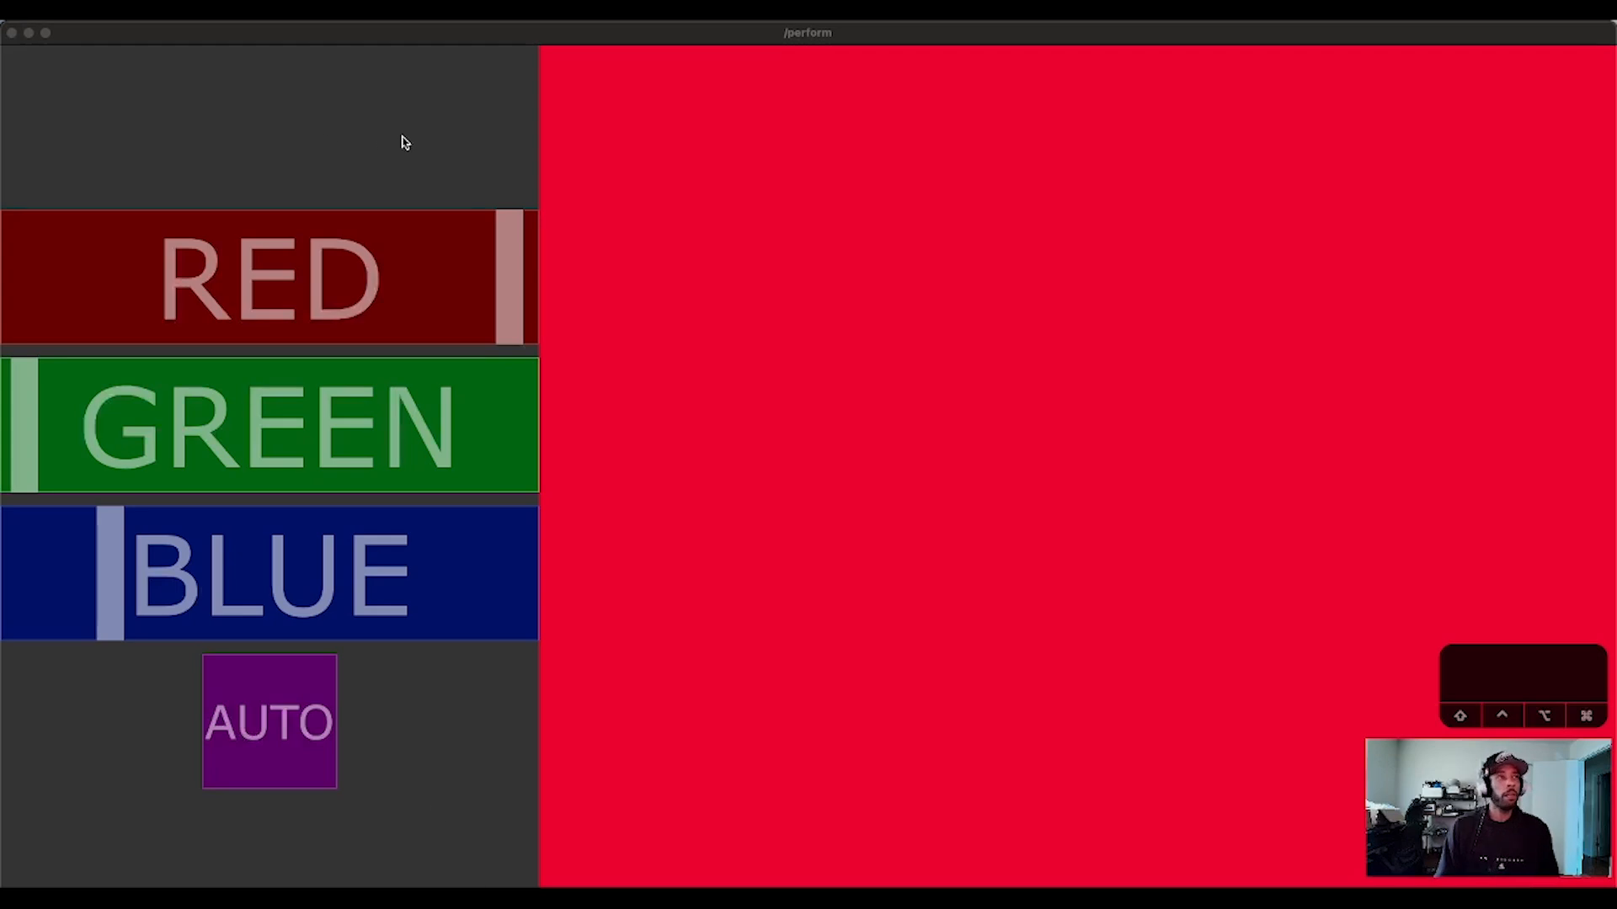
# Step: Adjust the color sliders to about 0.33 red, 0.47 green and 0.46 blue to mix a muted teal
pyautogui.moveTo(496, 257); pyautogui.dragTo(427, 276)
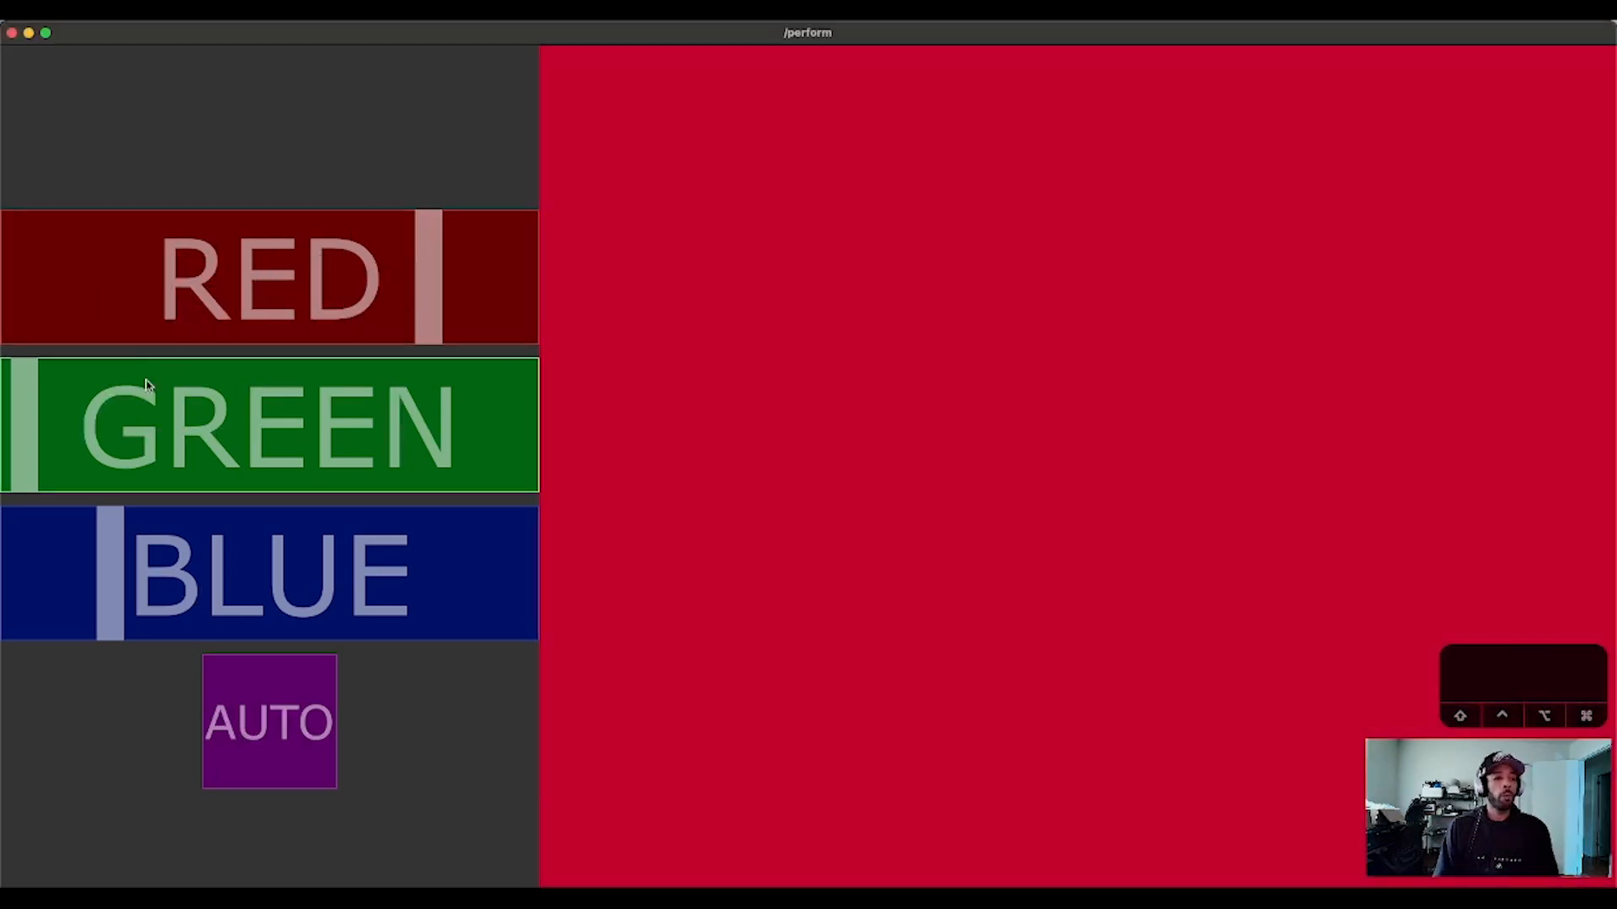
pyautogui.moveTo(30, 415); pyautogui.dragTo(169, 431)
pyautogui.moveTo(100, 597); pyautogui.dragTo(245, 581)
pyautogui.moveTo(172, 425); pyautogui.dragTo(257, 421)
pyautogui.moveTo(417, 257); pyautogui.dragTo(196, 276)
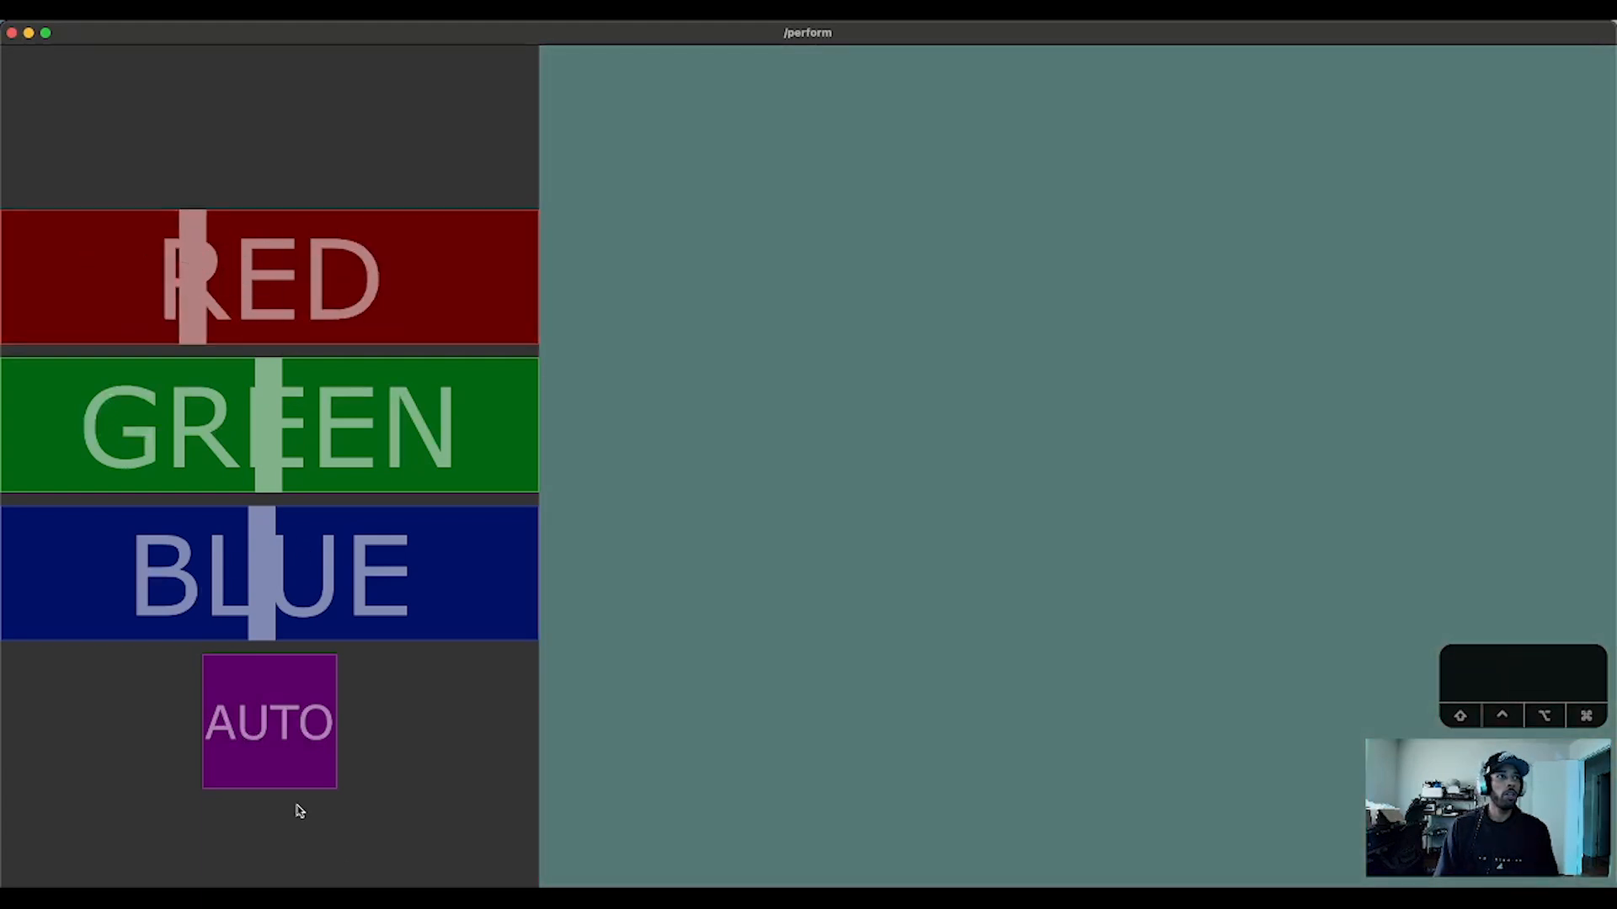
# Step: Toggle the AUTO color cycling on and back off, and minimize the perform window to reveal the network editor
pyautogui.click(273, 752)
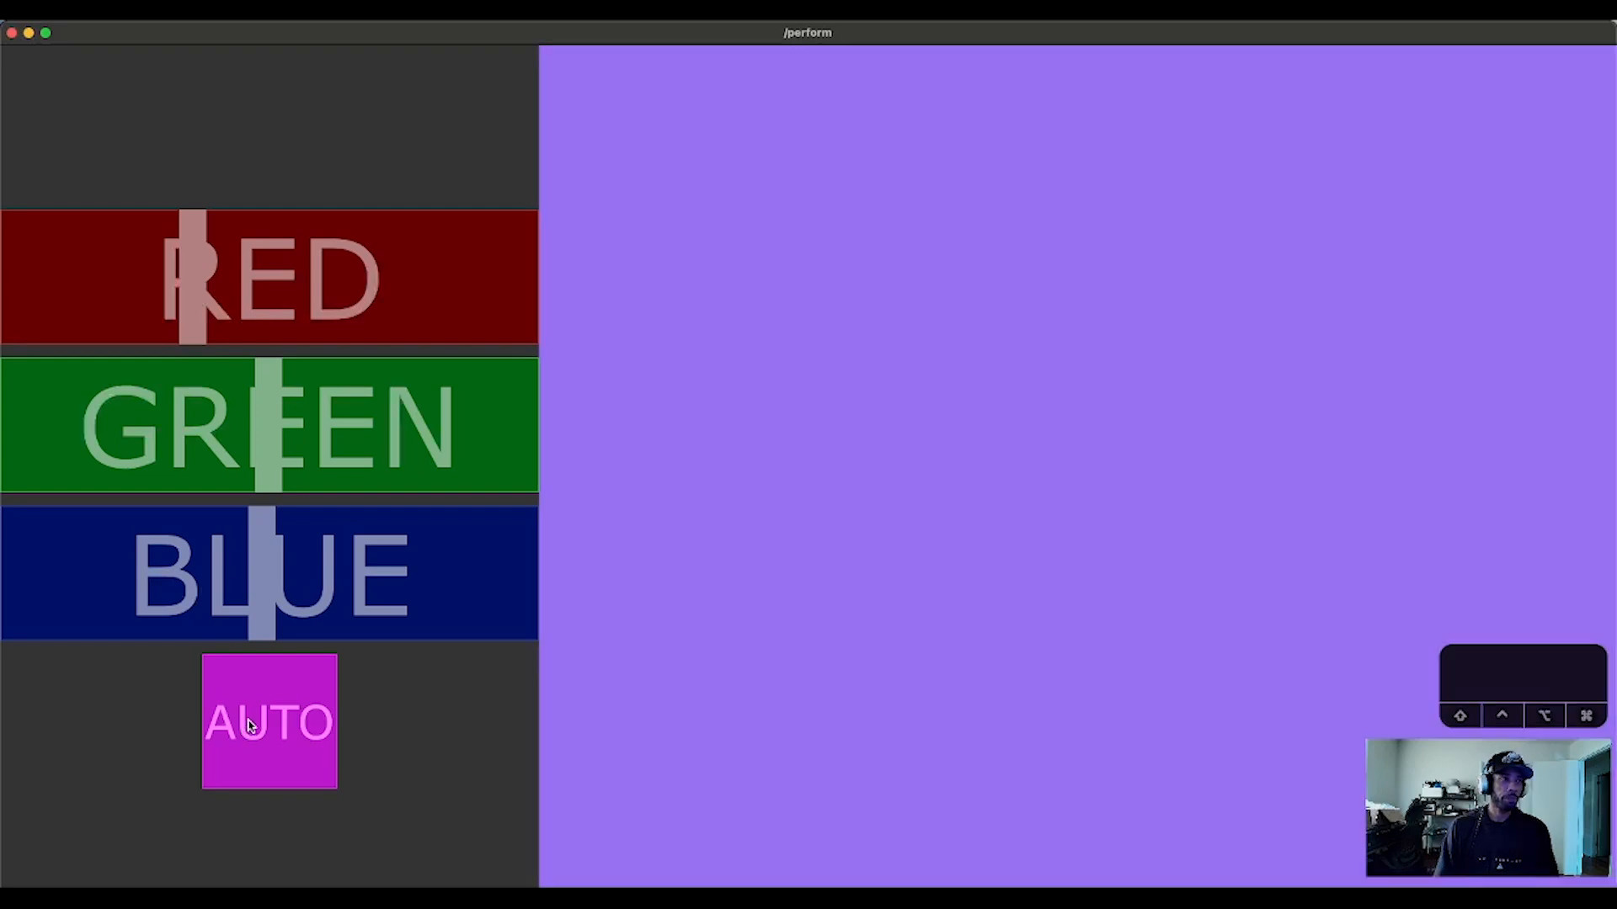
pyautogui.click(248, 729)
pyautogui.click(46, 34)
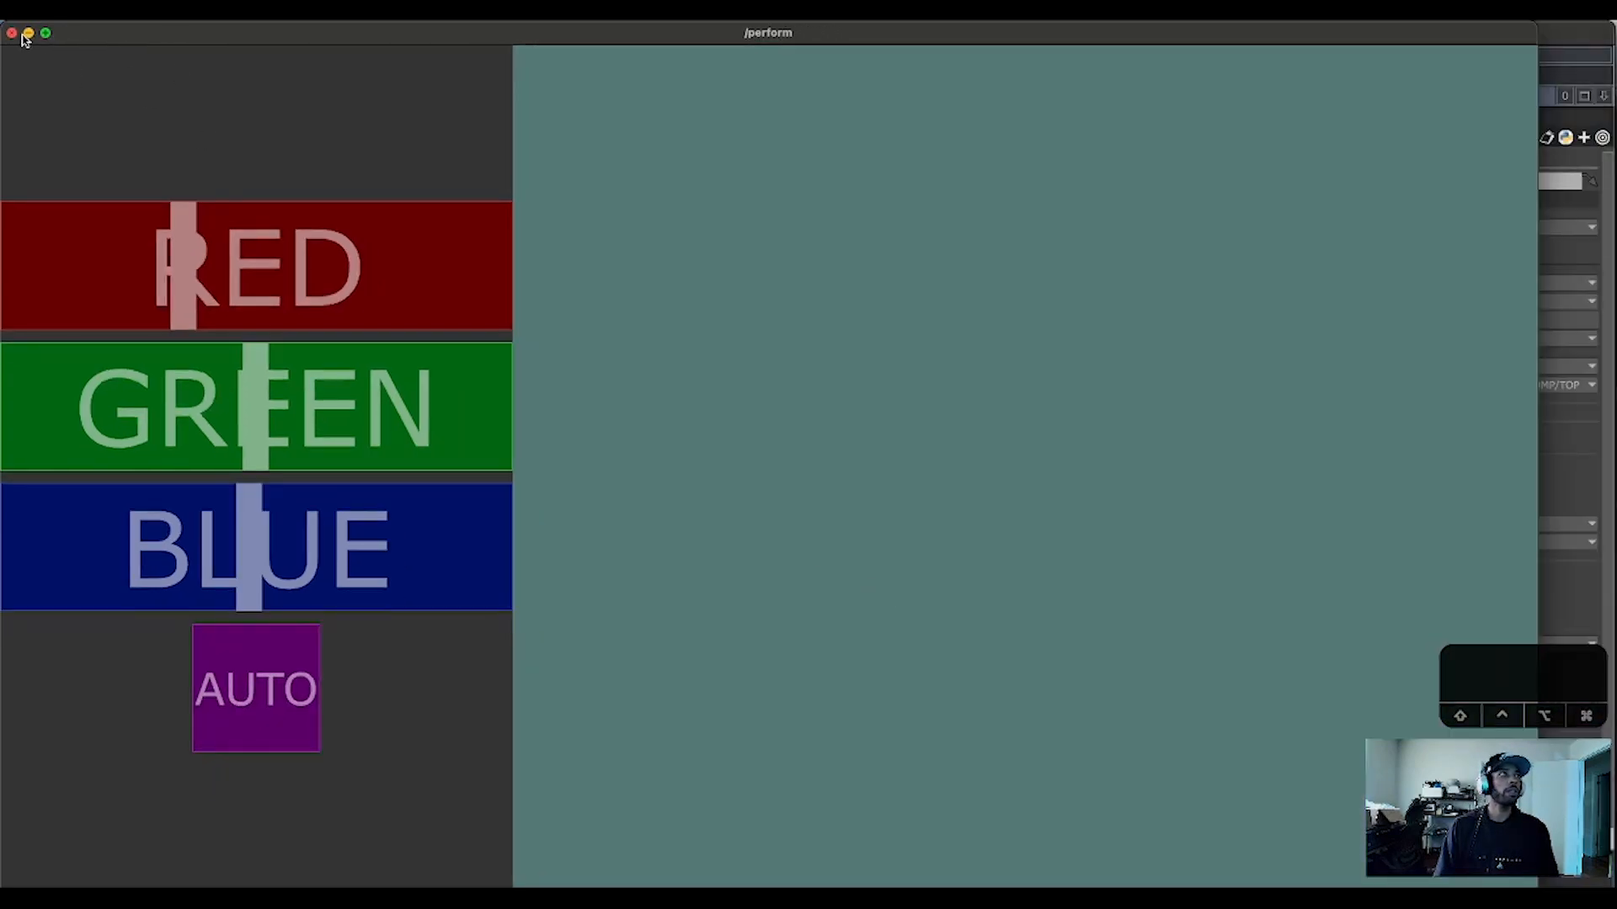
pyautogui.click(26, 34)
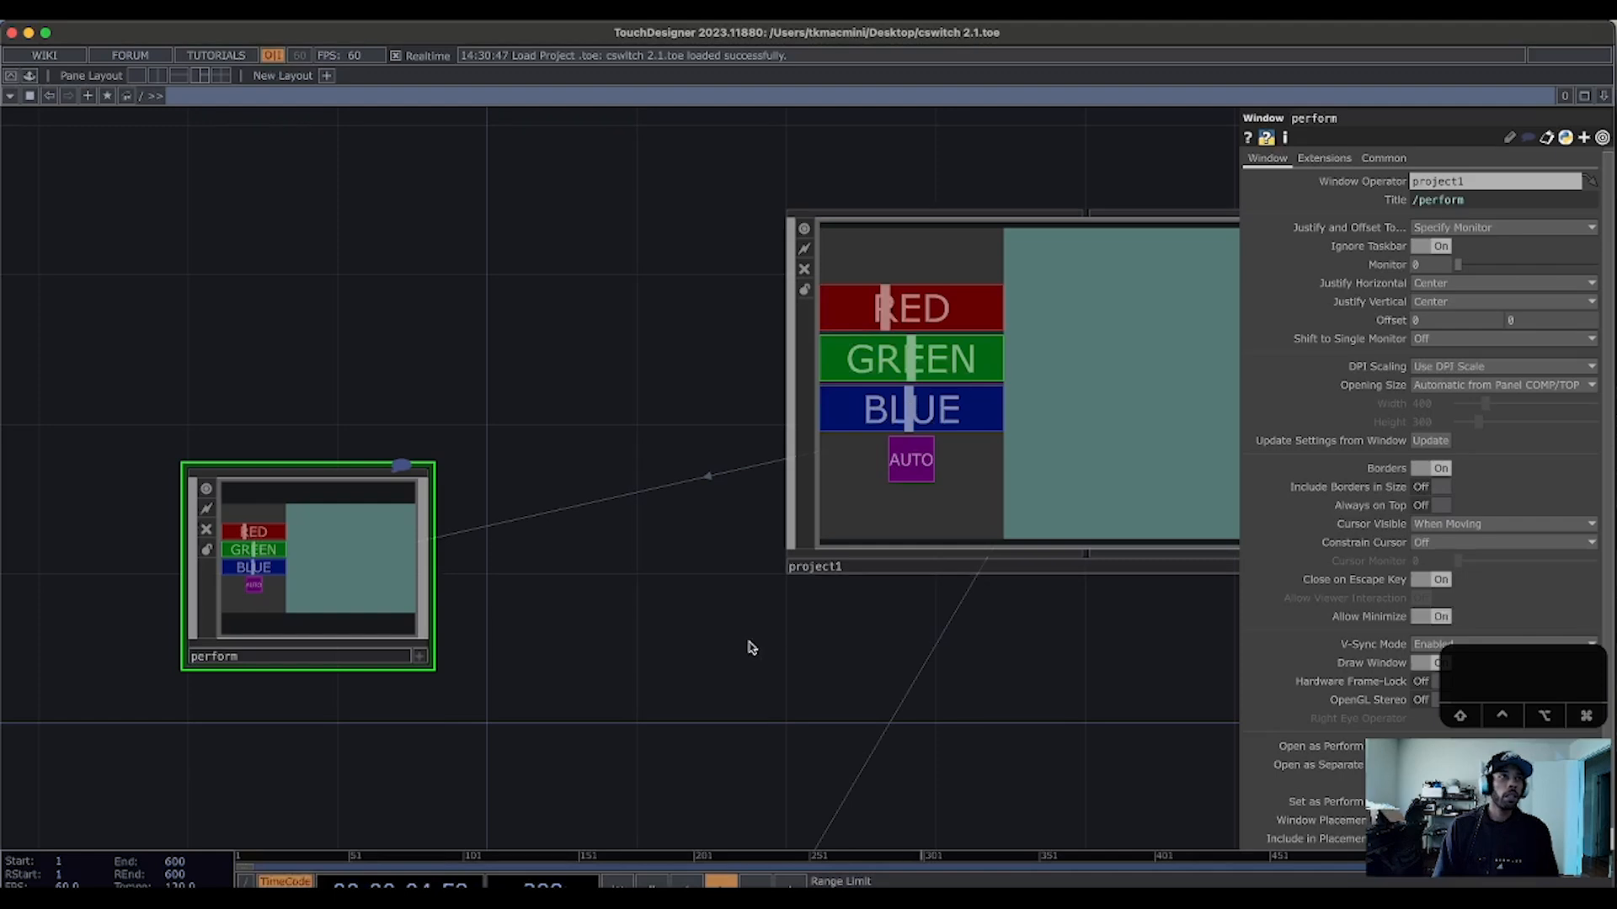
# Step: Enter the project1 container's network and go inside its UI container
pyautogui.moveTo(752, 649); pyautogui.dragTo(567, 711)
pyautogui.scroll(-2, 570, 632)
pyautogui.click(805, 581)
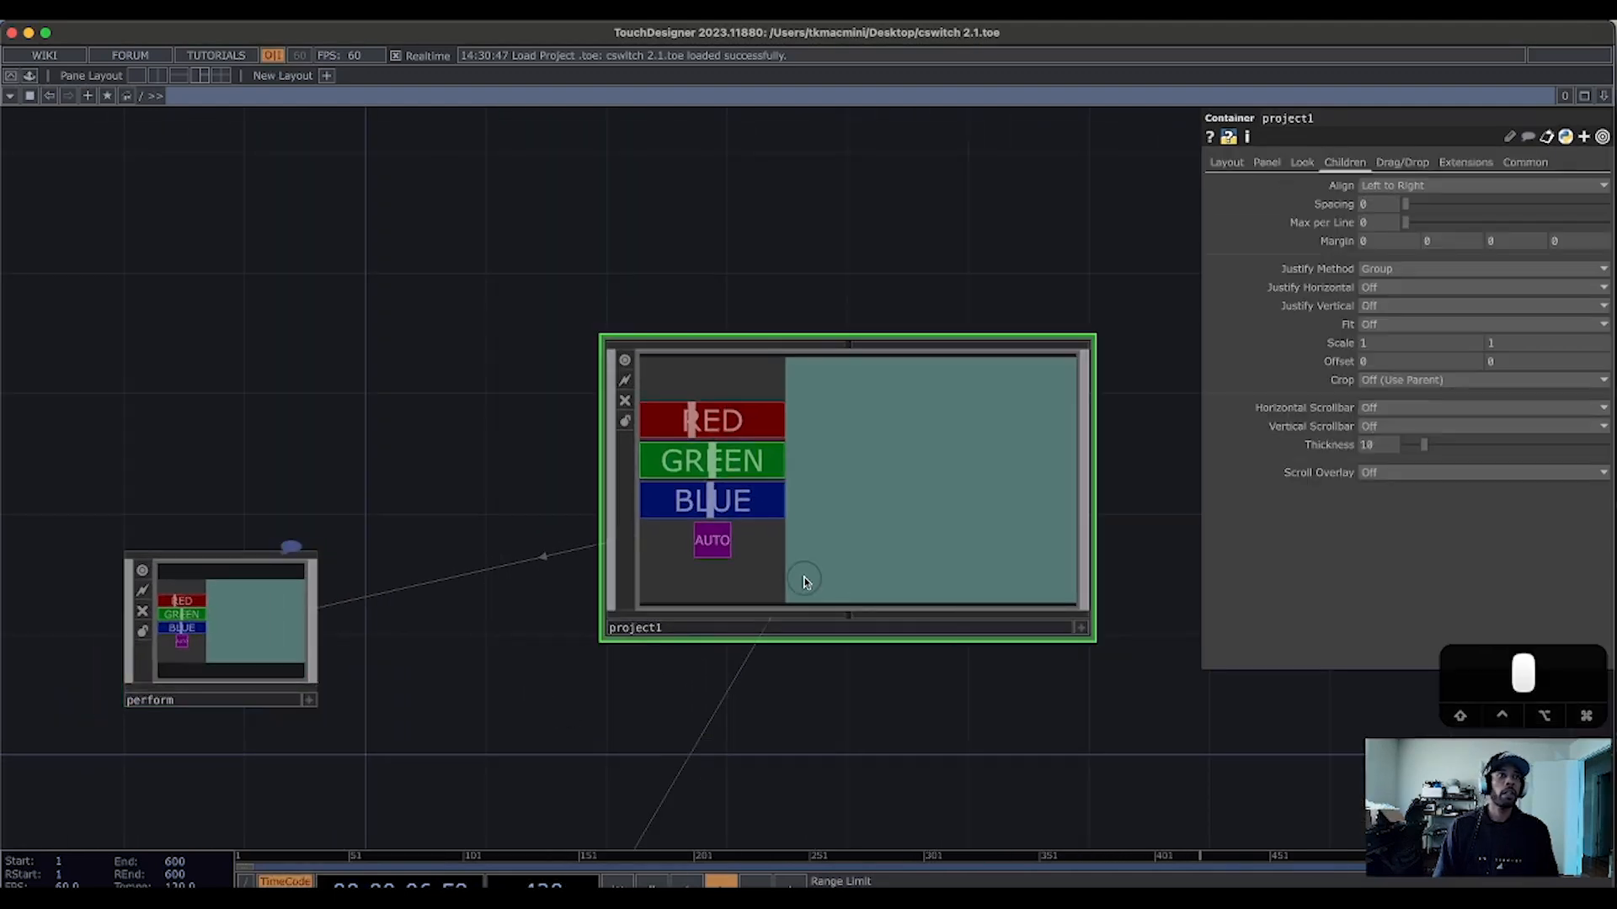
pyautogui.press('i')
pyautogui.moveTo(574, 700); pyautogui.dragTo(715, 671)
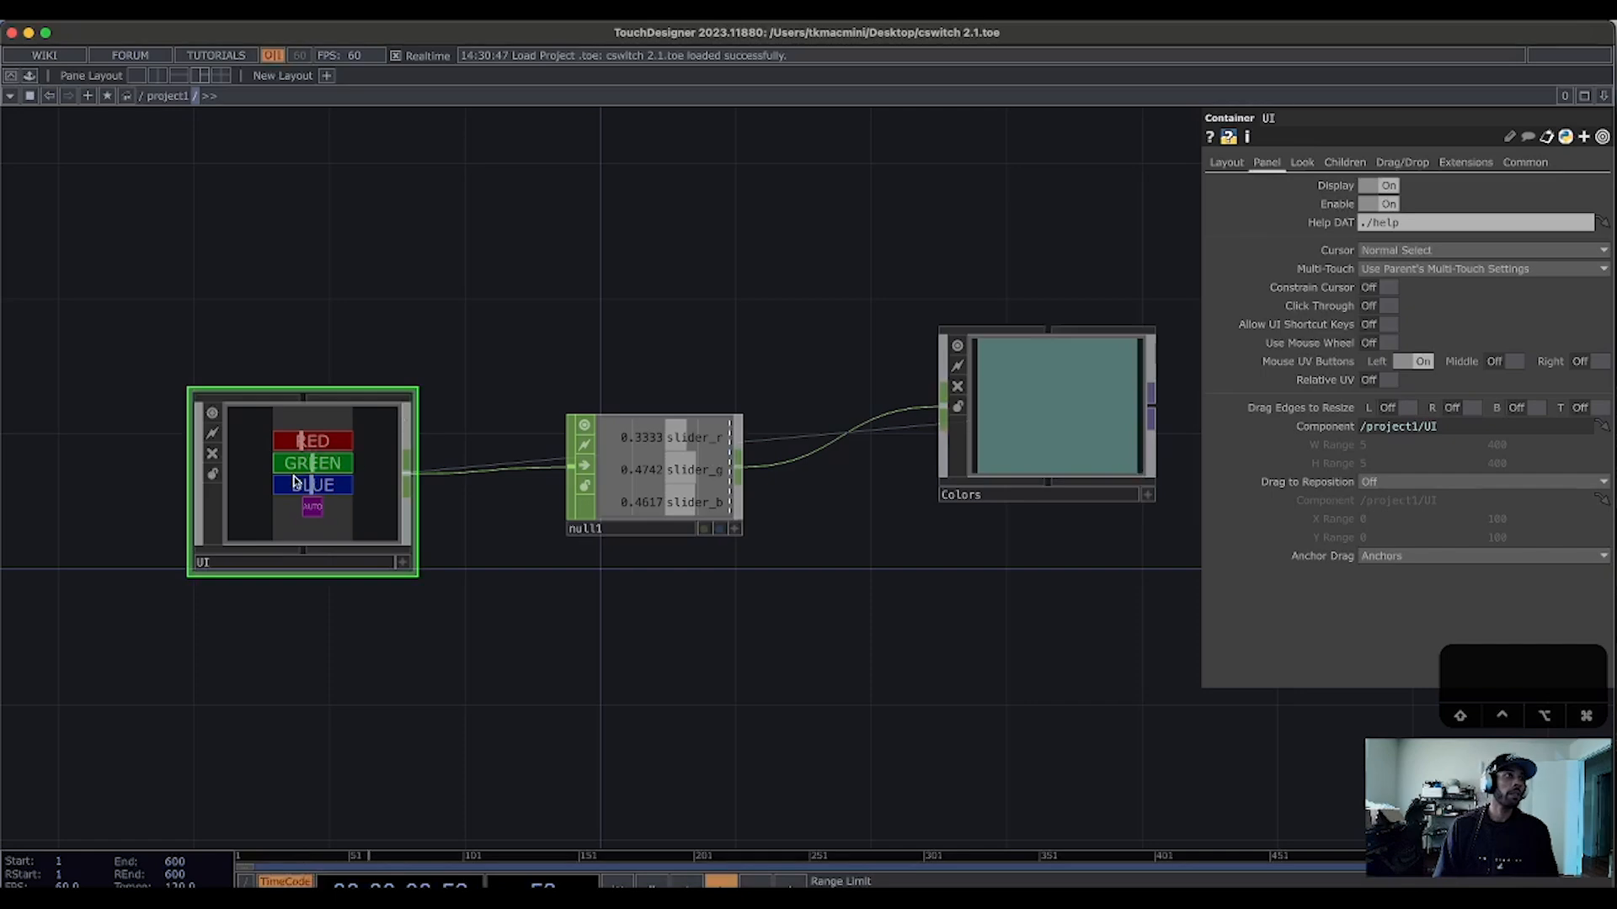
pyautogui.click(262, 531)
pyautogui.press('i')
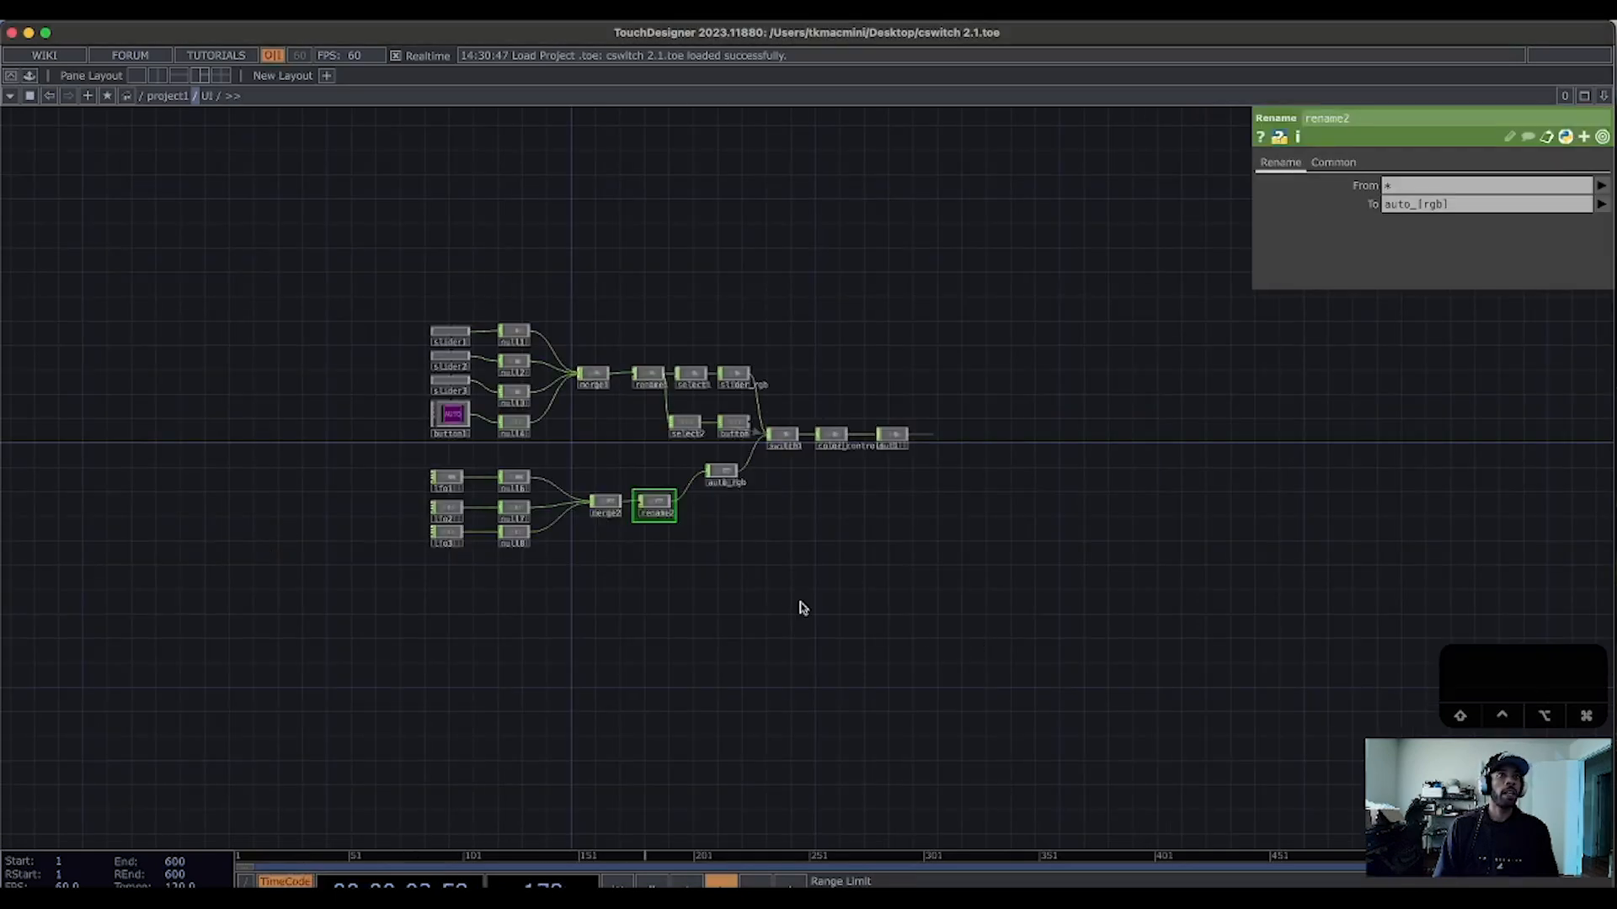
# Step: Examine the UI network's slider and AUTO button chains and the three LFO chains feeding merge2, rename2 and auto_rgb
pyautogui.scroll(5, 697, 592)
pyautogui.moveTo(698, 653); pyautogui.dragTo(916, 798)
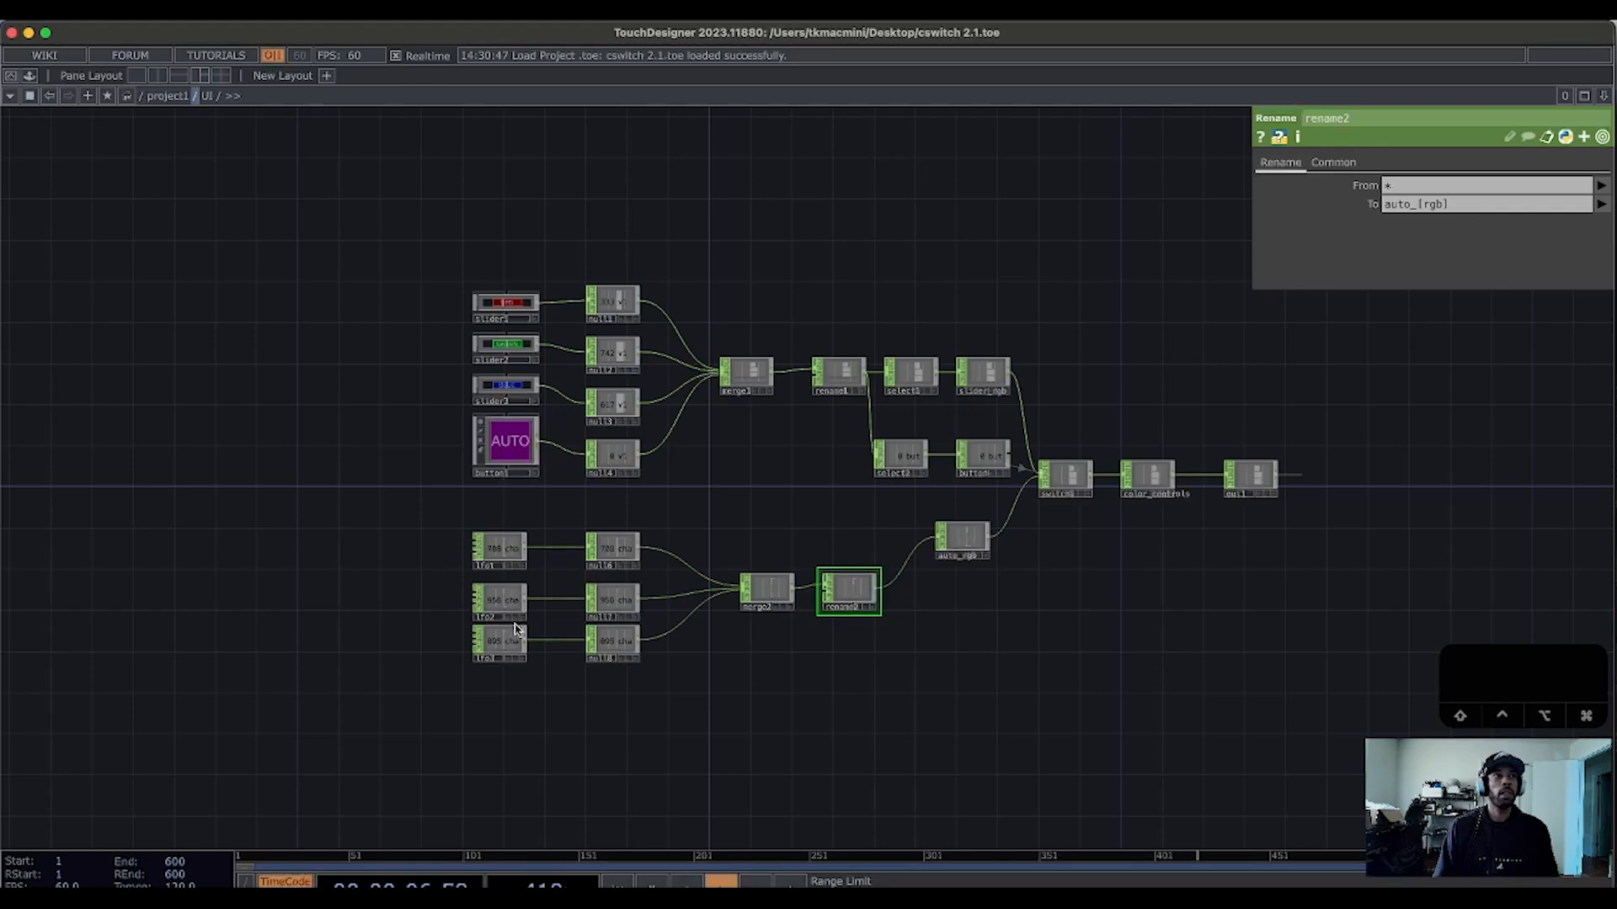
pyautogui.scroll(5, 581, 562)
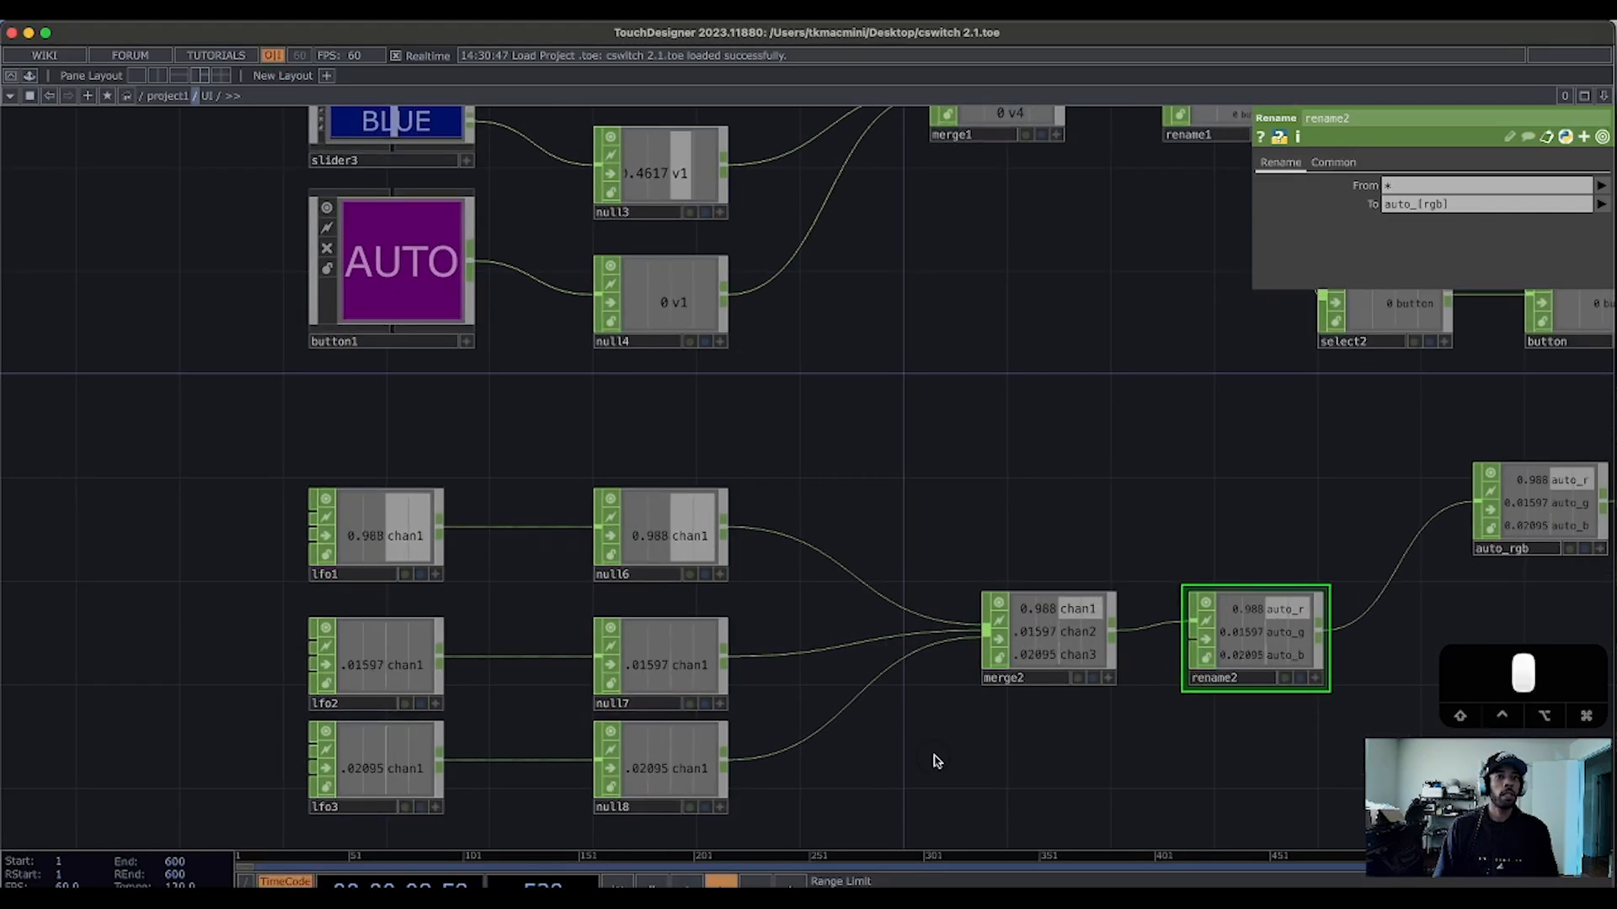
pyautogui.moveTo(931, 761); pyautogui.dragTo(1119, 672)
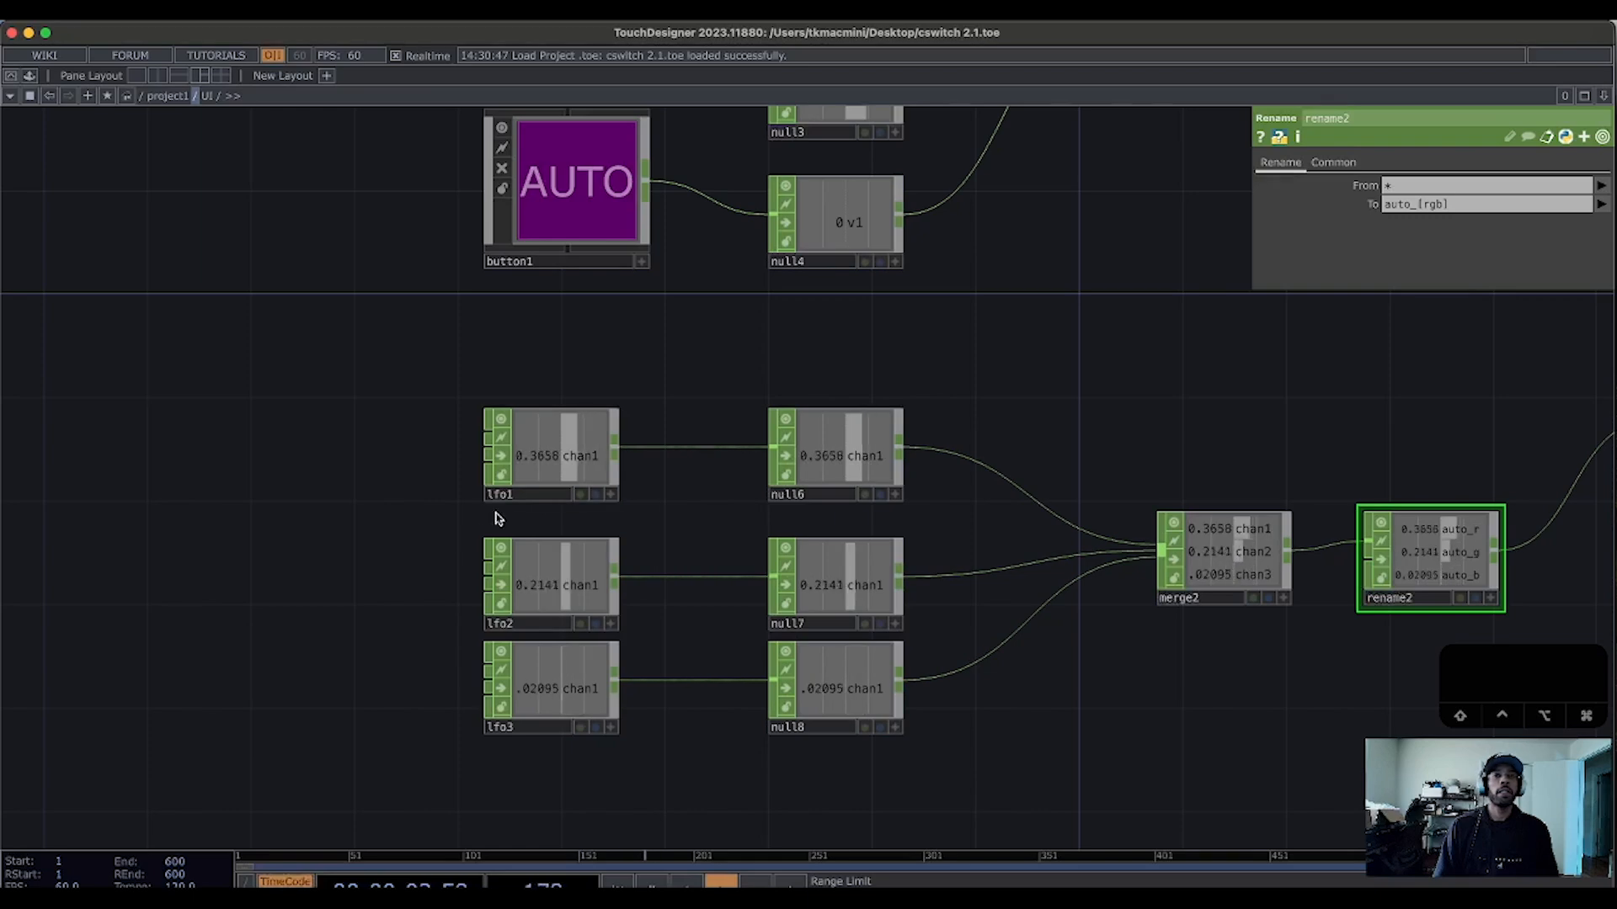
pyautogui.moveTo(1086, 481); pyautogui.dragTo(957, 487)
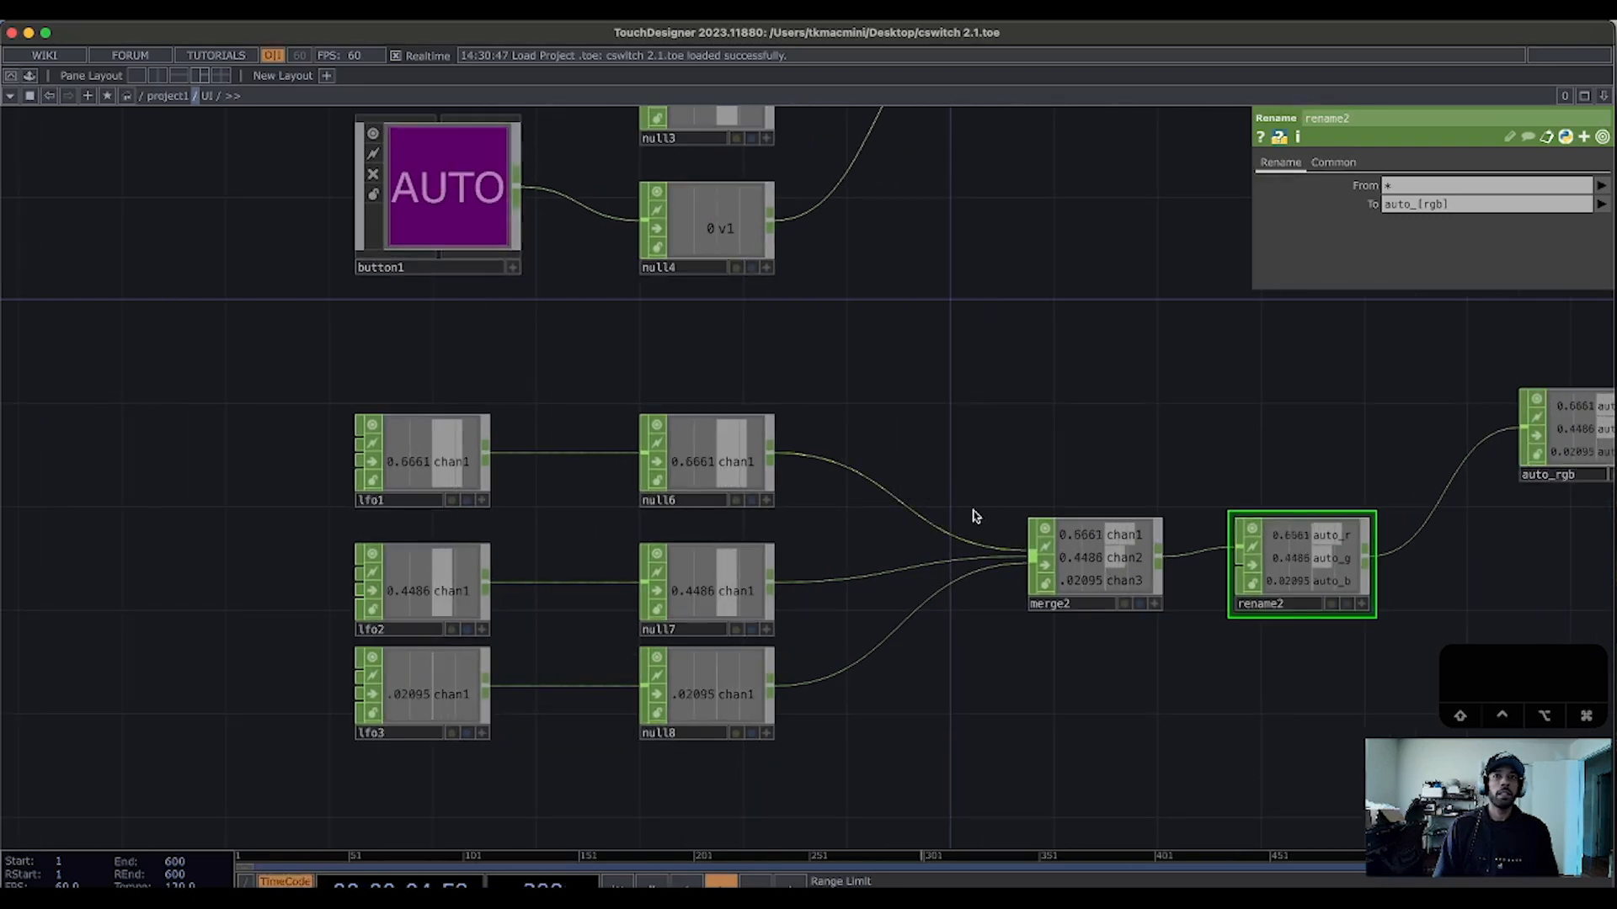
pyautogui.moveTo(1260, 478); pyautogui.dragTo(1029, 512)
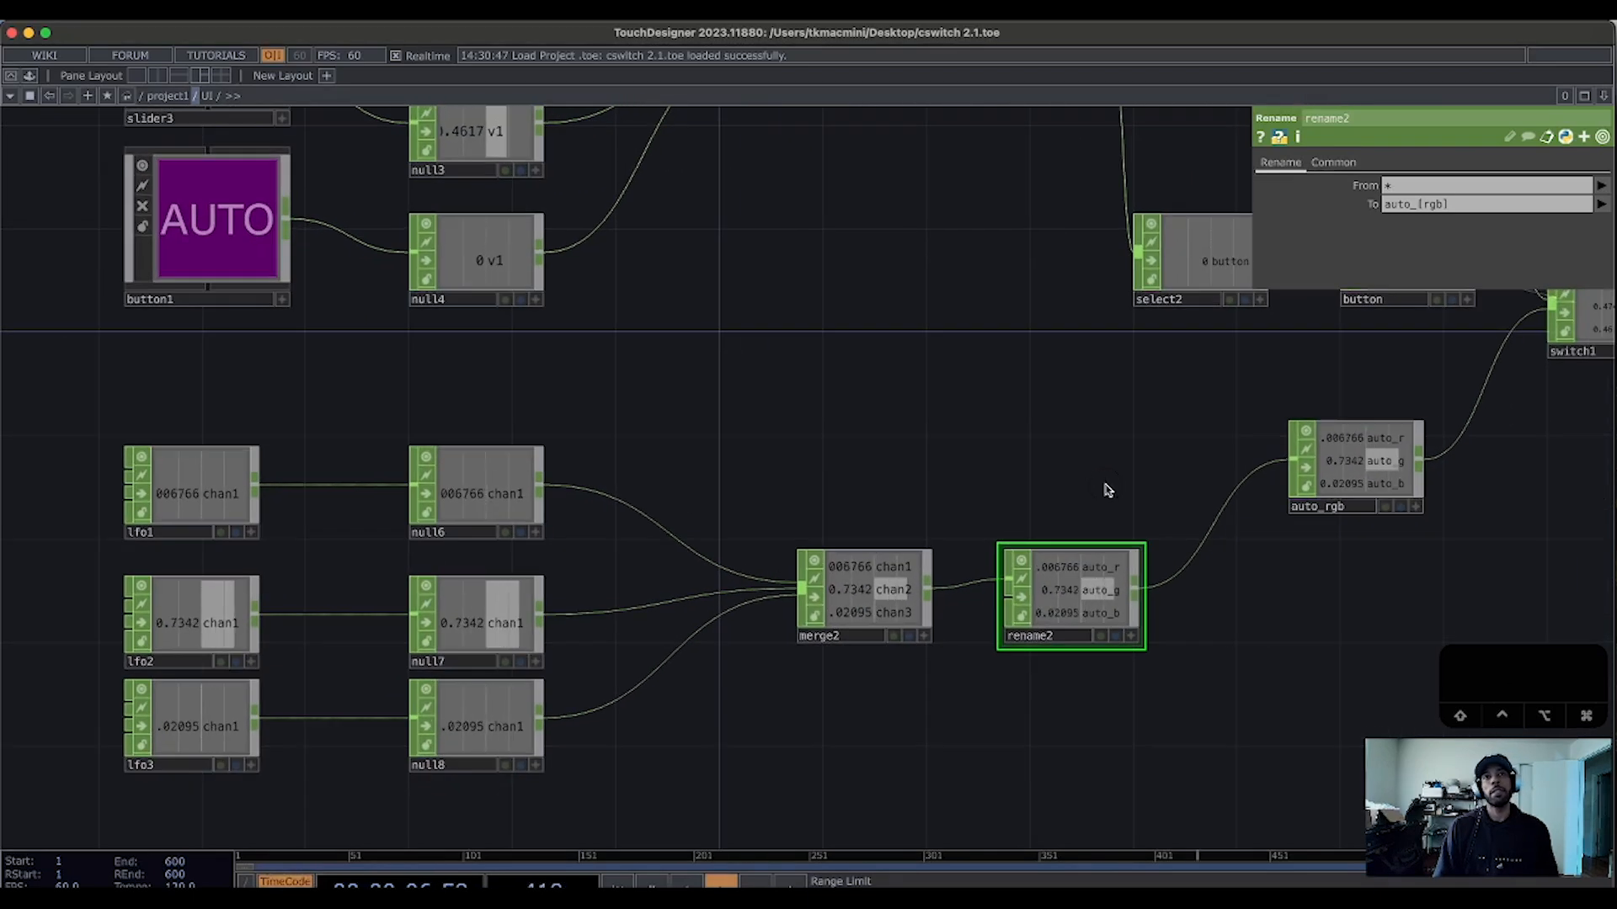
pyautogui.scroll(-10, 943, 462)
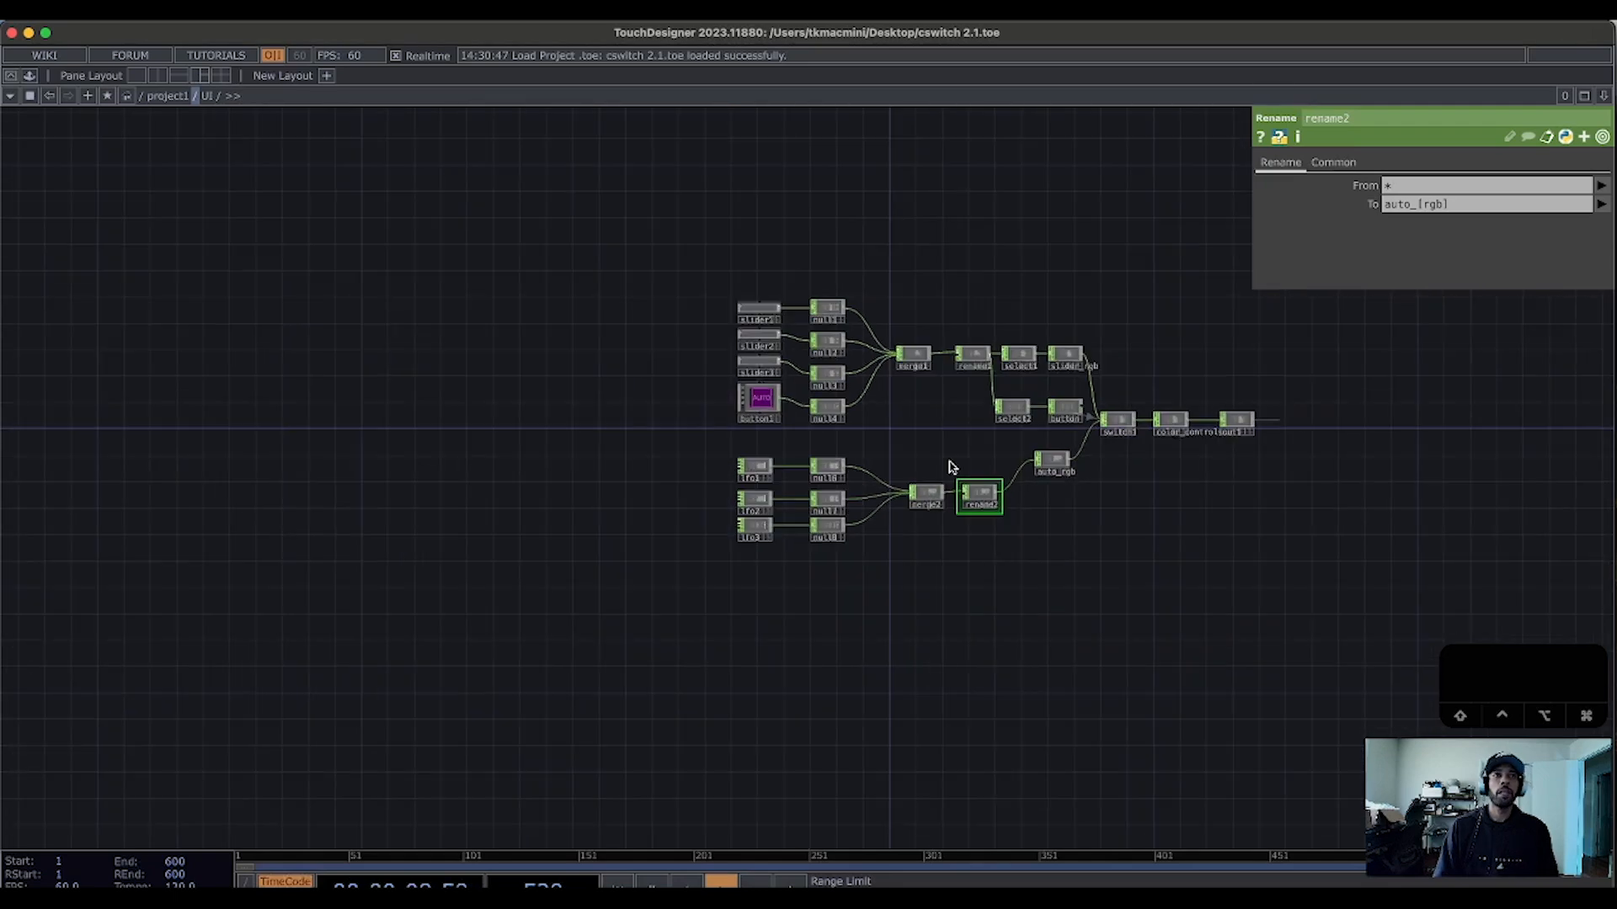
# Step: Go back up to the project1 network and enter the Colors container
pyautogui.scroll(-6, 1165, 573)
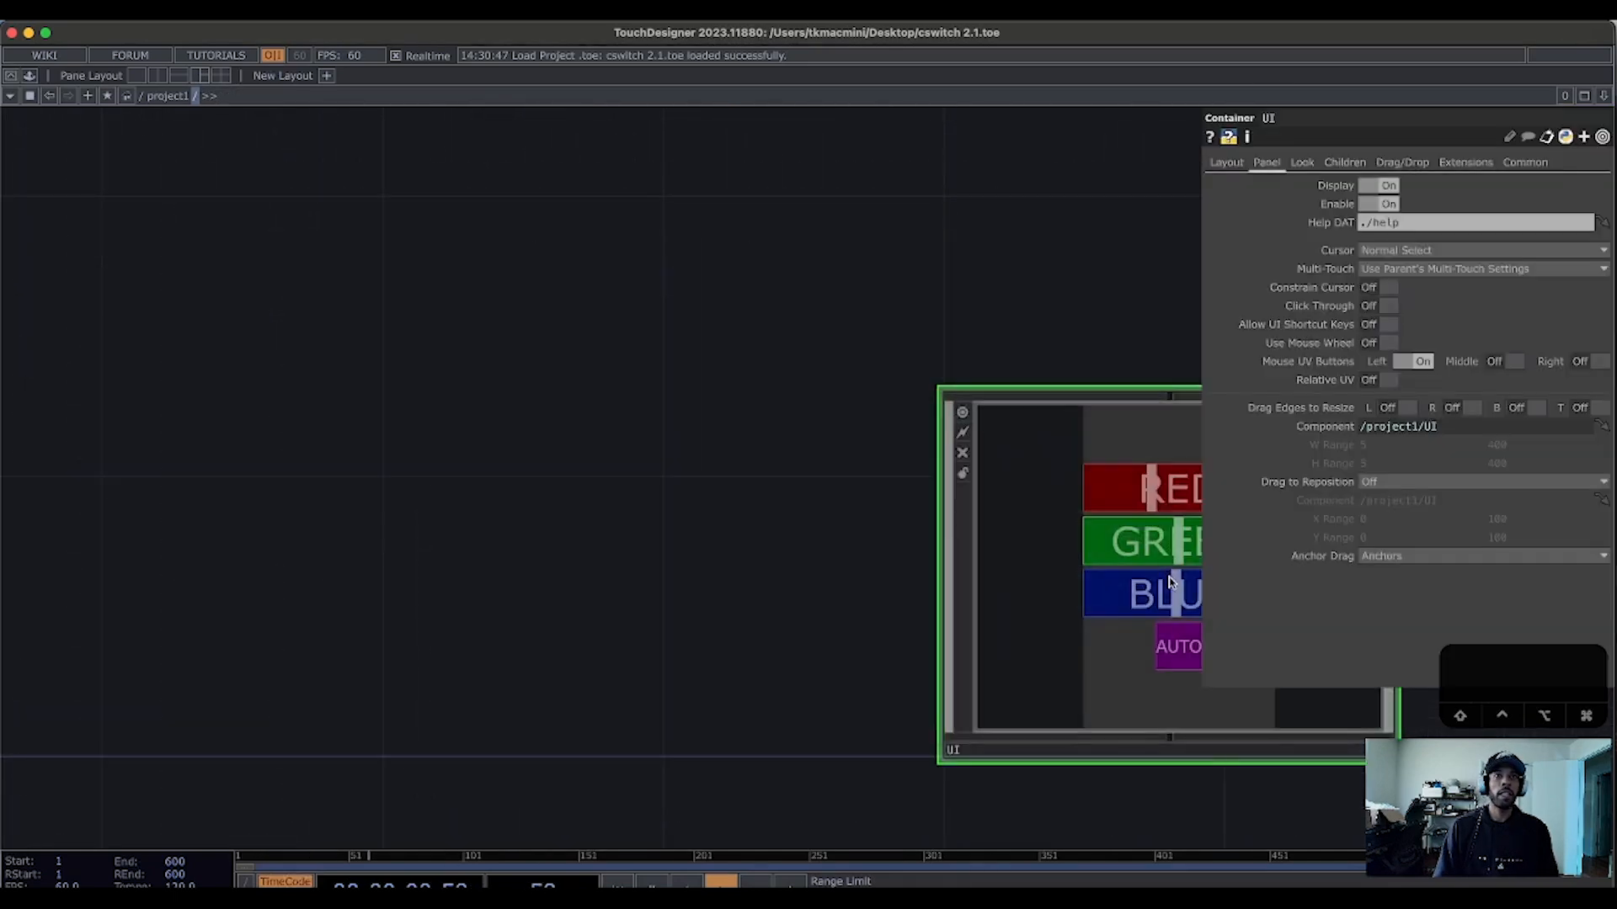
pyautogui.moveTo(1135, 257); pyautogui.dragTo(155, 299)
pyautogui.moveTo(981, 346); pyautogui.dragTo(433, 386)
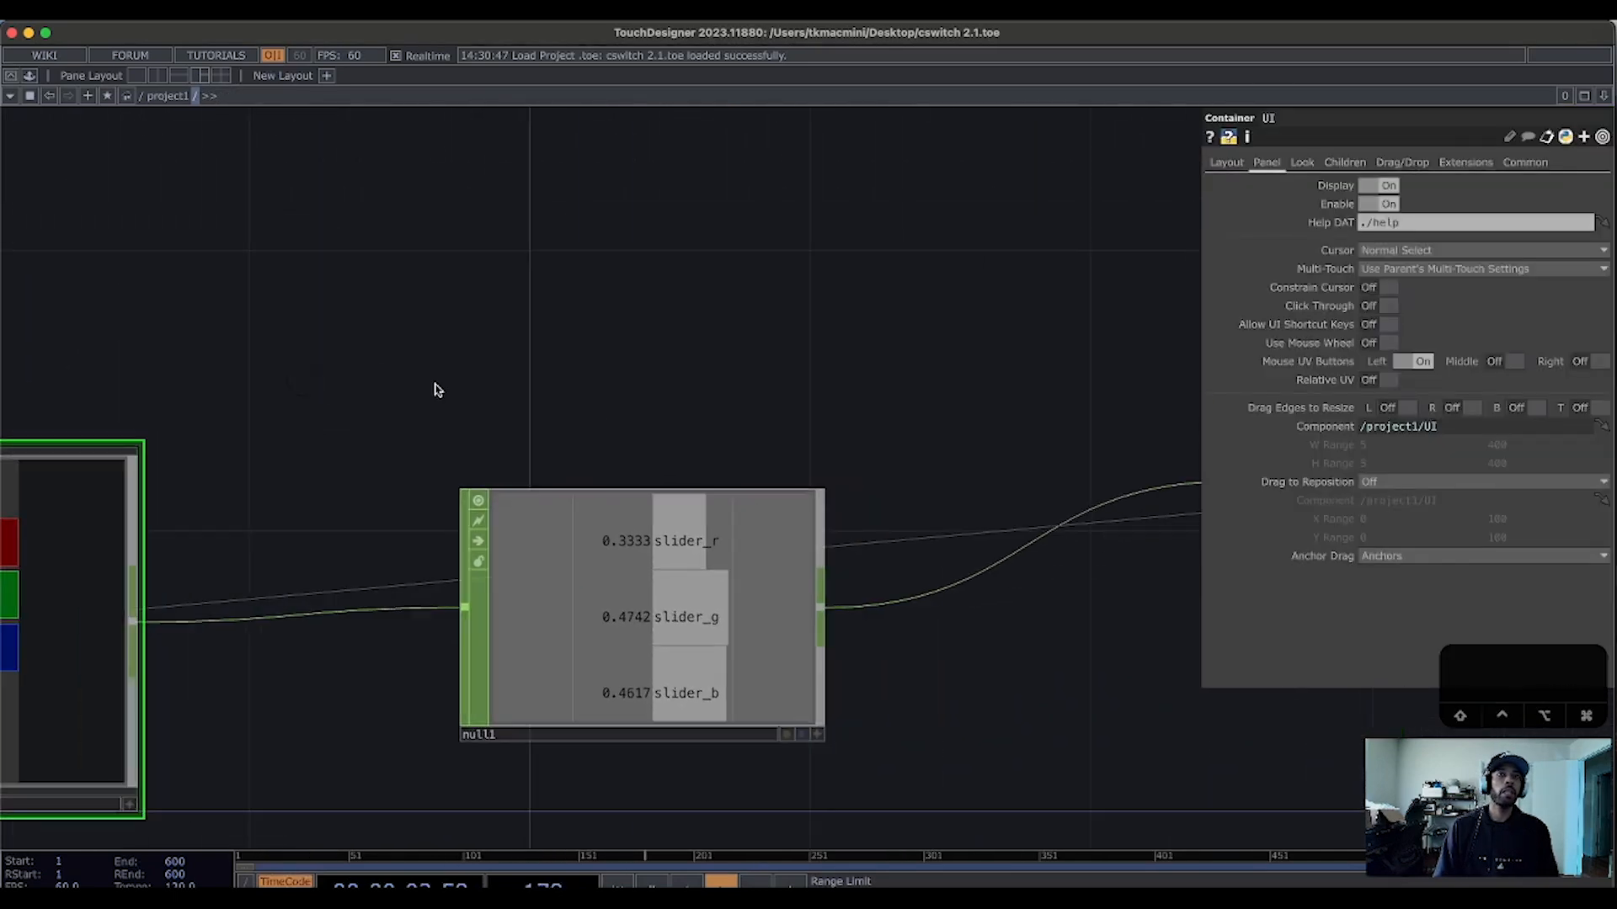
pyautogui.moveTo(993, 365); pyautogui.dragTo(290, 418)
pyautogui.doubleClick(616, 566)
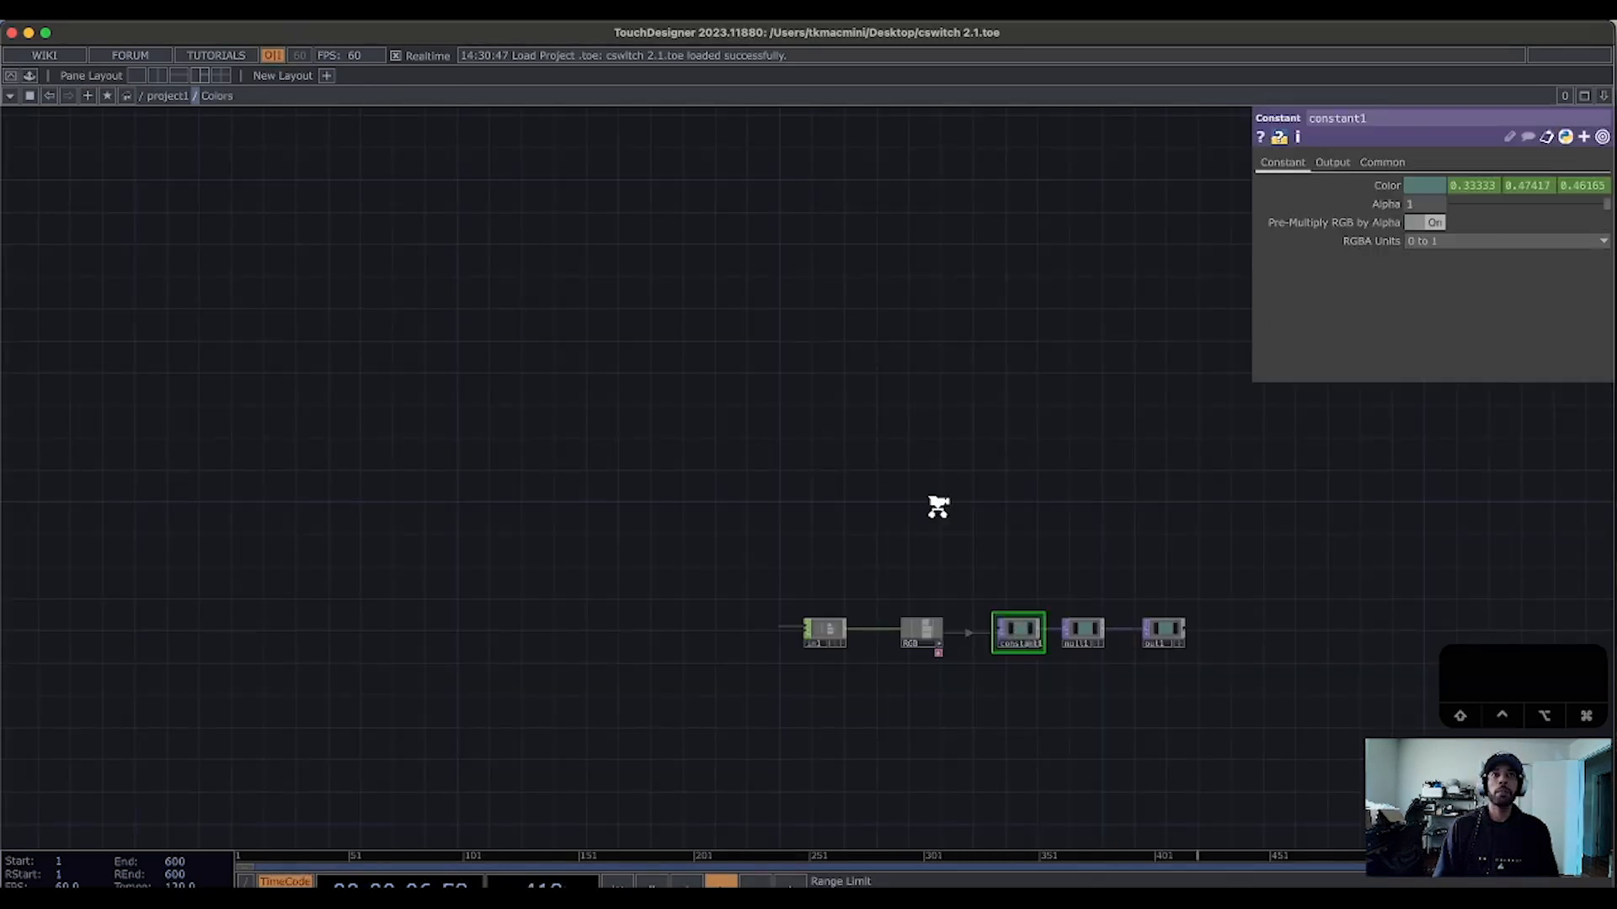
# Step: Examine the Colors network from its input through the RGB and constant1 operators to the output, and return to project1
pyautogui.scroll(3, 936, 507)
pyautogui.moveTo(984, 600); pyautogui.dragTo(816, 341)
pyautogui.scroll(2, 832, 427)
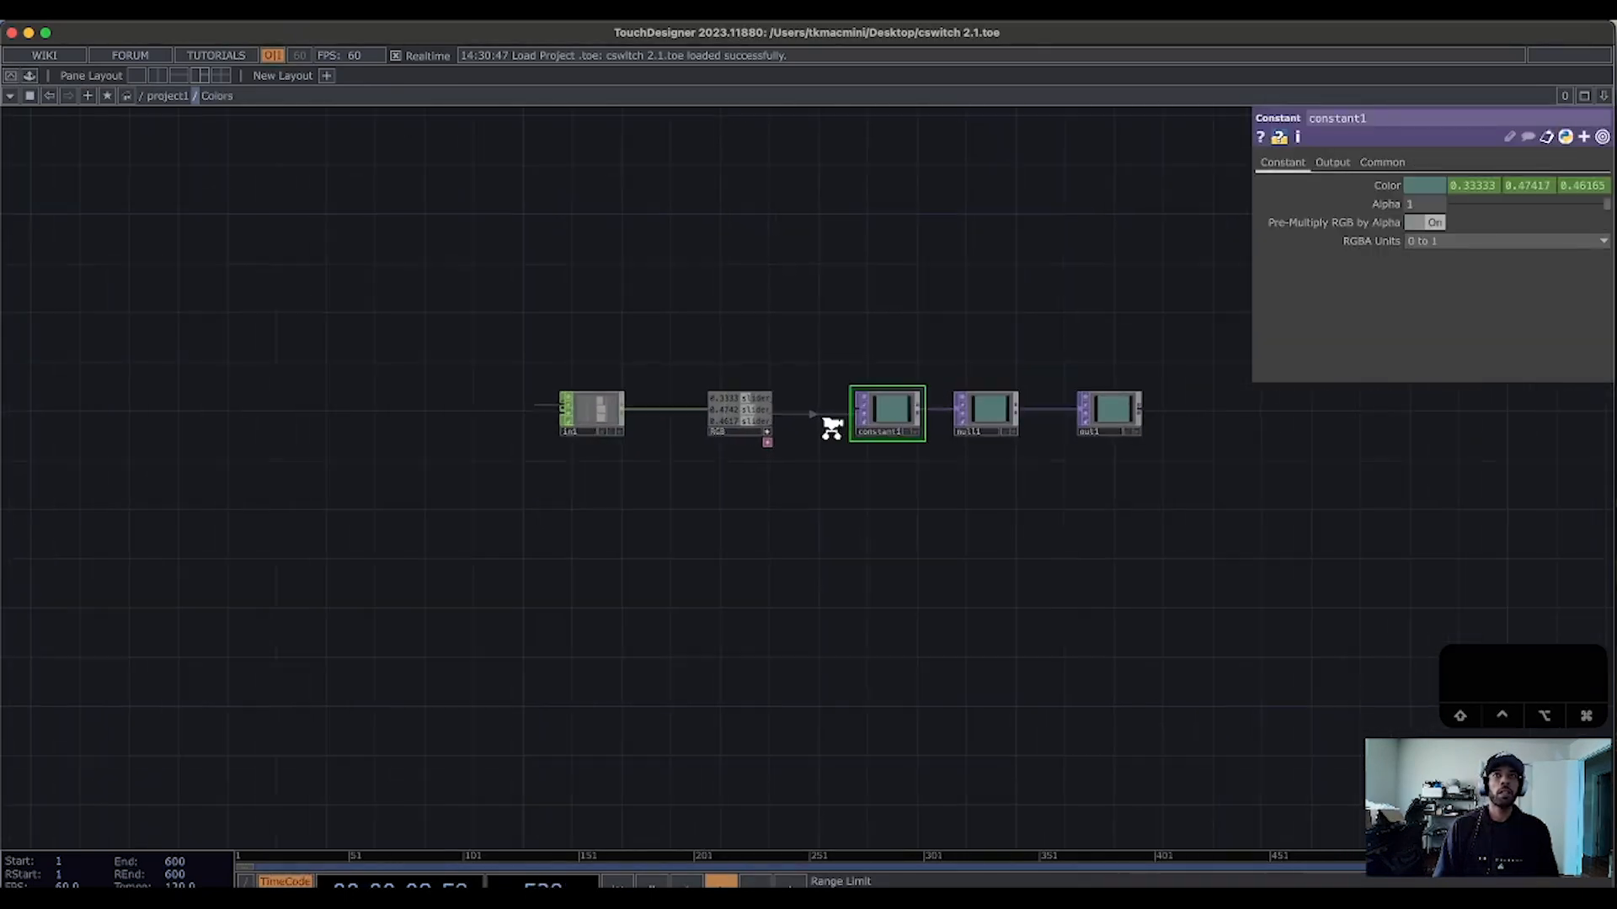
pyautogui.scroll(1, 832, 428)
pyautogui.moveTo(791, 538); pyautogui.dragTo(801, 674)
pyautogui.scroll(2, 781, 620)
pyautogui.scroll(-4, 782, 619)
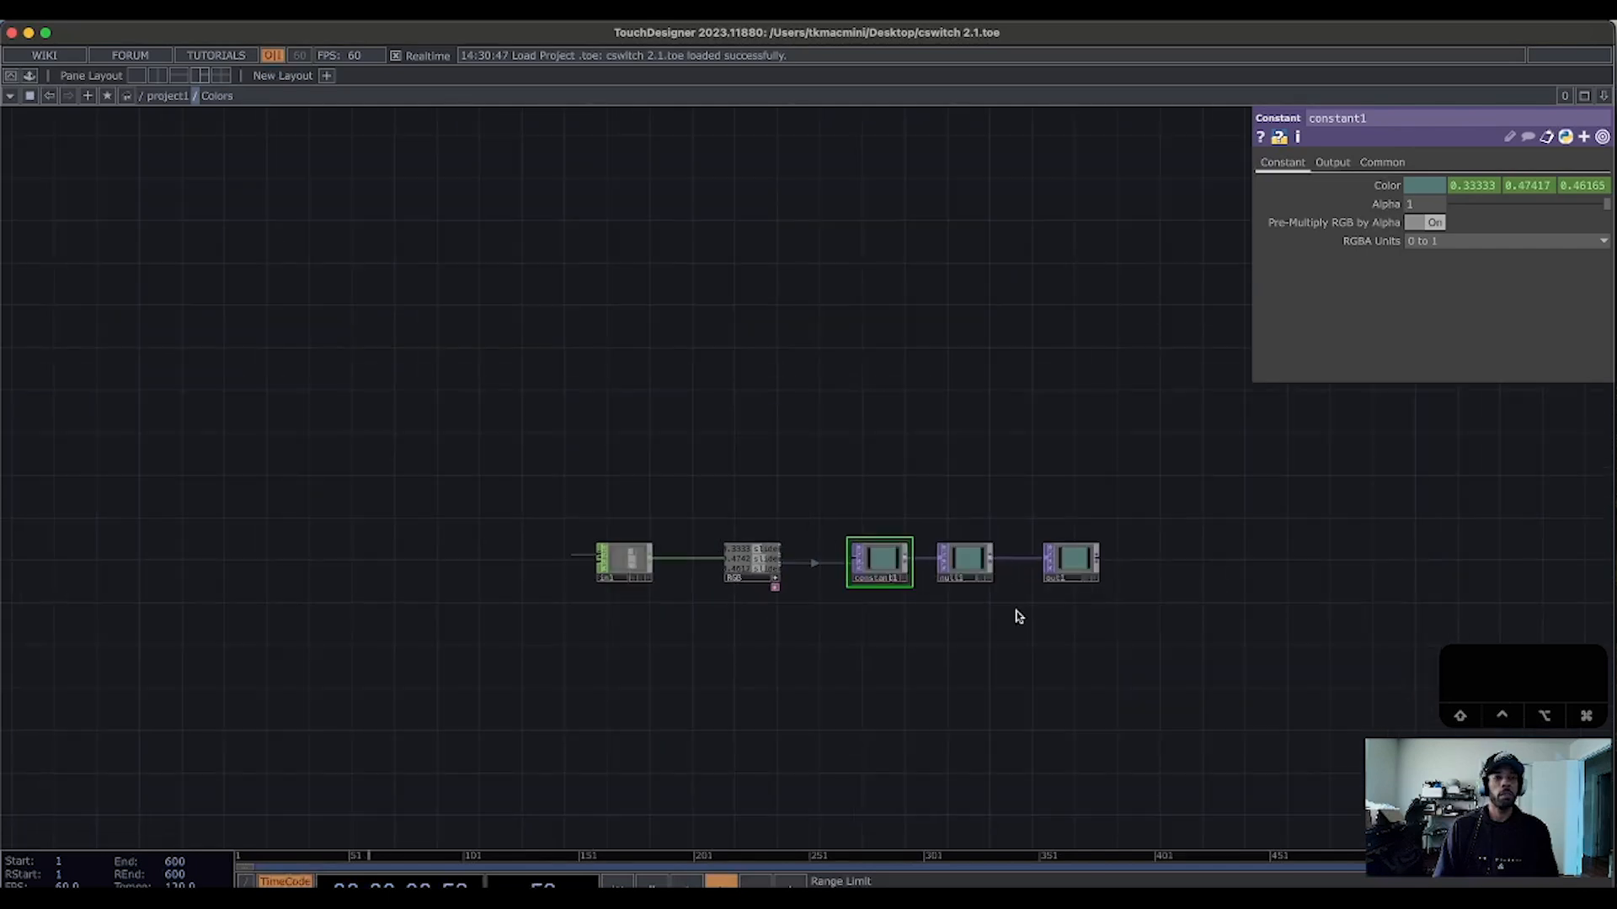
pyautogui.scroll(-5, 910, 597)
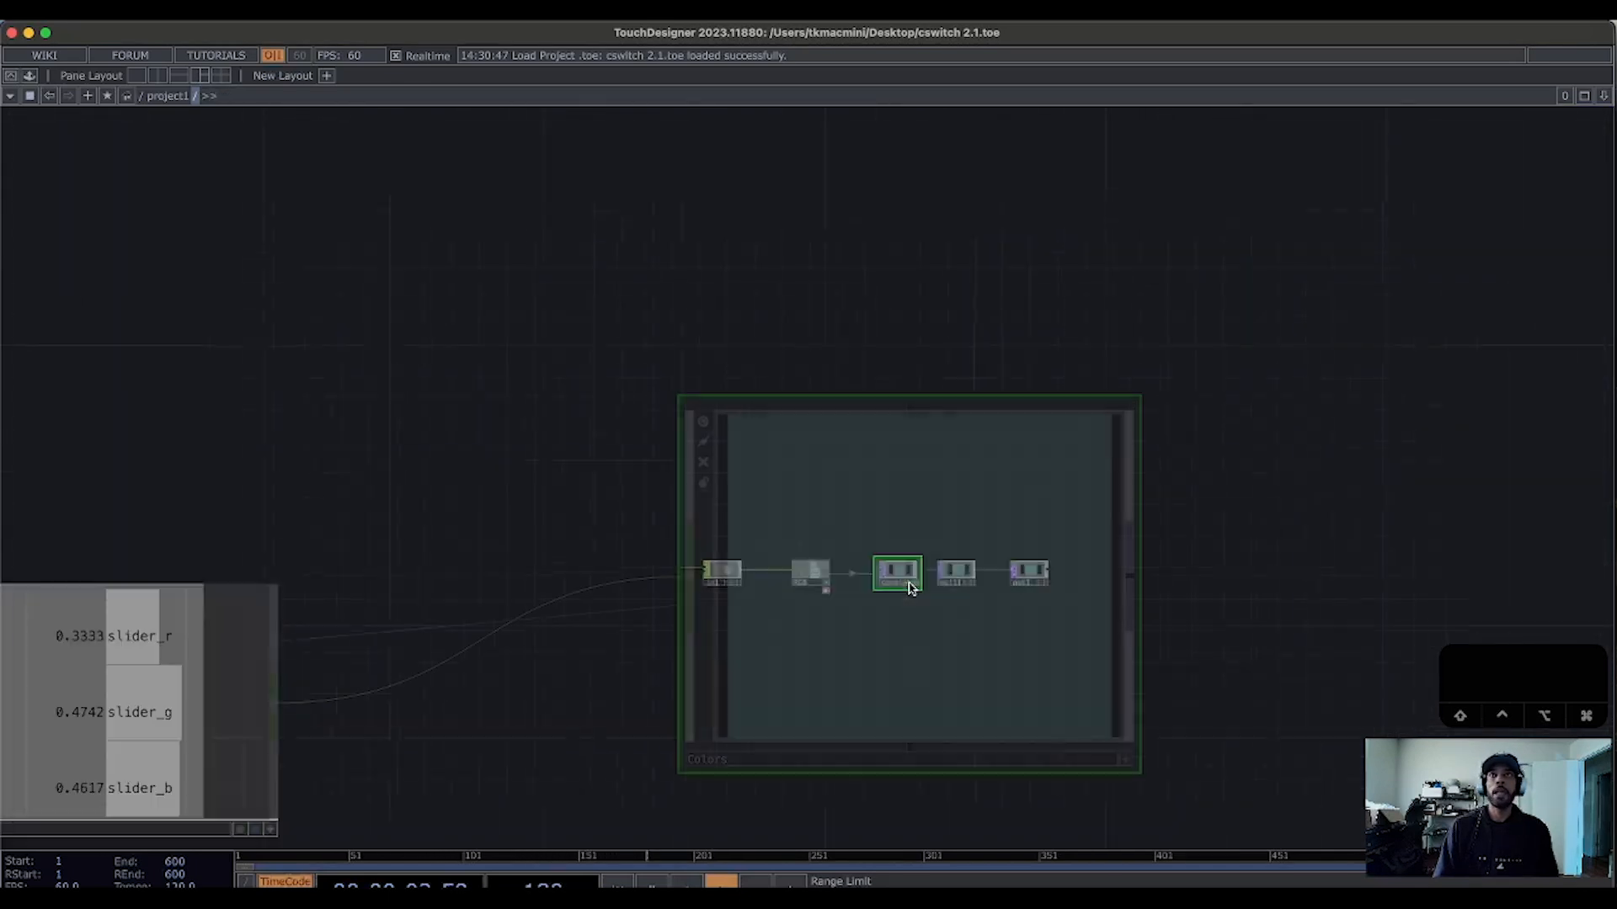
pyautogui.moveTo(664, 729); pyautogui.dragTo(635, 600)
pyautogui.scroll(-2, 864, 654)
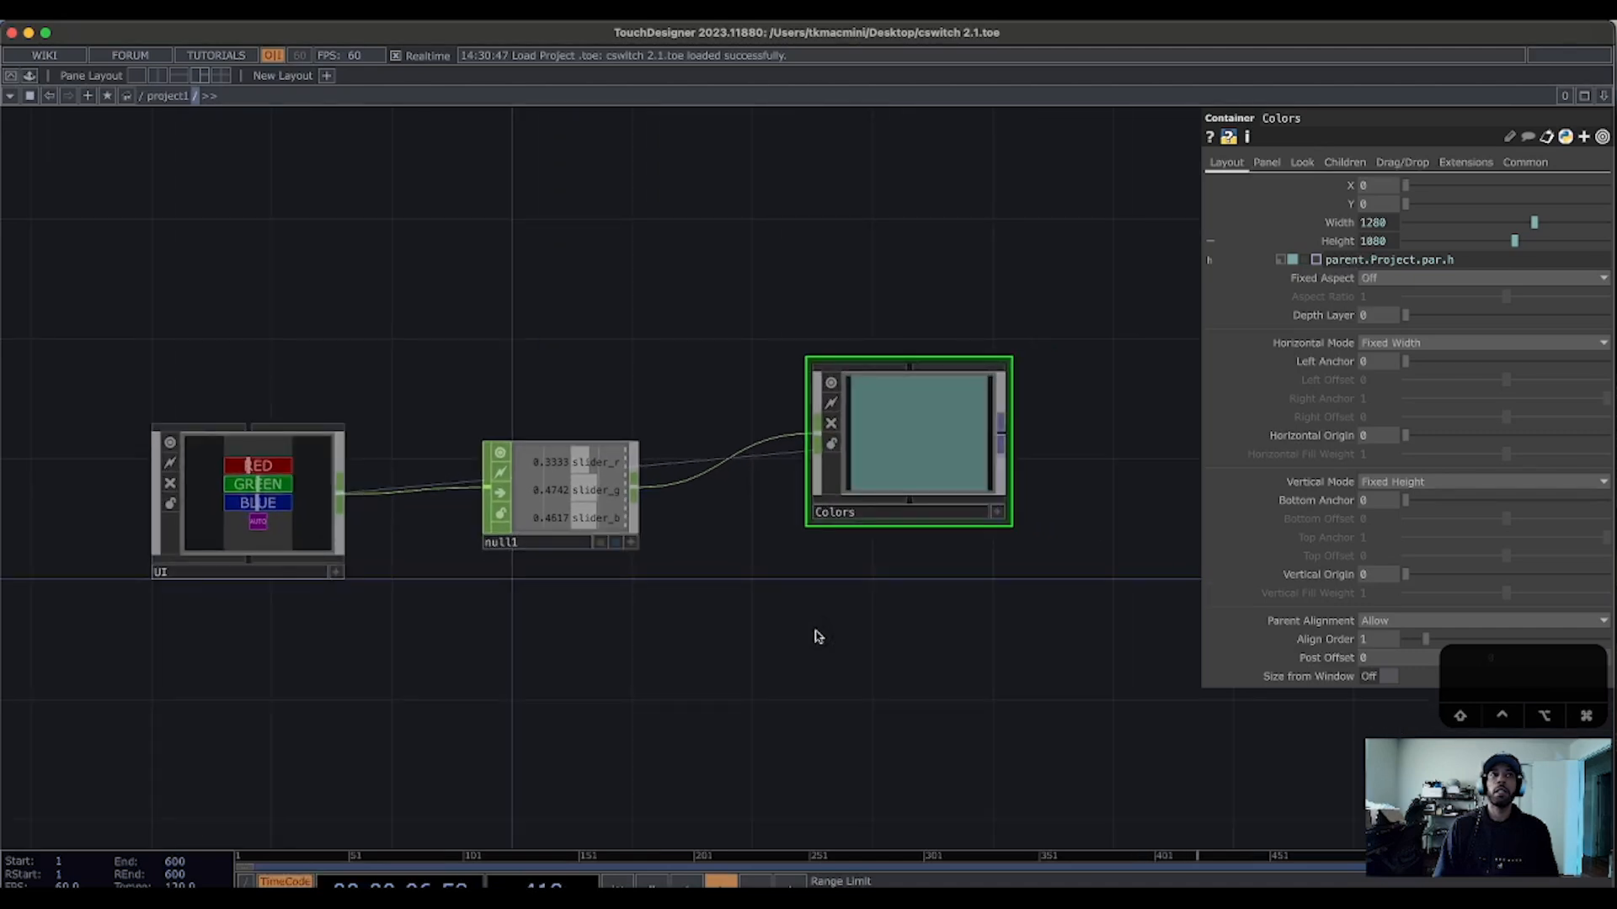
pyautogui.moveTo(734, 624)
pyautogui.mouseDown()
pyautogui.moveTo(846, 620)
pyautogui.moveTo(735, 636)
pyautogui.mouseUp()
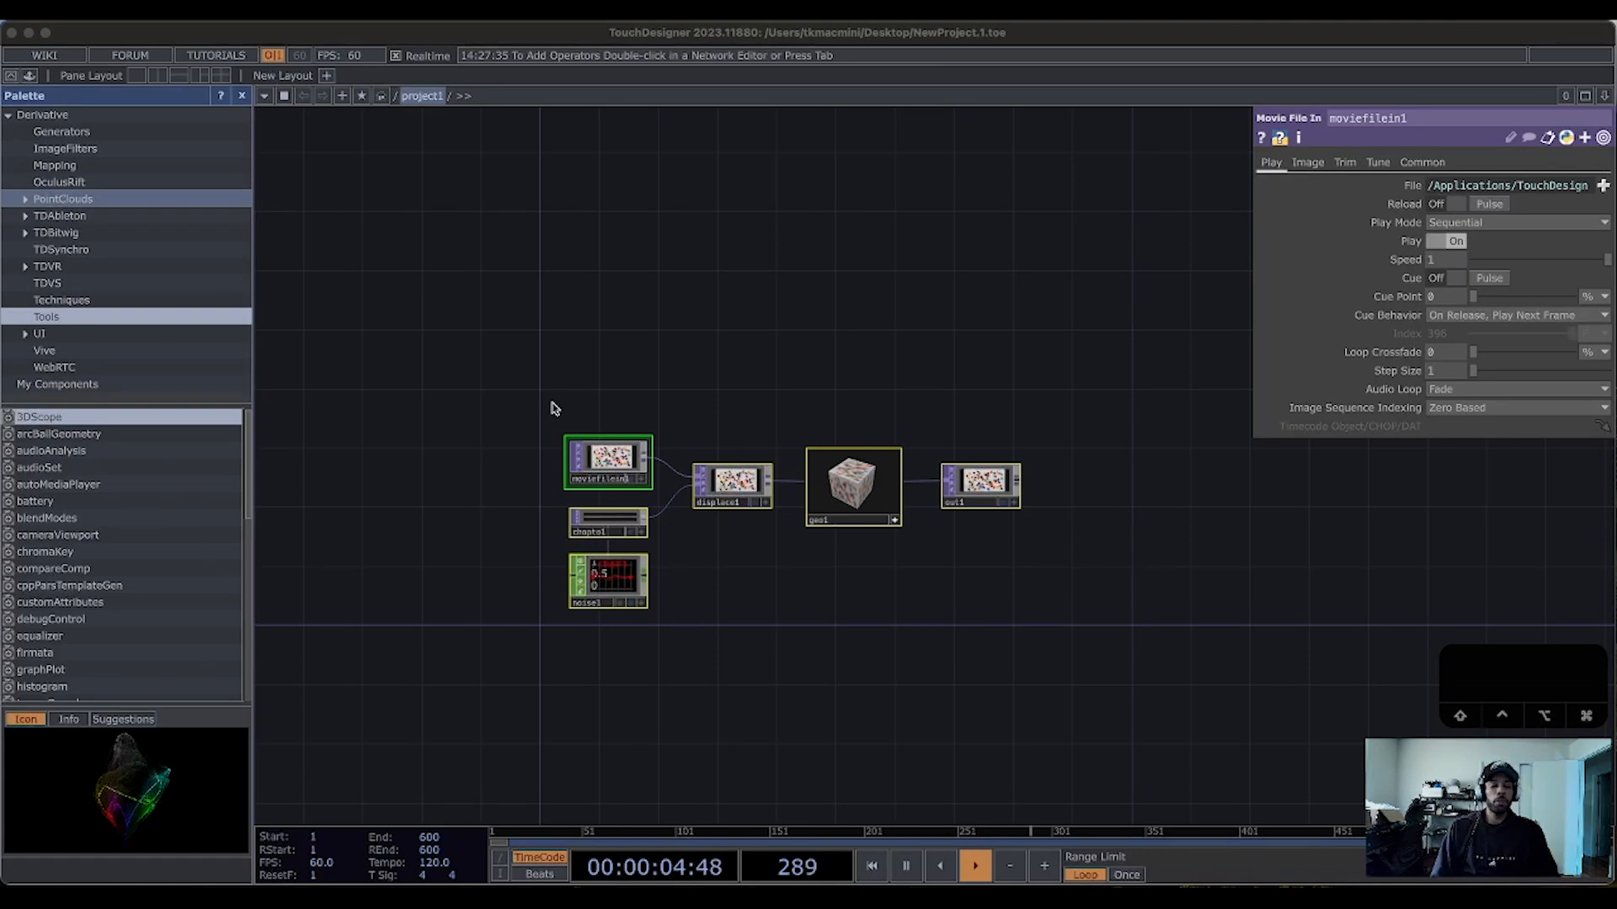
# Step: Examine the default operator network in the NewProject.1 project, from moviefilein1 and noise1 through geo1 to out1
pyautogui.moveTo(523, 693); pyautogui.dragTo(597, 587)
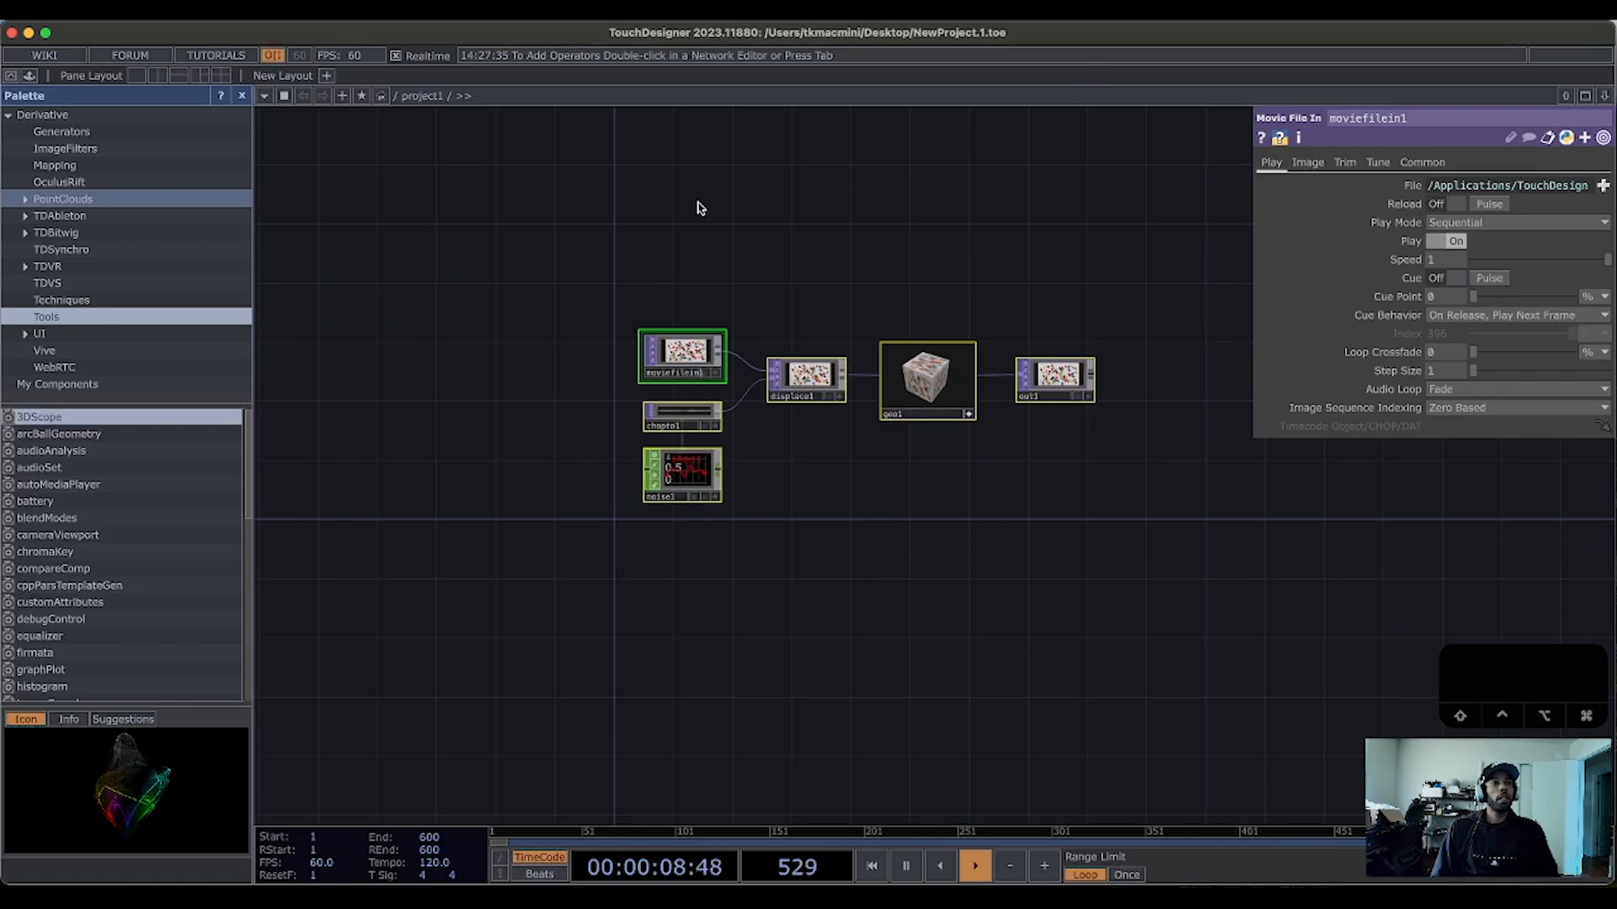
pyautogui.scroll(5, 854, 471)
pyautogui.moveTo(1093, 458); pyautogui.dragTo(1061, 630)
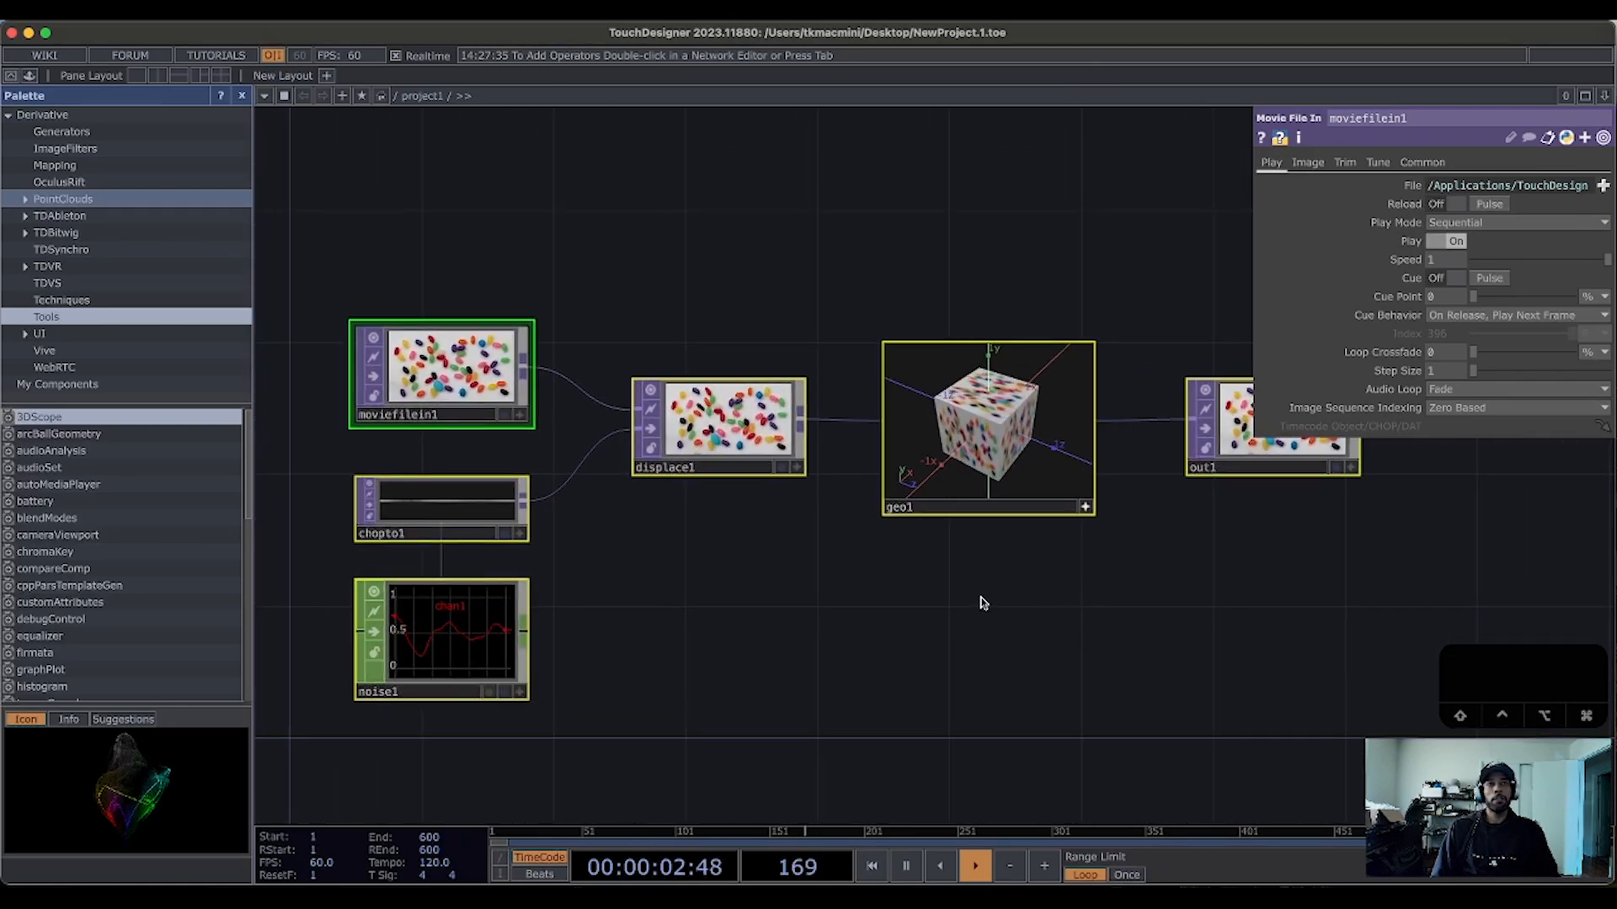
pyautogui.scroll(-5, 987, 584)
pyautogui.moveTo(1108, 621); pyautogui.dragTo(978, 617)
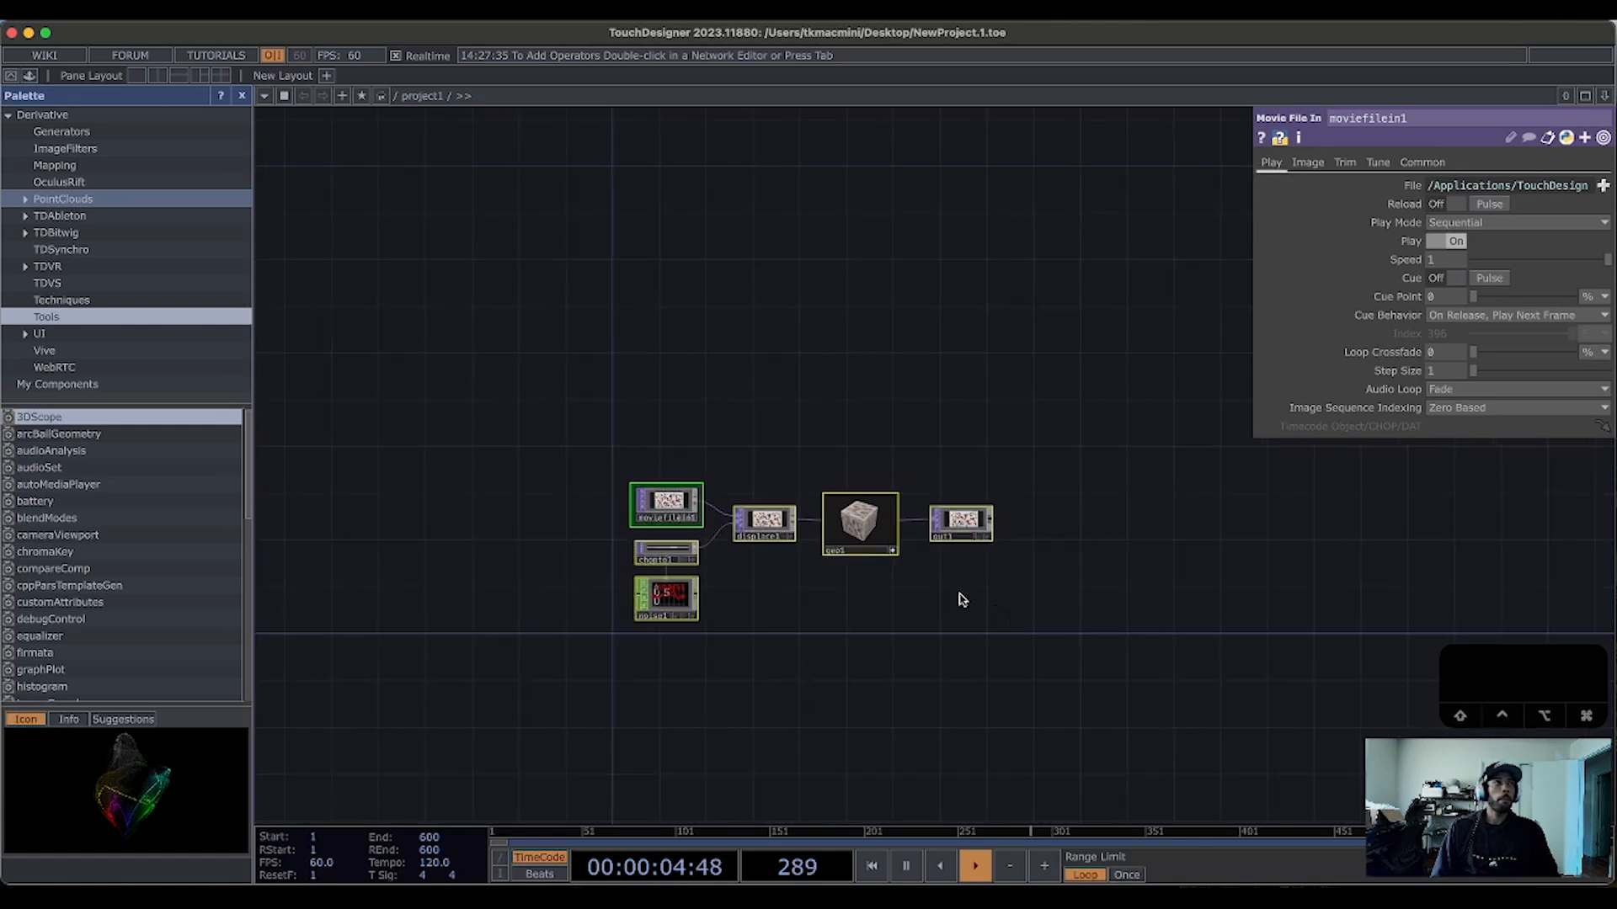
# Step: Try to save the new project to the Desktop as "color switcher demo"
pyautogui.click(152, 10)
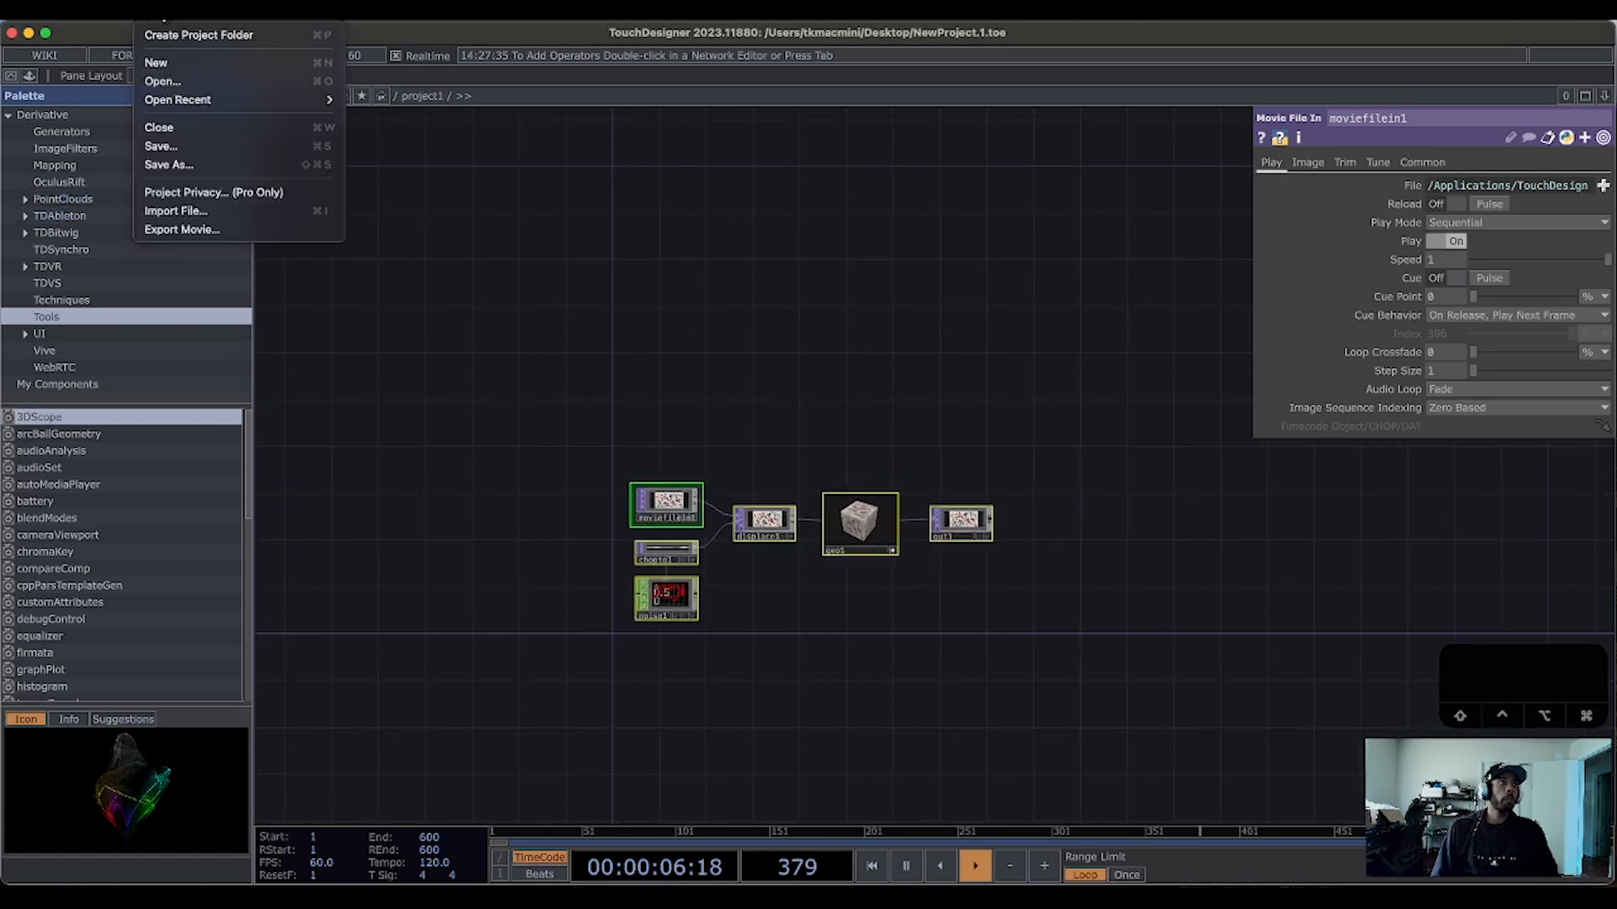
pyautogui.click(199, 147)
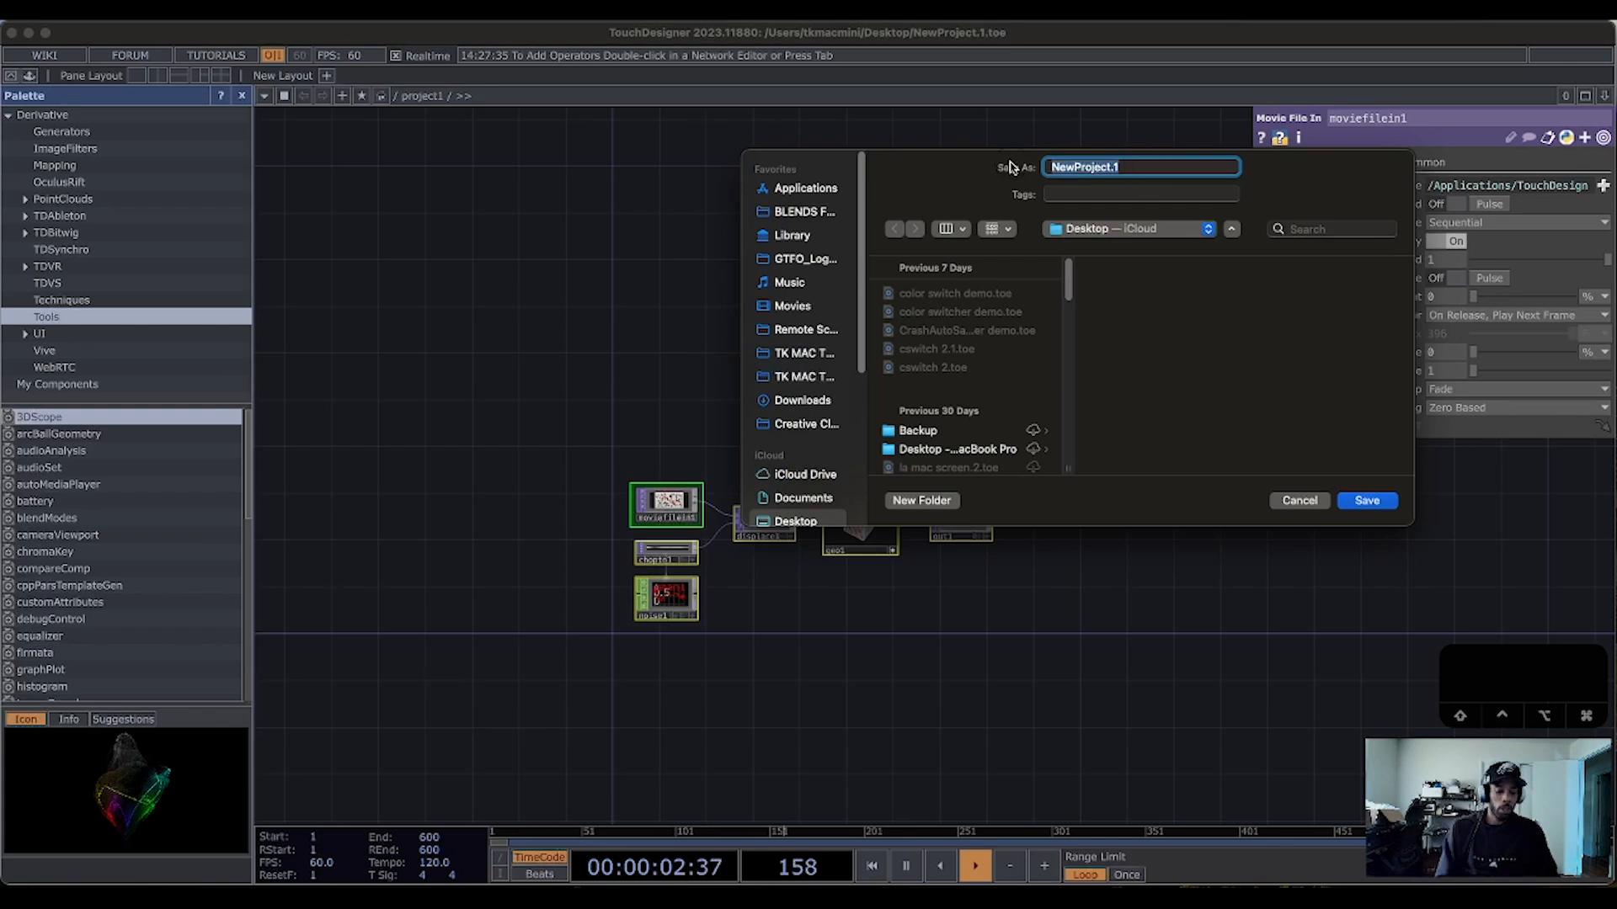
pyautogui.write('co')
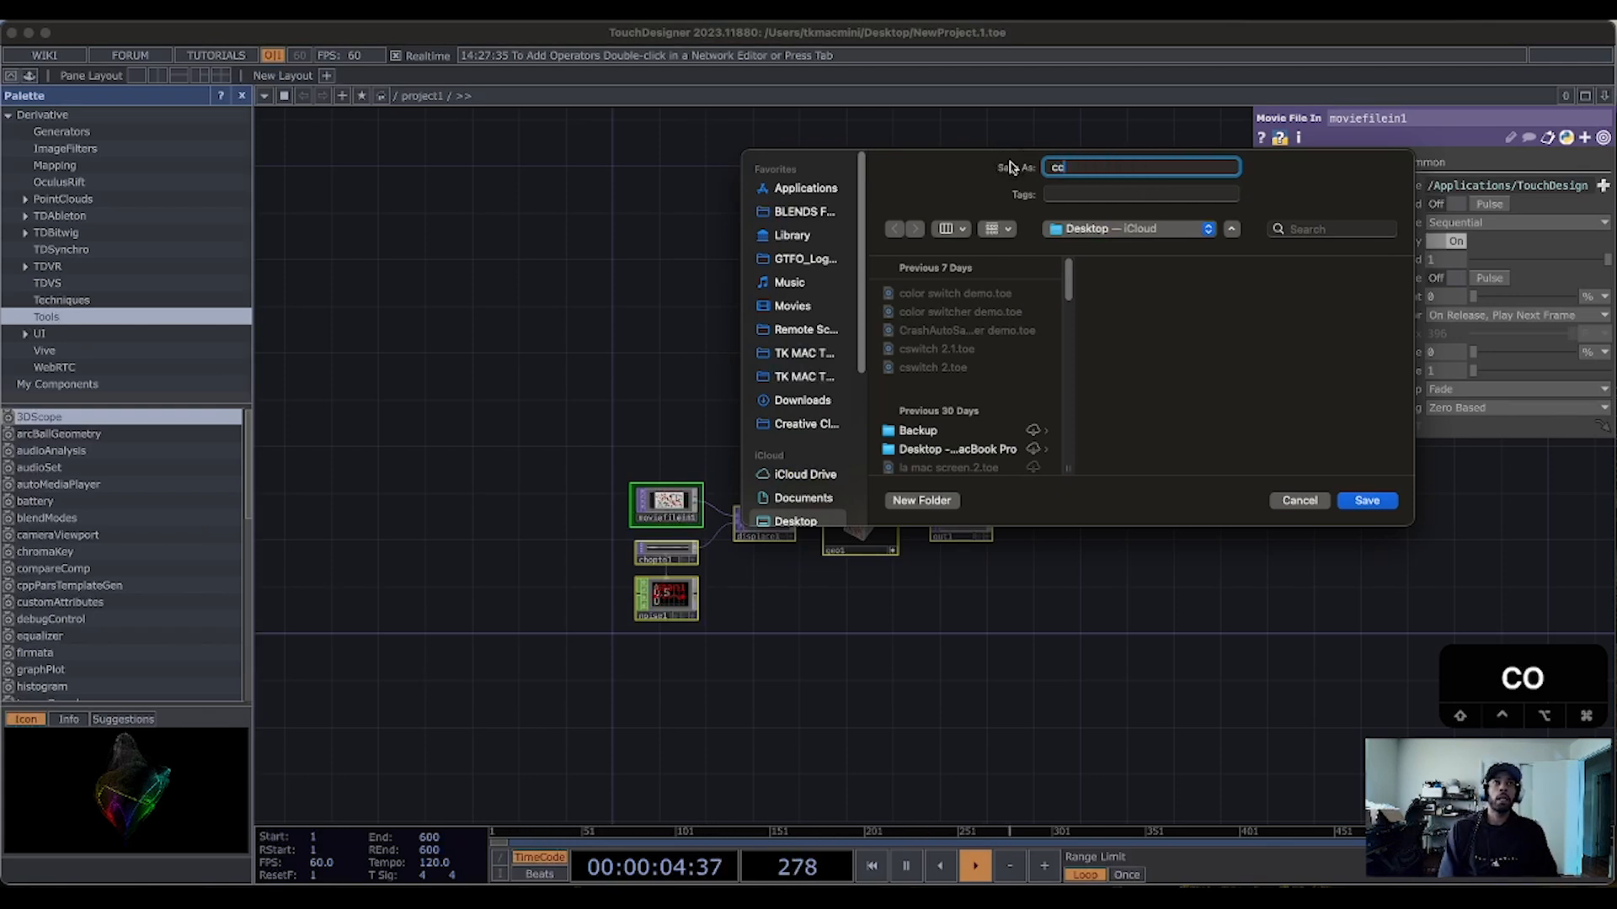
pyautogui.write('low swithc')
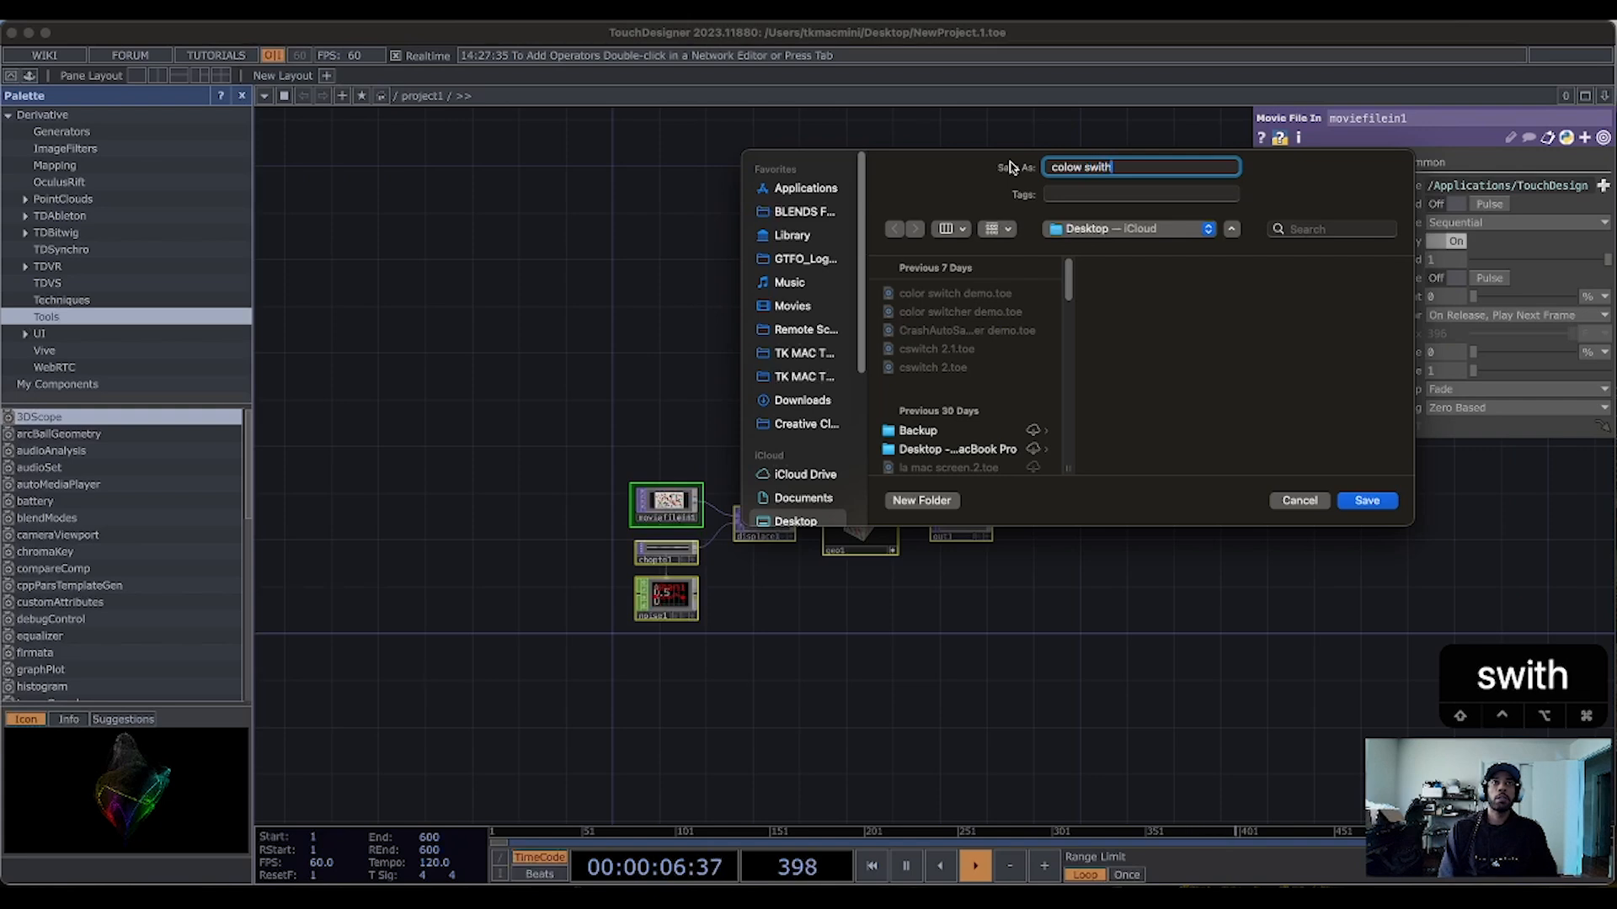
pyautogui.press('BackSpace')
pyautogui.press('BackSpace')
pyautogui.write('chjer d')
pyautogui.press('BackSpace')
pyautogui.press('BackSpace')
pyautogui.press('BackSpace')
pyautogui.press('BackSpace')
pyautogui.press('BackSpace')
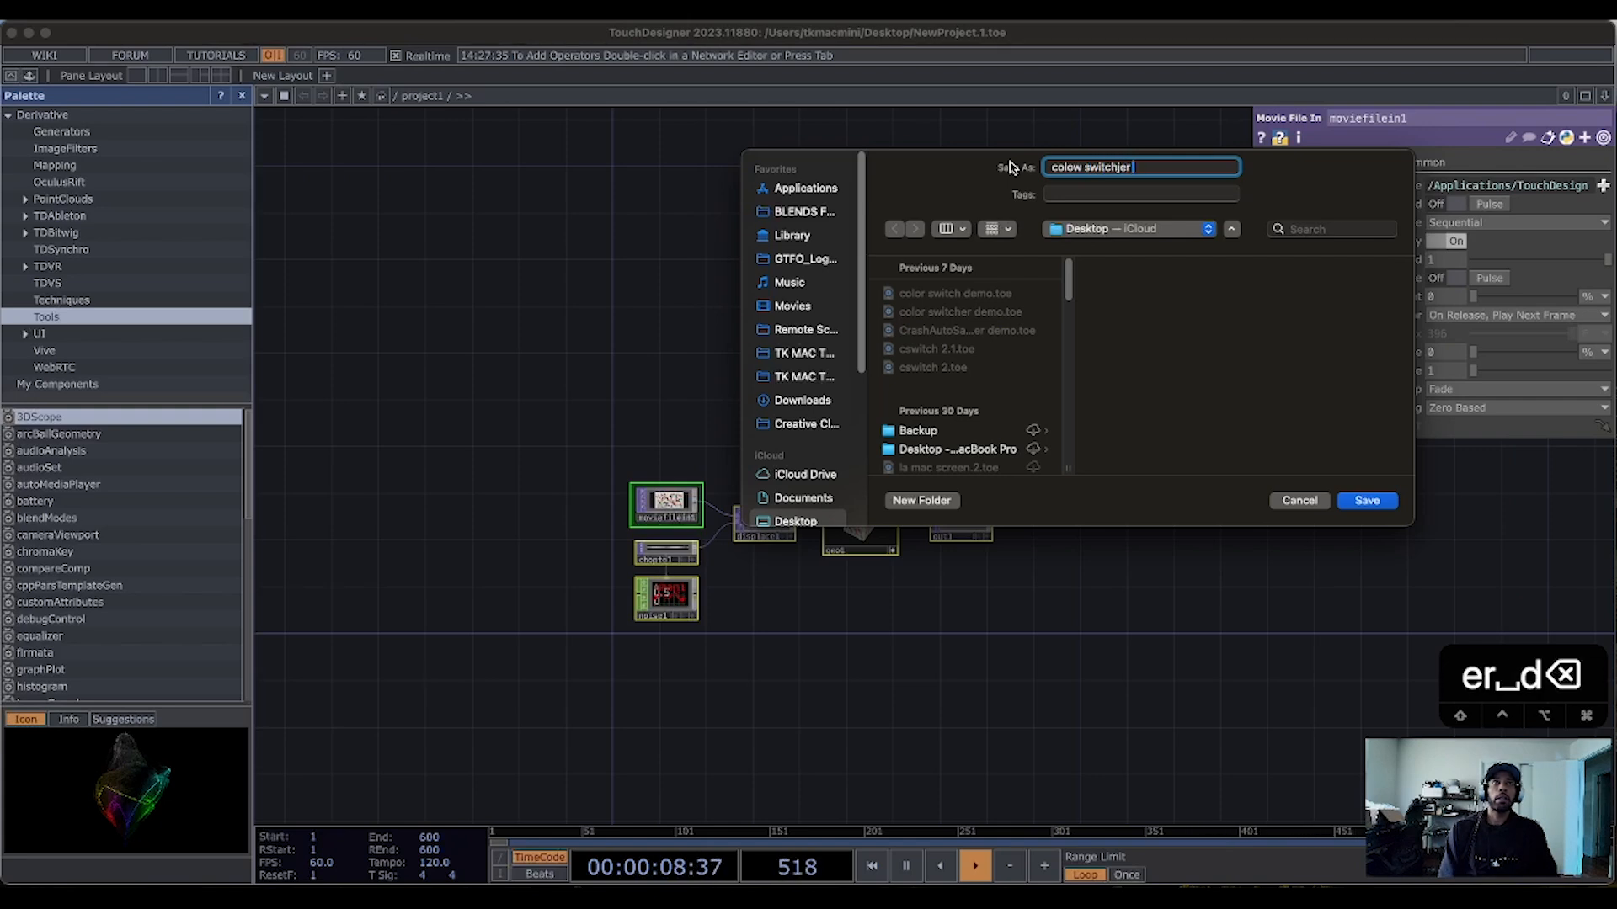
pyautogui.write('er demo')
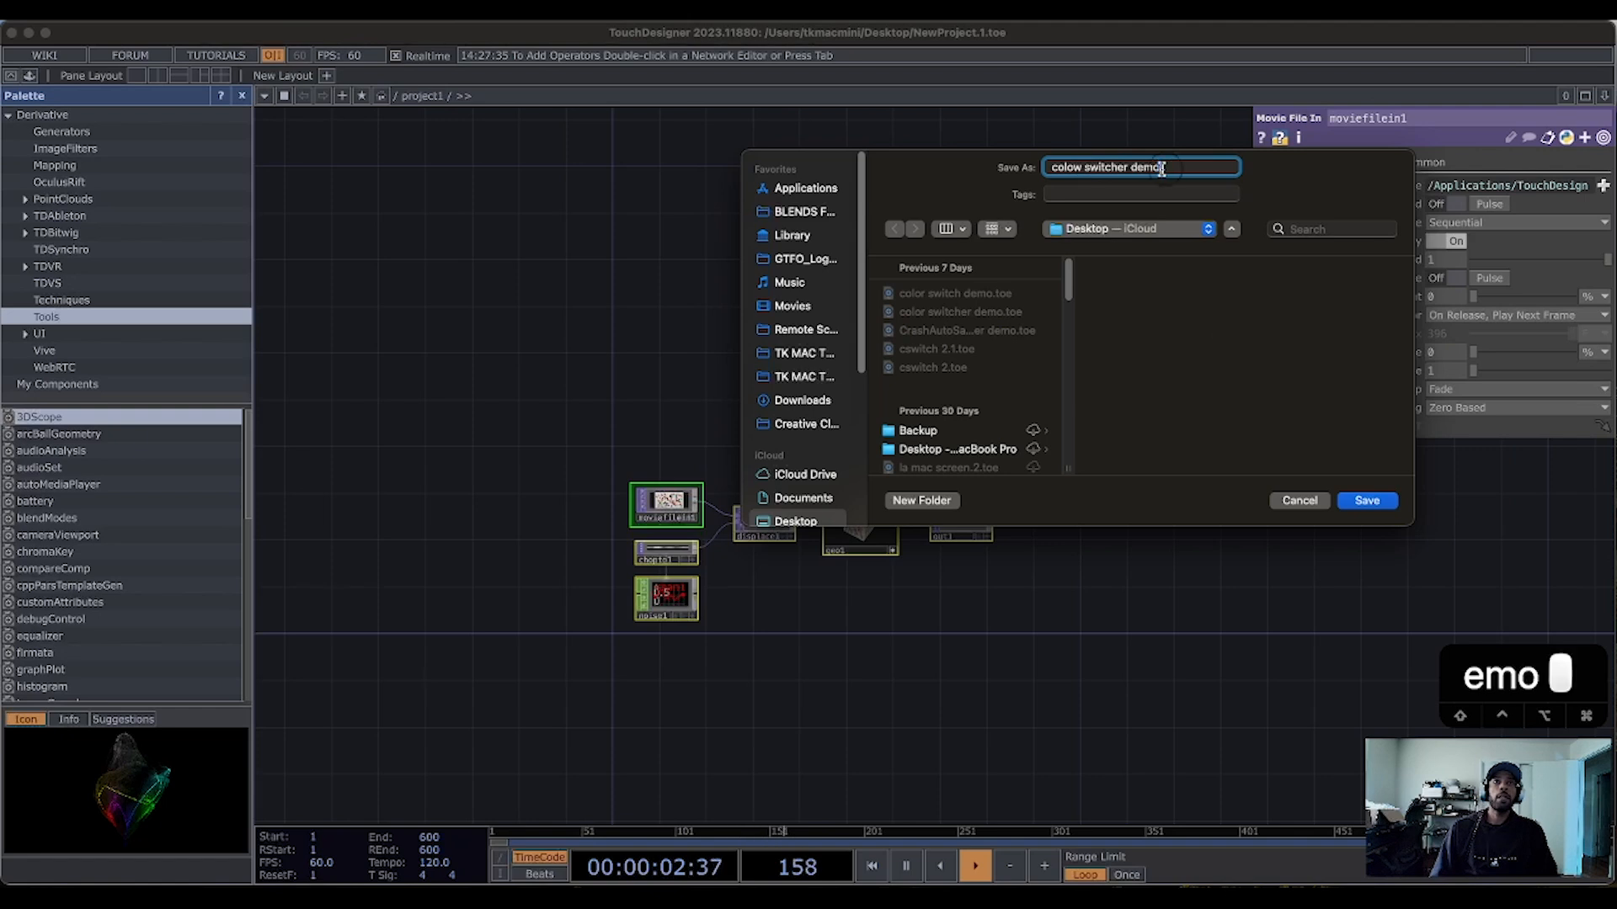
pyautogui.press('super+a')
pyautogui.write('color s')
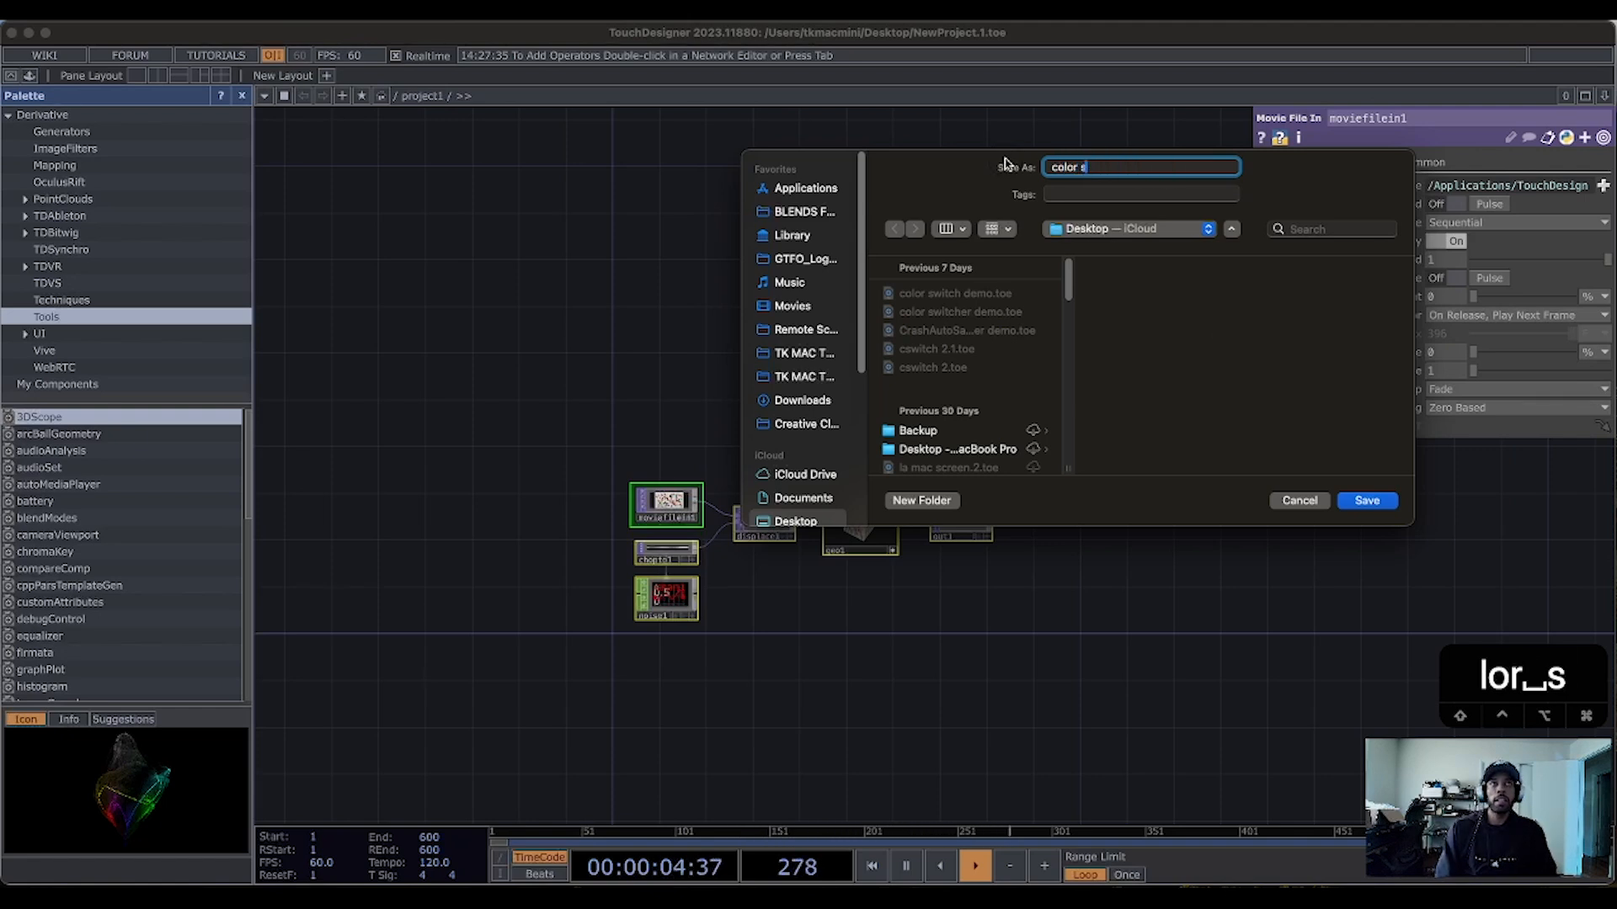
pyautogui.write('witcher demo')
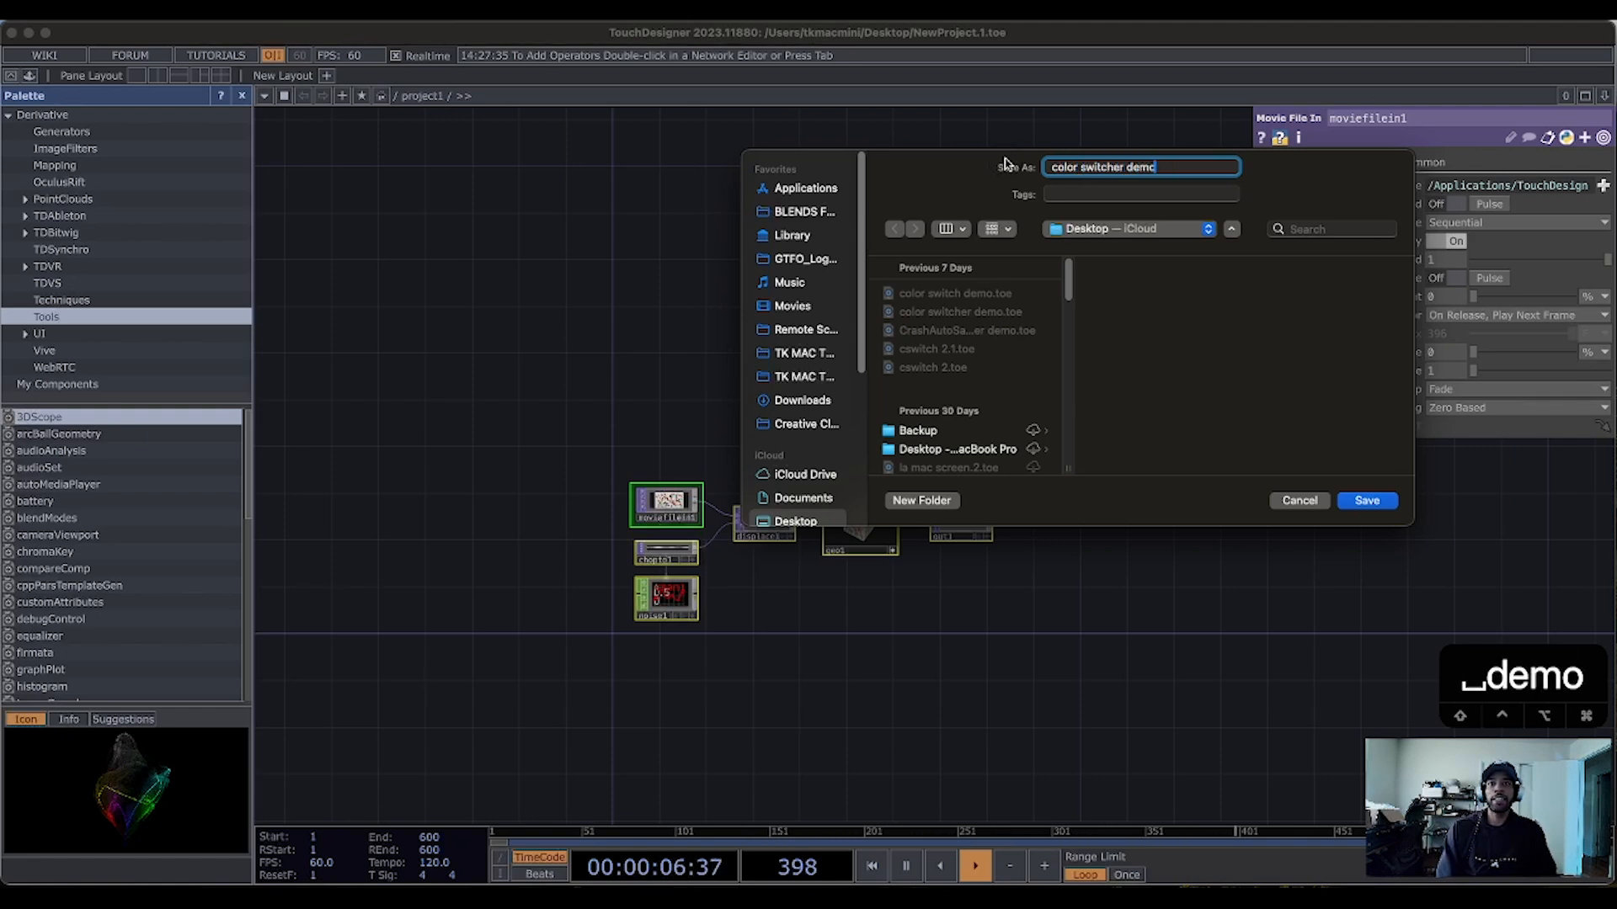
pyautogui.click(1347, 501)
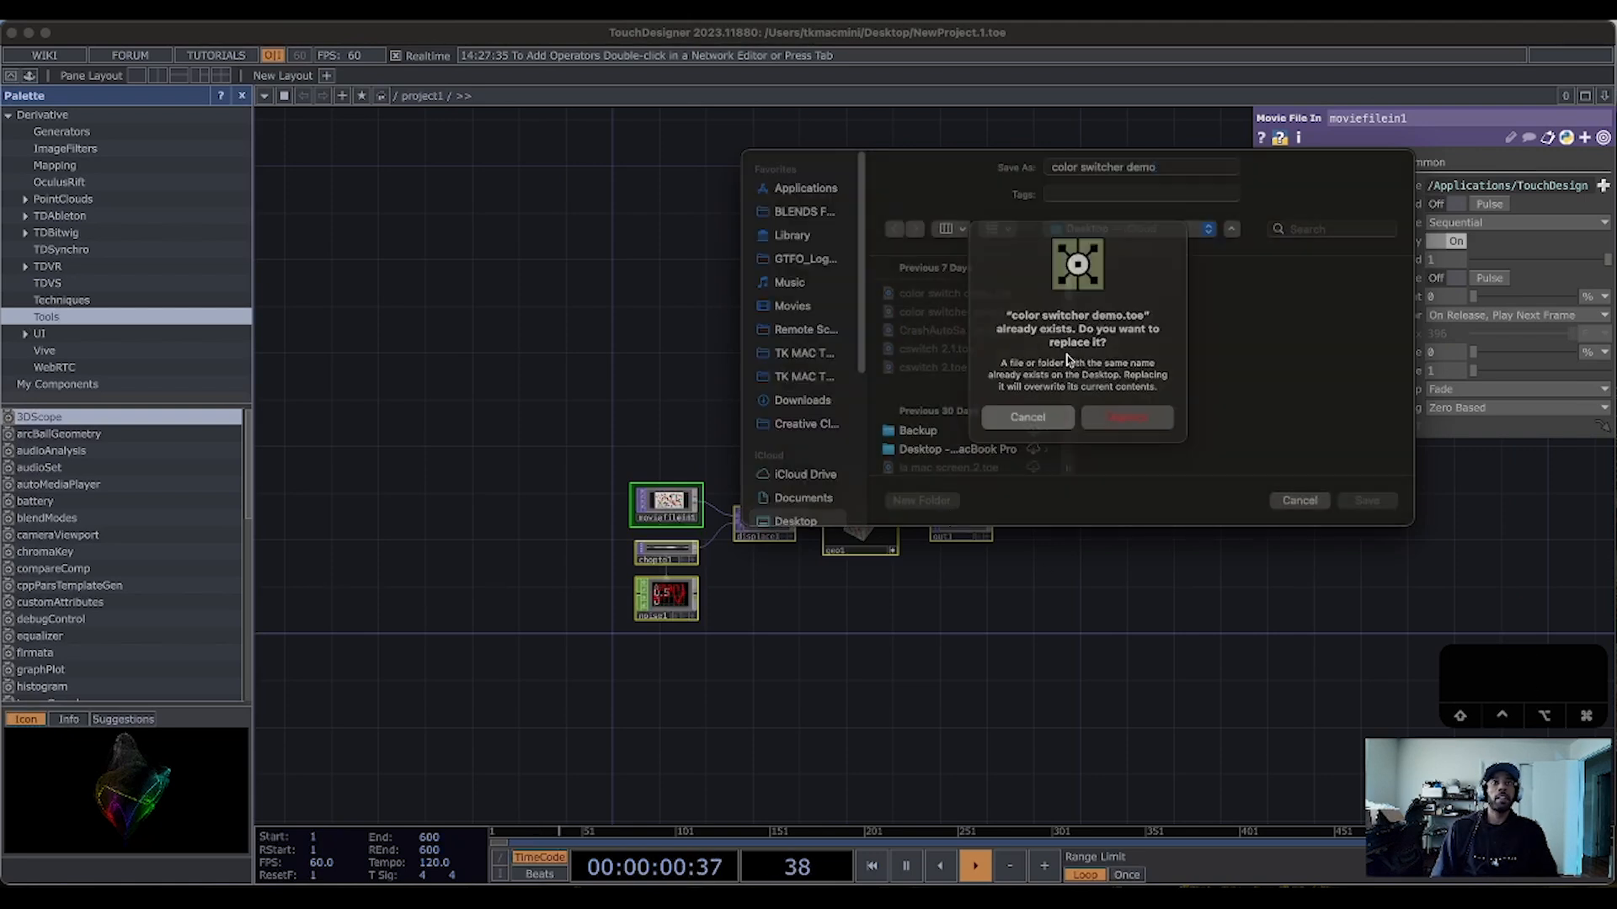
# Step: Decline overwriting the existing file and save the project to the Desktop as "color switcher demo 1"
pyautogui.press('Escape')
pyautogui.write('1')
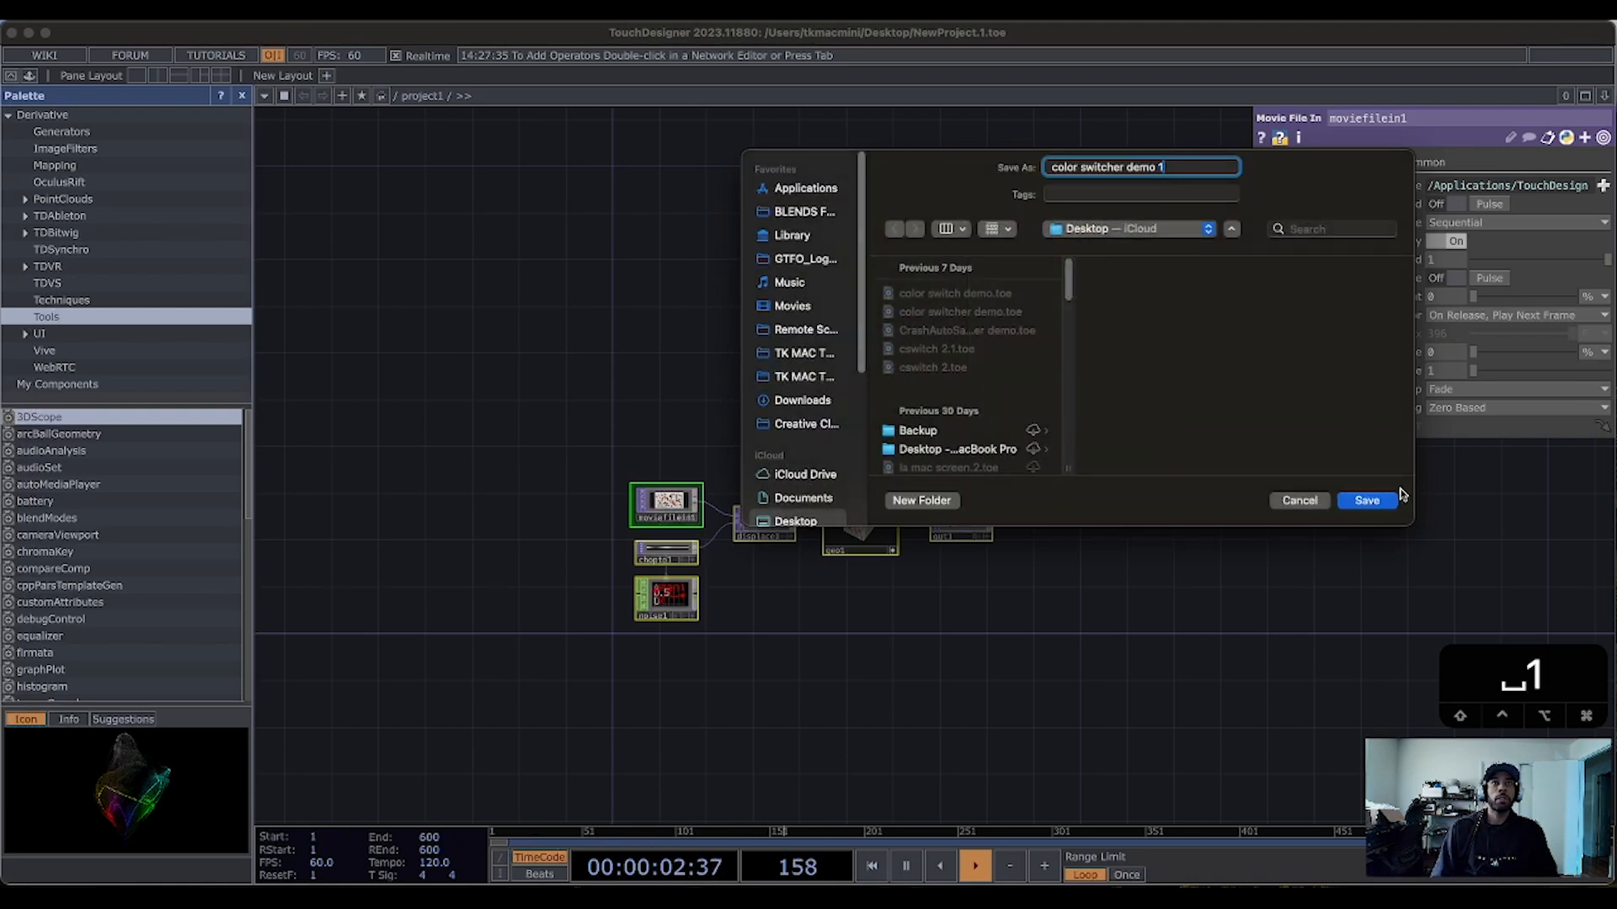
pyautogui.click(1368, 503)
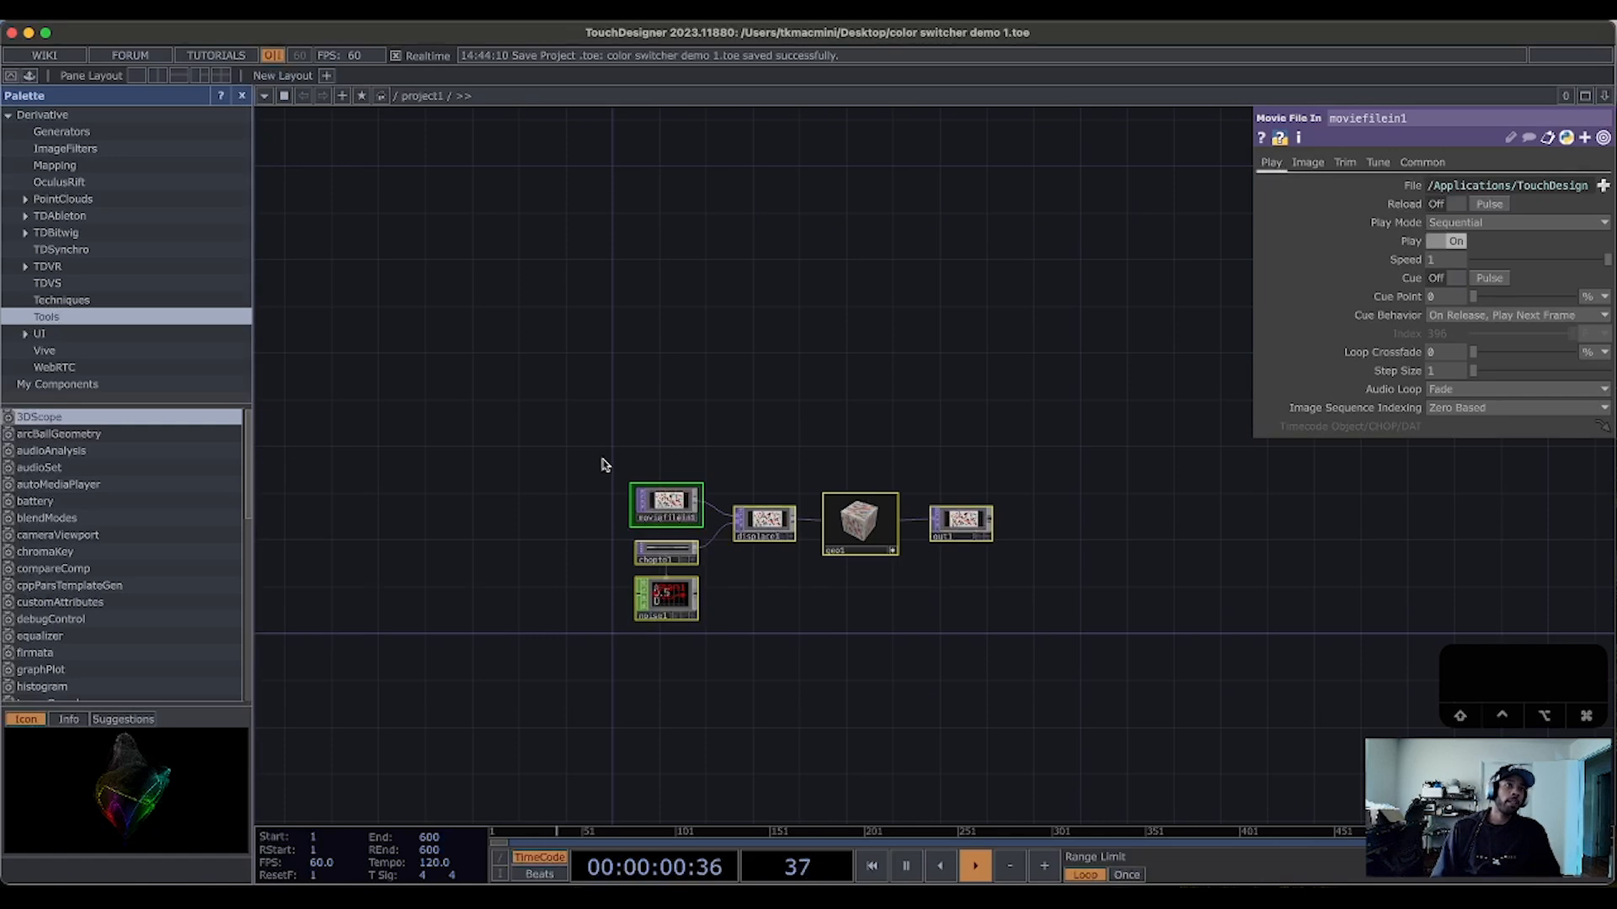
# Step: Delete all the default operators from the project1 network
pyautogui.moveTo(581, 435); pyautogui.dragTo(1297, 750, button='right')
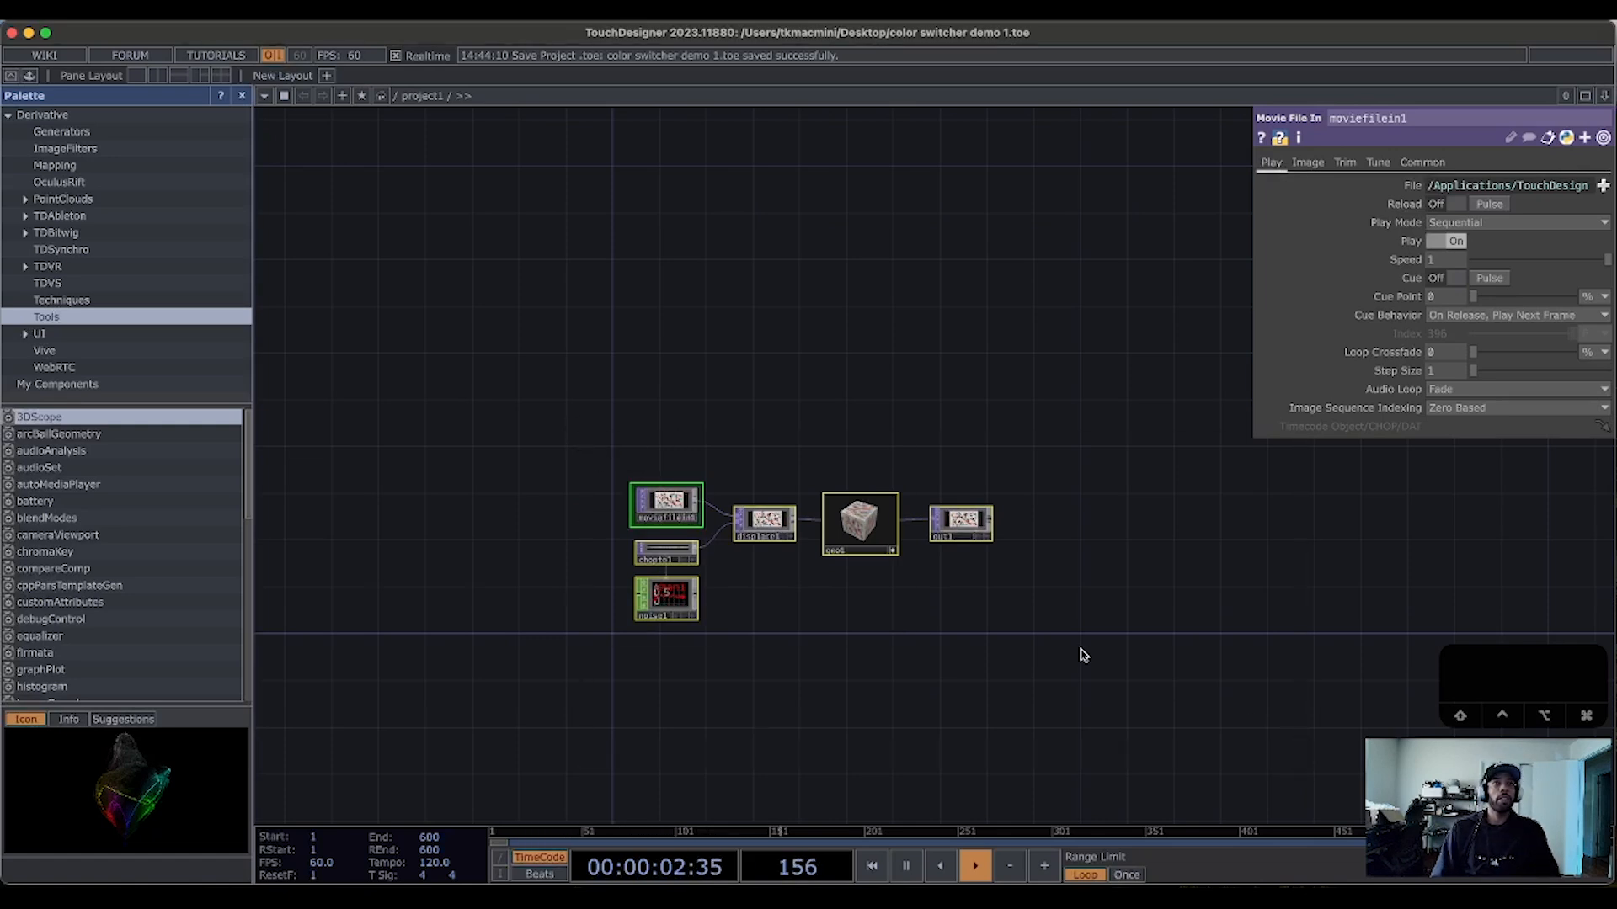
pyautogui.press('BackSpace')
pyautogui.moveTo(815, 544); pyautogui.dragTo(1151, 404)
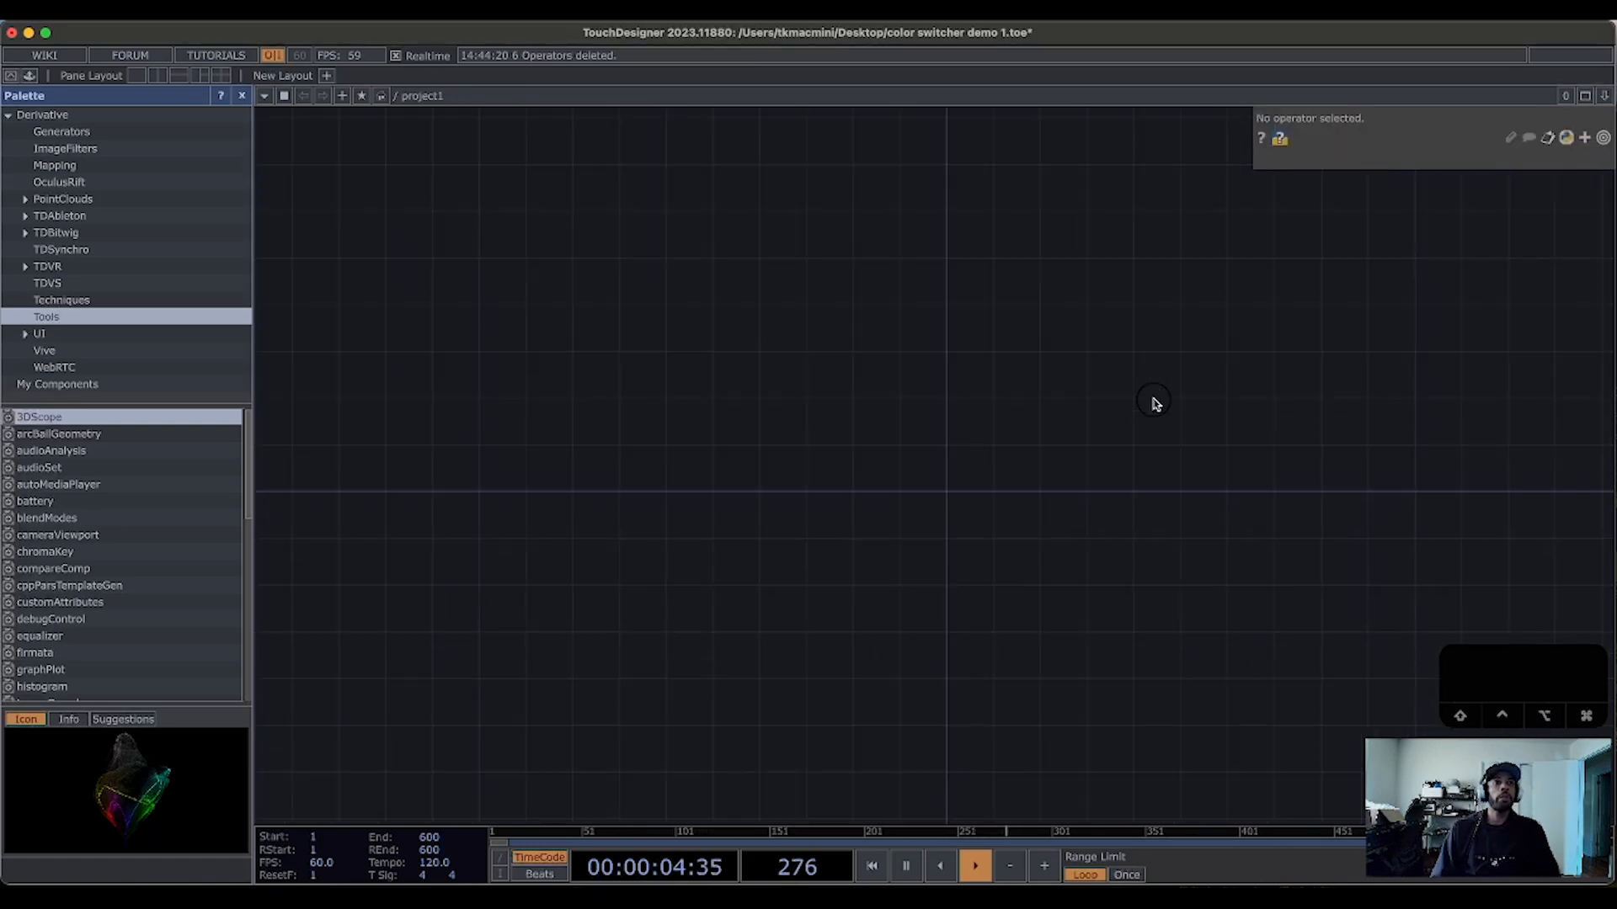
pyautogui.moveTo(991, 480); pyautogui.dragTo(872, 477)
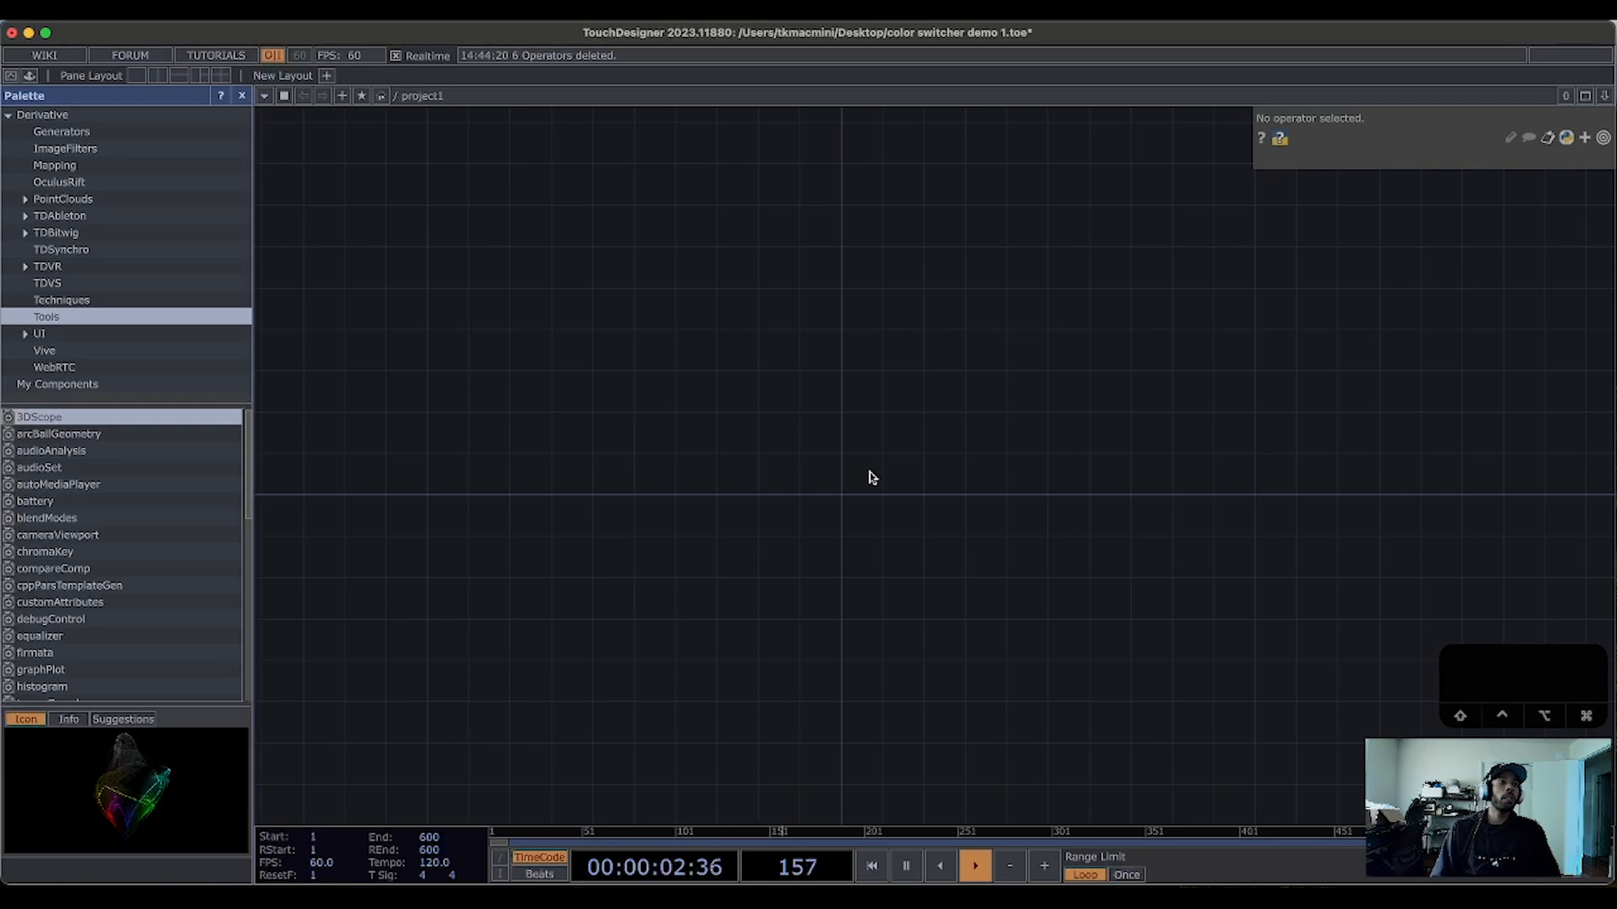
# Step: Move back and forth between the root level and the inside of project1 to examine the network hierarchy
pyautogui.press('u')
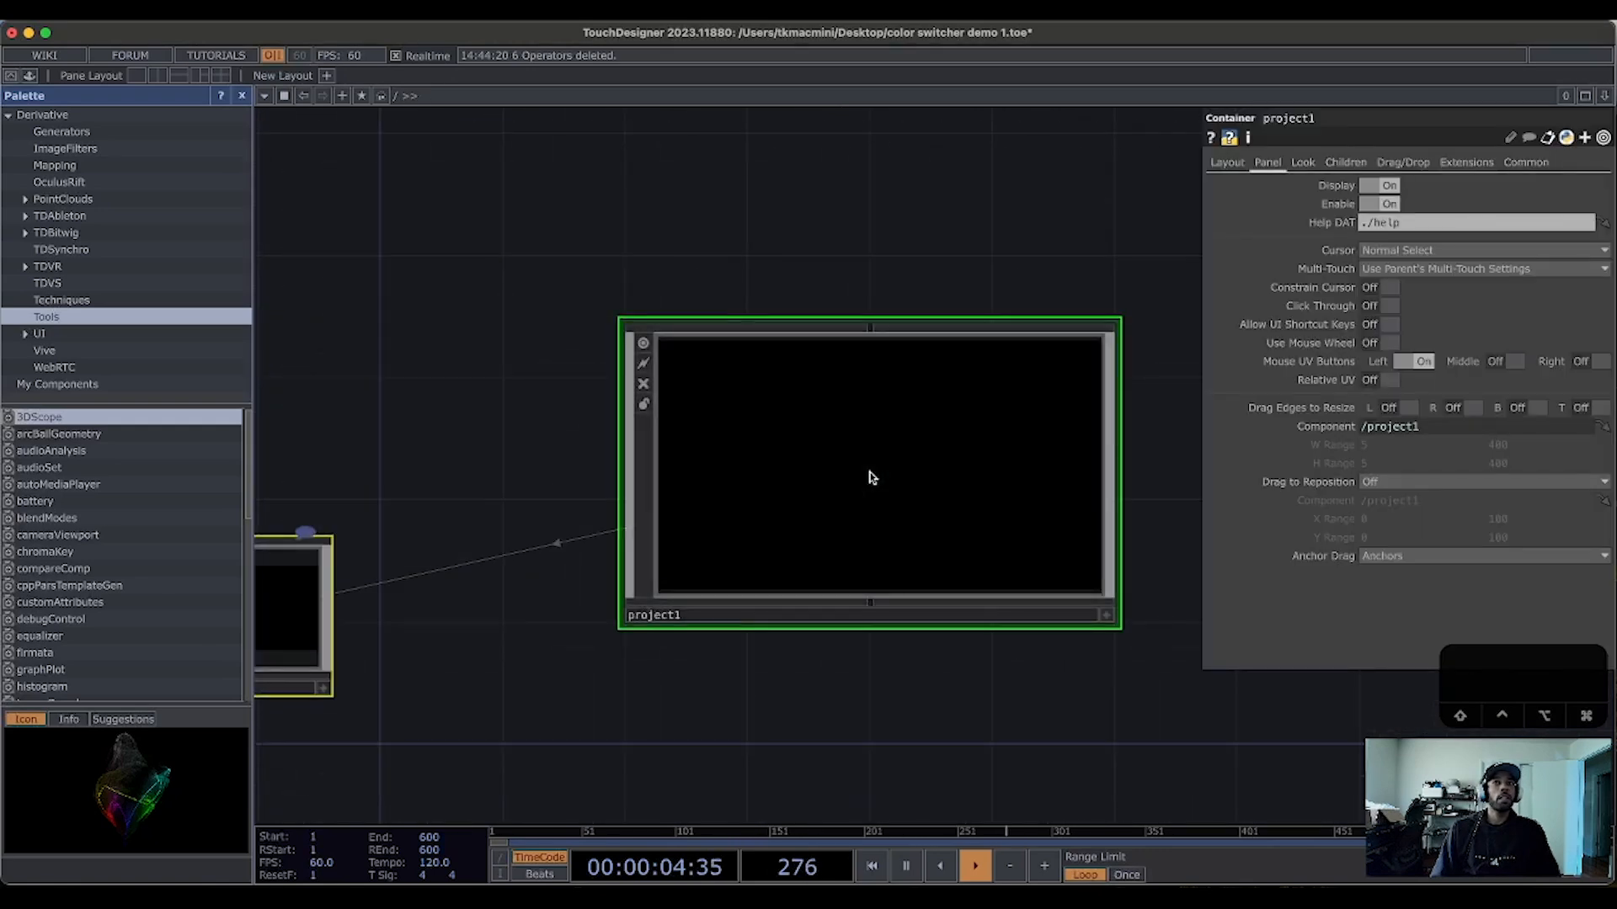
pyautogui.press('i')
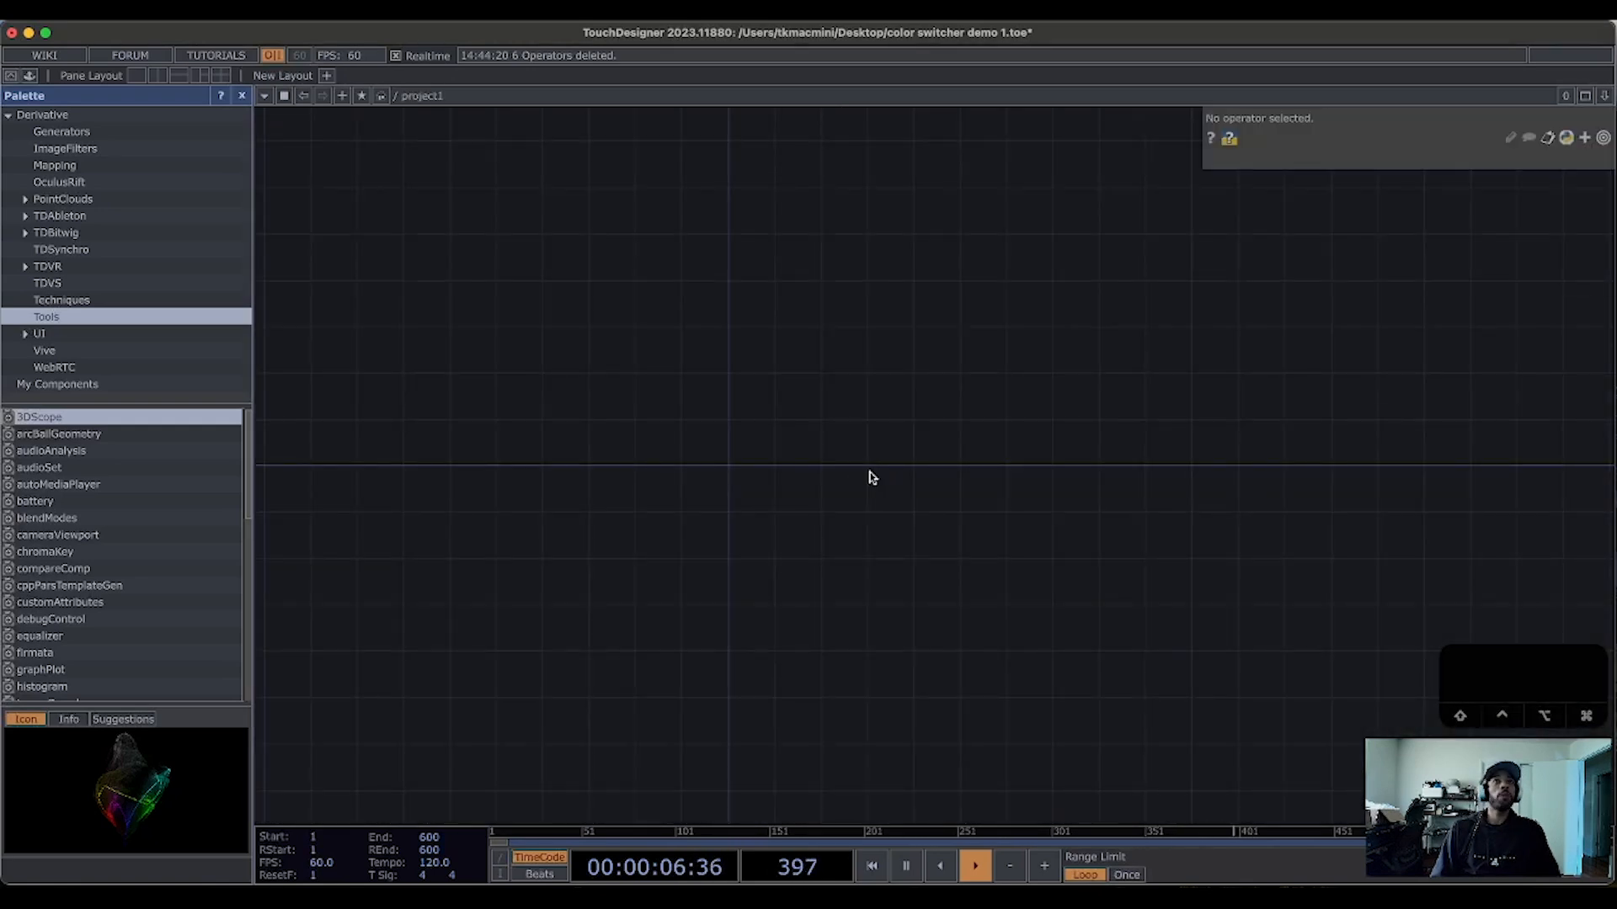
pyautogui.press('u')
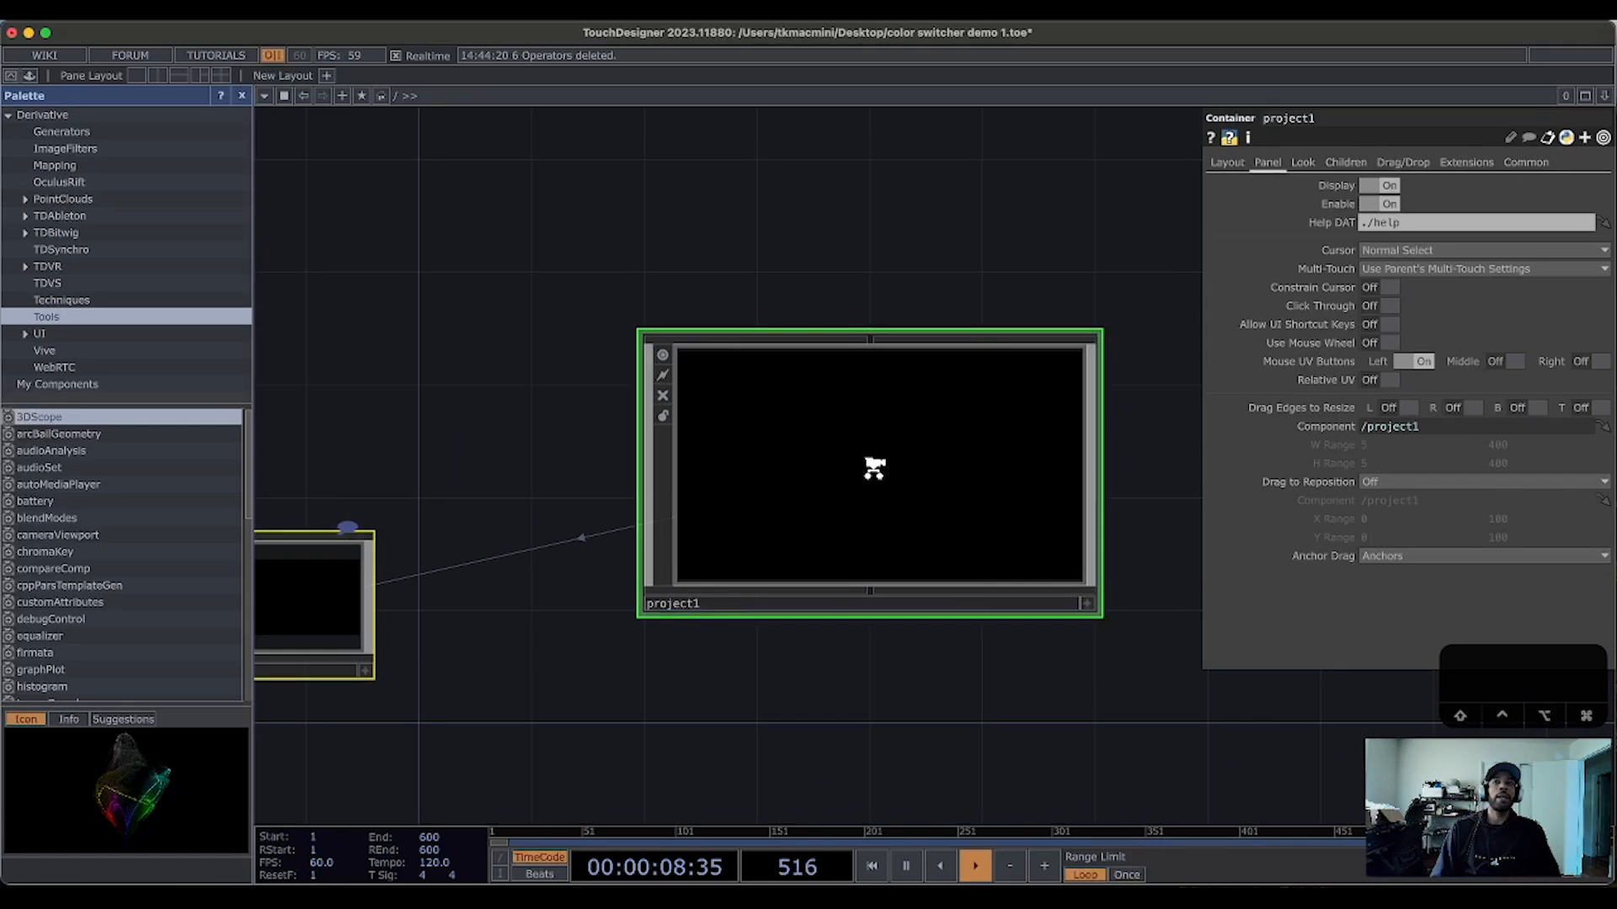
pyautogui.press('i')
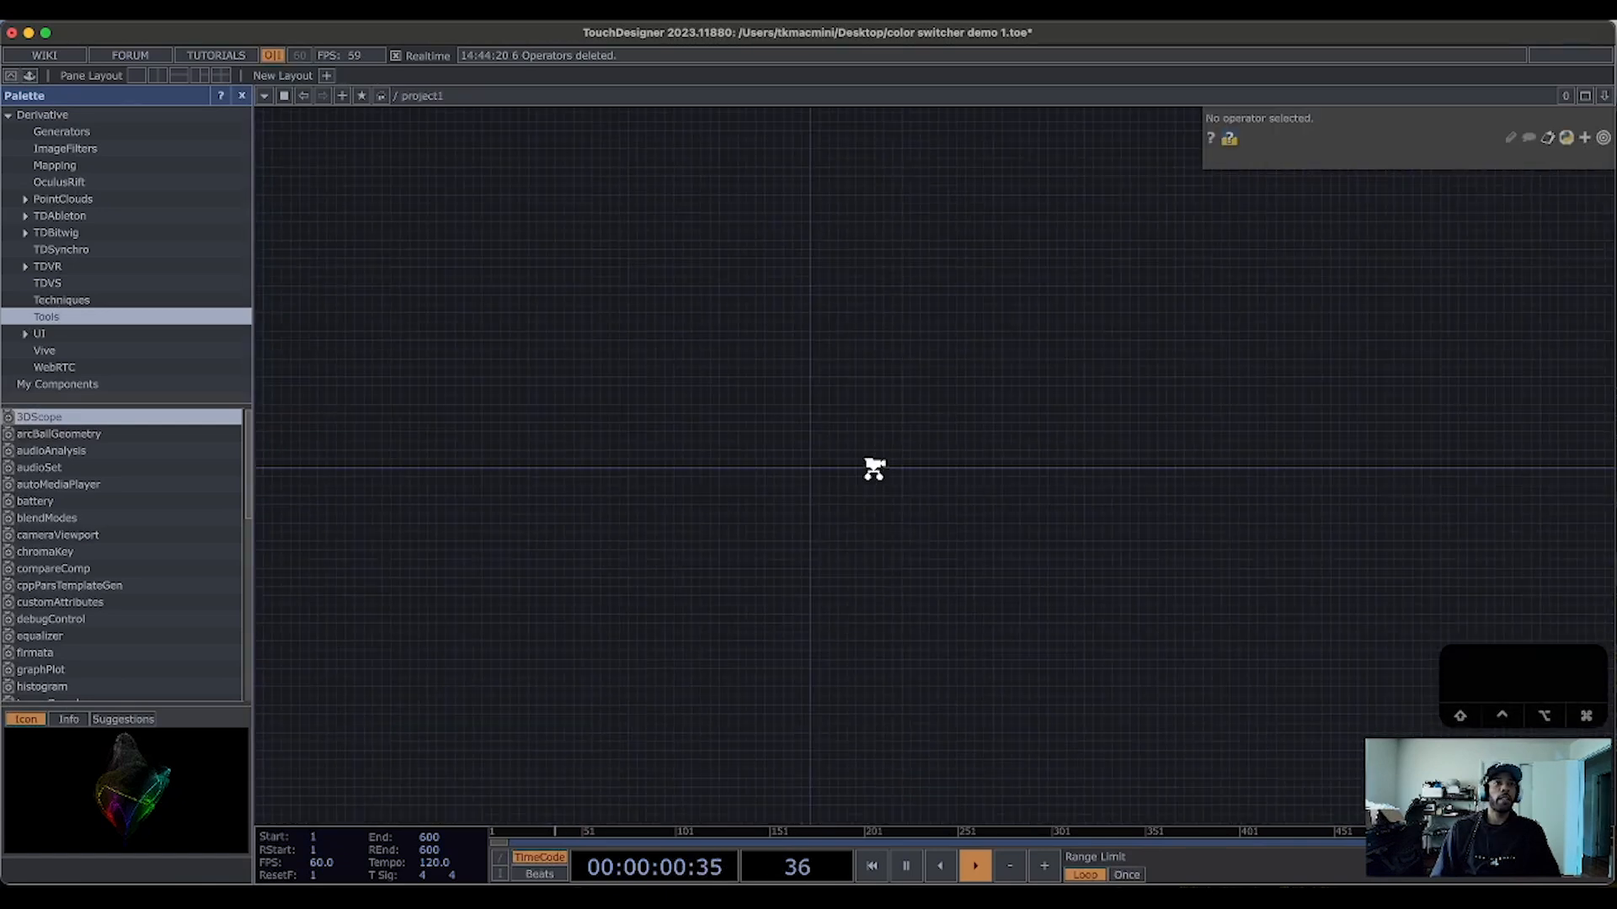
pyautogui.press('u')
pyautogui.press('i')
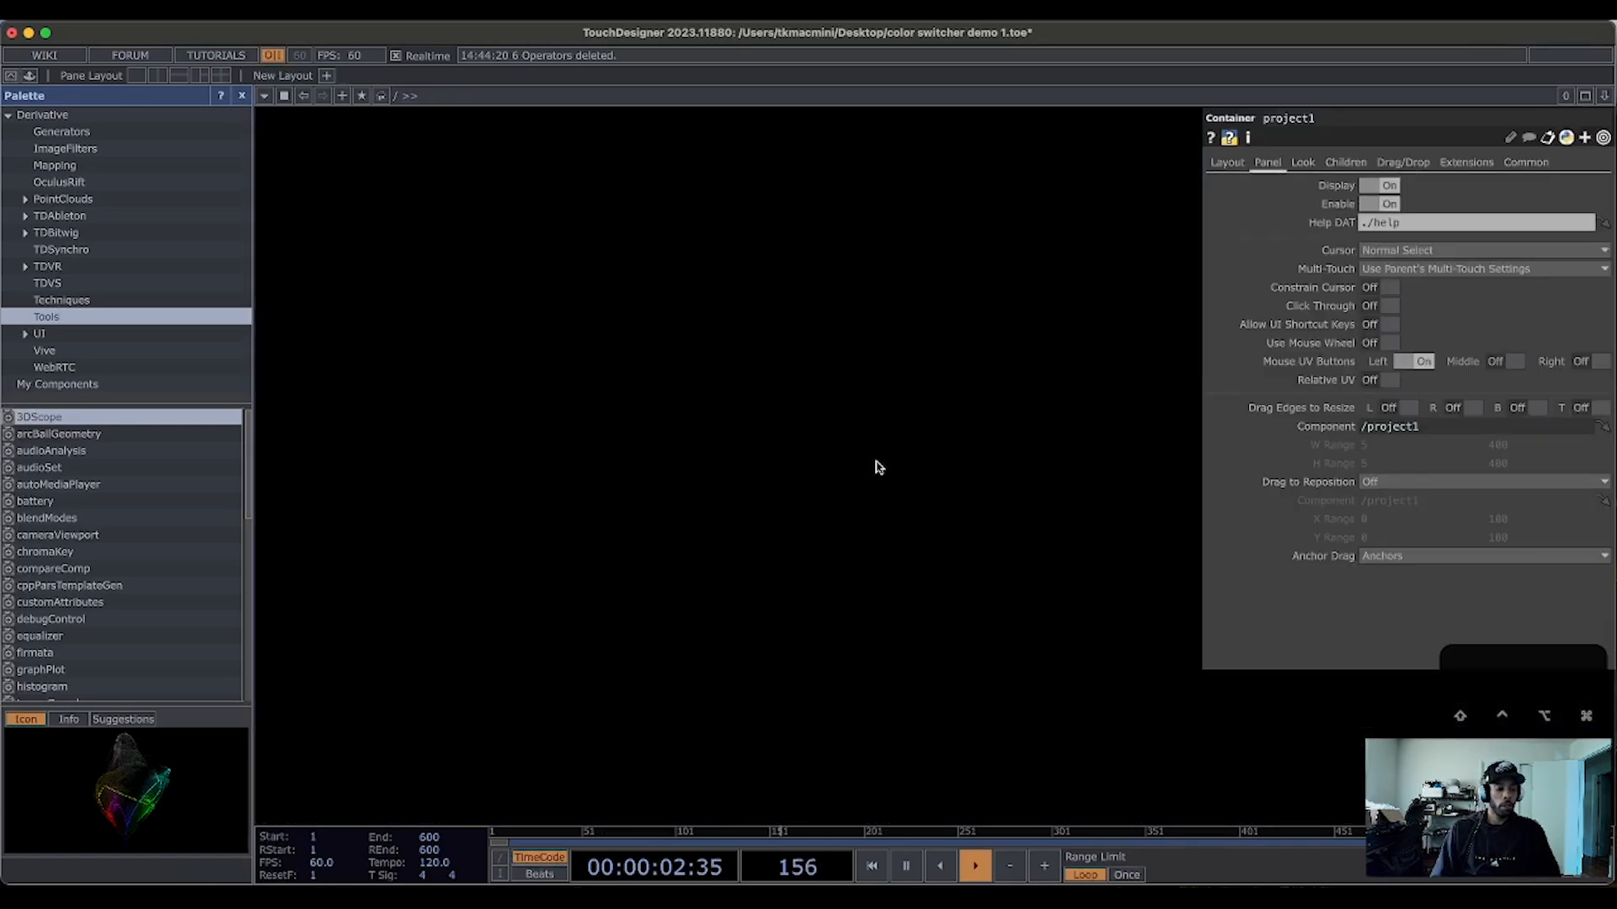
pyautogui.scroll(1, 876, 473)
pyautogui.press('Escape')
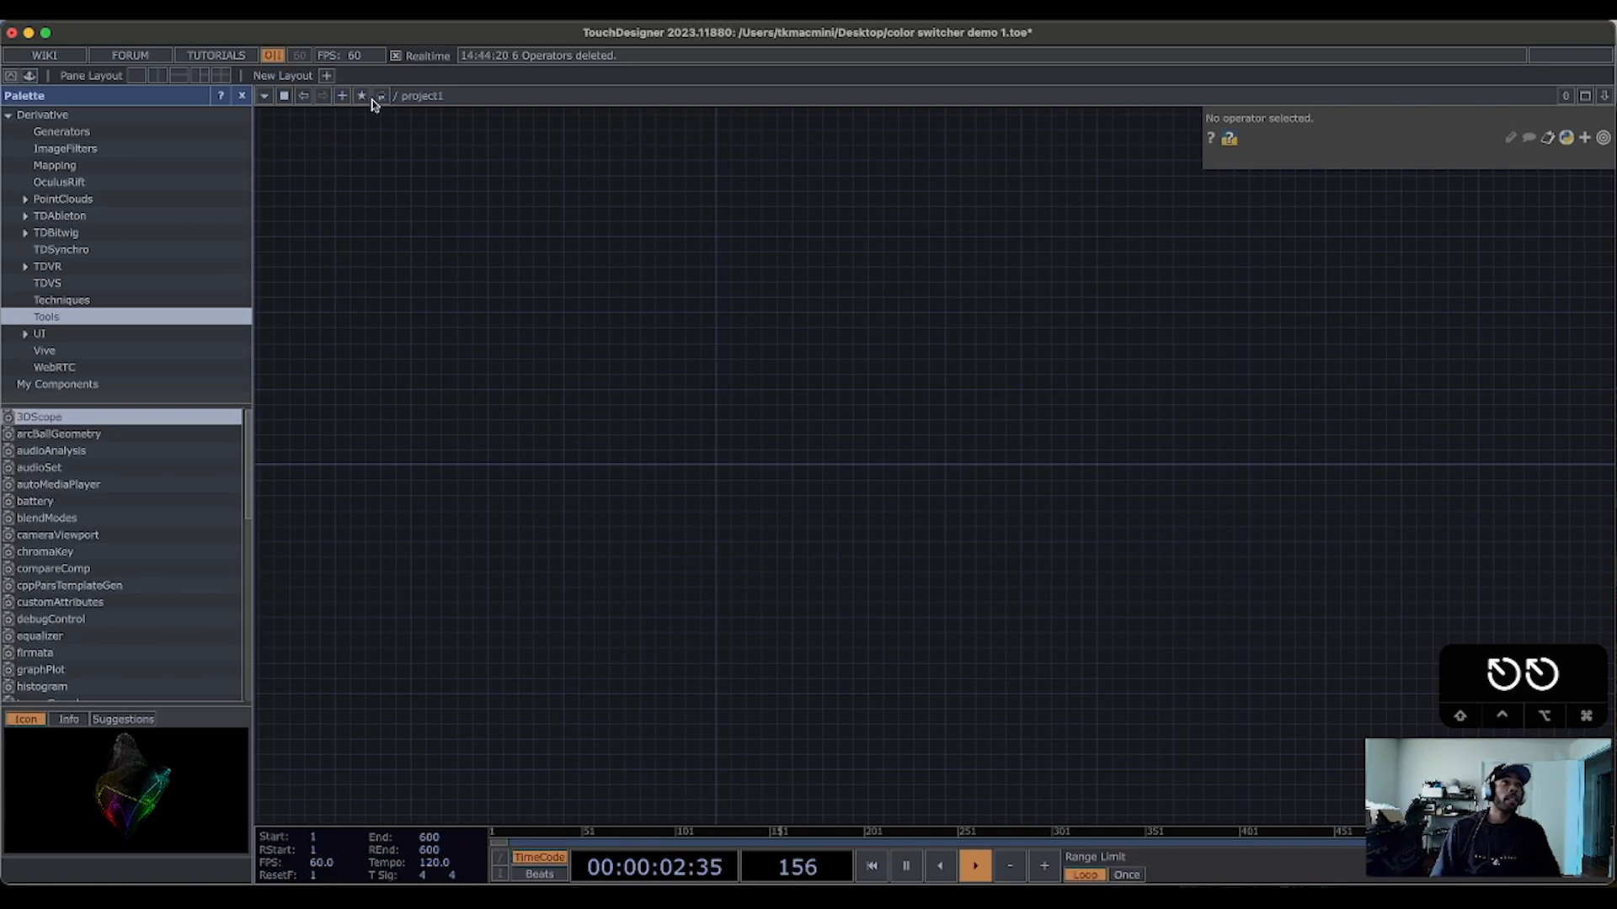
# Step: Zoom out to the project1 container at the root level, examine it, and zoom back inside its network
pyautogui.scroll(-5, 735, 409)
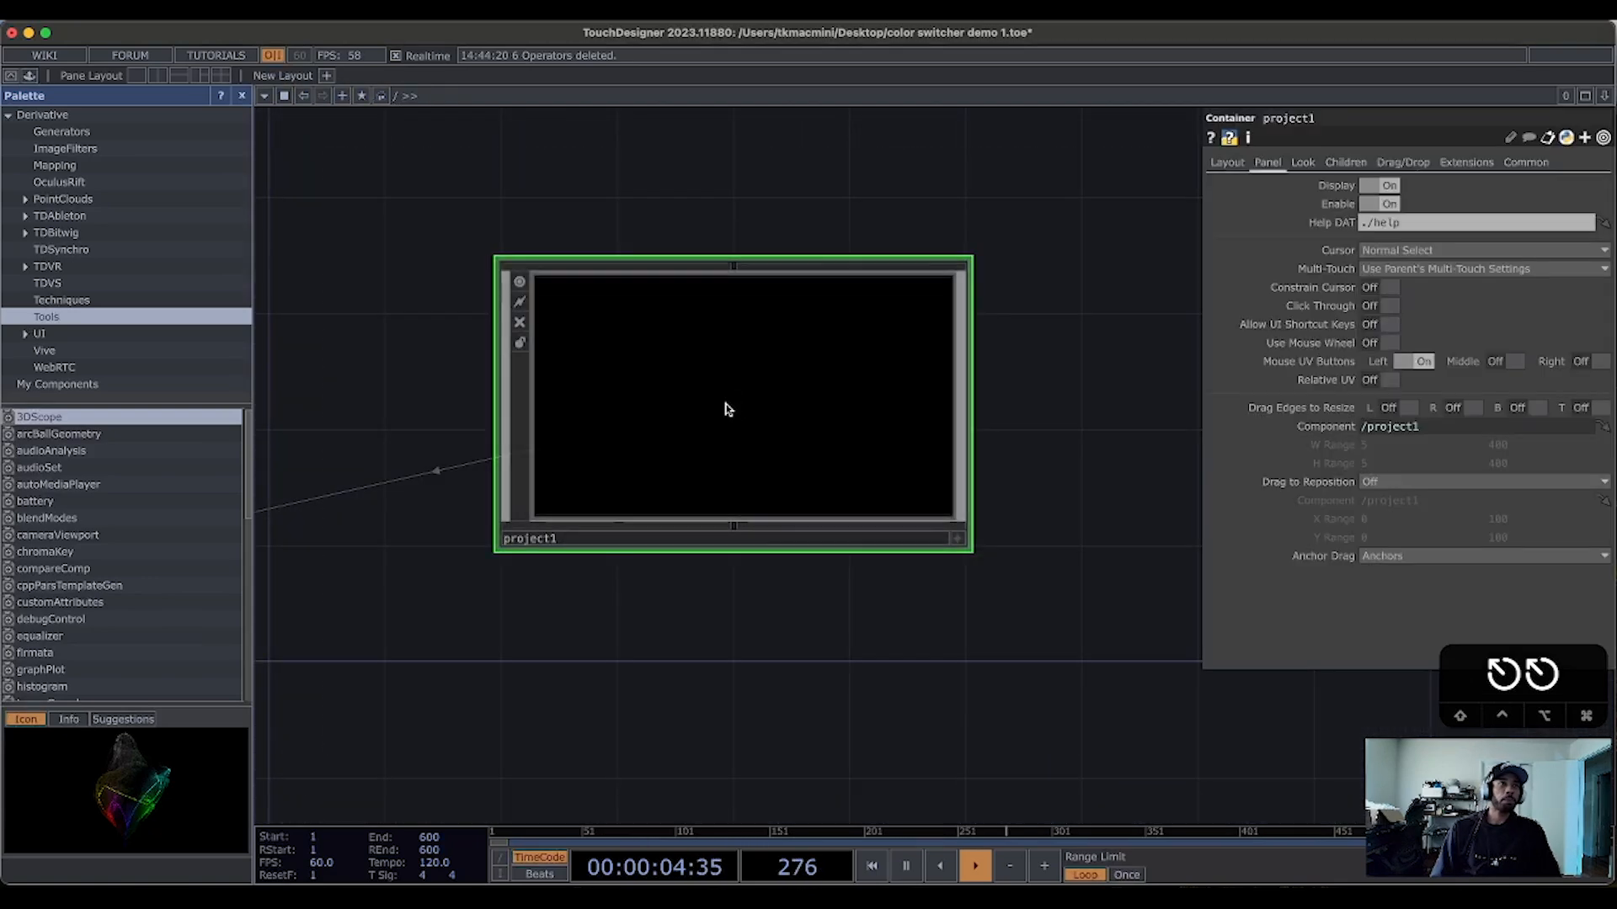
pyautogui.moveTo(716, 608); pyautogui.dragTo(829, 686)
pyautogui.moveTo(934, 684); pyautogui.dragTo(826, 676)
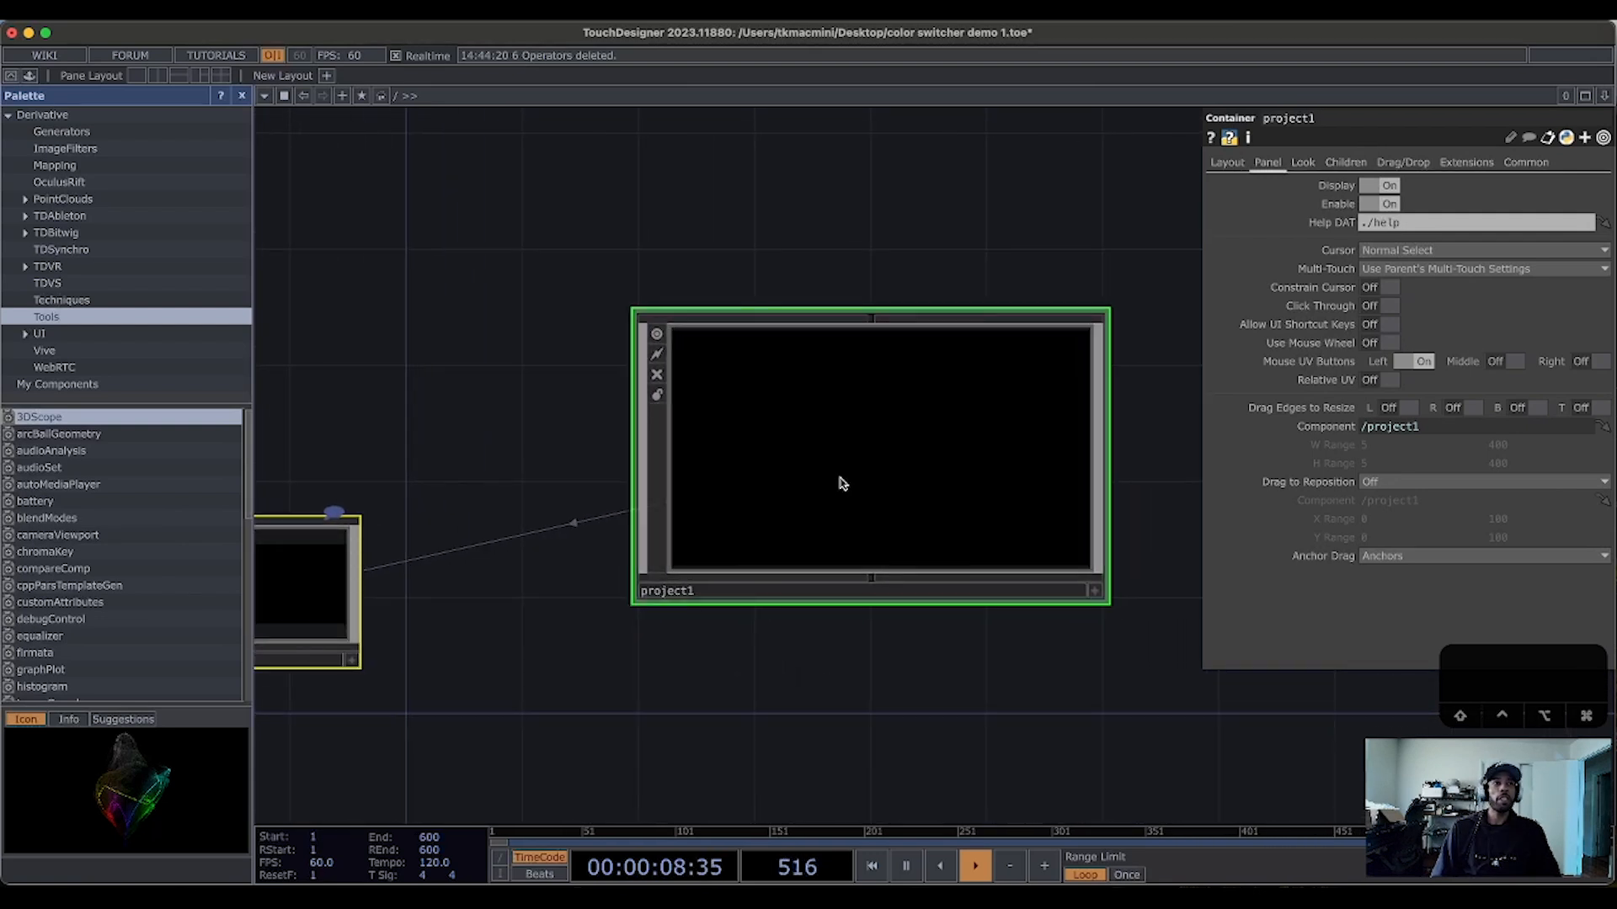
pyautogui.moveTo(1053, 624); pyautogui.dragTo(950, 592)
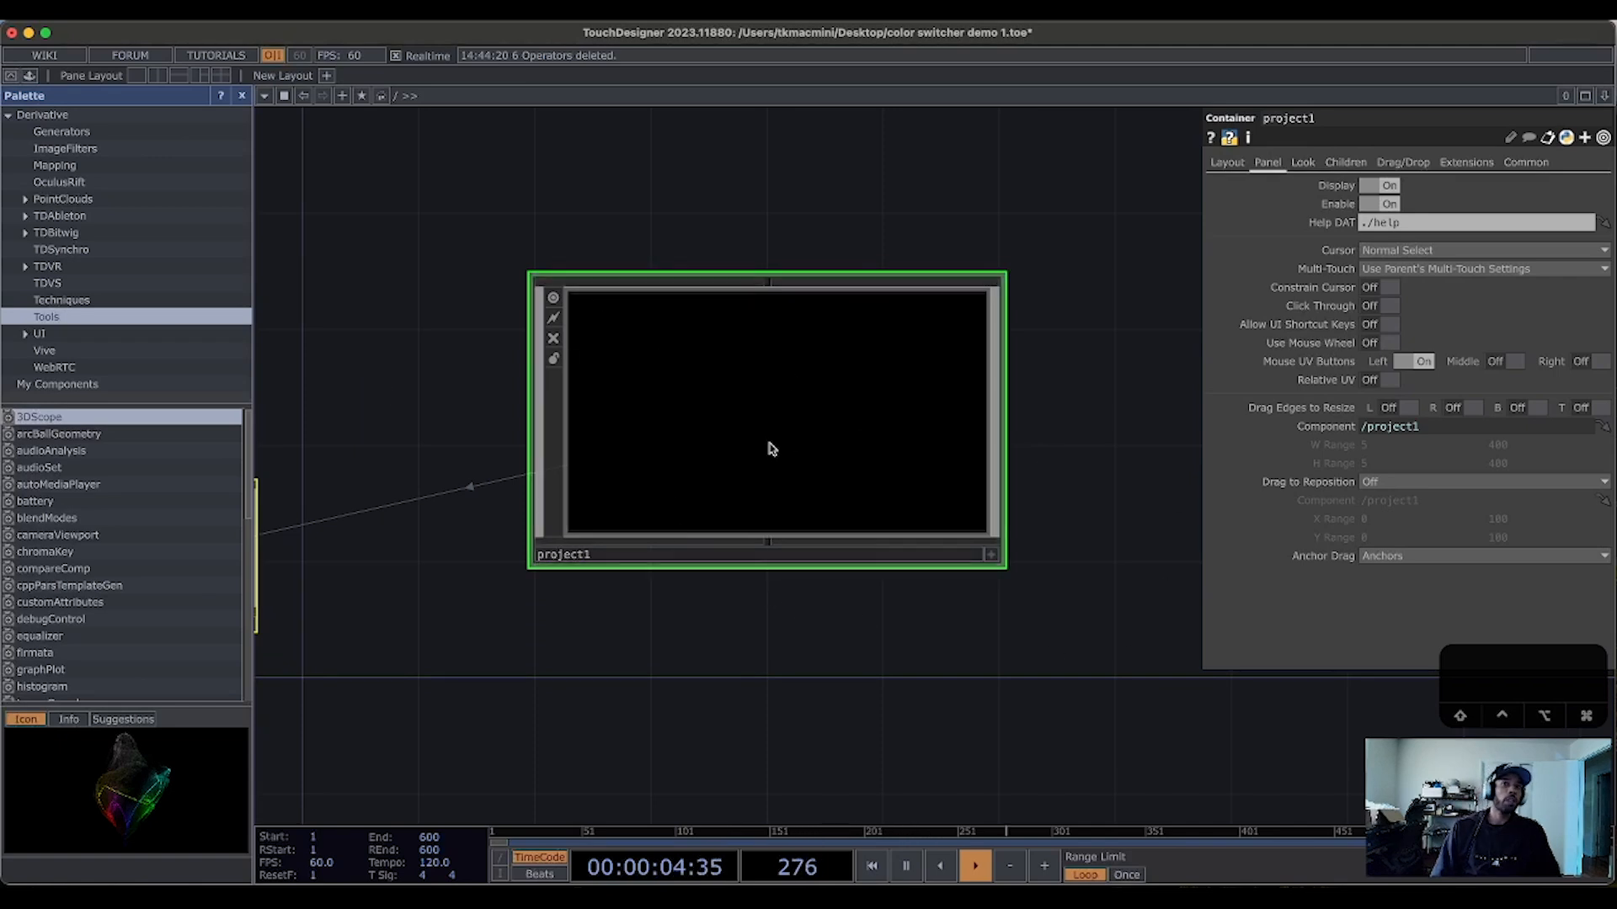
pyautogui.scroll(-3, 770, 448)
pyautogui.scroll(10, 770, 446)
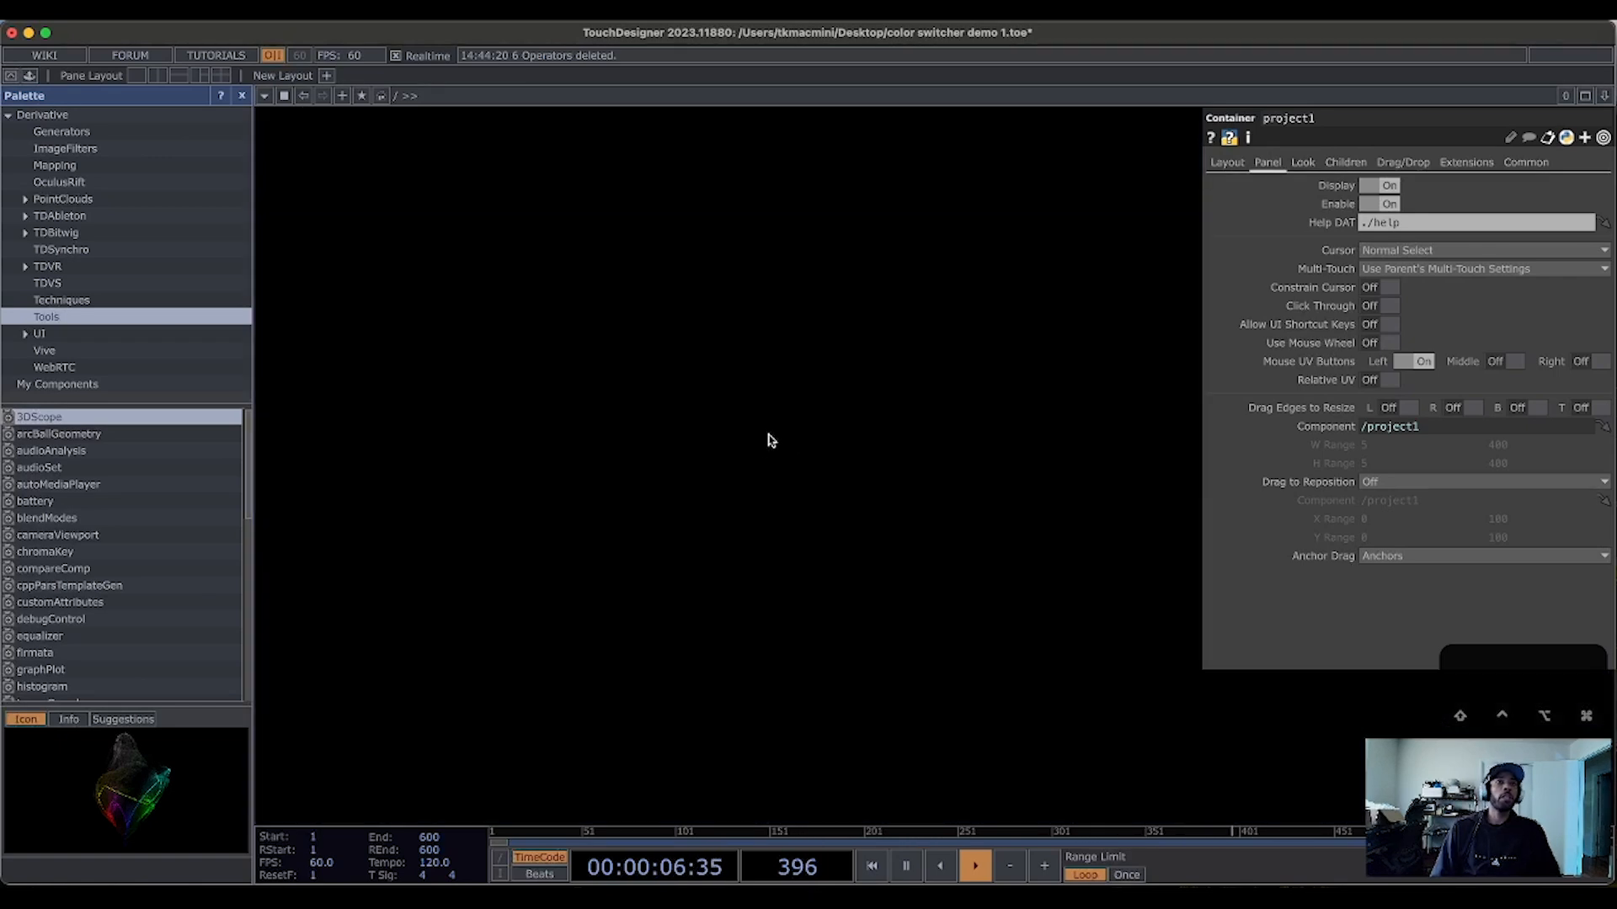
pyautogui.scroll(3, 770, 440)
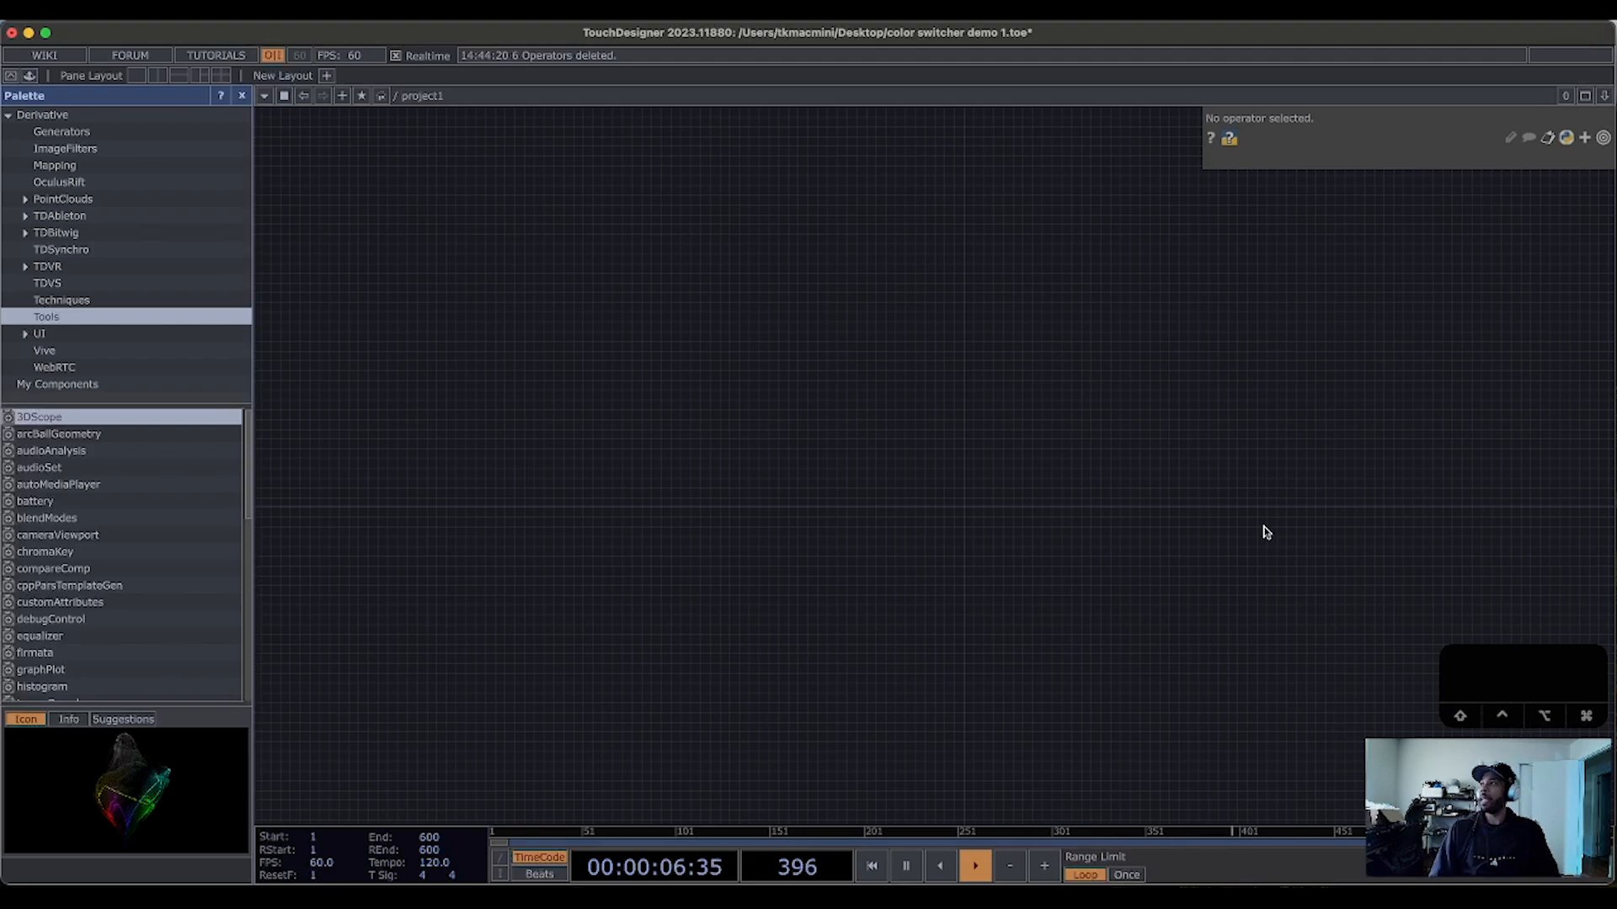
pyautogui.moveTo(1218, 571); pyautogui.dragTo(1062, 488)
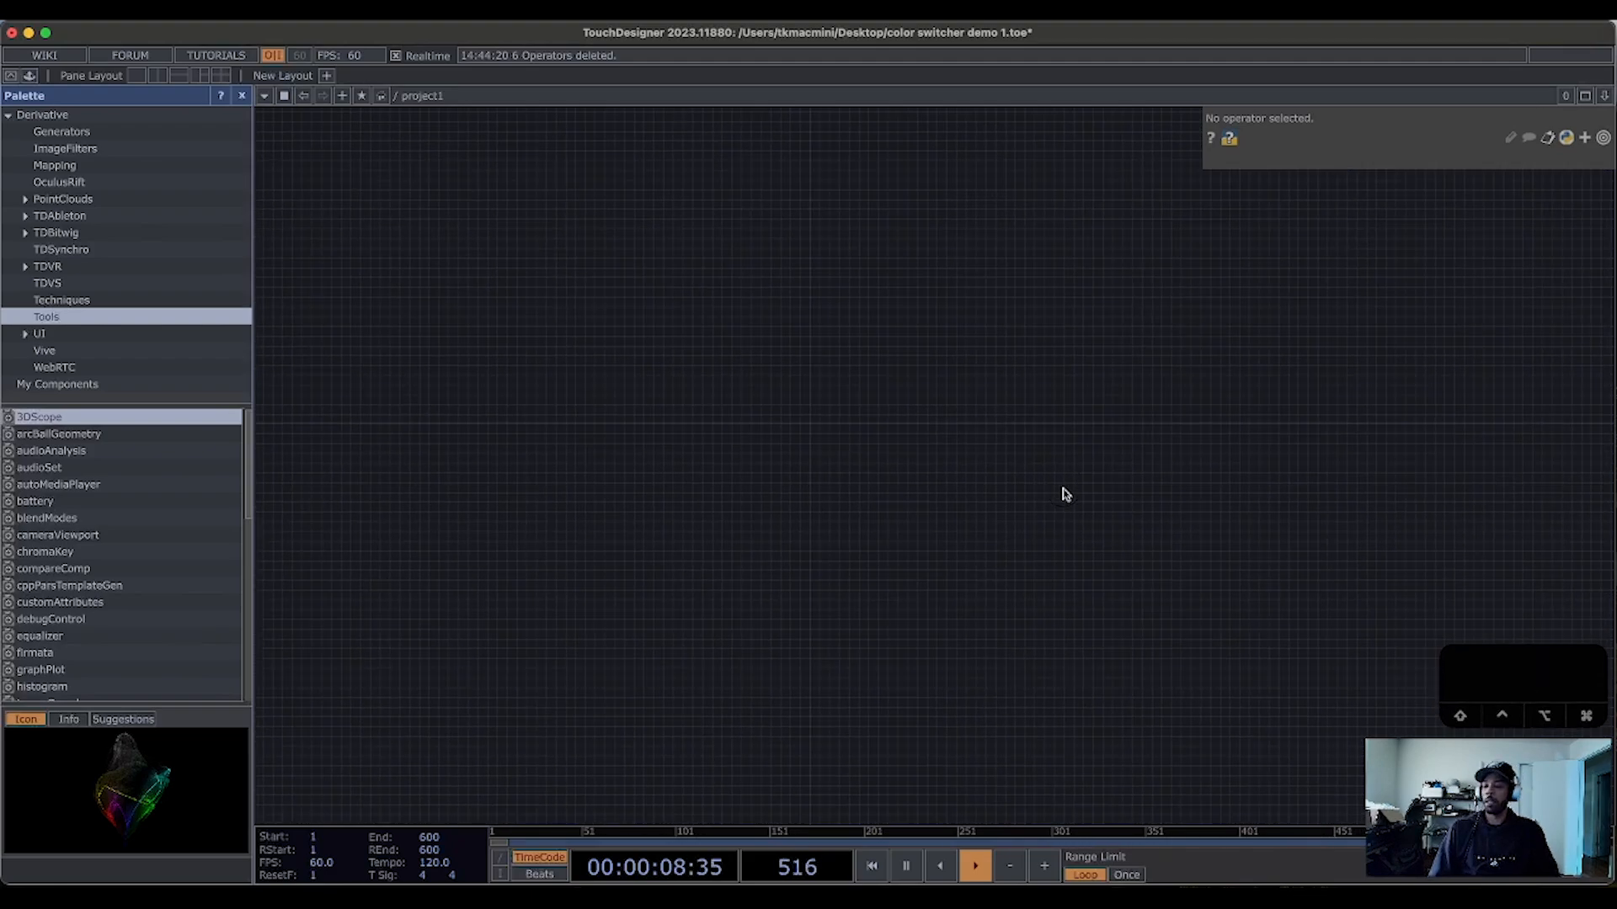
pyautogui.moveTo(915, 477); pyautogui.dragTo(871, 426)
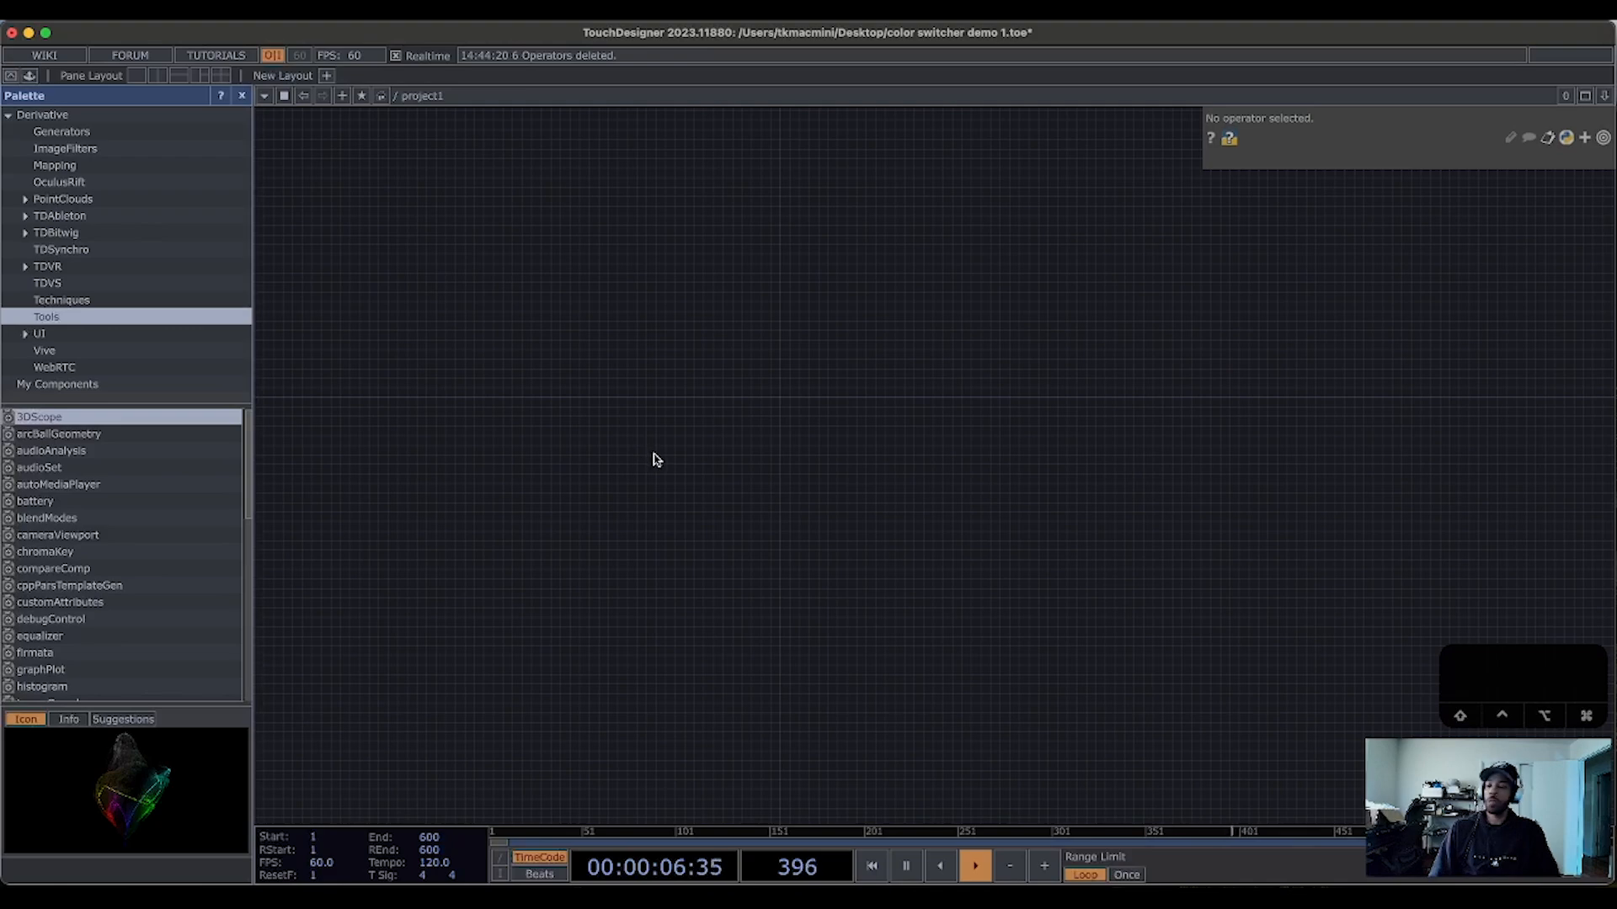
pyautogui.moveTo(727, 346); pyautogui.dragTo(749, 389)
pyautogui.moveTo(752, 391); pyautogui.dragTo(1381, 652, button='right')
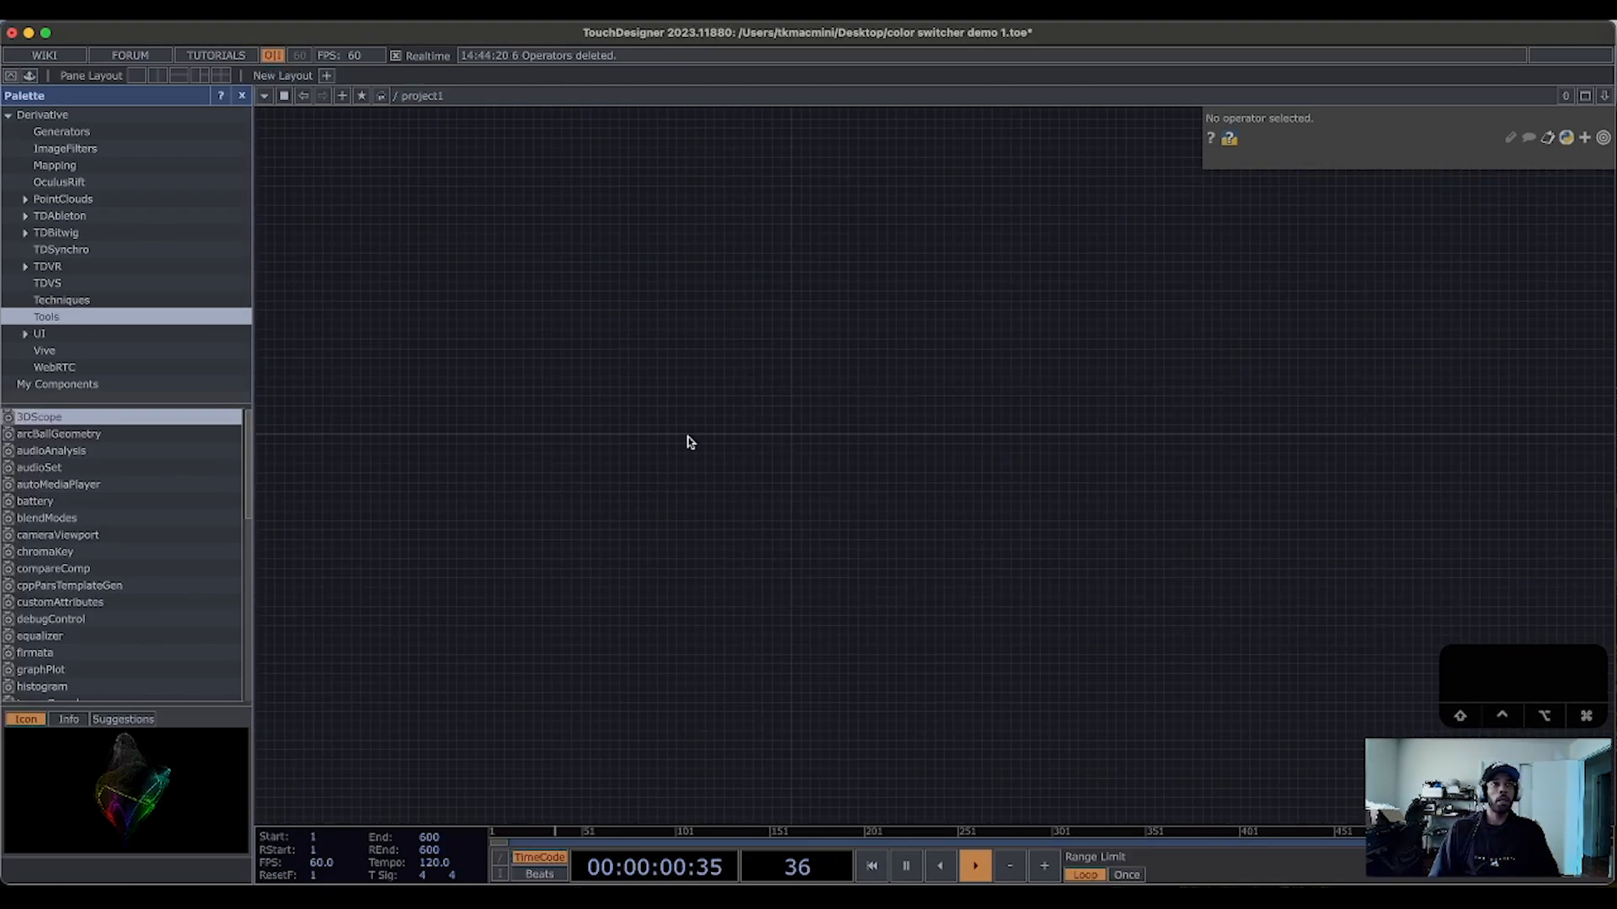
pyautogui.moveTo(736, 342); pyautogui.dragTo(1447, 729, button='right')
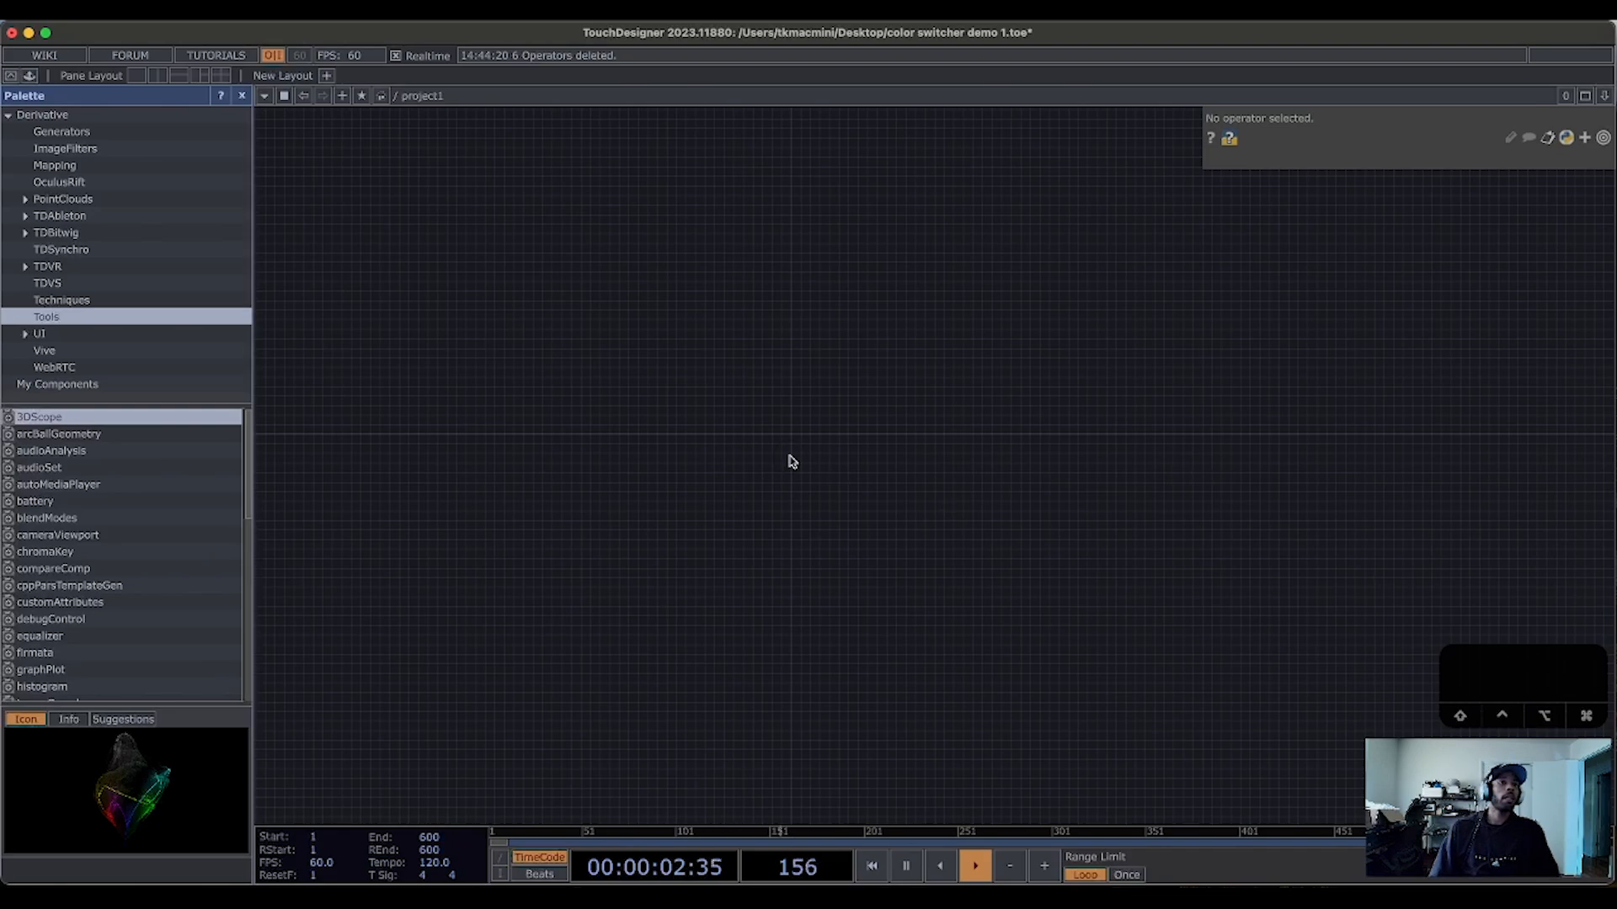
pyautogui.moveTo(789, 456); pyautogui.dragTo(873, 413)
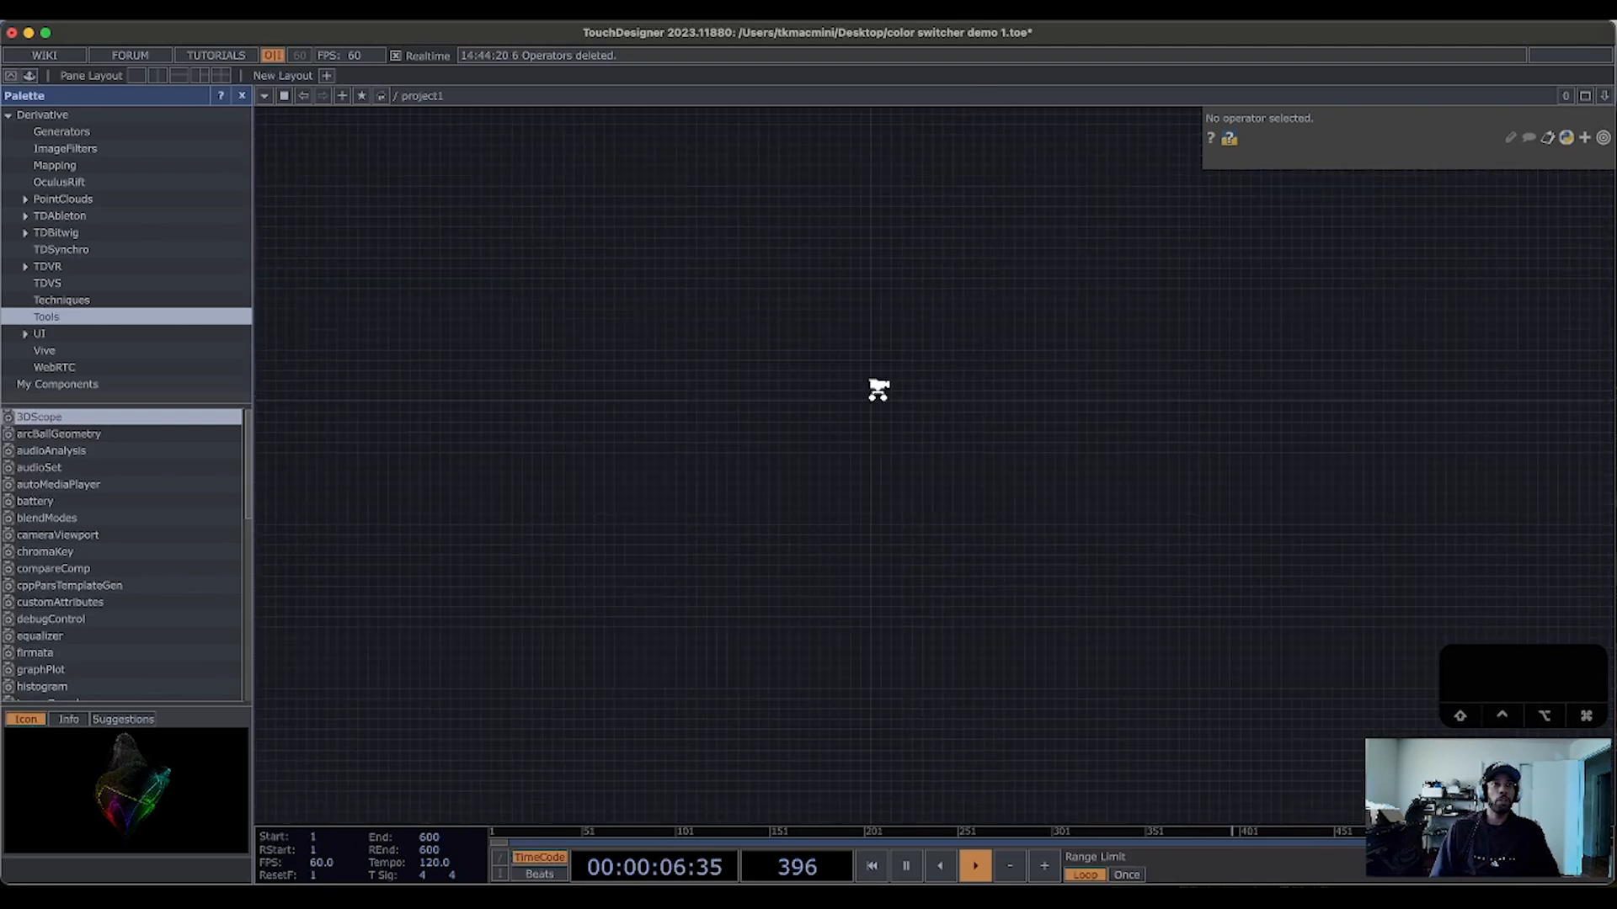
pyautogui.rightClick(876, 389)
pyautogui.click(871, 390)
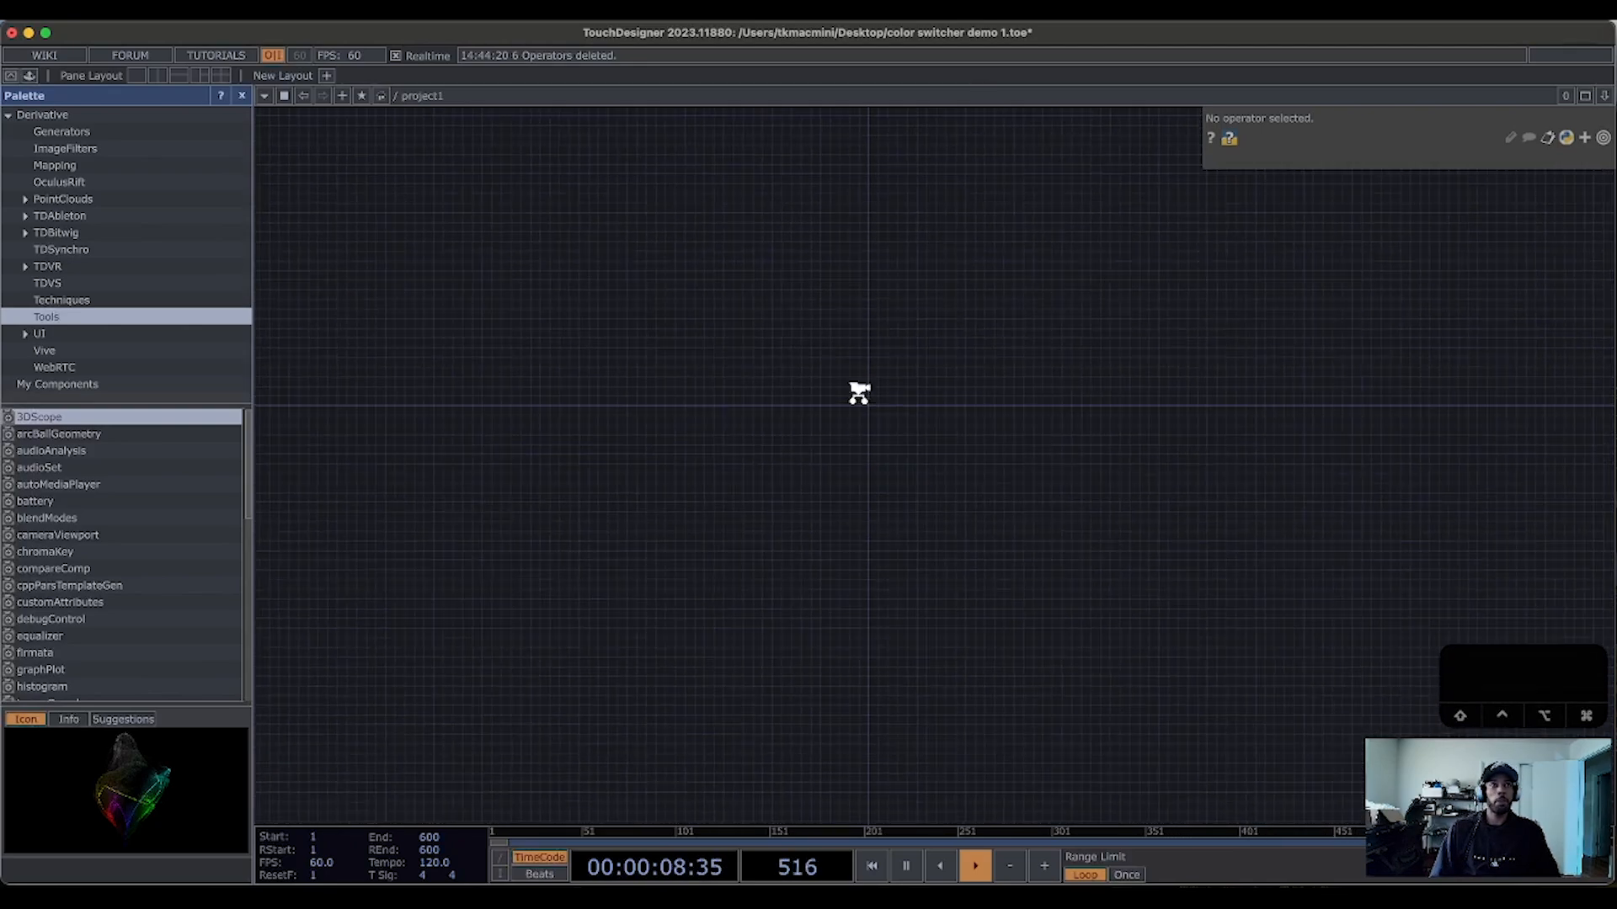
pyautogui.moveTo(880, 412); pyautogui.dragTo(825, 430)
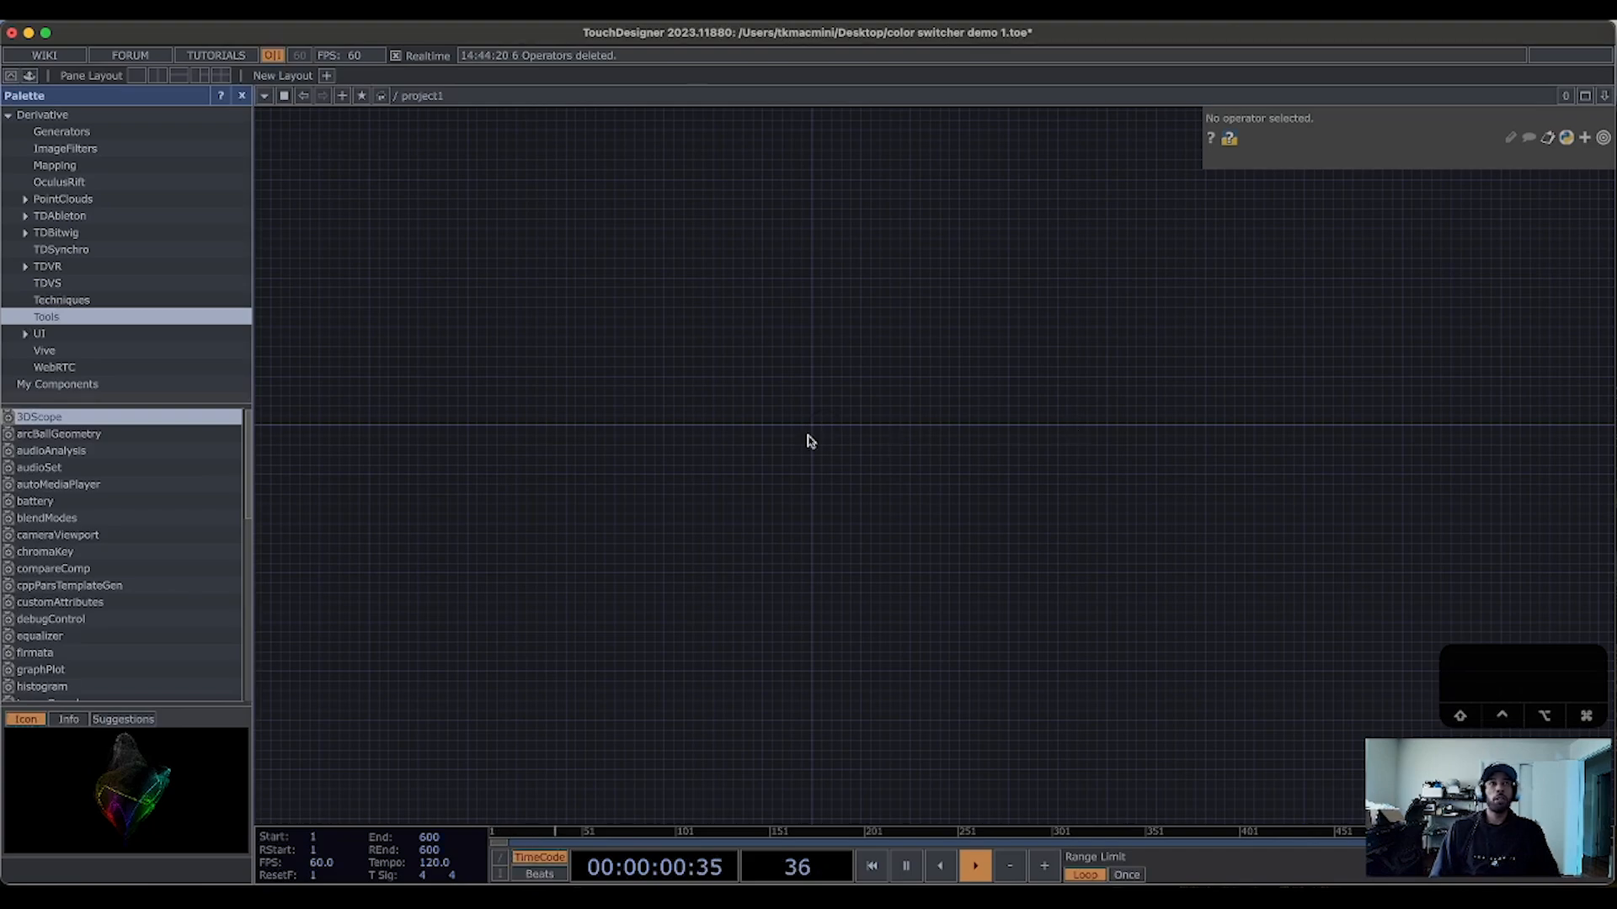
# Step: Go up to the root level to view the project1 container and zoom back into it
pyautogui.press('u')
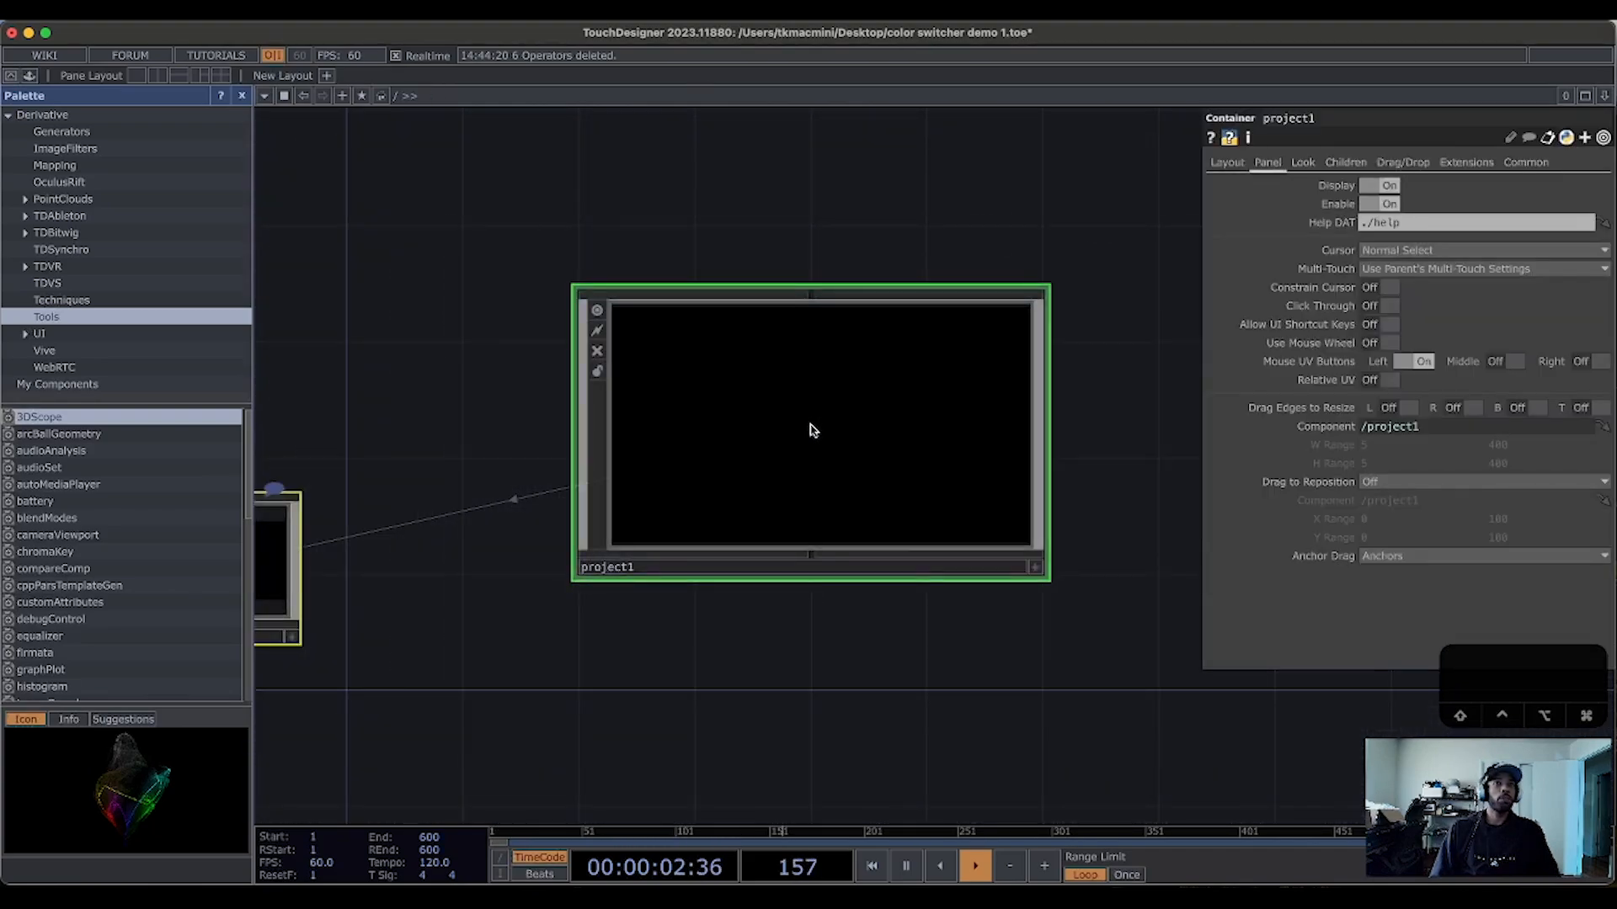
pyautogui.scroll(10, 811, 552)
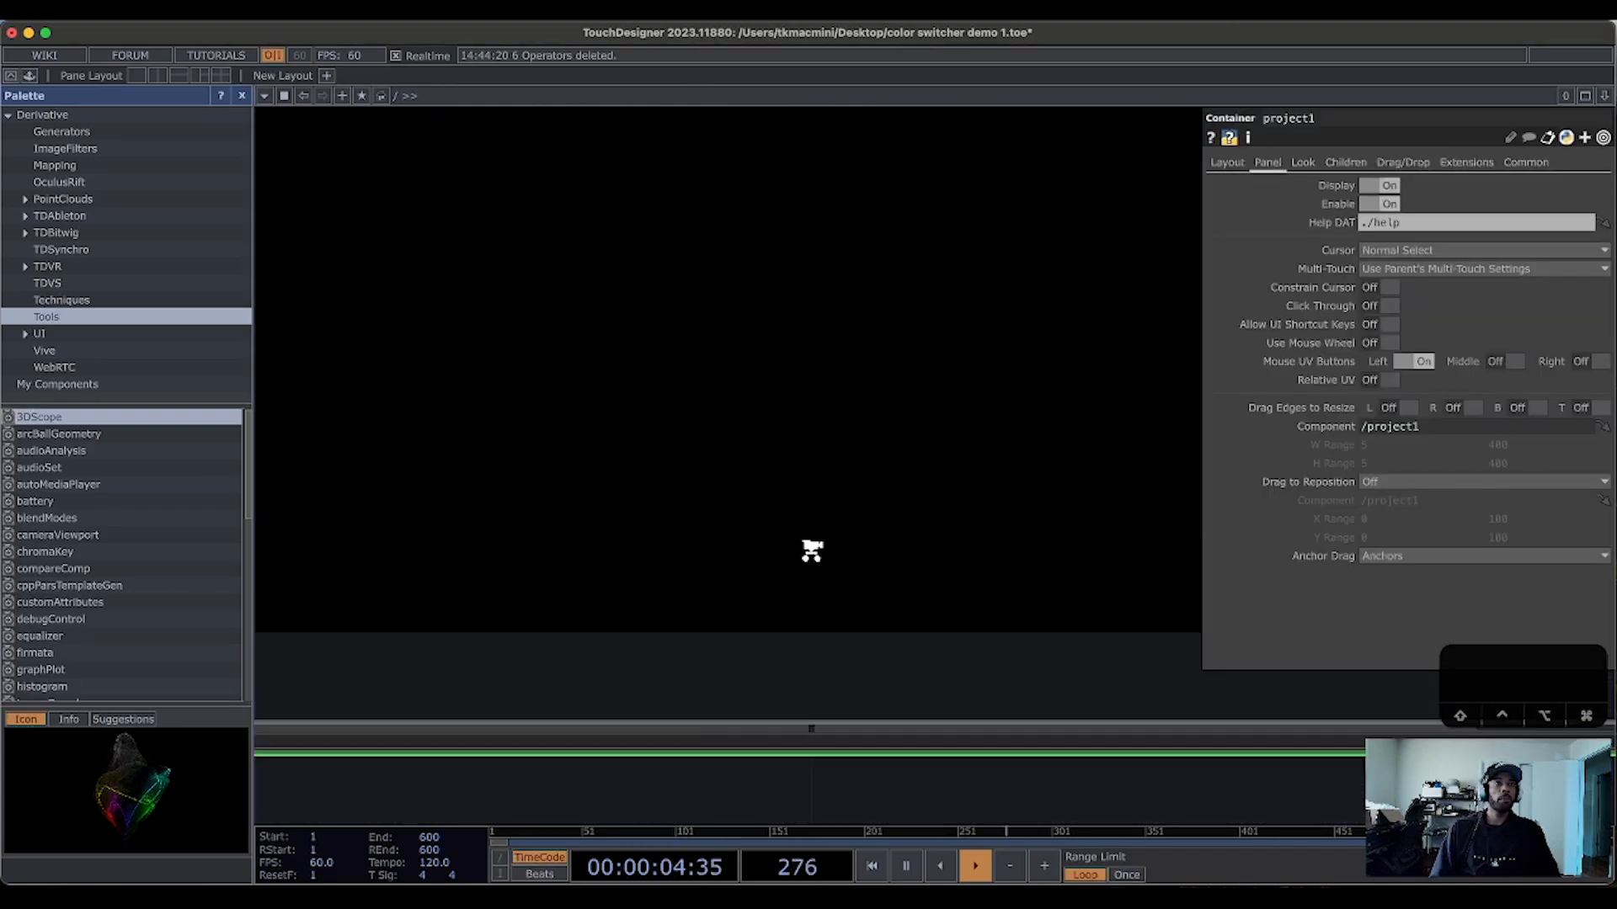
pyautogui.scroll(3, 811, 552)
# Step: Undo the deletion of the default operators and bring the restored network into view
pyautogui.press('super+z')
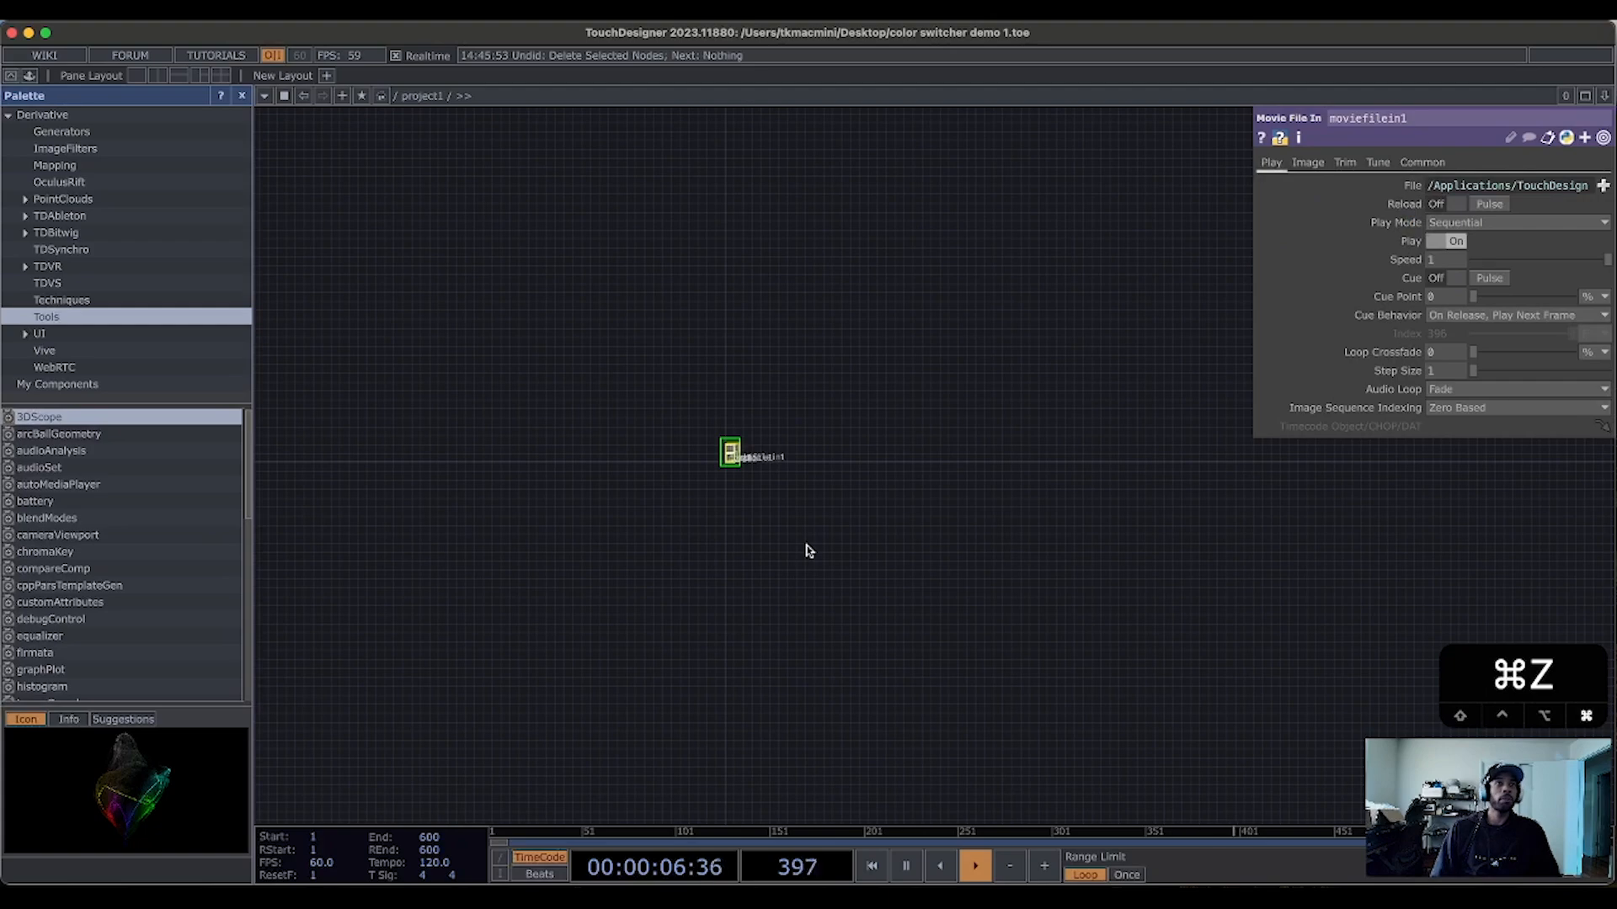
pyautogui.scroll(6, 749, 499)
pyautogui.moveTo(652, 410); pyautogui.dragTo(486, 817)
pyautogui.scroll(10, 724, 487)
pyautogui.scroll(4, 703, 548)
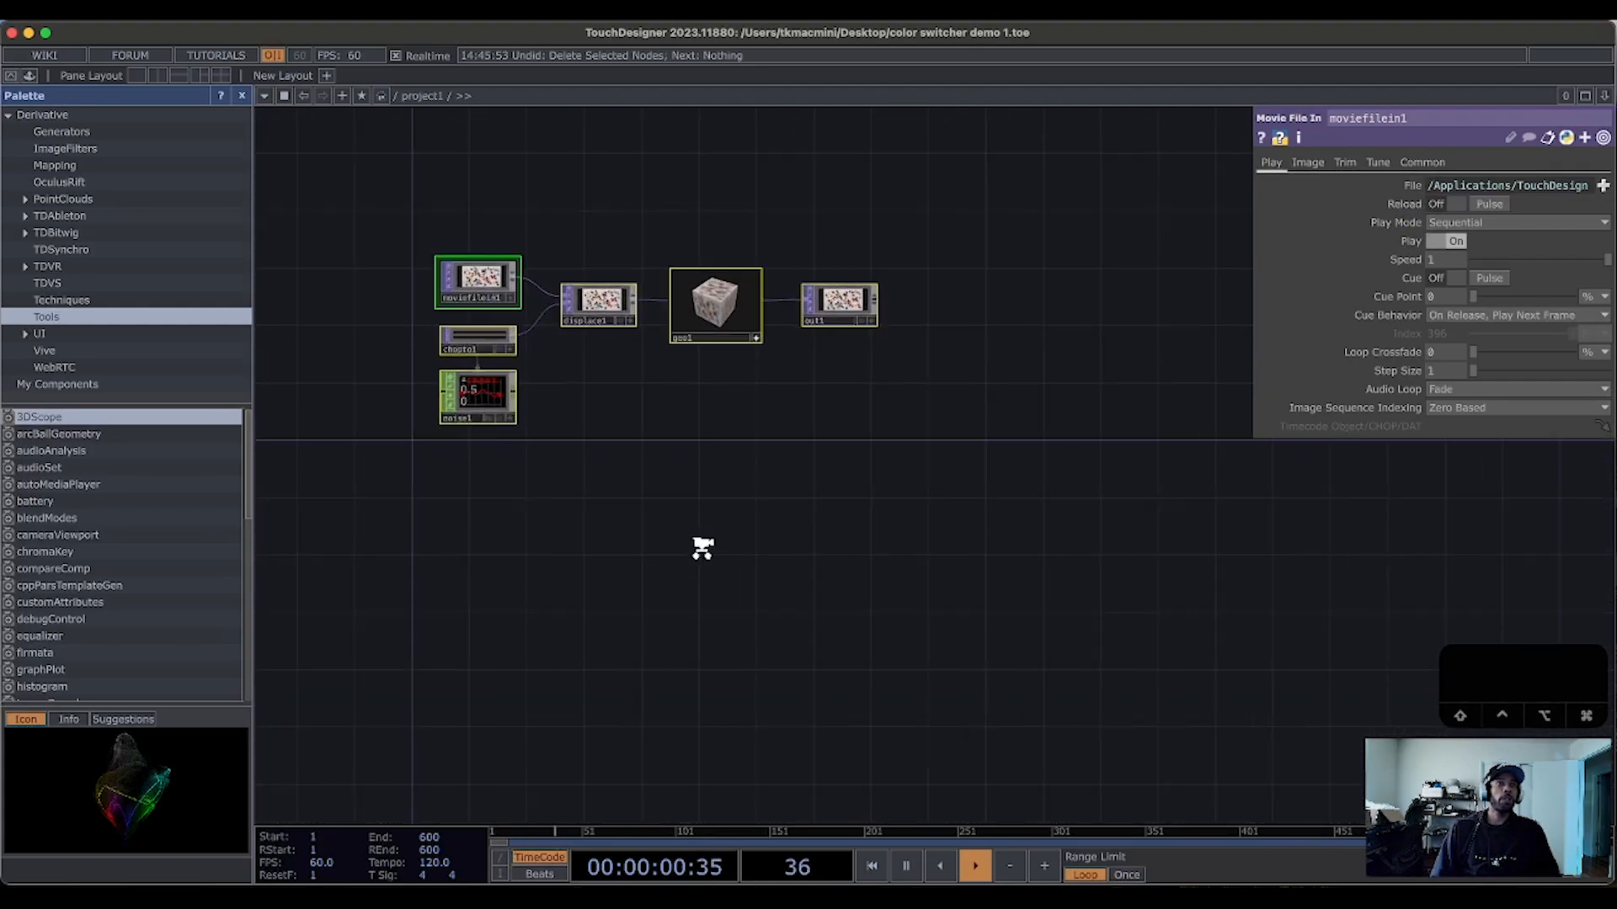
pyautogui.moveTo(702, 548); pyautogui.dragTo(744, 660)
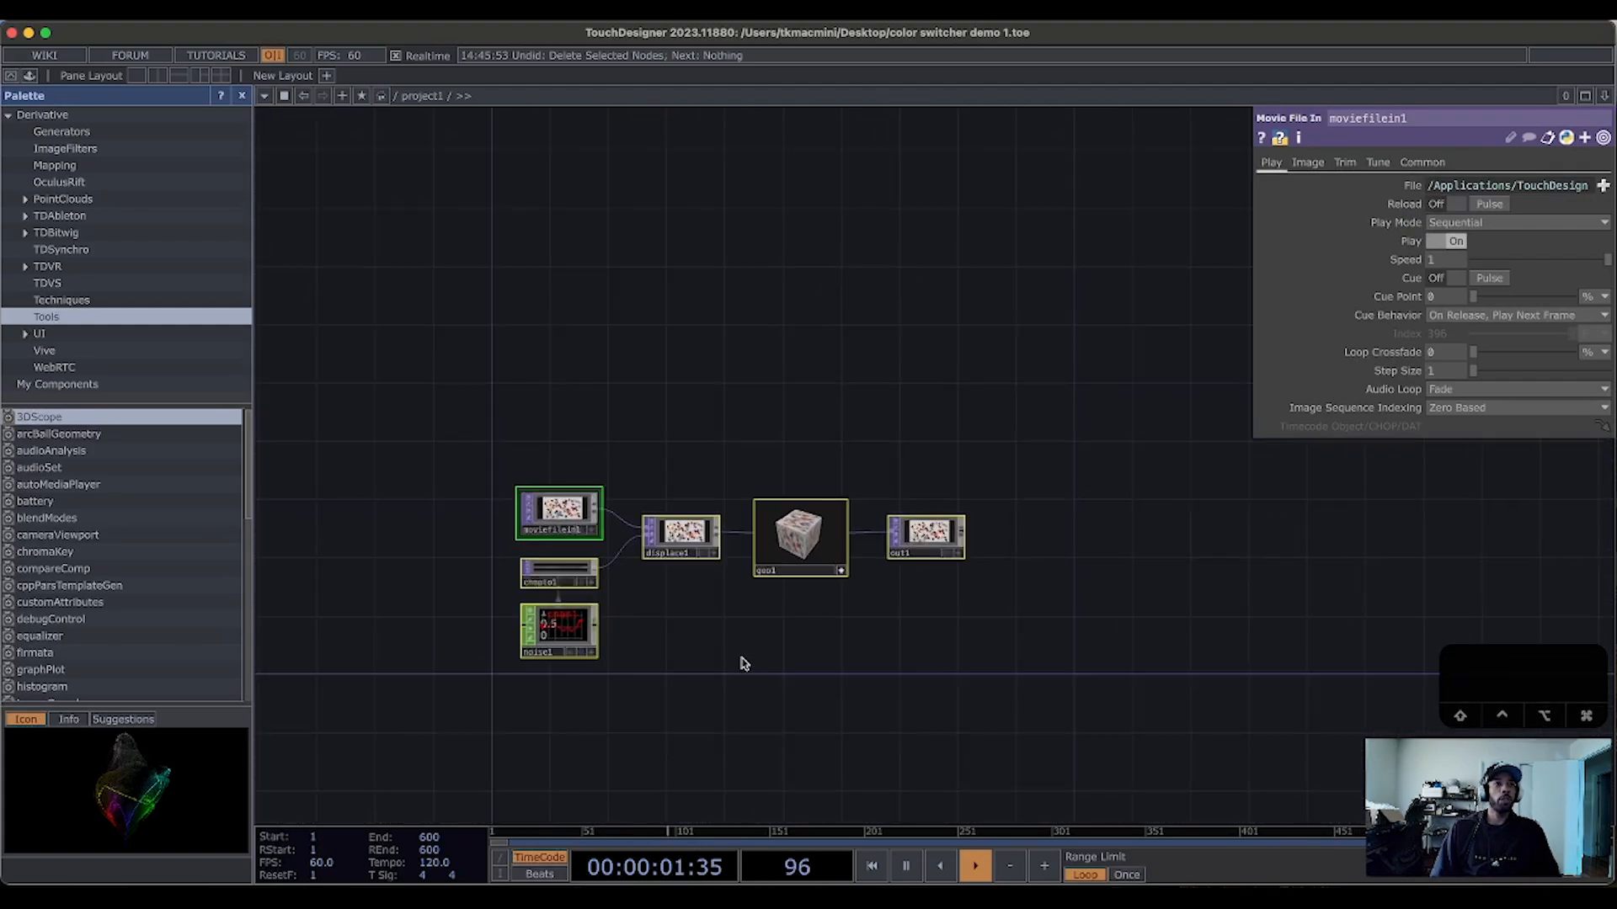
pyautogui.click(1013, 655)
pyautogui.rightClick(371, 463)
pyautogui.click(416, 422)
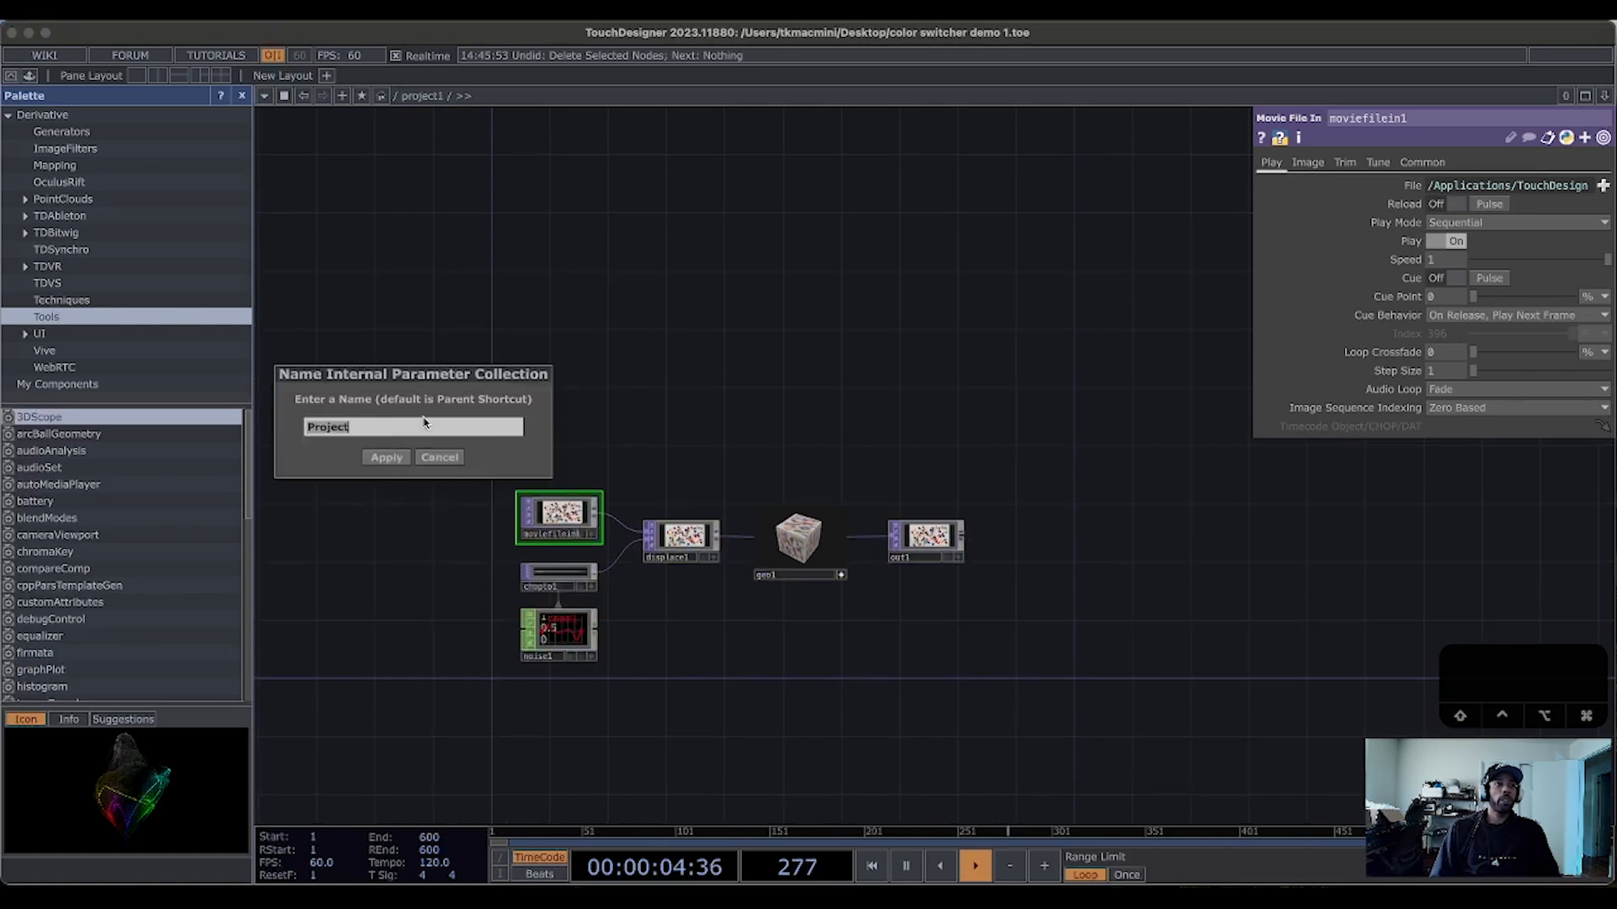
pyautogui.click(439, 457)
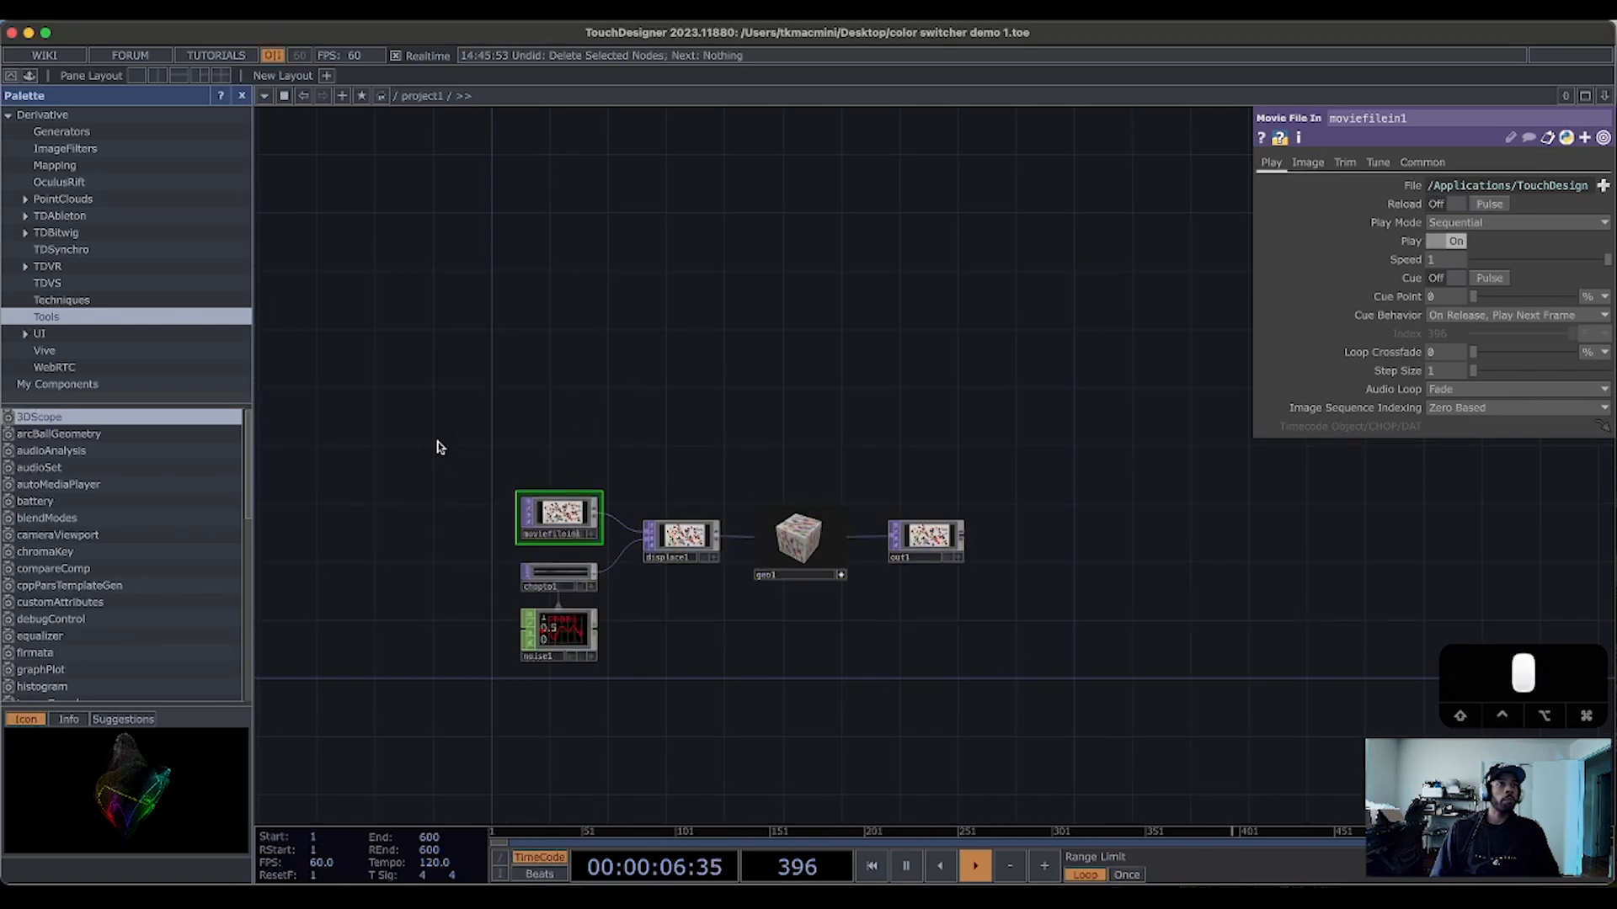
# Step: Pause the timeline and delete all the default operators in the project1 network
pyautogui.moveTo(437, 447); pyautogui.dragTo(1076, 746)
pyautogui.press('space')
pyautogui.press('BackSpace')
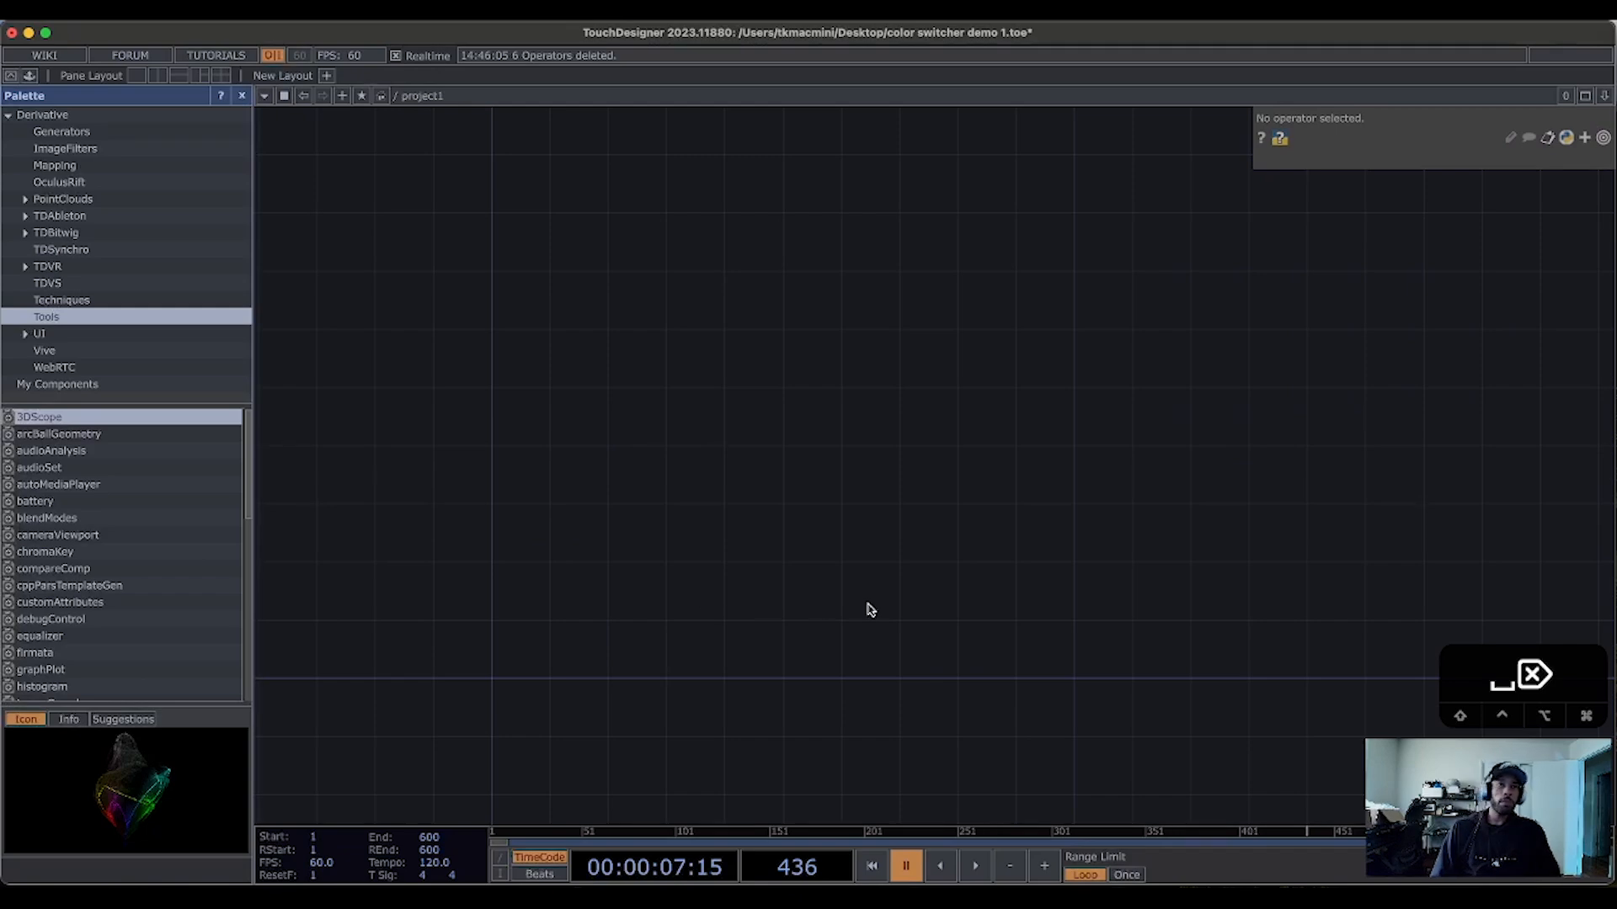
# Step: Go up to the root level and set the project1 container's width to 1920 and height to 1080
pyautogui.scroll(-8, 888, 596)
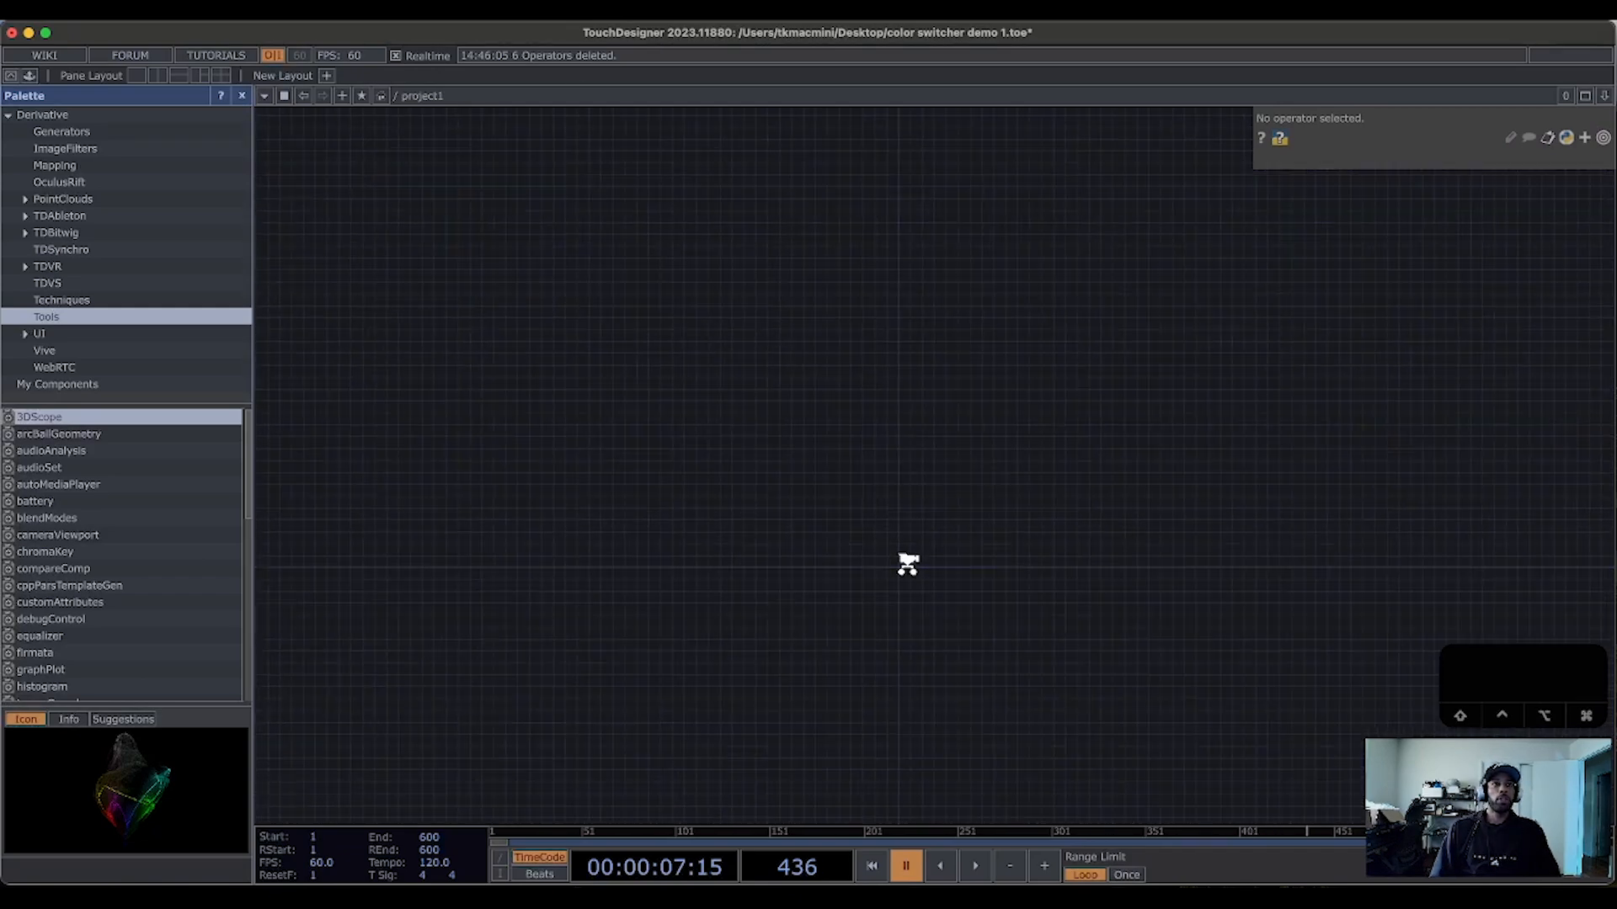
pyautogui.scroll(-3, 906, 564)
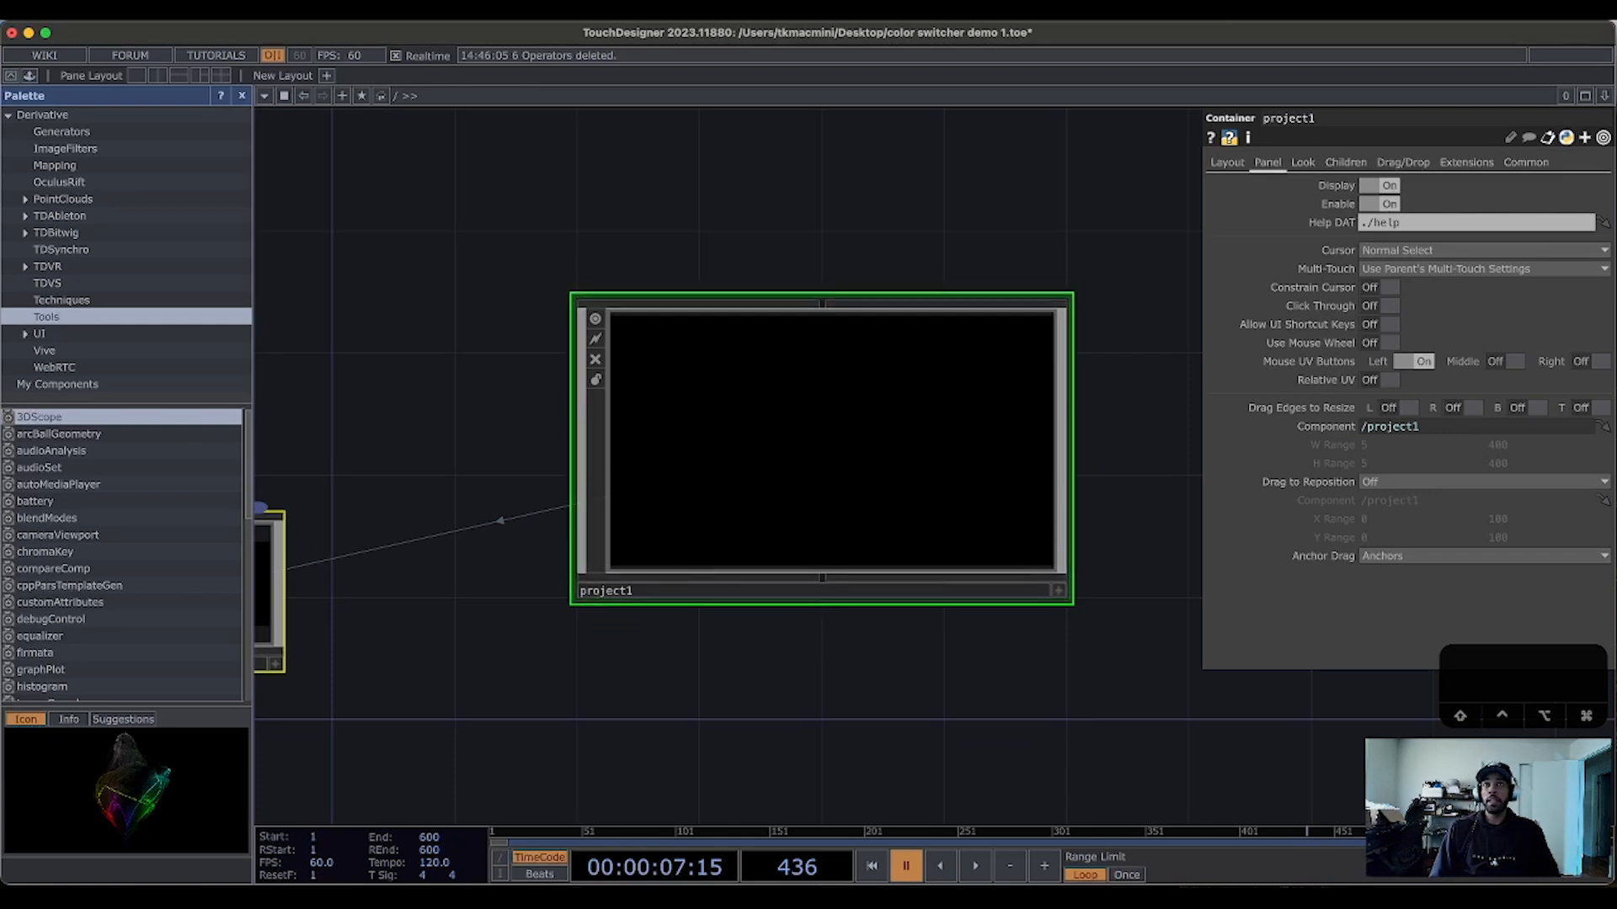
pyautogui.click(1231, 164)
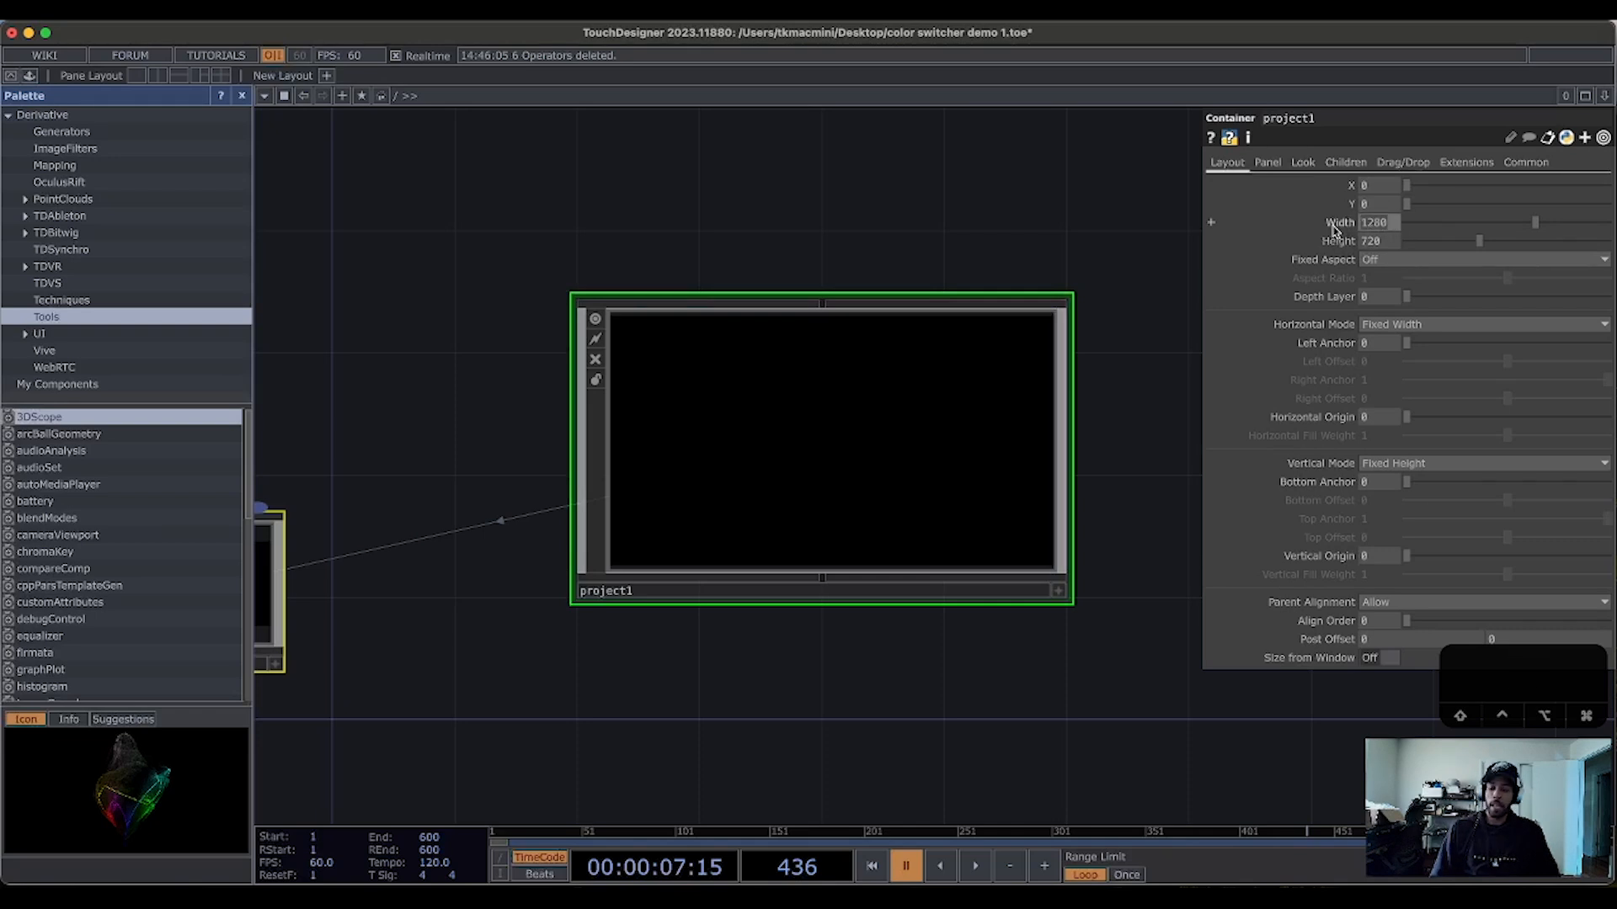
pyautogui.write('1980')
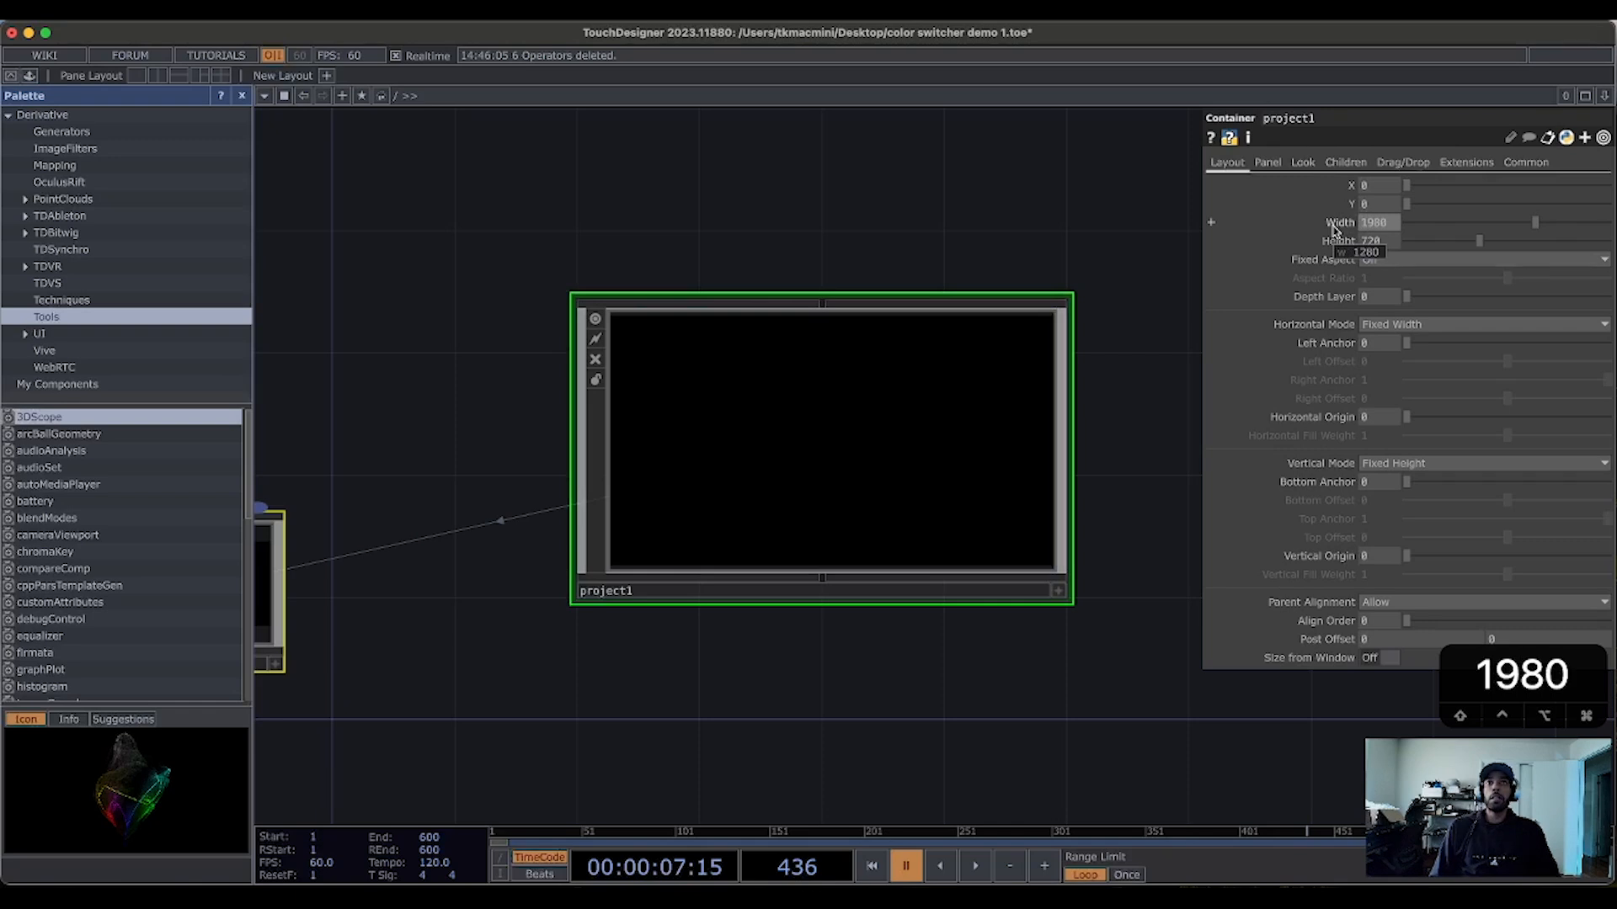
pyautogui.press('Tab')
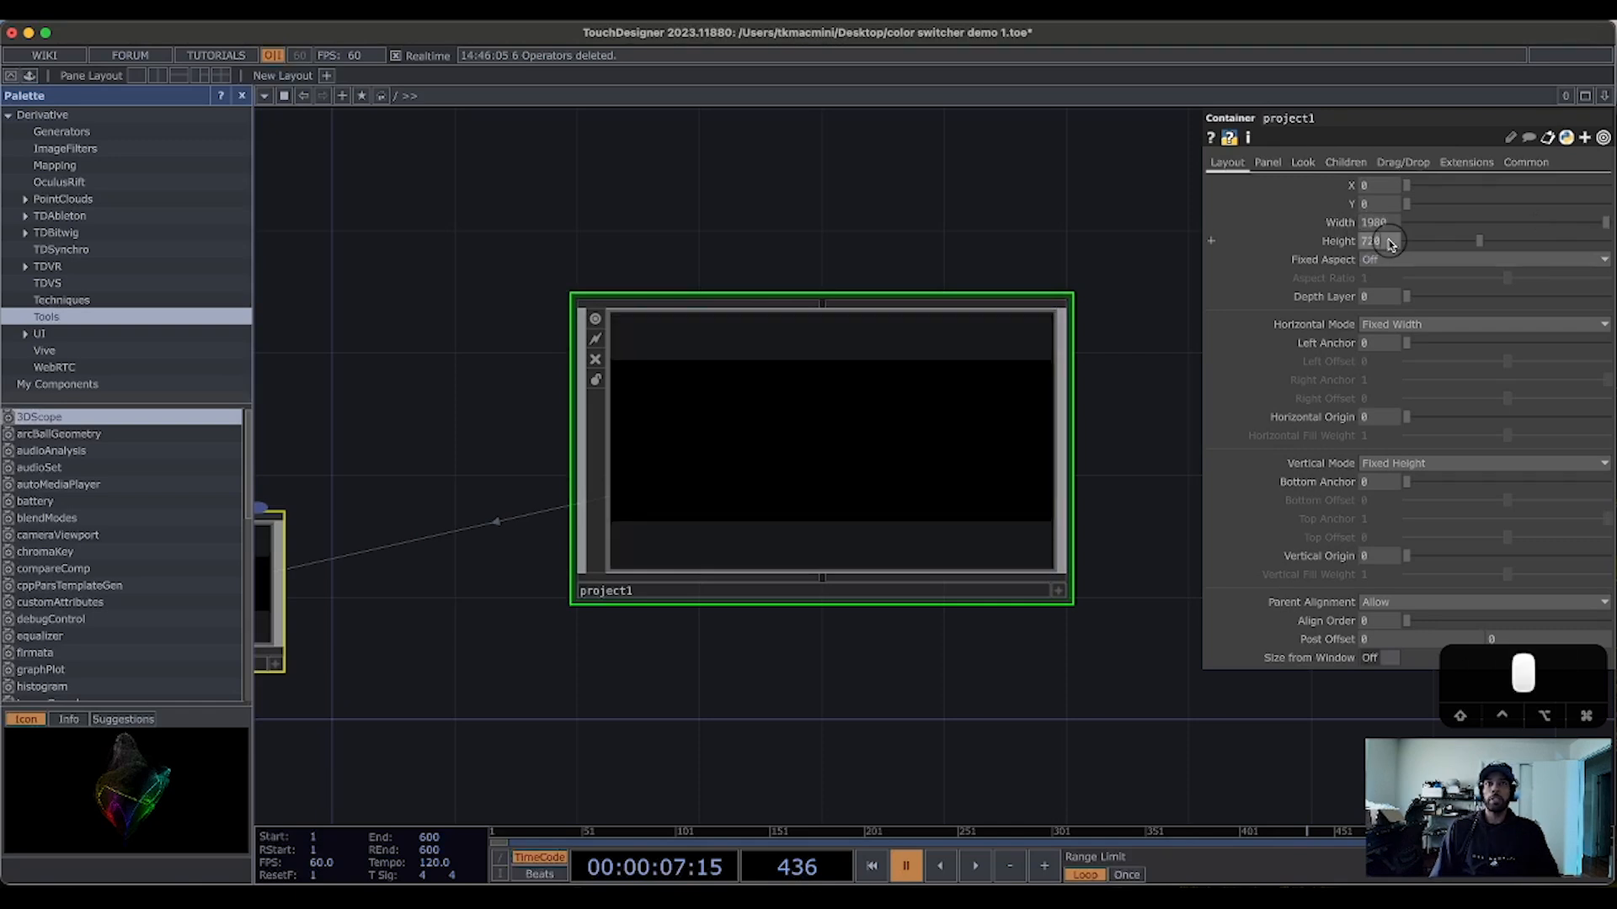
pyautogui.write('1080')
pyautogui.press('Return')
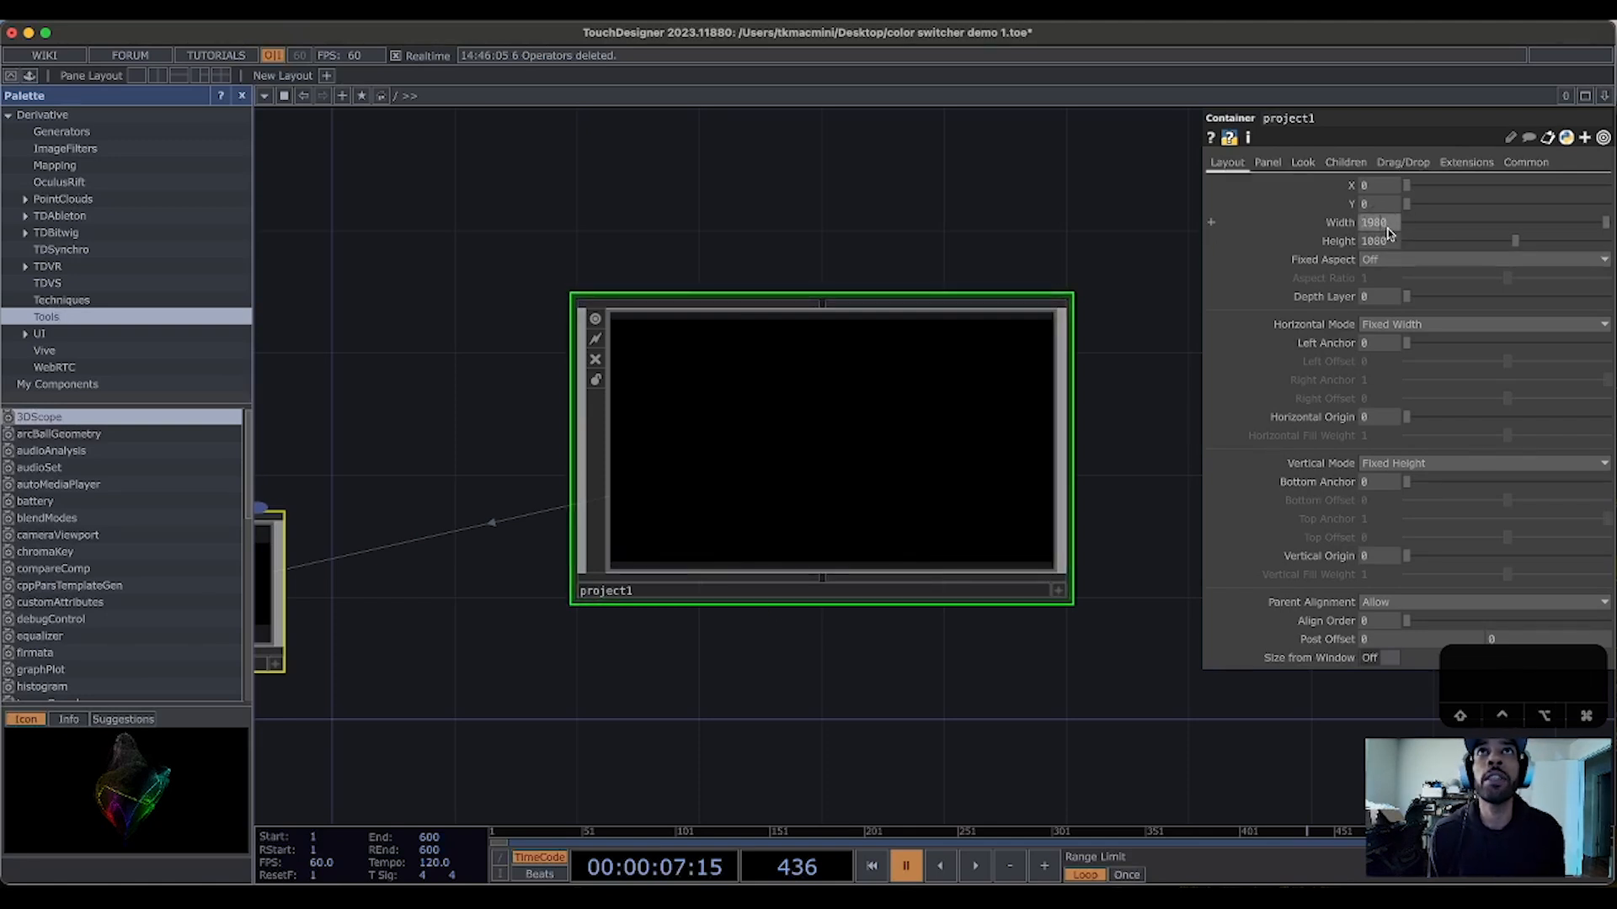
pyautogui.press('BackSpace')
pyautogui.write('2')
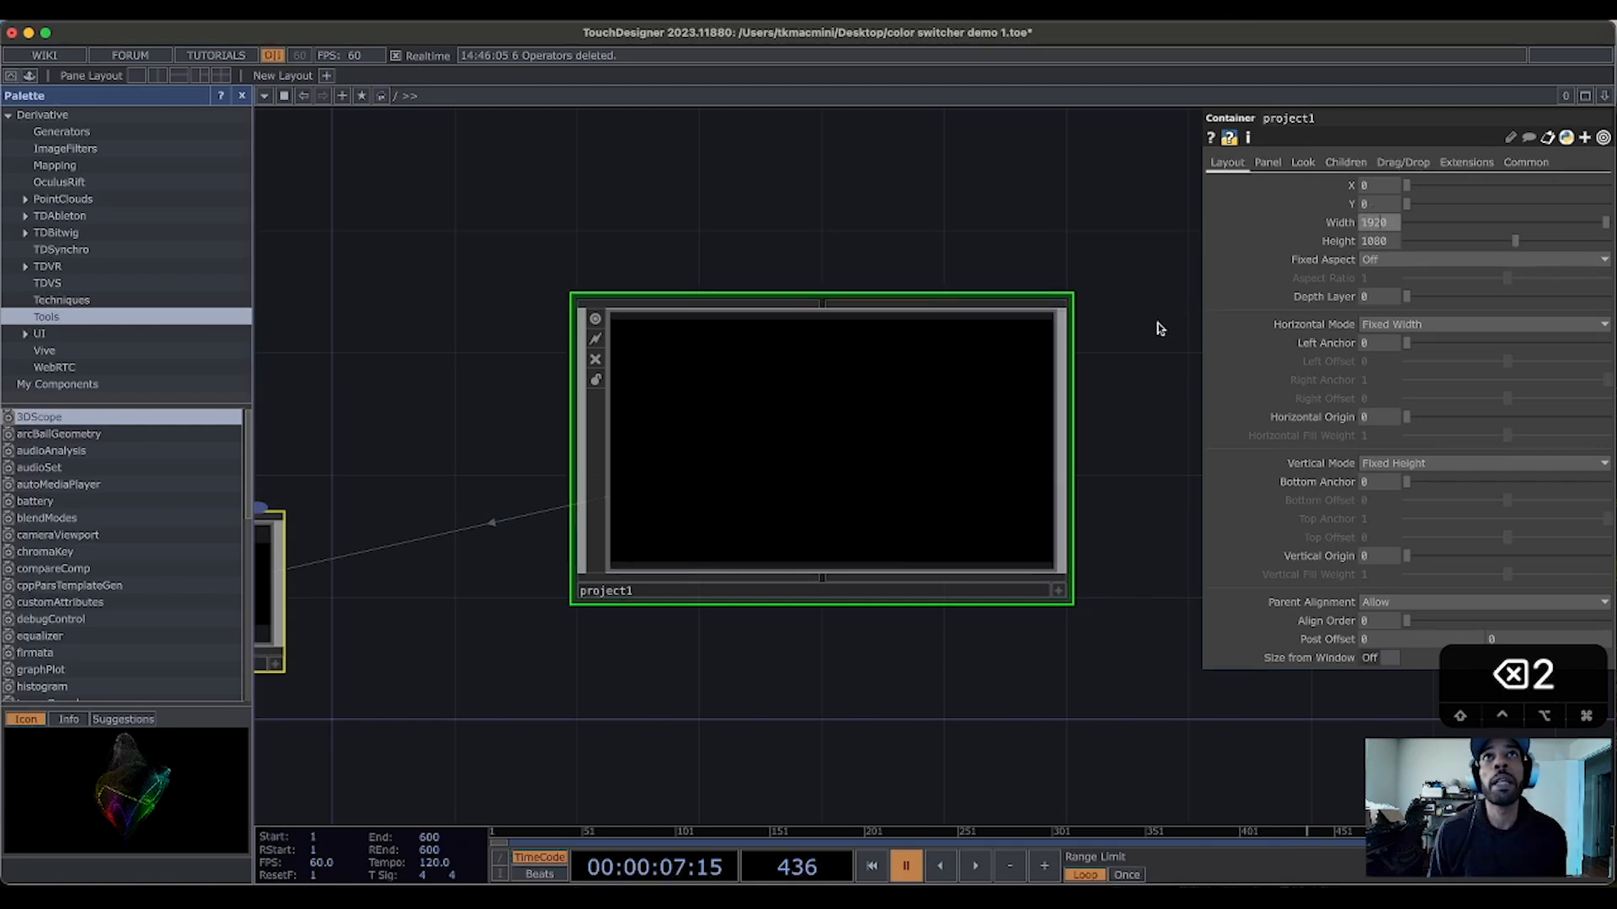
pyautogui.press('Return')
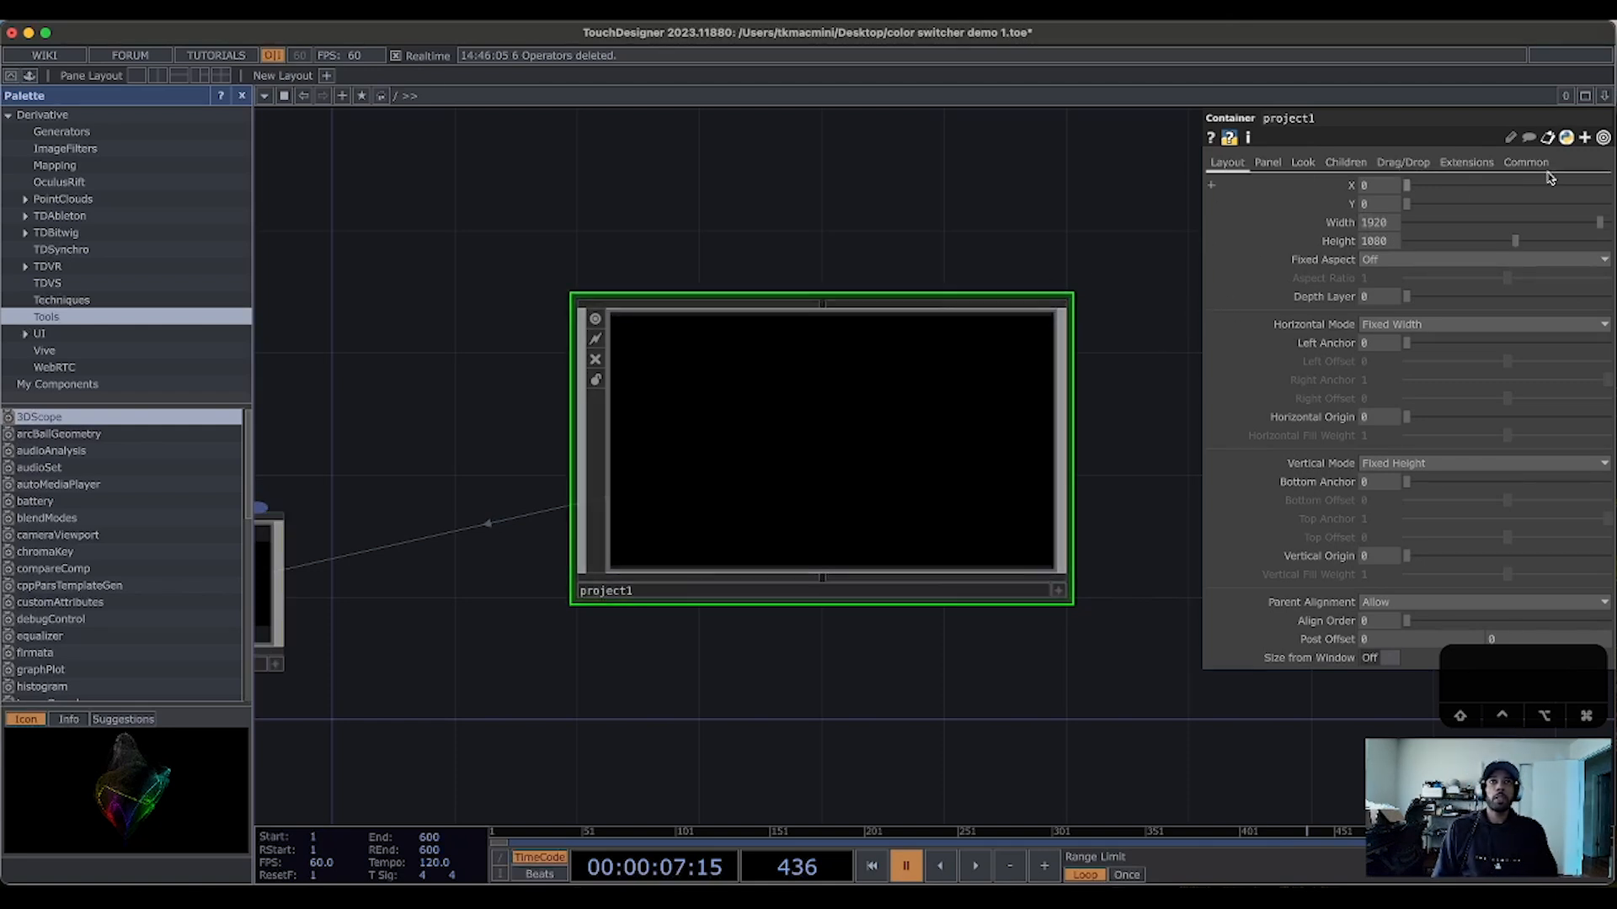
# Step: Align the project1 container's children Left to Right
pyautogui.click(1359, 164)
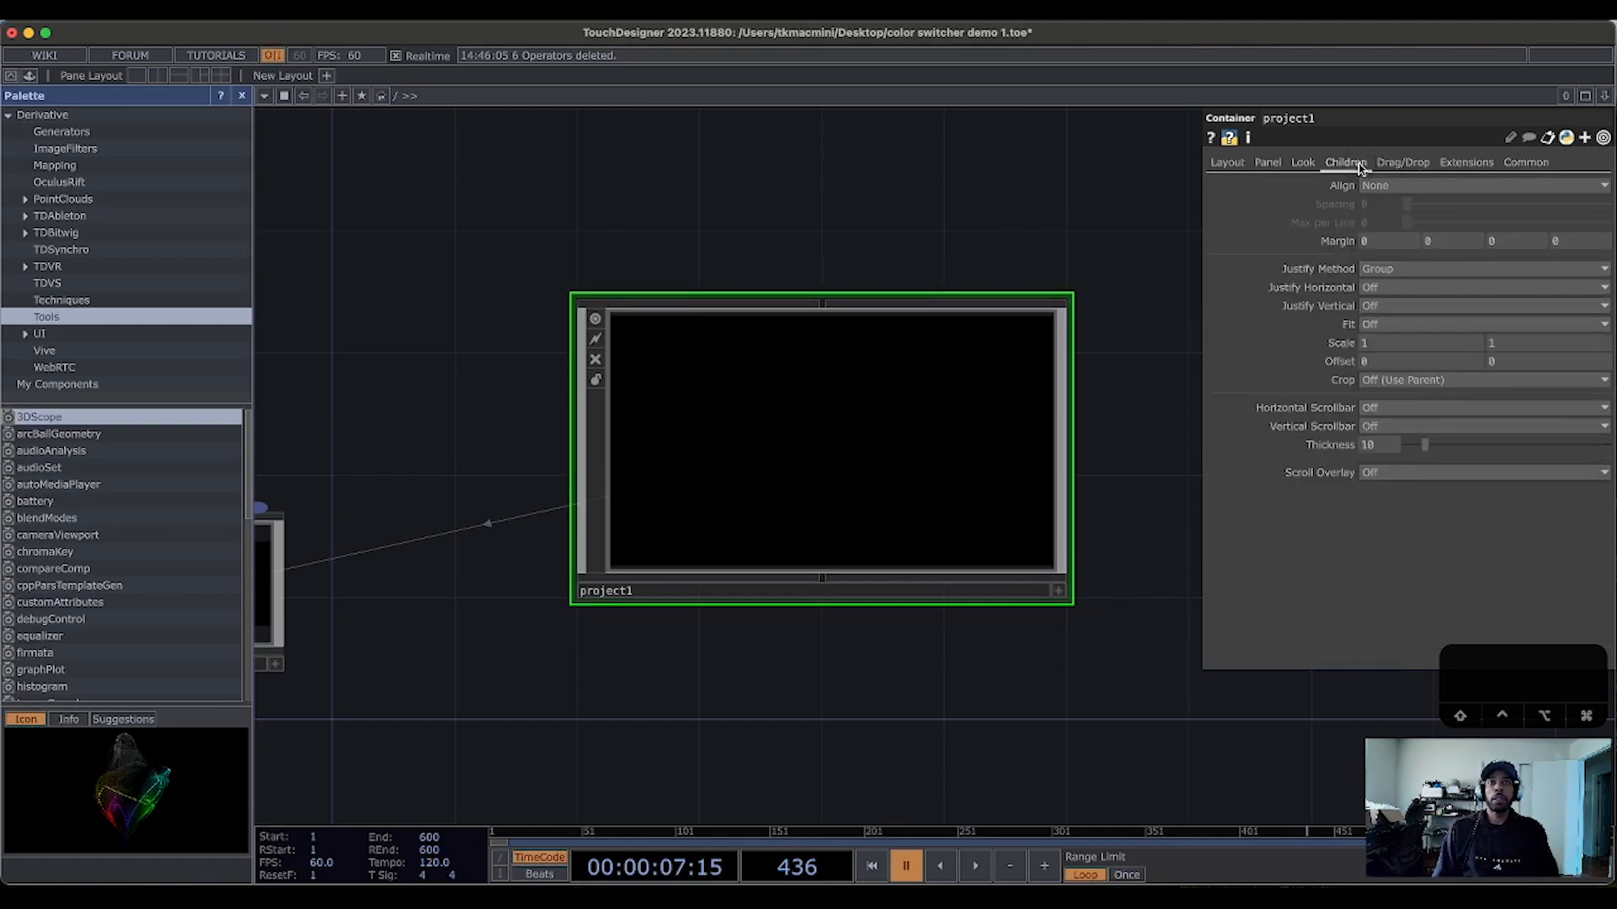
pyautogui.click(1444, 187)
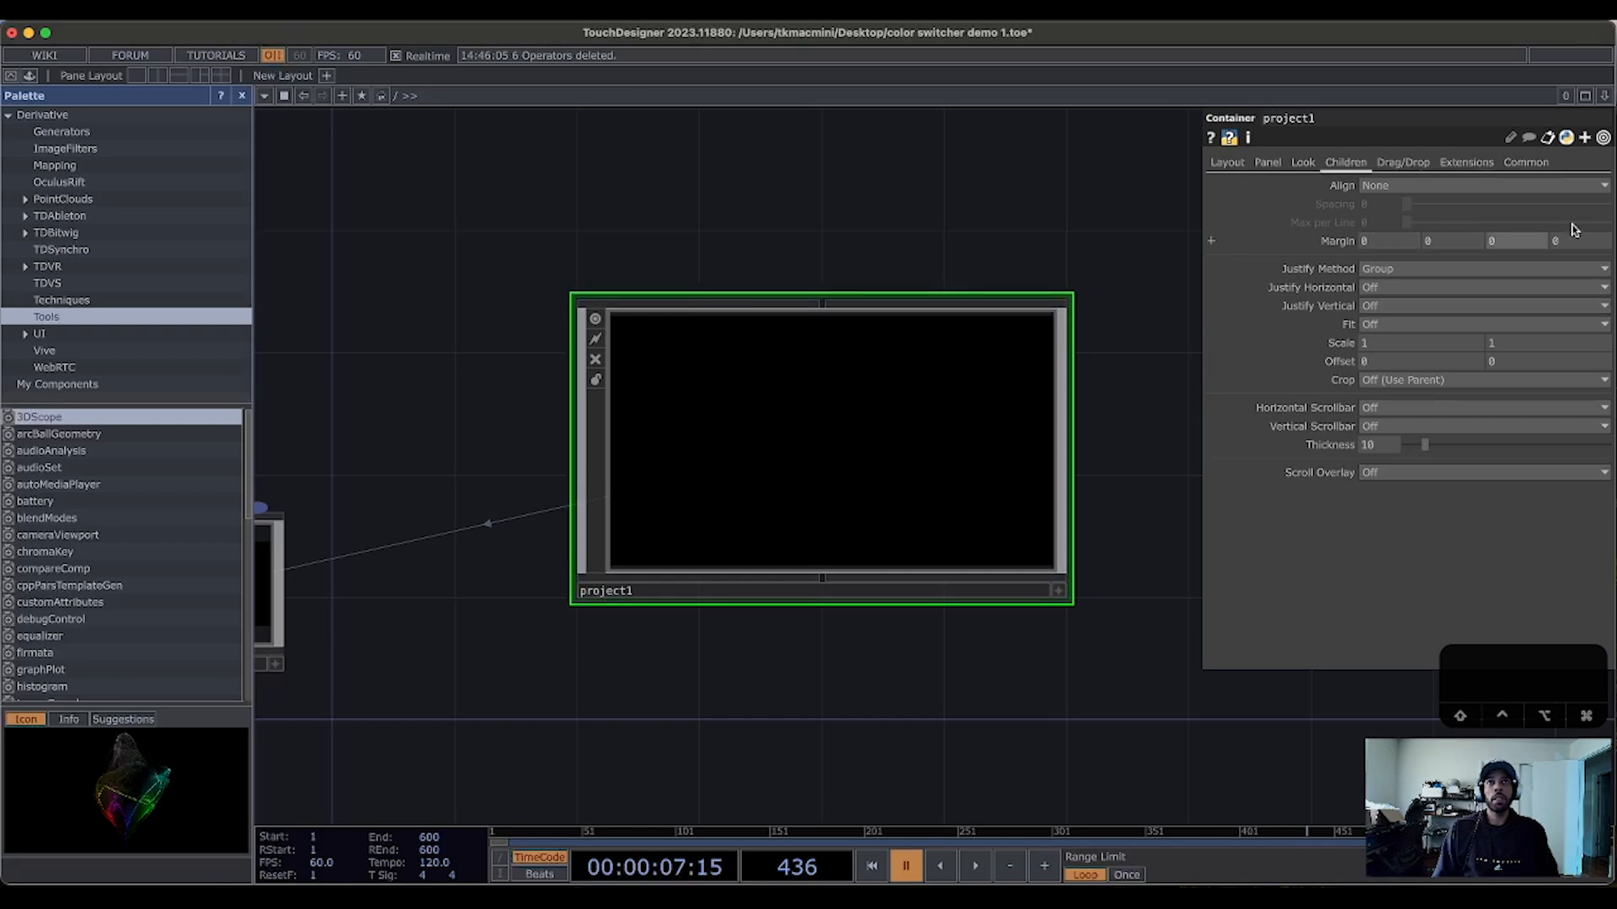
pyautogui.click(1433, 185)
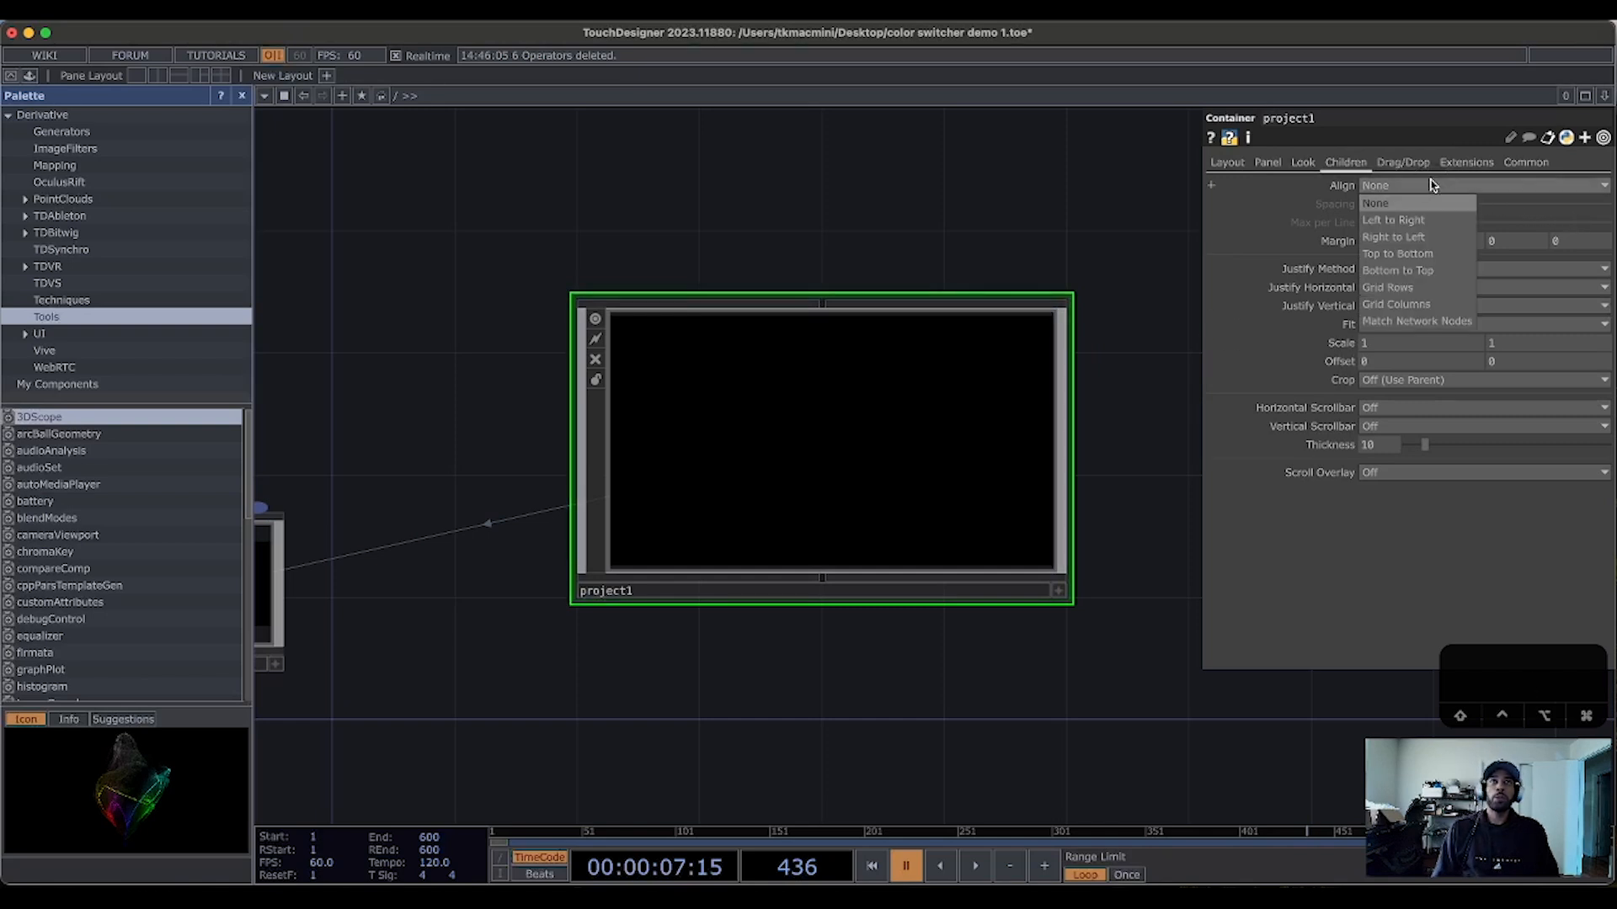
pyautogui.click(1421, 223)
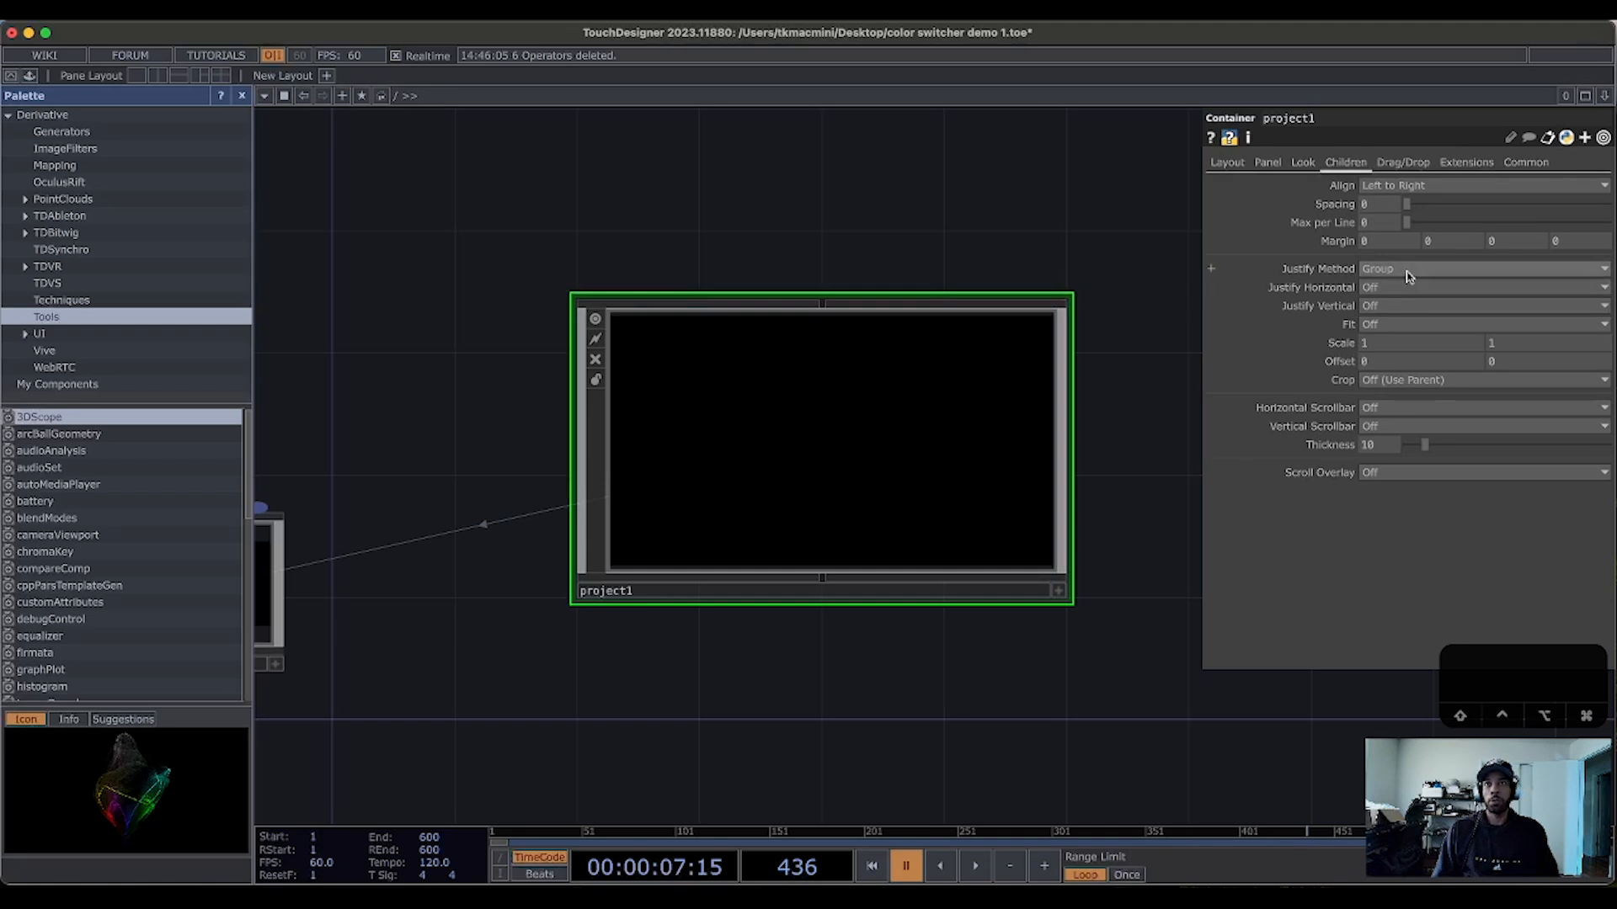
# Step: Enter the project1 network and add a Container COMP to it
pyautogui.scroll(2, 693, 452)
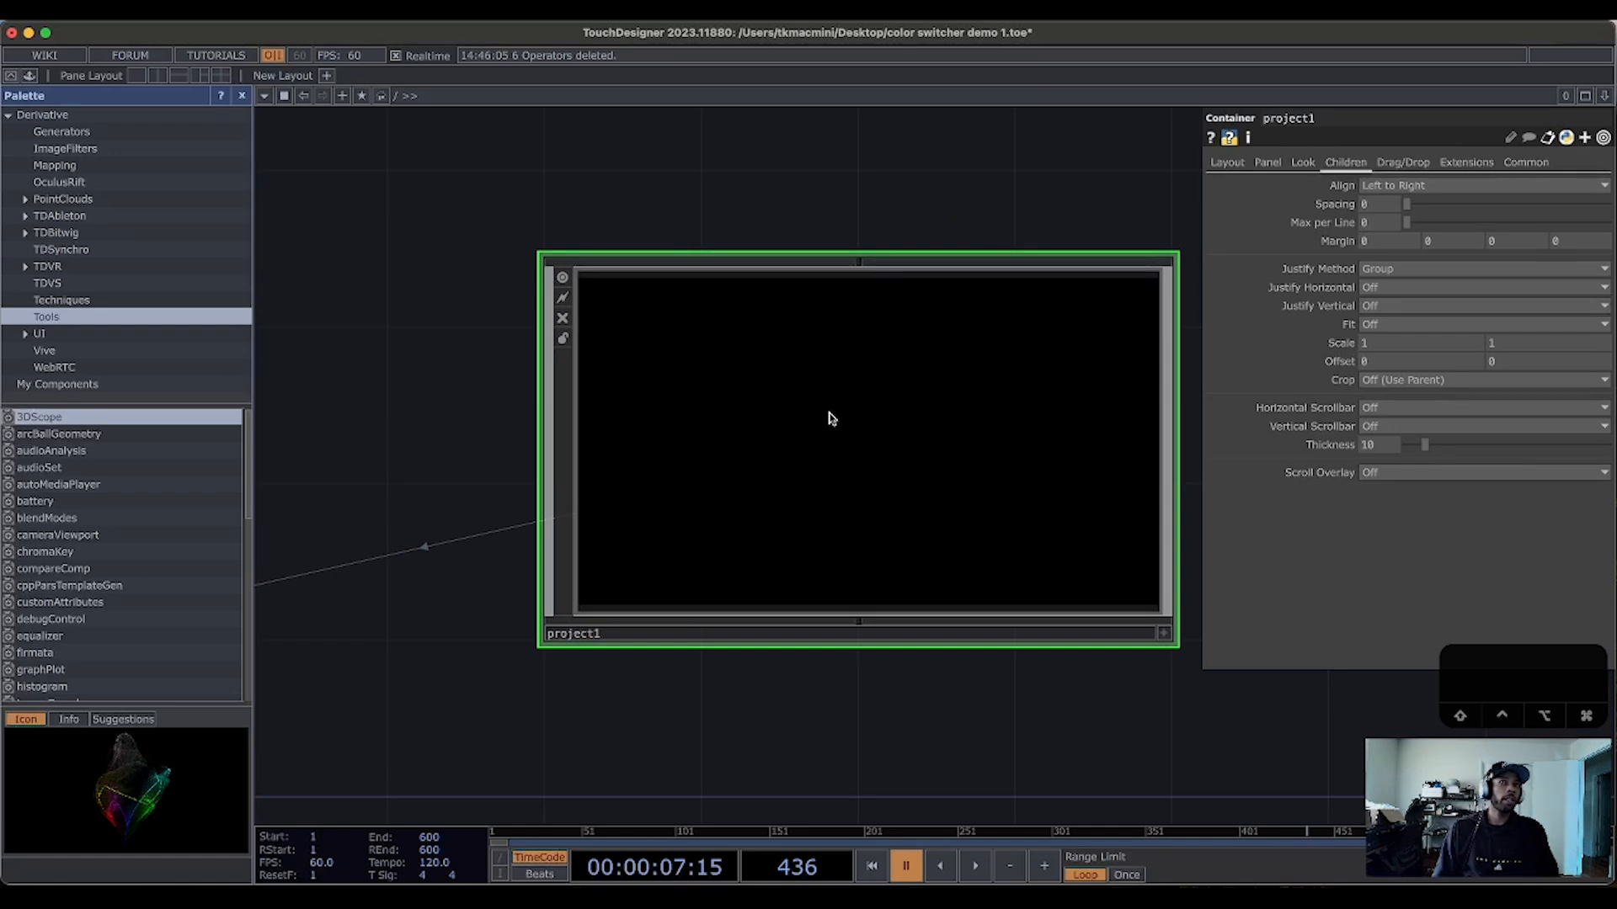
pyautogui.press('i')
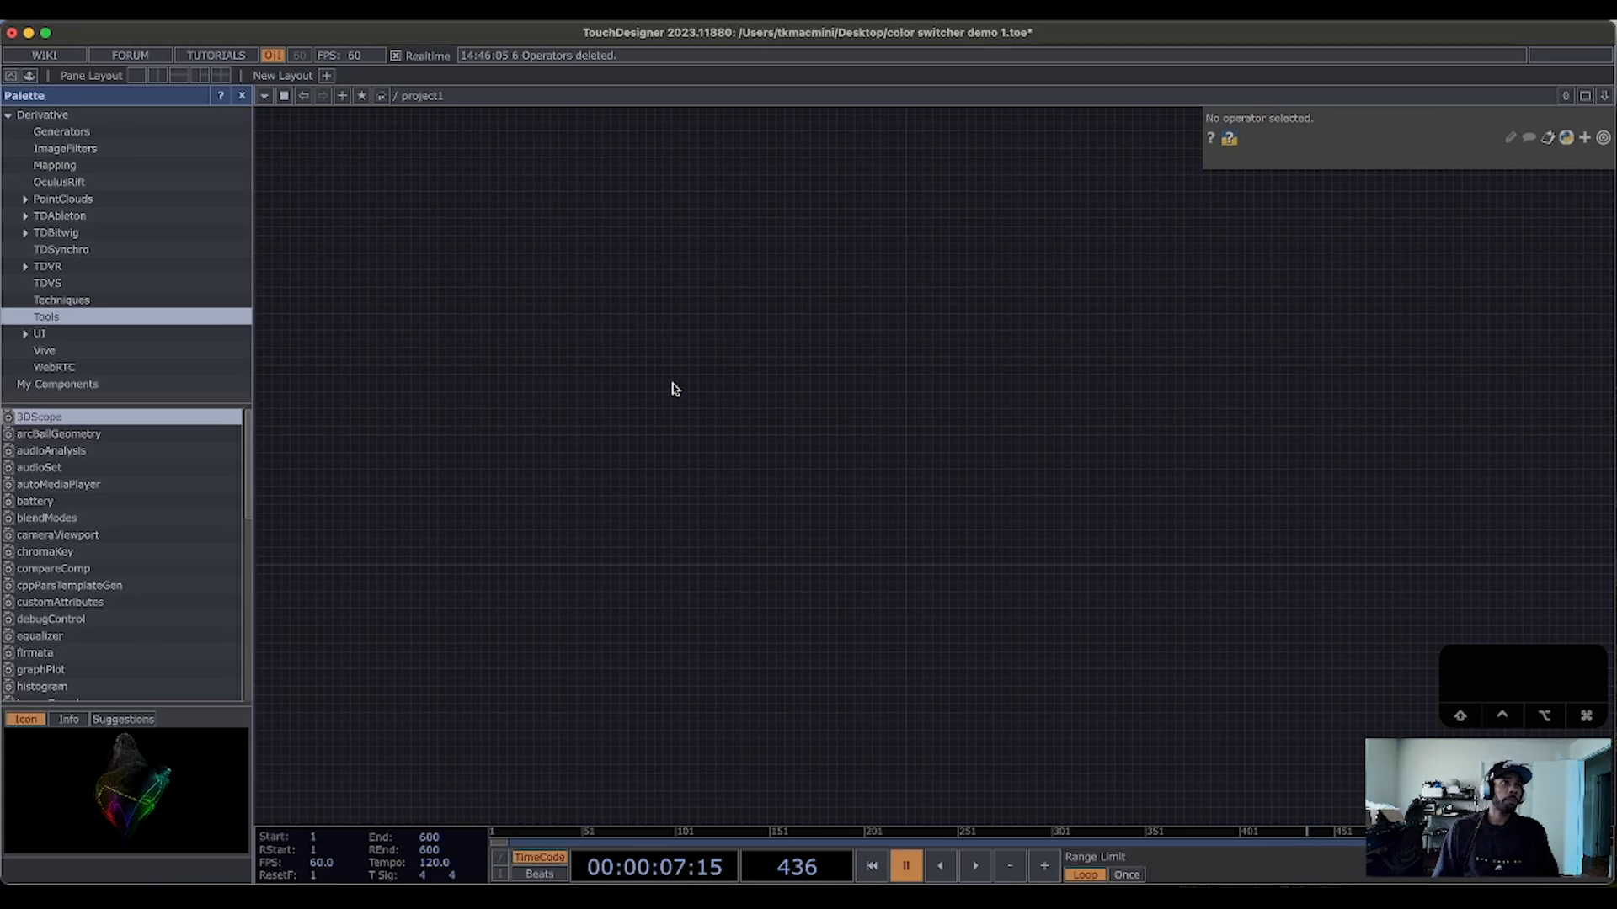
pyautogui.rightClick(678, 385)
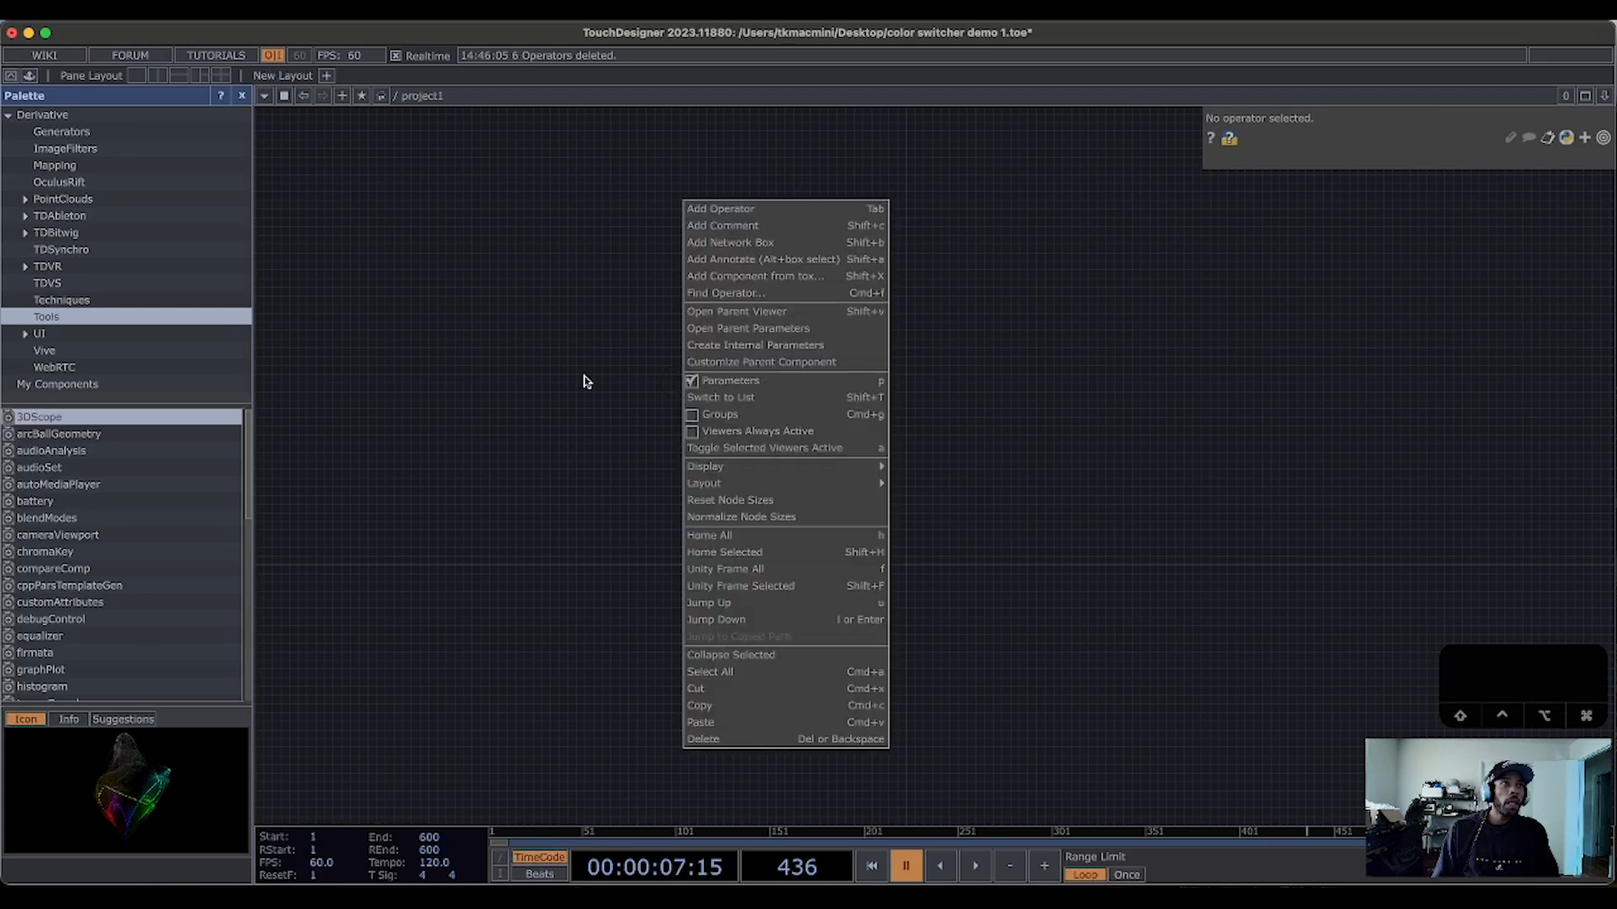
pyautogui.click(624, 299)
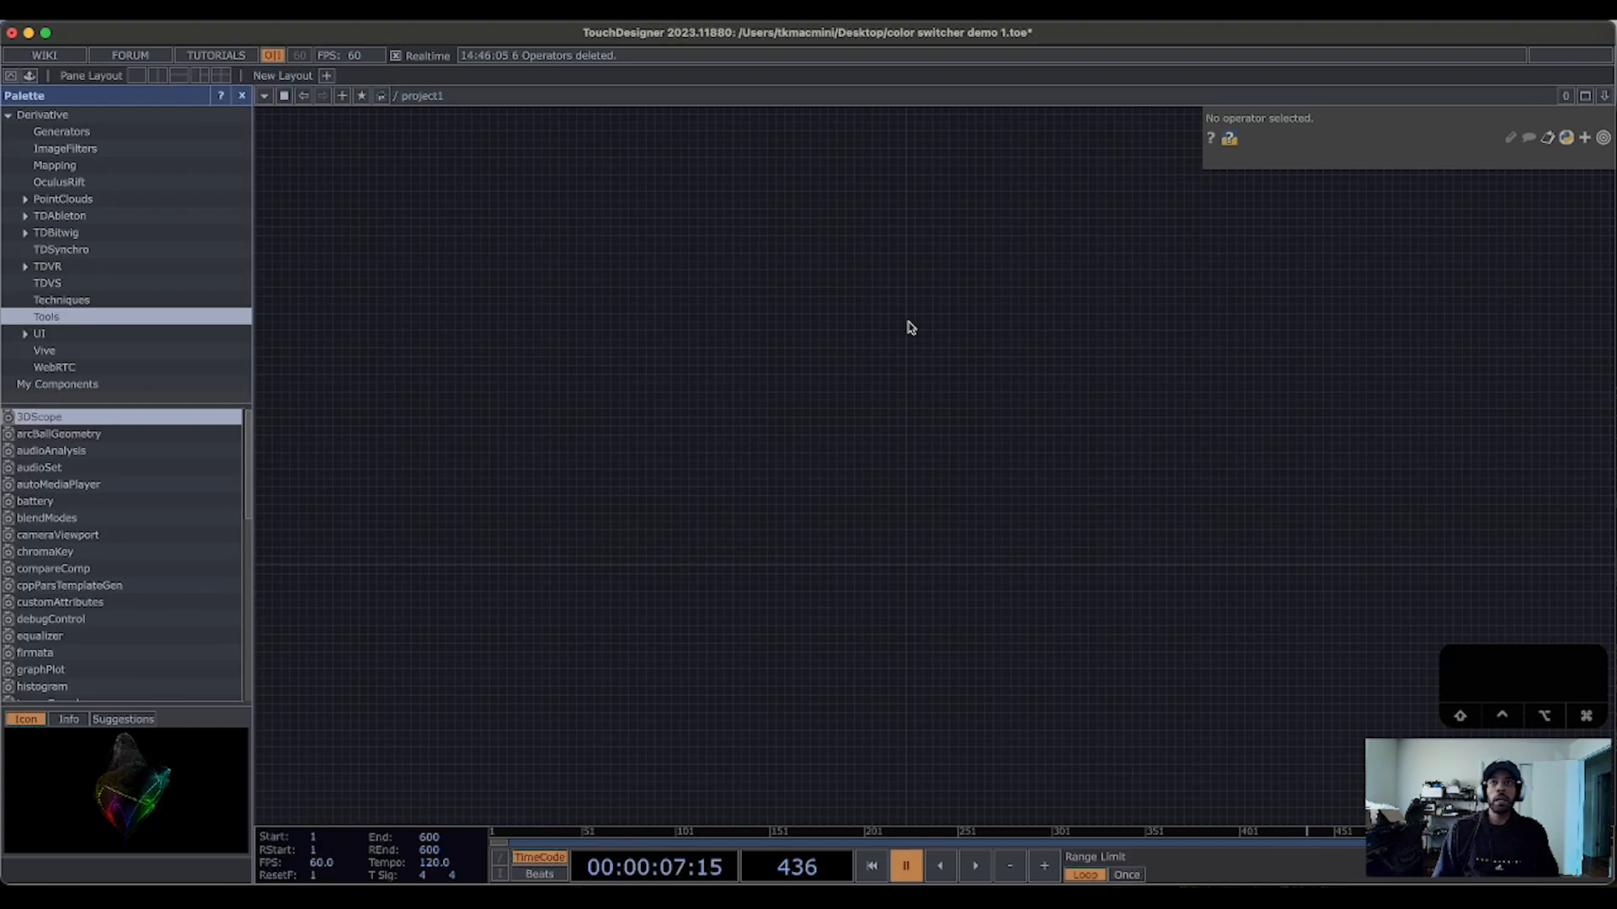
pyautogui.moveTo(945, 354); pyautogui.dragTo(934, 297)
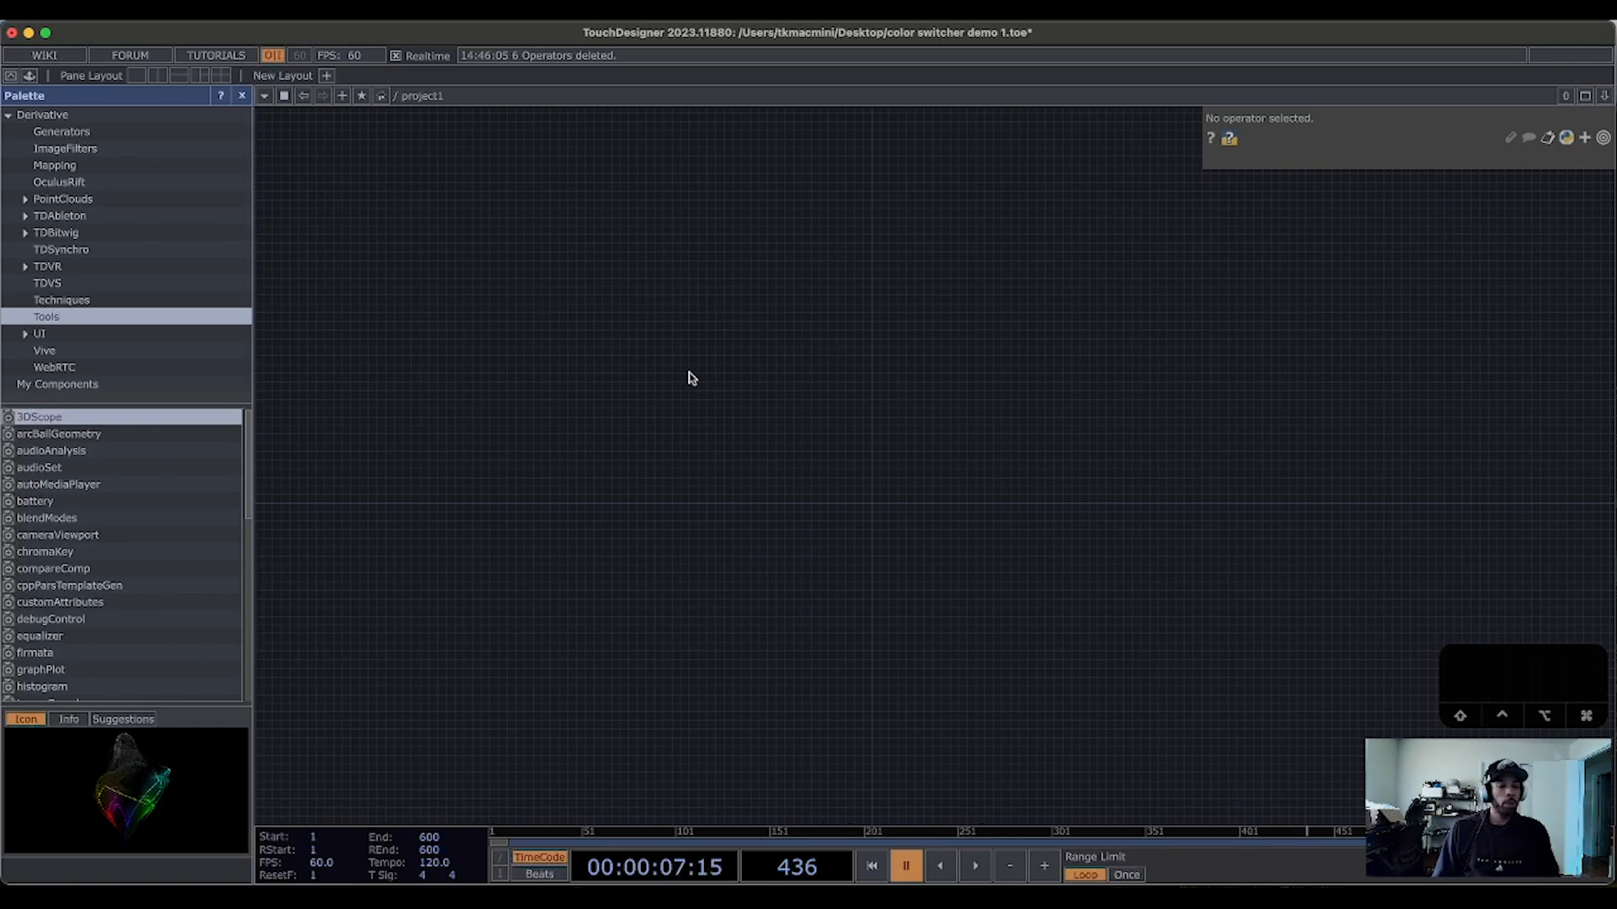
pyautogui.press('Tab')
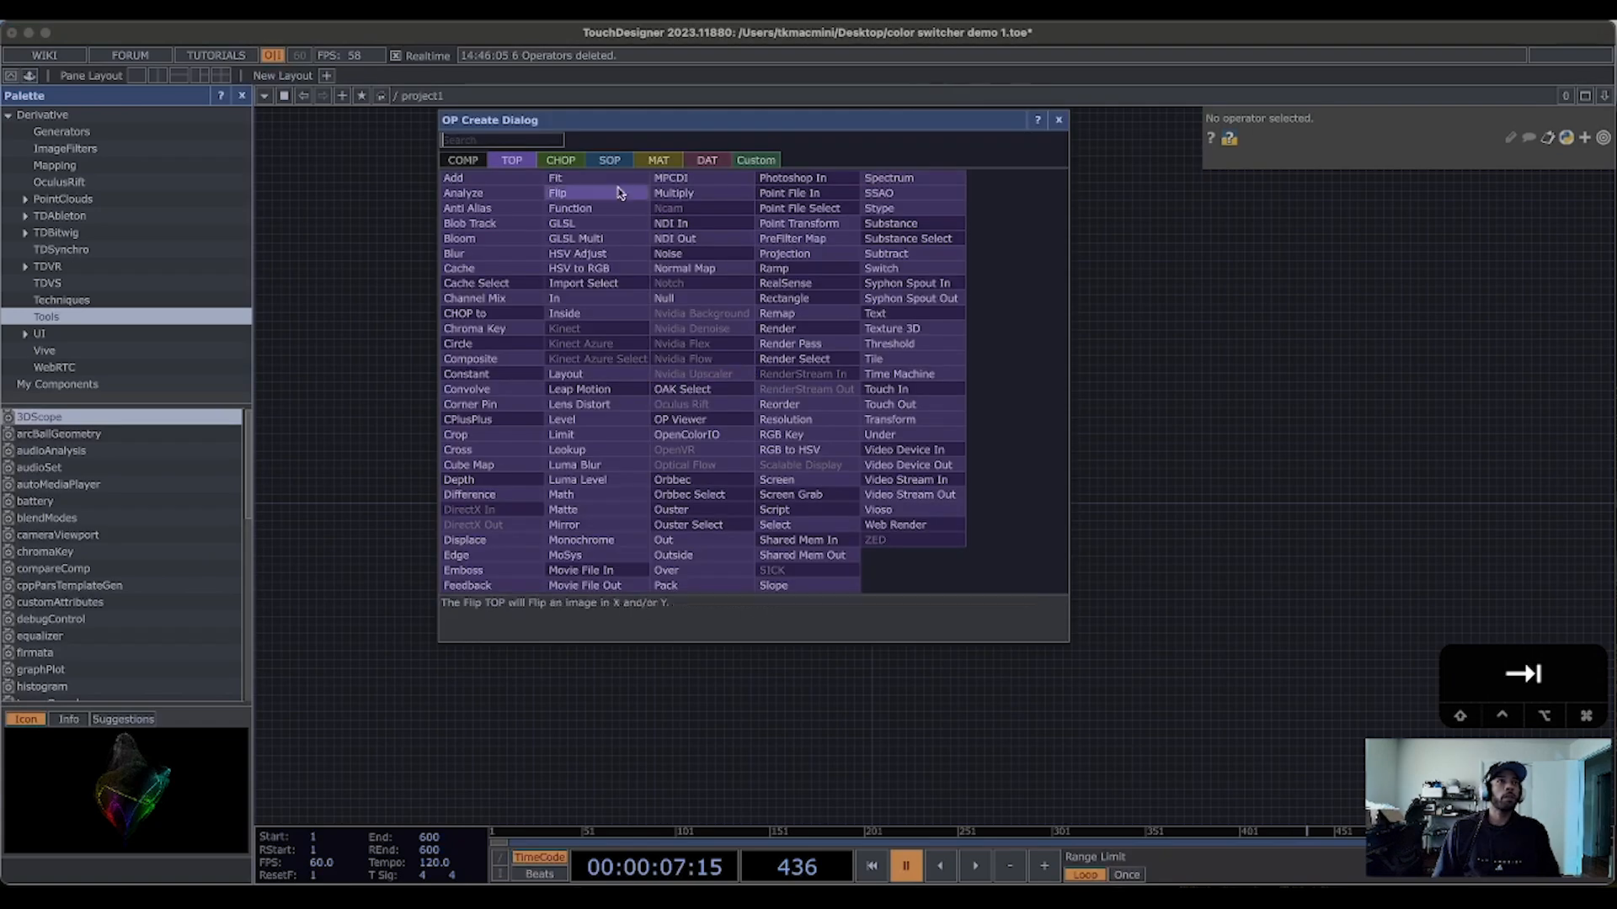
pyautogui.click(464, 162)
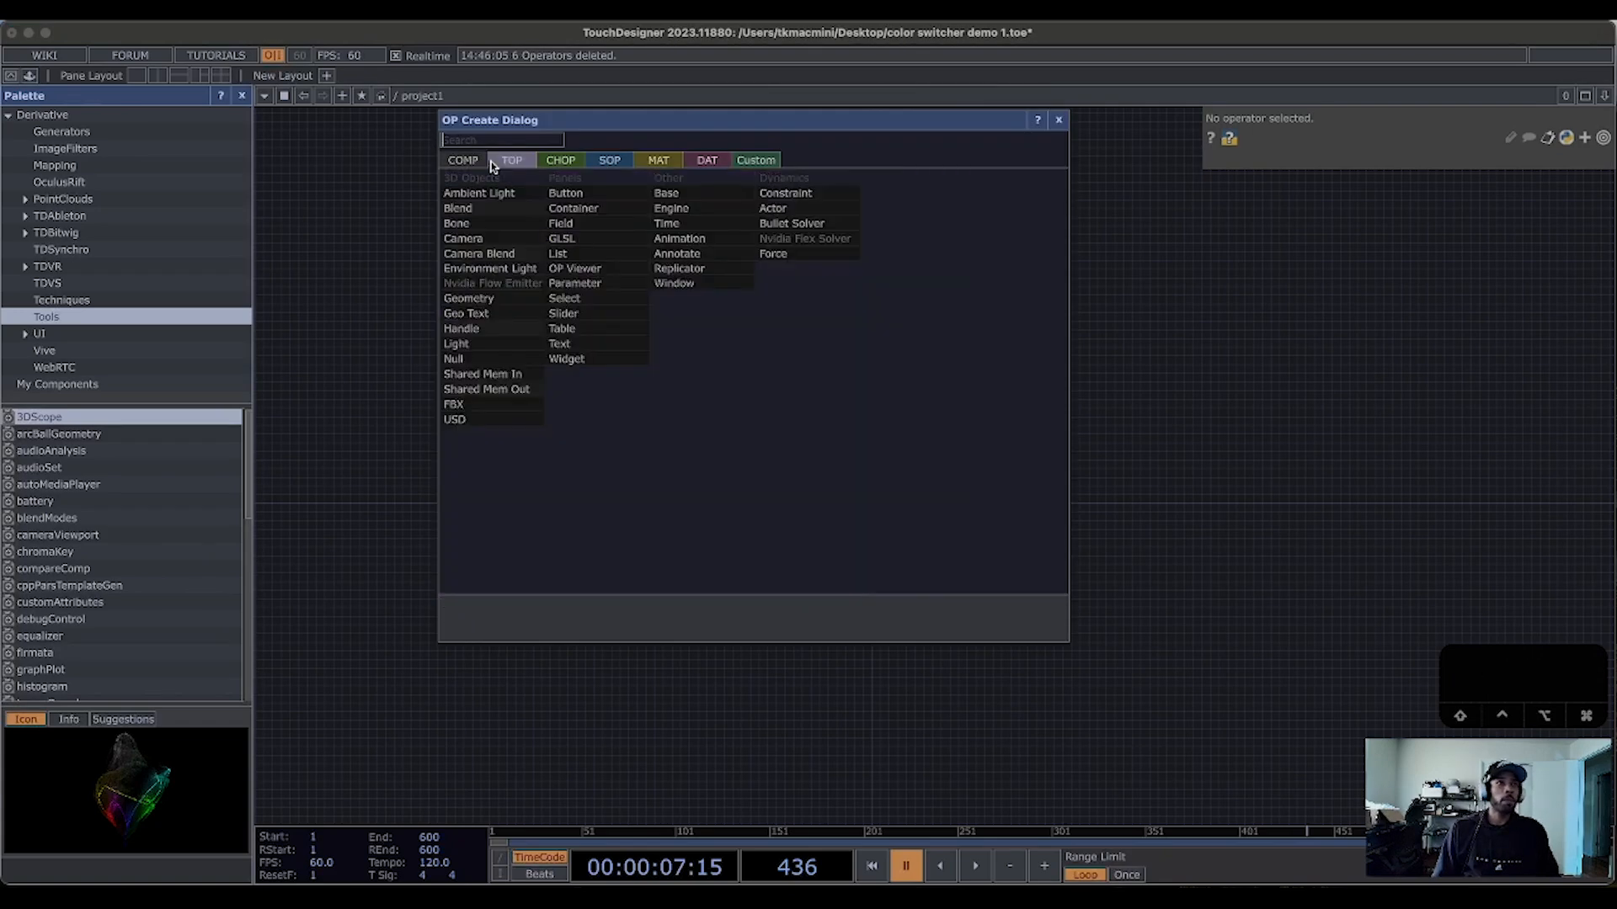
pyautogui.click(601, 210)
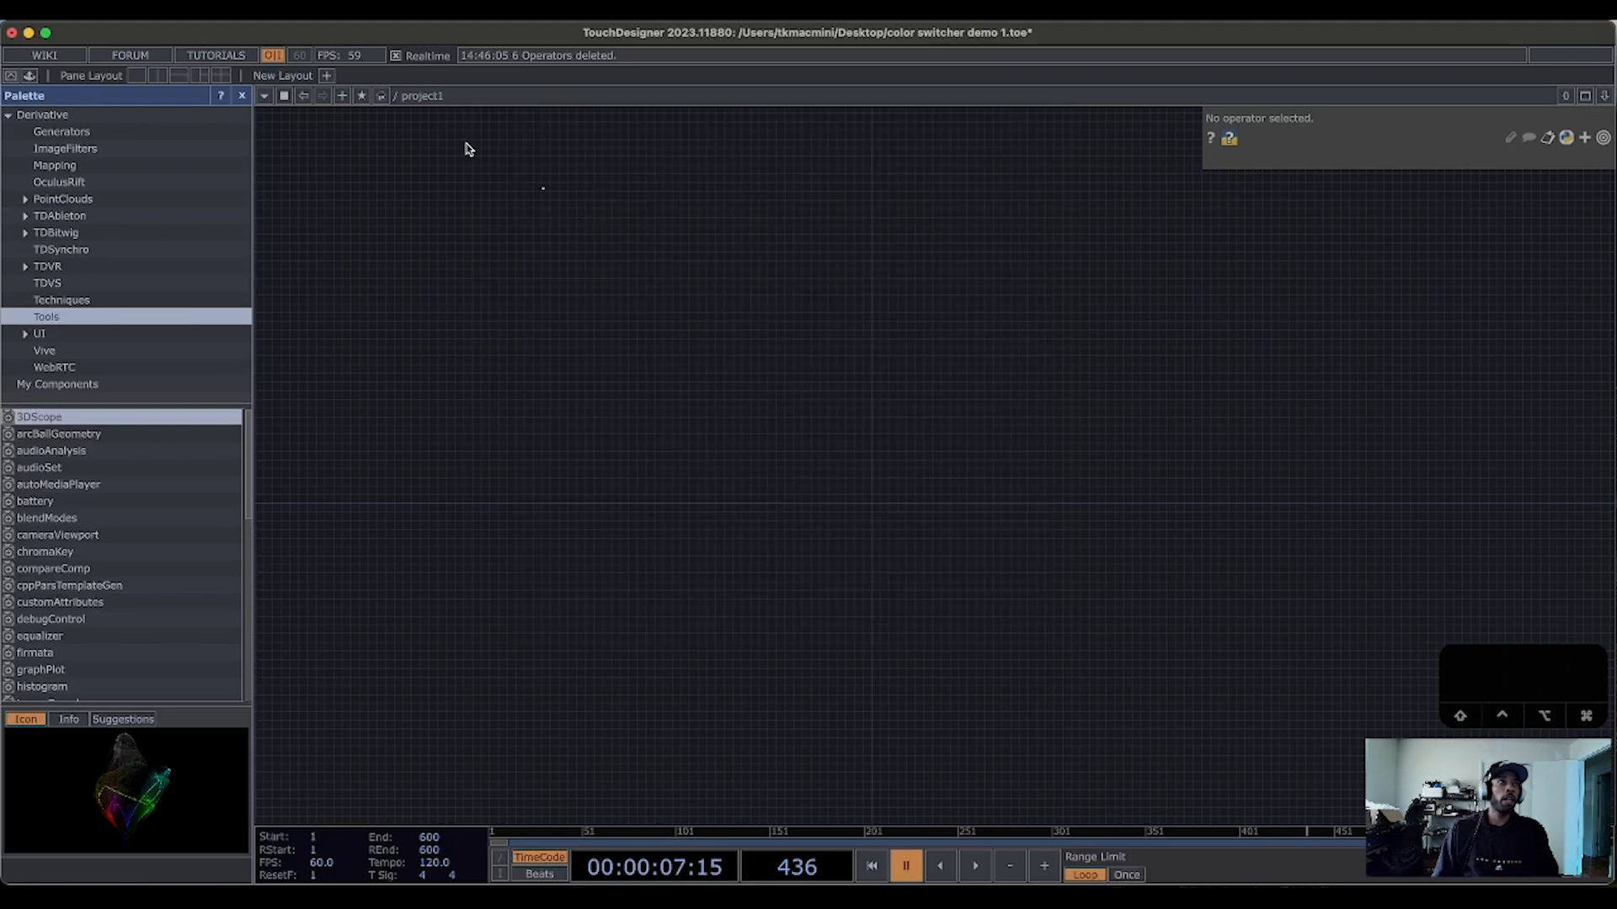
pyautogui.click(720, 468)
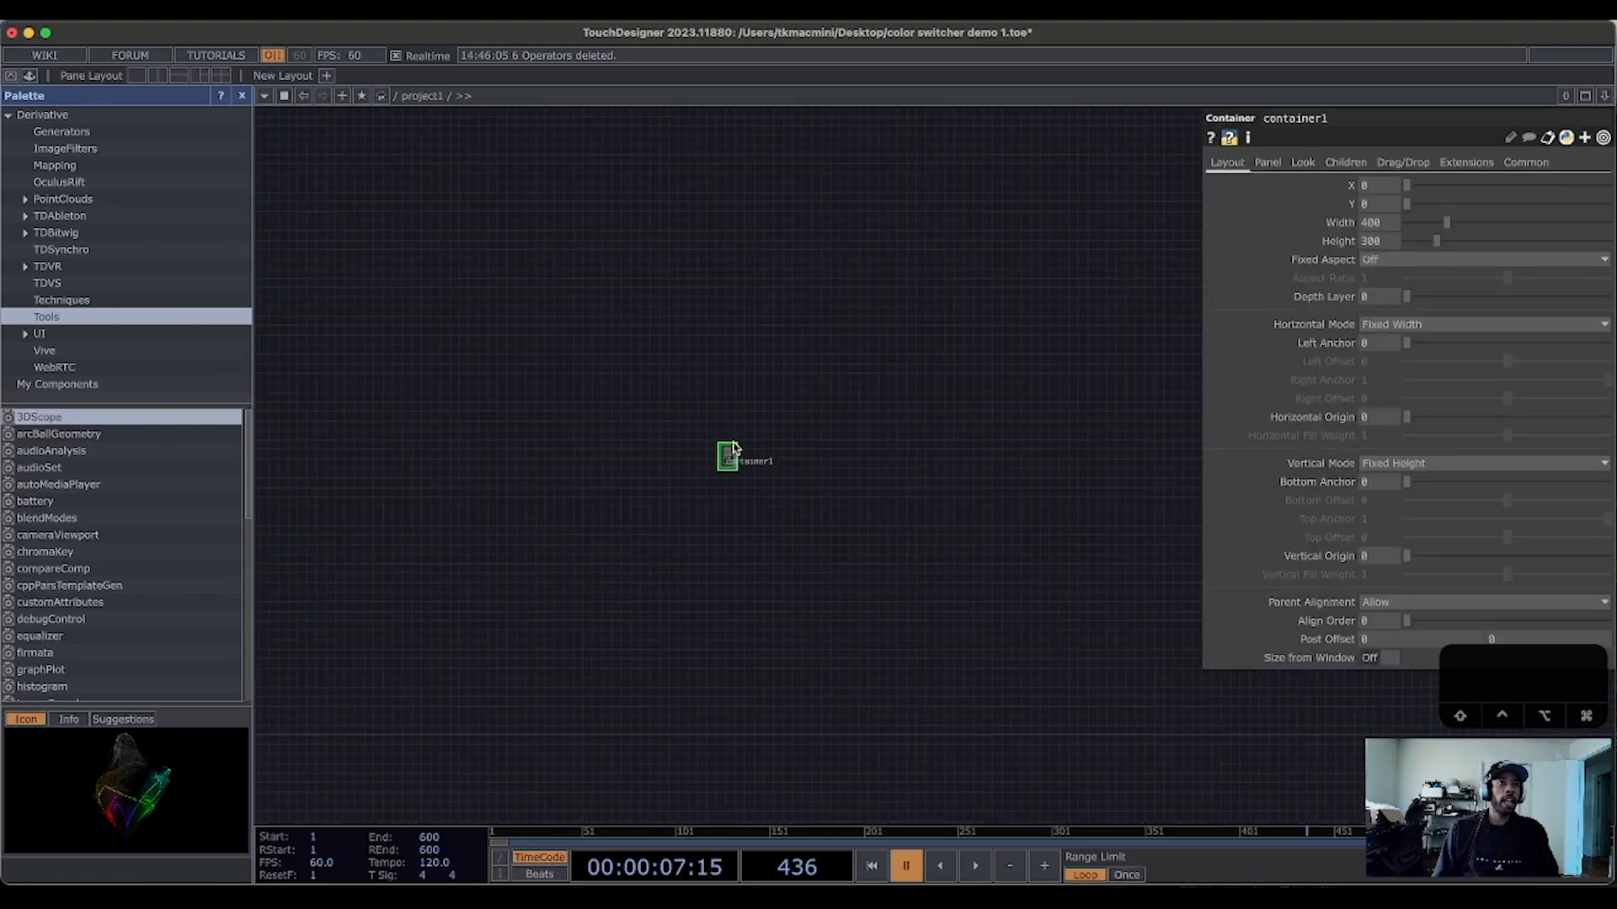
# Step: Move the new container to another spot in the network and home the view on it
pyautogui.moveTo(793, 467); pyautogui.dragTo(913, 505)
pyautogui.click(783, 455)
pyautogui.press('h')
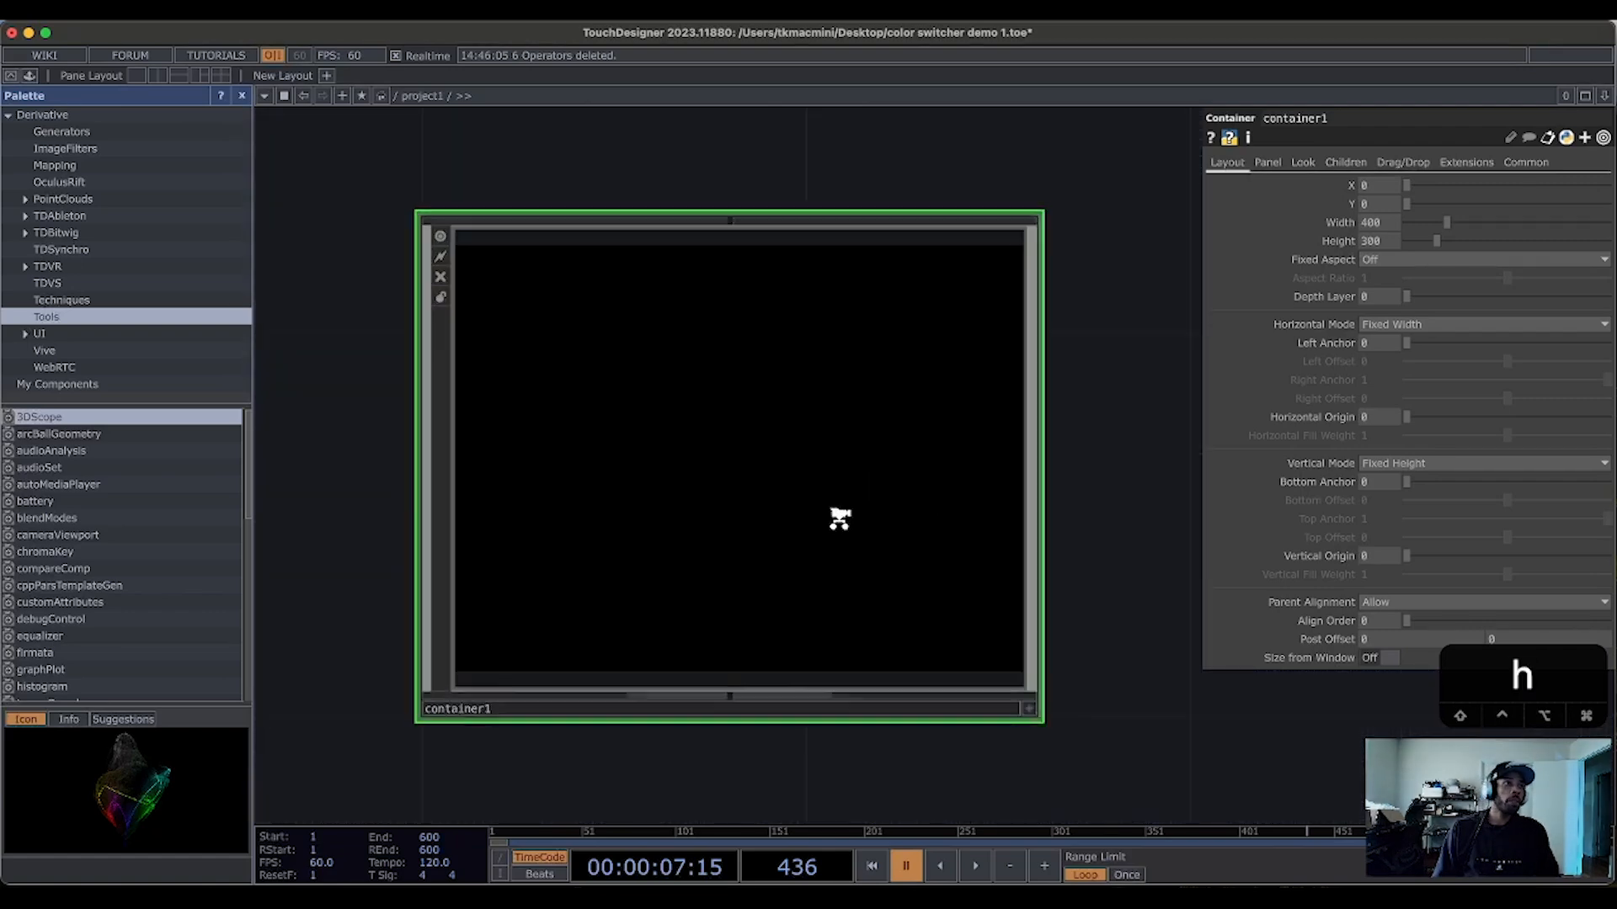
pyautogui.scroll(-3, 839, 522)
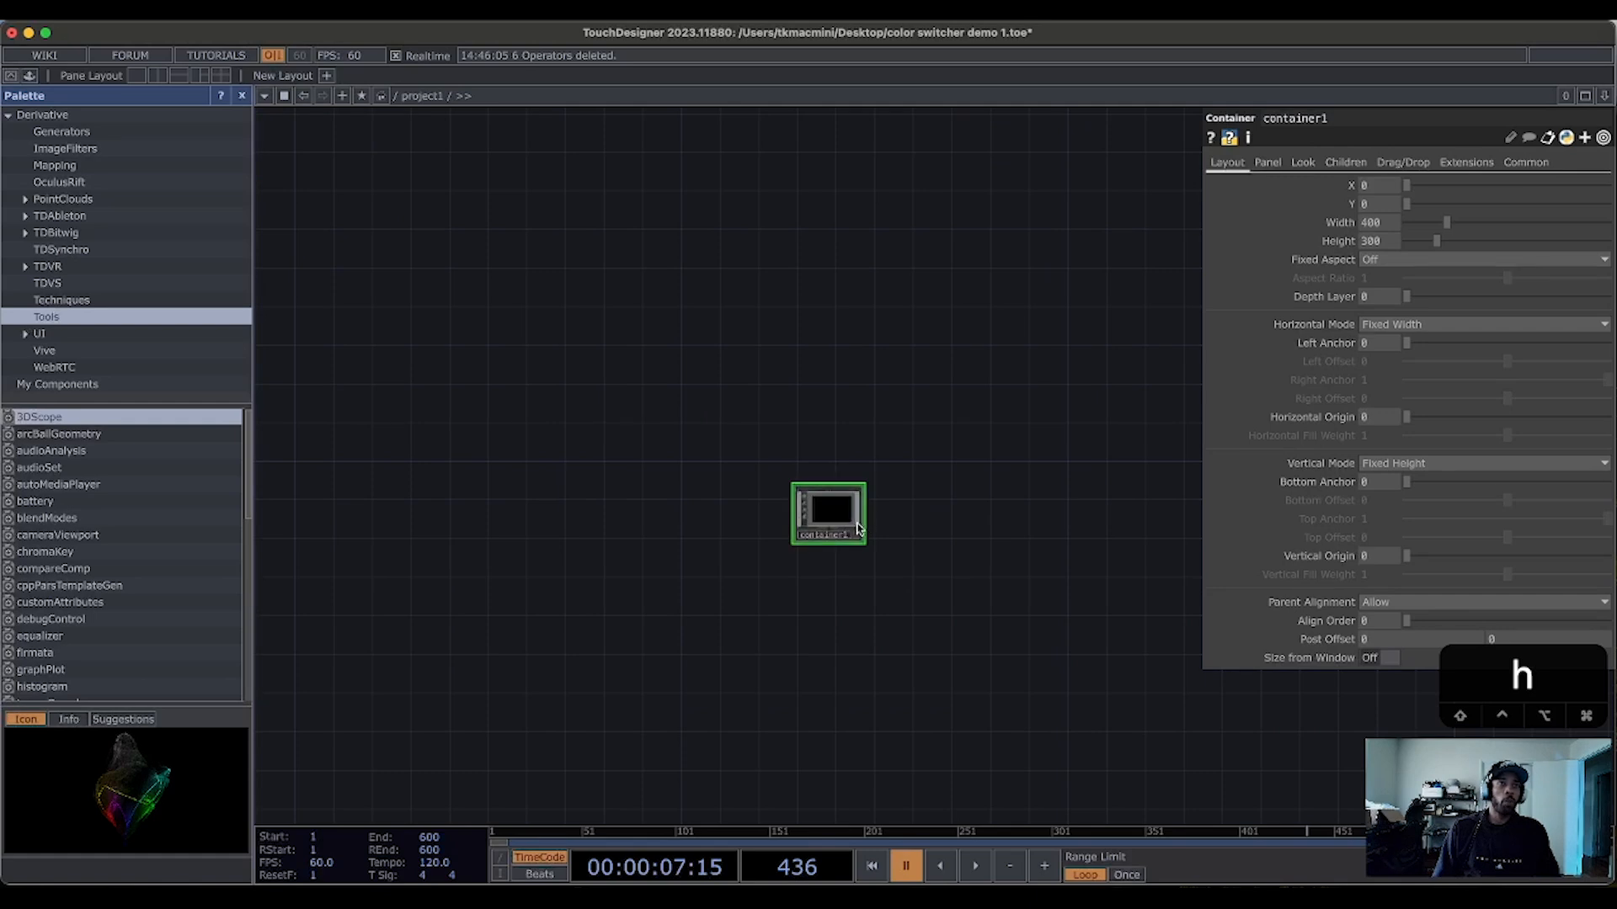
pyautogui.rightClick(840, 515)
pyautogui.moveTo(837, 513); pyautogui.dragTo(637, 409)
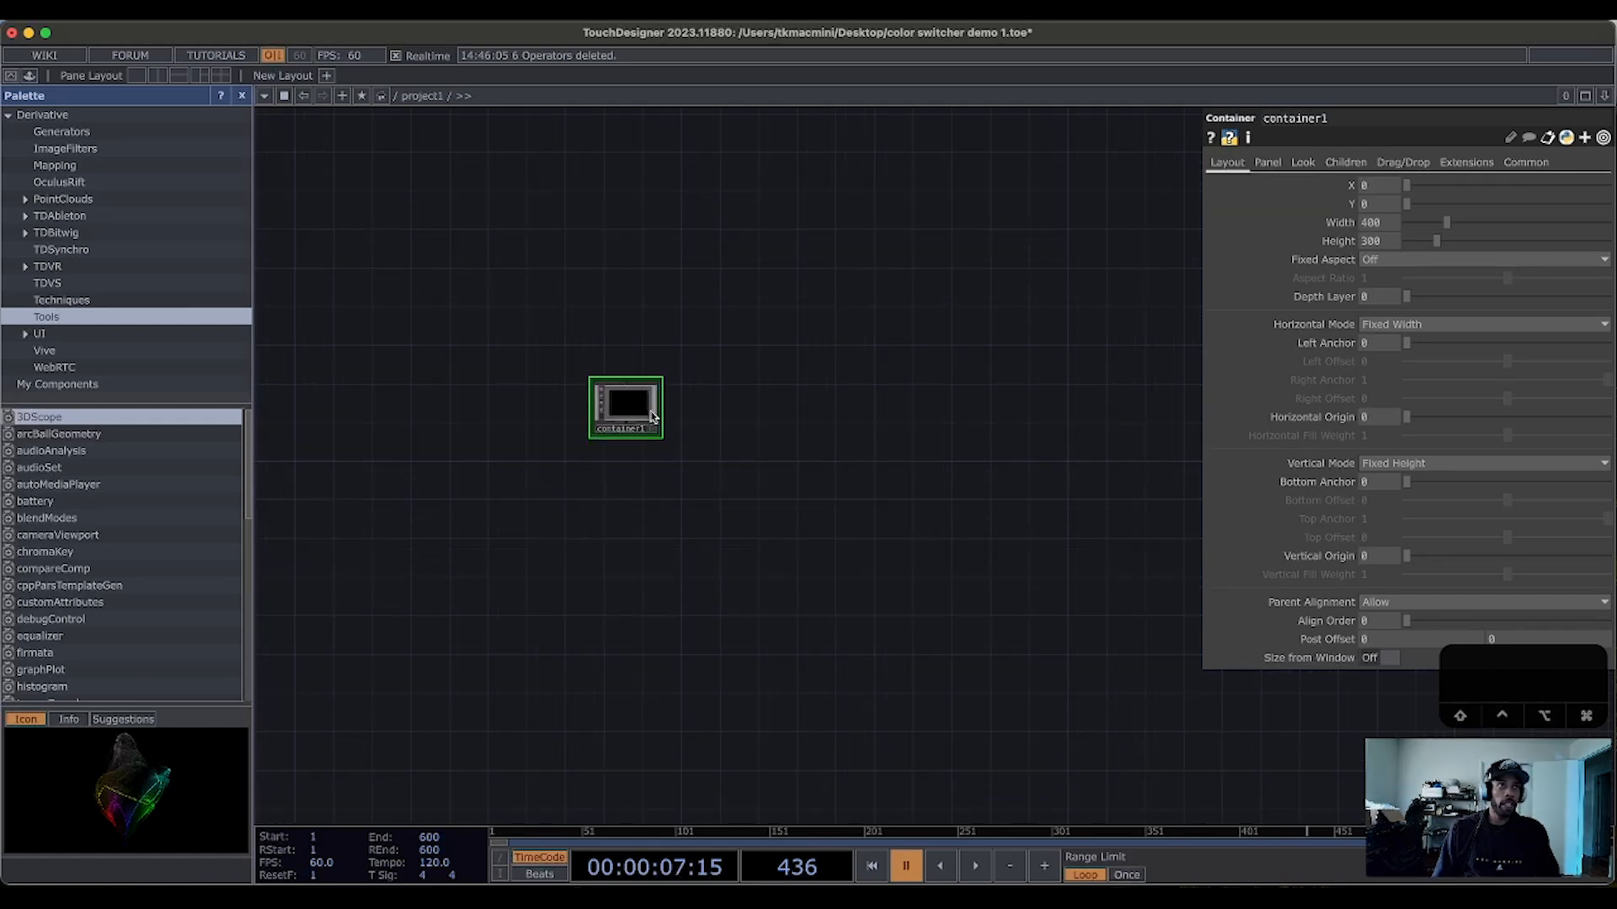
pyautogui.moveTo(675, 519); pyautogui.dragTo(846, 566)
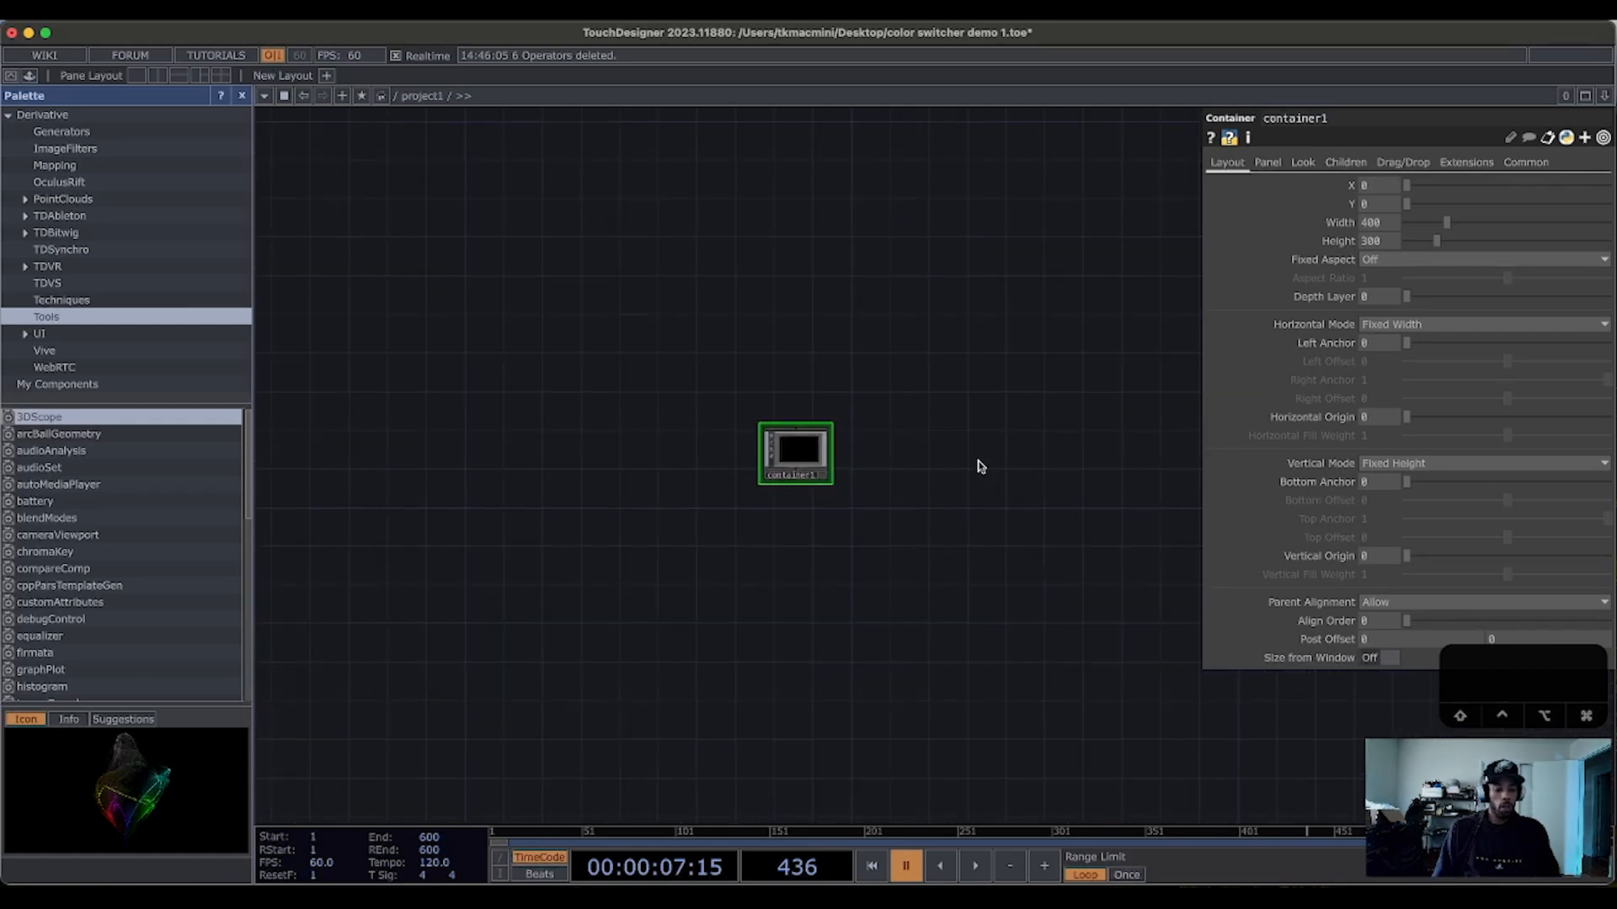
pyautogui.press('h')
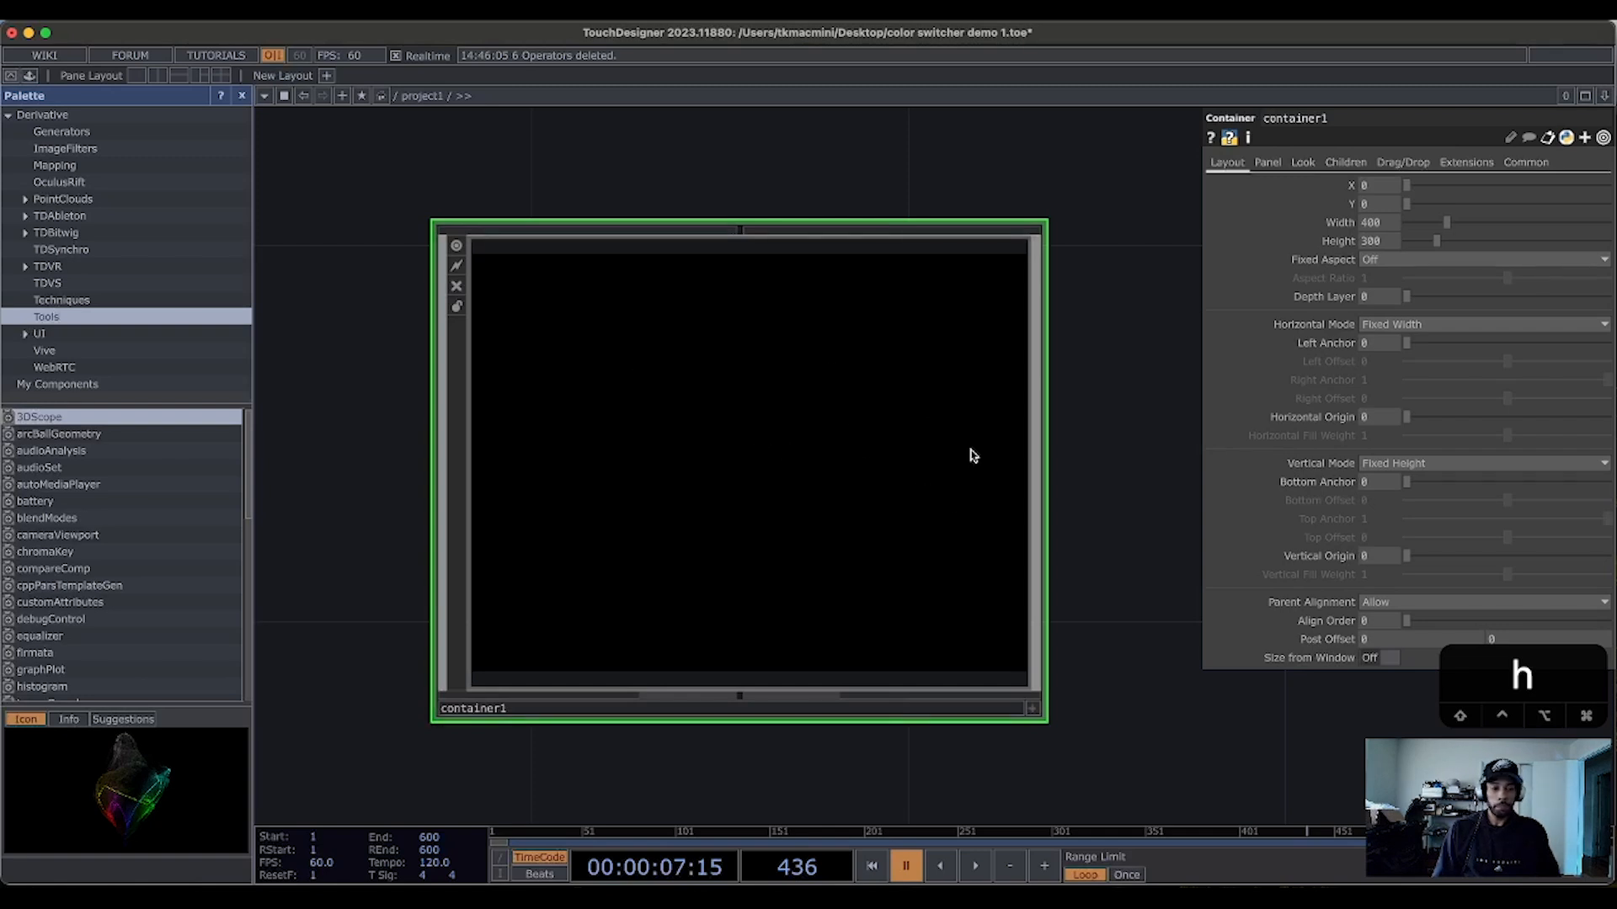
# Step: Rename the new container to UI
pyautogui.scroll(-3, 893, 368)
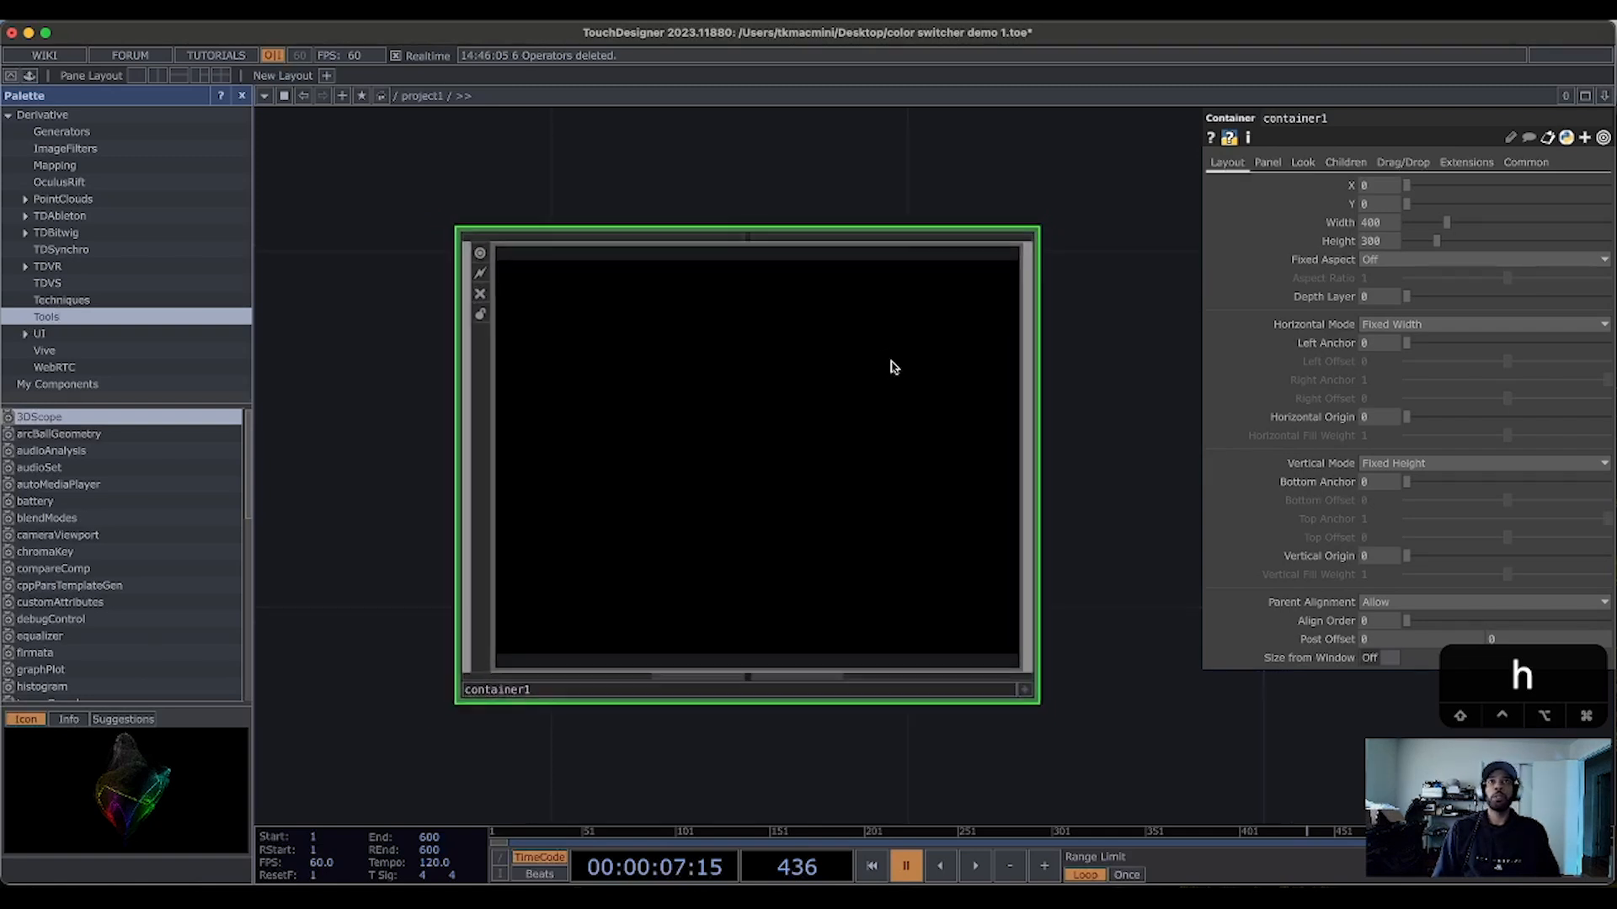
pyautogui.scroll(-3, 893, 368)
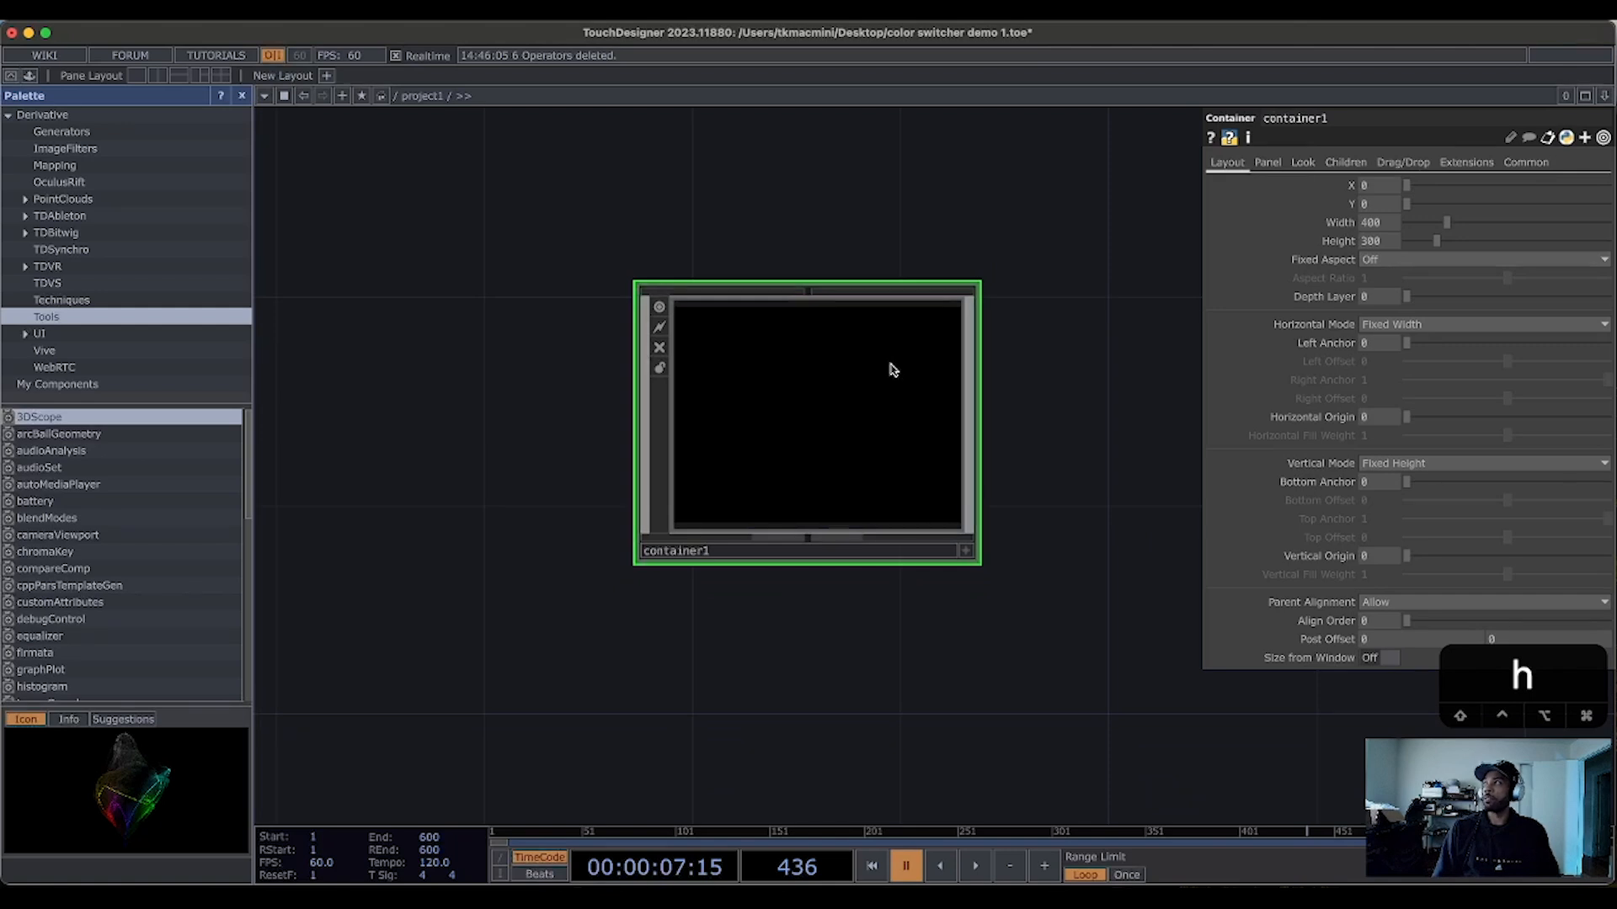
pyautogui.scroll(-2, 892, 368)
pyautogui.moveTo(1019, 421); pyautogui.dragTo(1087, 439)
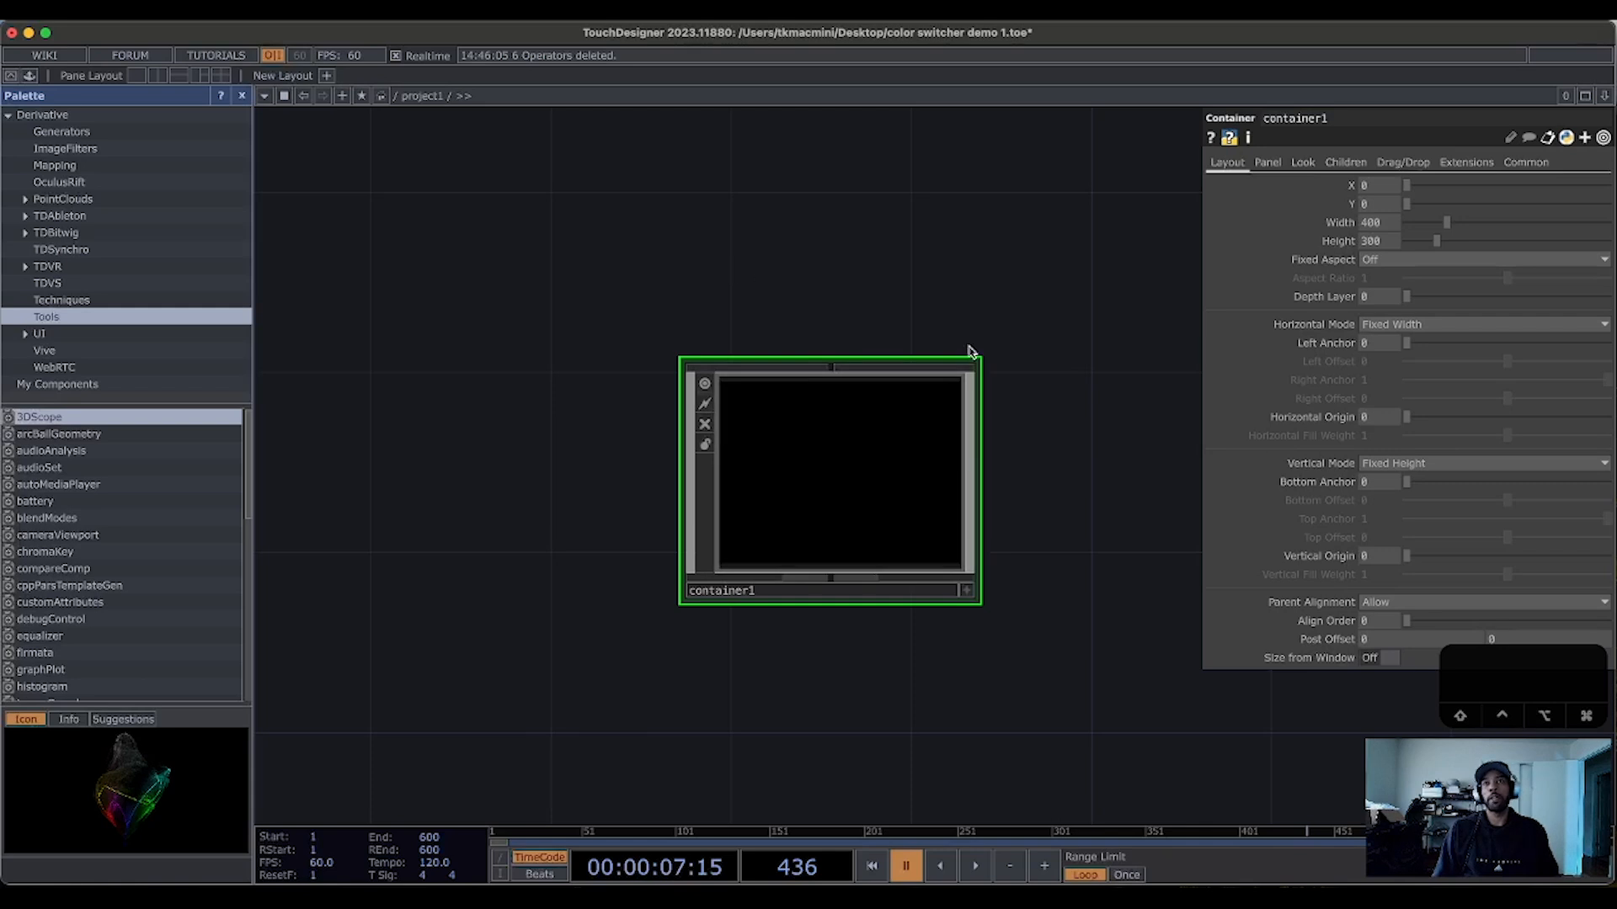
pyautogui.click(768, 592)
pyautogui.moveTo(768, 592); pyautogui.dragTo(645, 584)
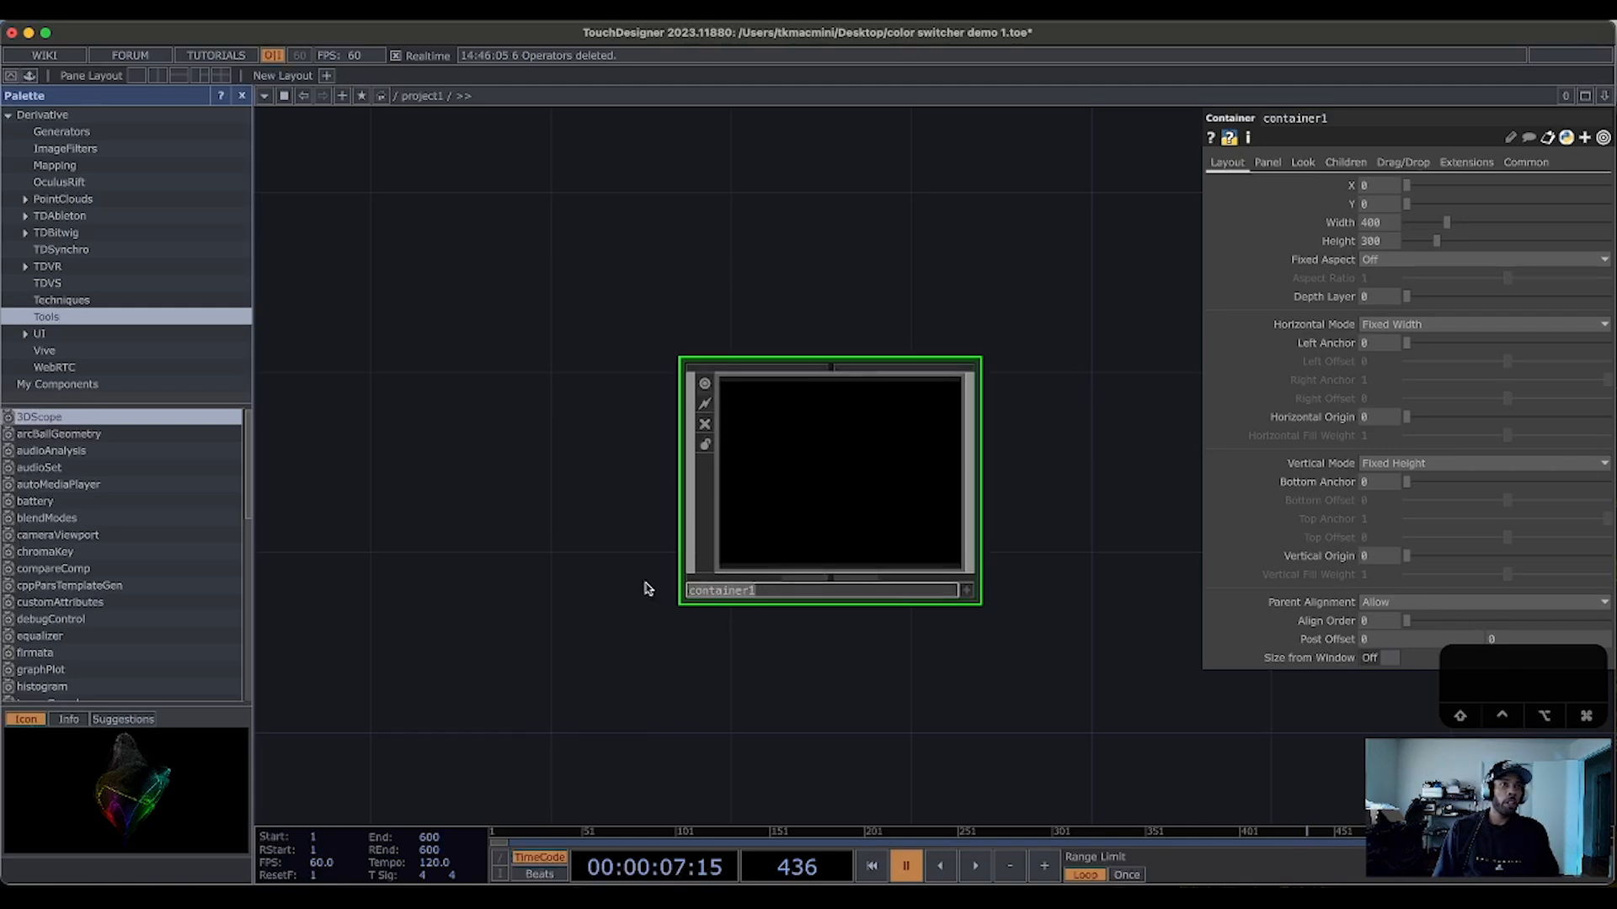
pyautogui.hotkey('shift', 'u')
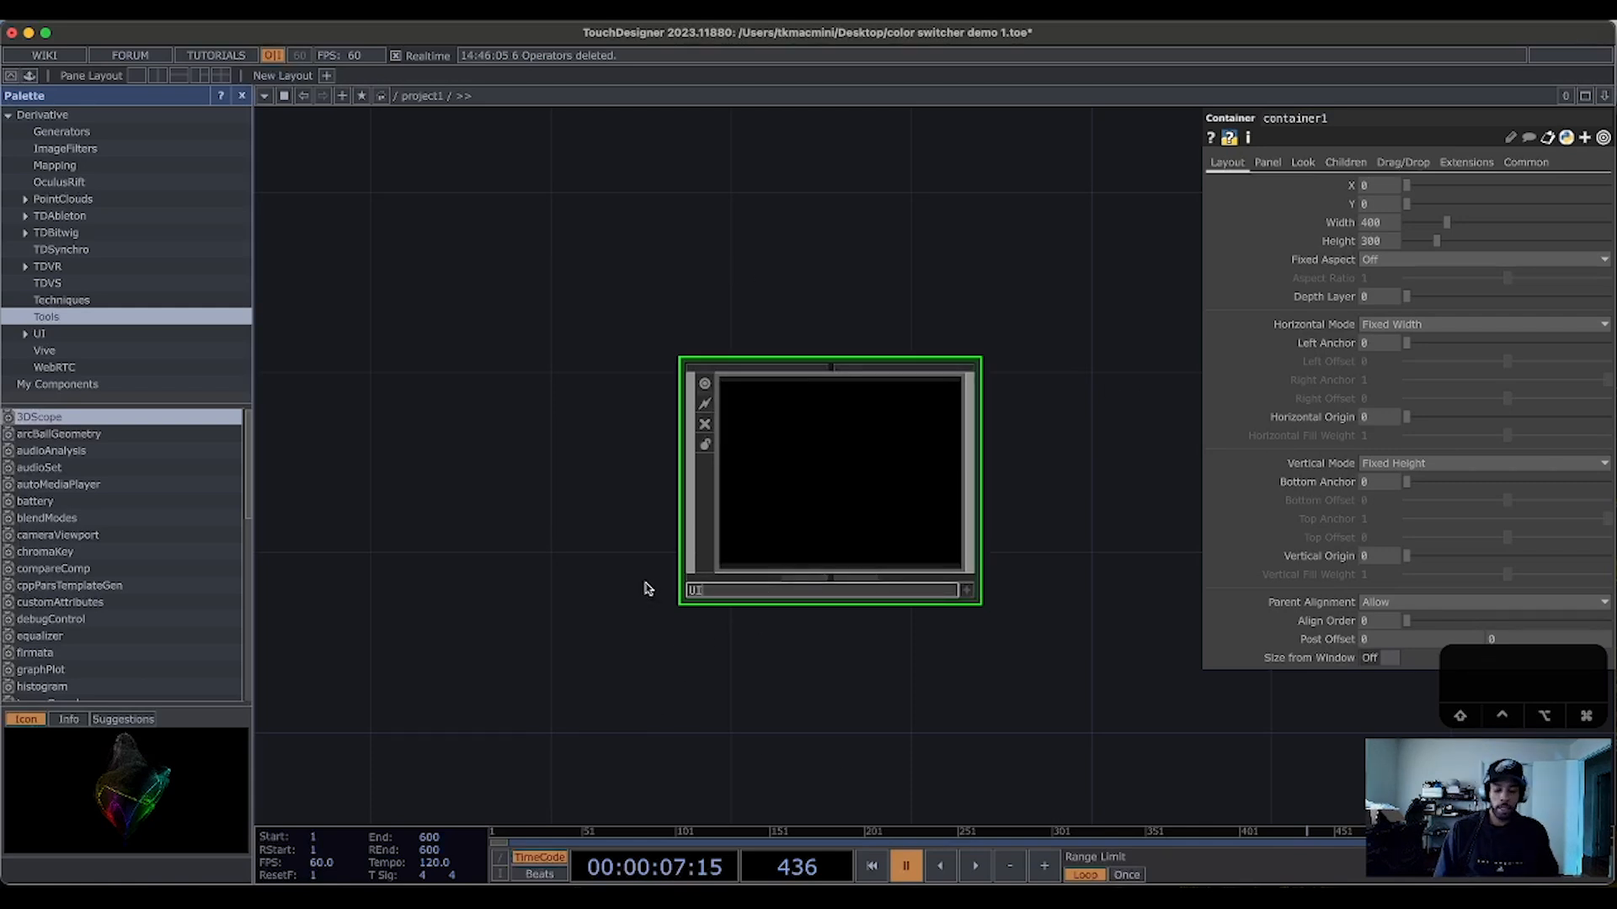
pyautogui.press('Return')
# Step: Add a second Container COMP to the right of the UI container
pyautogui.moveTo(1138, 596); pyautogui.dragTo(831, 585)
pyautogui.doubleClick(819, 467)
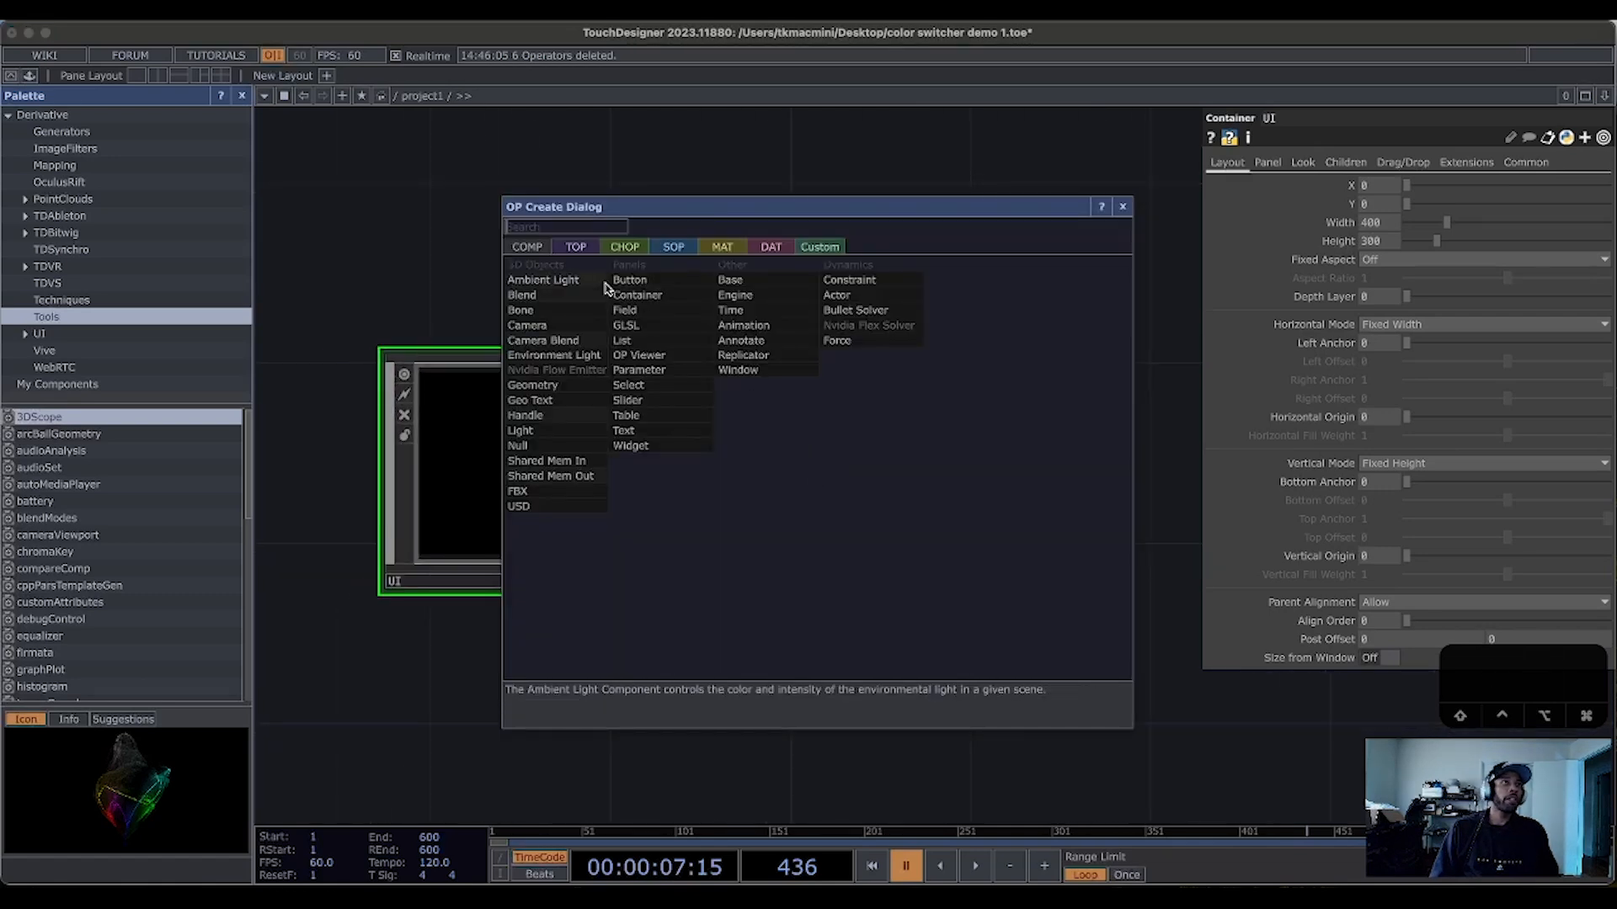
pyautogui.click(658, 296)
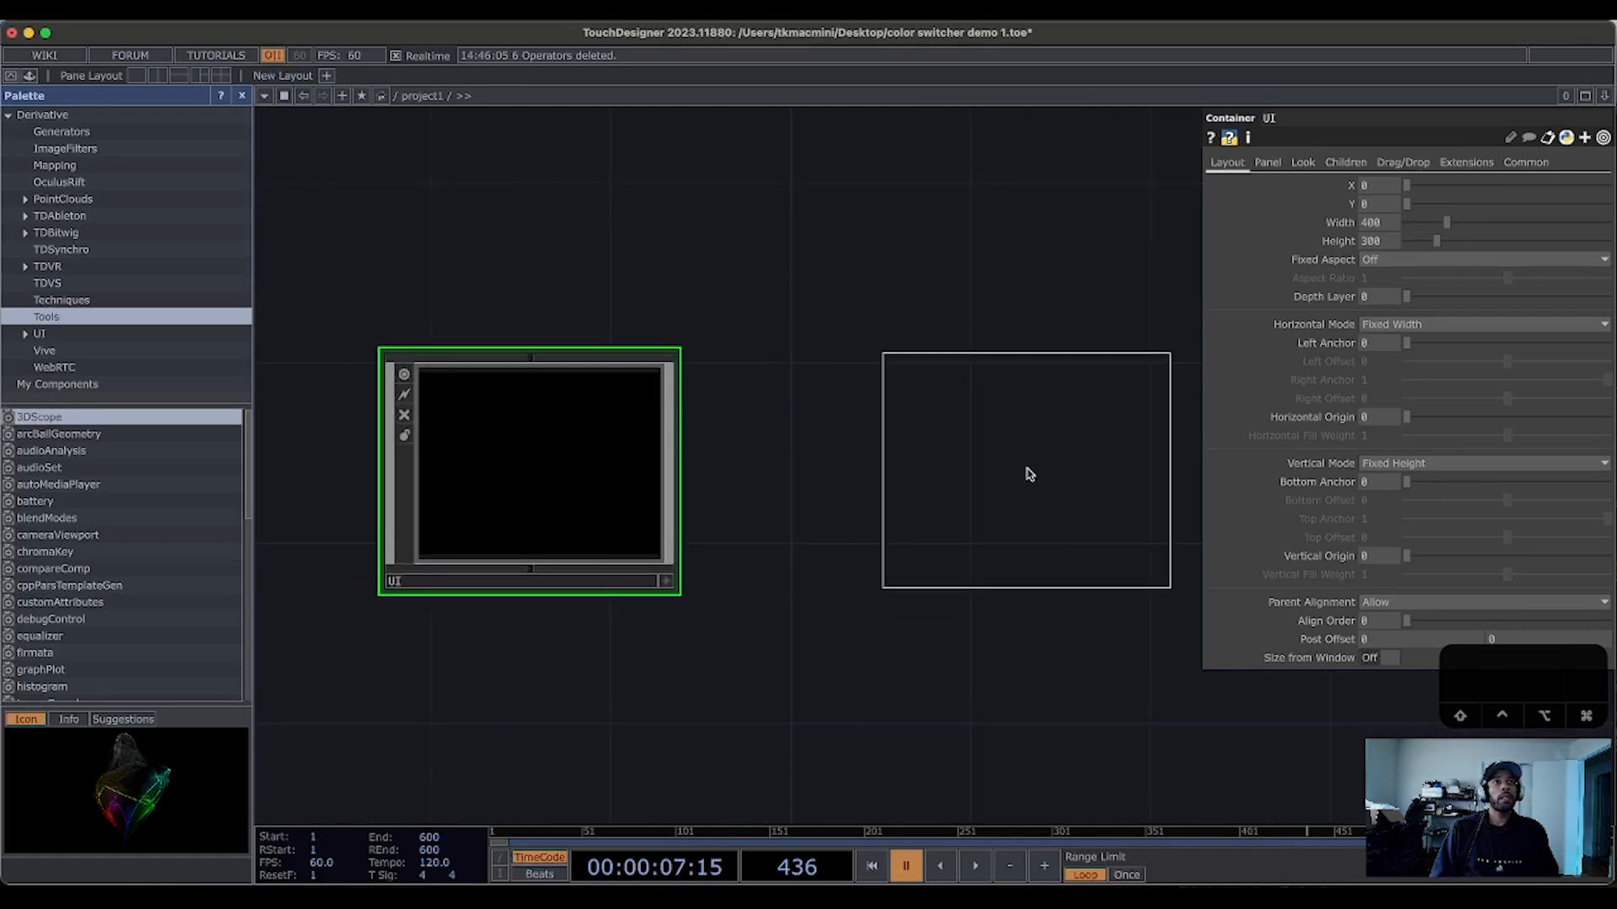
pyautogui.click(1079, 480)
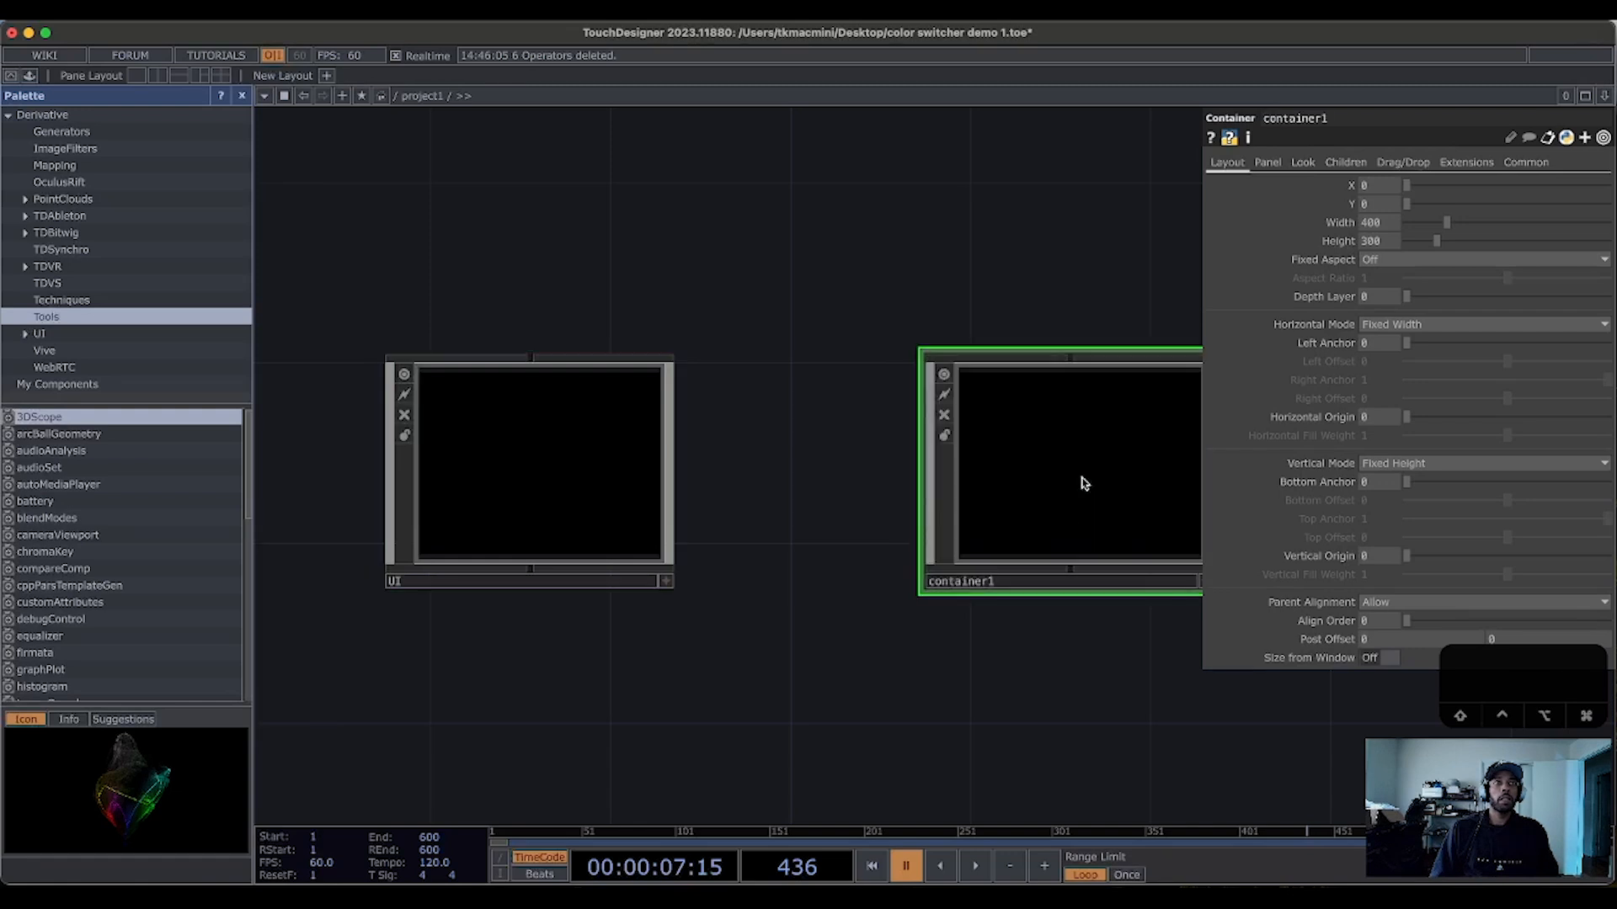
# Step: Rename the second container to colors
pyautogui.hscroll(10, 700, 592)
pyautogui.moveTo(816, 428); pyautogui.dragTo(1085, 429)
pyautogui.moveTo(953, 613); pyautogui.dragTo(933, 587)
pyautogui.click(885, 502)
pyautogui.moveTo(871, 505); pyautogui.dragTo(749, 506)
pyautogui.write('colors')
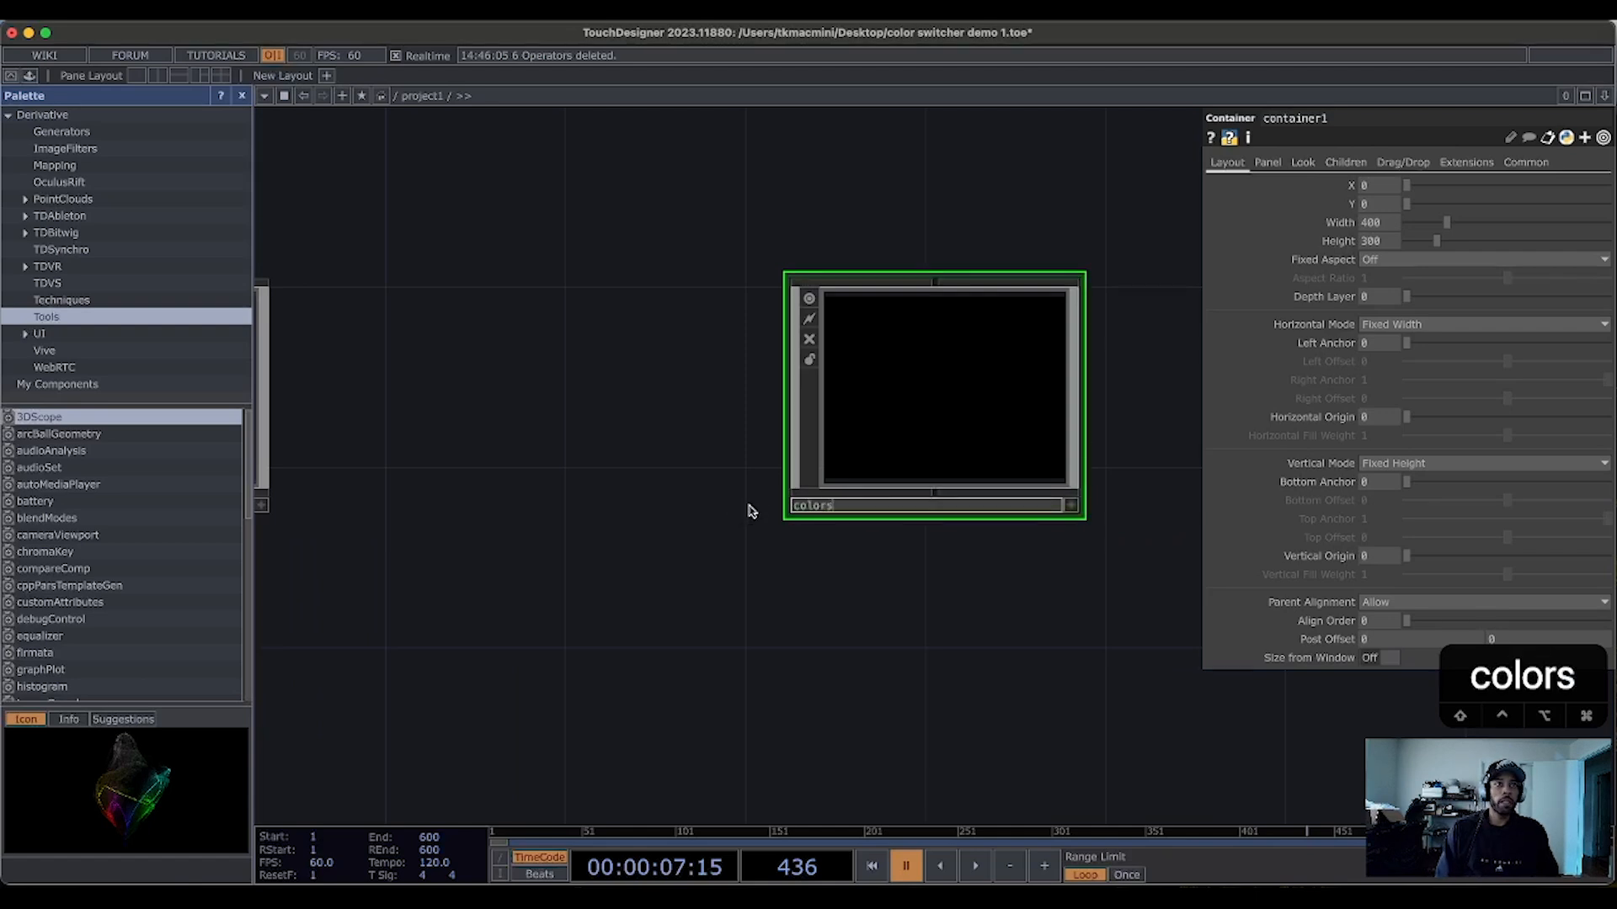
pyautogui.press('Return')
pyautogui.moveTo(820, 578); pyautogui.dragTo(828, 576)
pyautogui.moveTo(717, 589); pyautogui.dragTo(964, 606)
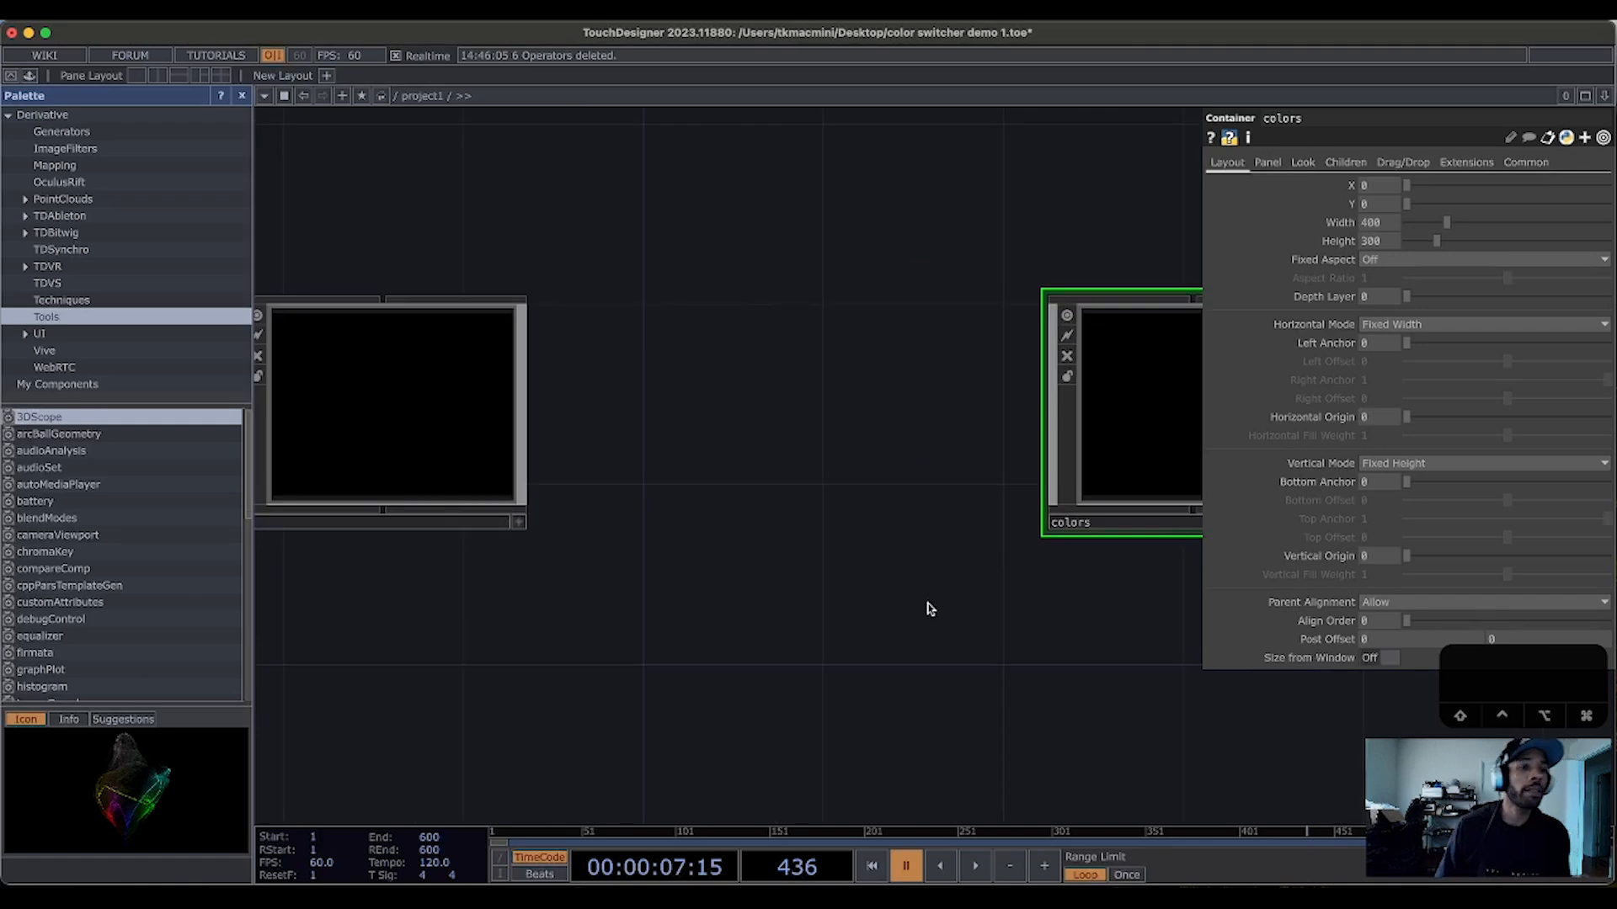
# Step: Look inside the UI container's network and return to project1
pyautogui.scroll(-5, 929, 607)
pyautogui.click(654, 481)
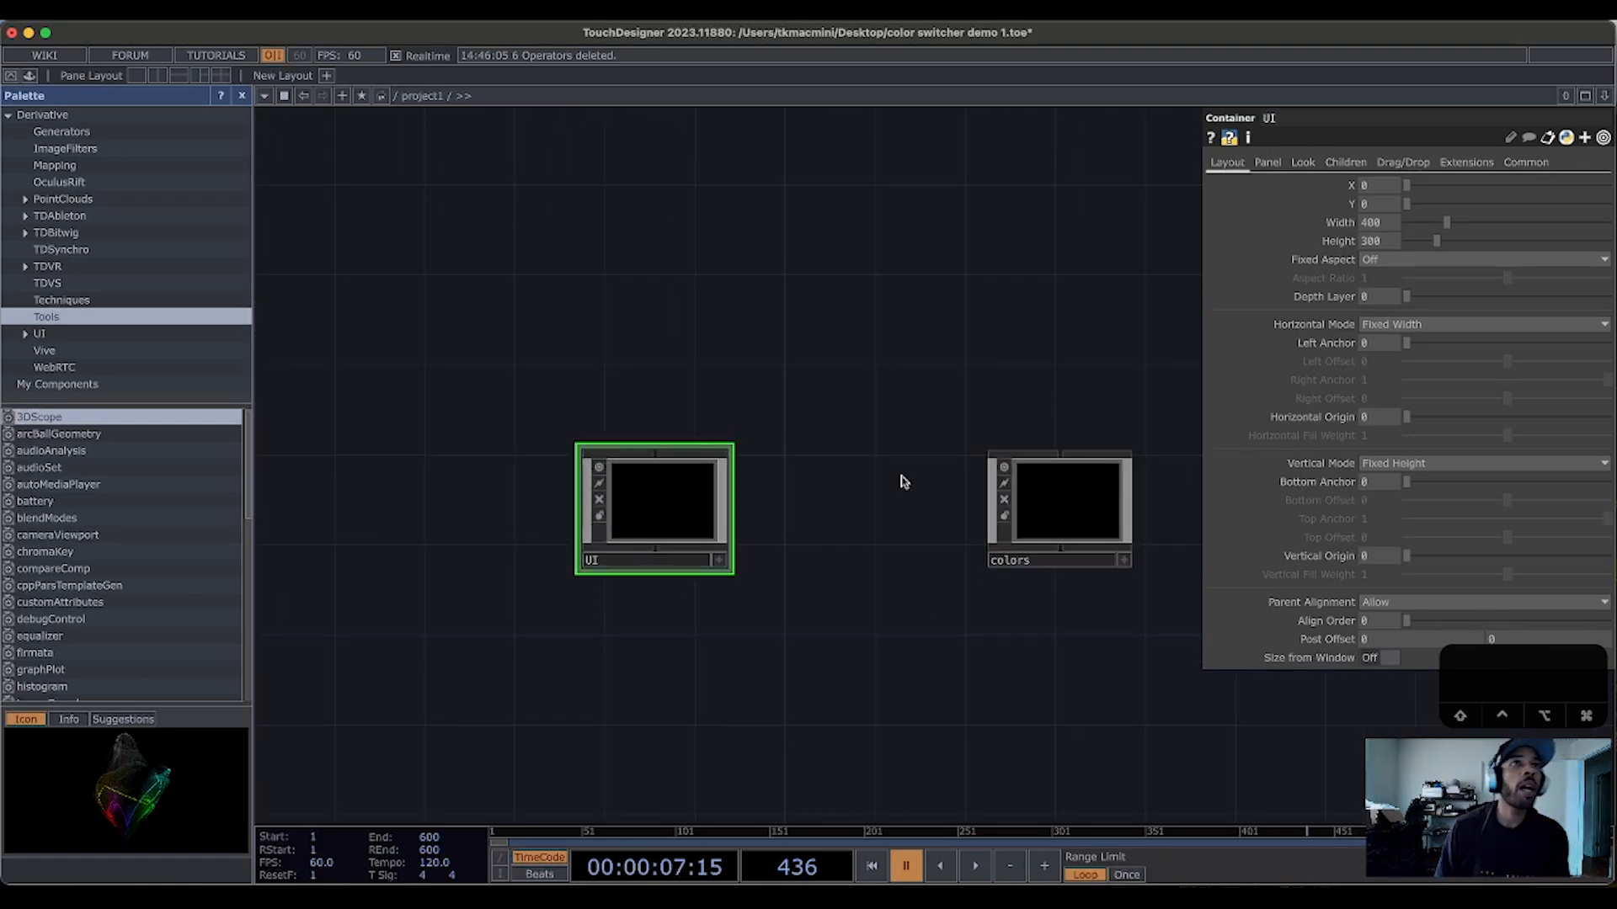
pyautogui.click(1081, 500)
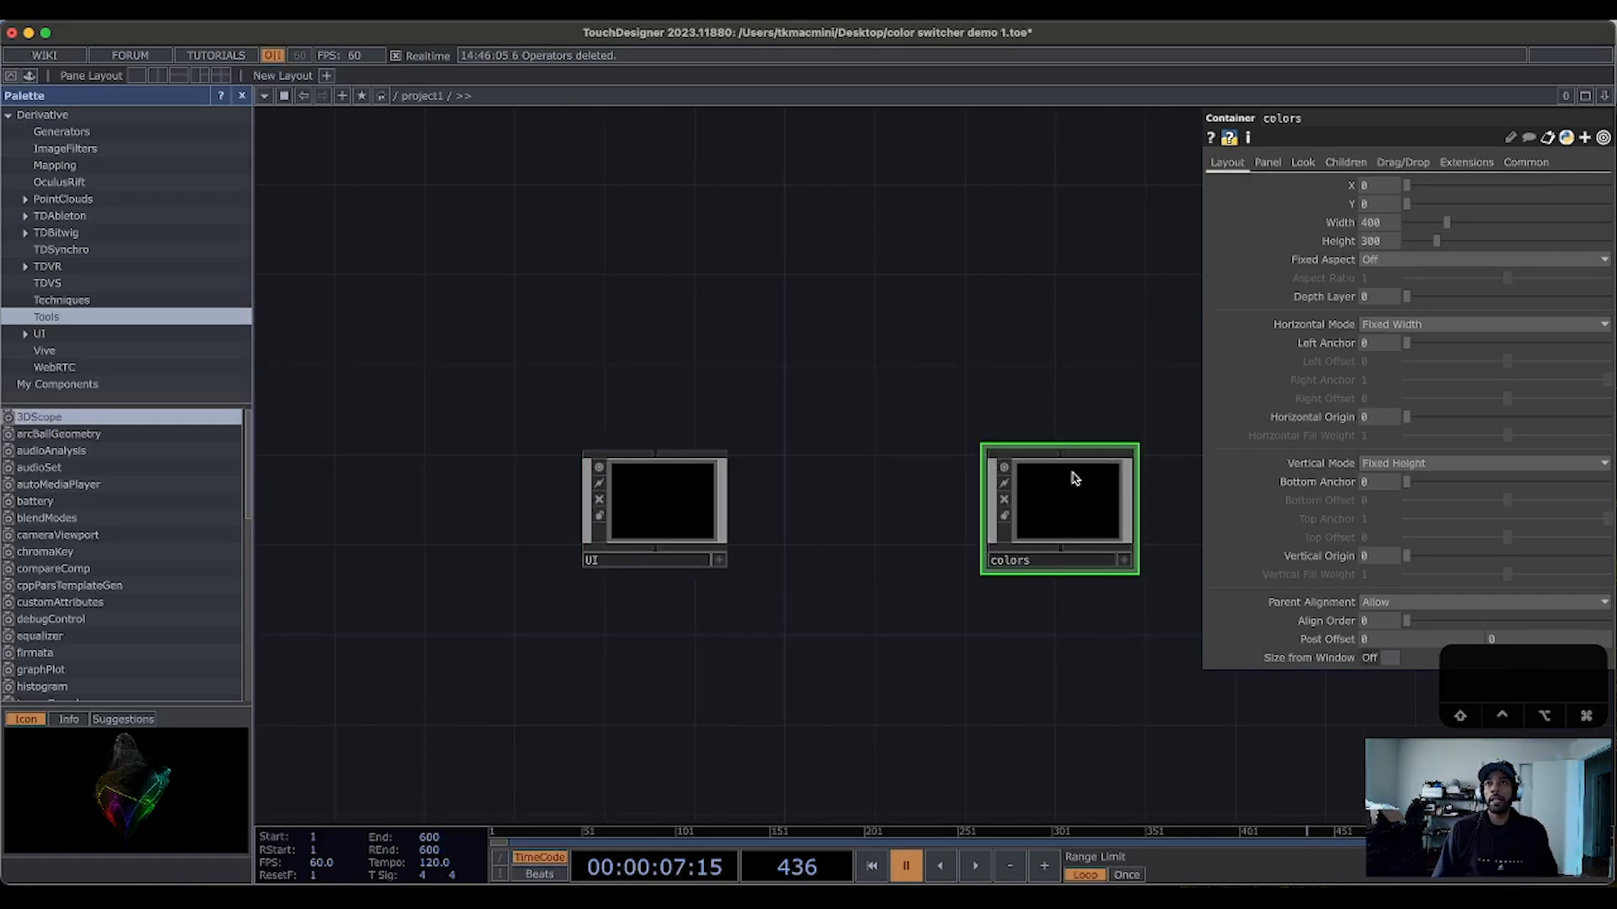
pyautogui.moveTo(776, 644); pyautogui.dragTo(891, 650)
pyautogui.click(750, 519)
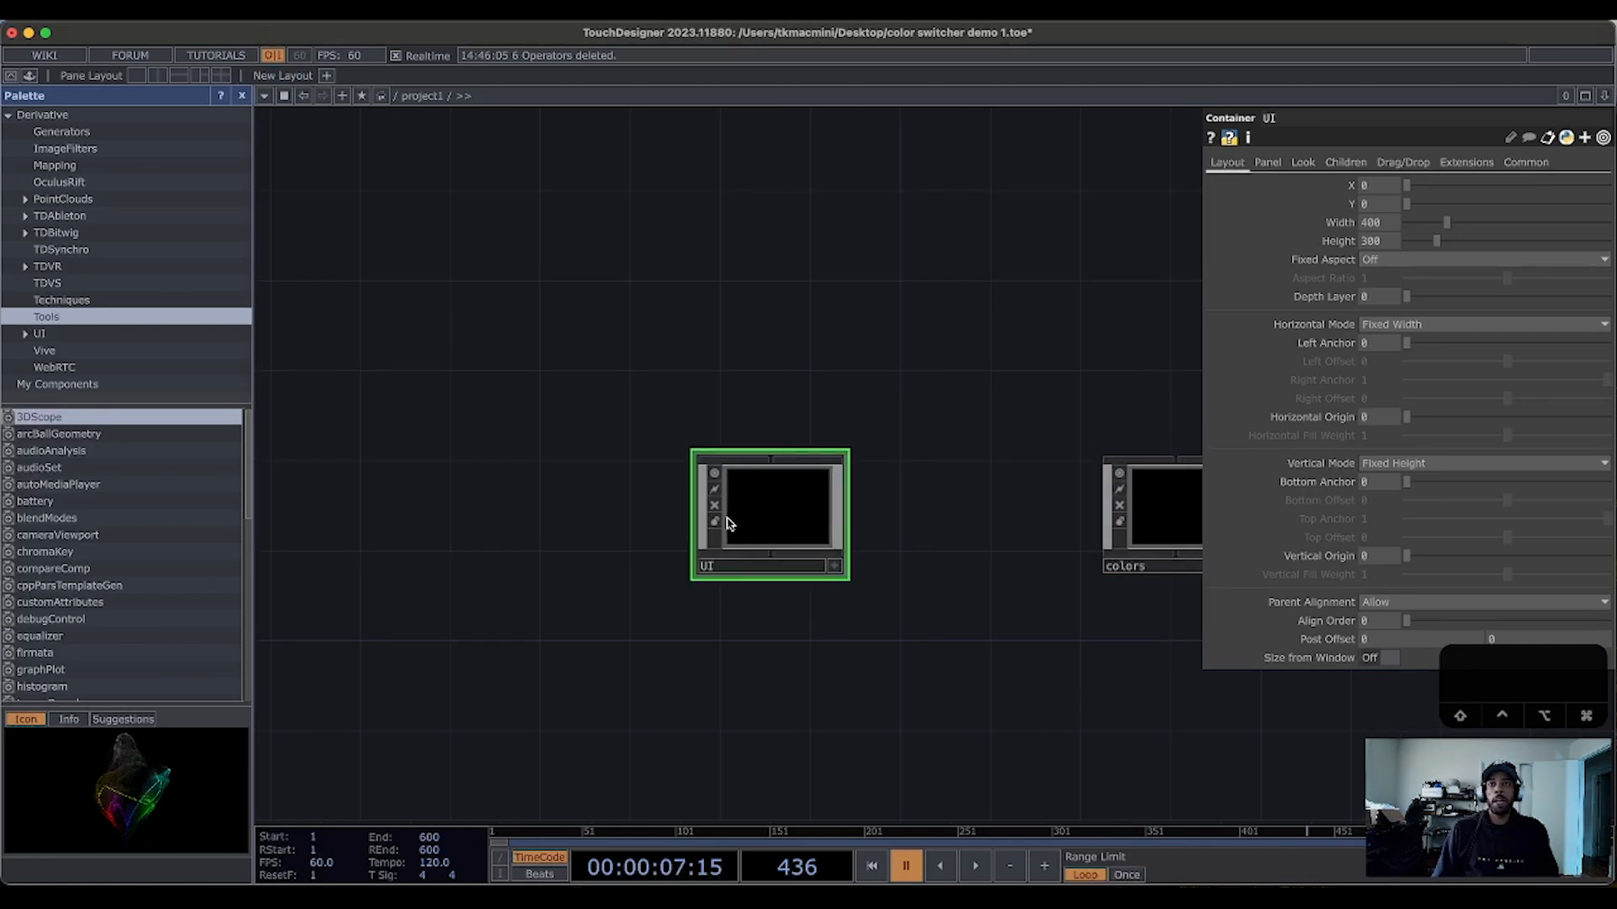
pyautogui.press('i')
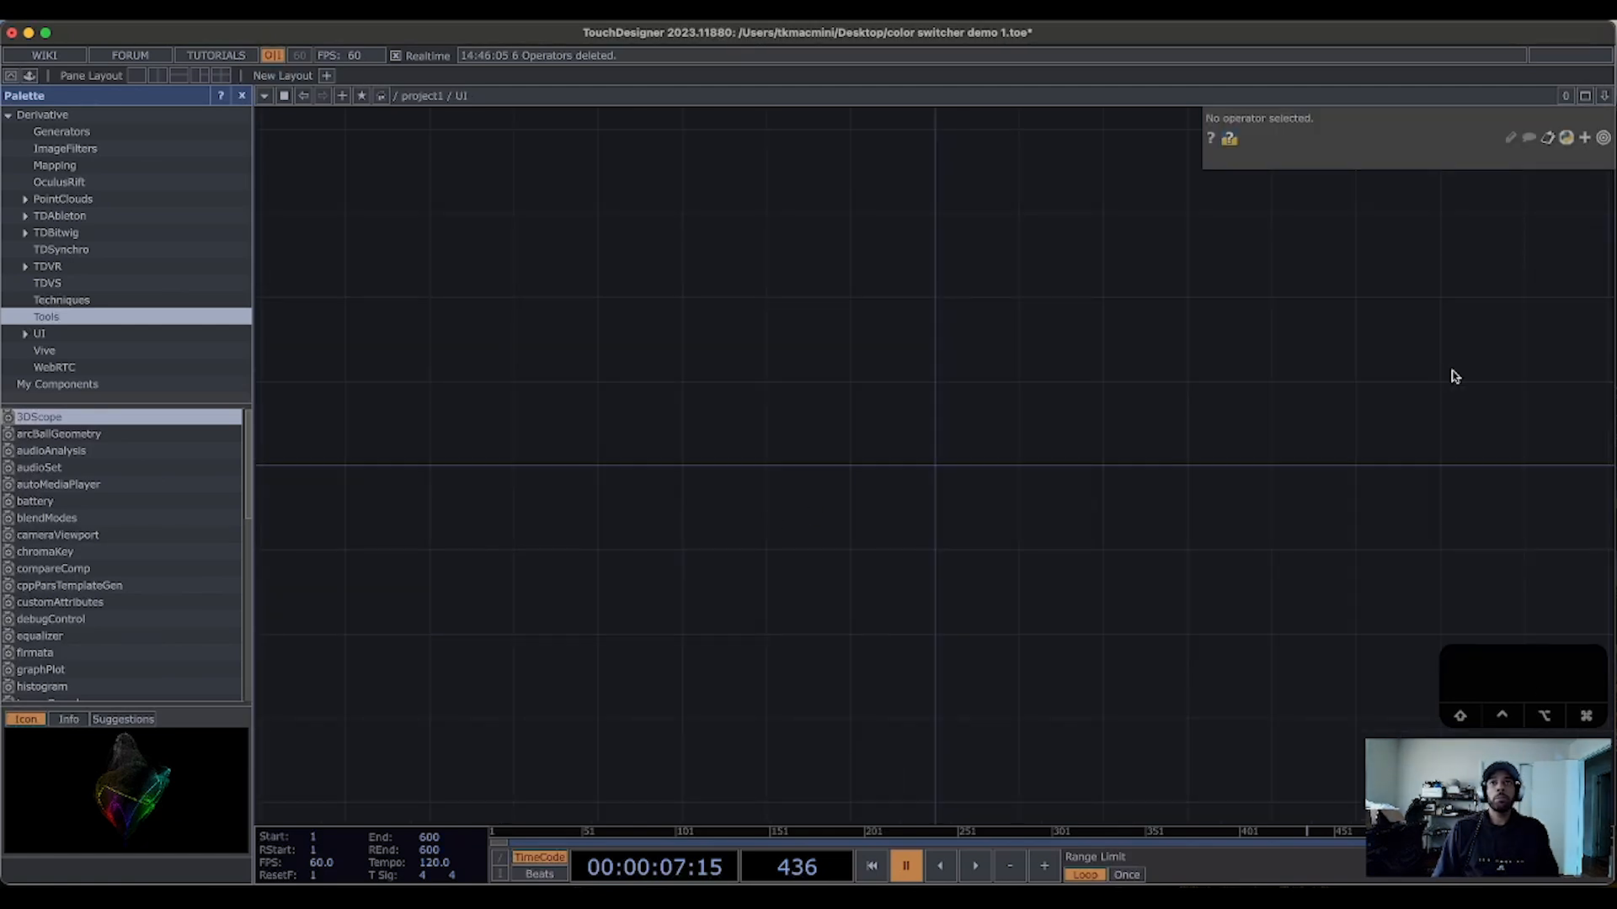
pyautogui.moveTo(1238, 462); pyautogui.dragTo(1200, 480)
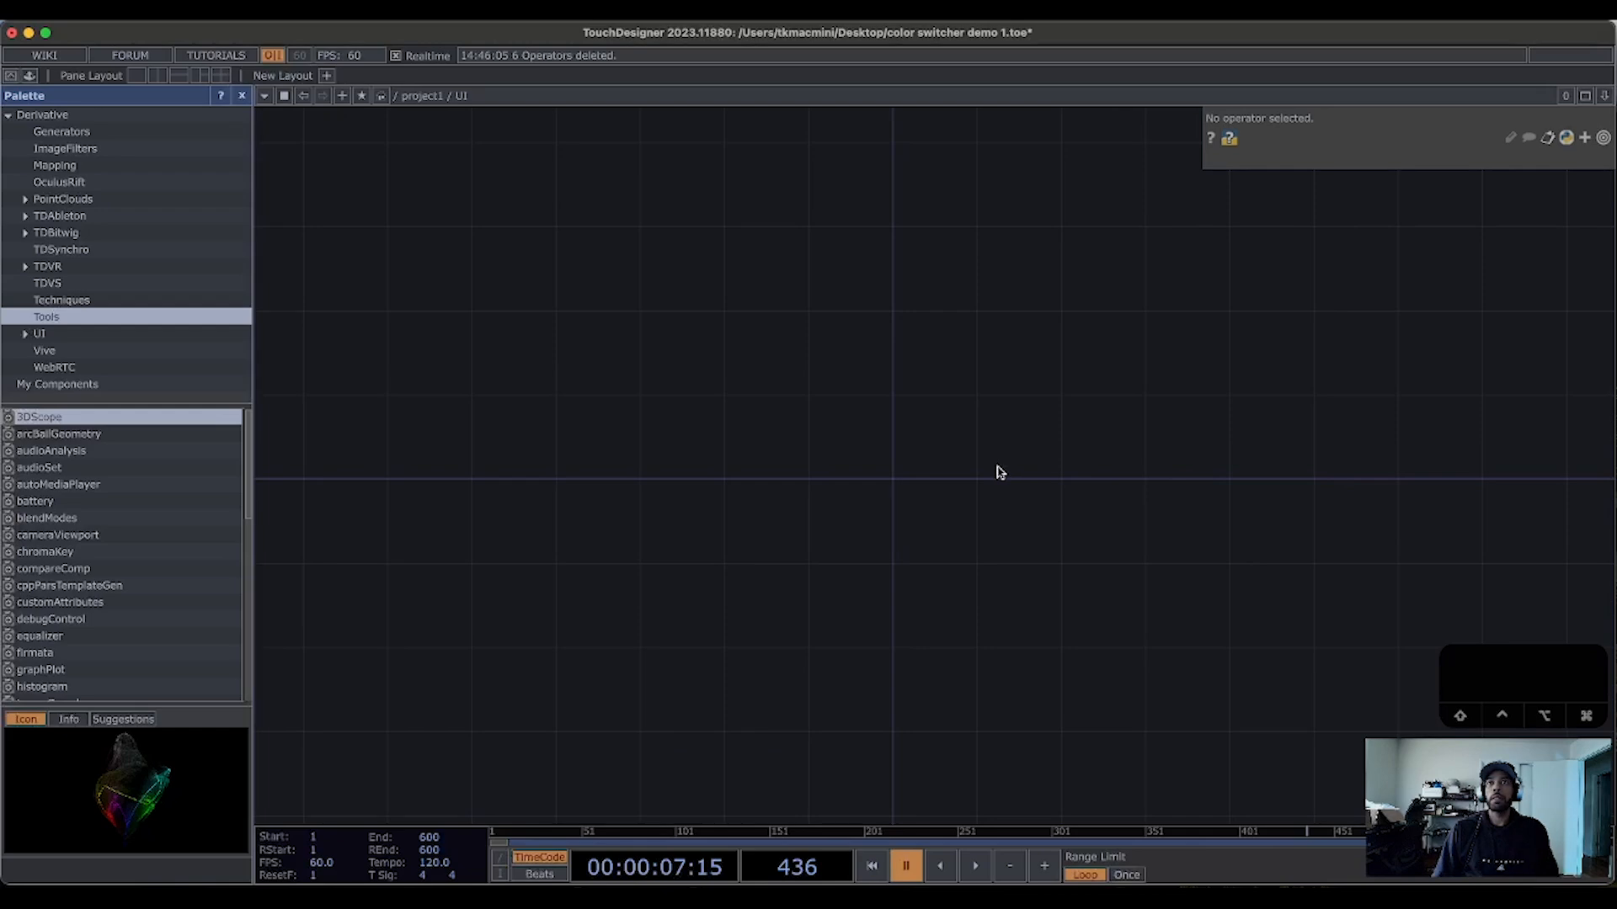
pyautogui.scroll(-3, 957, 465)
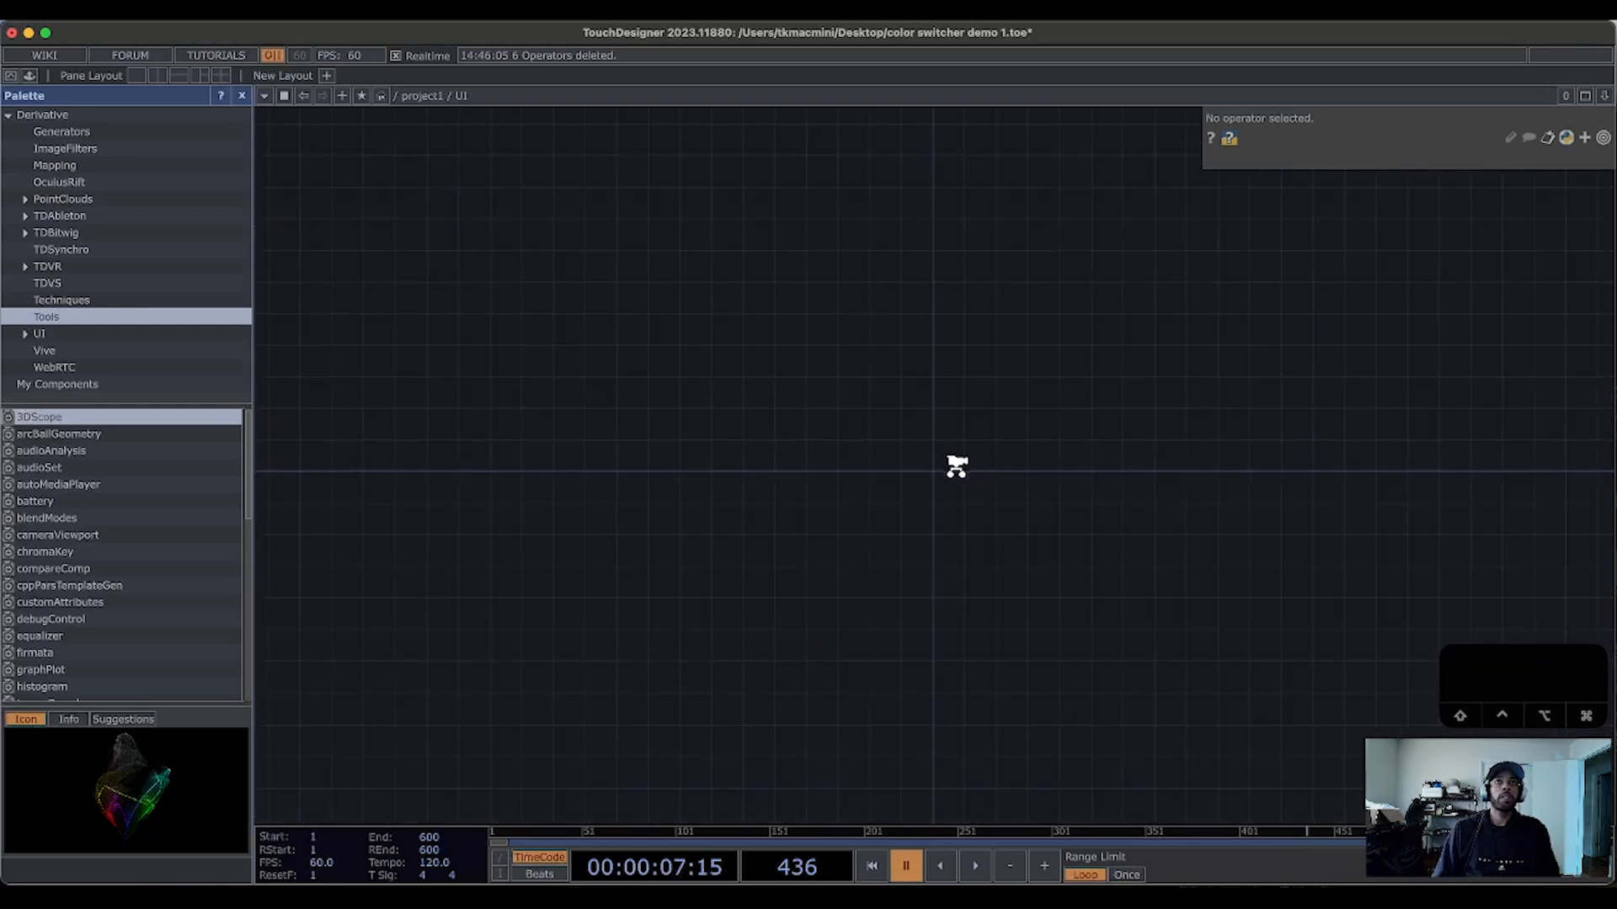
pyautogui.scroll(-5, 956, 466)
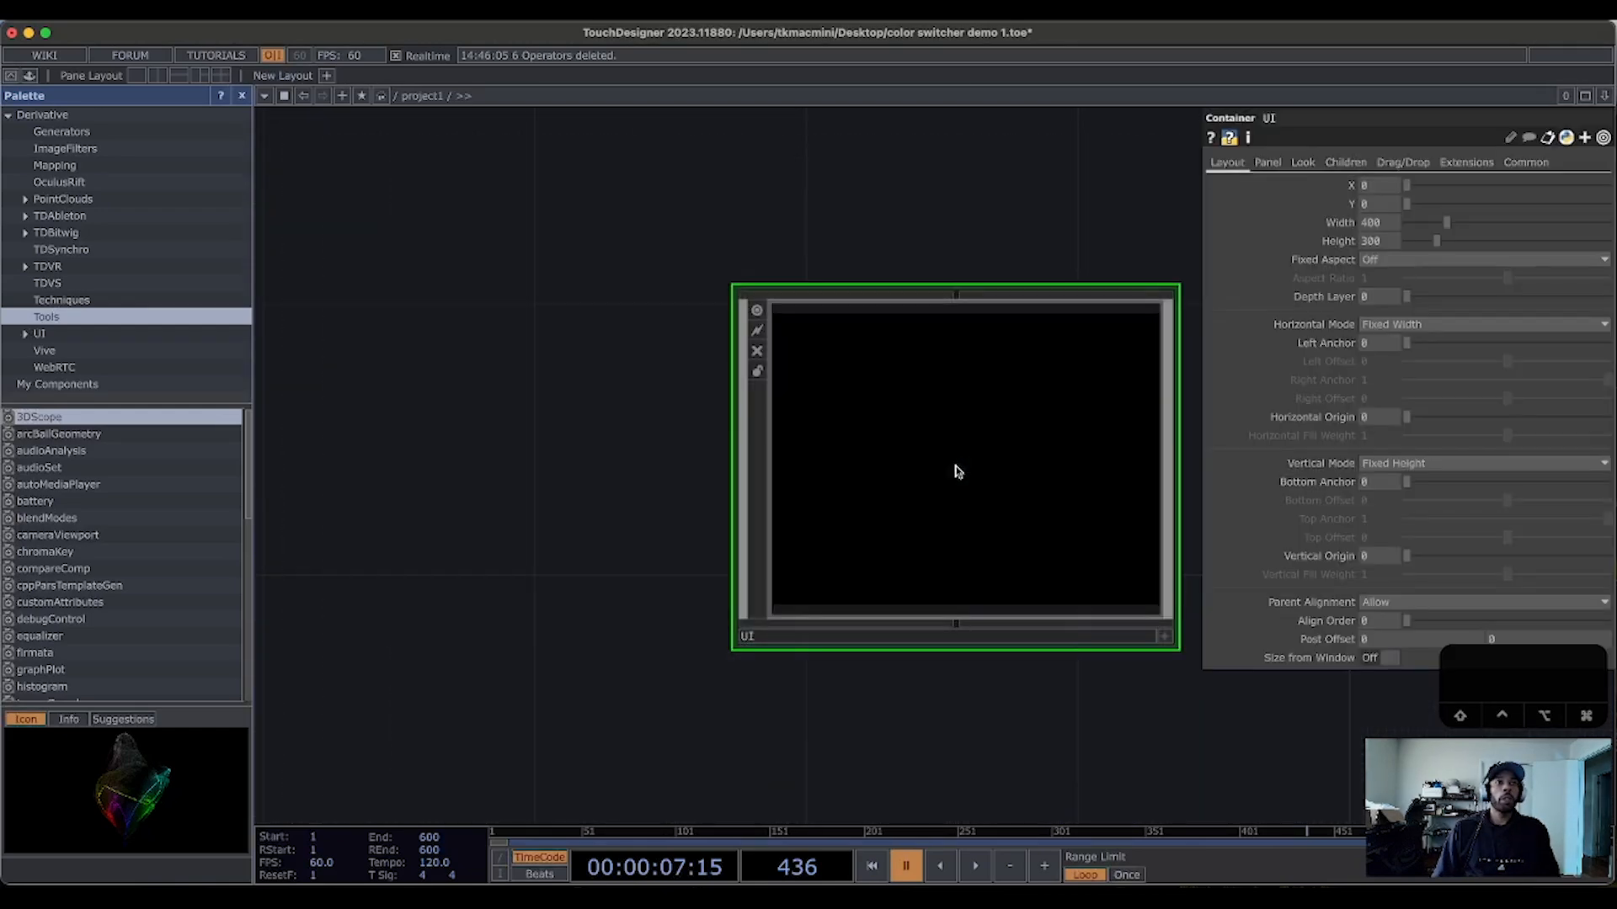
# Step: Set the UI container's width to 640 and its height to 1080
pyautogui.moveTo(1132, 721); pyautogui.dragTo(979, 676)
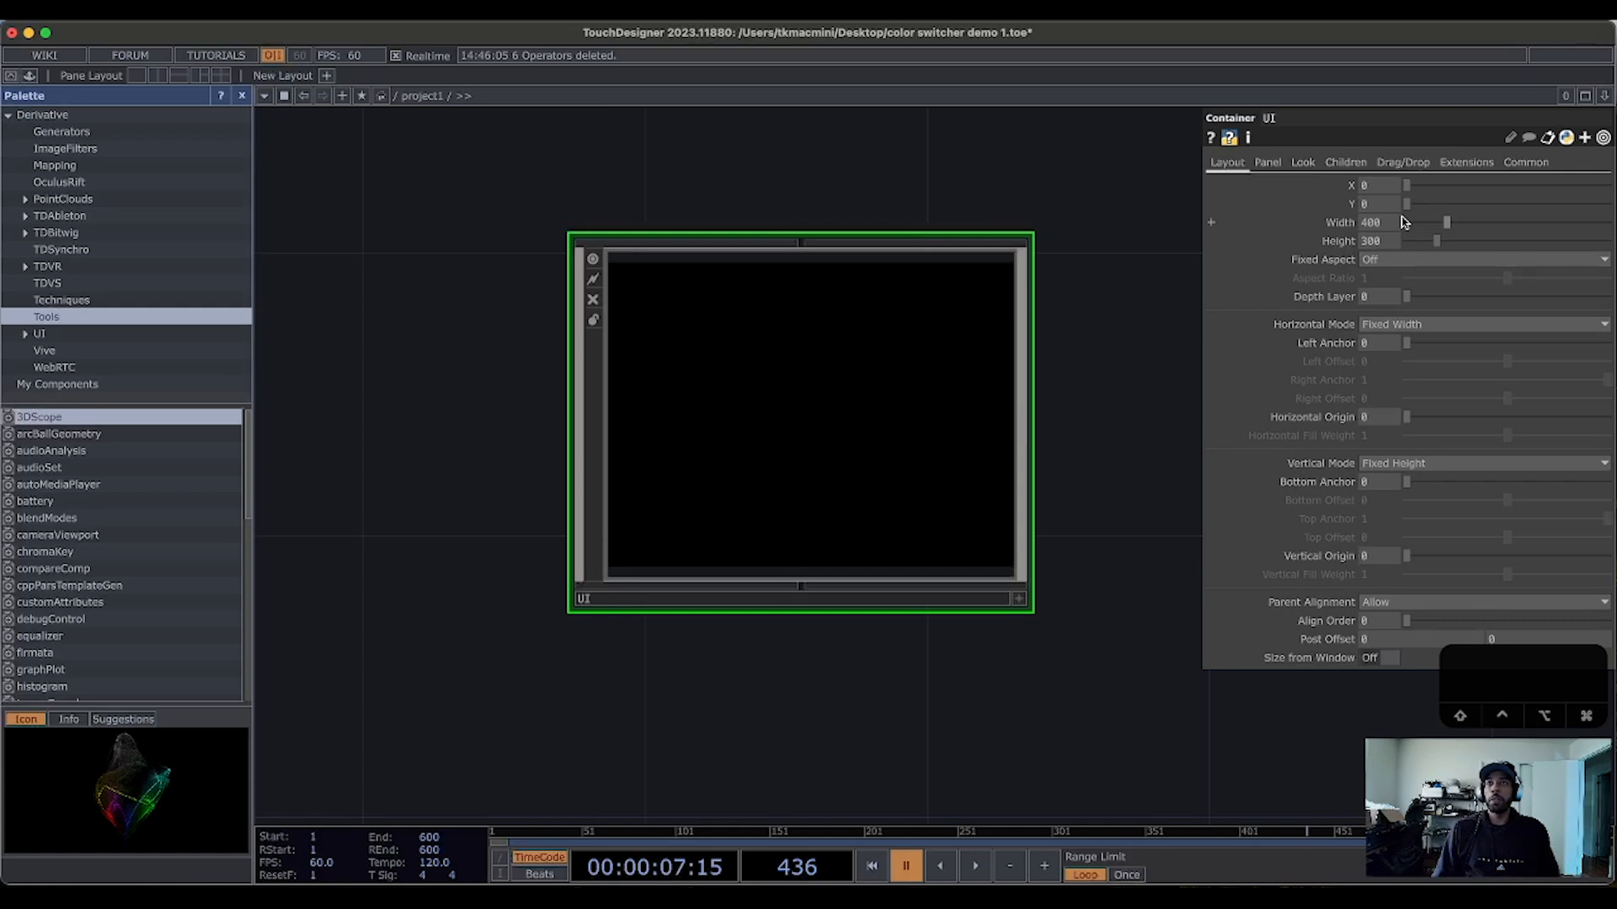
pyautogui.click(1309, 226)
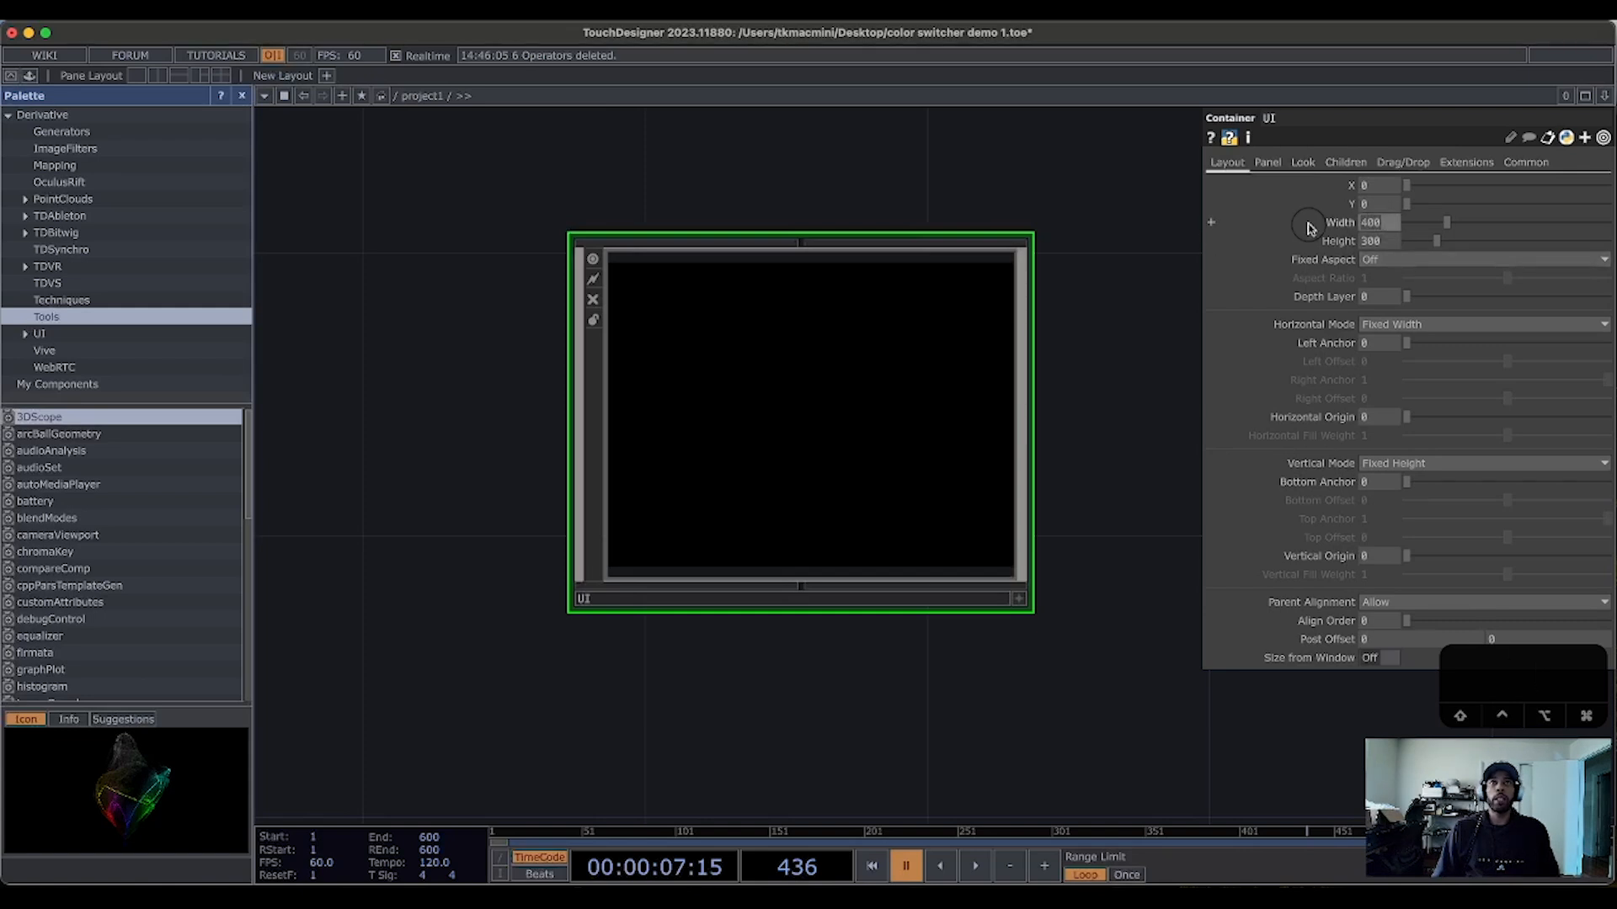
pyautogui.write('640')
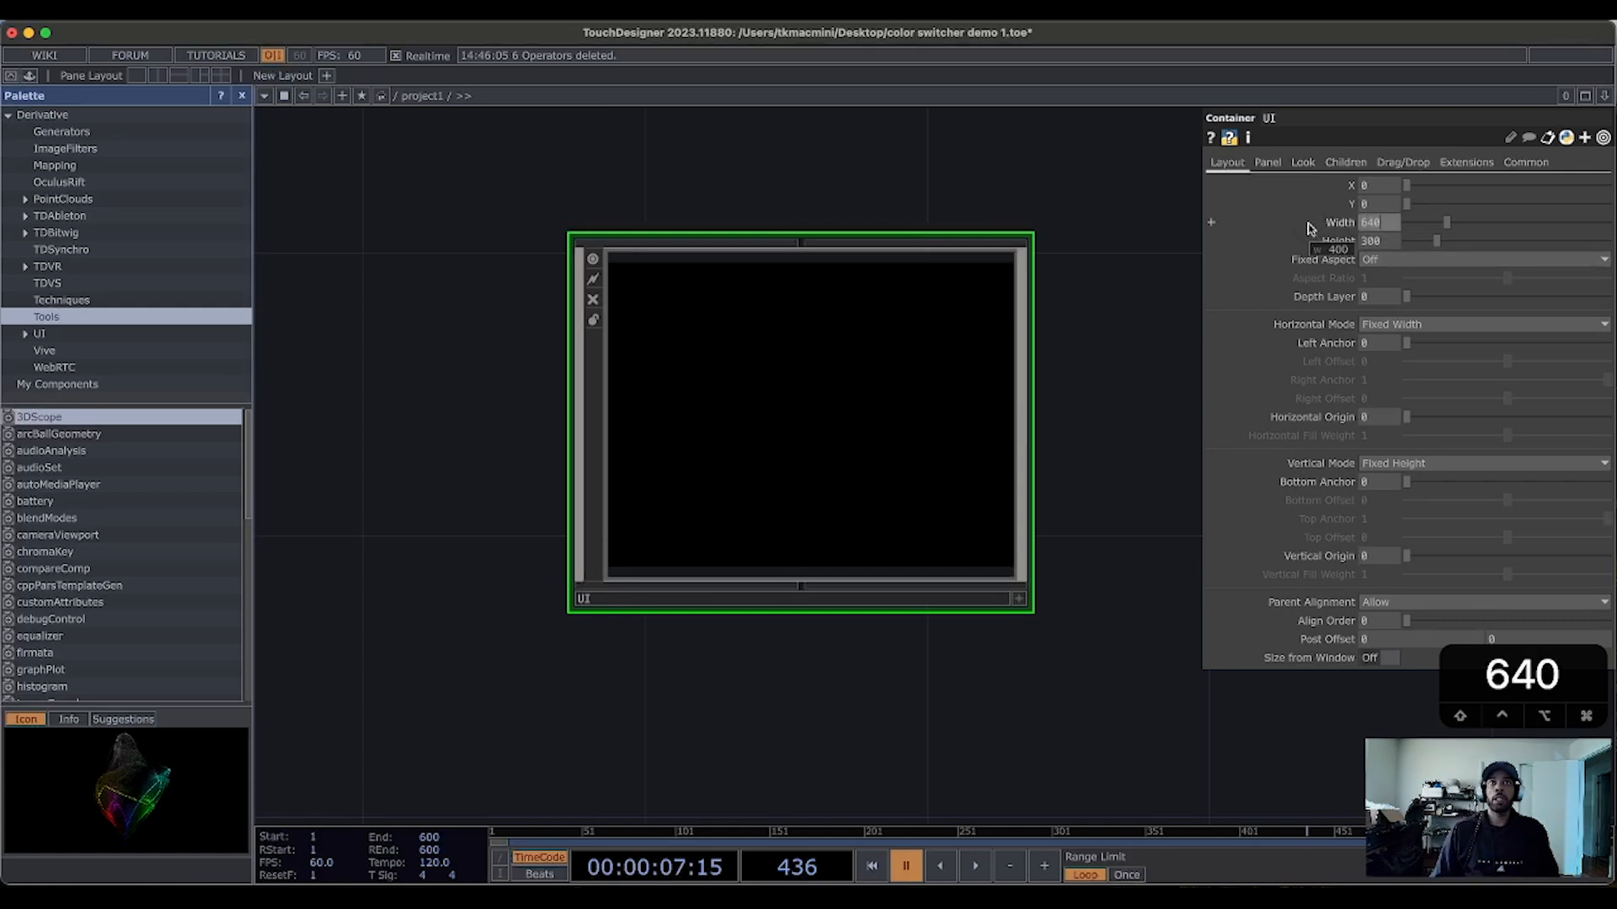
pyautogui.press('Return')
pyautogui.click(1394, 244)
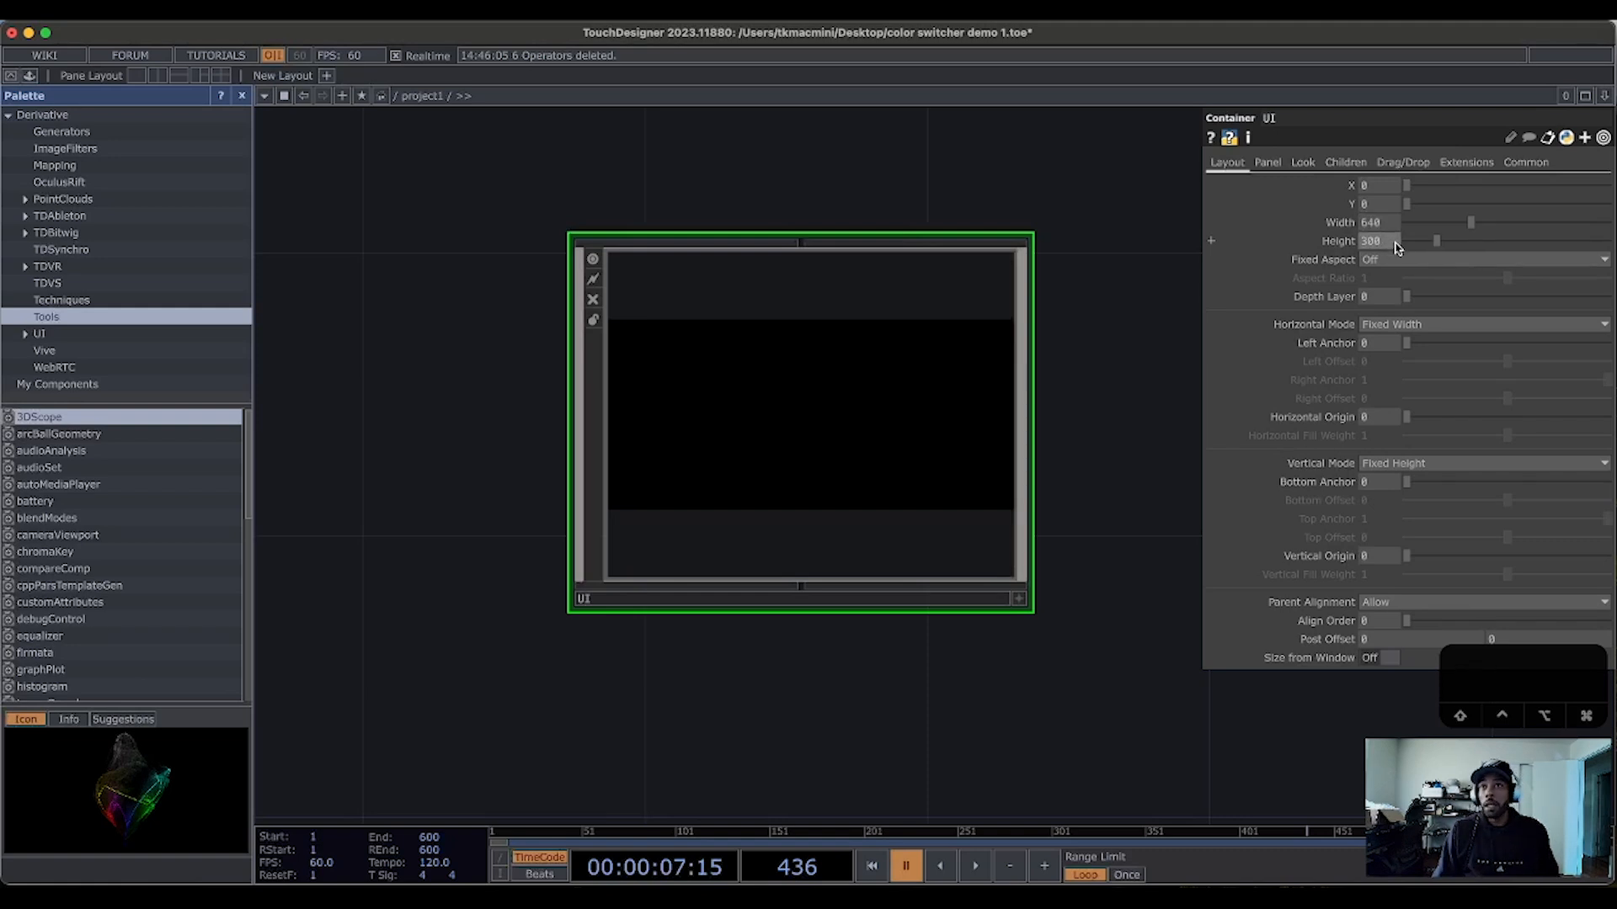
pyautogui.moveTo(1393, 244); pyautogui.dragTo(1354, 243)
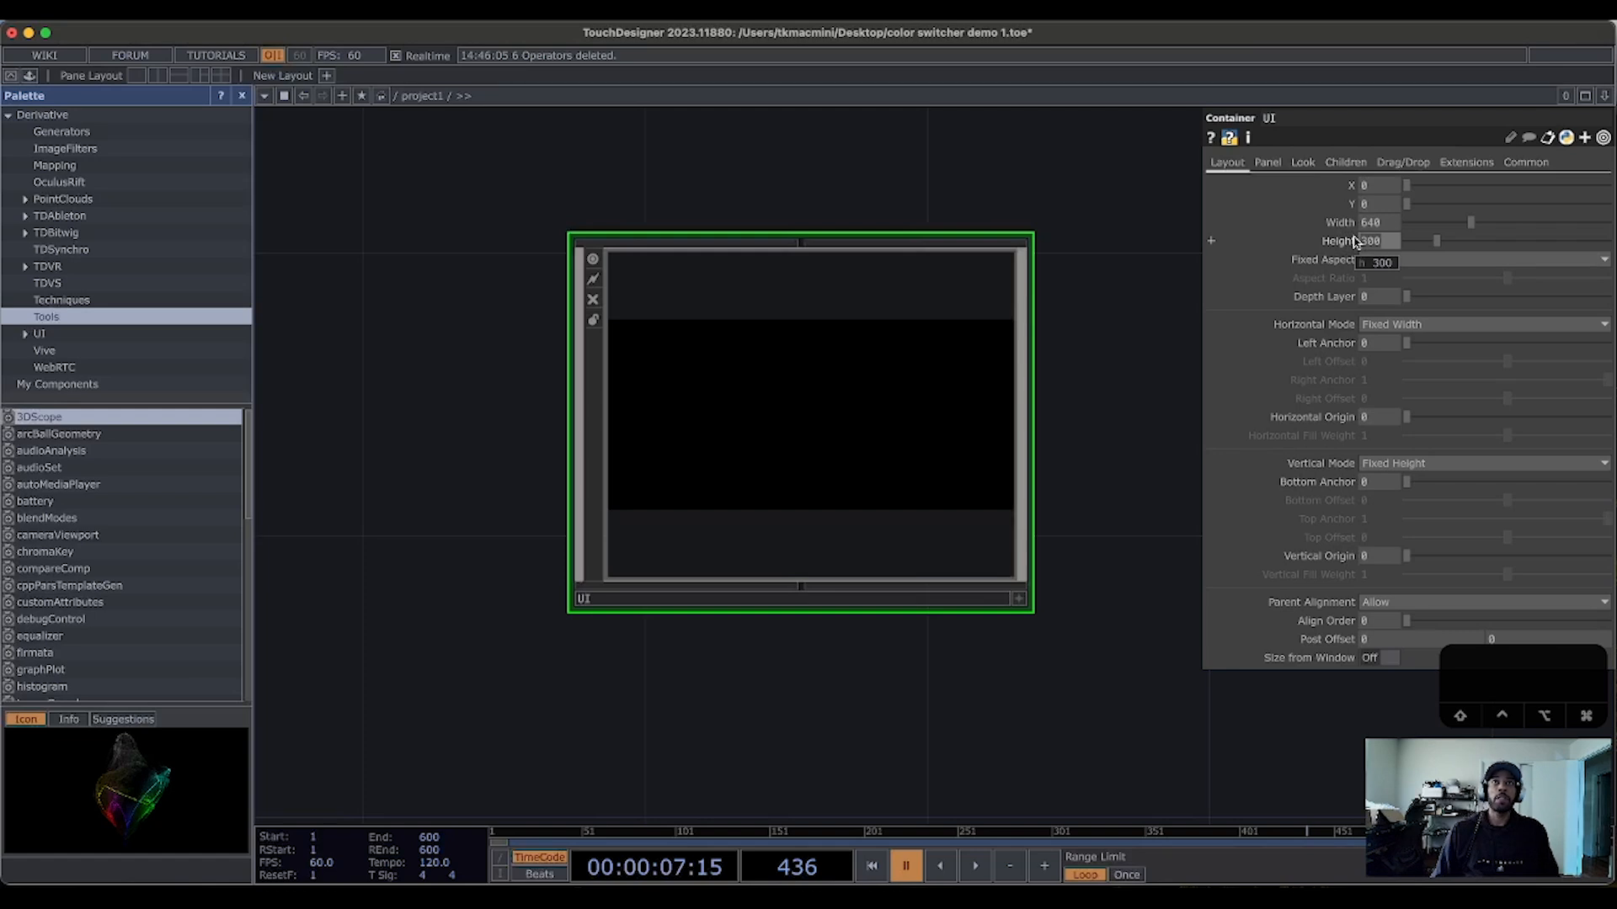
pyautogui.write('1080')
pyautogui.press('Return')
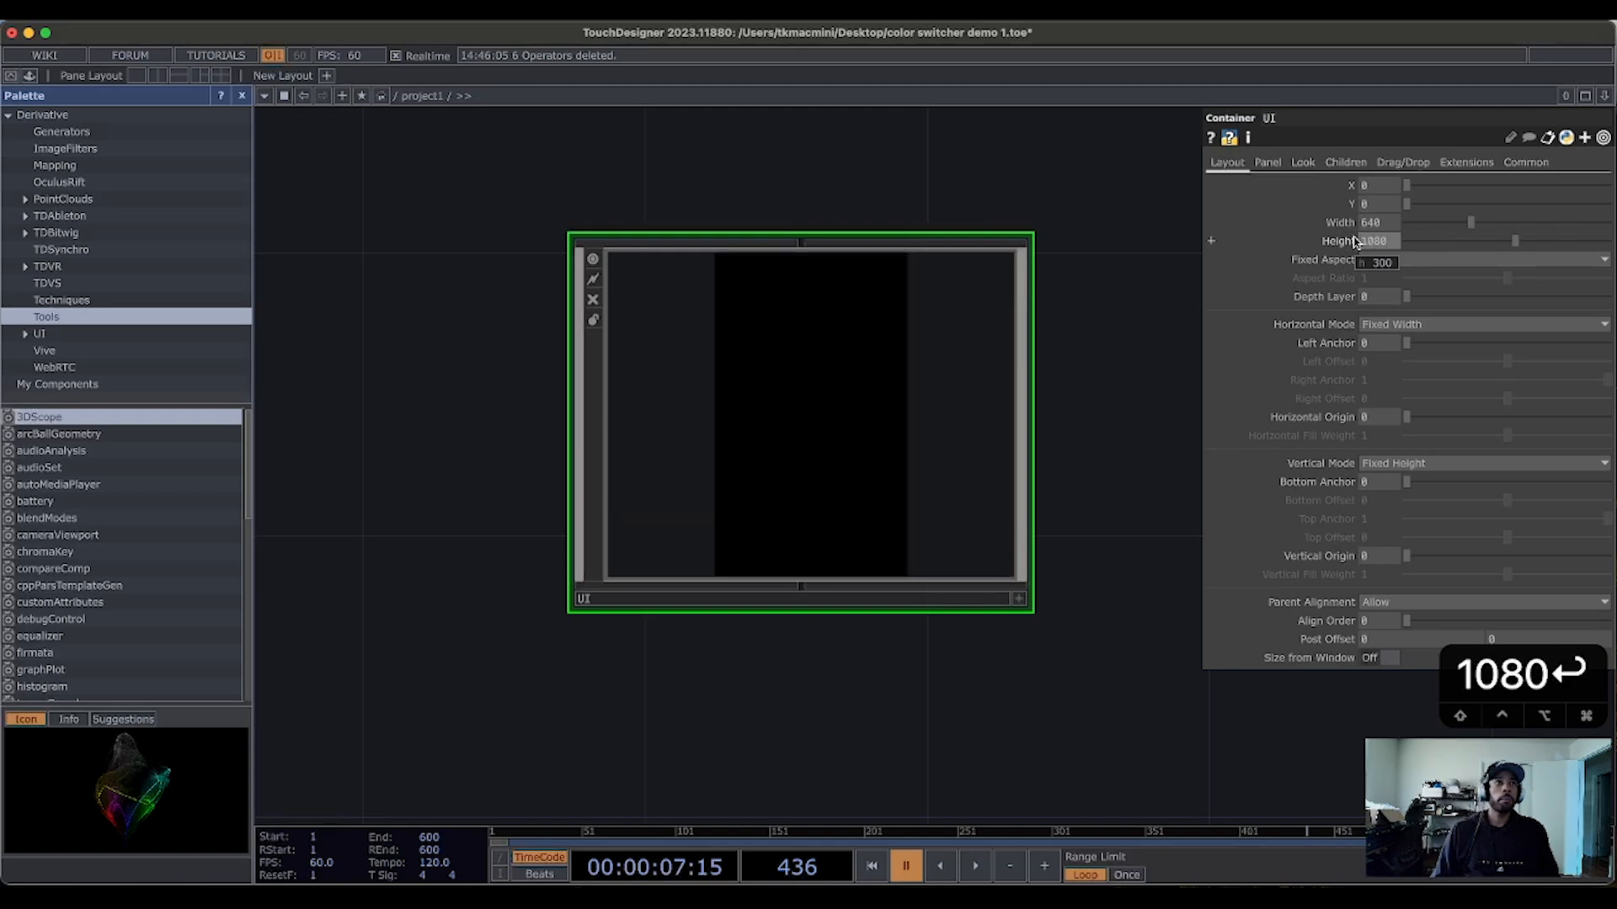
# Step: Expand the UI container's Height parameter to reveal its expression field
pyautogui.click(1212, 243)
pyautogui.click(1375, 258)
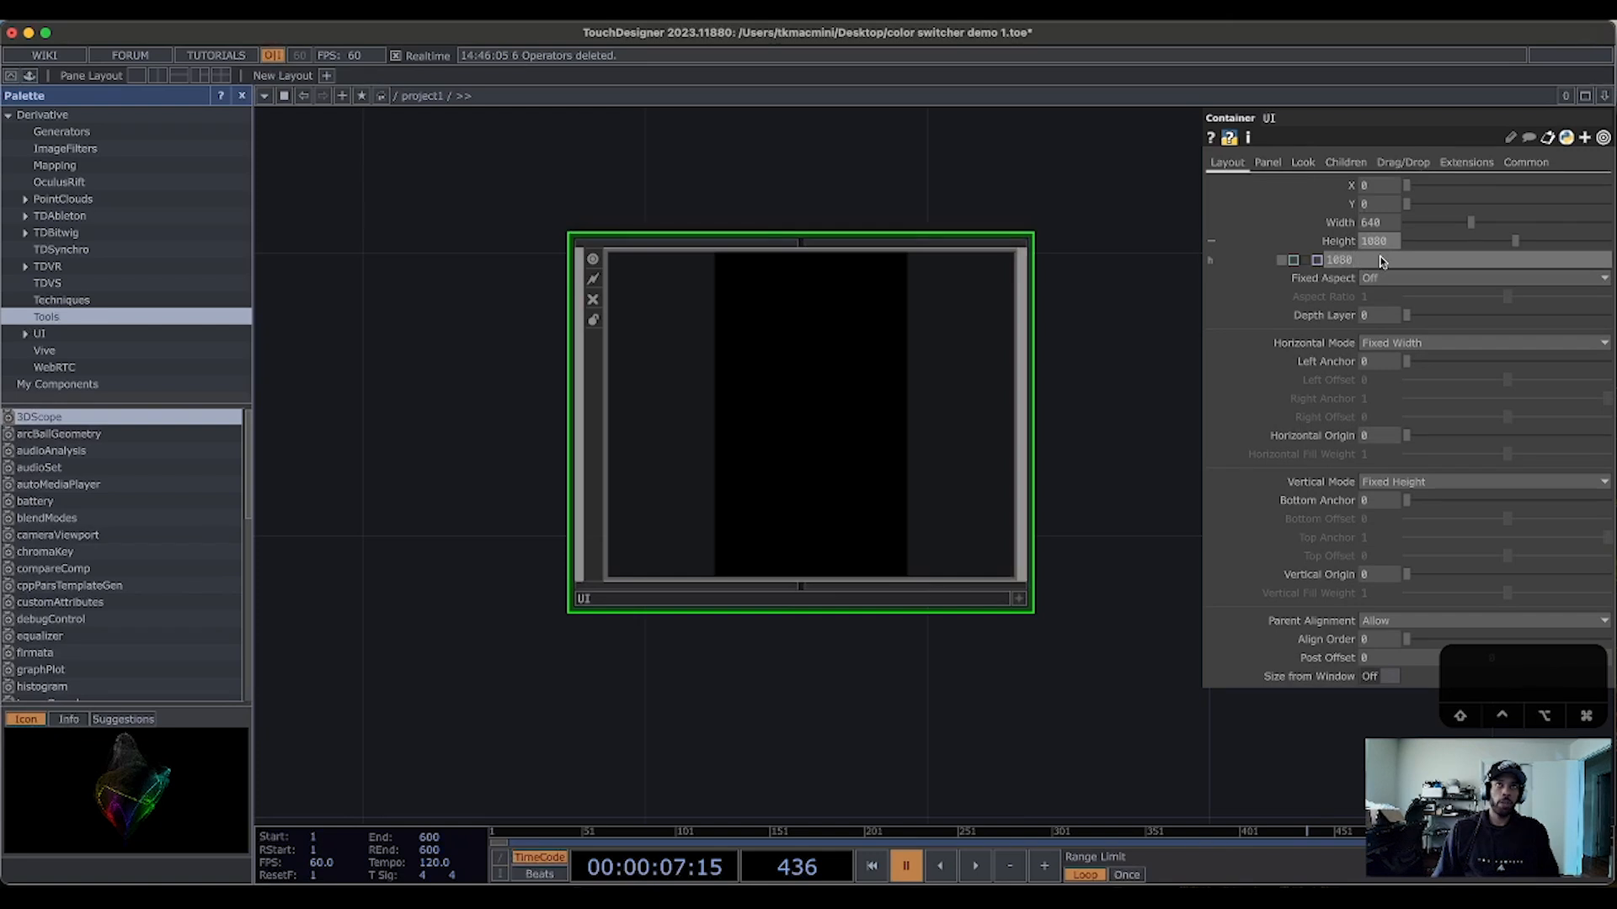
pyautogui.moveTo(1353, 261); pyautogui.dragTo(1312, 262)
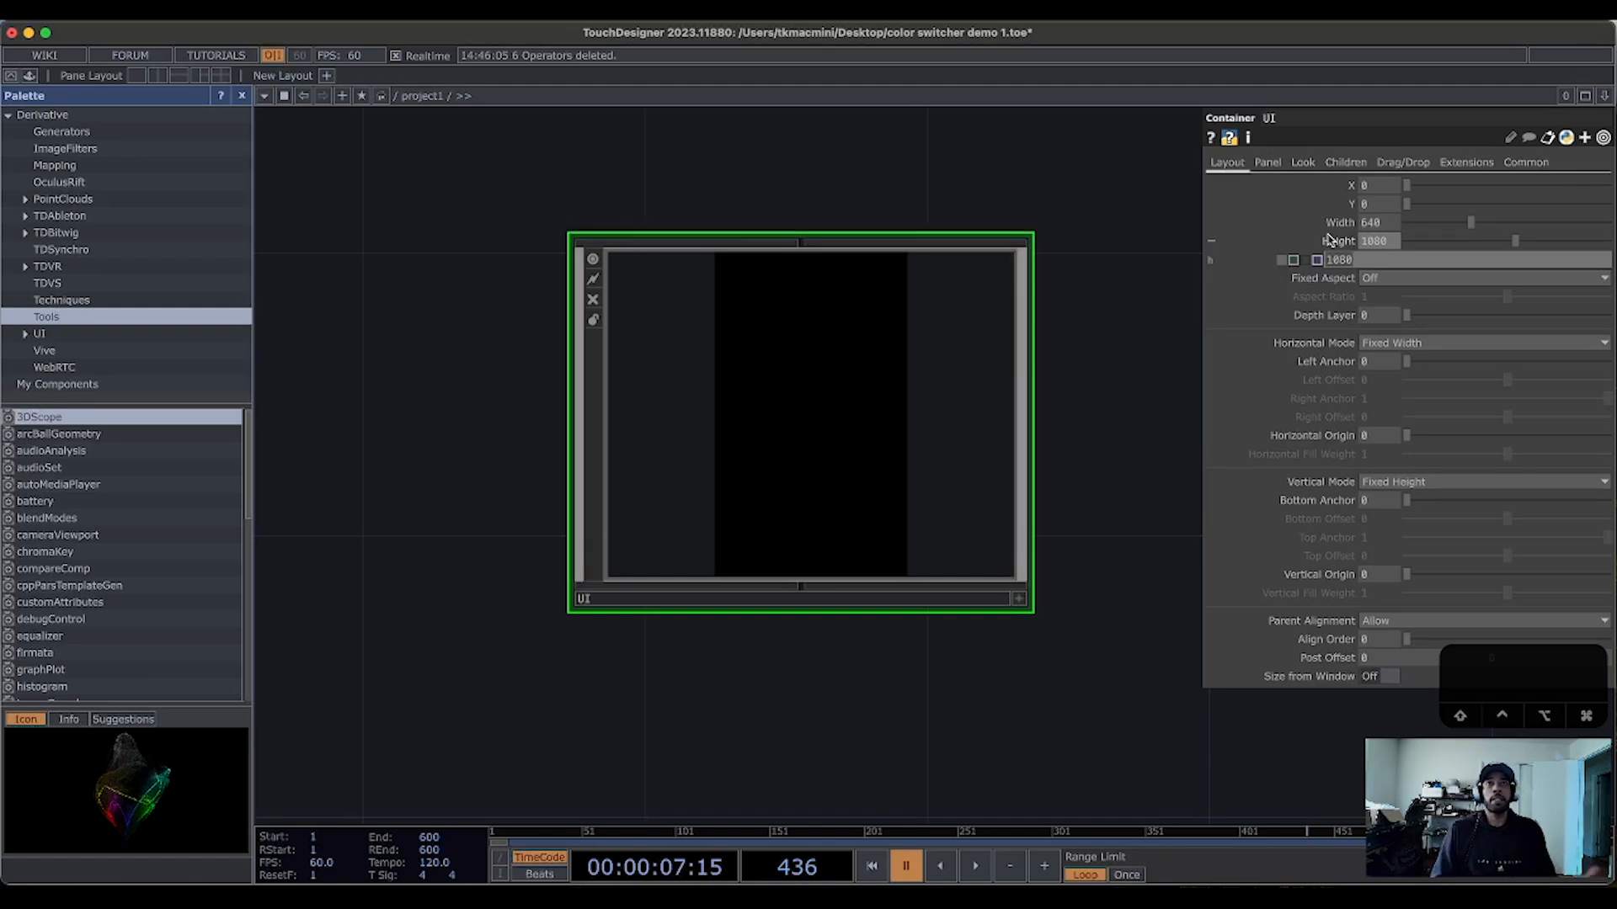
# Step: Go up to the root network to view the project1 container and return inside it
pyautogui.scroll(-15, 1086, 397)
pyautogui.press('p')
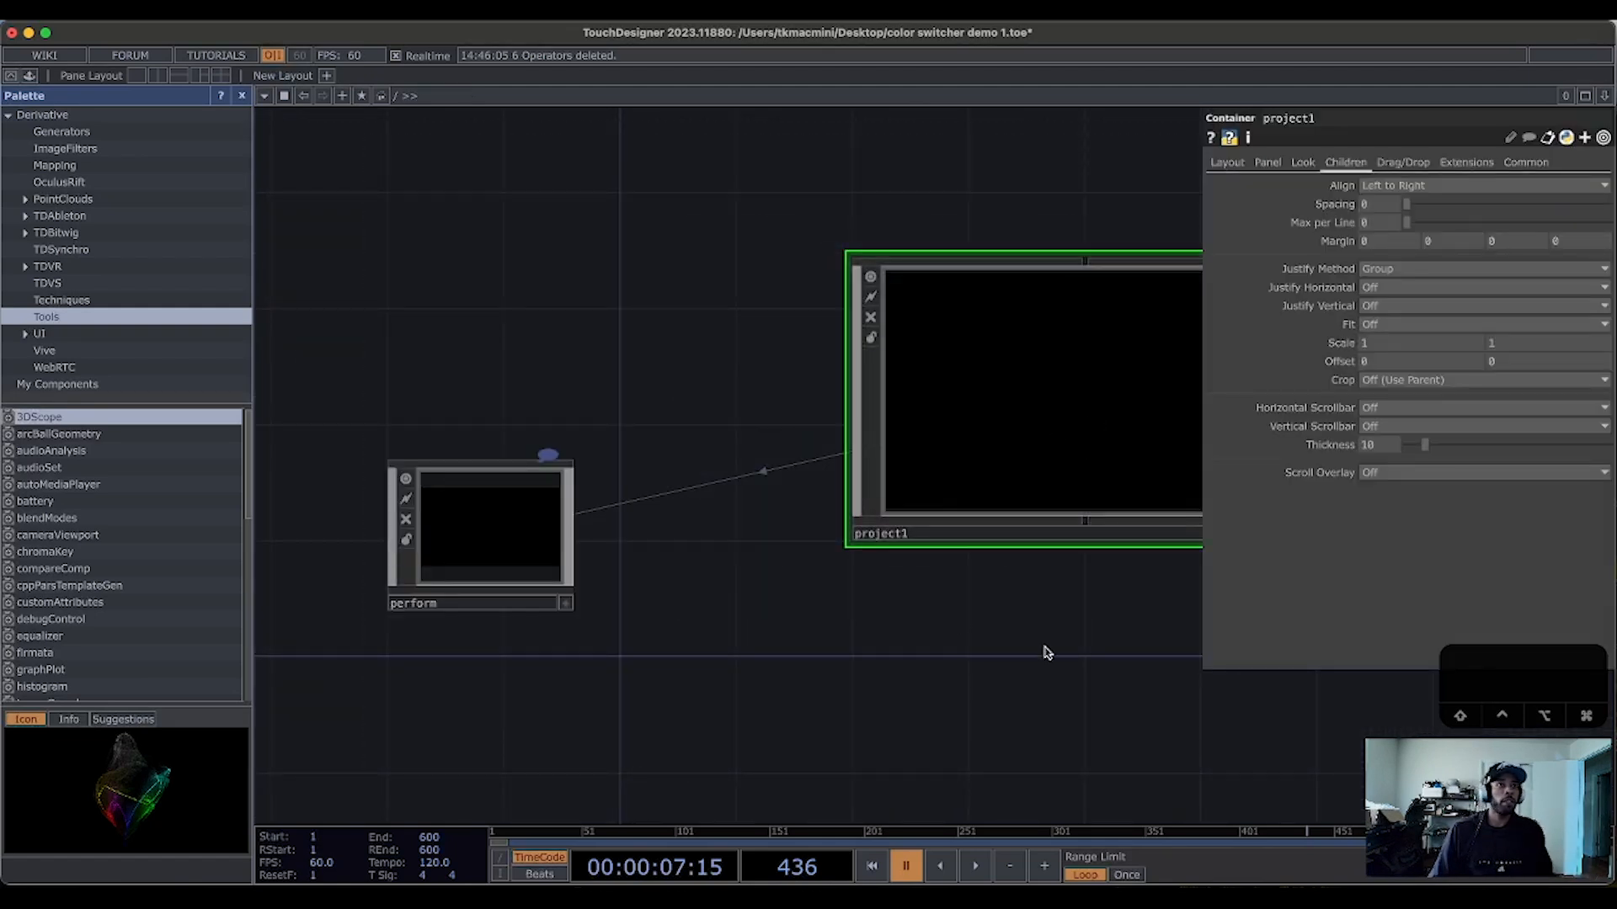
pyautogui.moveTo(1048, 650); pyautogui.dragTo(783, 663)
pyautogui.moveTo(913, 635); pyautogui.dragTo(995, 665)
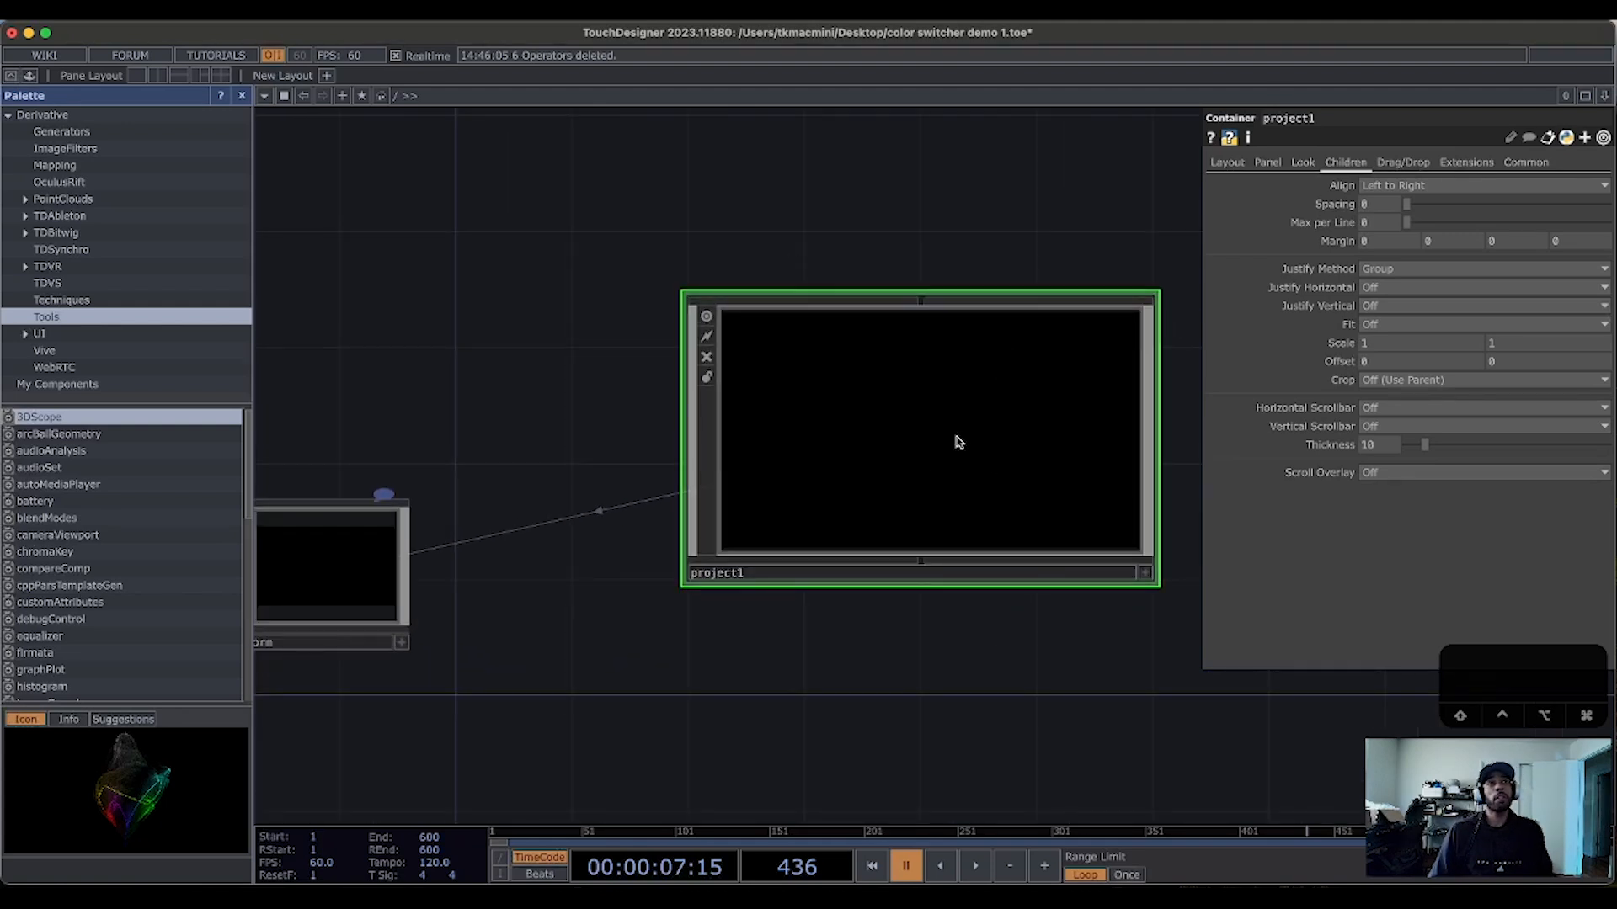
pyautogui.press('i')
pyautogui.press('p')
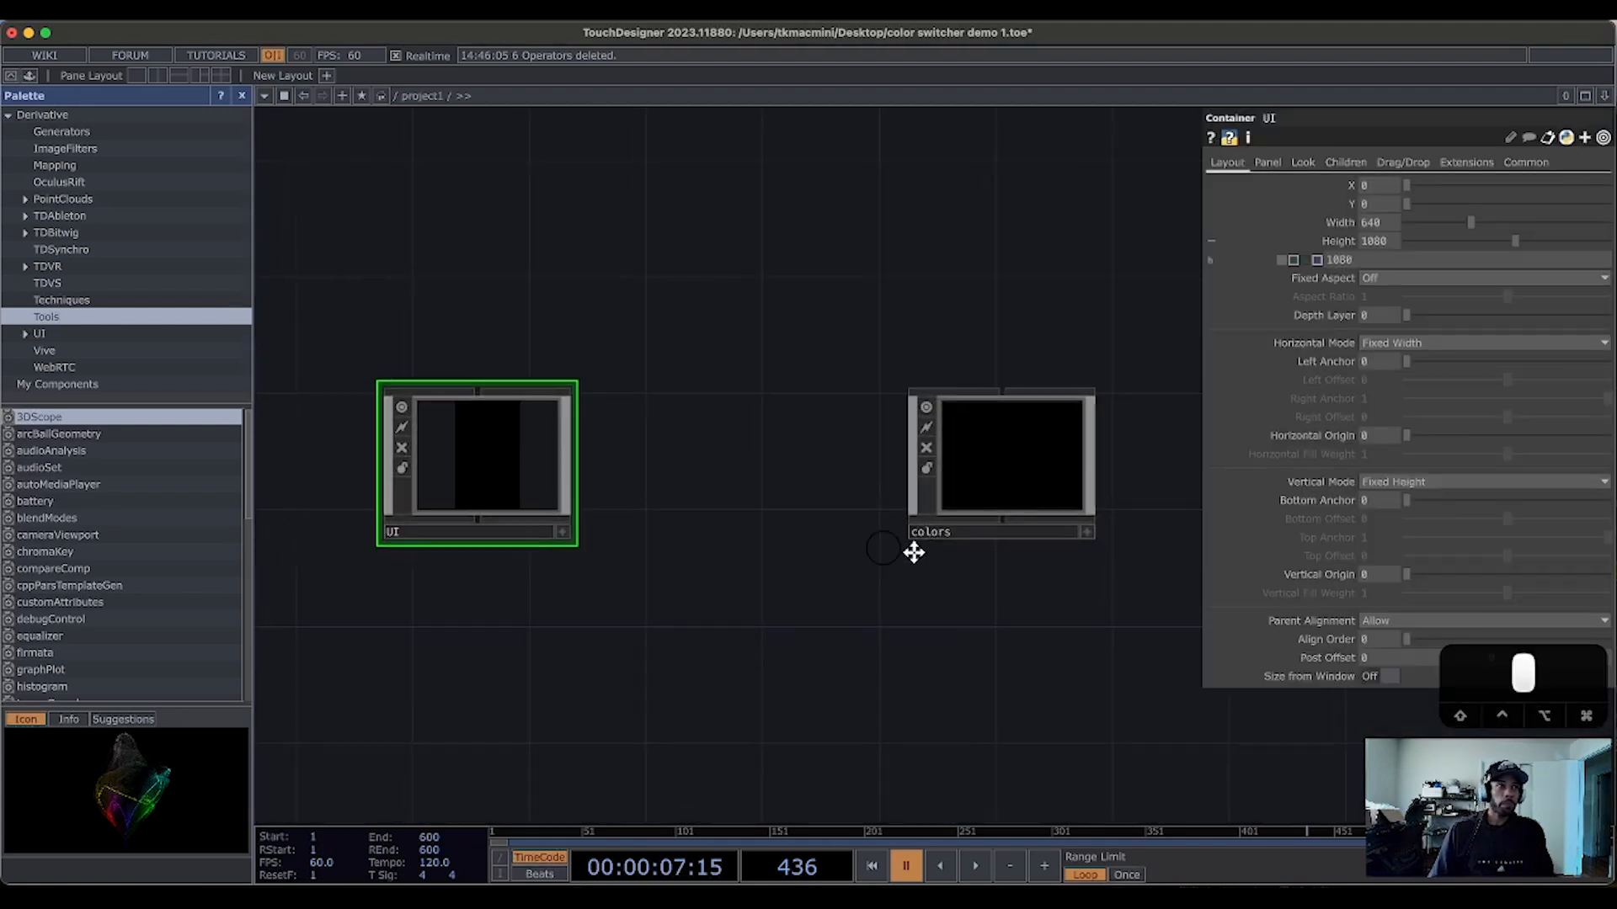
pyautogui.hscroll(-5, 842, 506)
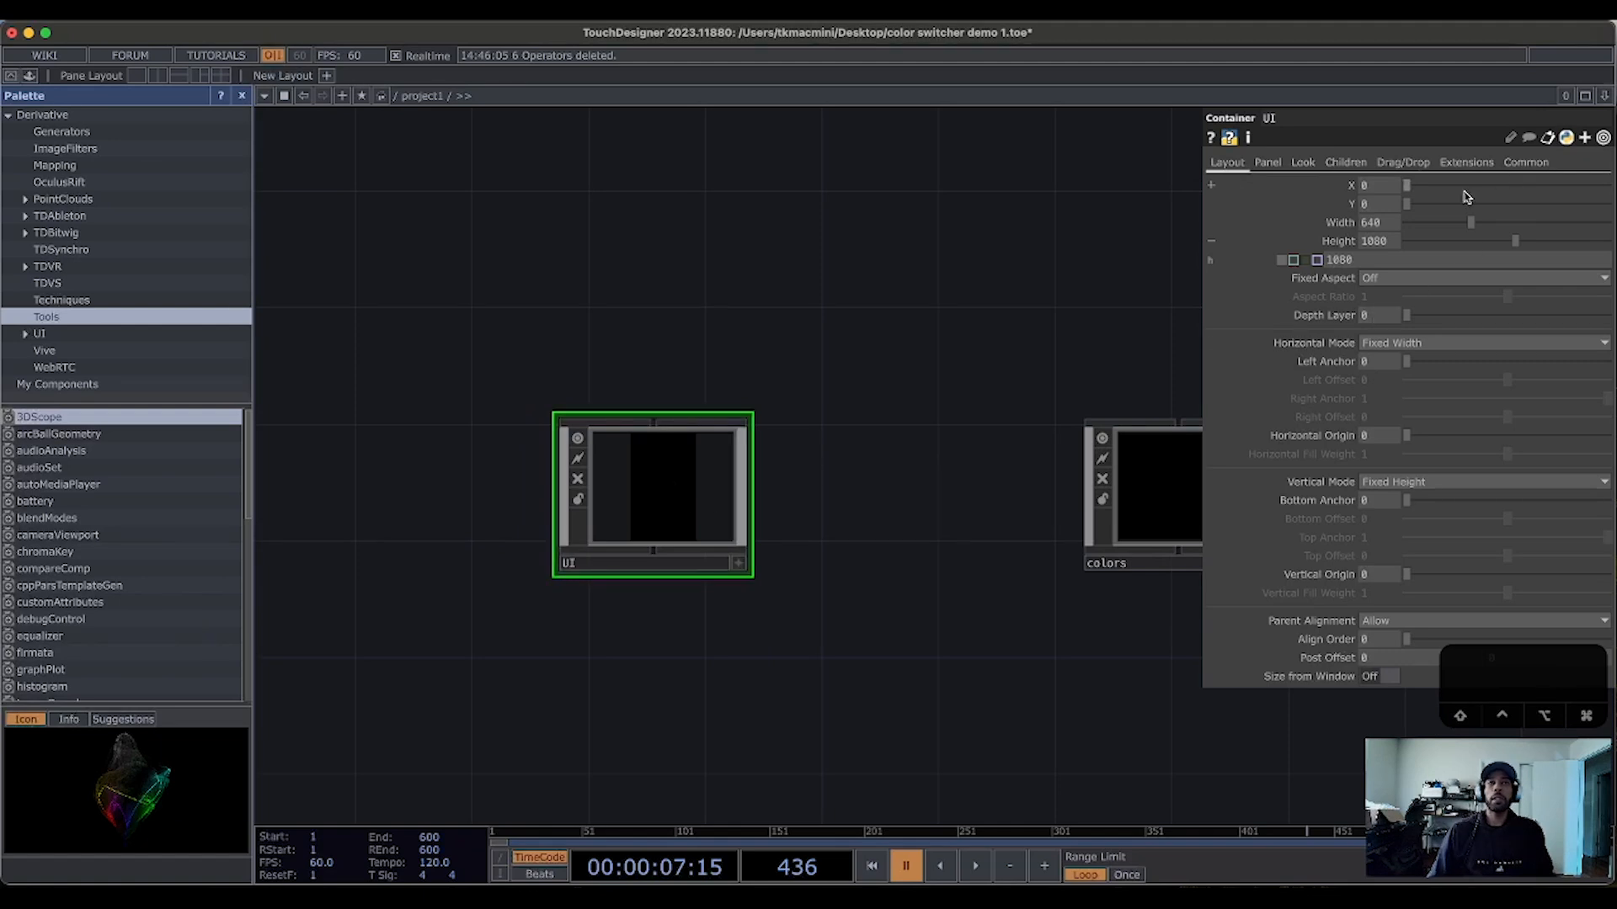
# Step: Drive the UI container's Height with the expression parent.Project.par.h
pyautogui.click(1365, 260)
pyautogui.moveTo(1363, 260); pyautogui.dragTo(1288, 261)
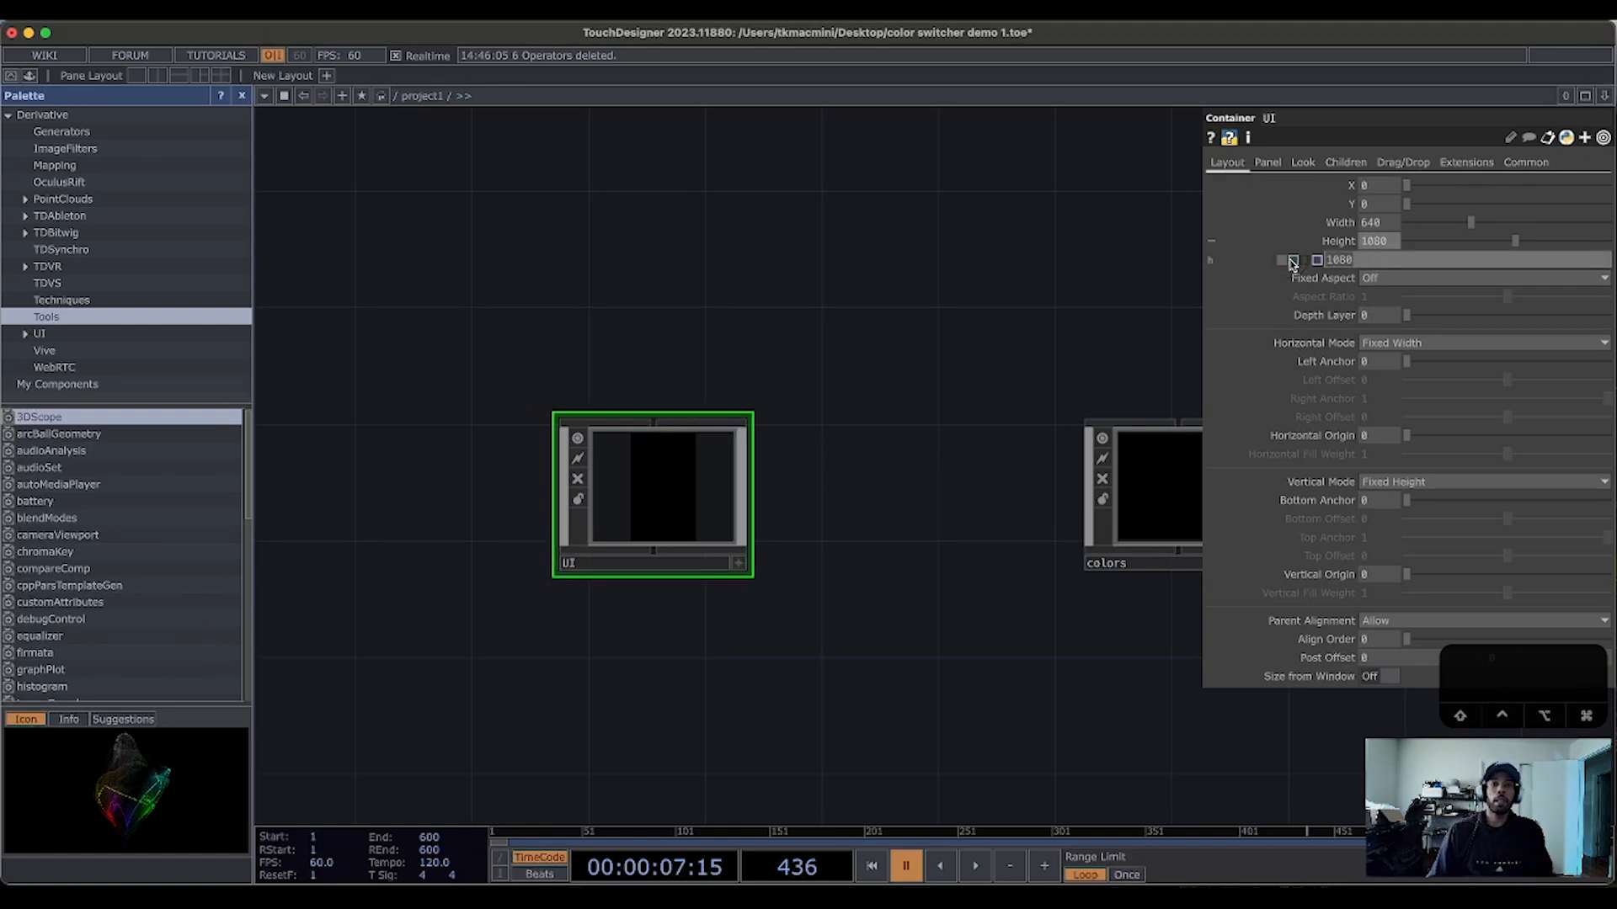
pyautogui.press('BackSpace')
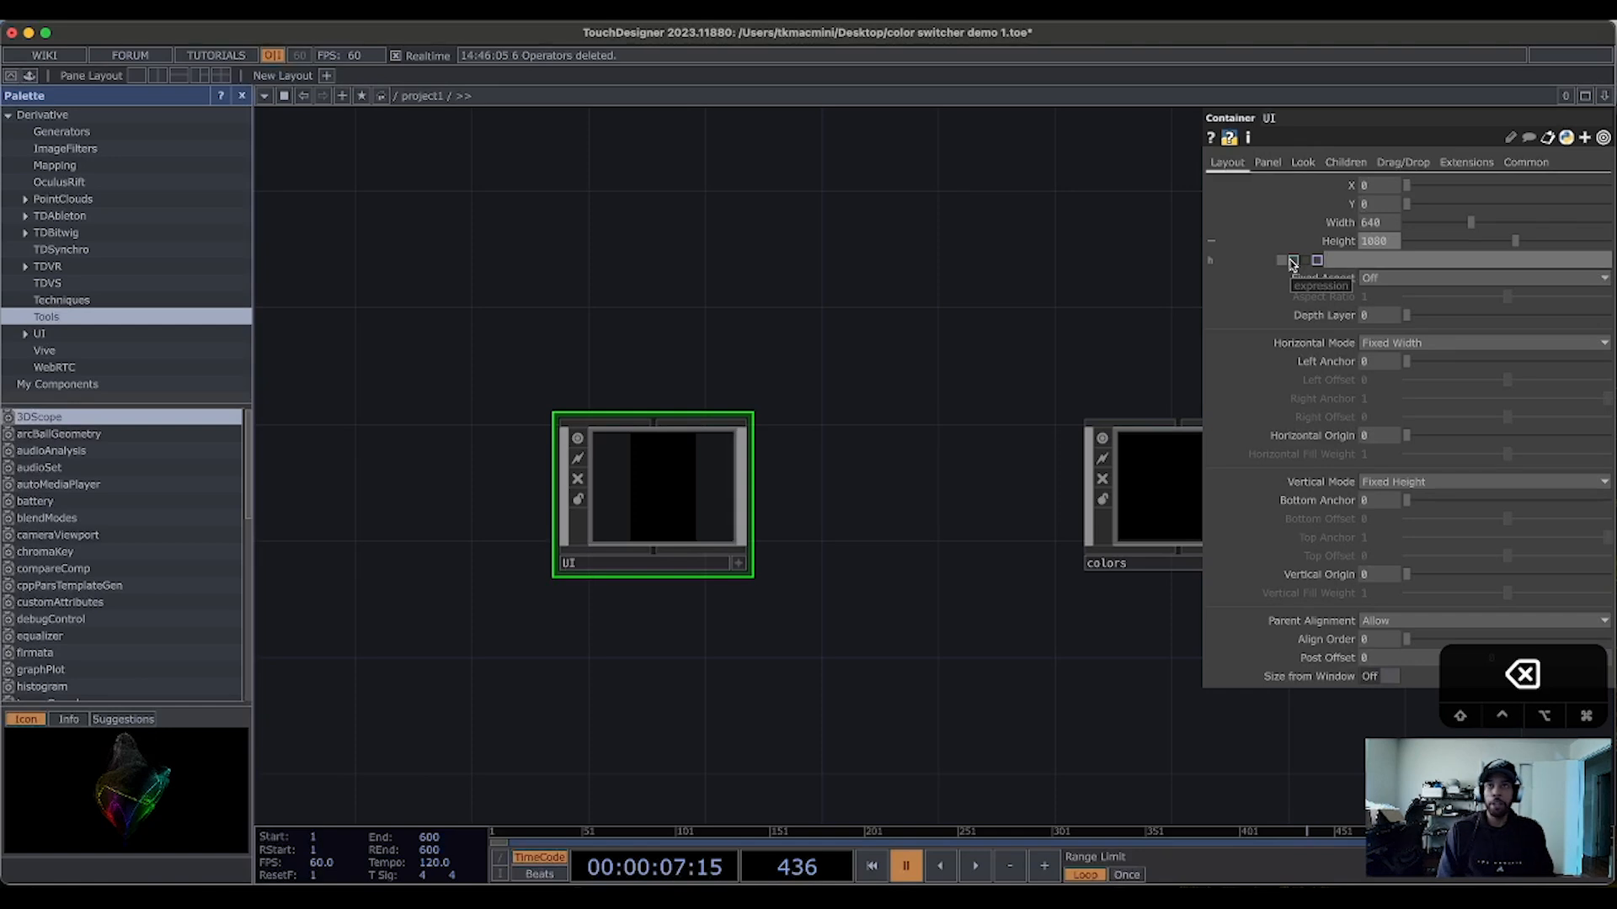
pyautogui.write('parent.')
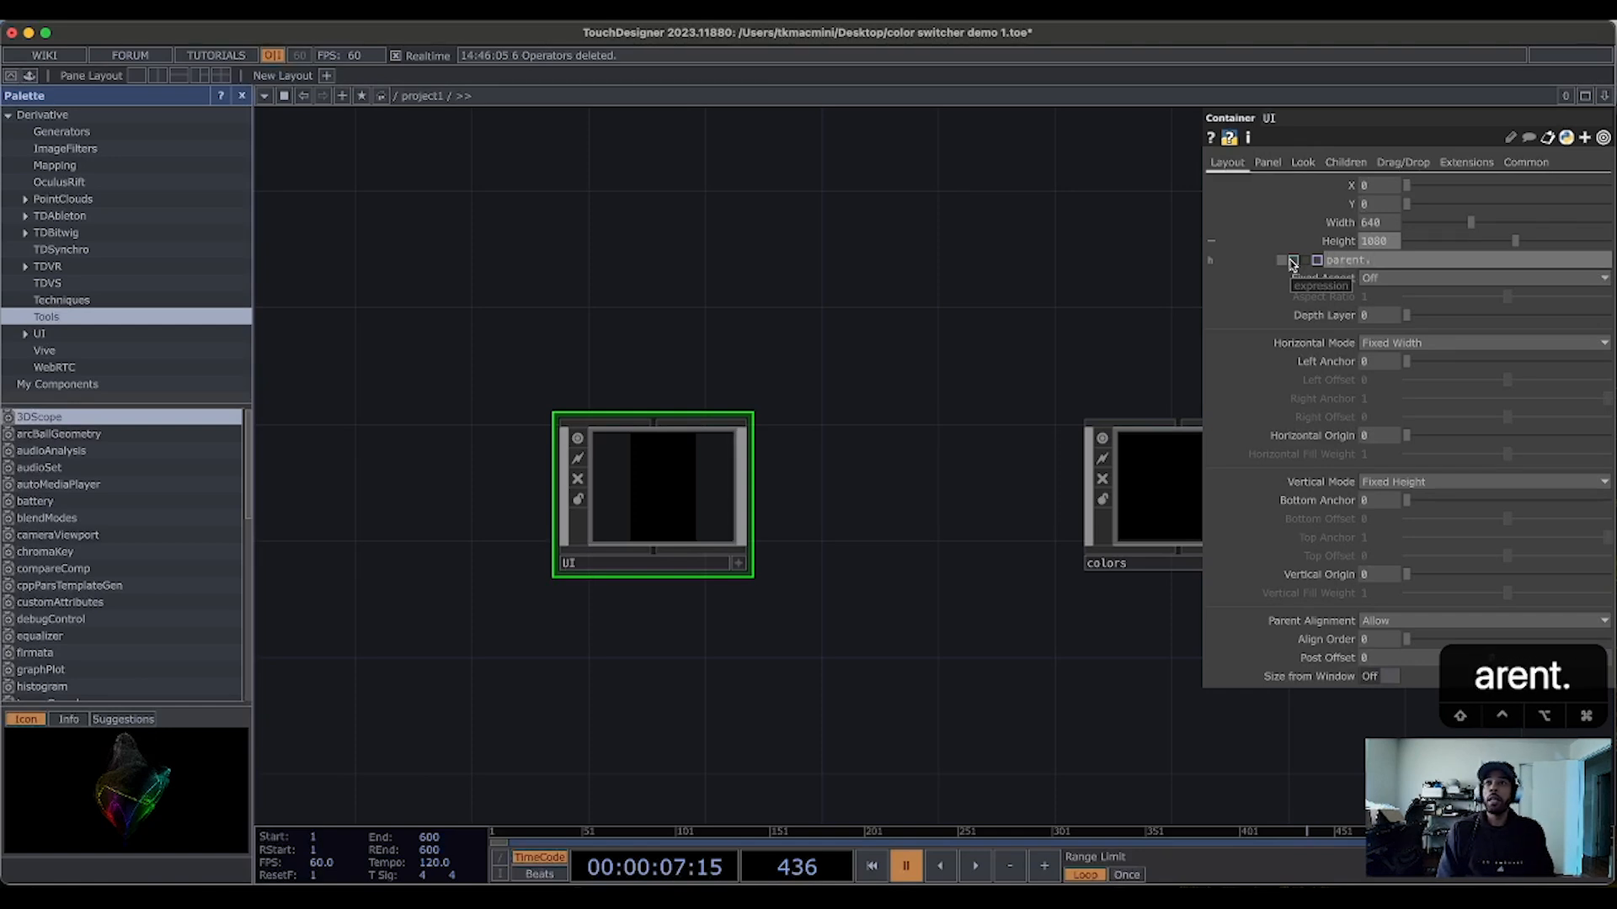
pyautogui.write('P')
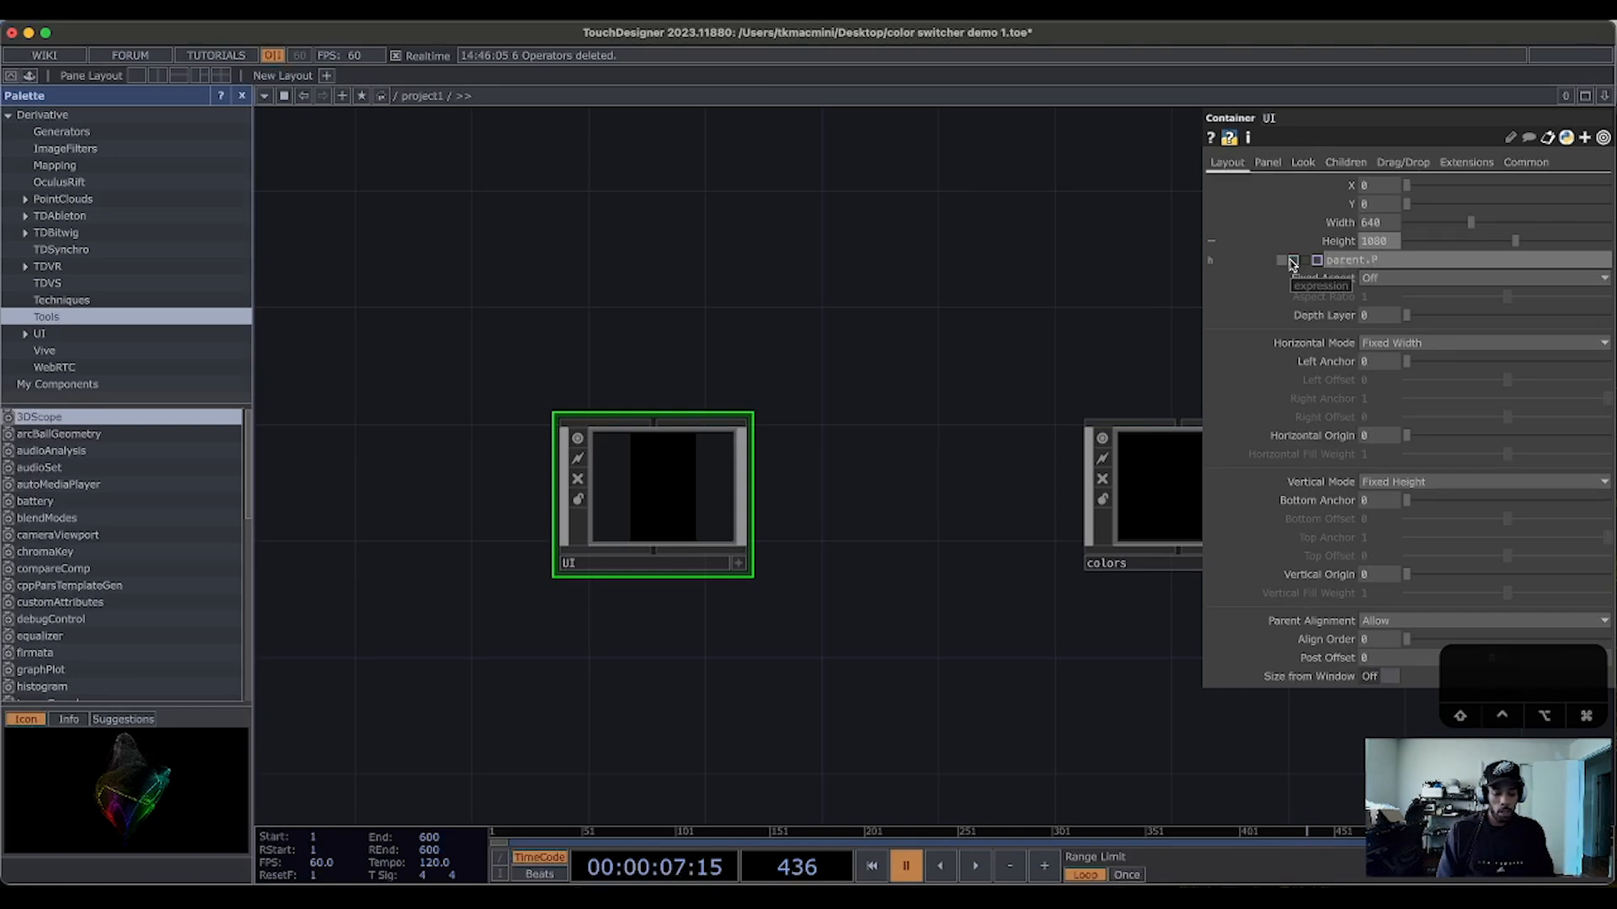
pyautogui.write('roject')
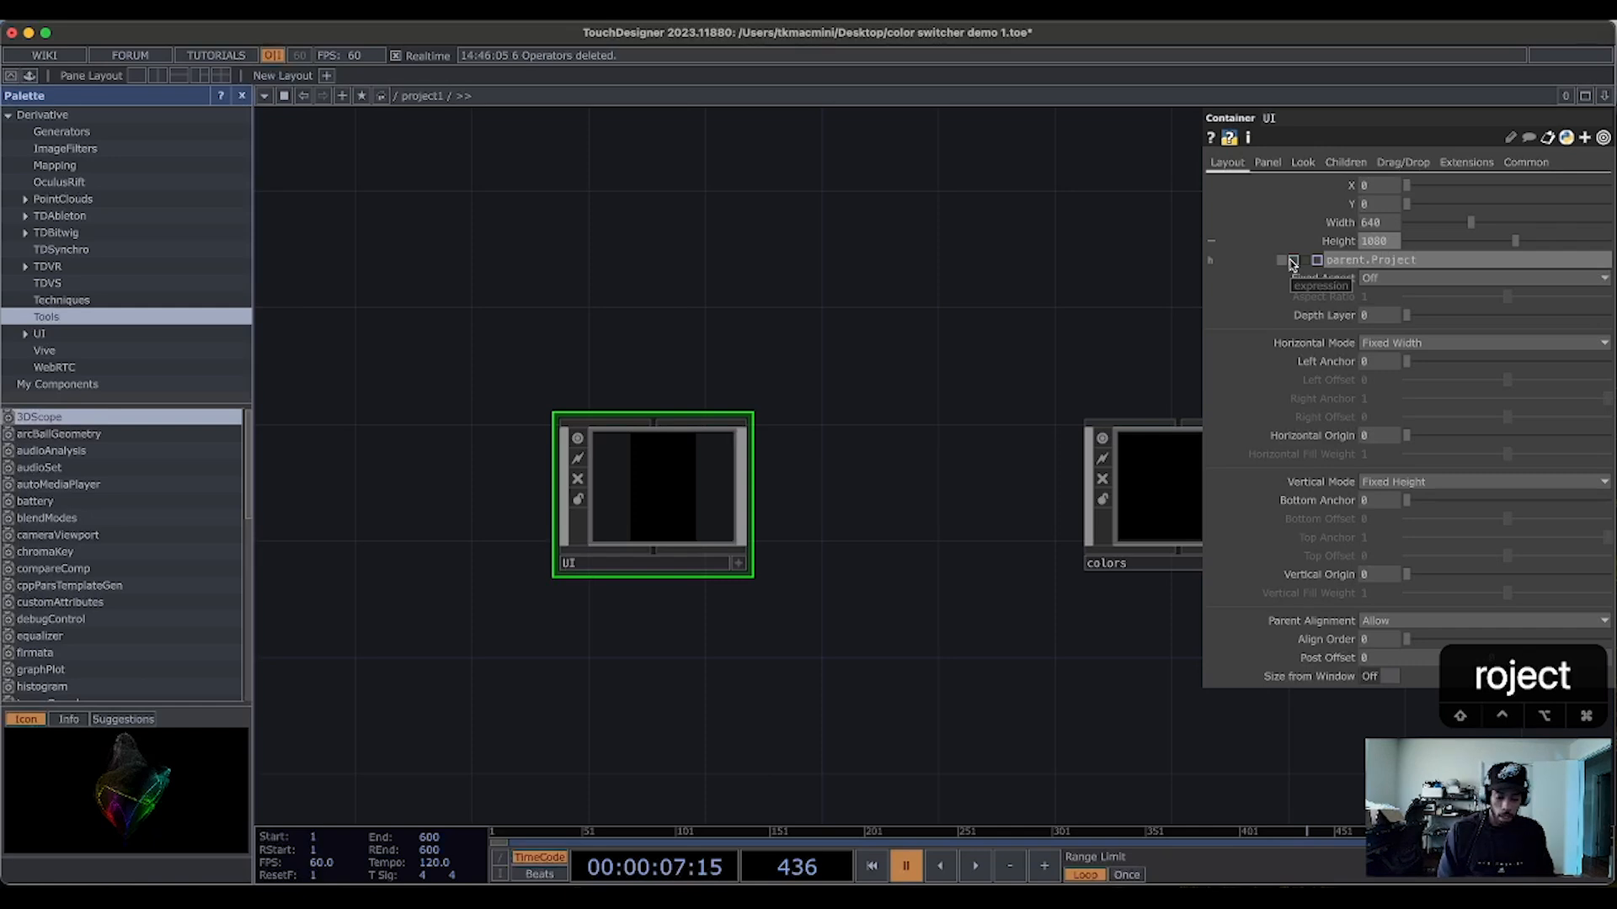
pyautogui.write('.par')
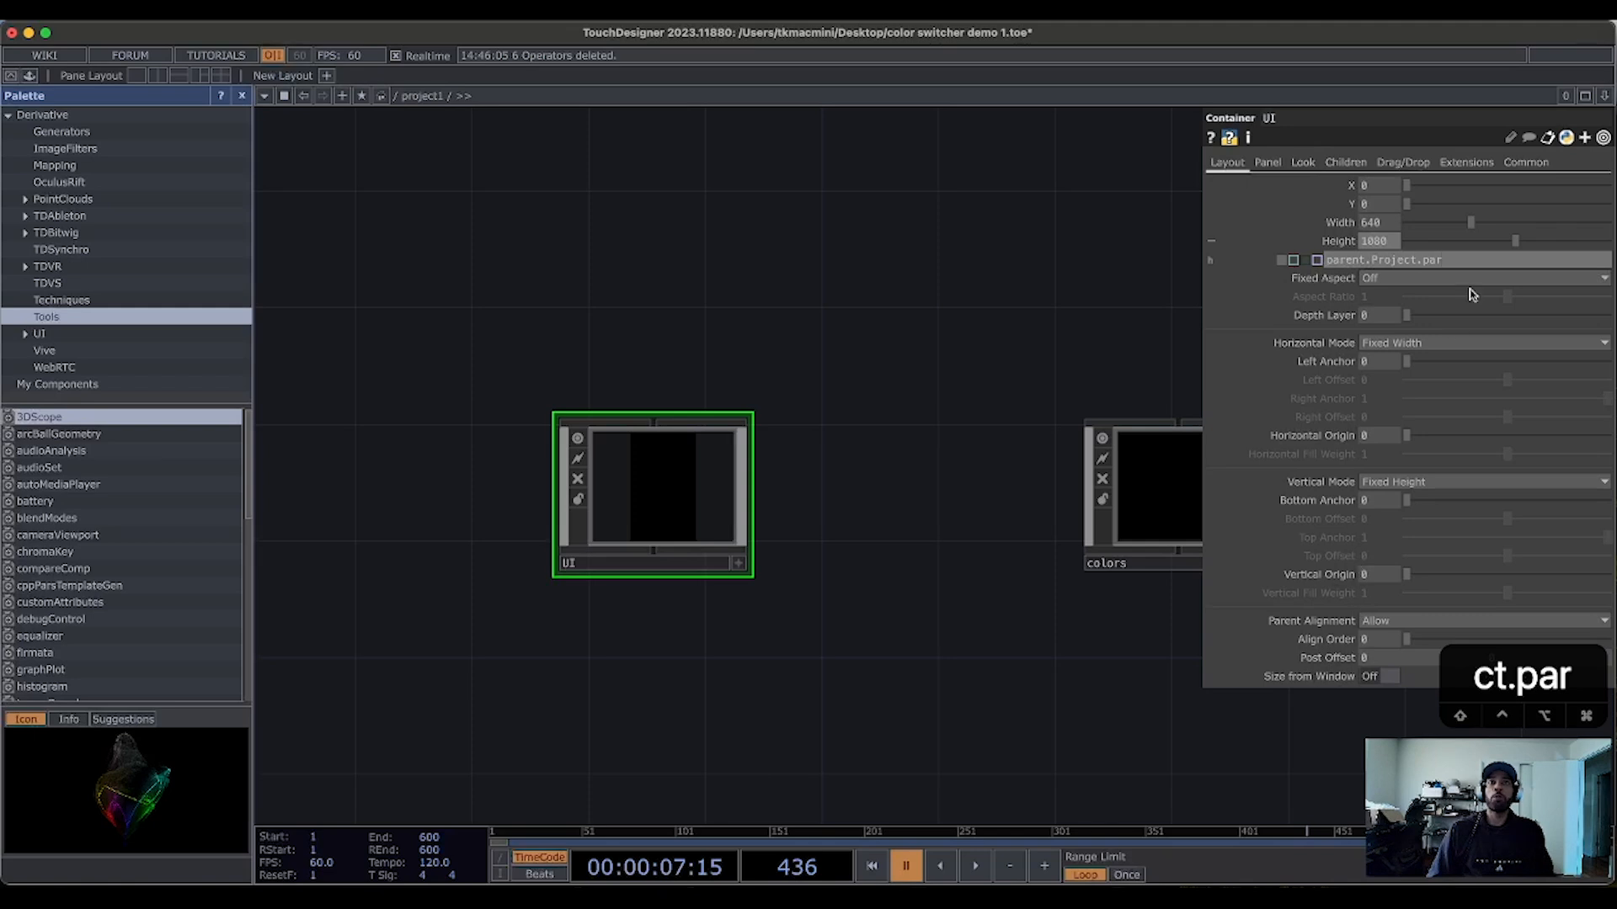
pyautogui.click(1467, 261)
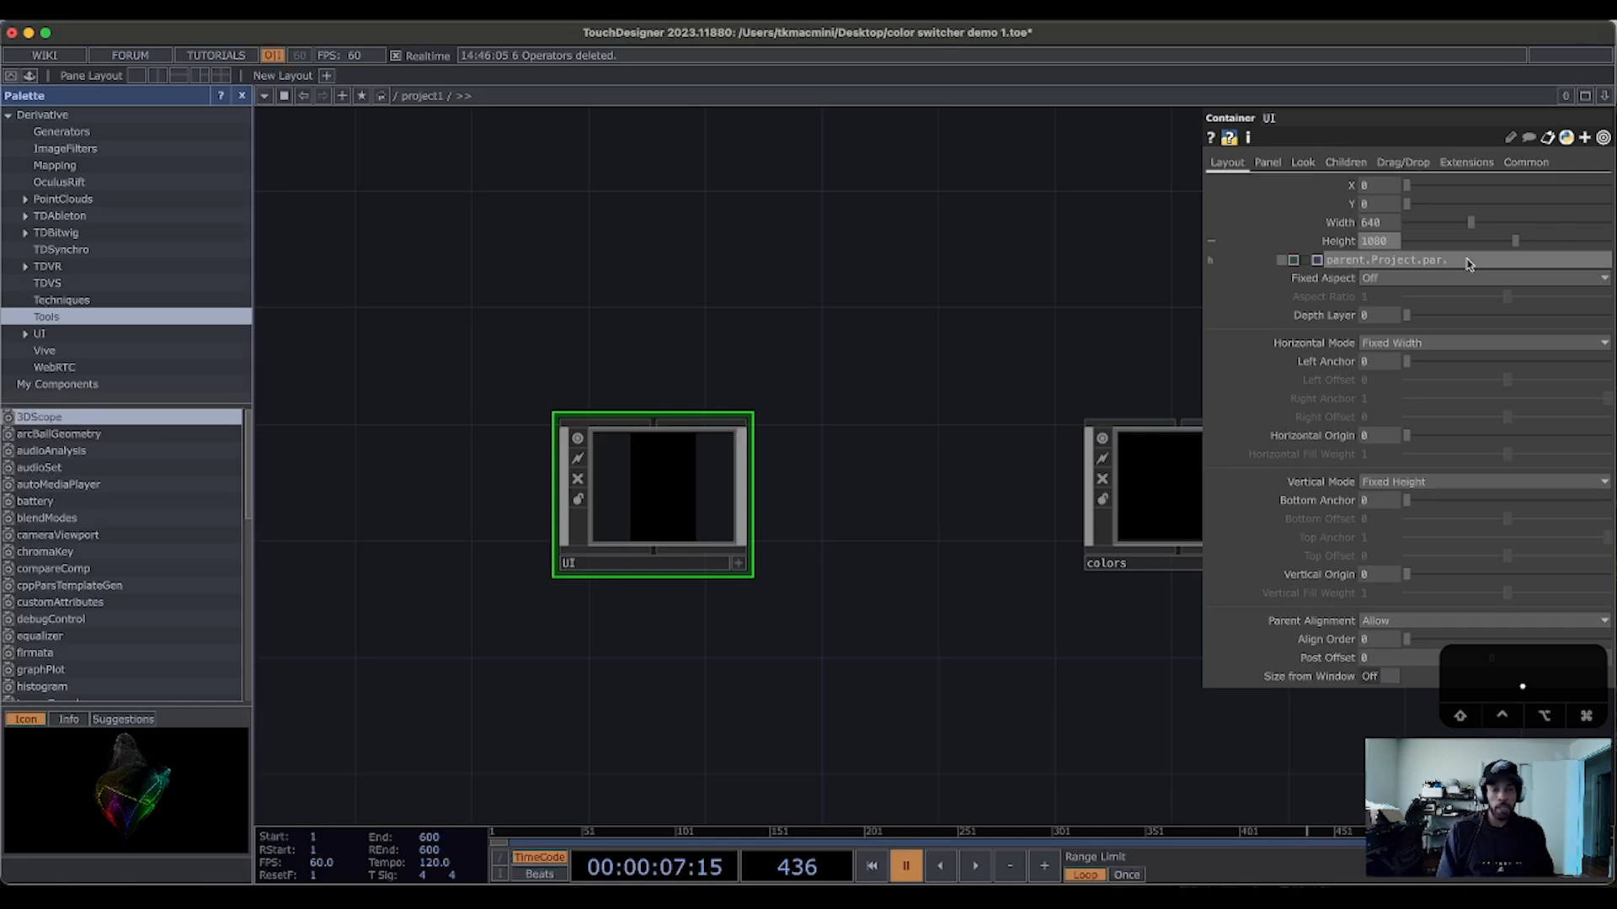
pyautogui.write('h')
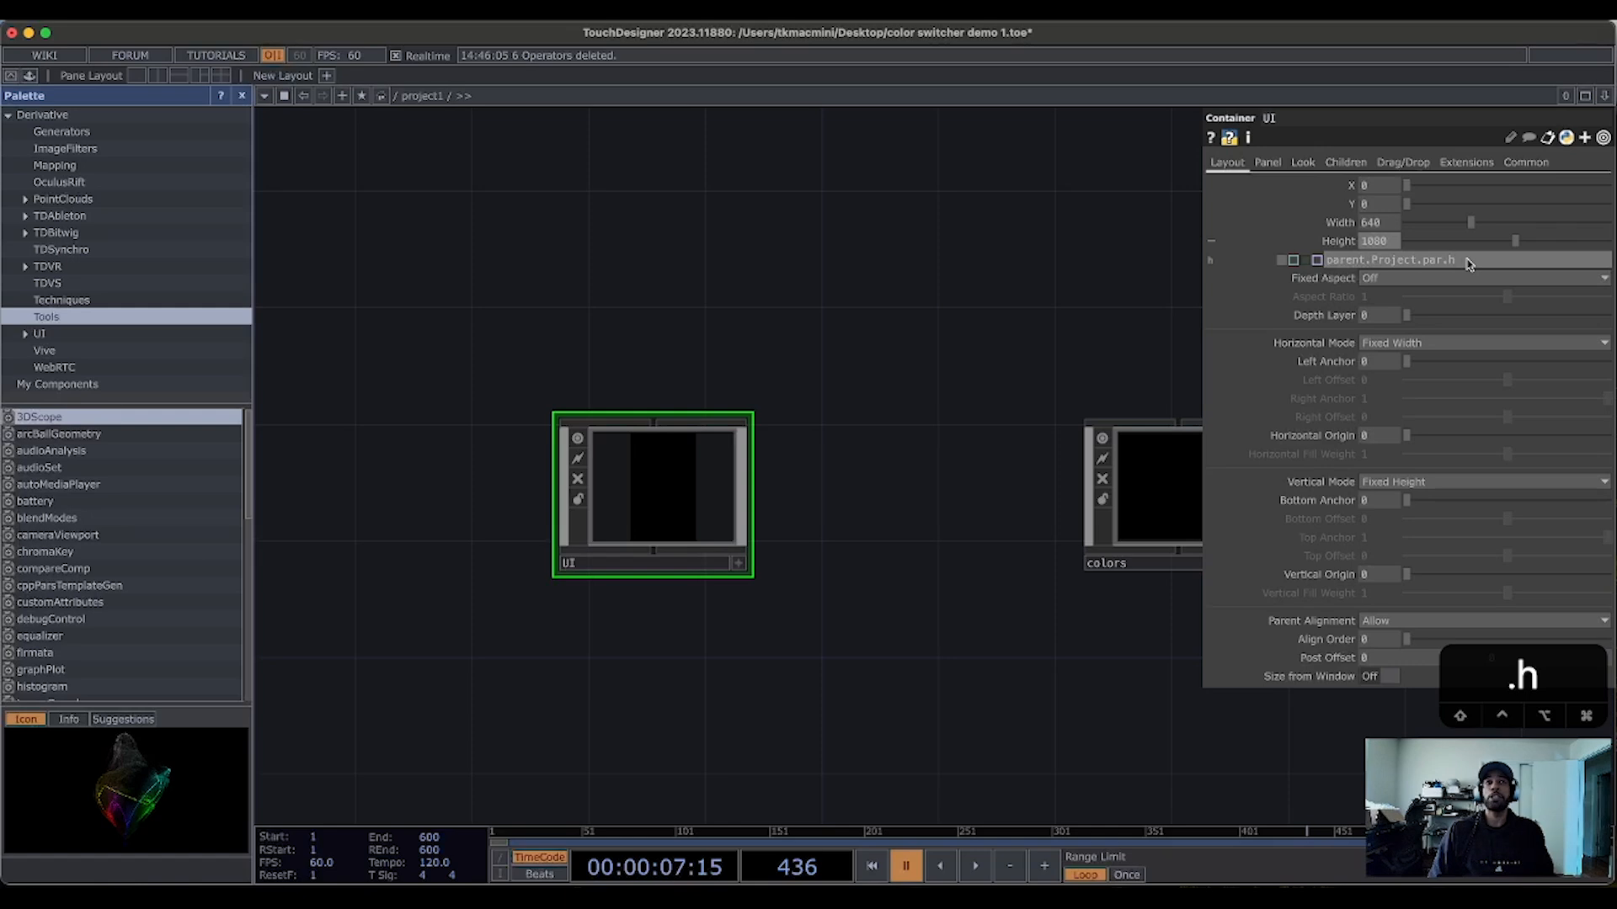
pyautogui.press('Return')
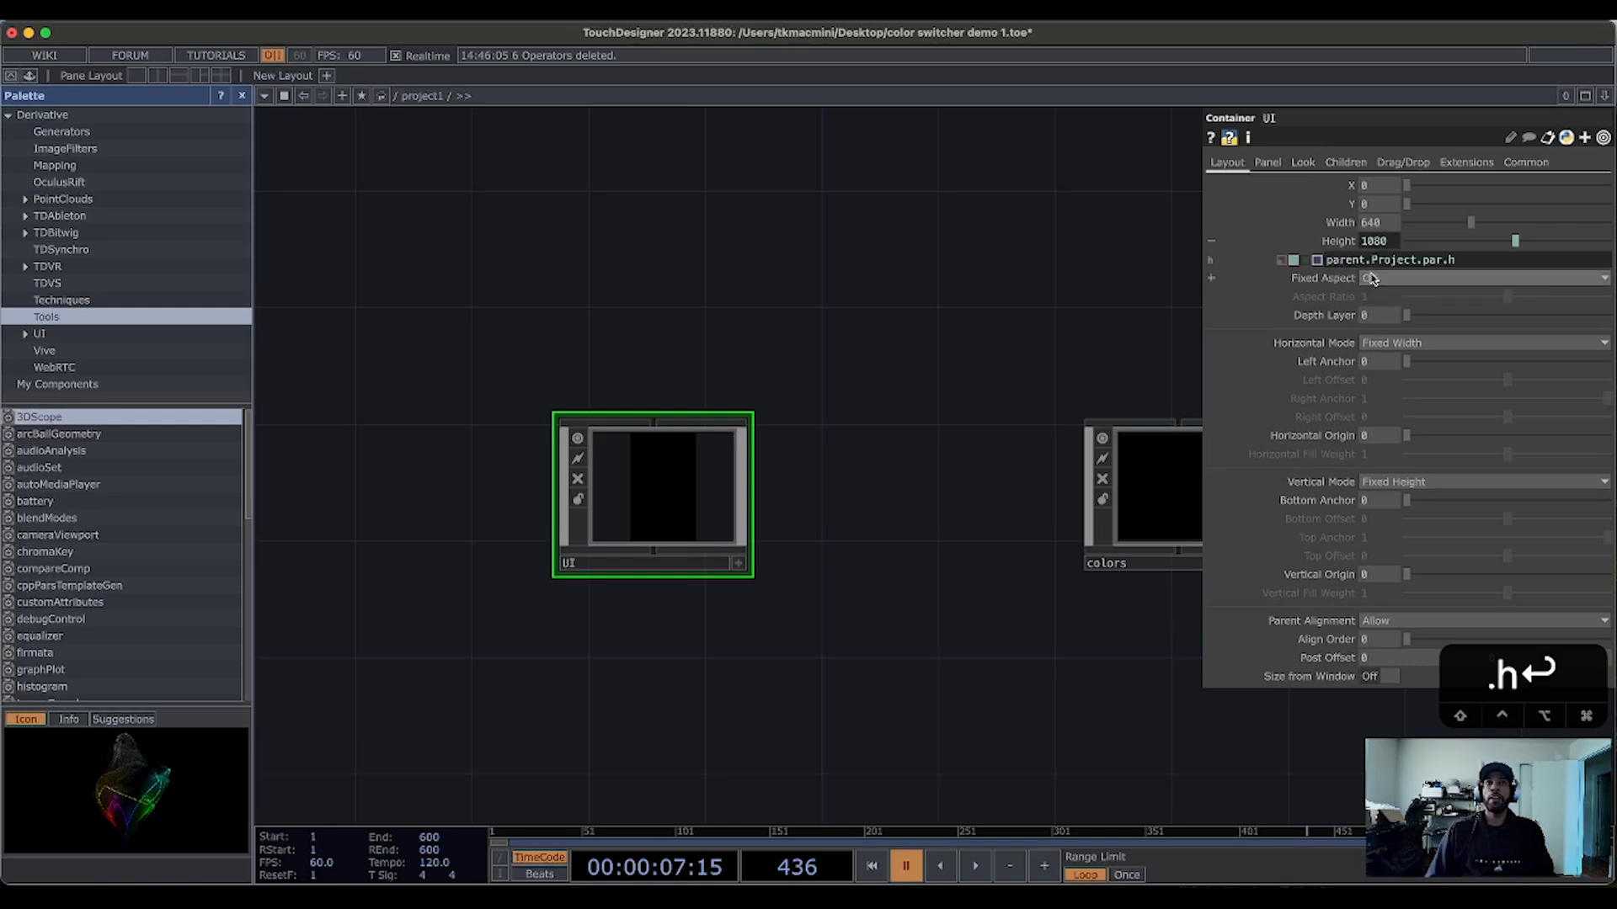
# Step: Collapse the expanded Height parameter of the UI container
pyautogui.moveTo(1425, 270)
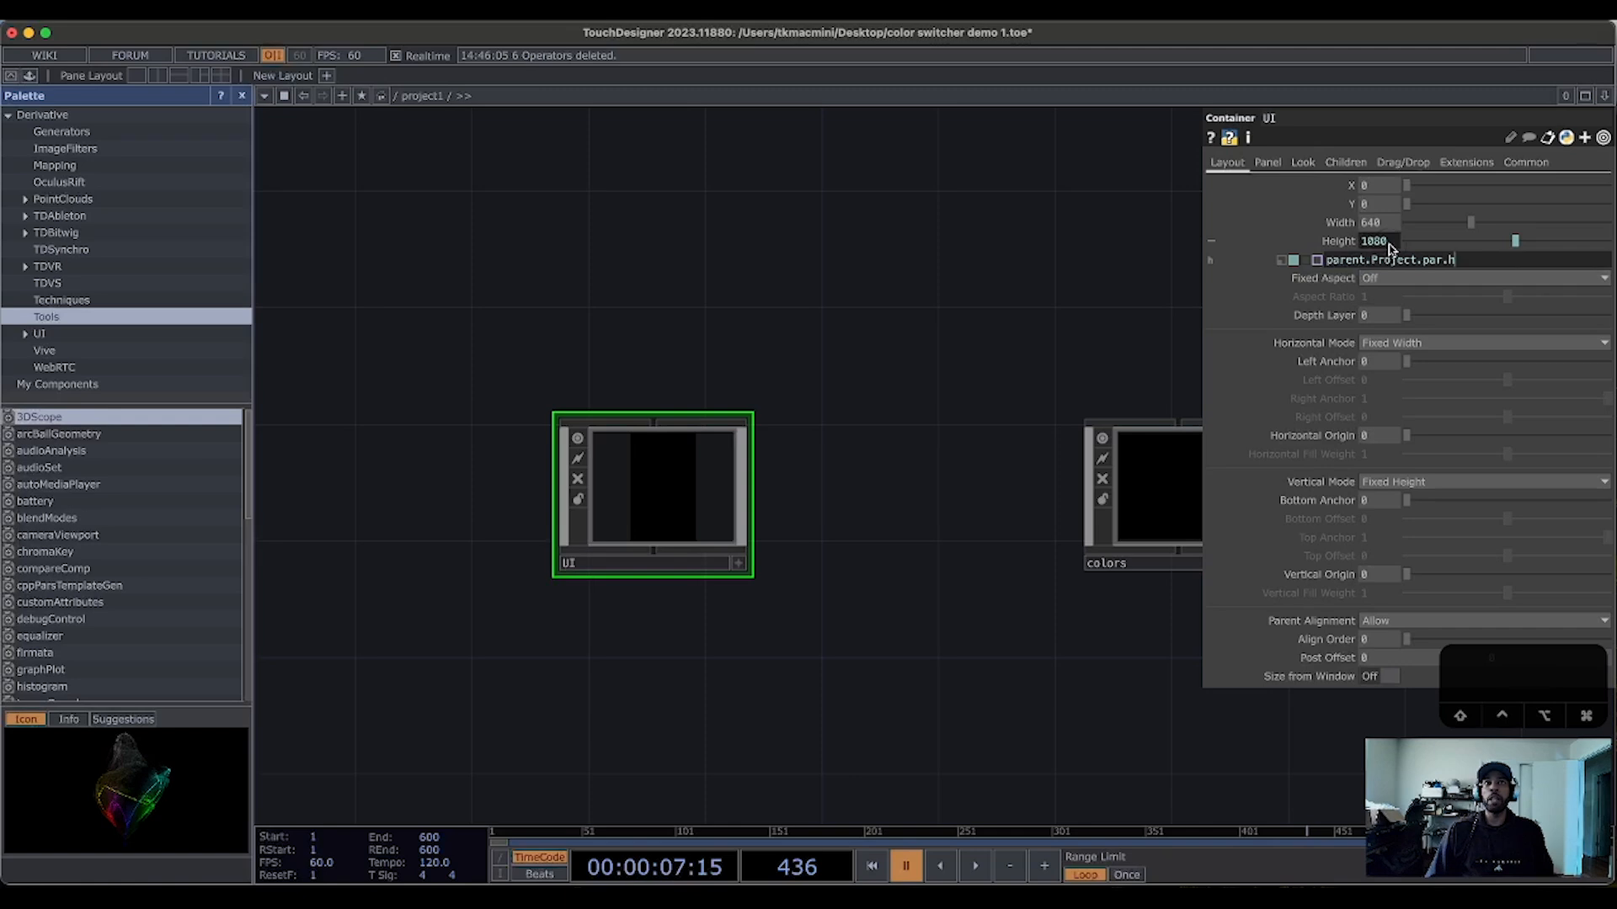
pyautogui.click(1211, 242)
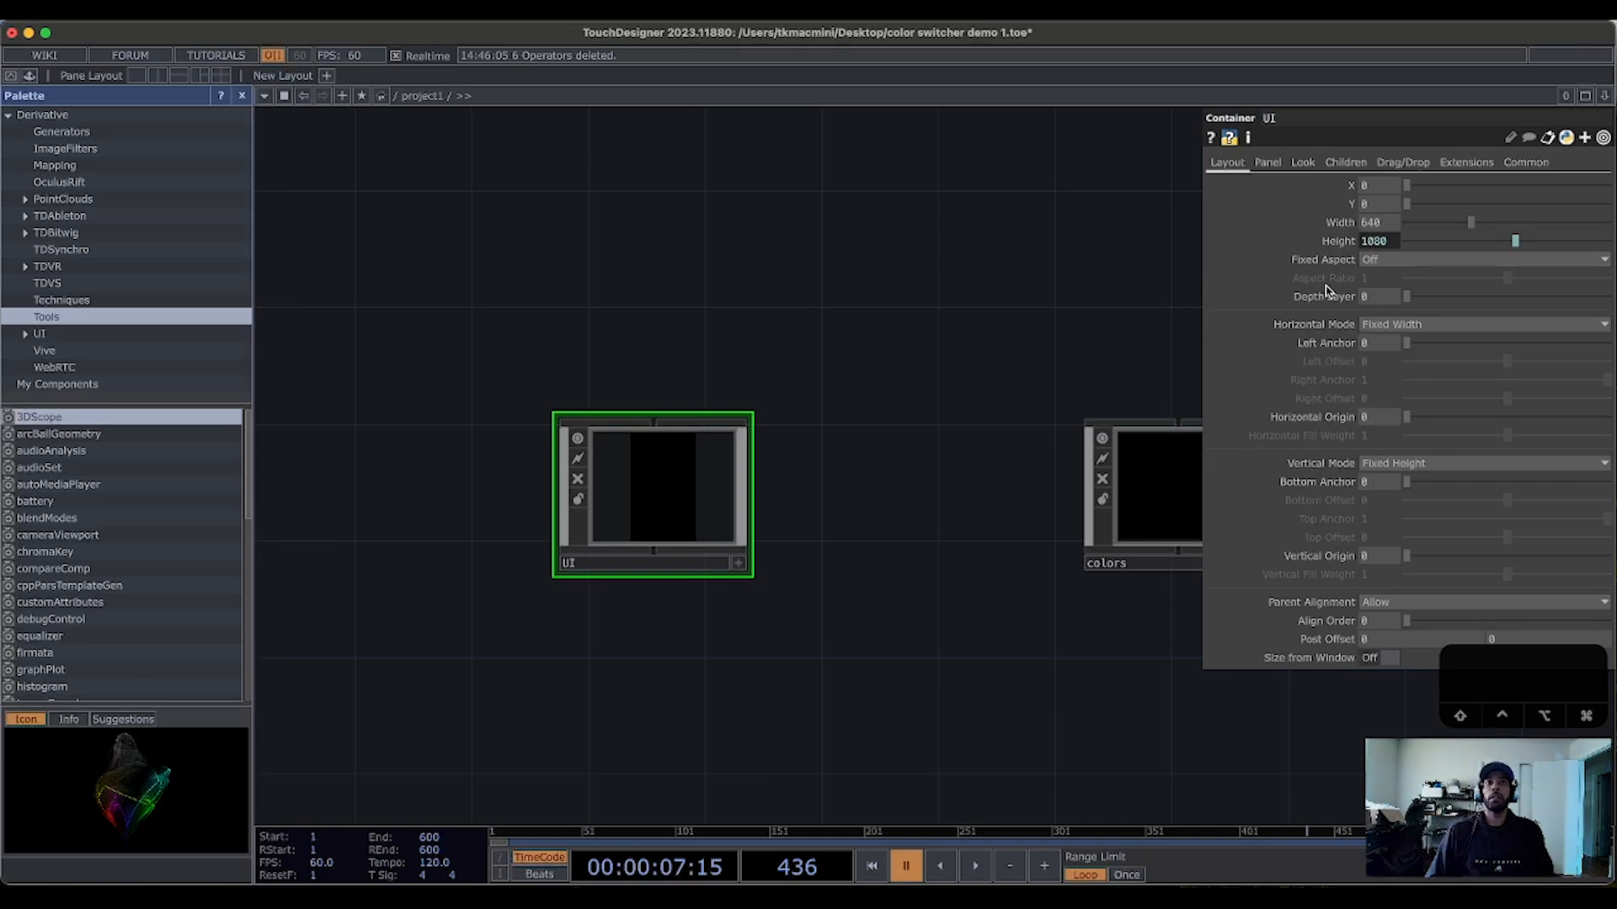
pyautogui.click(1212, 244)
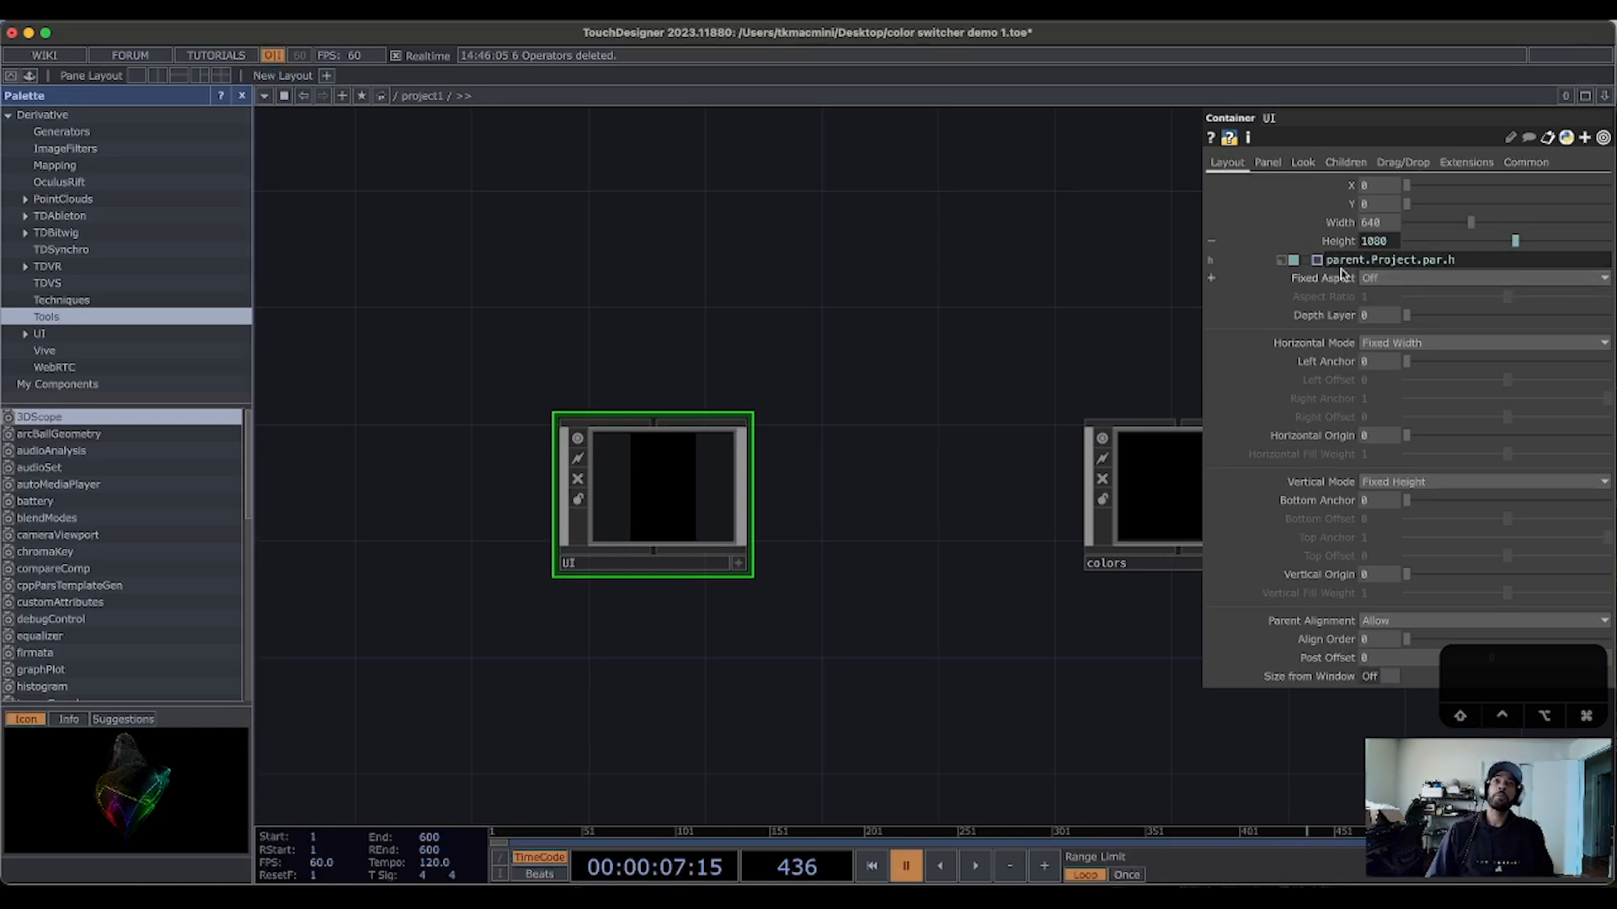
pyautogui.click(1213, 246)
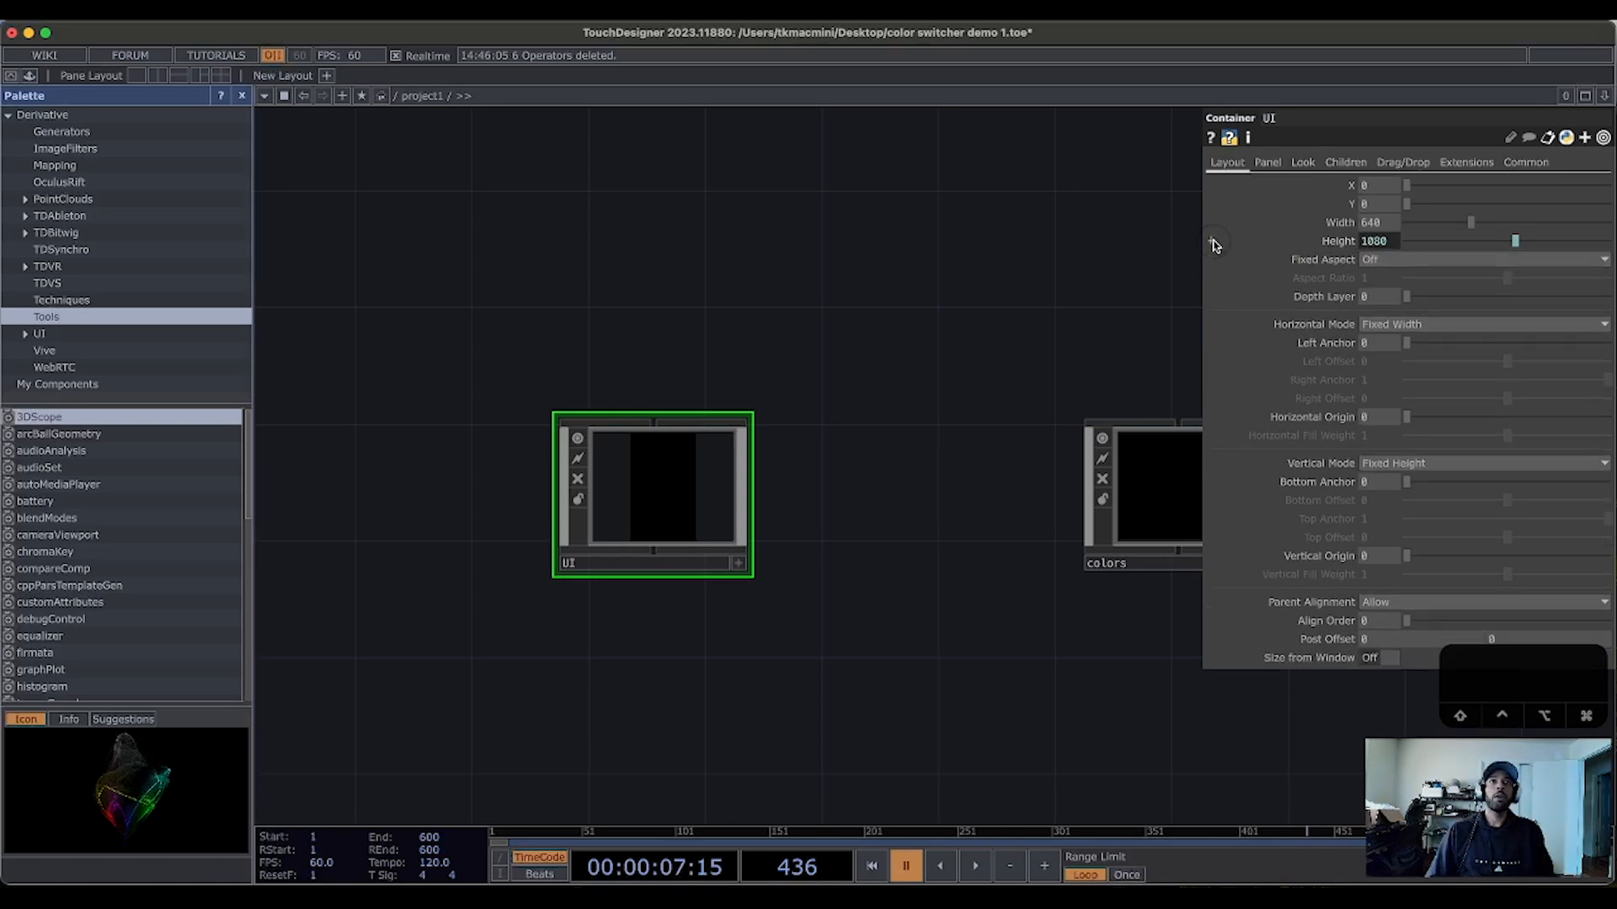
pyautogui.moveTo(946, 387); pyautogui.dragTo(763, 480, button='middle')
pyautogui.hscroll(-5, 711, 618)
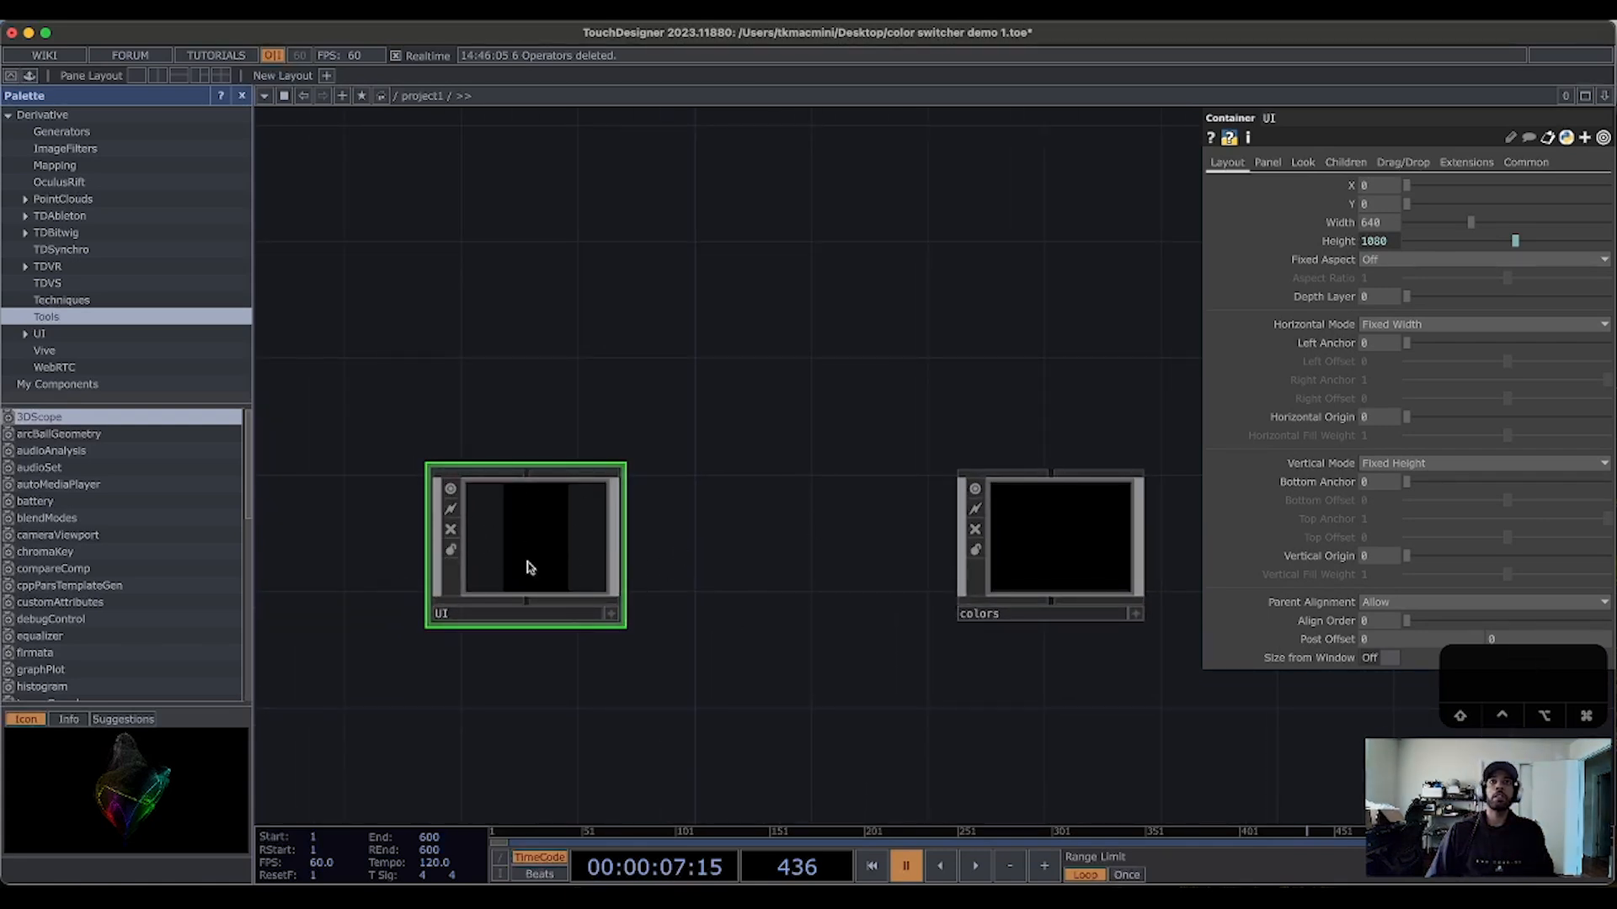
# Step: Inspect the inside of the UI container, project1 at the root, and the inside of the colors container, returning to project1's network
pyautogui.press('i')
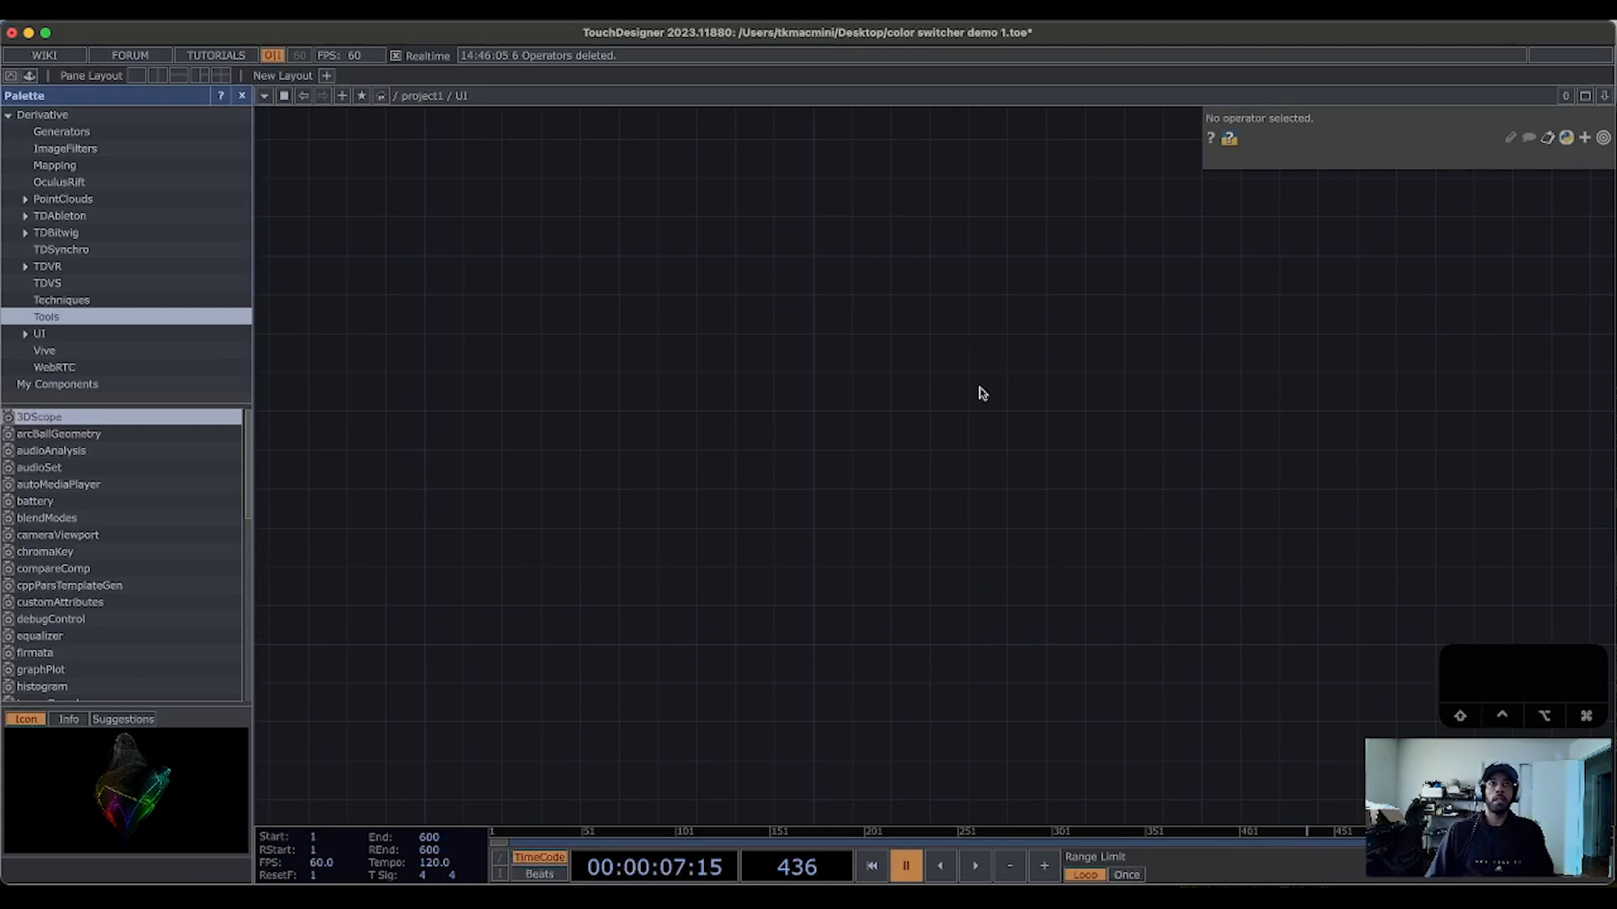
pyautogui.press('u')
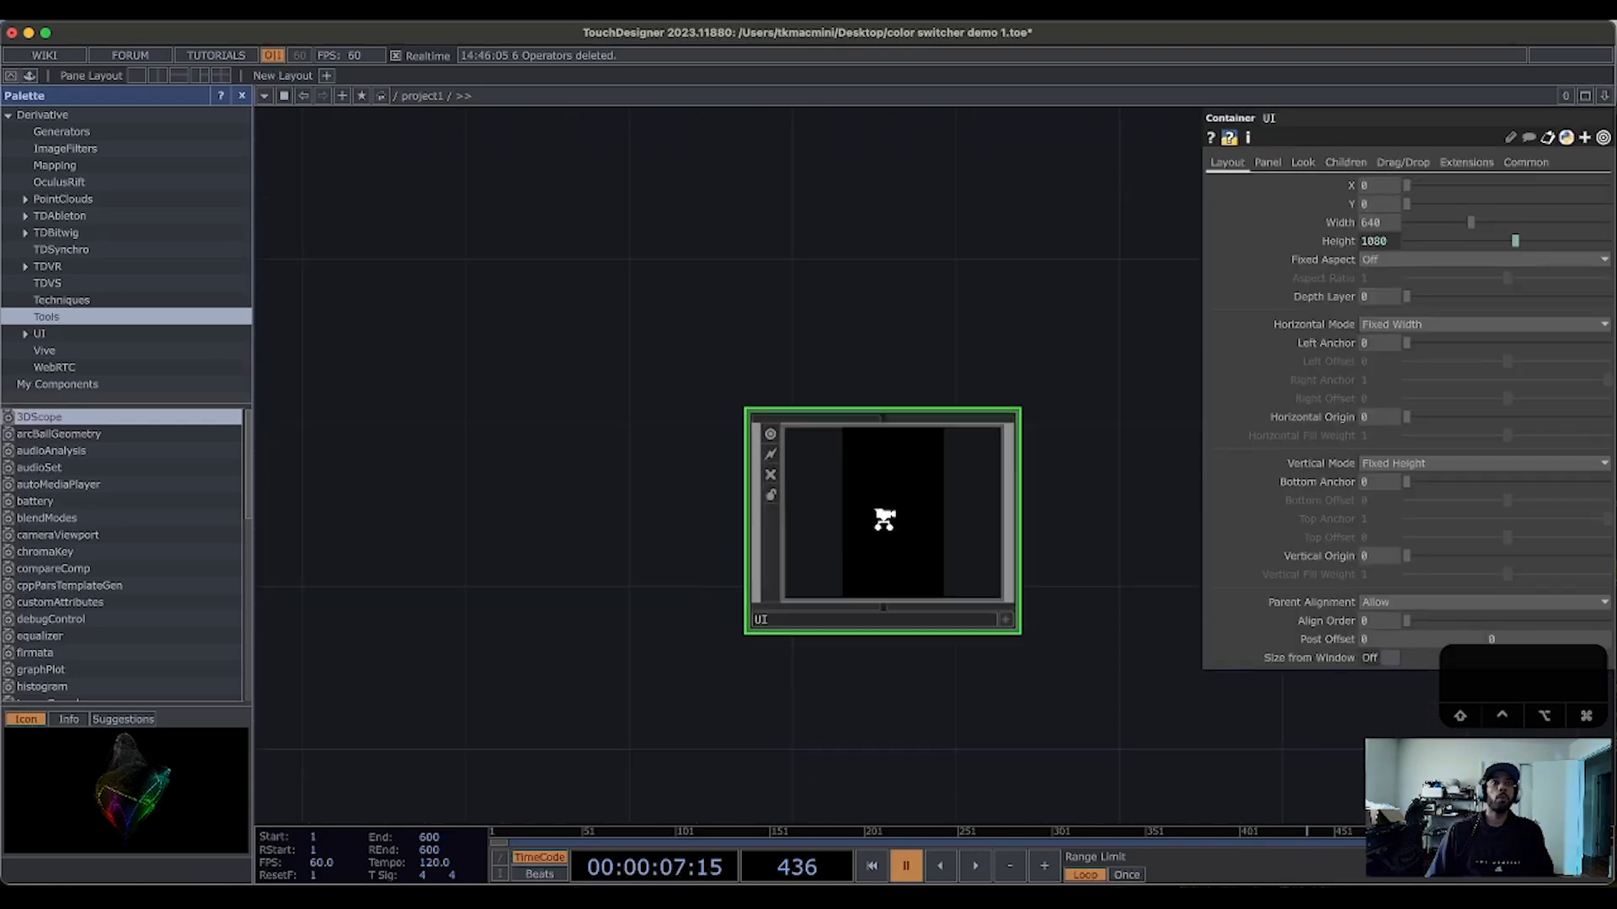
pyautogui.press('u')
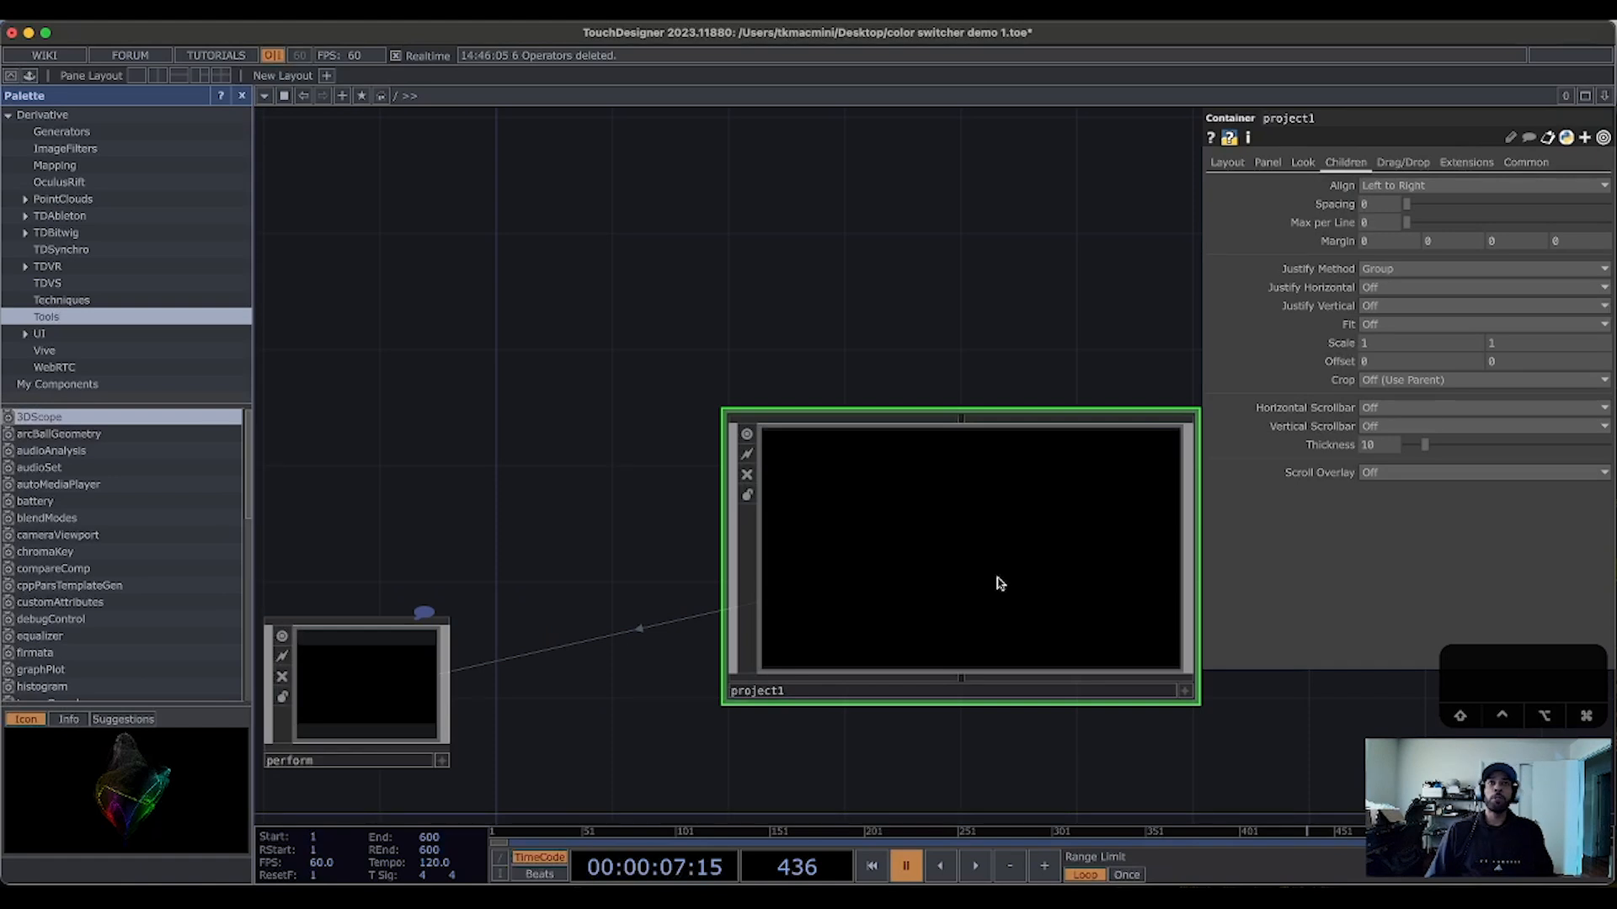
pyautogui.moveTo(1021, 259); pyautogui.dragTo(890, 194)
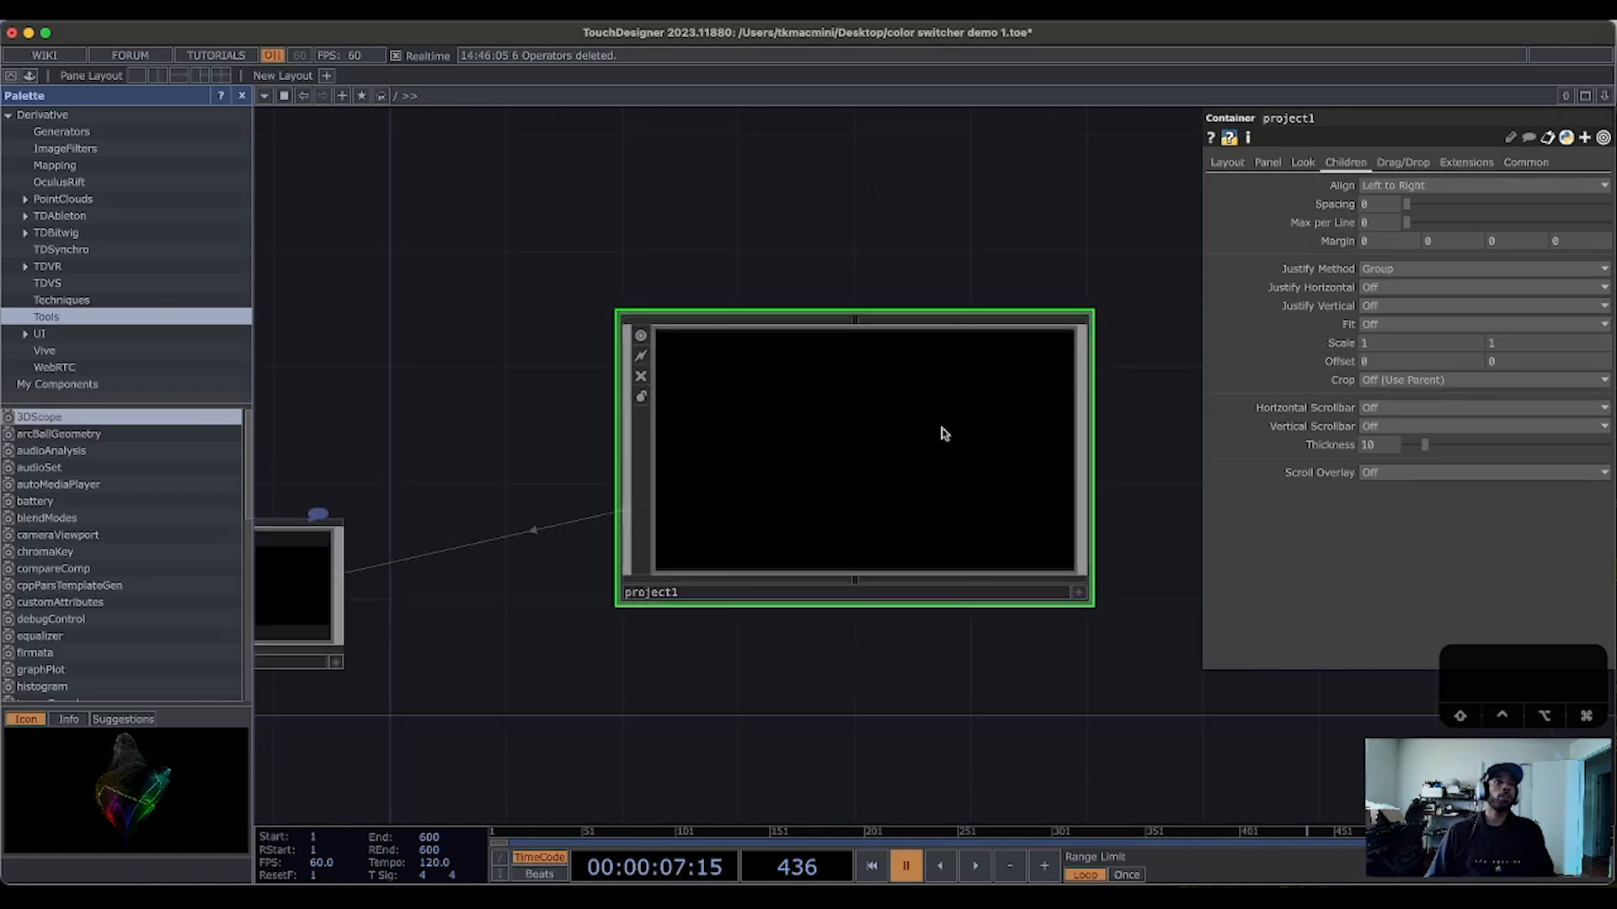
pyautogui.doubleClick(885, 423)
pyautogui.click(985, 458)
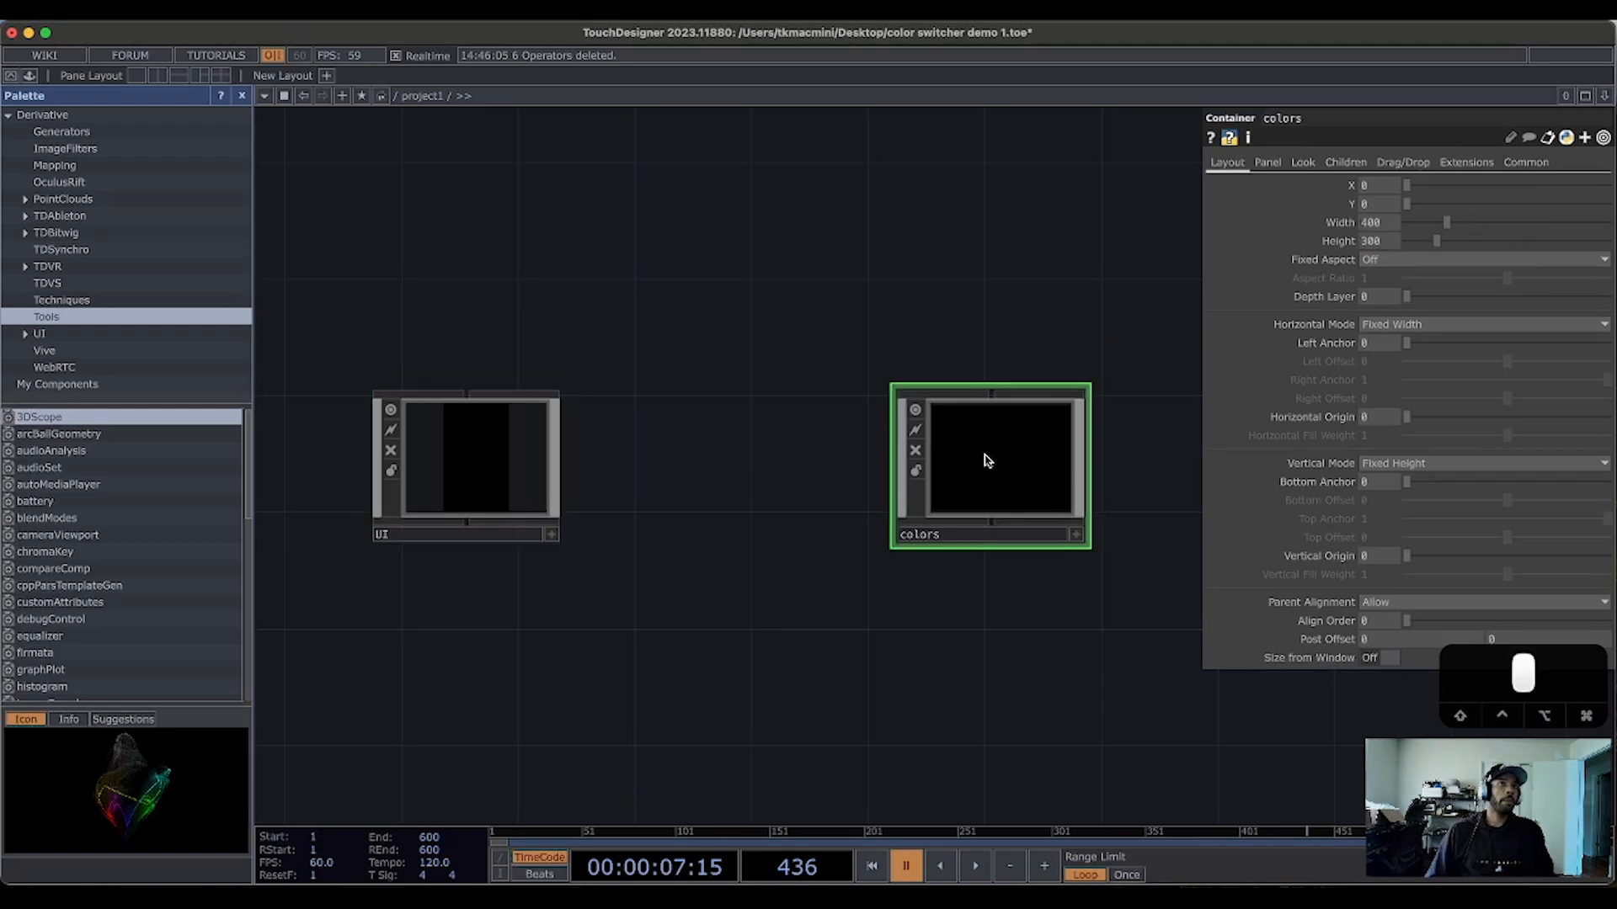
pyautogui.doubleClick(987, 460)
pyautogui.moveTo(733, 429); pyautogui.dragTo(745, 426)
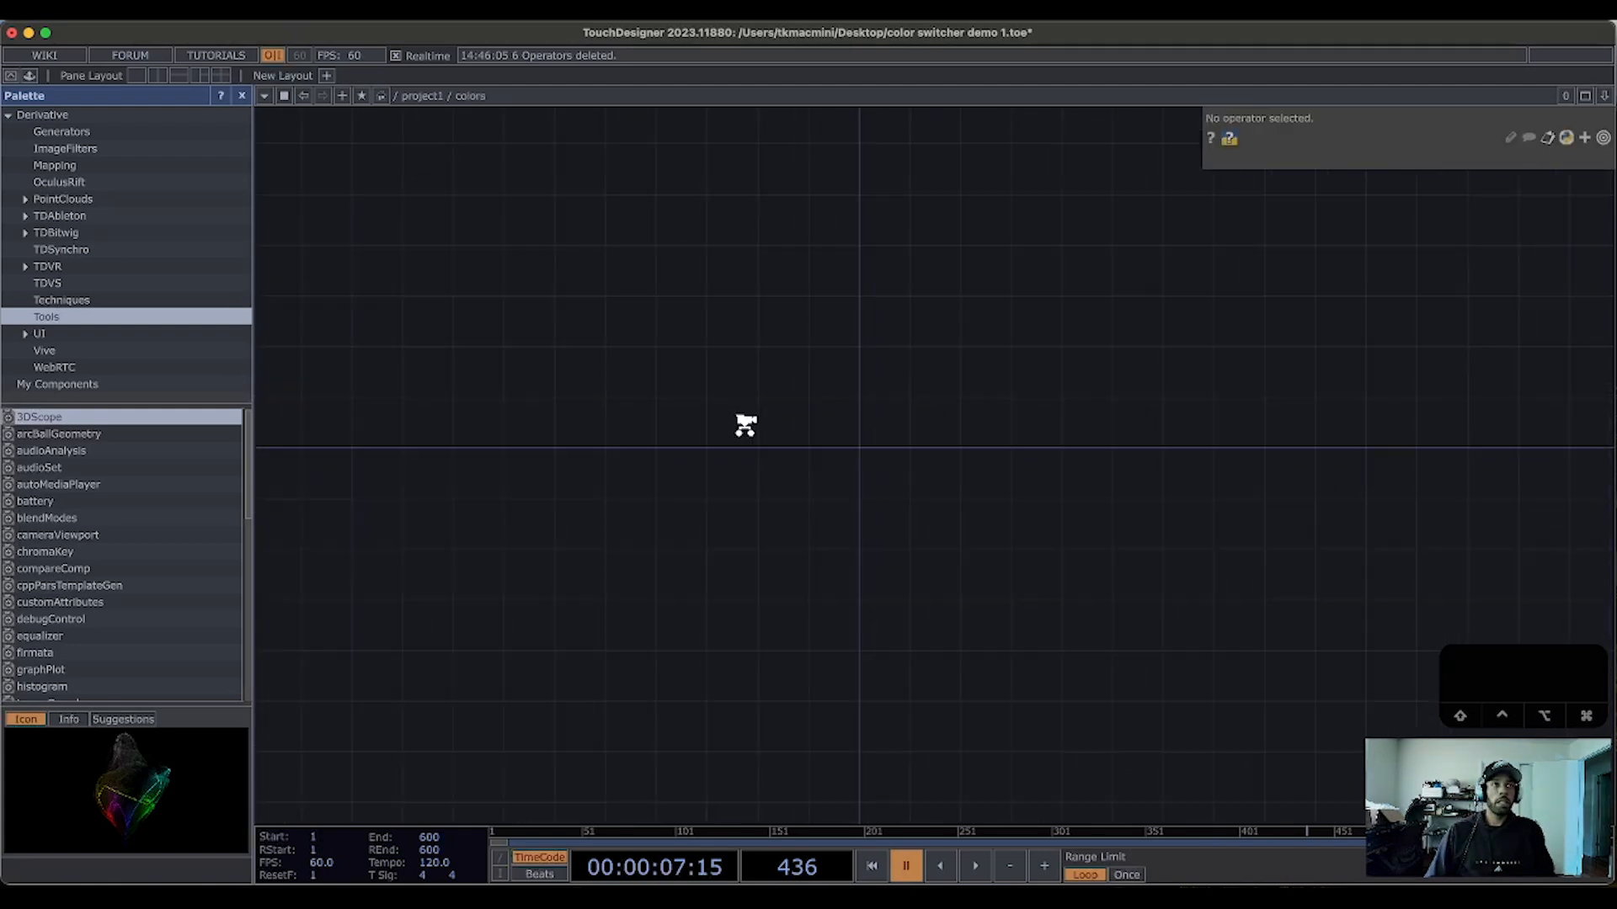
pyautogui.press('u')
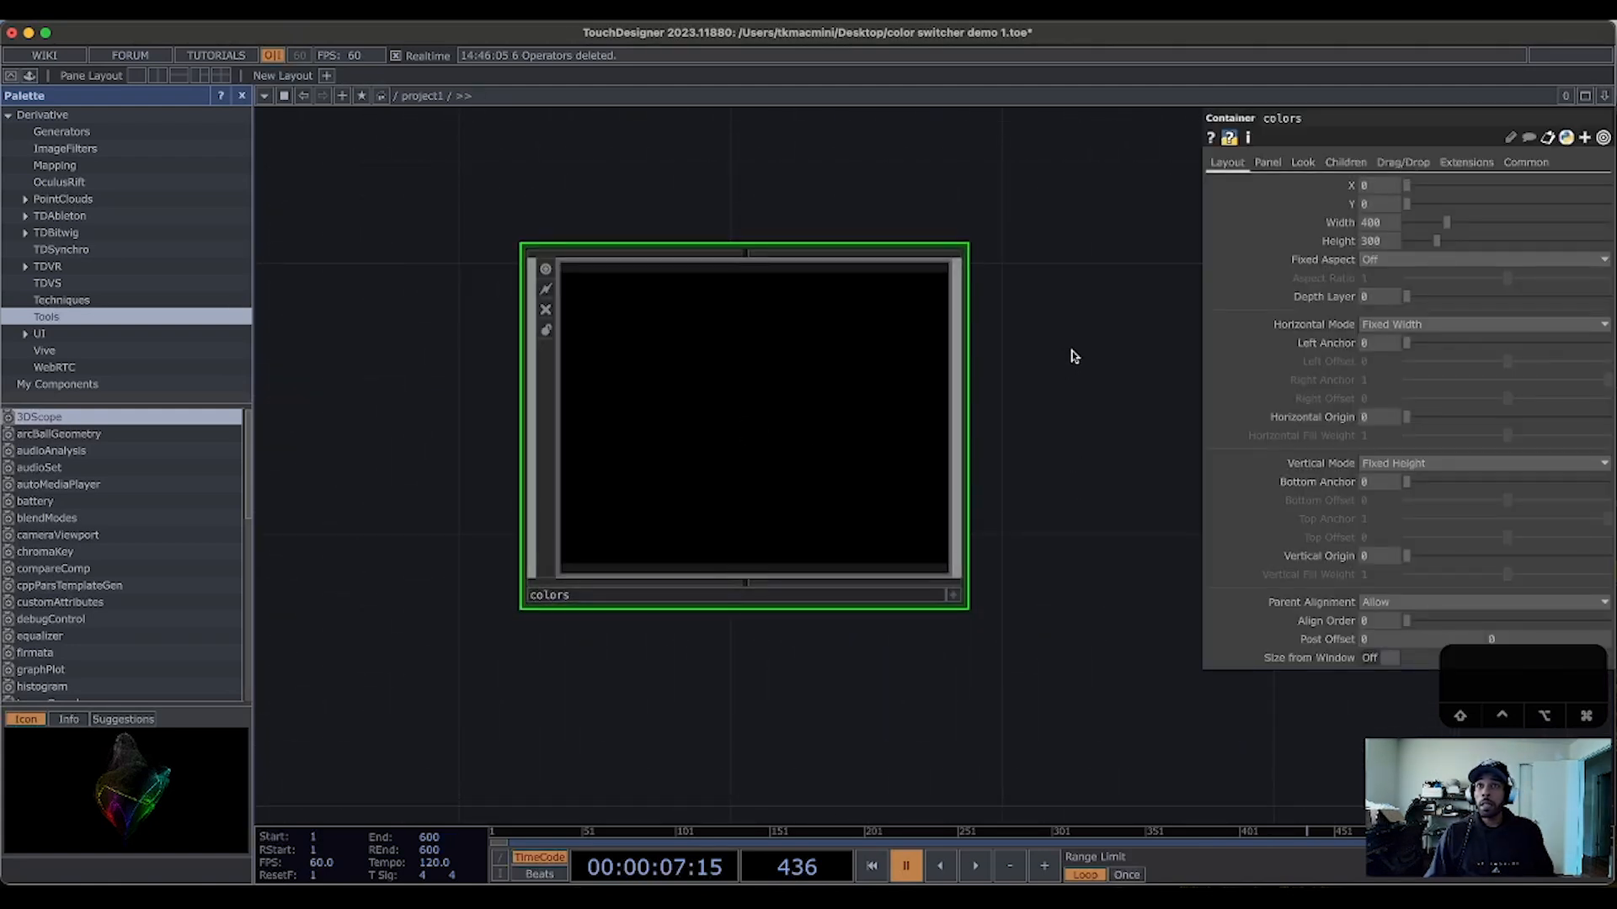
# Step: Set the UI container's Background Color to dark grey with red, green and blue at 0.2
pyautogui.scroll(-10, 876, 649)
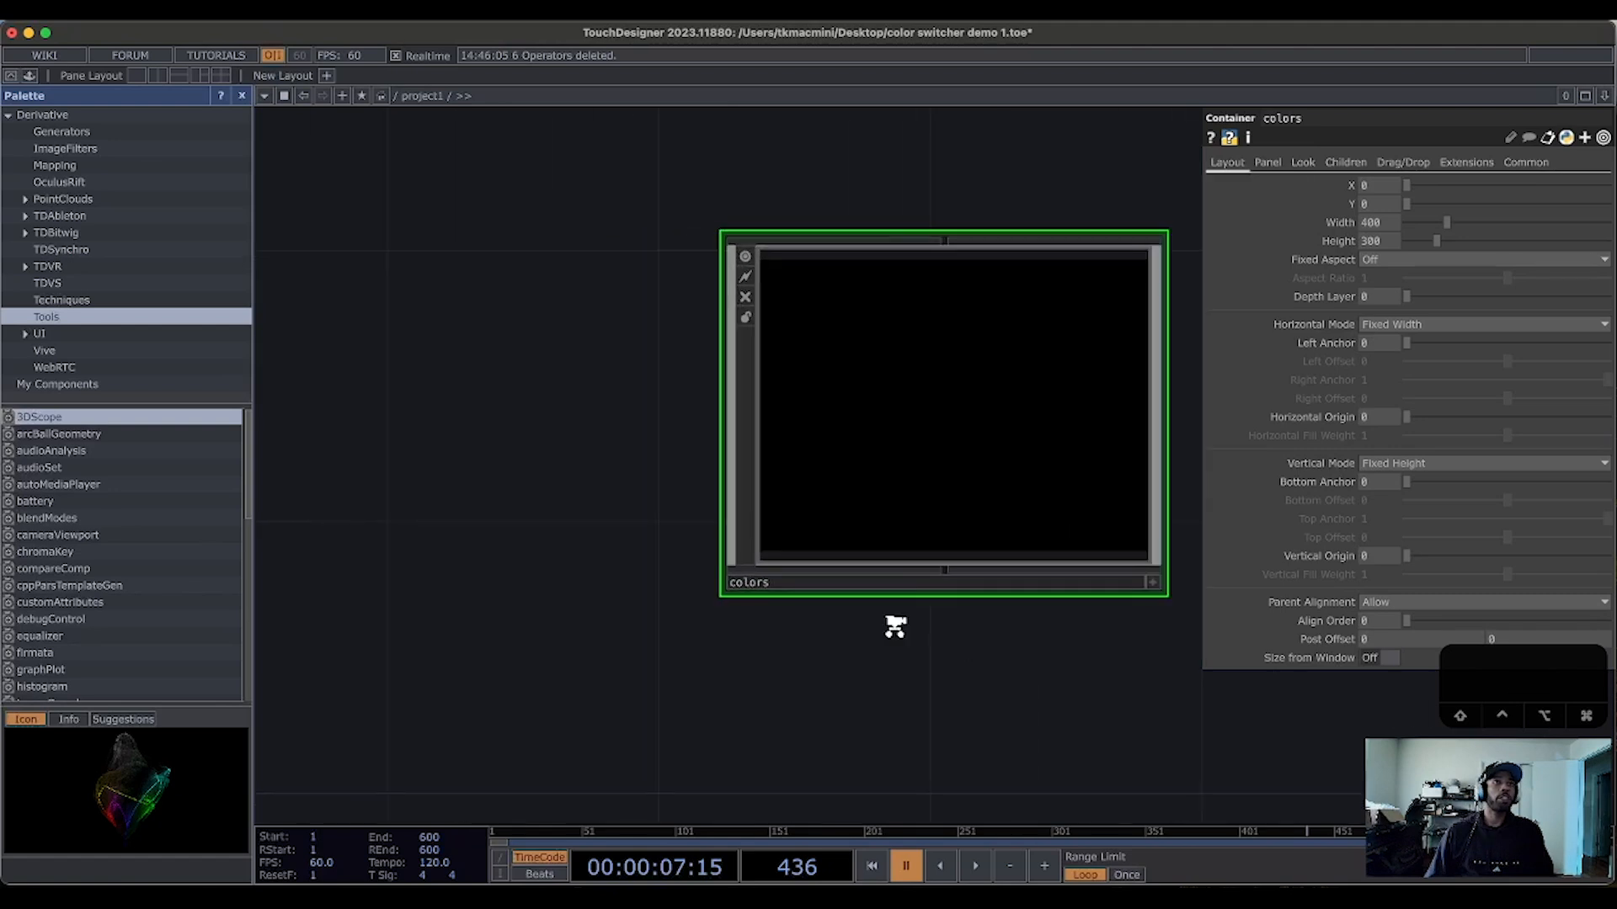
pyautogui.scroll(5, 806, 615)
pyautogui.scroll(3, 805, 618)
pyautogui.click(891, 566)
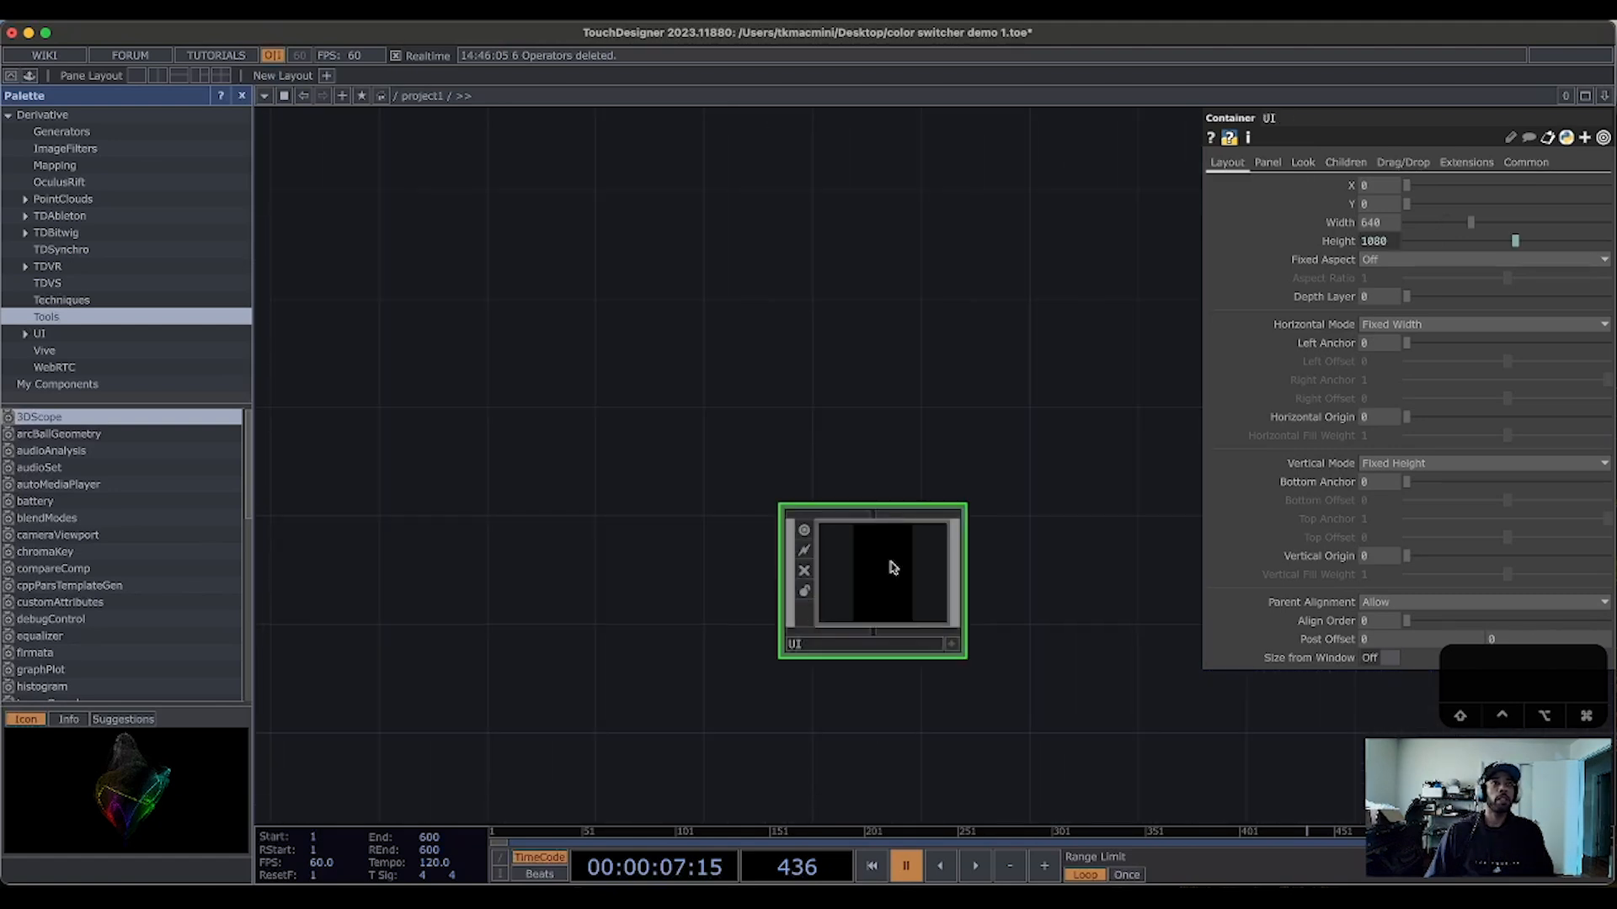
pyautogui.moveTo(1015, 508); pyautogui.dragTo(1124, 343)
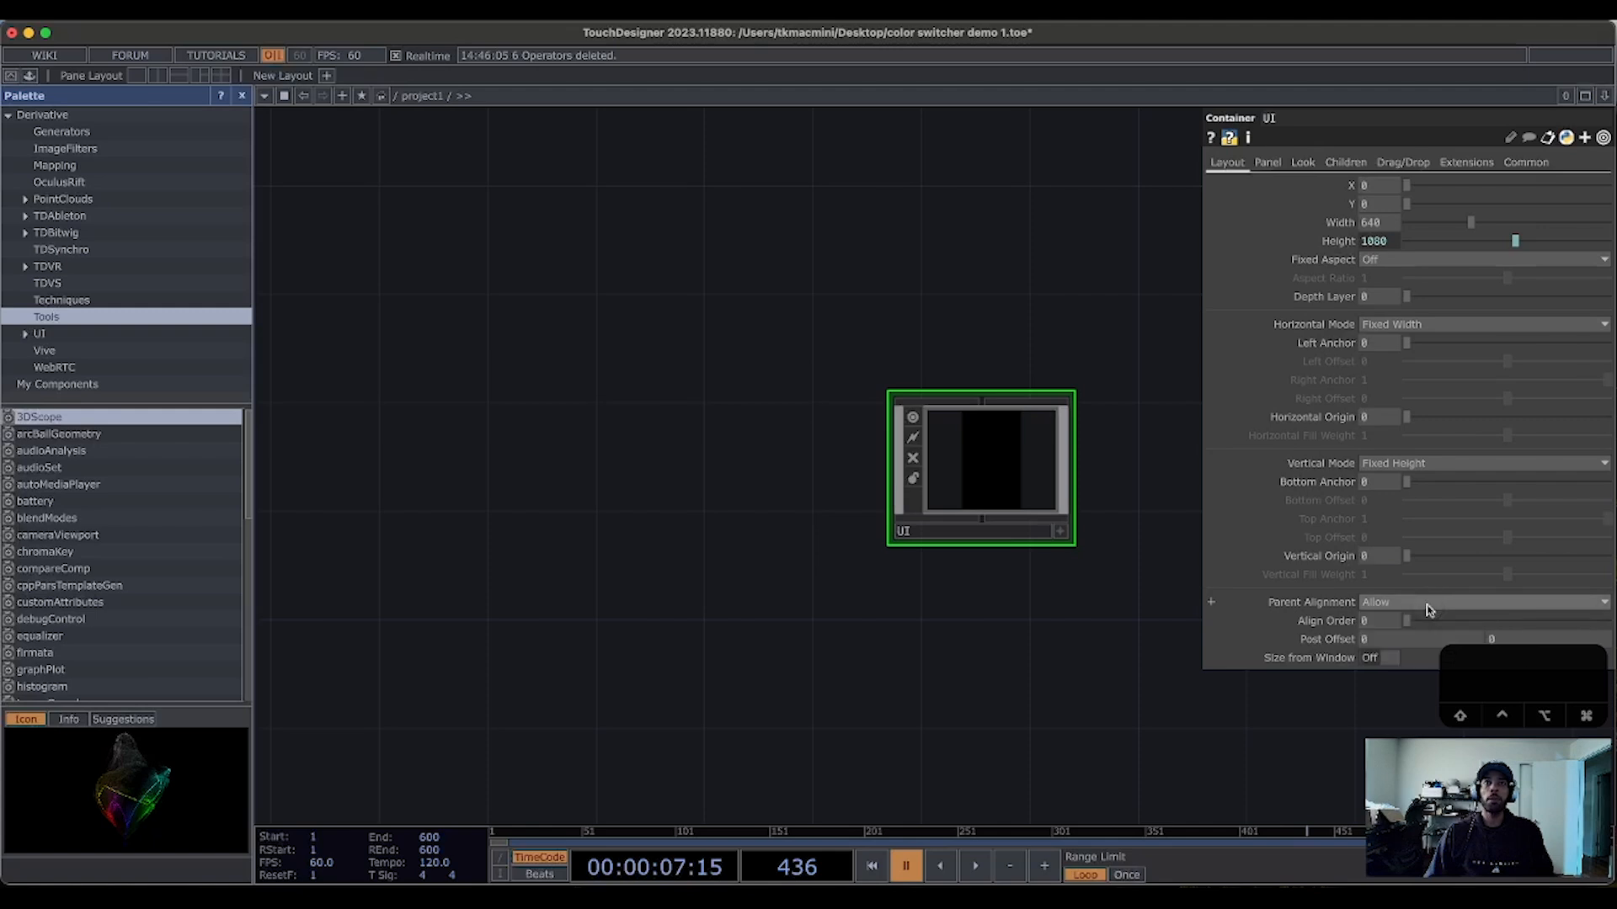
pyautogui.press('h')
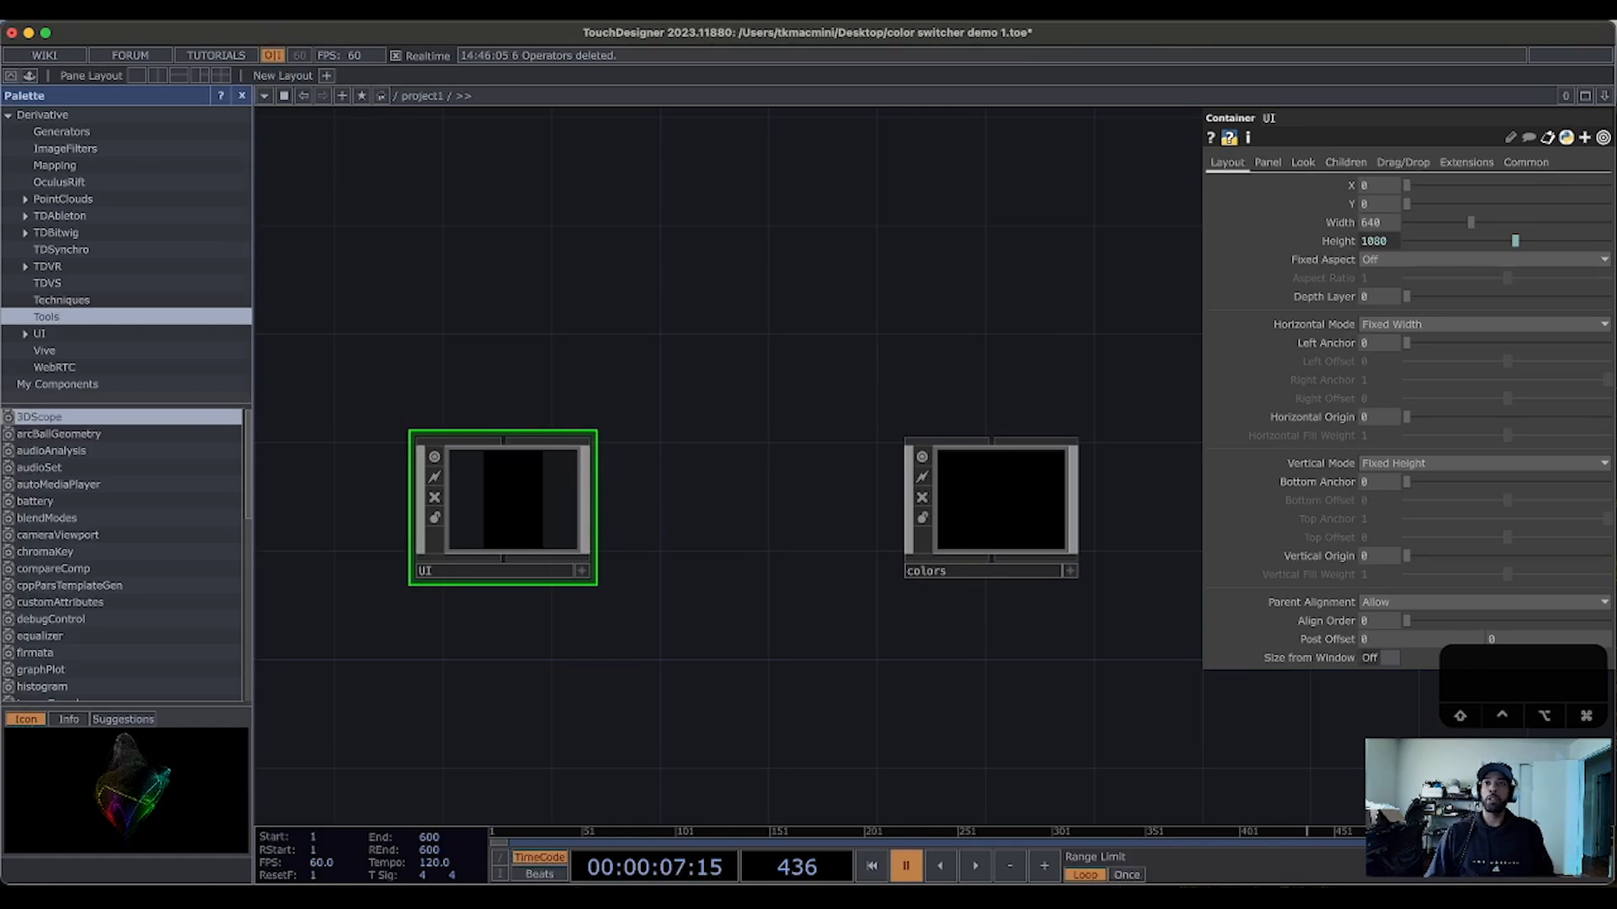
pyautogui.scroll(2, 1351, 121)
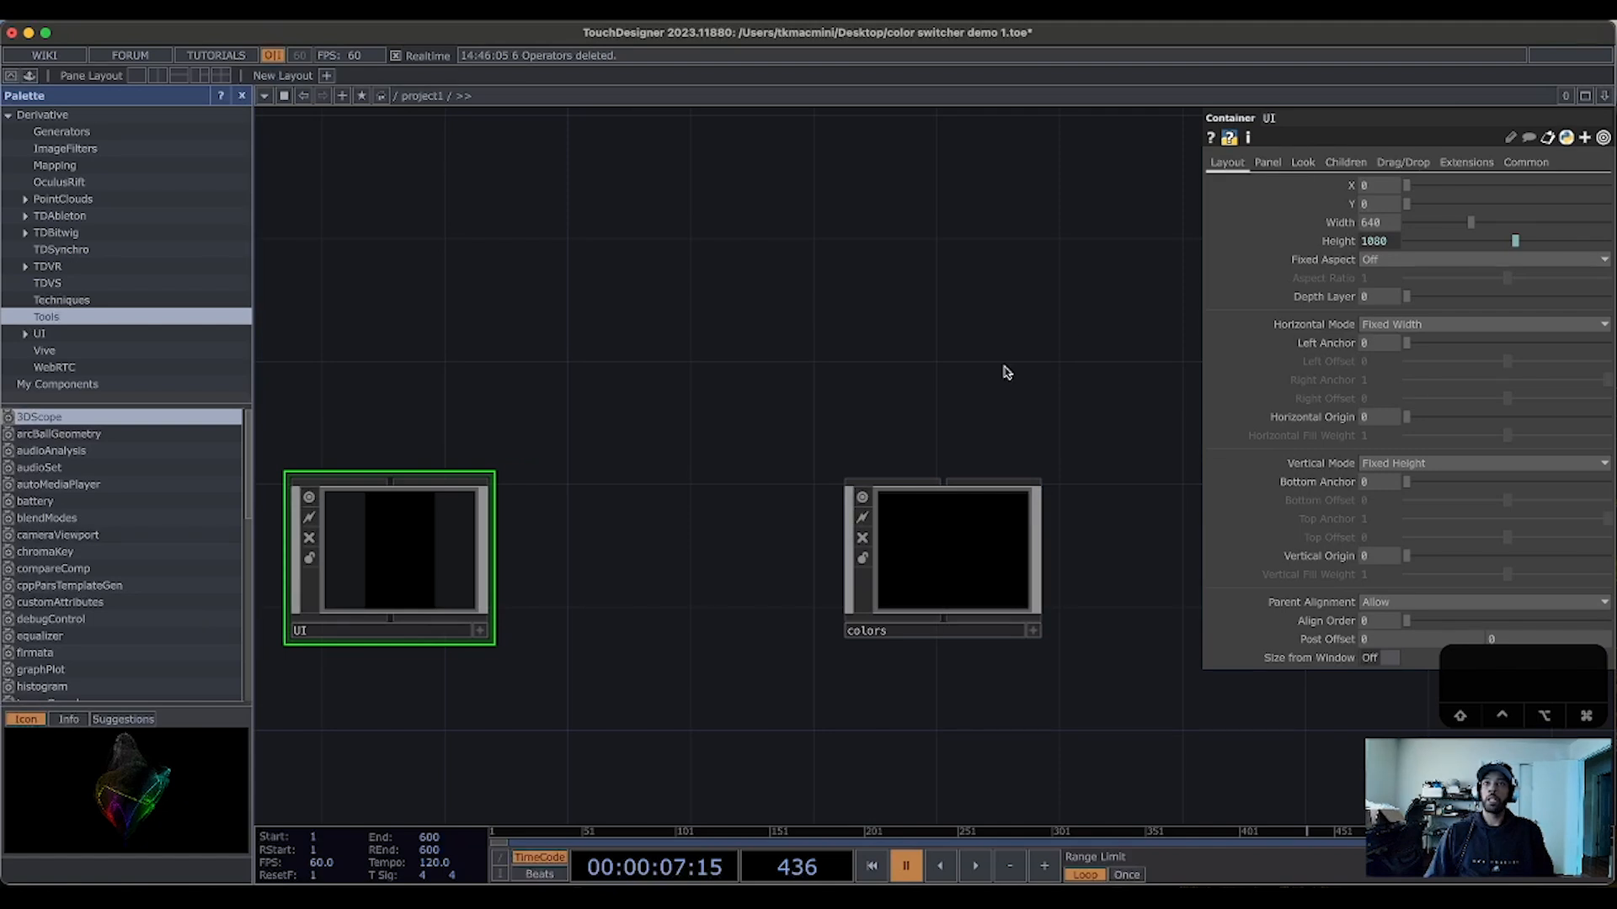
pyautogui.click(1301, 164)
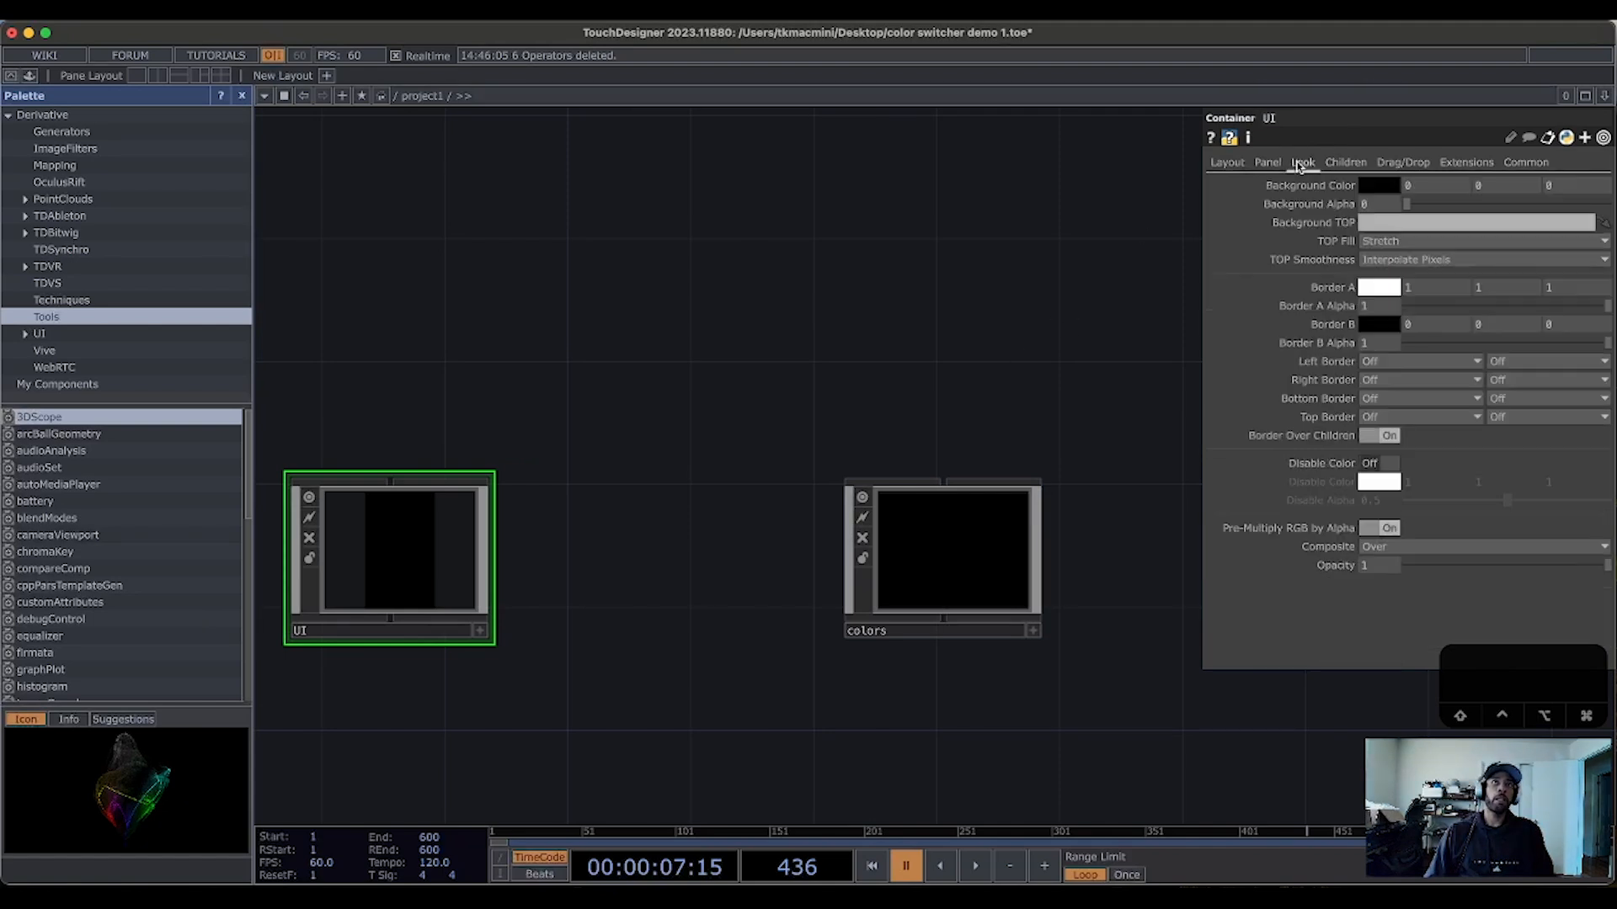
pyautogui.click(1373, 185)
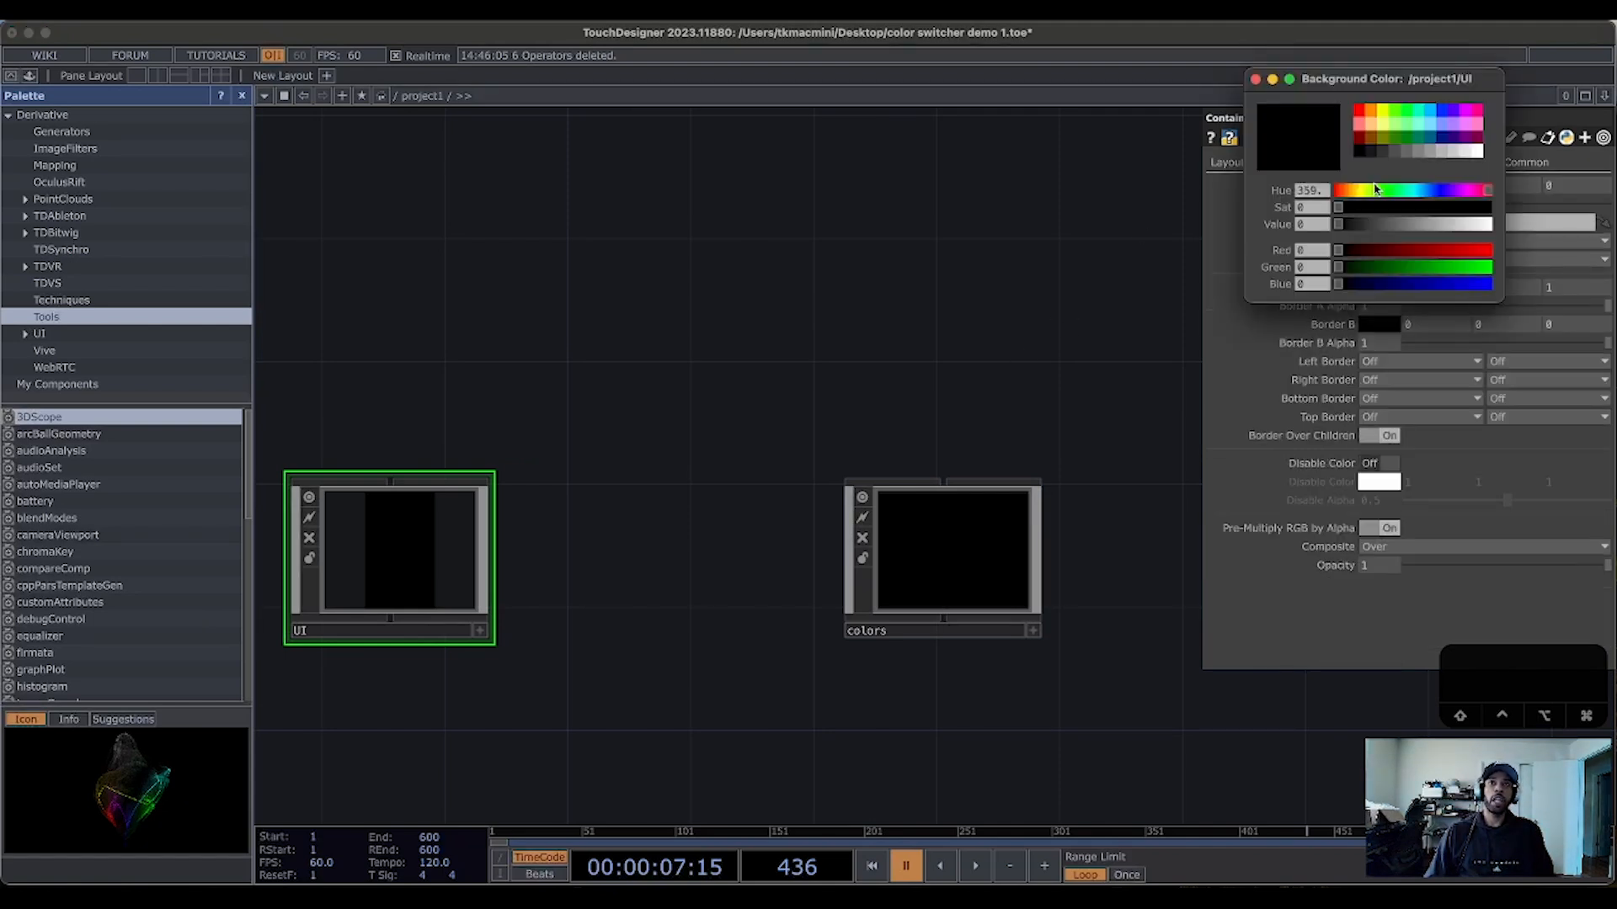
pyautogui.click(1385, 154)
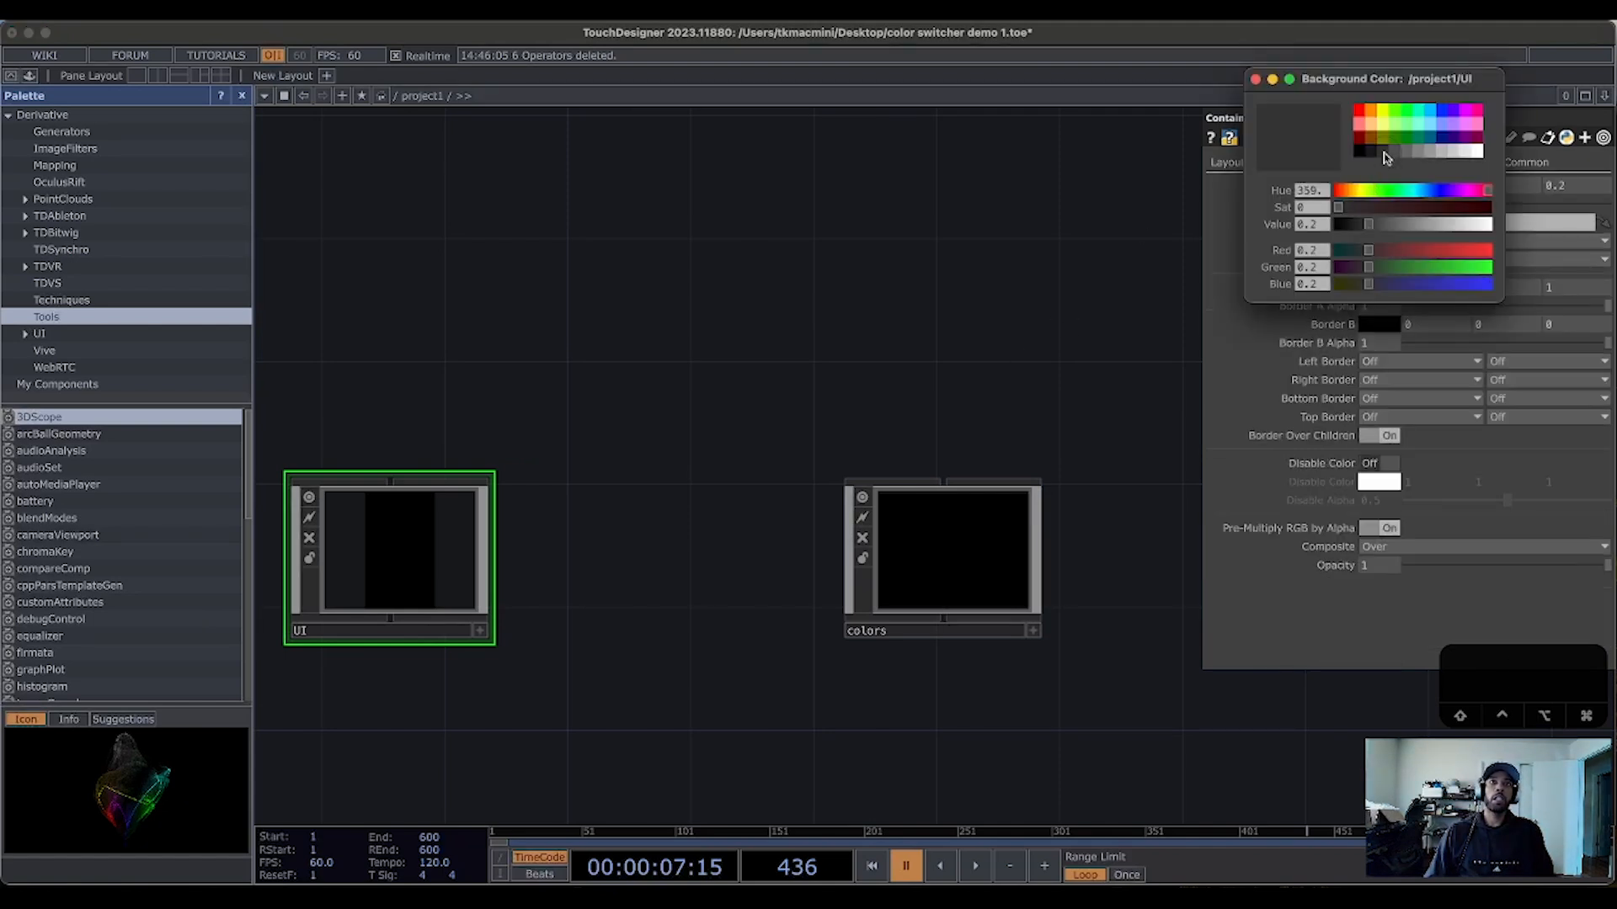
pyautogui.click(1080, 309)
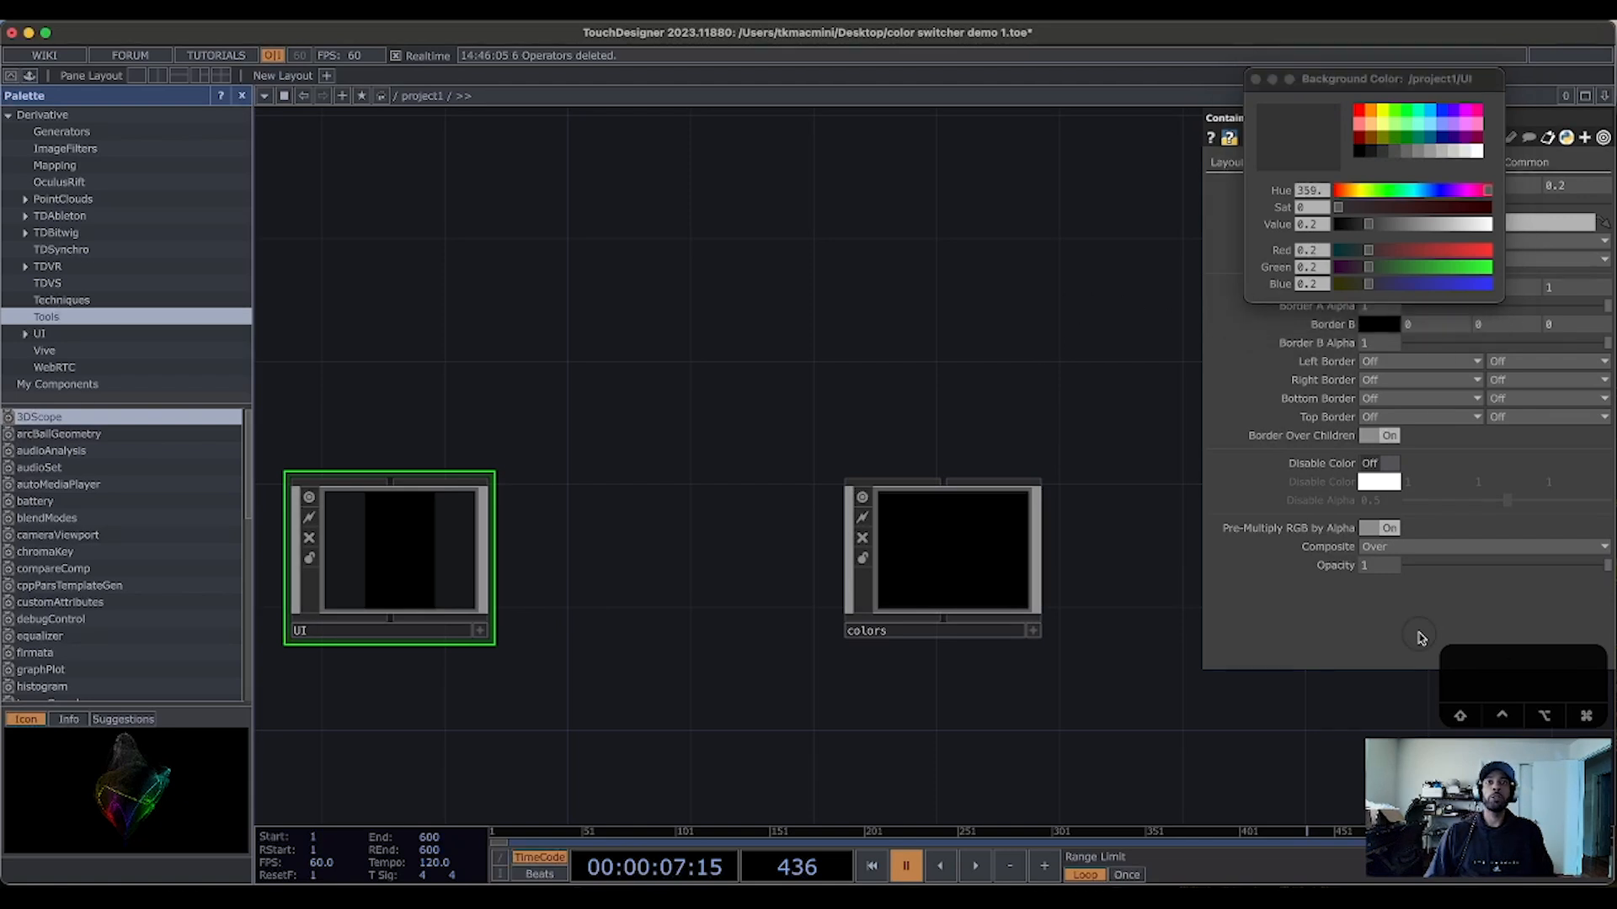
pyautogui.click(1255, 80)
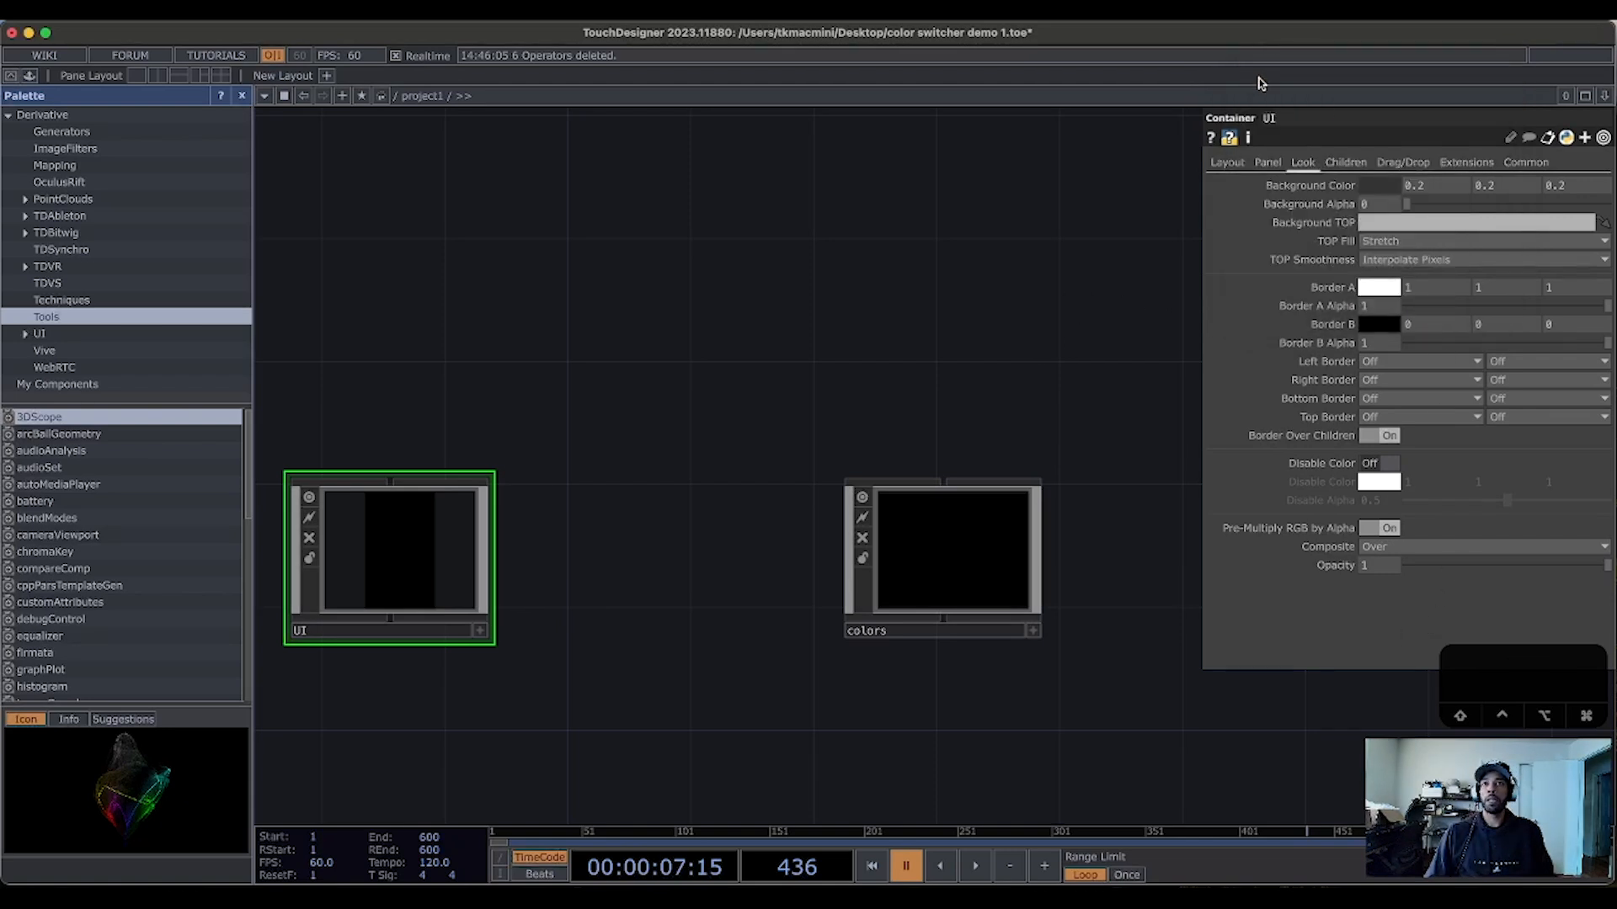
# Step: Set the UI container's Background Alpha to 1
pyautogui.click(1377, 202)
pyautogui.moveTo(1376, 203); pyautogui.dragTo(1337, 210)
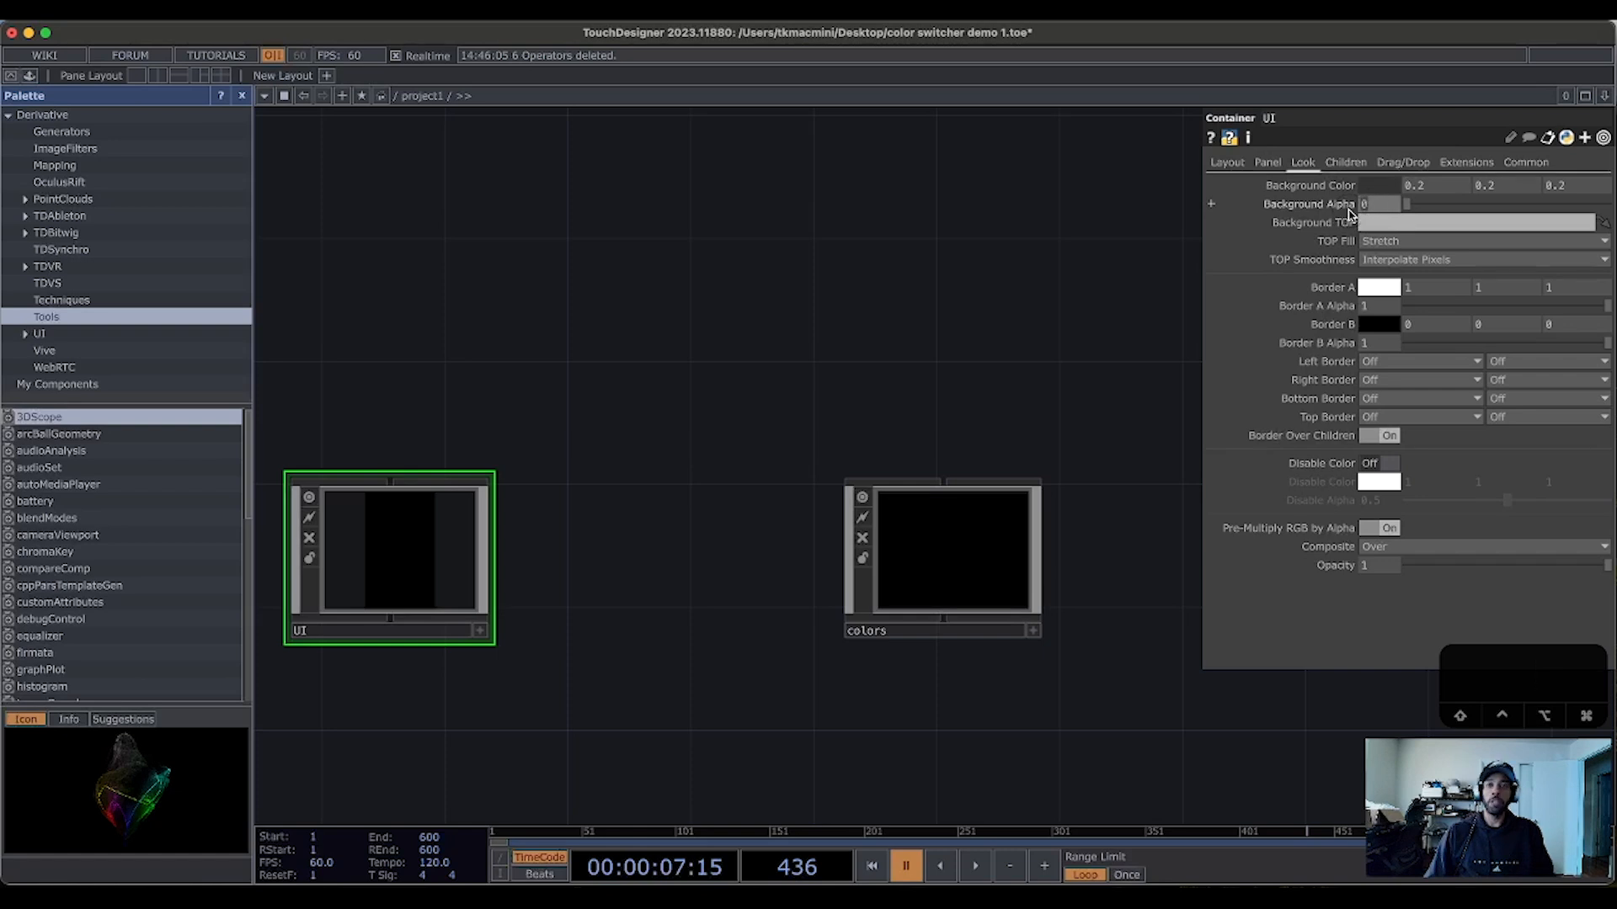
pyautogui.write('1')
pyautogui.press('Return')
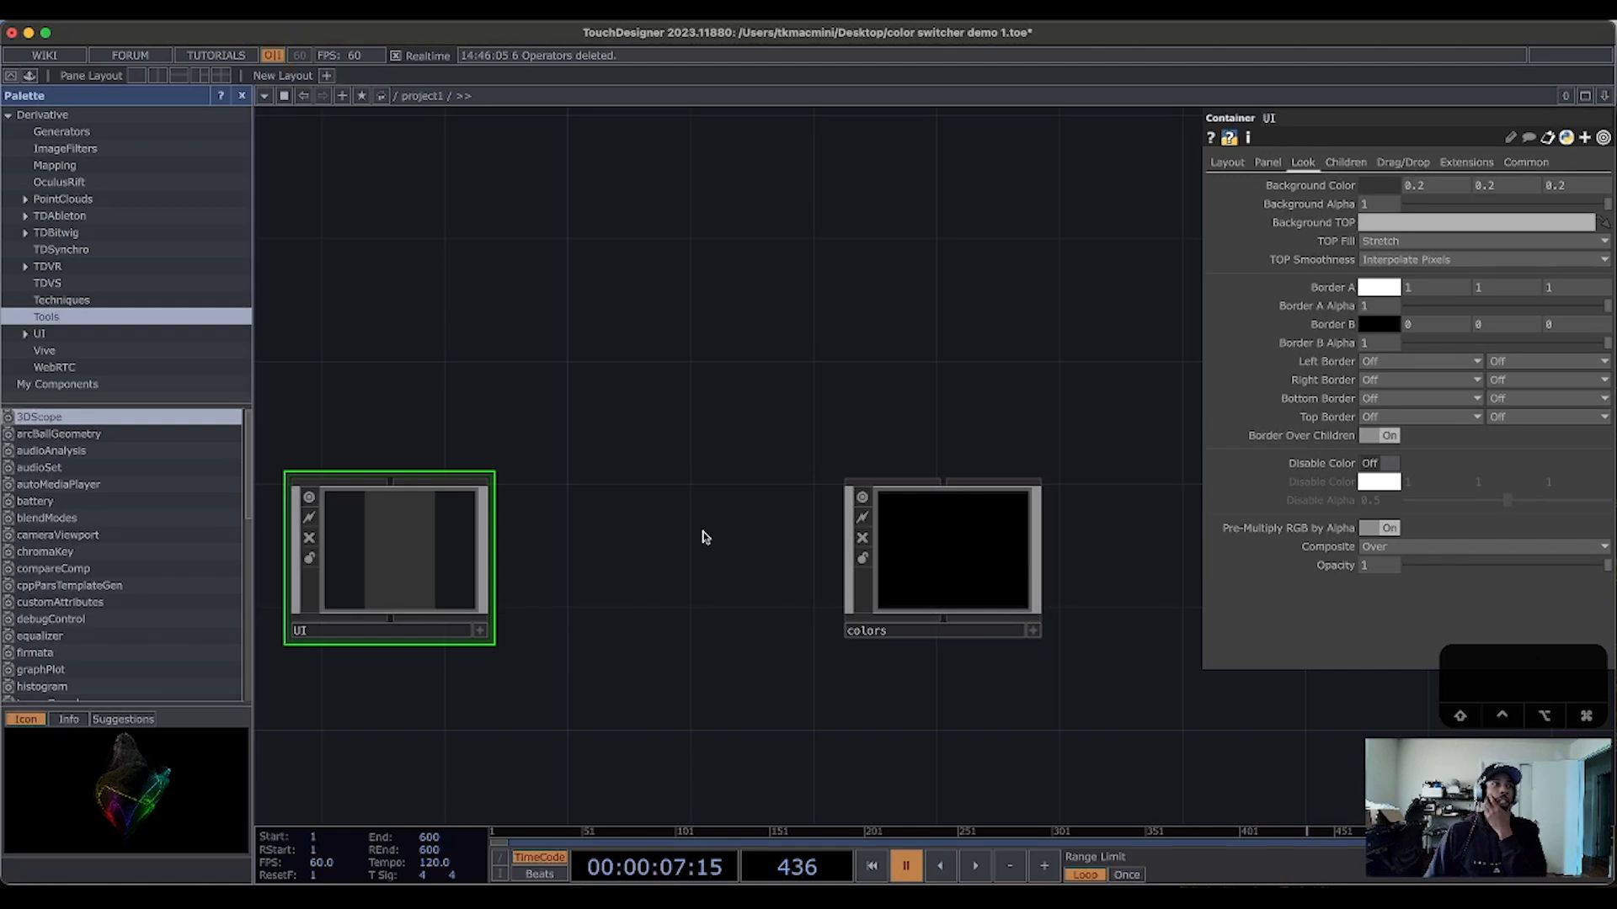
# Step: Go up to the root network to check the UI panel in project1's preview, and return inside project1
pyautogui.moveTo(706, 538); pyautogui.dragTo(823, 523)
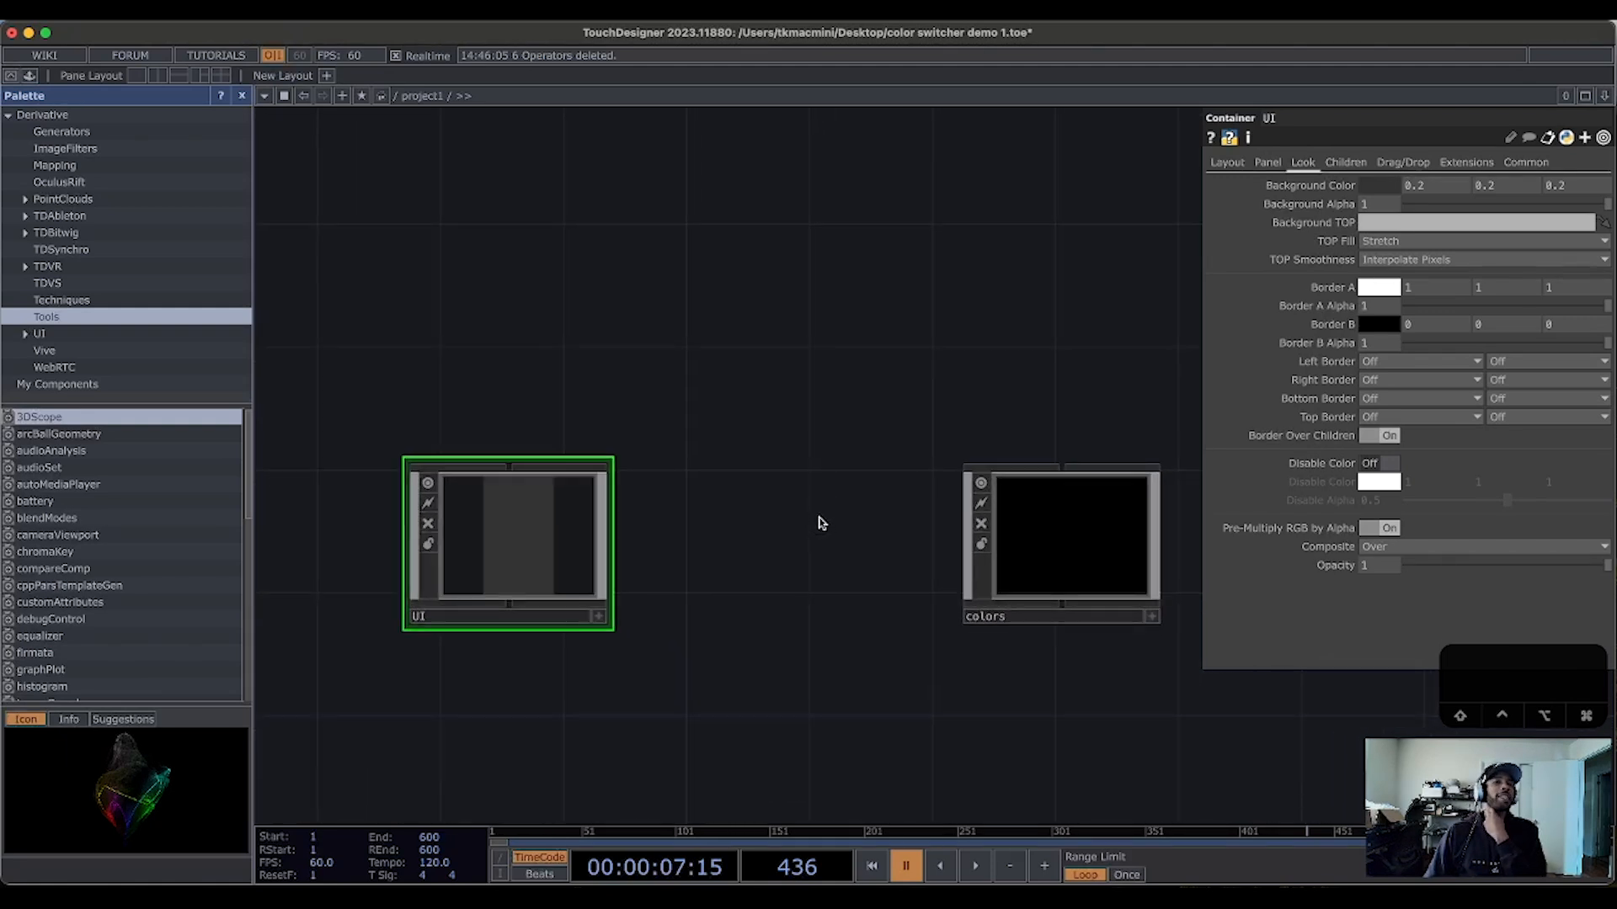
pyautogui.scroll(-10, 822, 525)
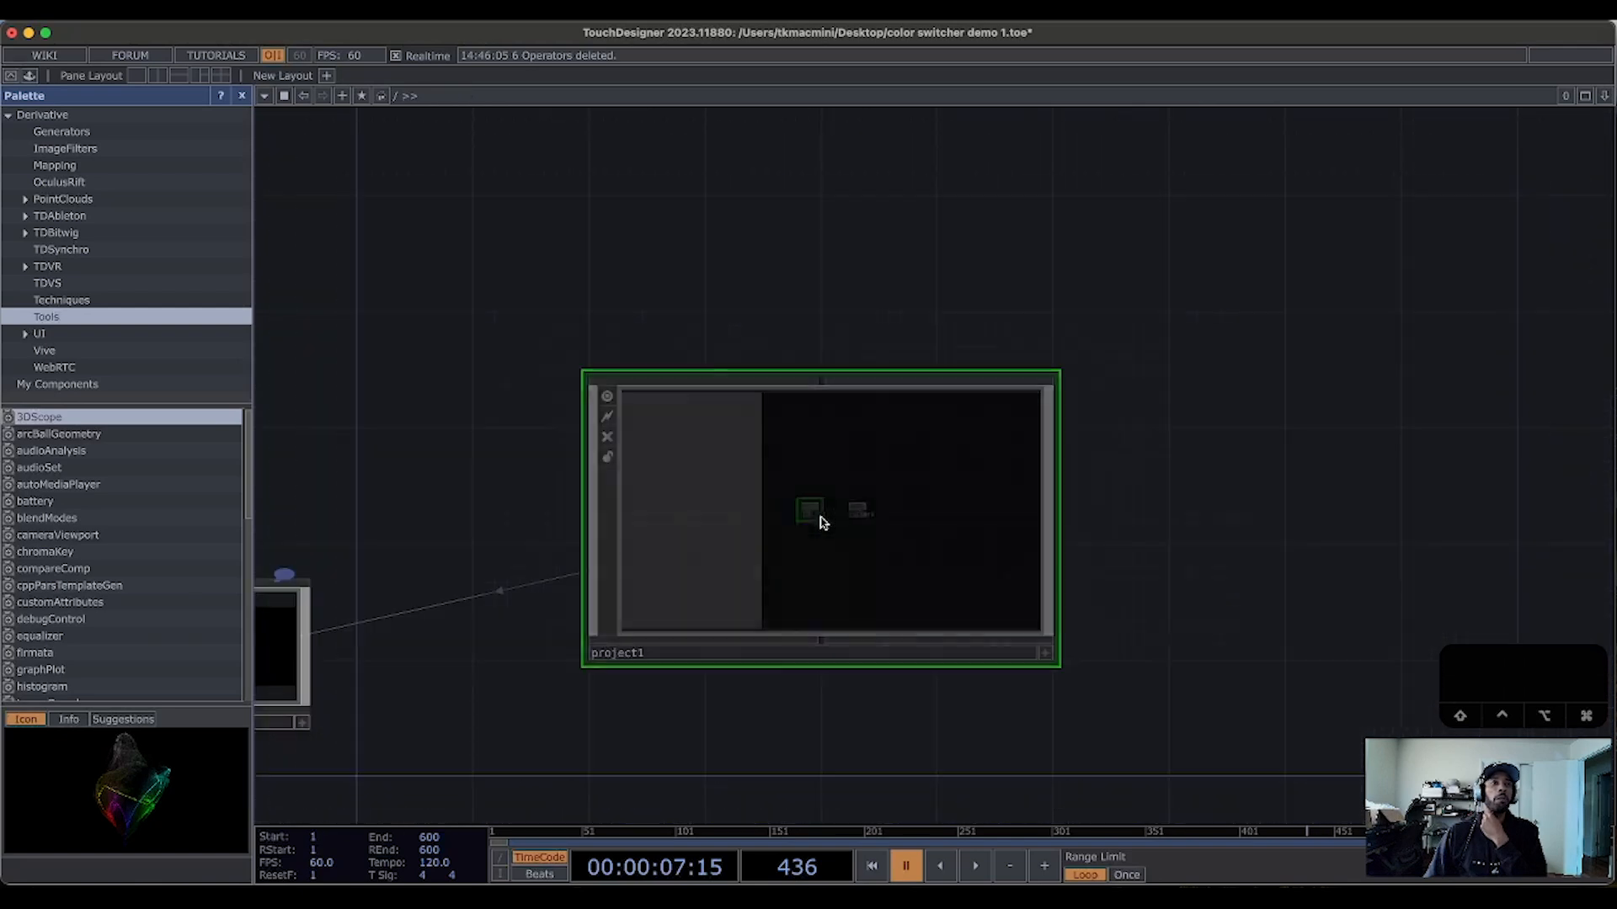
pyautogui.moveTo(1154, 671); pyautogui.dragTo(1147, 619)
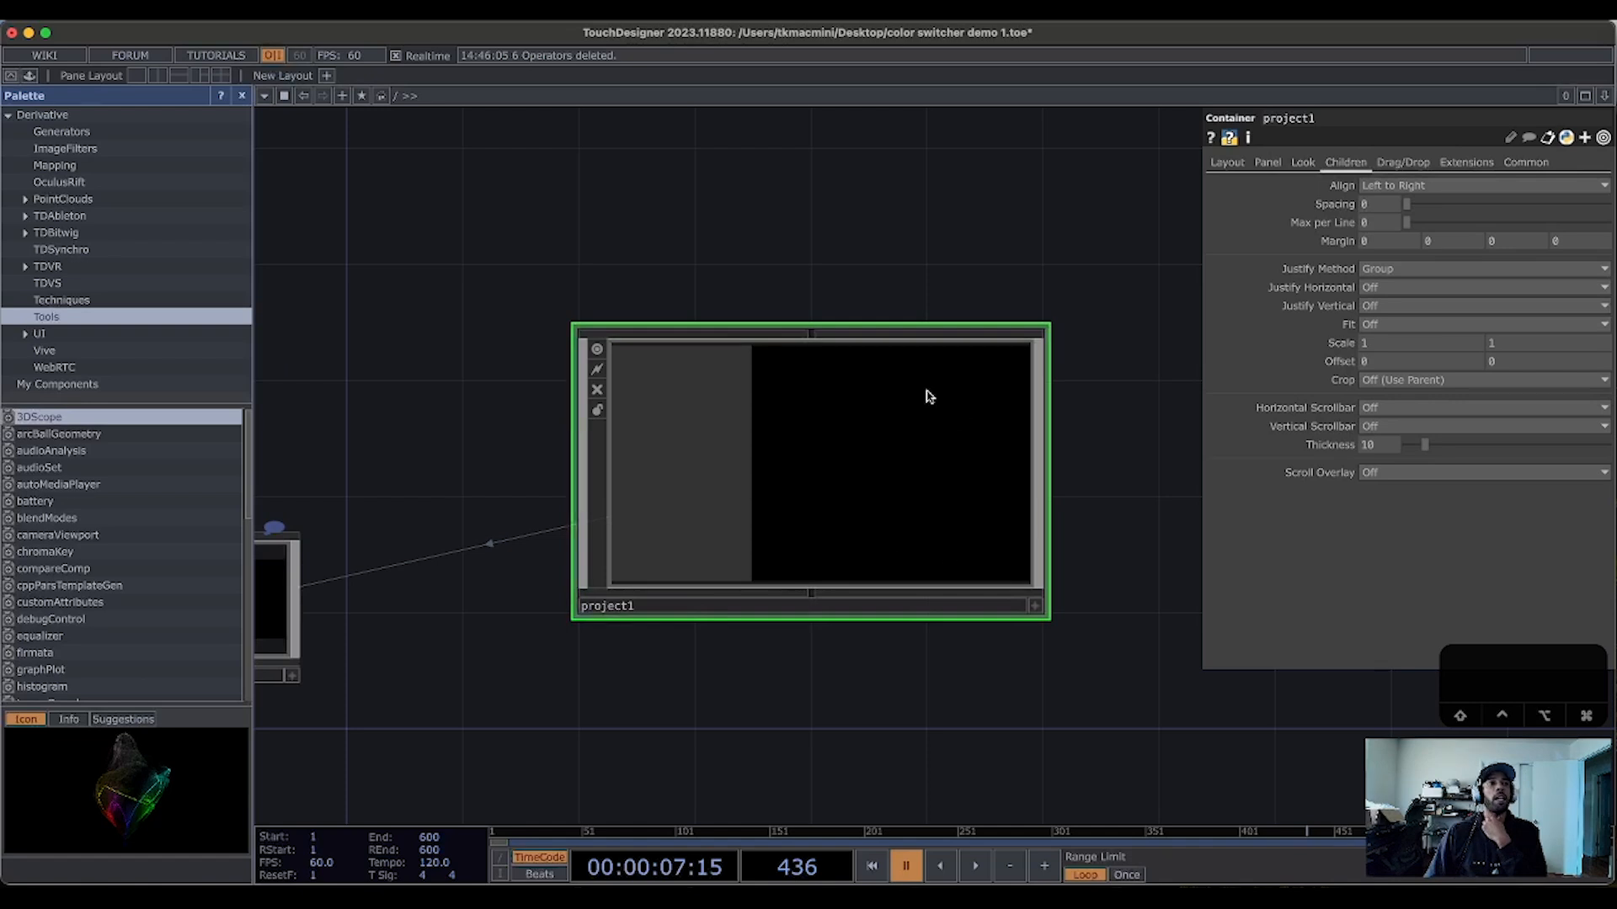
pyautogui.scroll(6, 825, 391)
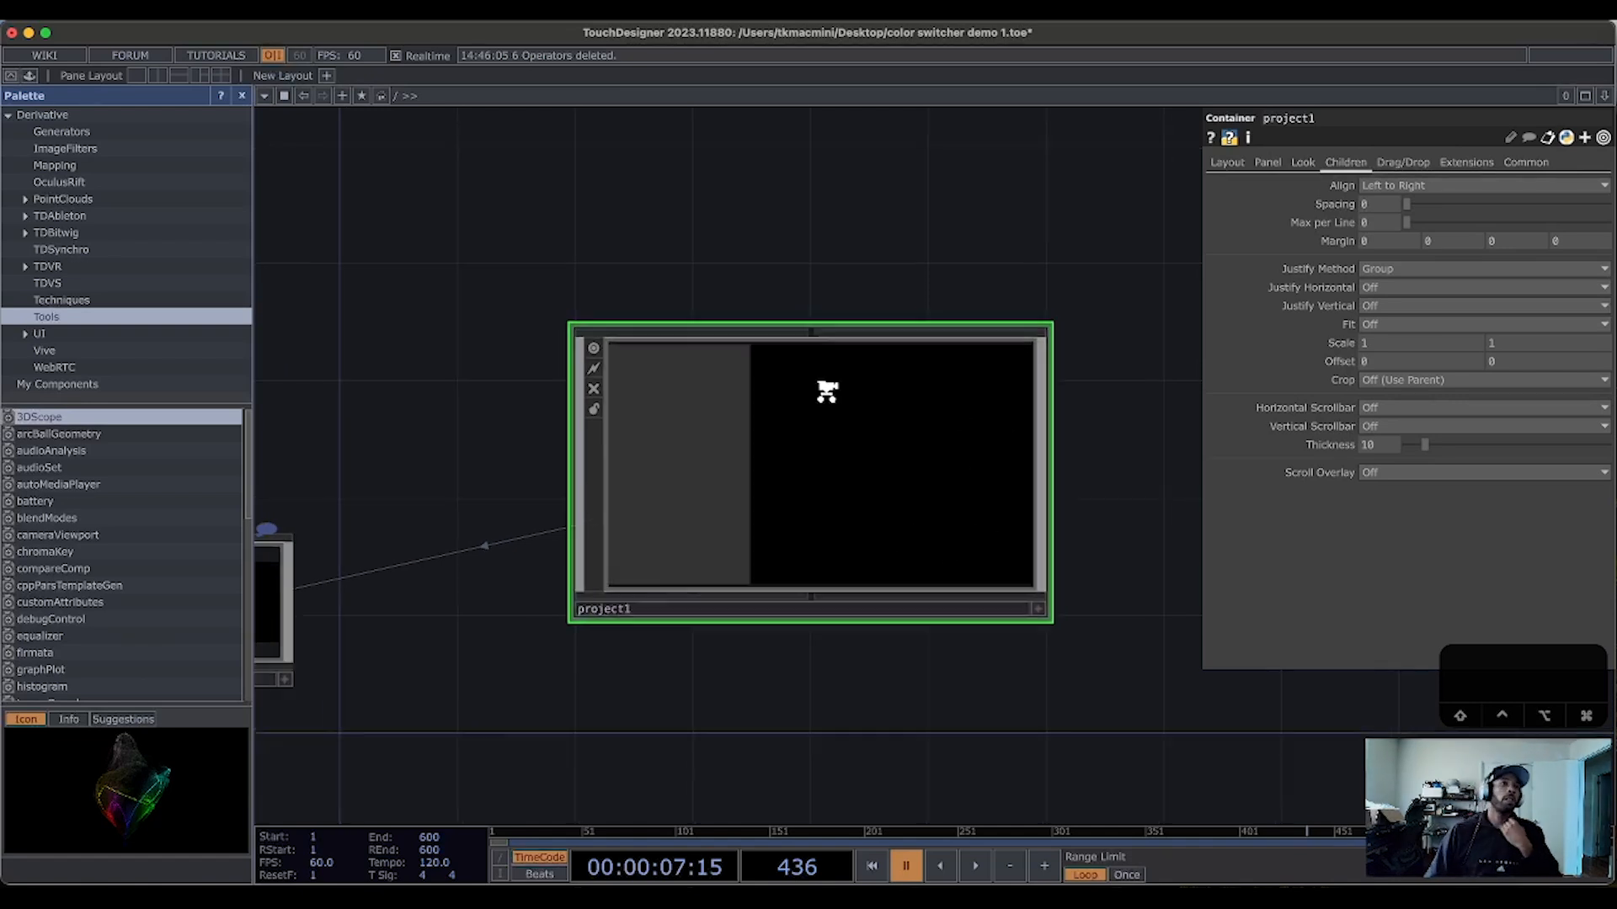
pyautogui.scroll(2, 825, 392)
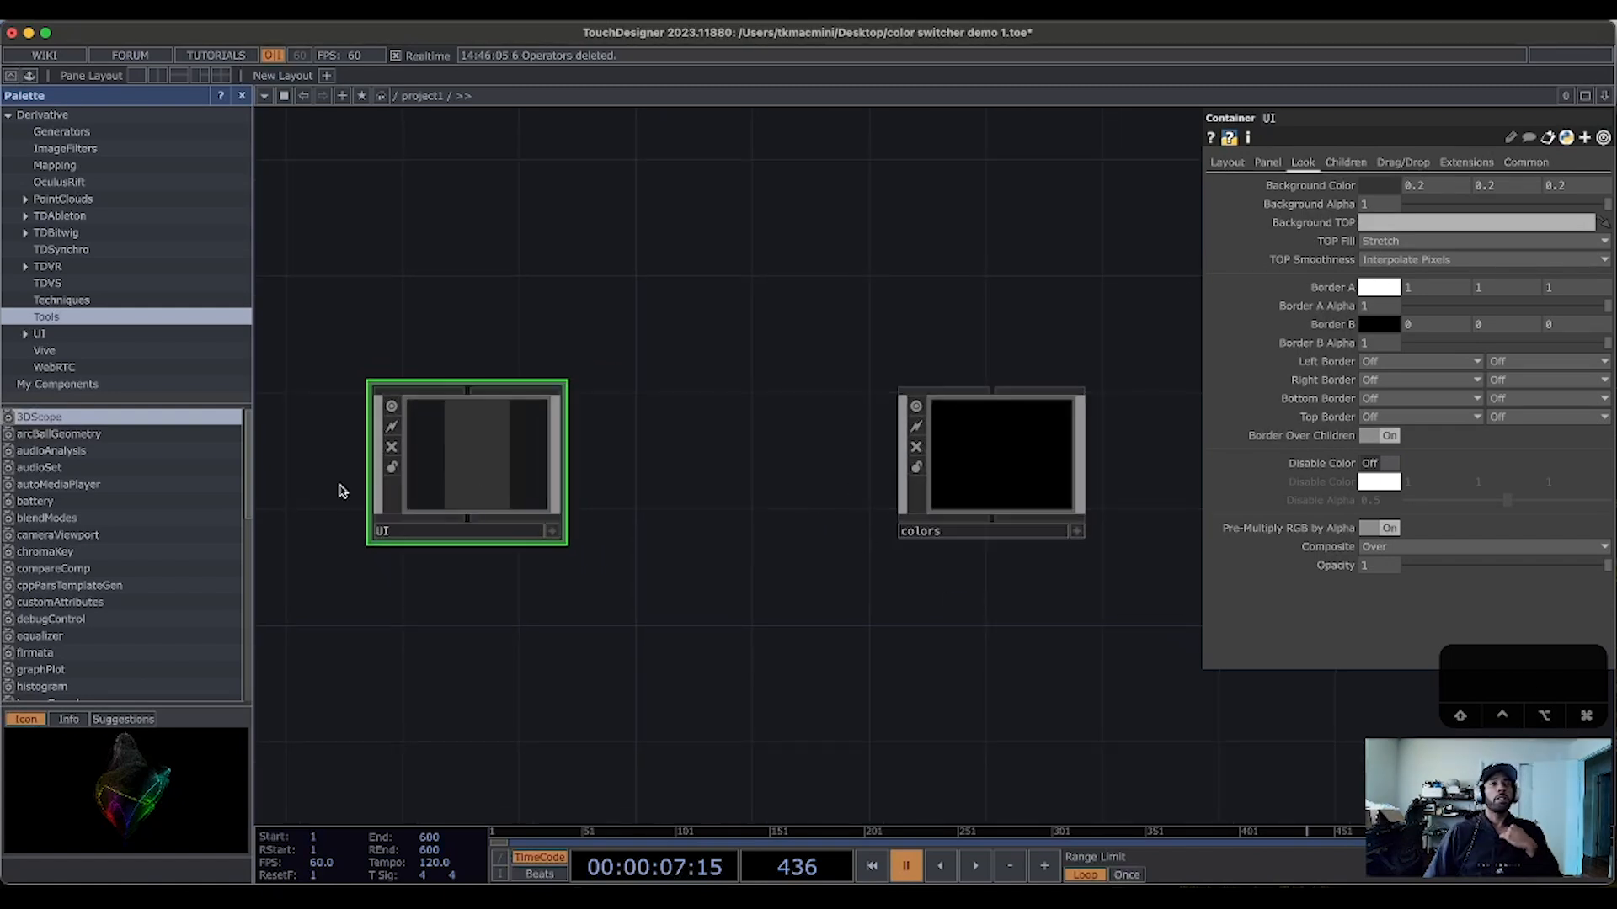
# Step: Set the colors container's Width to 1280 and expand its Height parameter to reveal the expression field
pyautogui.click(956, 495)
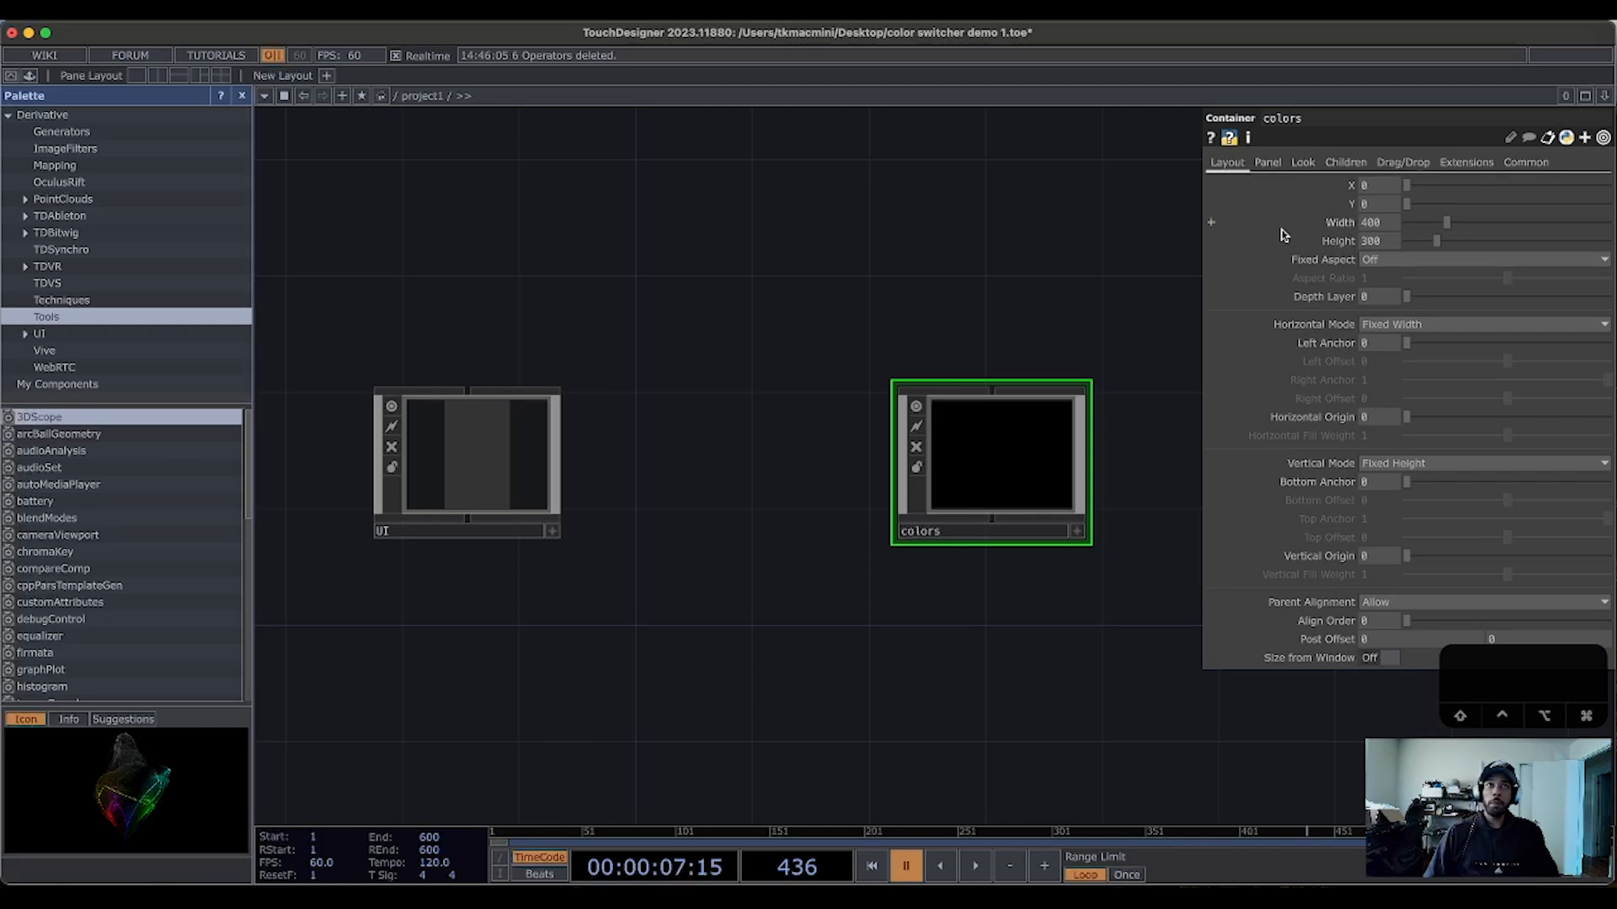
pyautogui.click(1212, 222)
pyautogui.moveTo(1393, 223); pyautogui.dragTo(1294, 227)
pyautogui.write('1280')
pyautogui.press('Return')
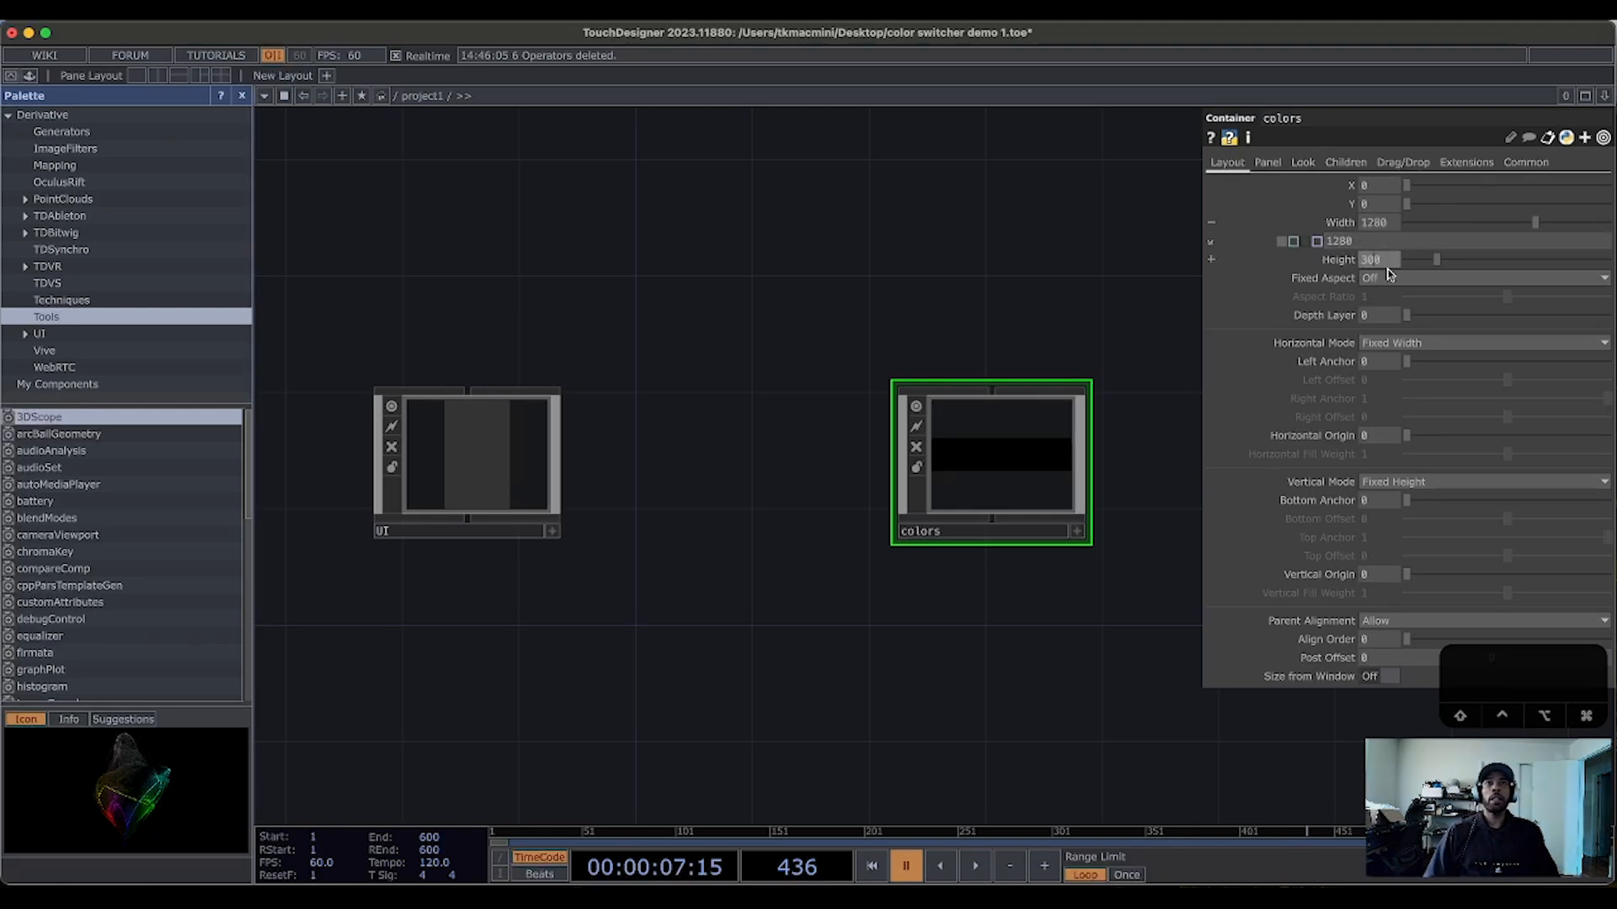
pyautogui.click(1212, 261)
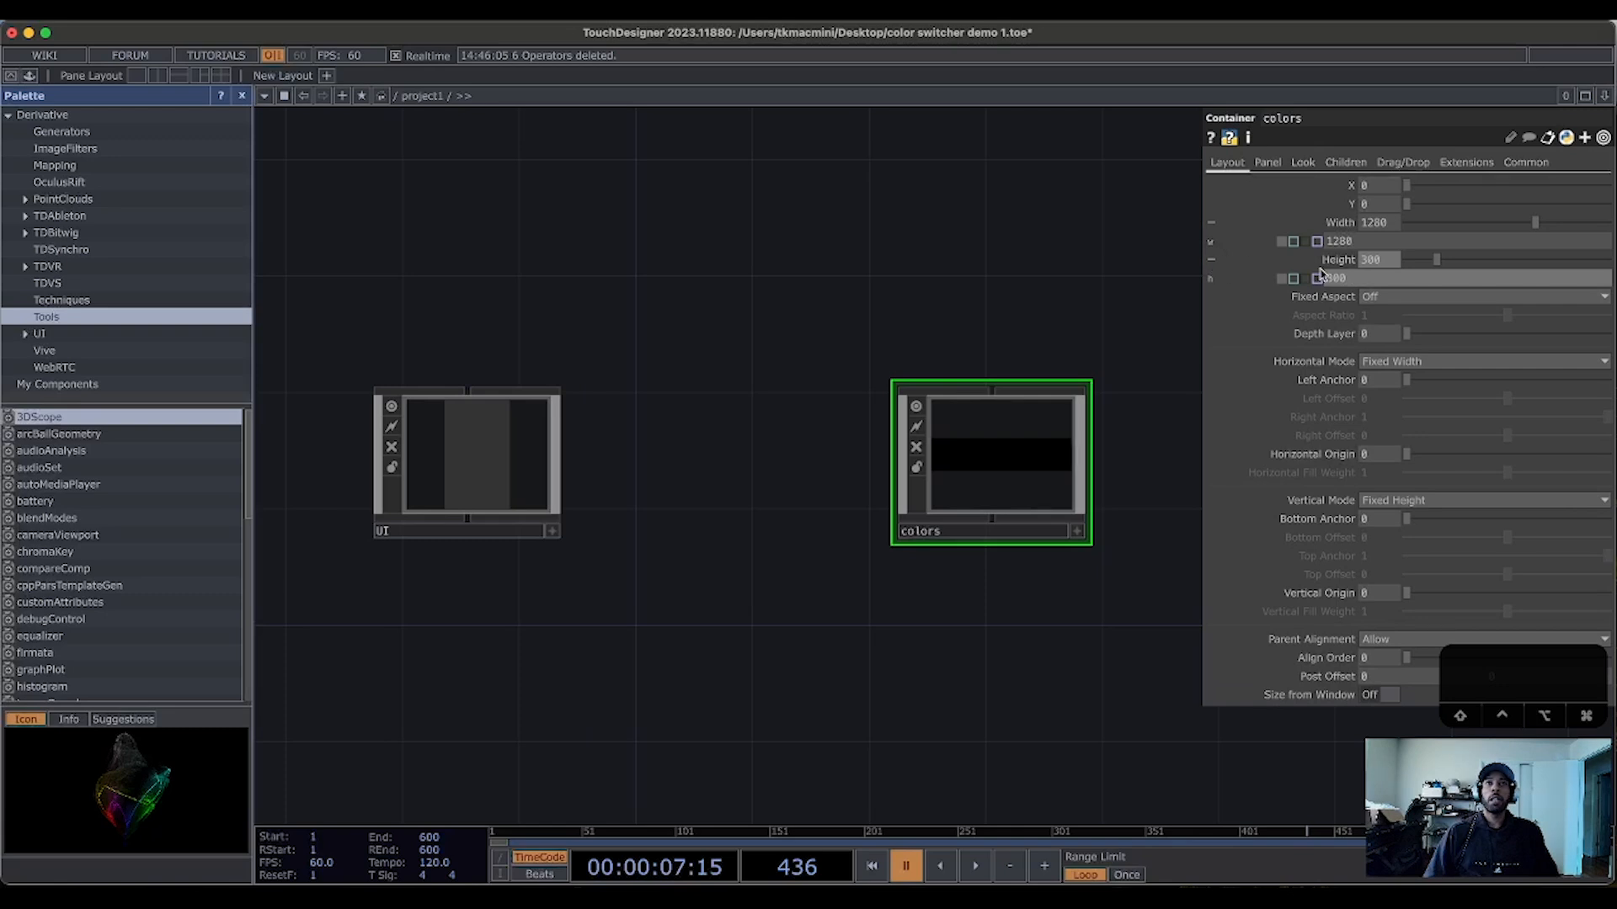
pyautogui.click(1357, 279)
# Step: Copy the UI container's Height parameter from its layout settings
pyautogui.click(545, 449)
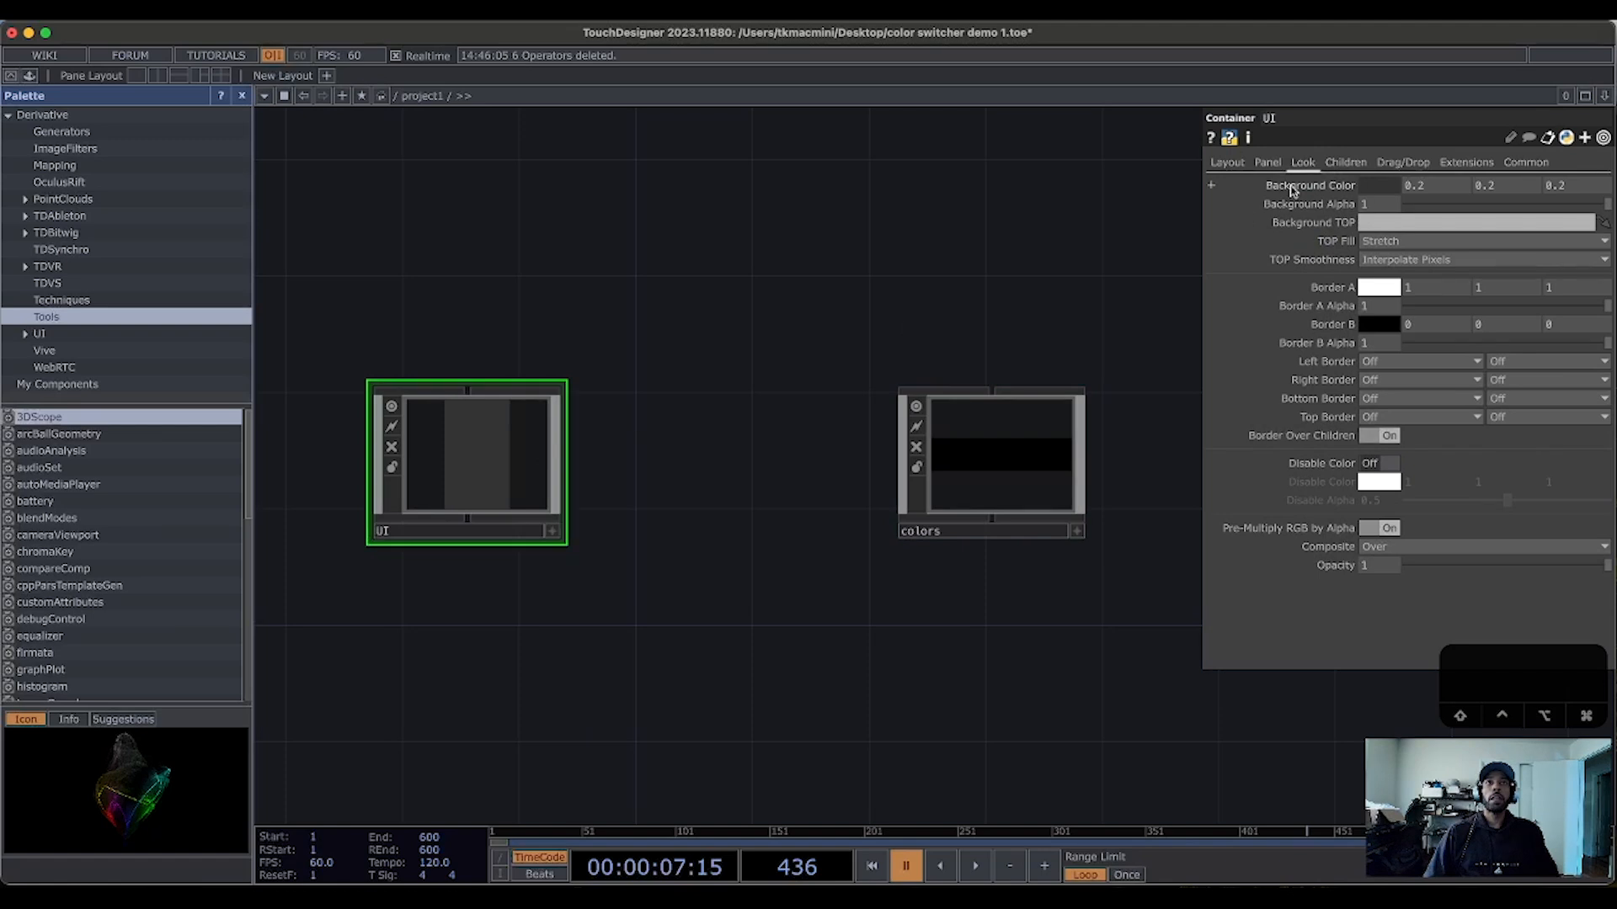
pyautogui.click(1226, 162)
pyautogui.click(1378, 241)
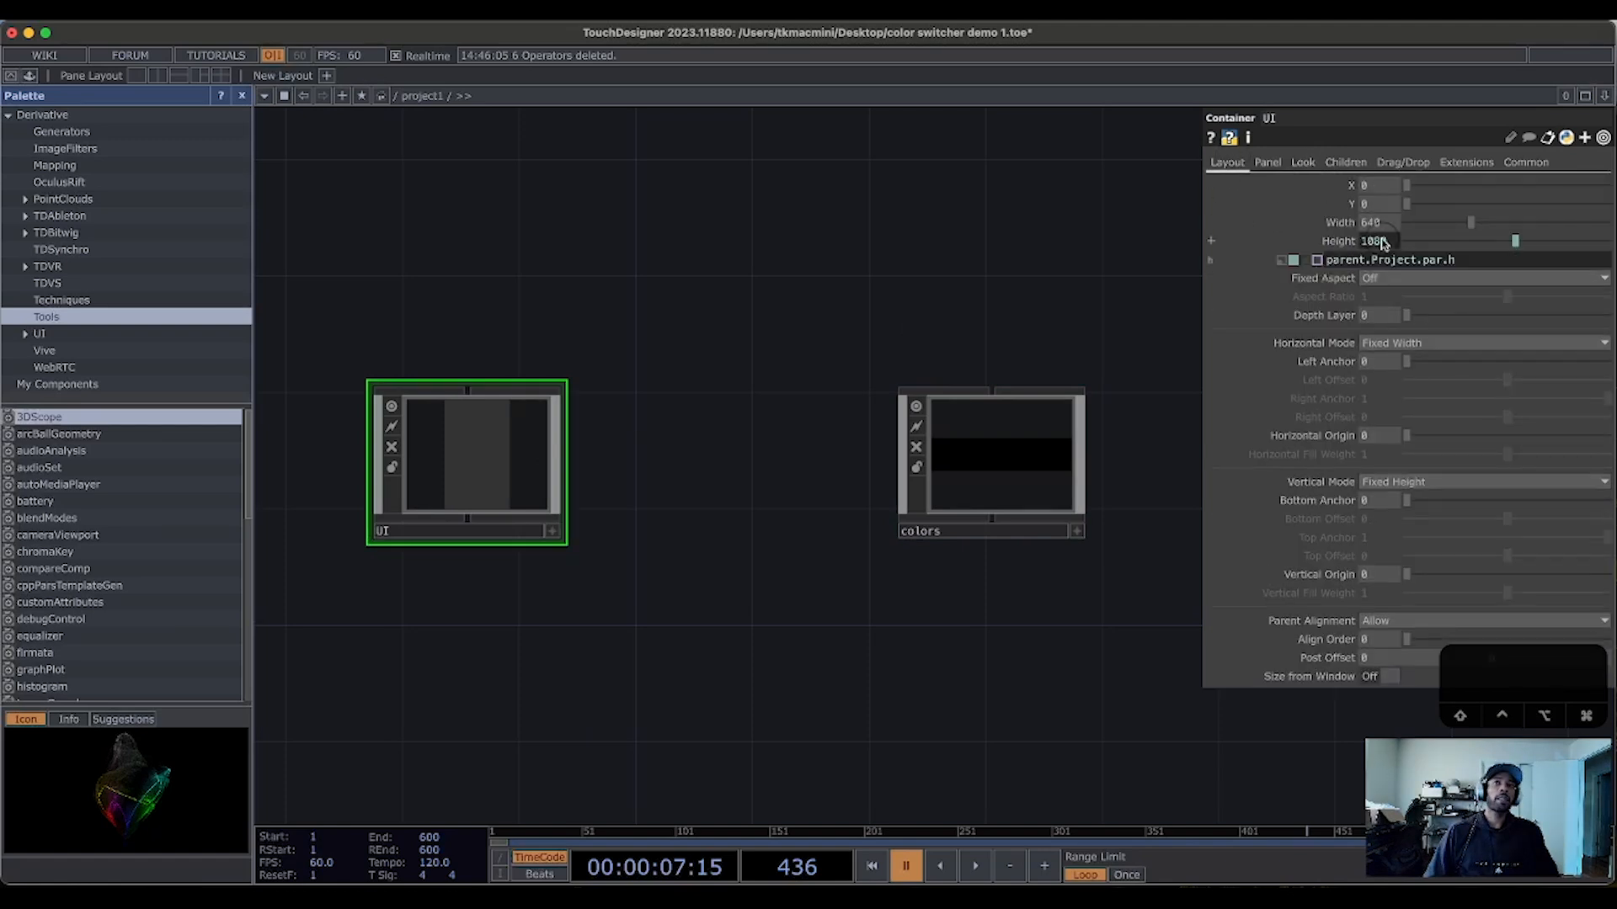
pyautogui.rightClick(1379, 241)
pyautogui.click(1489, 262)
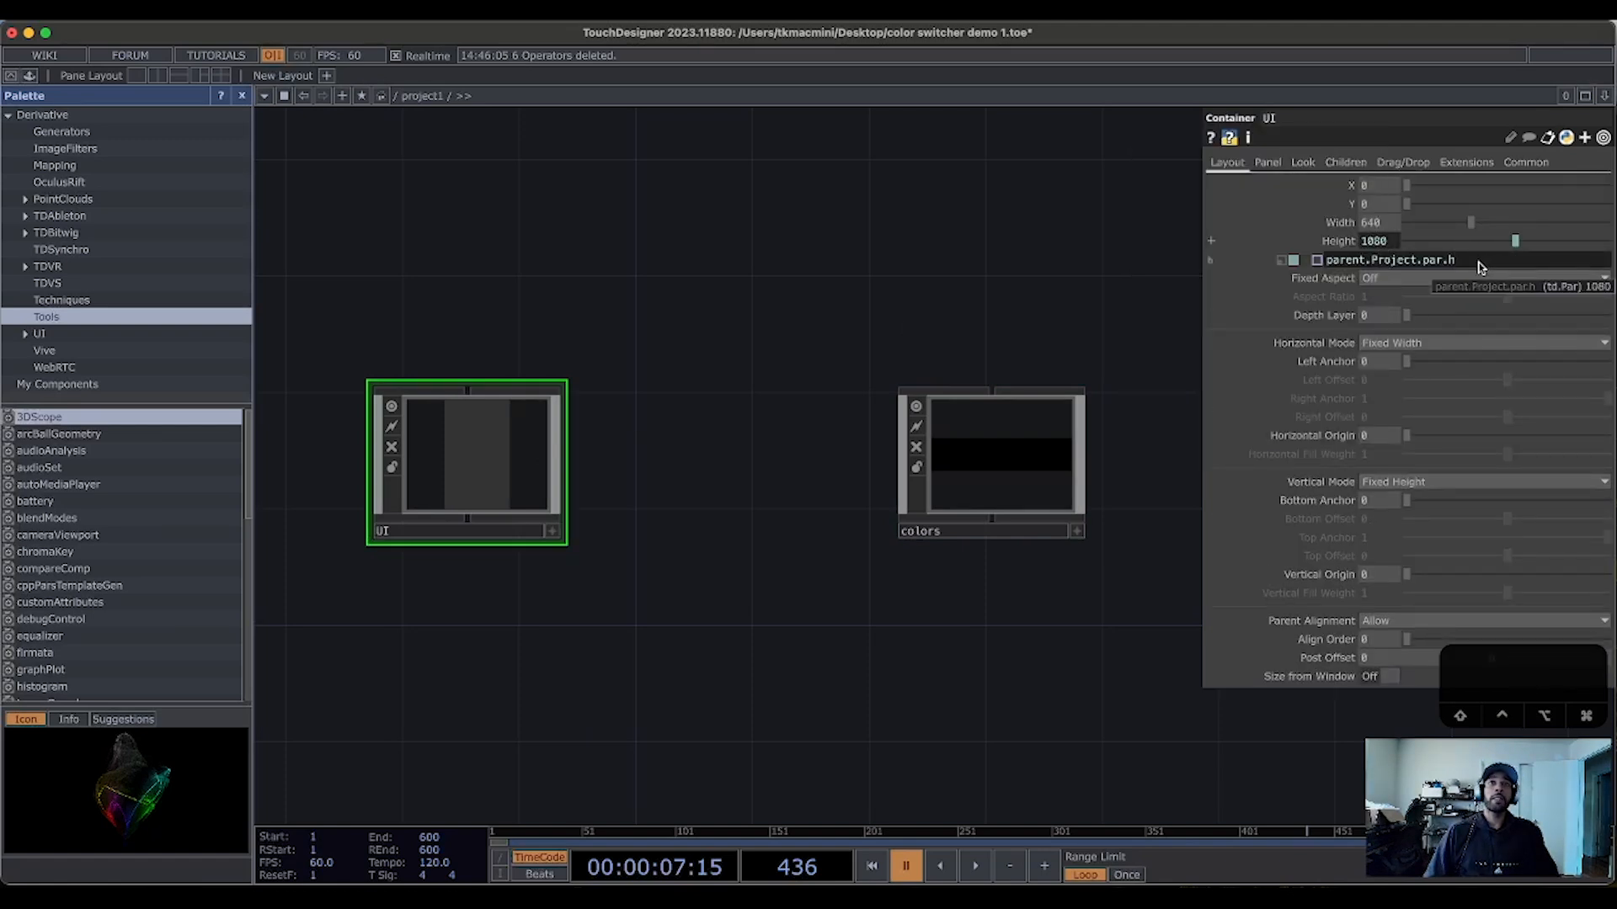
pyautogui.moveTo(1470, 262); pyautogui.dragTo(1264, 250)
pyautogui.click(1402, 256)
pyautogui.rightClick(1402, 256)
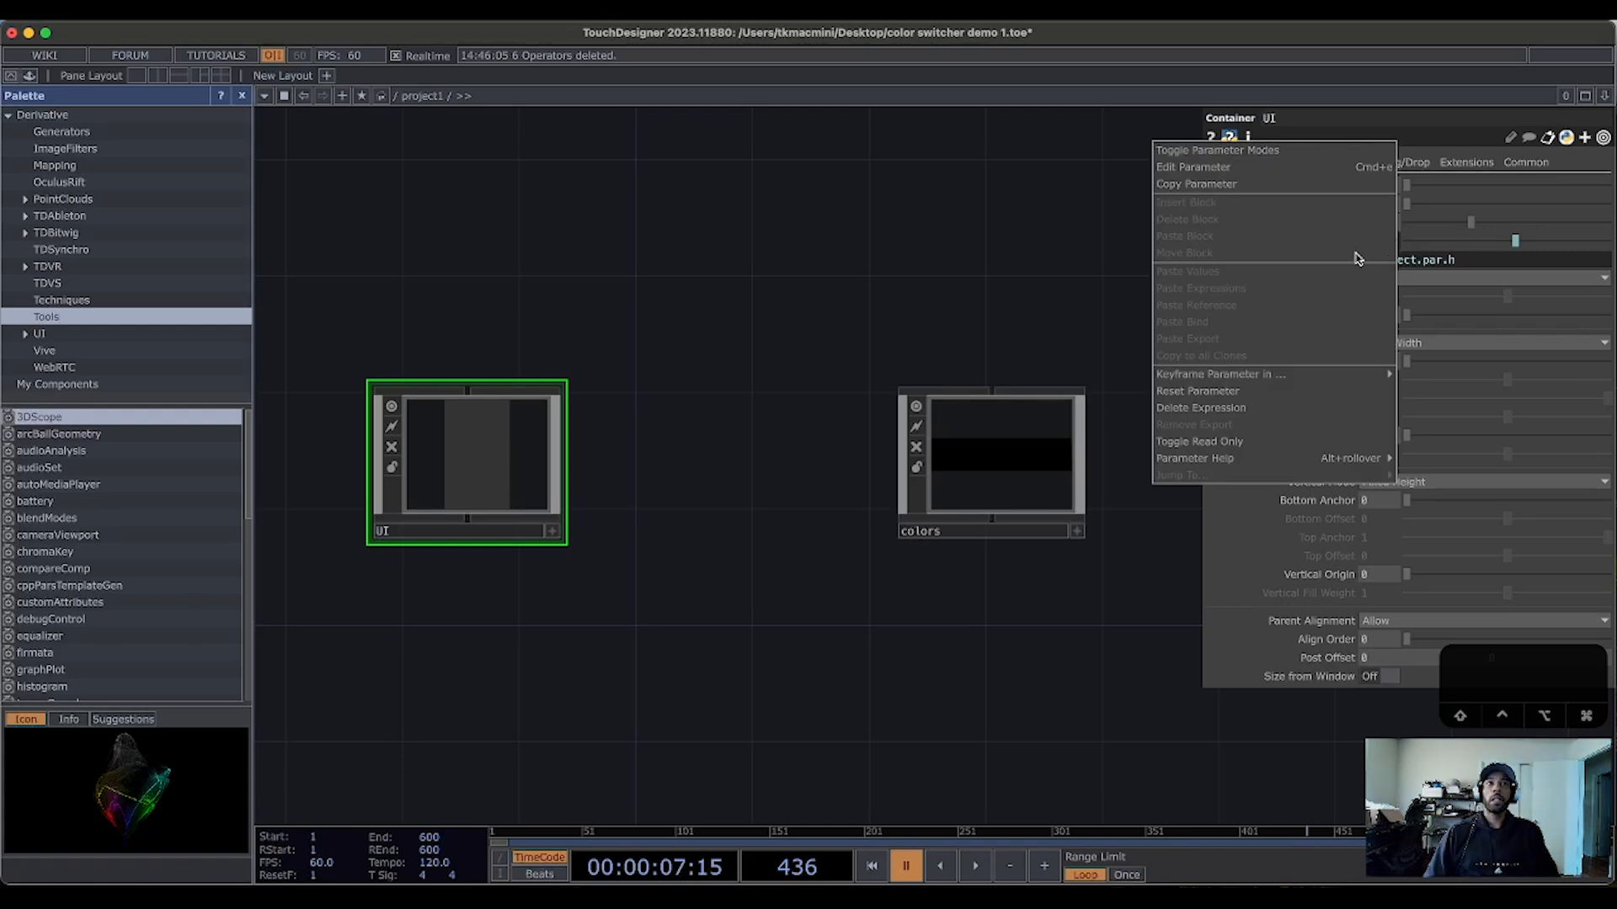
pyautogui.click(1234, 185)
# Step: Paste the copied UI Height parameter onto the colors container's Height as a reference
pyautogui.click(1027, 513)
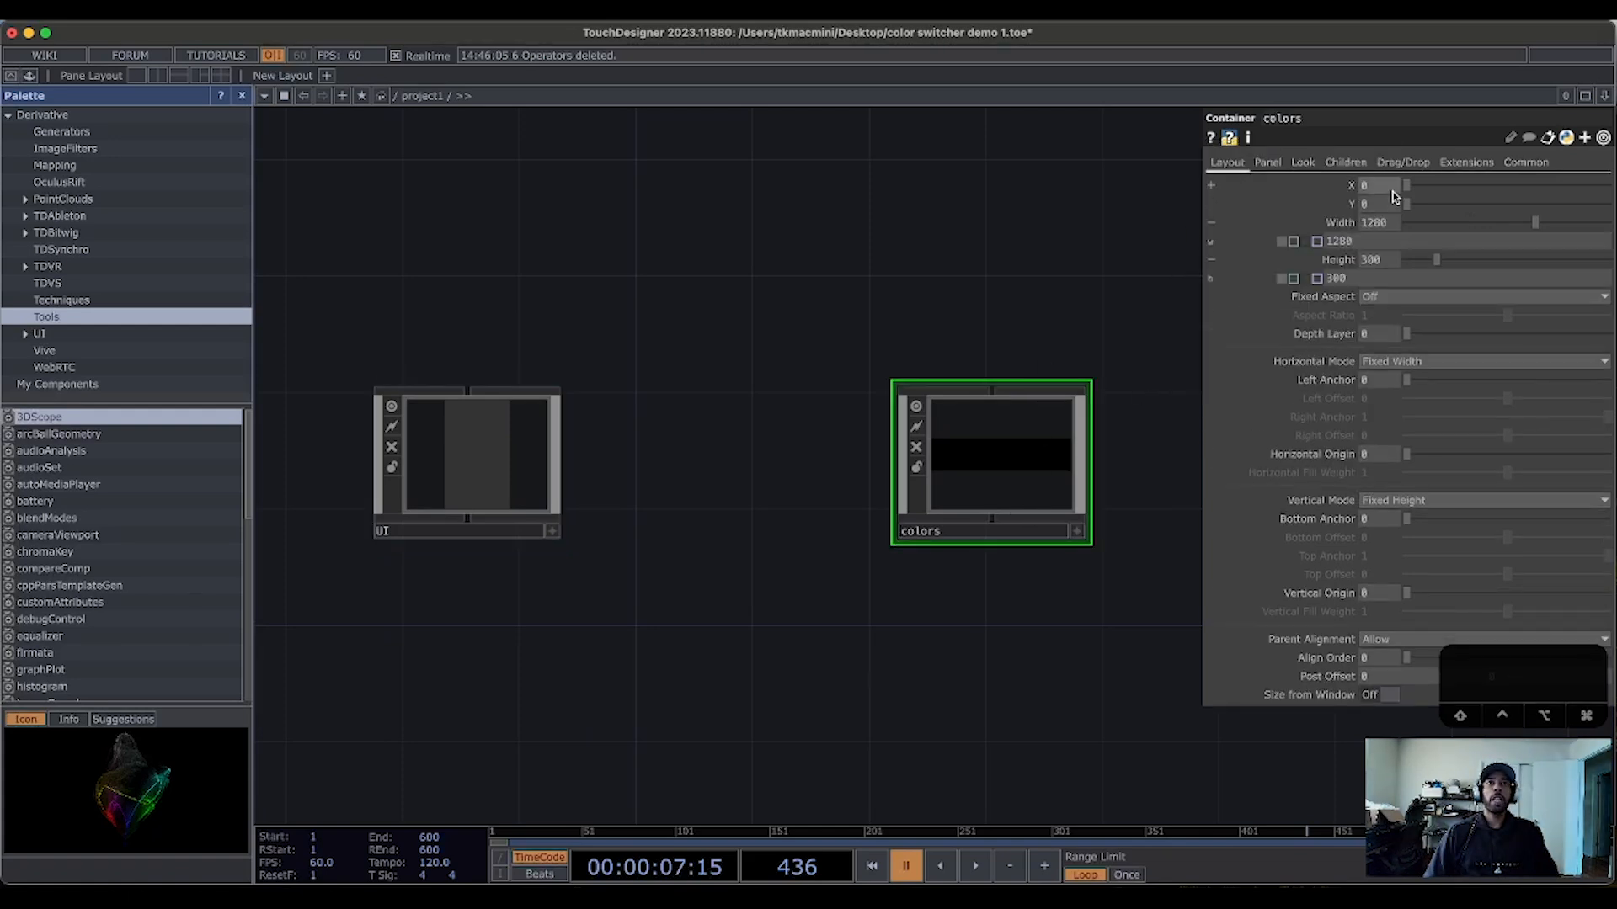
pyautogui.rightClick(1337, 287)
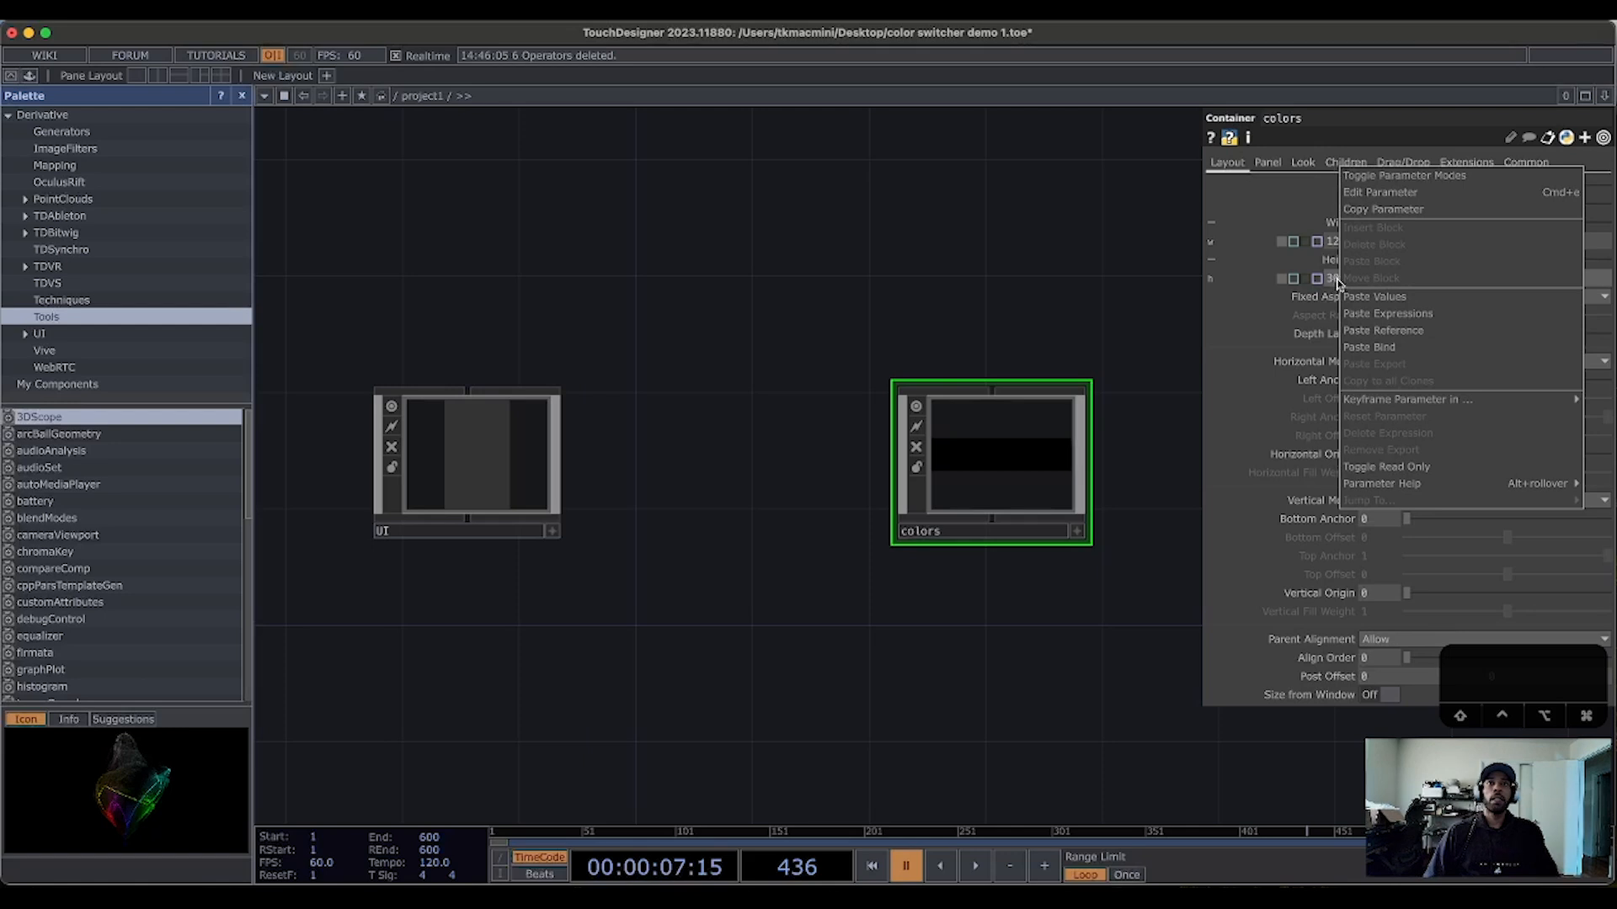
pyautogui.click(1385, 330)
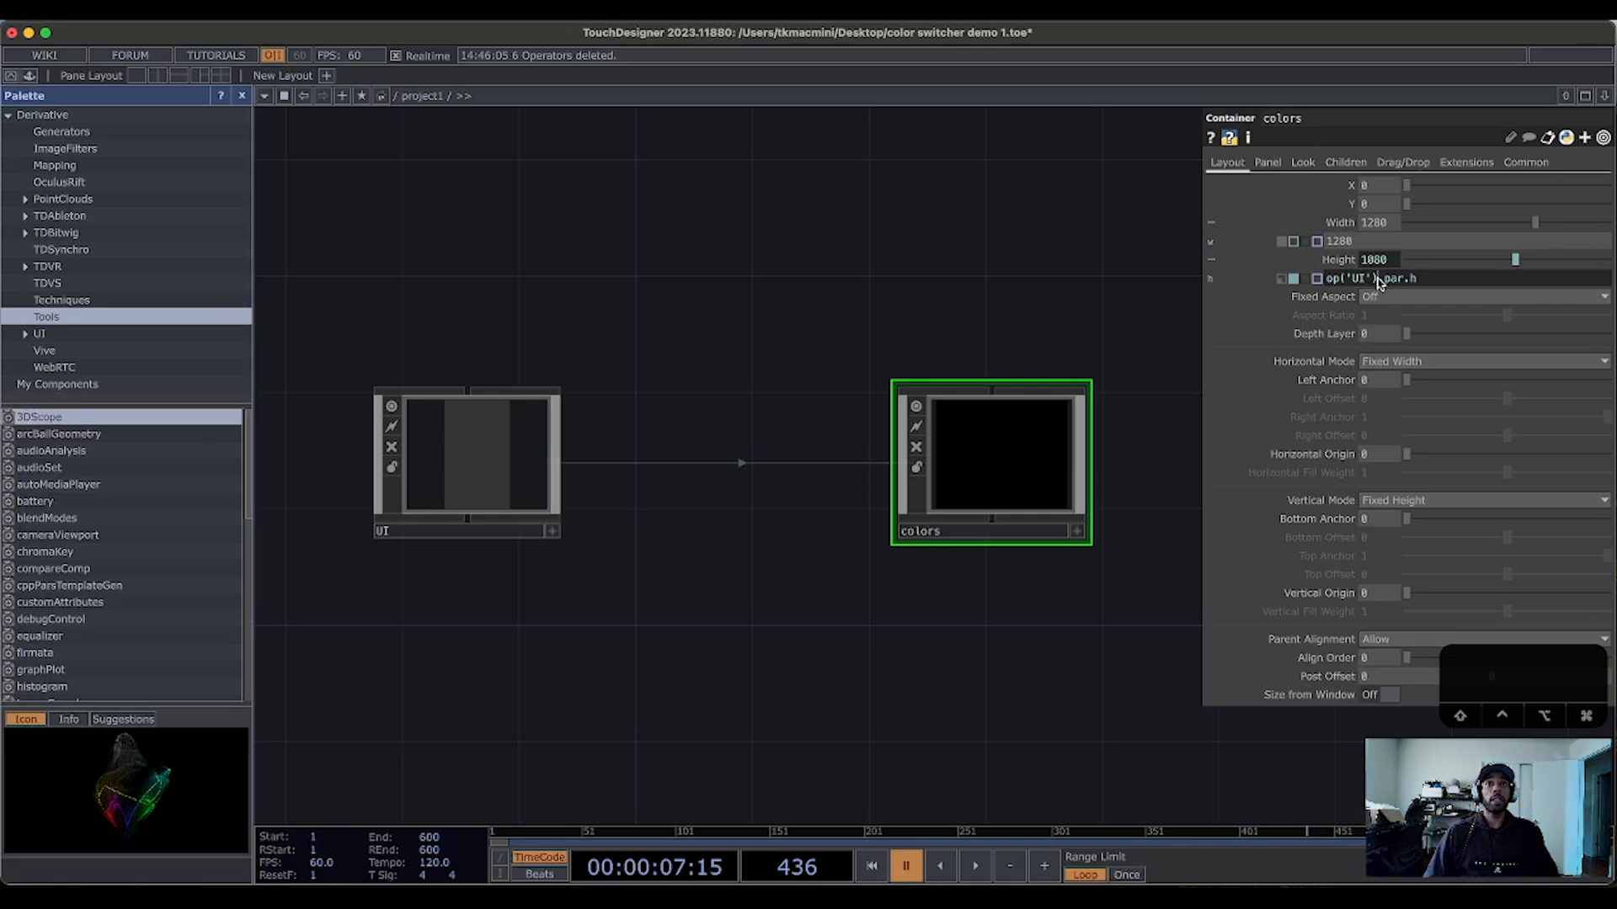
# Step: Change the colors container's Height expression to parent.Project.par.h
pyautogui.moveTo(1380, 282); pyautogui.dragTo(1312, 279)
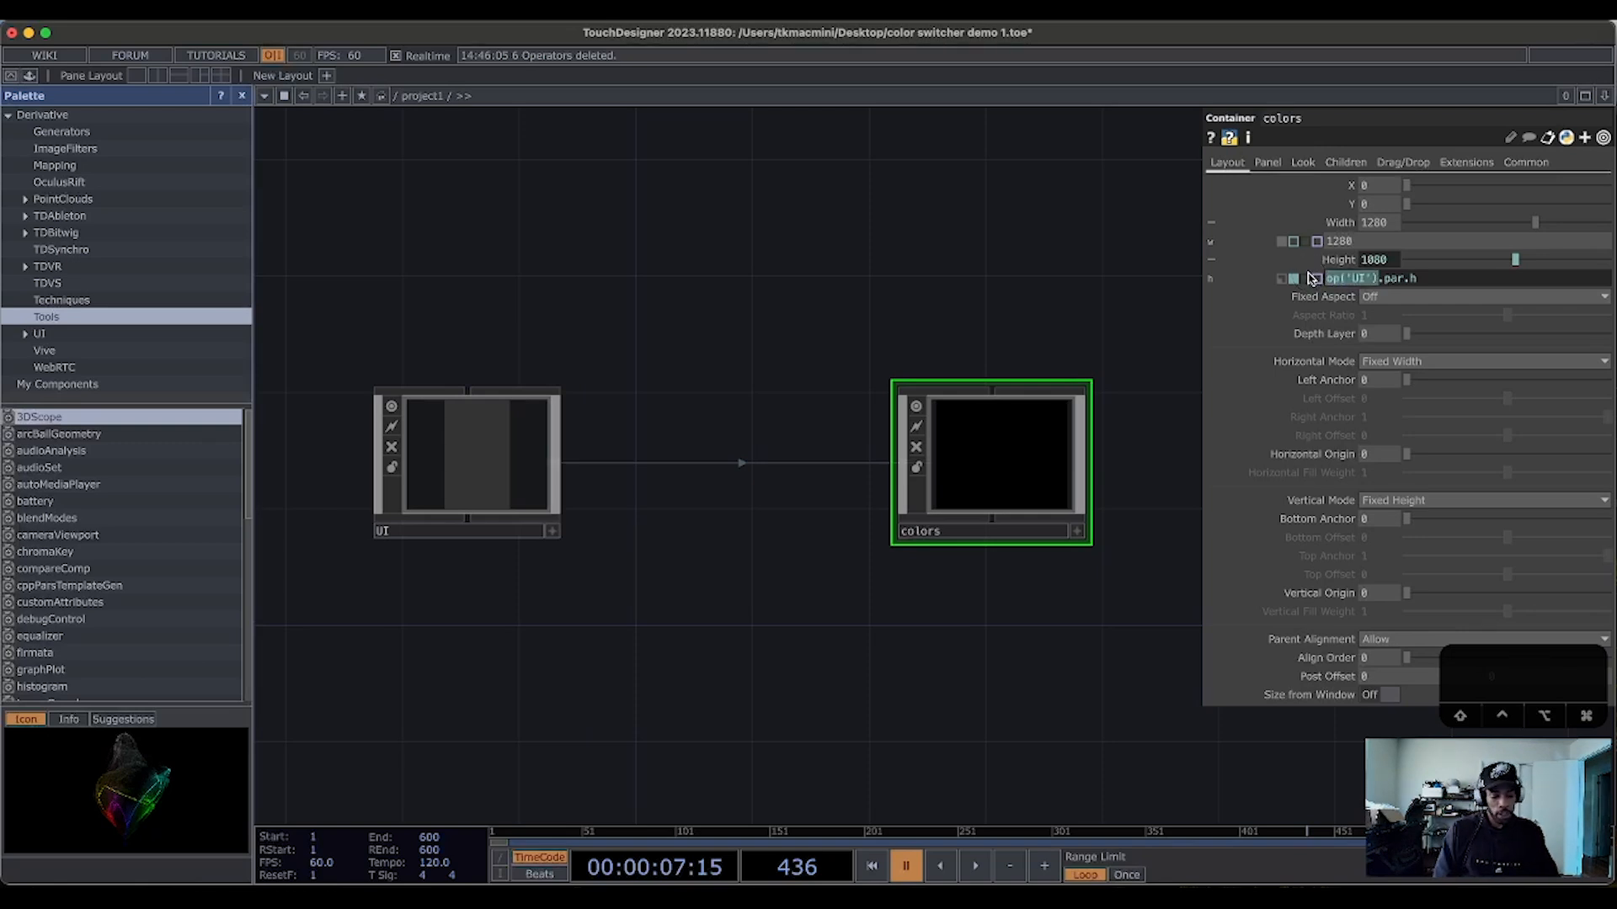
pyautogui.write('parent./')
pyautogui.press('BackSpace')
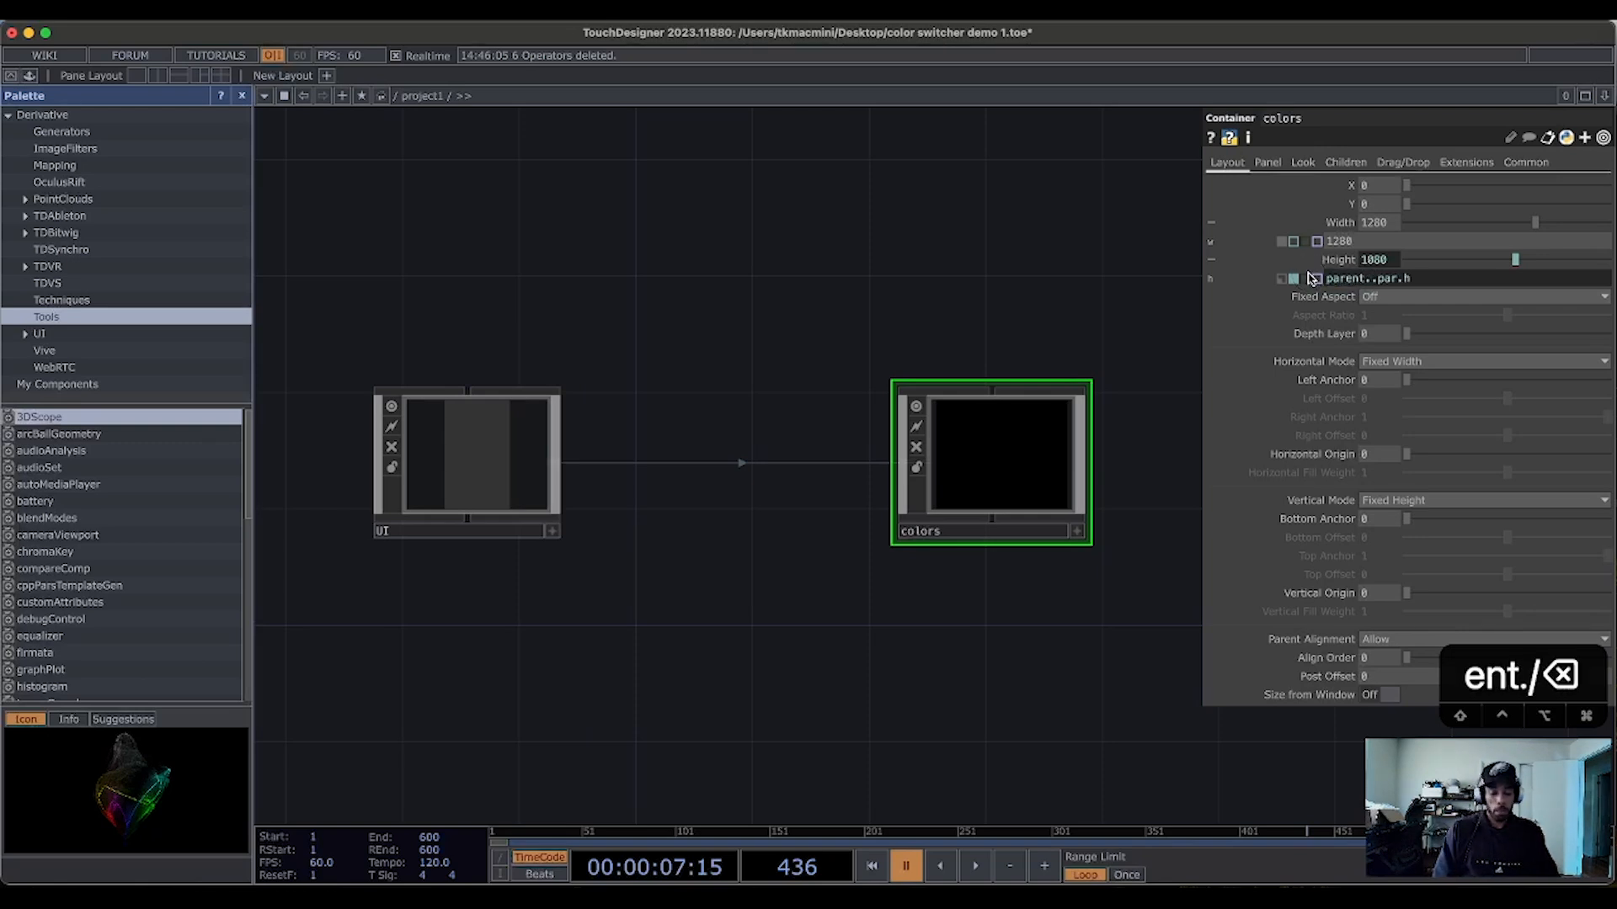
pyautogui.write('Project')
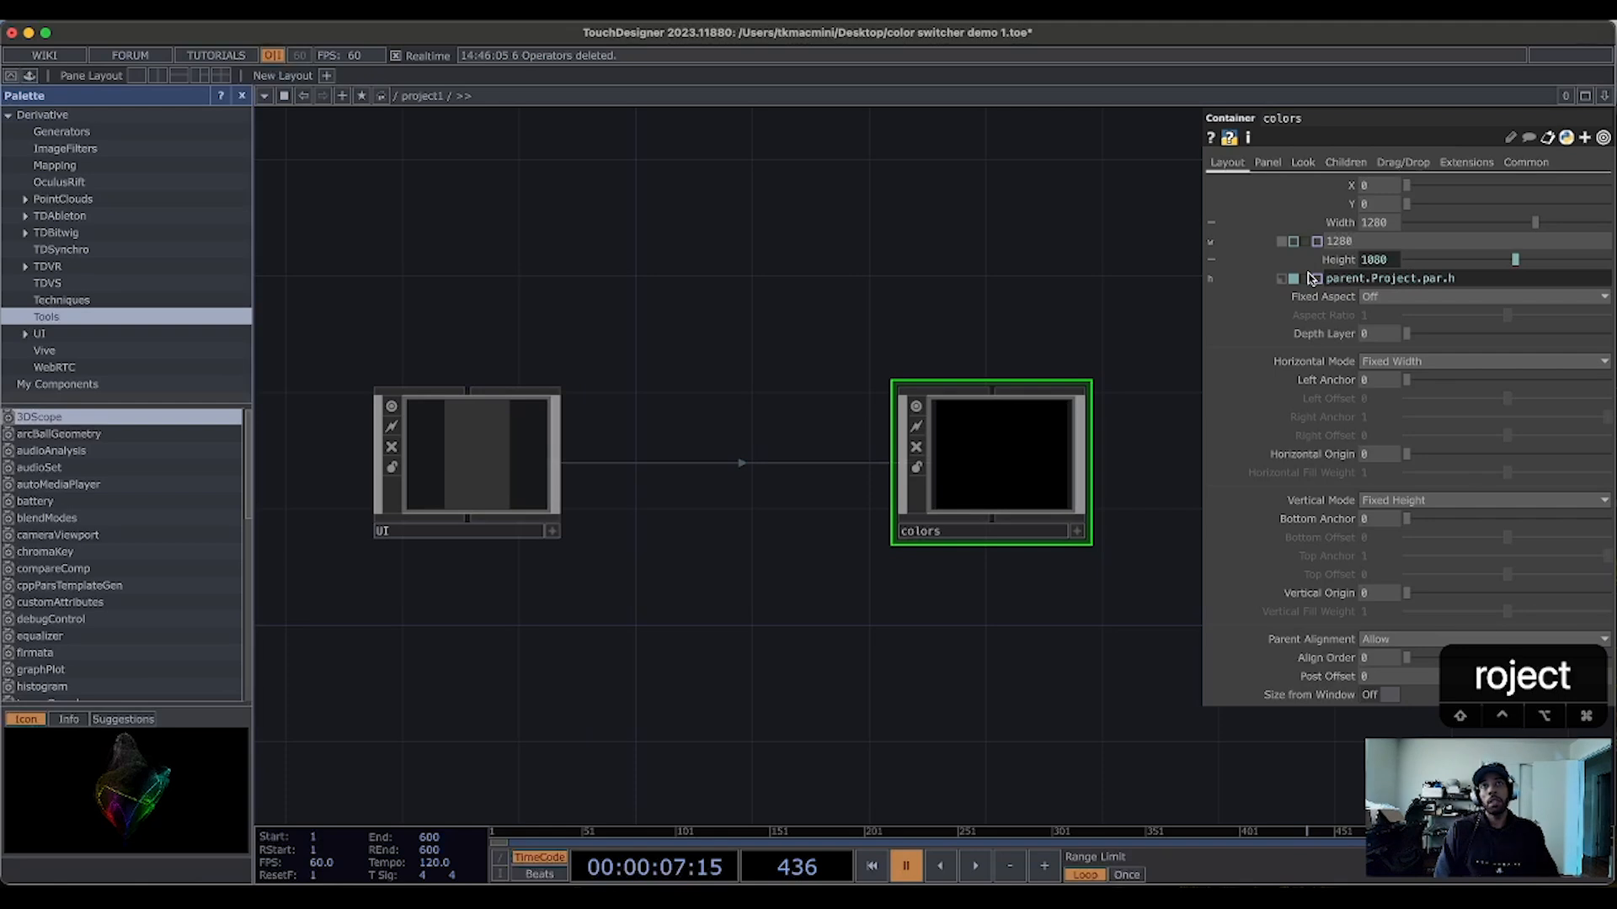
pyautogui.press('Return')
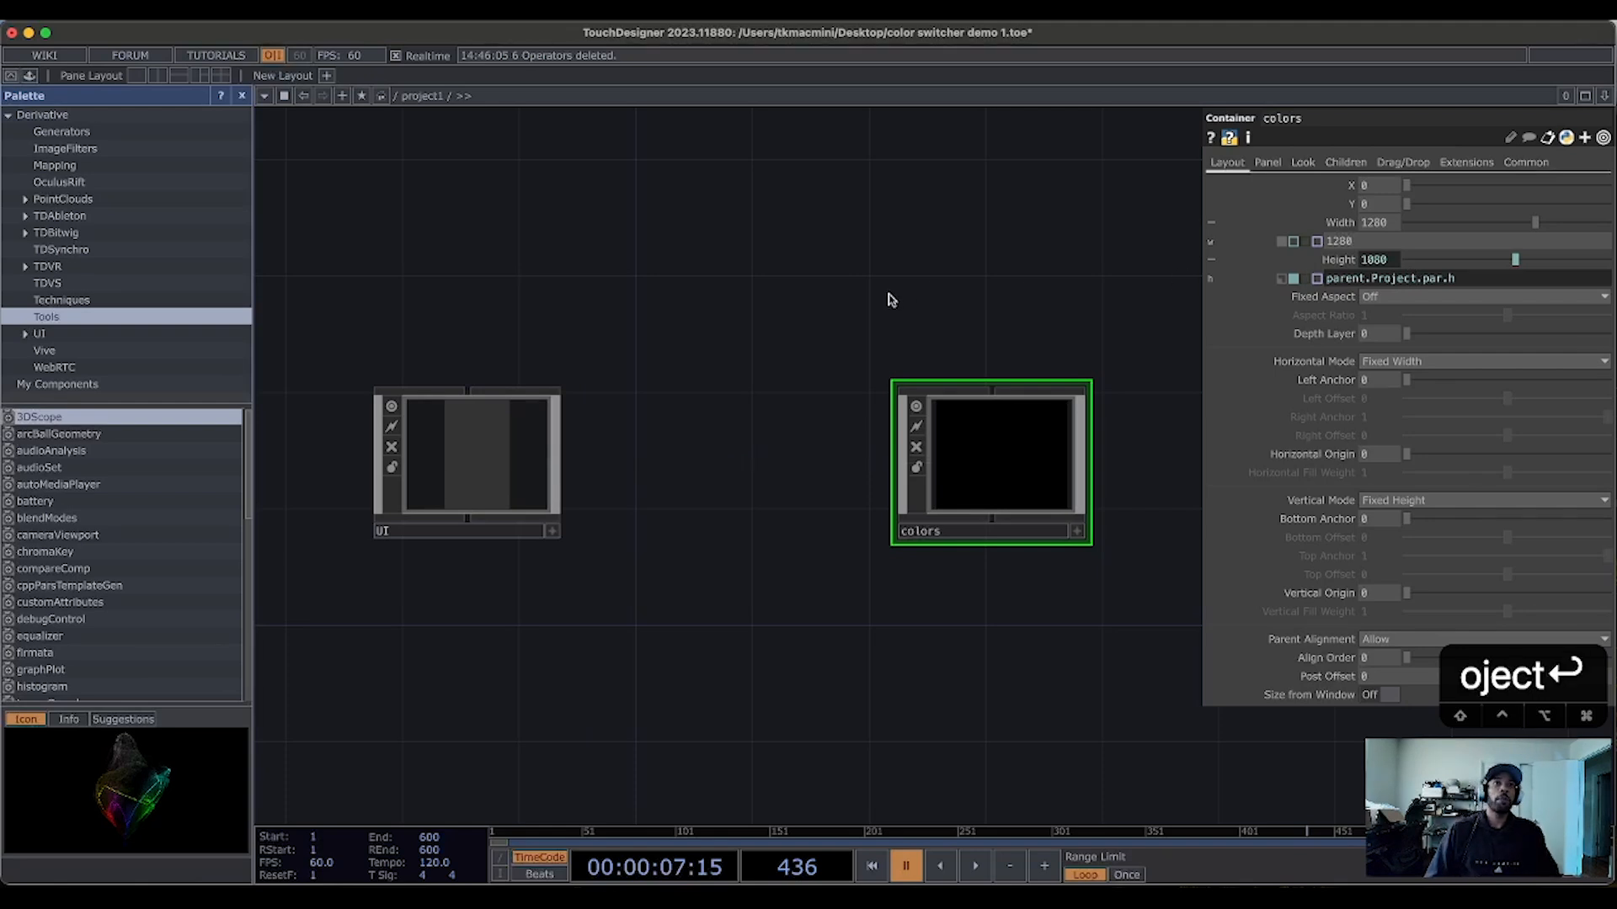
pyautogui.moveTo(891, 300); pyautogui.dragTo(945, 295)
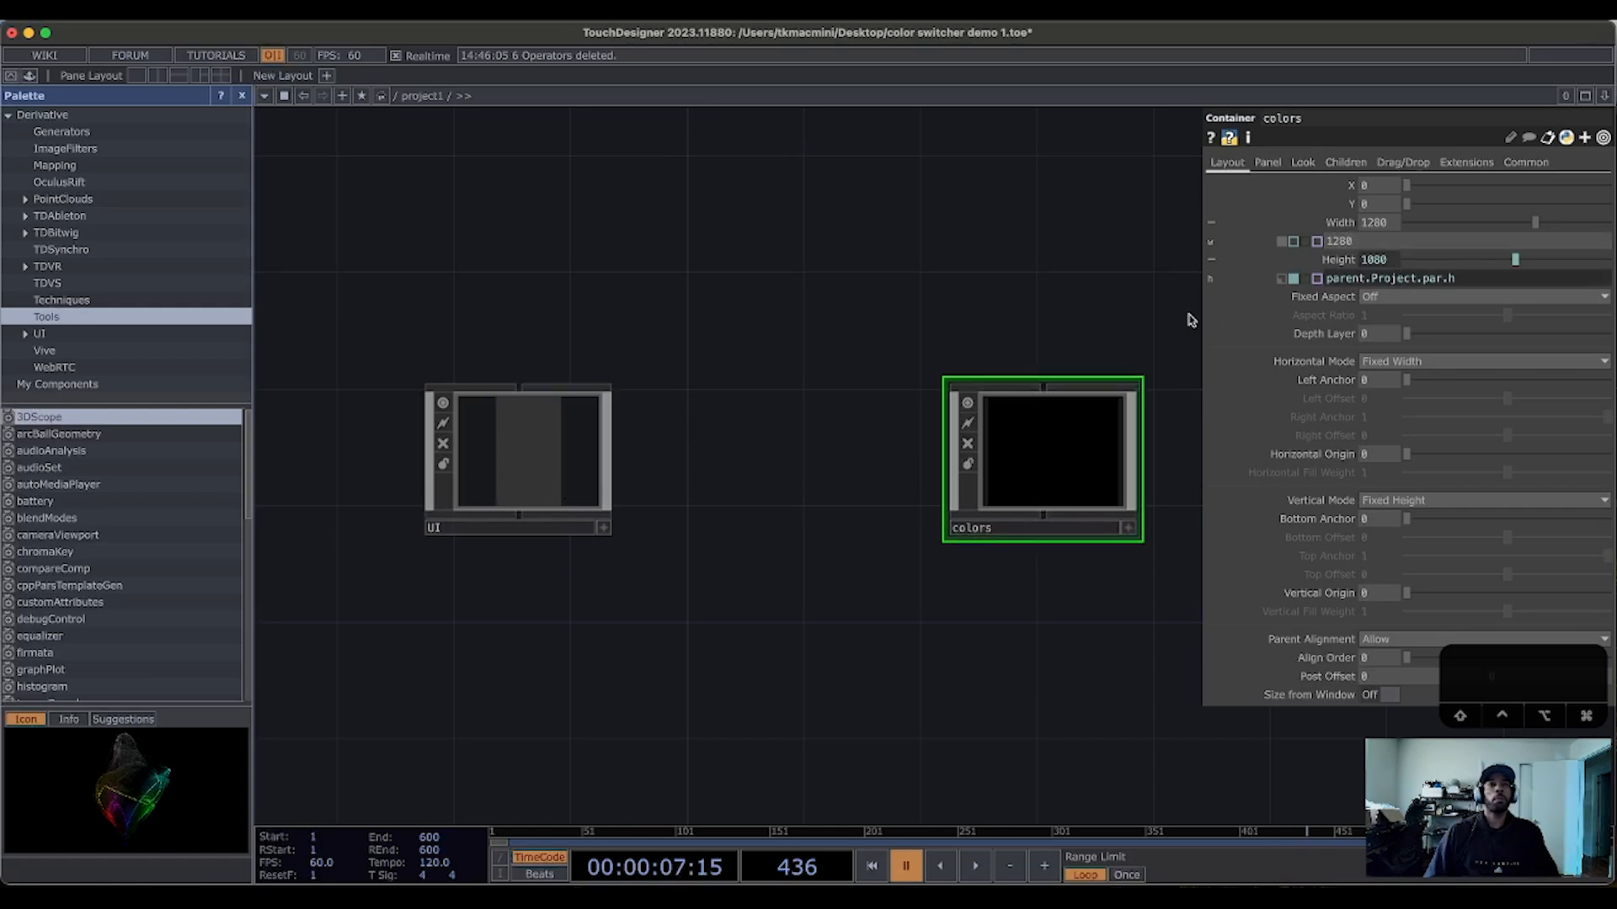
pyautogui.moveTo(816, 307); pyautogui.dragTo(733, 326)
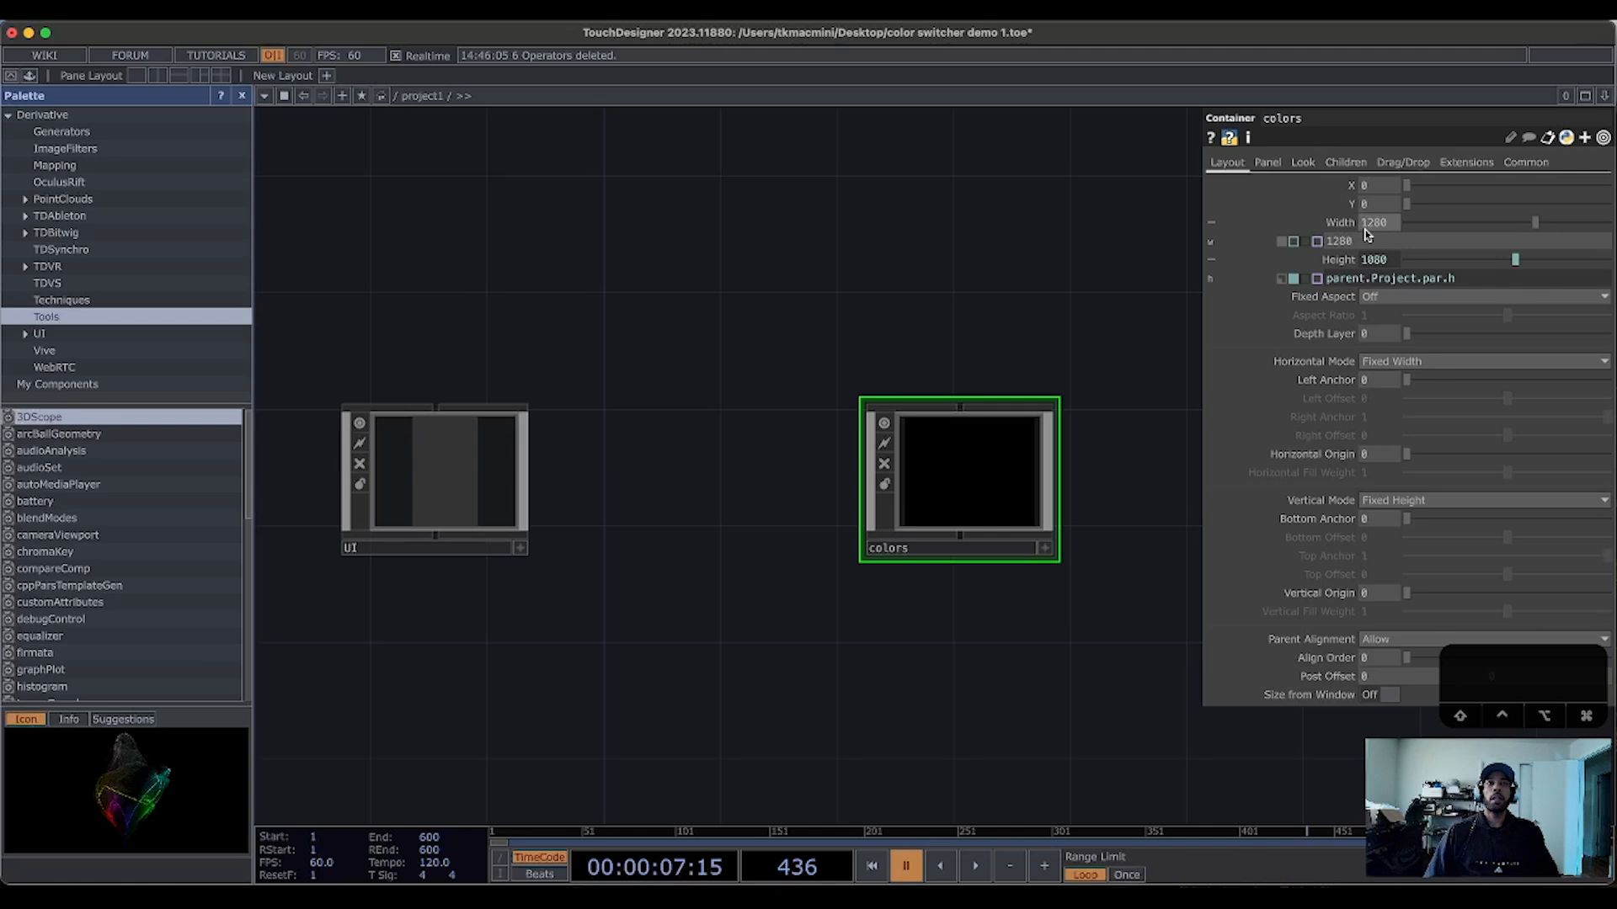
# Step: Set the colors container's Width expression to parent.Project.par.w-op('UI').par.w
pyautogui.click(471, 470)
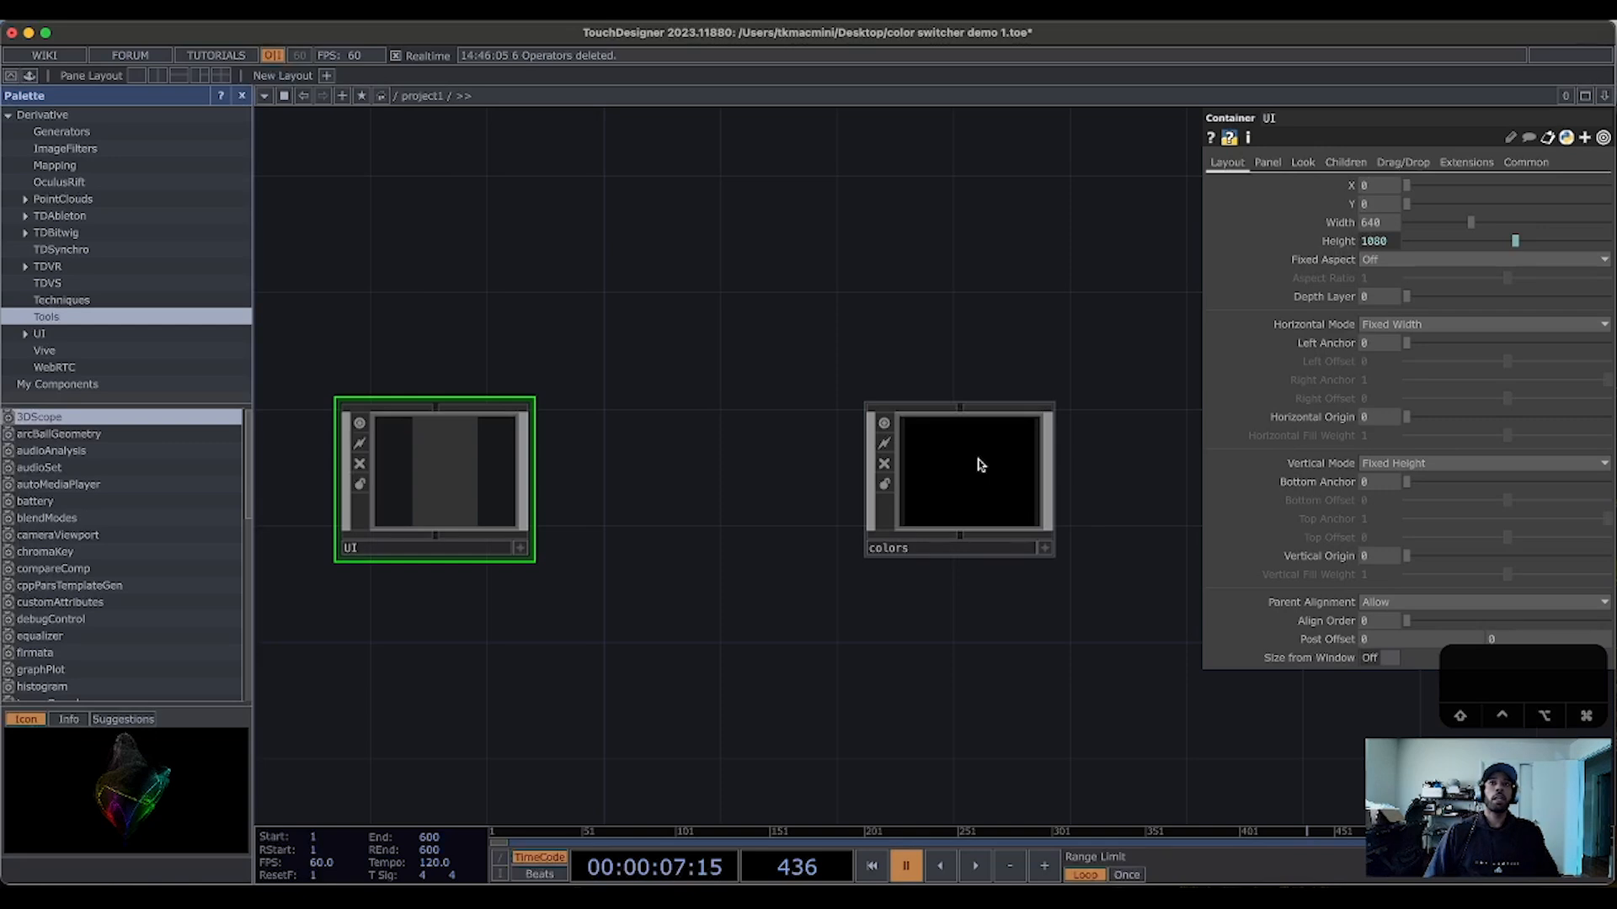
pyautogui.click(936, 535)
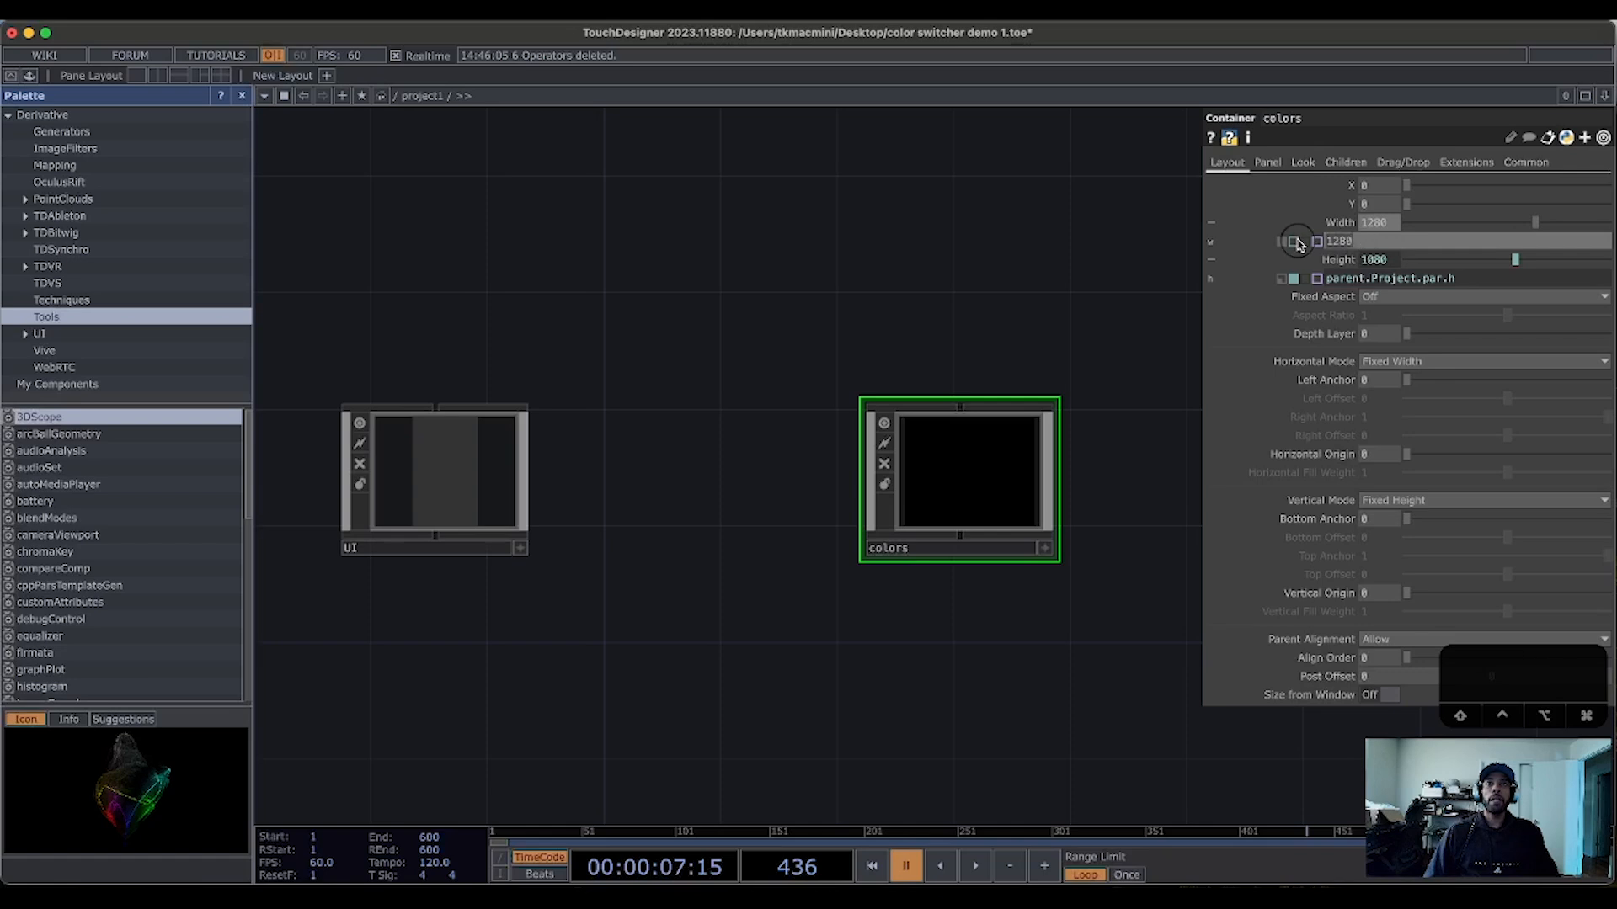
pyautogui.write('parent.')
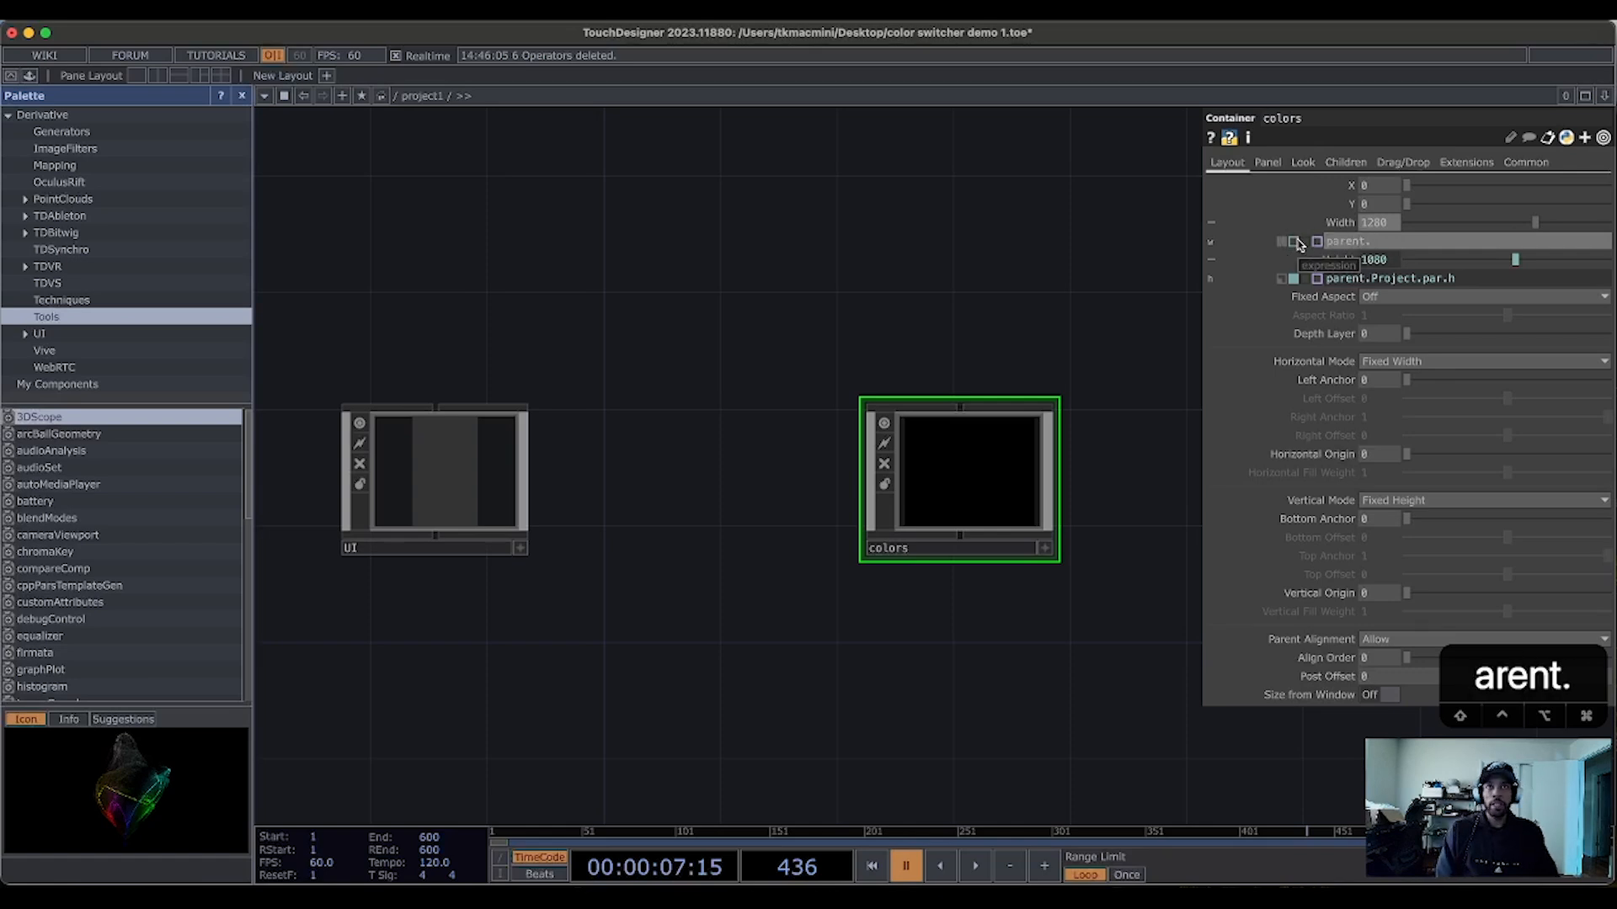
pyautogui.write('Project.par')
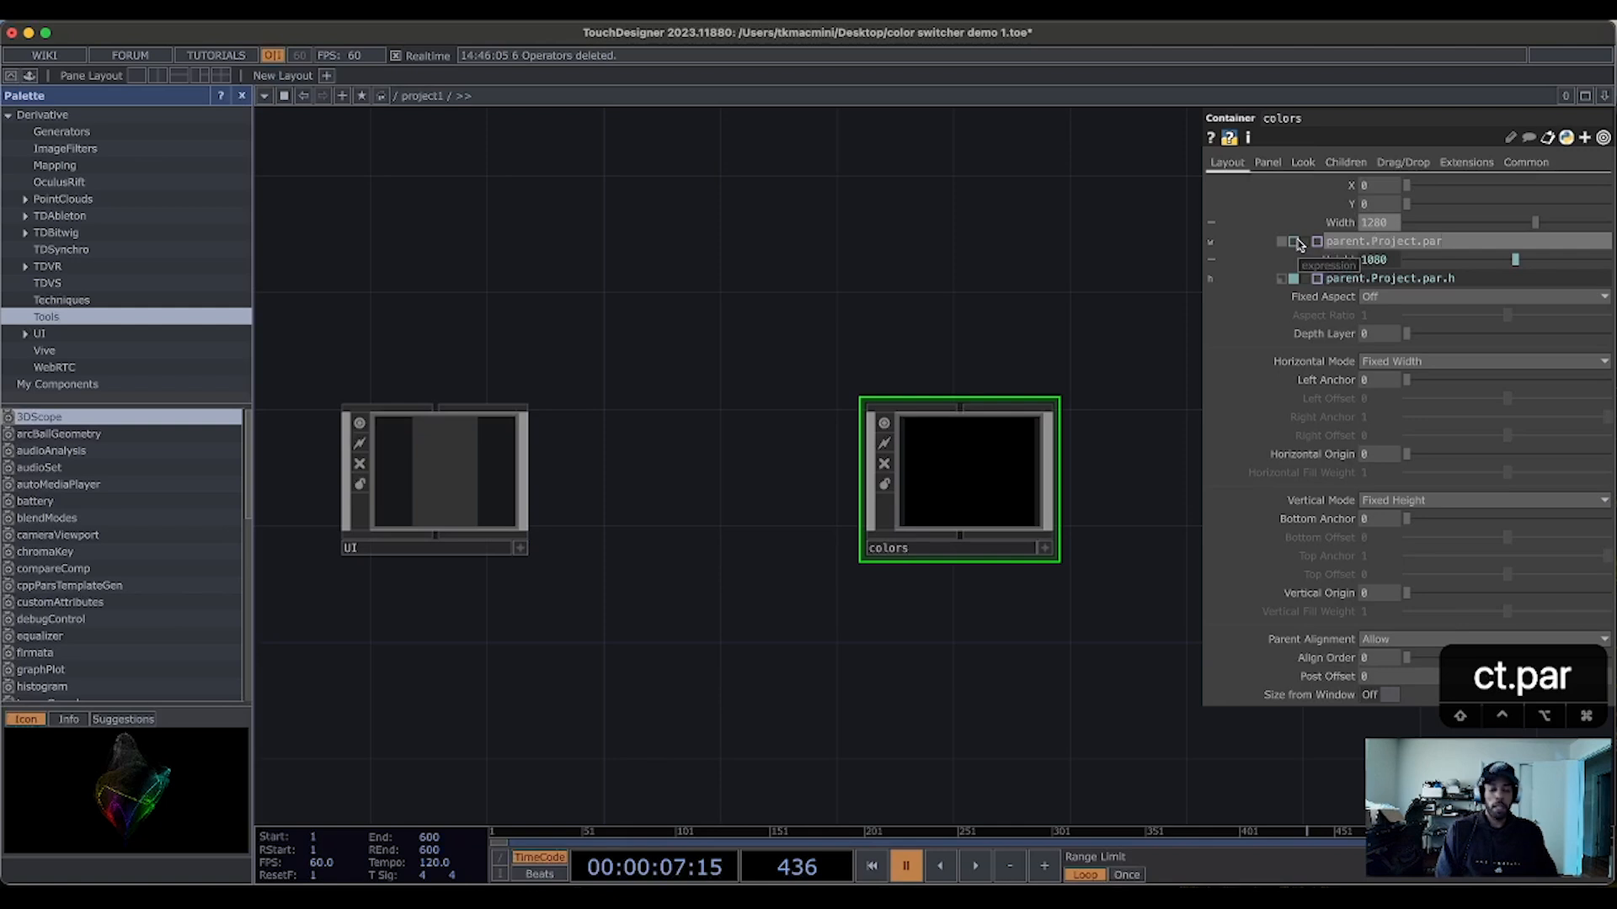
pyautogui.write('.w')
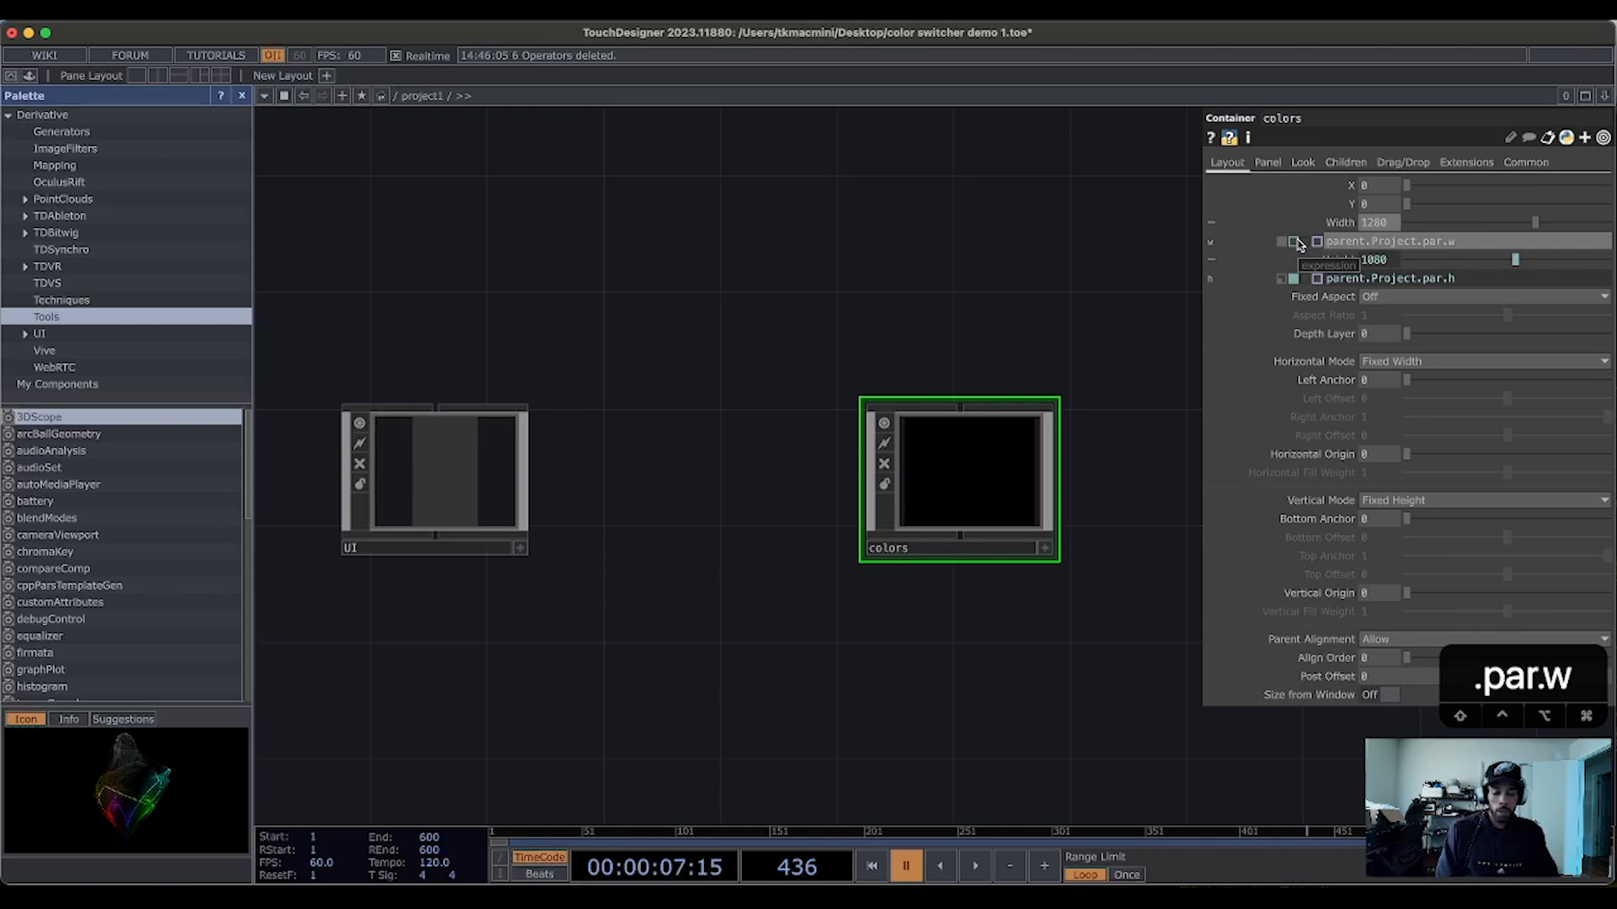
pyautogui.write('-')
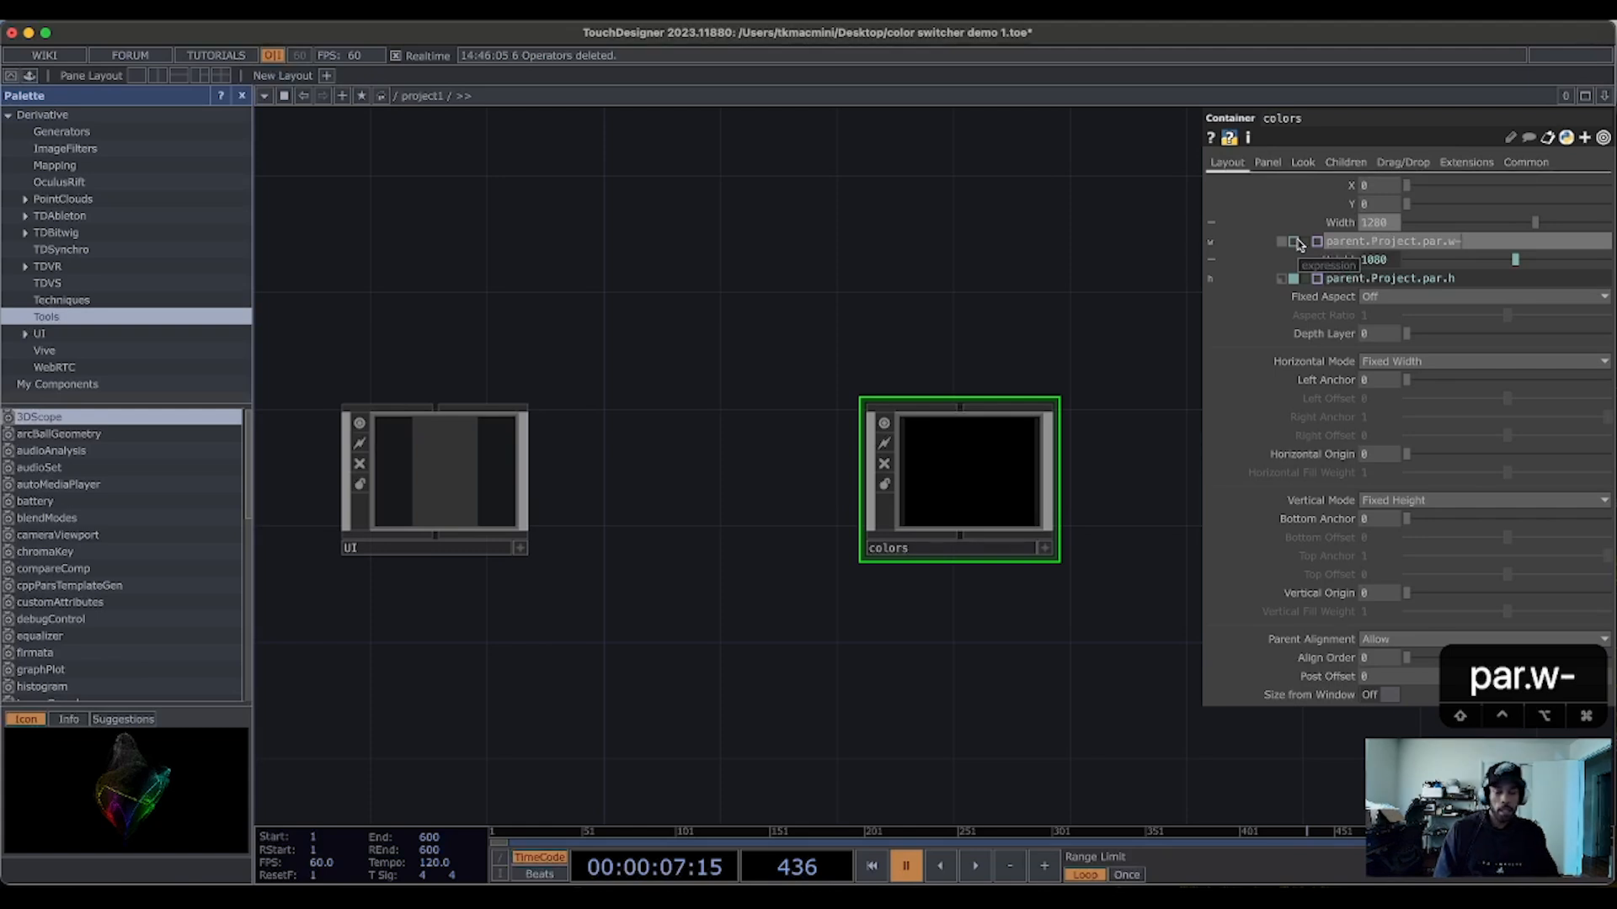
pyautogui.write('op')
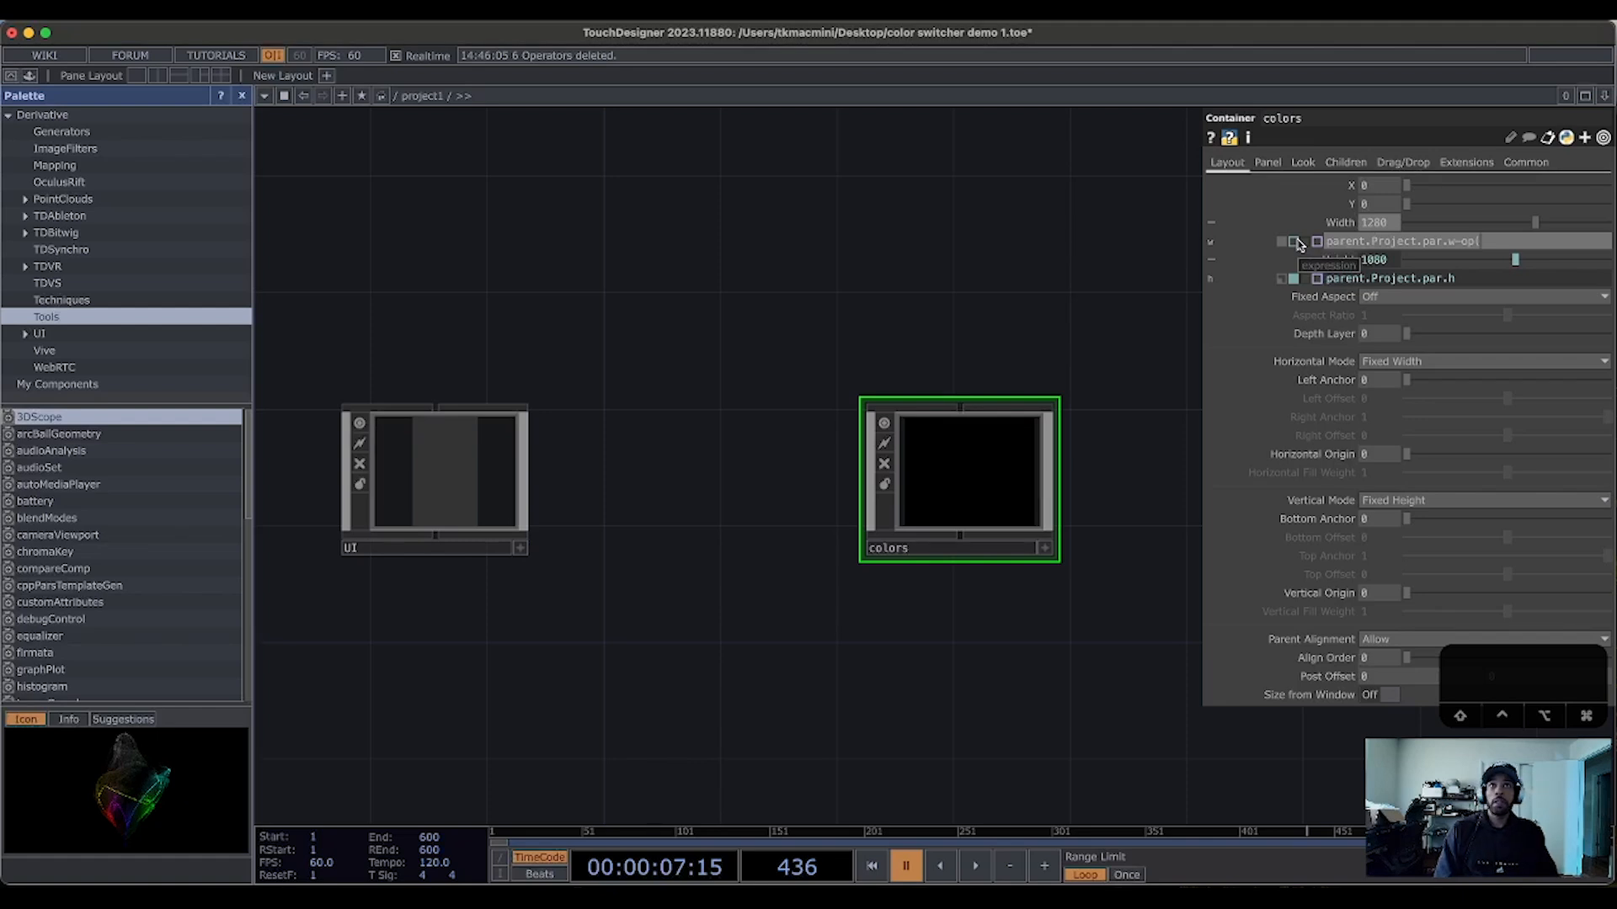
pyautogui.write("('")
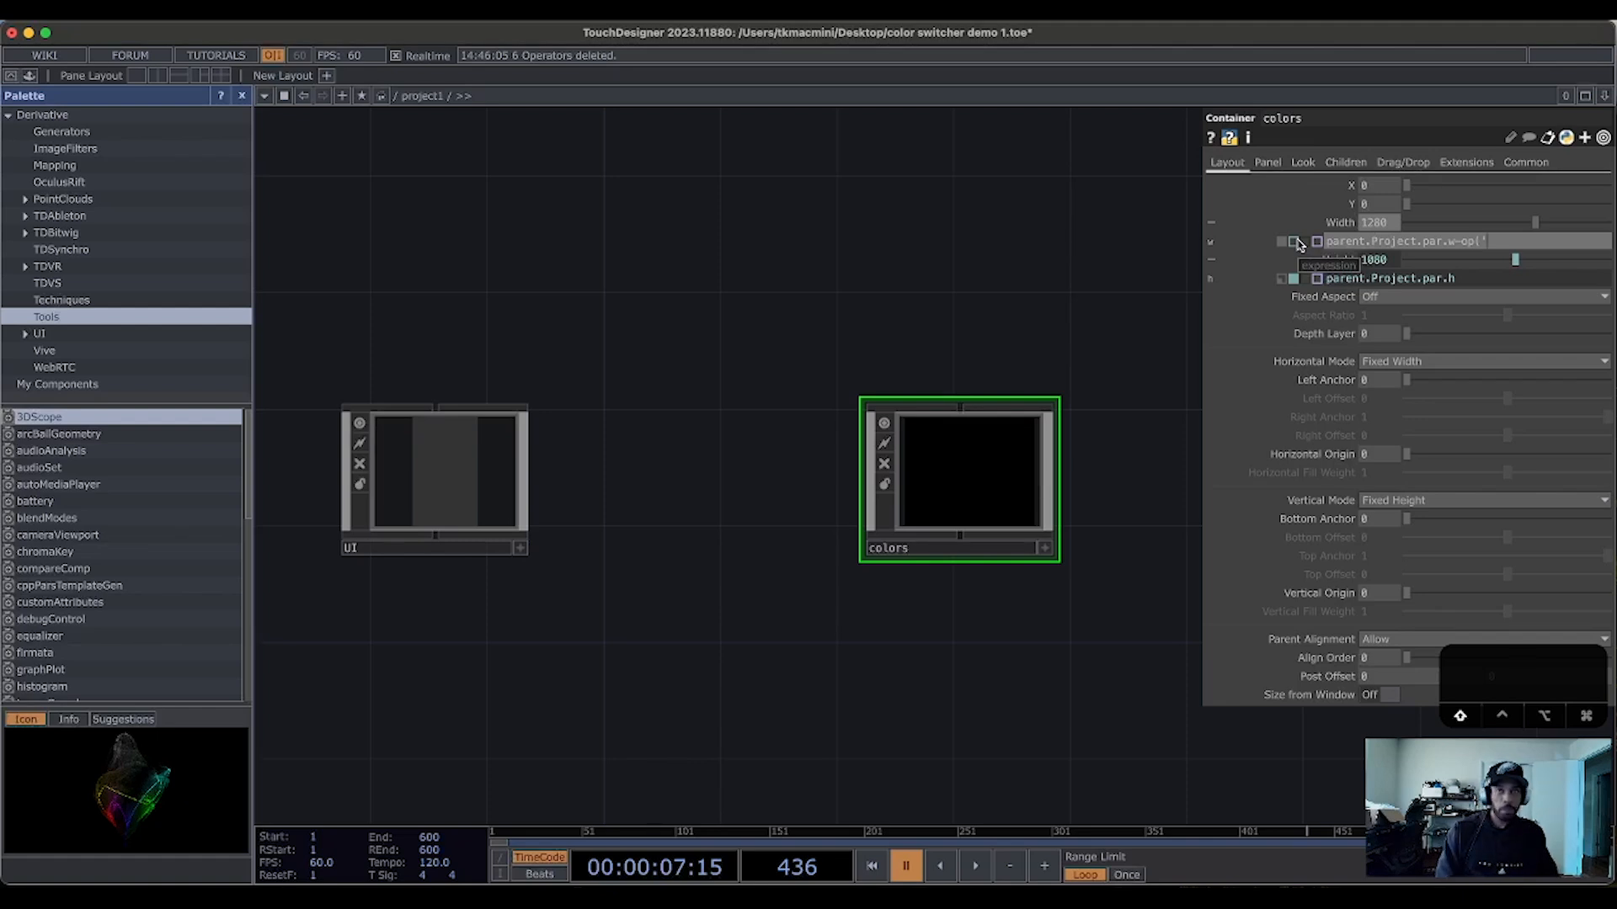
pyautogui.write('UI')
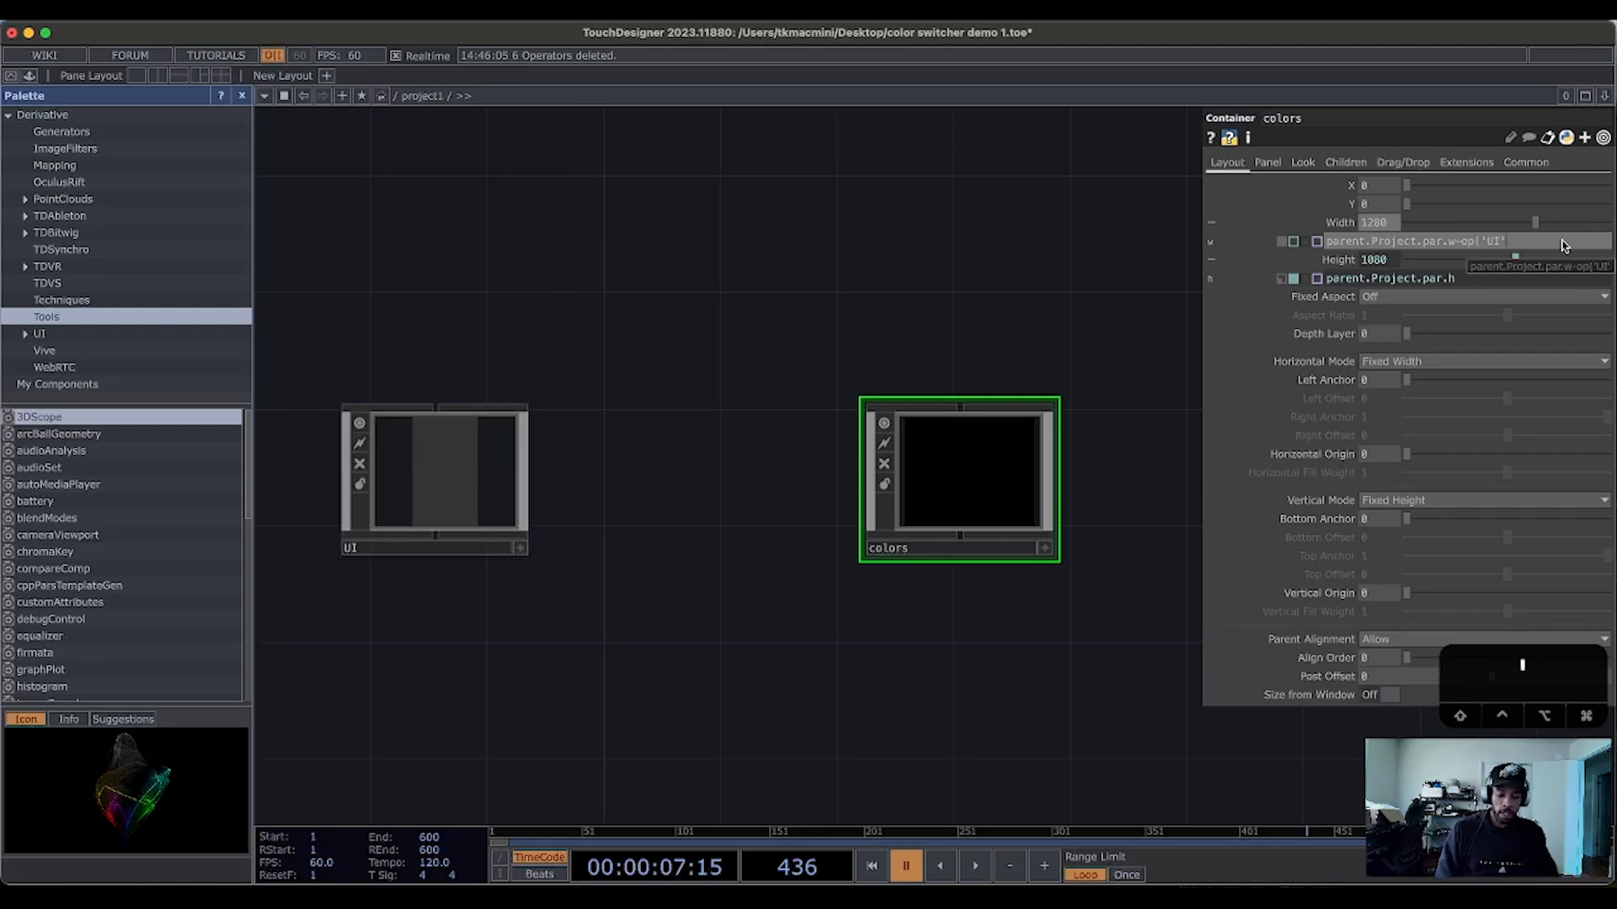
pyautogui.write(')')
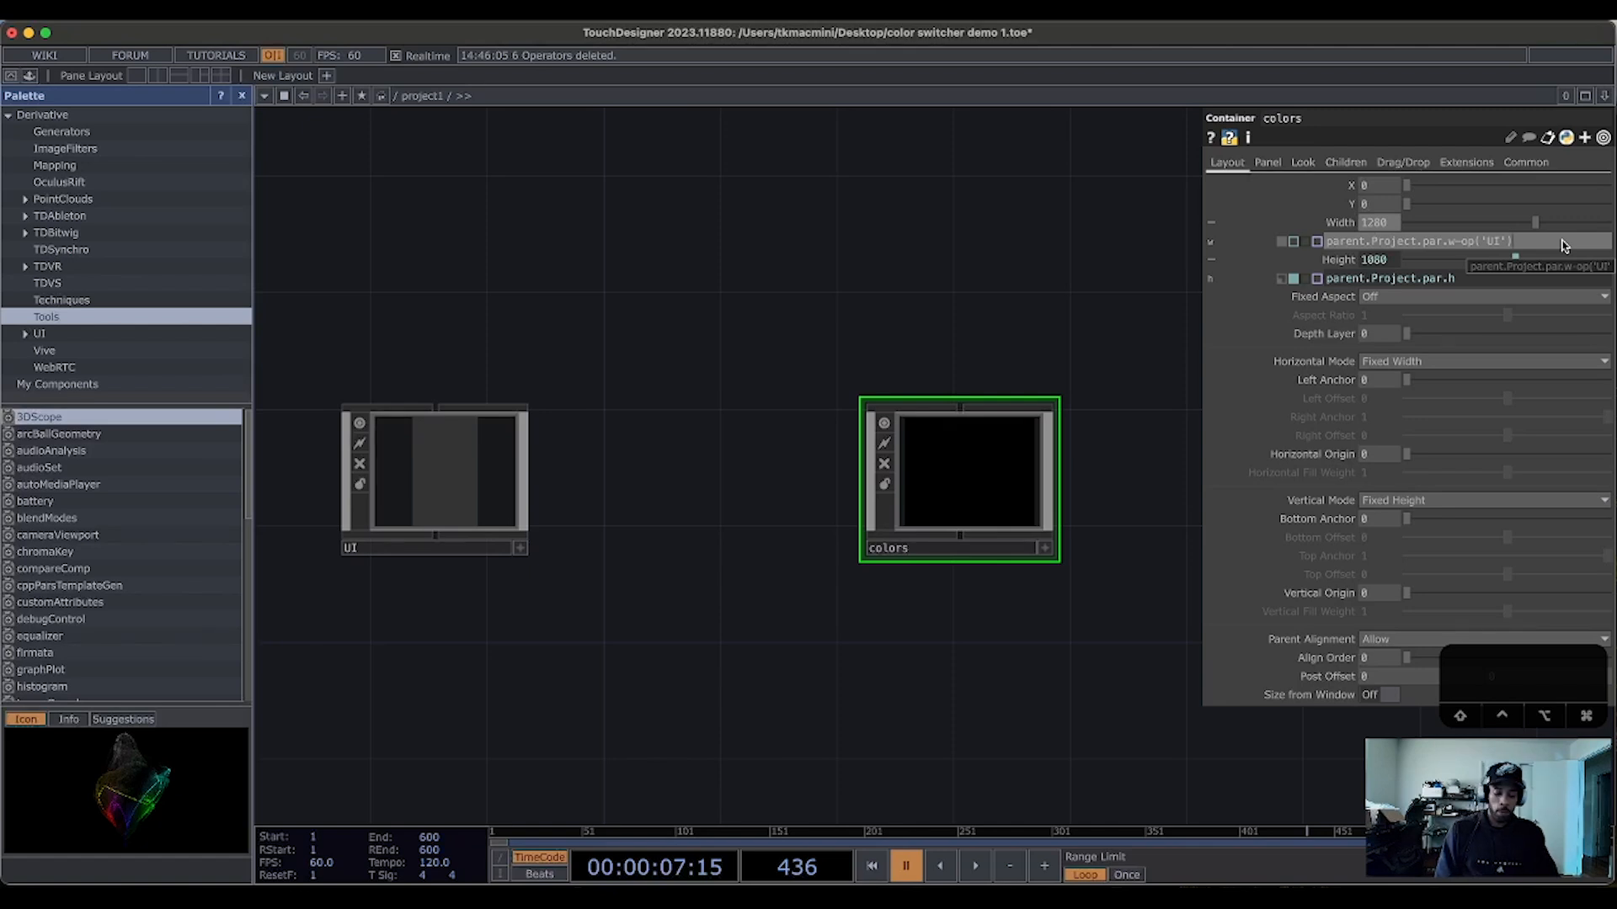
pyautogui.write('.')
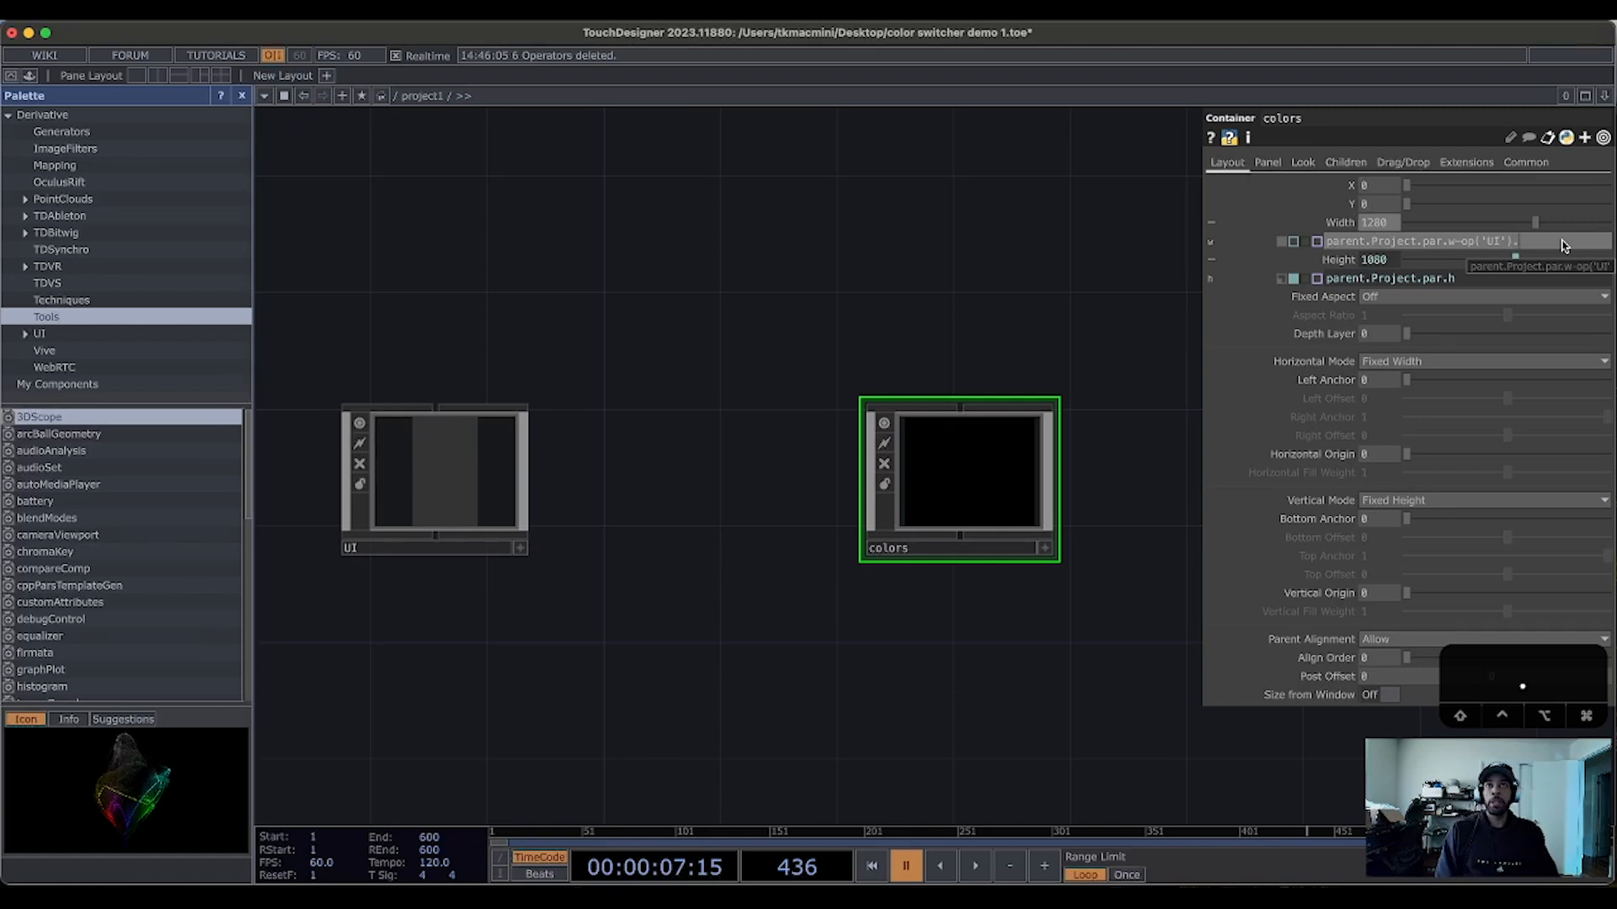
pyautogui.write('par.w')
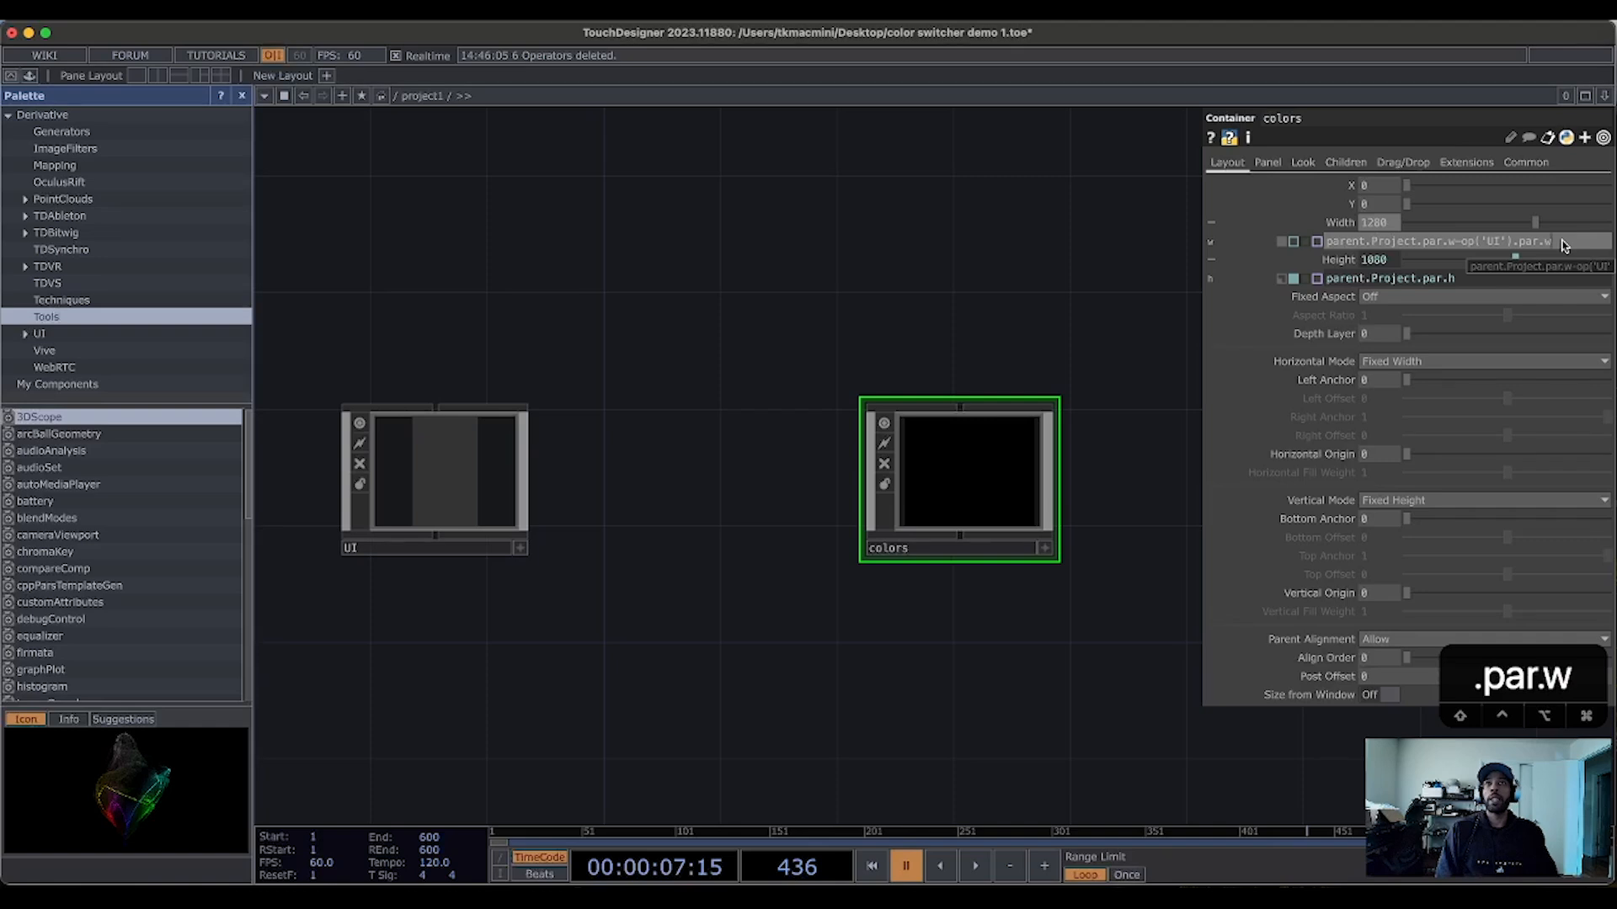
pyautogui.press('Return')
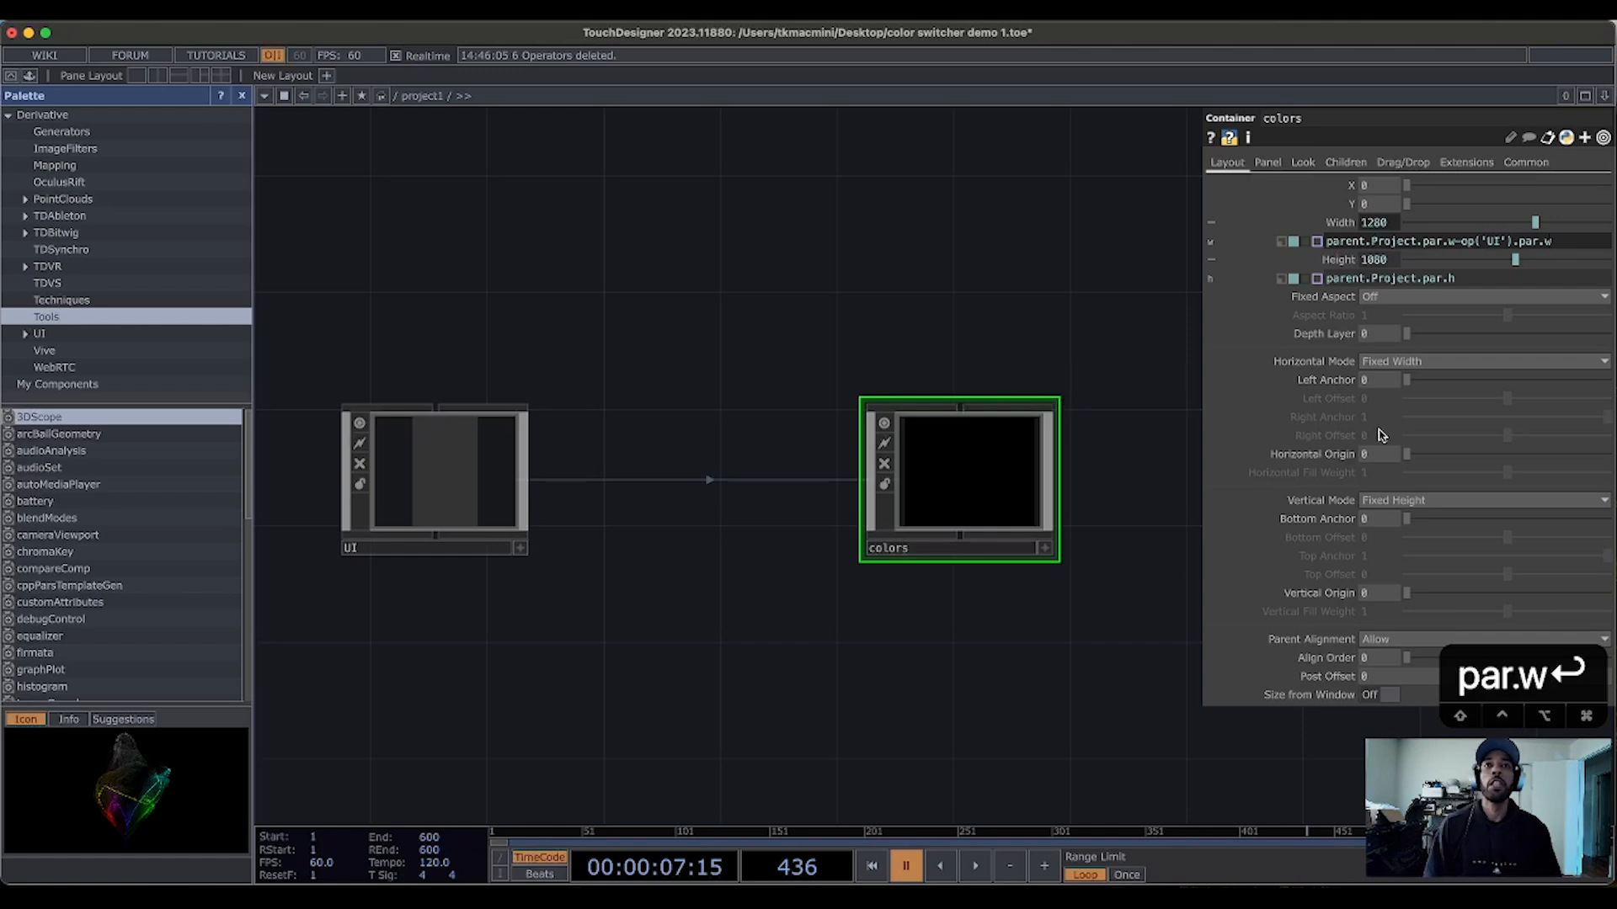
# Step: Set the colors container's Align Order to 1
pyautogui.click(1378, 665)
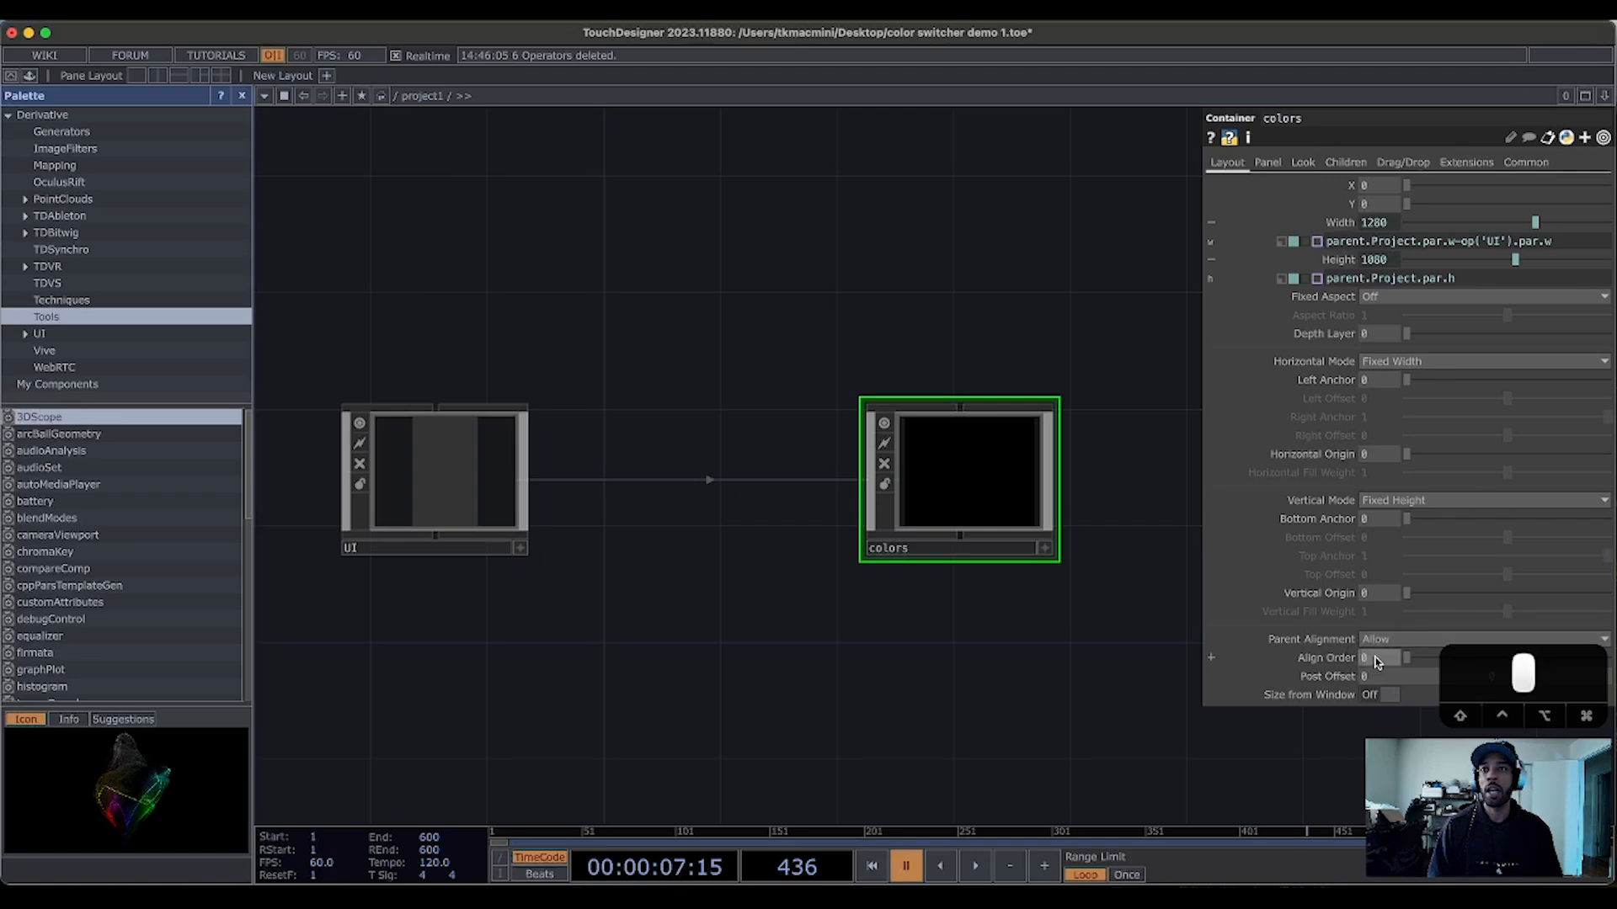
pyautogui.press('BackSpace')
pyautogui.write('1')
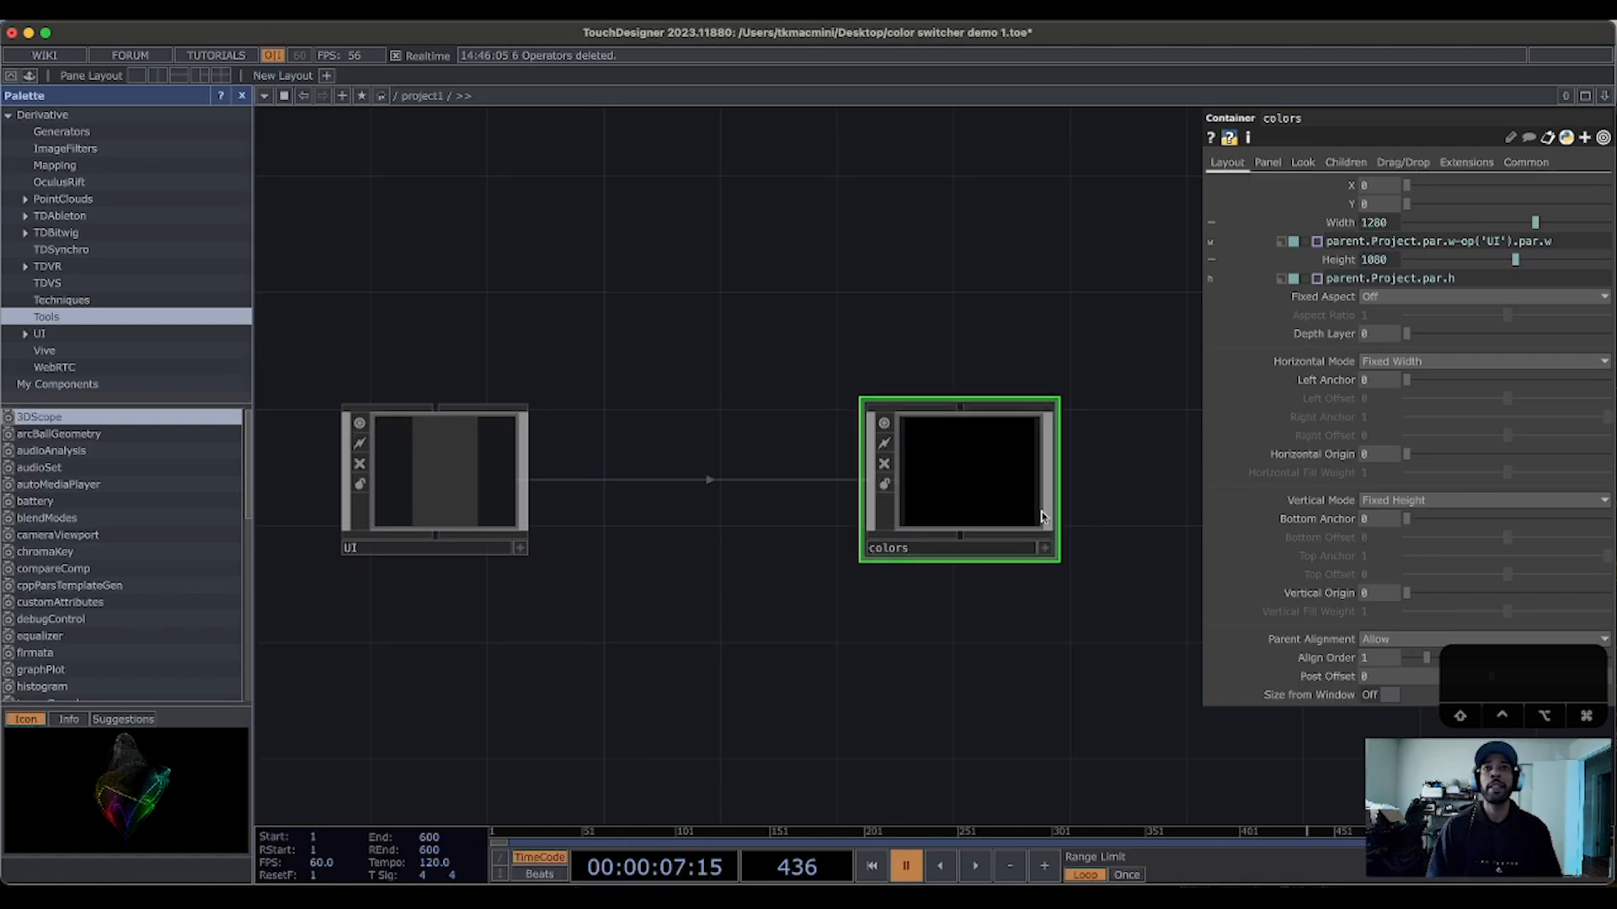
# Step: Compare the layout settings of the UI and colors containers, and check project1's preview in the root network
pyautogui.click(406, 435)
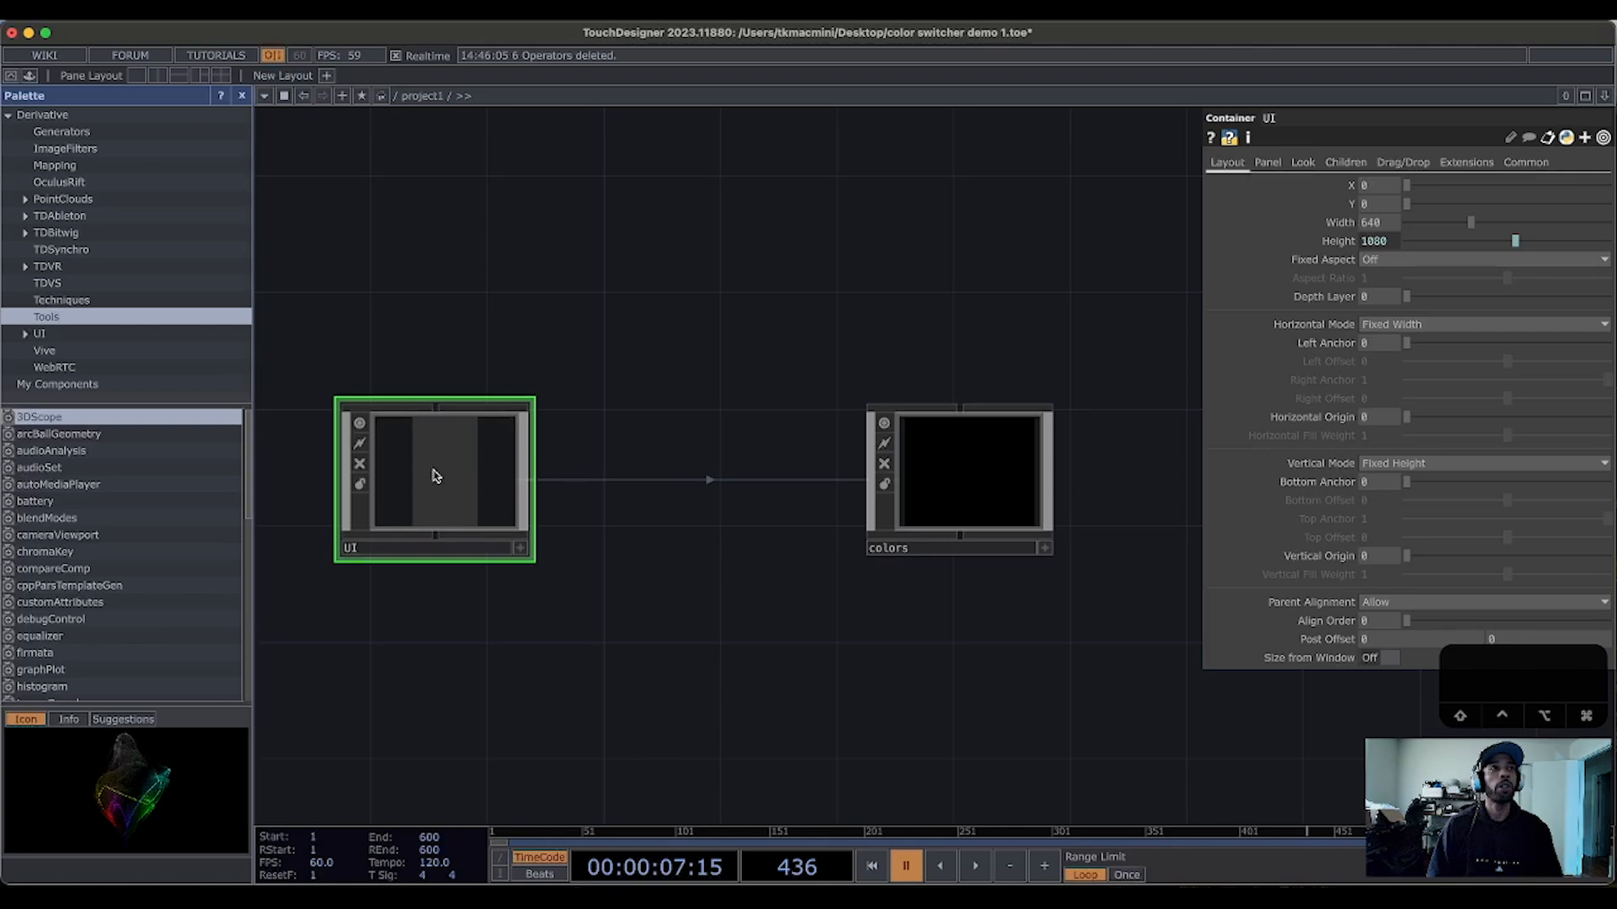
pyautogui.click(996, 473)
pyautogui.click(471, 484)
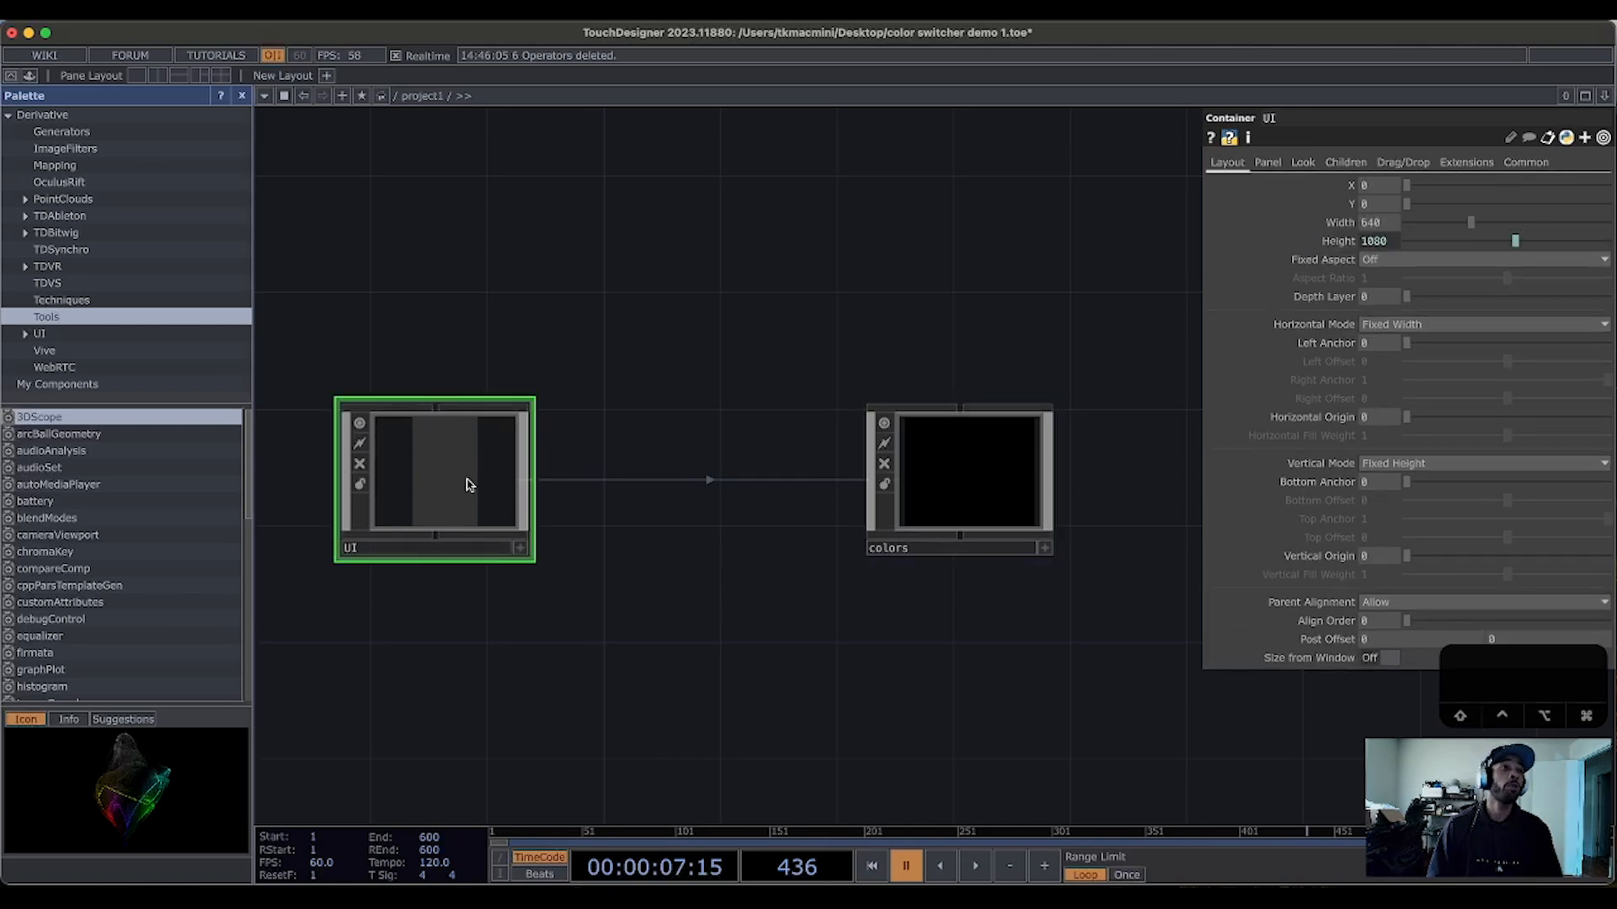
pyautogui.click(977, 465)
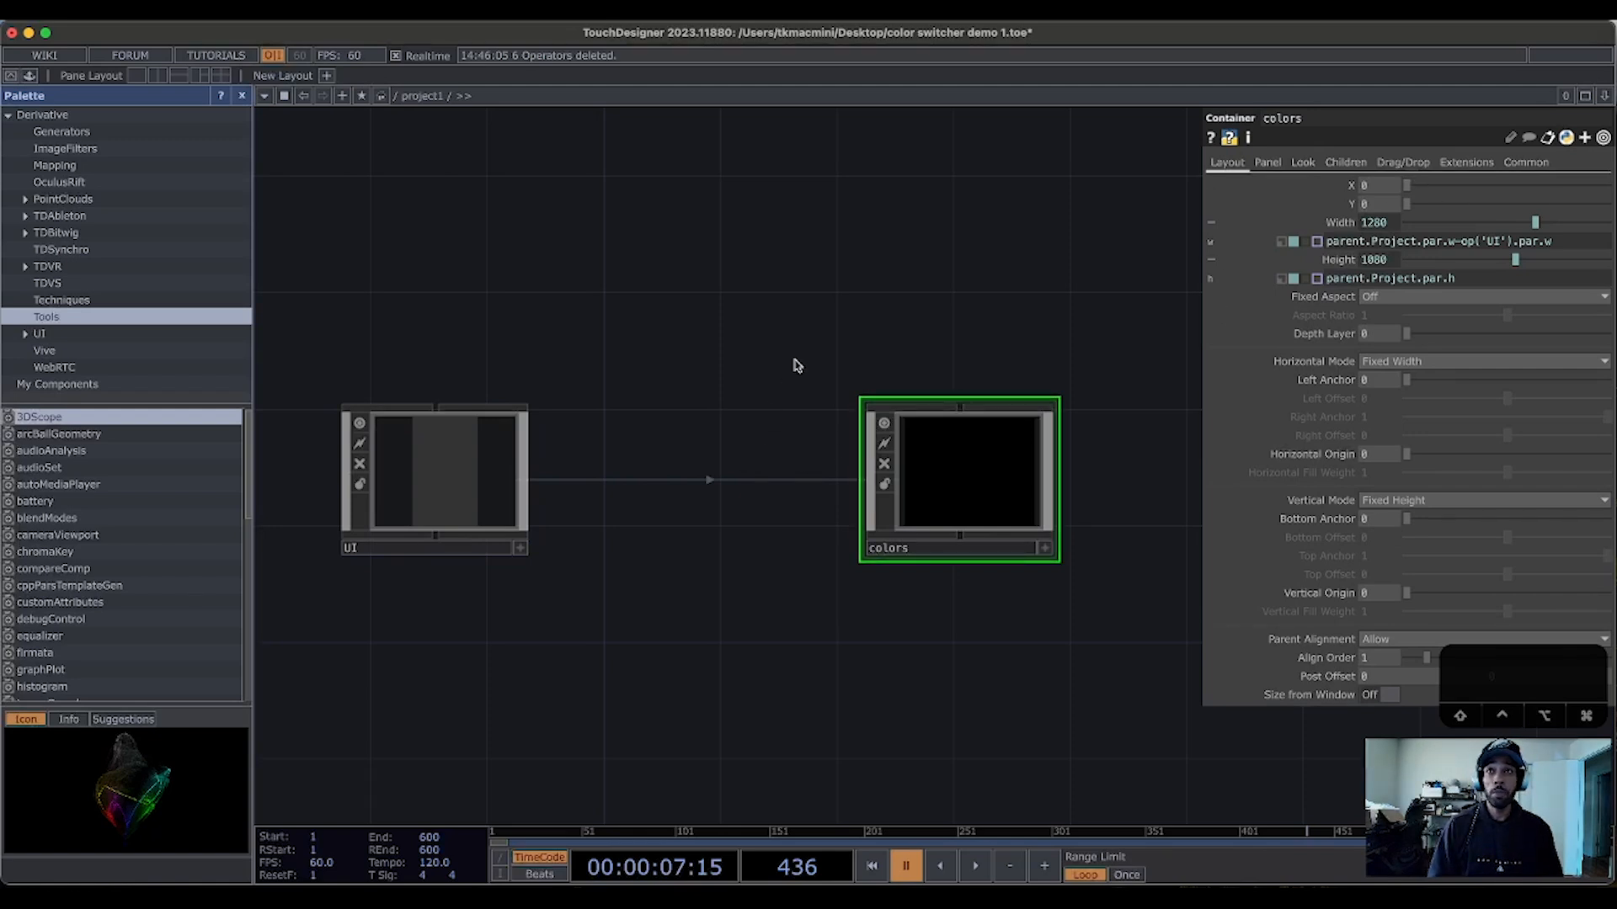
pyautogui.scroll(-5, 822, 438)
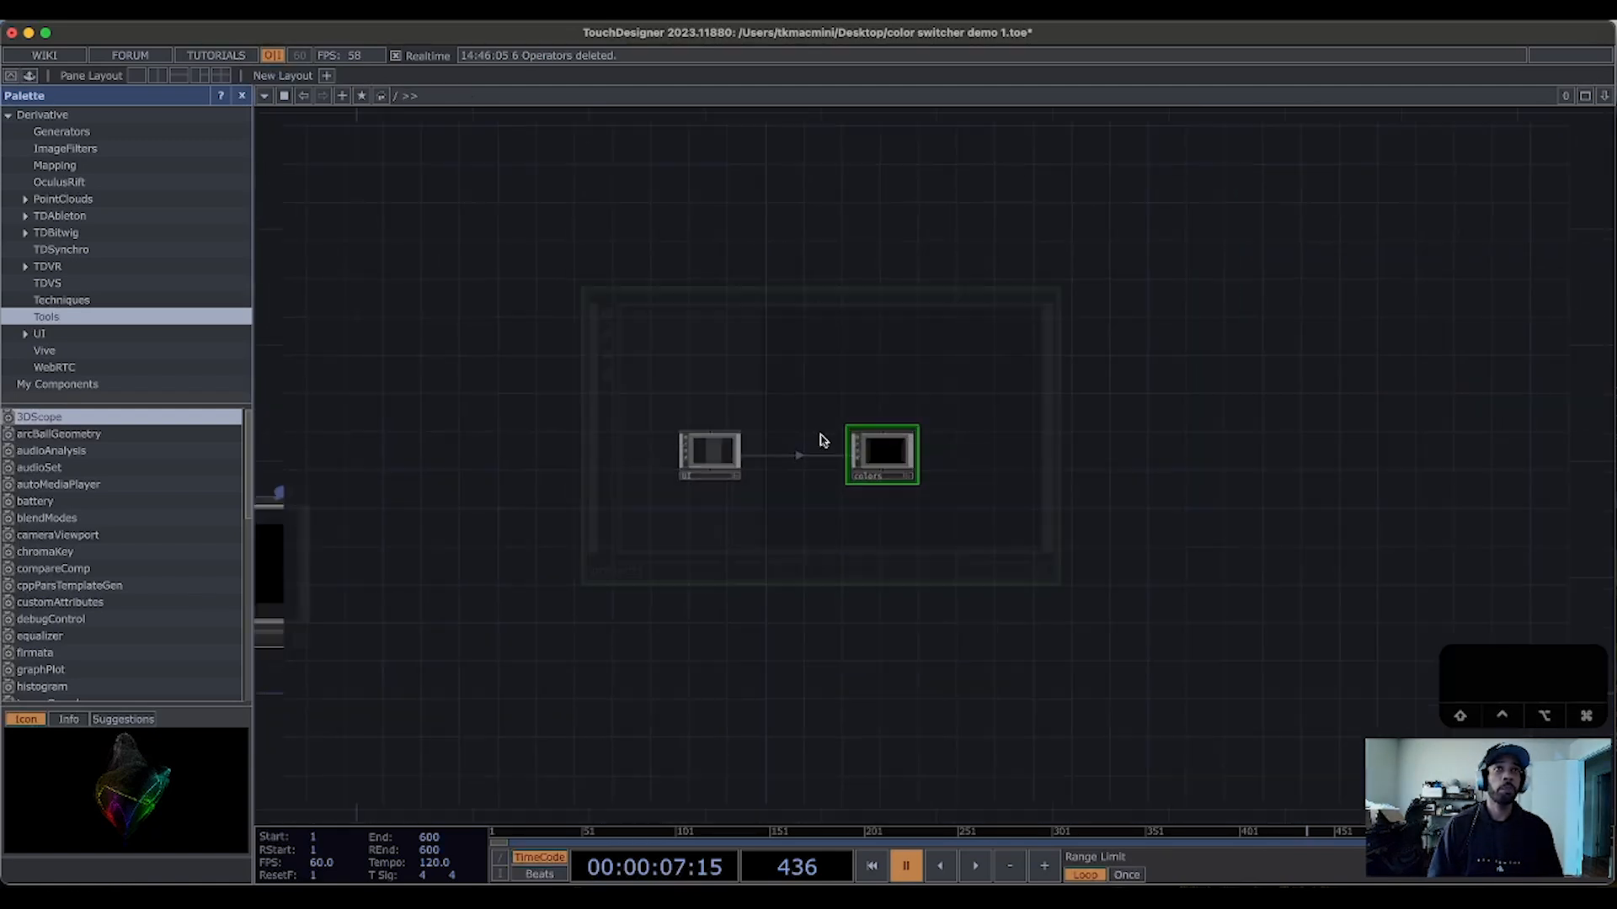
pyautogui.scroll(-1, 824, 446)
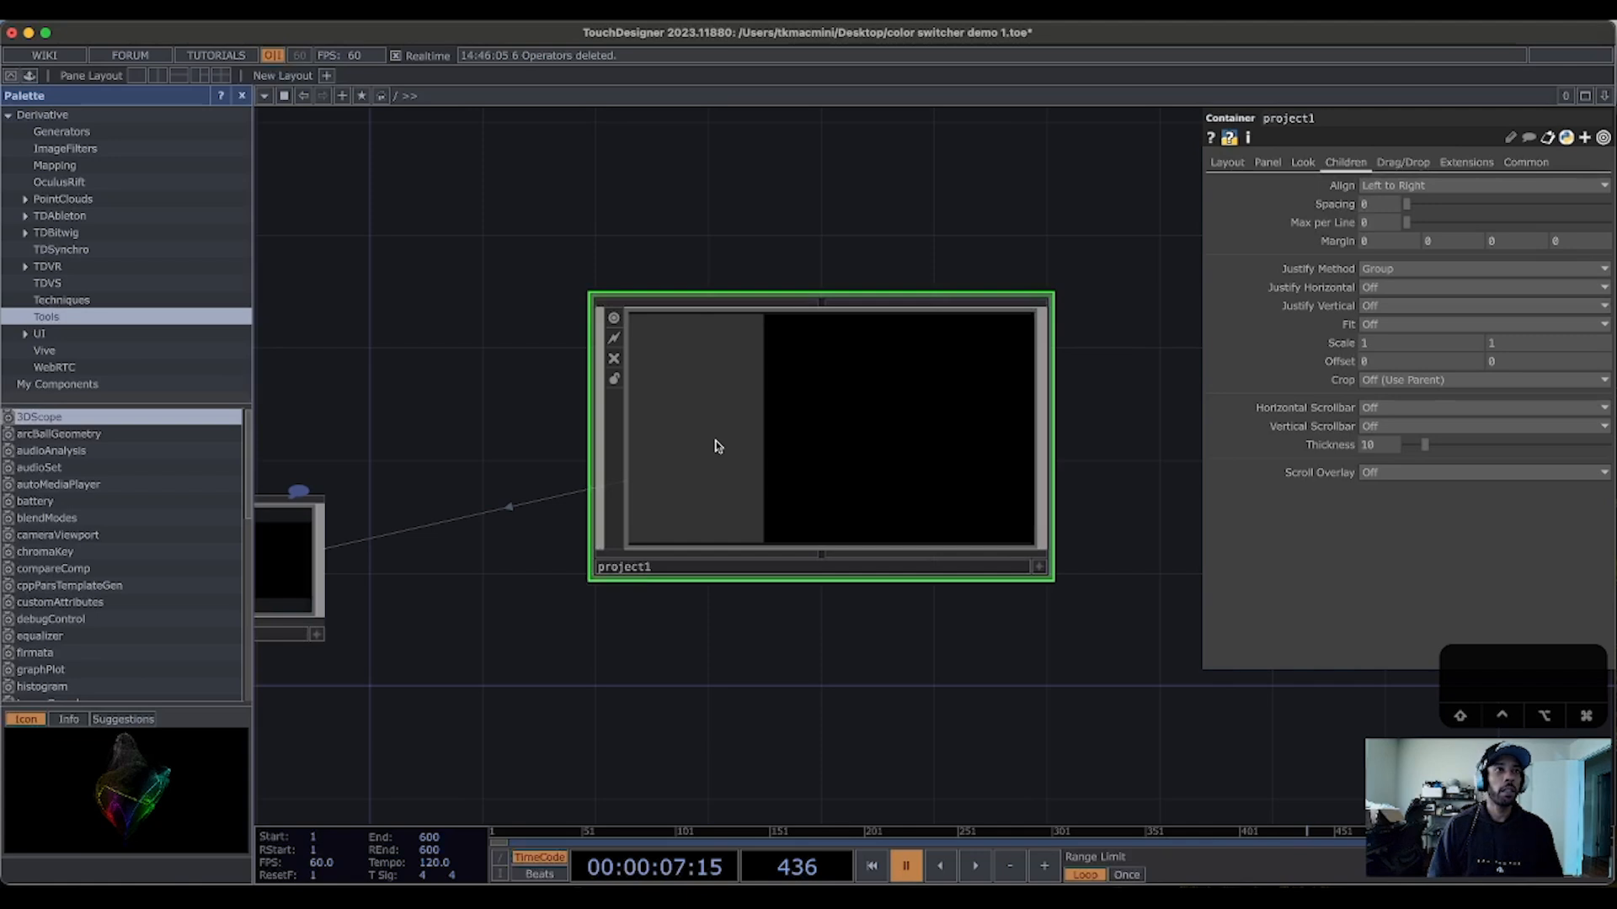
# Step: Try resizing project1 through its Width and Height in the layout settings, and undo the recent parameter changes
pyautogui.click(1231, 165)
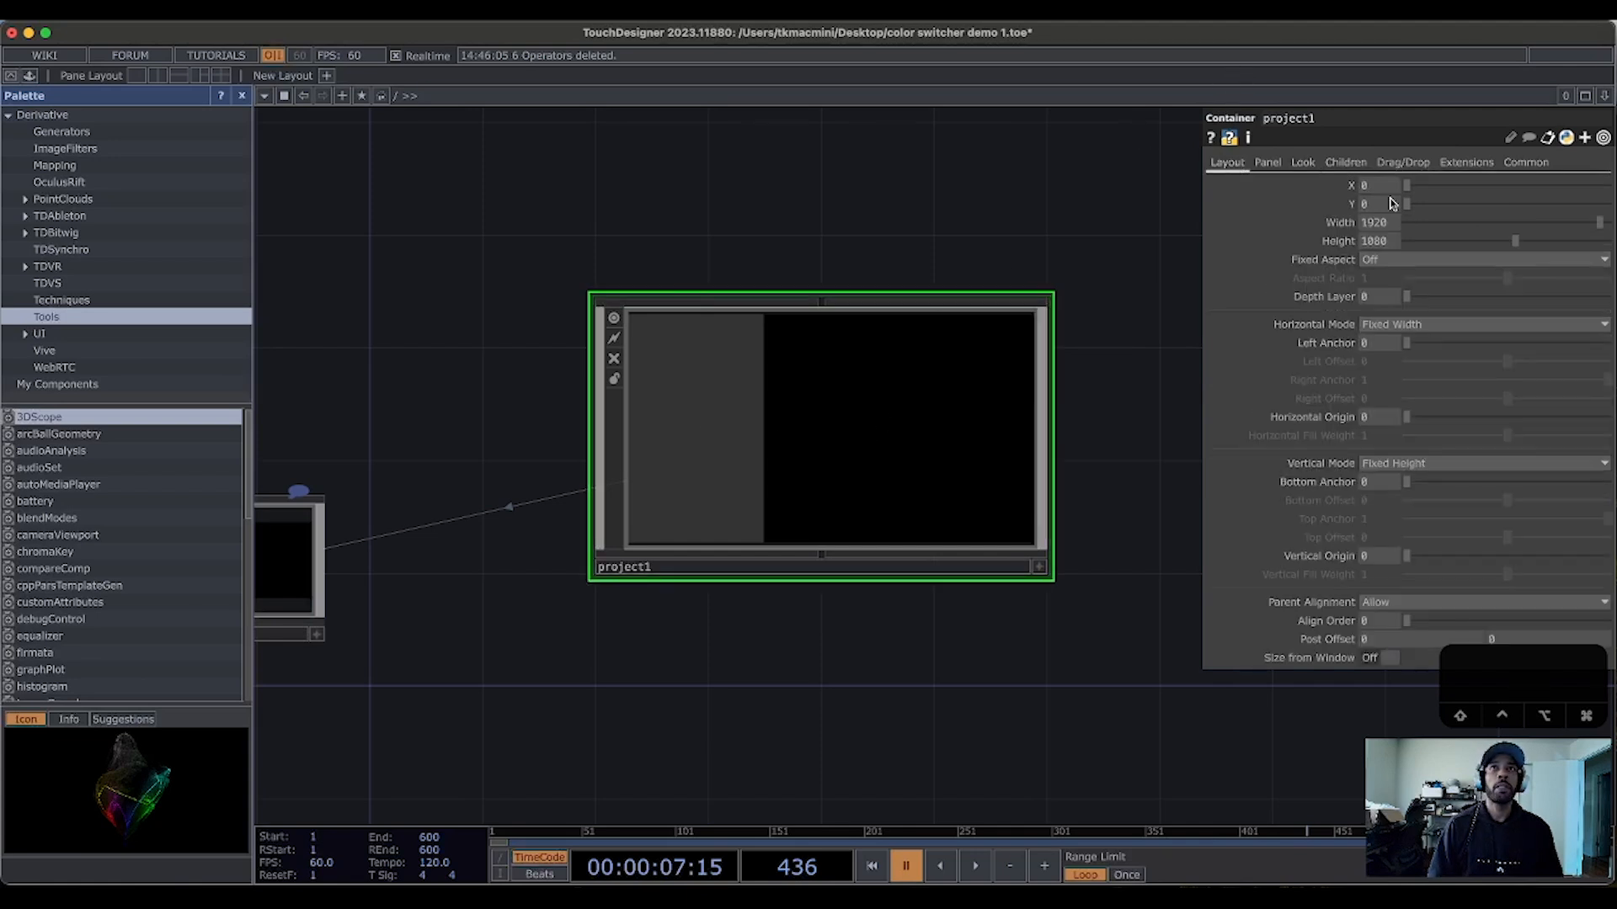
pyautogui.moveTo(1599, 224); pyautogui.dragTo(1487, 242)
pyautogui.press('super+z')
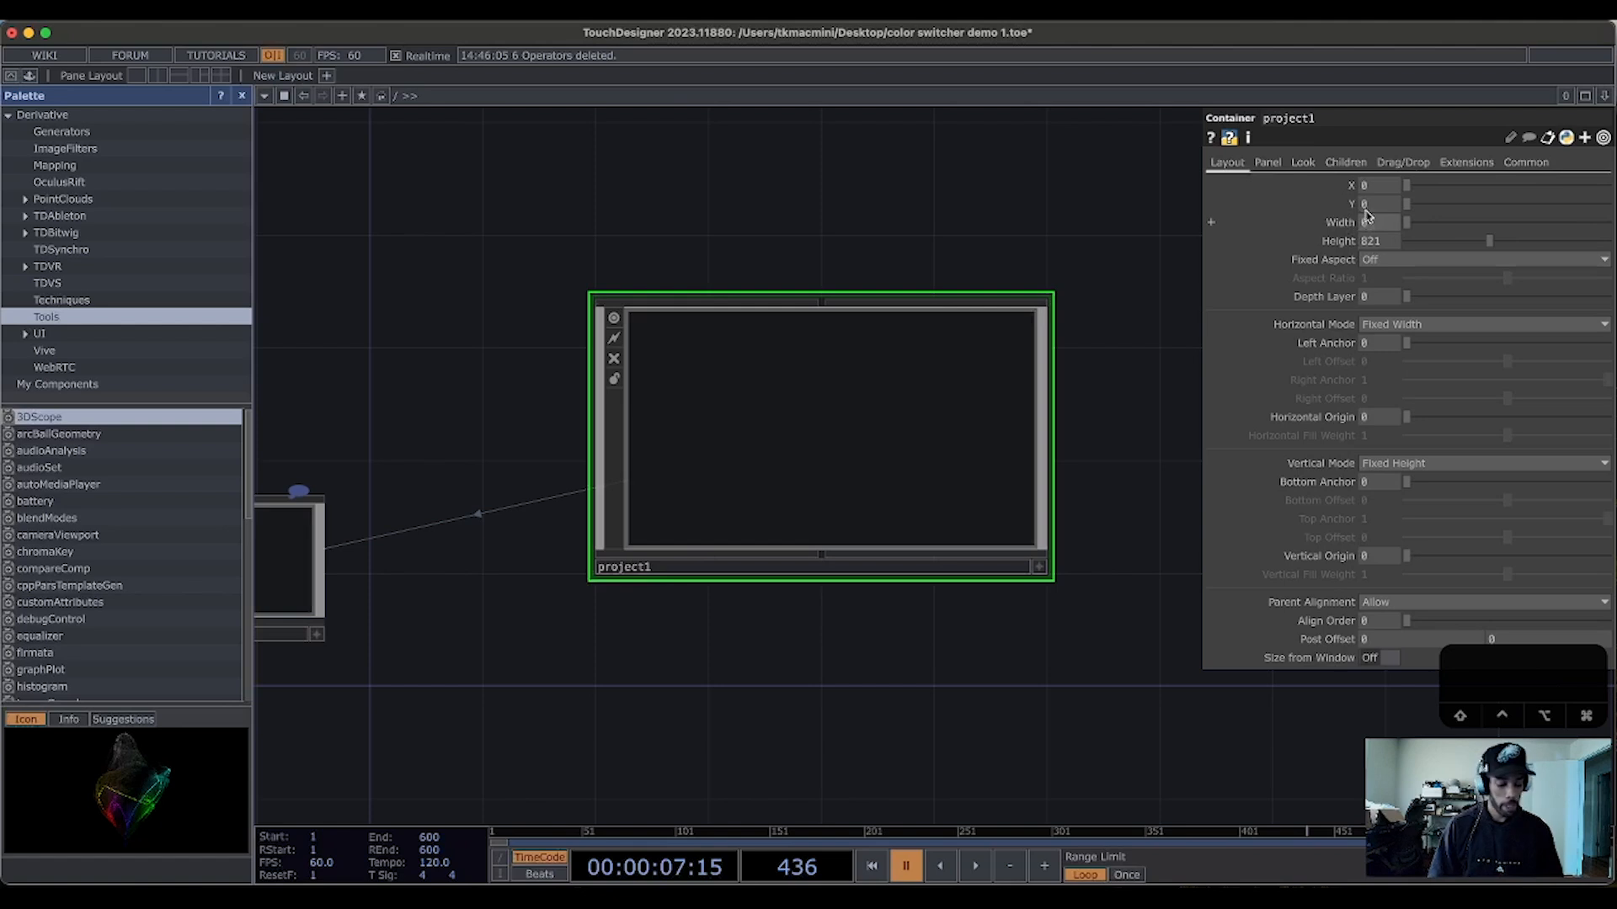
pyautogui.press('super+z')
pyautogui.press('super+z')
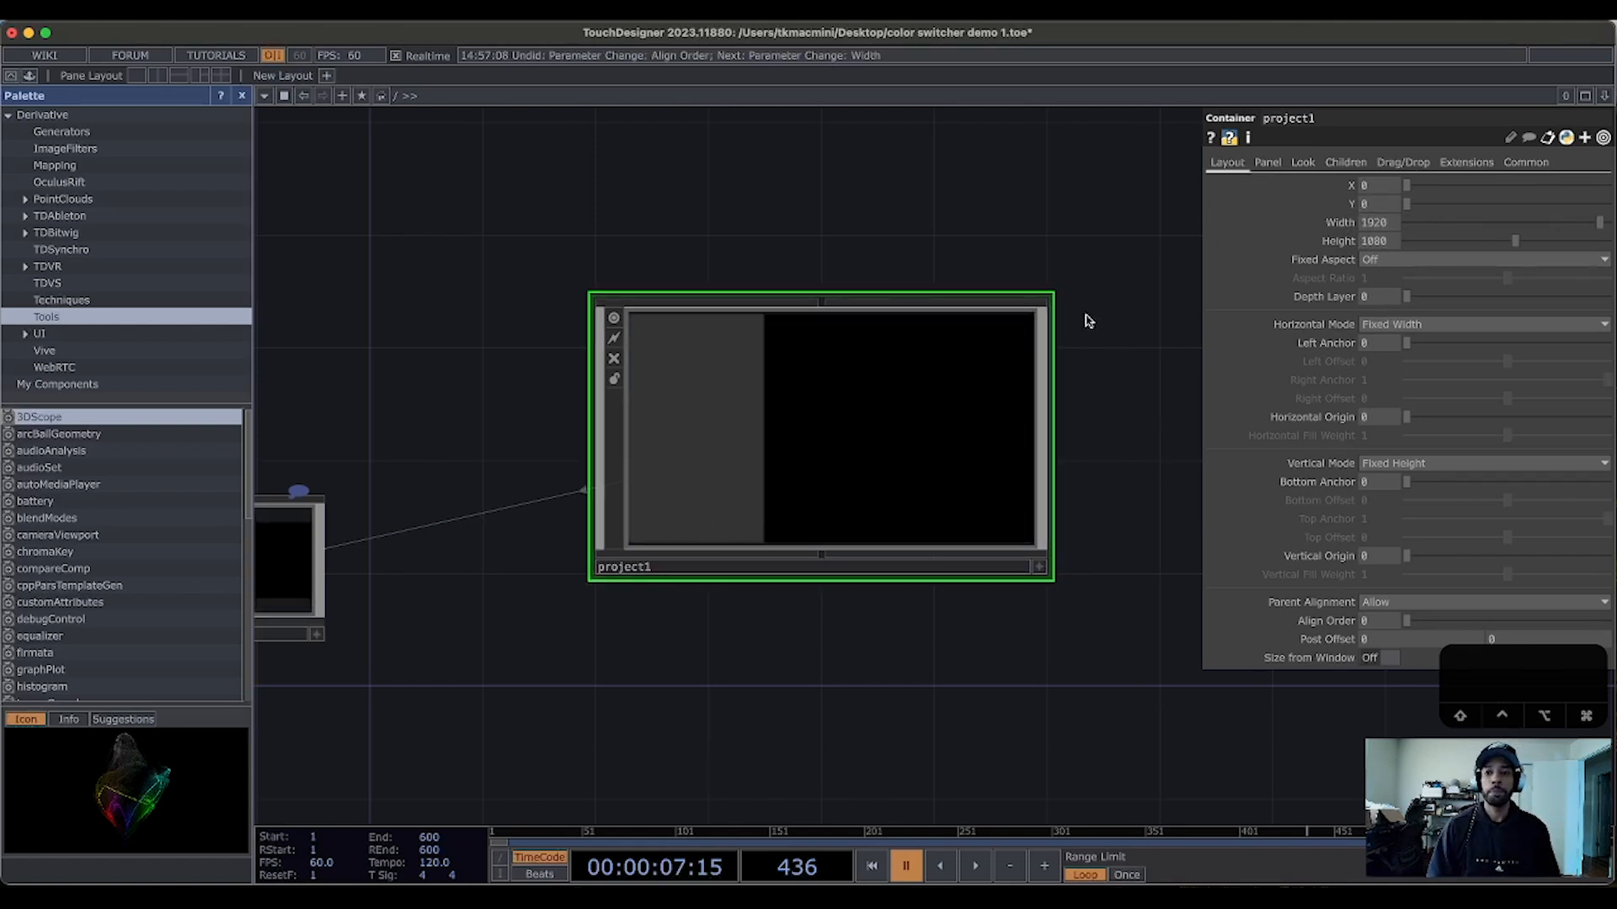
# Step: Return inside project1 and examine the layout parameters of the UI and colors containers
pyautogui.scroll(-2, 1053, 350)
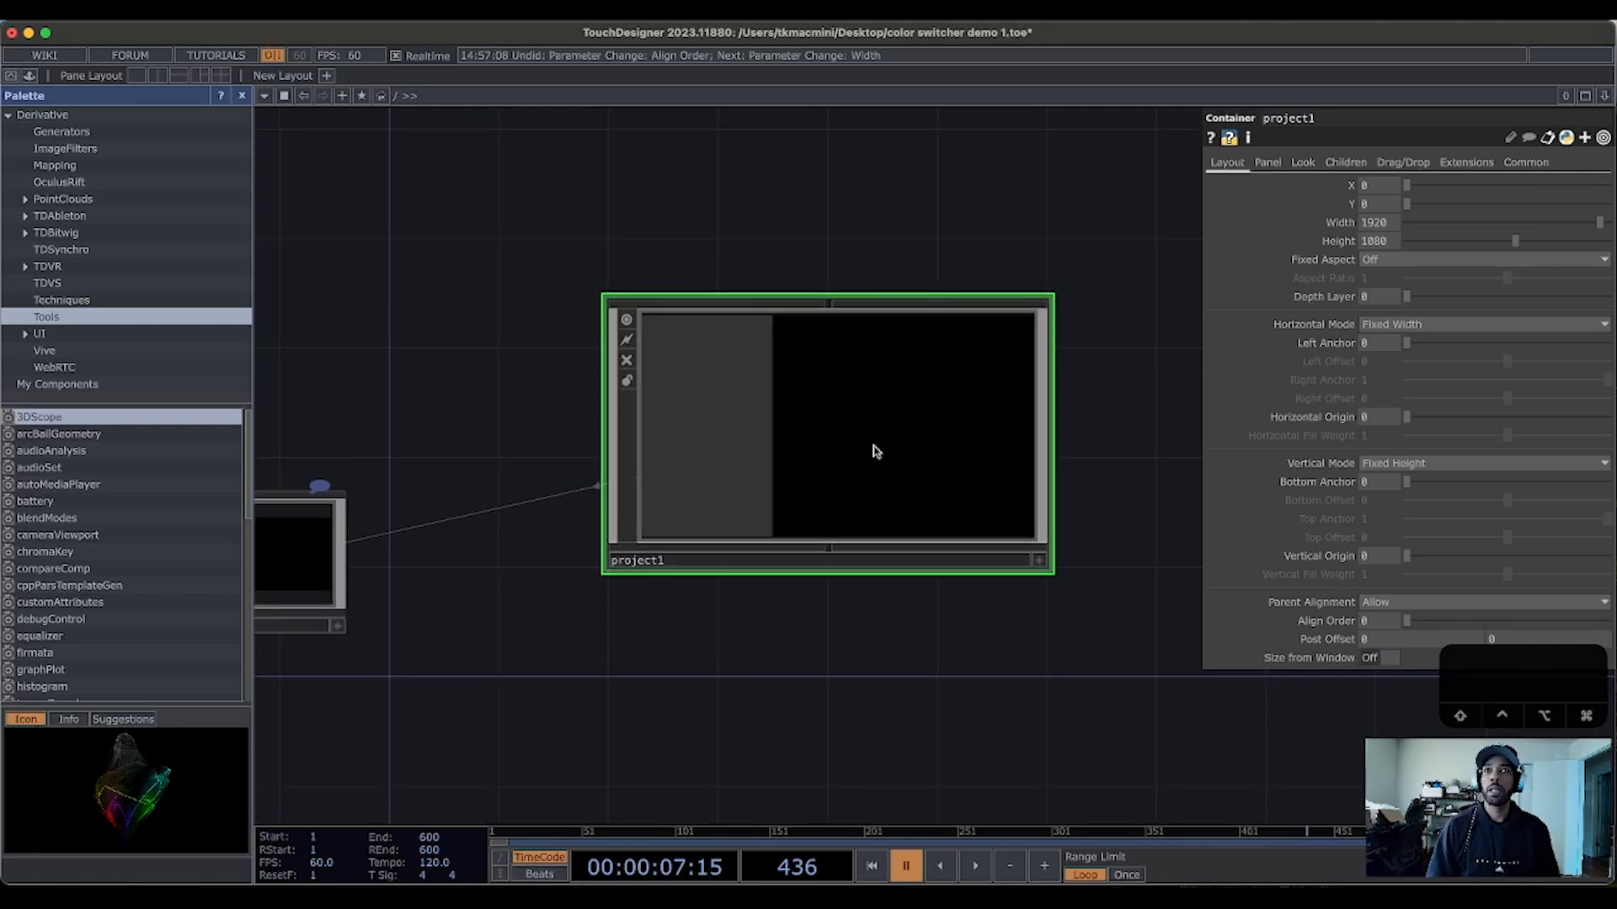
pyautogui.scroll(5, 876, 452)
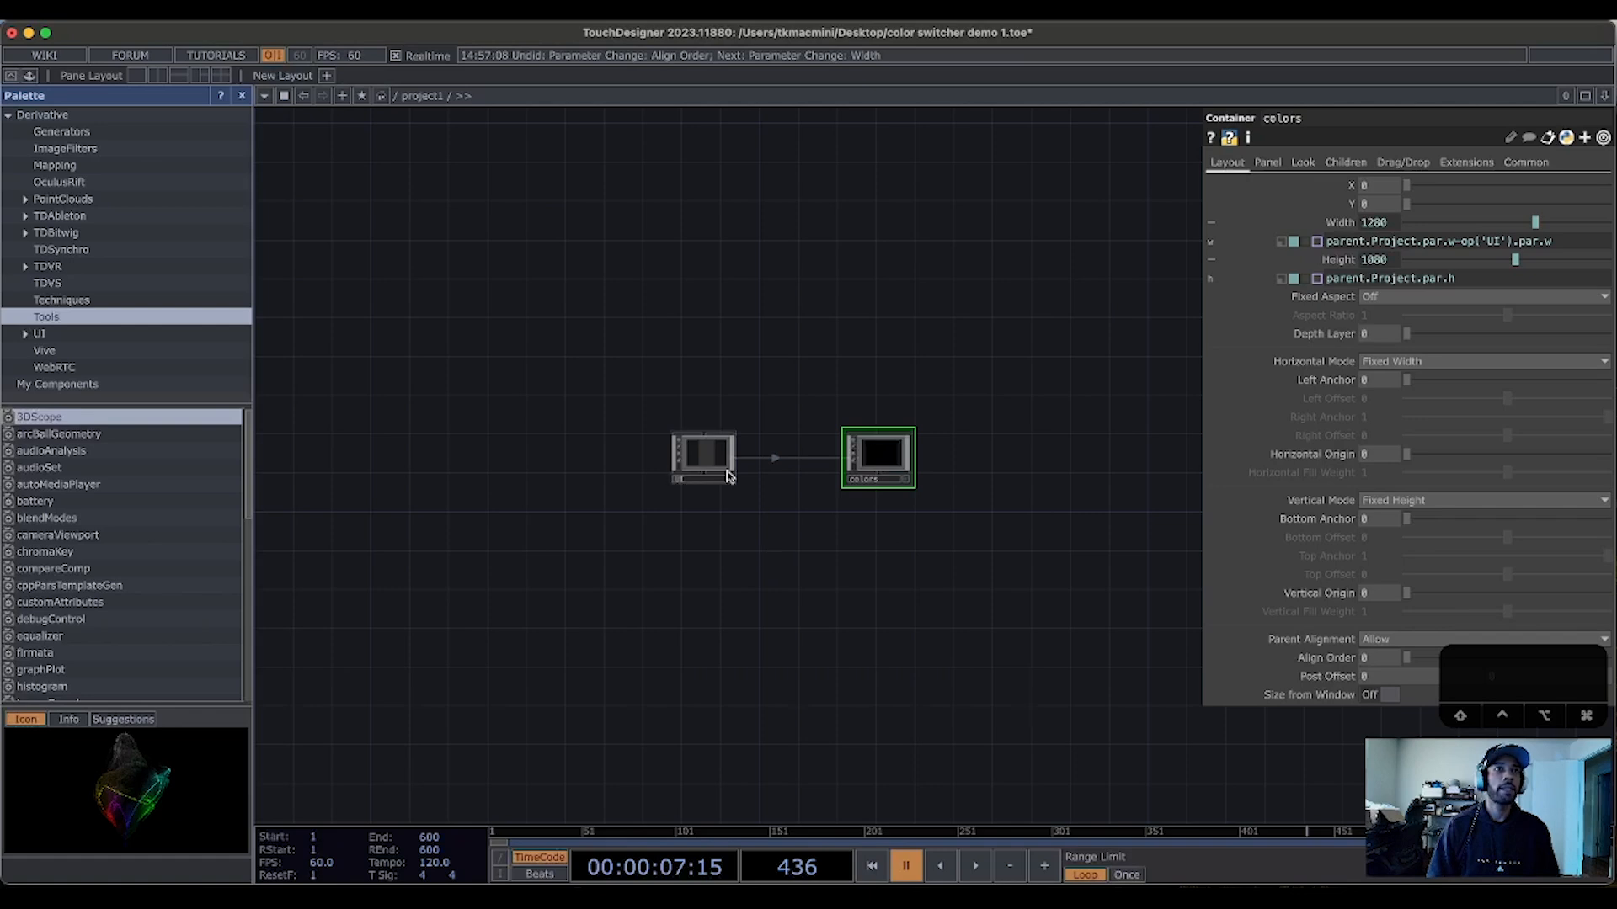
pyautogui.scroll(5, 720, 480)
pyautogui.click(707, 388)
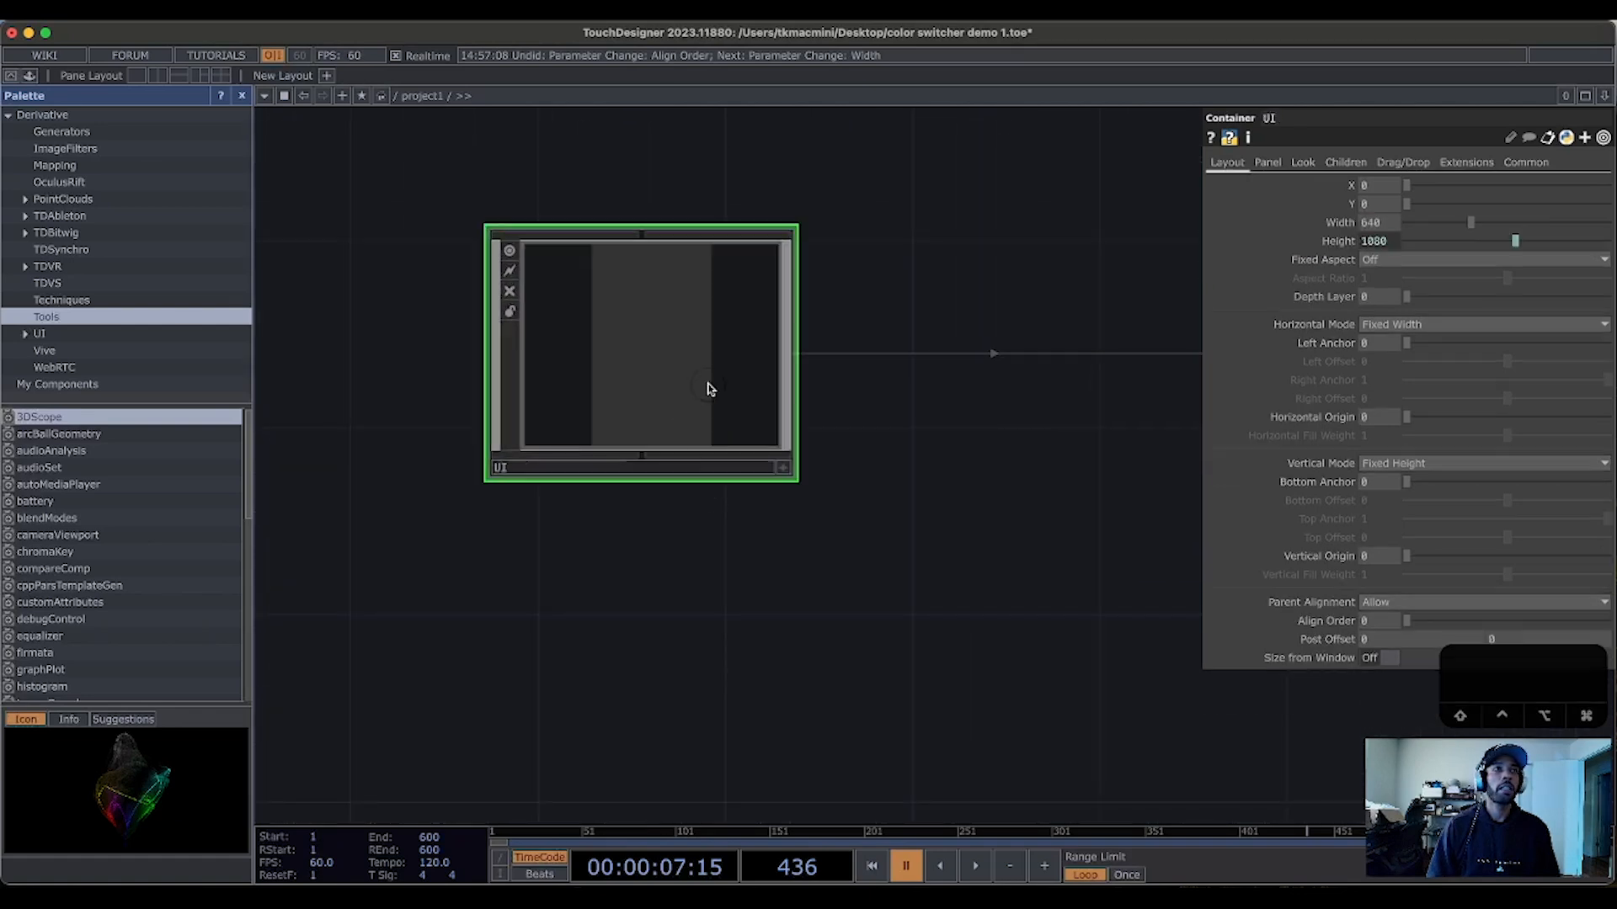
pyautogui.moveTo(1033, 495); pyautogui.dragTo(593, 647)
pyautogui.scroll(-5, 801, 542)
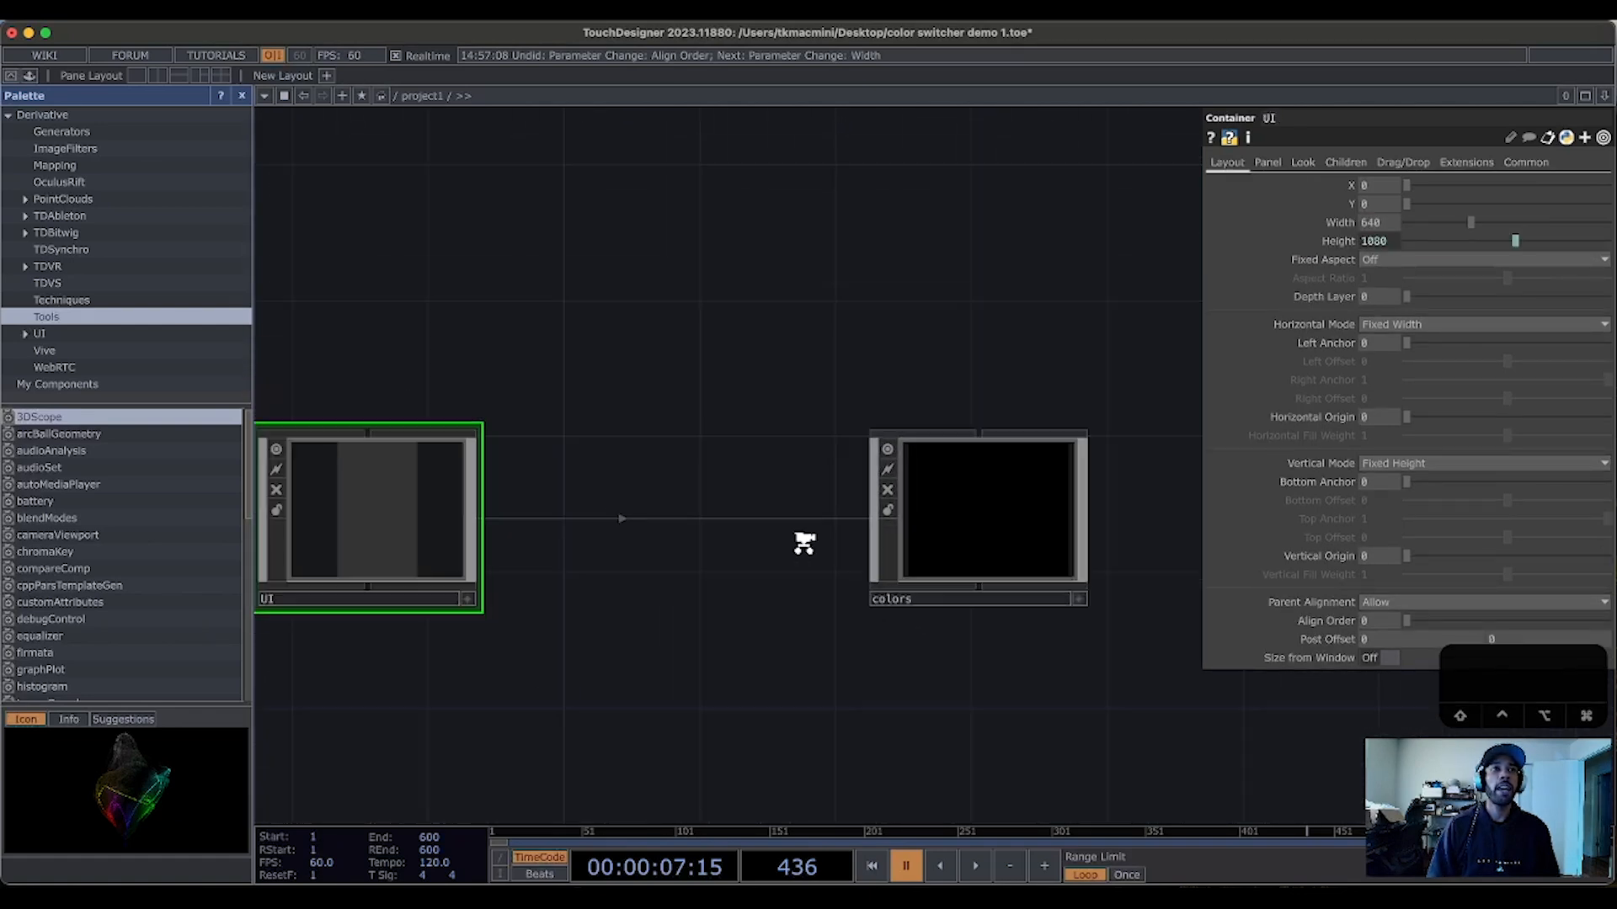
pyautogui.click(966, 526)
pyautogui.moveTo(714, 615); pyautogui.dragTo(755, 505)
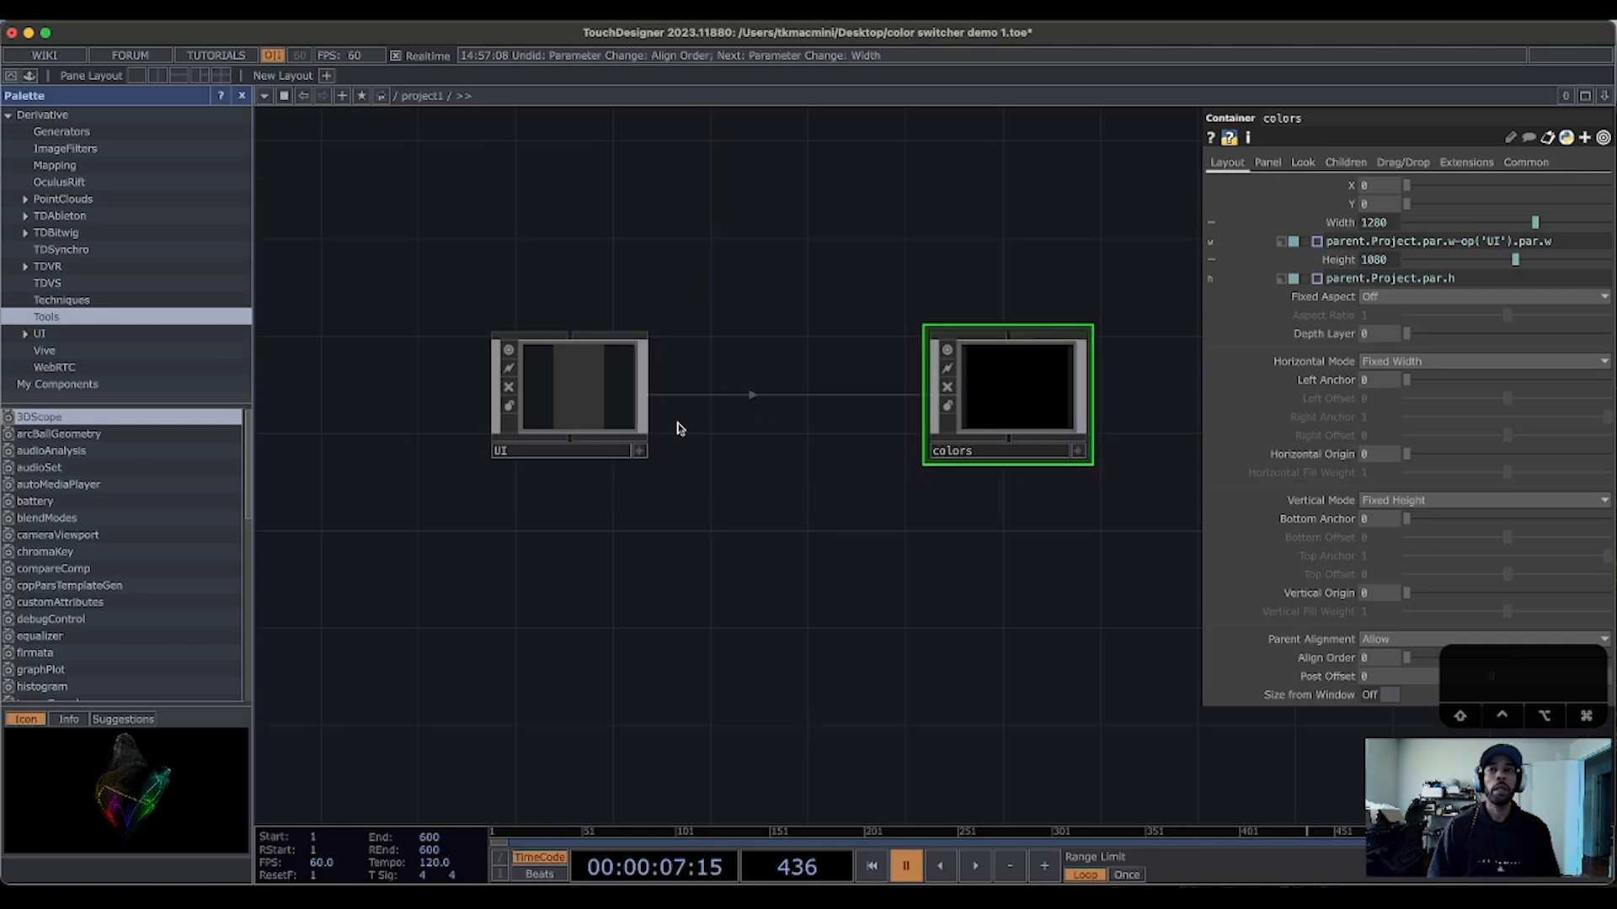
pyautogui.scroll(-3, 678, 423)
pyautogui.scroll(2, 757, 534)
pyautogui.scroll(3, 744, 502)
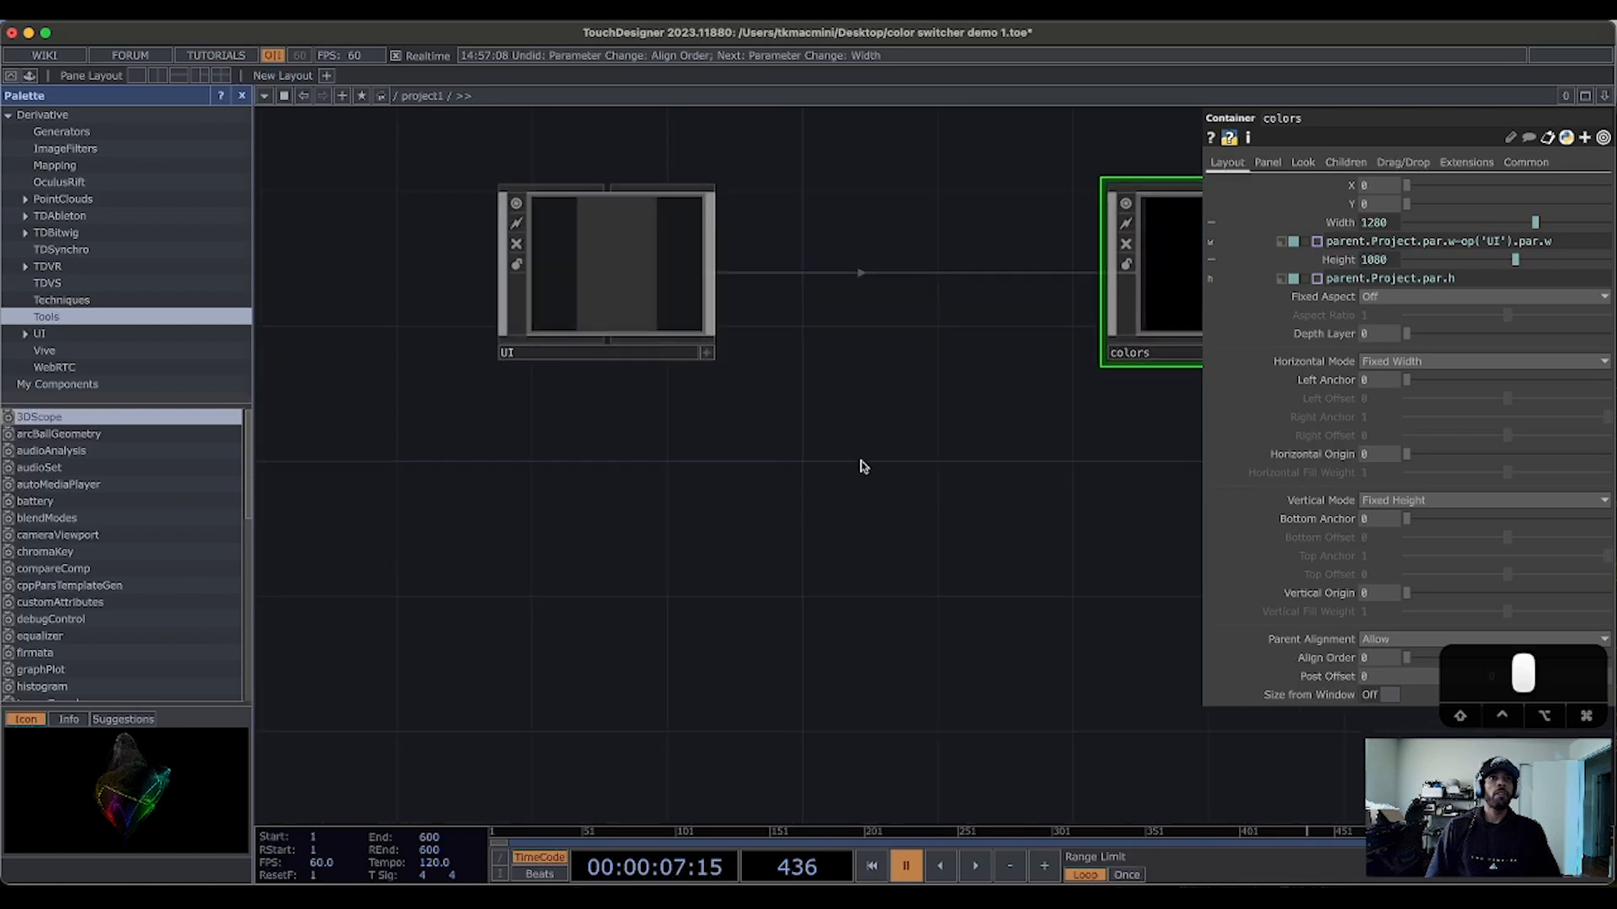
# Step: Select the UI container and move its node closer to the colors container
pyautogui.moveTo(862, 466); pyautogui.dragTo(731, 725)
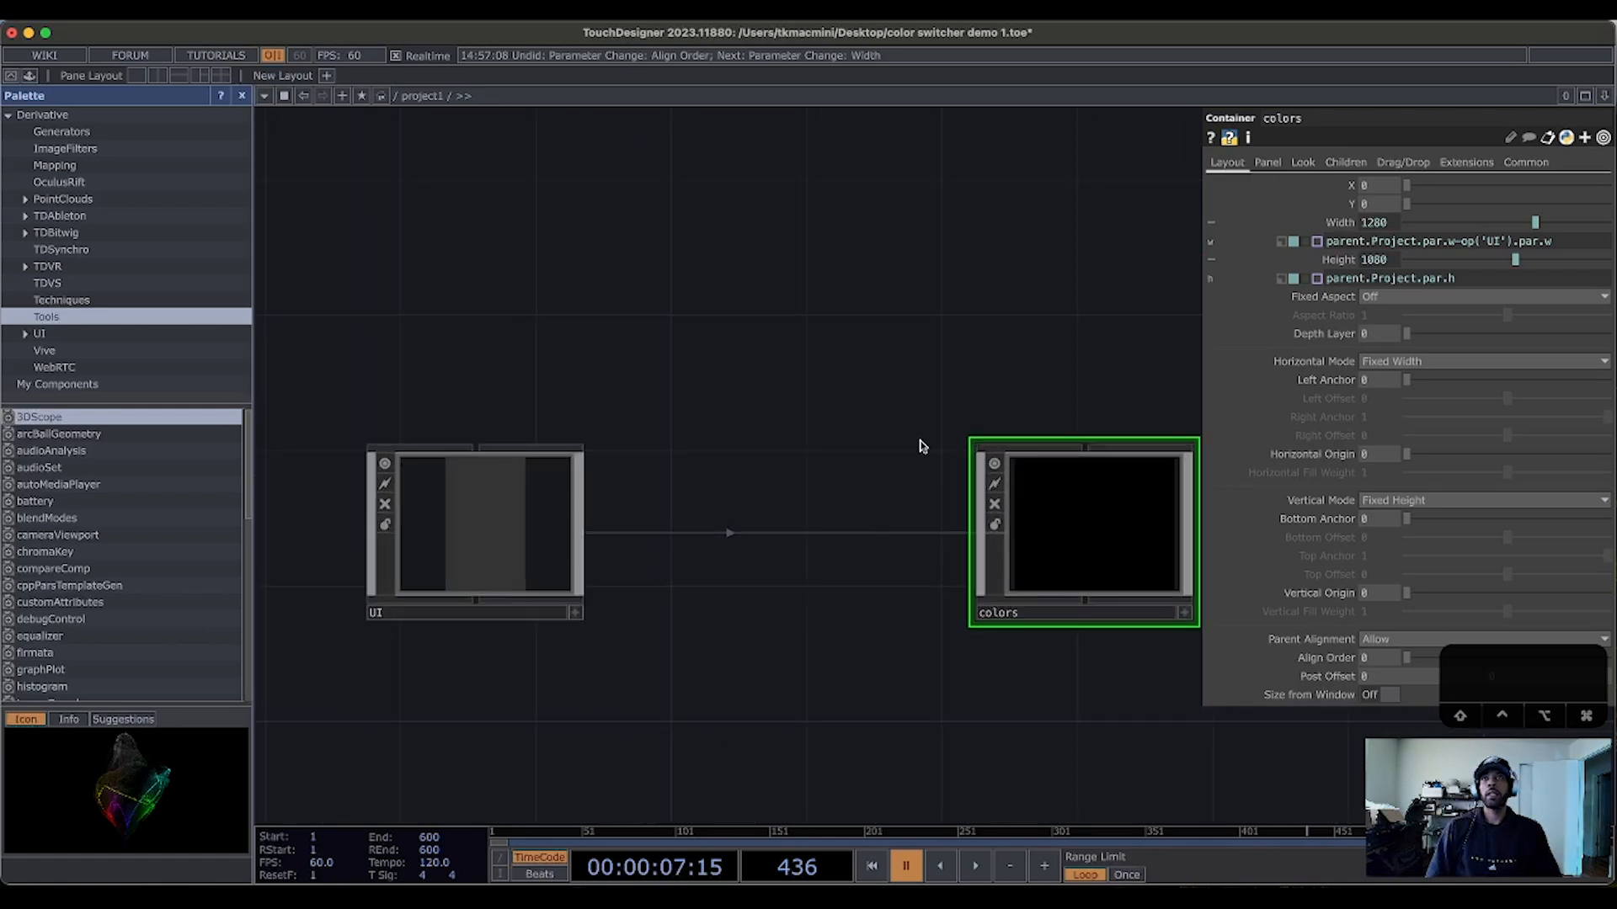
pyautogui.click(559, 559)
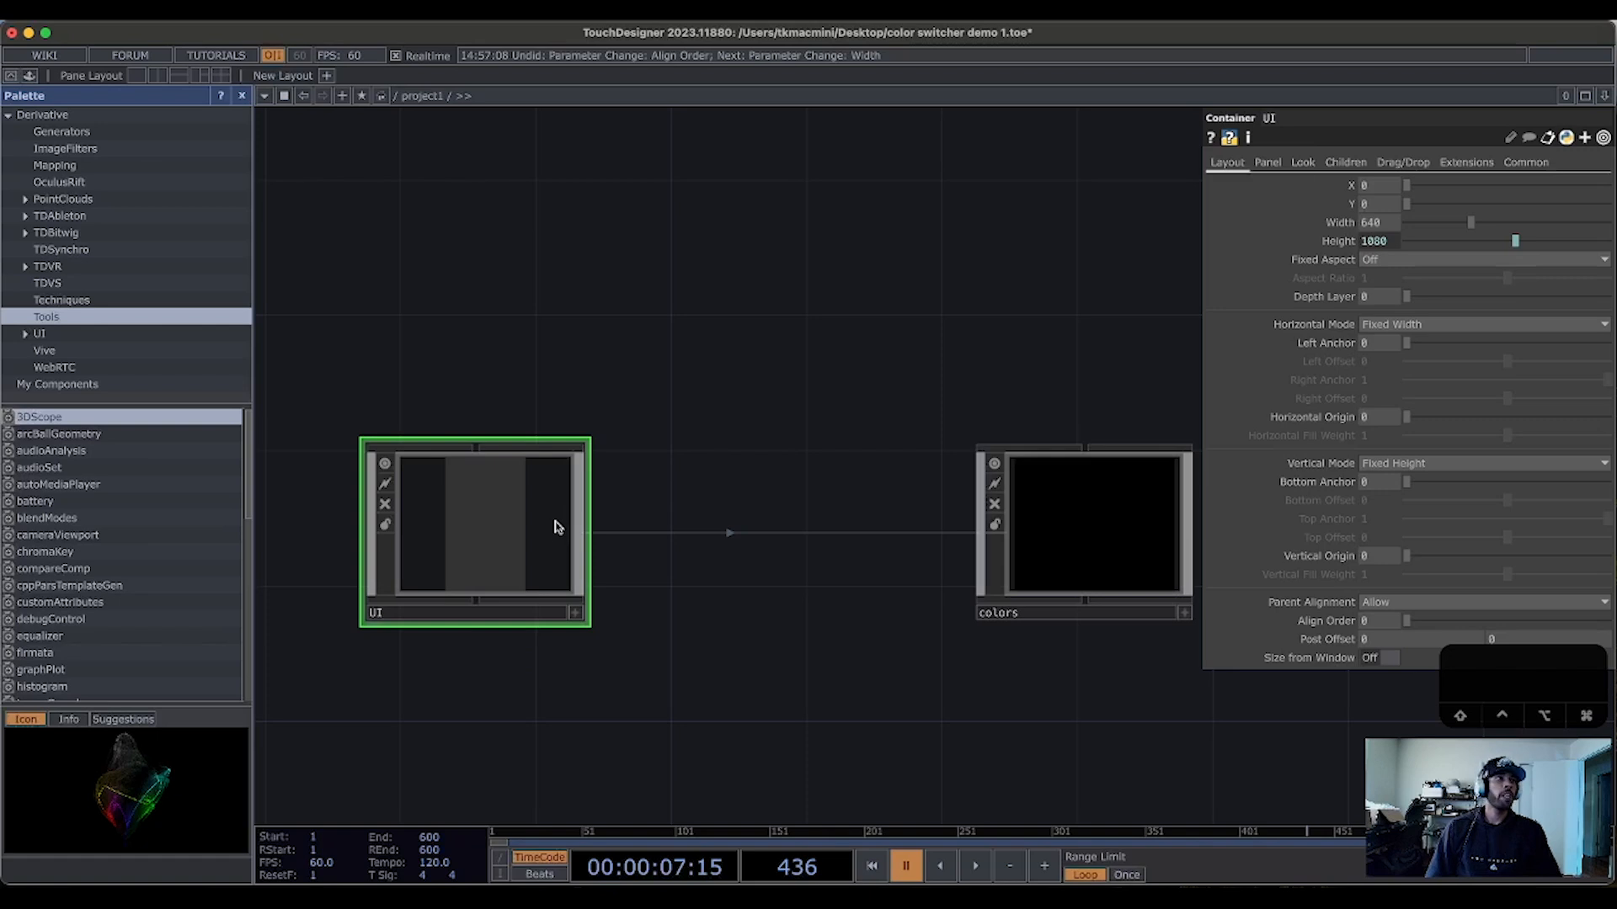
pyautogui.moveTo(692, 608)
pyautogui.mouseDown()
pyautogui.moveTo(789, 586)
pyautogui.moveTo(675, 630)
pyautogui.mouseUp()
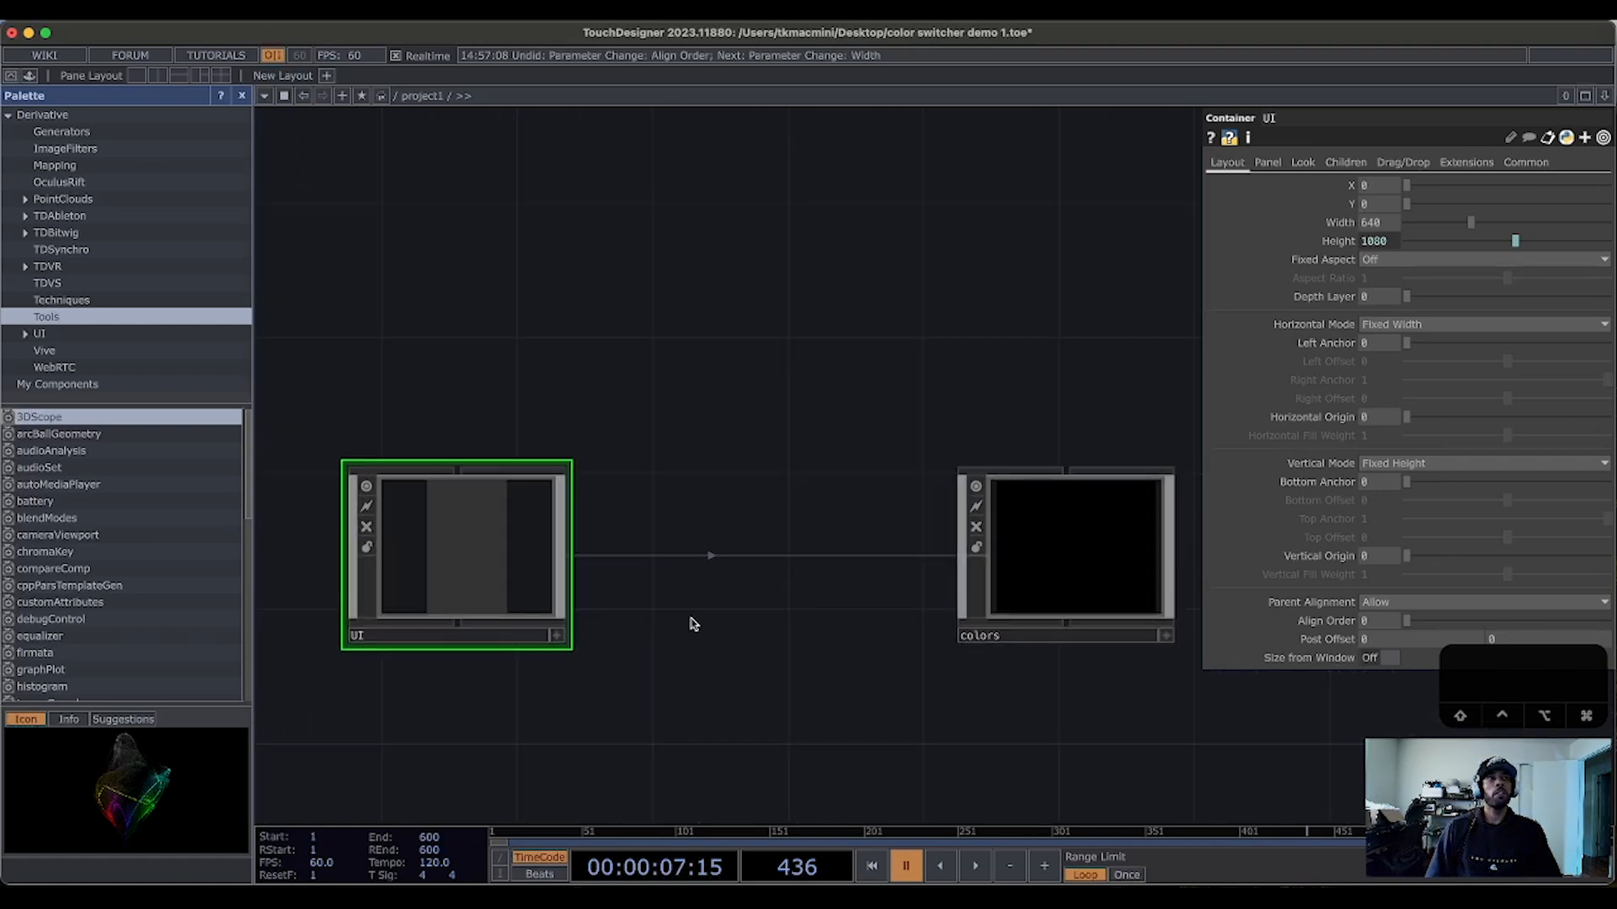
pyautogui.moveTo(575, 493); pyautogui.dragTo(647, 578)
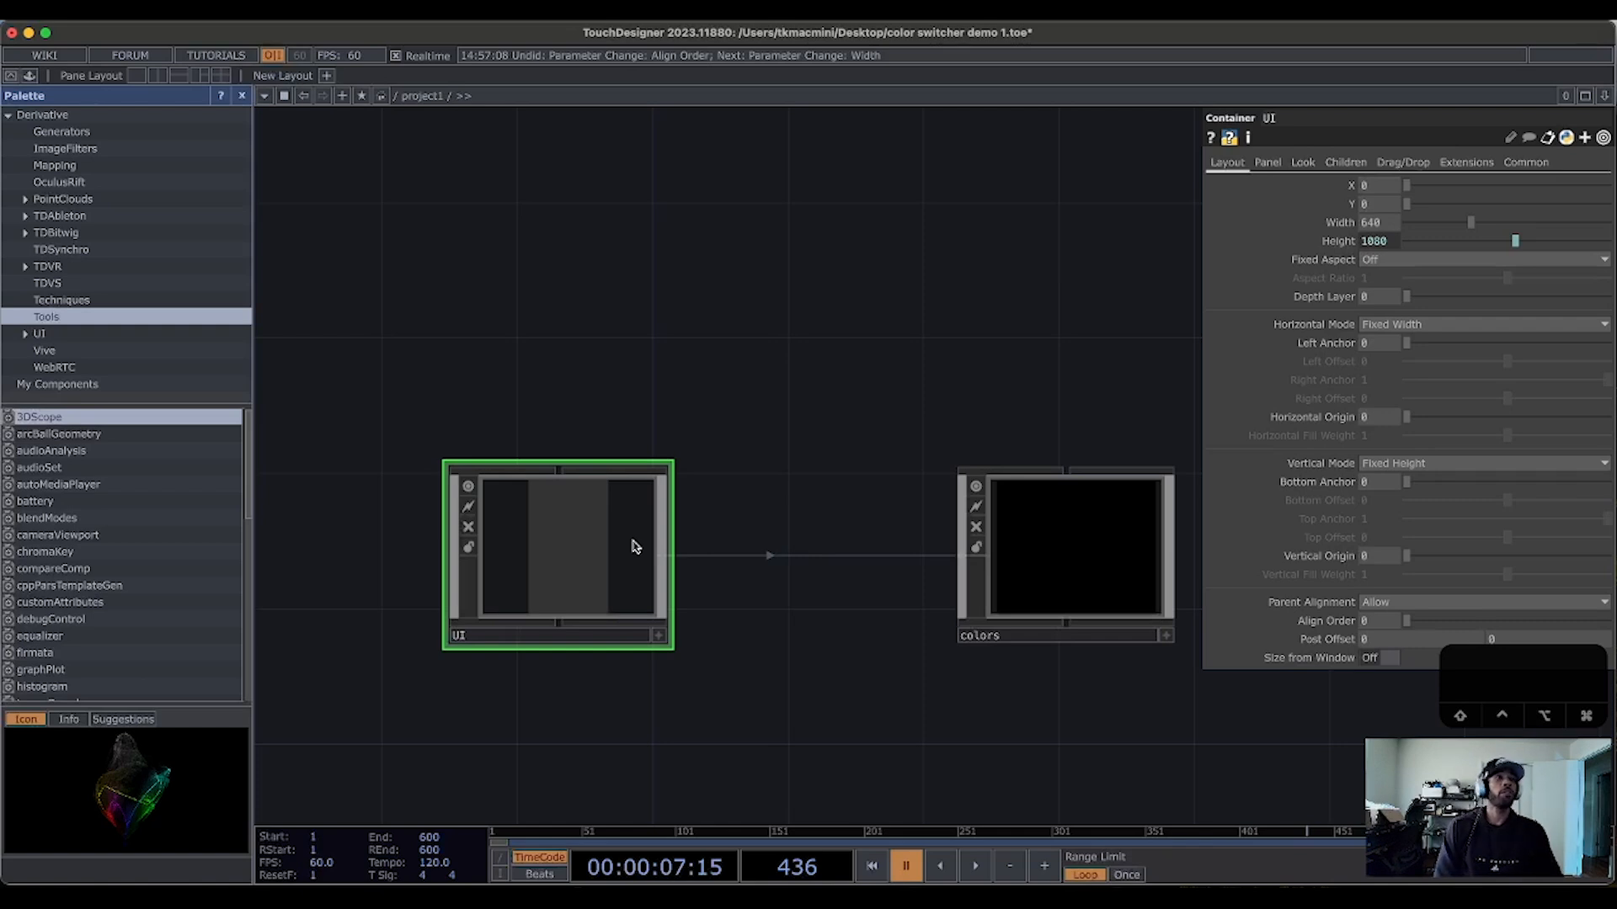
# Step: Examine the network hierarchy by moving between the inside of the UI container, project1 and the root level
pyautogui.press('i')
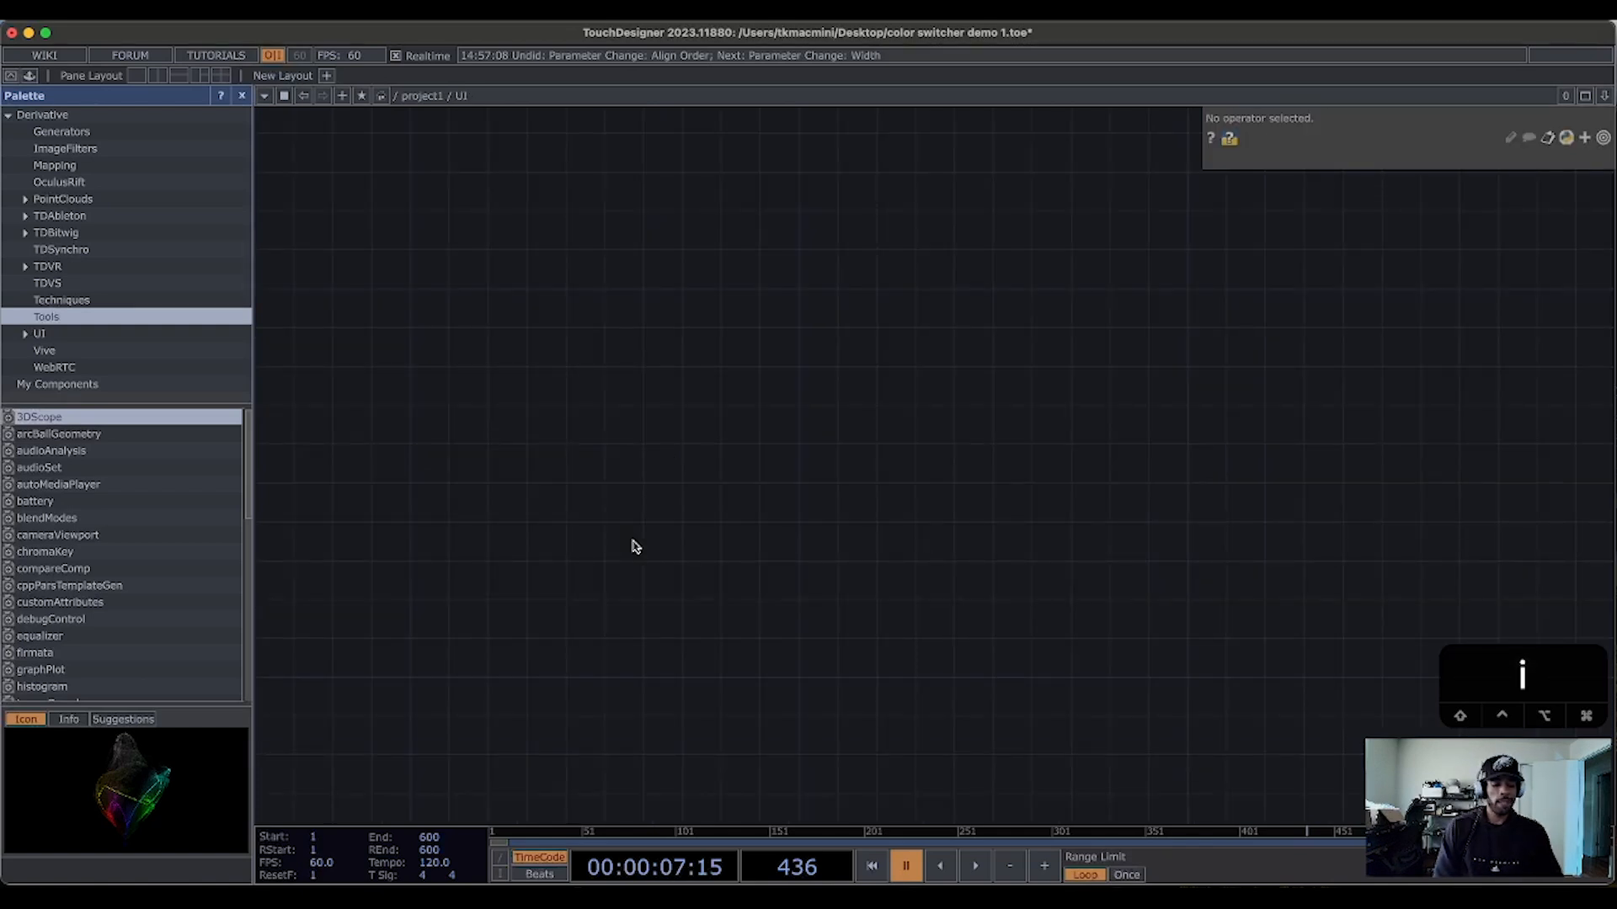
pyautogui.press('u')
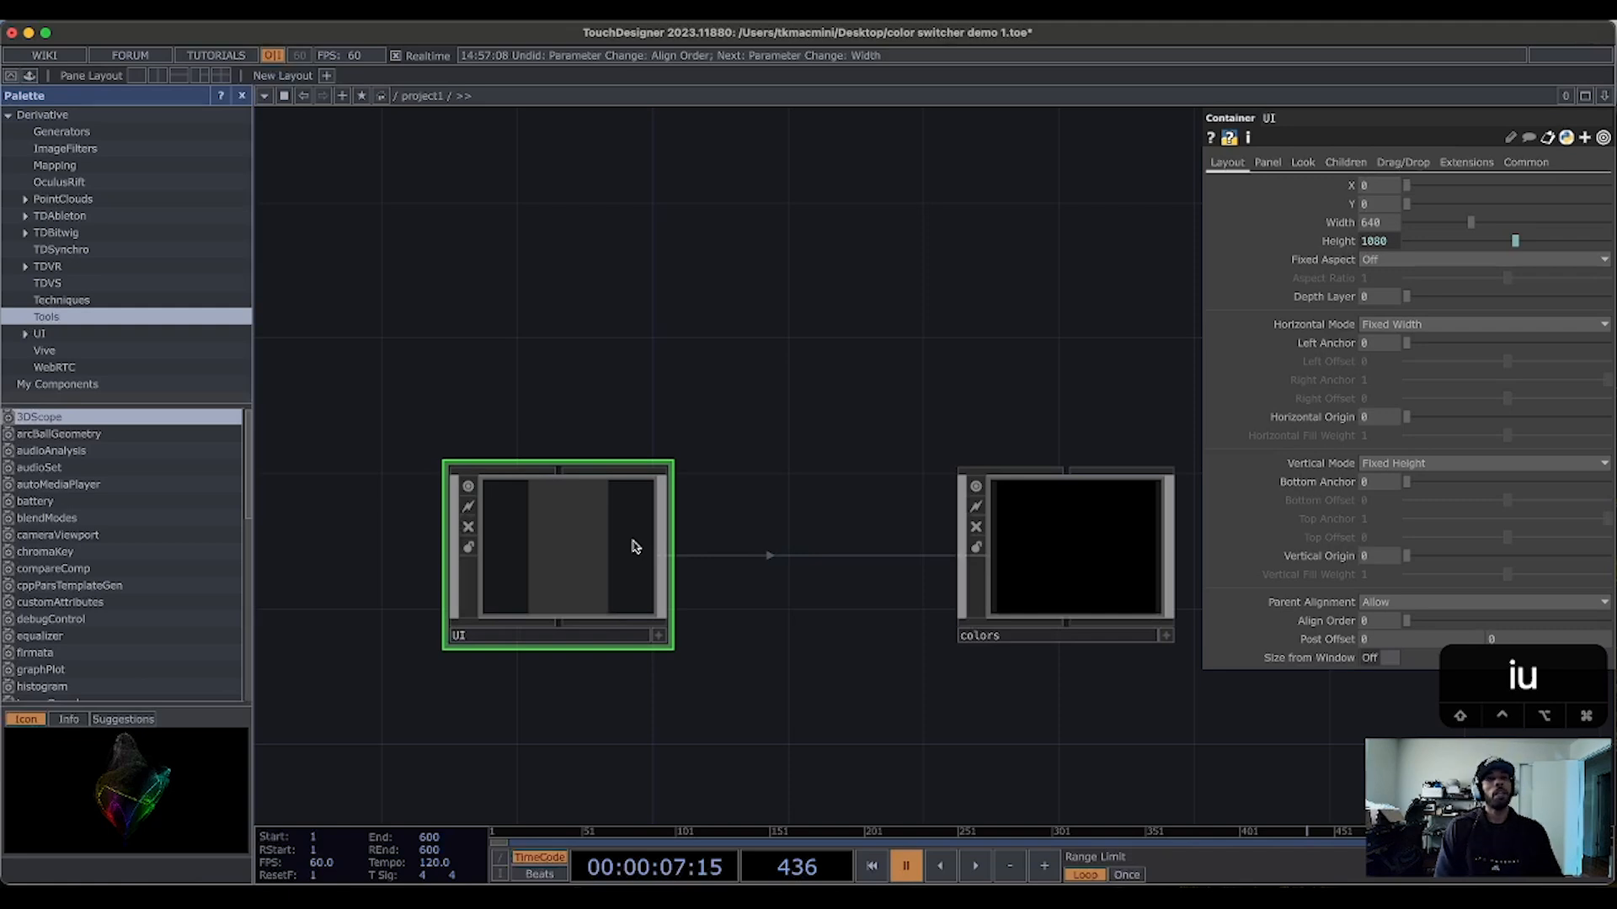
pyautogui.press('i')
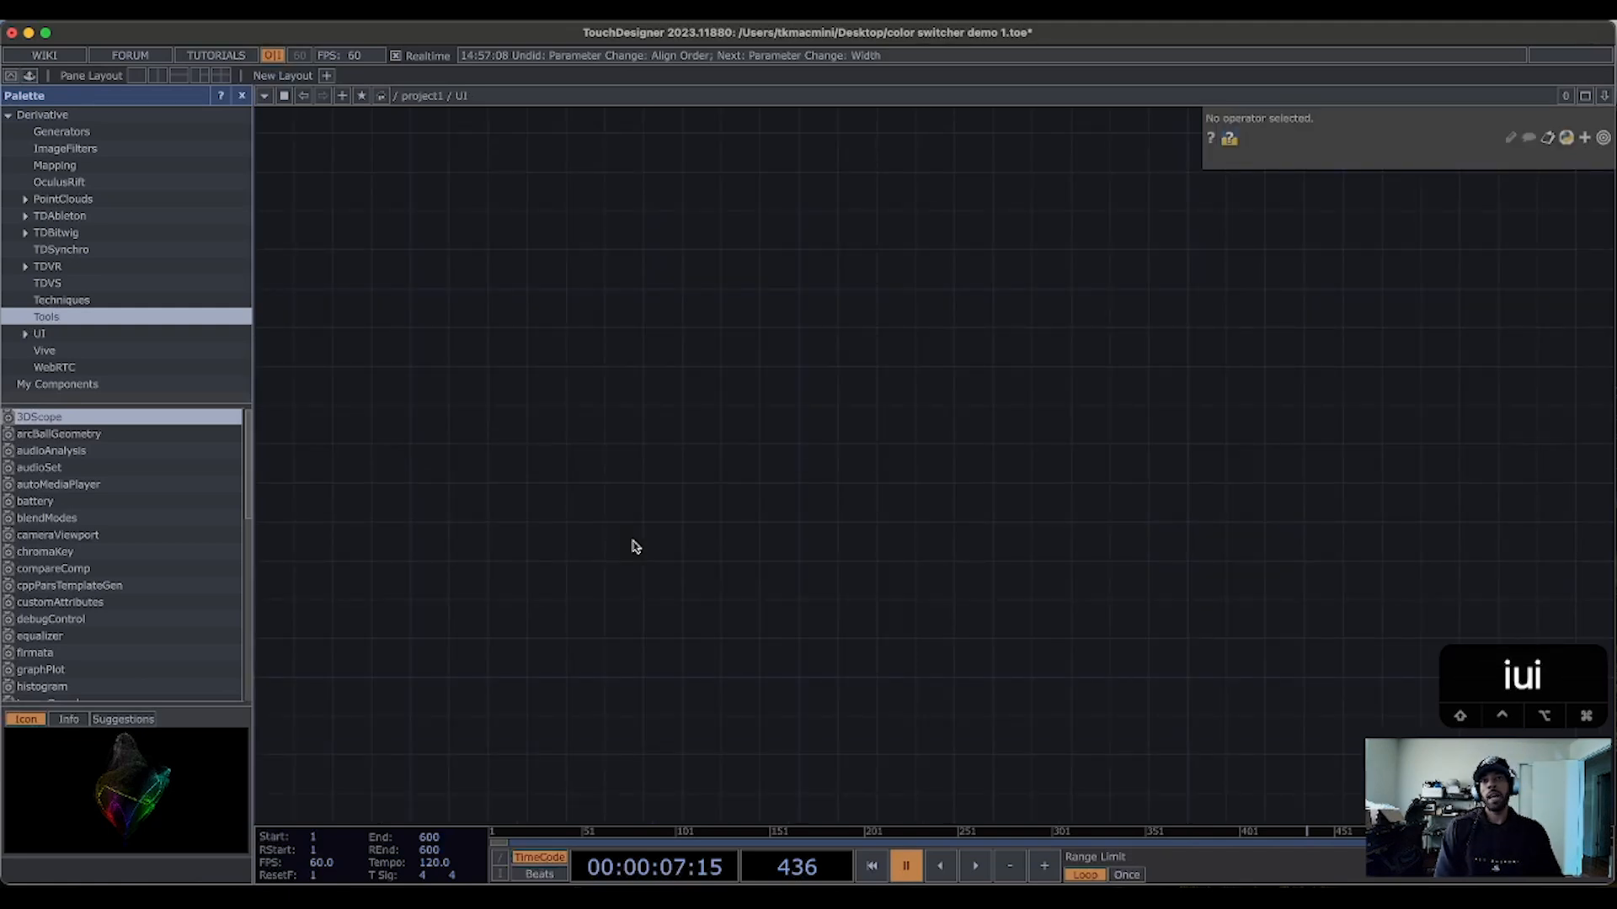
pyautogui.press('u')
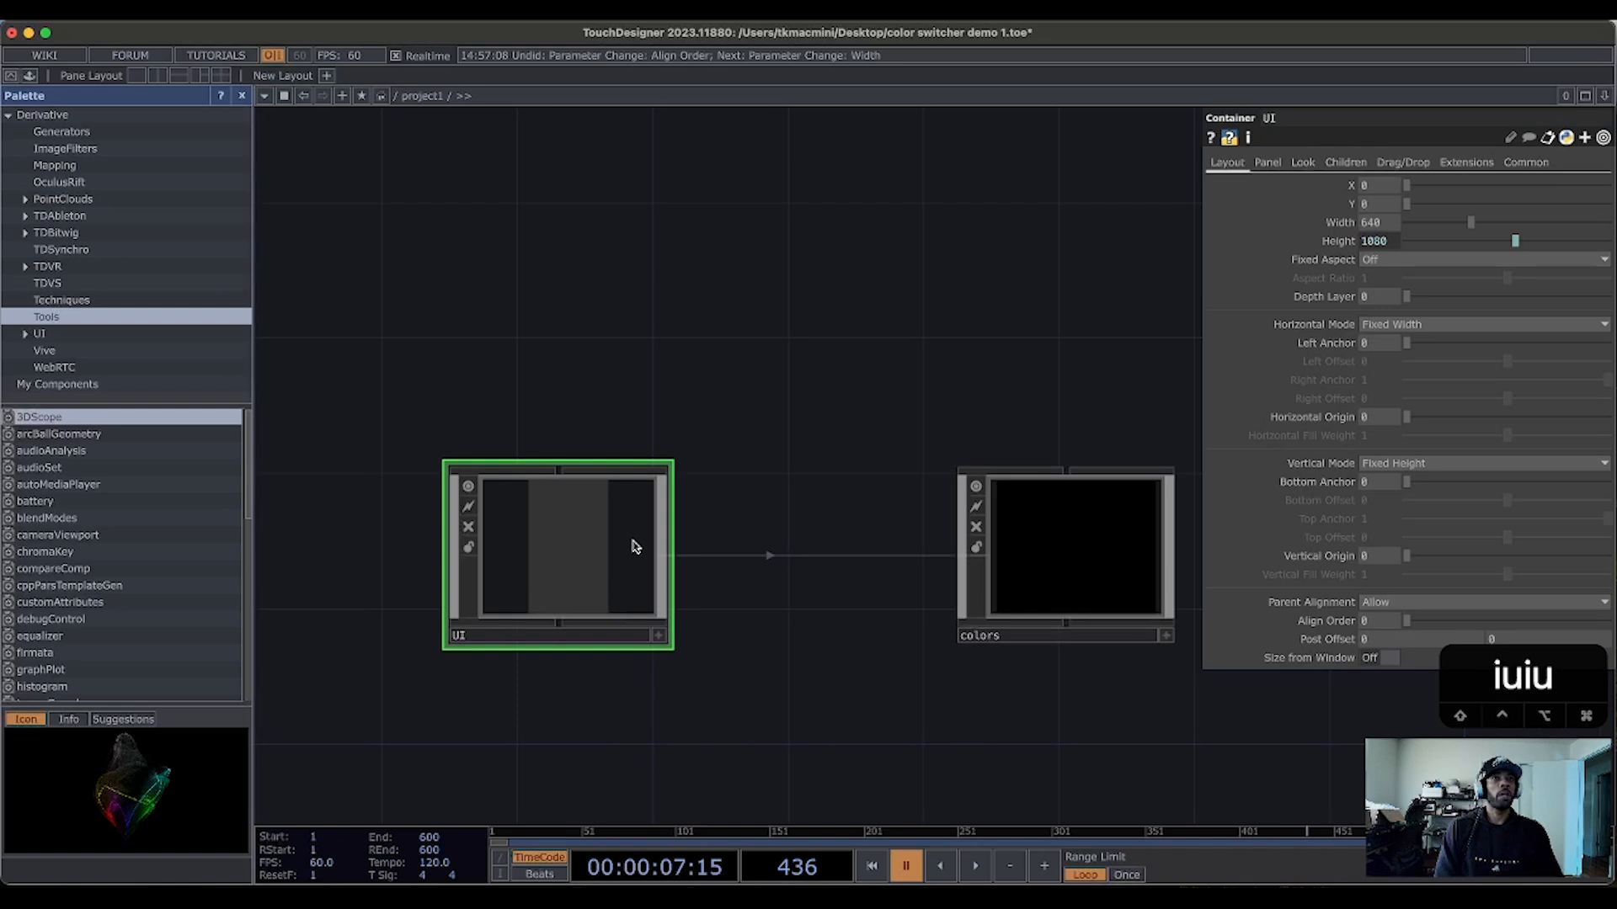
pyautogui.press('u')
pyautogui.press('i')
pyautogui.press('i')
pyautogui.press('u')
pyautogui.press('u')
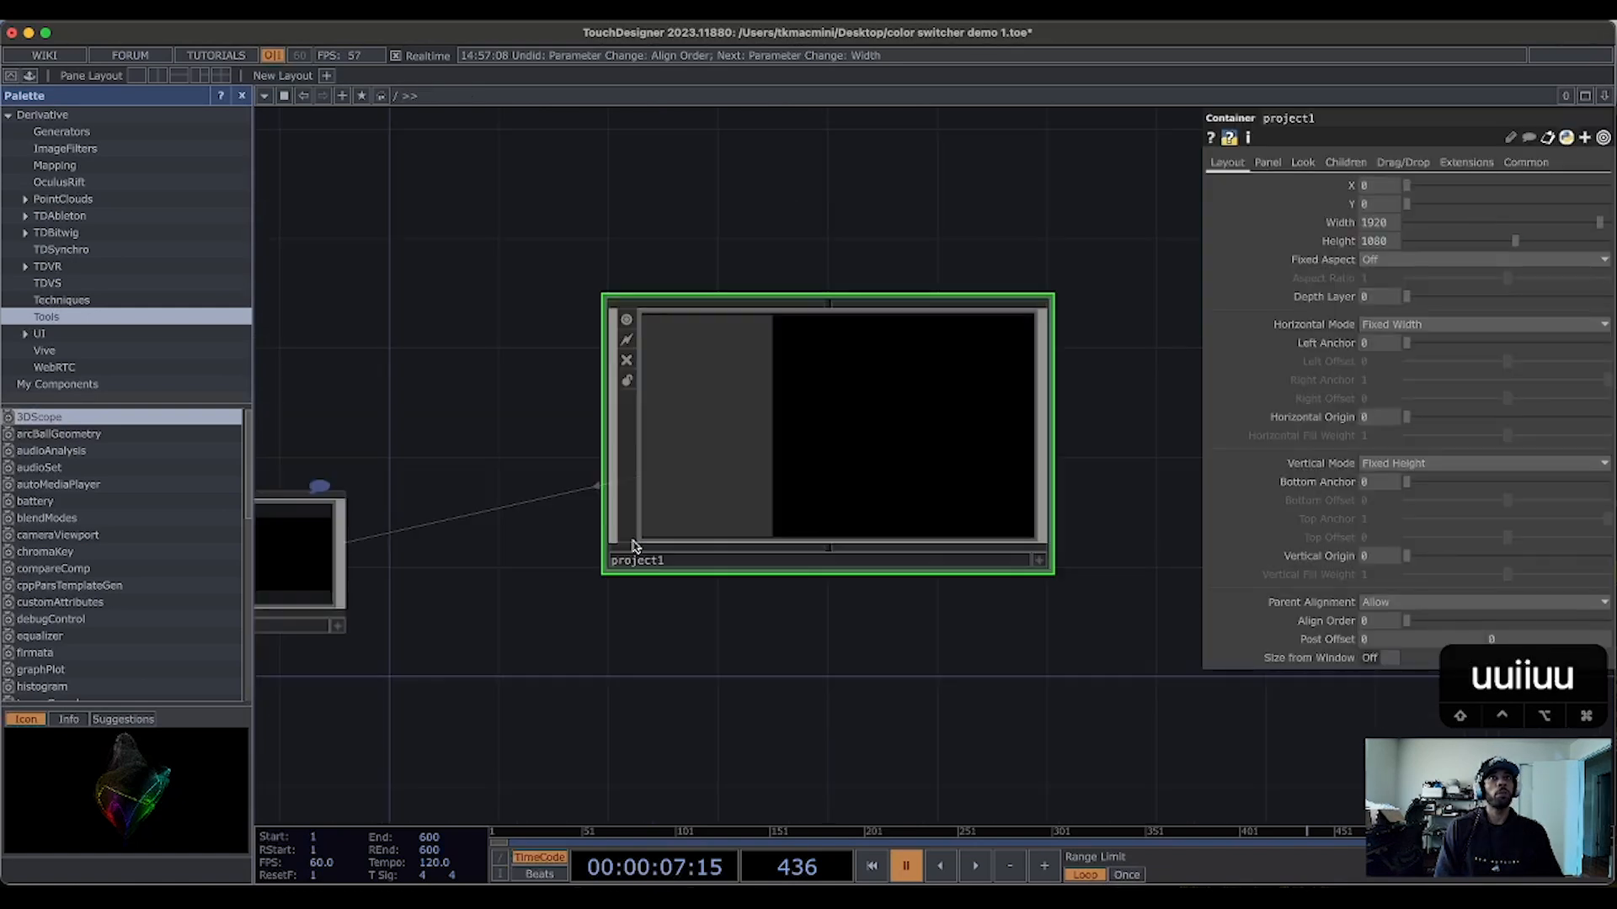
pyautogui.press('i')
pyautogui.press('i')
pyautogui.press('u')
pyautogui.press('u')
pyautogui.press('i')
pyautogui.press('i')
pyautogui.press('u')
pyautogui.press('i')
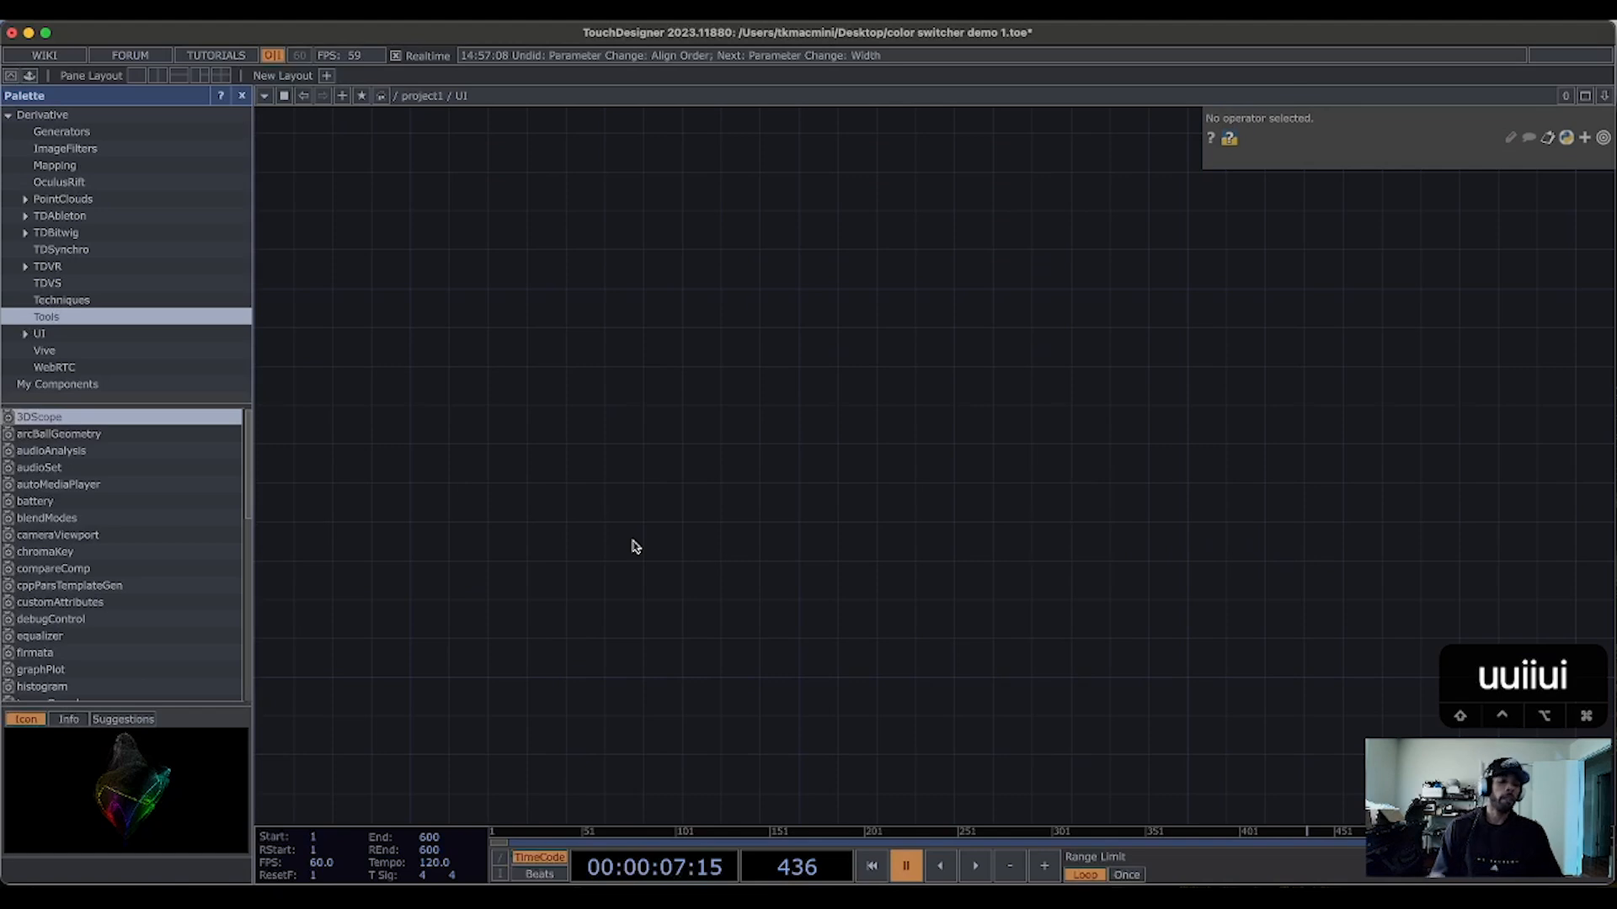
pyautogui.press('u')
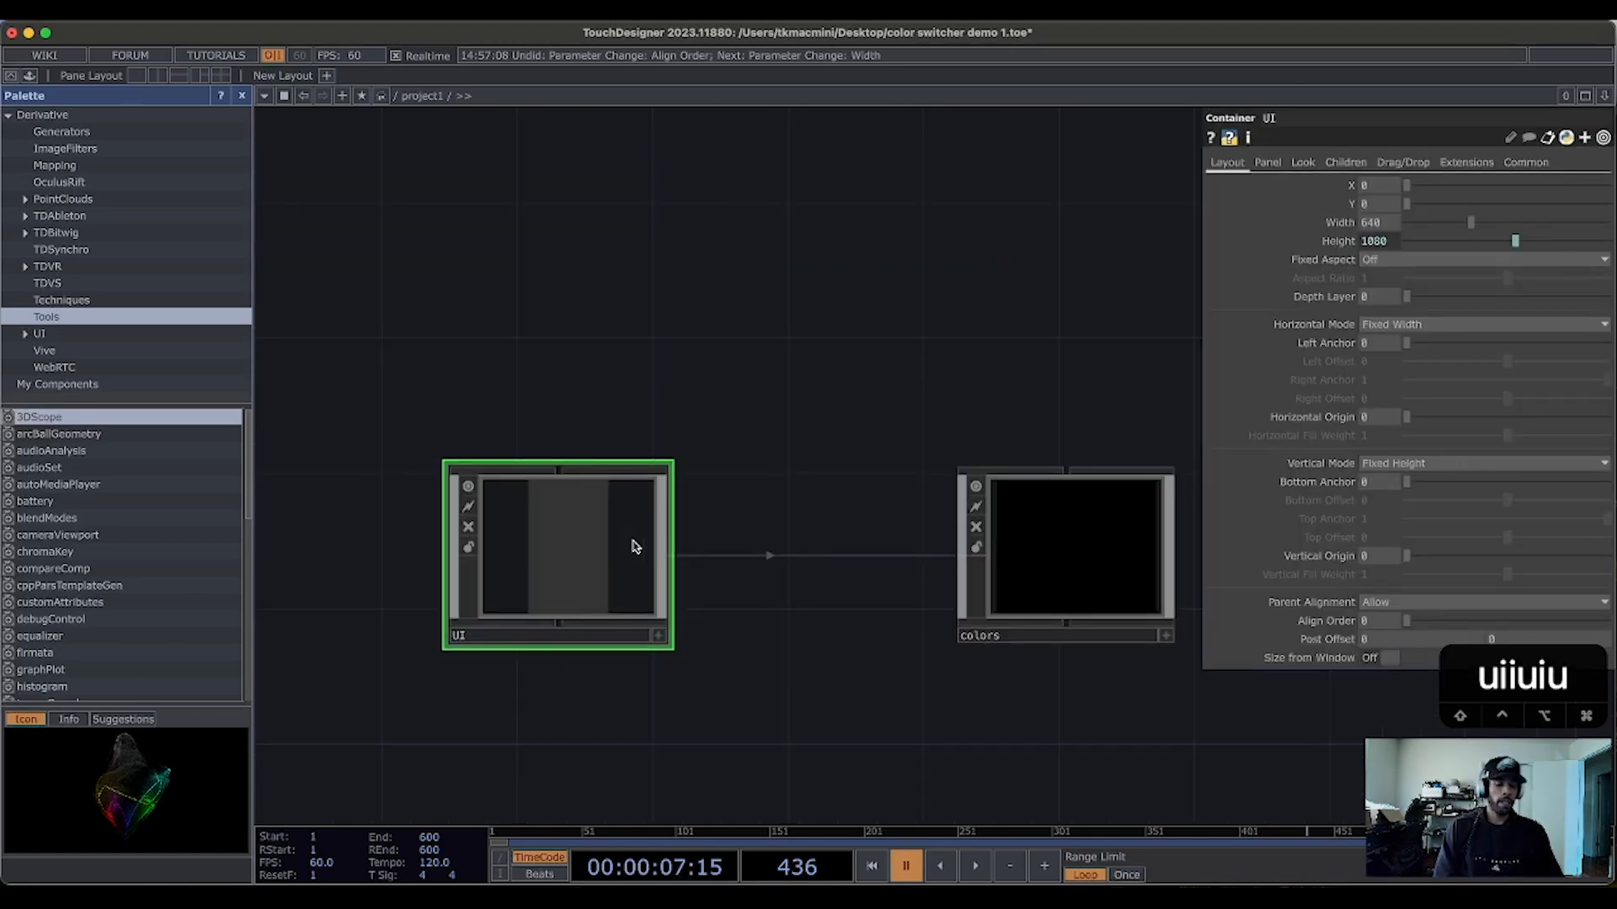
pyautogui.press('i')
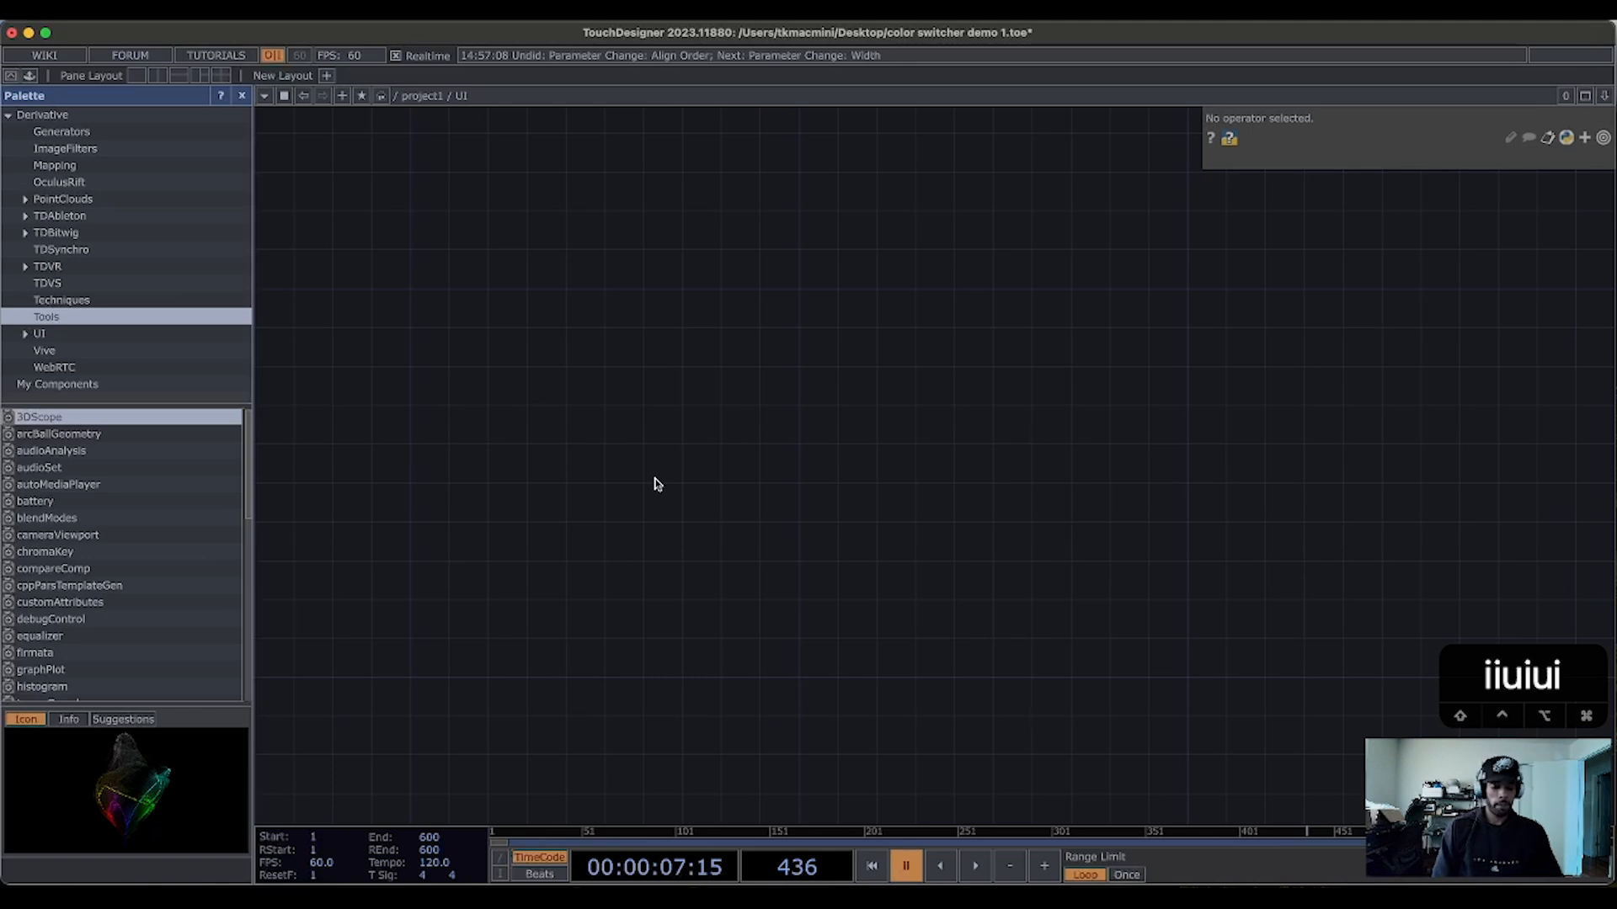
pyautogui.press('u')
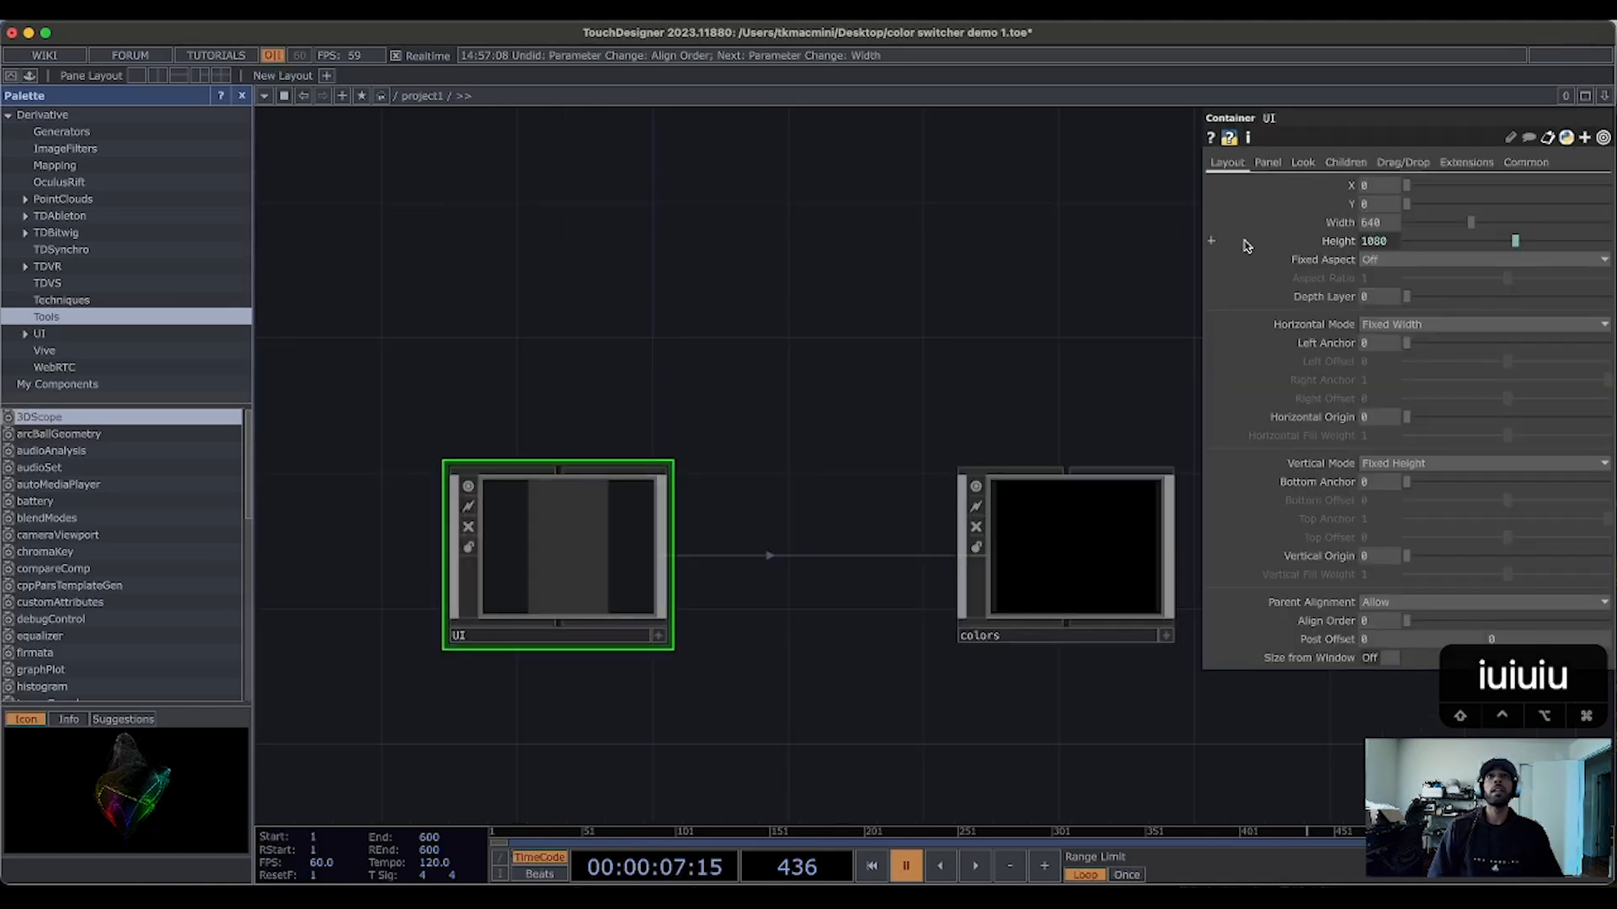
# Step: Hide the parameter window in the project1 network and show it again
pyautogui.moveTo(1021, 340); pyautogui.dragTo(981, 341)
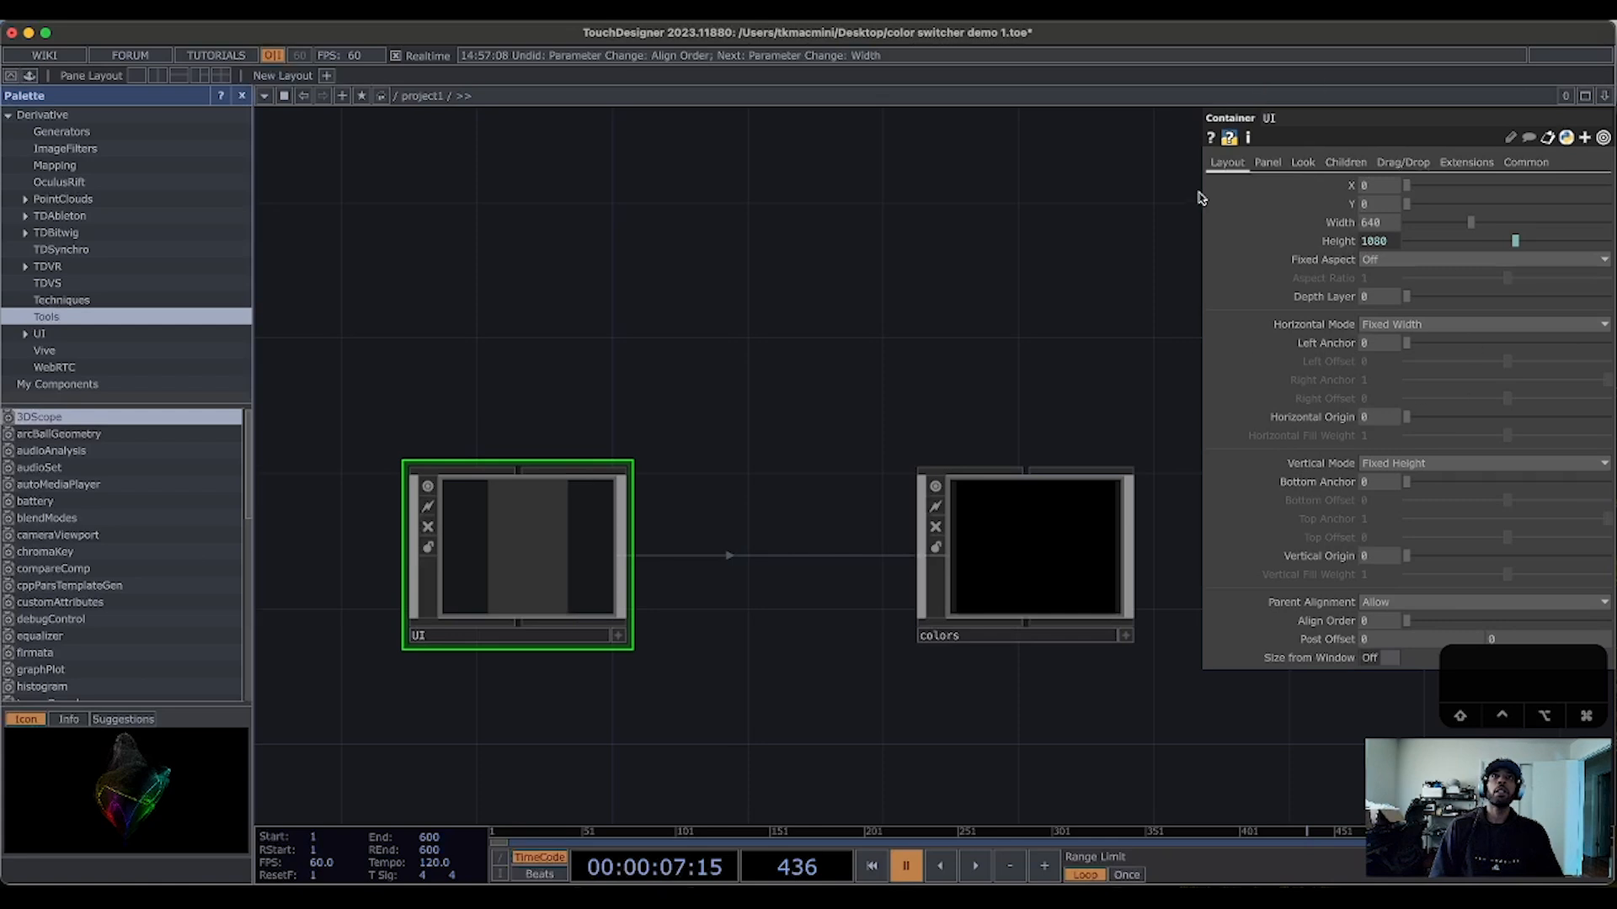
pyautogui.press('p')
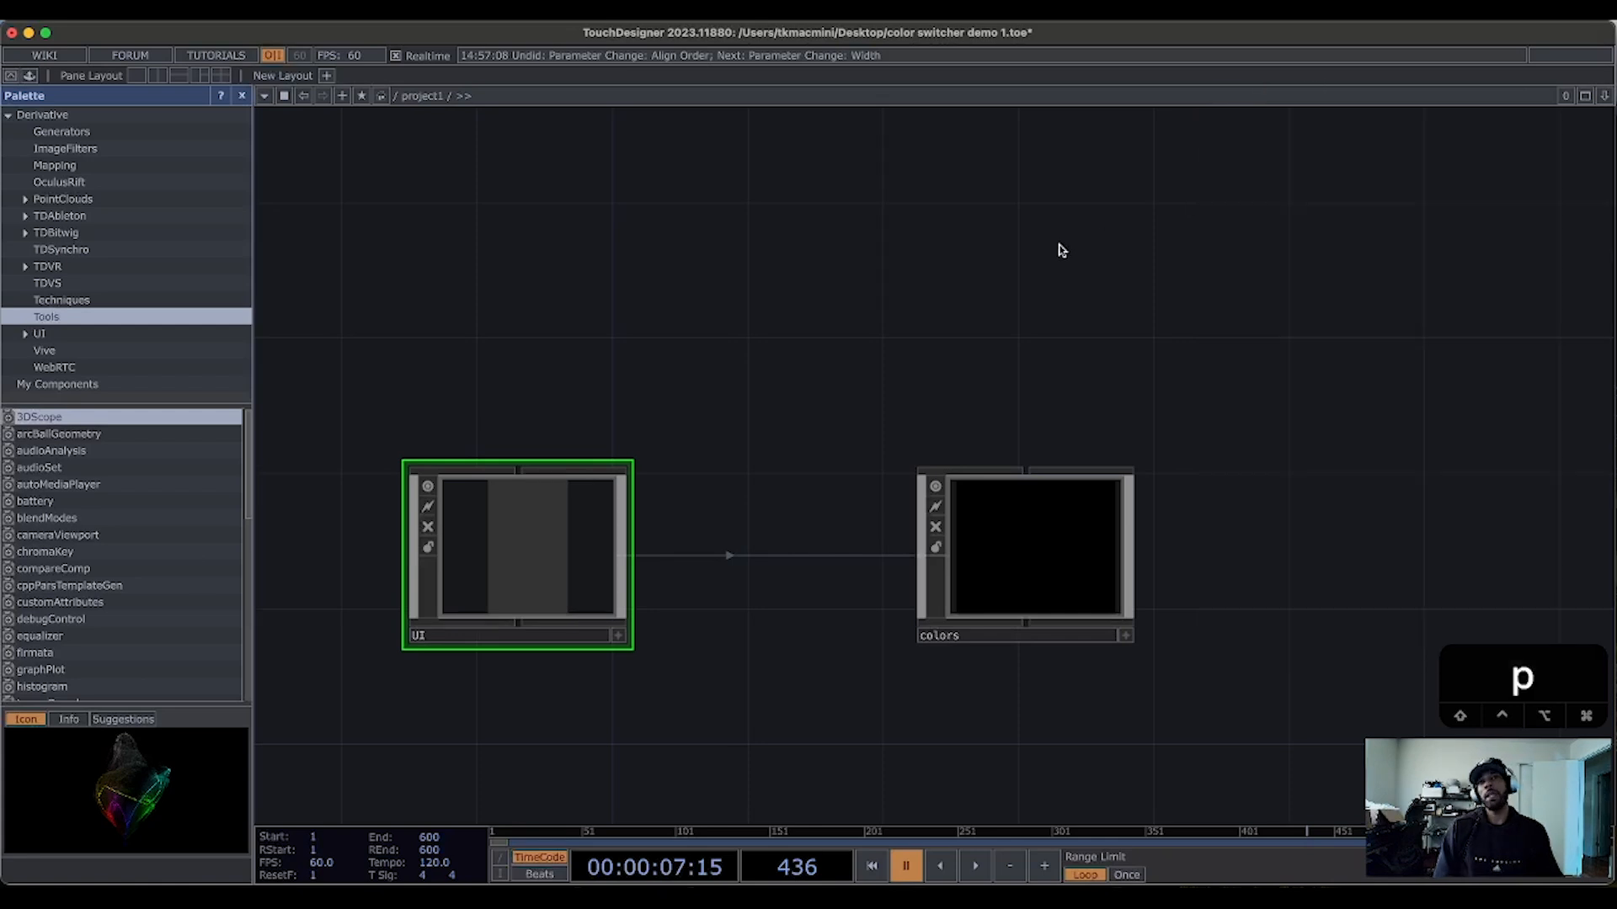
pyautogui.press('p')
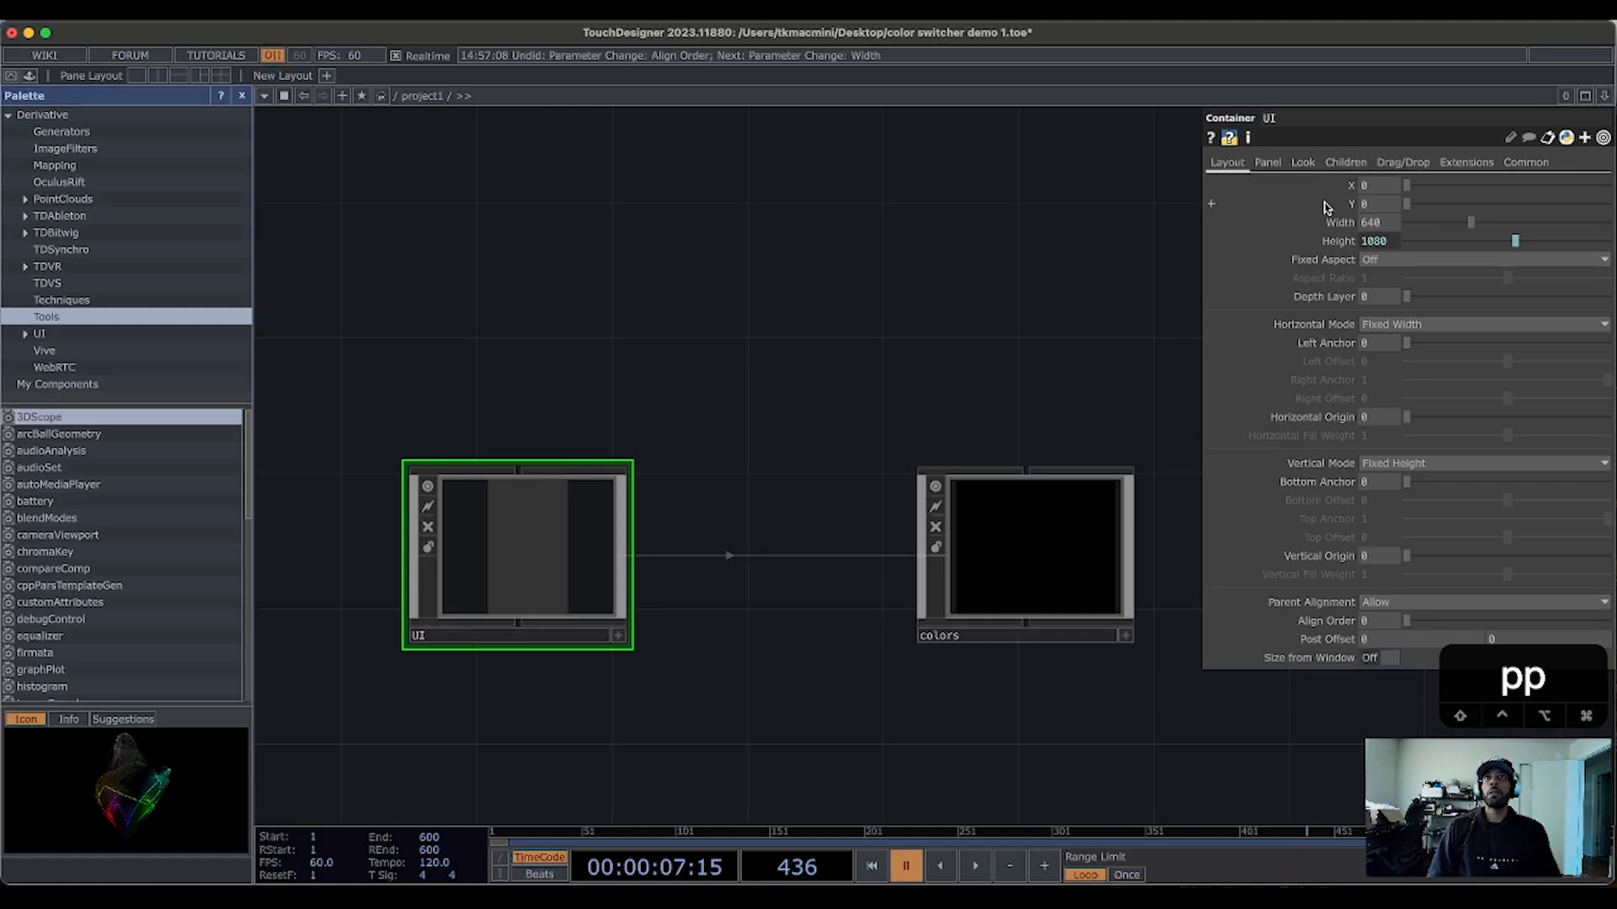
# Step: Align the UI container's children Top to Bottom with a spacing of 5
pyautogui.click(1346, 163)
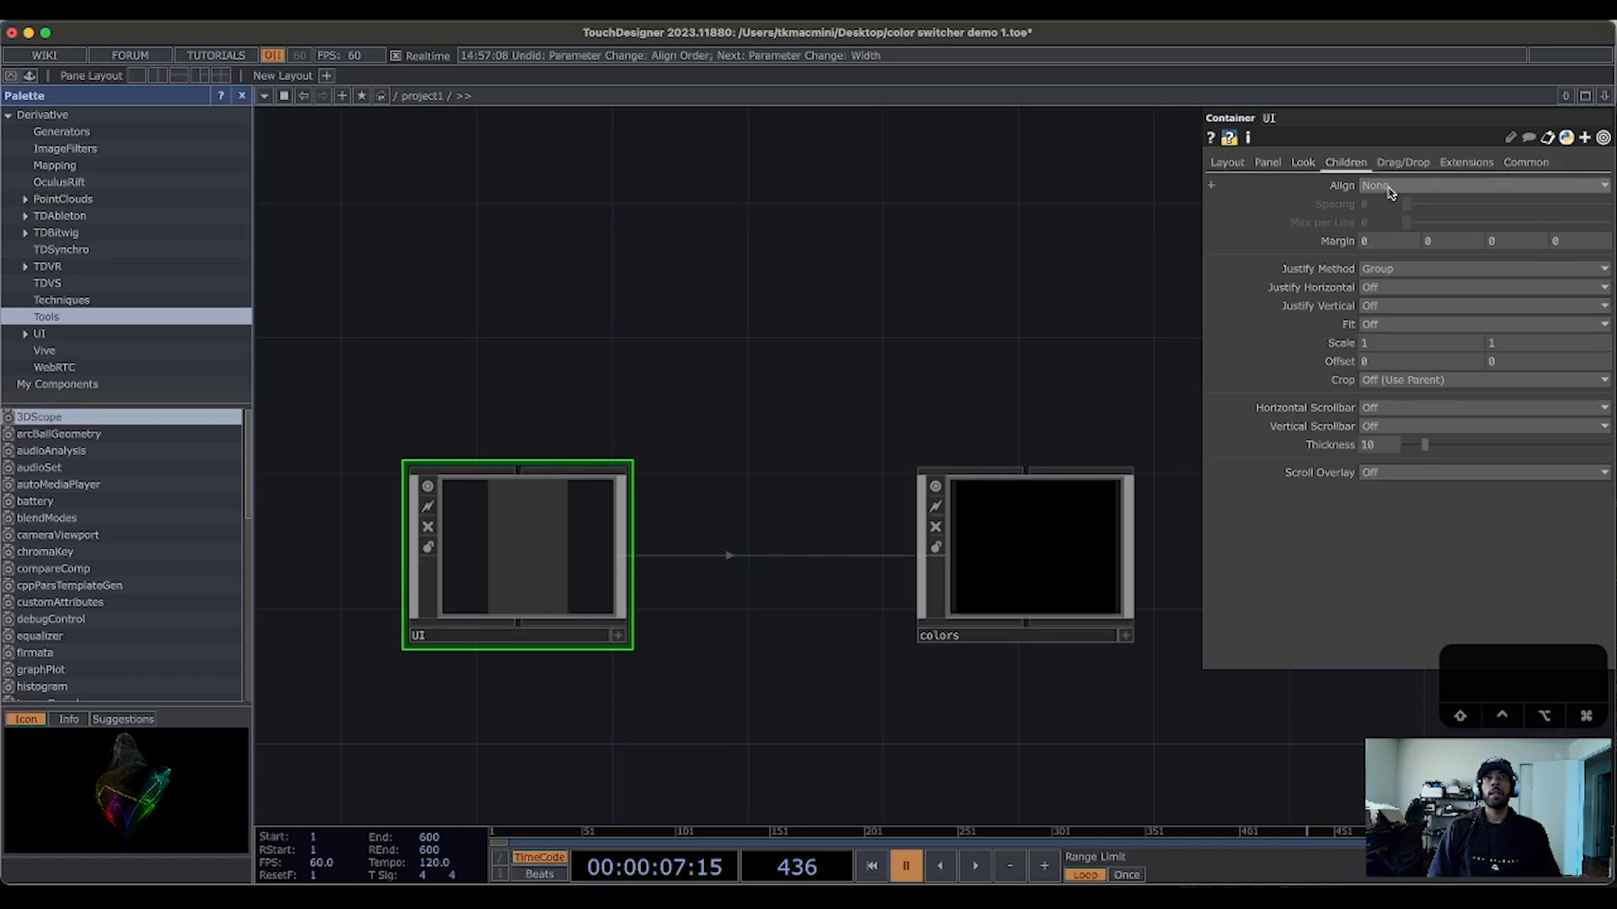
pyautogui.click(1381, 185)
pyautogui.click(1398, 253)
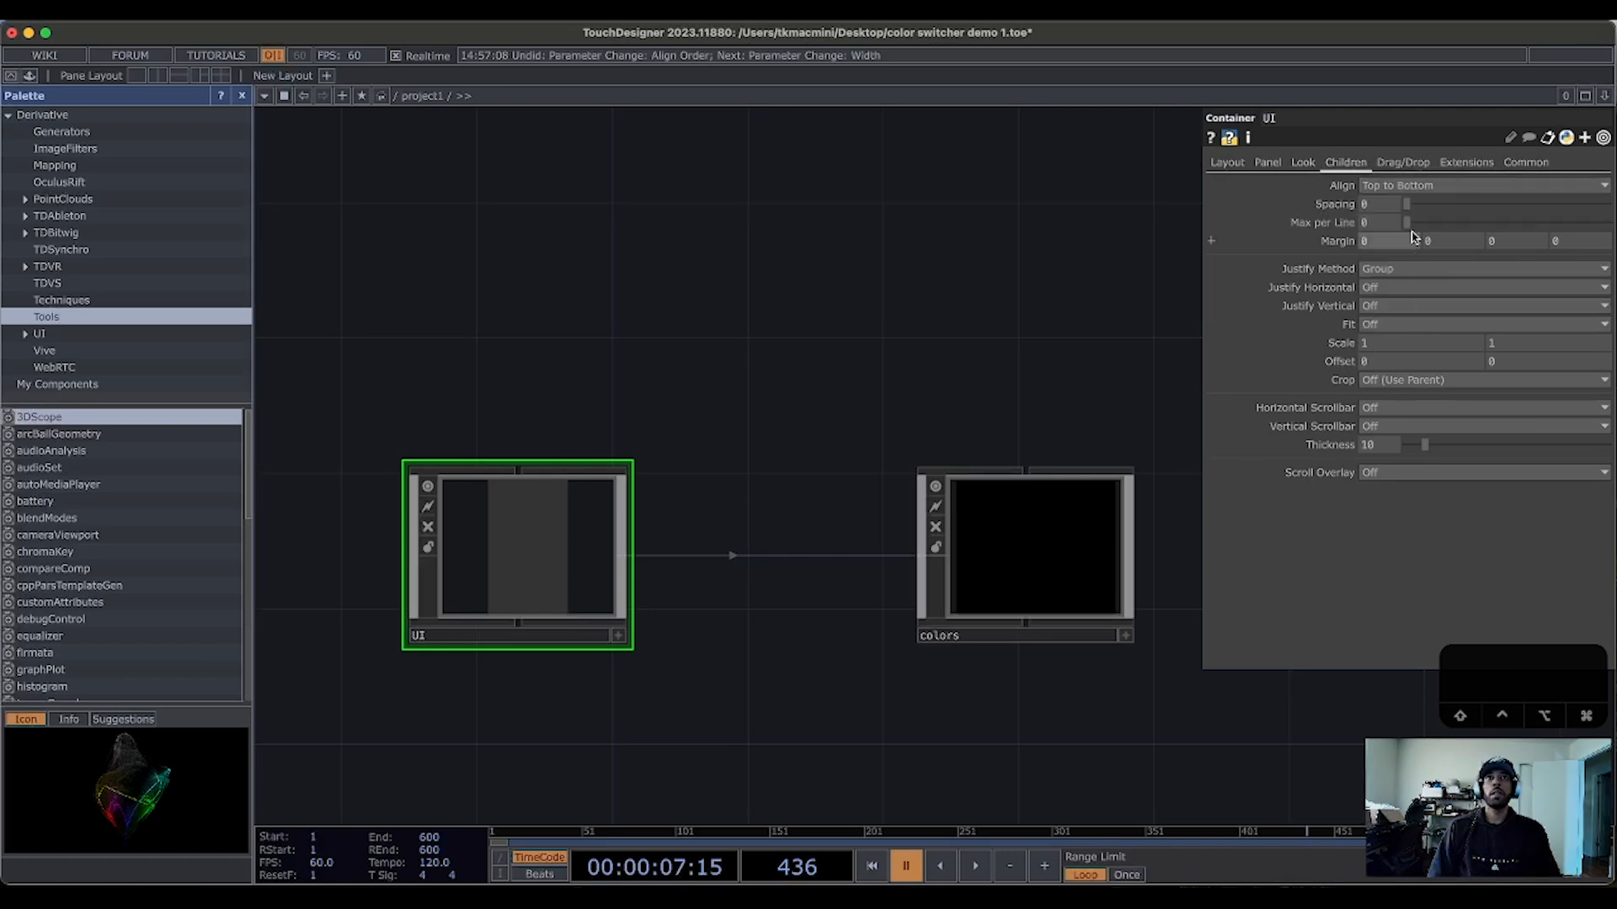
pyautogui.click(1371, 206)
pyautogui.moveTo(1370, 207); pyautogui.dragTo(1354, 205)
pyautogui.write('5')
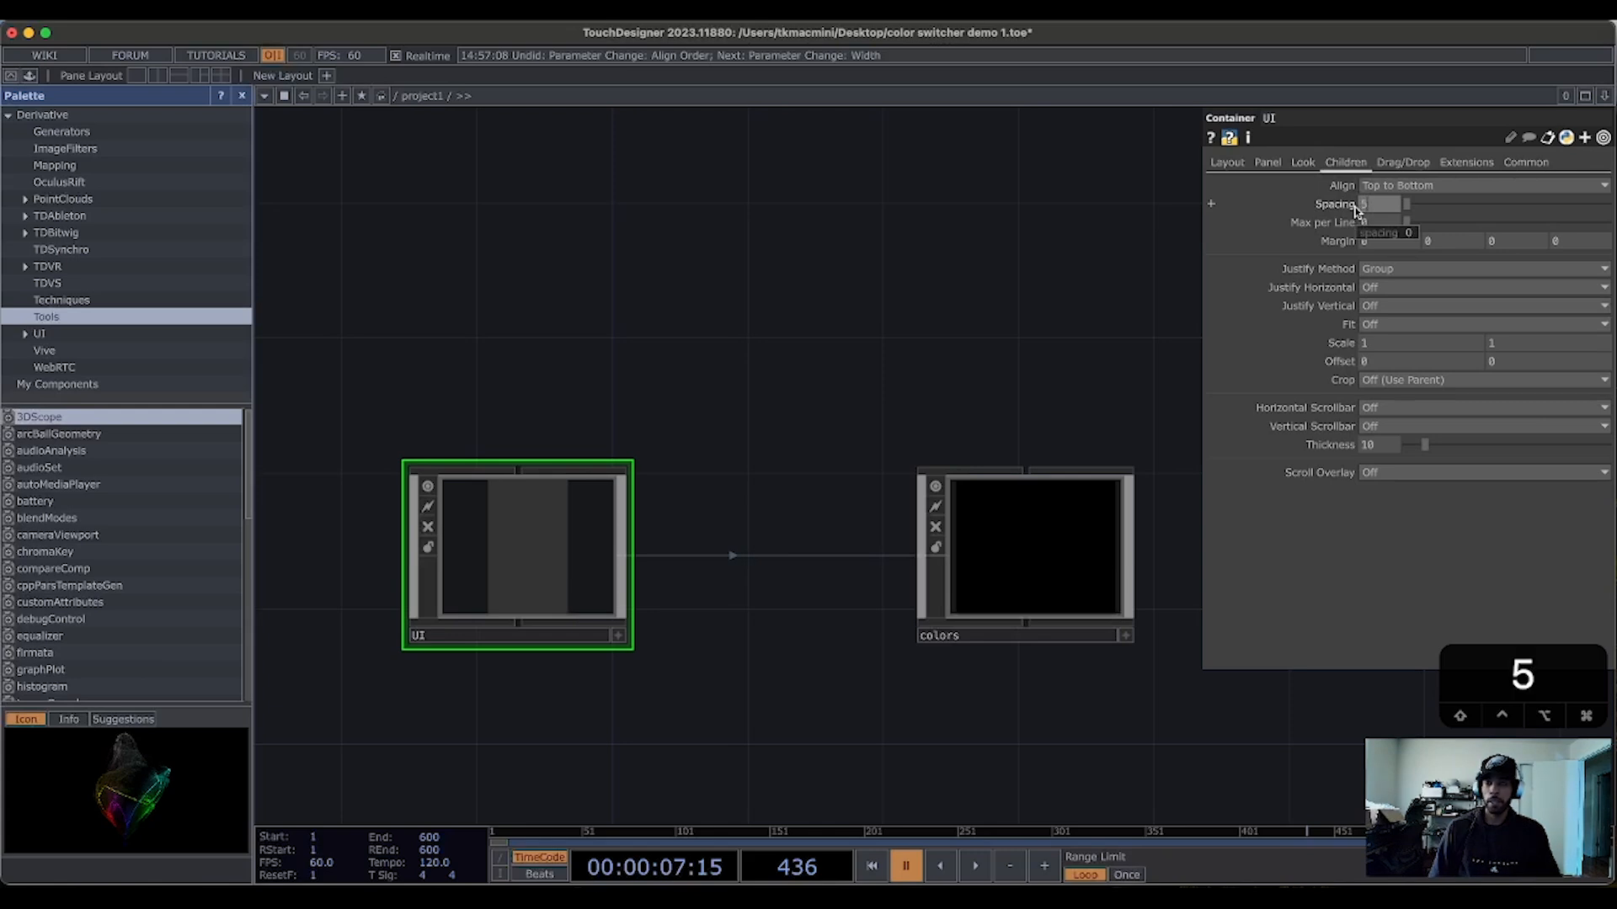
pyautogui.press('Return')
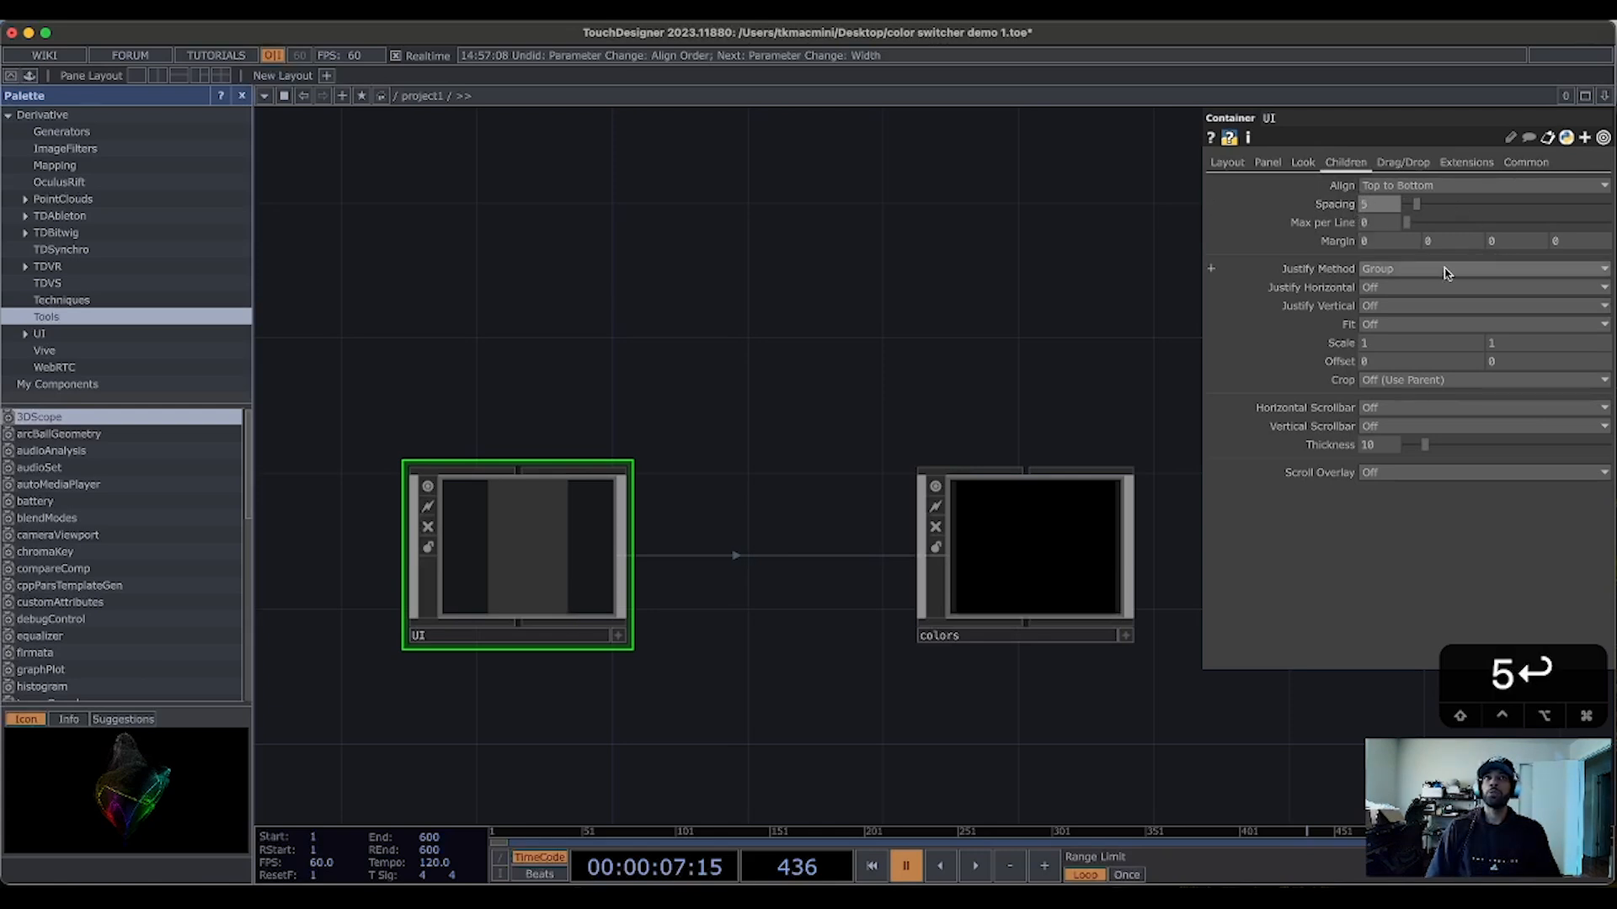
# Step: Justify the UI container's children to Center both horizontally and vertically
pyautogui.click(1373, 288)
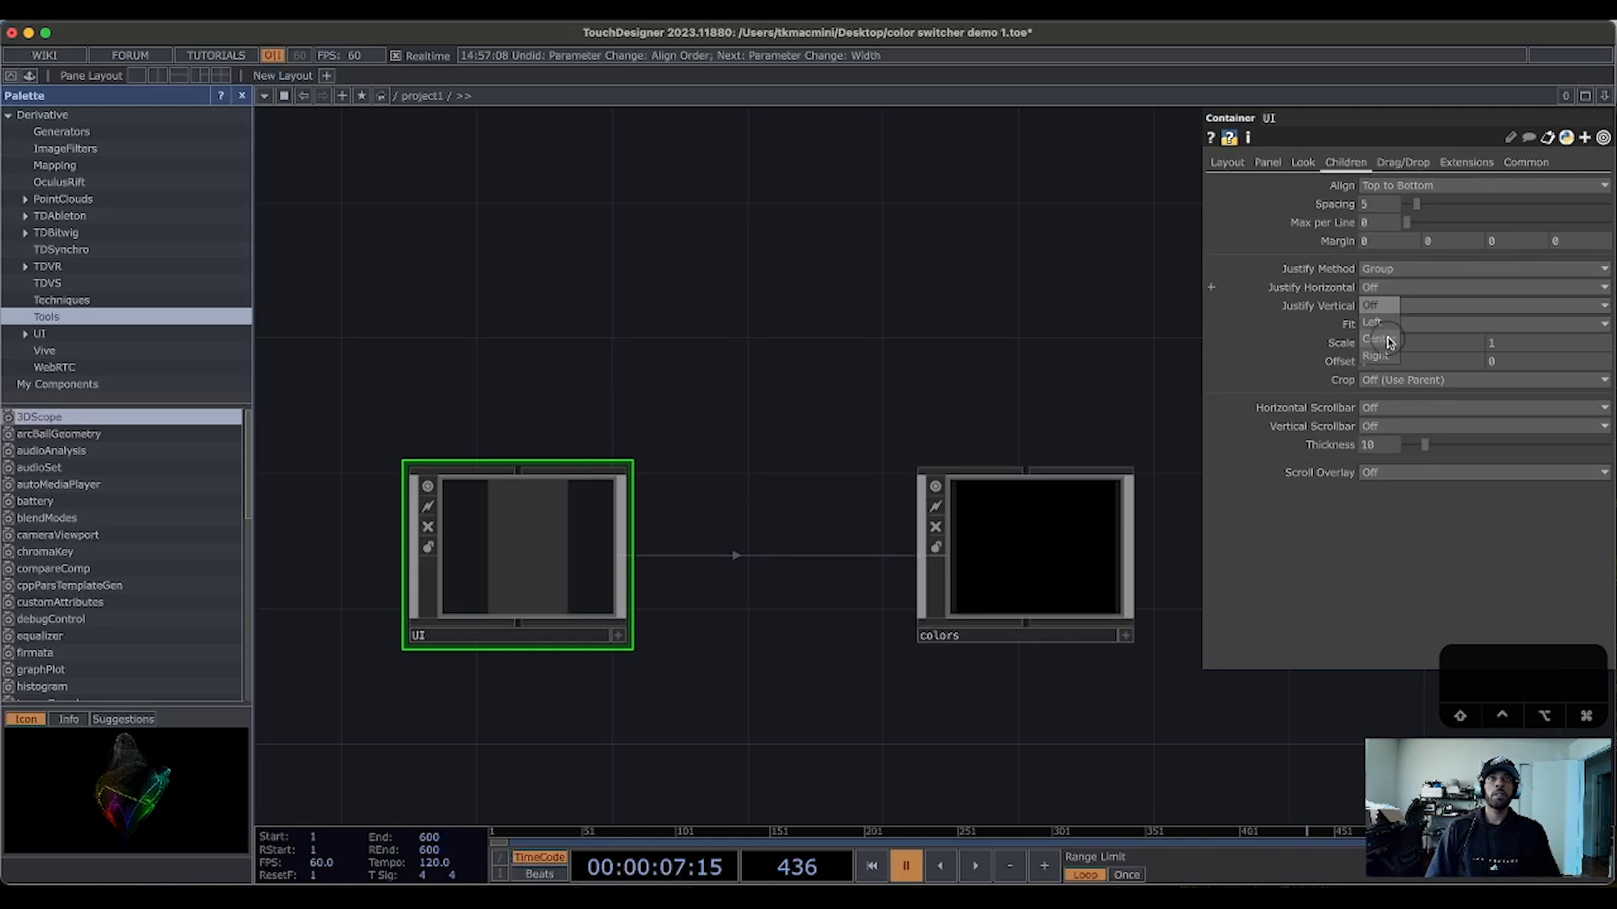
pyautogui.click(1380, 339)
pyautogui.click(1381, 305)
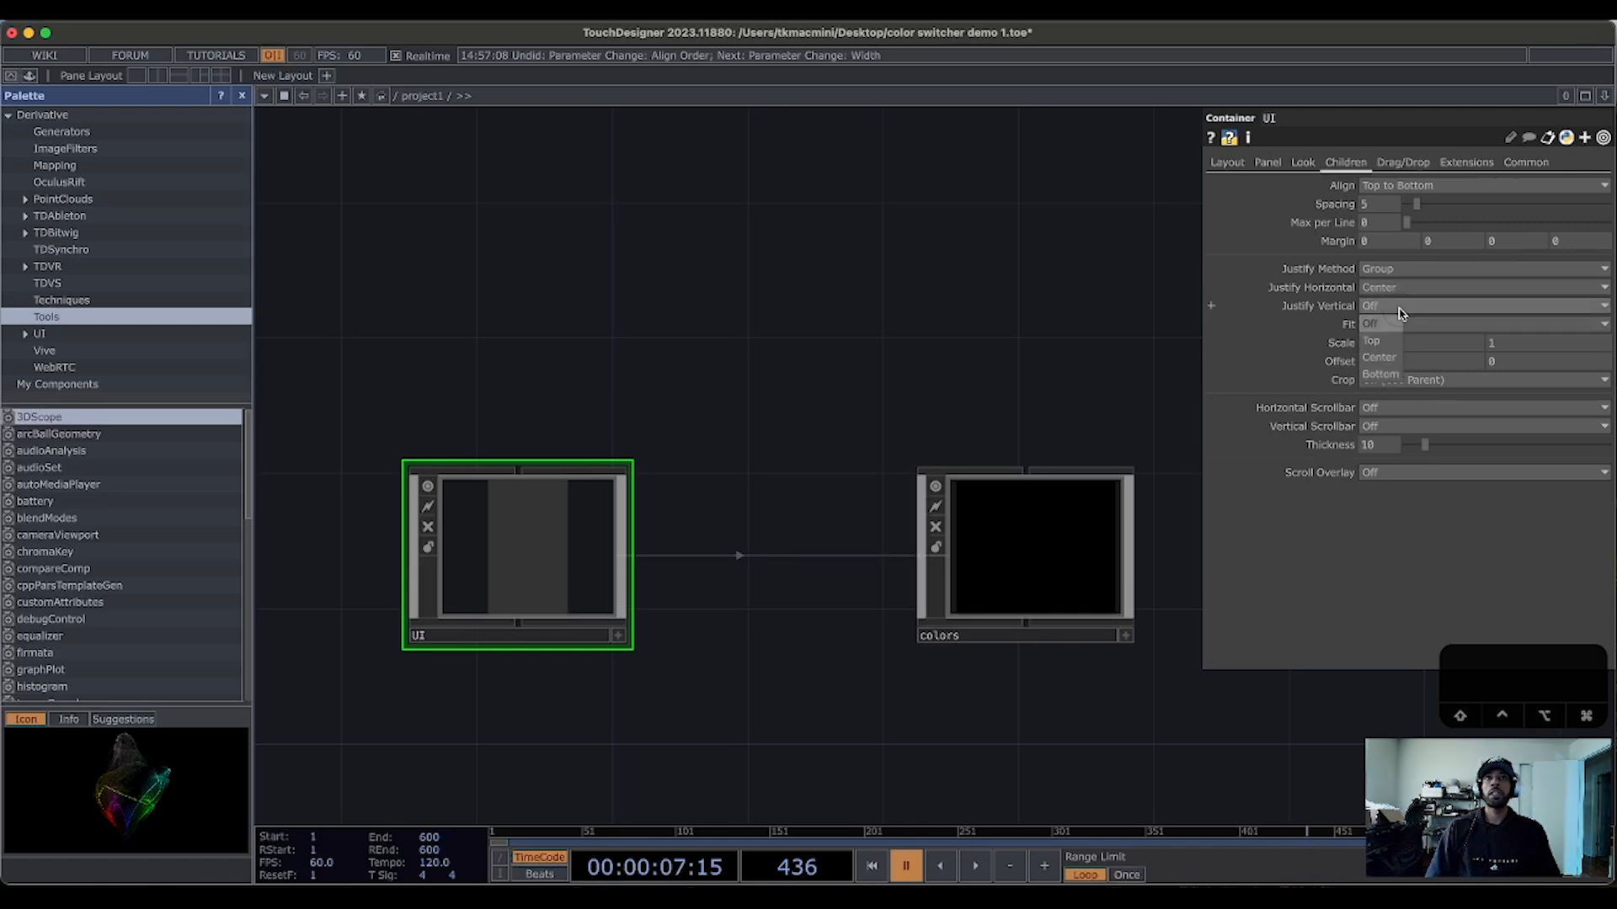
pyautogui.click(1389, 358)
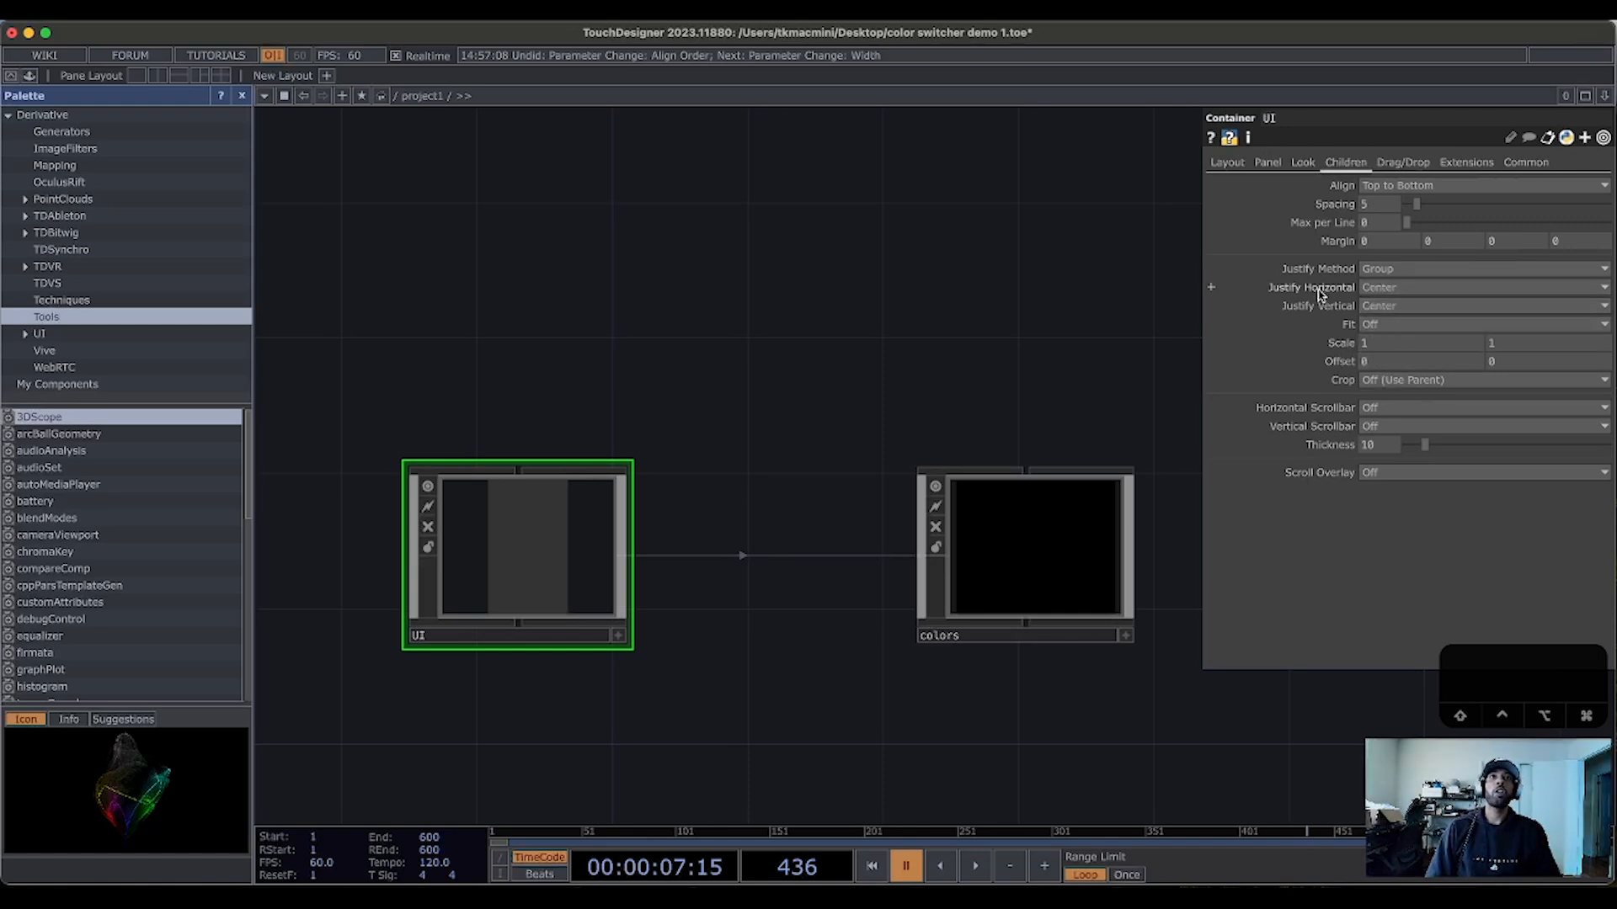
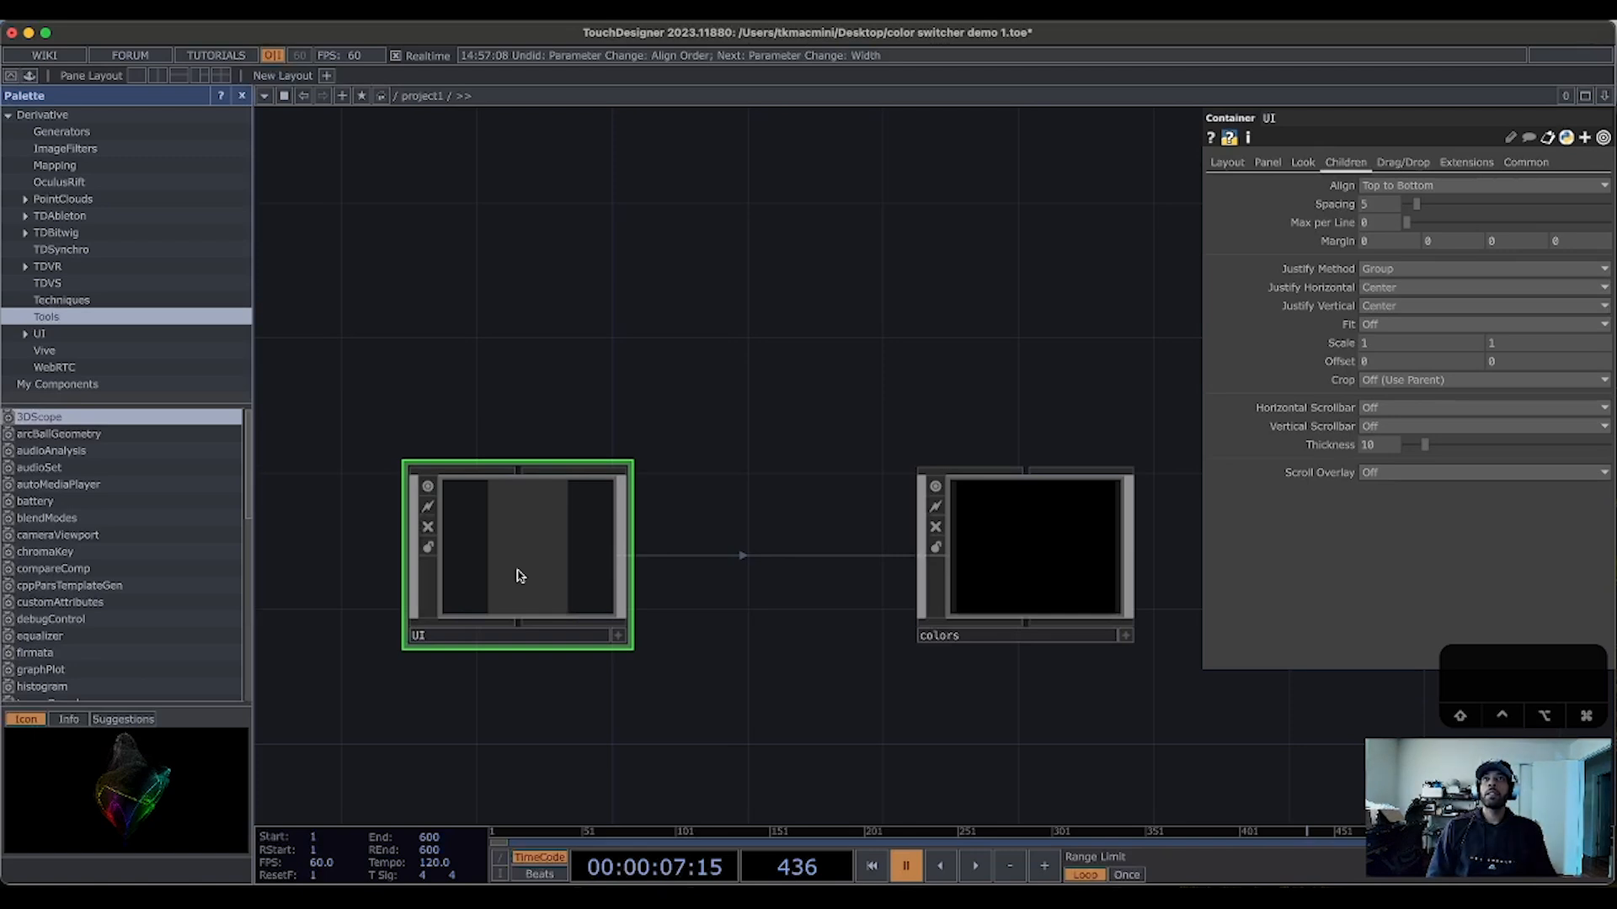
pyautogui.press('i')
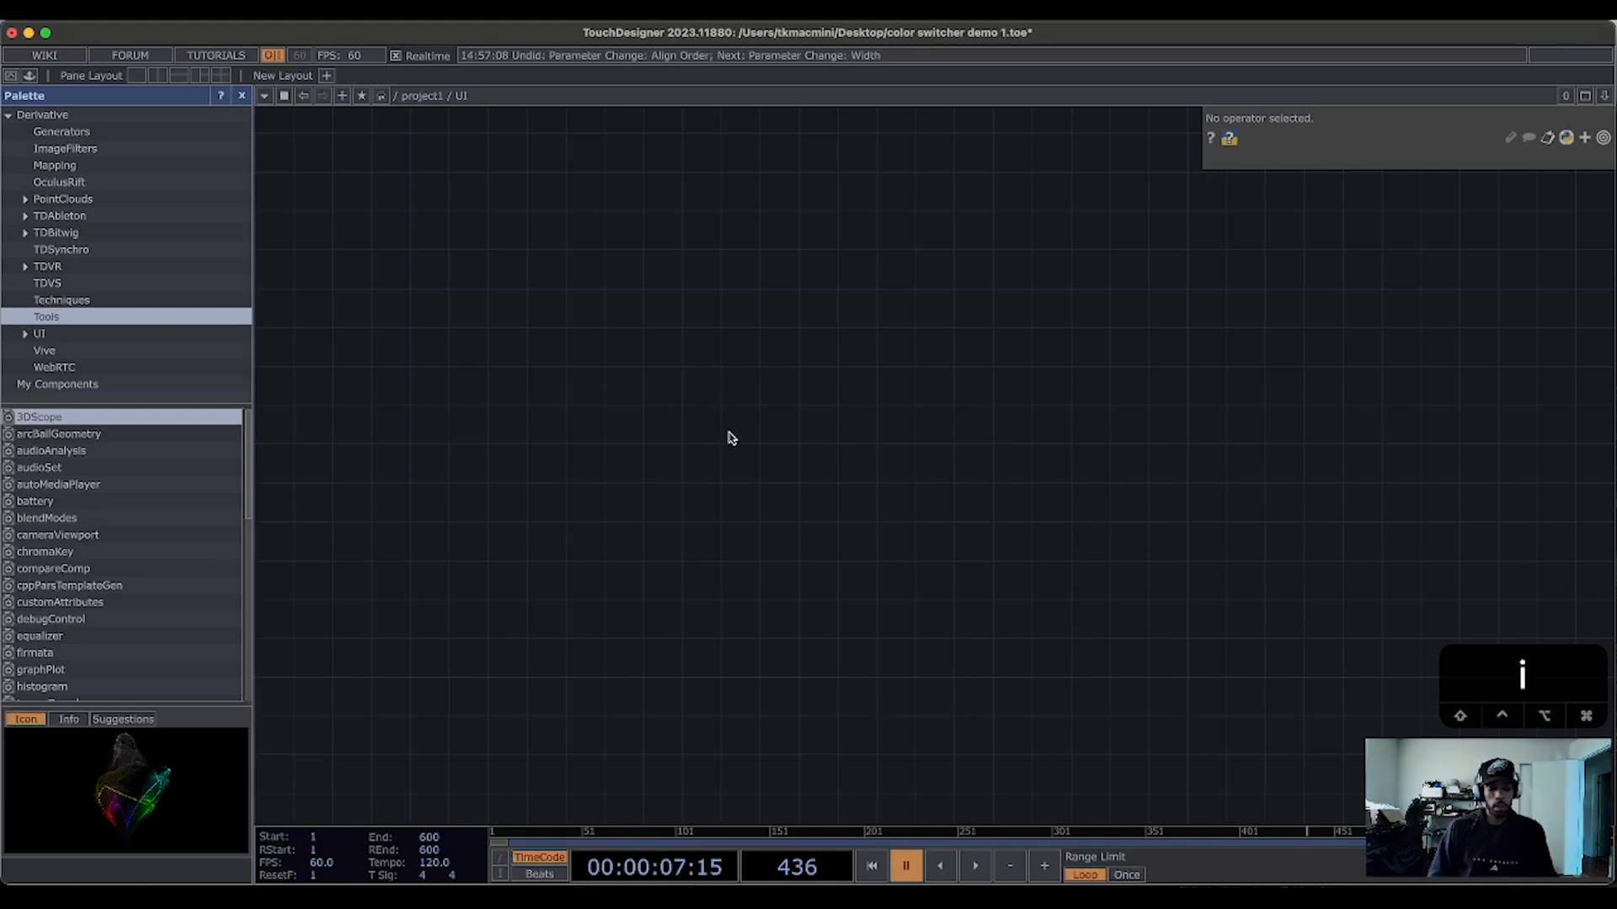
pyautogui.press('u')
pyautogui.rightClick(548, 554)
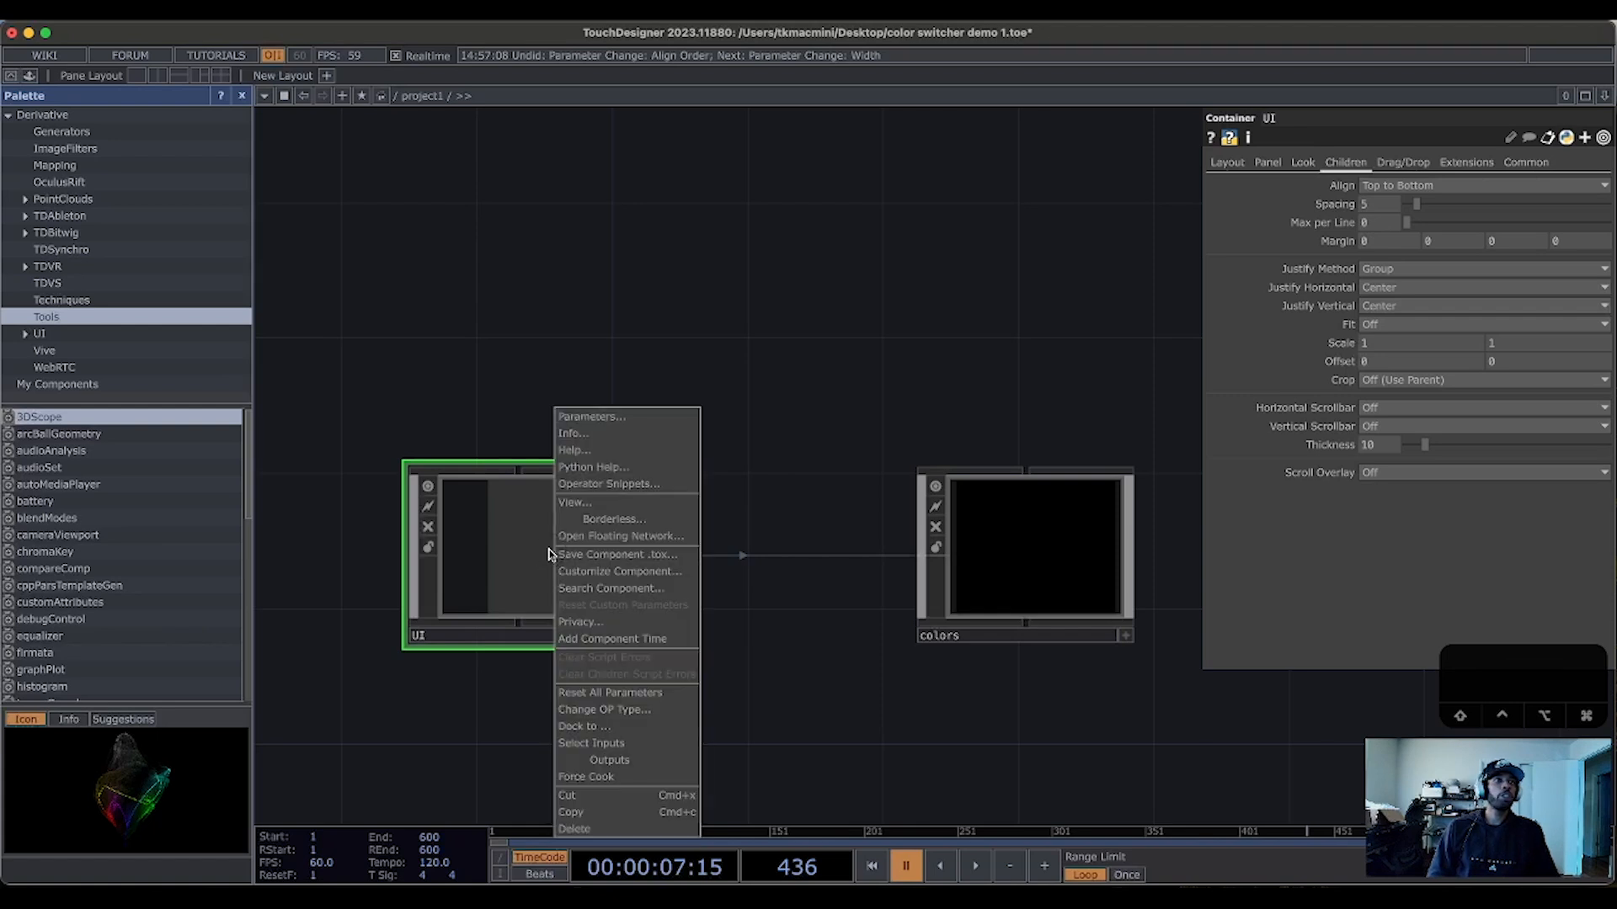
pyautogui.click(620, 504)
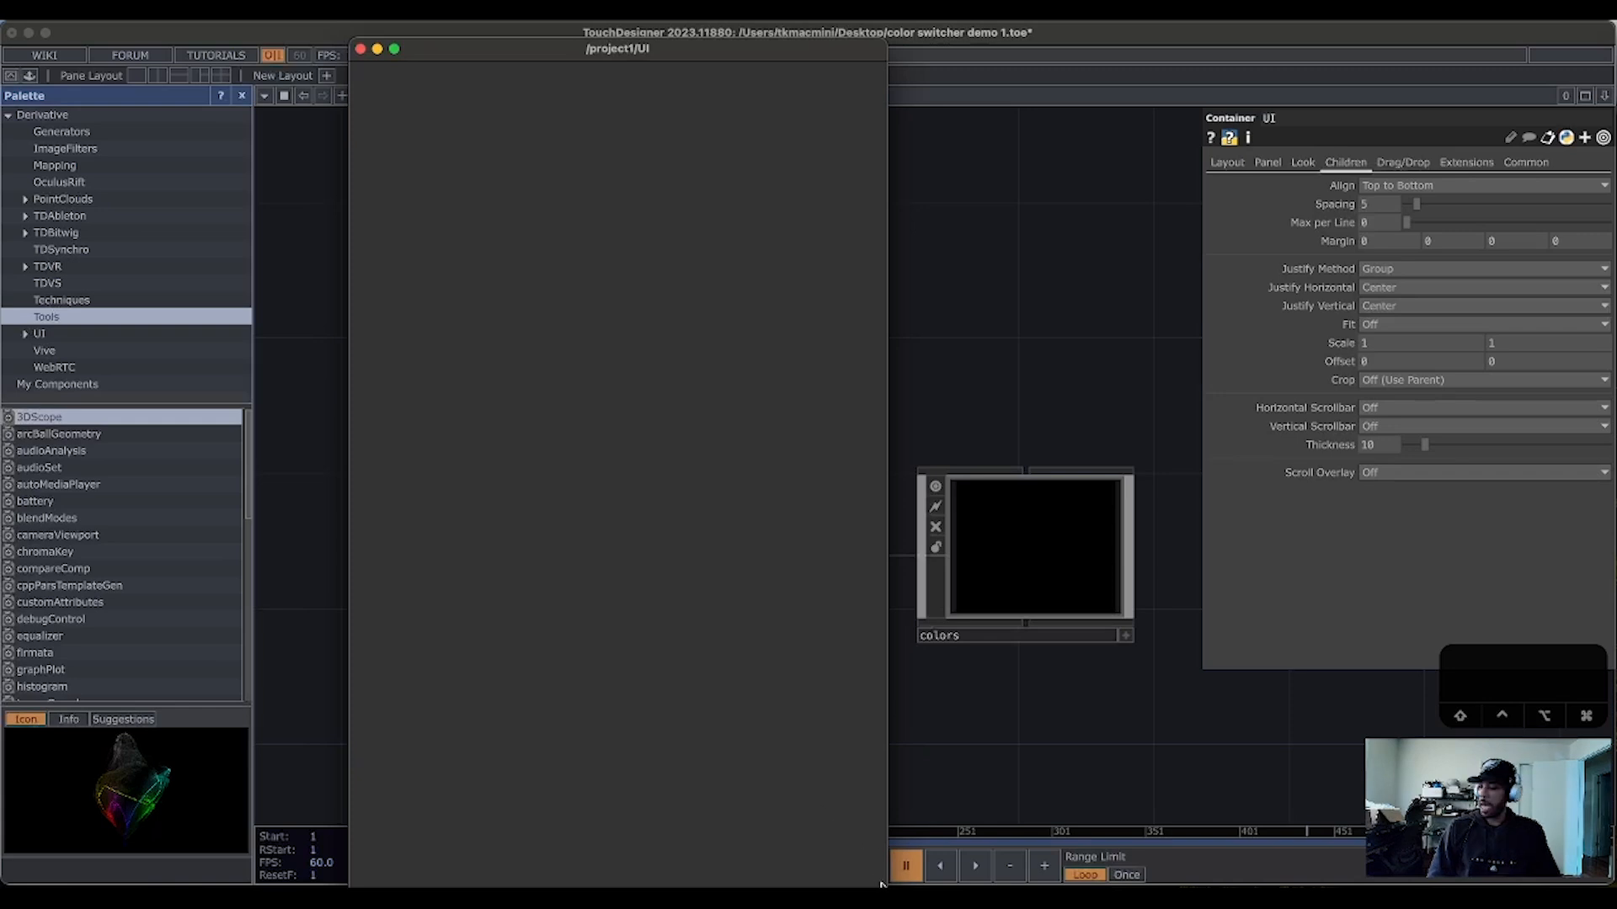
pyautogui.moveTo(882, 885); pyautogui.dragTo(844, 783)
pyautogui.moveTo(889, 731); pyautogui.dragTo(645, 555)
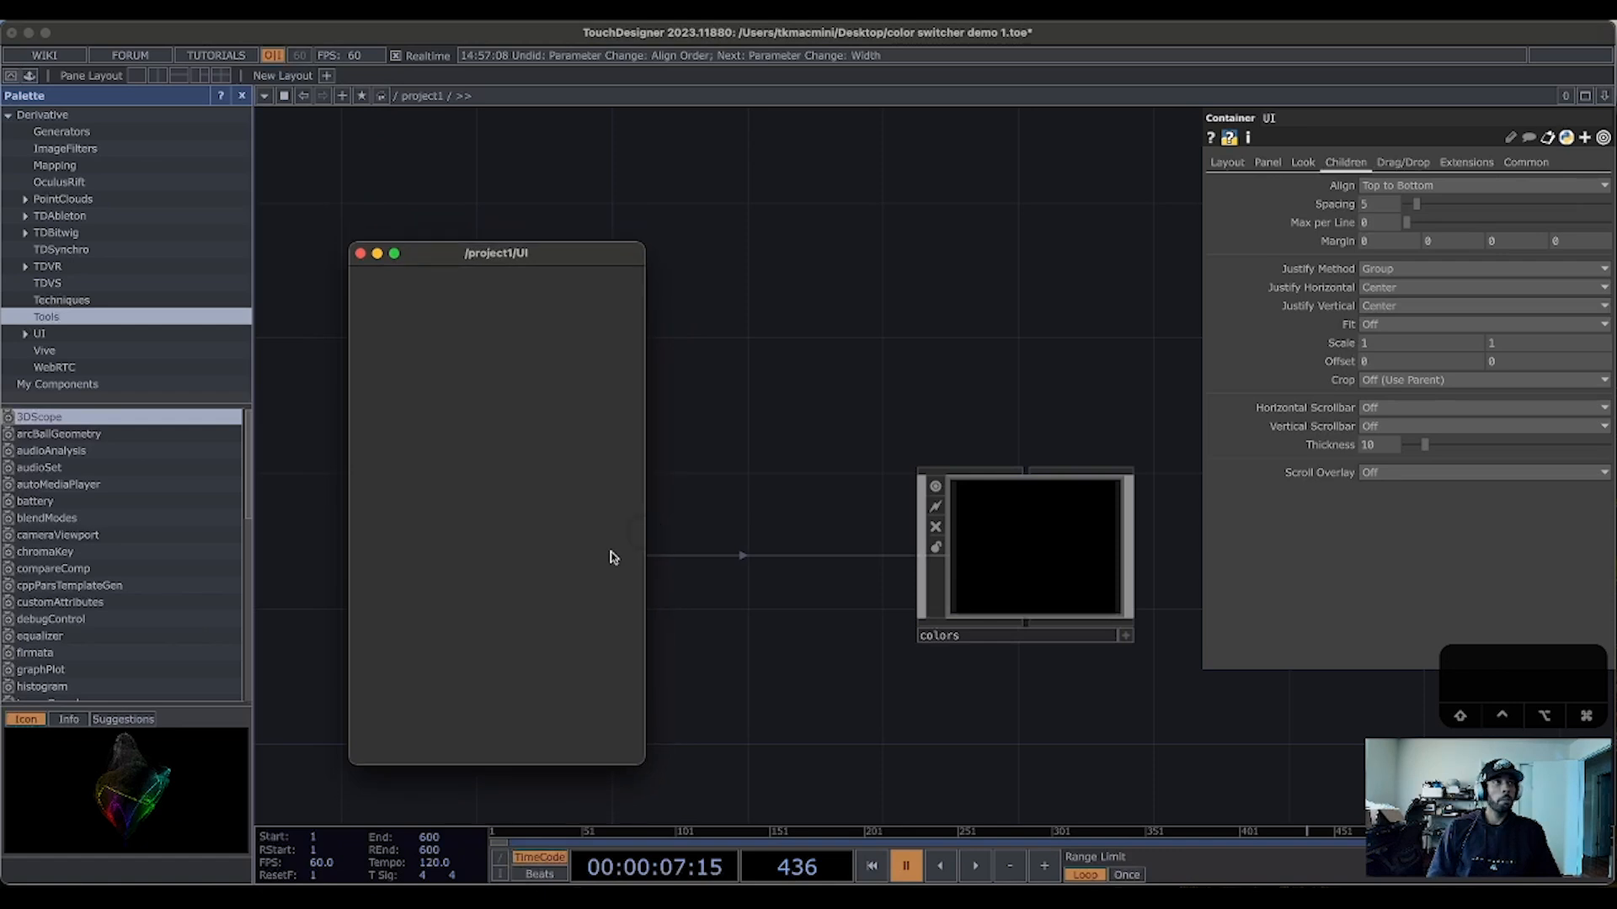
pyautogui.moveTo(576, 256); pyautogui.dragTo(226, 120)
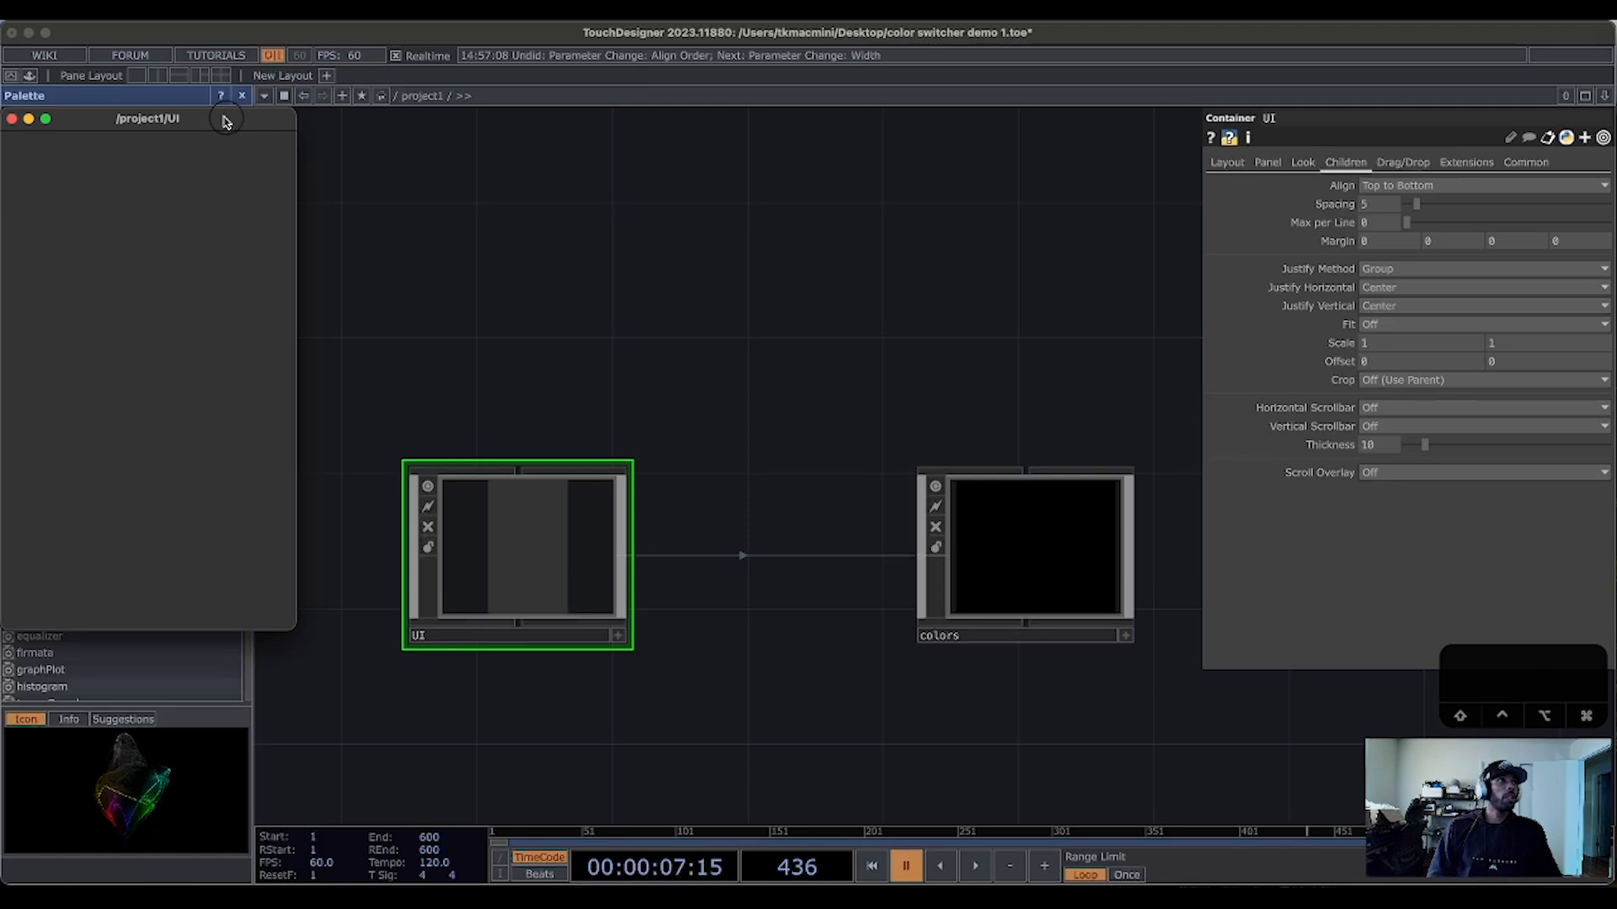
pyautogui.click(11, 119)
# Step: Open the UI container's view in a floating window, shrink it and place it over the Palette
pyautogui.rightClick(487, 566)
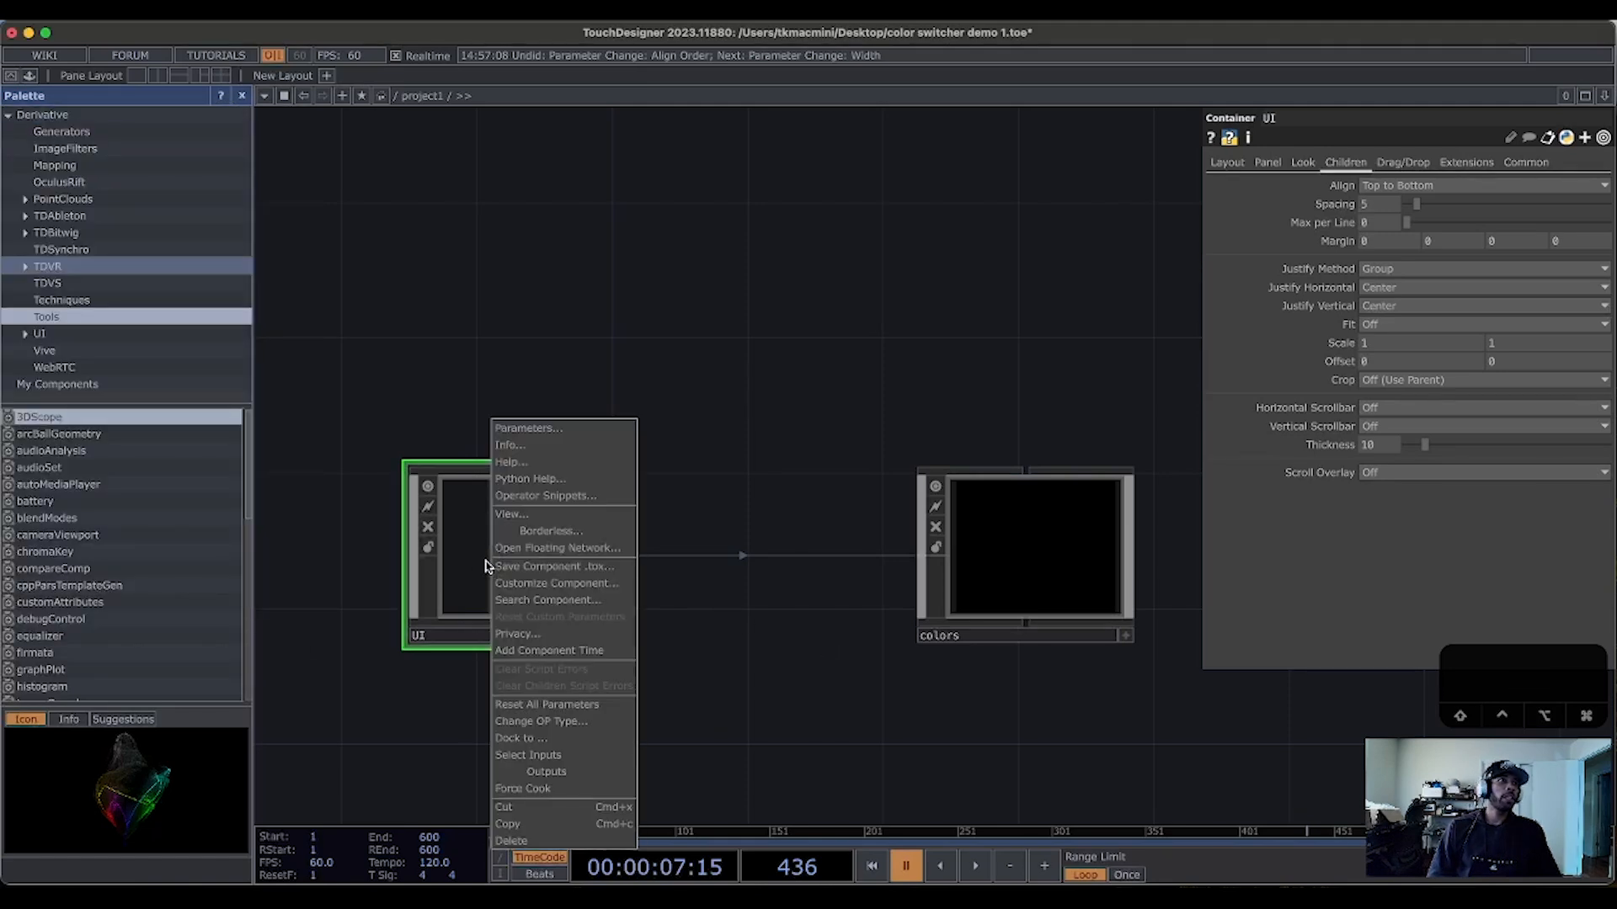
pyautogui.click(533, 515)
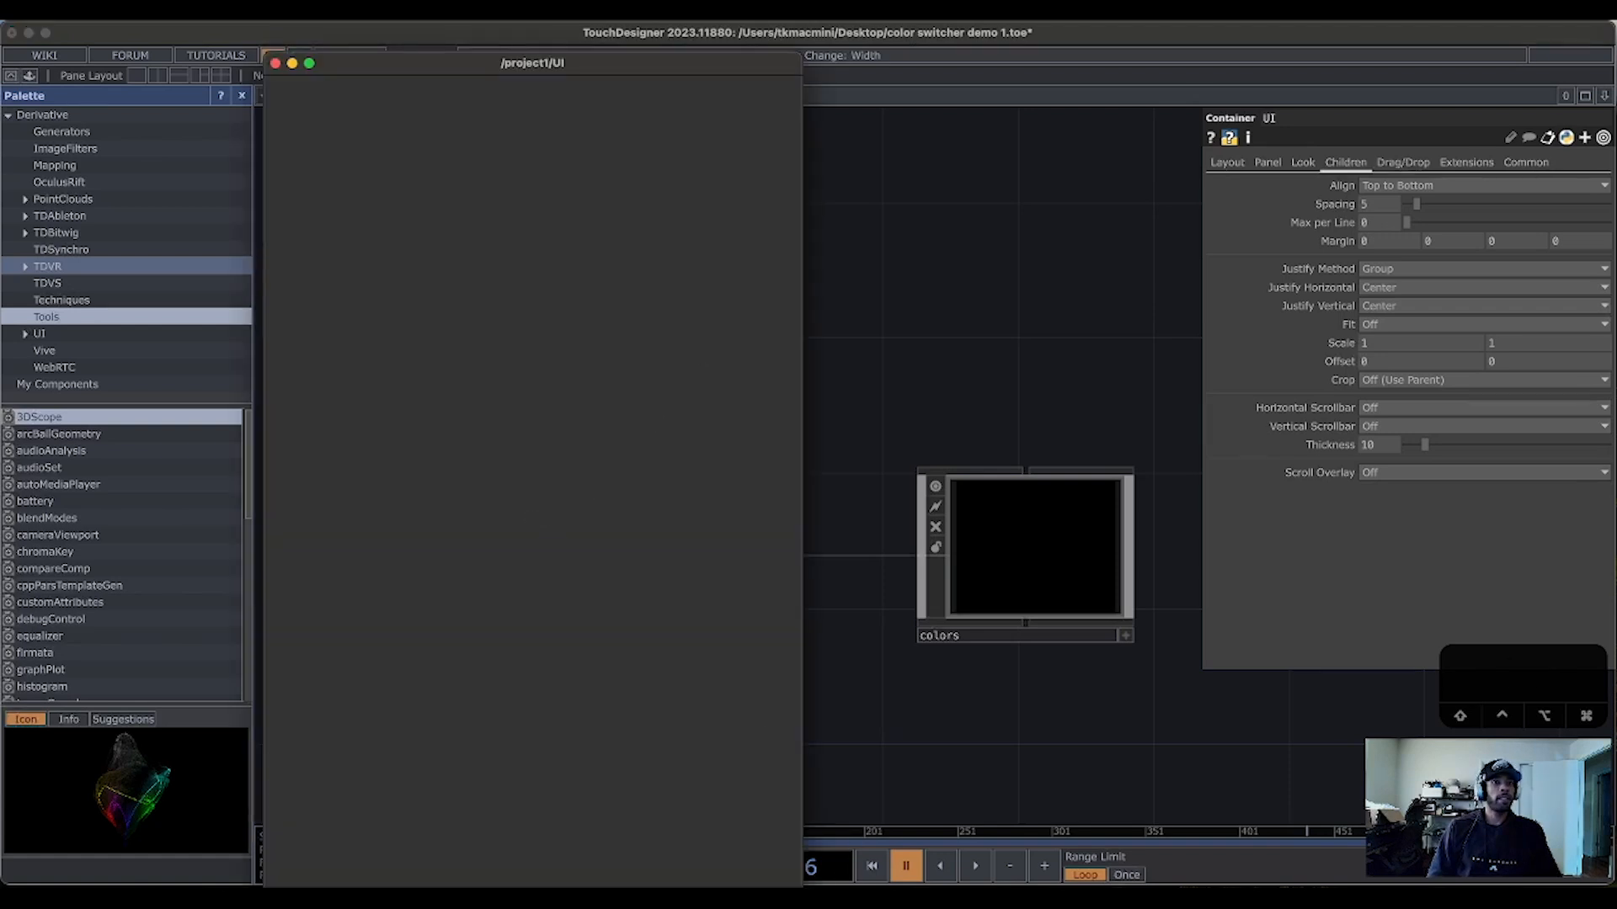
pyautogui.moveTo(800, 812); pyautogui.dragTo(542, 599)
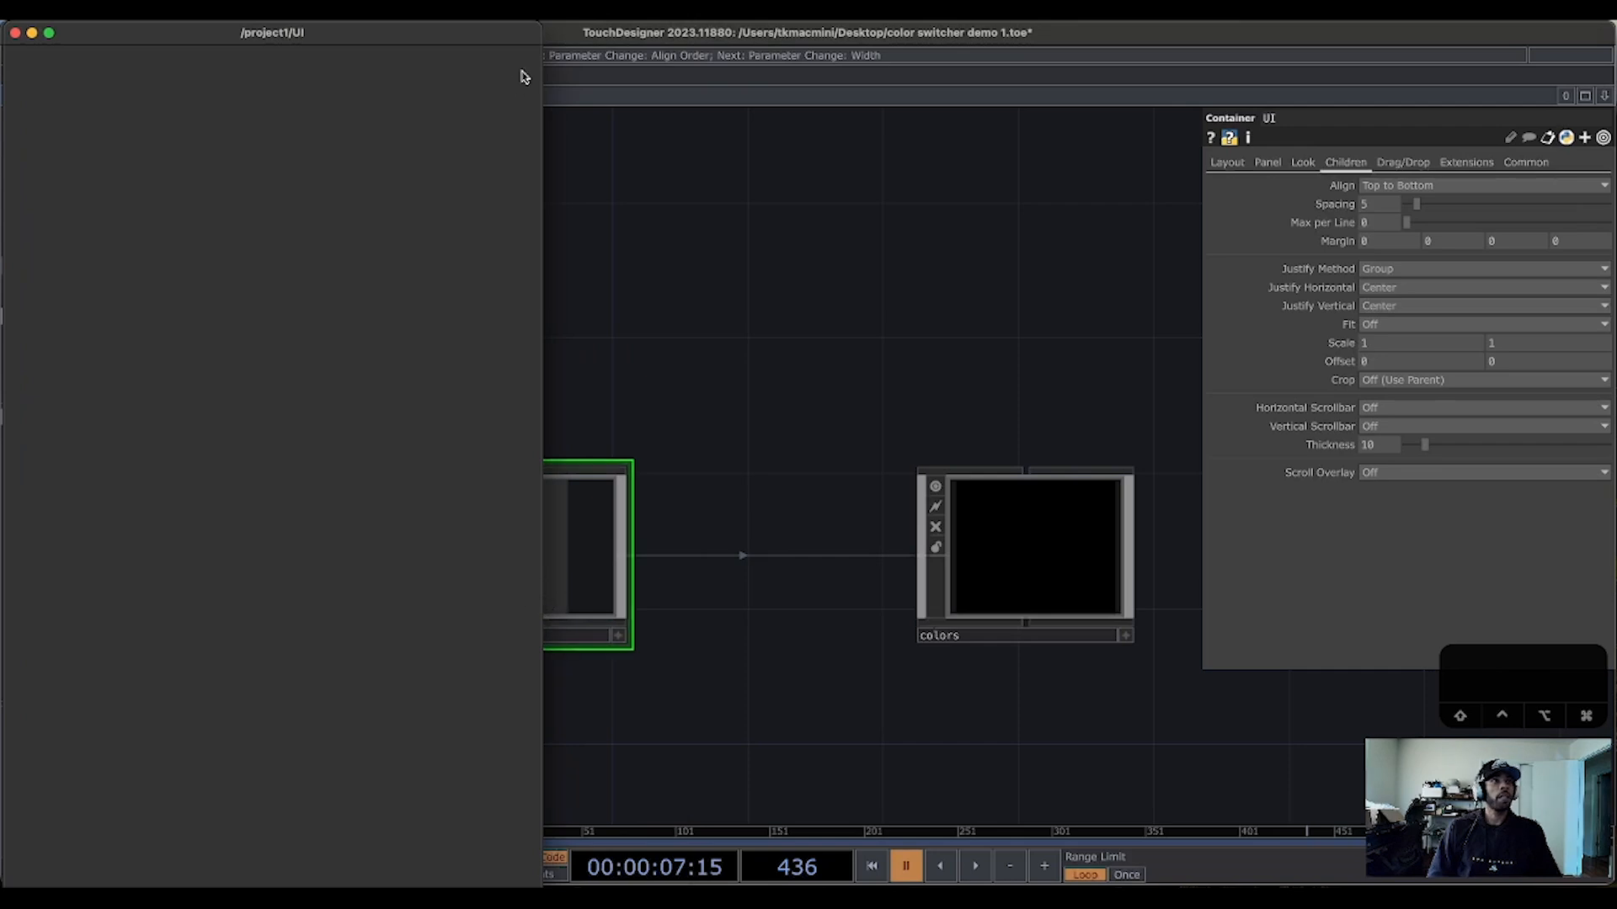
pyautogui.moveTo(543, 86); pyautogui.dragTo(299, 83)
pyautogui.moveTo(247, 238); pyautogui.dragTo(237, 97)
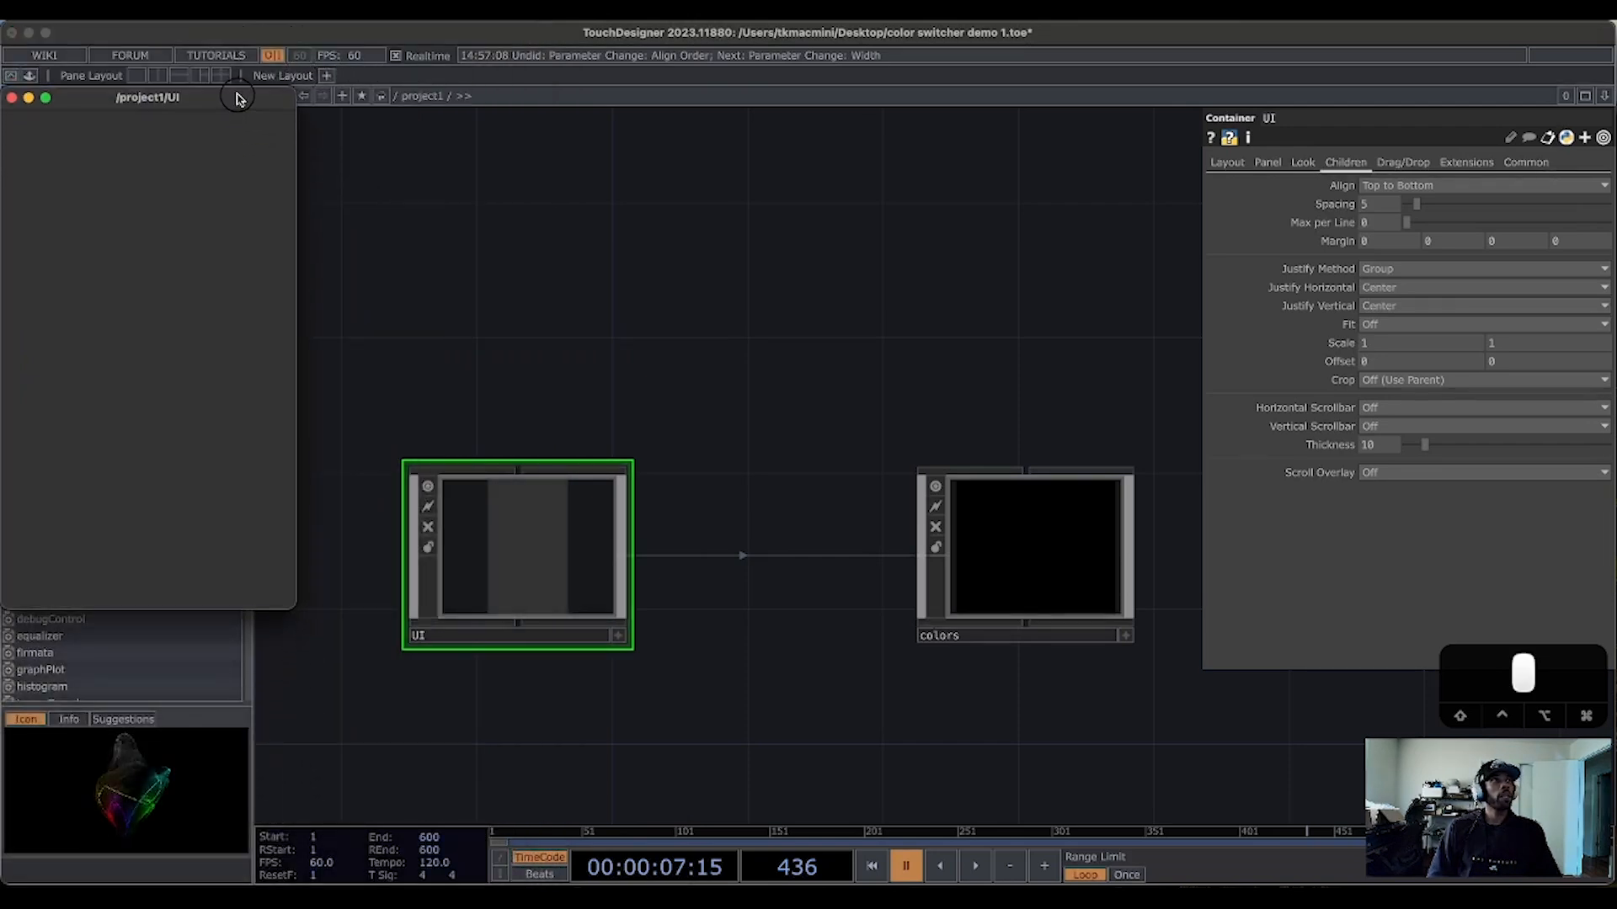
pyautogui.moveTo(296, 157); pyautogui.dragTo(216, 121)
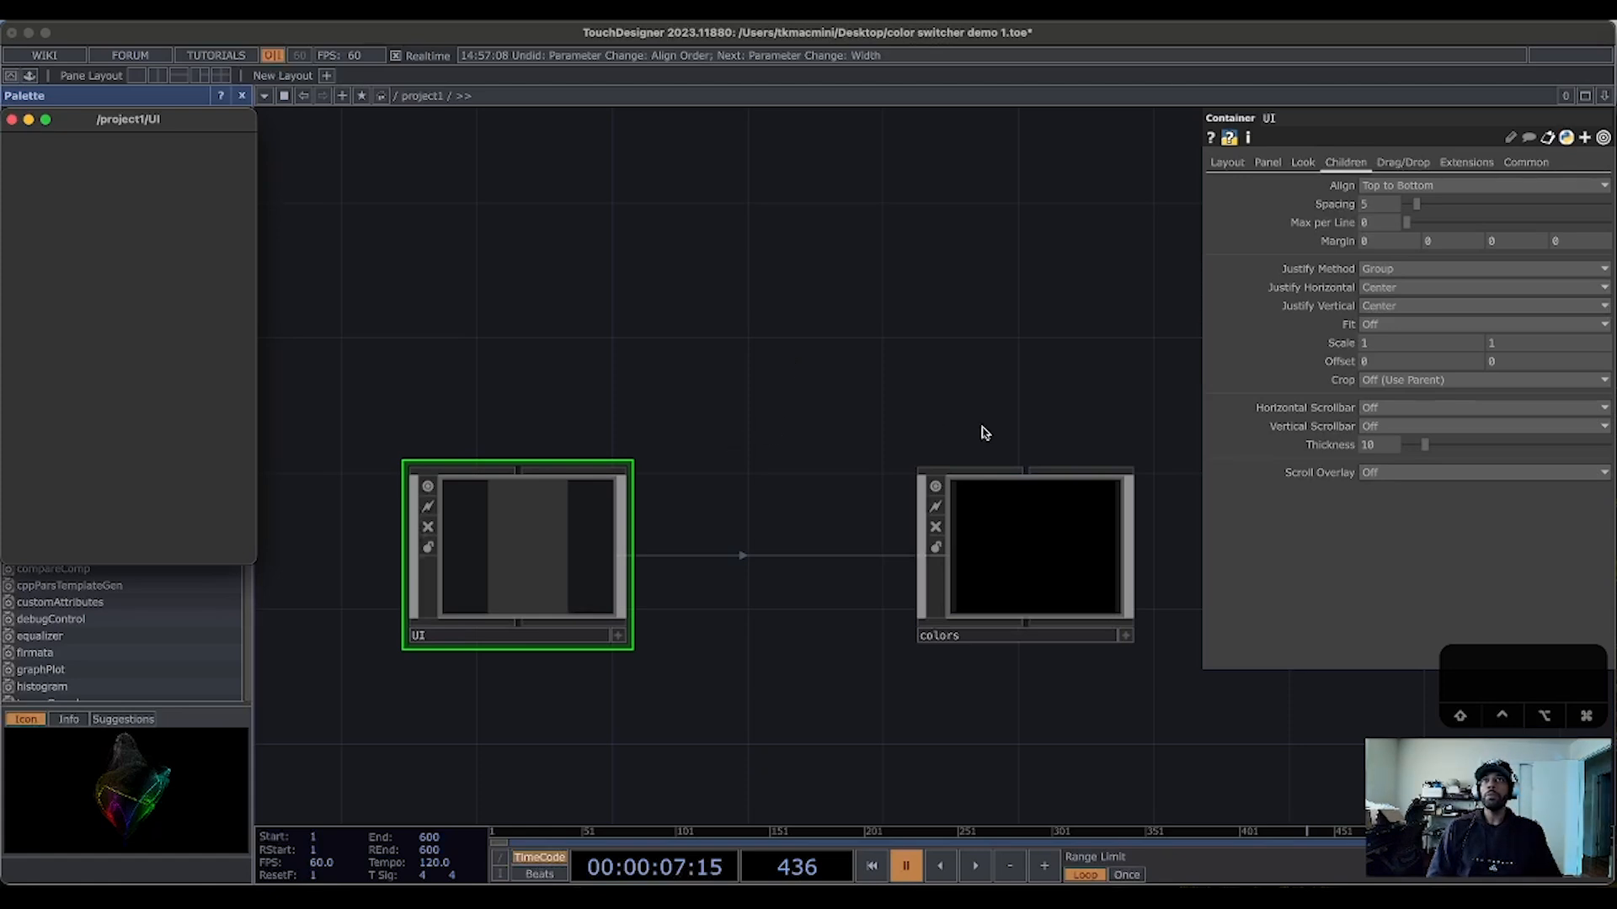
pyautogui.click(519, 564)
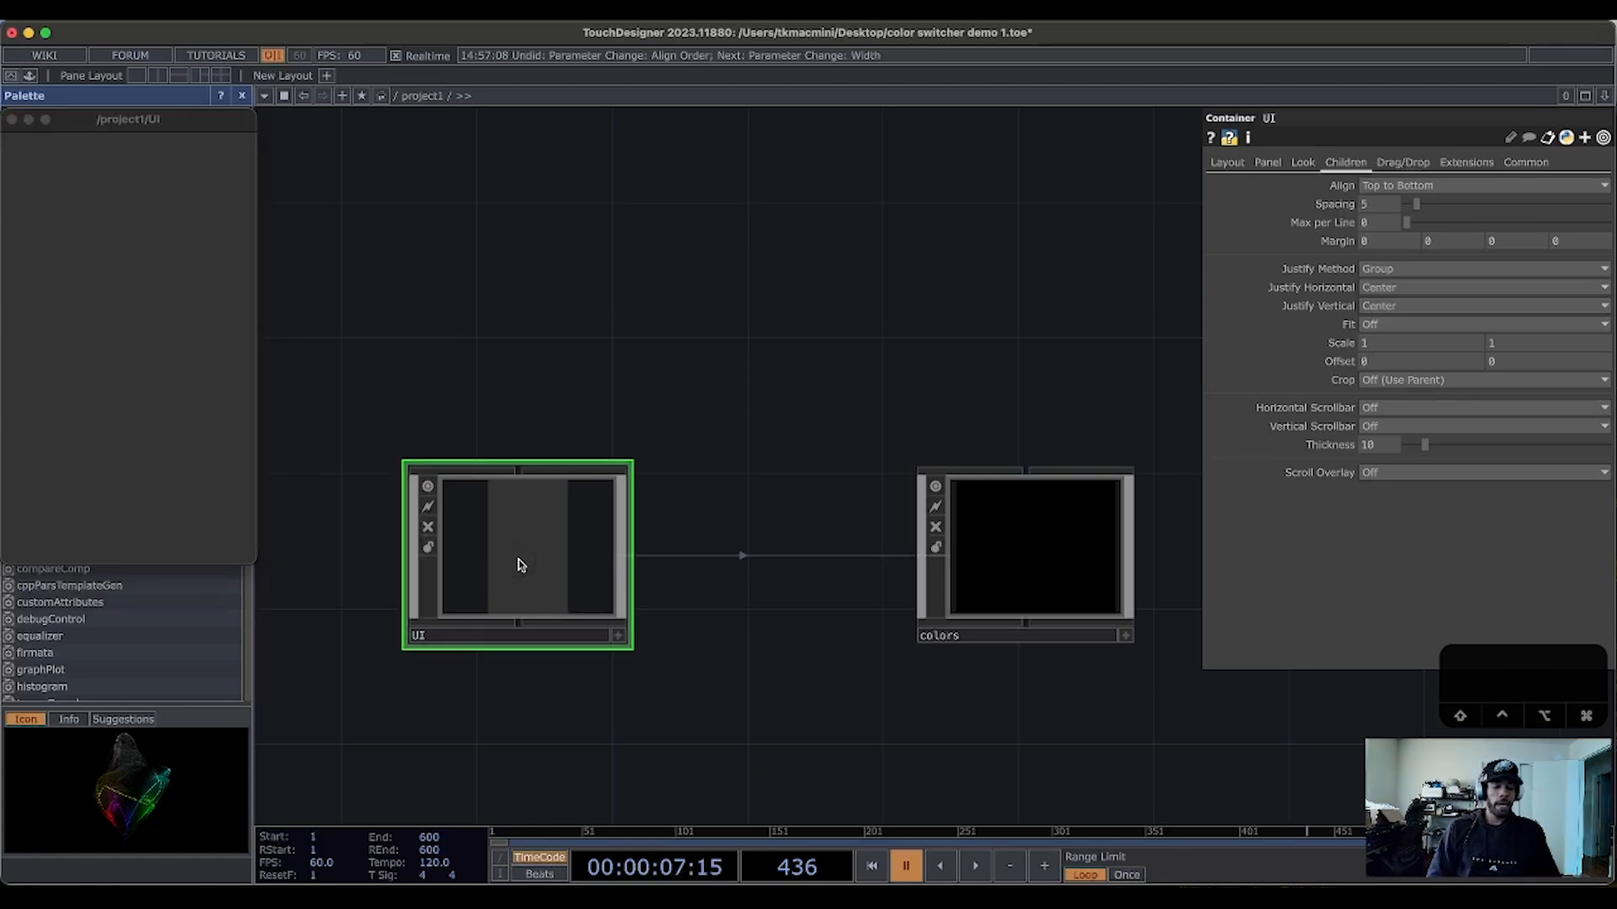
# Step: Enter the UI container's network and place a Slider component in it
pyautogui.press('i')
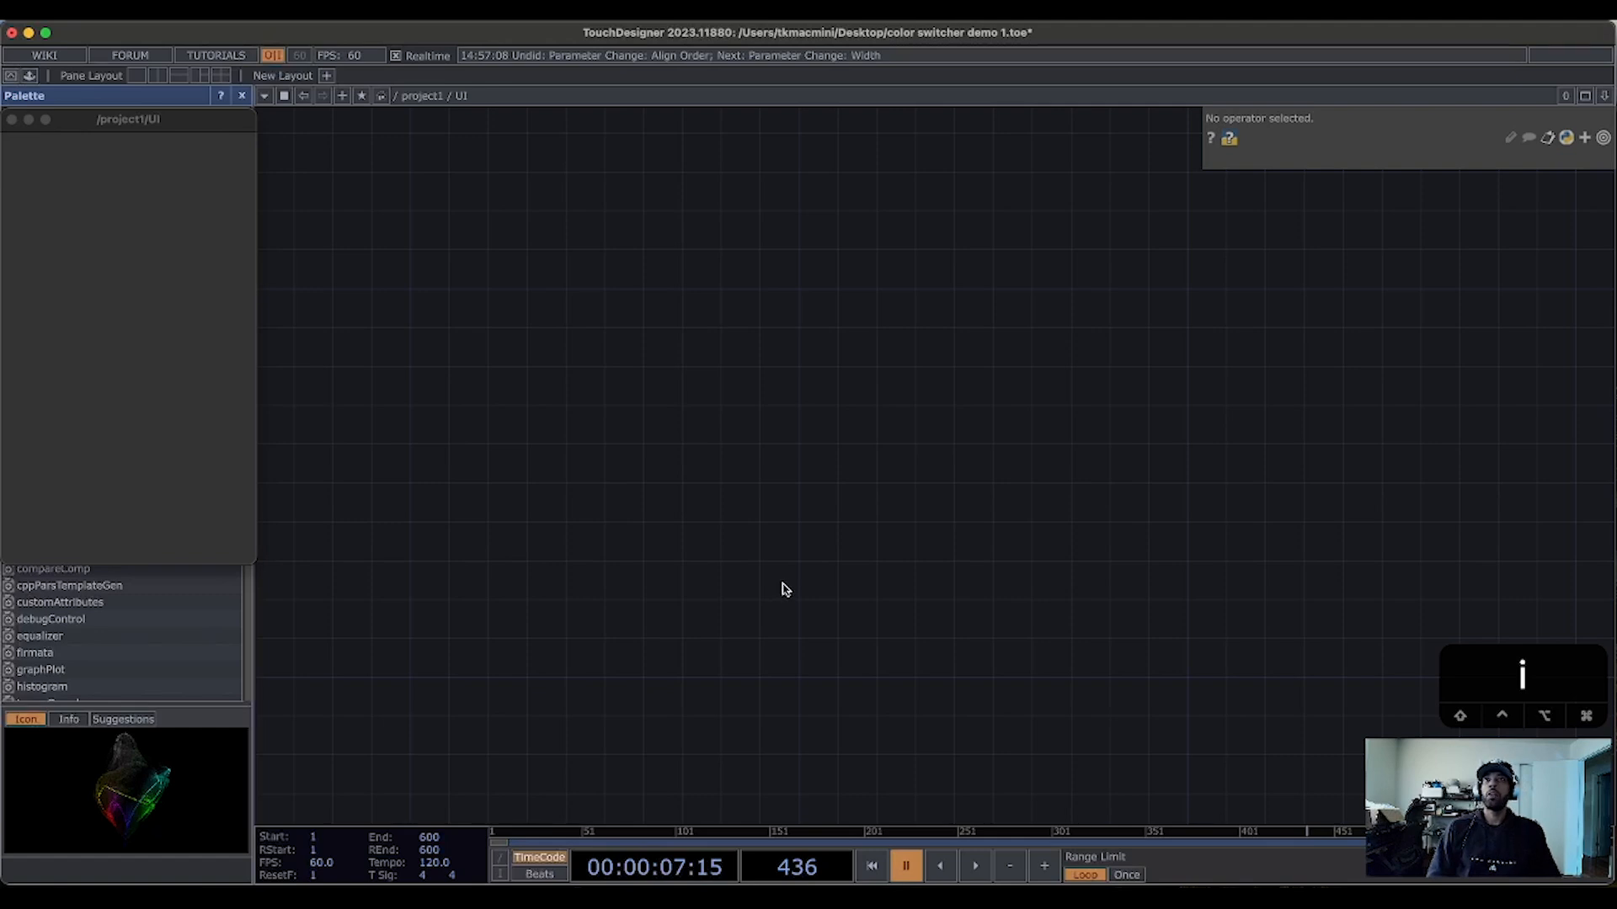
pyautogui.press('Tab')
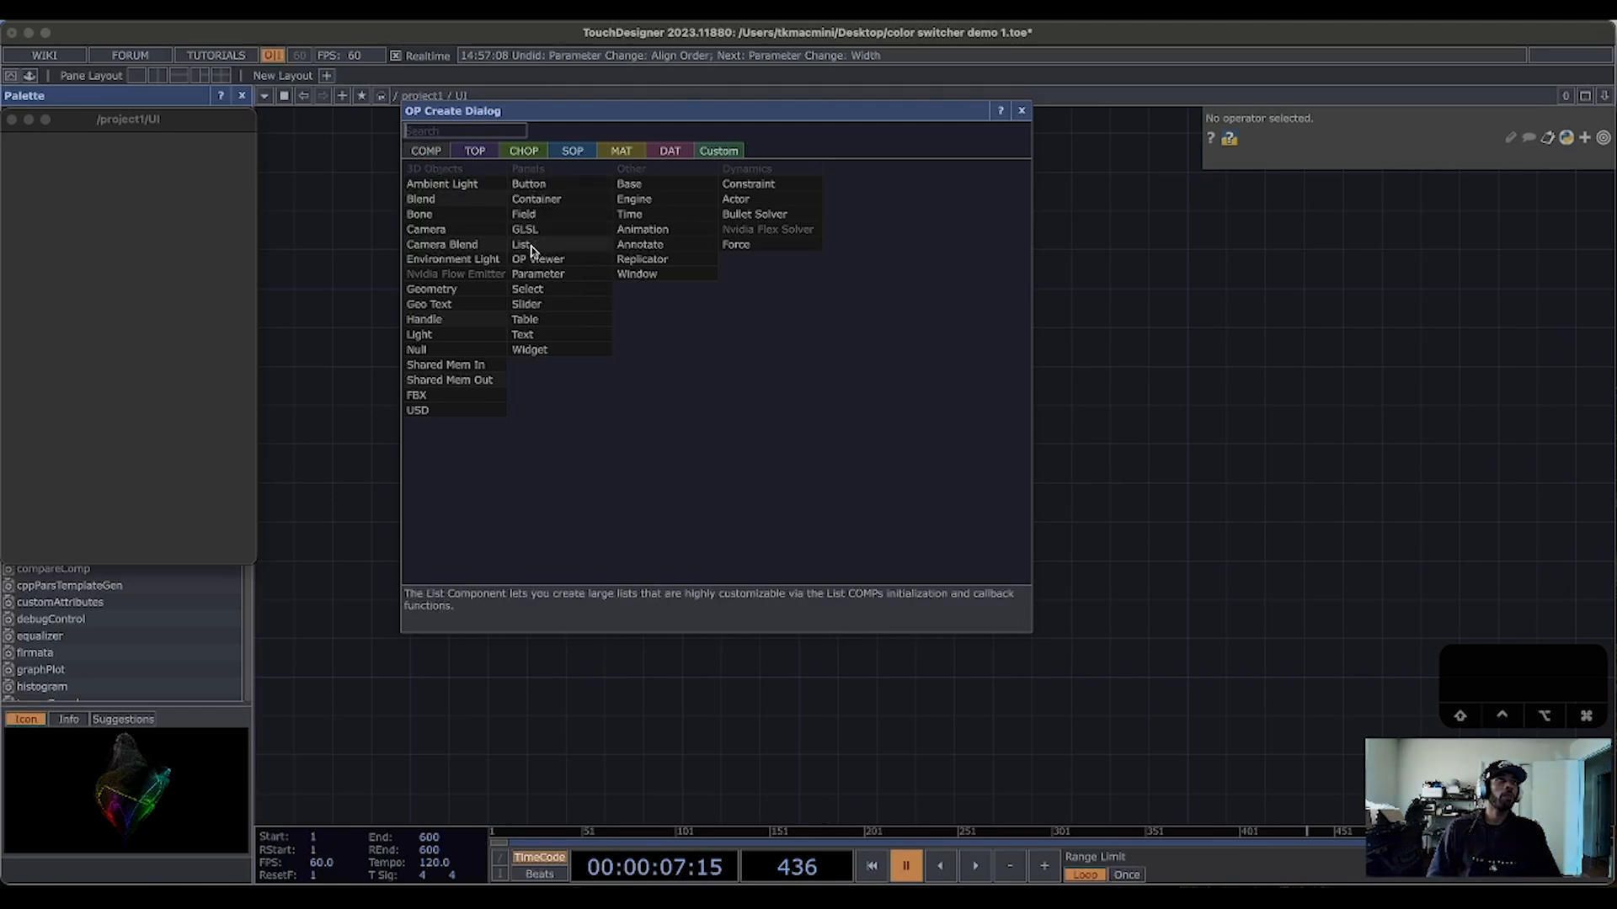
pyautogui.click(535, 311)
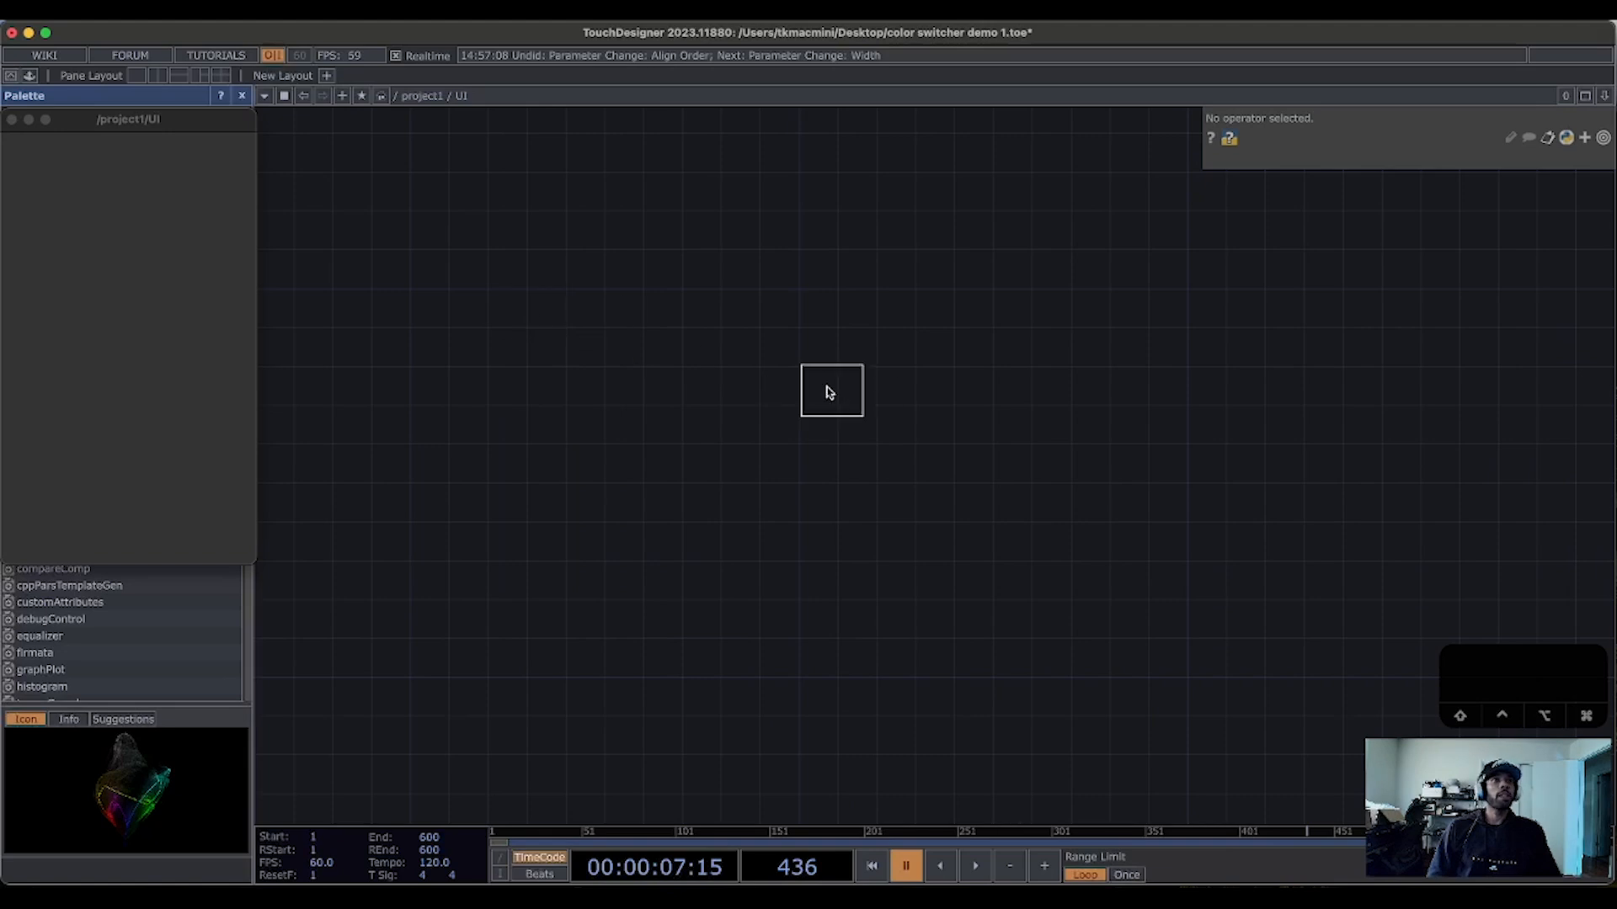
pyautogui.click(820, 390)
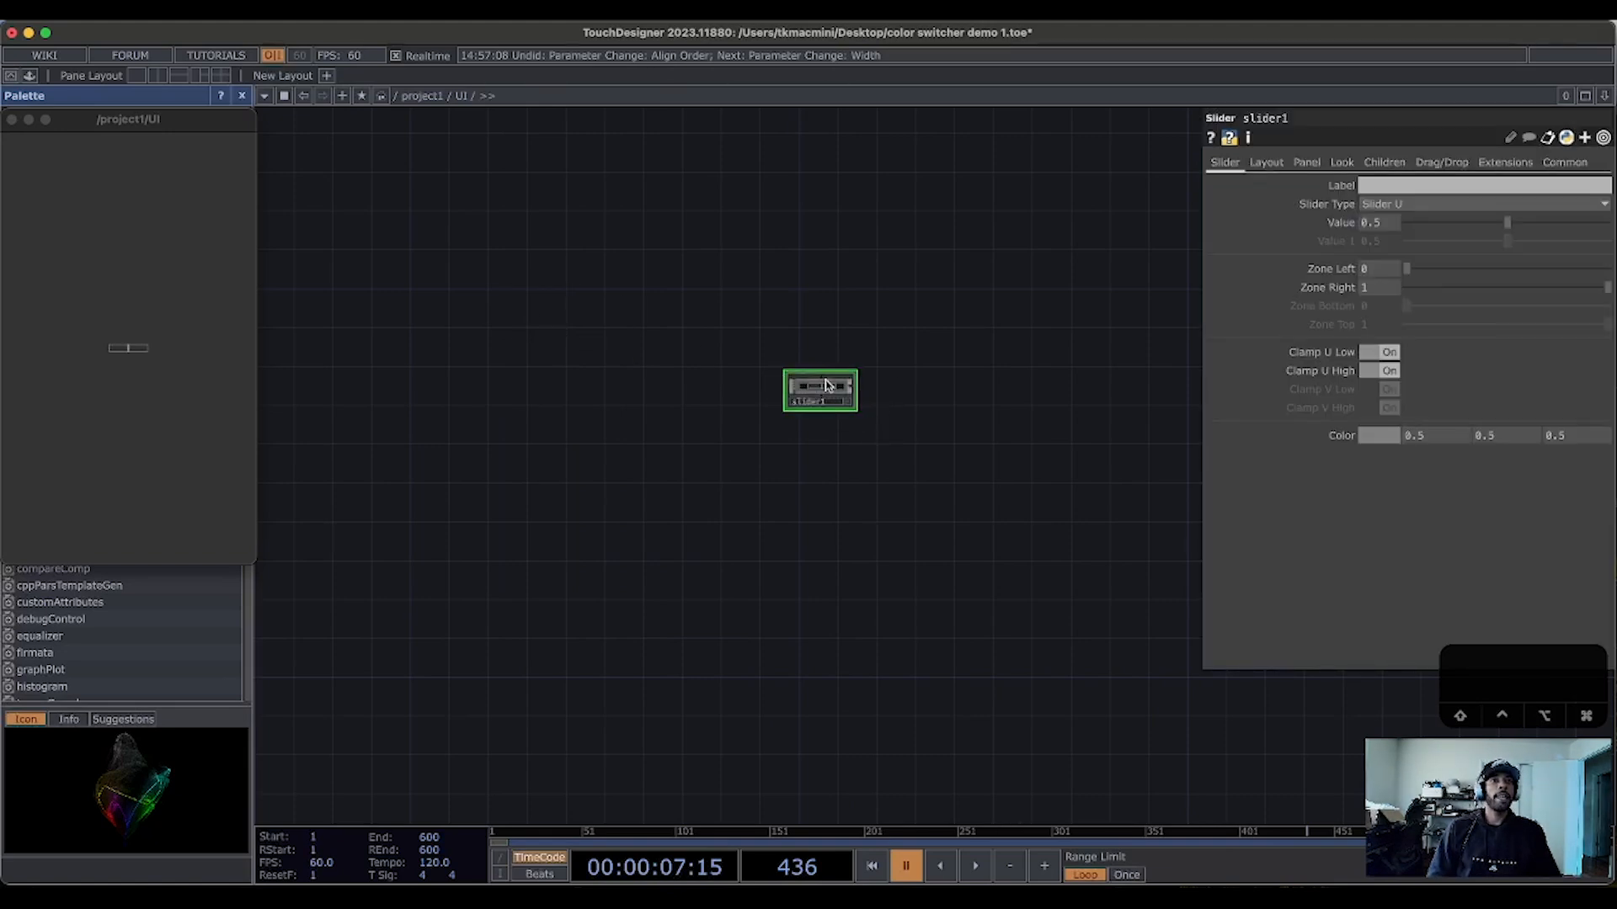
pyautogui.scroll(5, 827, 388)
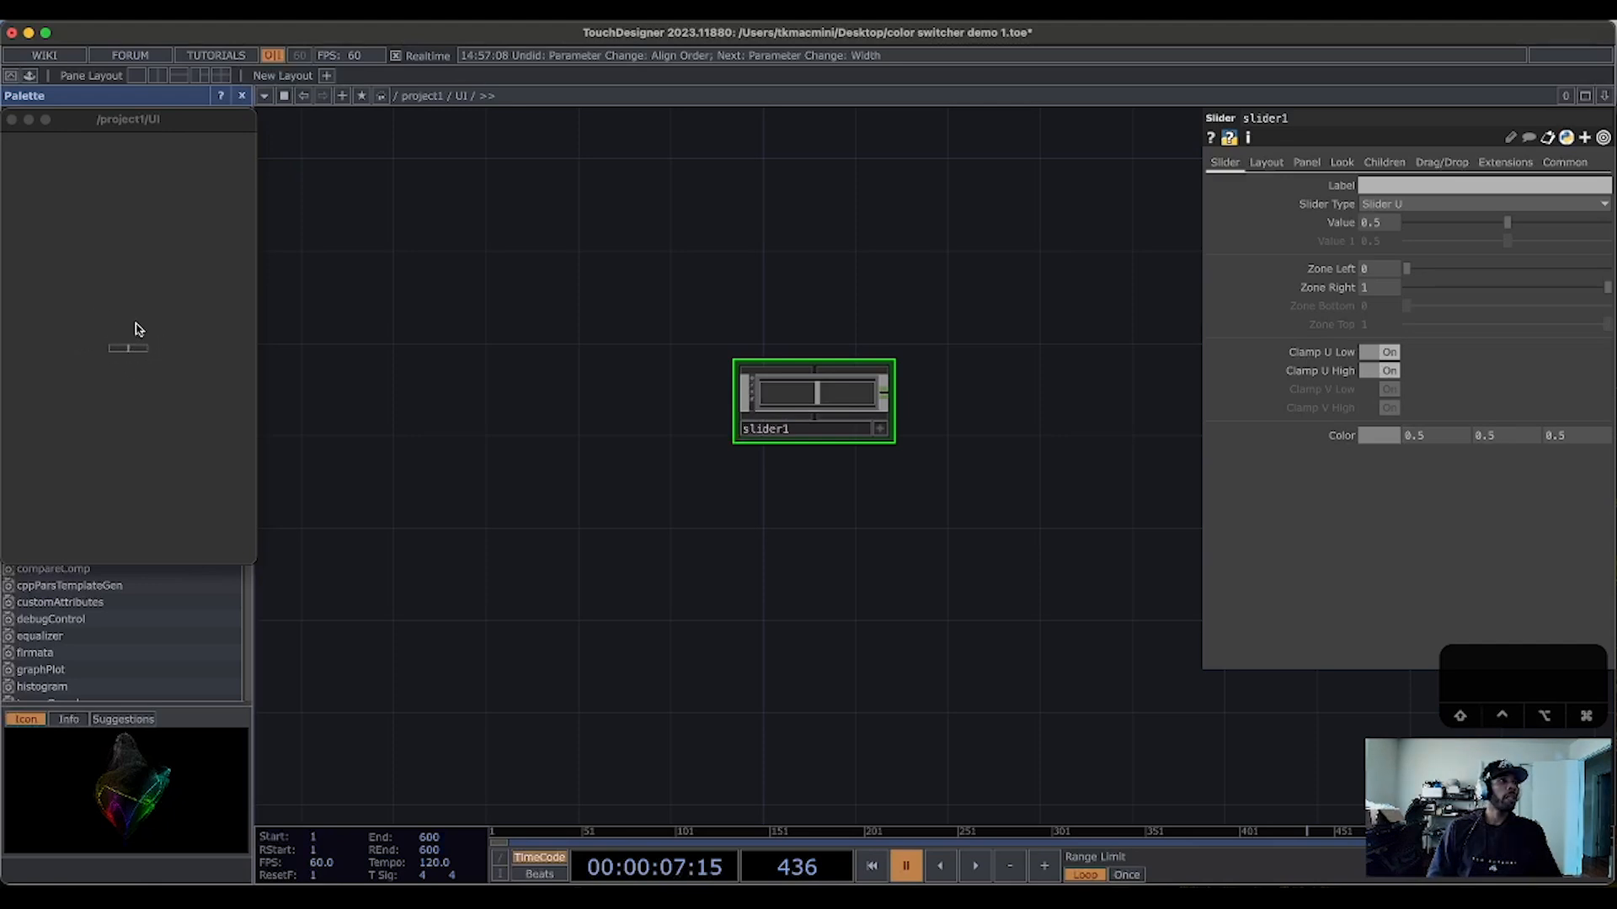
# Step: Try out the slider in the floating UI view, moving it to about 0.38, and resume timeline playback
pyautogui.moveTo(126, 350); pyautogui.dragTo(126, 363)
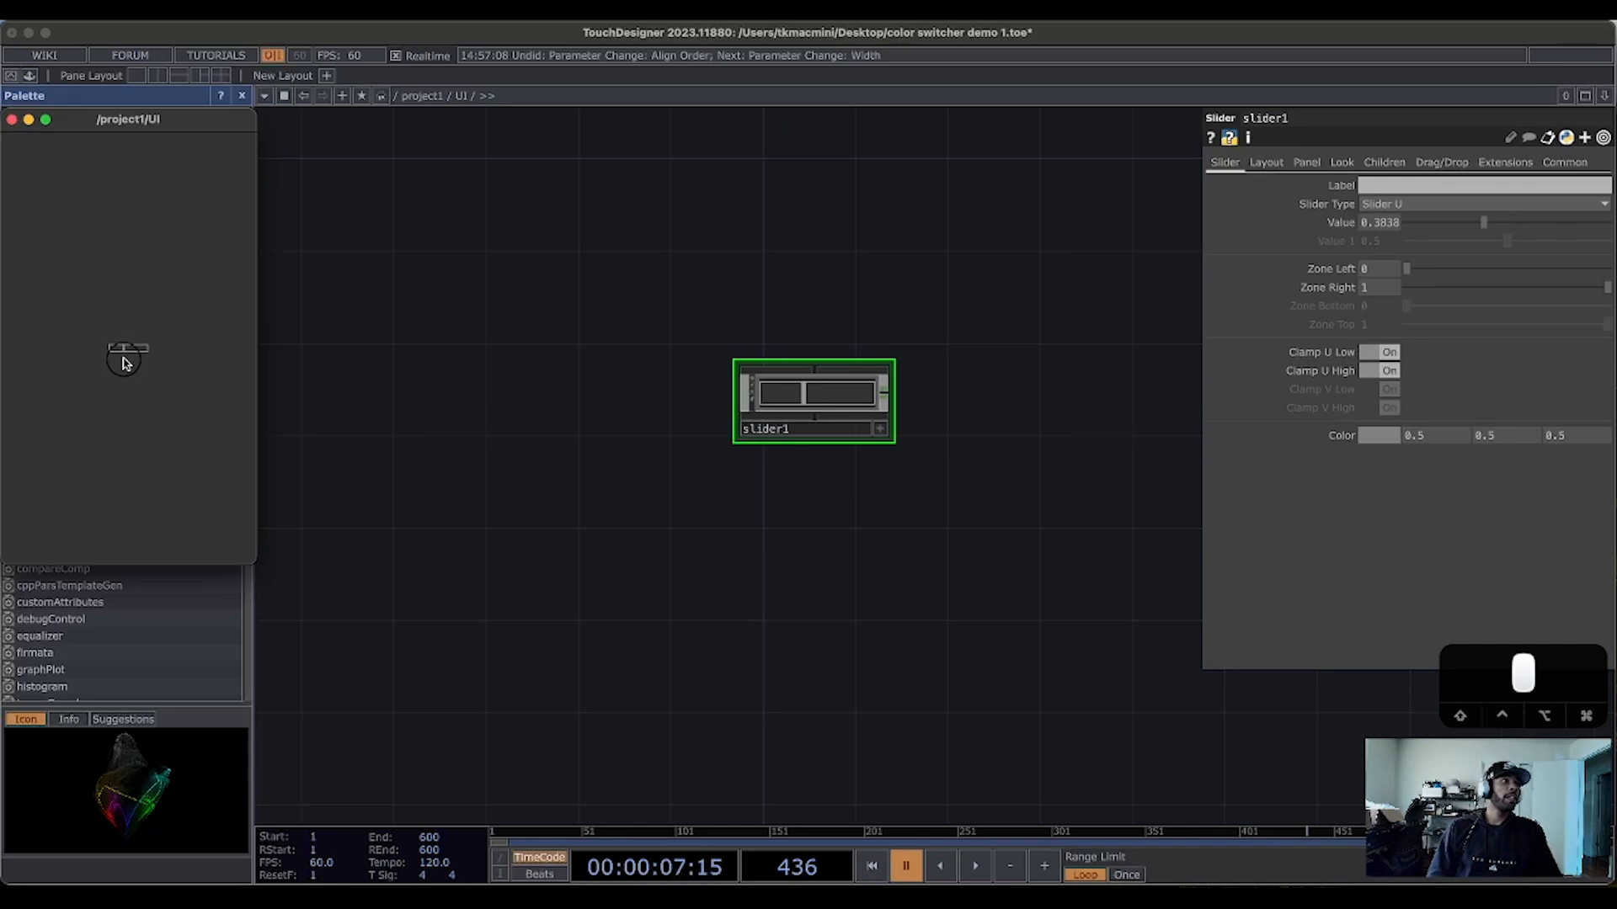
pyautogui.click(891, 507)
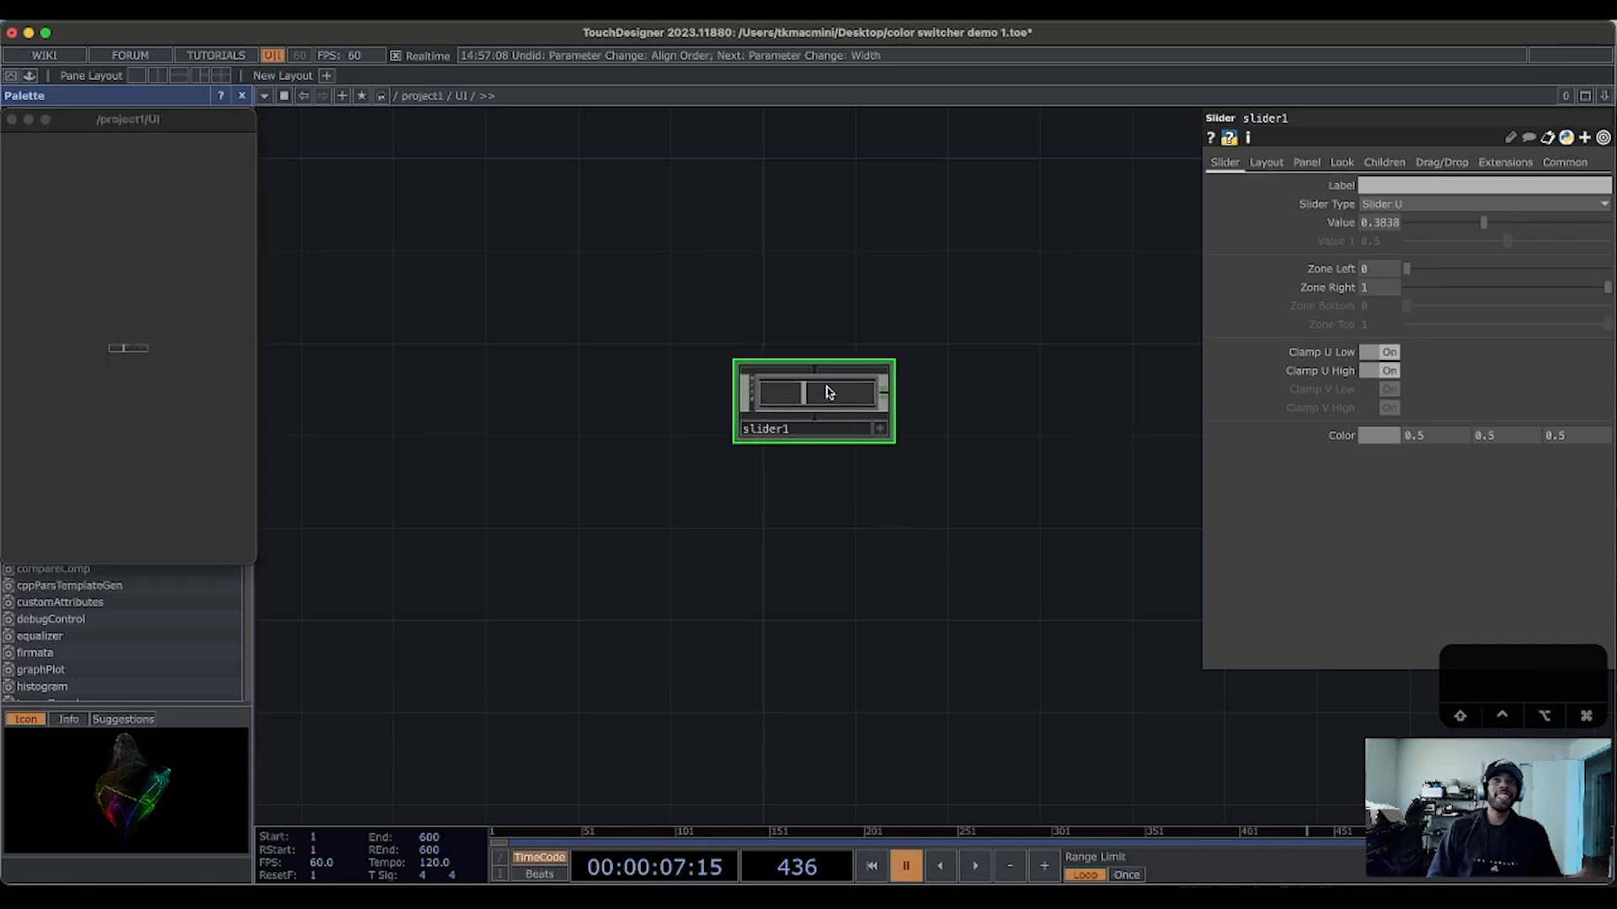
pyautogui.scroll(3, 791, 517)
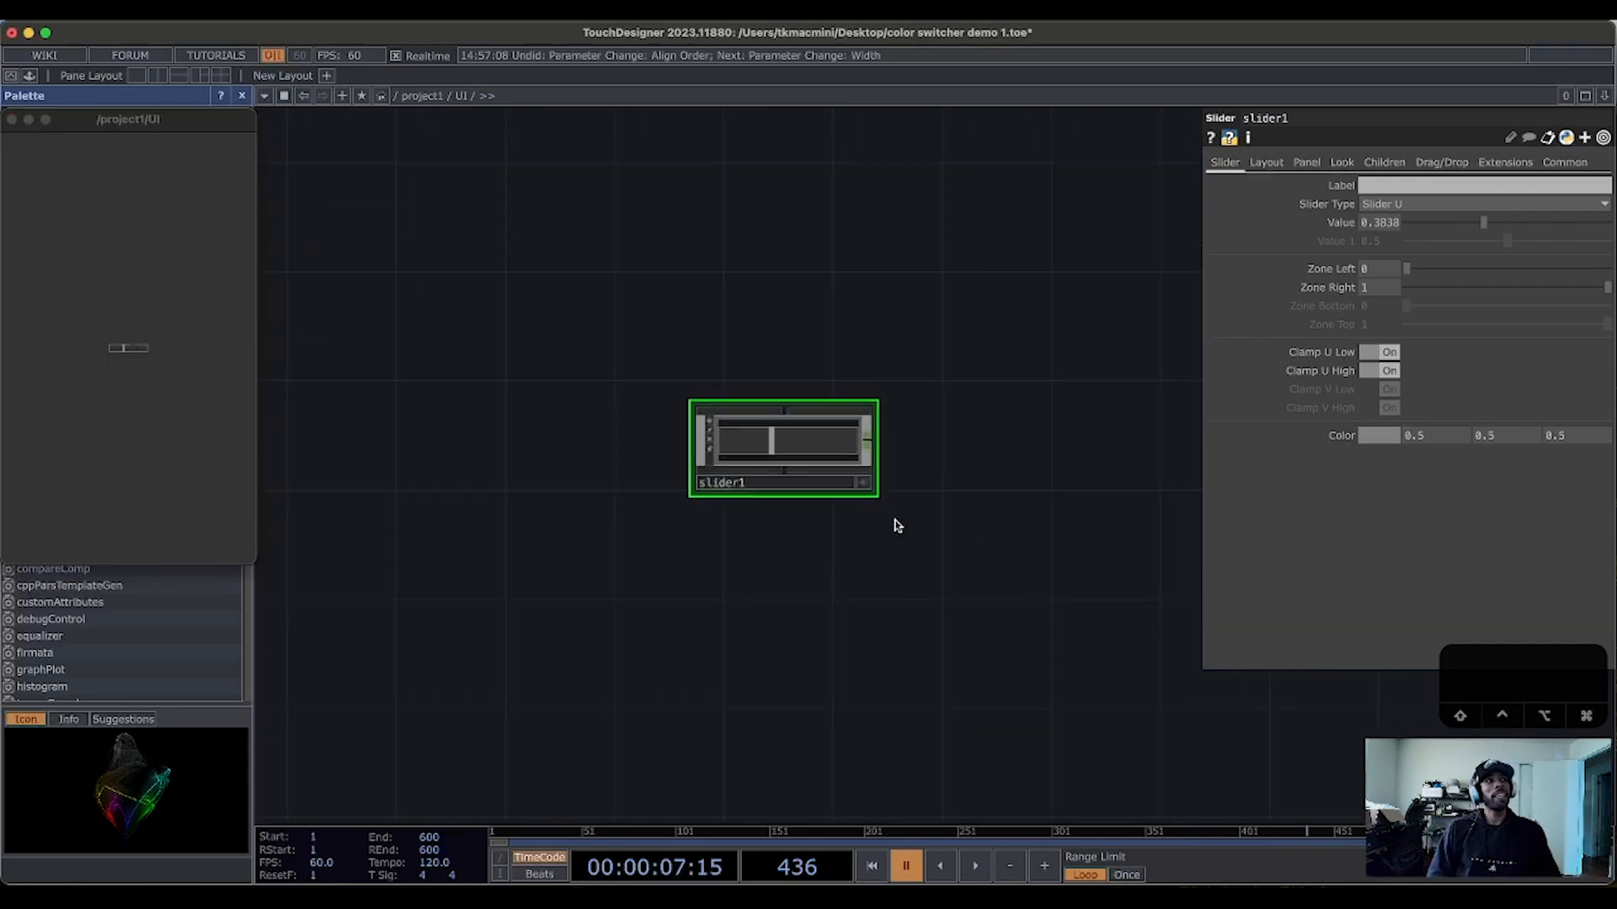
pyautogui.press('space')
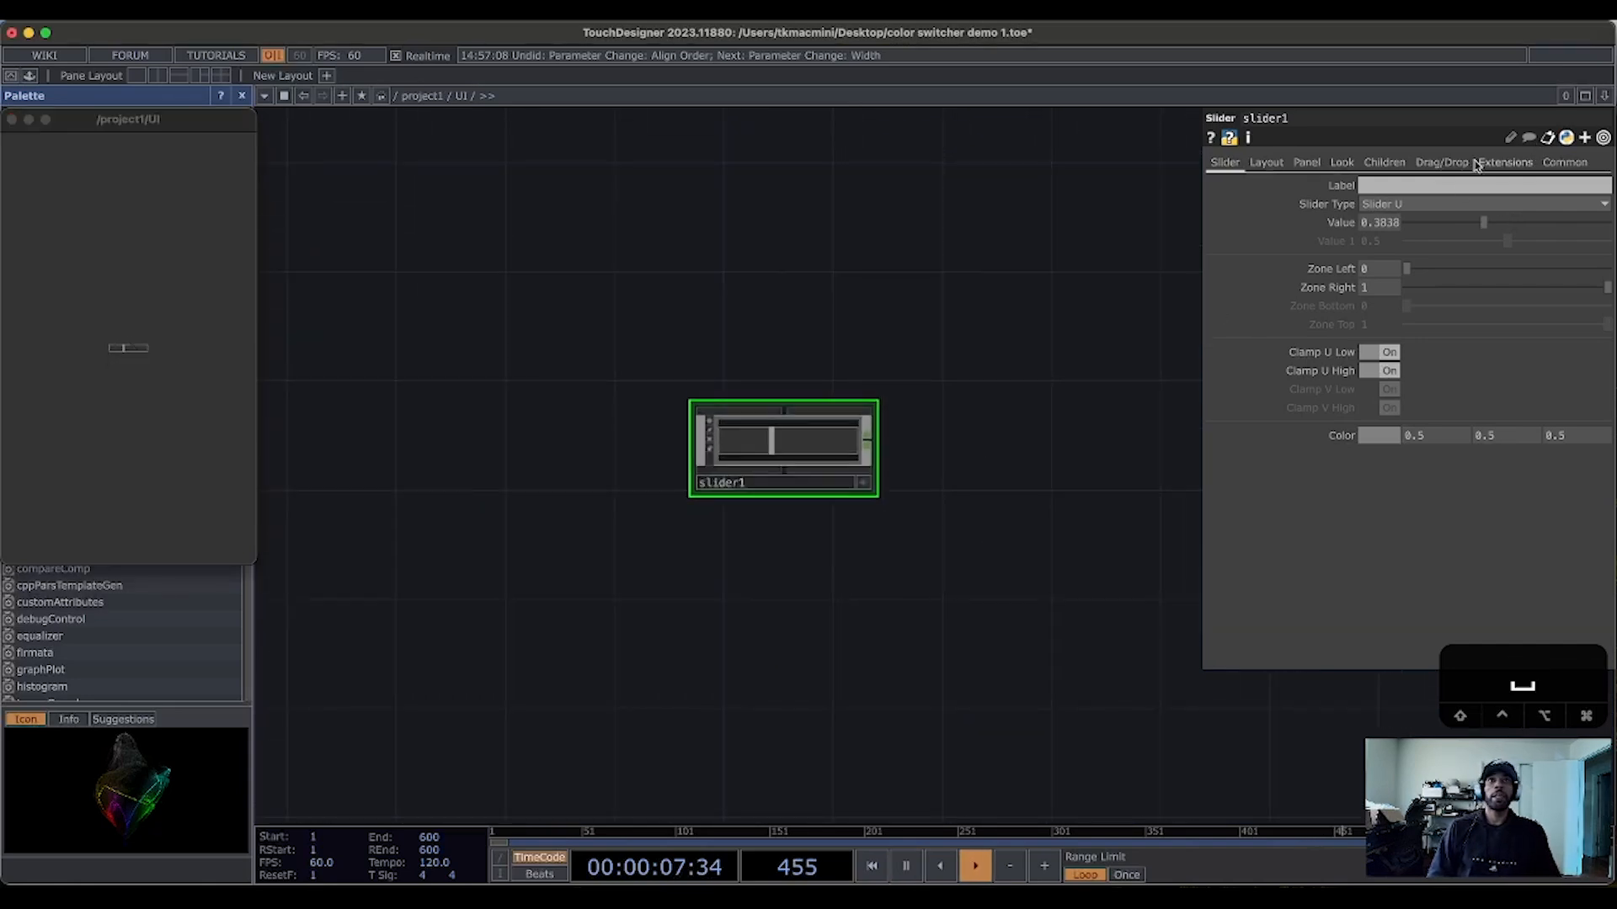
# Step: Set the slider's label to RED
pyautogui.click(1230, 168)
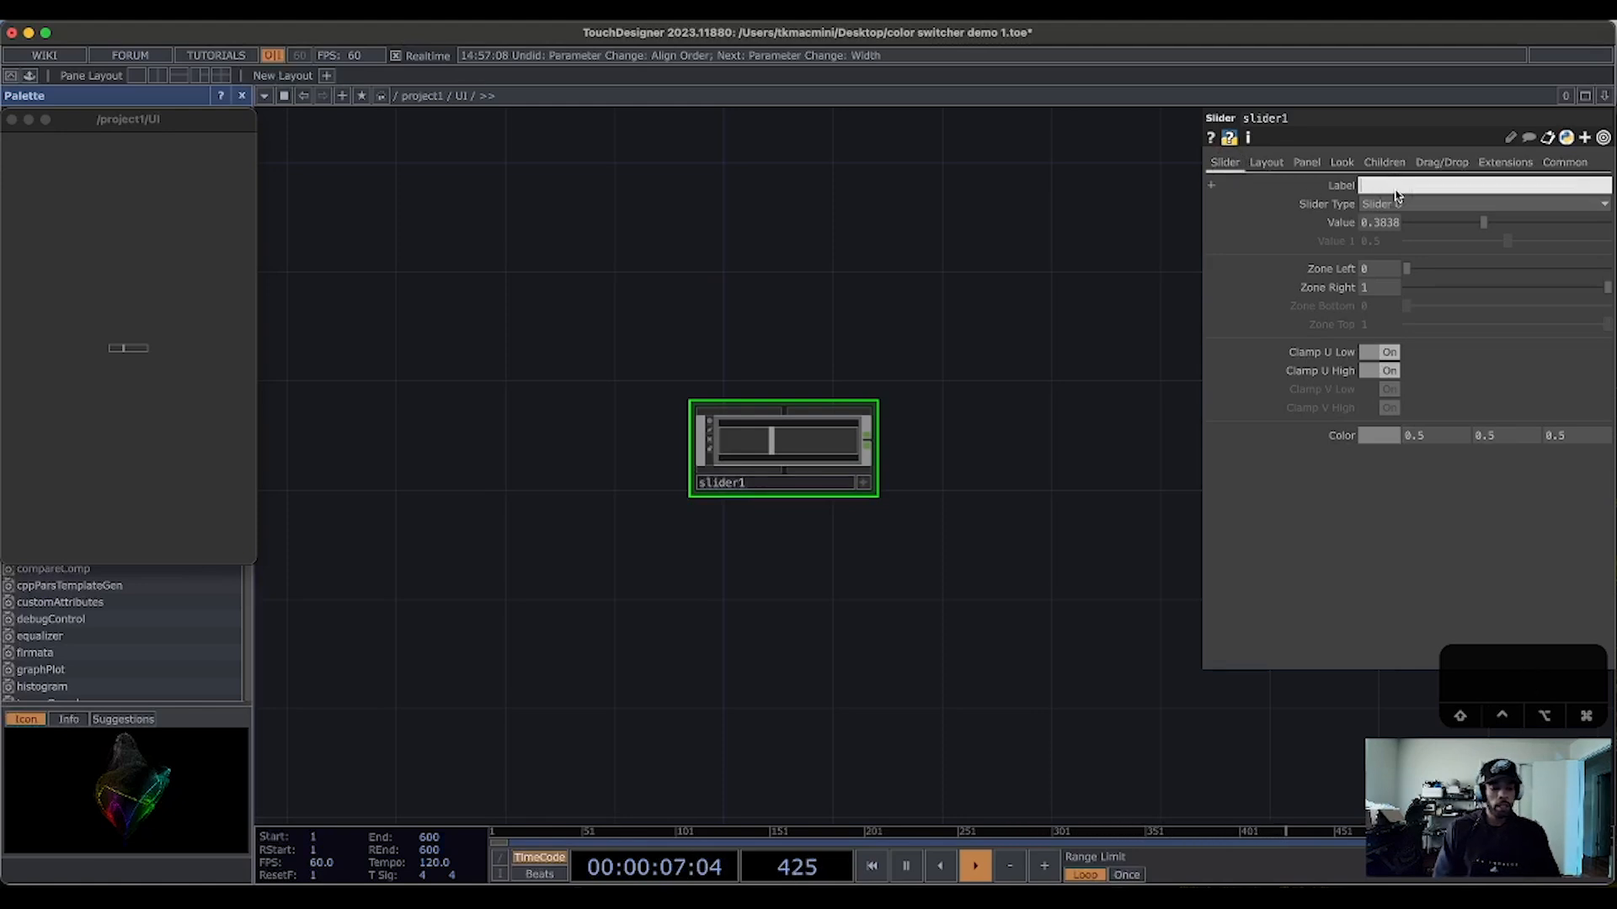
pyautogui.write('RED')
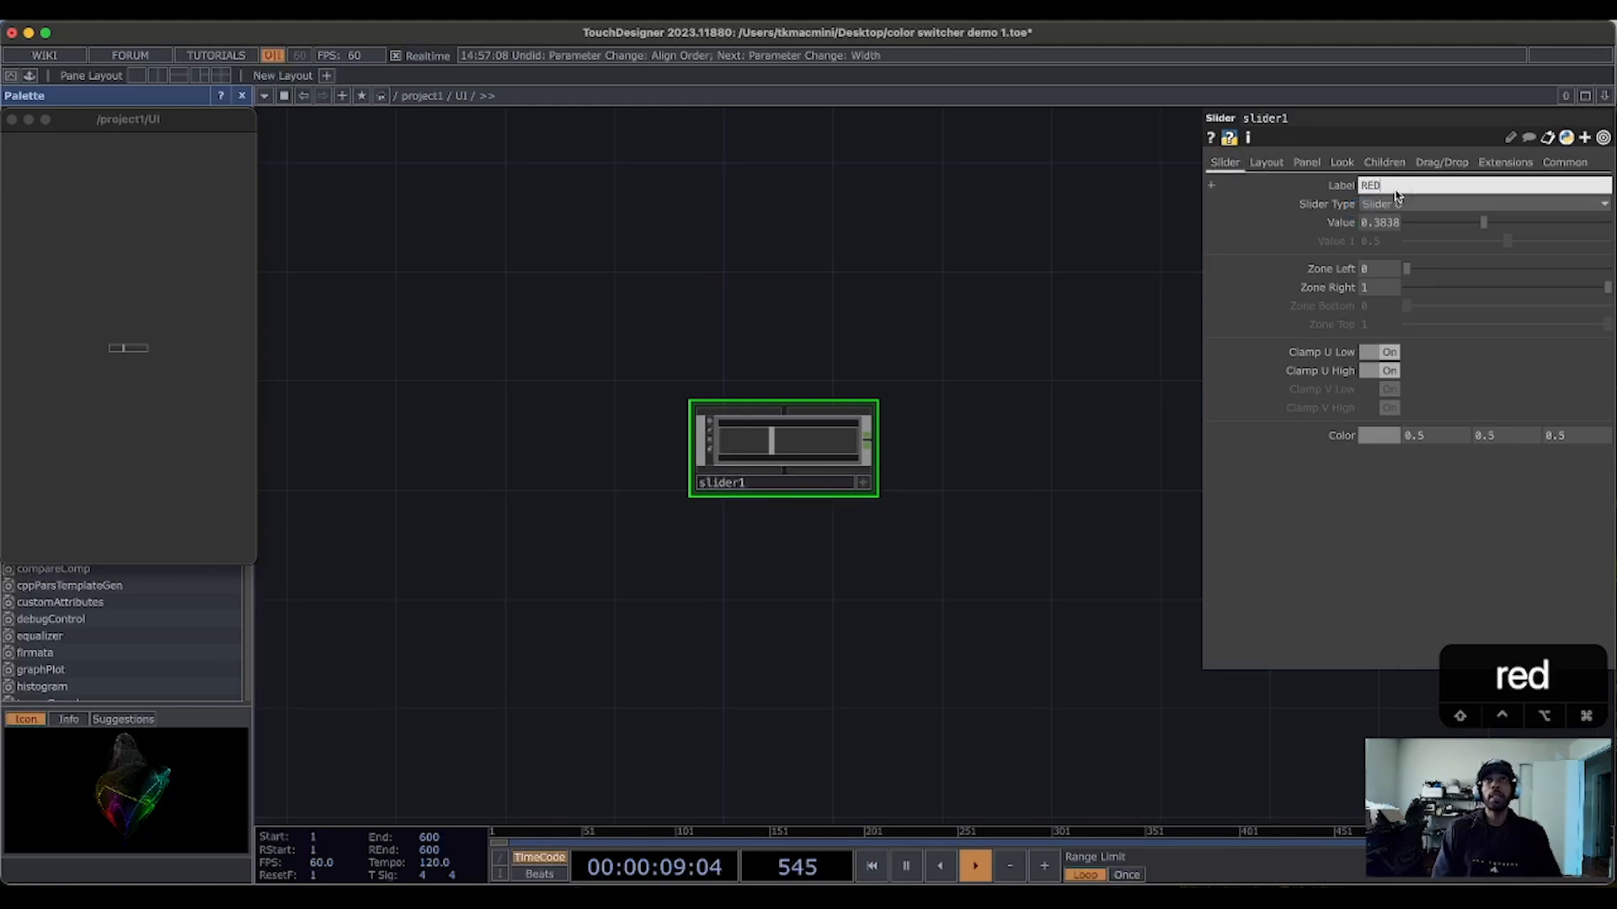
pyautogui.click(1045, 313)
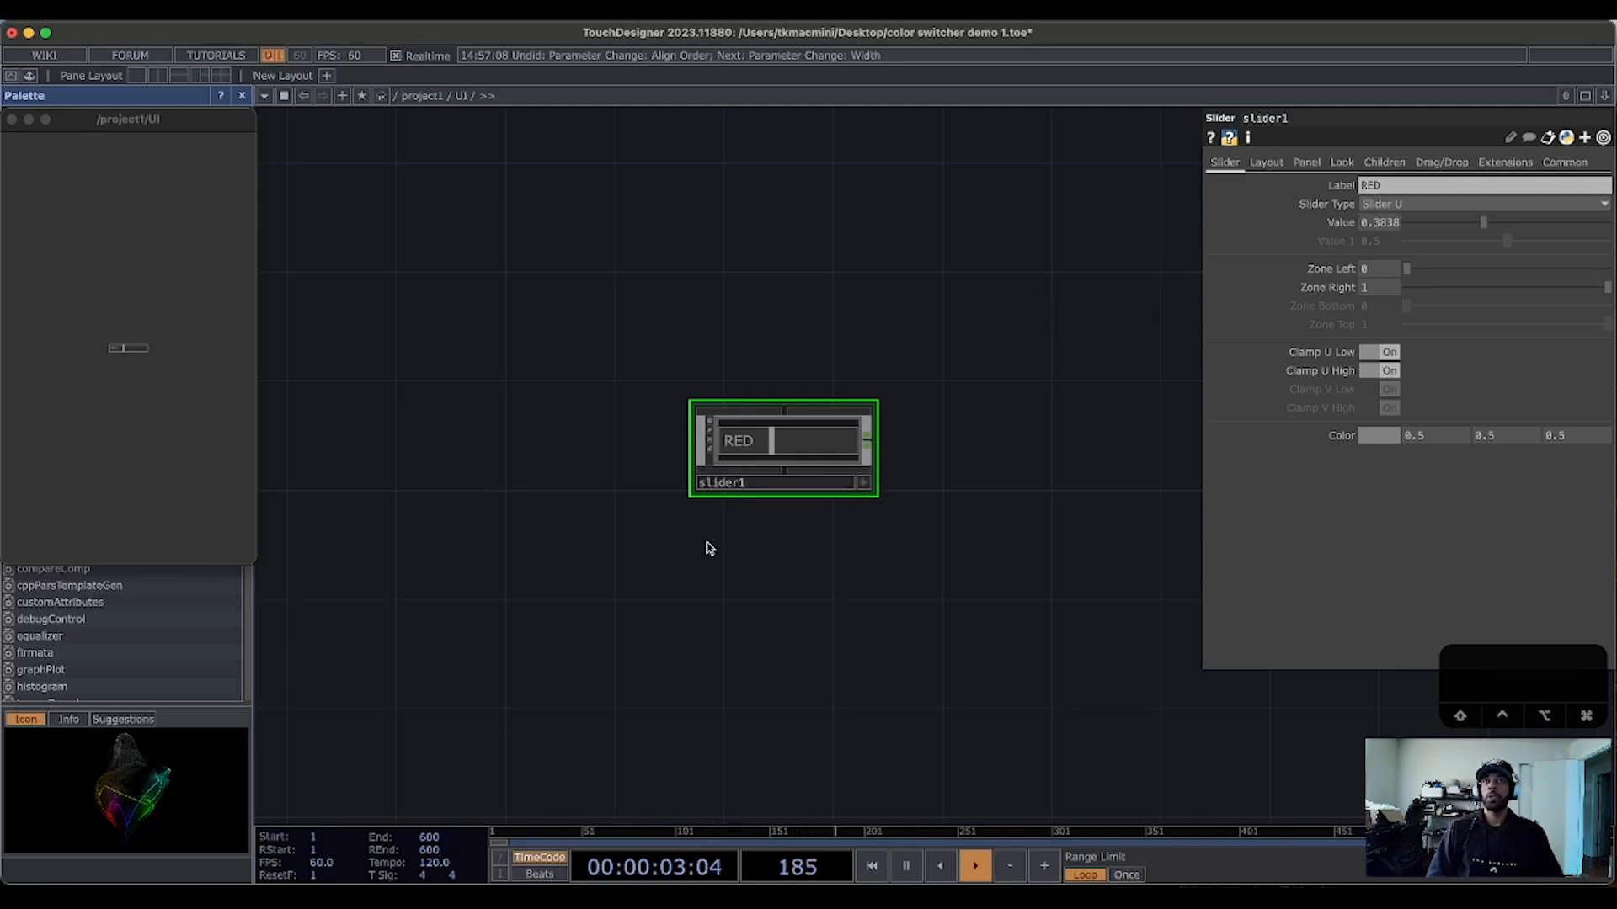
# Step: Enter slider1's network and set its text component's Scale Text to Fit to Always
pyautogui.scroll(4, 801, 433)
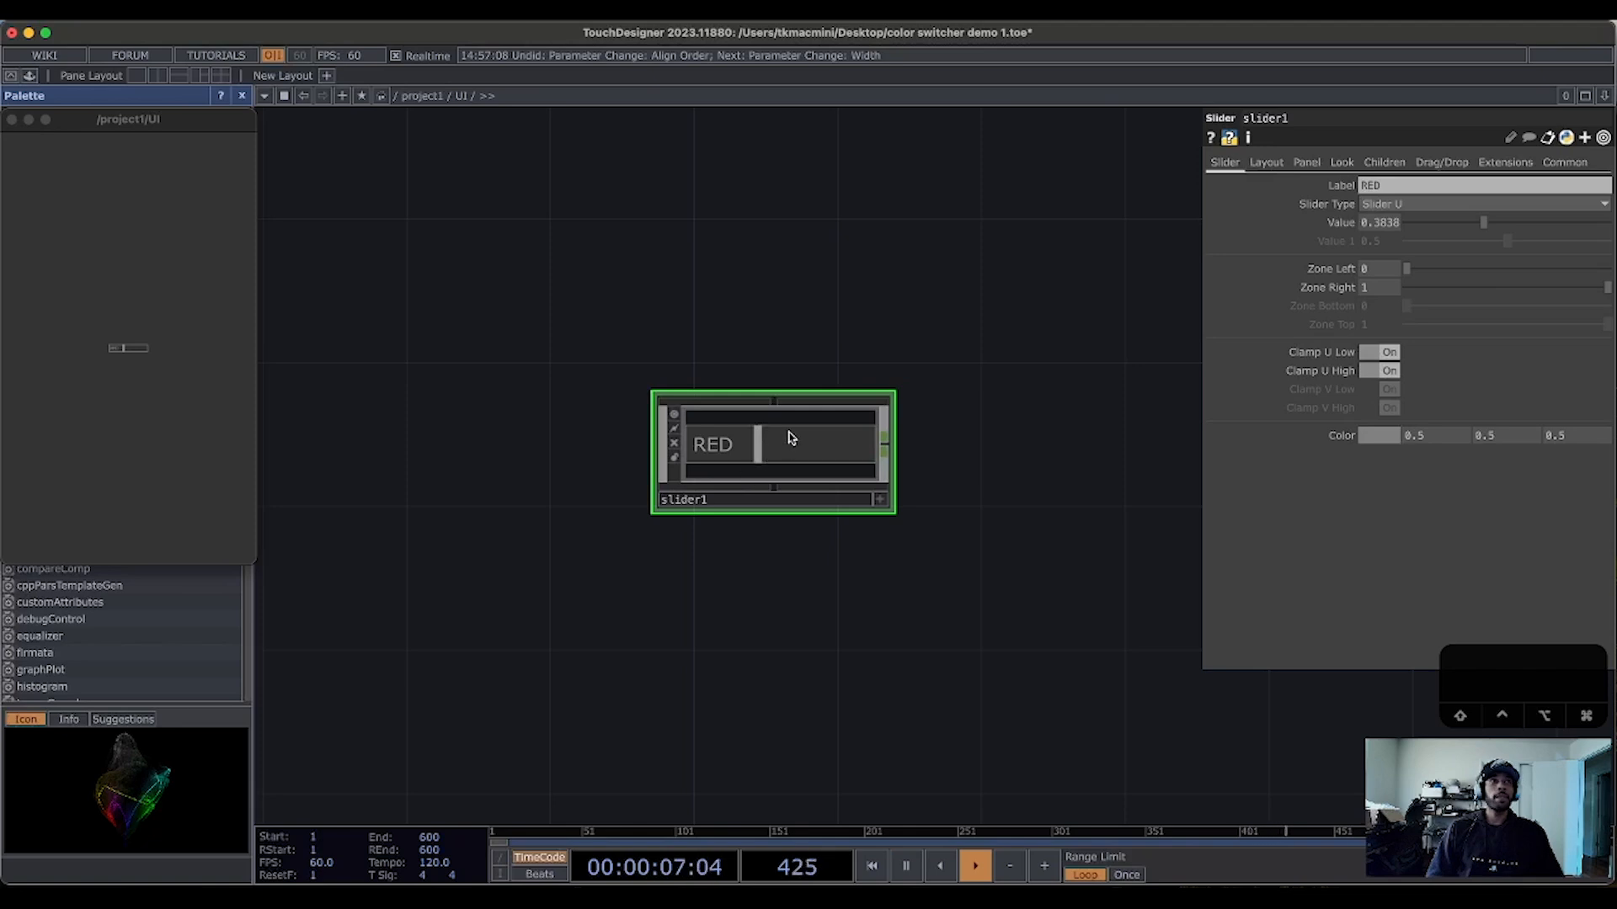
pyautogui.press('i')
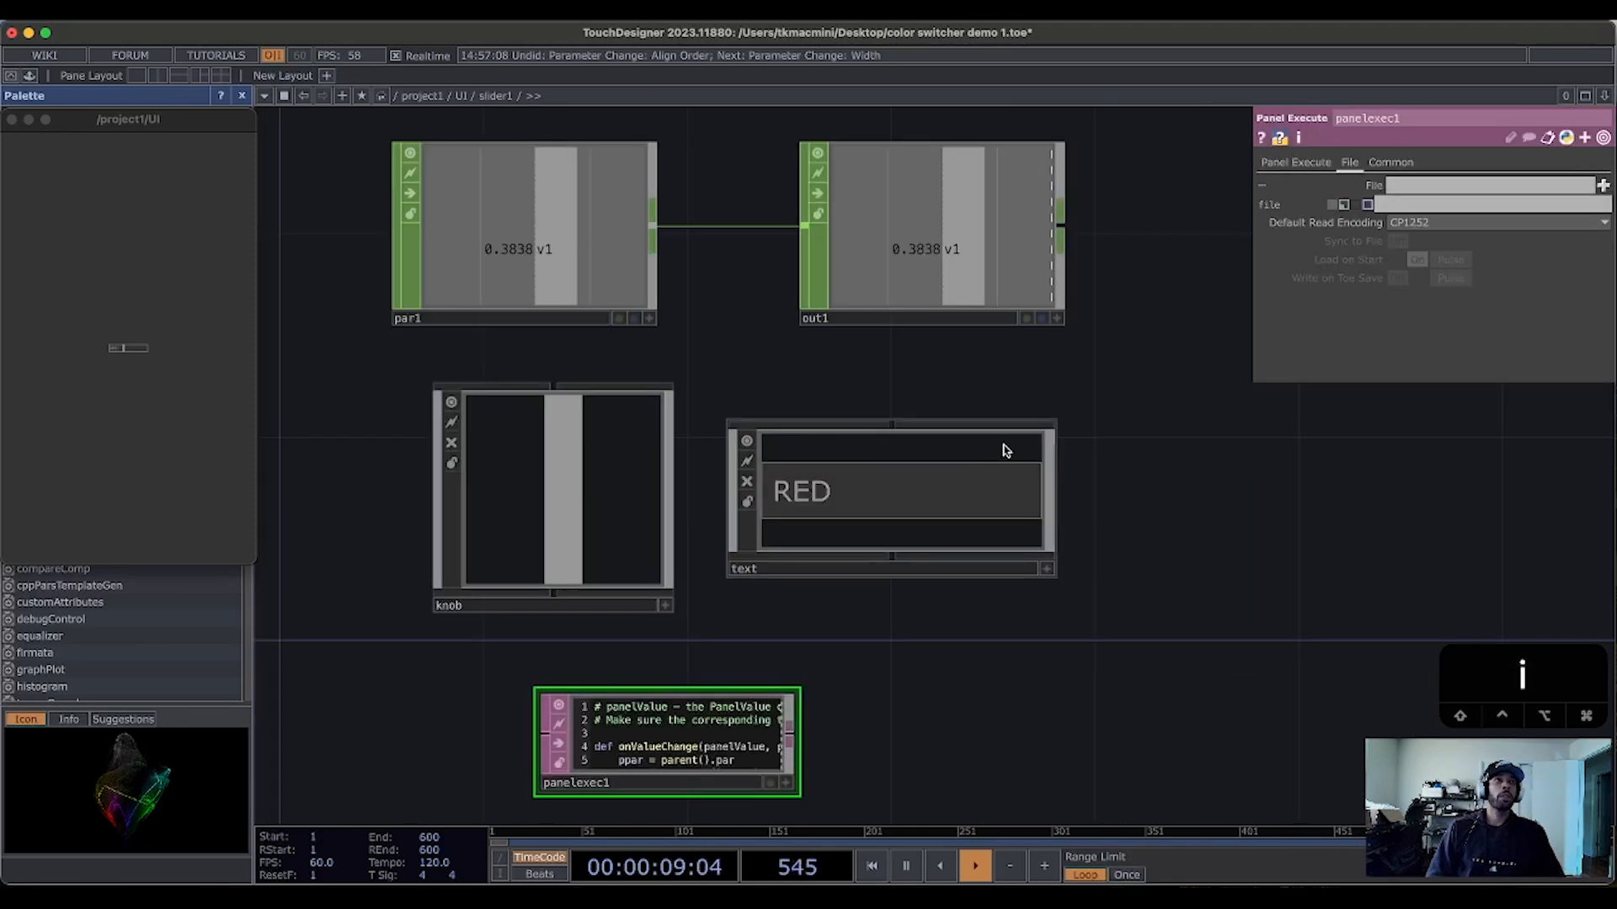
pyautogui.scroll(-1, 1346, 544)
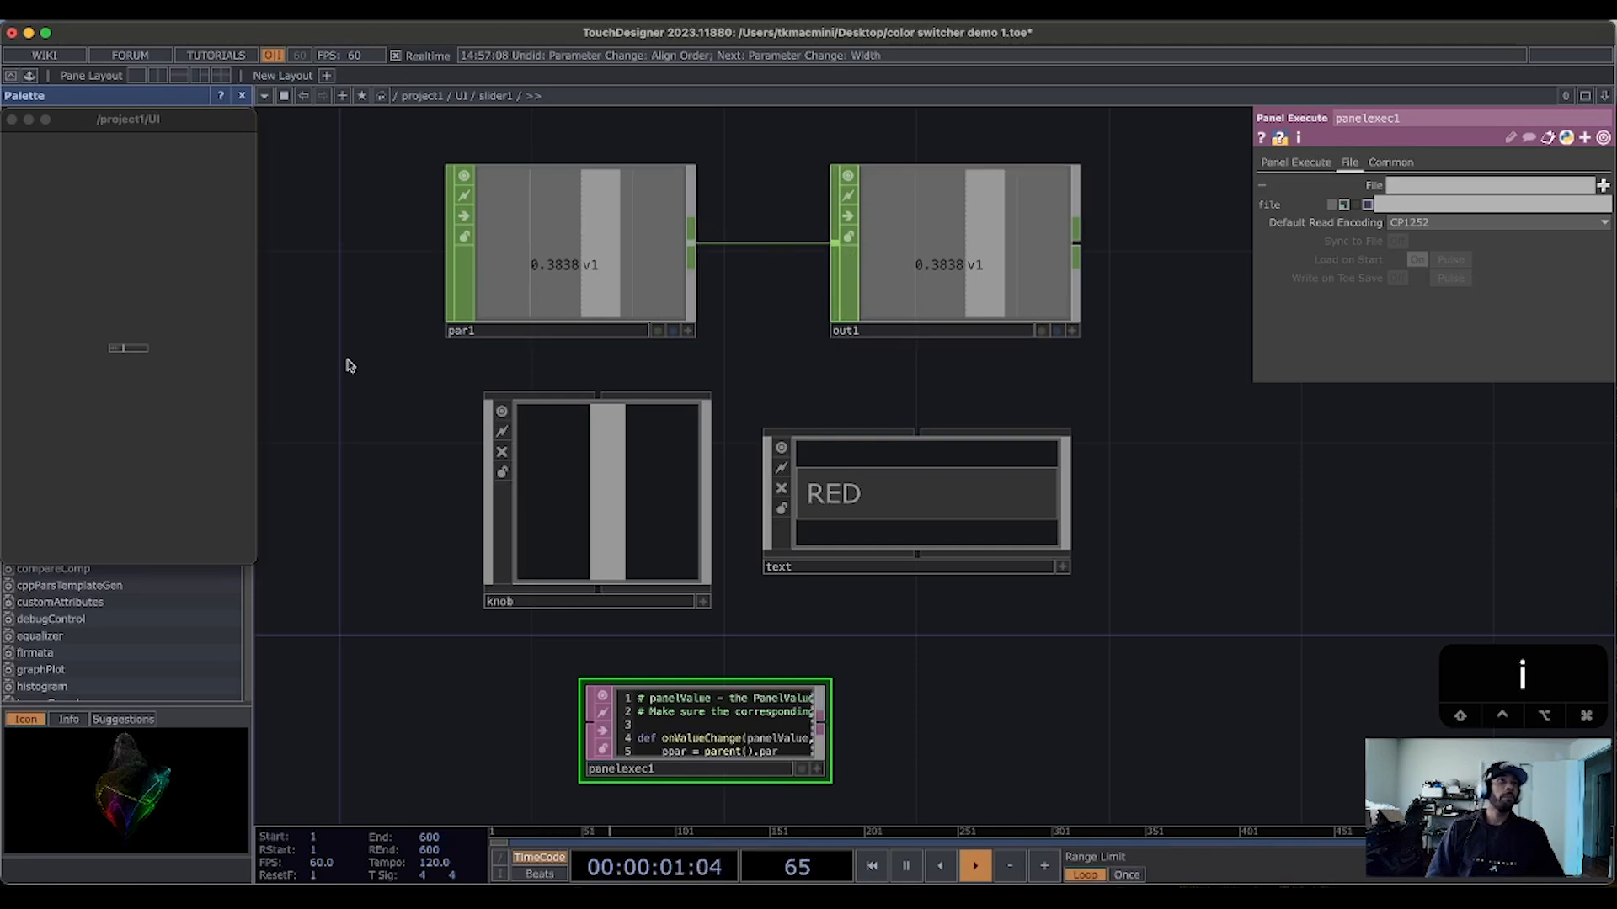
pyautogui.click(918, 543)
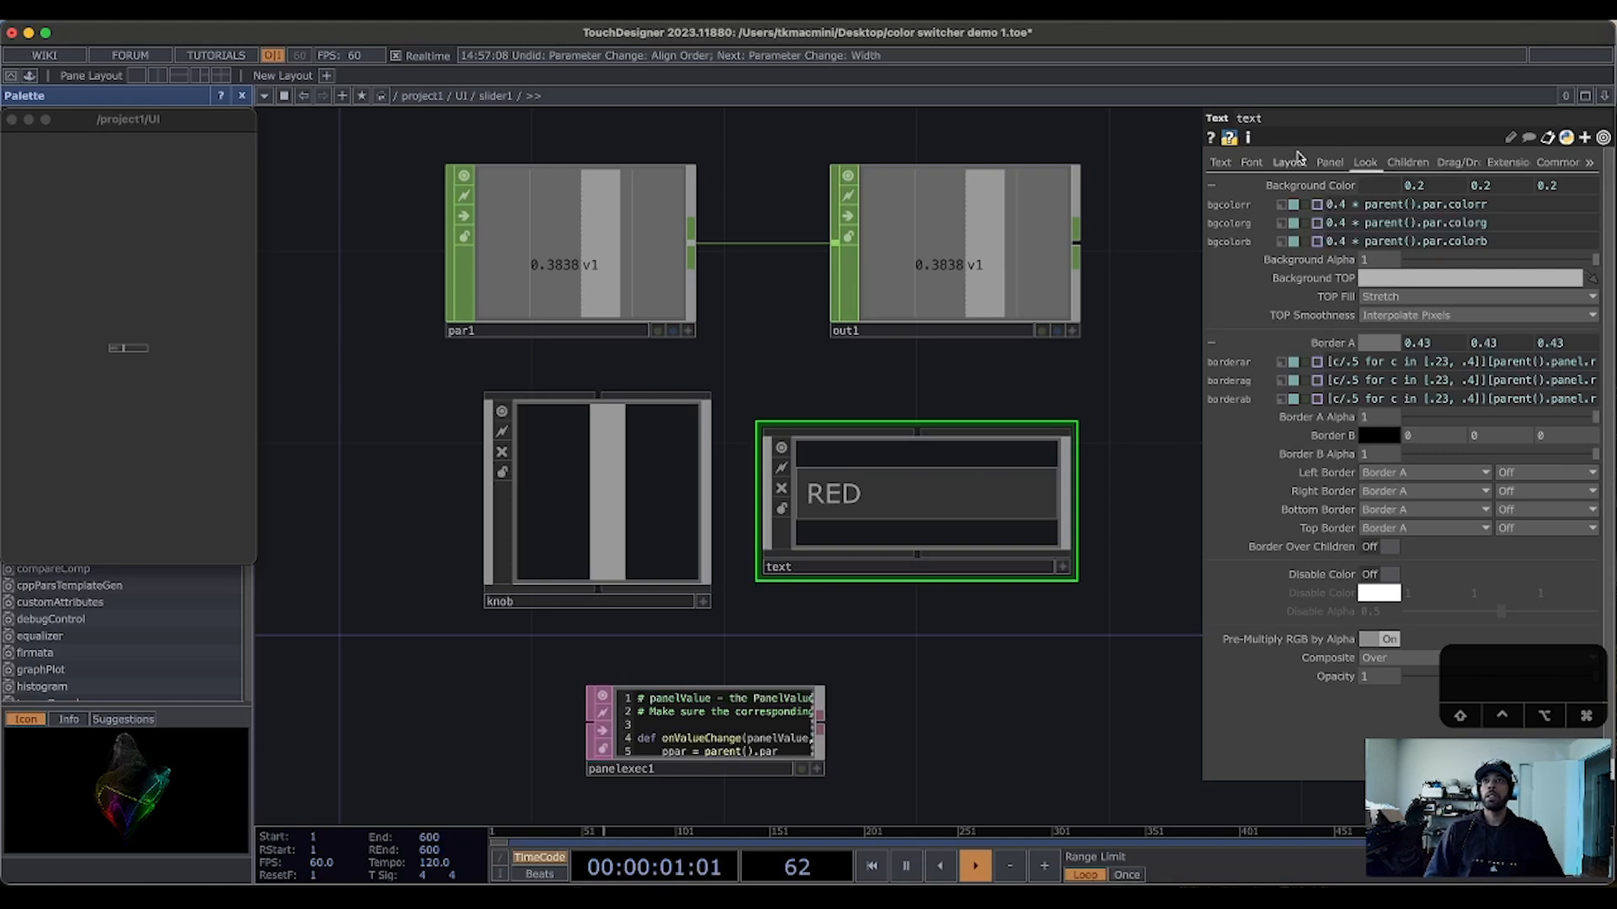
pyautogui.click(1254, 163)
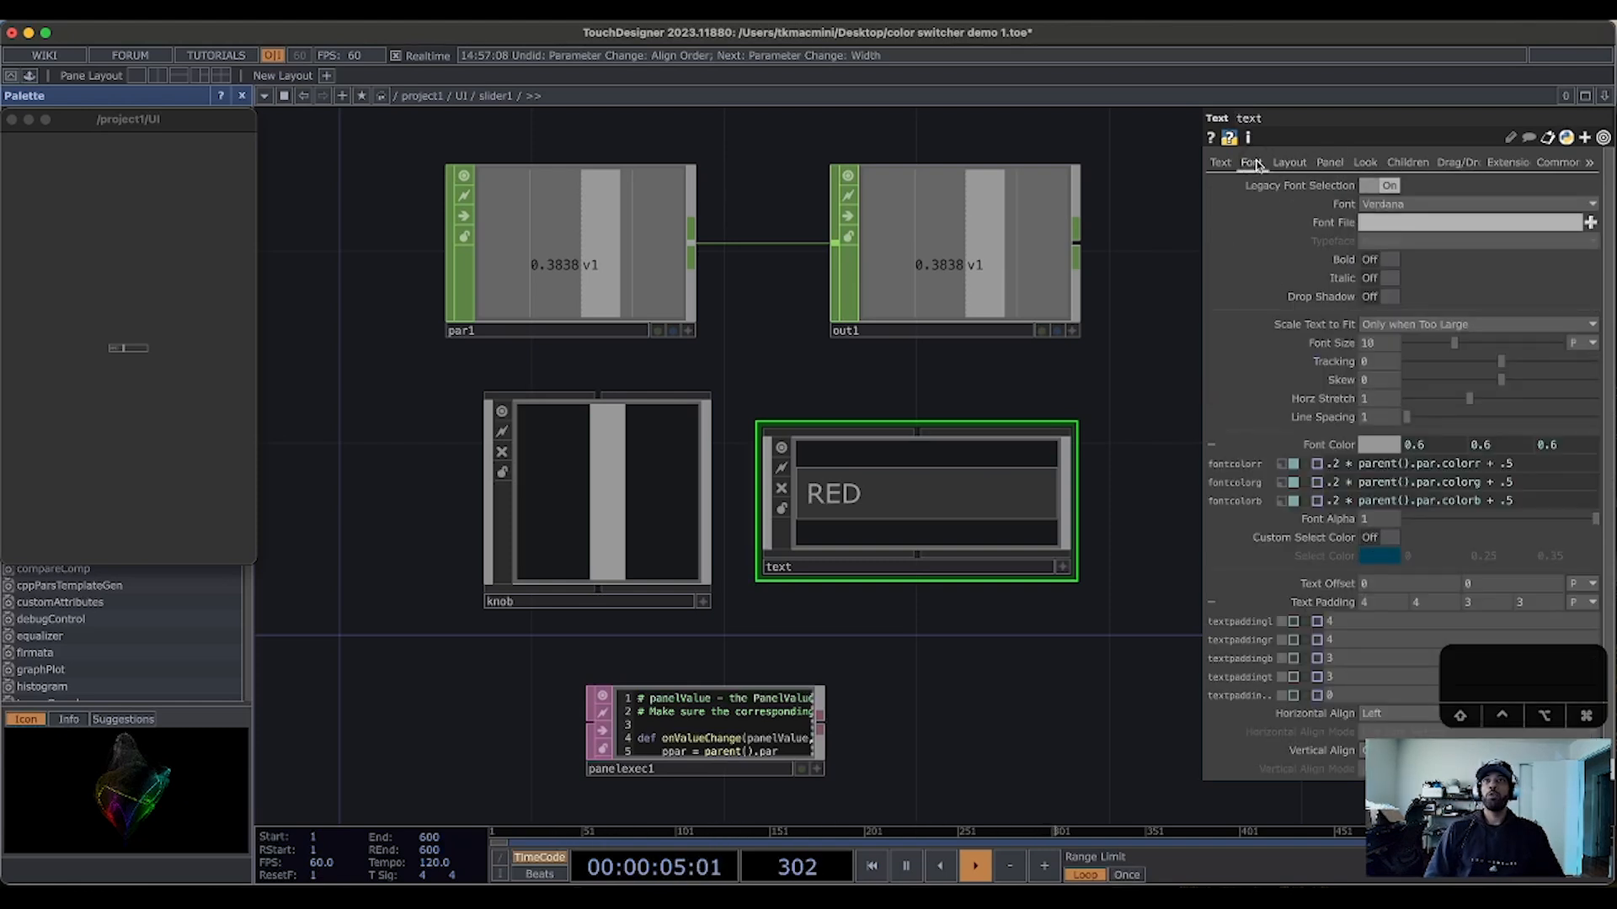
pyautogui.click(1404, 326)
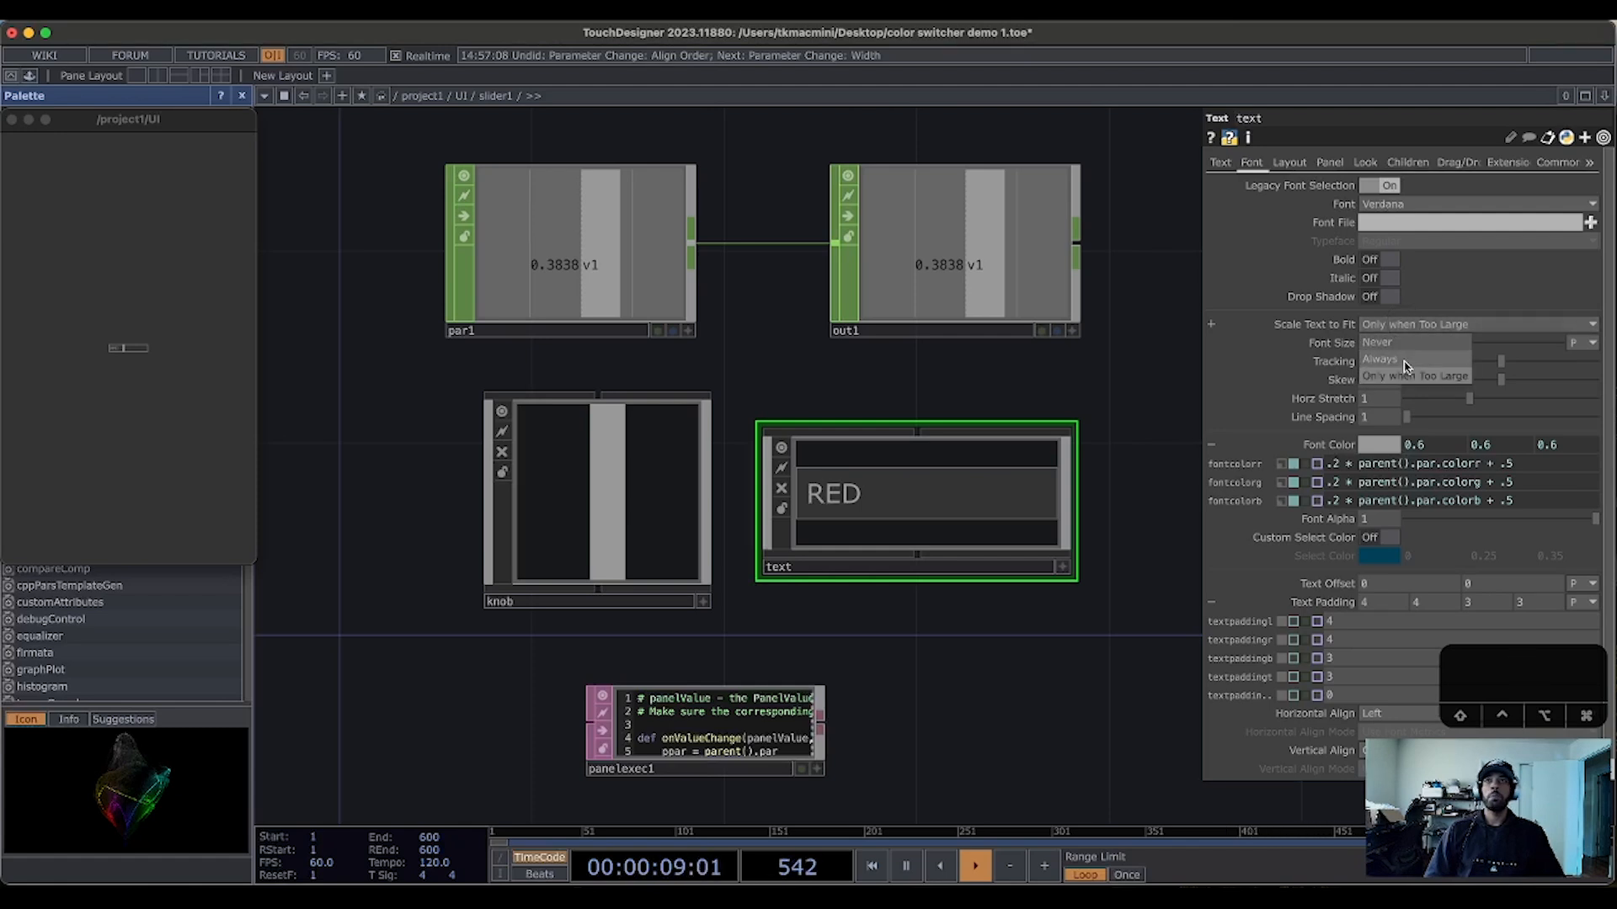
pyautogui.click(1403, 361)
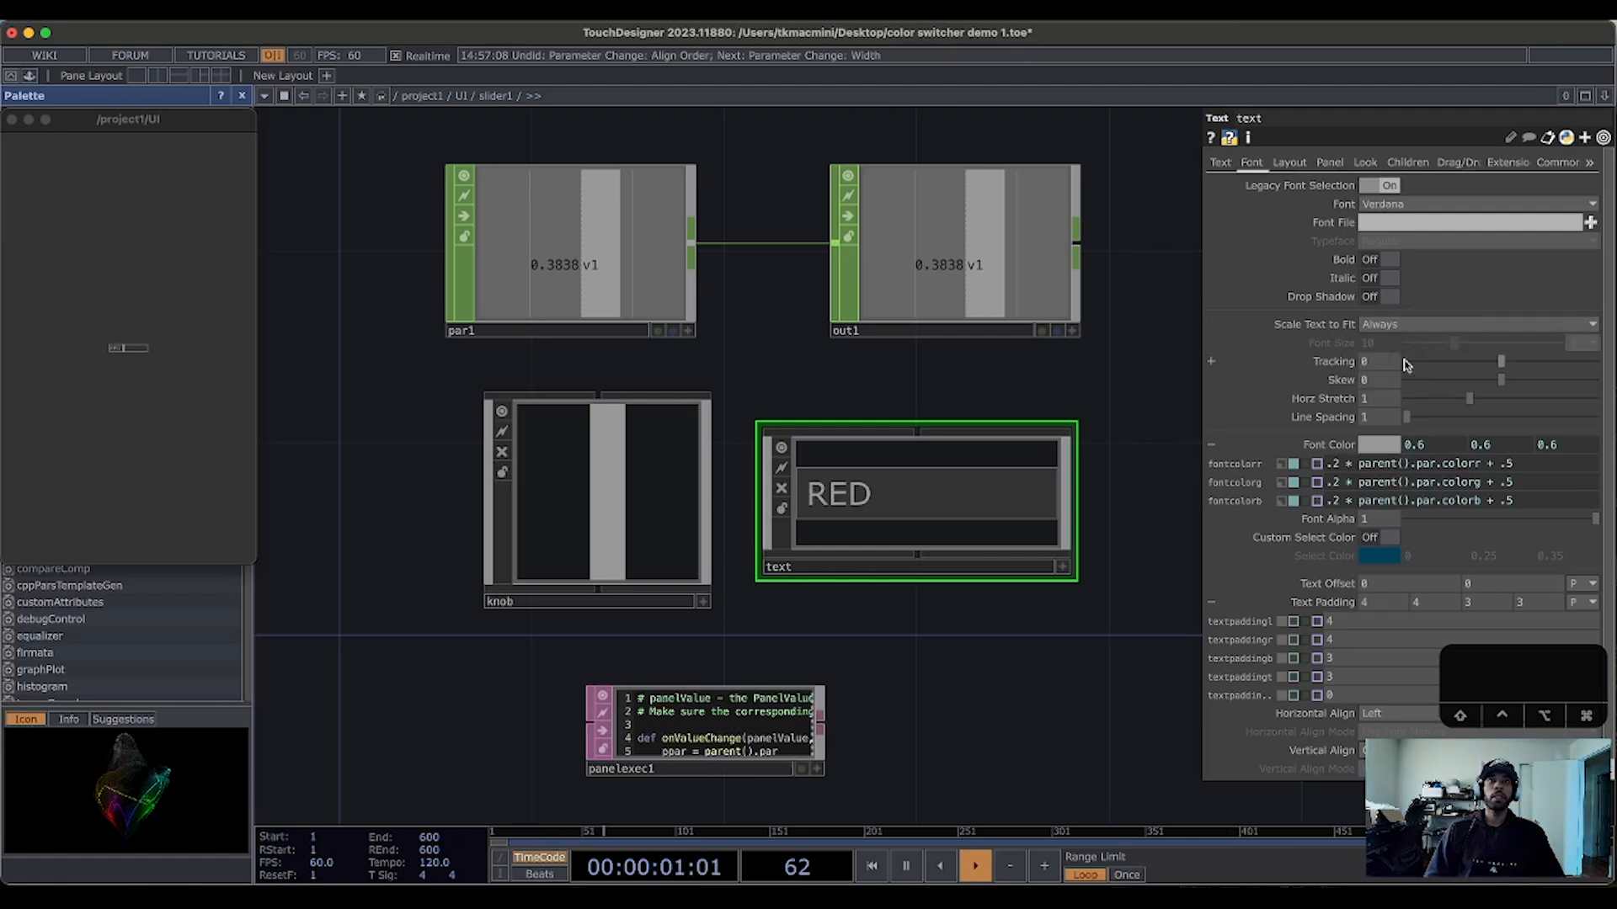
# Step: Set the text component's Horizontal Align to Center and return to the UI network
pyautogui.click(1377, 716)
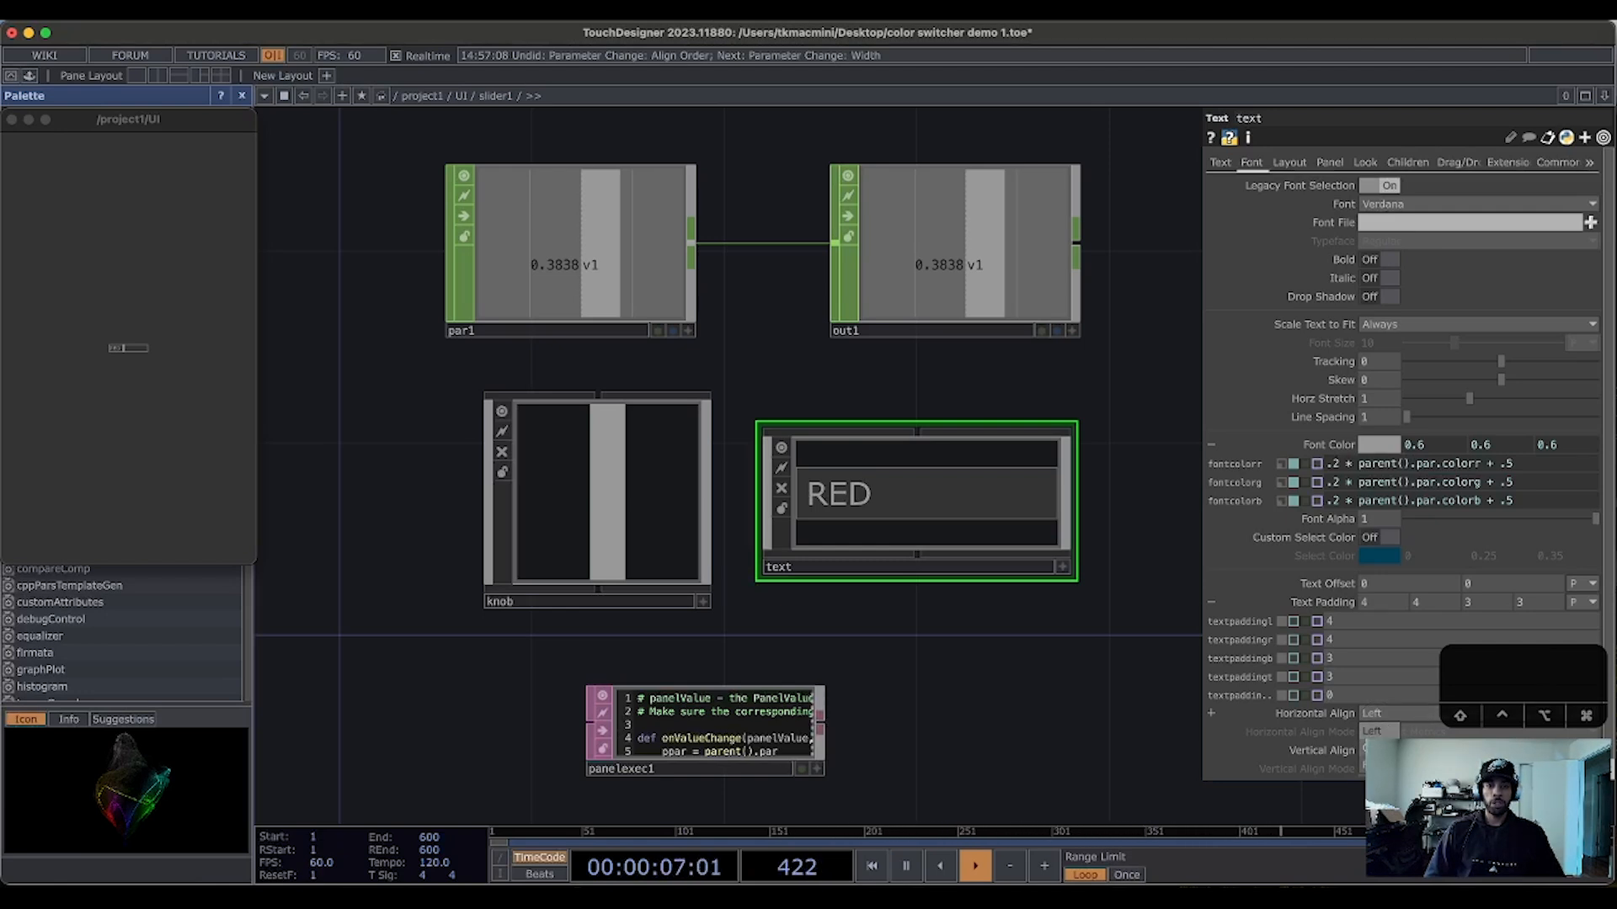
pyautogui.click(1381, 748)
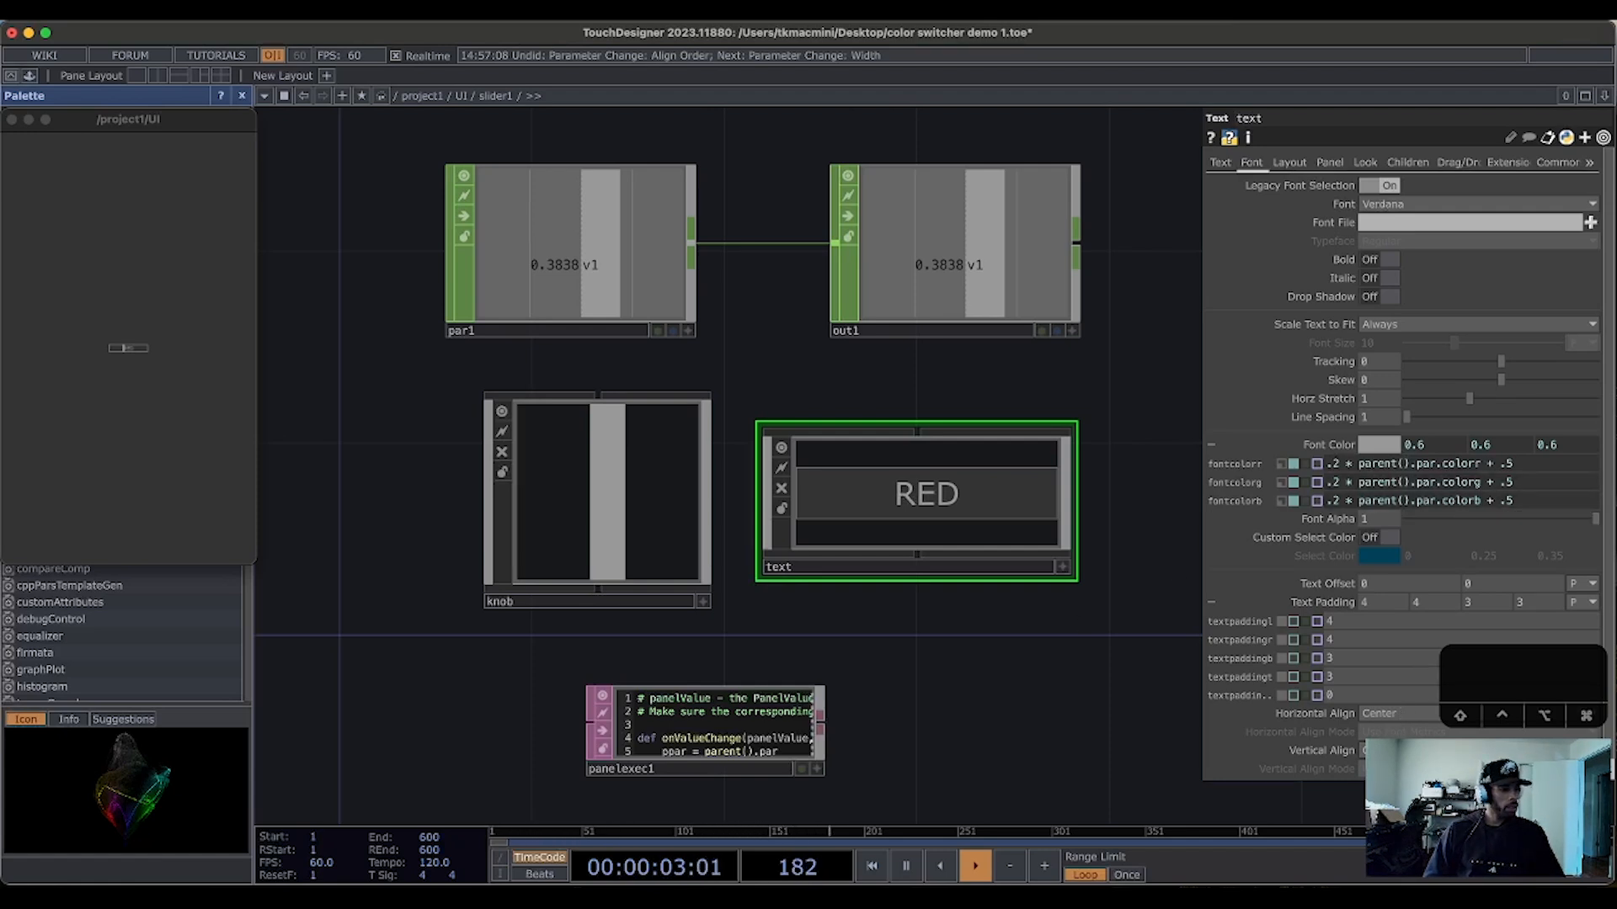
pyautogui.click(1607, 853)
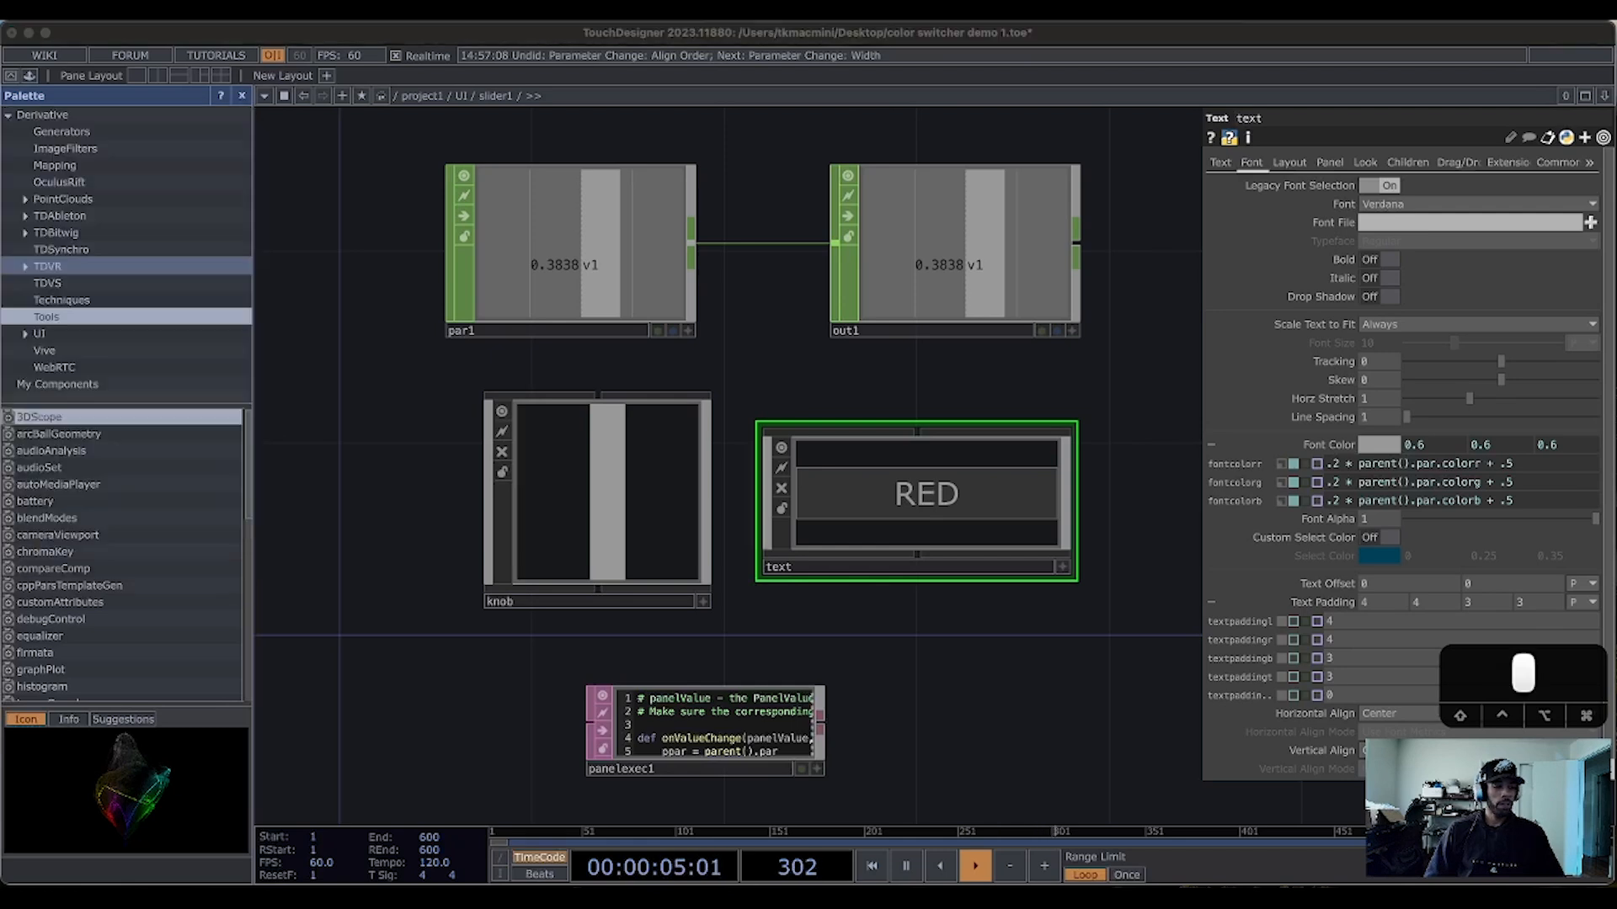
pyautogui.click(1387, 714)
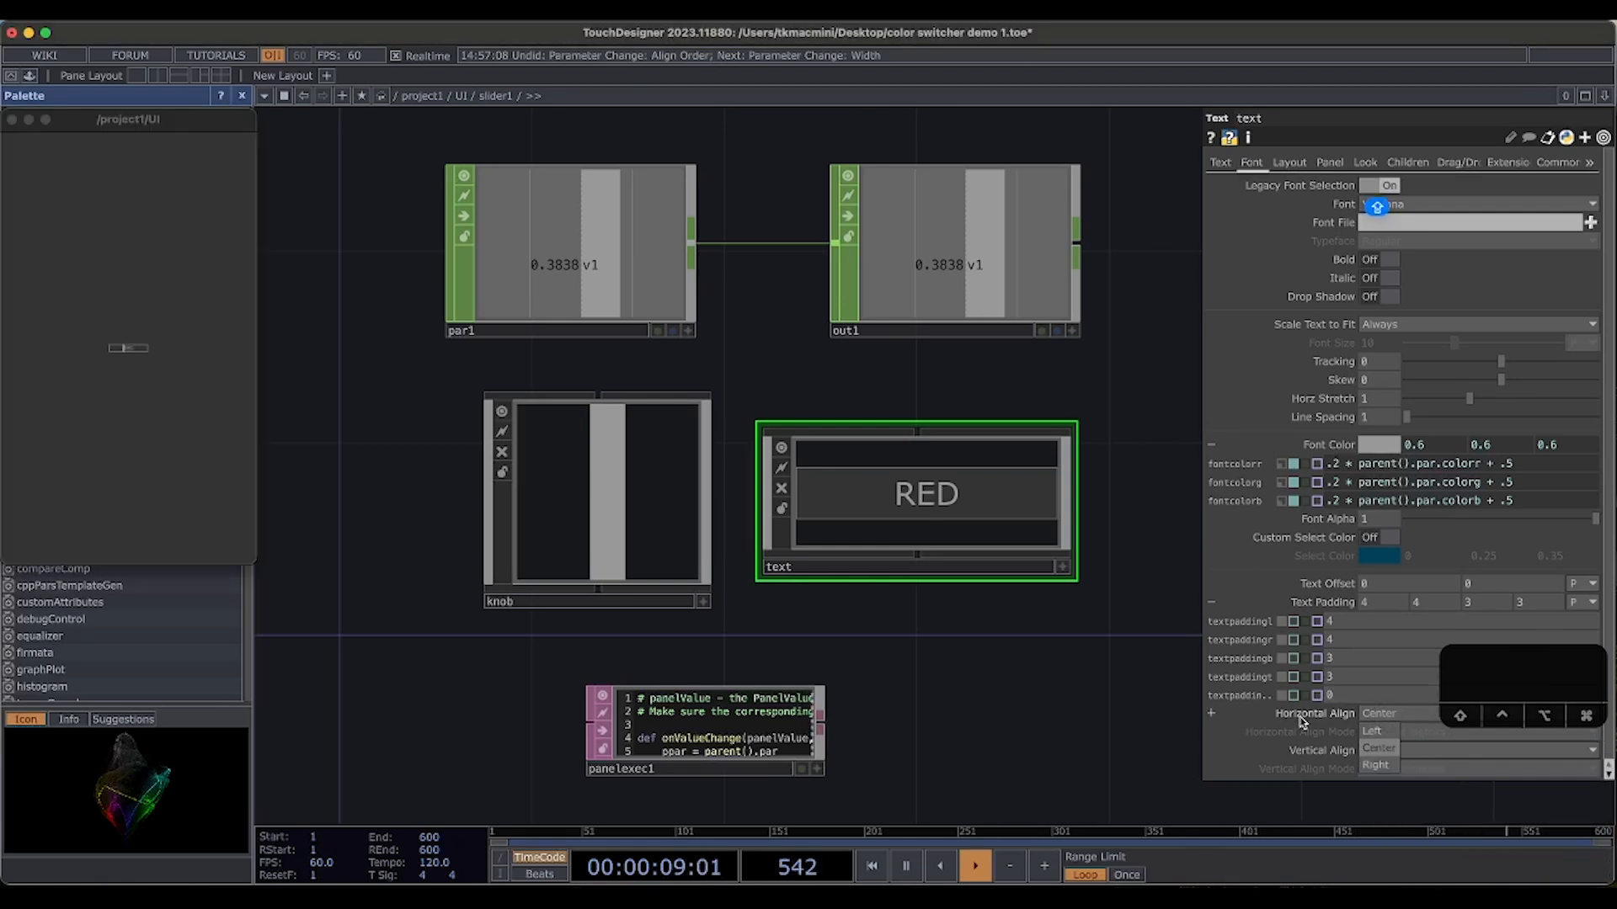
pyautogui.click(1394, 748)
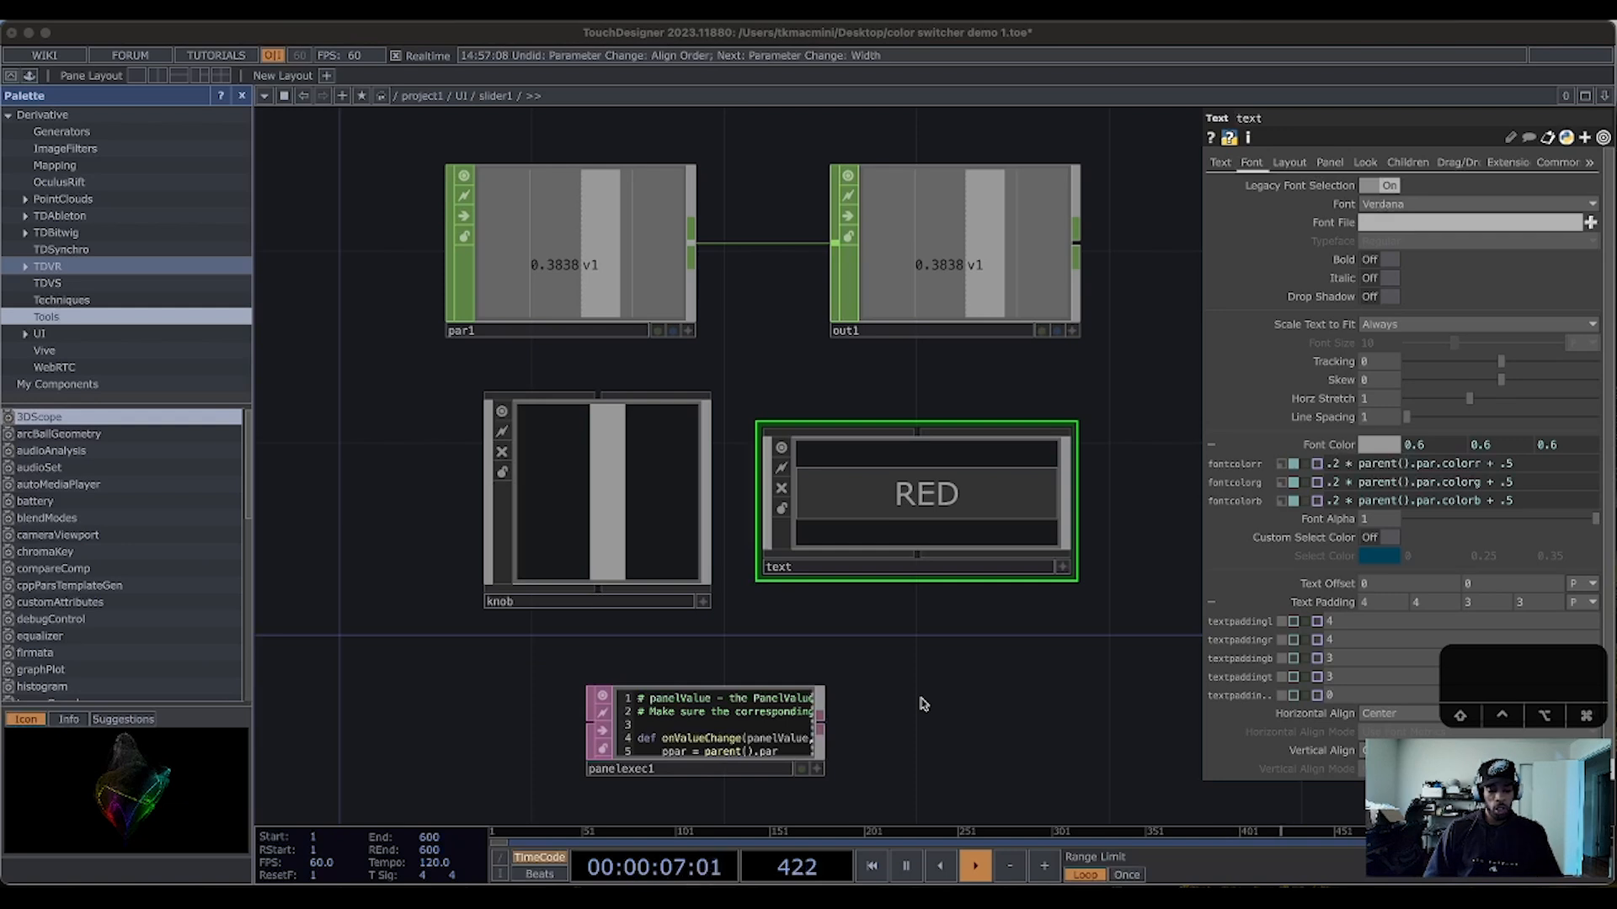
pyautogui.press('u')
pyautogui.click(992, 650)
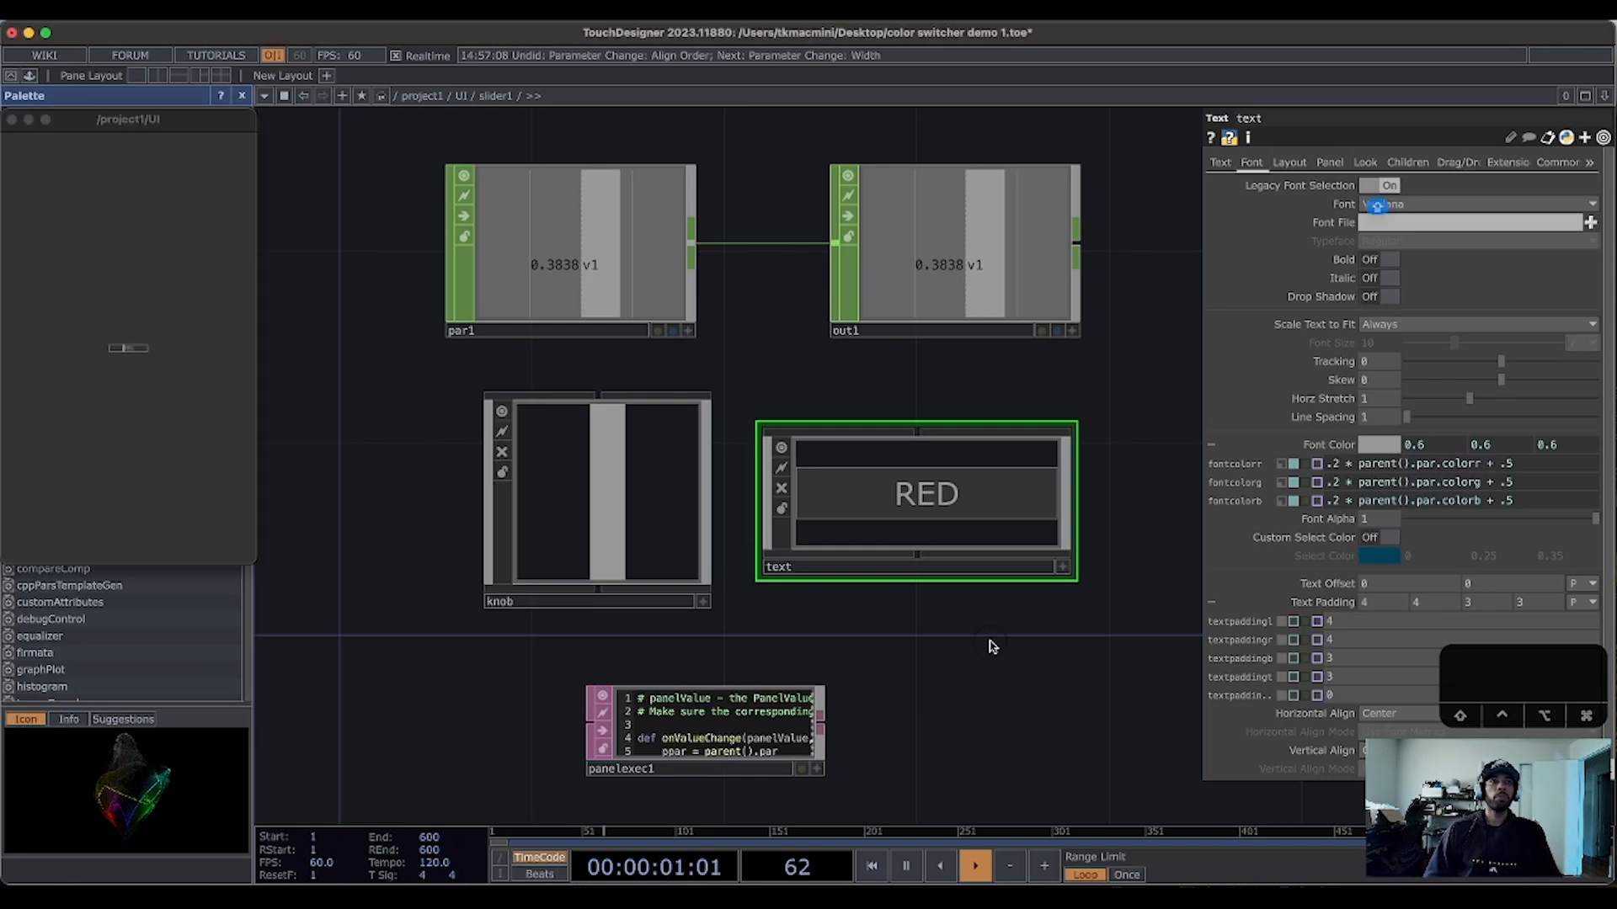
pyautogui.press('u')
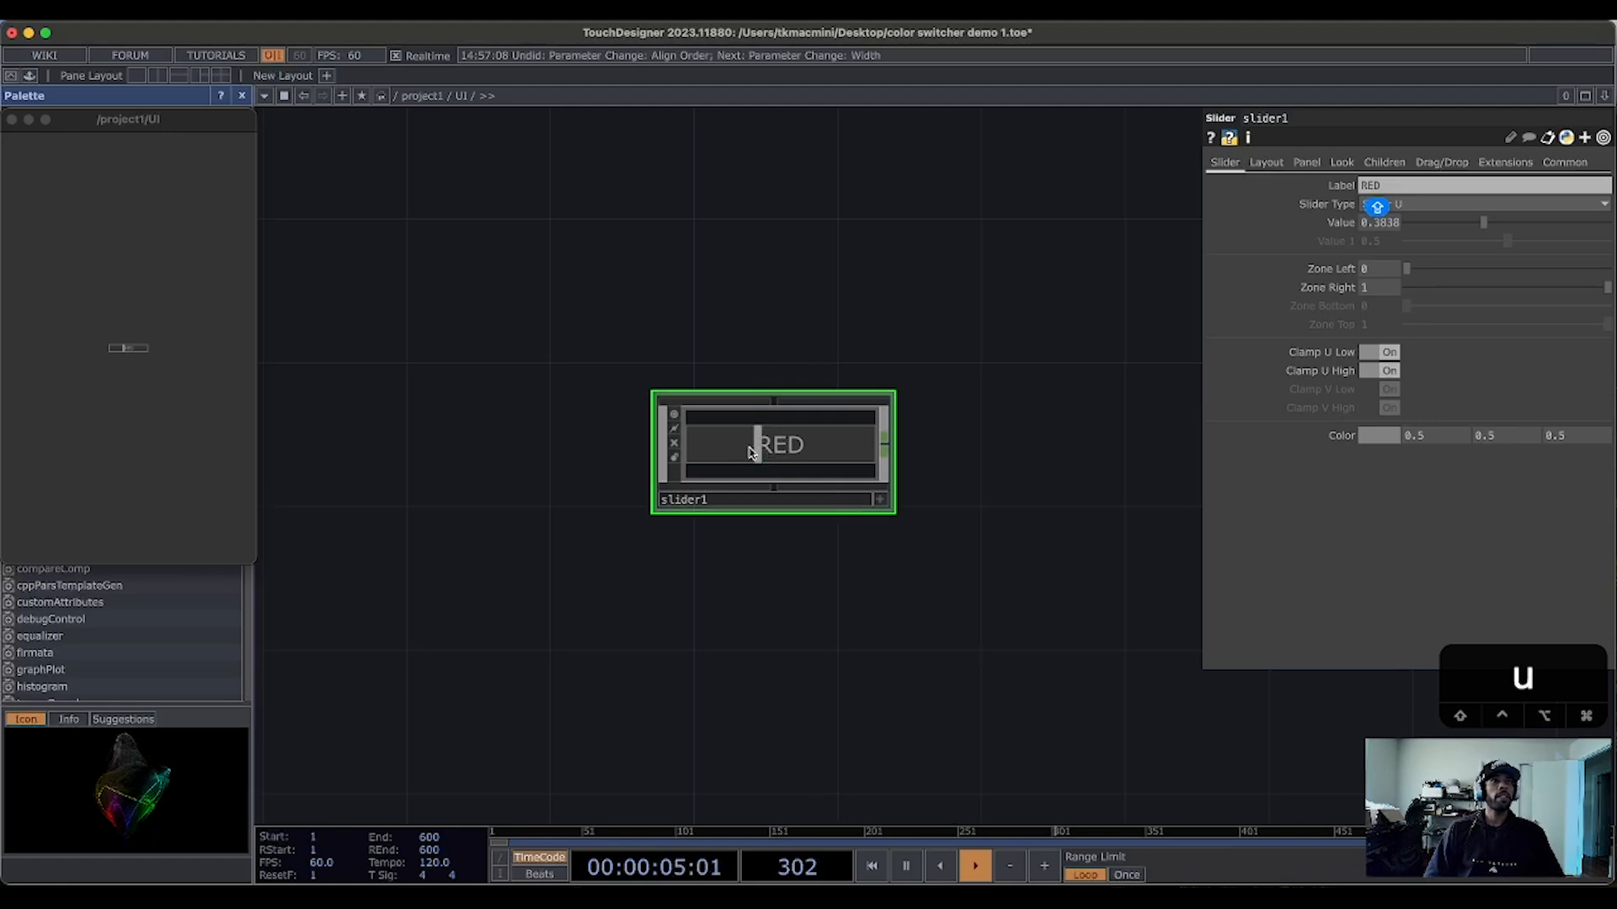
# Step: Make slider1's viewer active, move its knob to about 0.58, and deactivate the viewer again
pyautogui.moveTo(755, 451)
pyautogui.mouseDown()
pyautogui.moveTo(785, 446)
pyautogui.moveTo(742, 447)
pyautogui.moveTo(777, 444)
pyautogui.mouseUp()
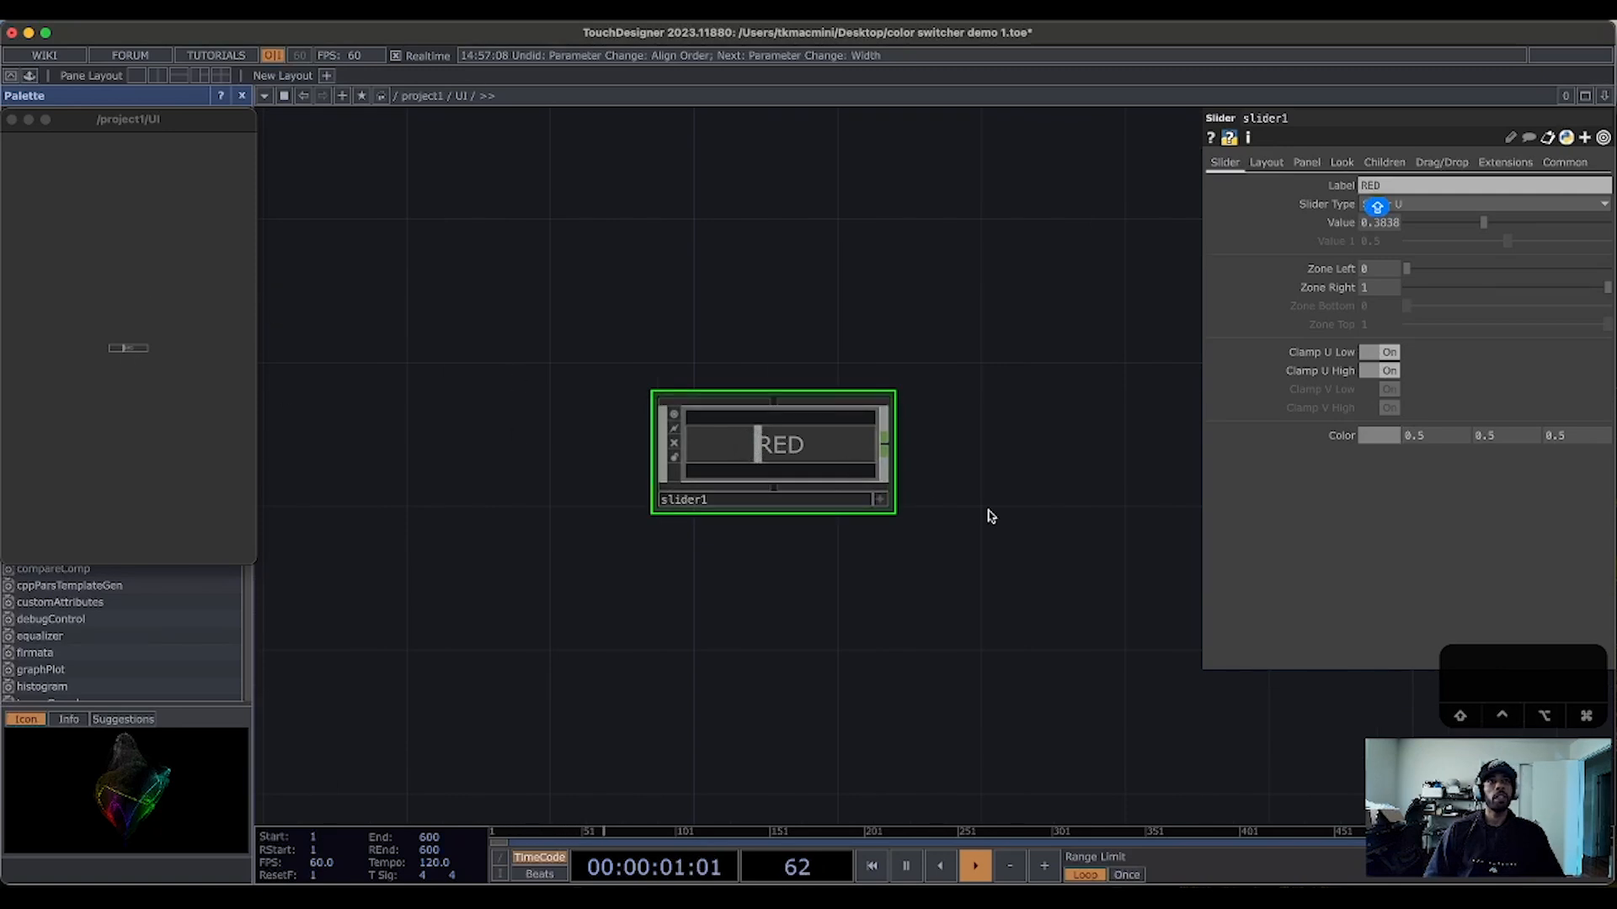
pyautogui.click(893, 511)
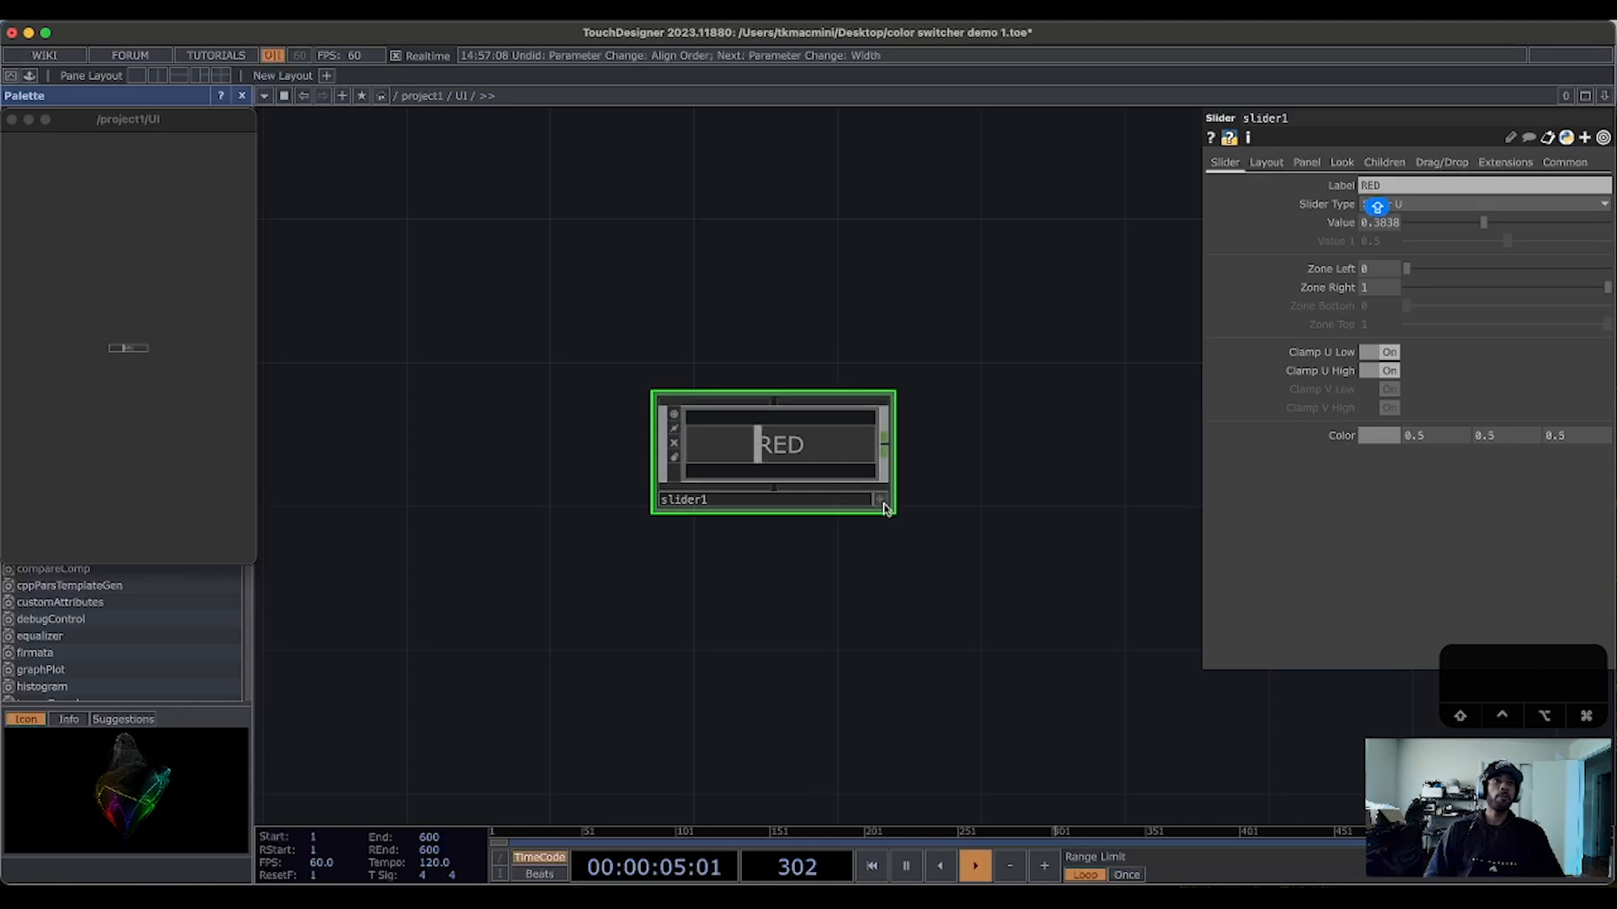
pyautogui.click(881, 507)
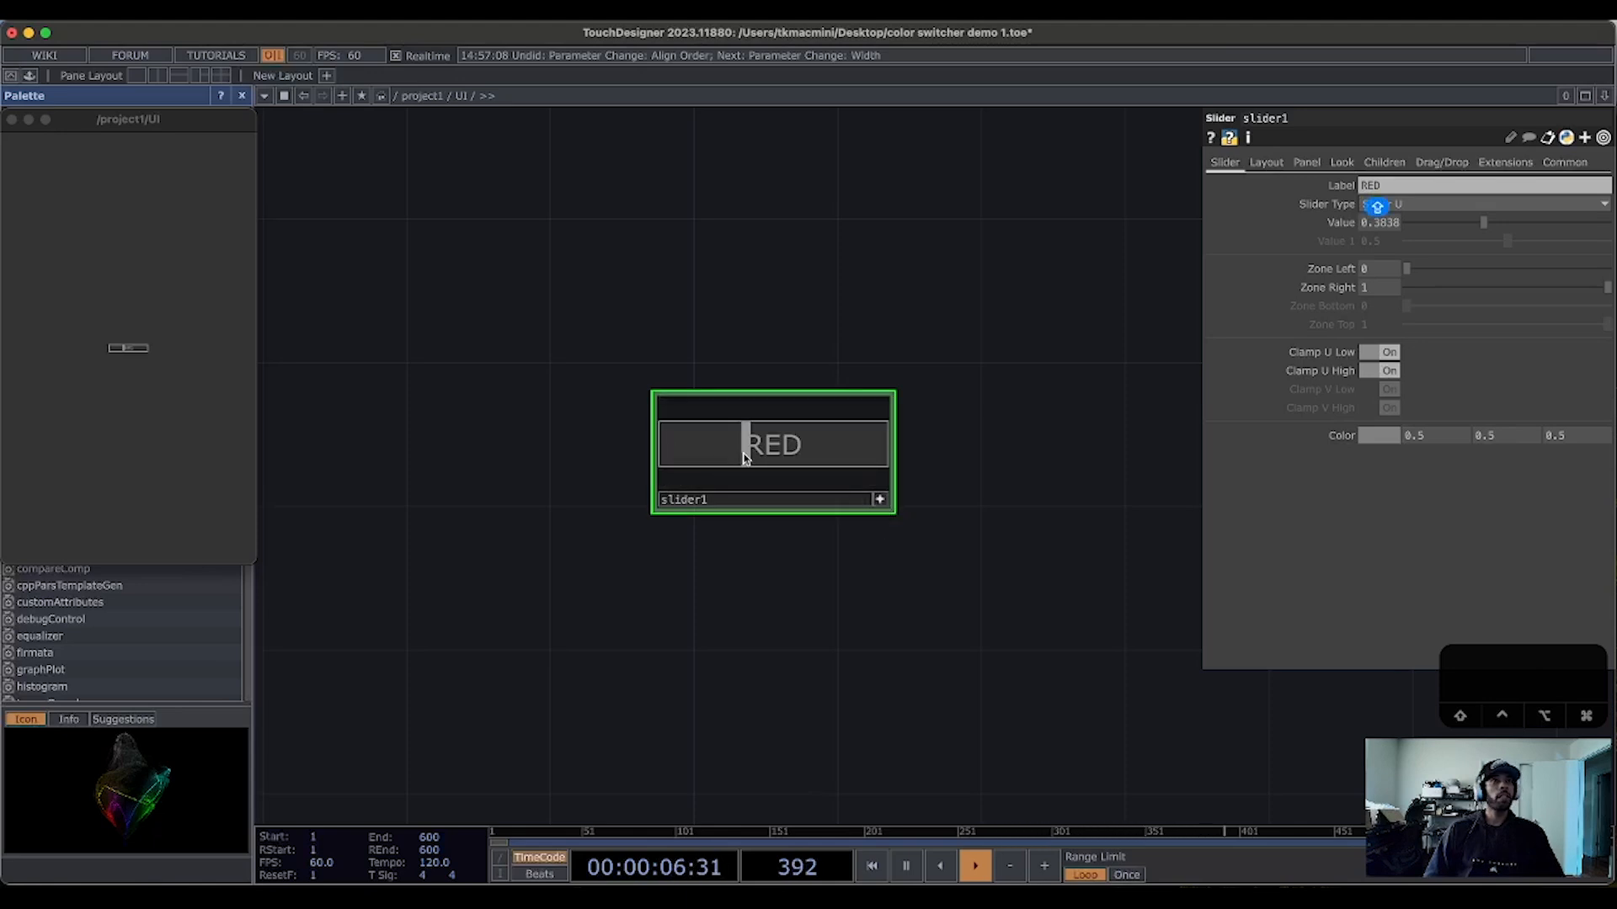
pyautogui.click(879, 502)
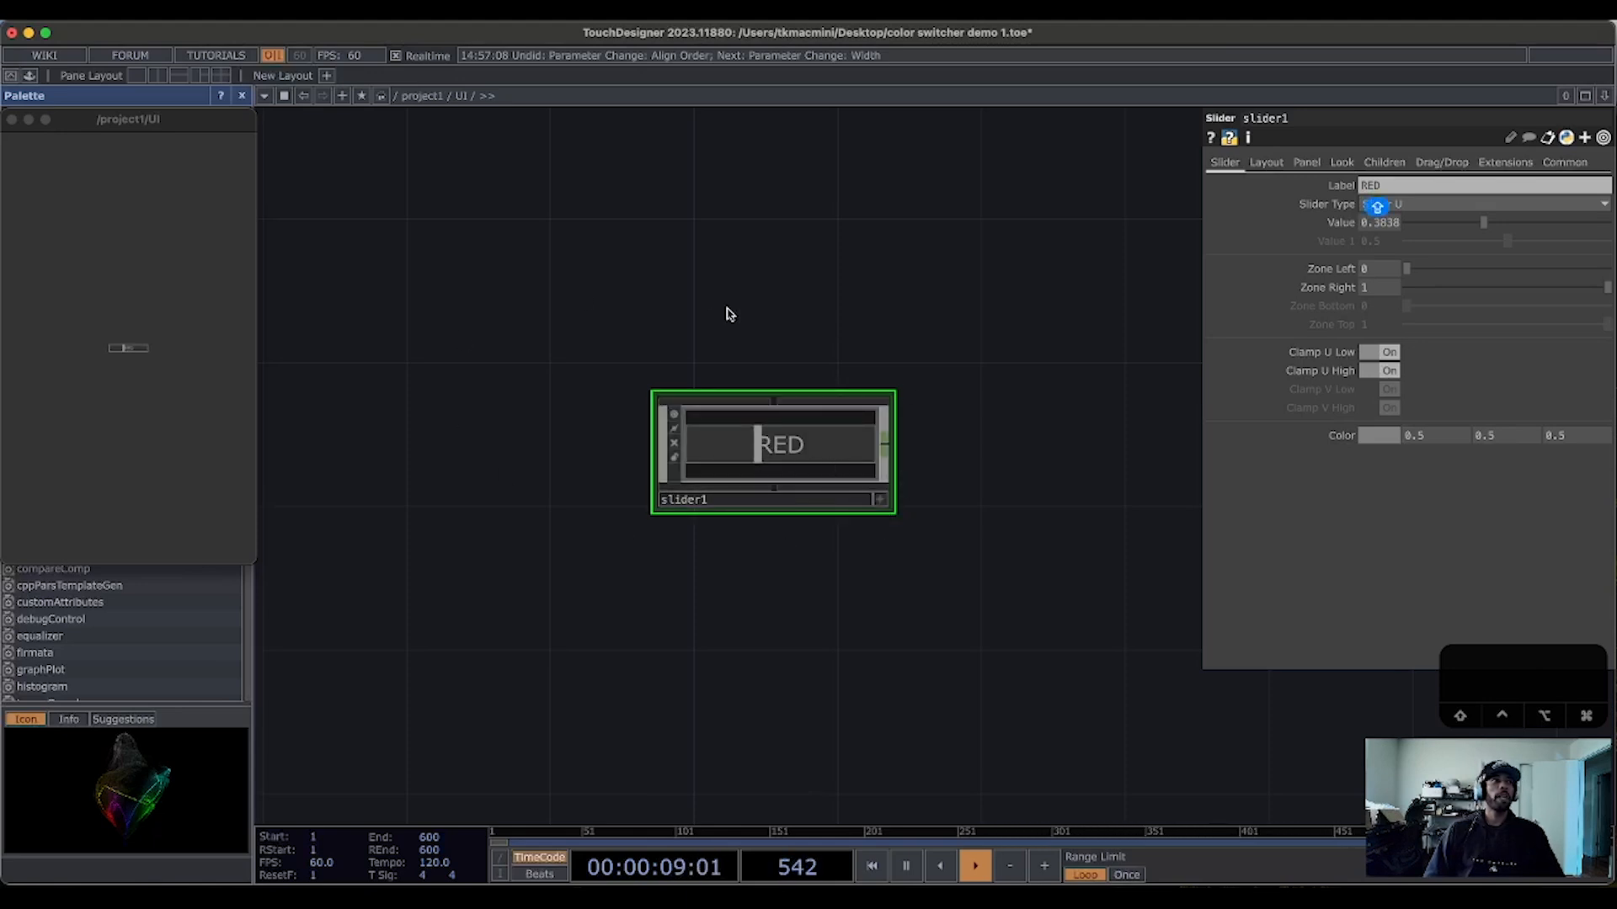
pyautogui.click(879, 499)
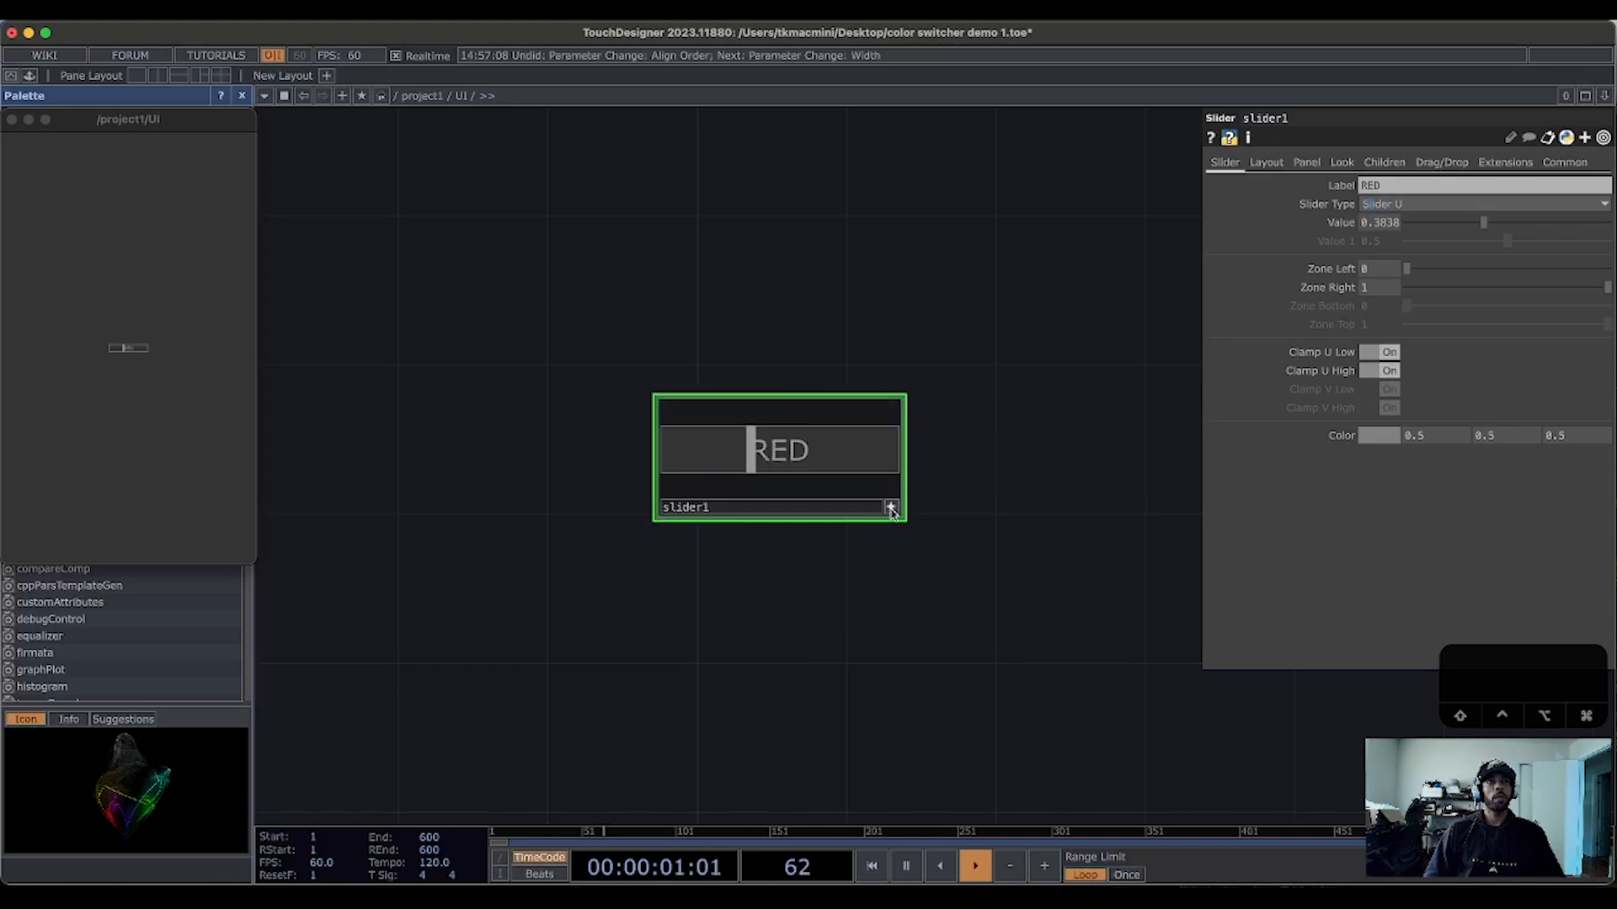
pyautogui.click(890, 506)
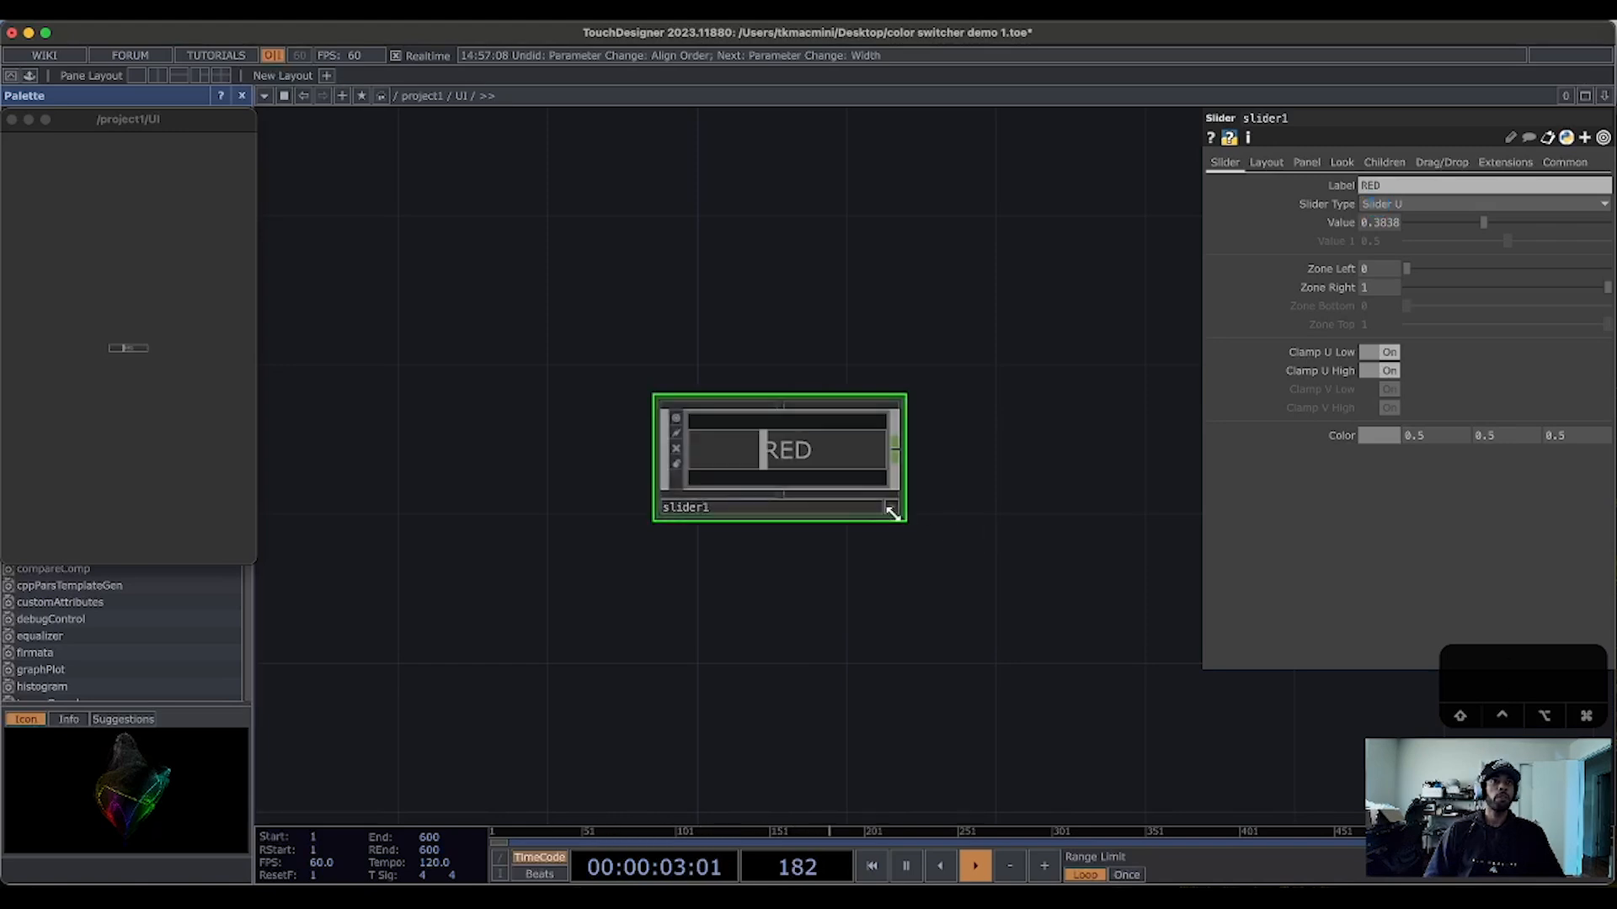
pyautogui.click(891, 506)
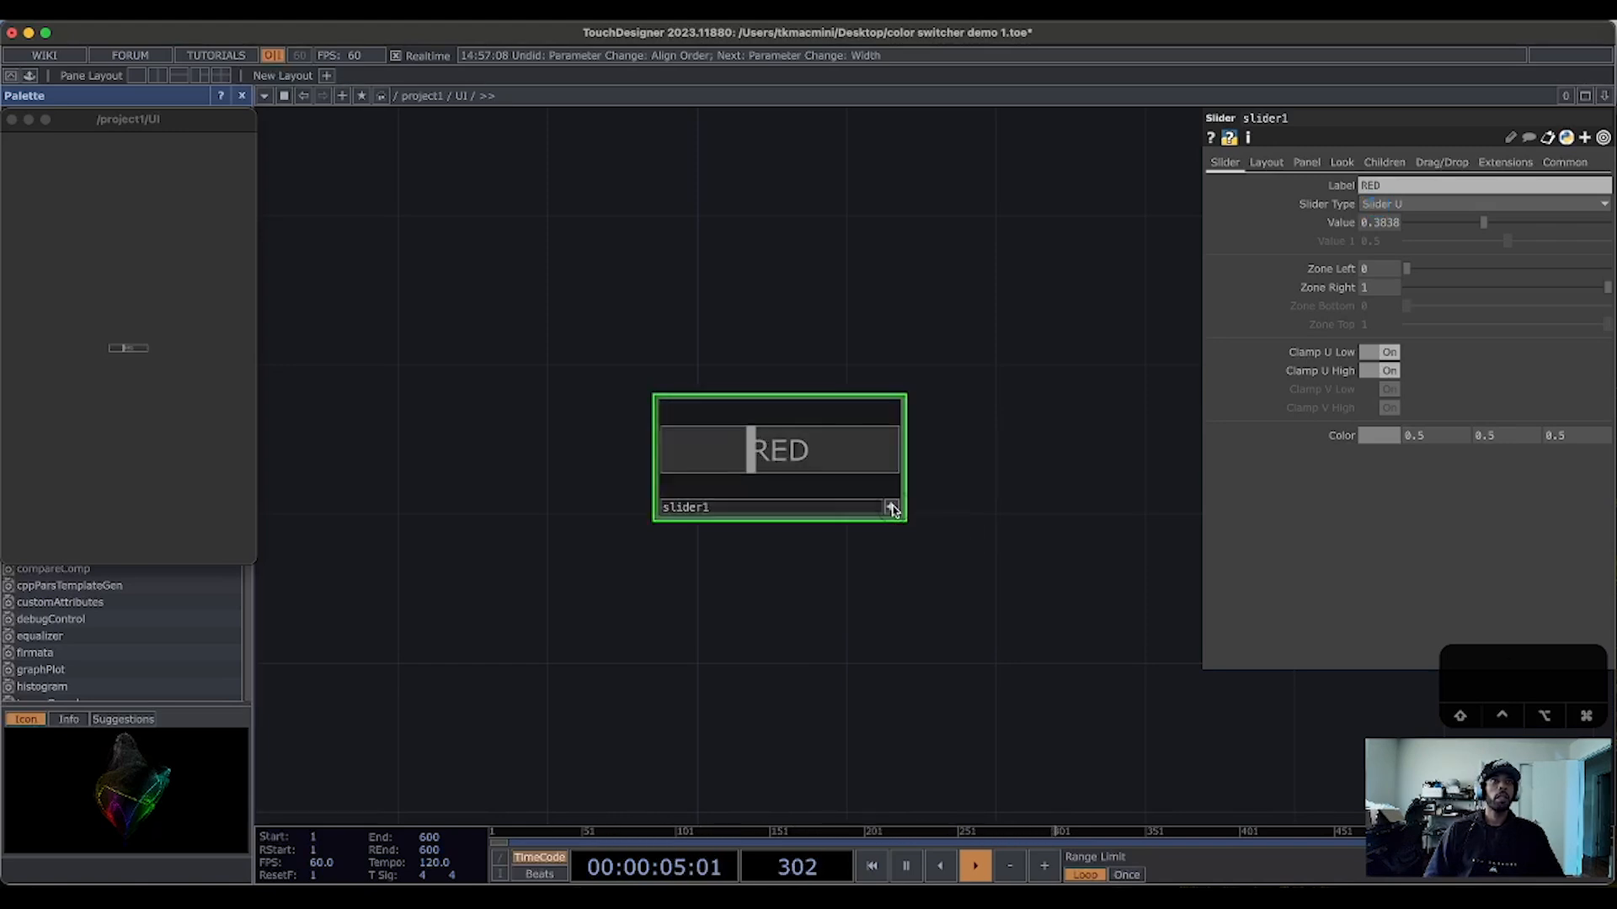
pyautogui.moveTo(766, 462); pyautogui.dragTo(800, 458)
pyautogui.click(891, 507)
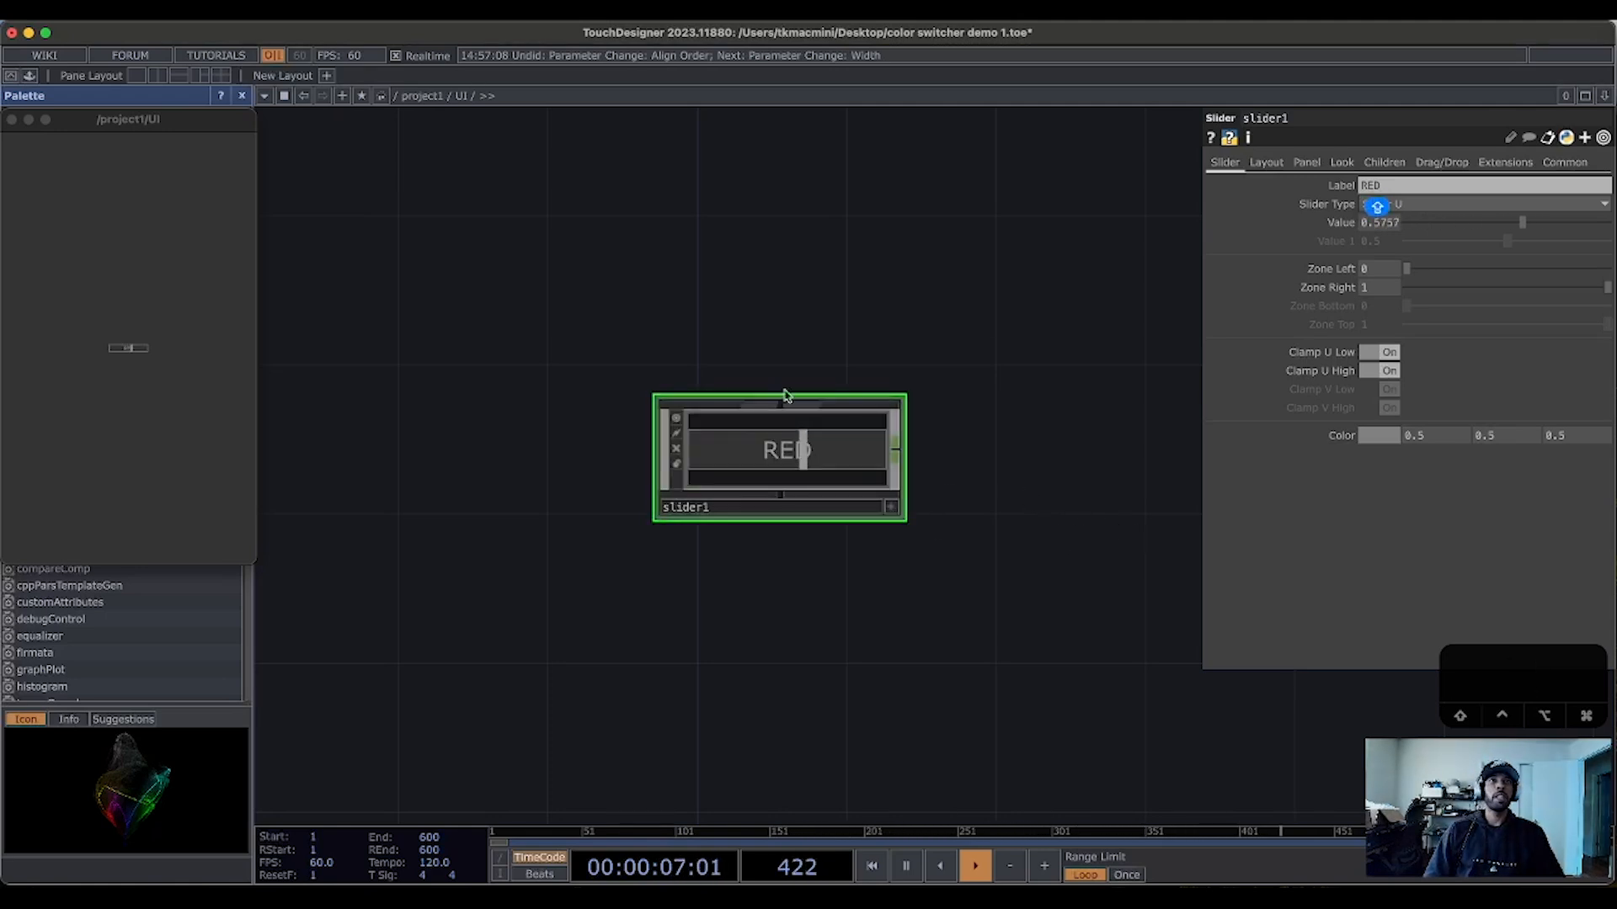
# Step: Set slider1's color to pure red (1, 0, 0) and close the color picker
pyautogui.click(1379, 435)
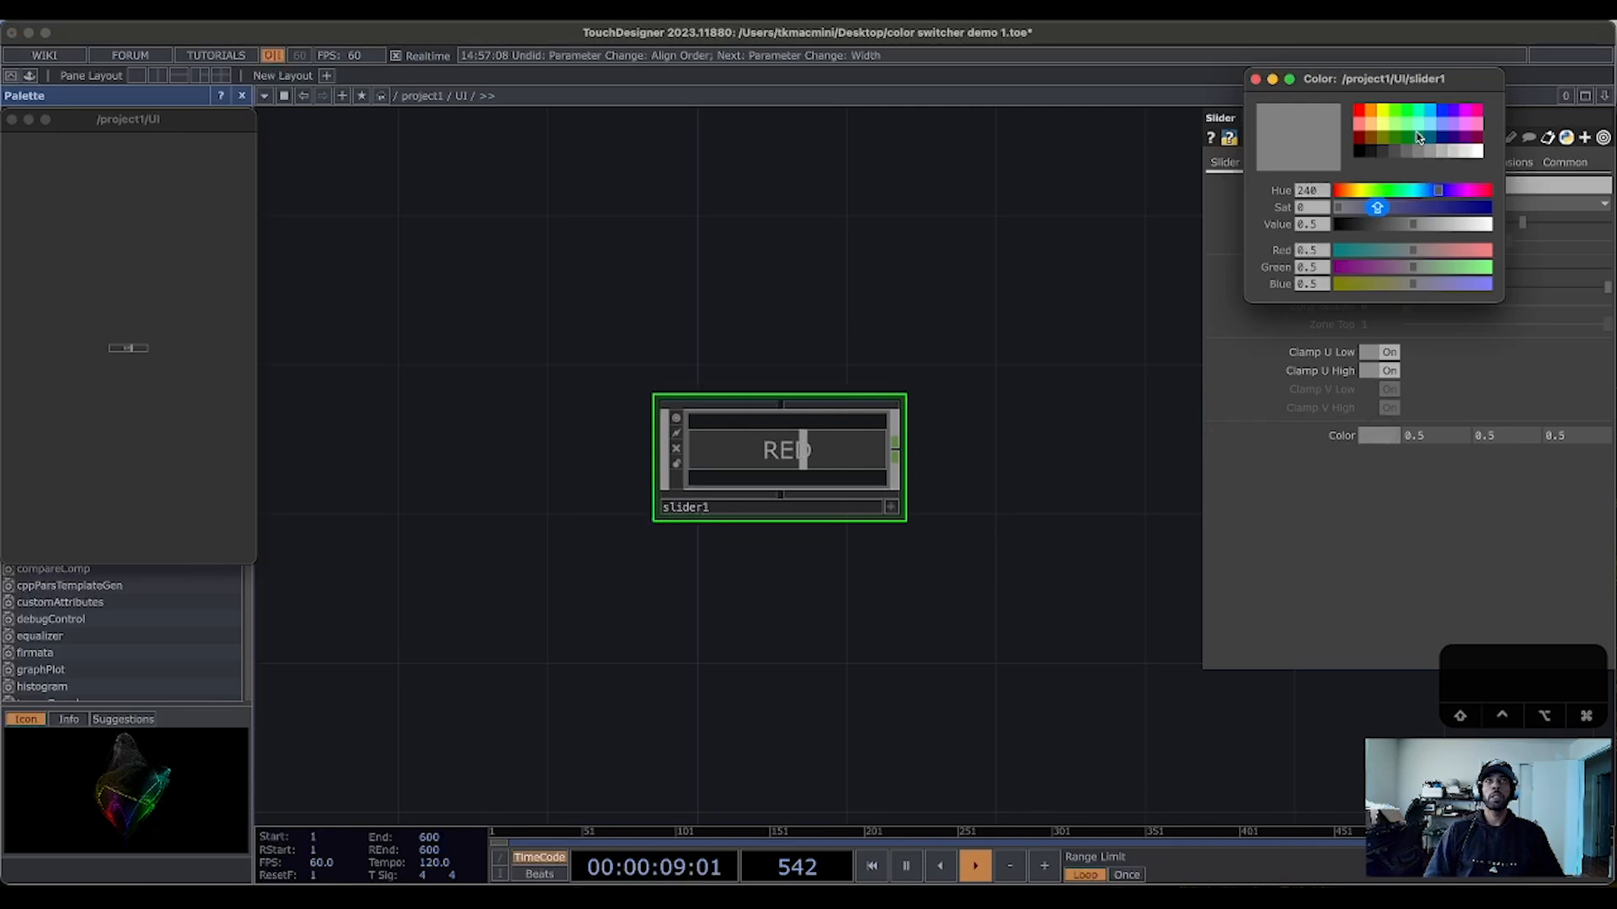
pyautogui.click(1358, 112)
pyautogui.click(1017, 401)
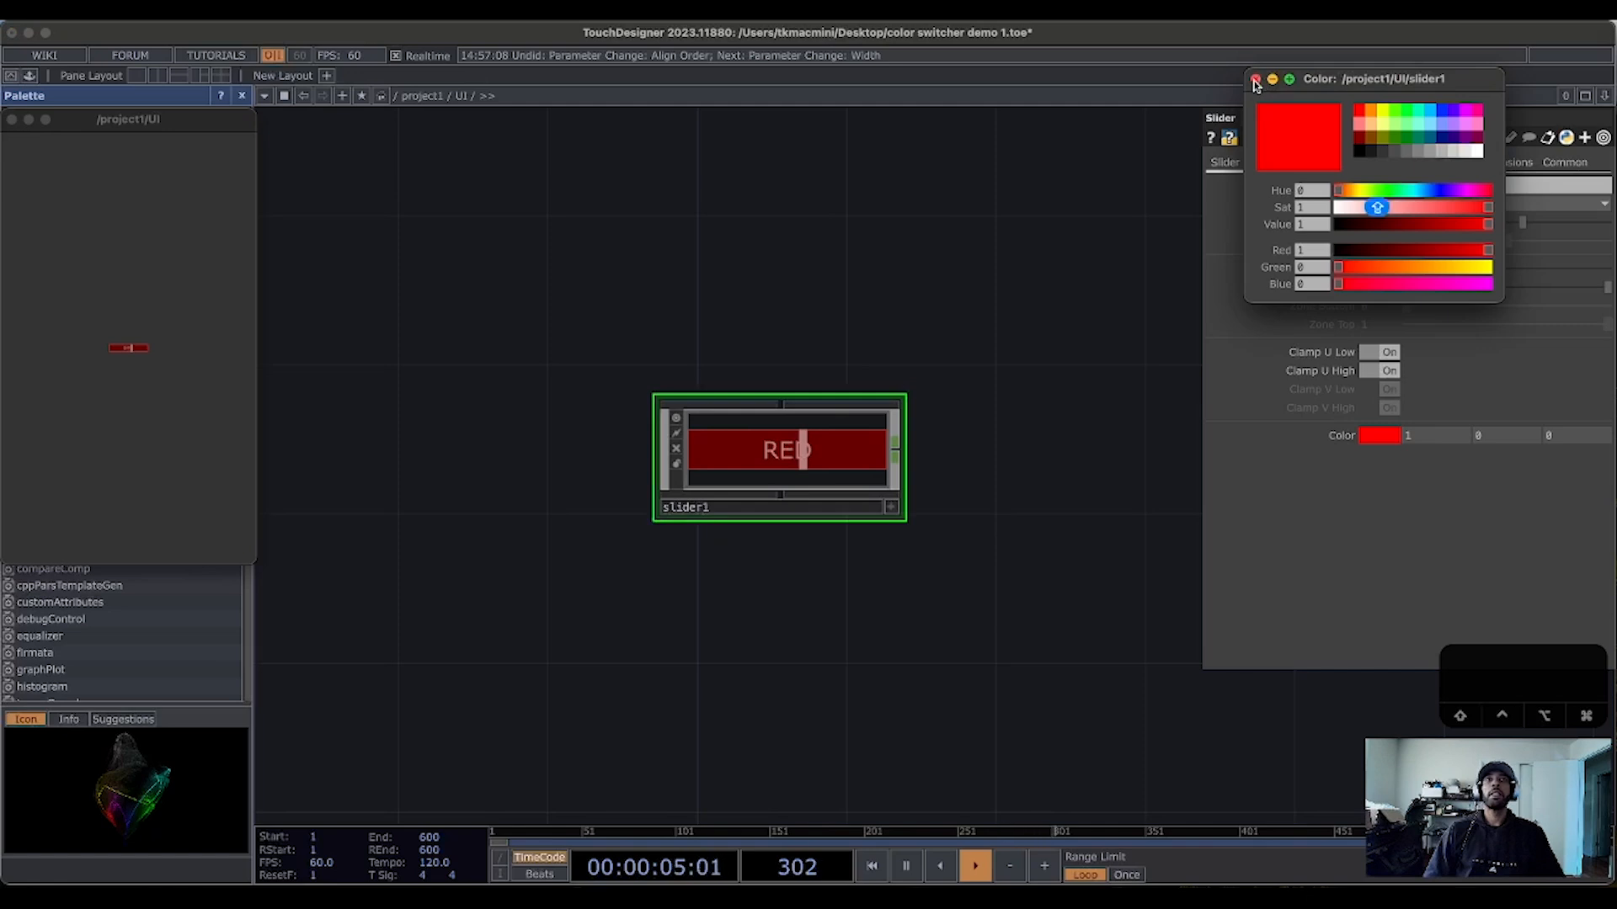
pyautogui.click(1256, 78)
# Step: Set slider1's layout width to 200 and height to 50
pyautogui.click(1266, 162)
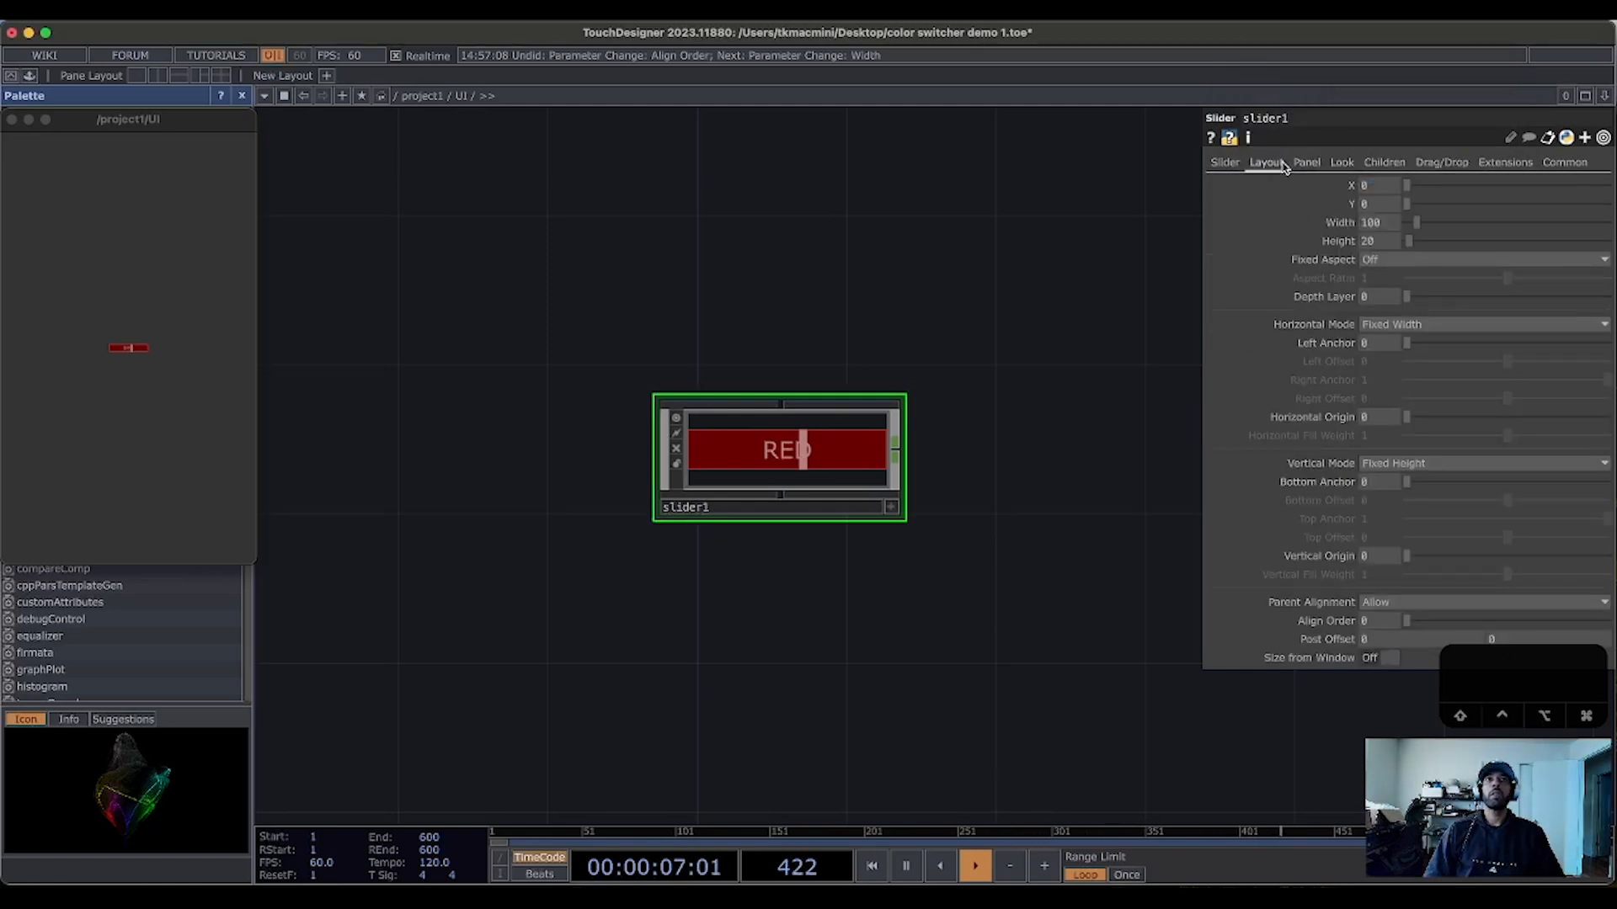
pyautogui.click(1390, 224)
pyautogui.write('200')
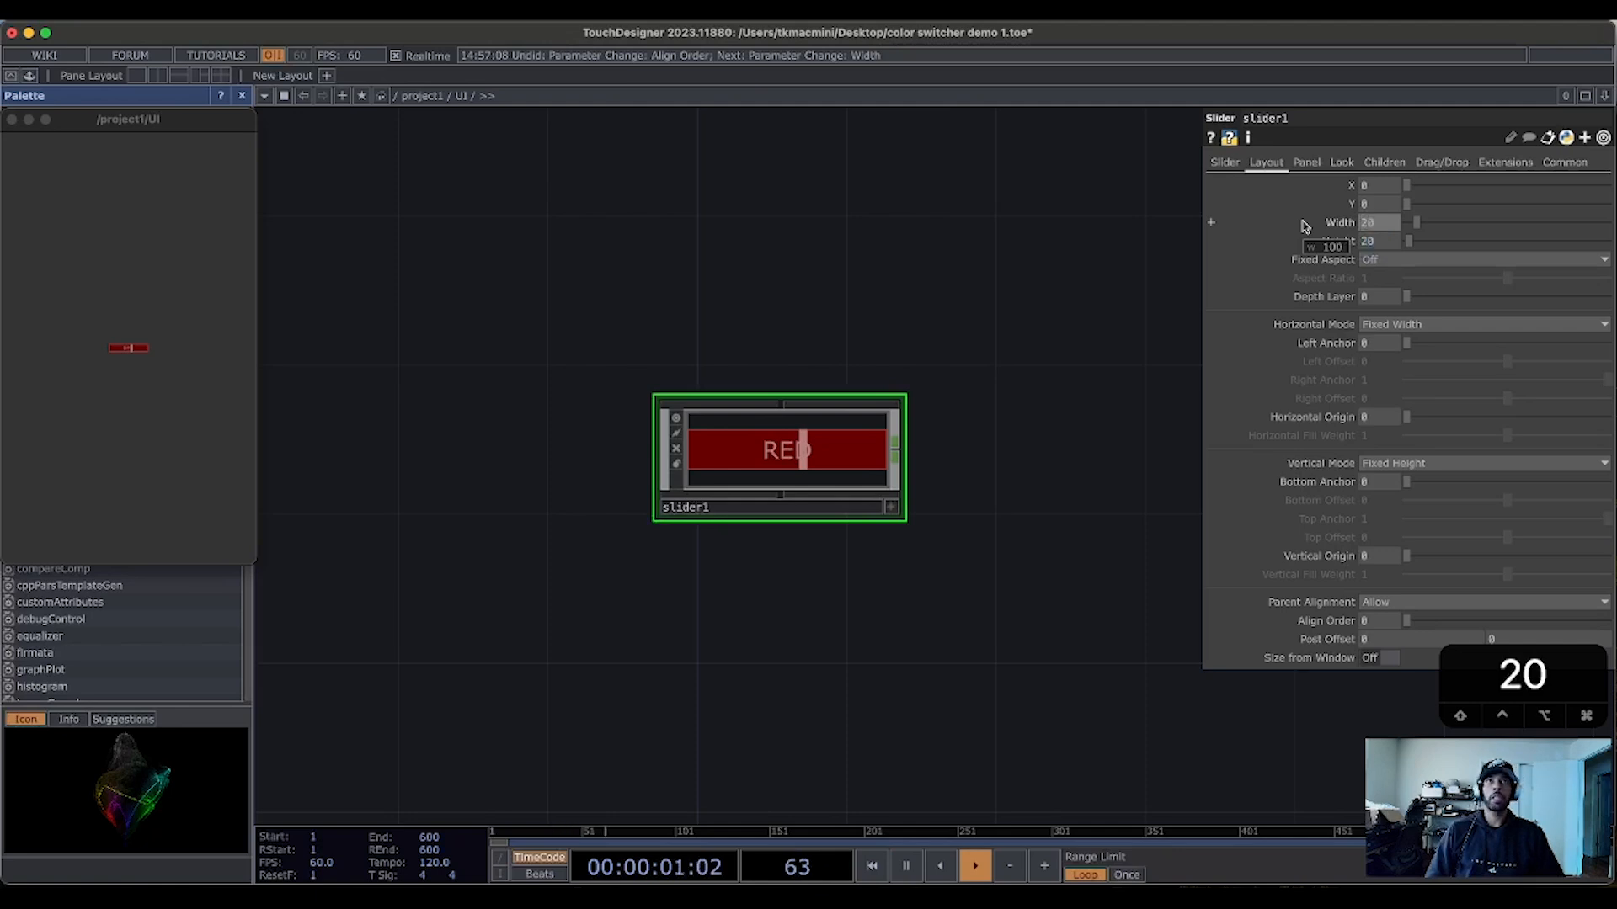
pyautogui.press('Return')
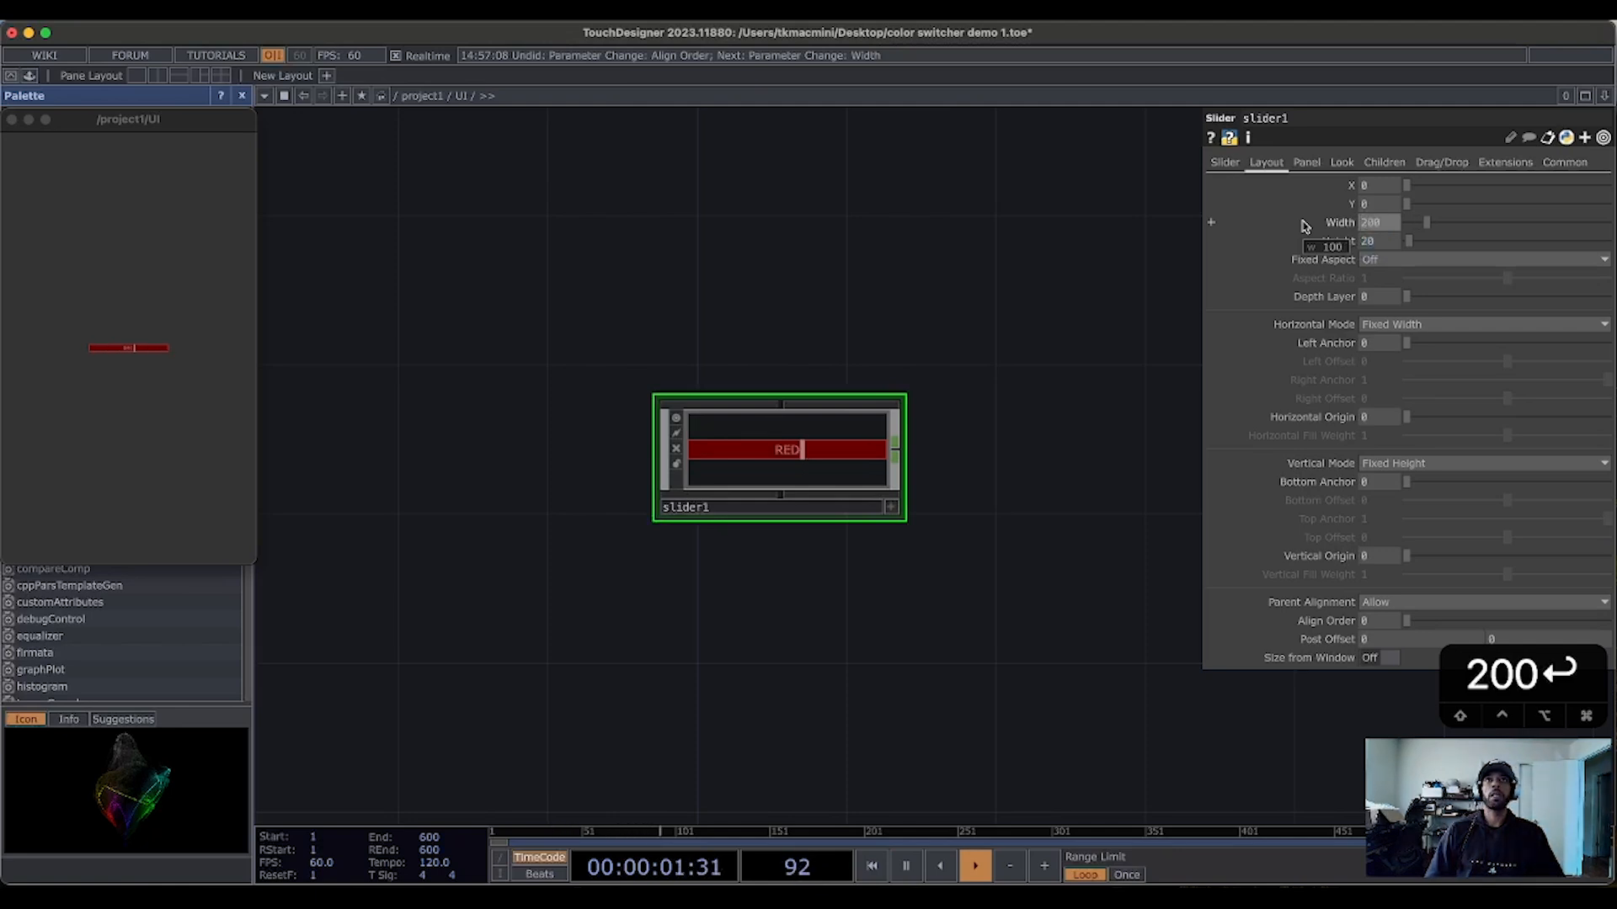
pyautogui.click(1383, 244)
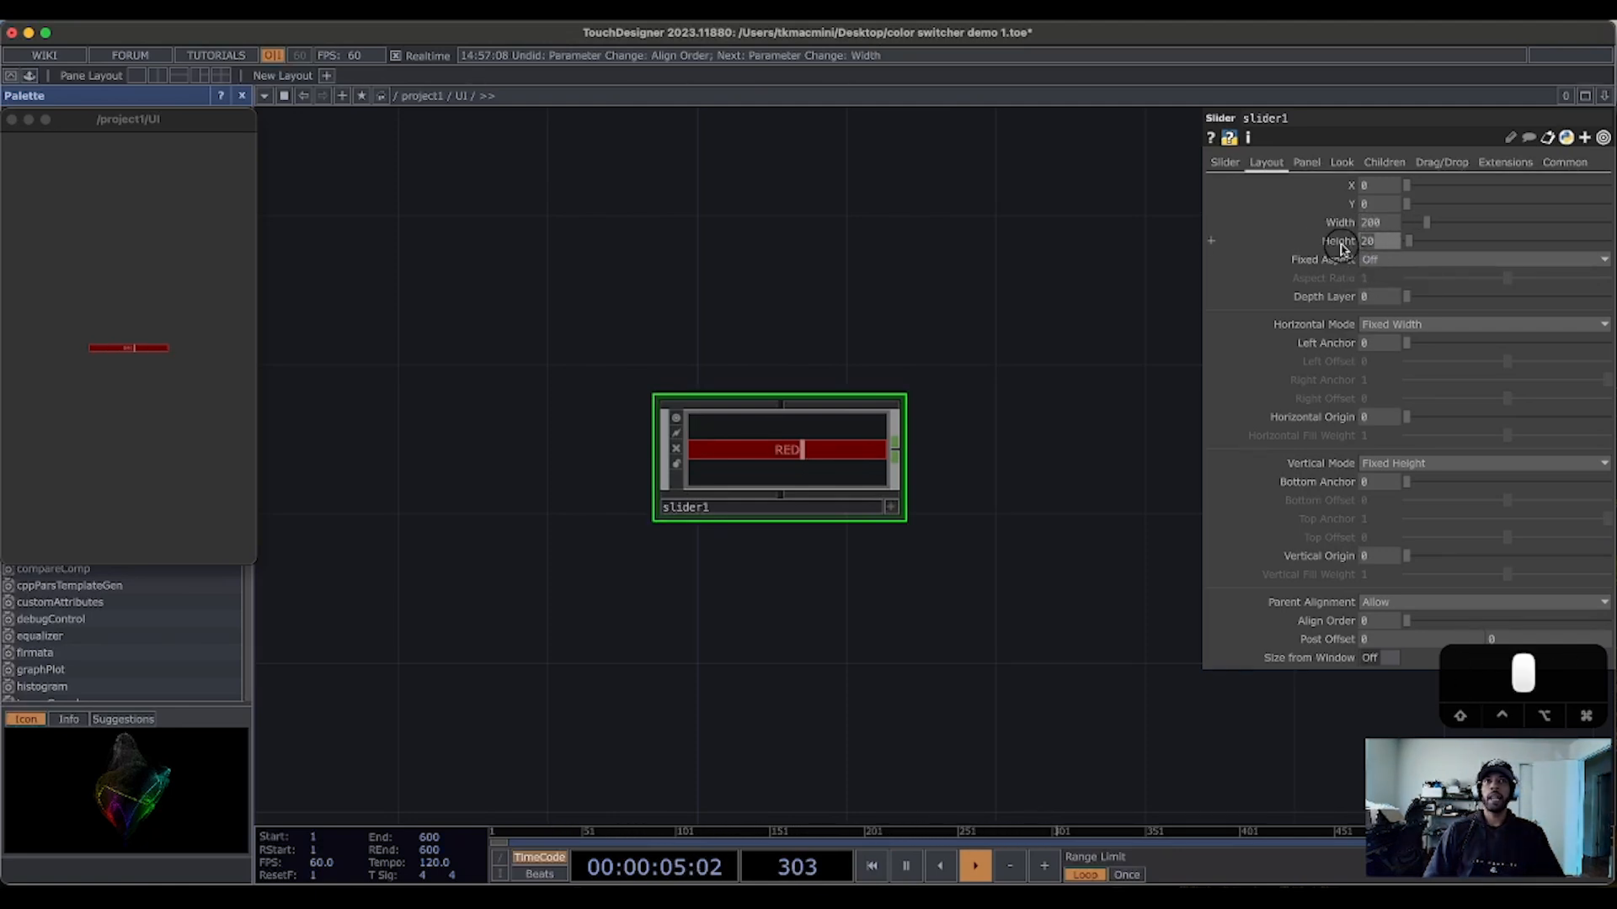
pyautogui.write('50')
pyautogui.press('Return')
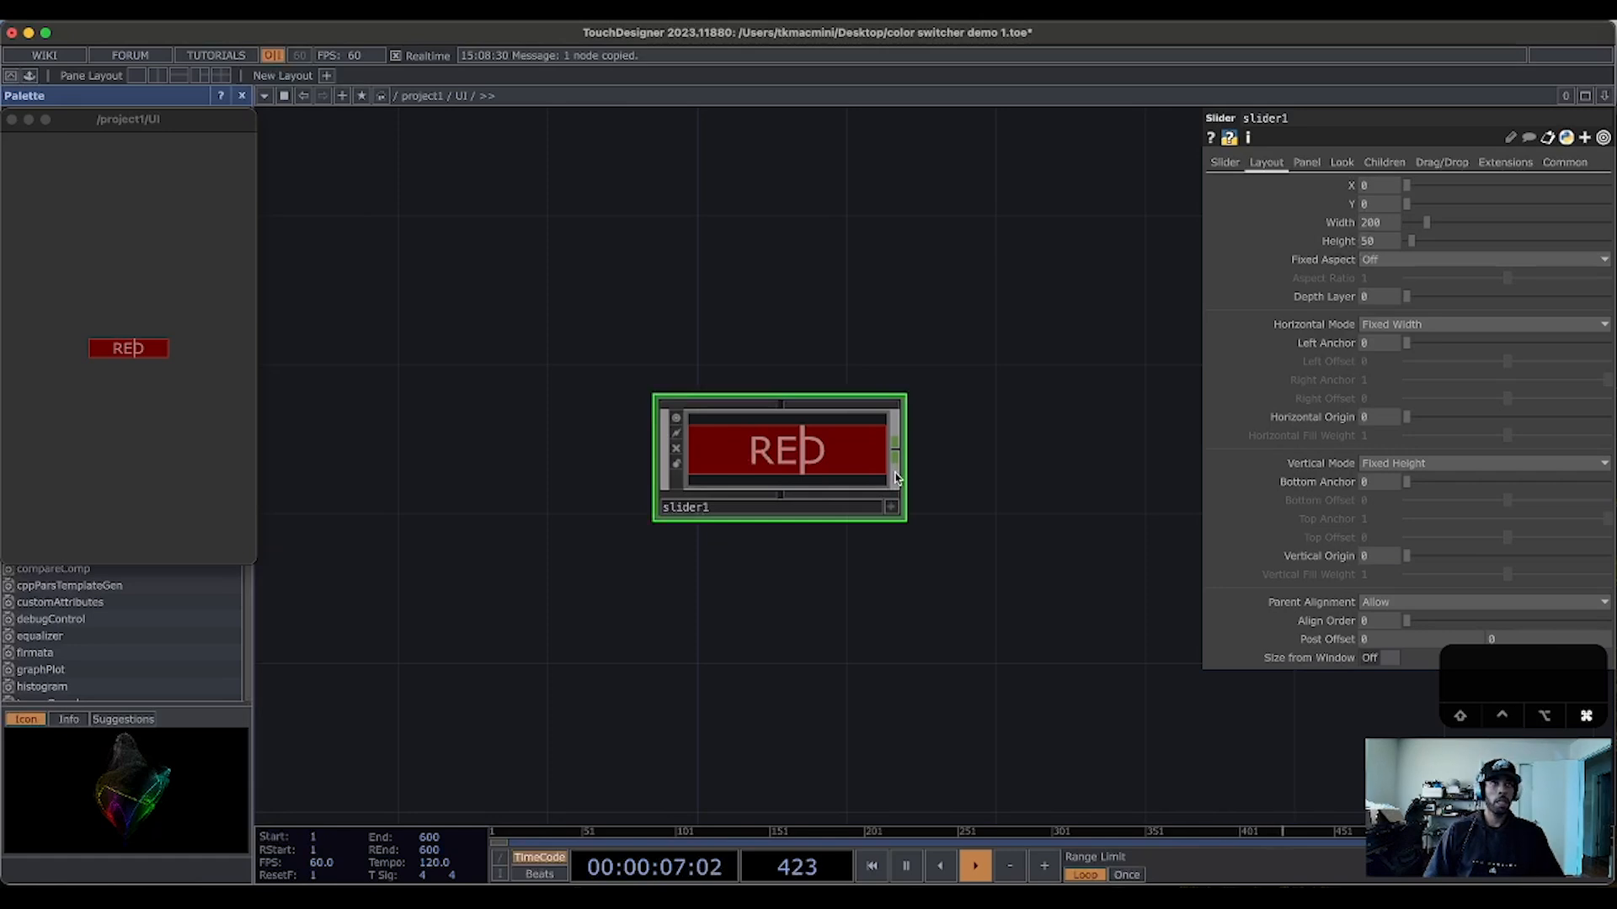
# Step: Paste two copies of the RED slider into the UI network, stacked below the original
pyautogui.press('super+v')
pyautogui.press('super+v')
pyautogui.moveTo(999, 545); pyautogui.dragTo(982, 422)
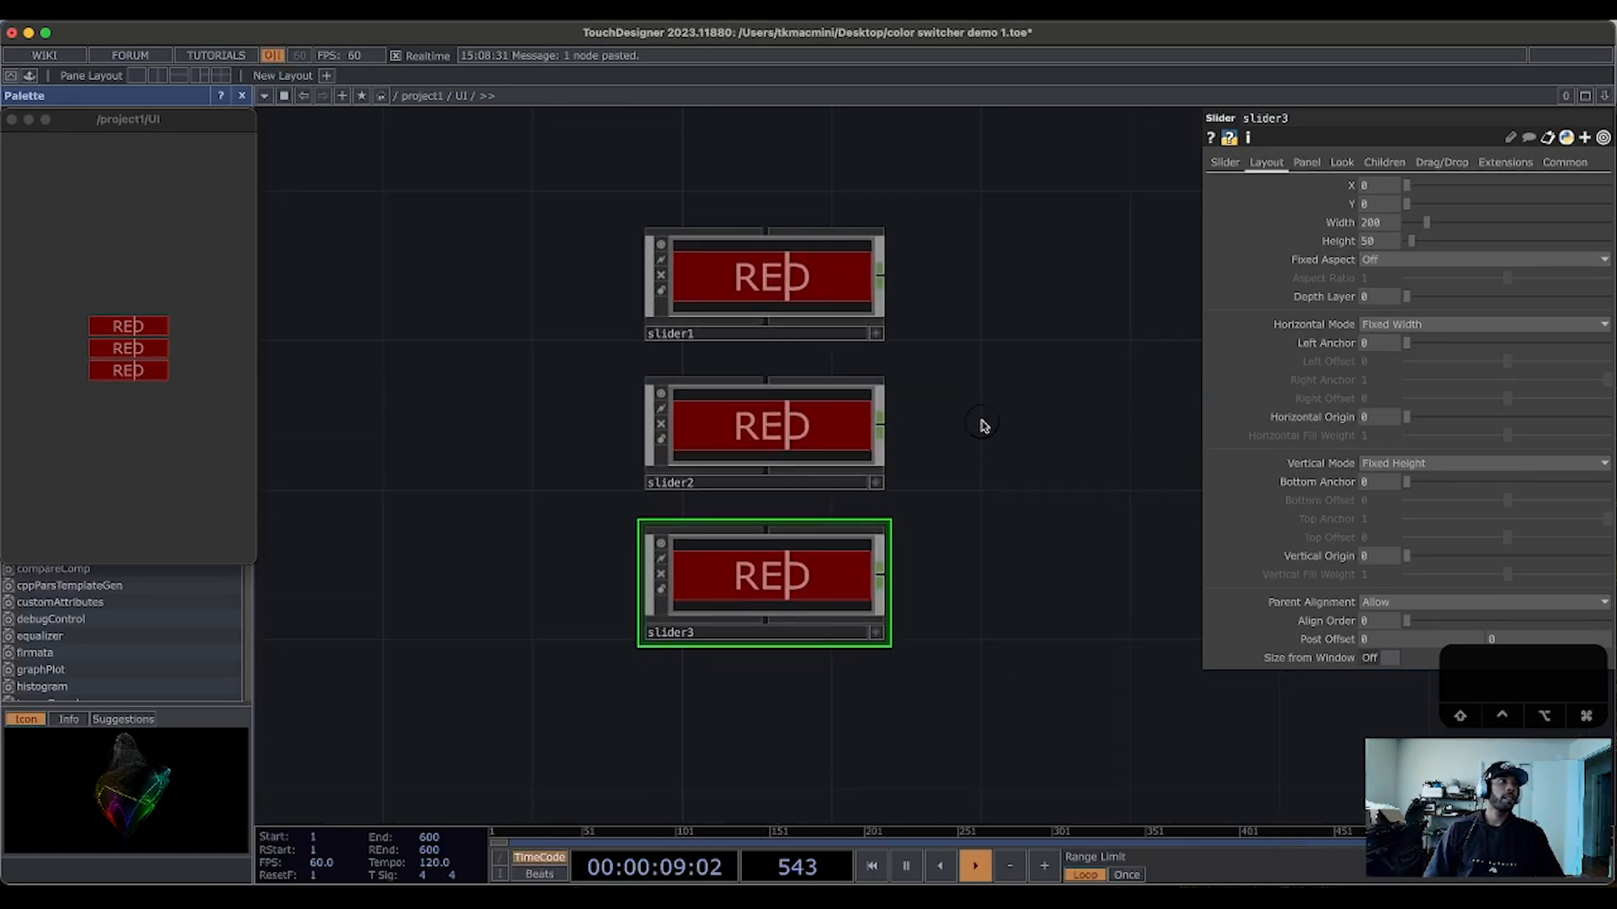
# Step: Set the label of the middle slider, slider2, to GREEN
pyautogui.click(799, 389)
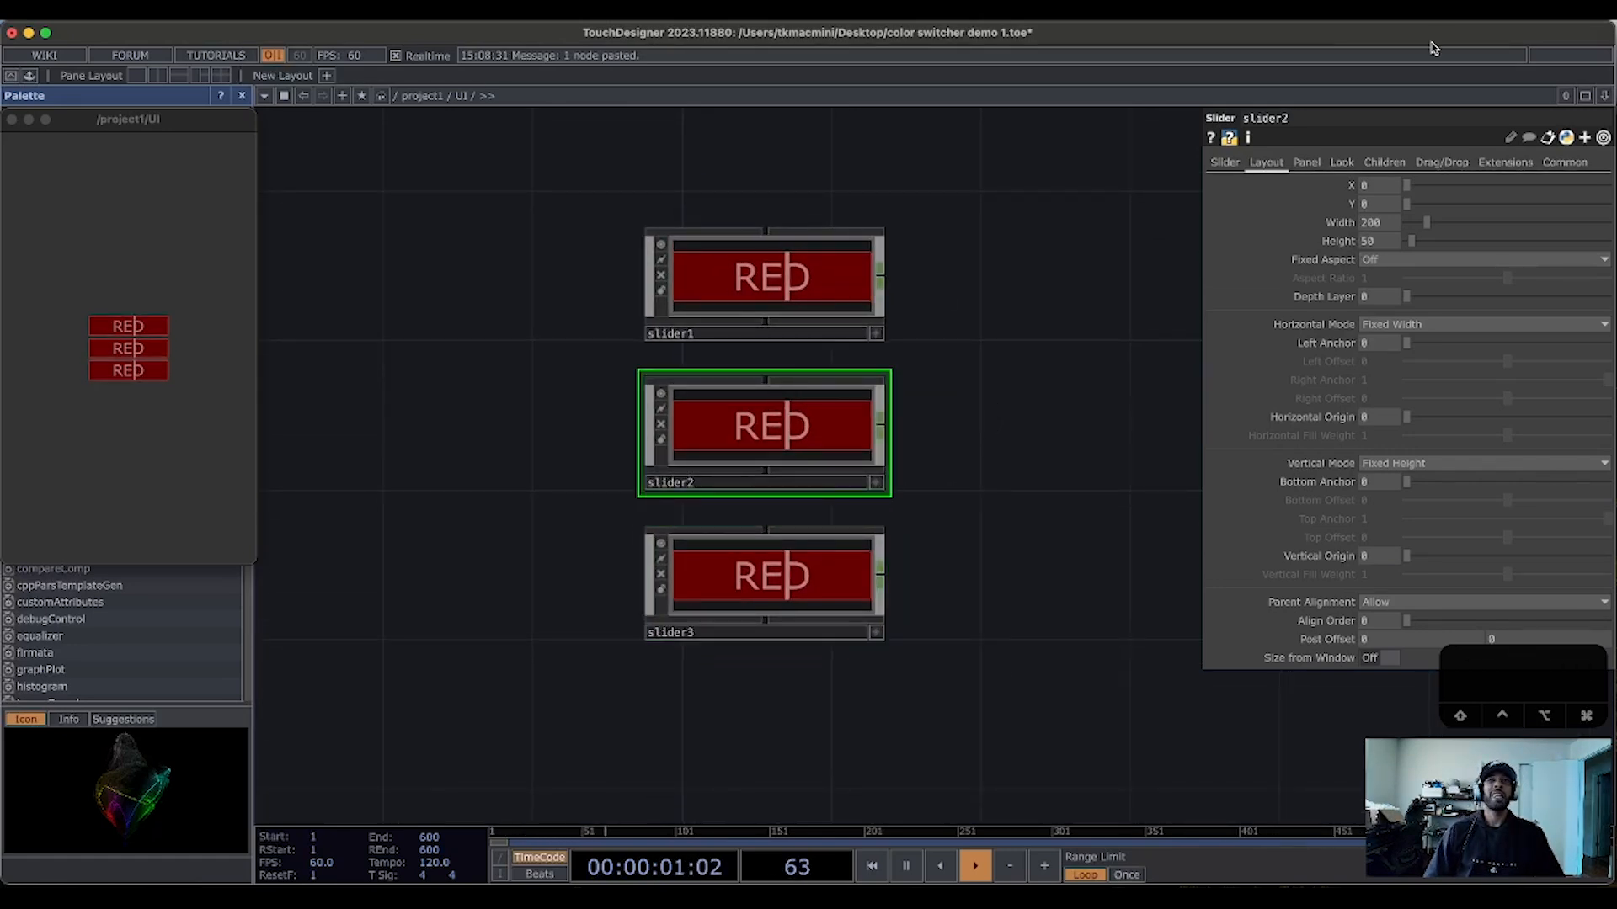
pyautogui.click(1226, 163)
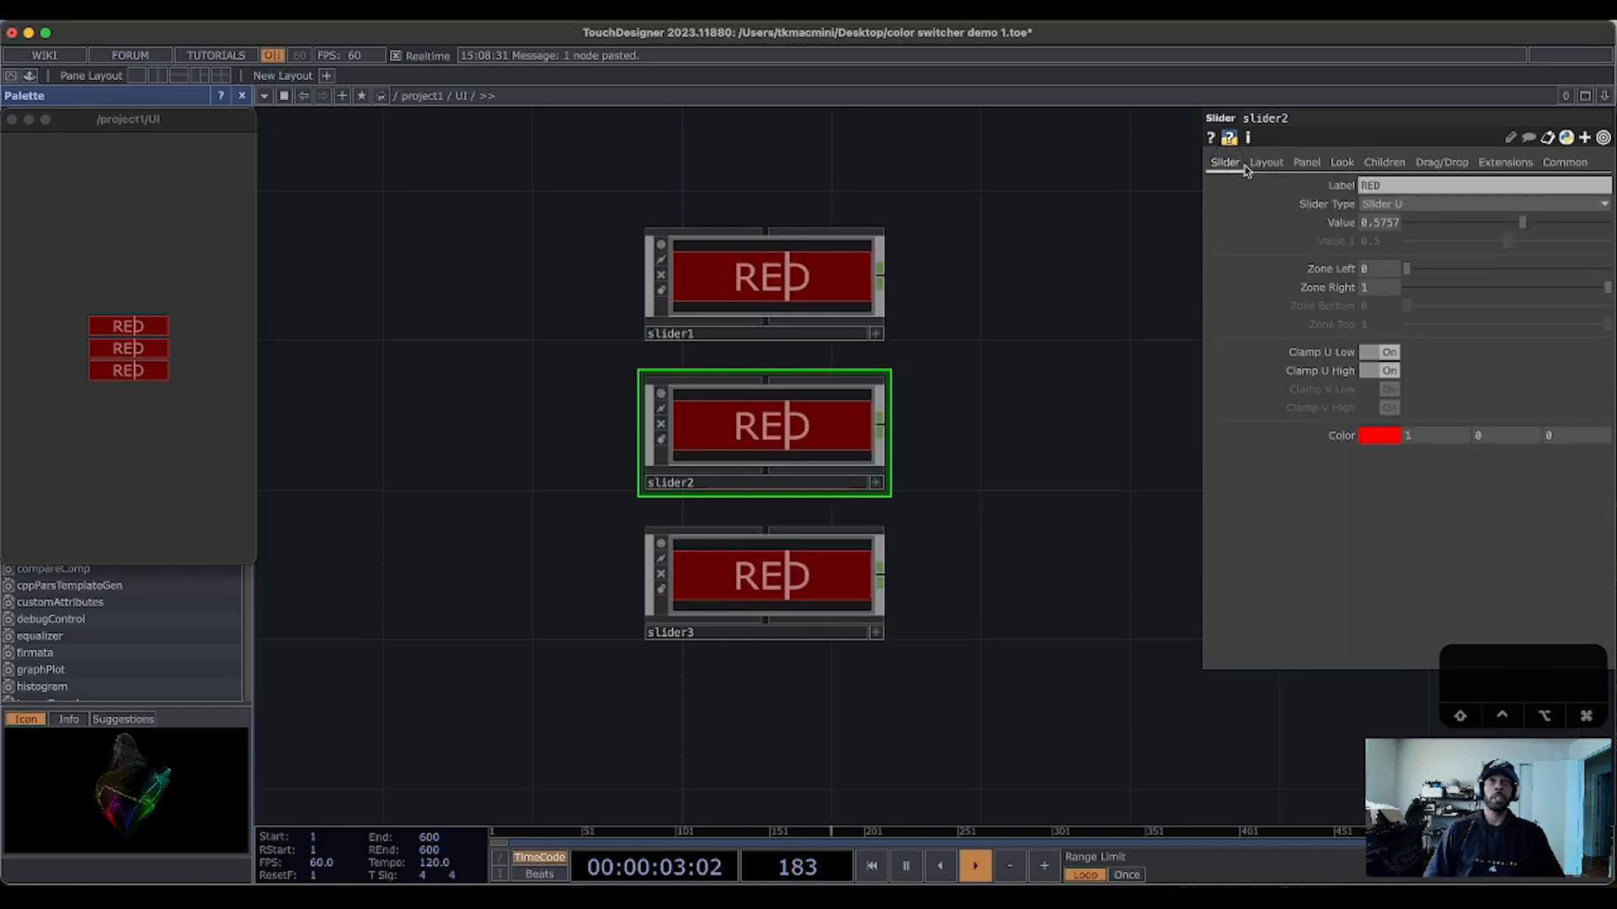
pyautogui.click(1320, 192)
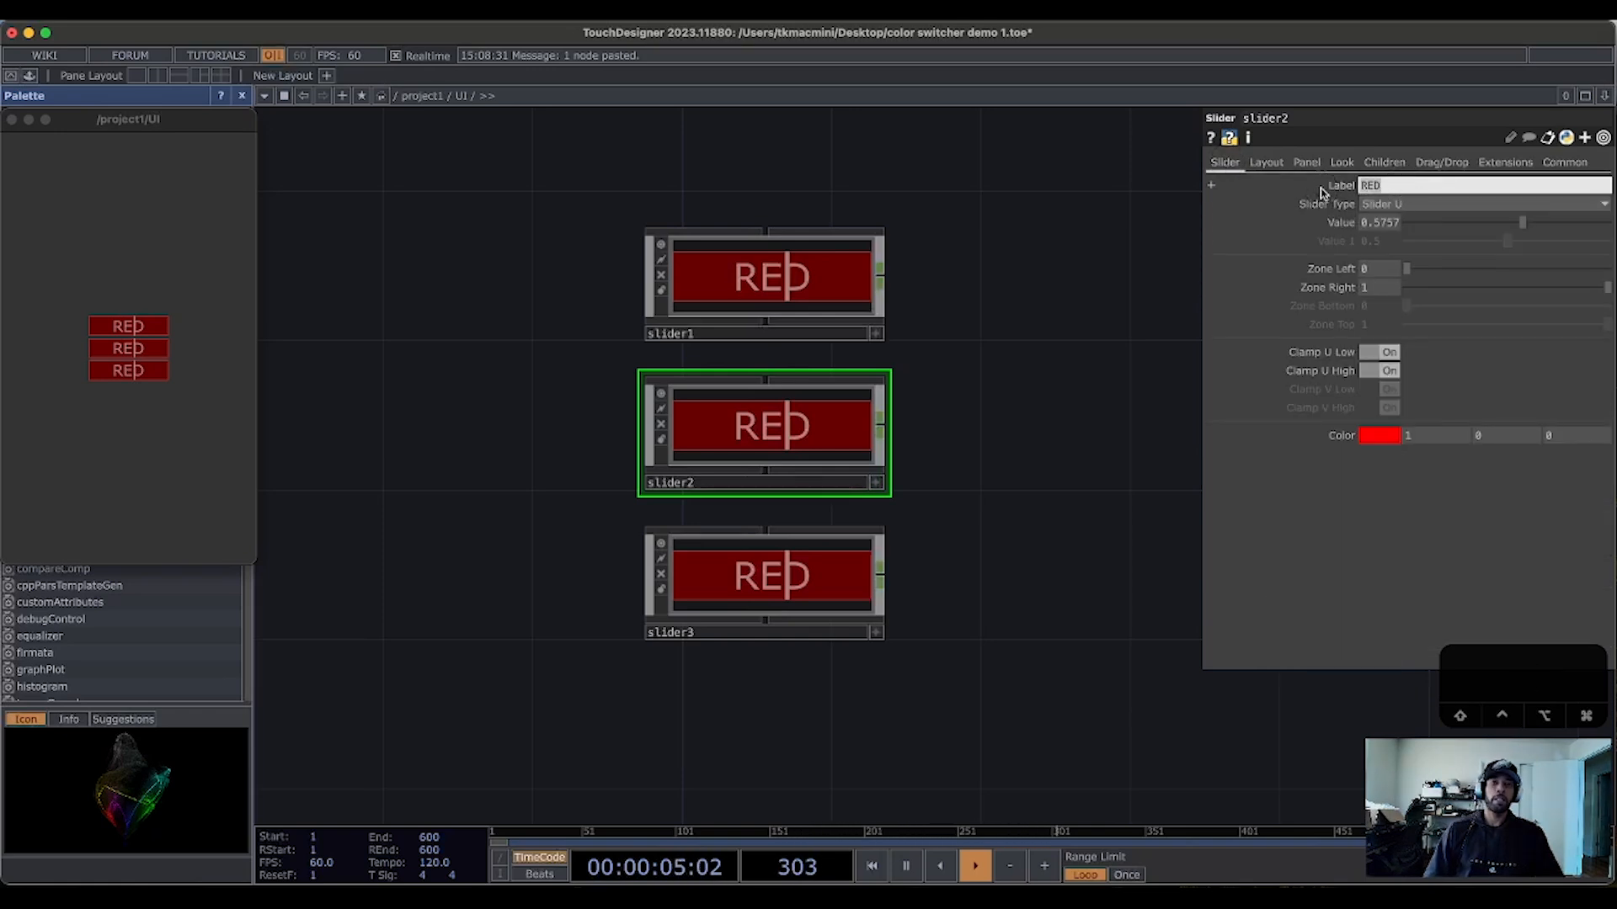
pyautogui.write('GREEN')
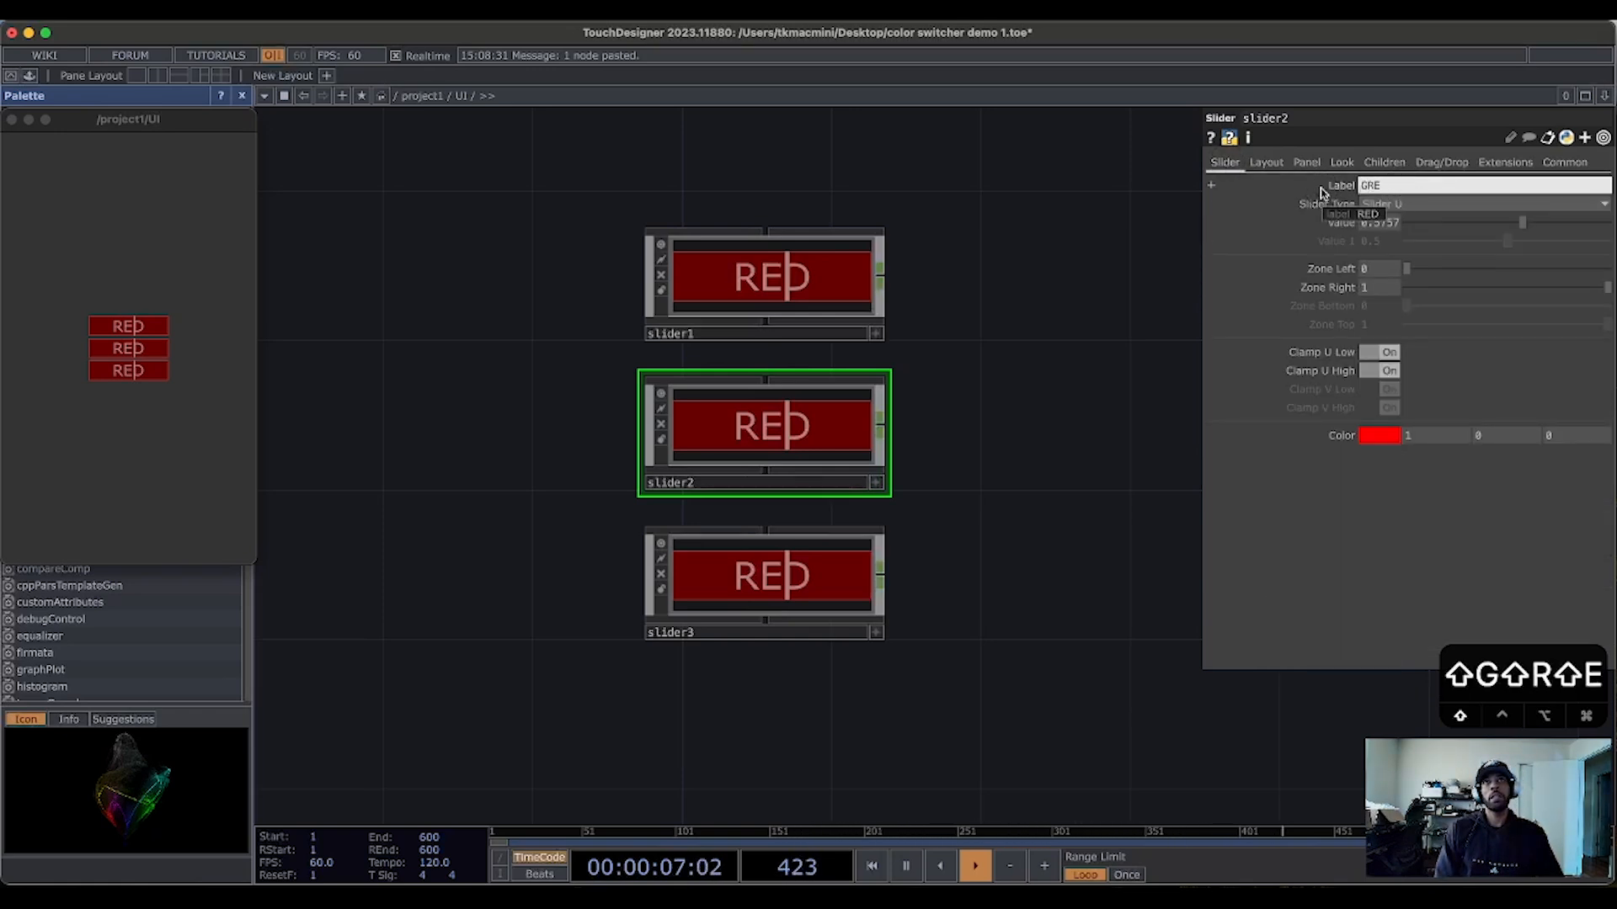
# Step: Set slider2's color to a bright green of about 0, 1, 0.176 and close the color picker
pyautogui.click(1381, 437)
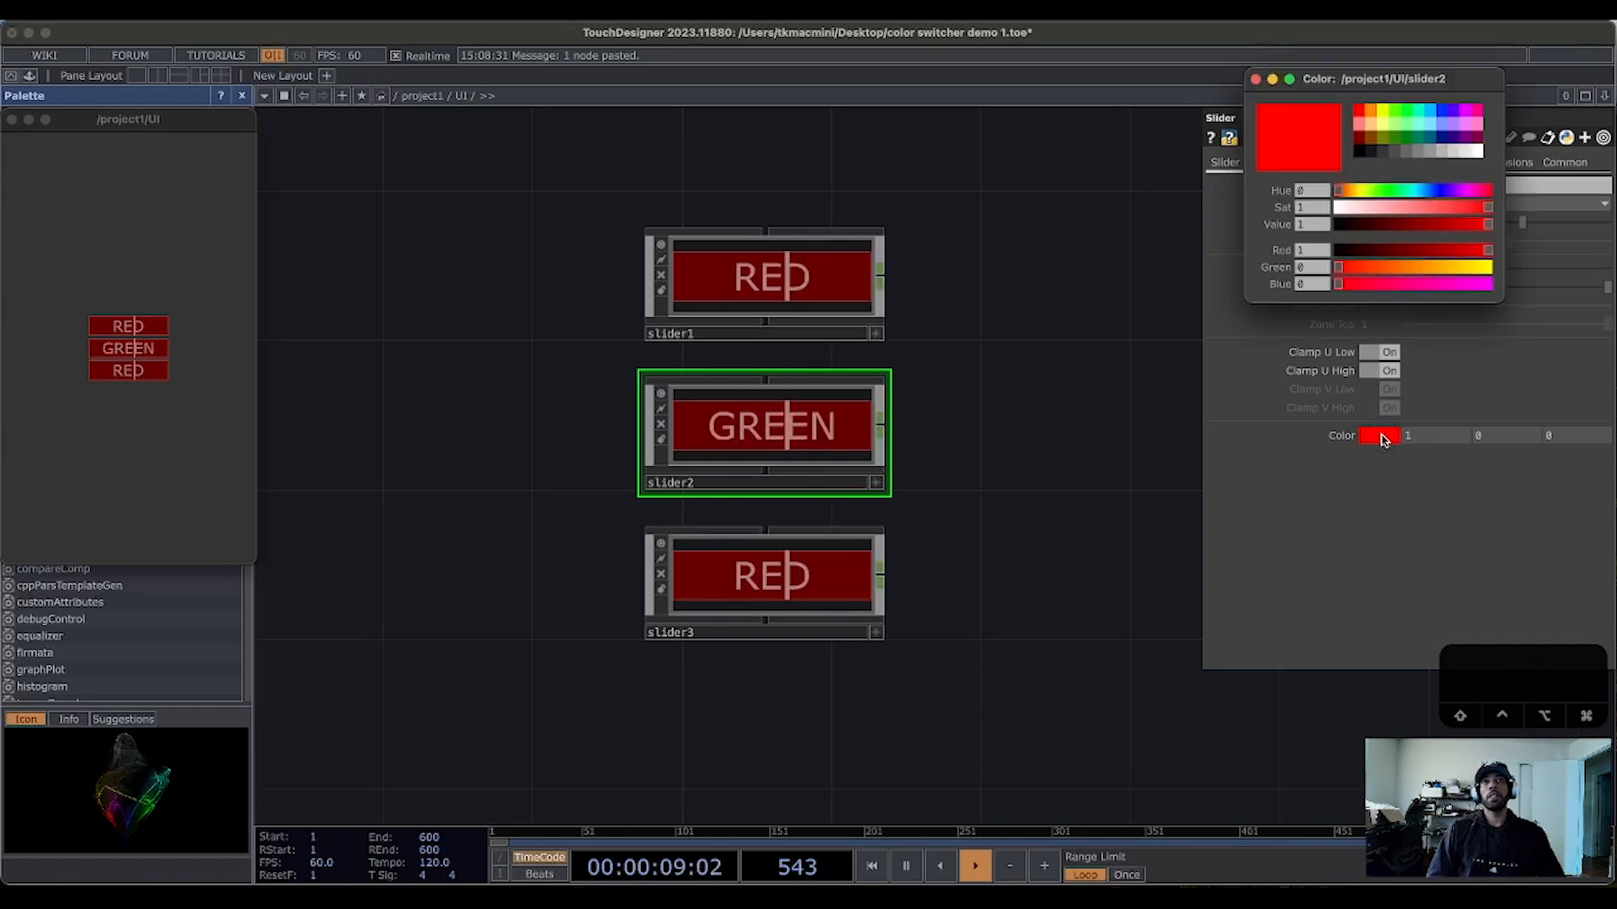
pyautogui.click(1396, 112)
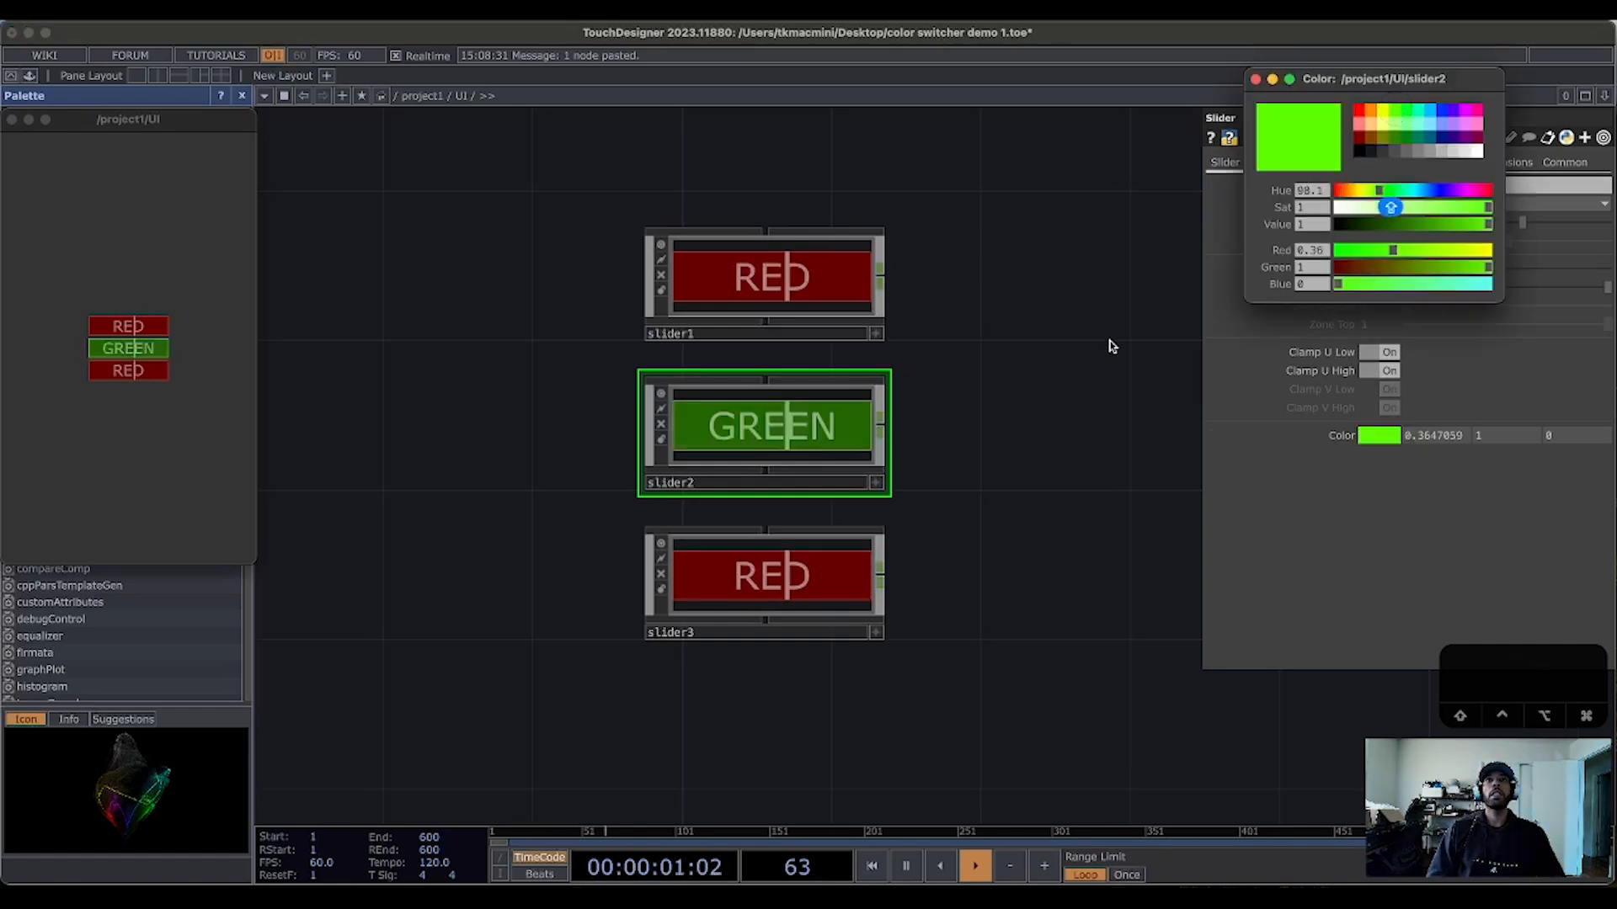
pyautogui.click(1408, 111)
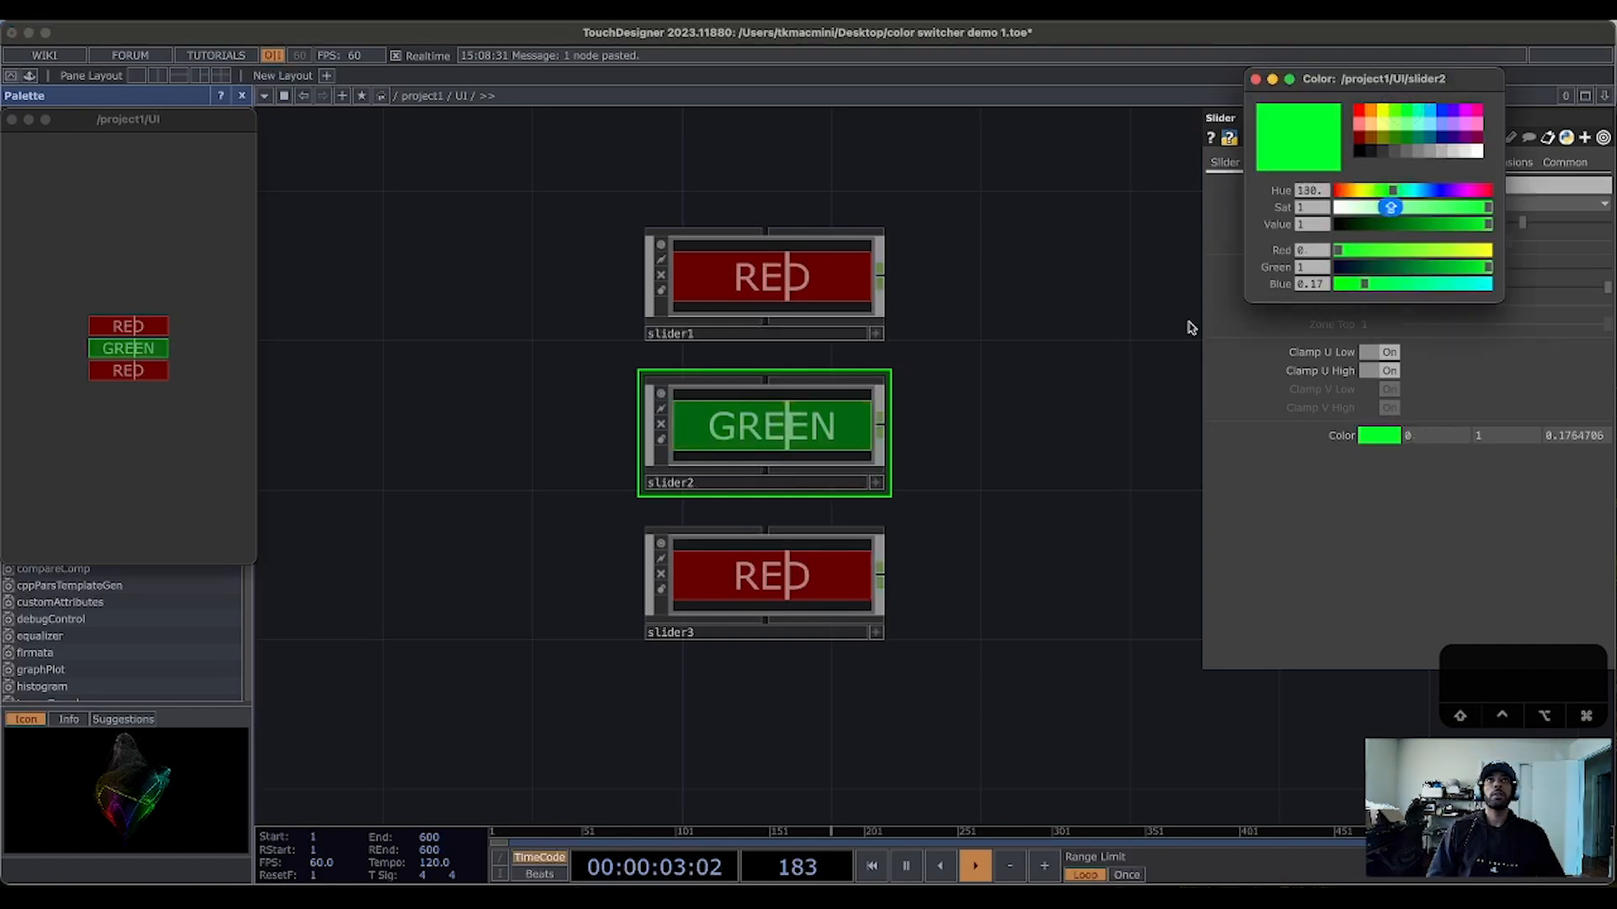
pyautogui.click(1120, 368)
pyautogui.press('Tab')
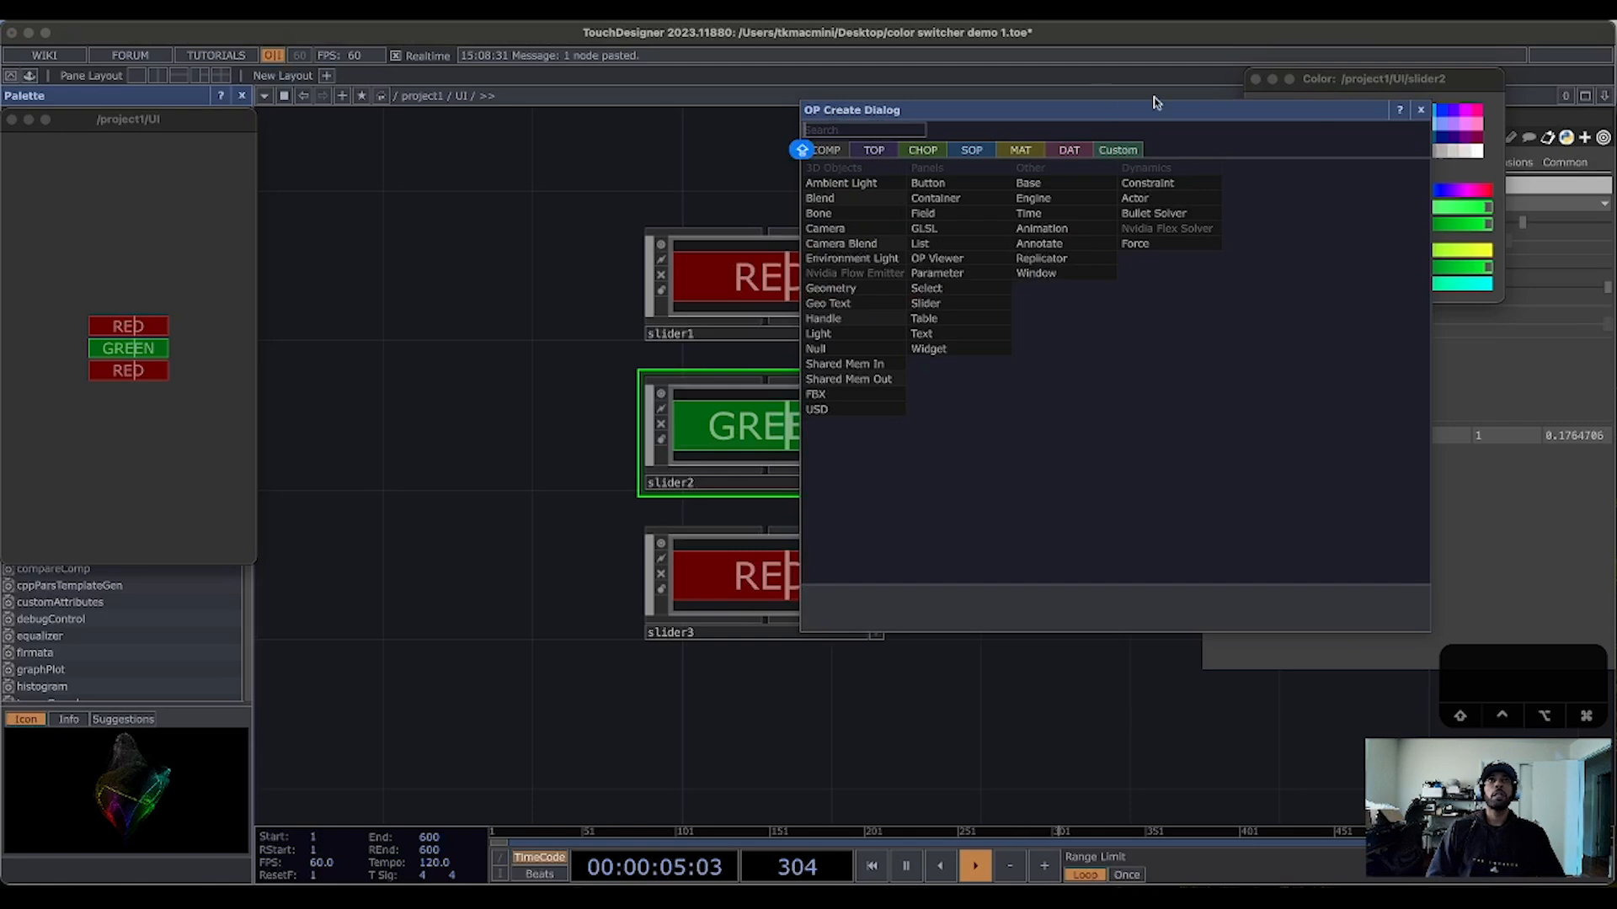
pyautogui.click(1419, 110)
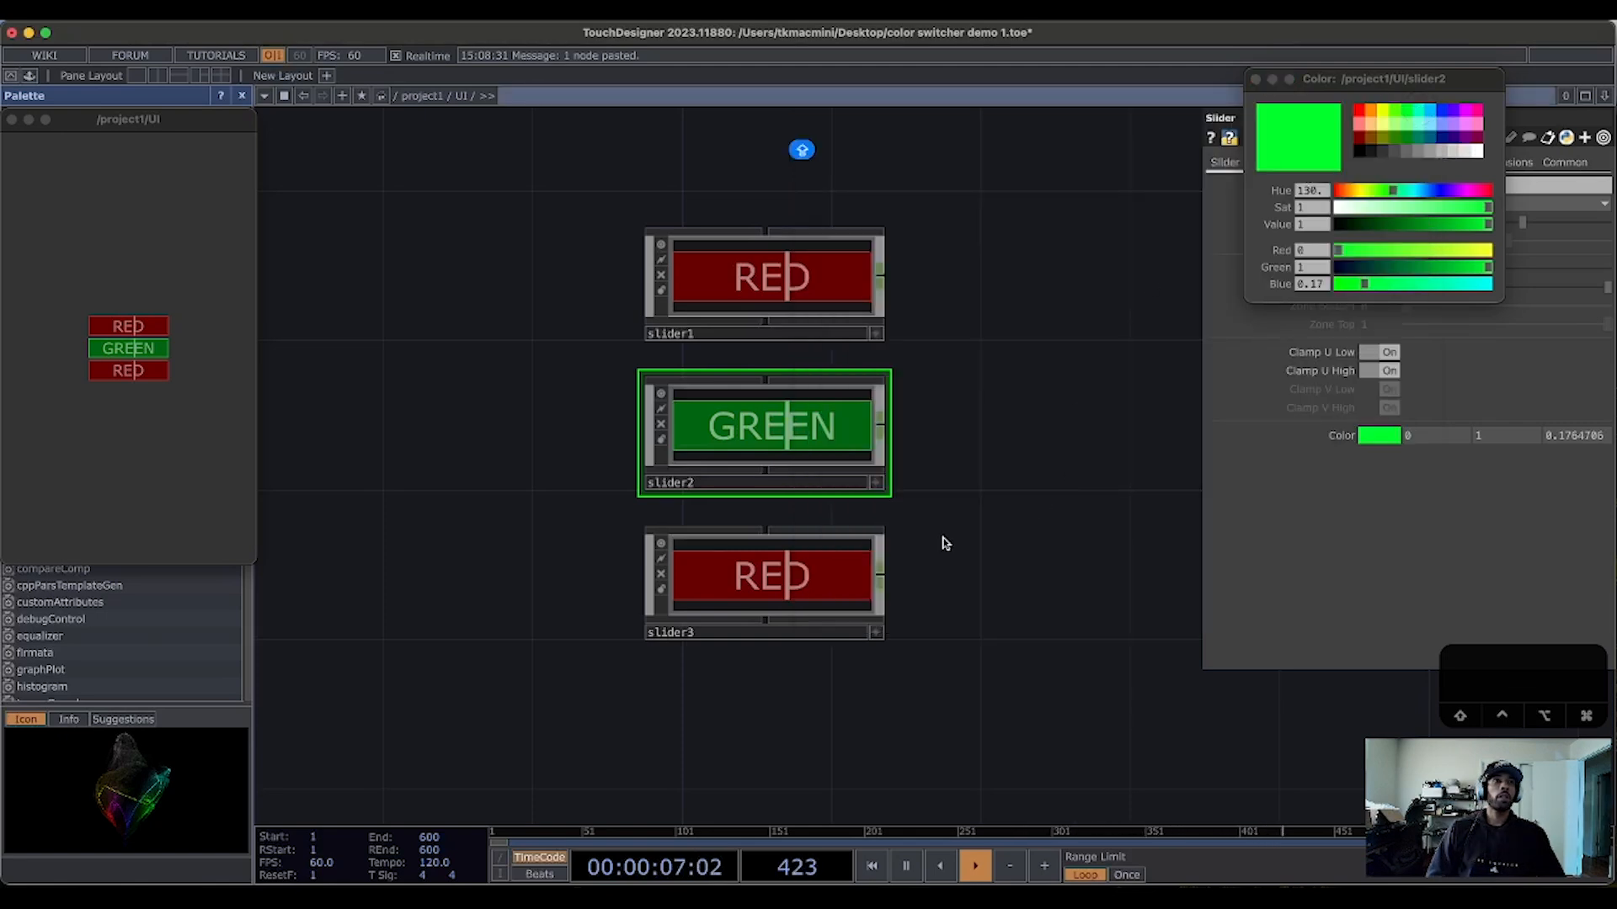
pyautogui.click(1254, 79)
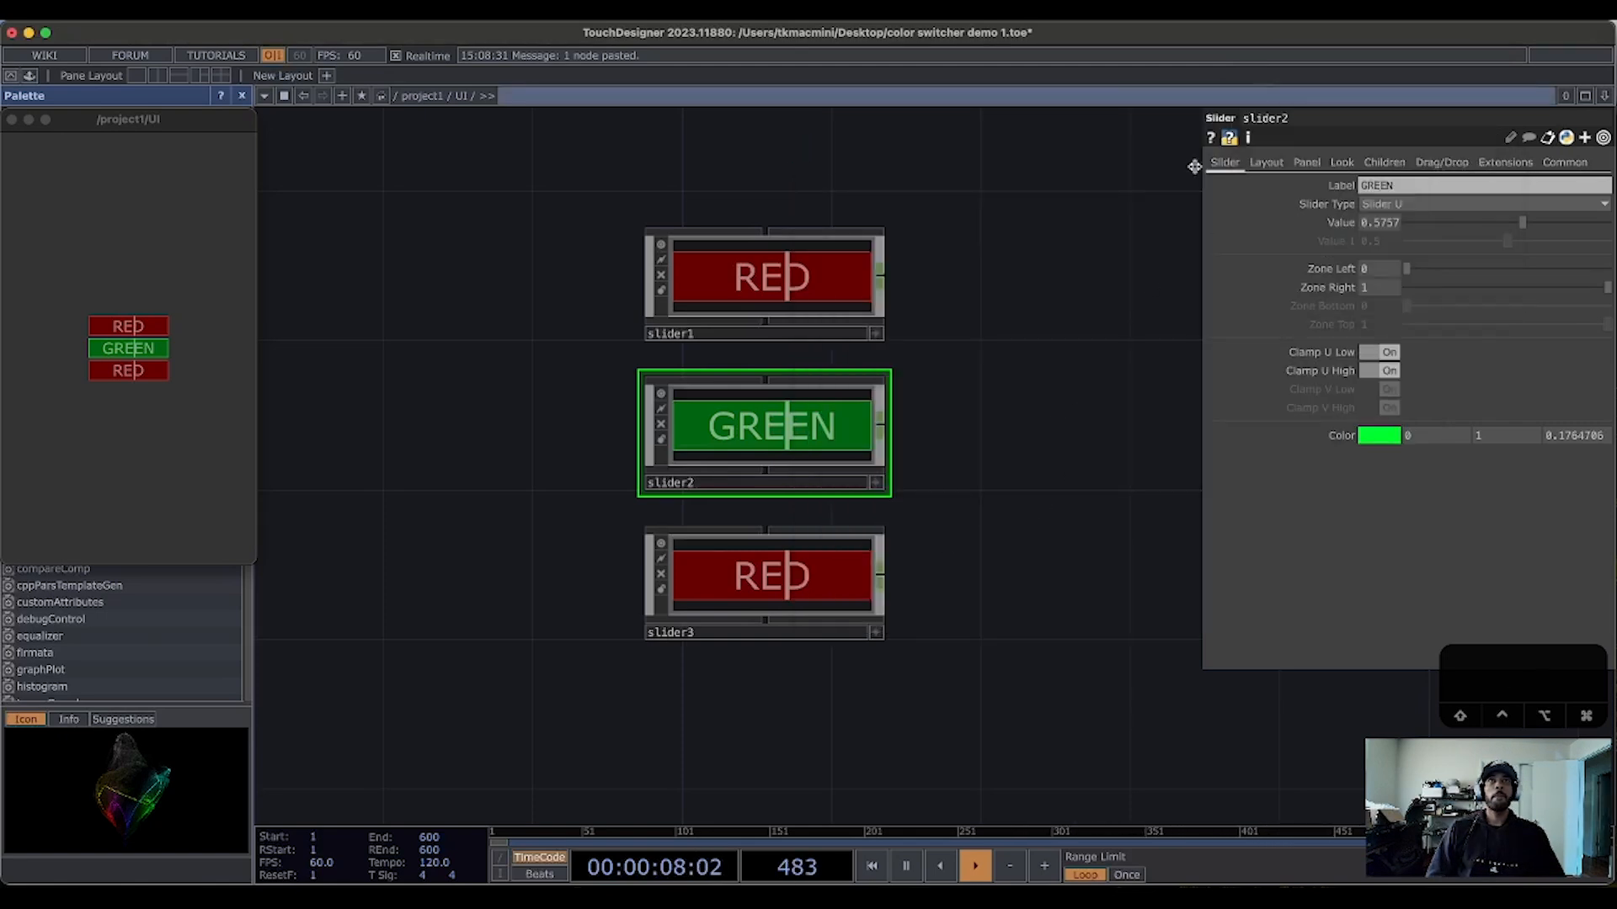
# Step: Set slider3's color to a bright blue of about 0, 0.184, 1 and close the color picker
pyautogui.click(875, 548)
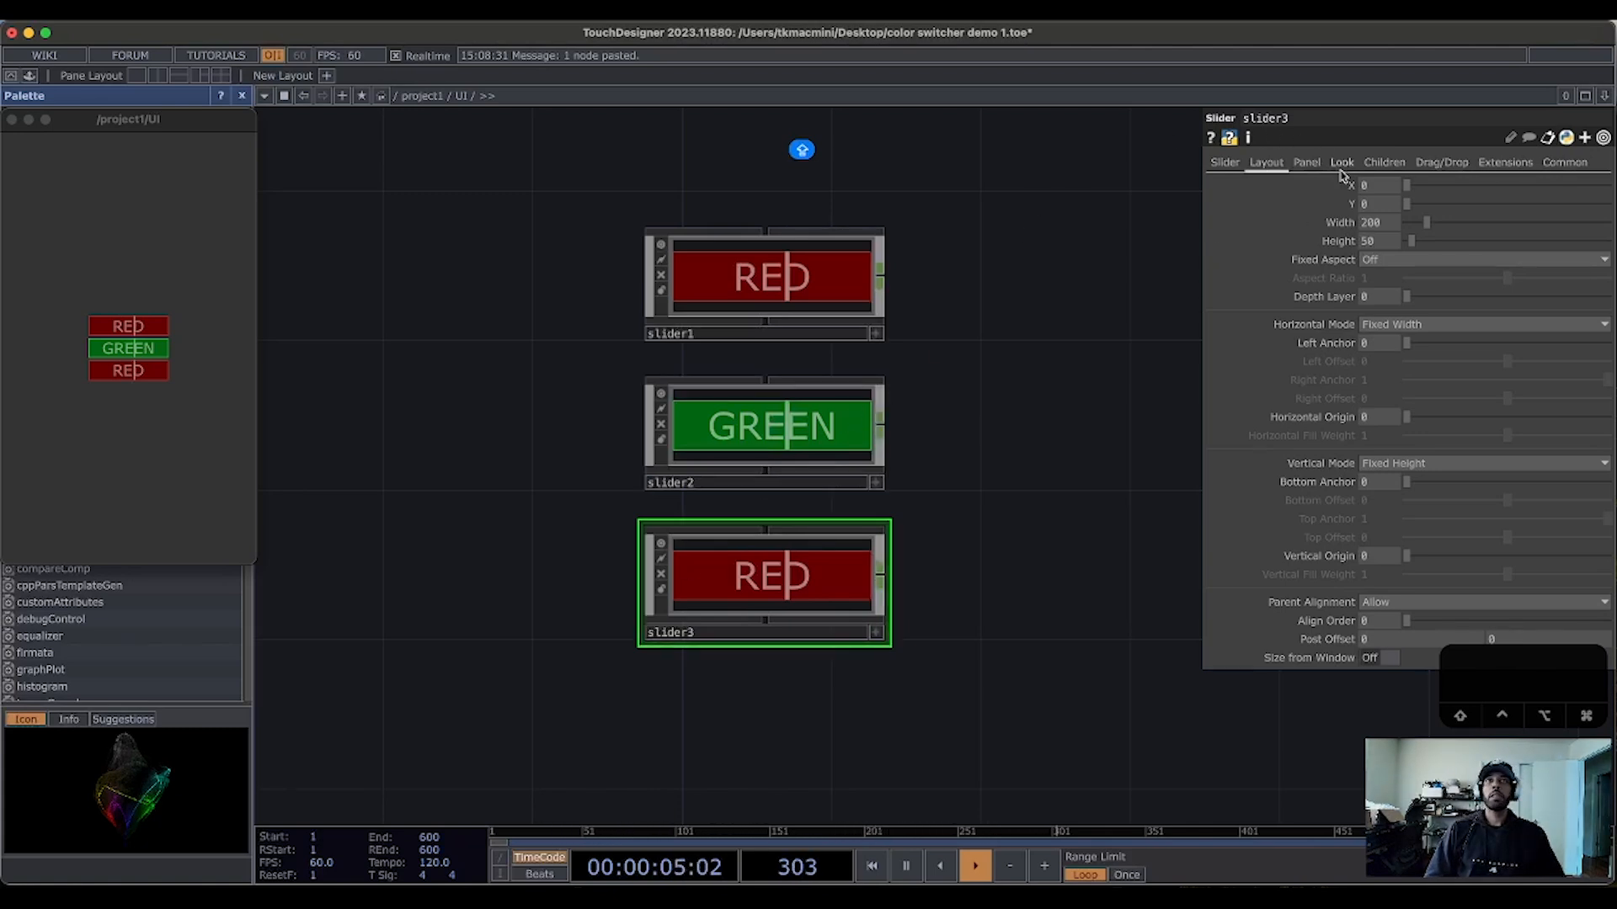
pyautogui.click(1225, 163)
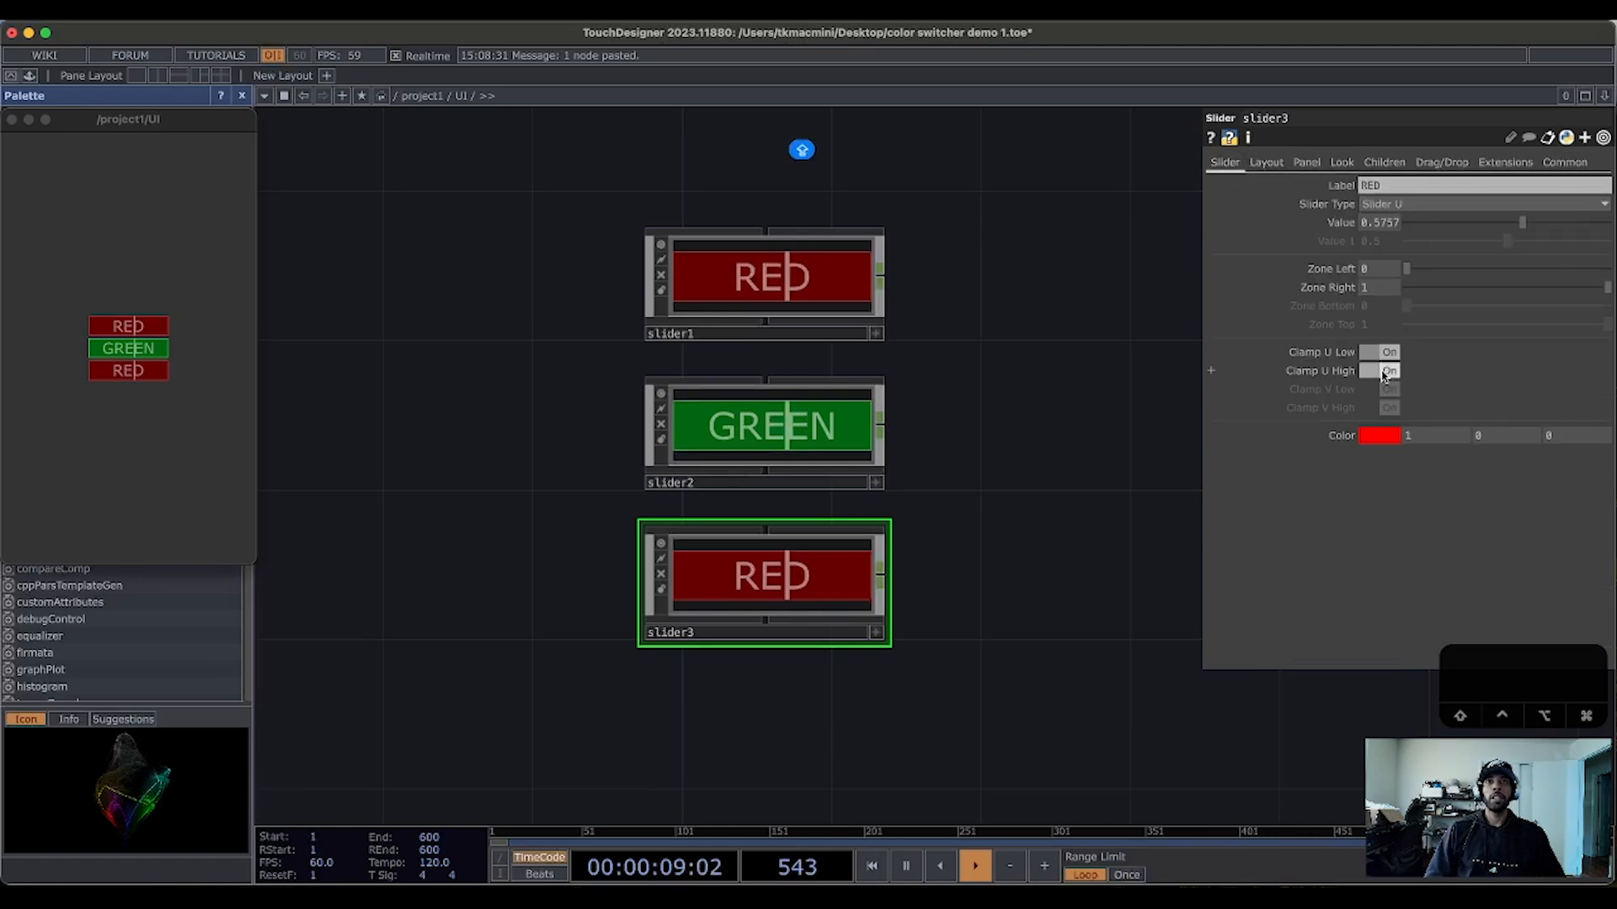
pyautogui.click(1380, 436)
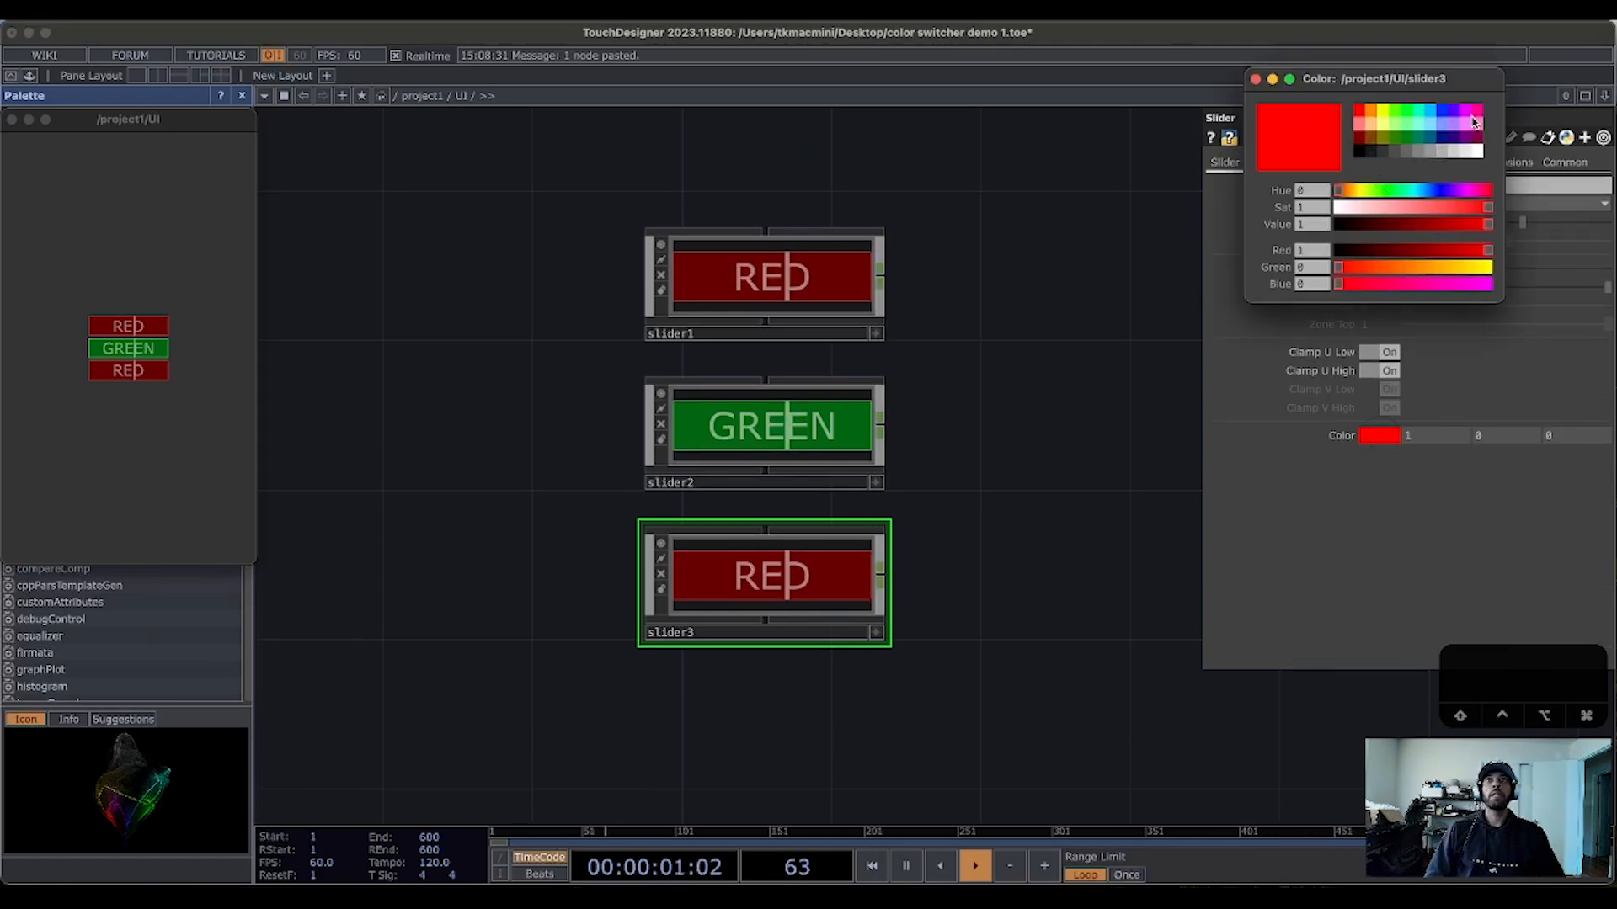
pyautogui.click(1443, 116)
pyautogui.click(1255, 78)
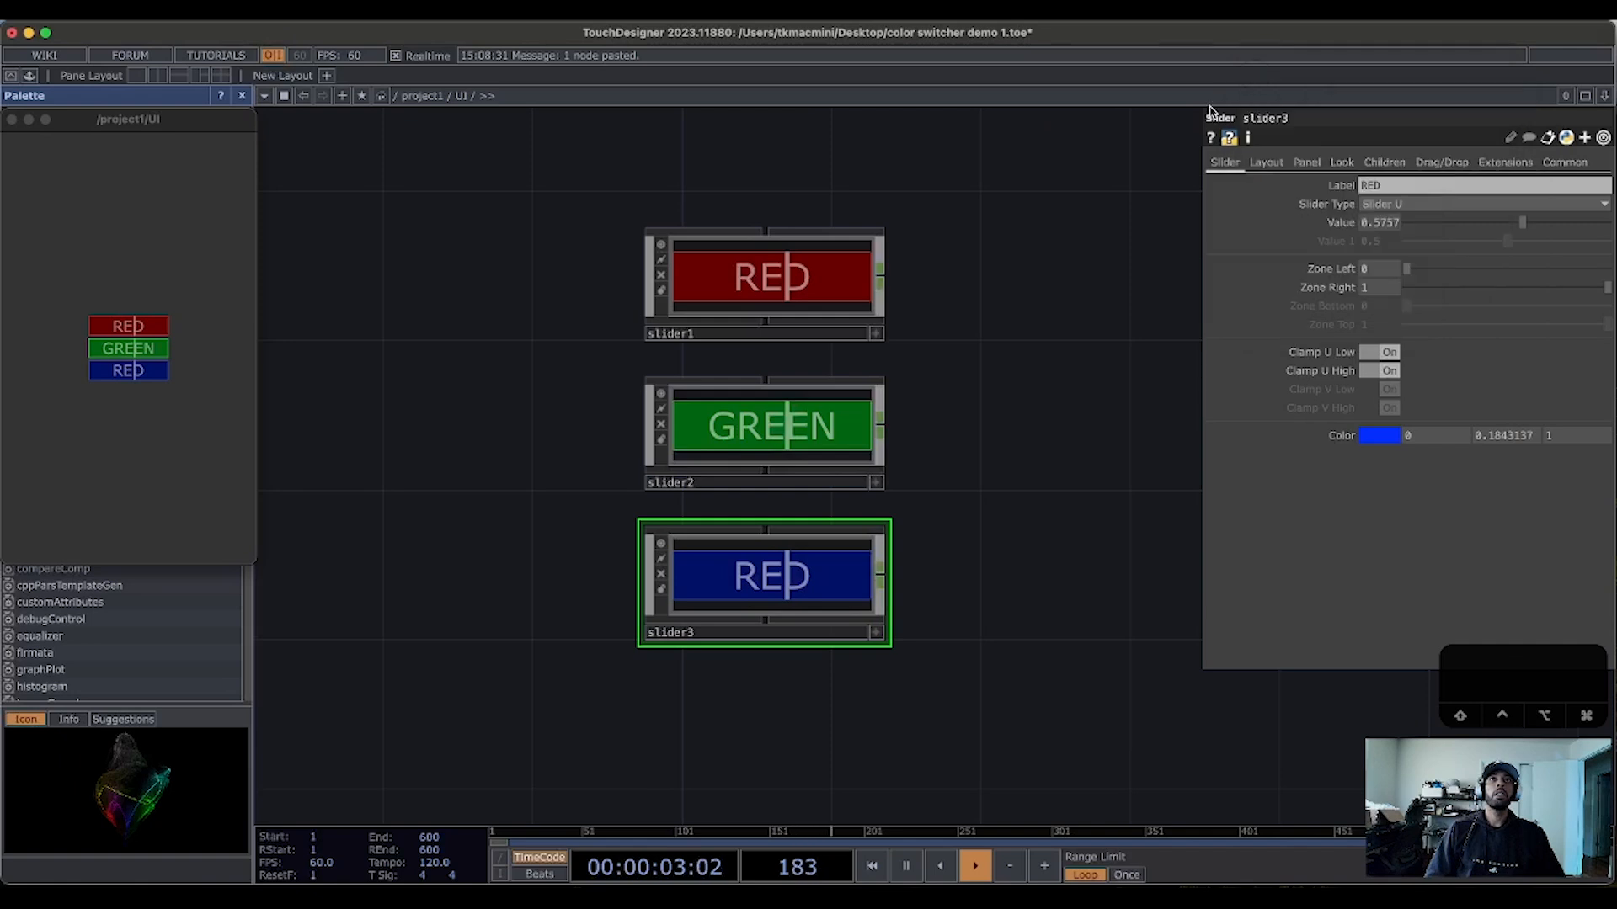
# Step: Set the Align Order of the GREEN slider, slider2, to 1
pyautogui.click(812, 485)
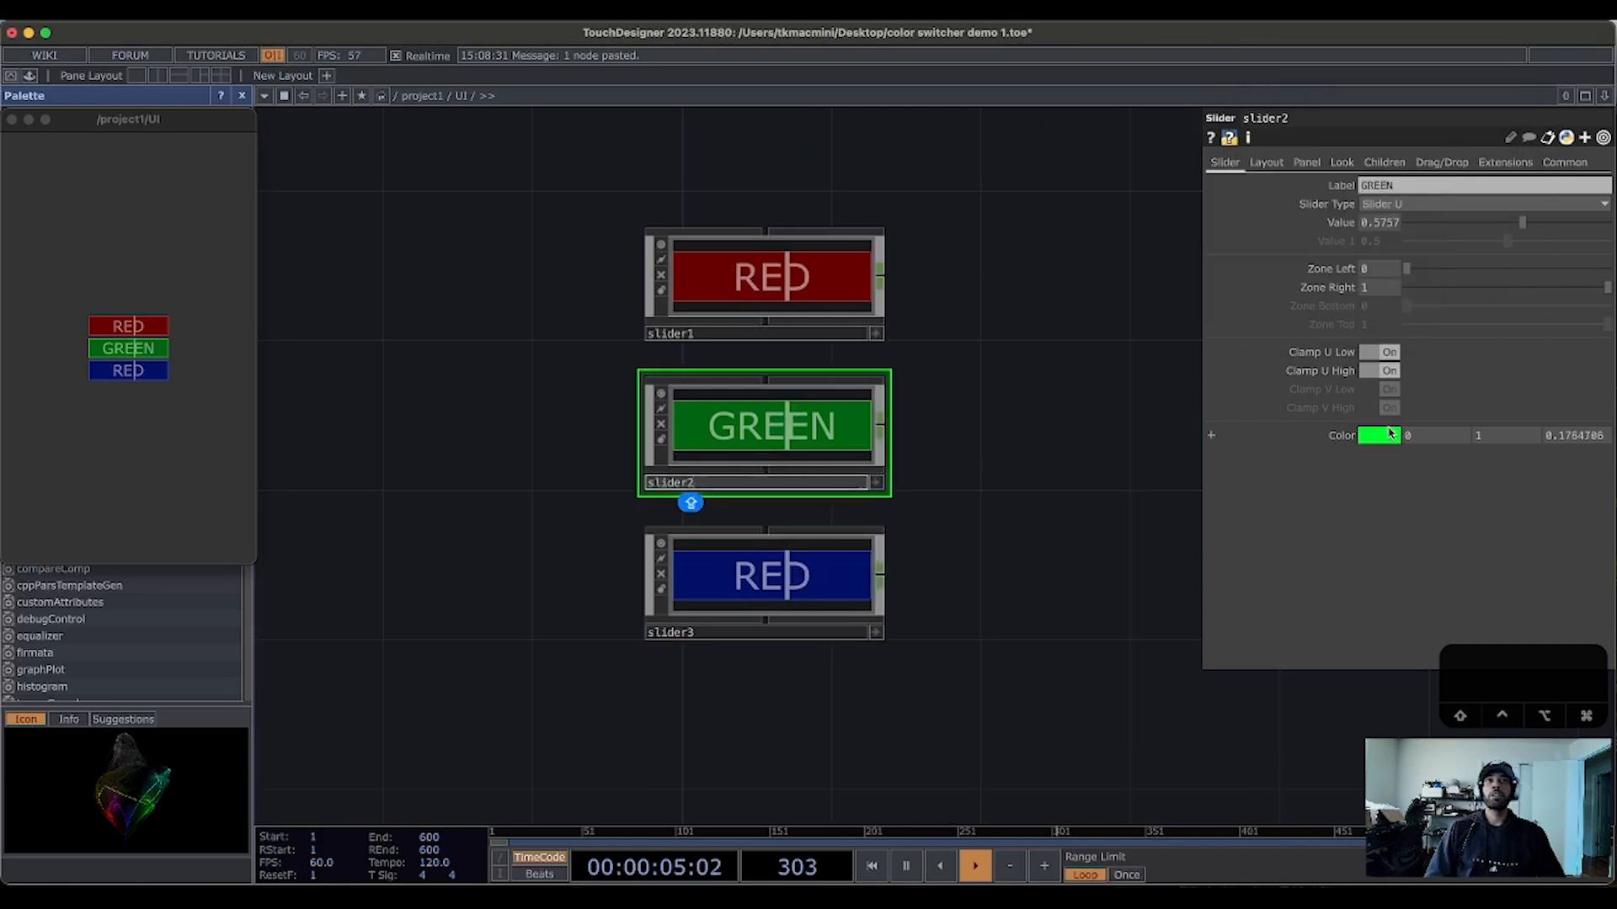
pyautogui.click(1263, 161)
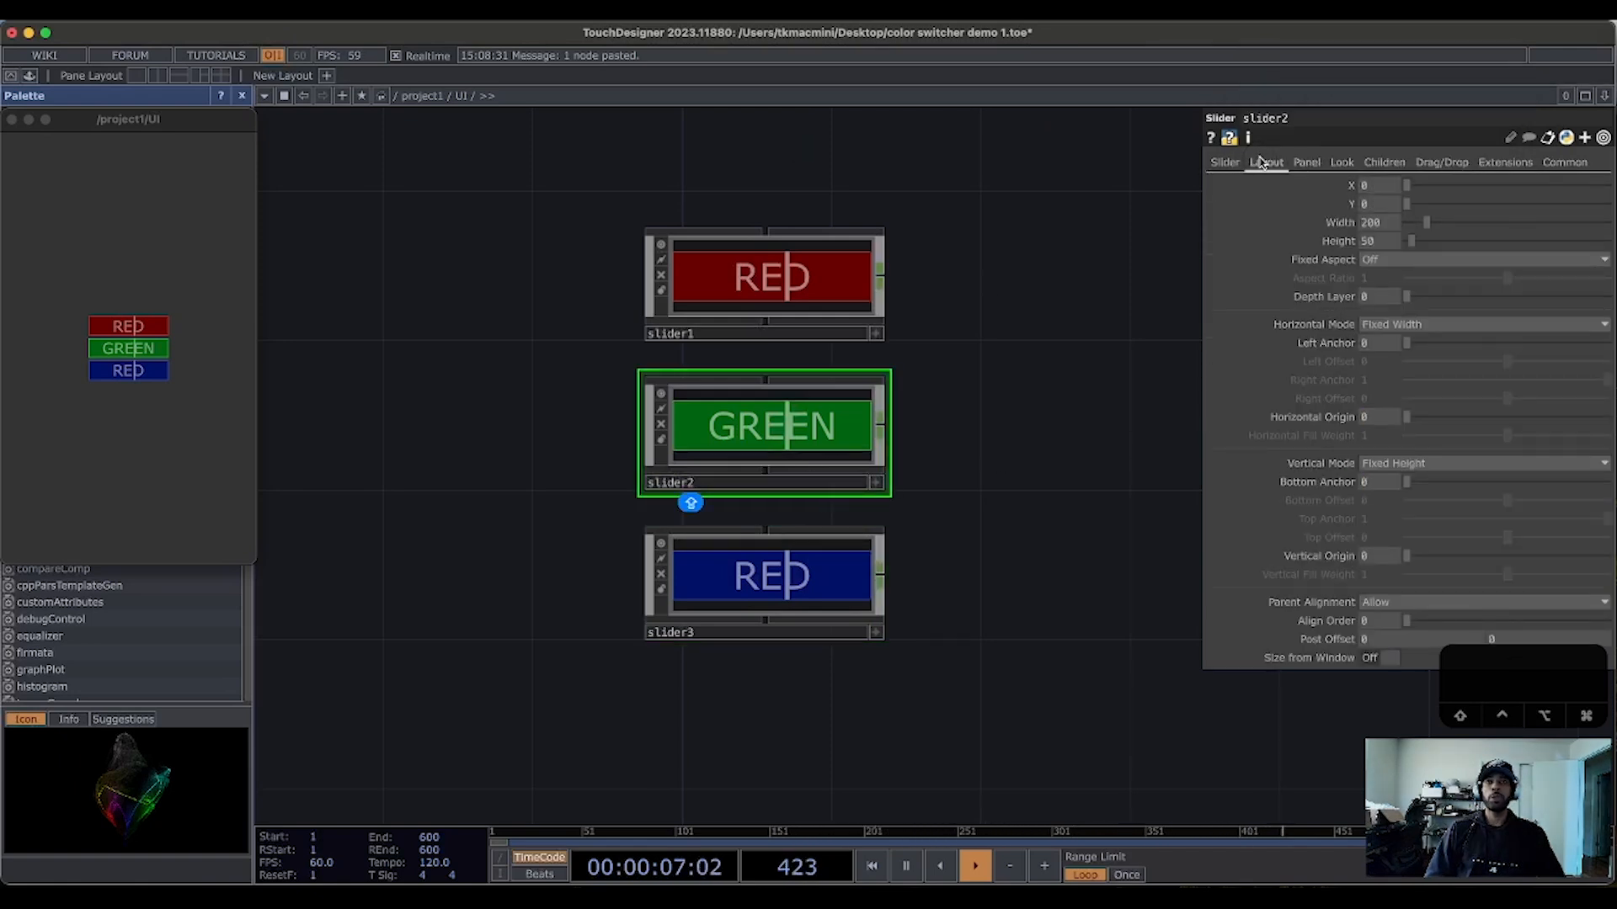
pyautogui.click(1381, 624)
pyautogui.click(1374, 624)
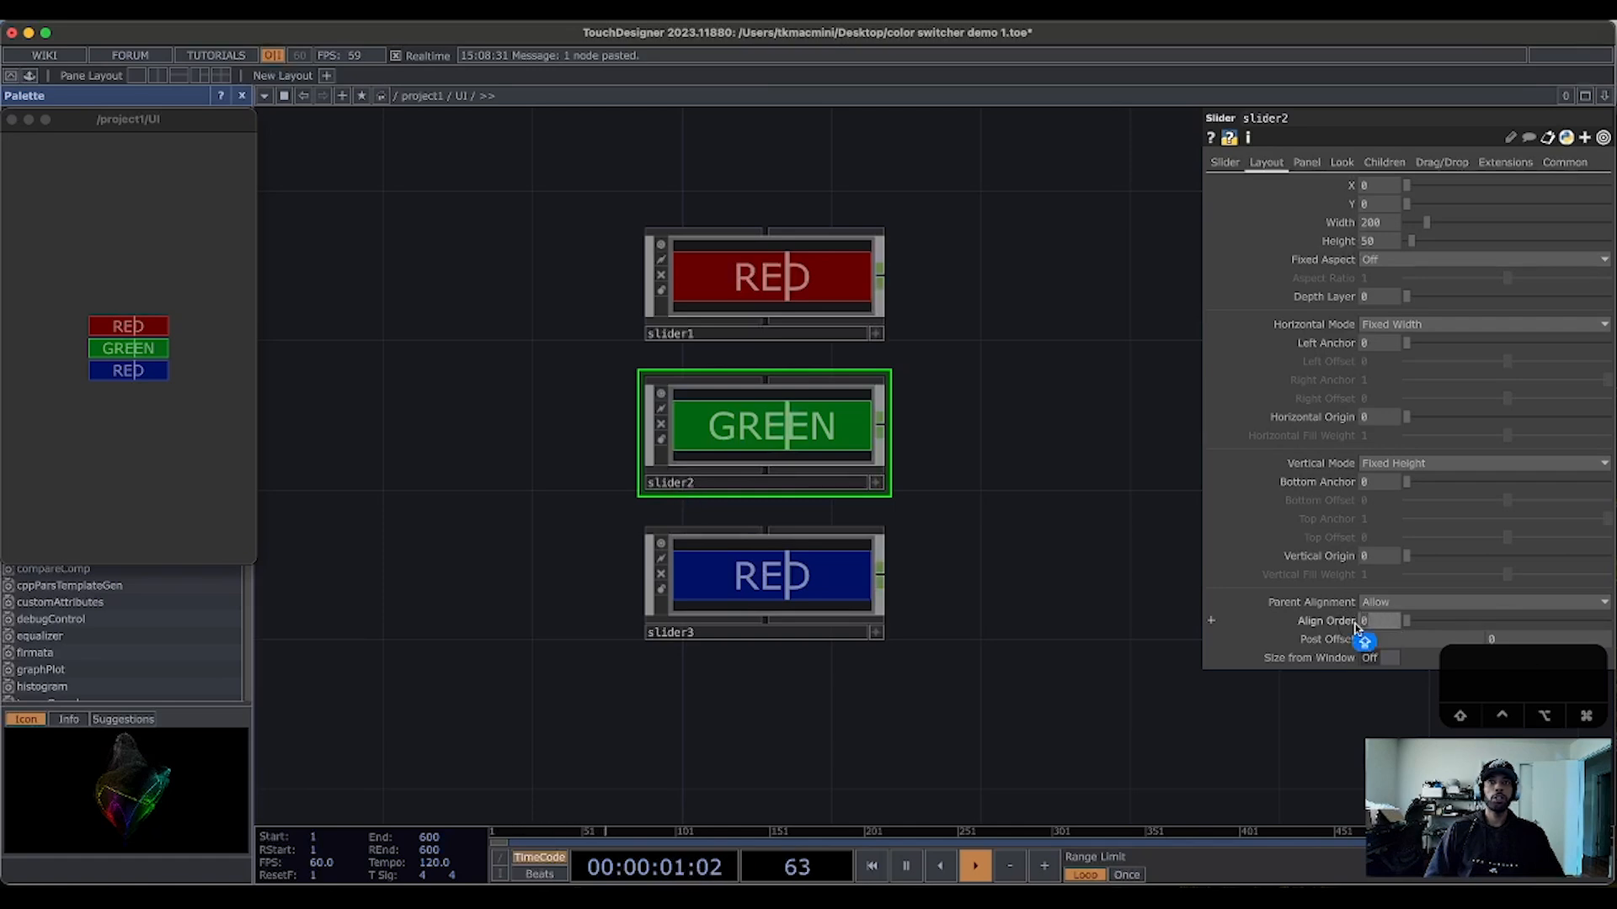
pyautogui.write('1')
pyautogui.press('Return')
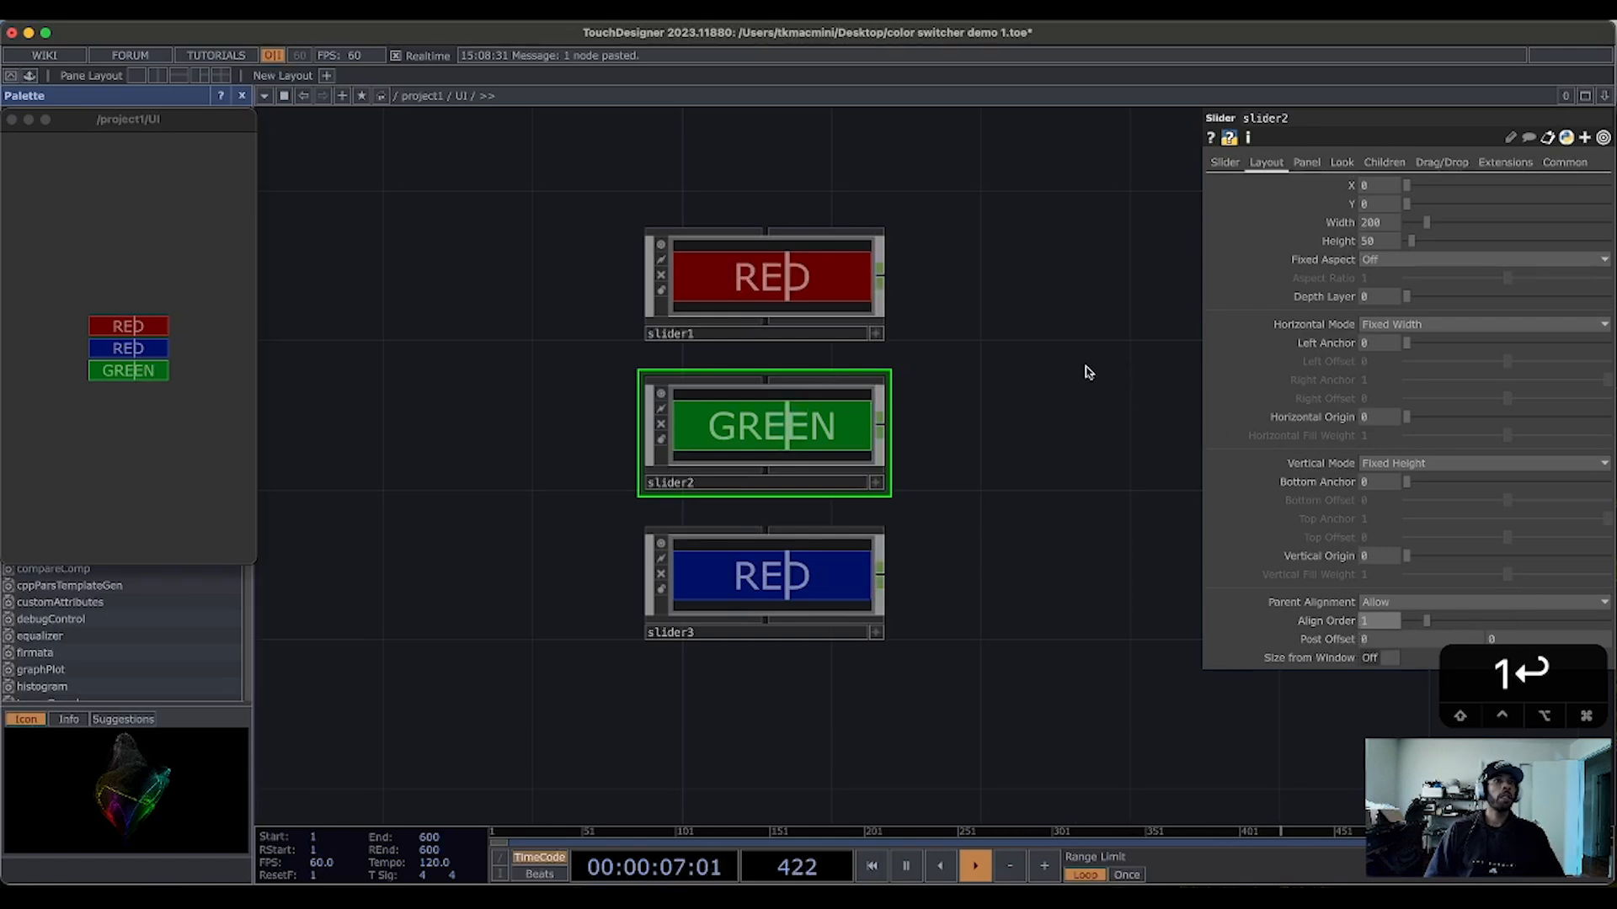
# Step: Change the label of the blue slider, slider3, to BLUE
pyautogui.click(824, 633)
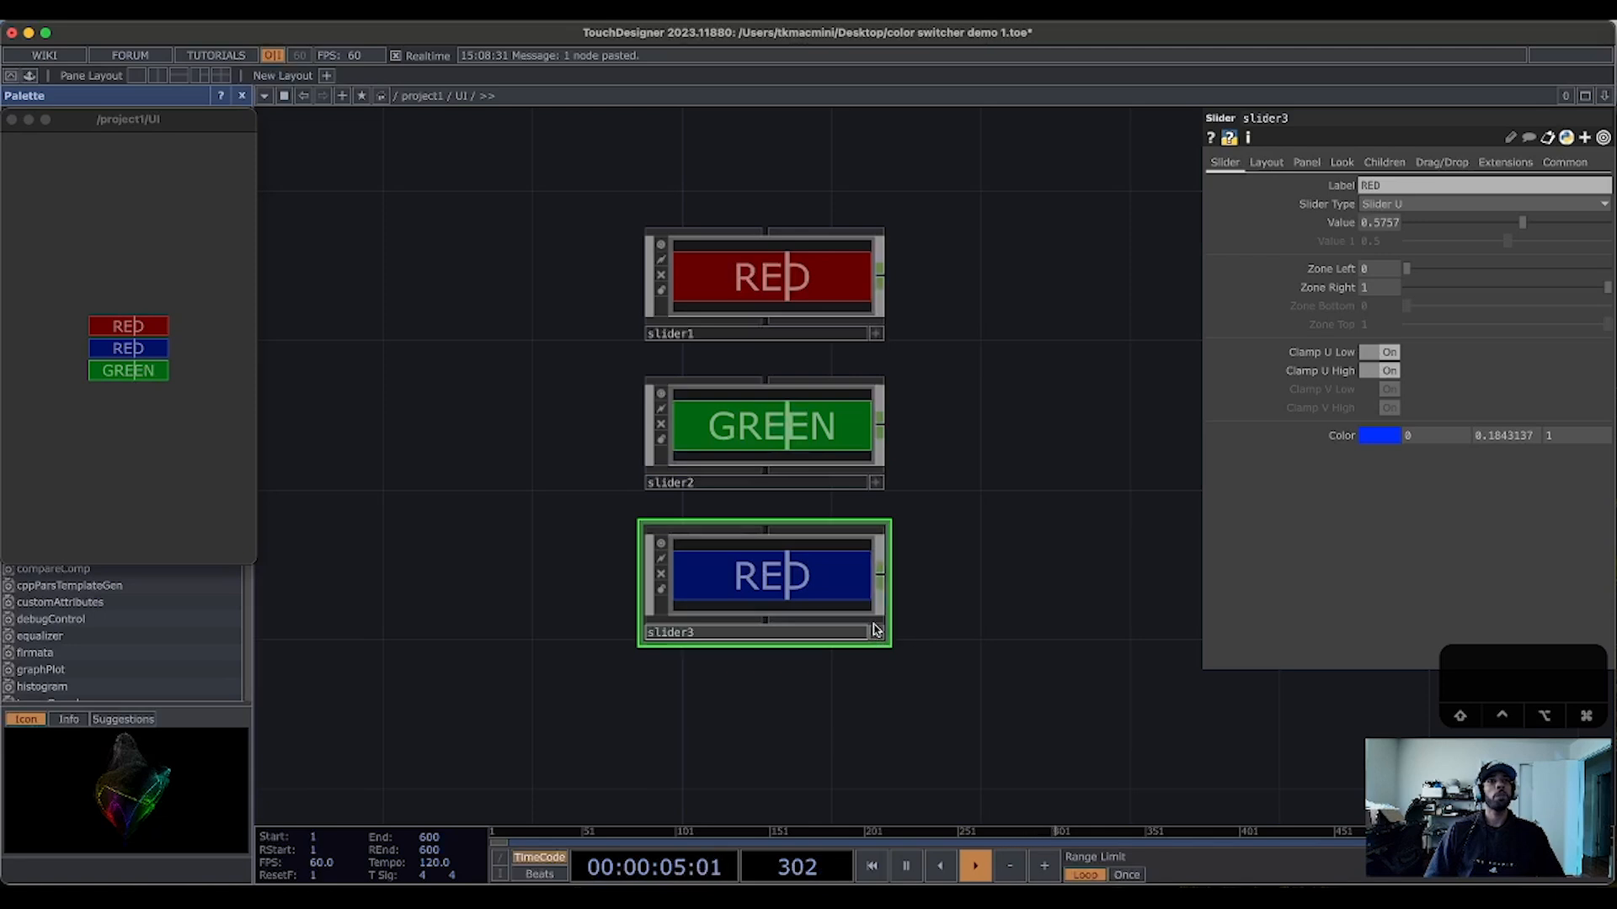
pyautogui.press('BackSpace')
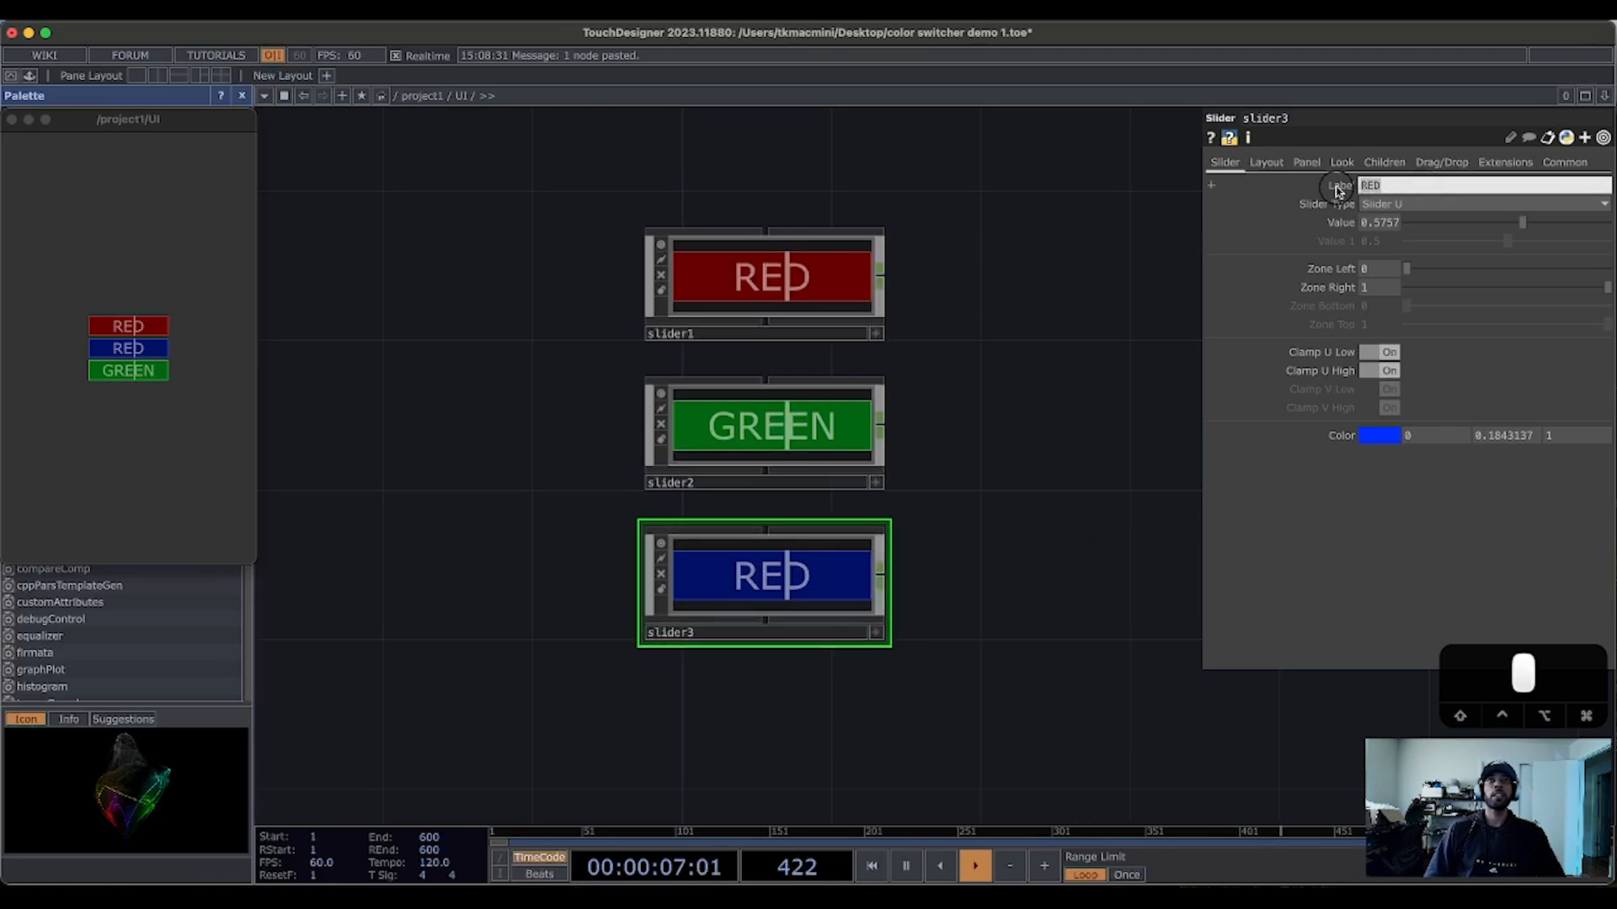
pyautogui.write('BLUE')
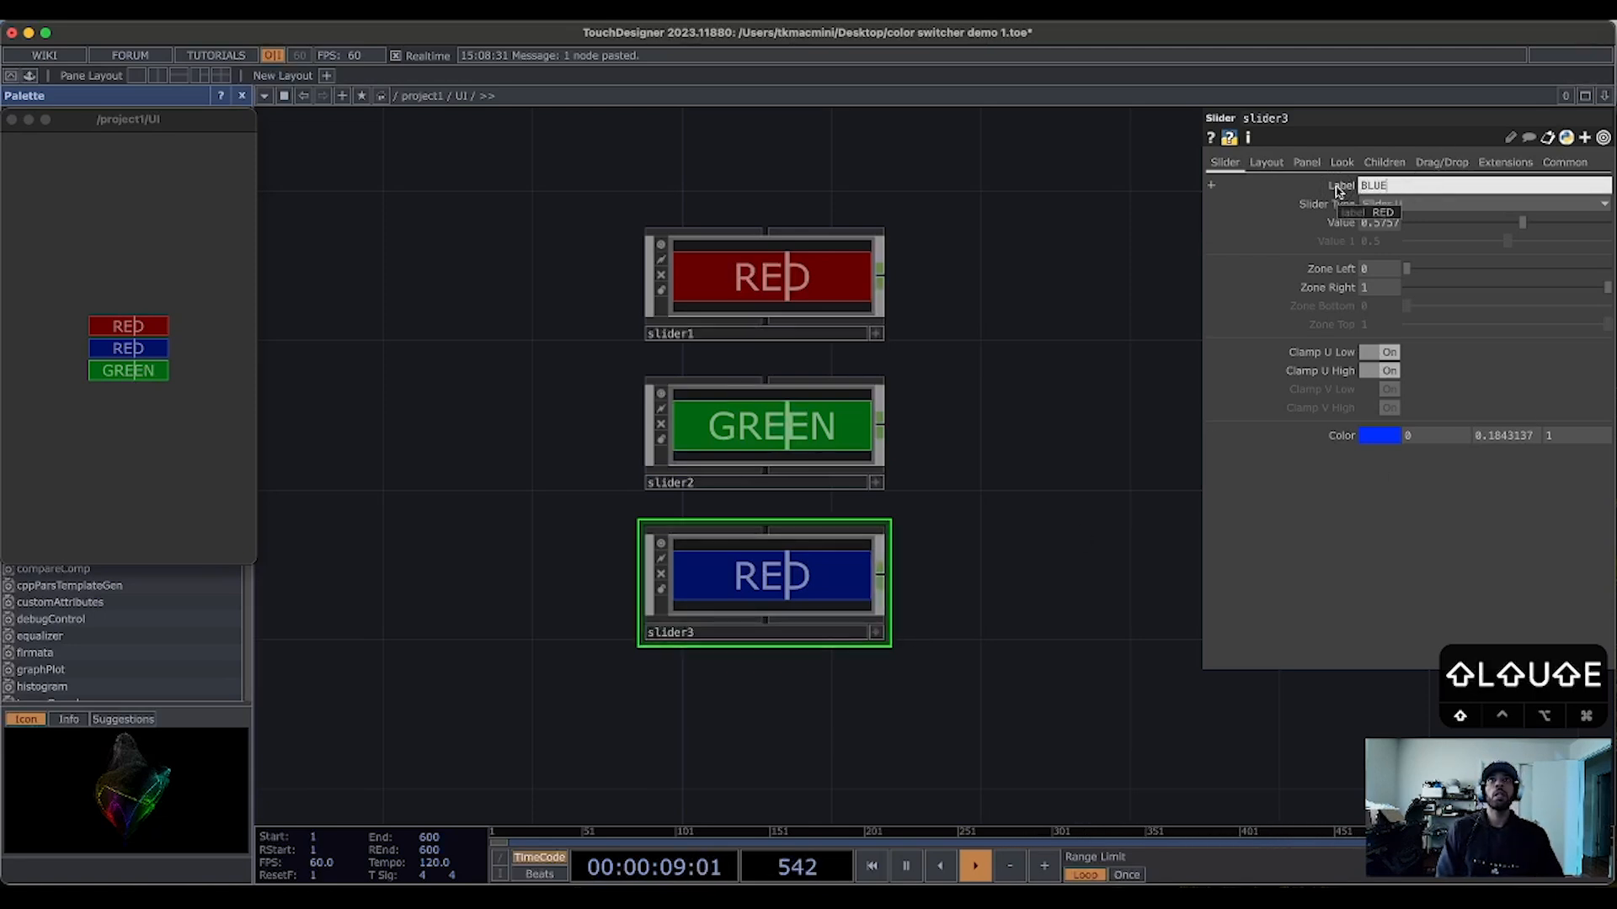
pyautogui.press('Return')
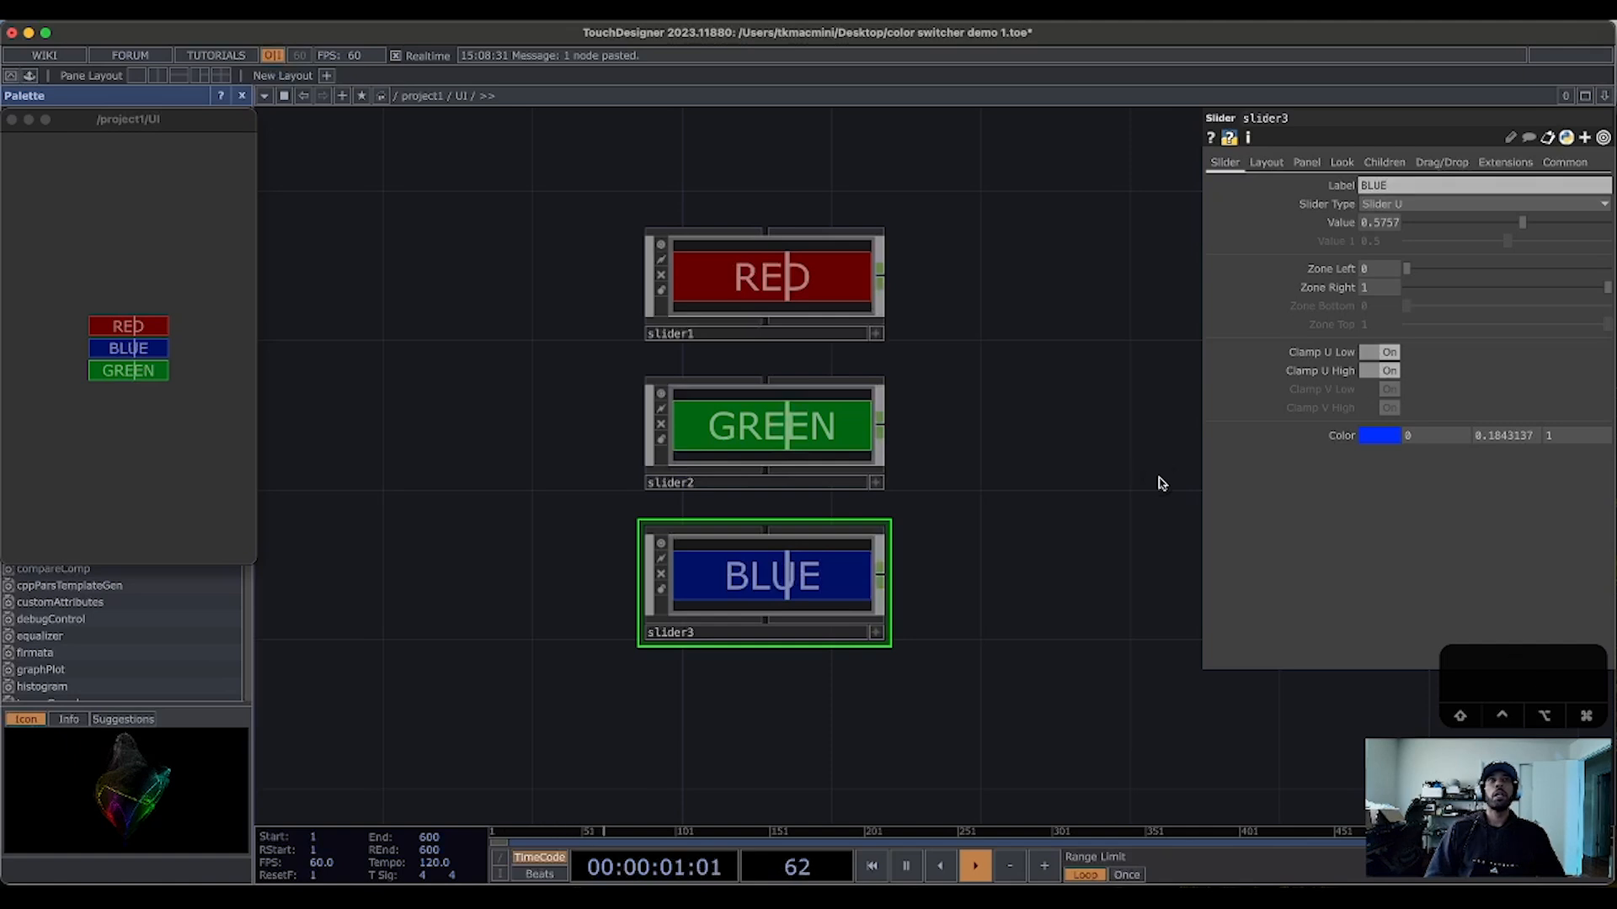
# Step: Set slider3's Align Order to 2 and move the three slider knobs slightly below mid-range in the UI viewer
pyautogui.click(1267, 162)
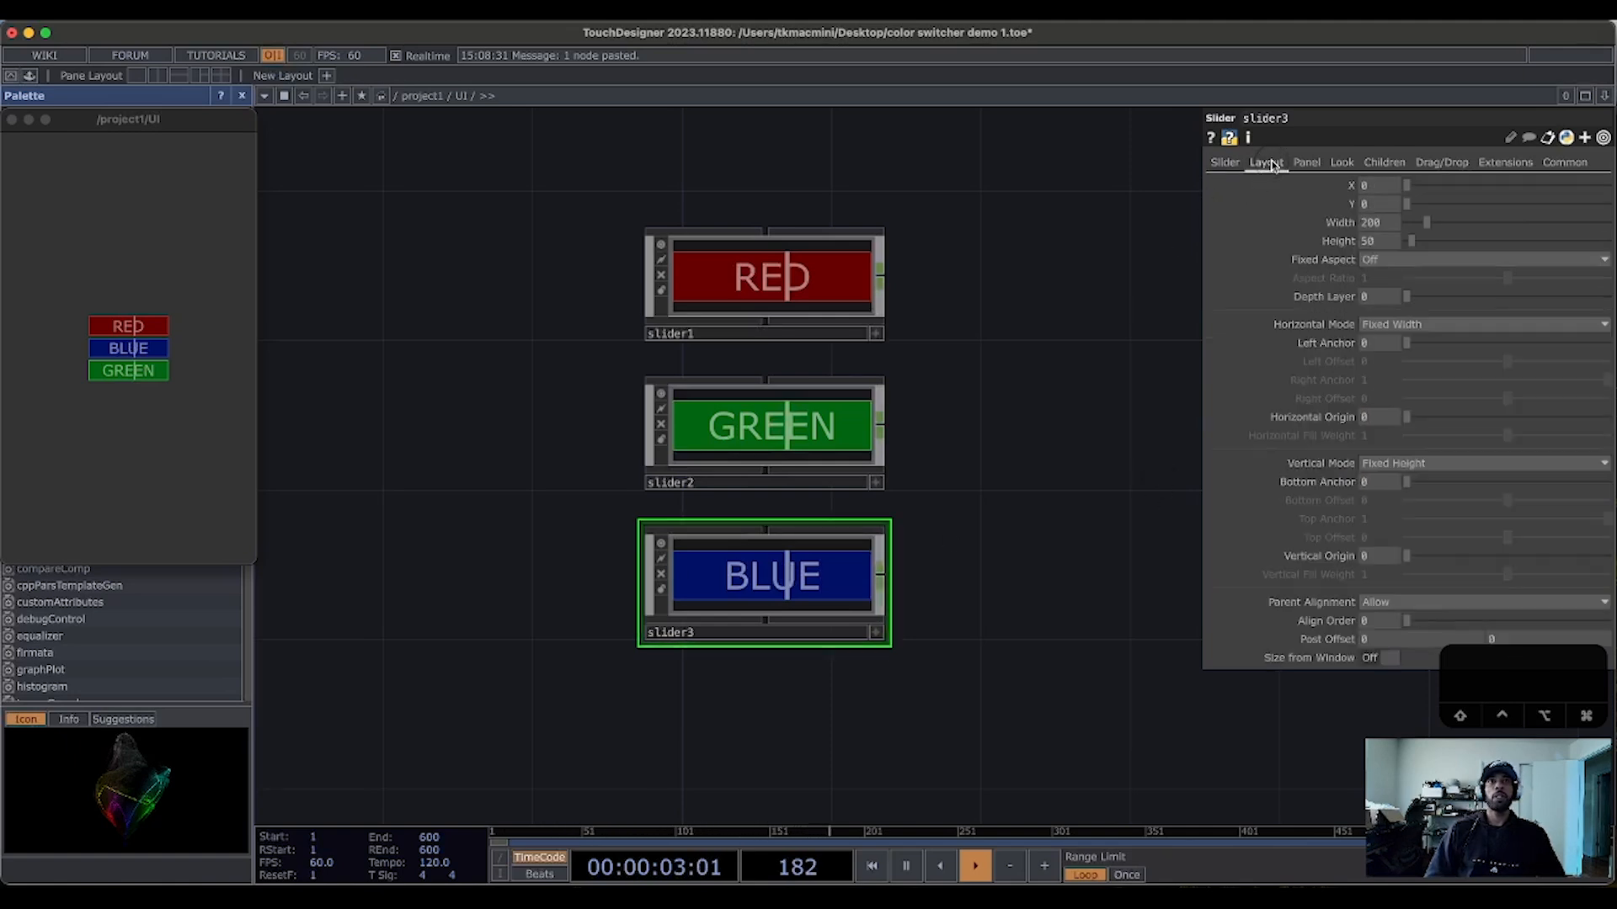
pyautogui.click(1381, 621)
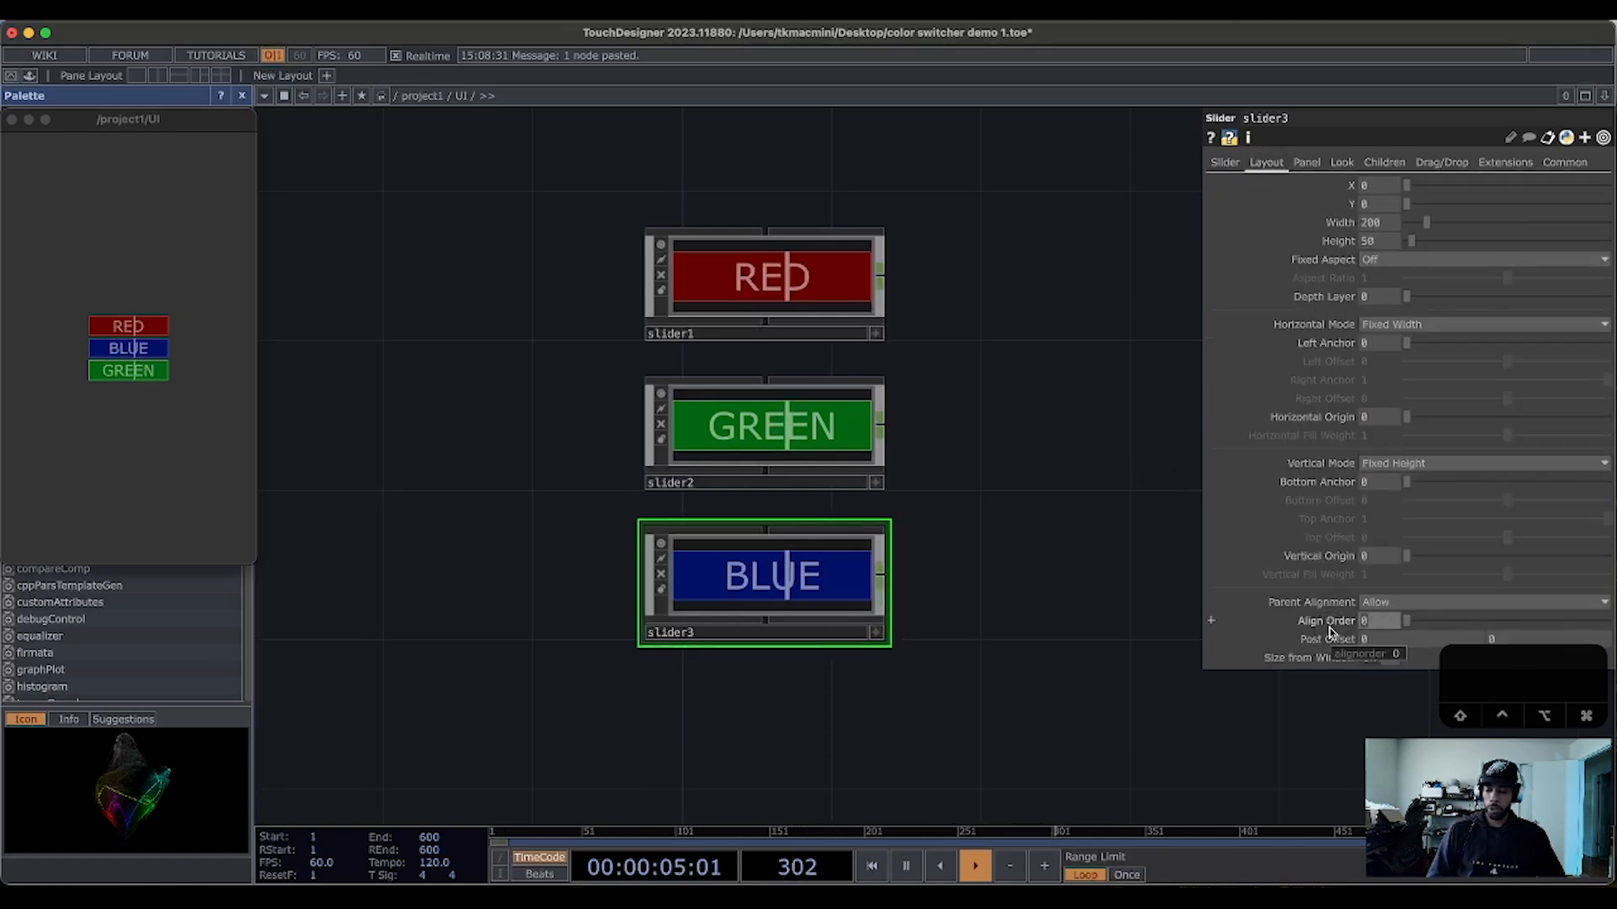
pyautogui.write('2')
pyautogui.press('Return')
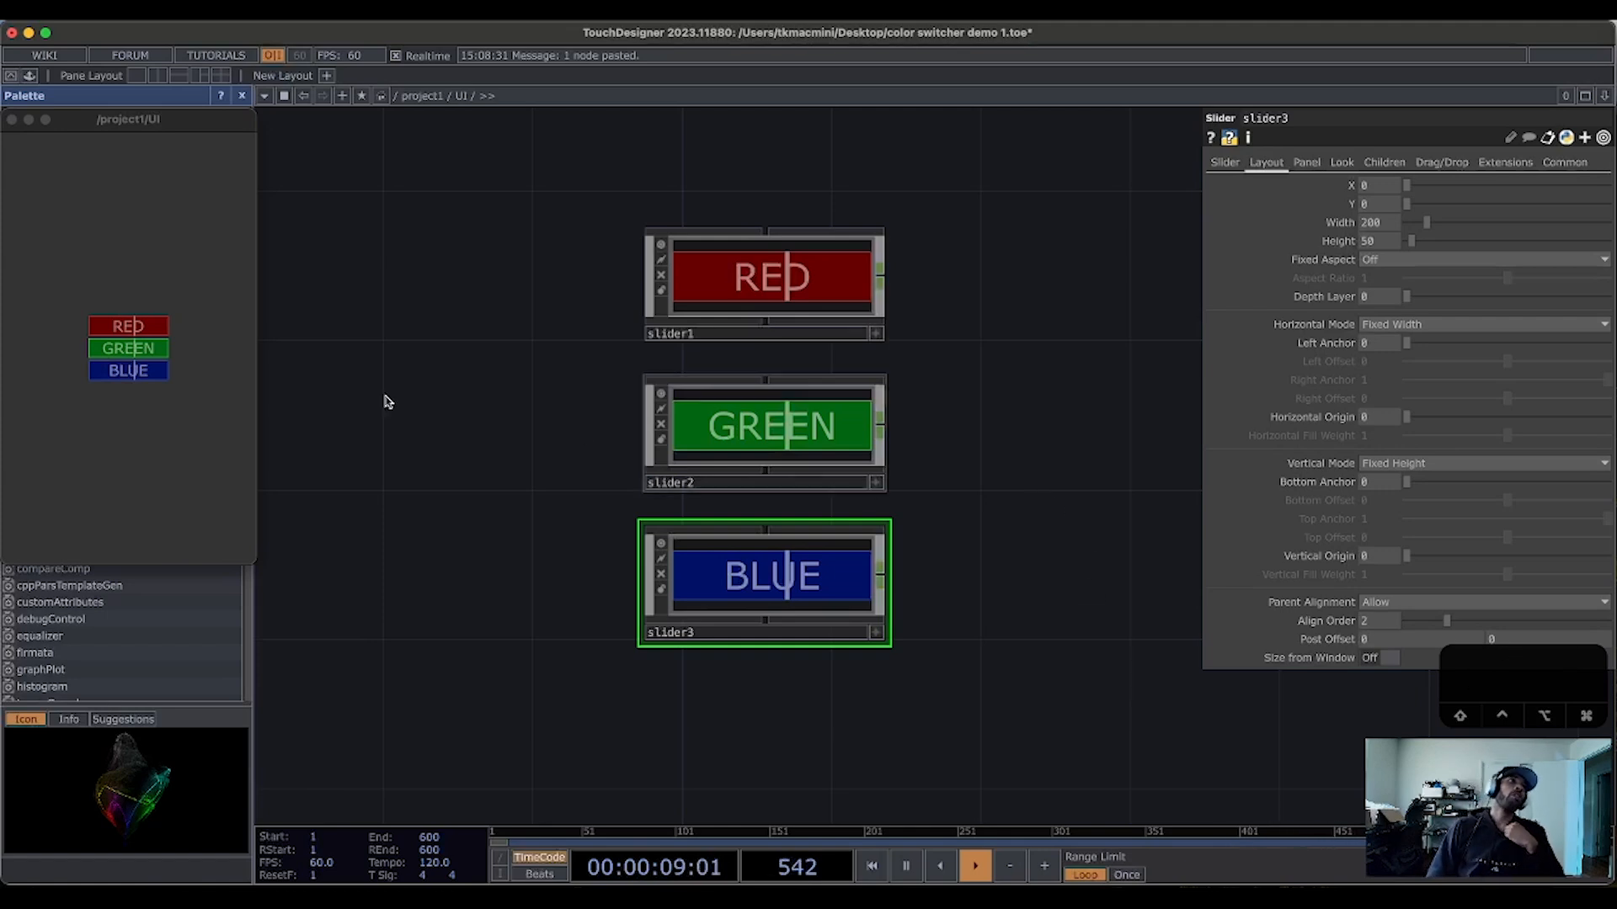
pyautogui.moveTo(134, 332)
pyautogui.mouseDown()
pyautogui.moveTo(117, 330)
pyautogui.moveTo(136, 330)
pyautogui.moveTo(122, 330)
pyautogui.moveTo(129, 352)
pyautogui.moveTo(112, 351)
pyautogui.moveTo(130, 351)
pyautogui.moveTo(112, 376)
pyautogui.moveTo(138, 376)
pyautogui.moveTo(112, 382)
pyautogui.moveTo(134, 376)
pyautogui.moveTo(115, 376)
pyautogui.moveTo(130, 376)
pyautogui.moveTo(118, 384)
pyautogui.moveTo(128, 329)
pyautogui.moveTo(123, 369)
pyautogui.mouseUp()
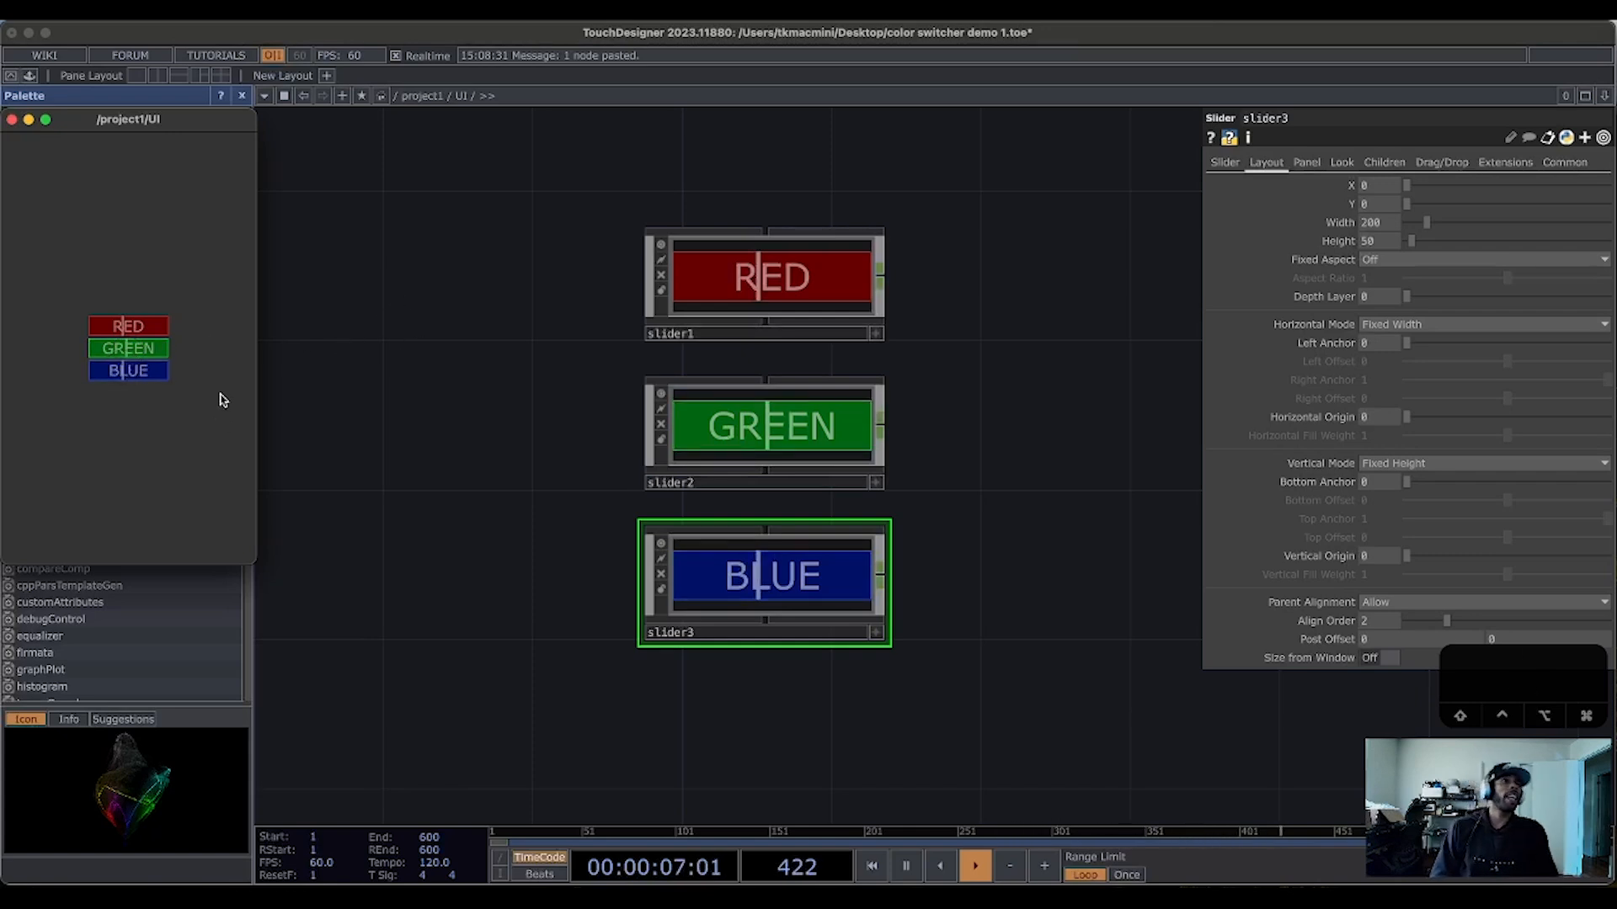
pyautogui.click(692, 687)
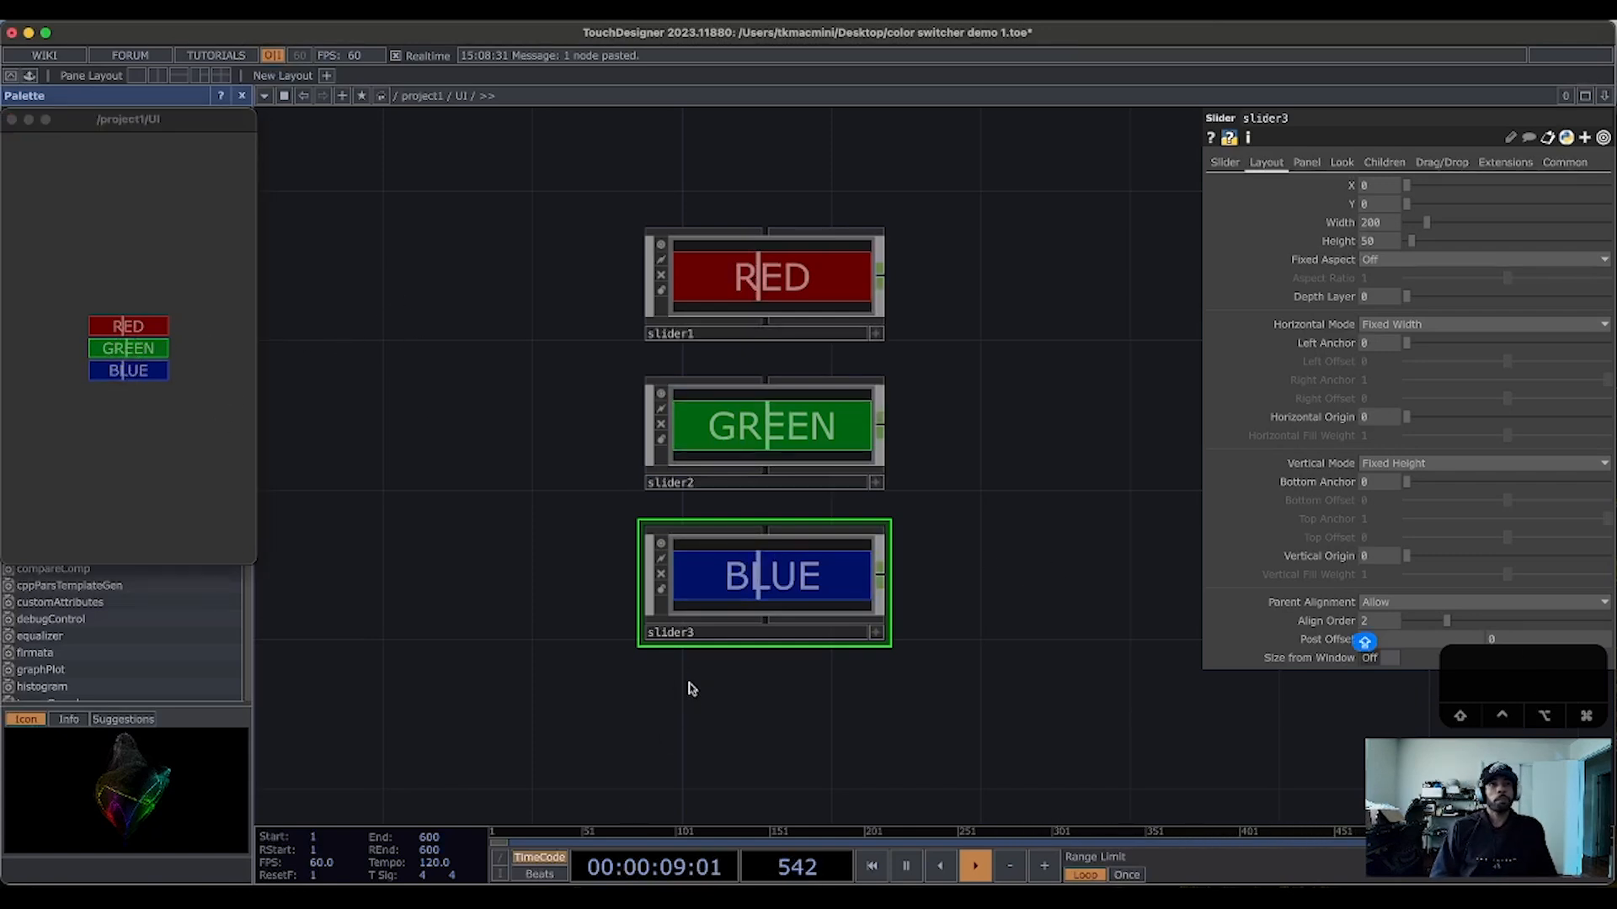
# Step: Add a Button COMP below the BLUE slider in the UI container
pyautogui.moveTo(1039, 498); pyautogui.dragTo(975, 447)
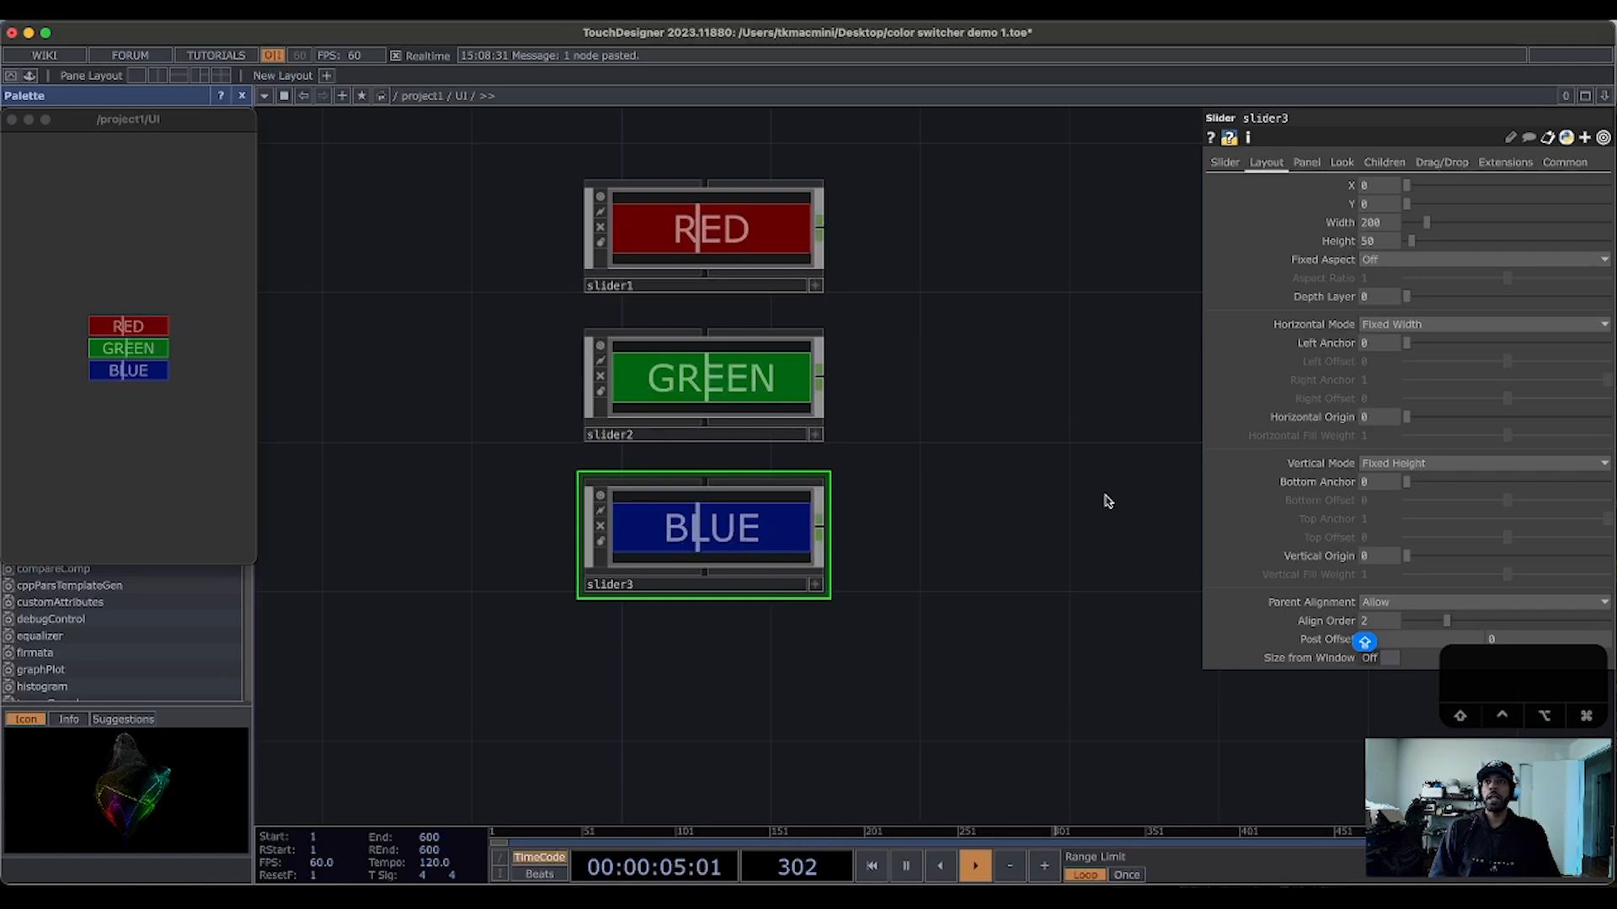
pyautogui.moveTo(1051, 559); pyautogui.dragTo(979, 490)
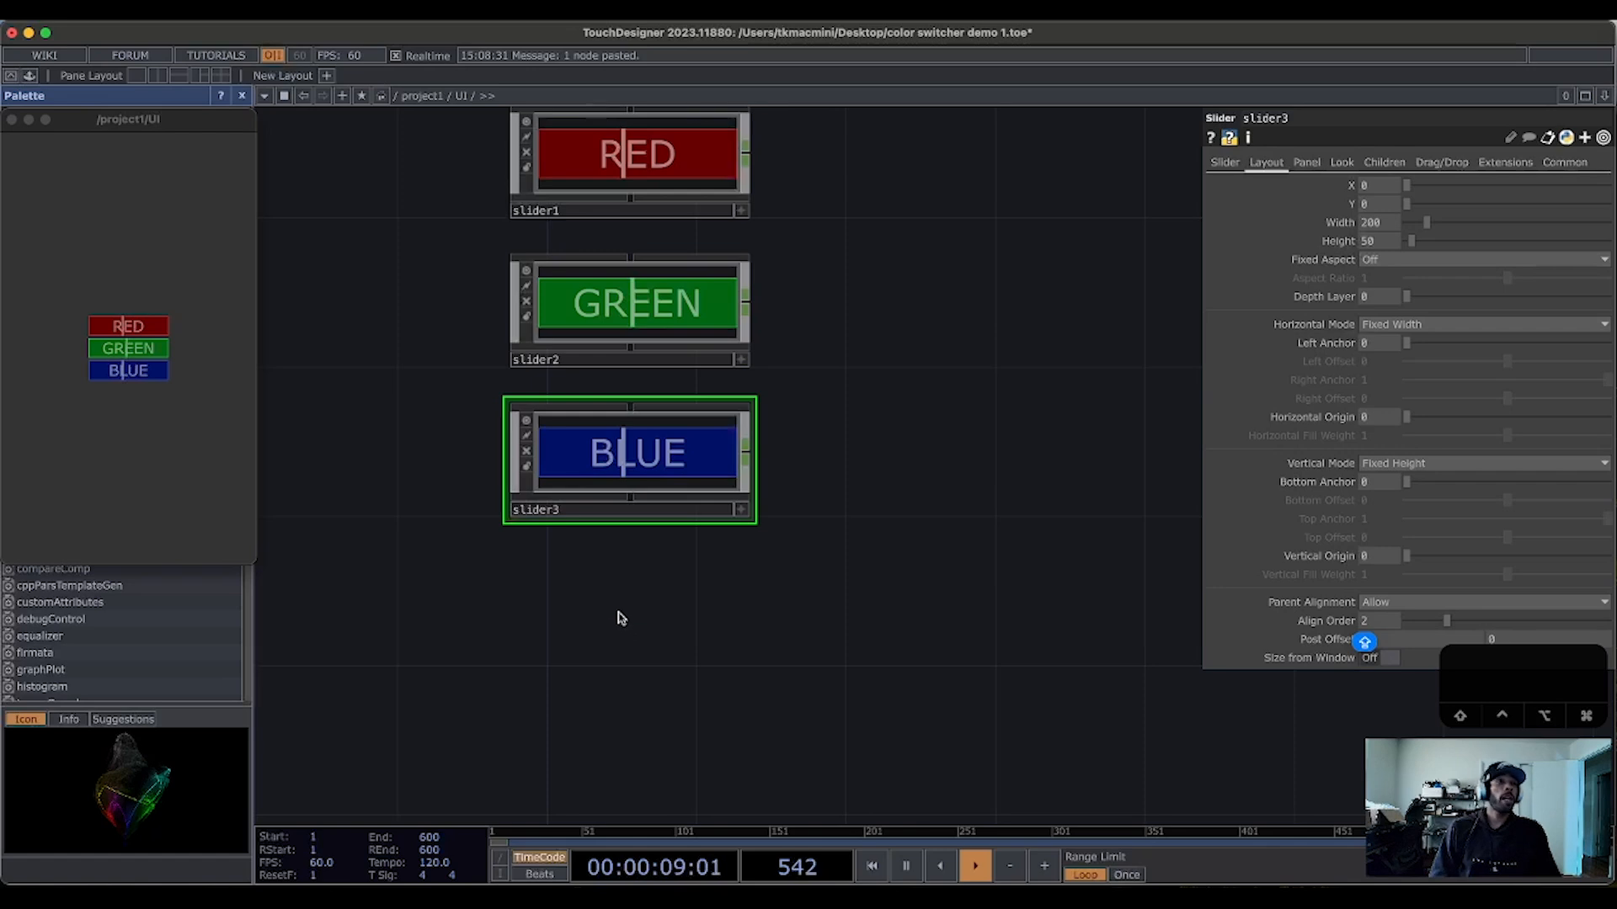
pyautogui.press('Tab')
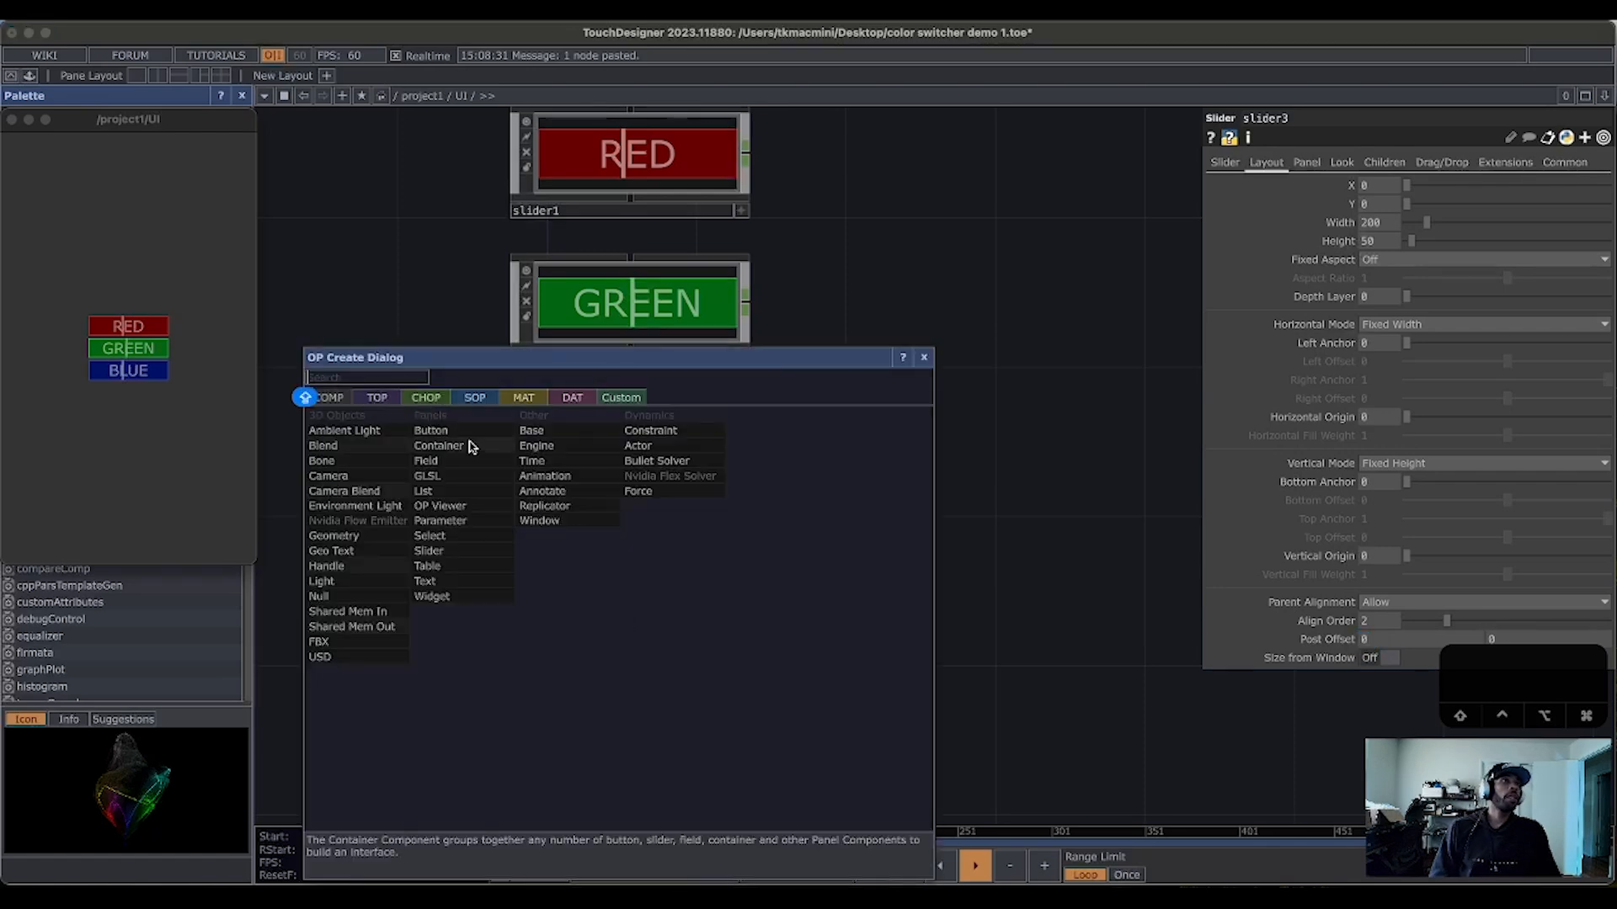
pyautogui.click(430, 431)
pyautogui.click(648, 699)
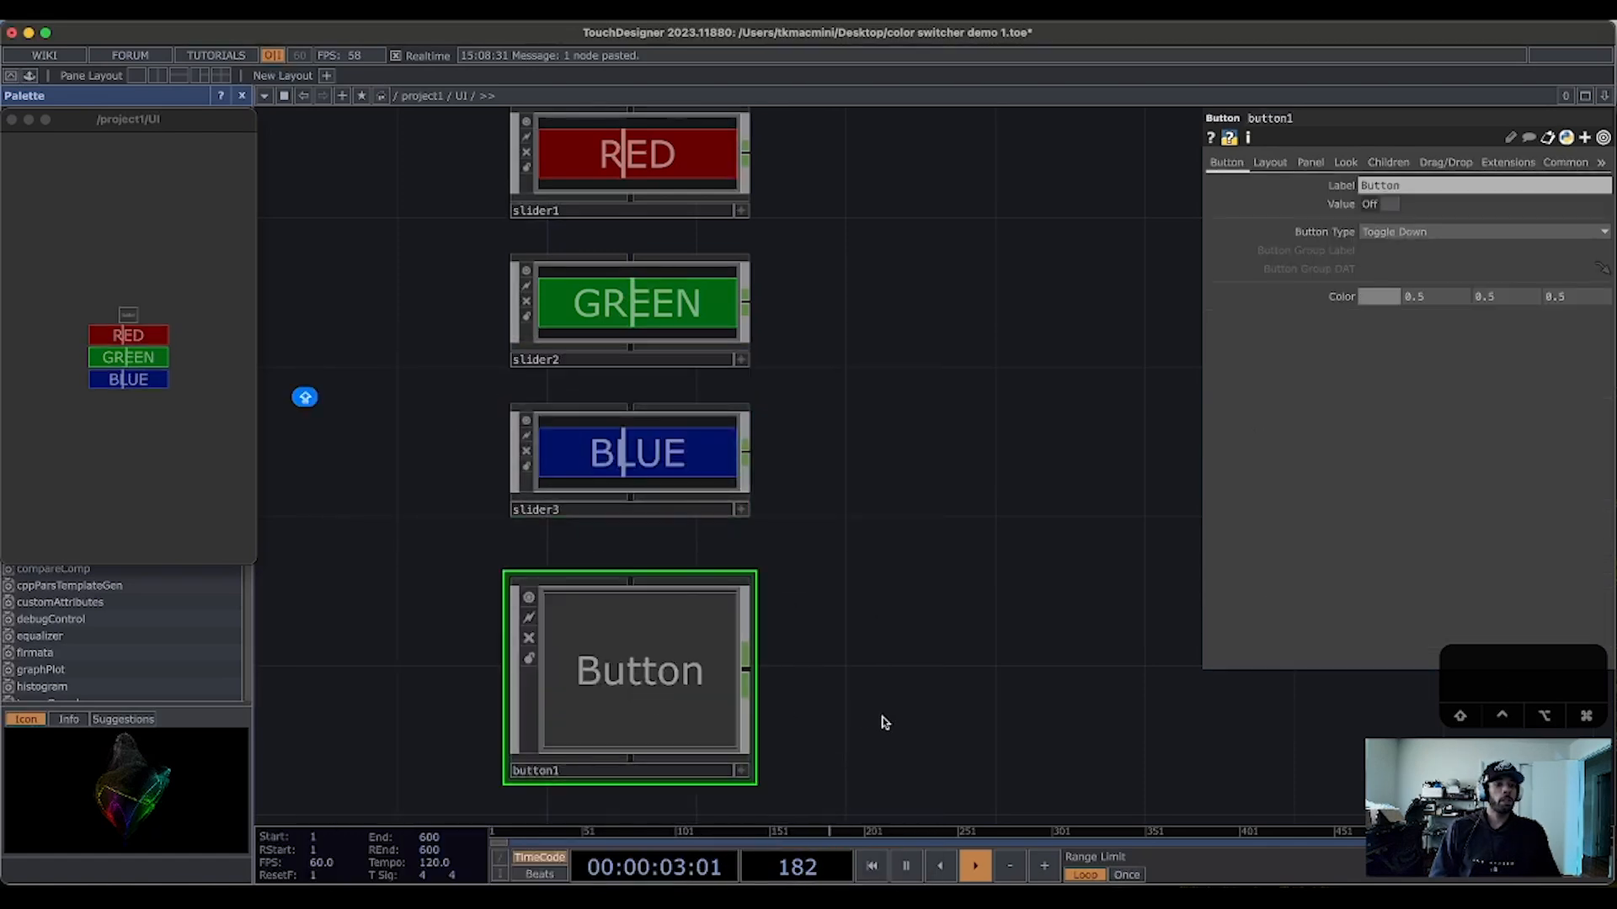
# Step: Change the label of the new button, button1, to AUTO
pyautogui.moveTo(883, 721); pyautogui.dragTo(927, 544)
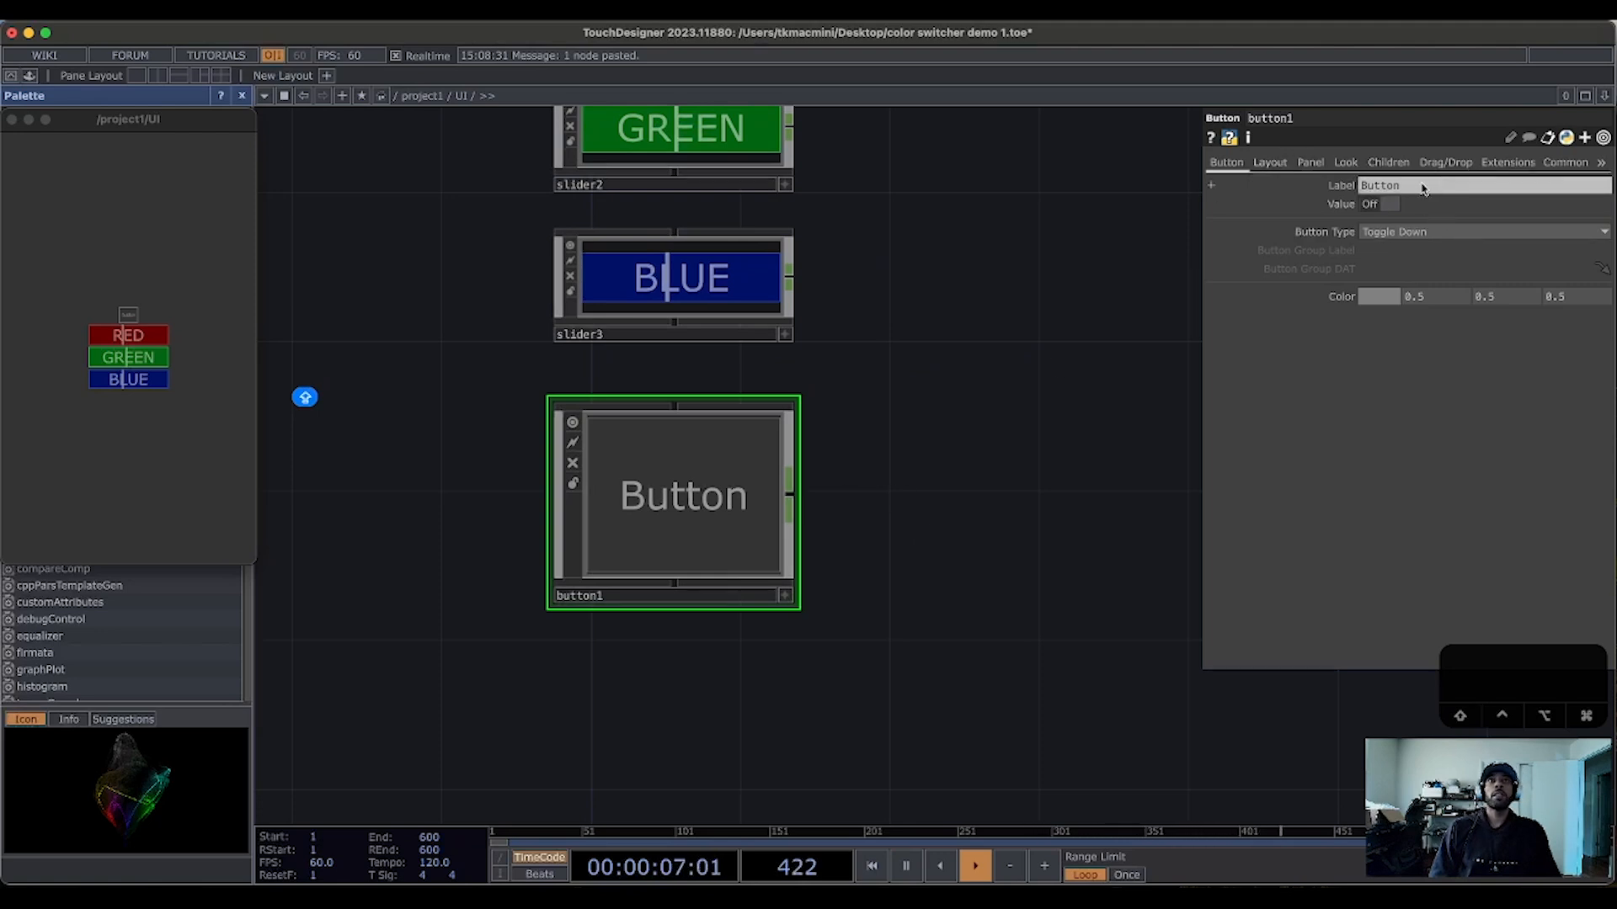
pyautogui.click(1422, 189)
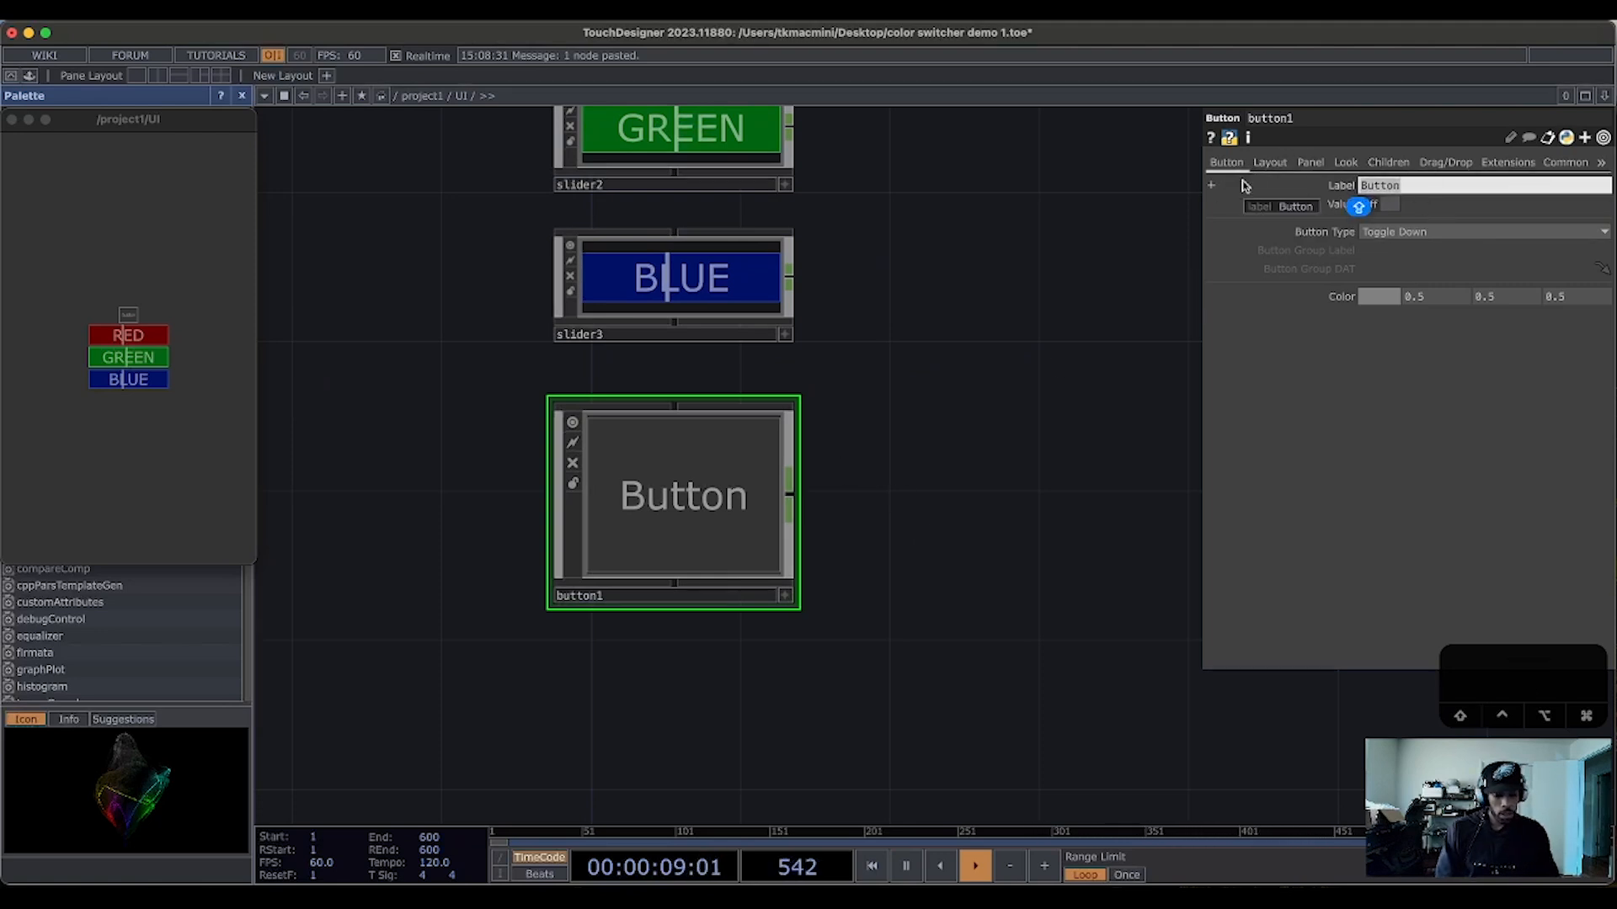
pyautogui.write('AUTO')
pyautogui.press('Return')
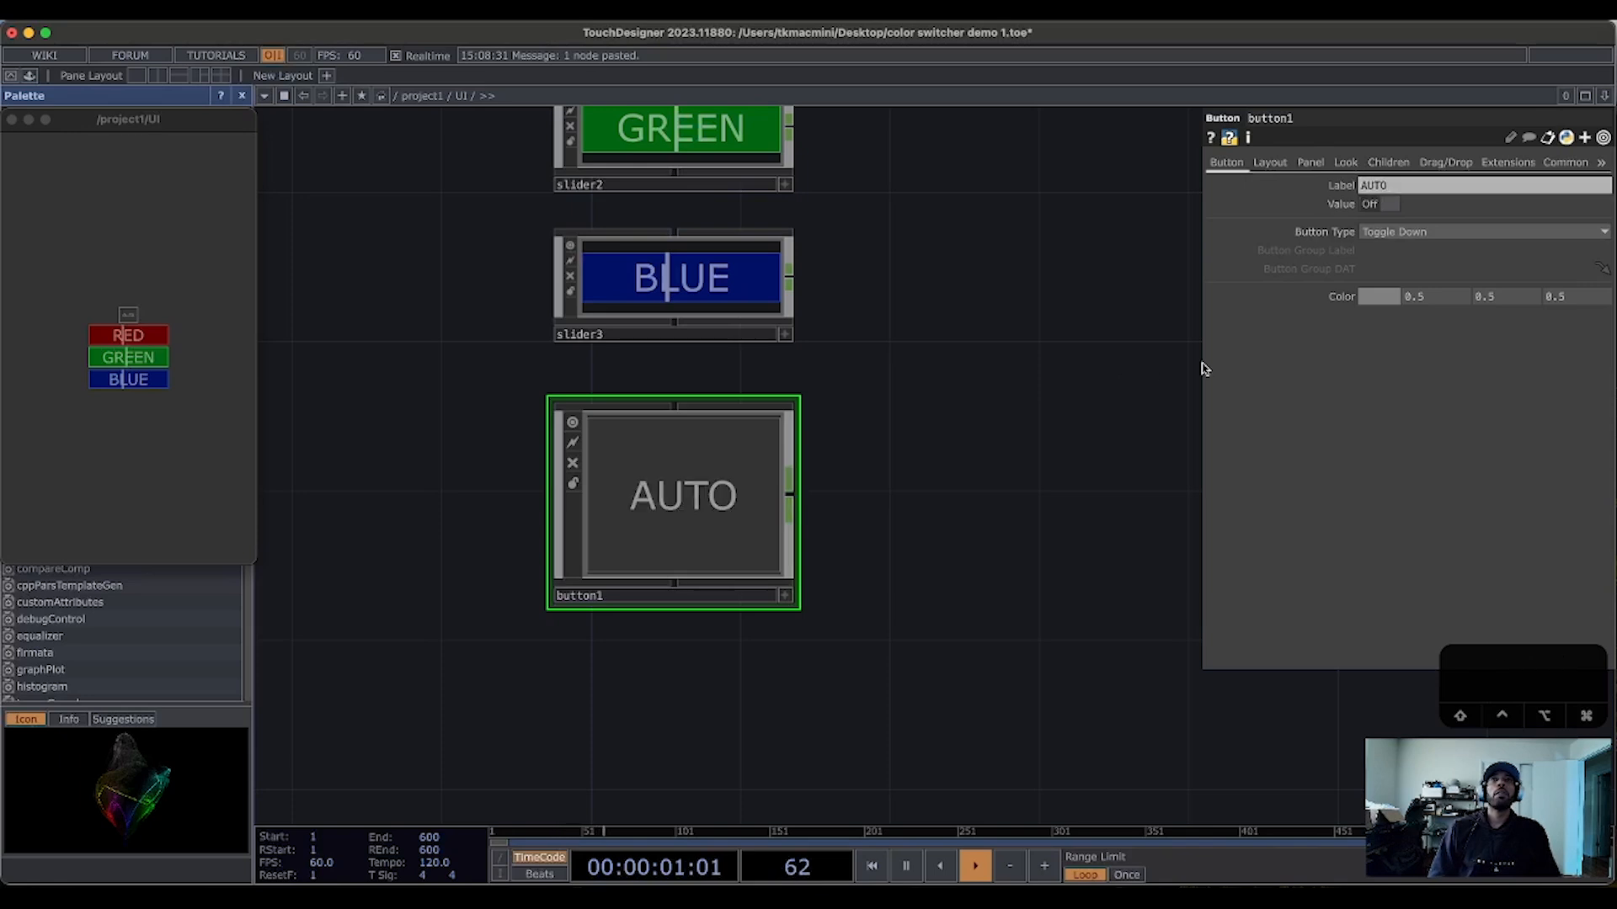
# Step: Set the AUTO button's color to magenta, about 0.9, 0, 1, and close the color picker
pyautogui.click(1379, 297)
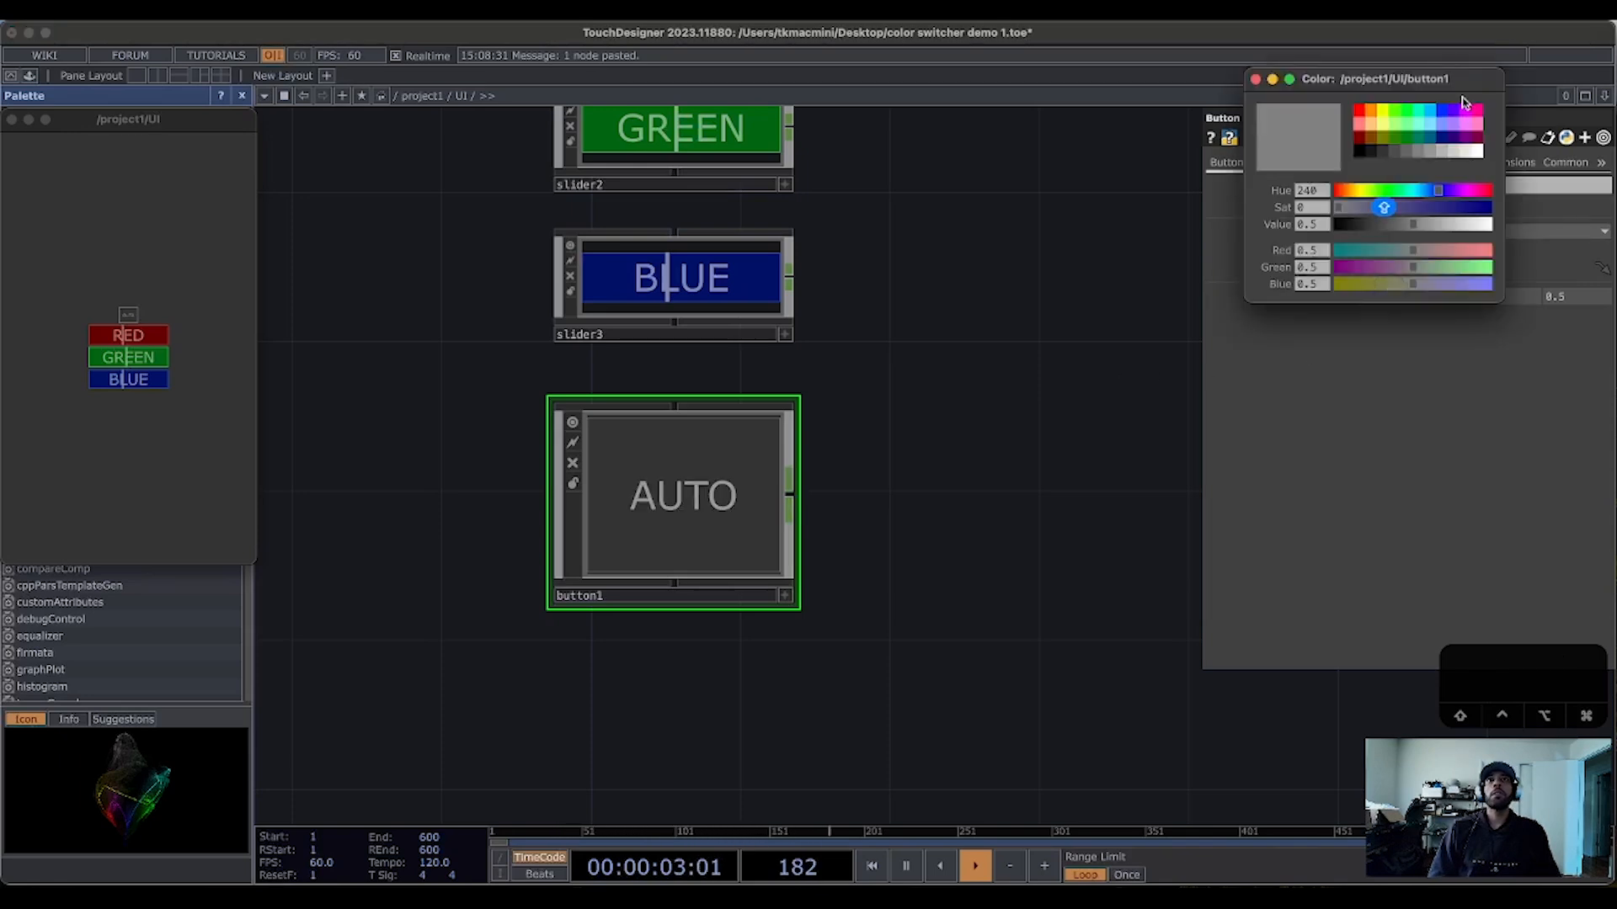
pyautogui.click(1467, 112)
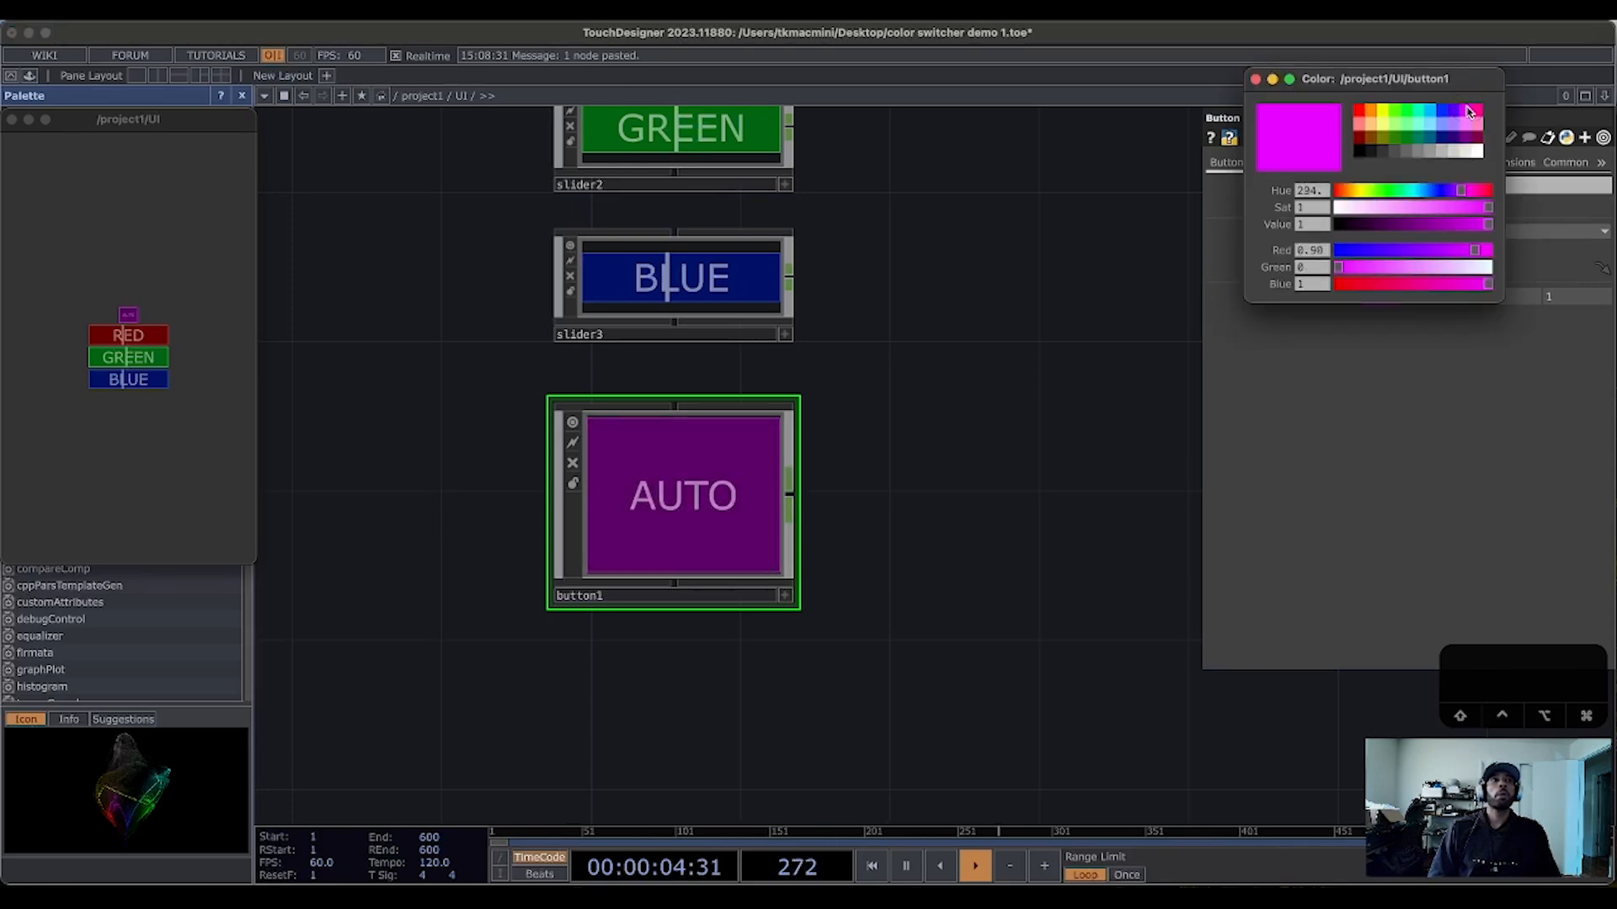
pyautogui.click(1072, 350)
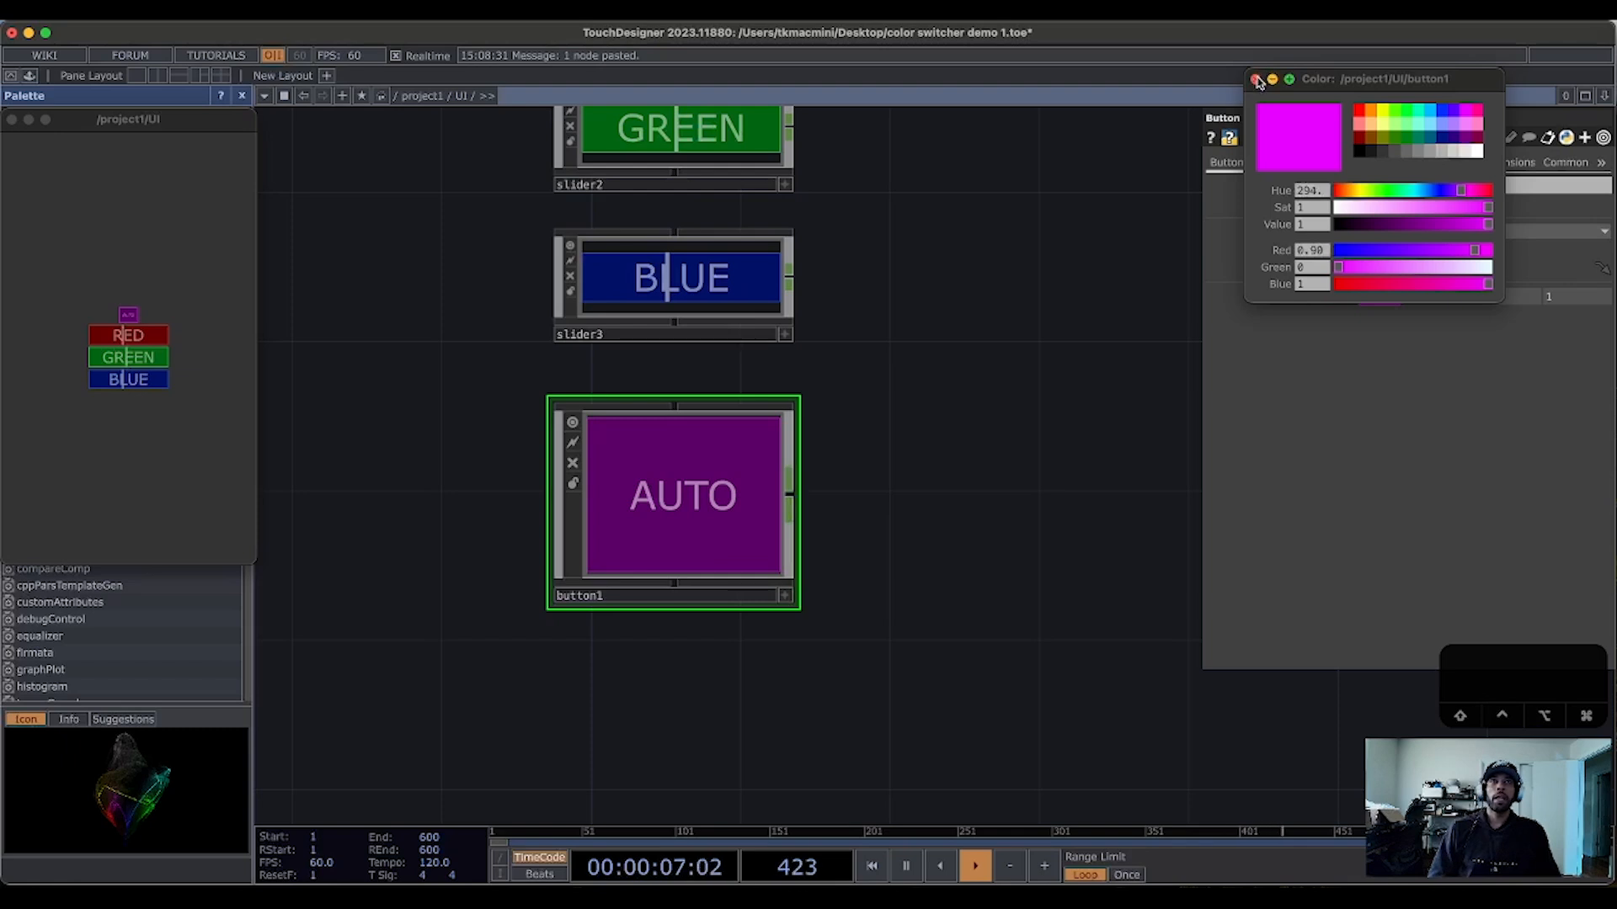
pyautogui.click(1256, 79)
# Step: Set the AUTO button's Align Order to 3, then review the Align Order of each slider and the button
pyautogui.click(1267, 164)
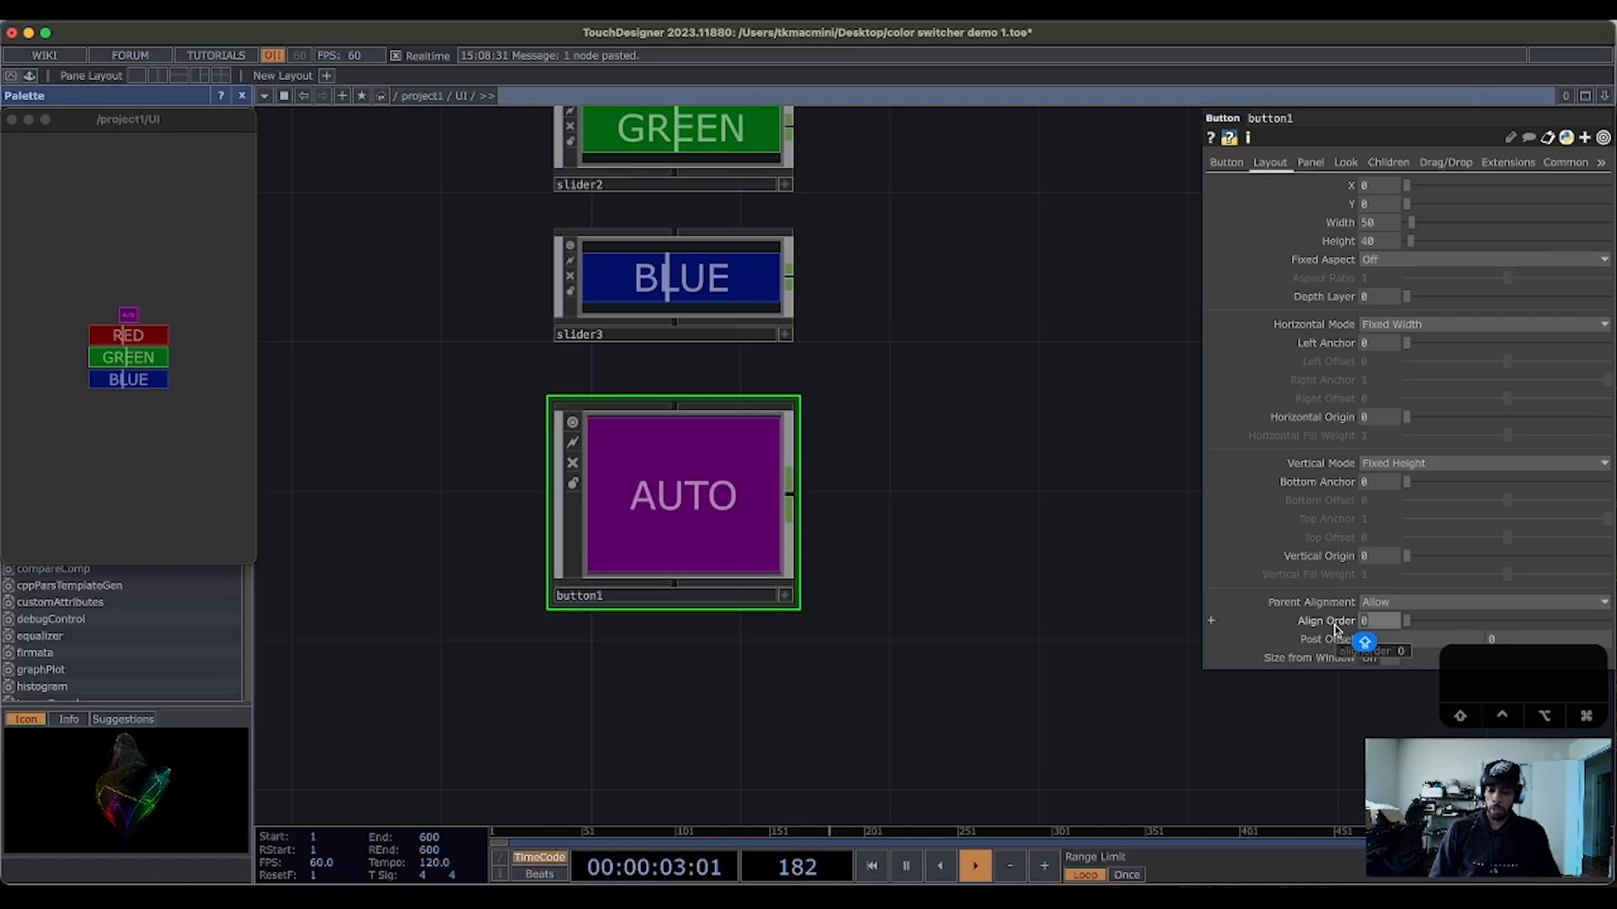
pyautogui.write('3')
pyautogui.press('Return')
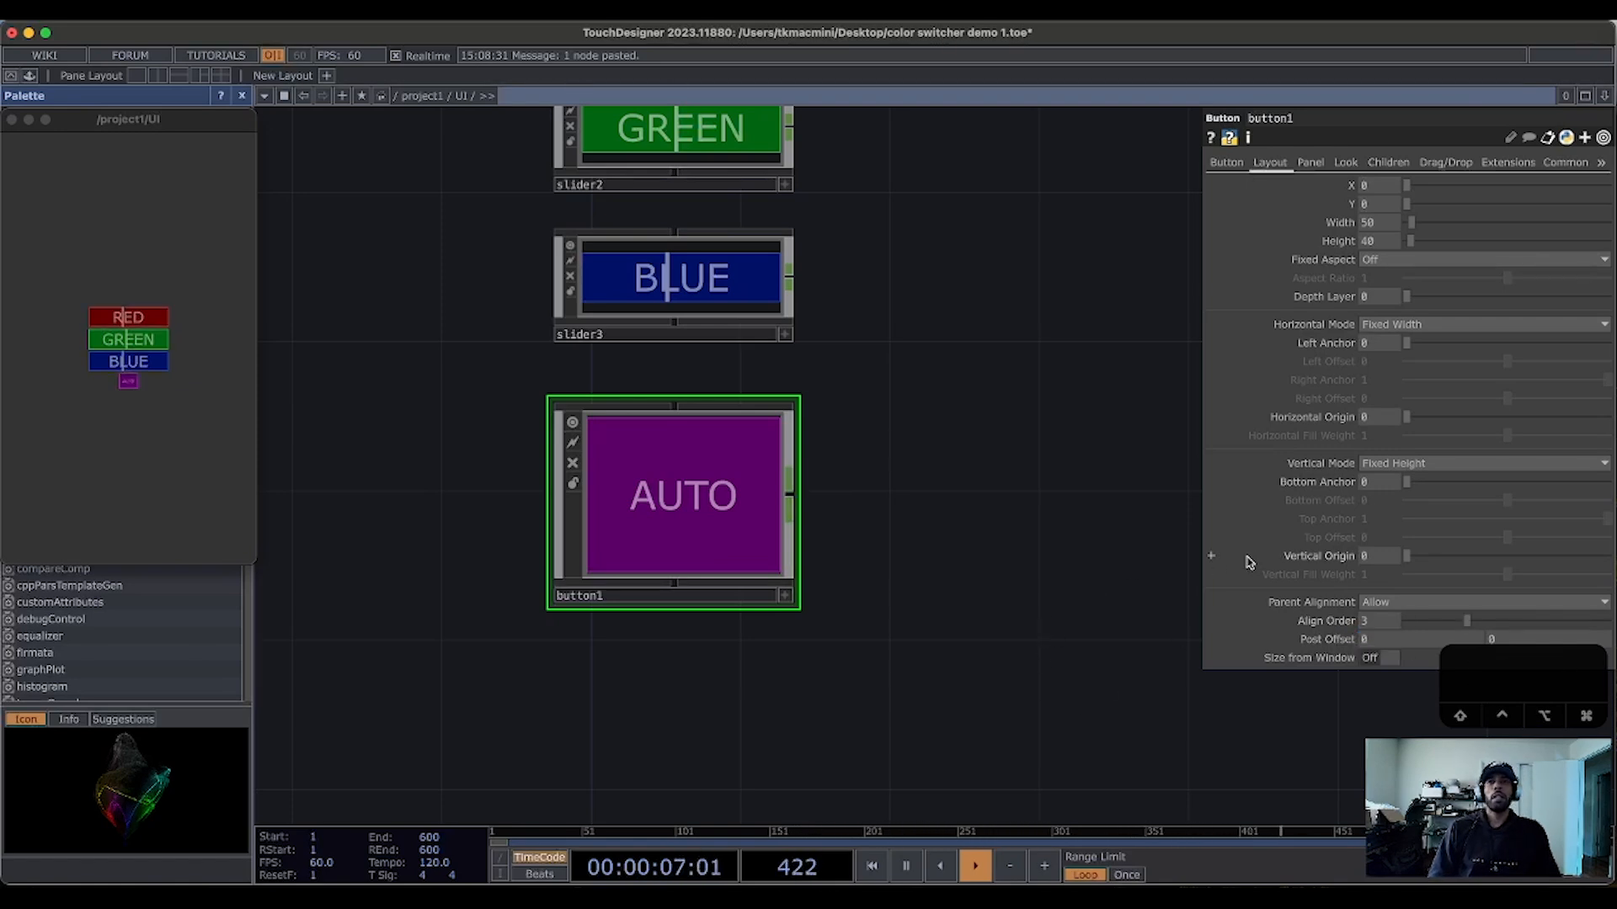
pyautogui.scroll(5, 918, 596)
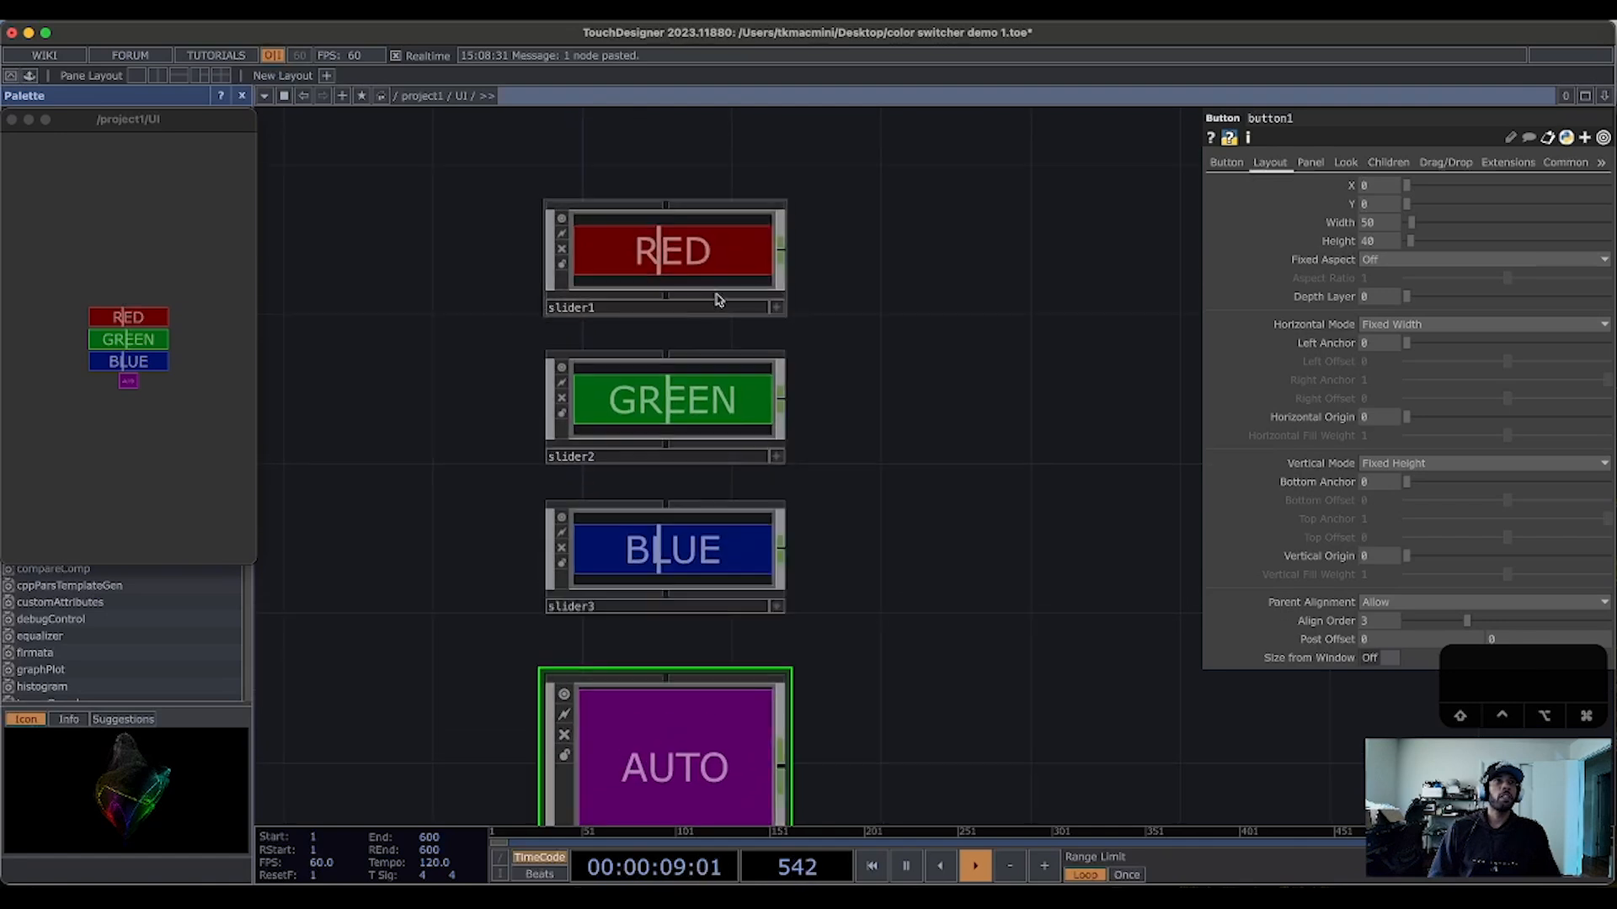
pyautogui.click(707, 301)
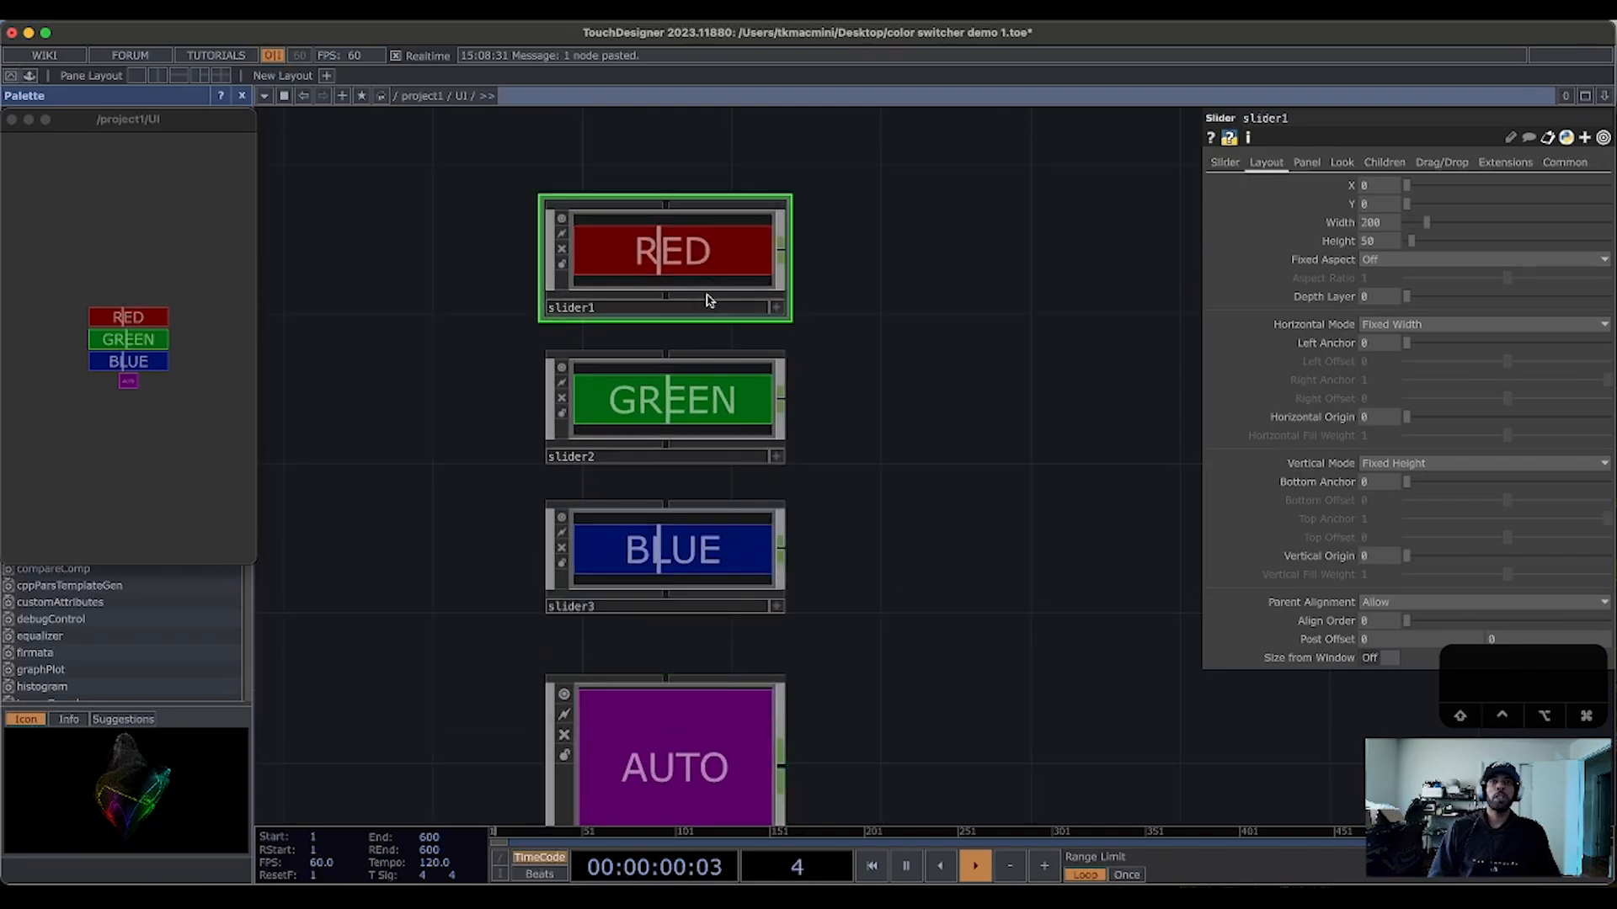
pyautogui.click(710, 448)
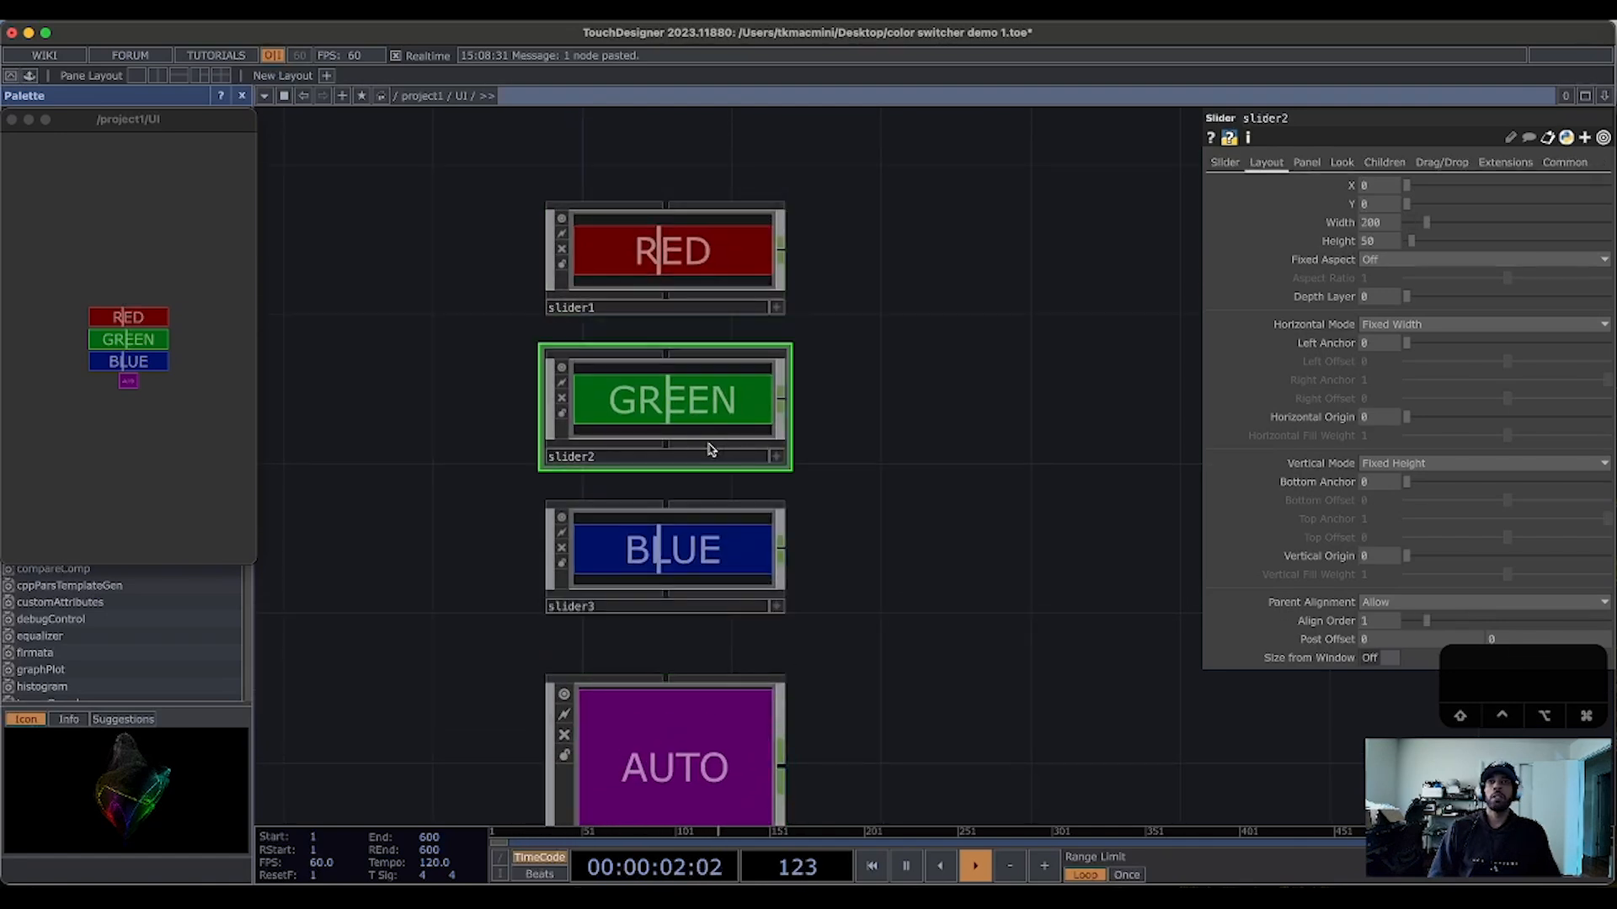
pyautogui.click(687, 606)
pyautogui.click(781, 707)
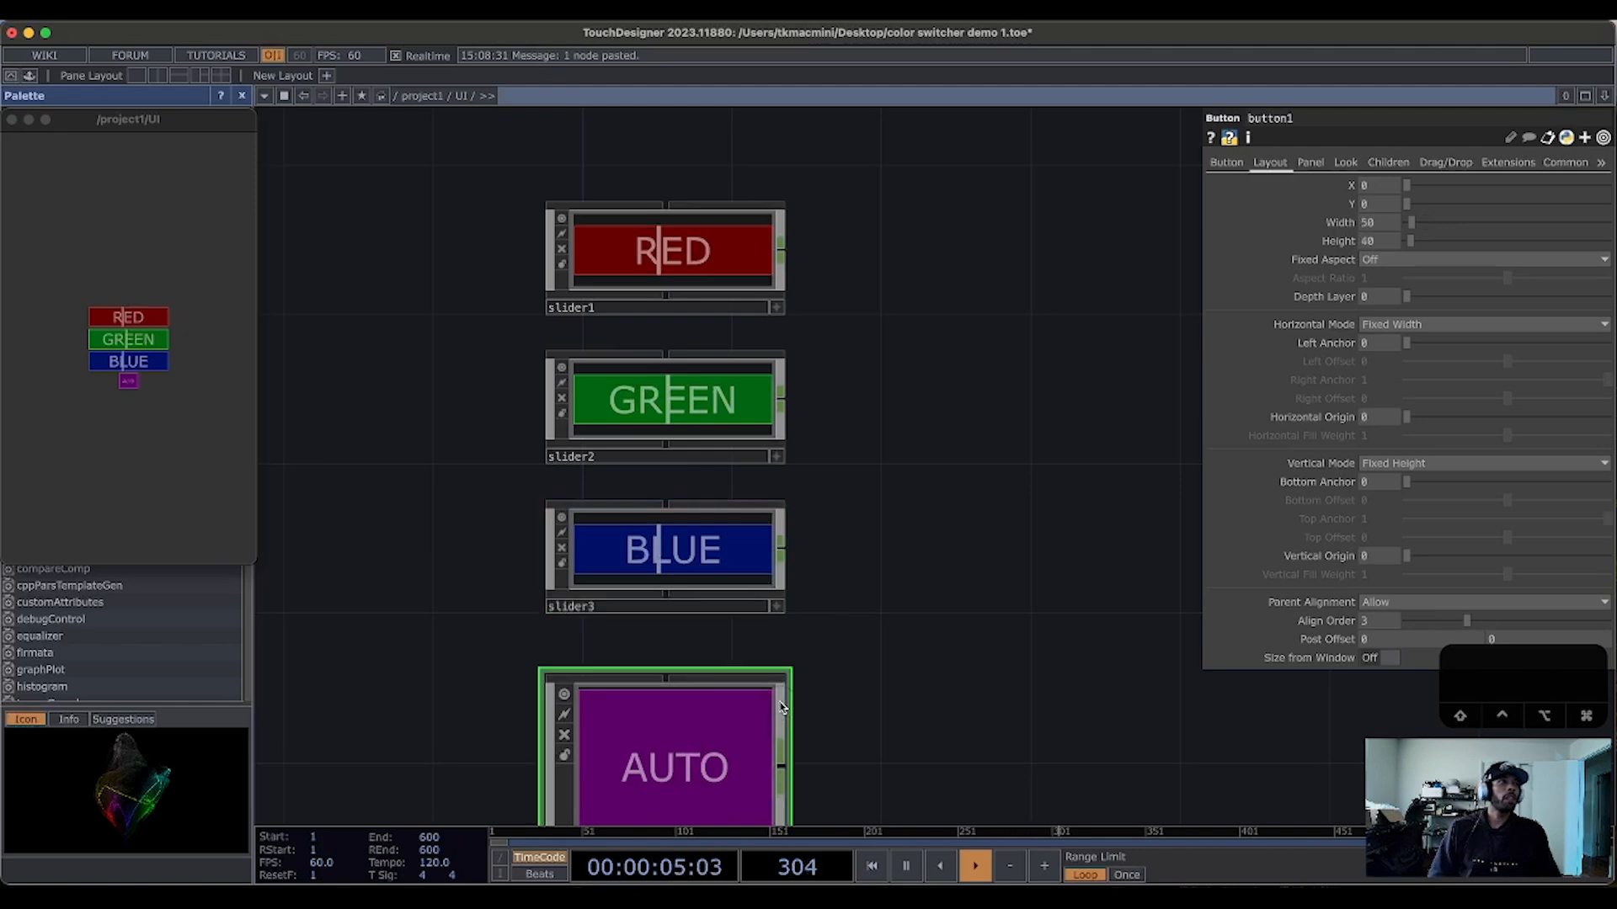
# Step: Set the AUTO button's layout Height to 50
pyautogui.scroll(-3, 868, 359)
pyautogui.scroll(-3, 867, 360)
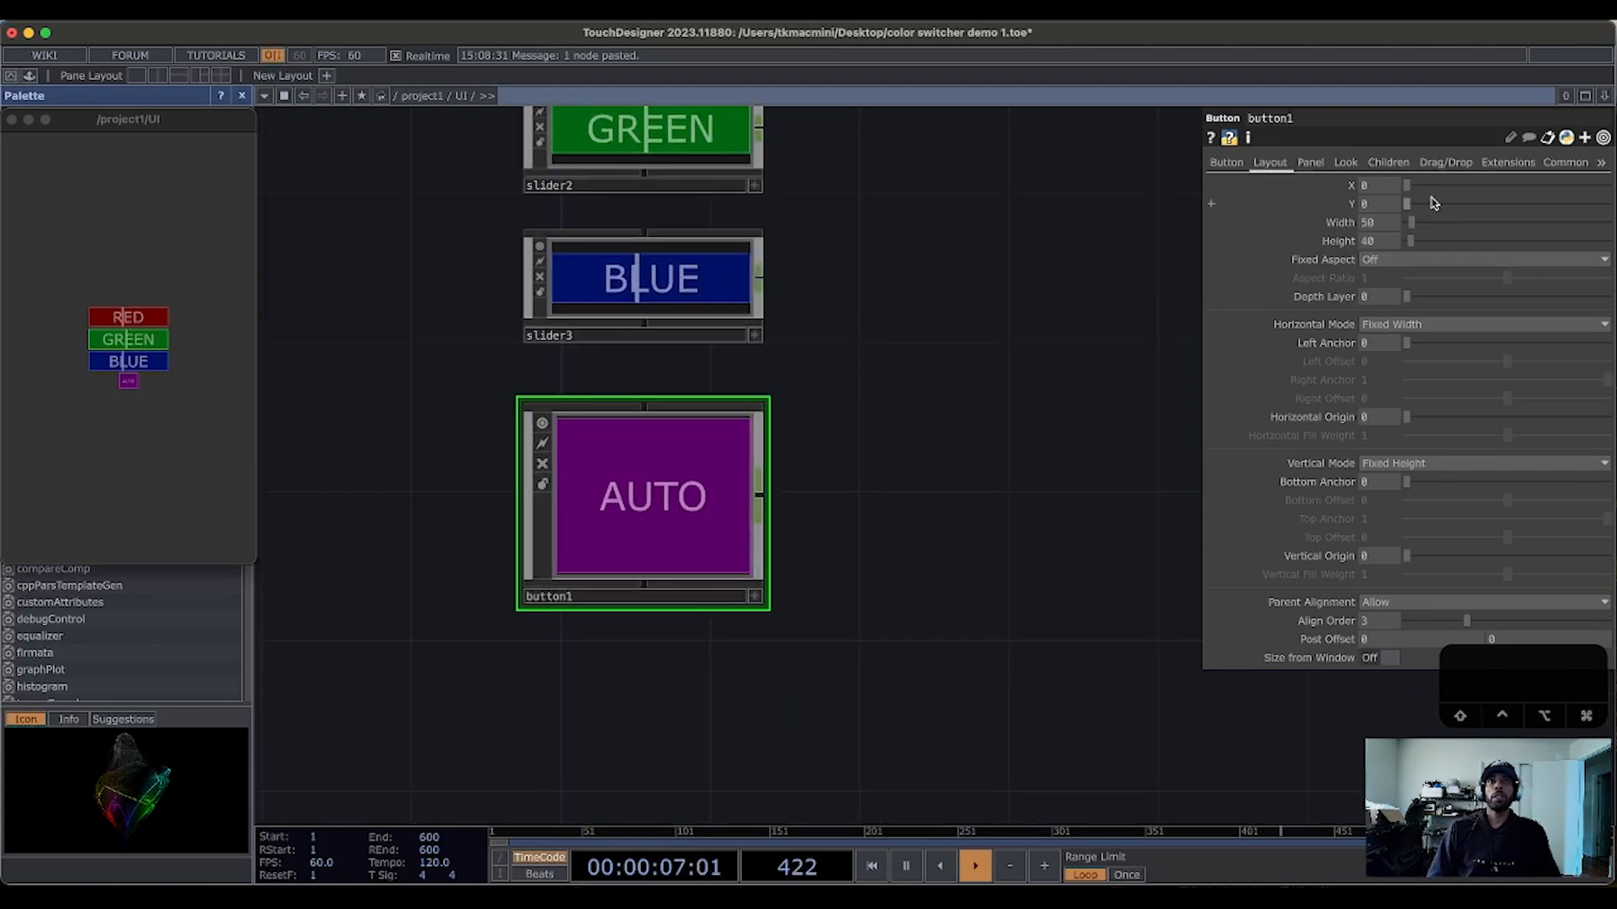
pyautogui.moveTo(1381, 243); pyautogui.dragTo(1346, 244)
pyautogui.write('50')
pyautogui.press('Return')
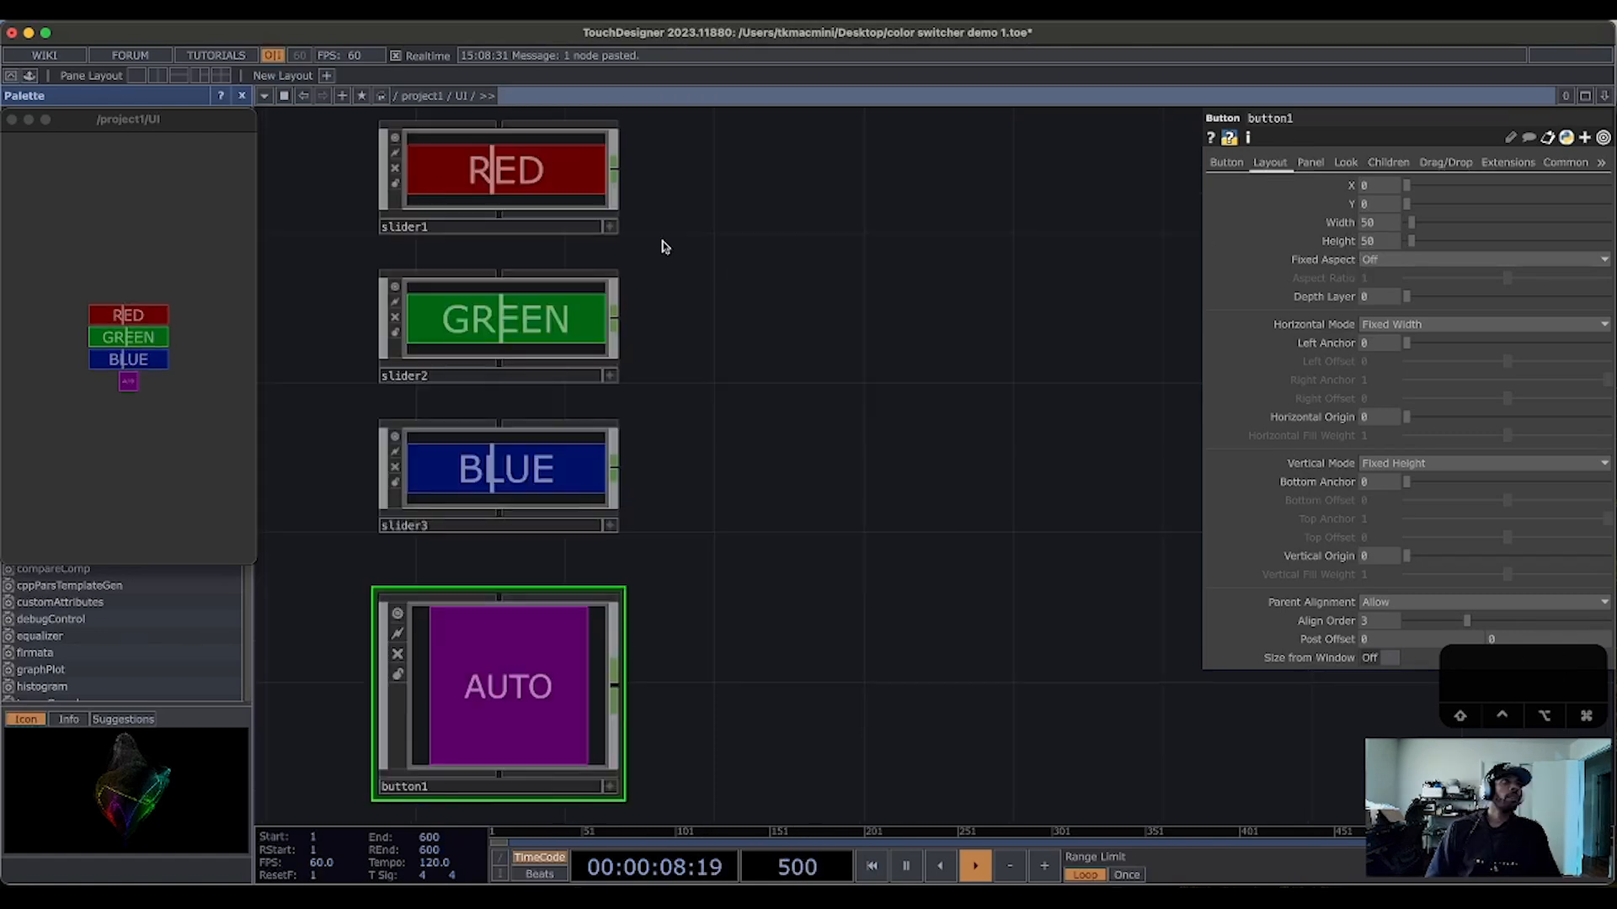
# Step: Connect a Null CHOP to the RED slider's output and raise the slider's value to about 0.85
pyautogui.moveTo(852, 289); pyautogui.dragTo(853, 318)
pyautogui.scroll(-3, 880, 348)
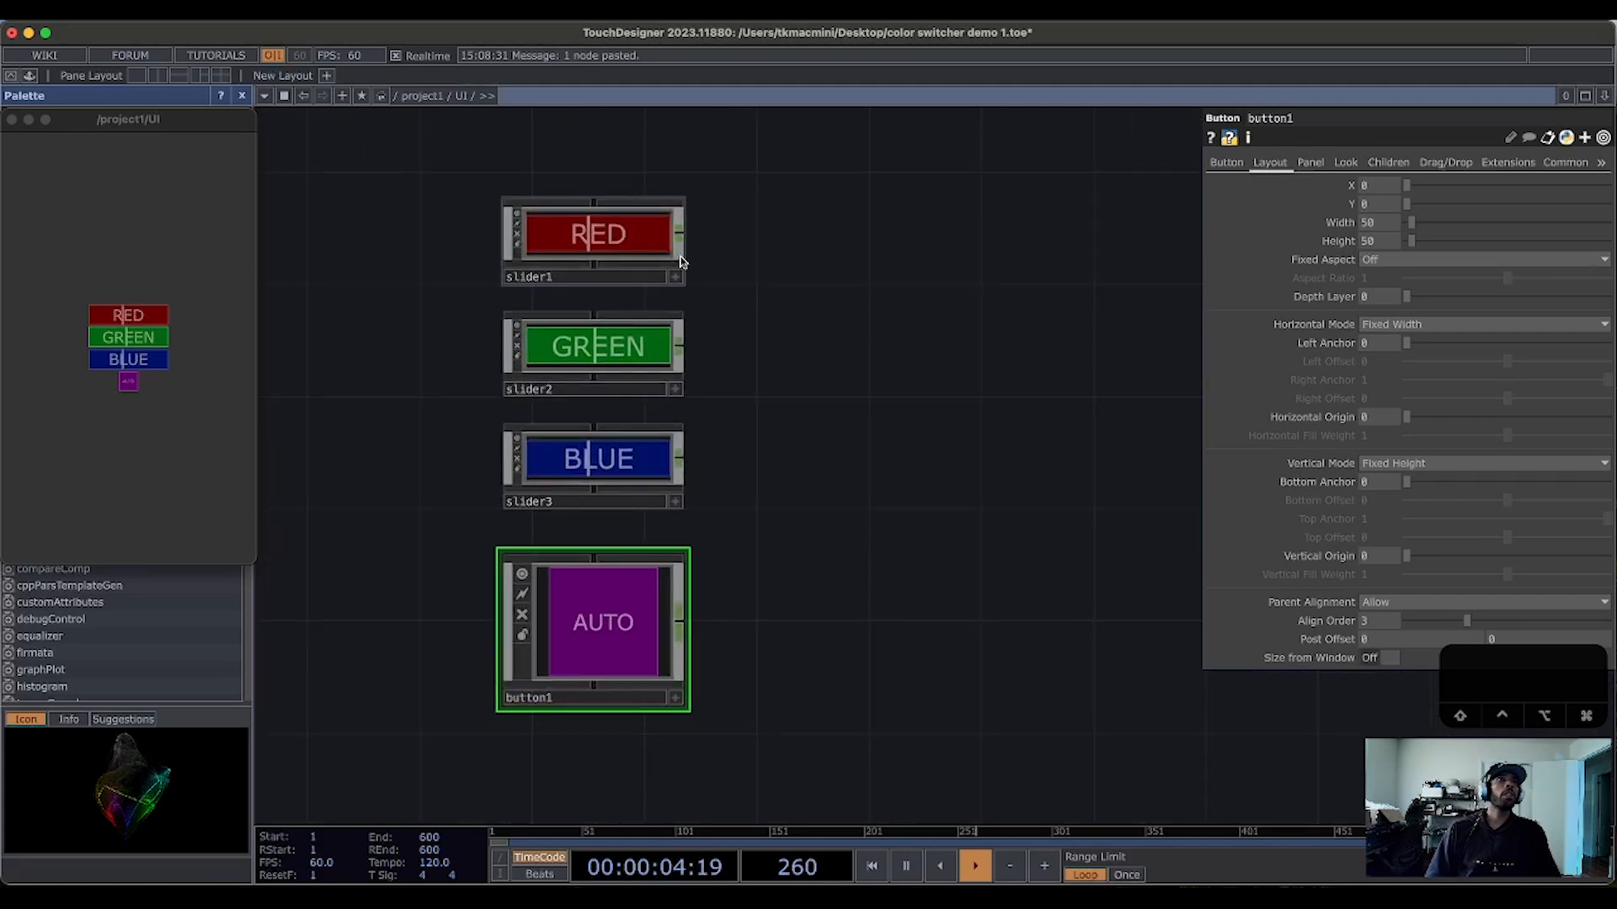
pyautogui.click(679, 250)
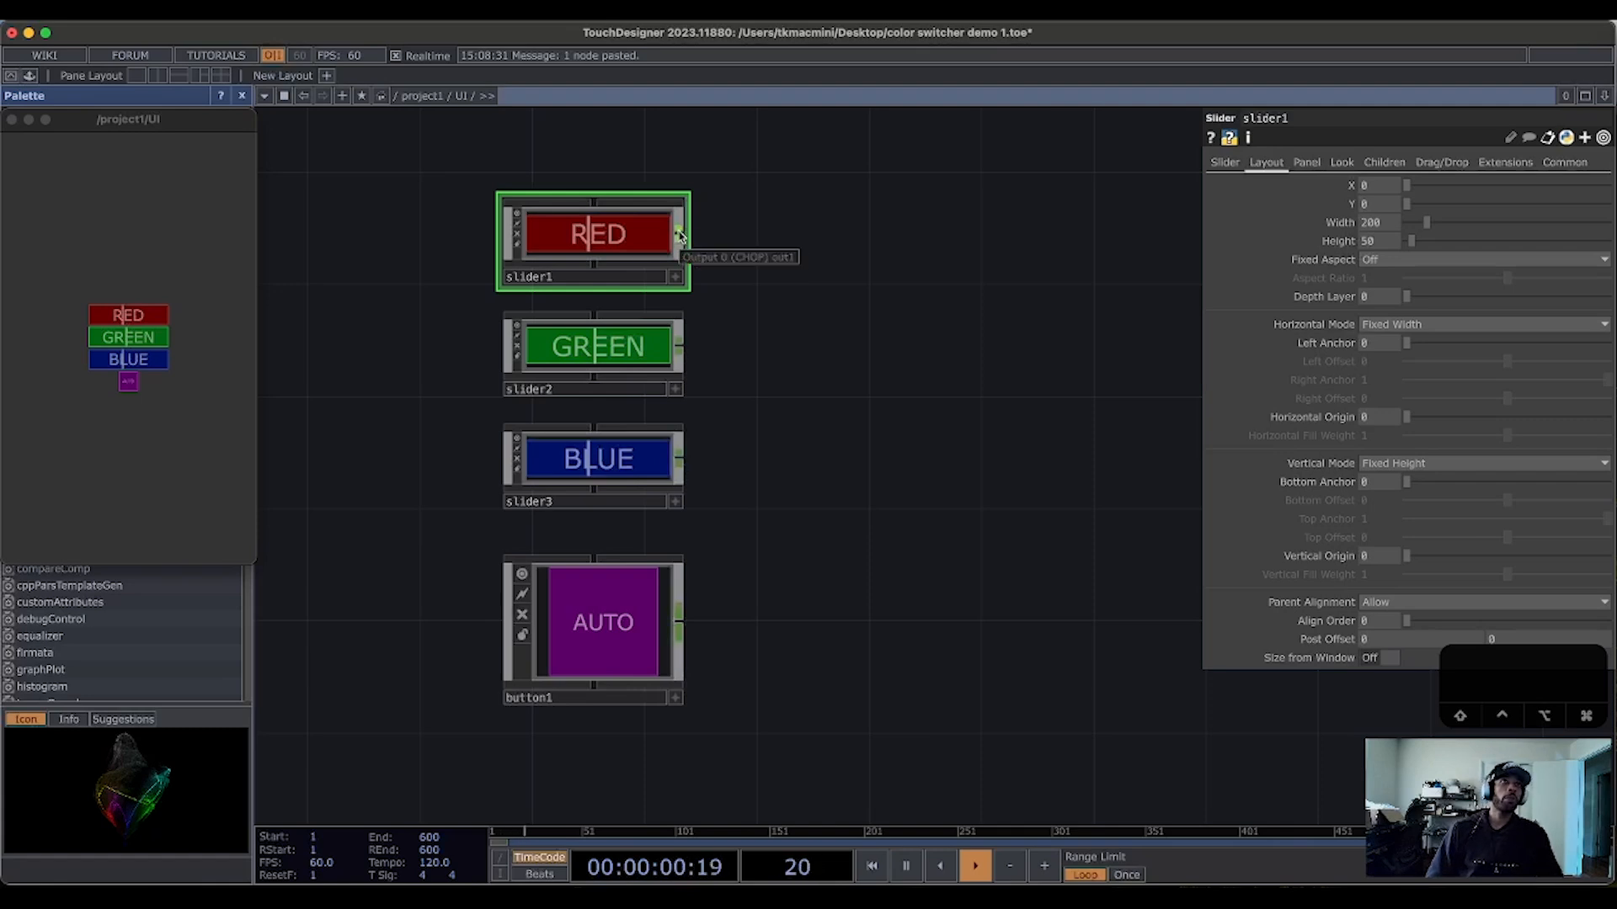
pyautogui.rightClick(682, 229)
pyautogui.click(716, 270)
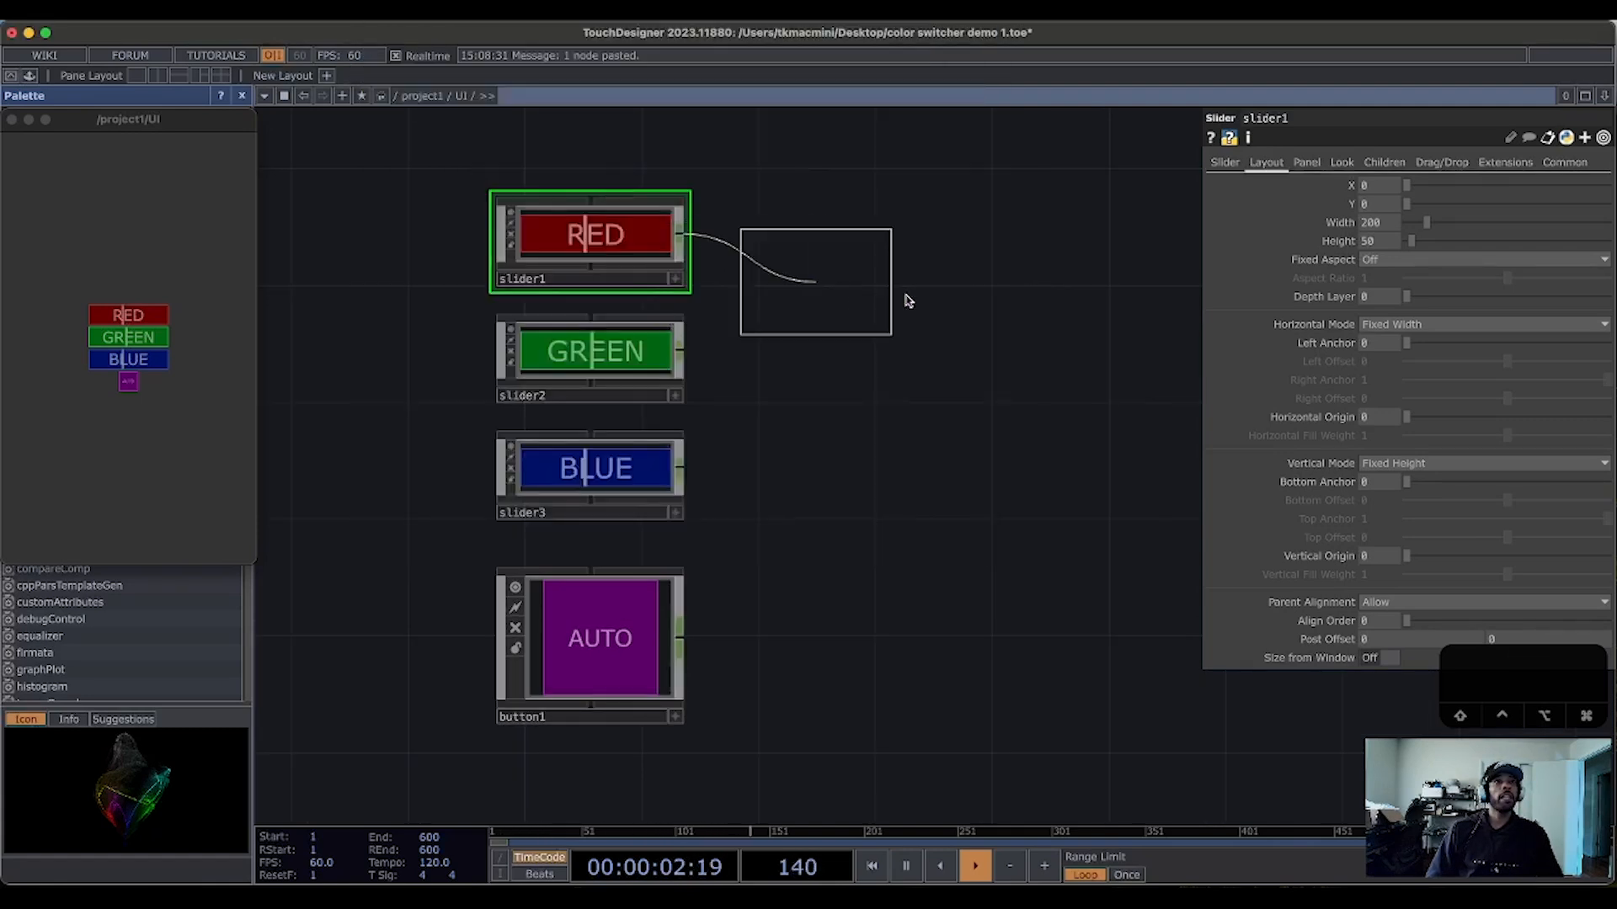
pyautogui.click(992, 251)
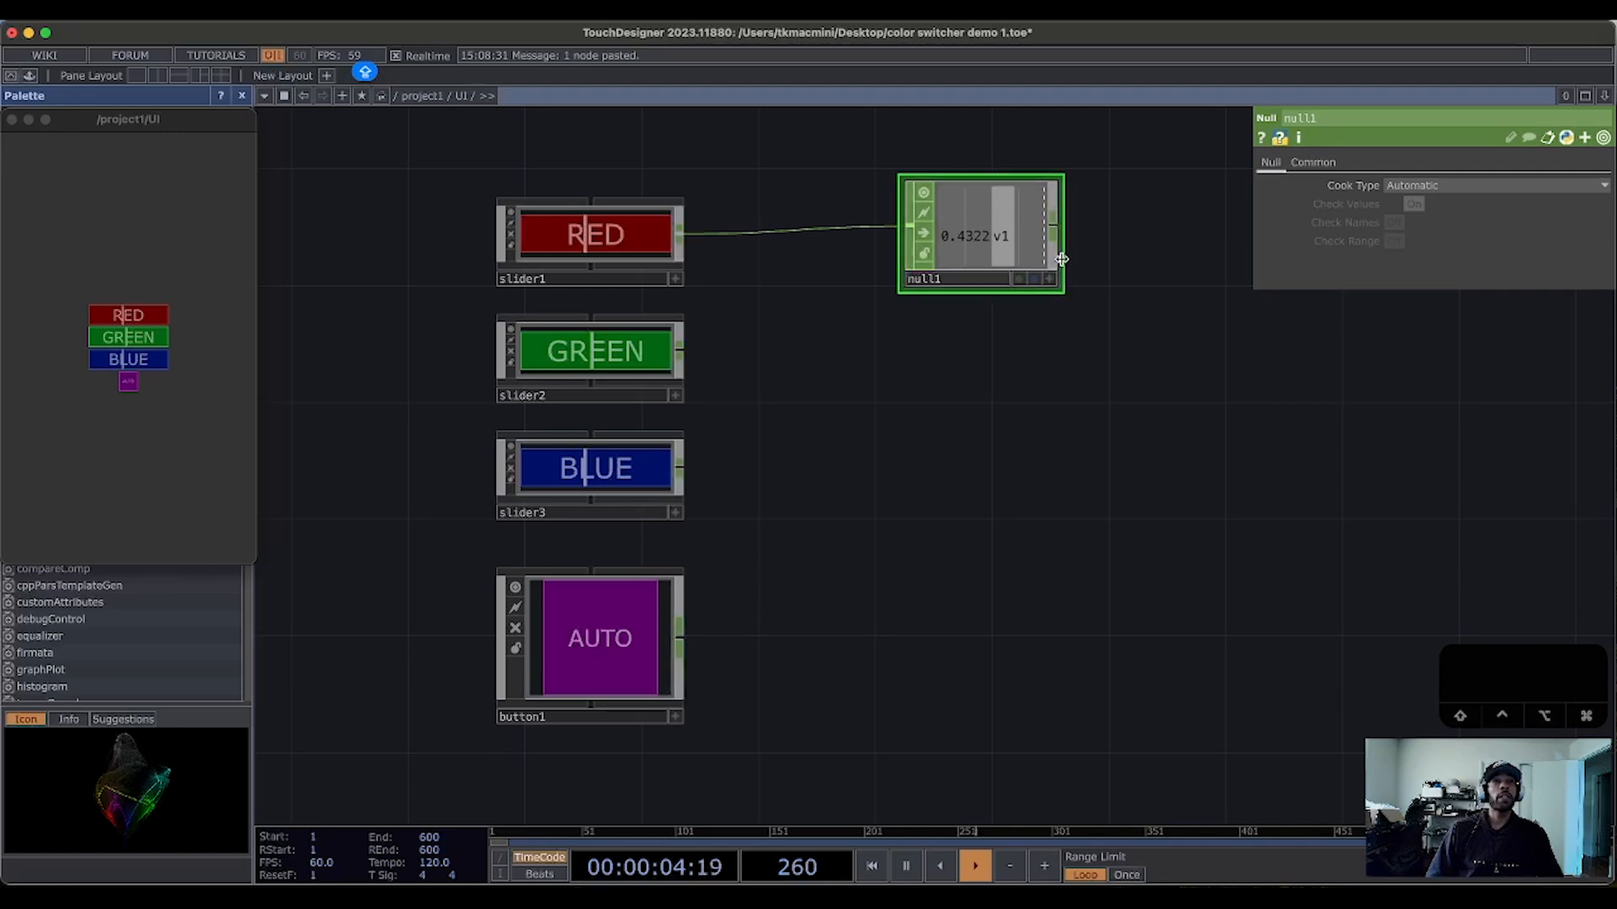
pyautogui.moveTo(1051, 272); pyautogui.dragTo(957, 271)
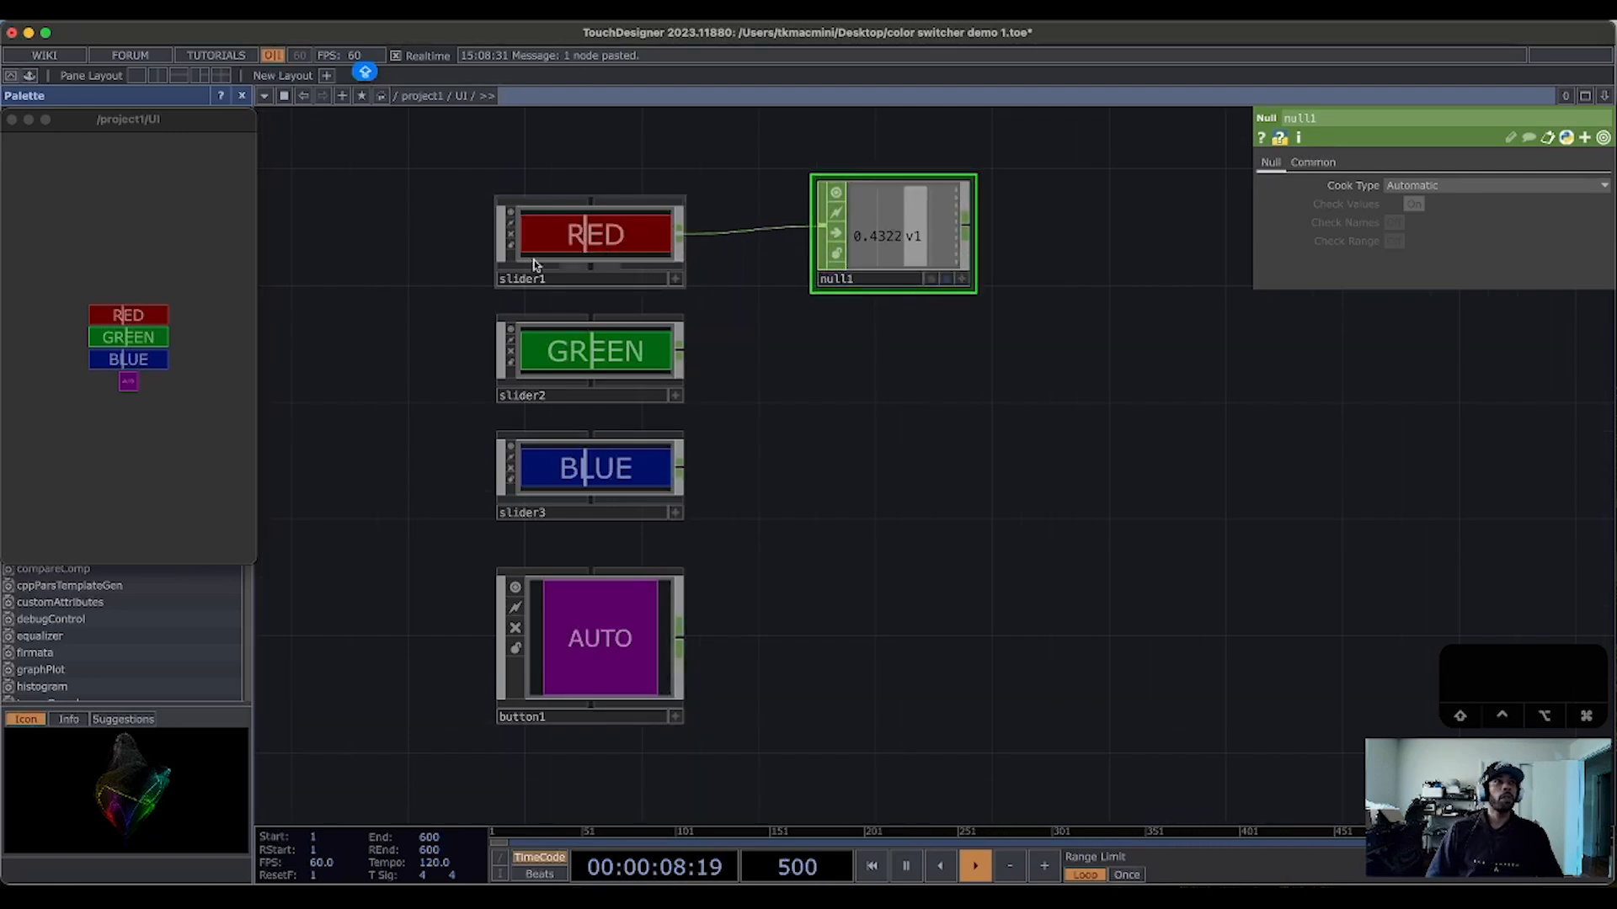
pyautogui.click(675, 278)
pyautogui.moveTo(570, 246); pyautogui.dragTo(656, 246)
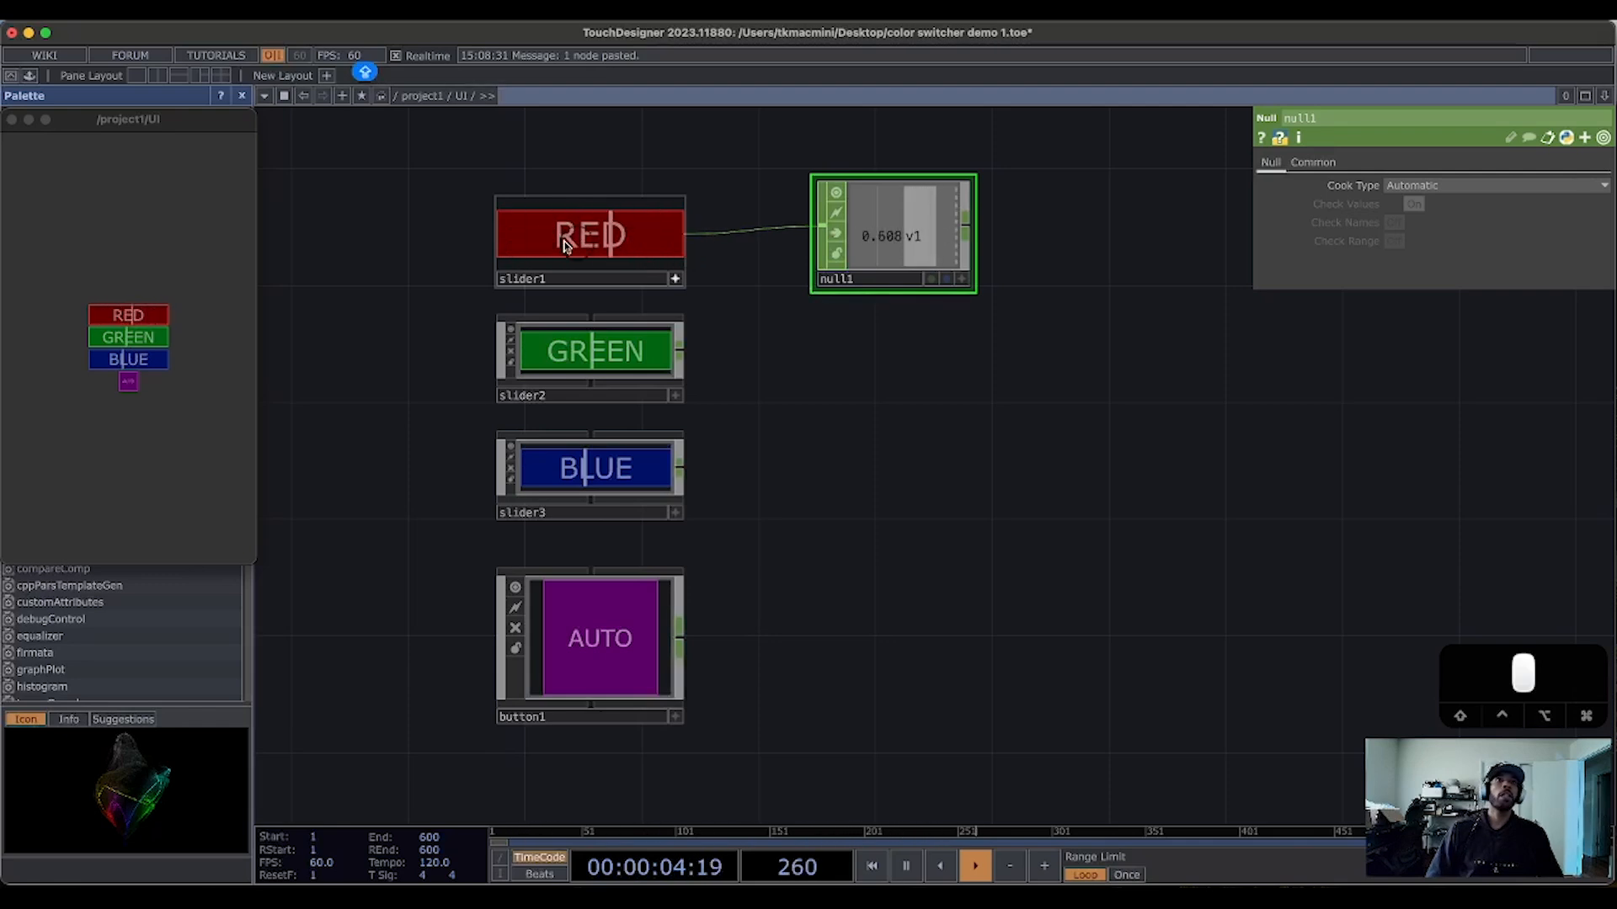
# Step: Connect one Null CHOP to the GREEN slider's output and another to the BLUE slider's output
pyautogui.click(680, 357)
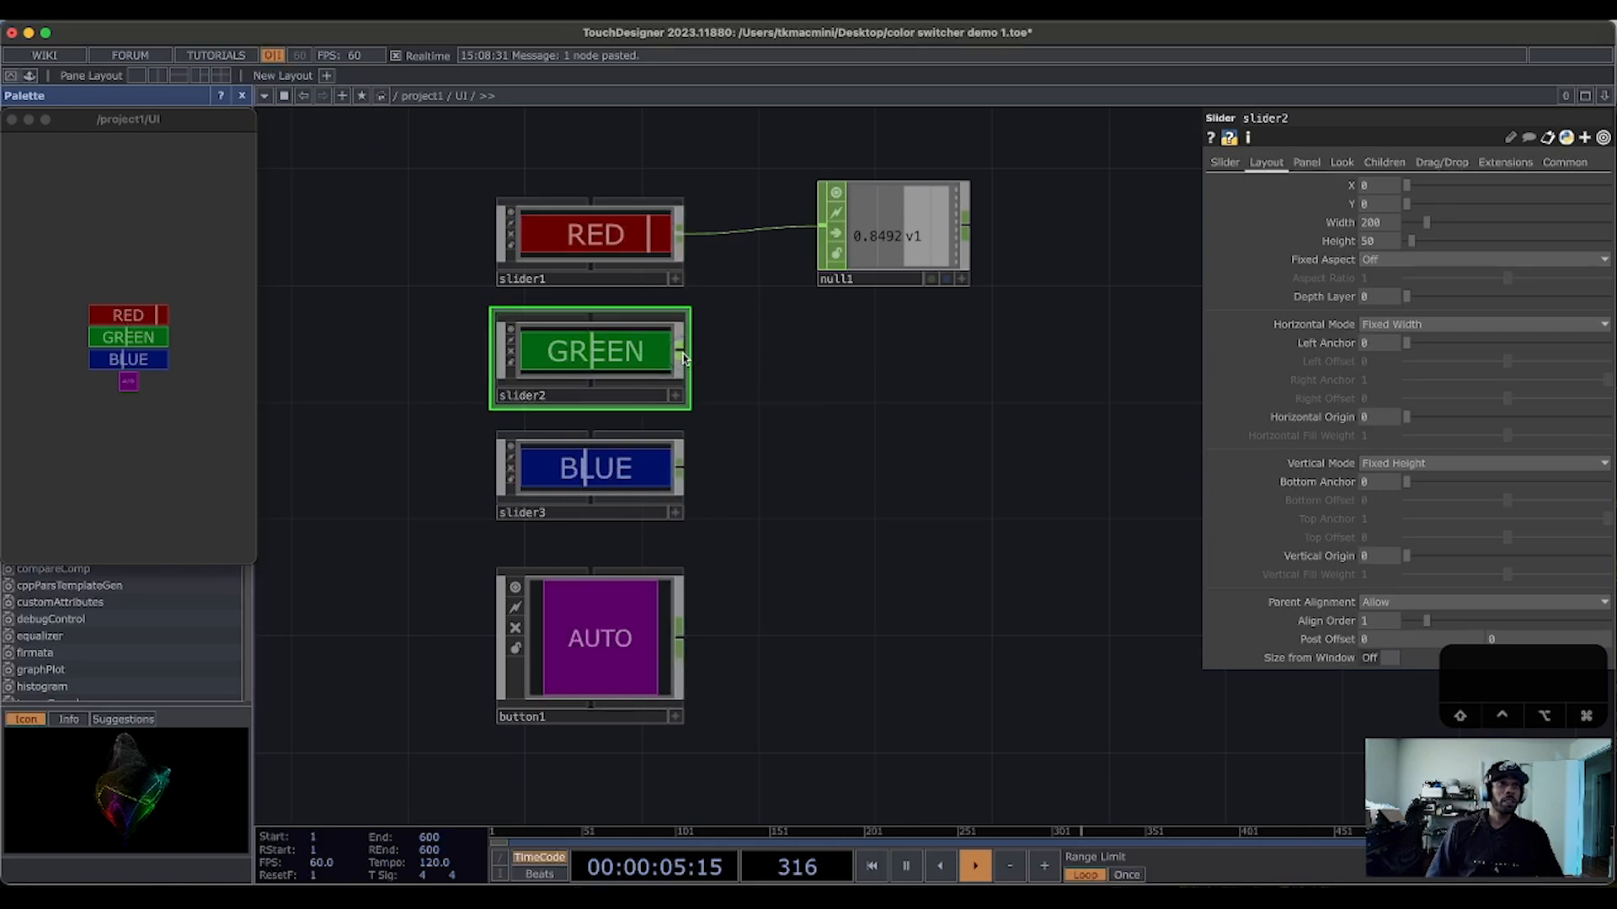
pyautogui.rightClick(680, 357)
pyautogui.click(698, 337)
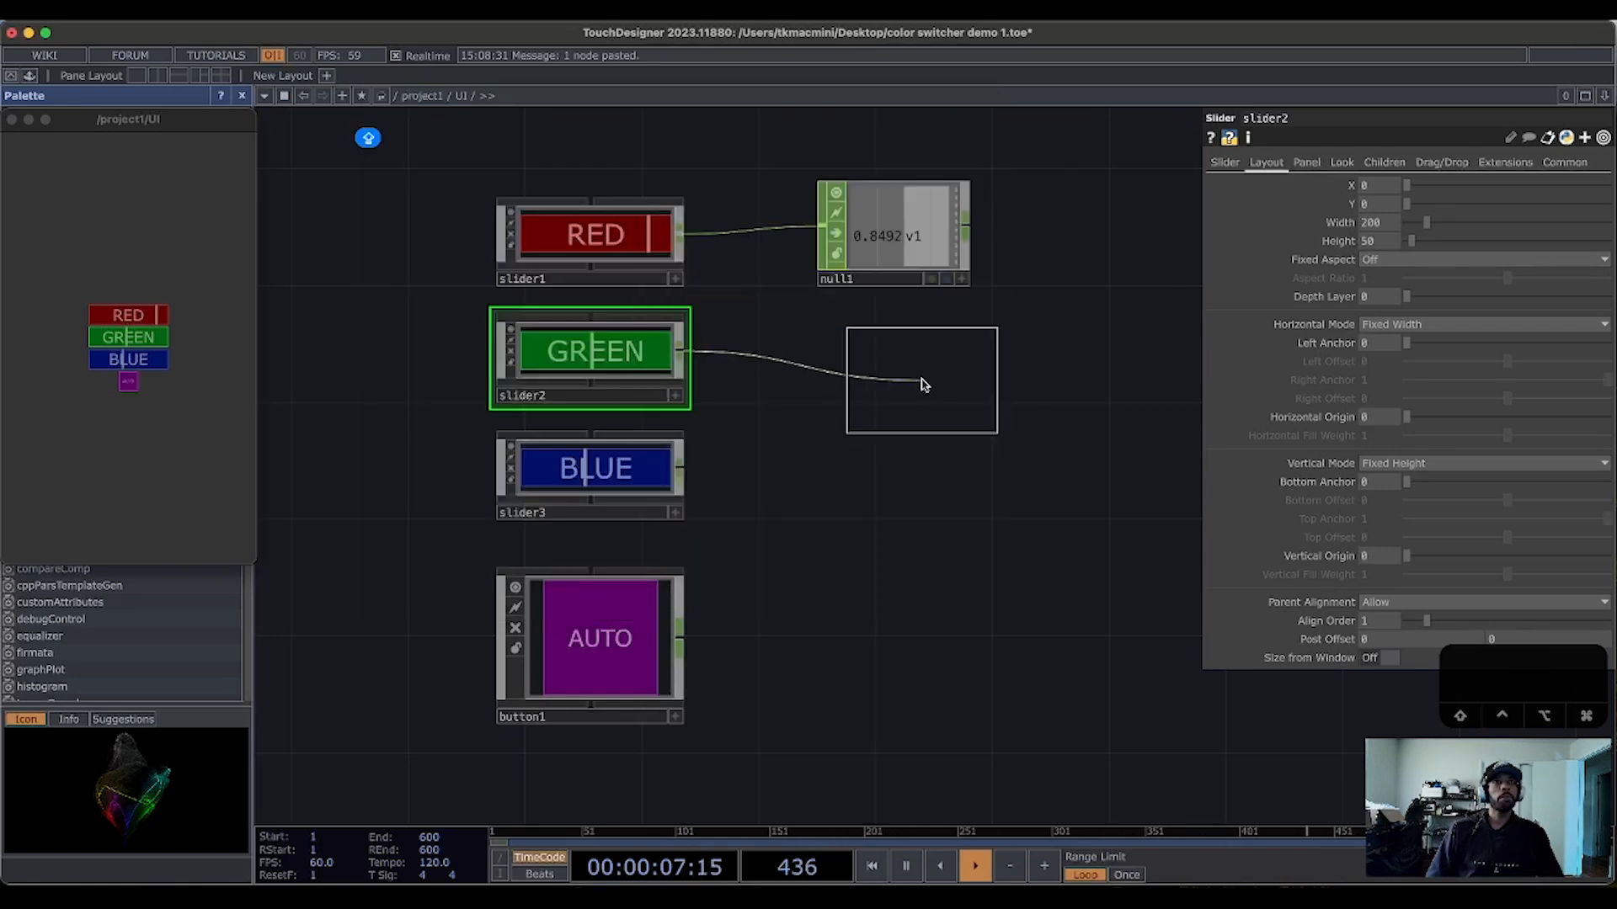
pyautogui.click(892, 380)
pyautogui.rightClick(679, 468)
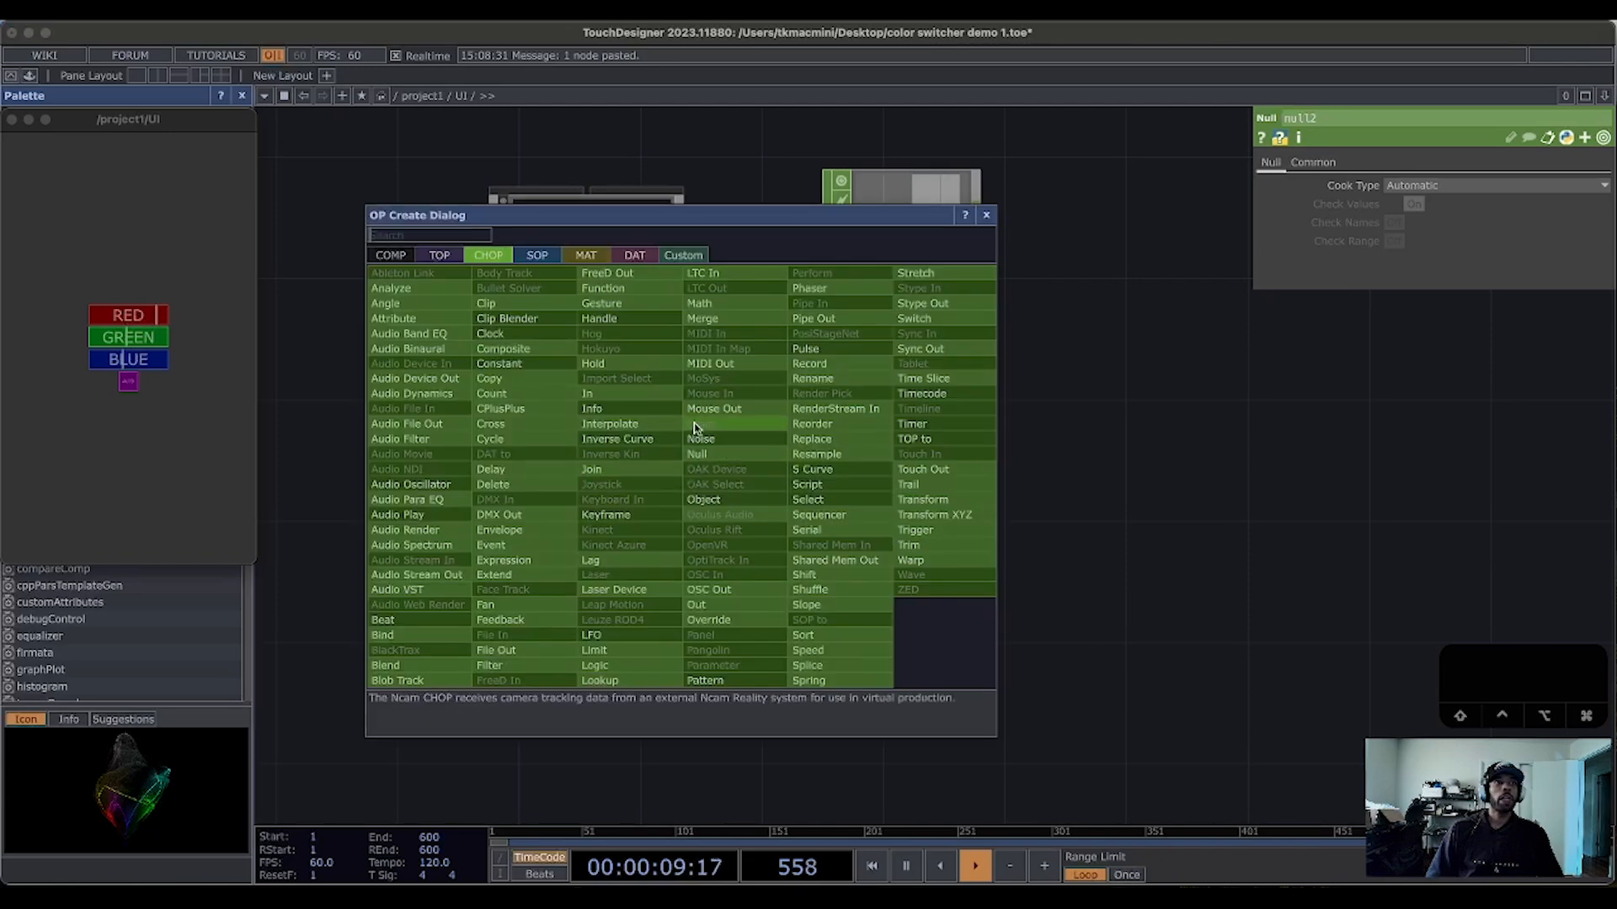
pyautogui.click(716, 457)
pyautogui.click(901, 528)
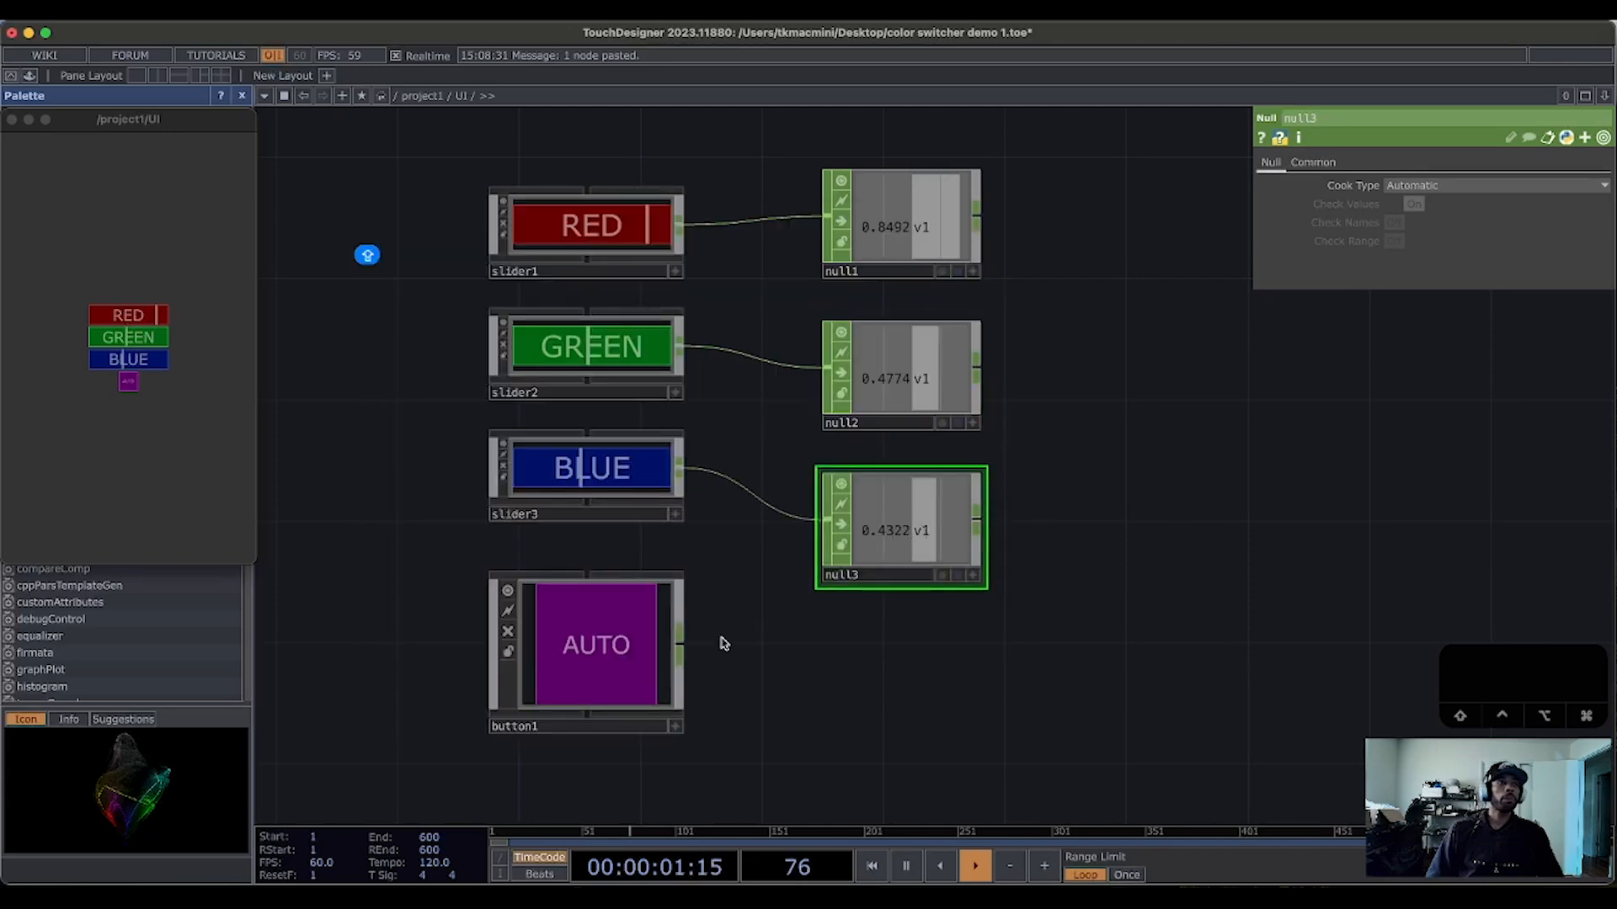
# Step: Connect a Null CHOP to the AUTO button's output, placing it below the sliders' nulls
pyautogui.scroll(2, 679, 651)
pyautogui.rightClick(679, 651)
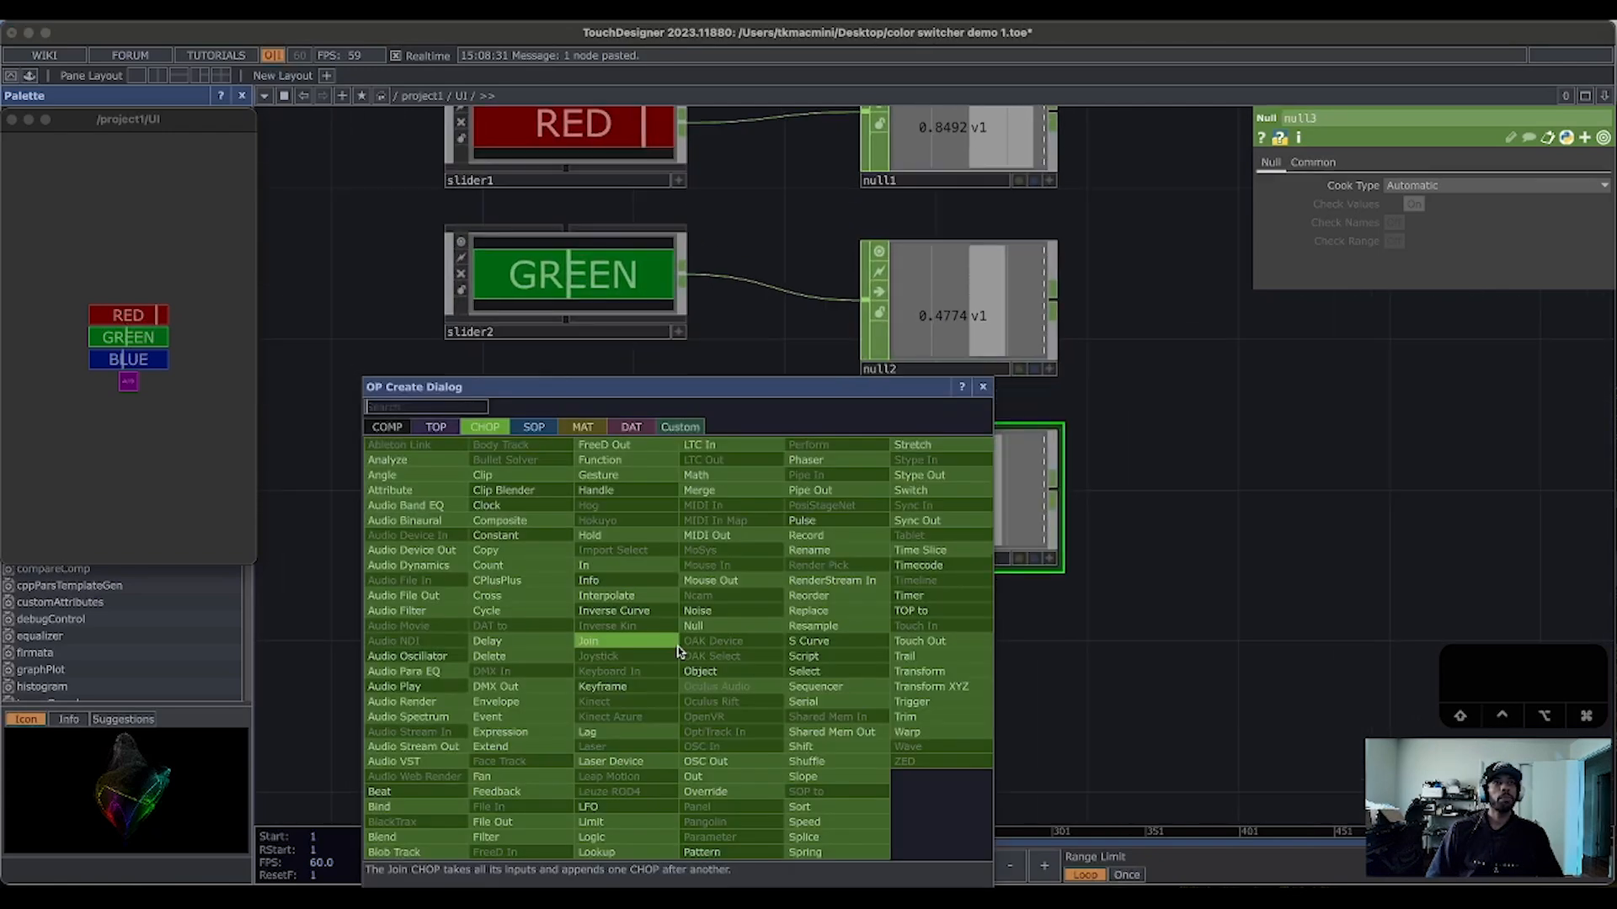
pyautogui.click(722, 626)
pyautogui.click(968, 683)
pyautogui.hscroll(3, 1235, 528)
pyautogui.scroll(-2, 1234, 527)
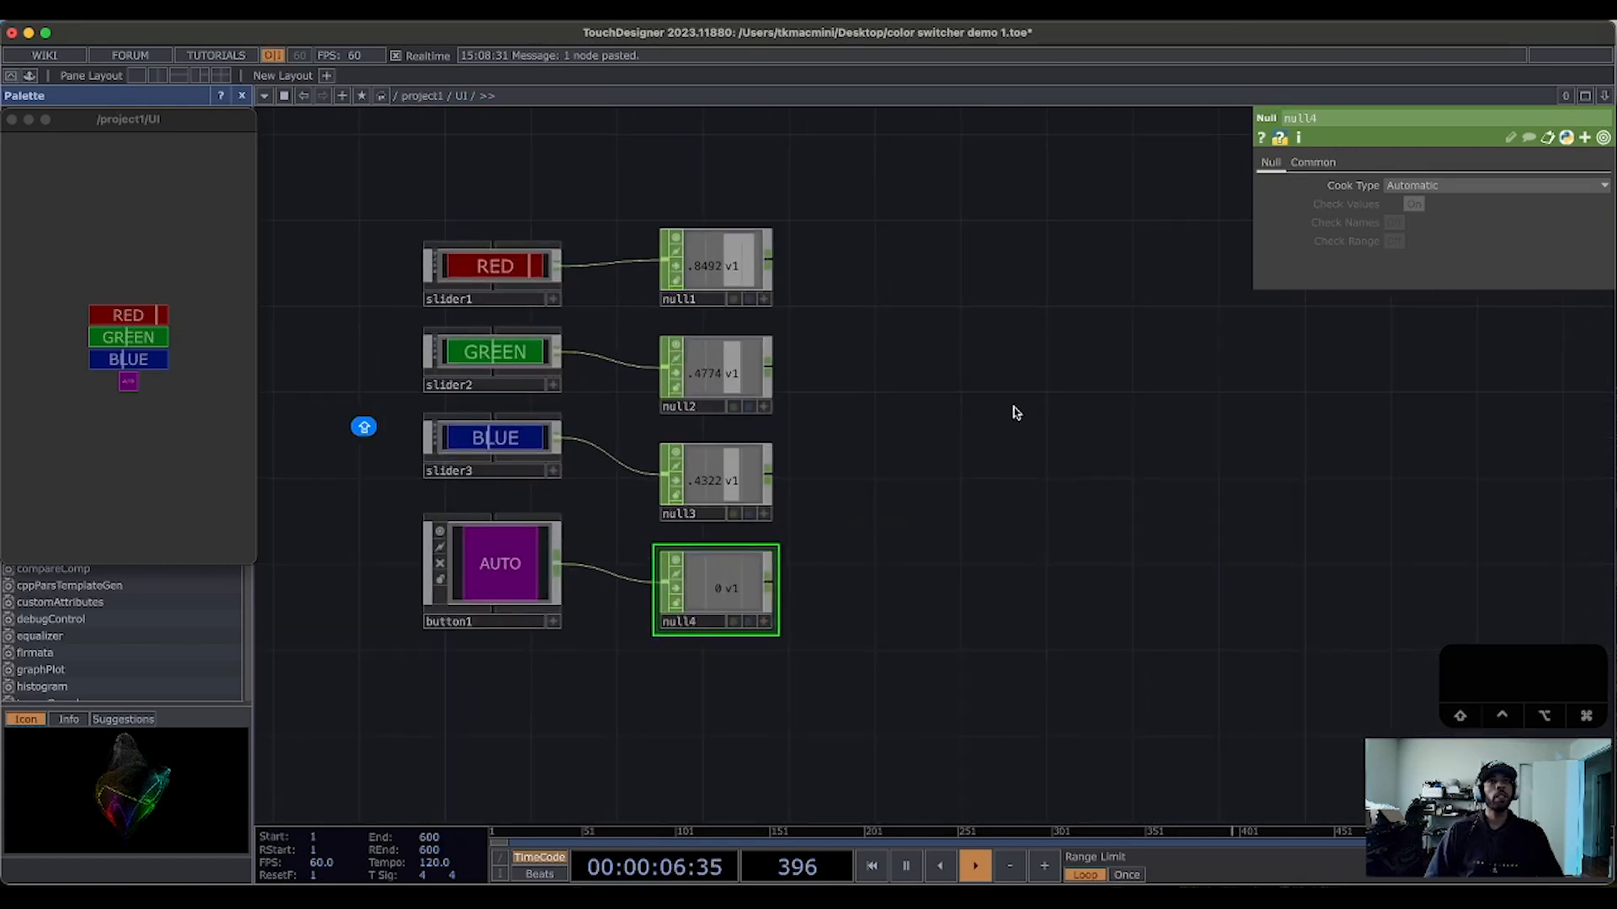
# Step: Add a Merge CHOP beside the nulls and wire null1, null2, null3 and null4 into it in that order
pyautogui.press('Tab')
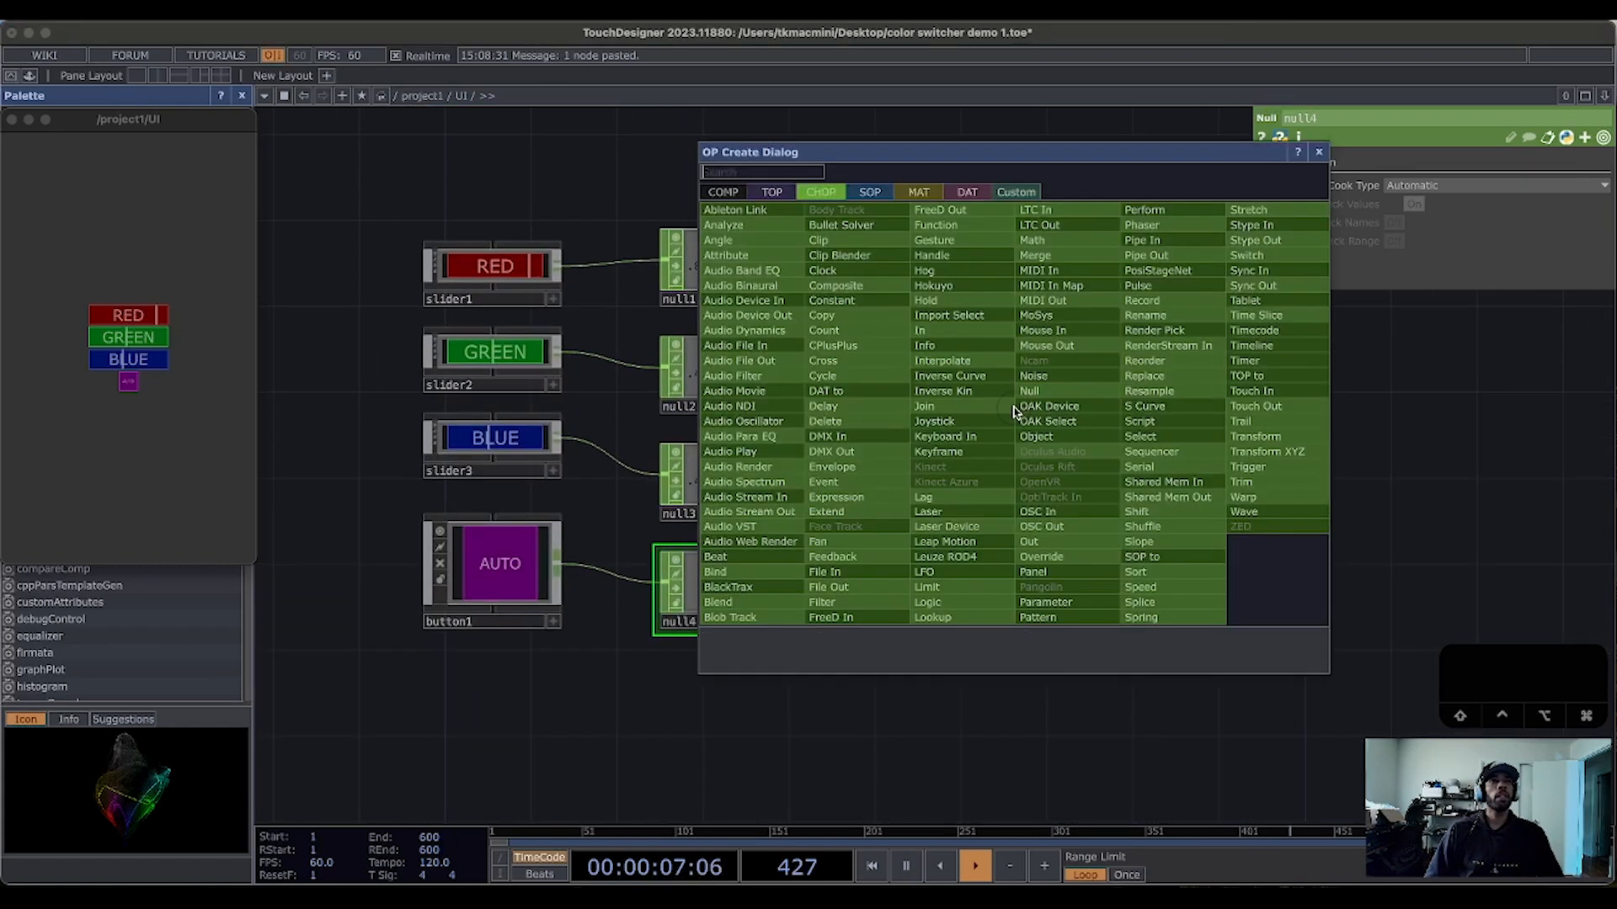
pyautogui.click(1092, 259)
pyautogui.click(1038, 419)
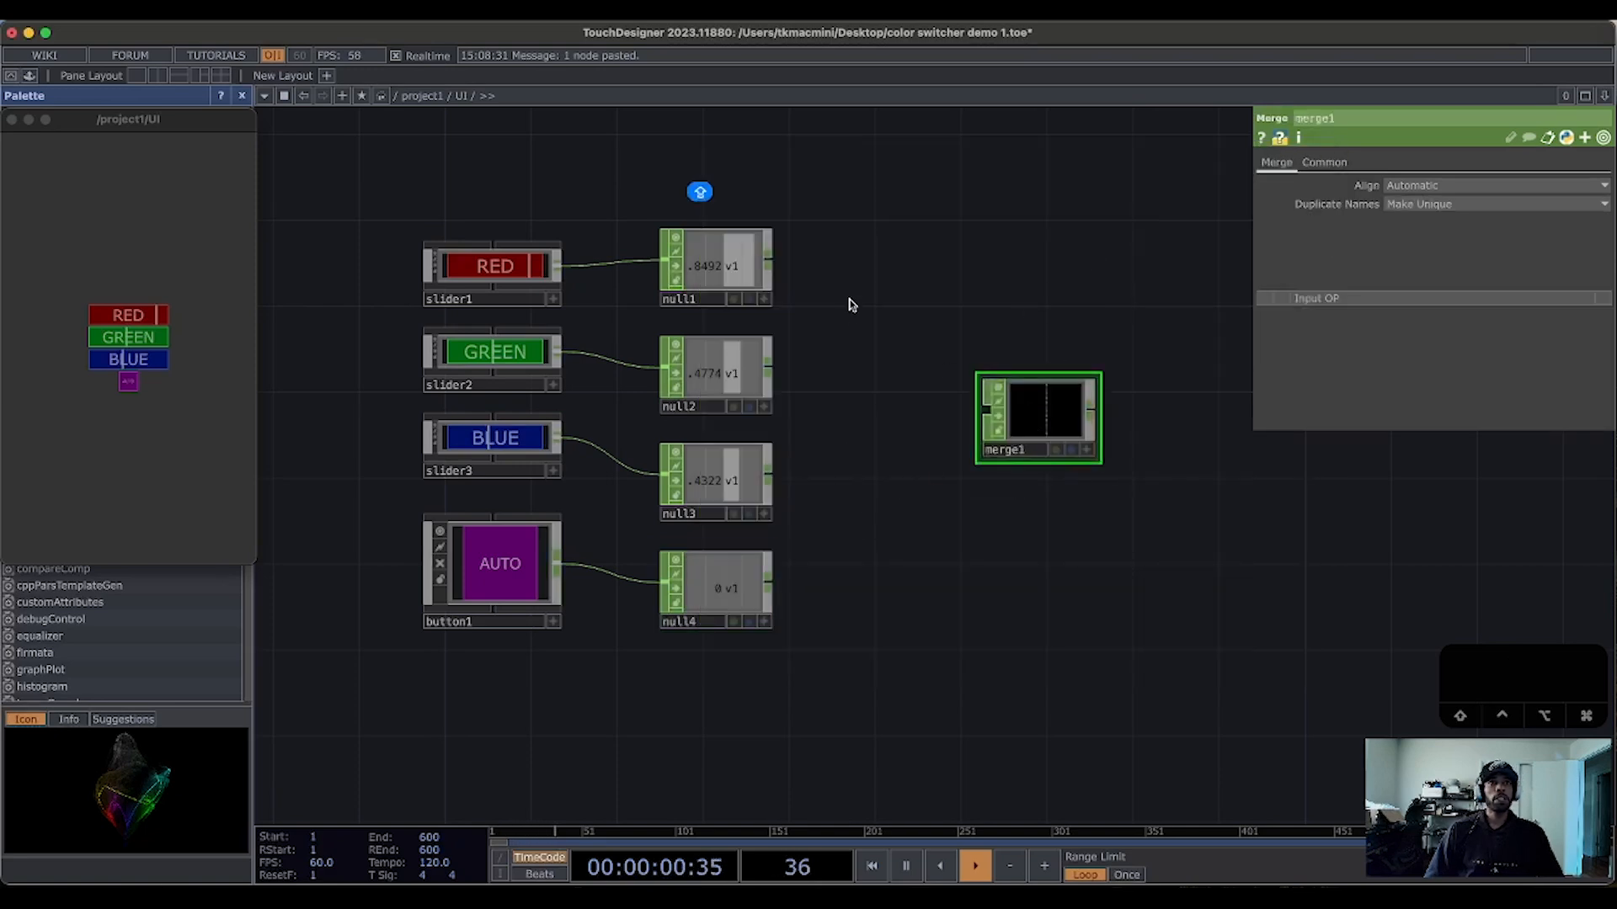
pyautogui.moveTo(768, 264); pyautogui.dragTo(984, 410)
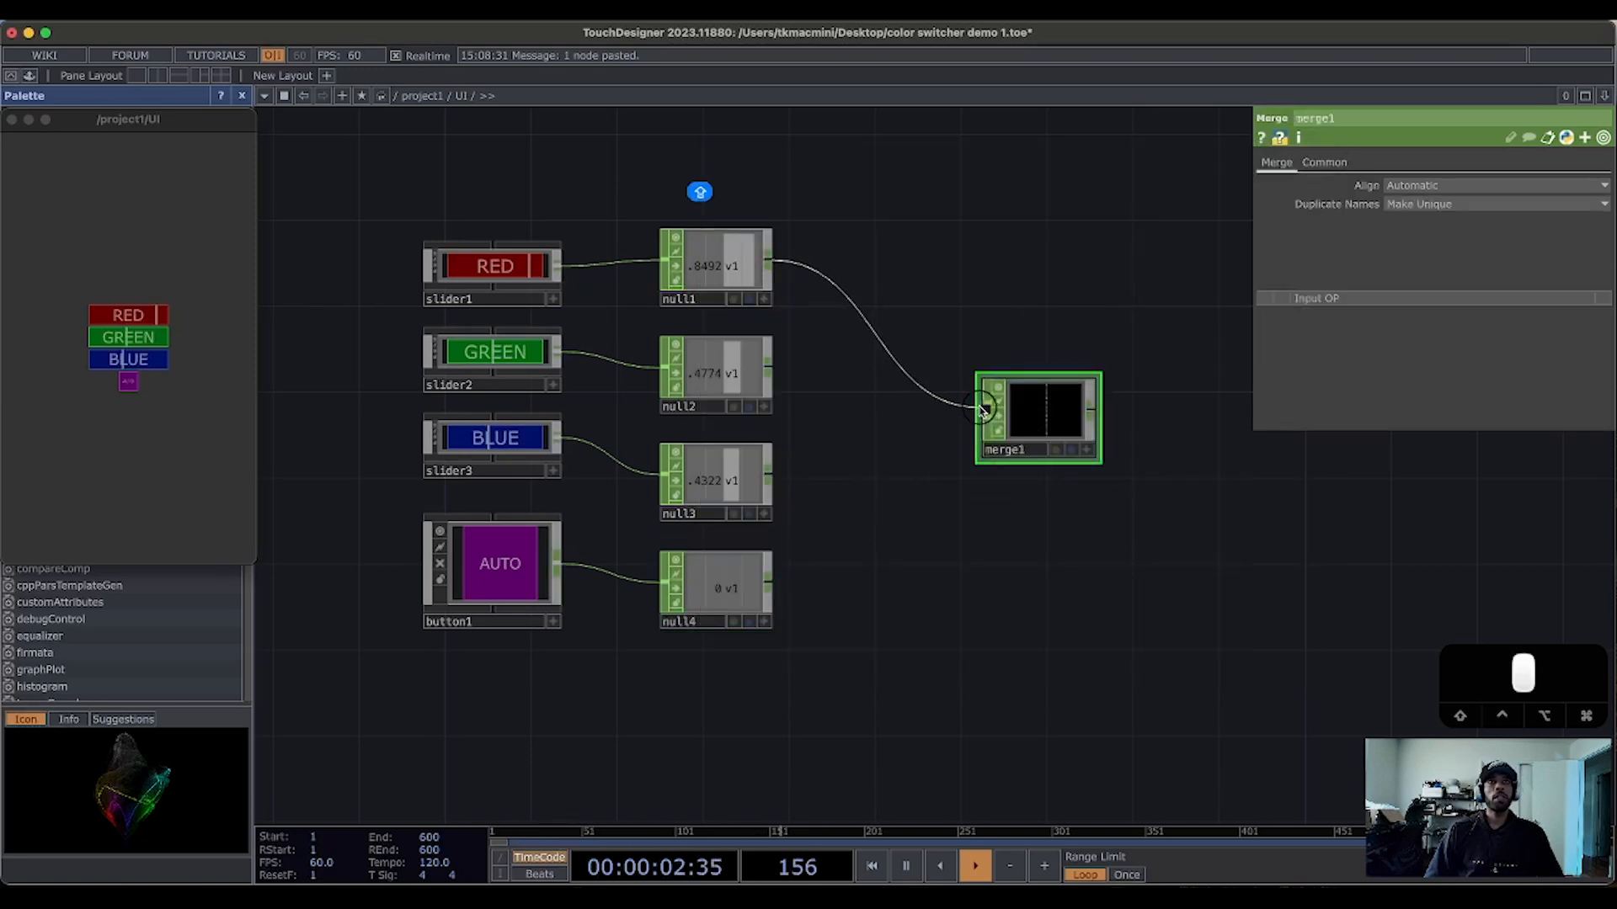
pyautogui.moveTo(772, 368); pyautogui.dragTo(970, 422)
pyautogui.moveTo(770, 477); pyautogui.dragTo(960, 439)
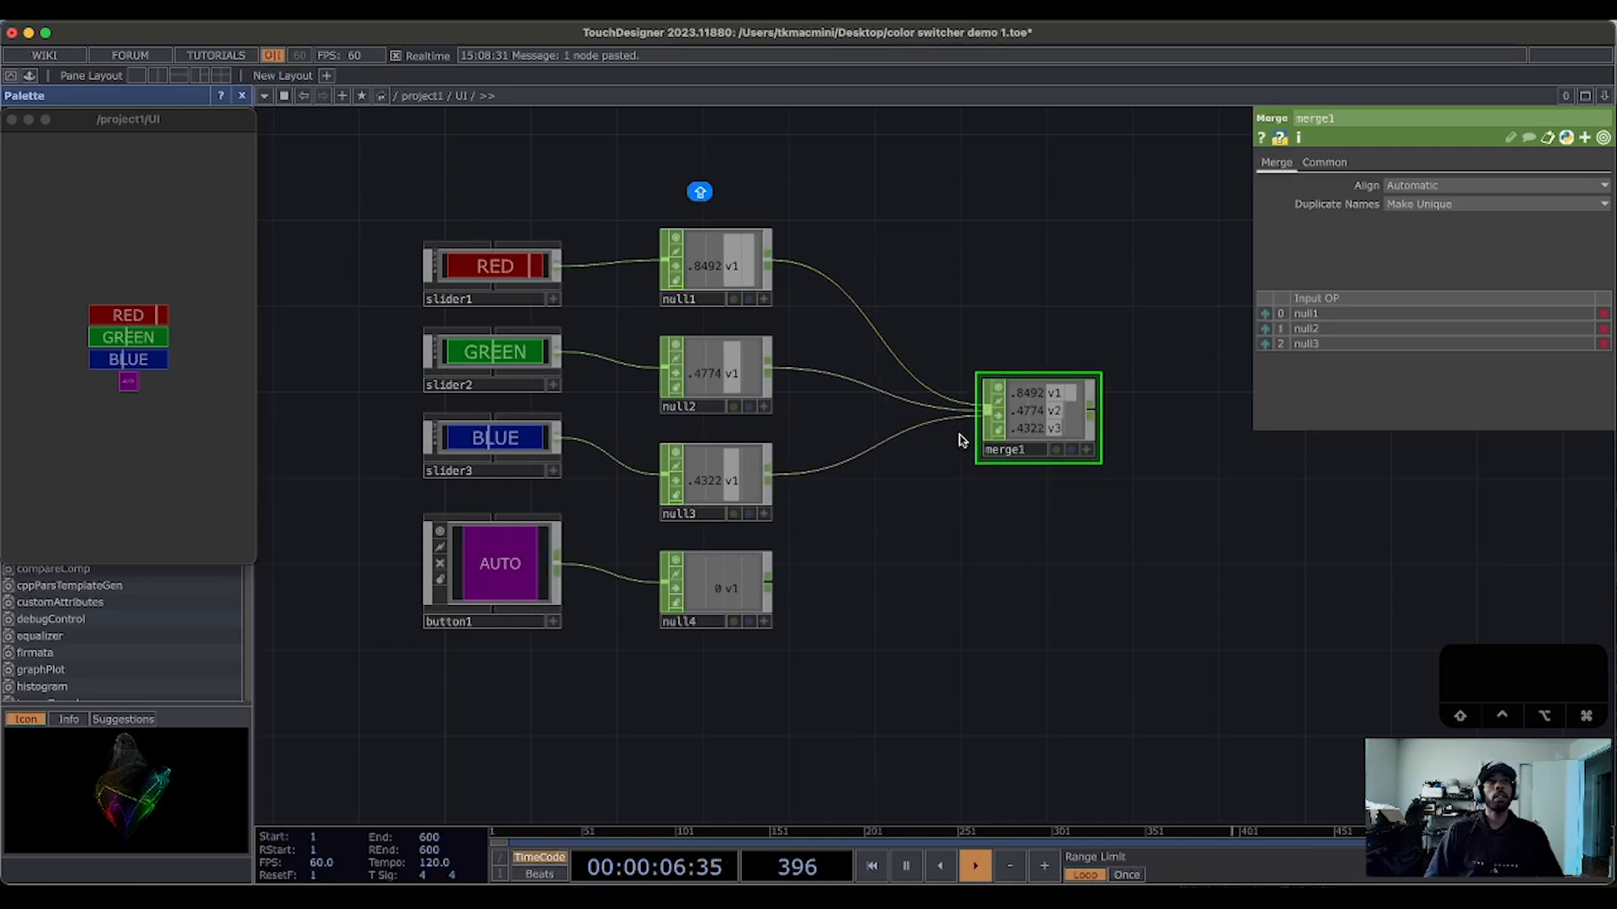
pyautogui.moveTo(768, 588); pyautogui.dragTo(981, 438)
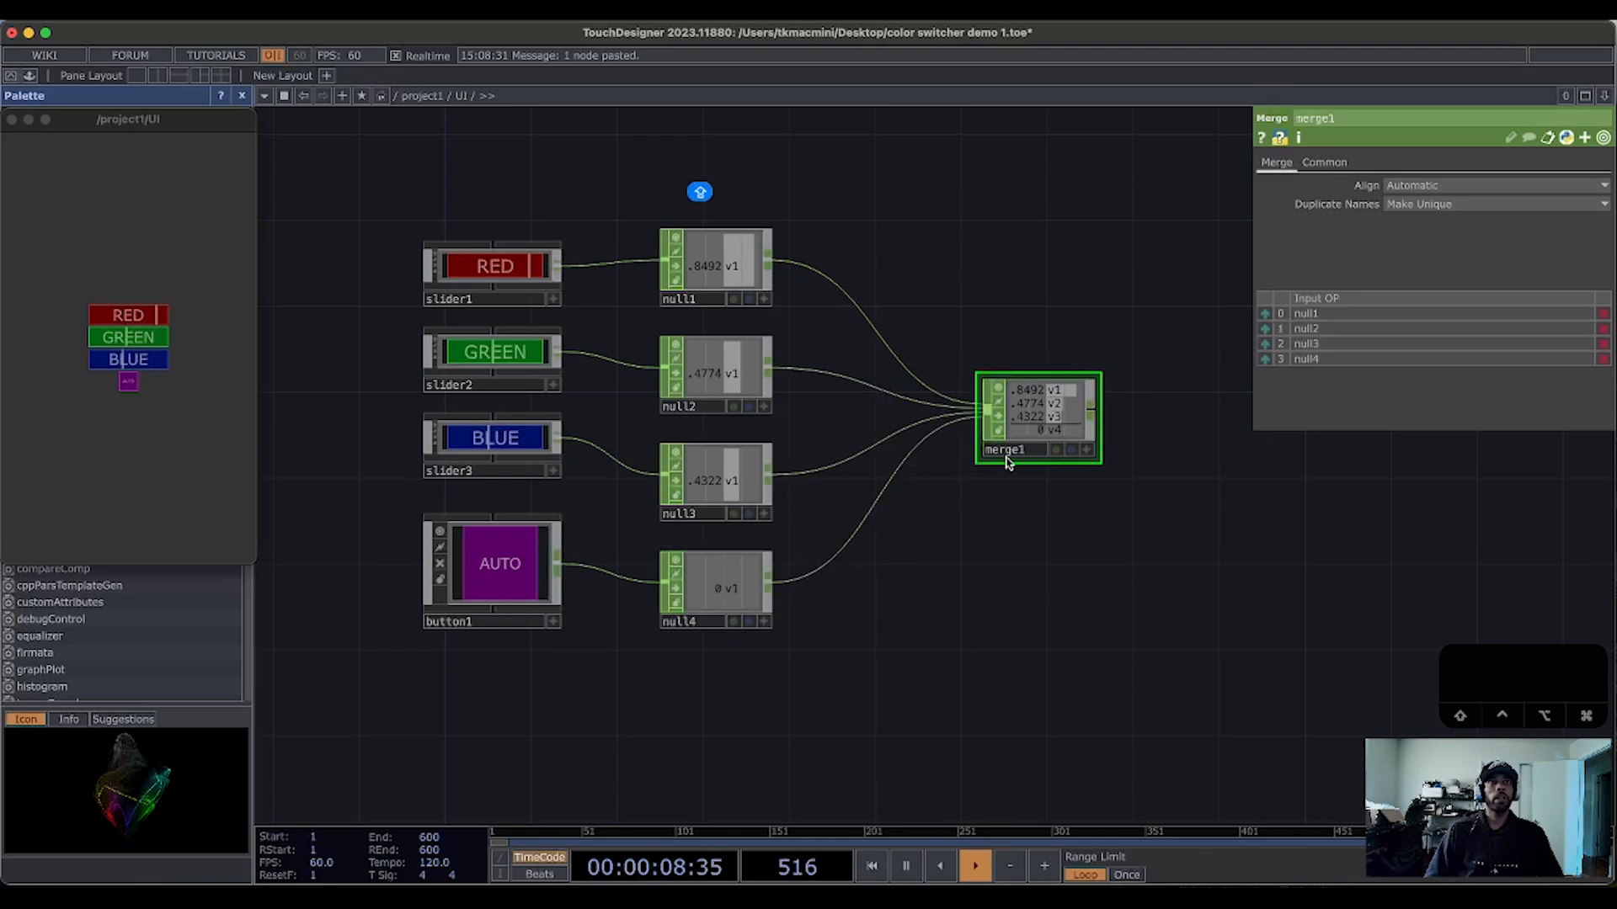
# Step: Add a Rename CHOP connected to merge1's output and place it beside the merge node
pyautogui.scroll(5, 931, 394)
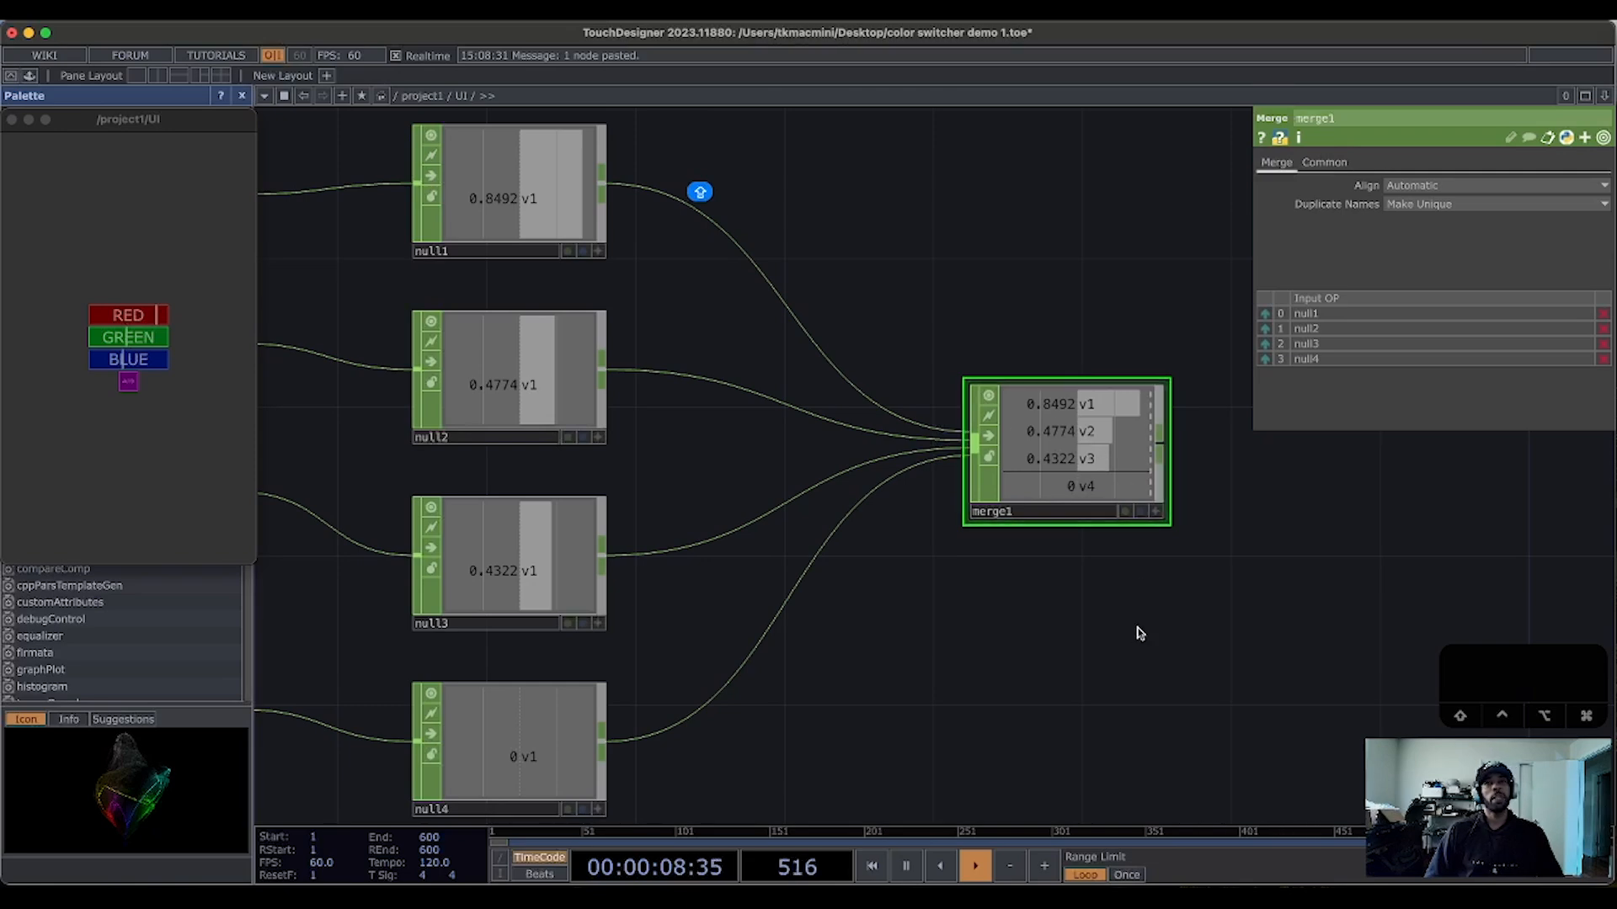
pyautogui.scroll(-3, 1141, 628)
pyautogui.moveTo(1143, 628); pyautogui.dragTo(1290, 628)
pyautogui.scroll(2, 1149, 439)
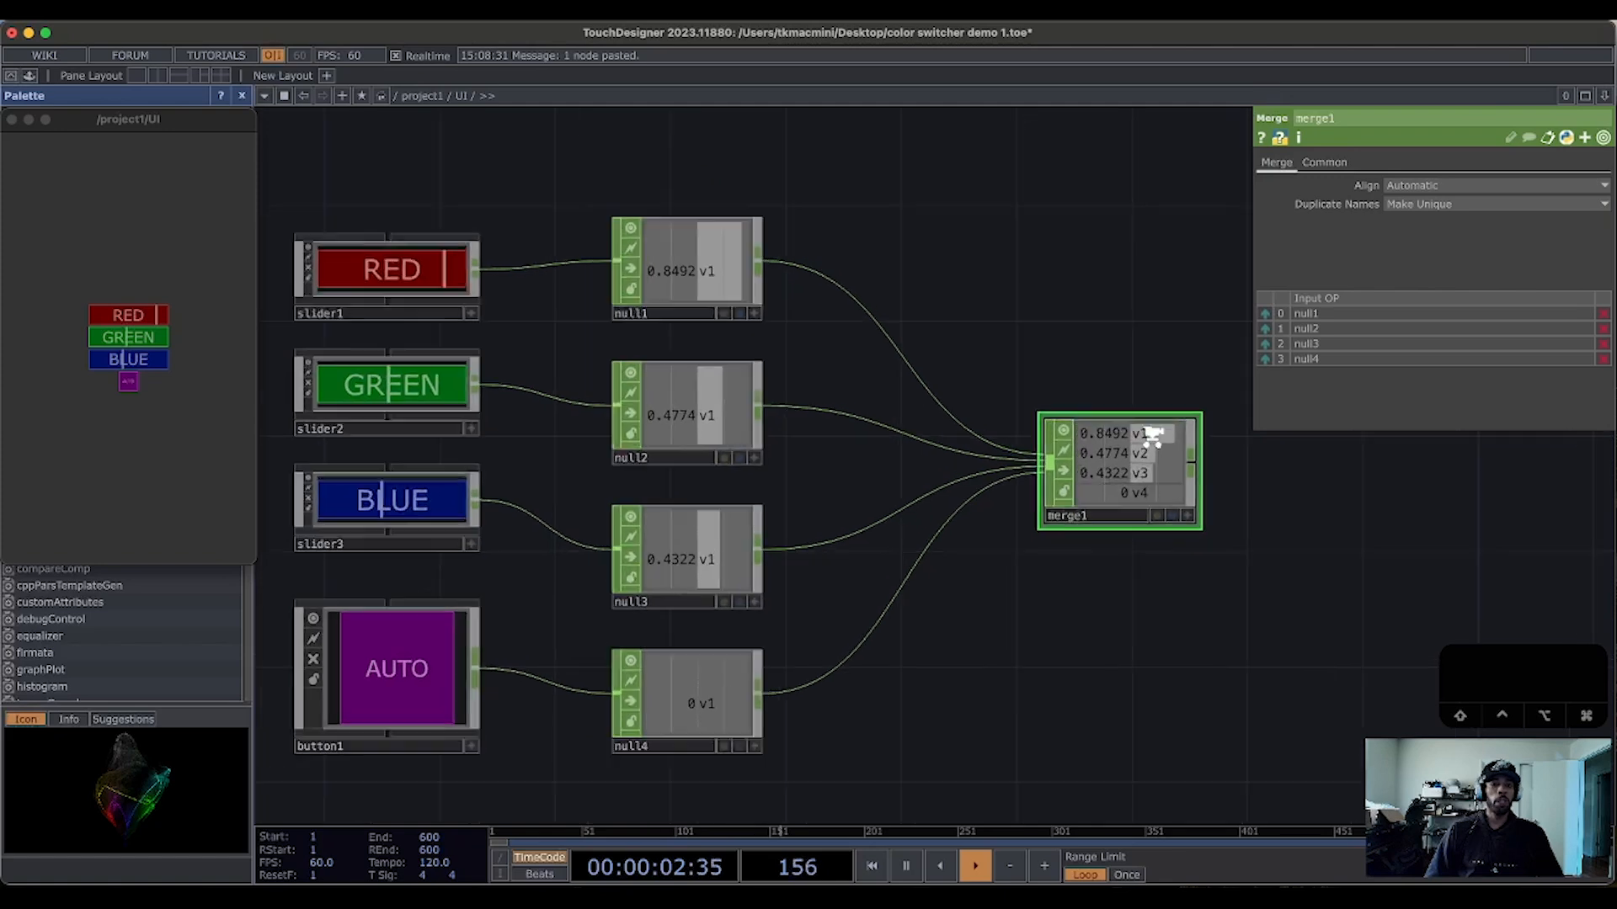
pyautogui.moveTo(1361, 671); pyautogui.dragTo(1047, 643)
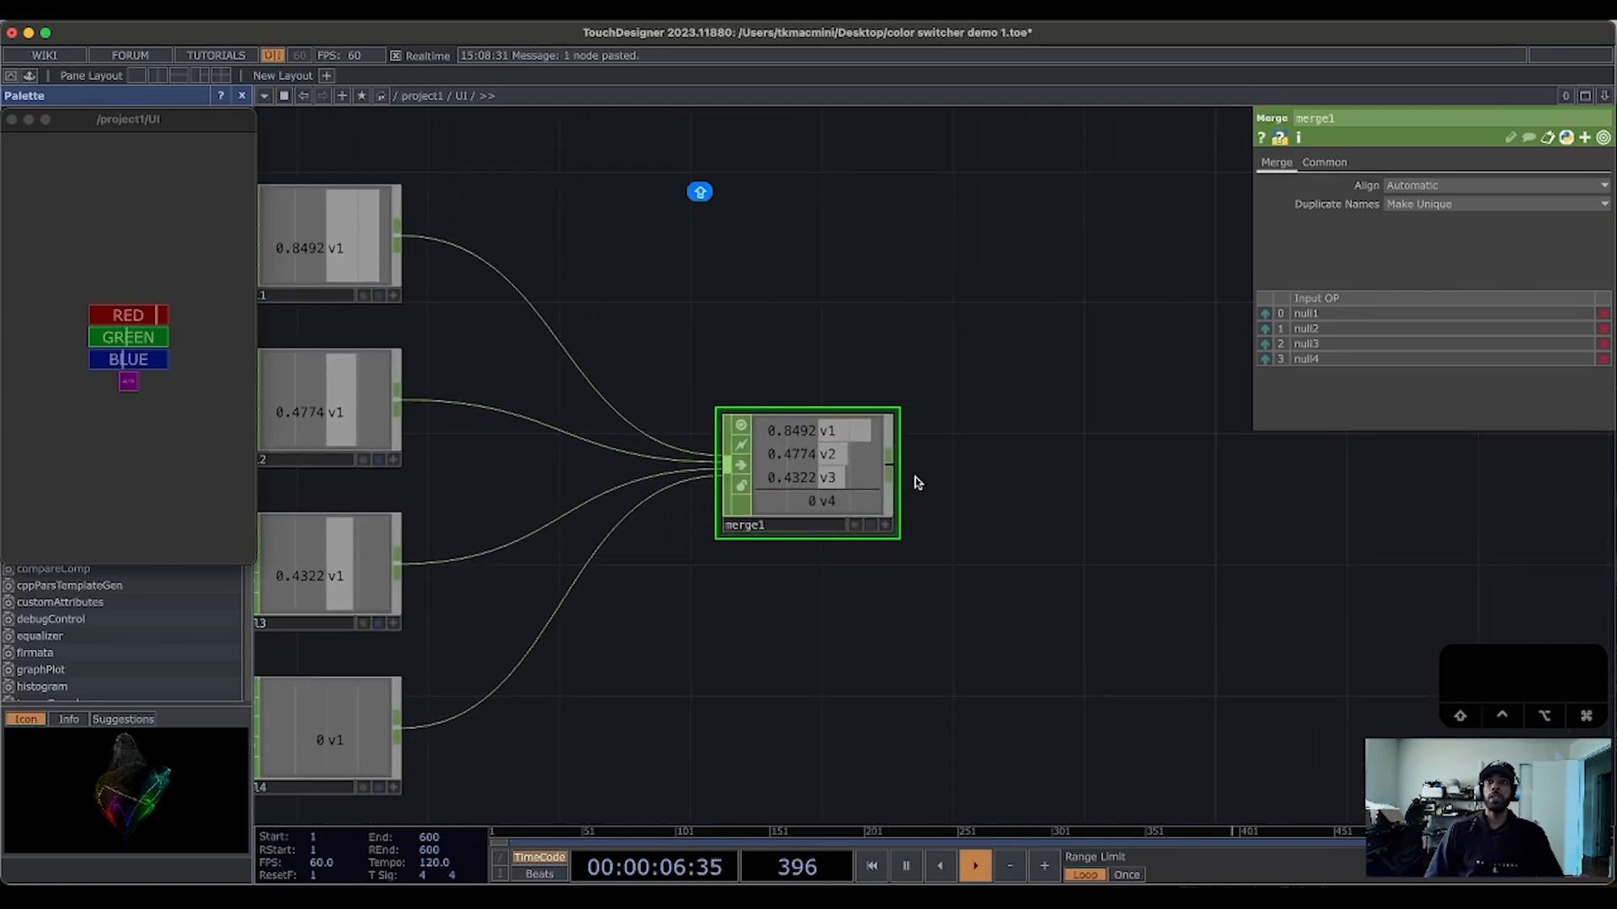
pyautogui.click(890, 463)
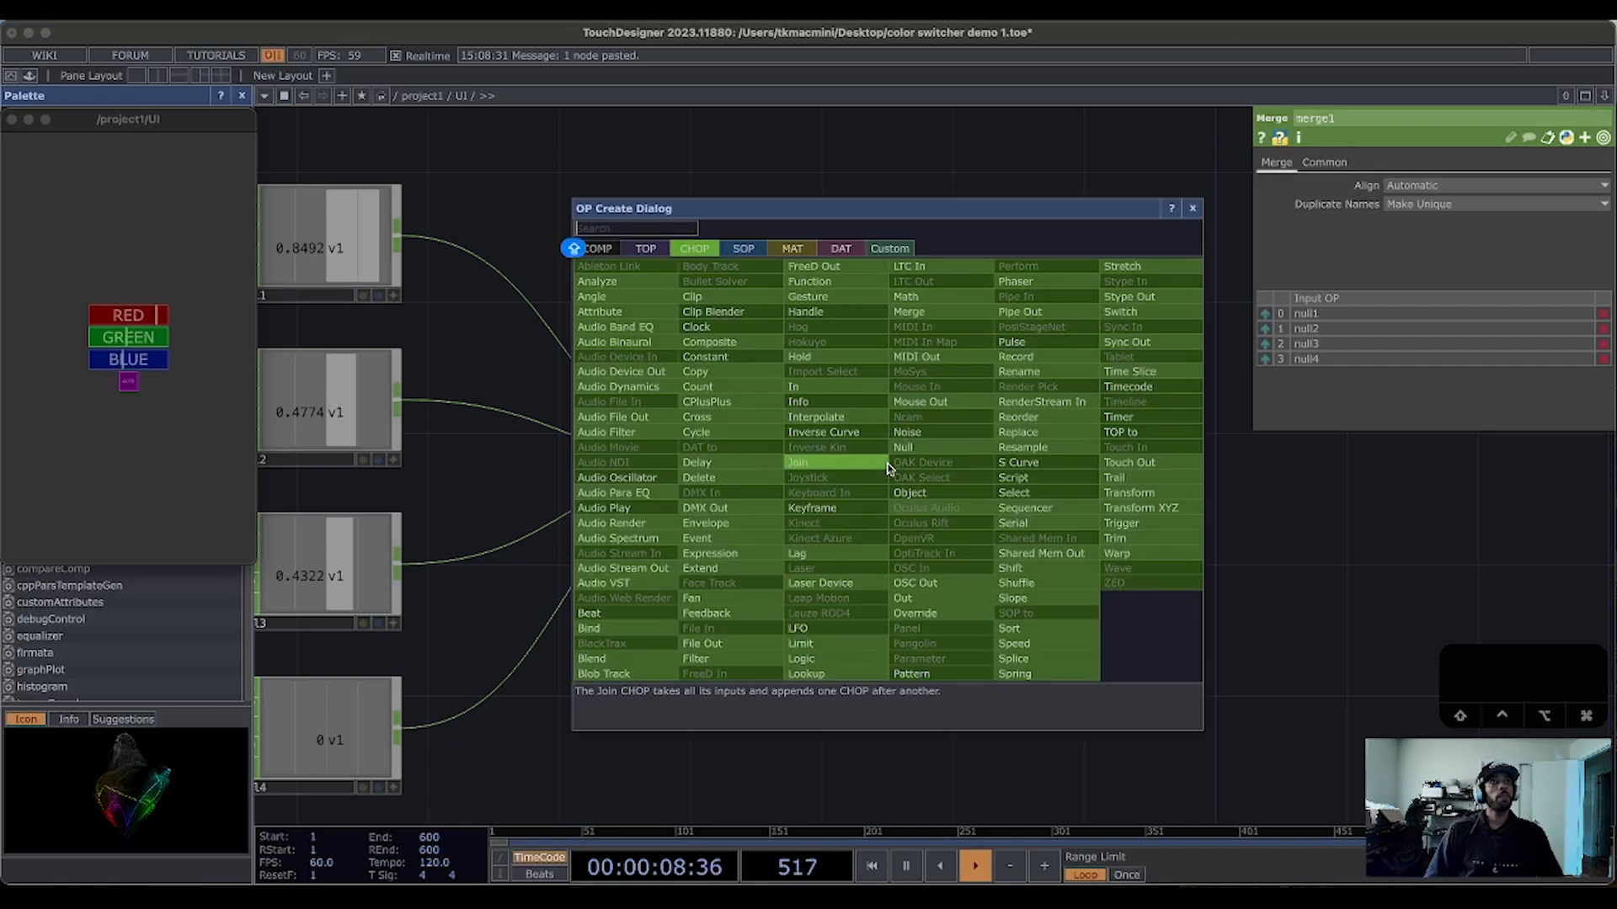
pyautogui.click(1036, 371)
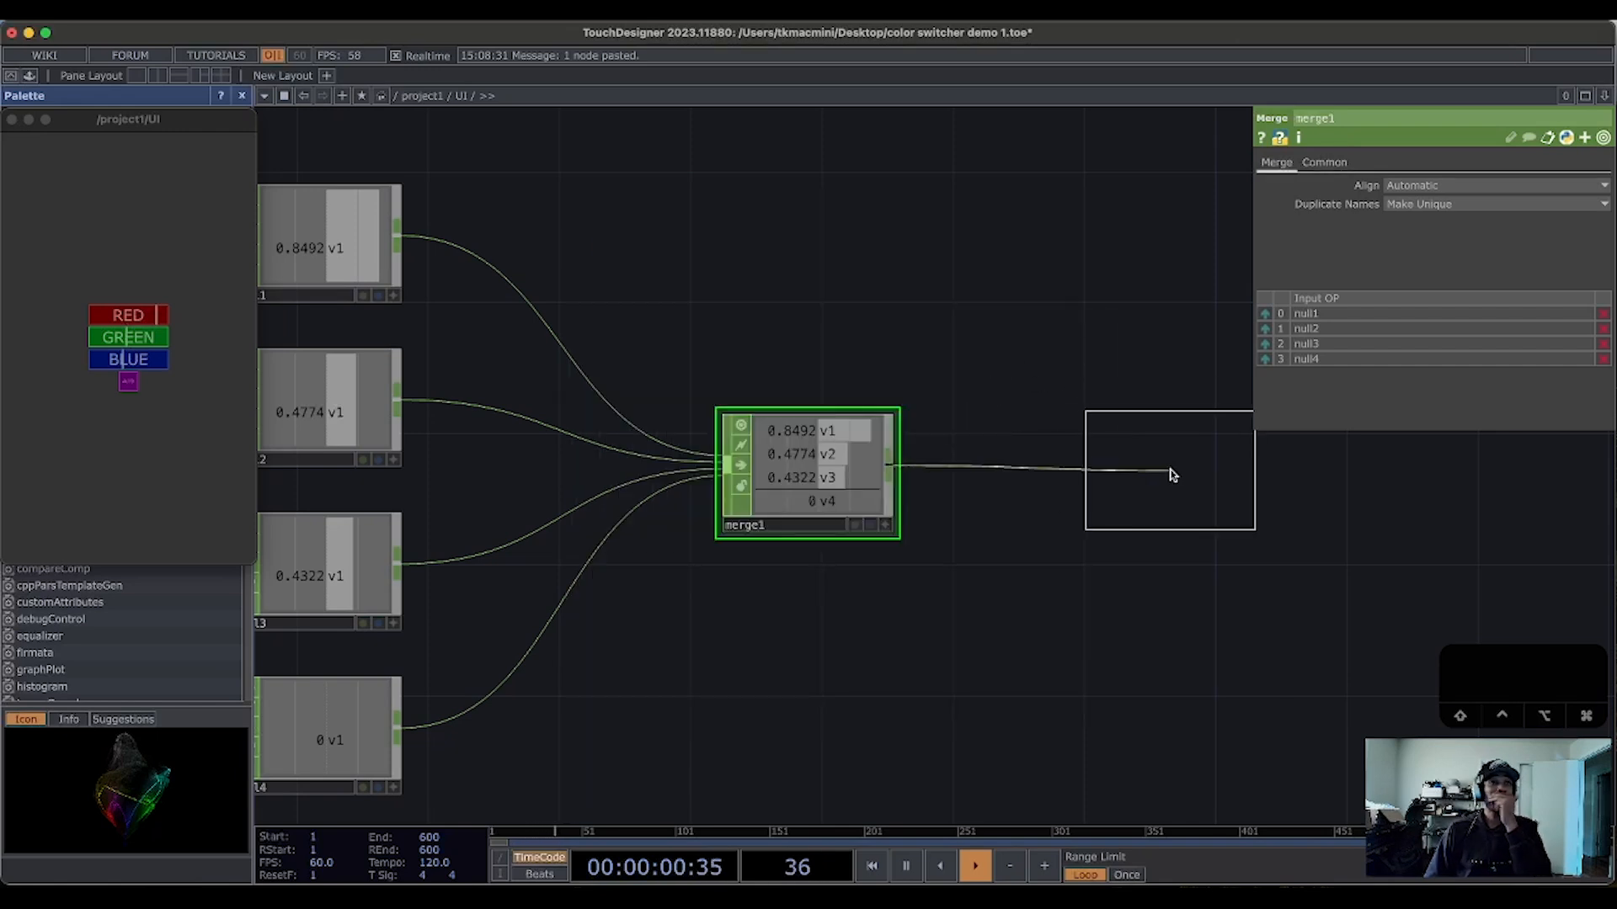
pyautogui.click(1173, 472)
pyautogui.hscroll(10, 1101, 522)
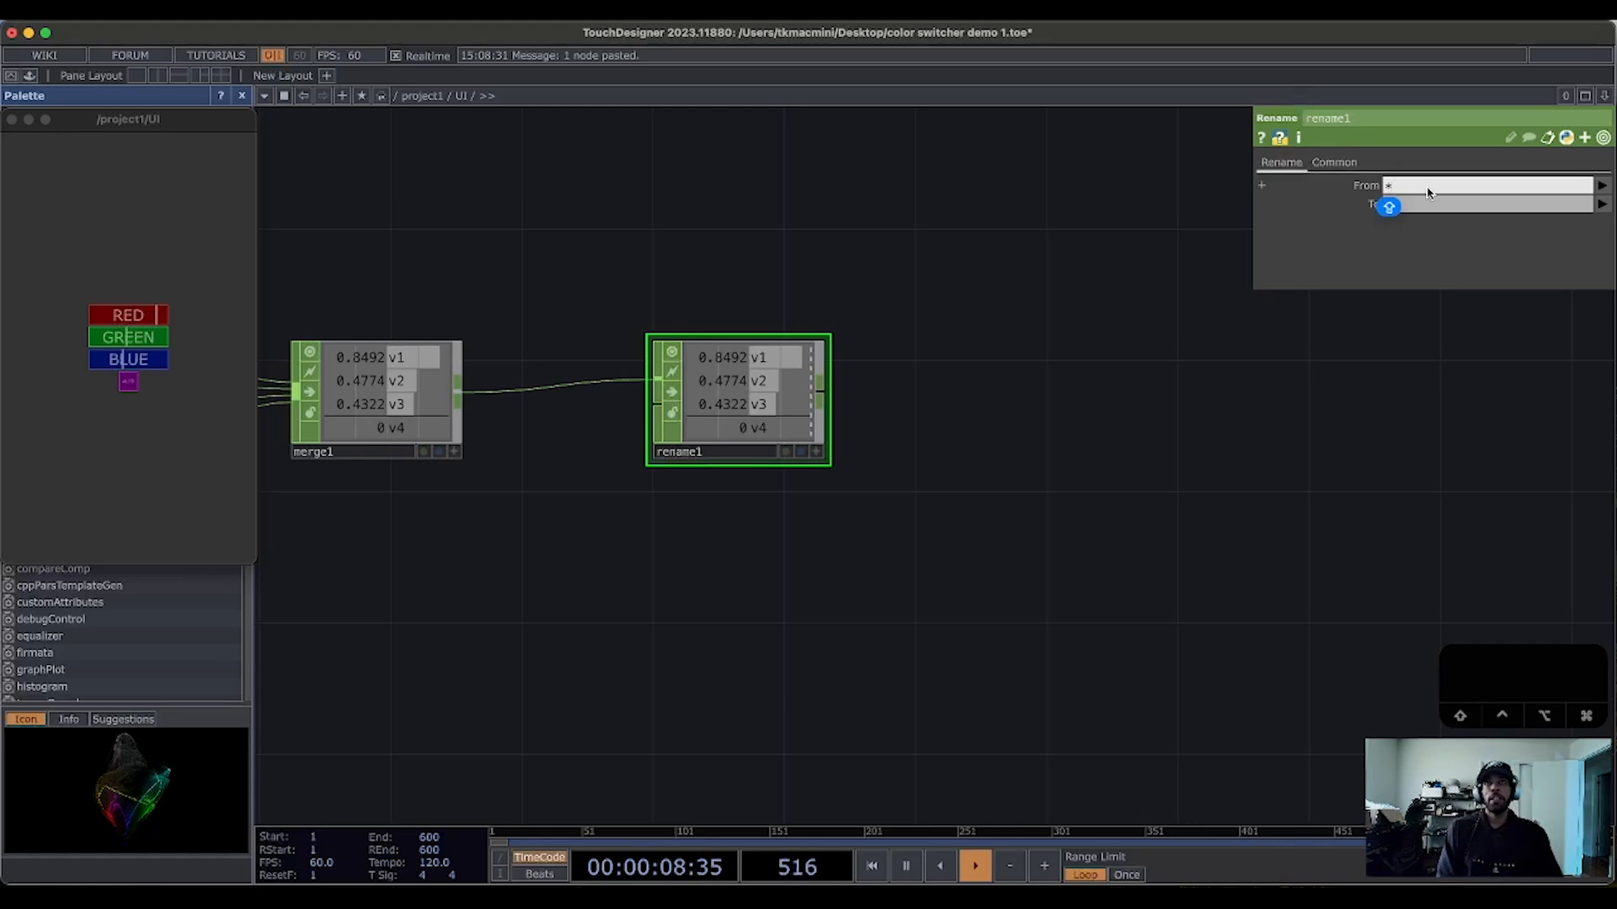
# Step: Replace the Rename CHOP's From pattern with the input channels v1, v2, v3 and v4, picked in that order
pyautogui.press('BackSpace')
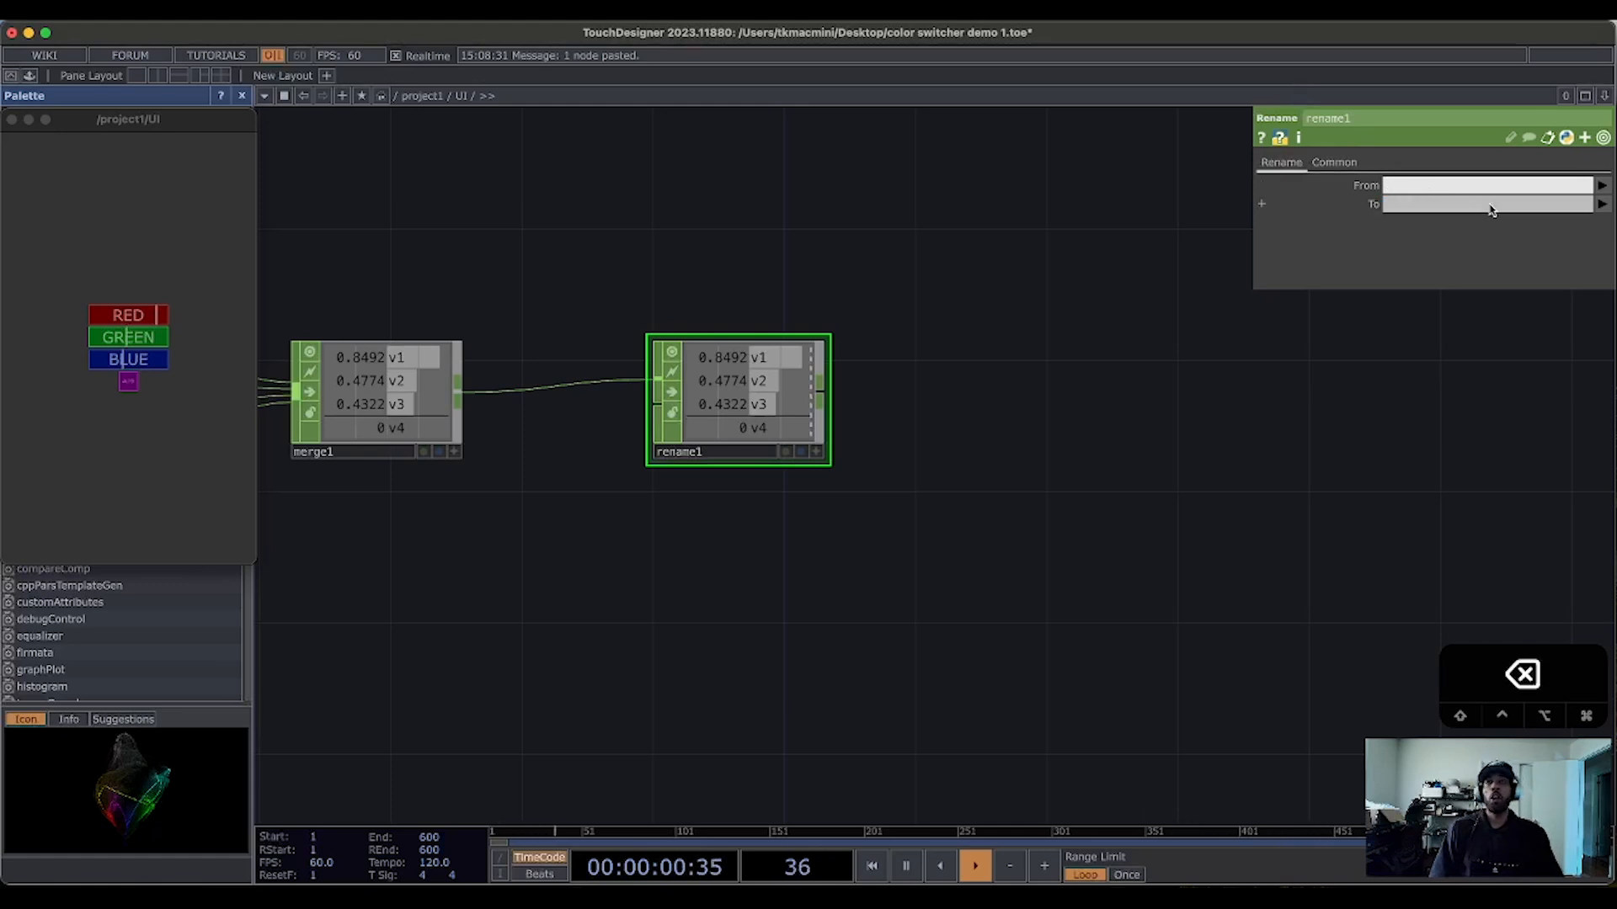
pyautogui.click(1600, 187)
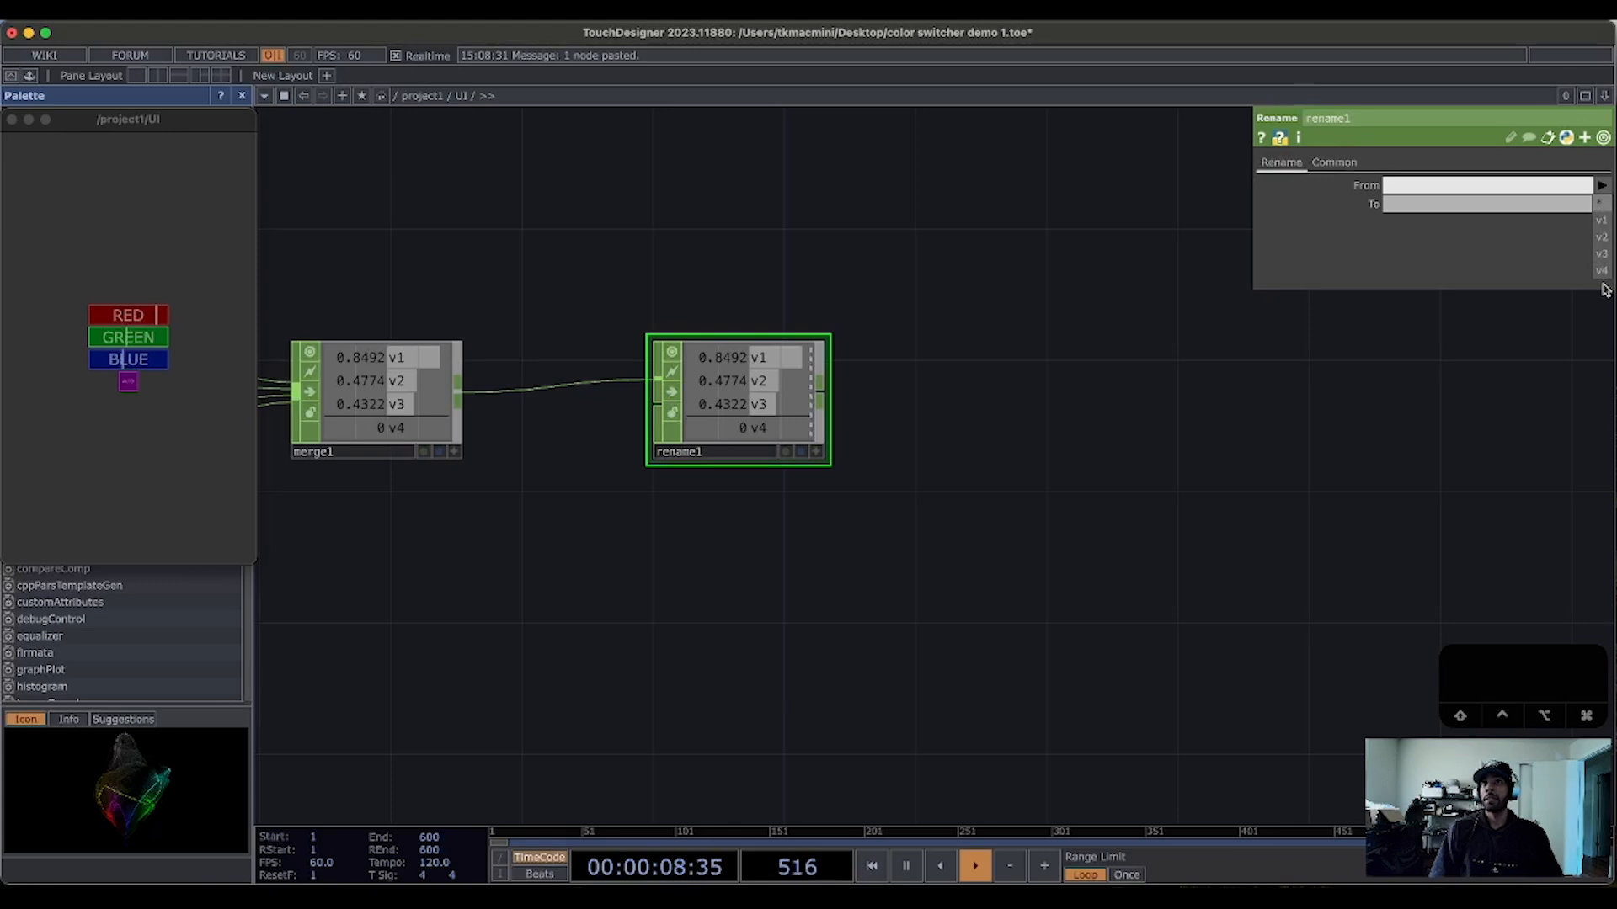
pyautogui.click(1604, 221)
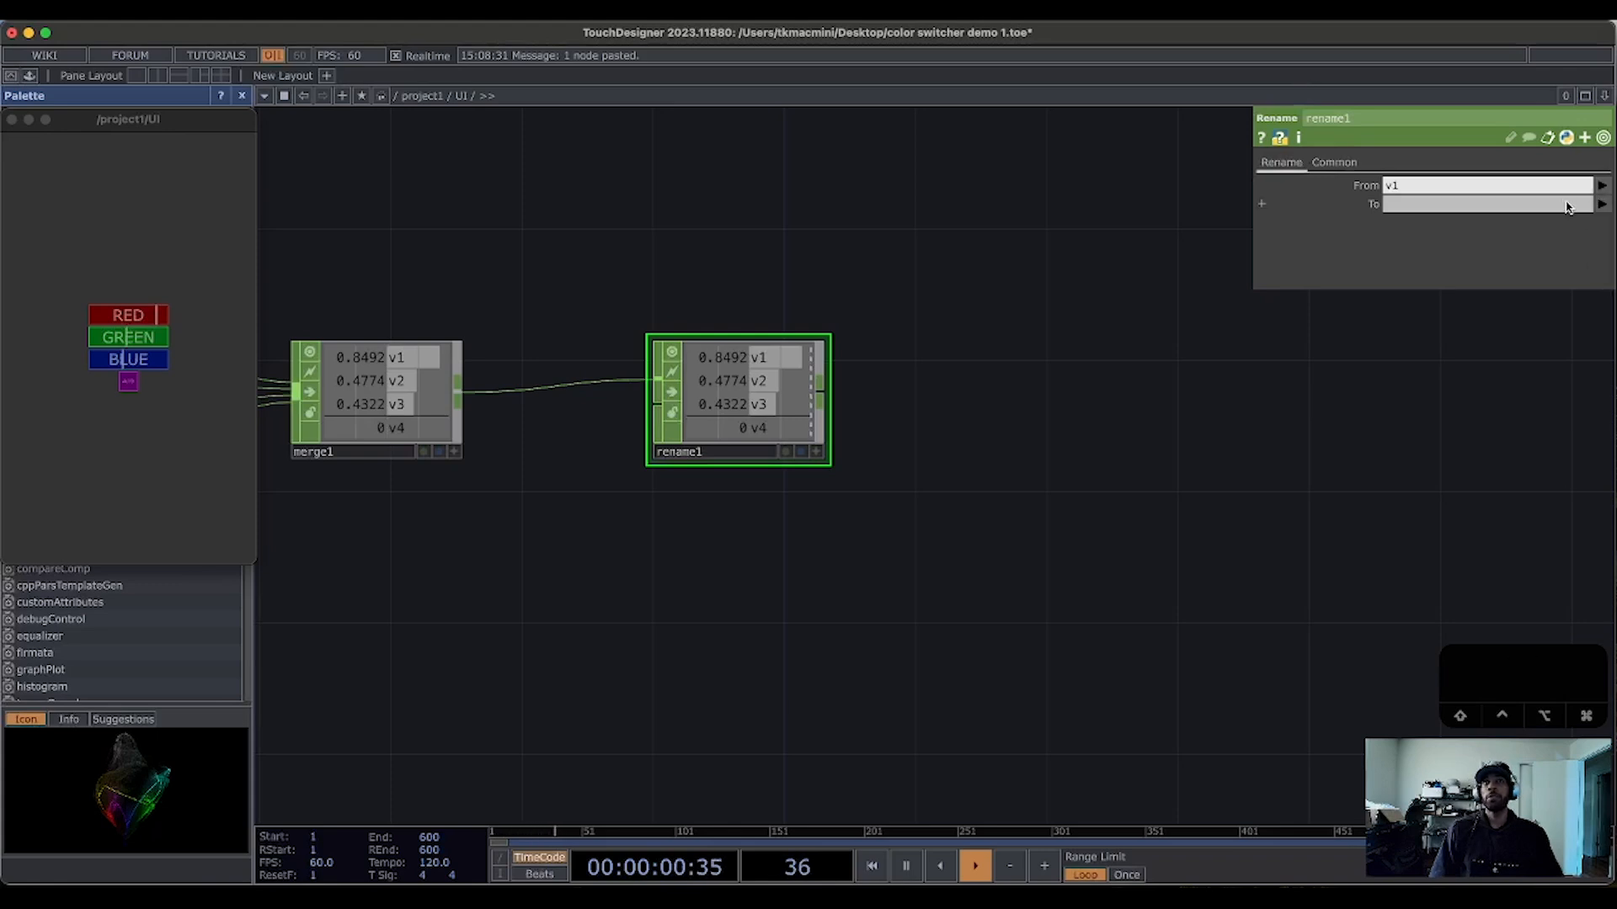
pyautogui.click(1601, 186)
pyautogui.click(1602, 237)
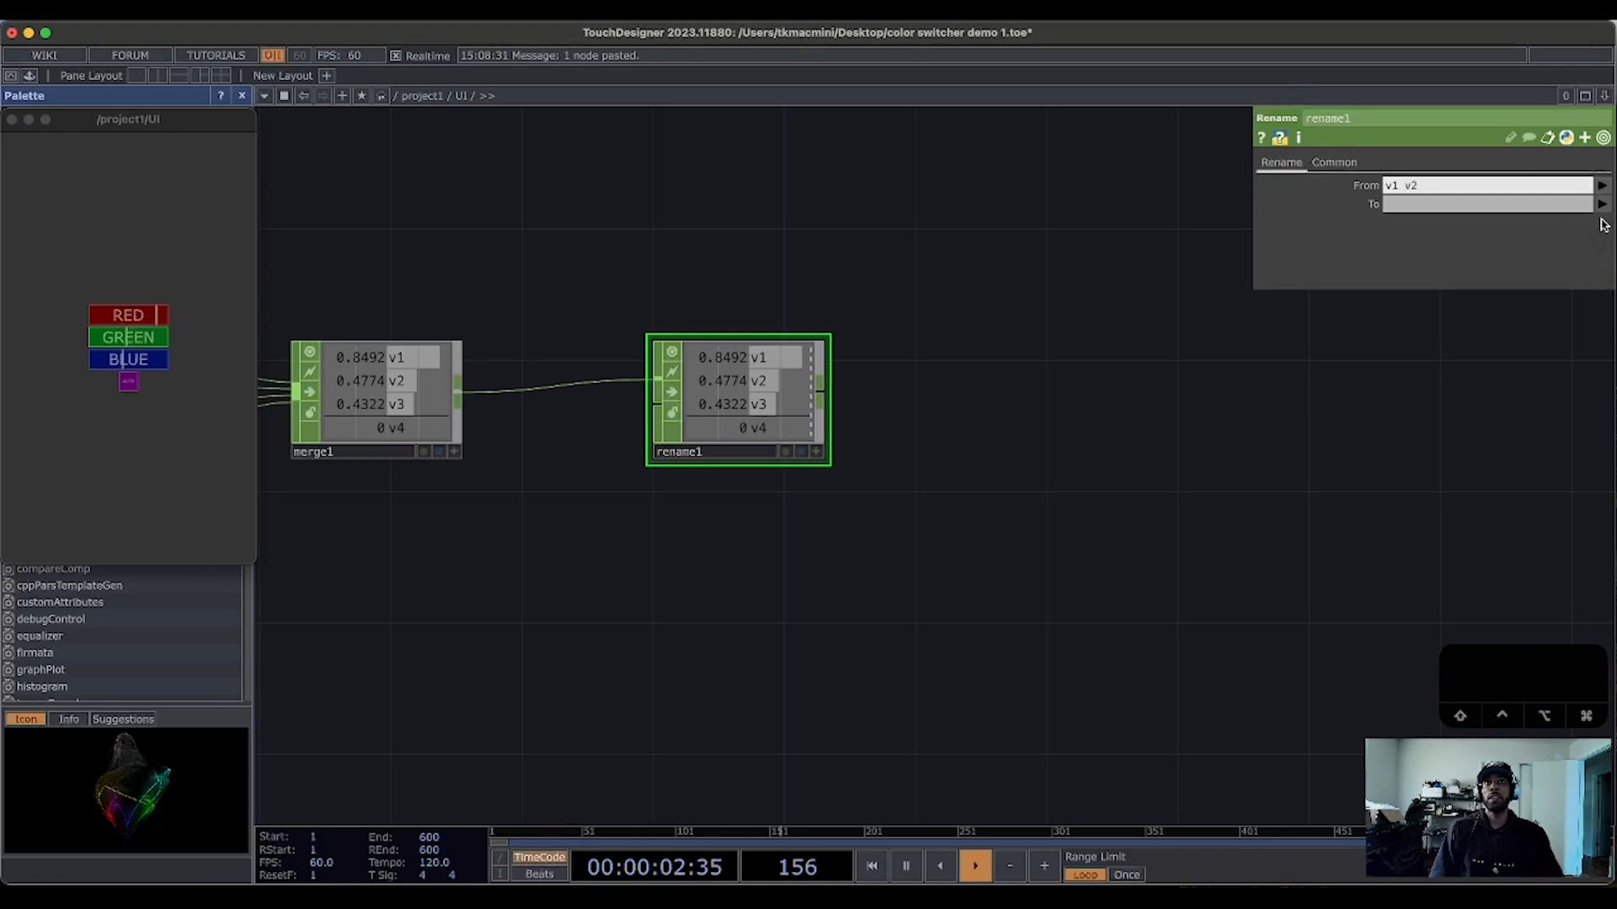
pyautogui.click(1600, 186)
pyautogui.click(1602, 253)
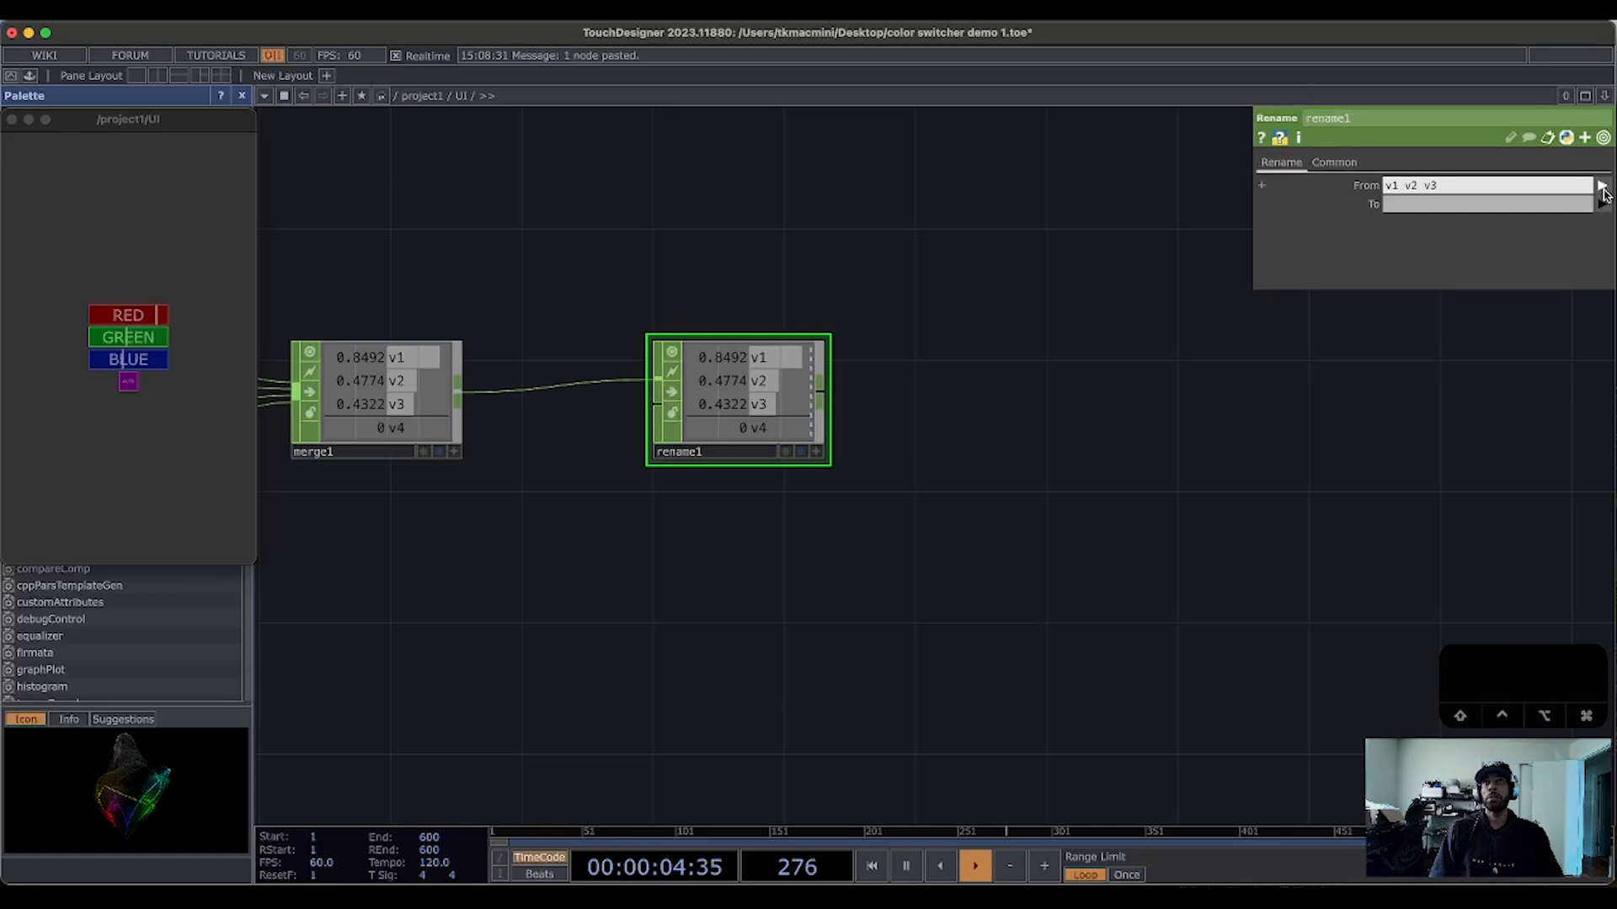
pyautogui.click(1601, 187)
pyautogui.click(1602, 270)
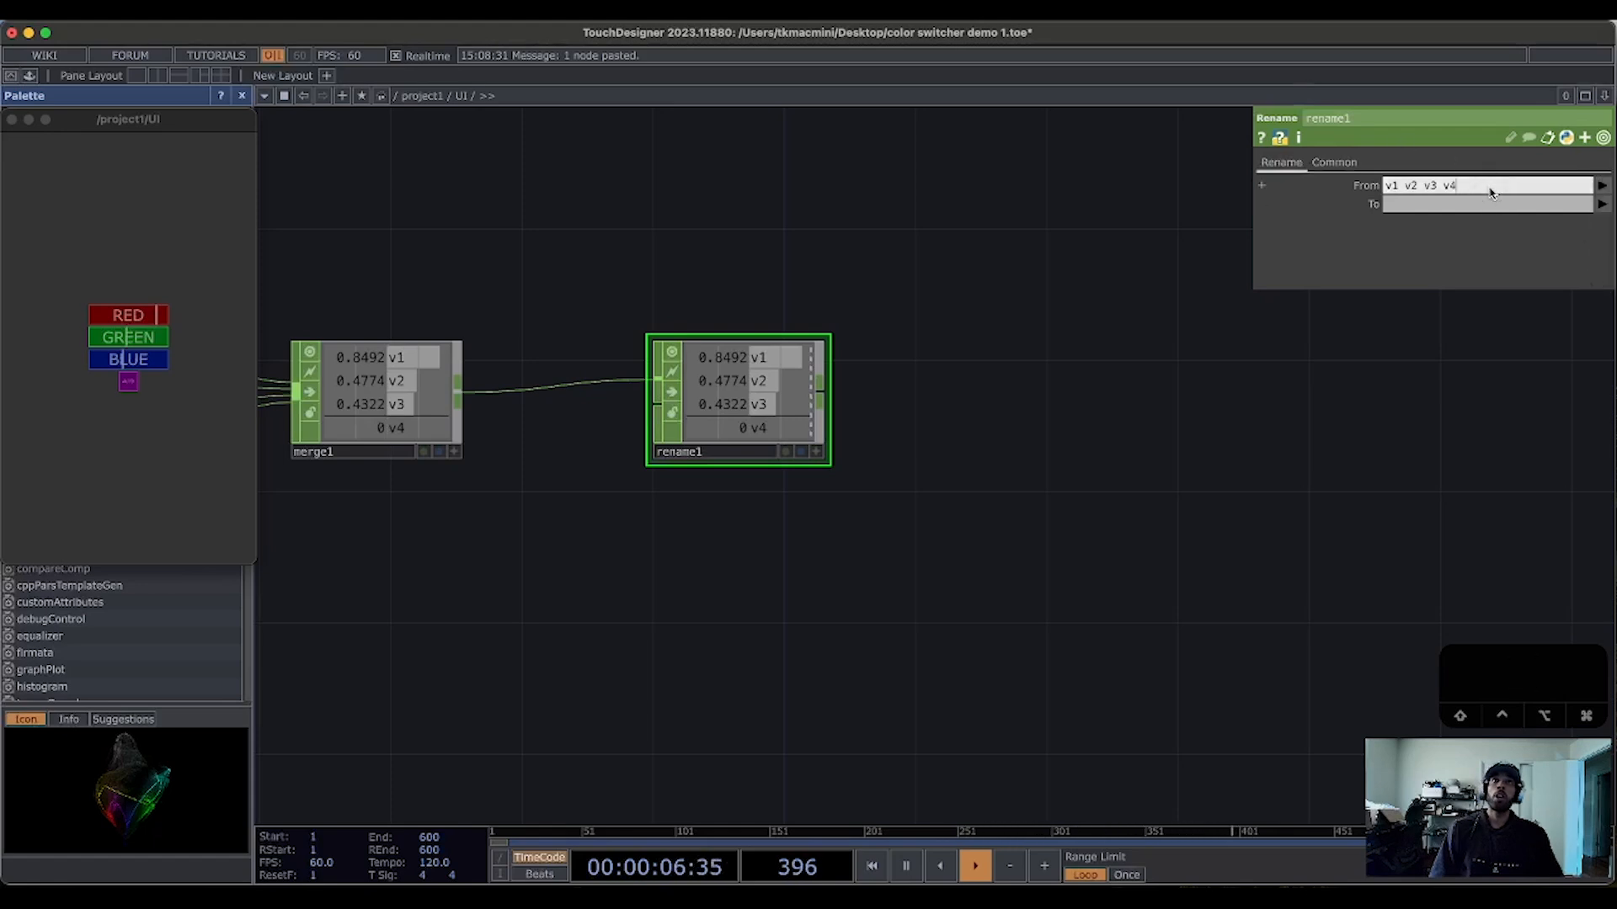
# Step: Clear the Rename CHOP's From pattern and re-enter it manually as "v1 v2 v3 v4"
pyautogui.moveTo(1485, 184); pyautogui.dragTo(1359, 184)
pyautogui.press('BackSpace')
pyautogui.write('v1')
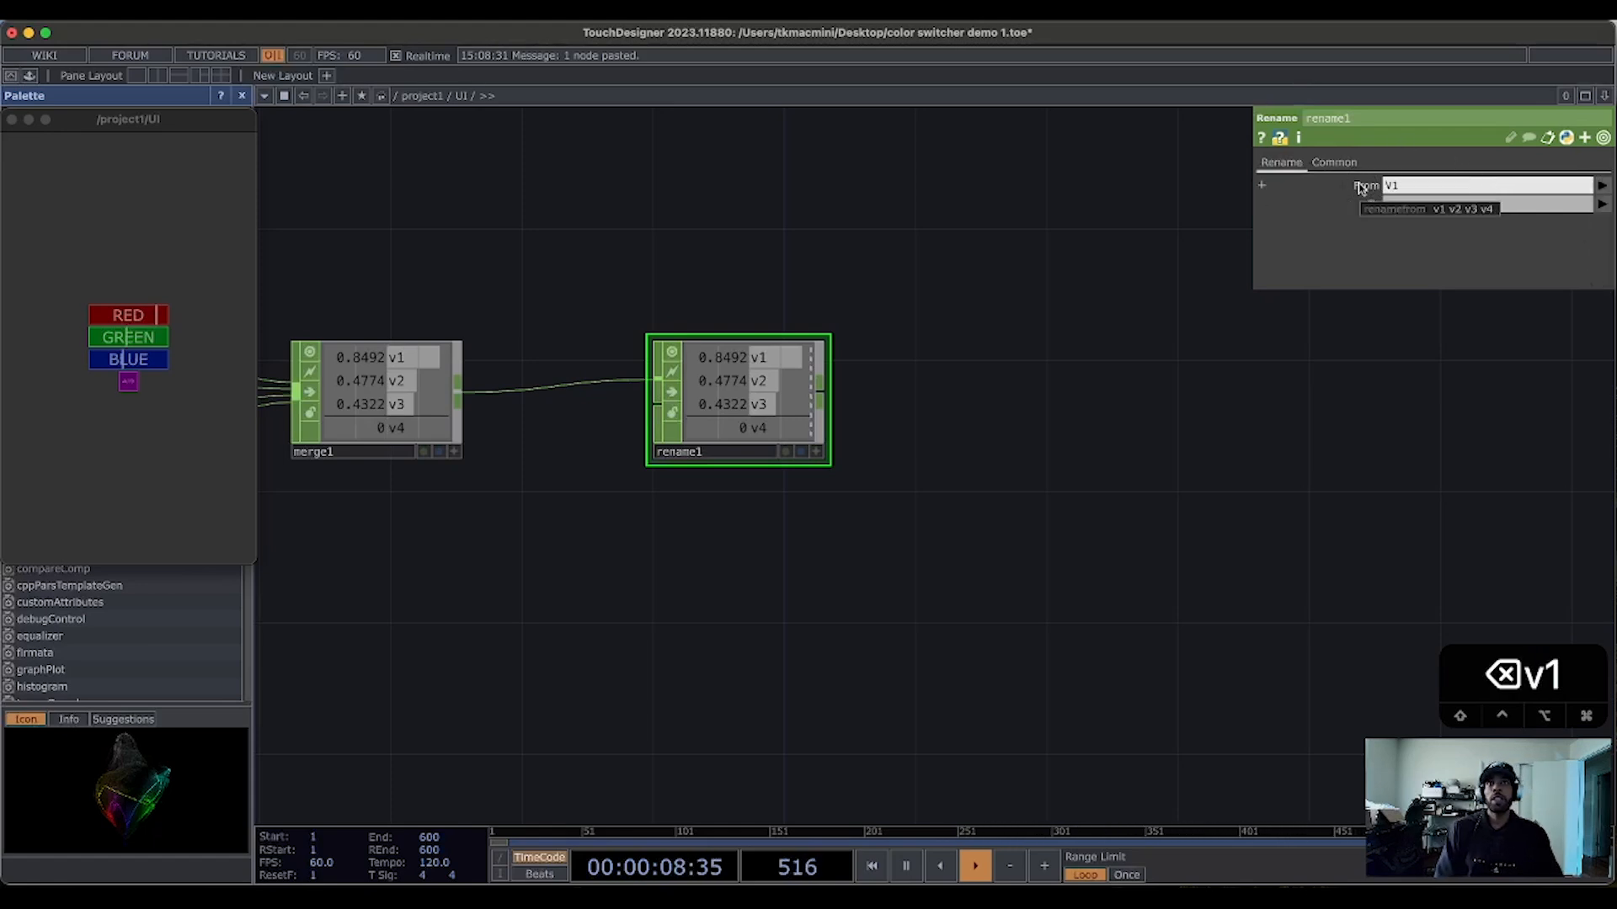
pyautogui.press('BackSpace')
pyautogui.press('BackSpace')
pyautogui.press('BackSpace')
pyautogui.press('BackSpace')
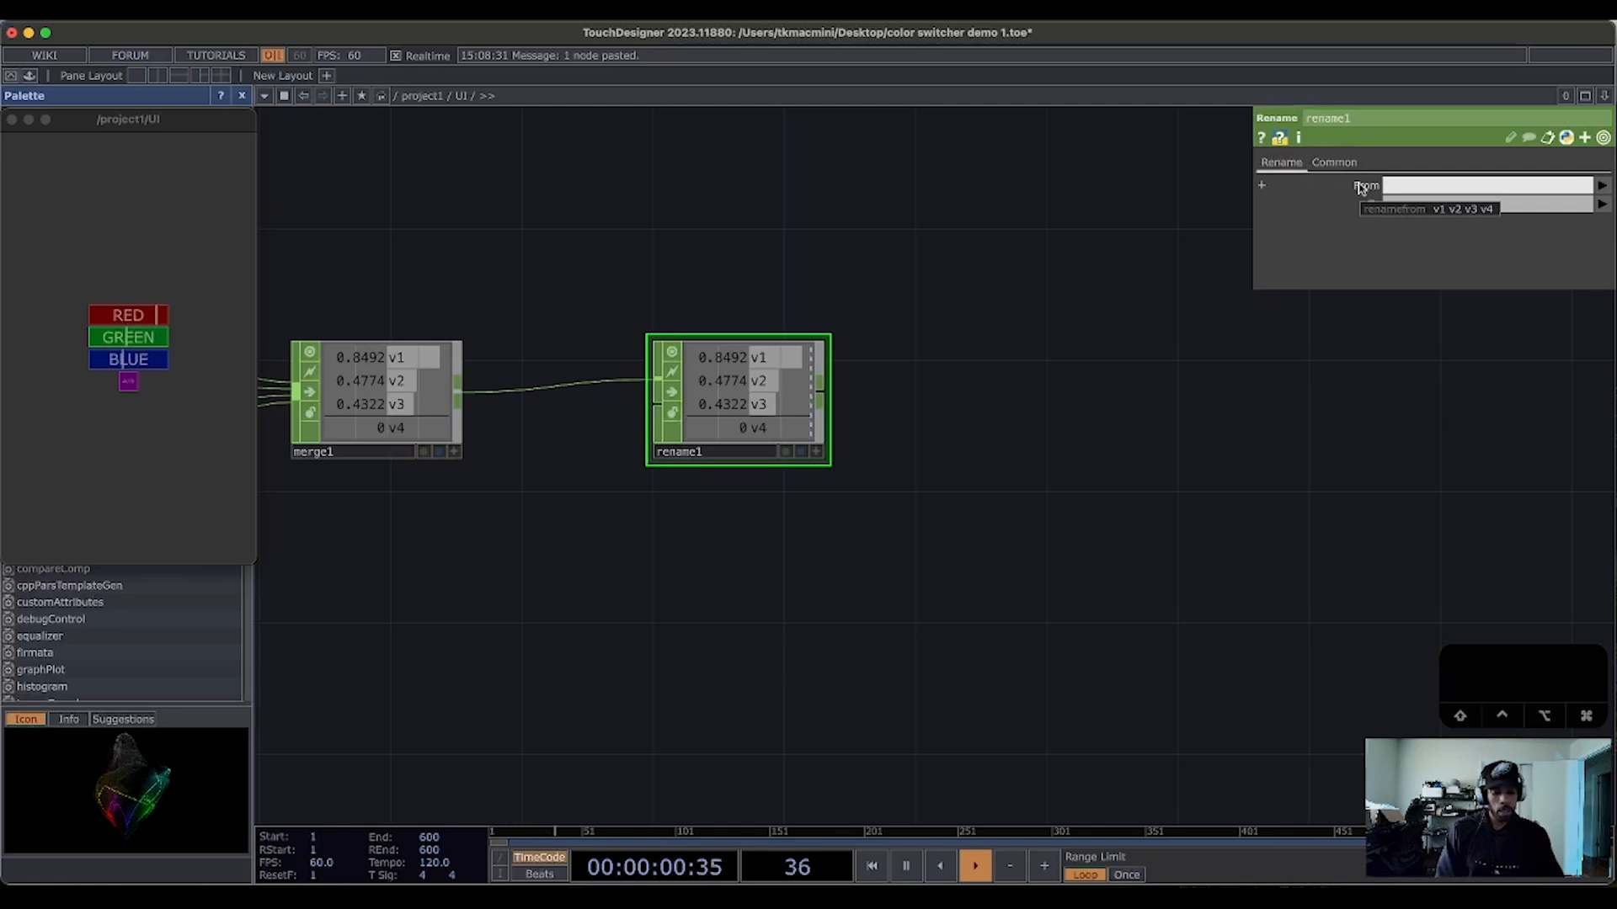
pyautogui.write('v1 vv2===')
pyautogui.press('BackSpace')
pyautogui.press('BackSpace')
pyautogui.press('BackSpace')
pyautogui.press('BackSpace')
pyautogui.press('BackSpace')
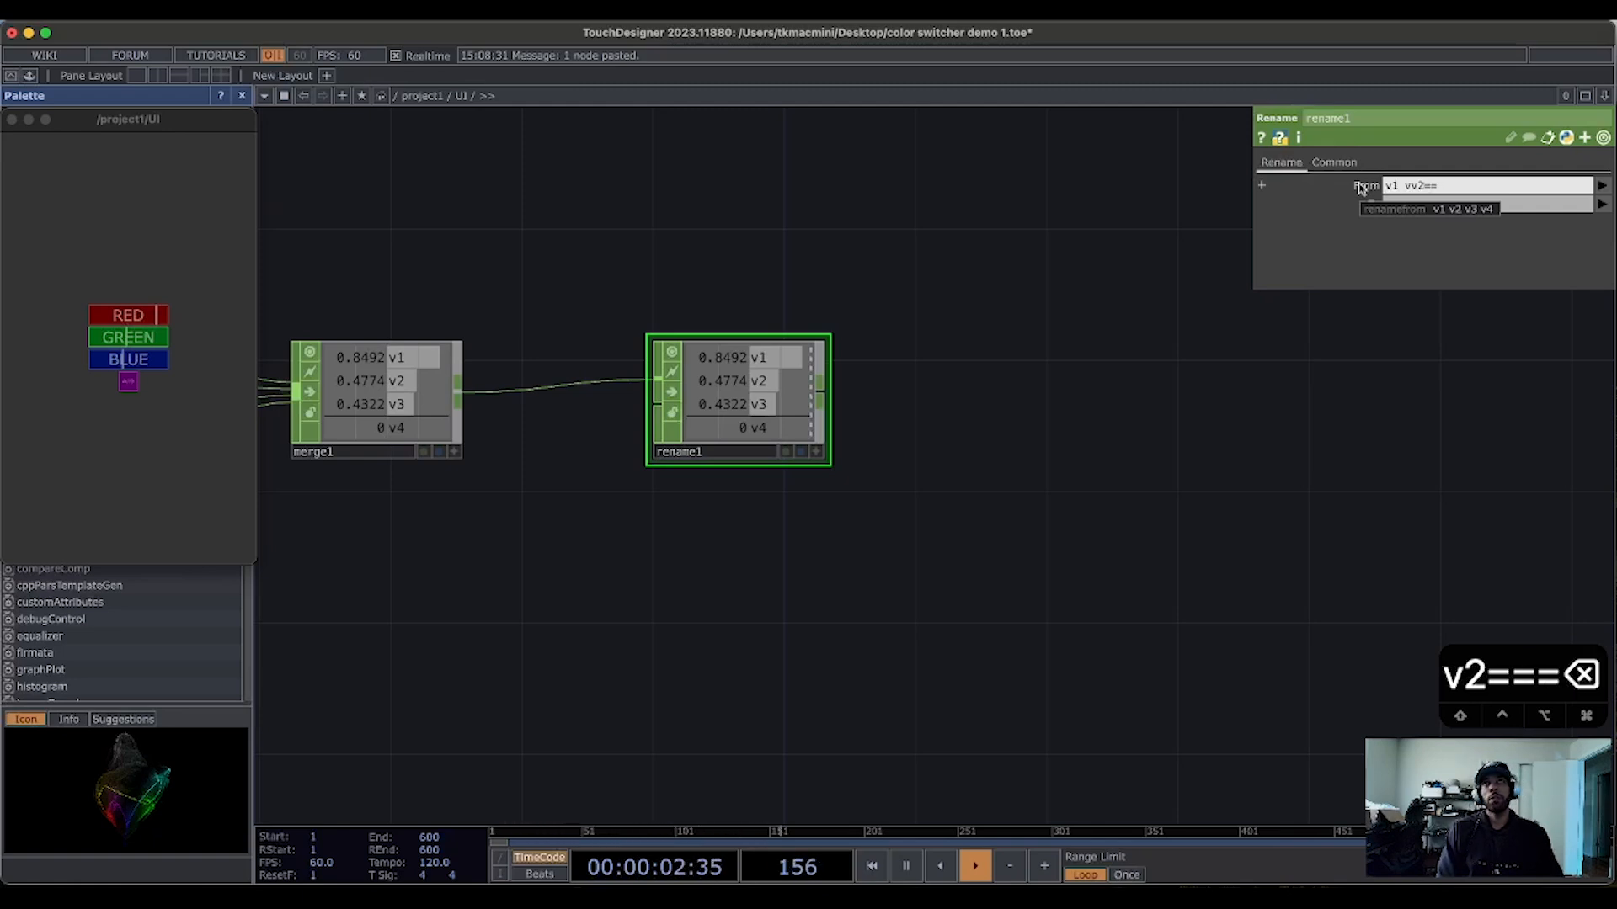
pyautogui.write('2')
pyautogui.press('BackSpace')
pyautogui.write('v2 vb')
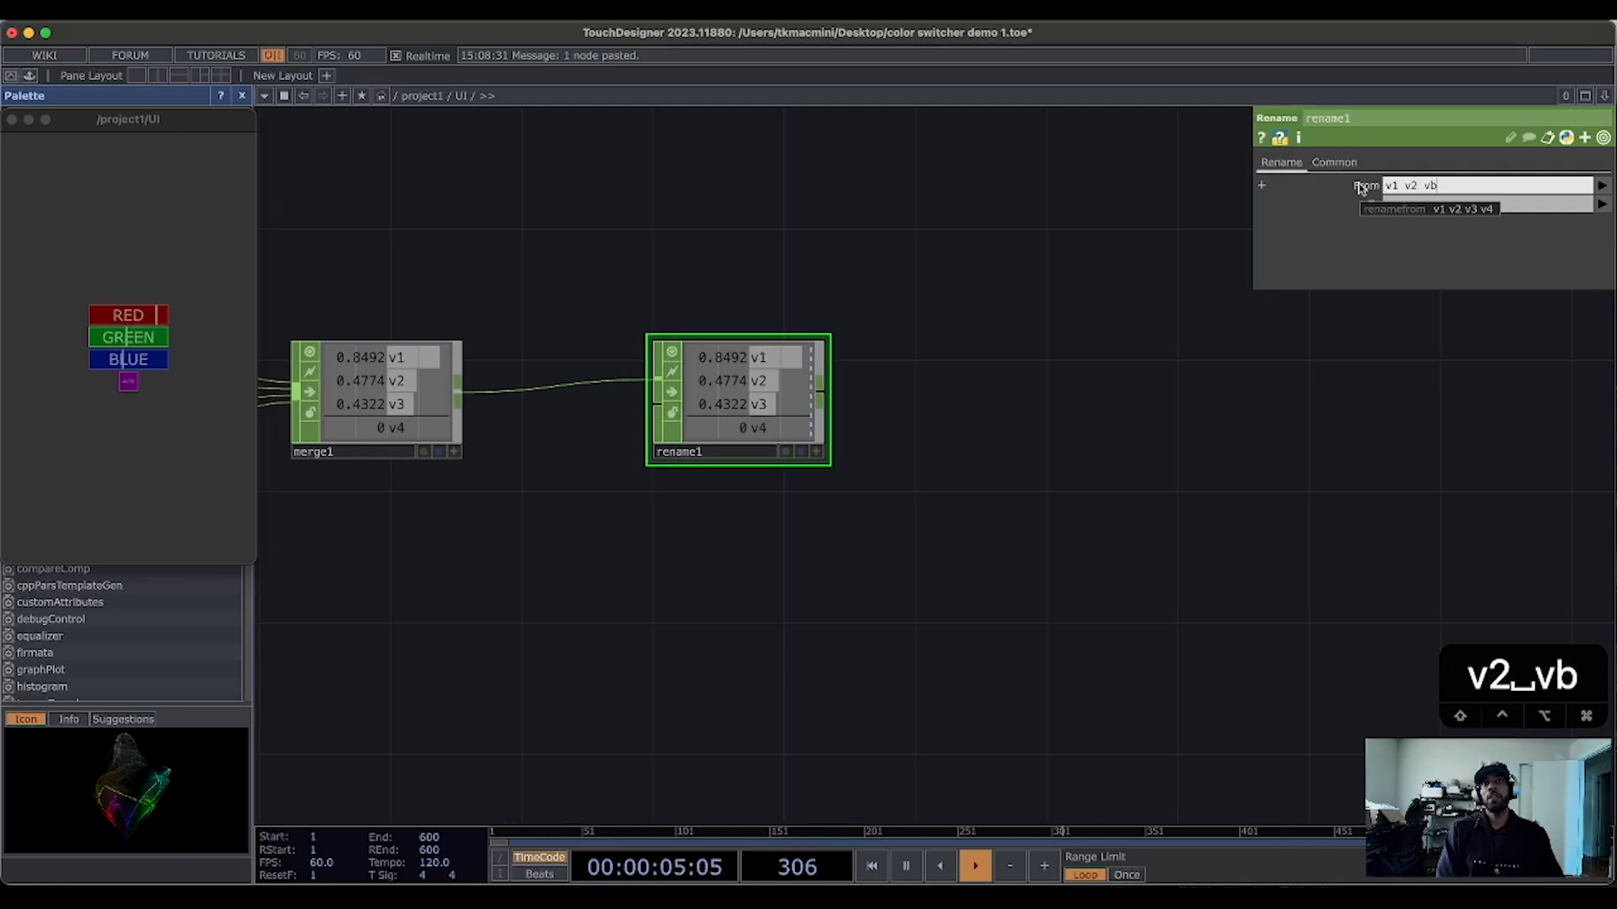
pyautogui.press('BackSpace')
pyautogui.write('3 ')
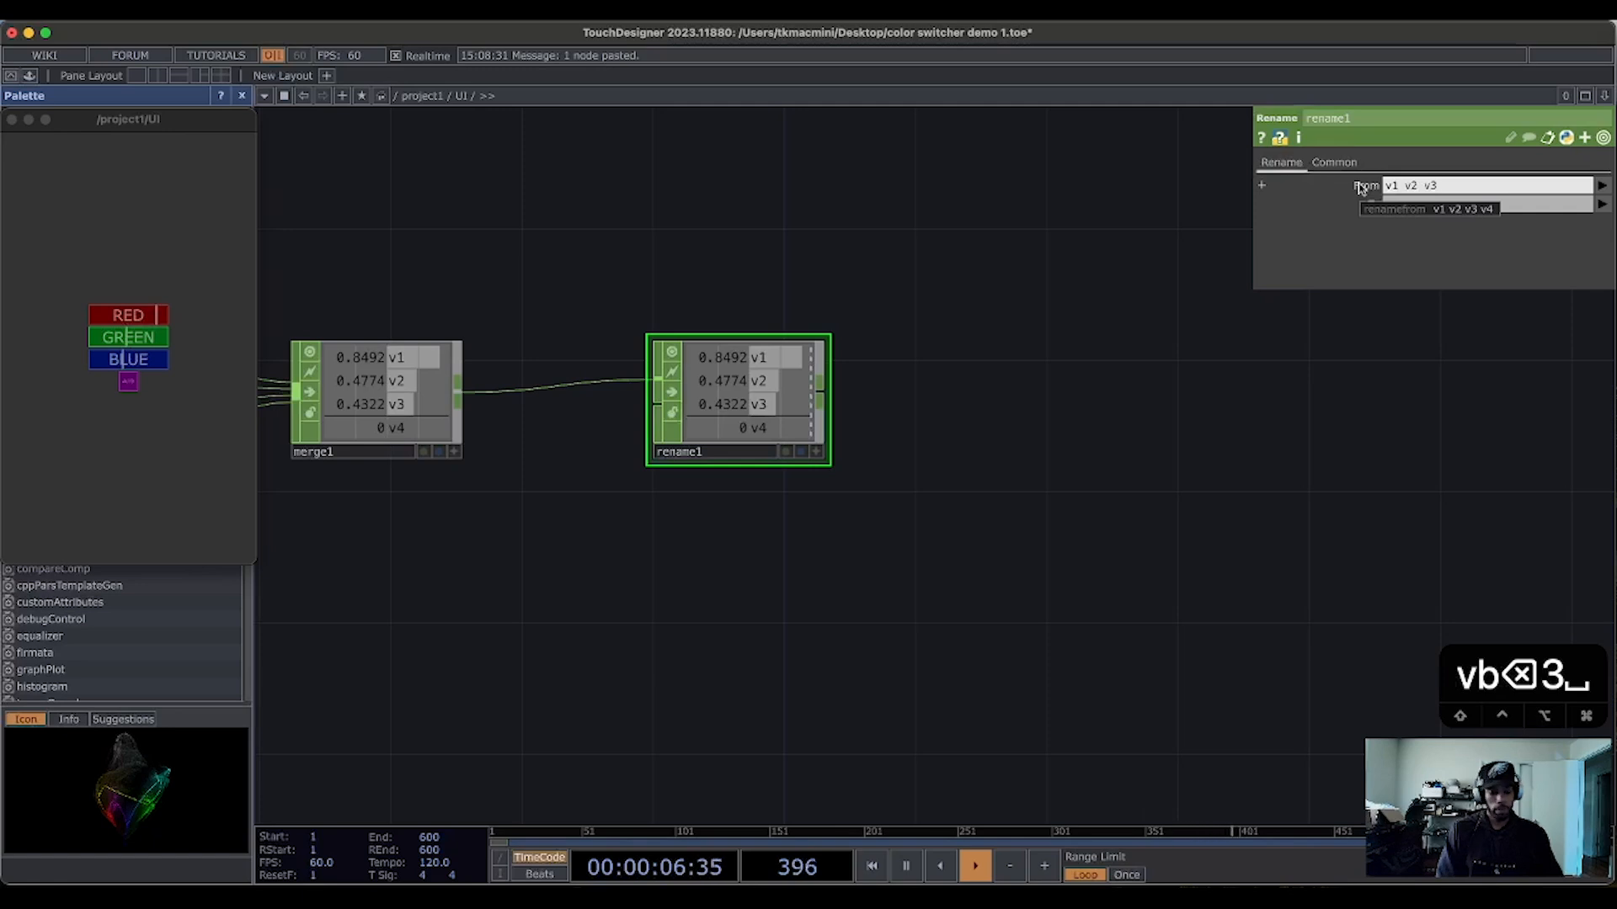
pyautogui.write('v4')
pyautogui.press('BackSpace')
pyautogui.press('BackSpace')
pyautogui.press('BackSpace')
pyautogui.press('BackSpace')
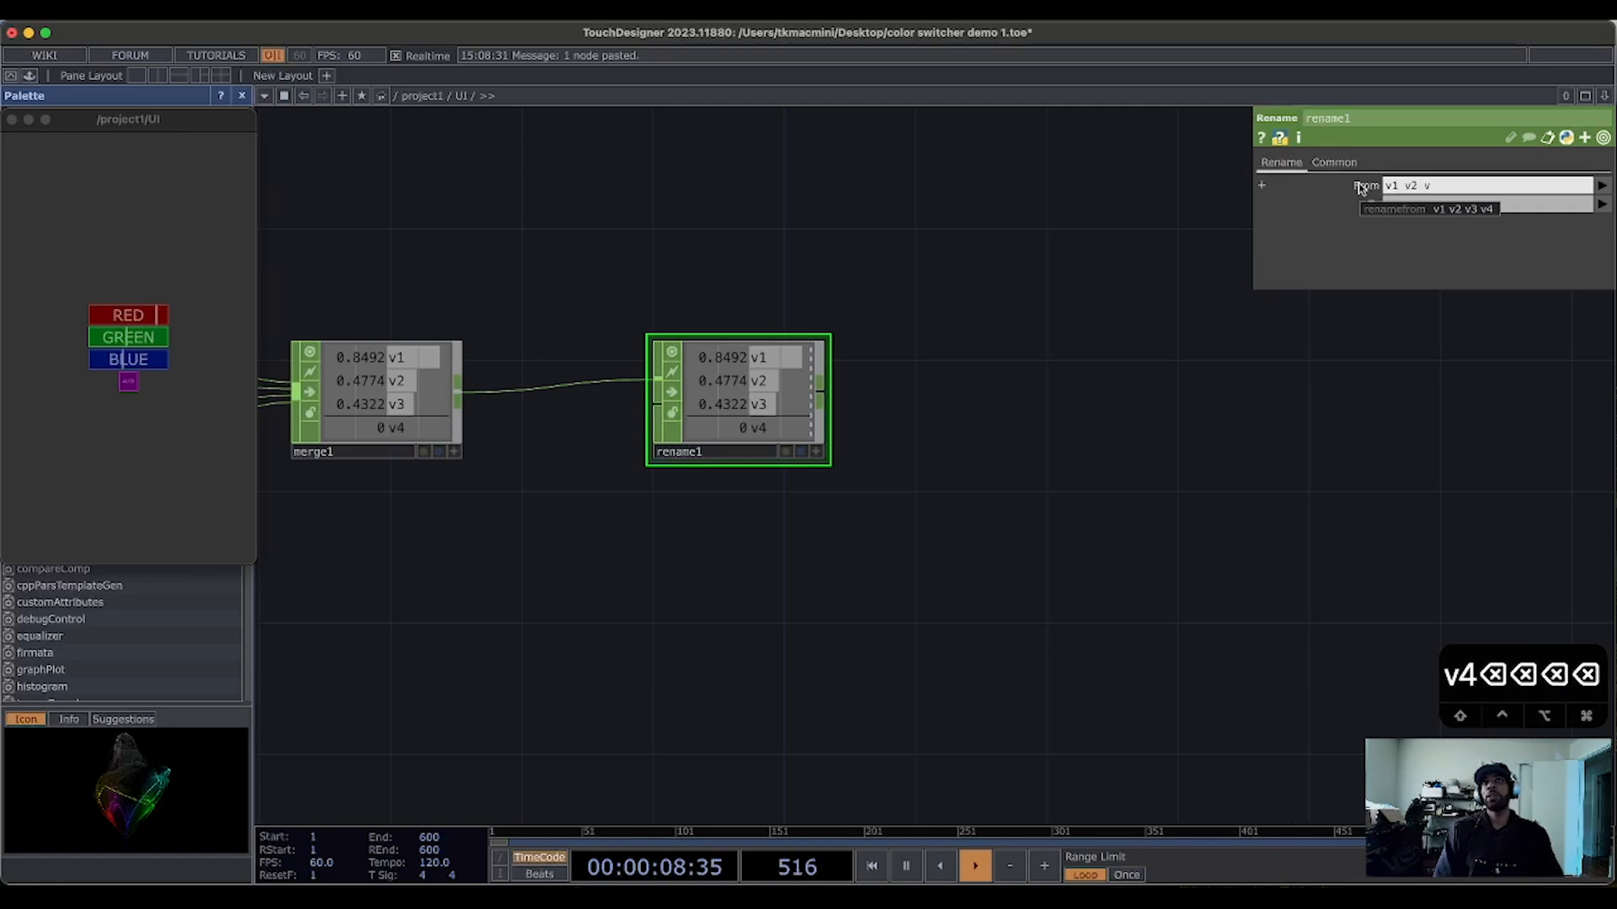
pyautogui.write('3')
pyautogui.press('BackSpace')
pyautogui.press('BackSpace')
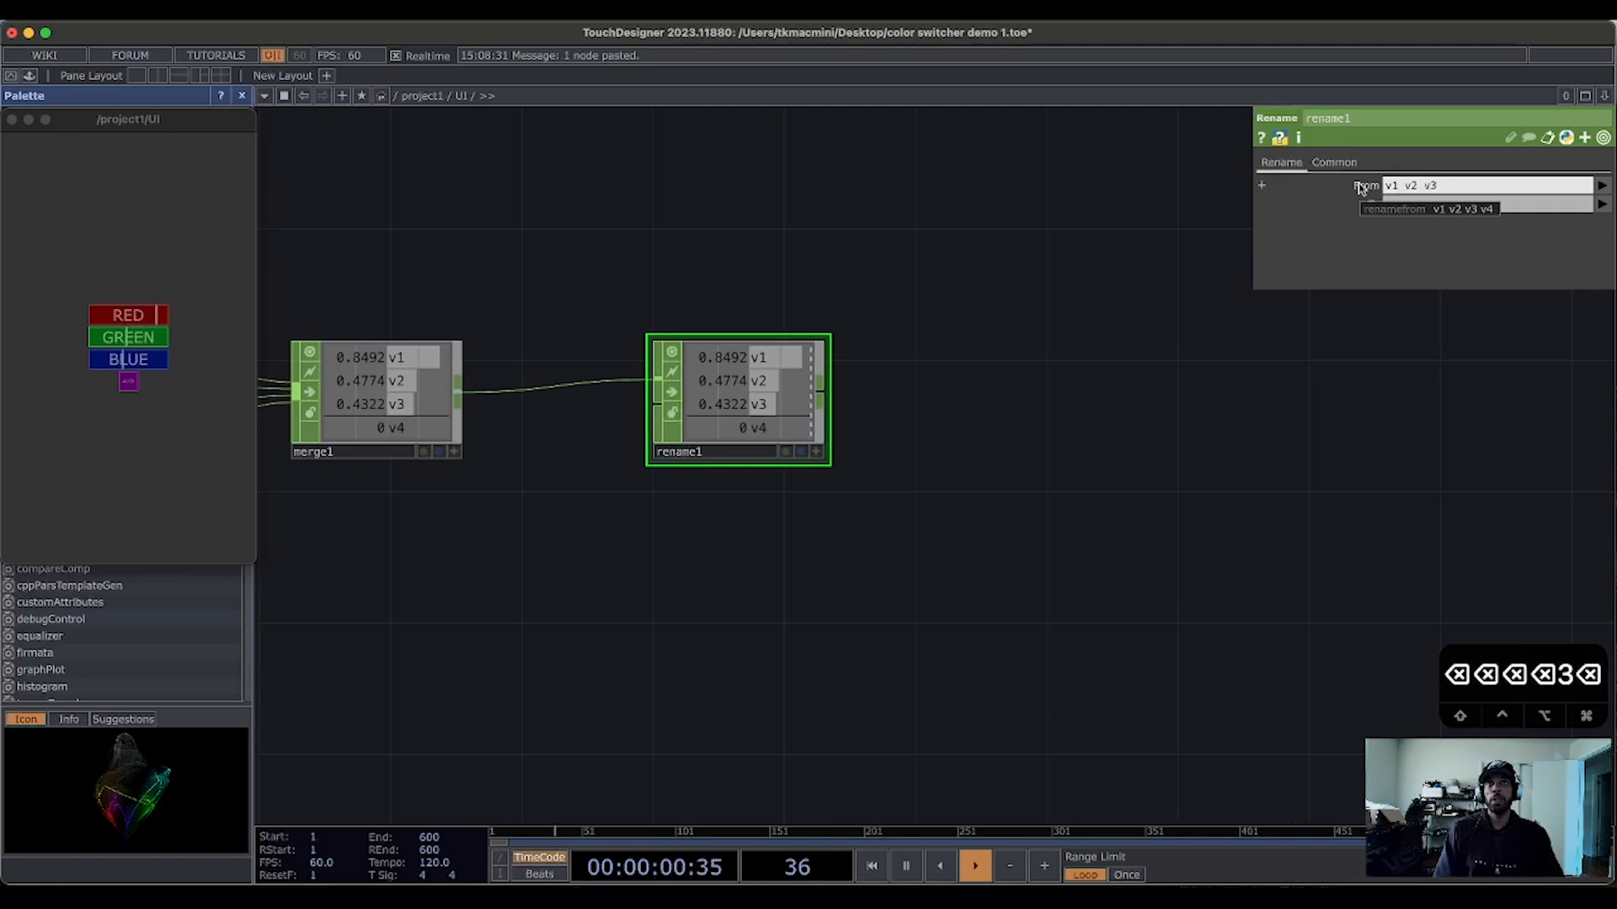
pyautogui.write('v3 v4')
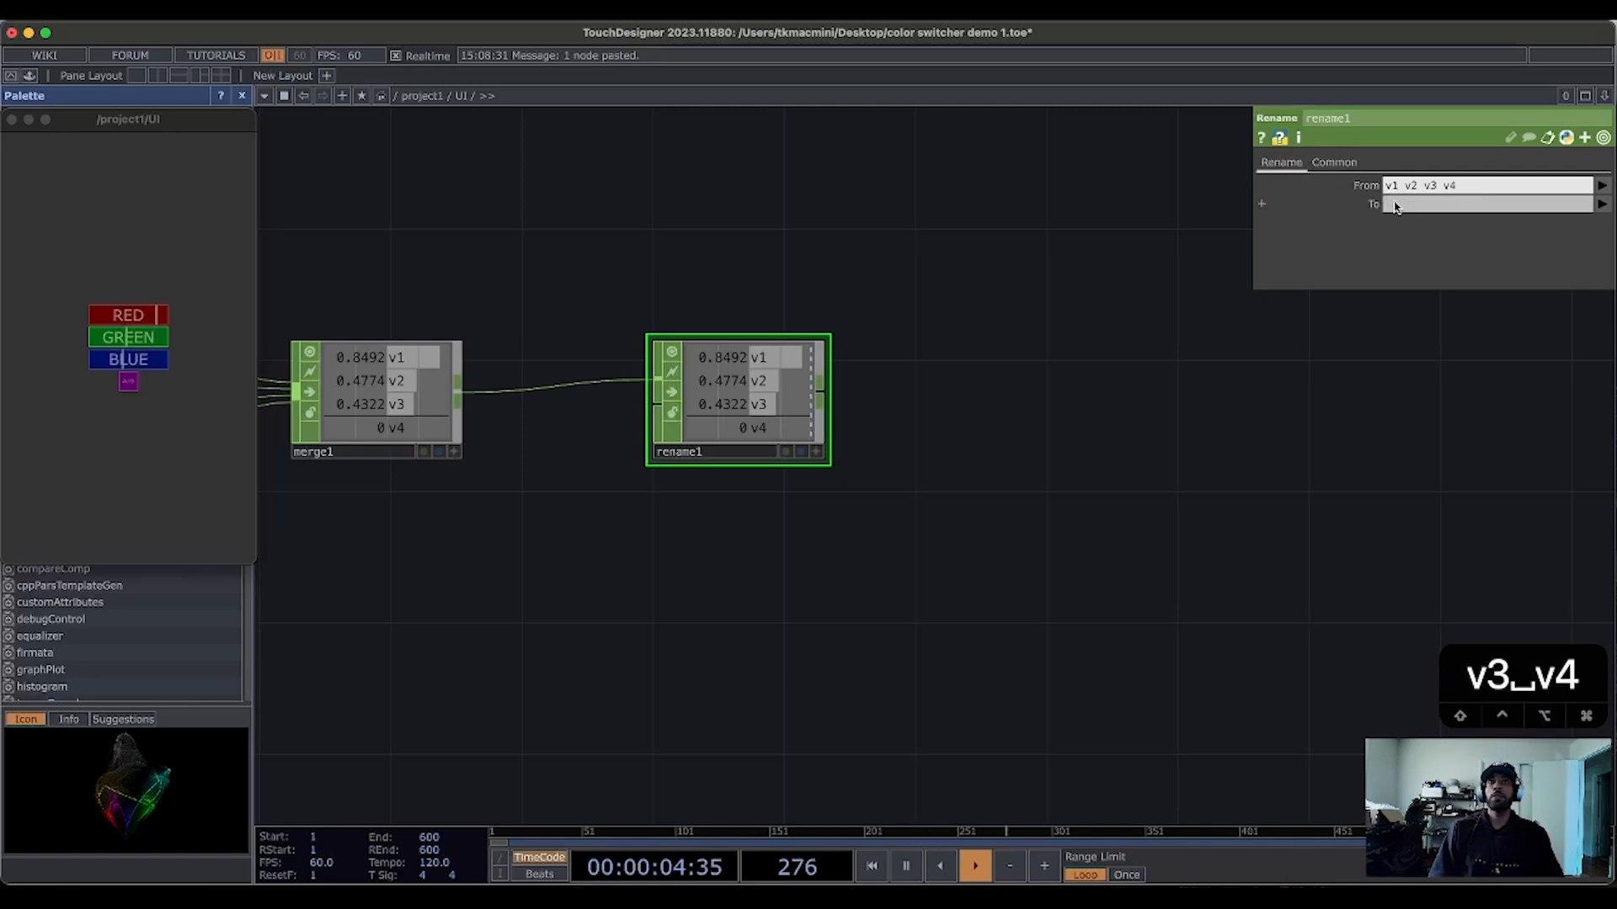
# Step: Set the Rename CHOP's To pattern to "slider_[rgb] button"
pyautogui.click(1395, 206)
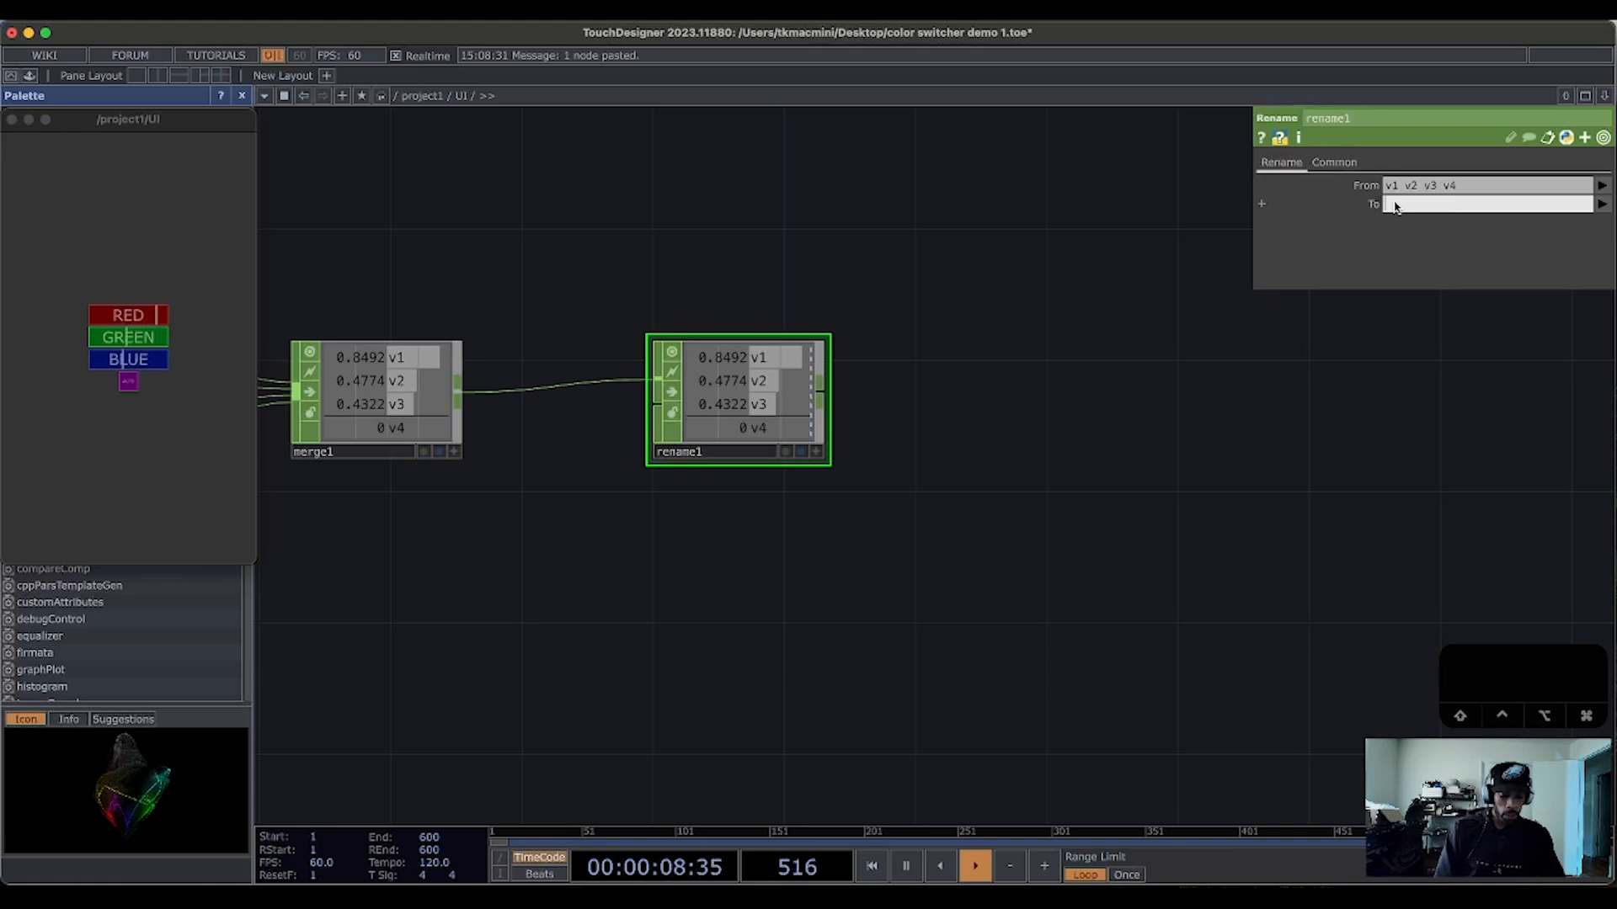
pyautogui.write('sldie')
pyautogui.press('BackSpace')
pyautogui.press('BackSpace')
pyautogui.press('BackSpace')
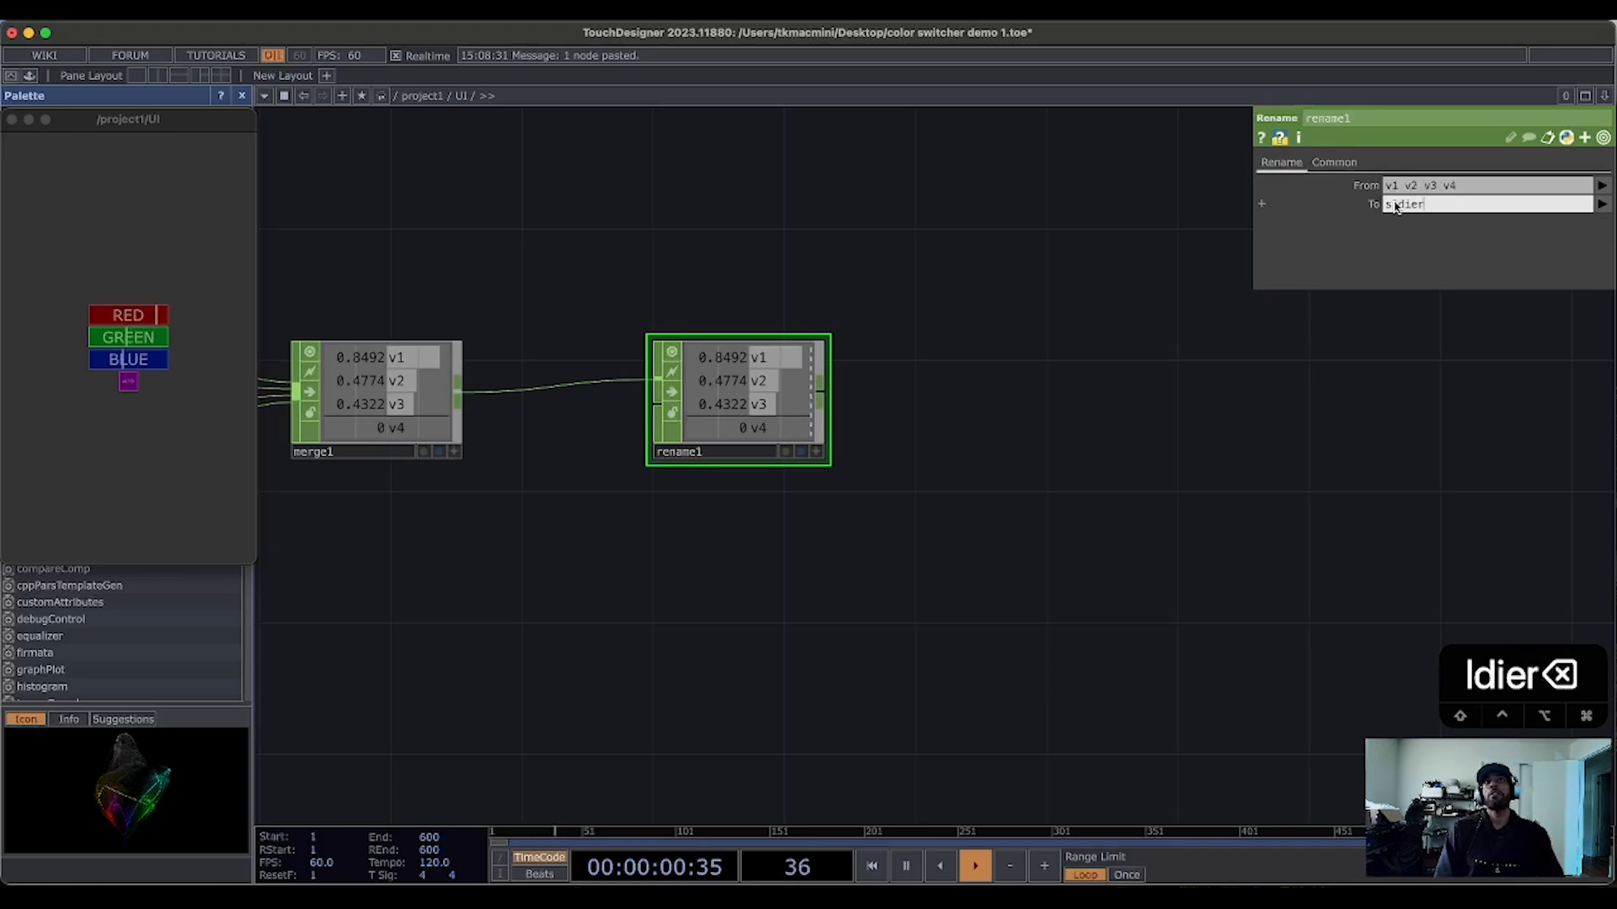
pyautogui.write('ider')
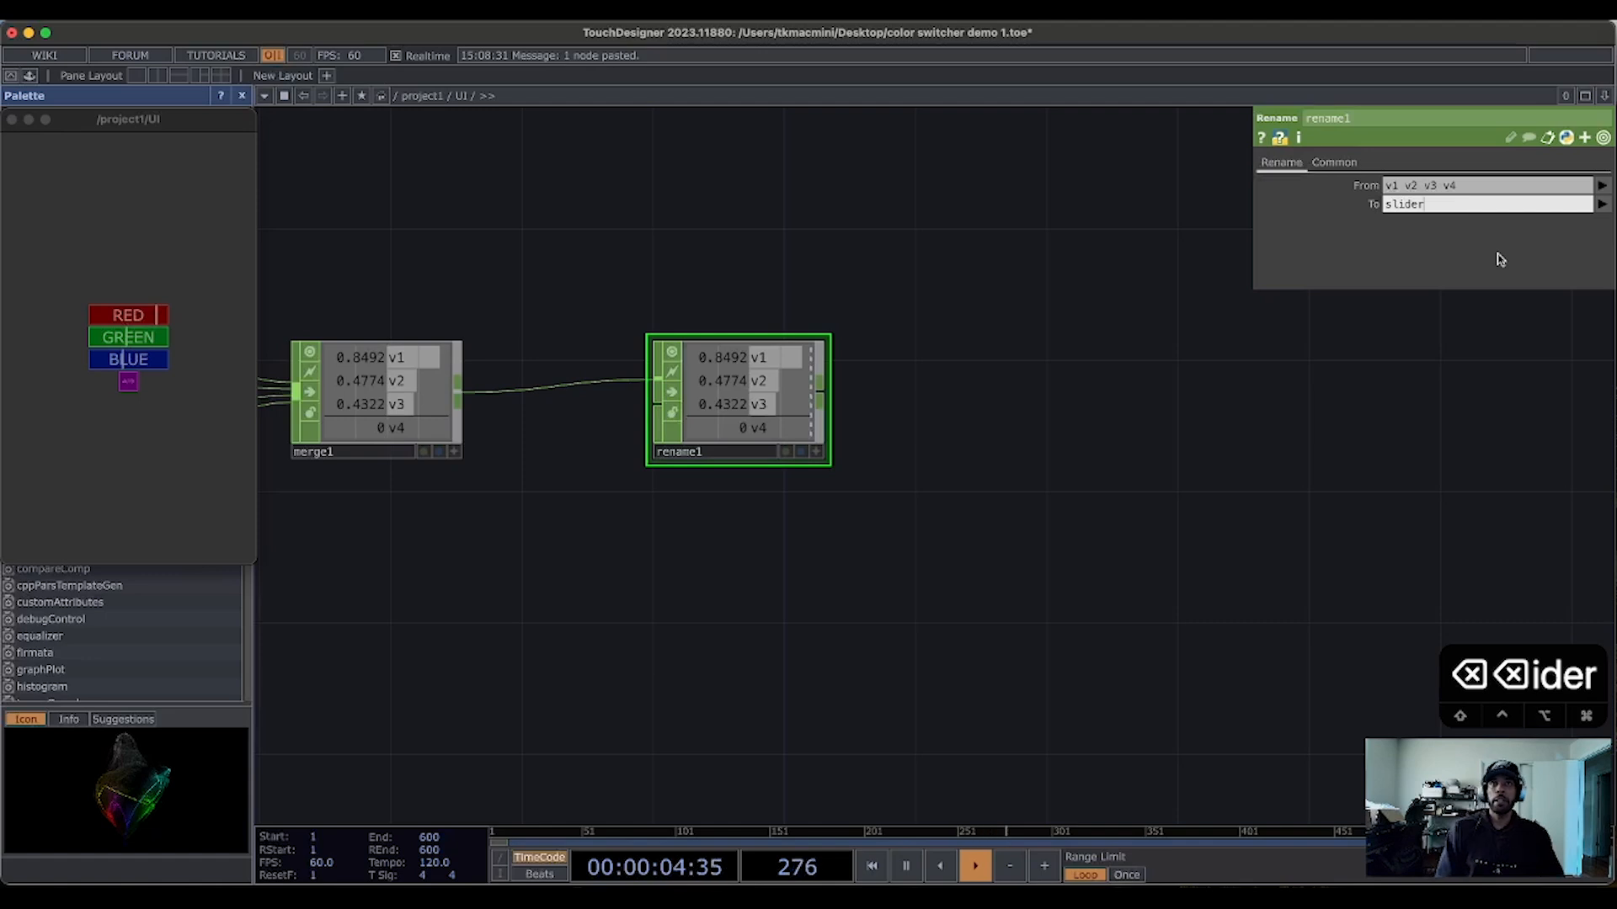
pyautogui.write('_')
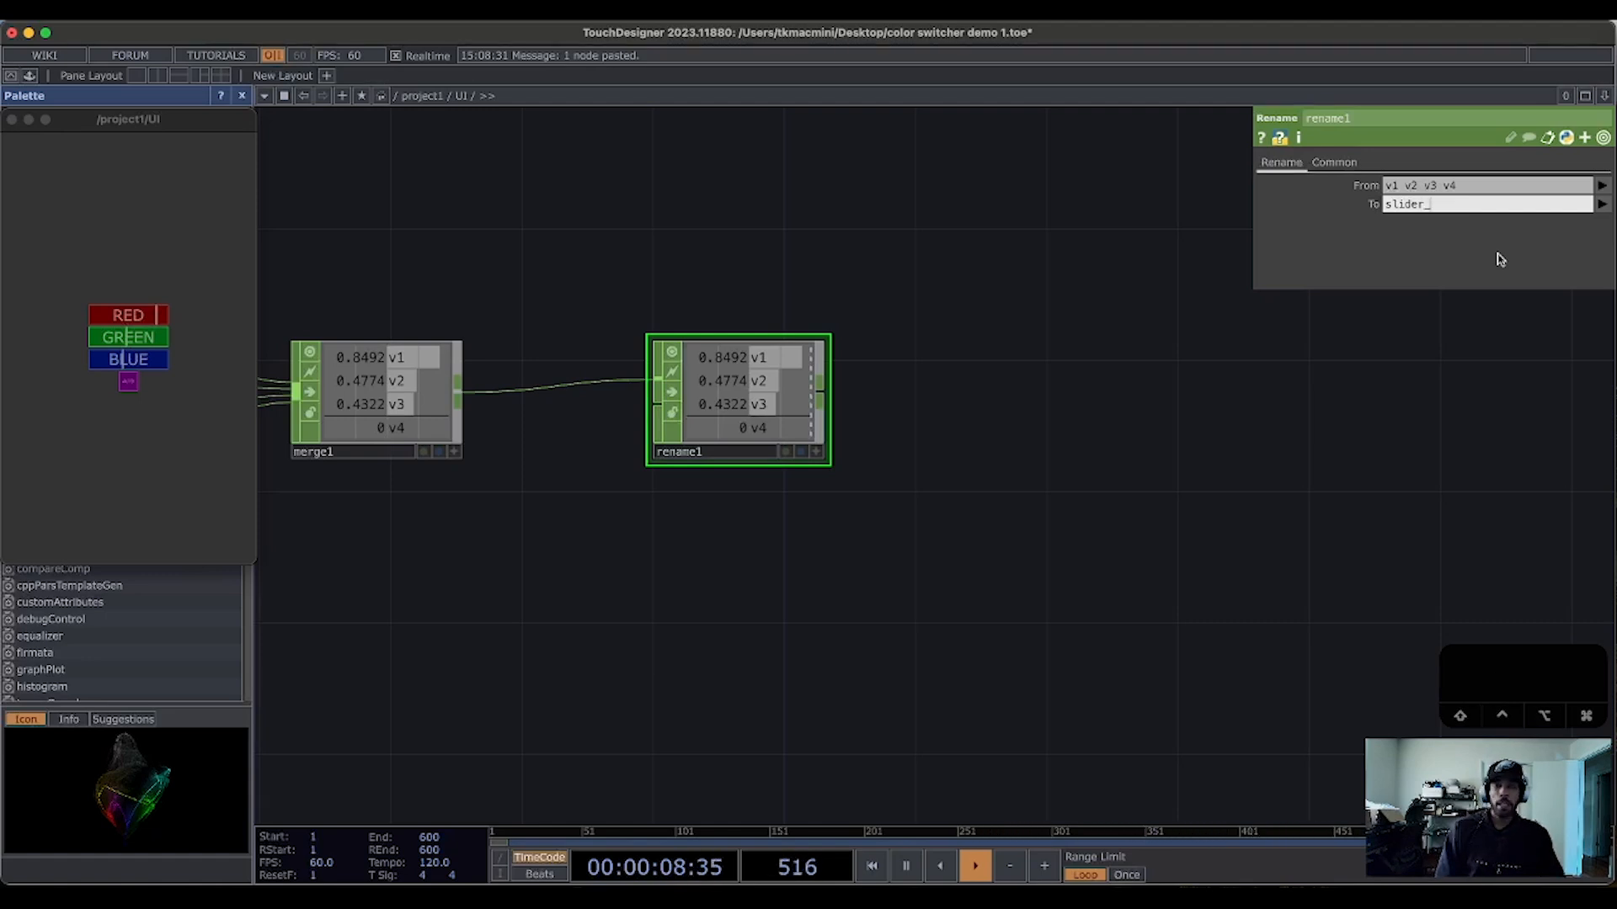
pyautogui.write('[')
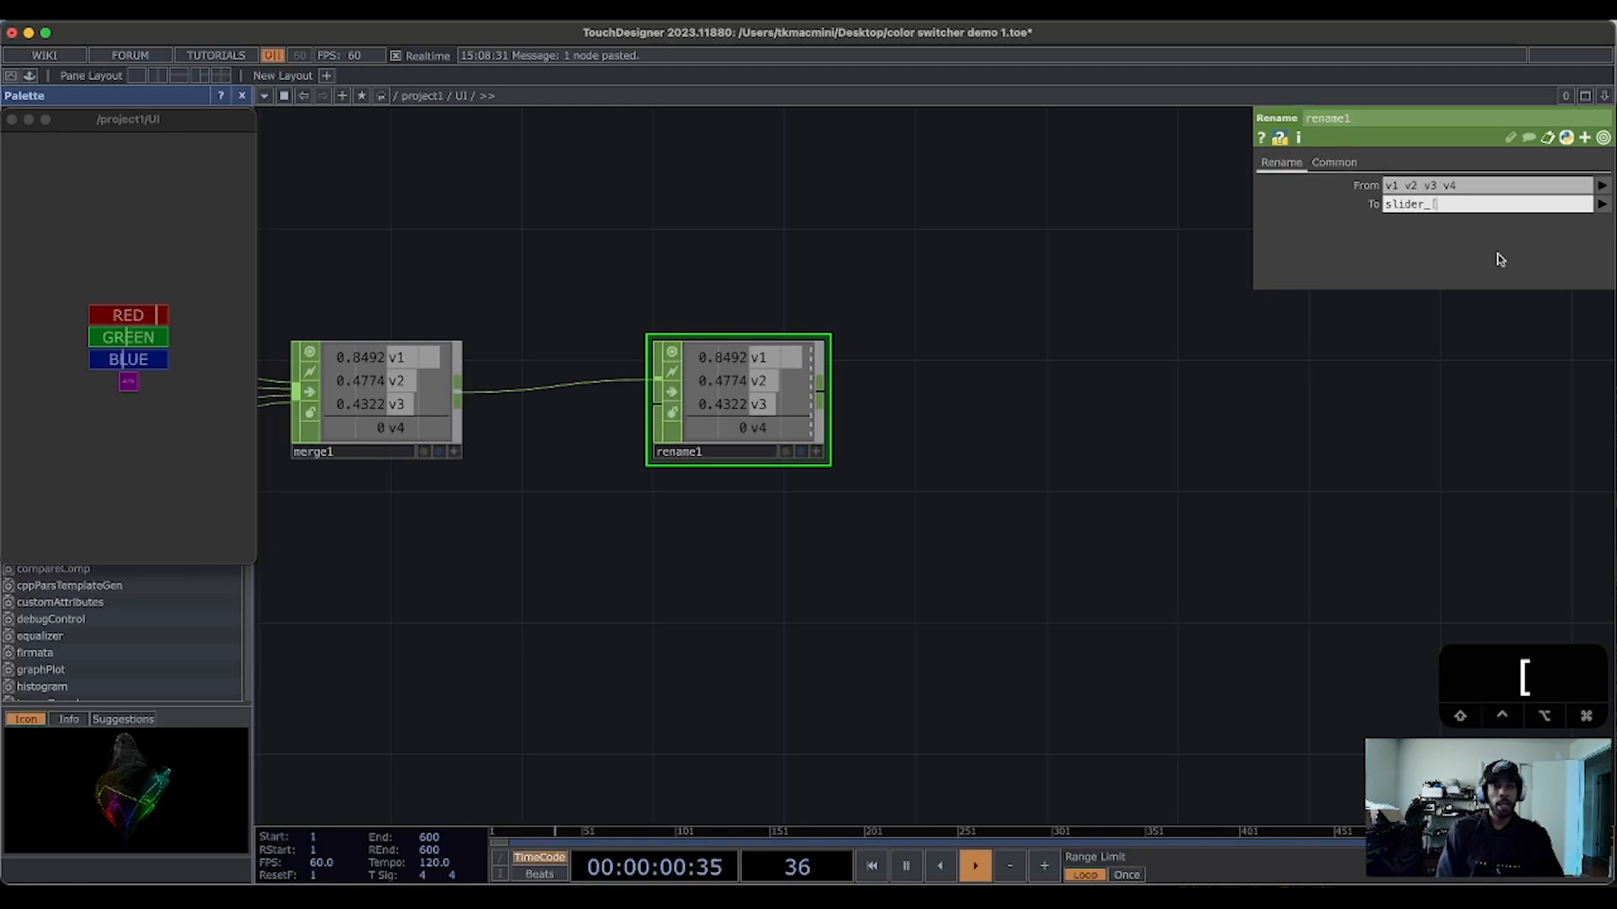
pyautogui.write('rgb')
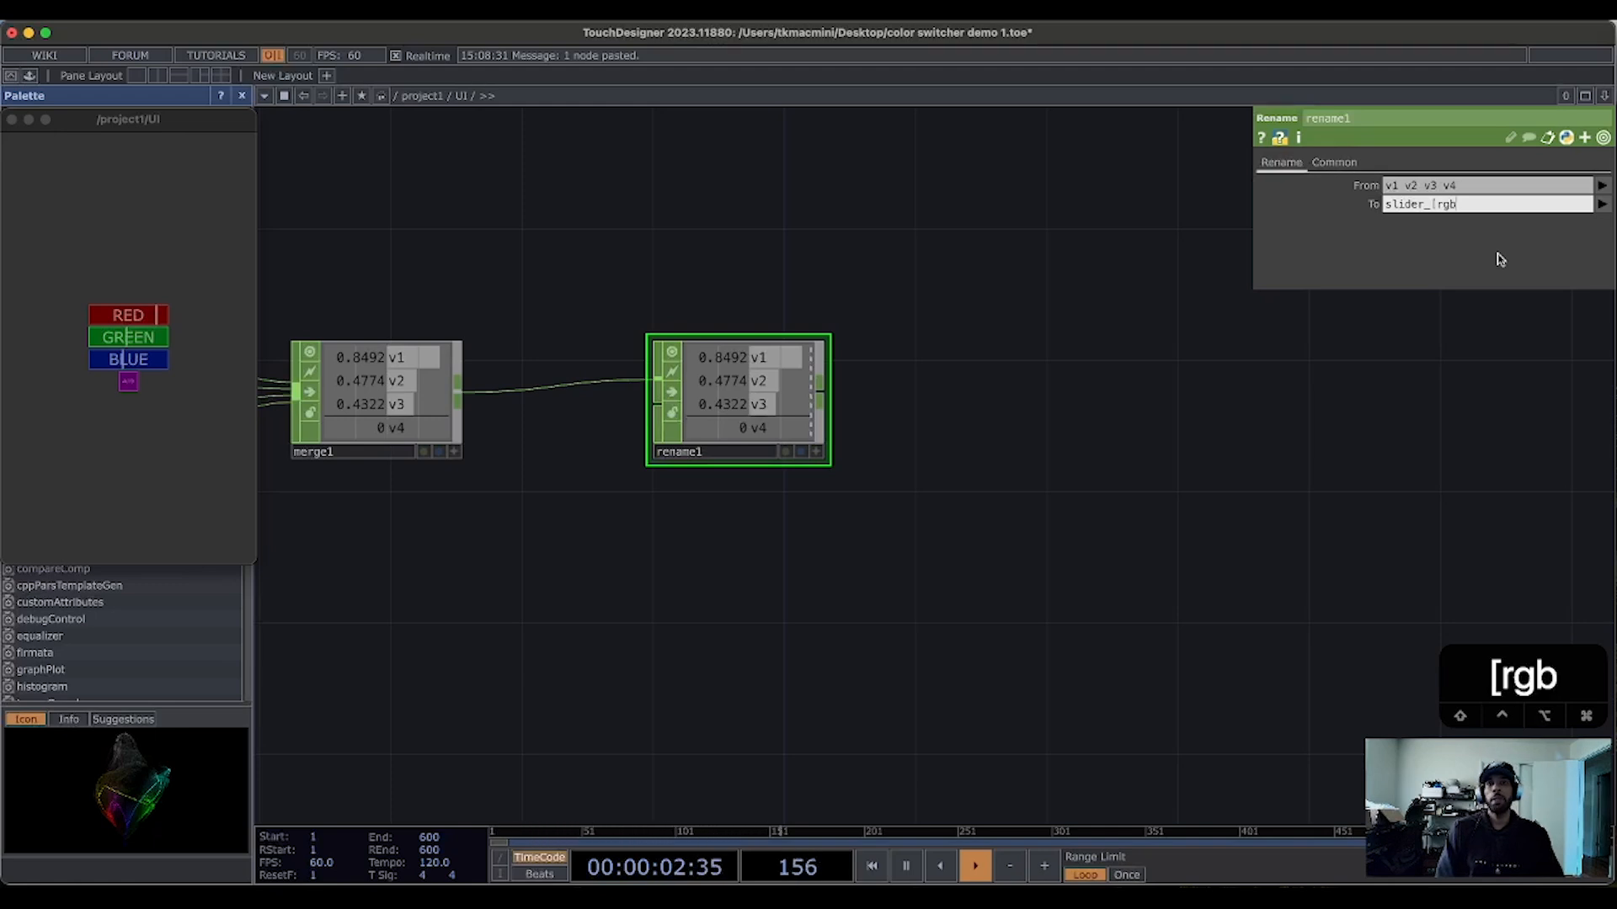
pyautogui.write(']')
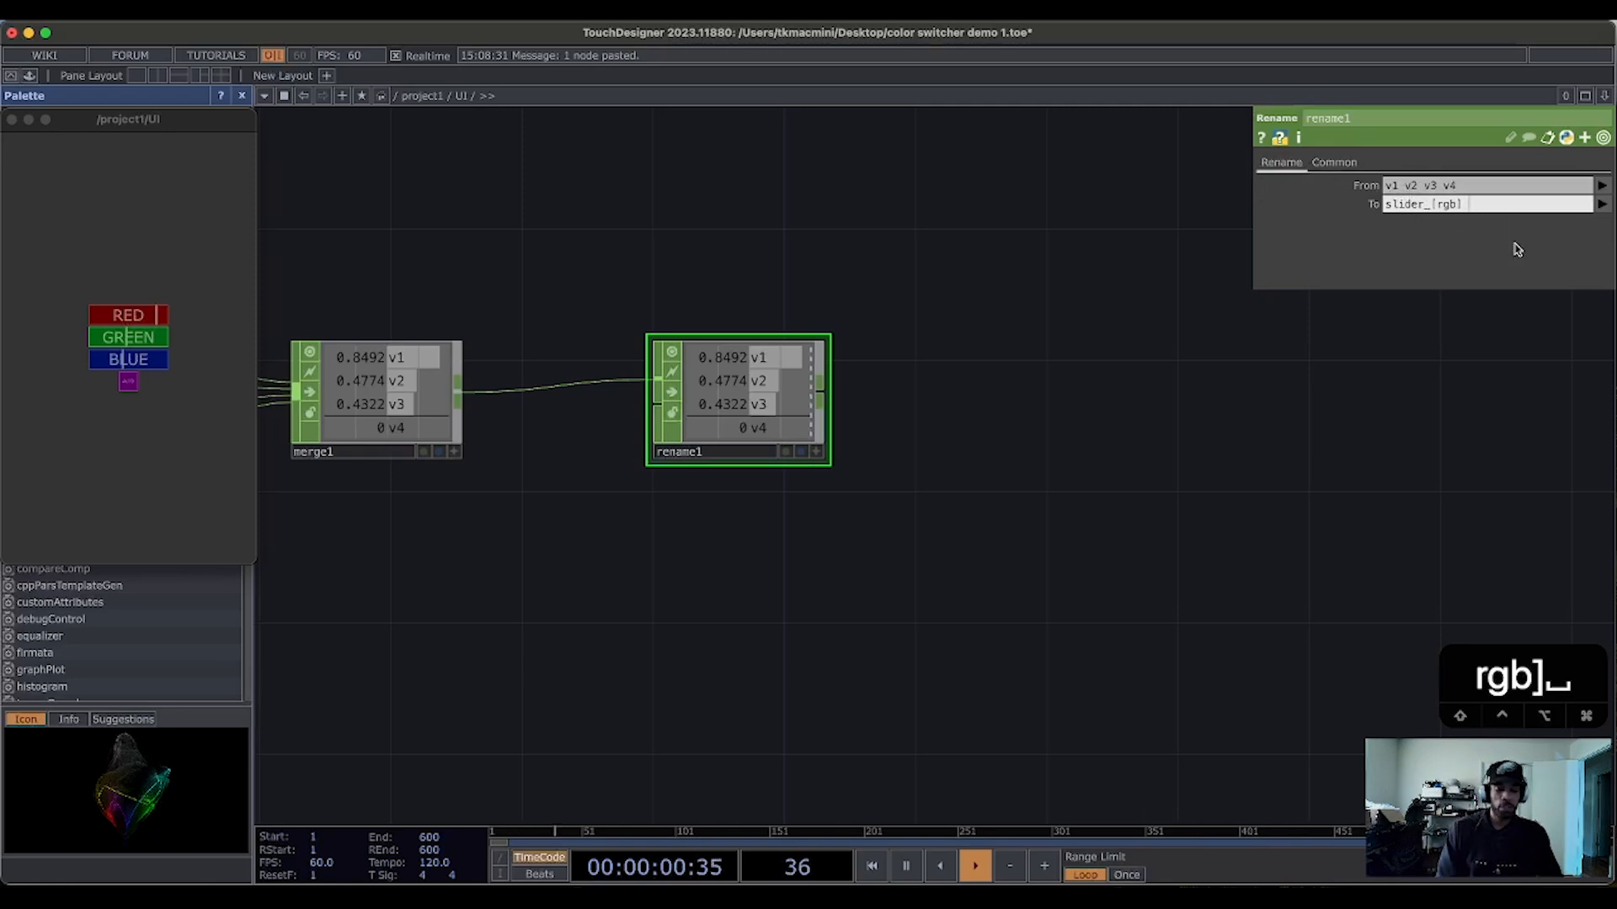
pyautogui.write('button')
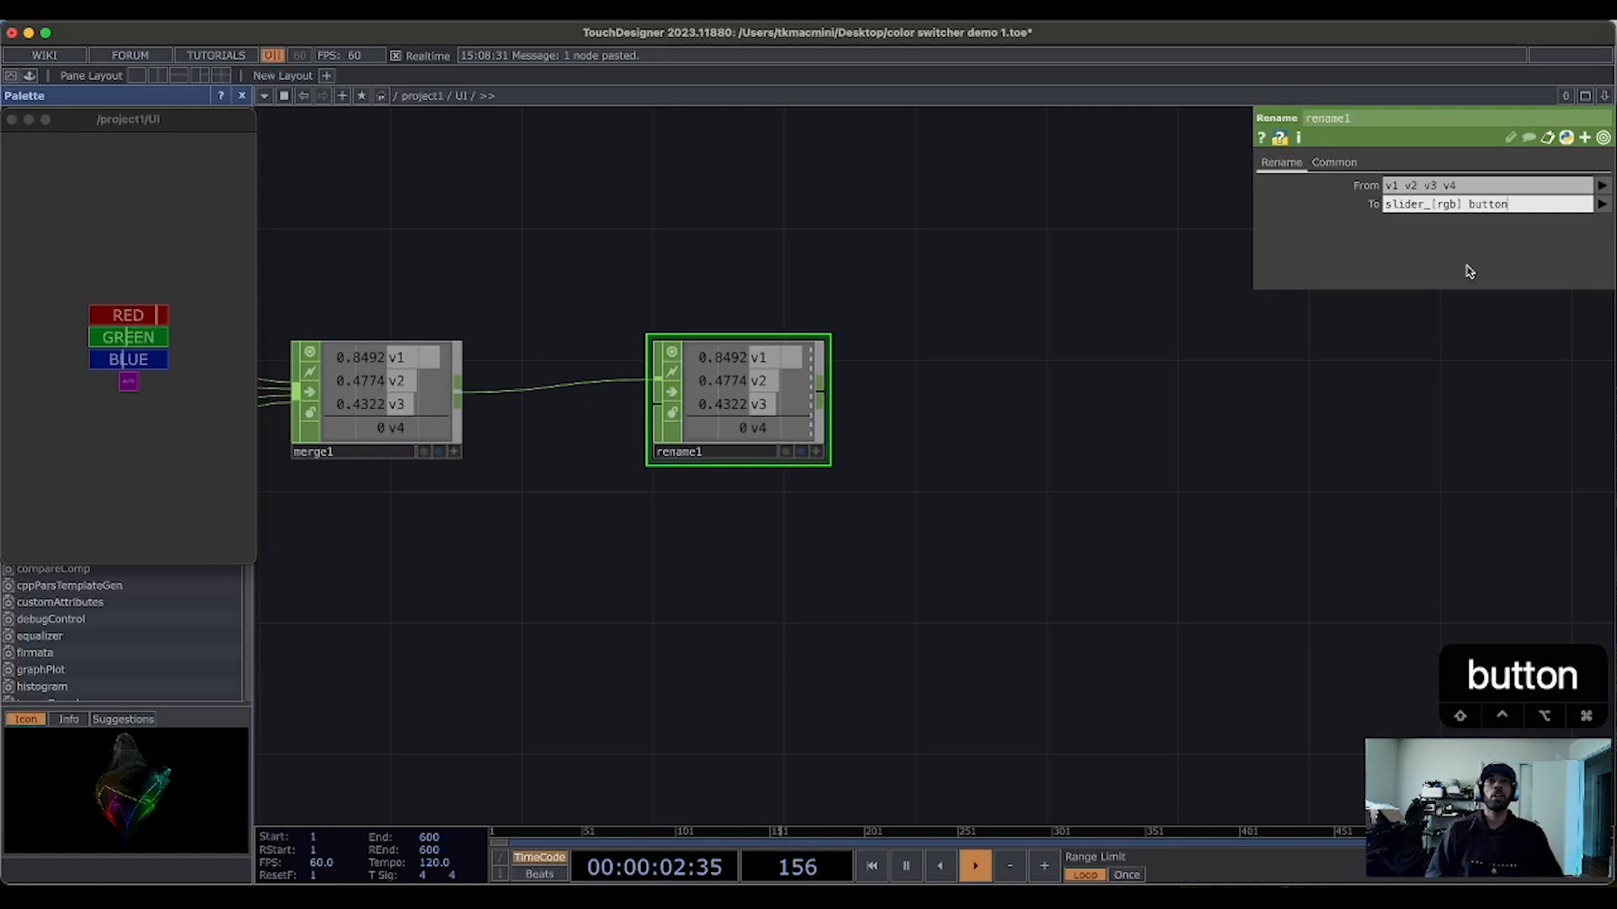
pyautogui.press('Return')
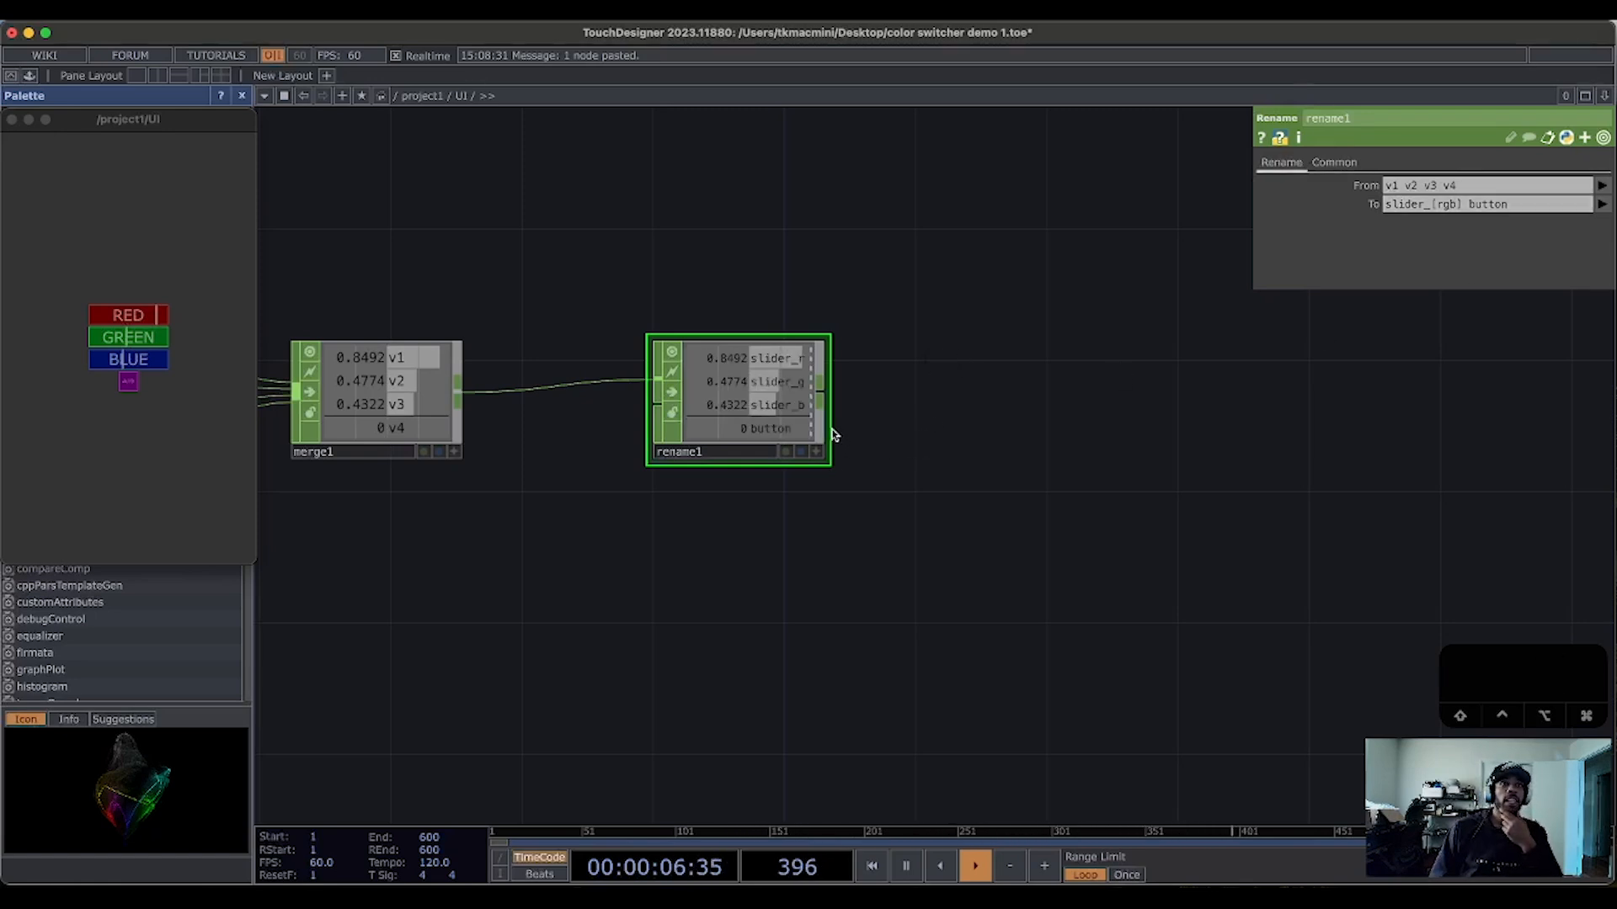
# Step: Widen the rename1 node so that its channel names are readable in full
pyautogui.moveTo(825, 430); pyautogui.dragTo(877, 447)
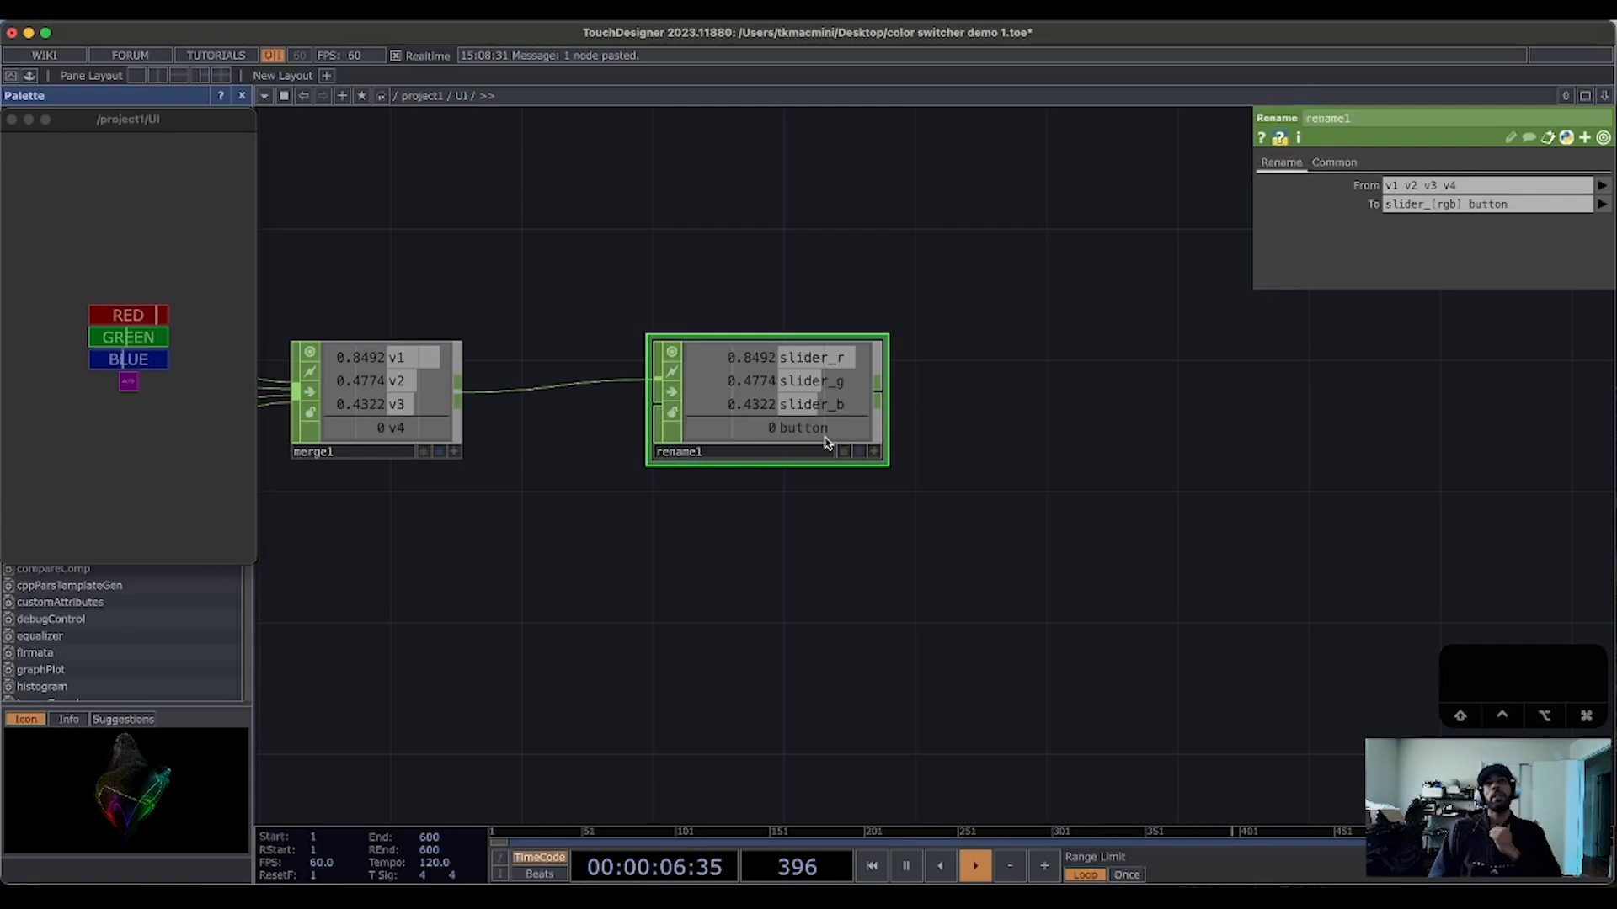
pyautogui.press('h')
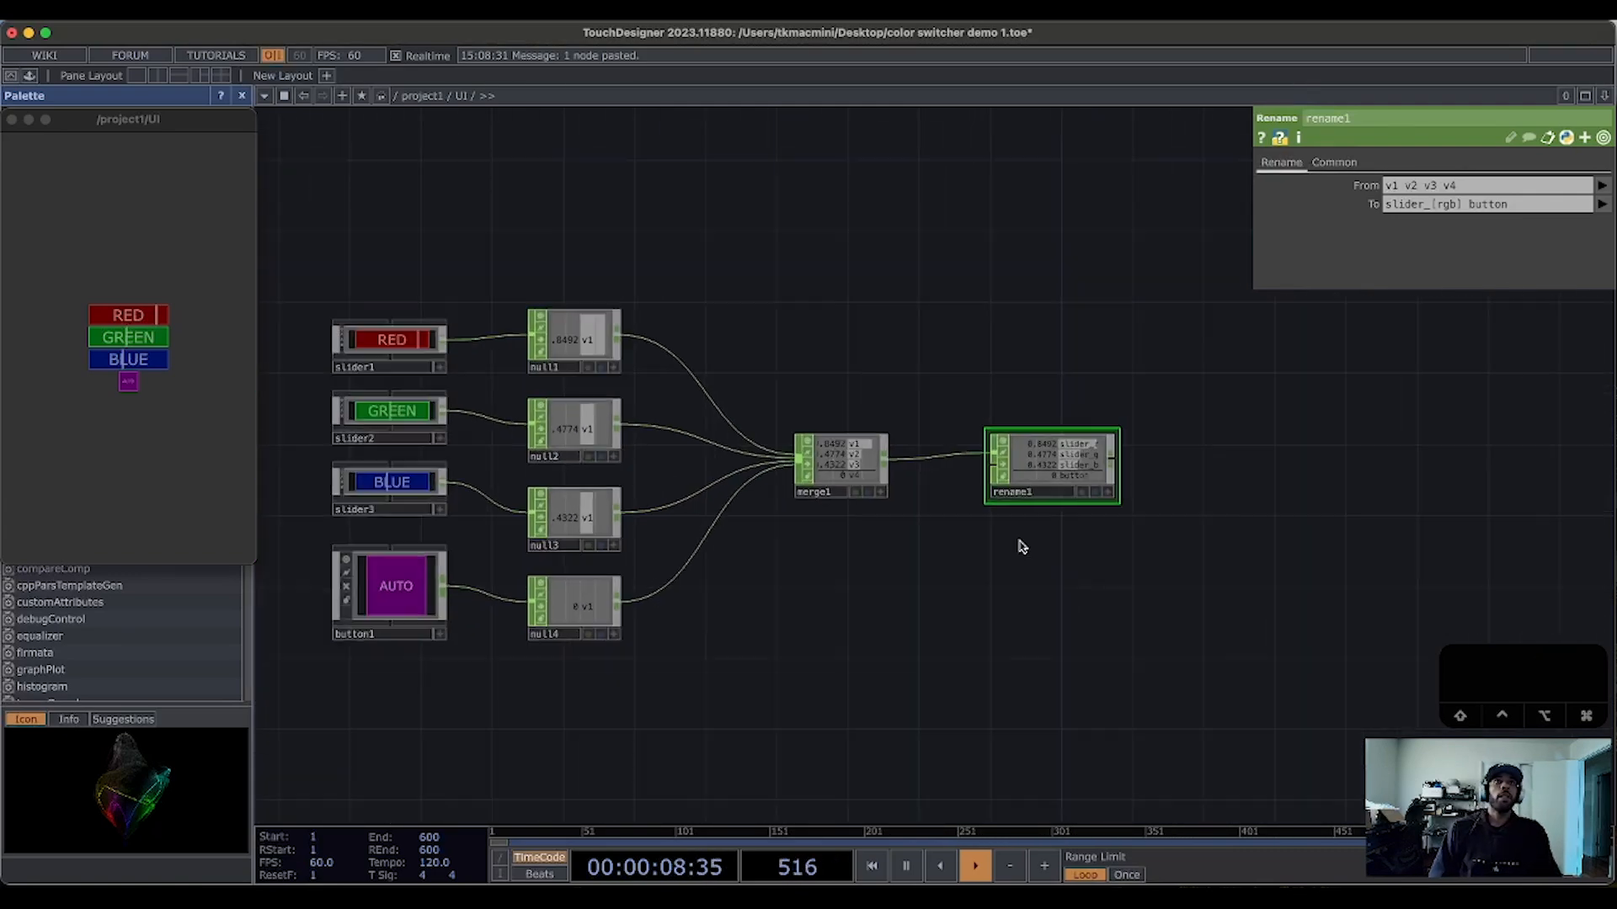
pyautogui.scroll(3, 900, 518)
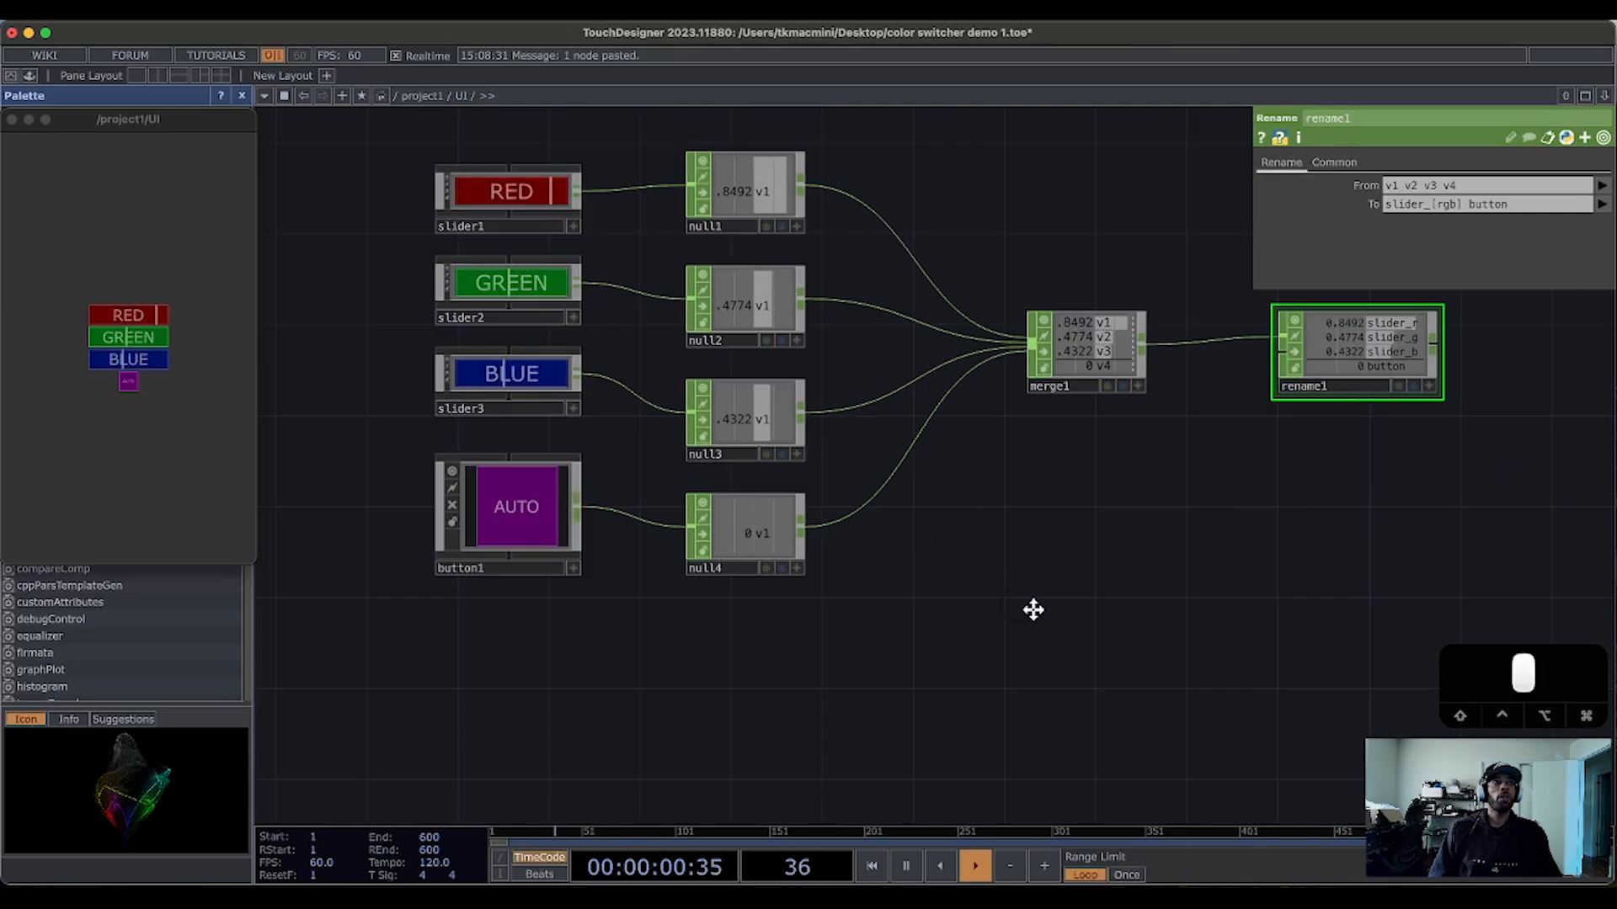
pyautogui.moveTo(1033, 610); pyautogui.dragTo(1241, 677)
# Step: Make the button1 viewer interactive and test switching the AUTO button on and off
pyautogui.click(781, 635)
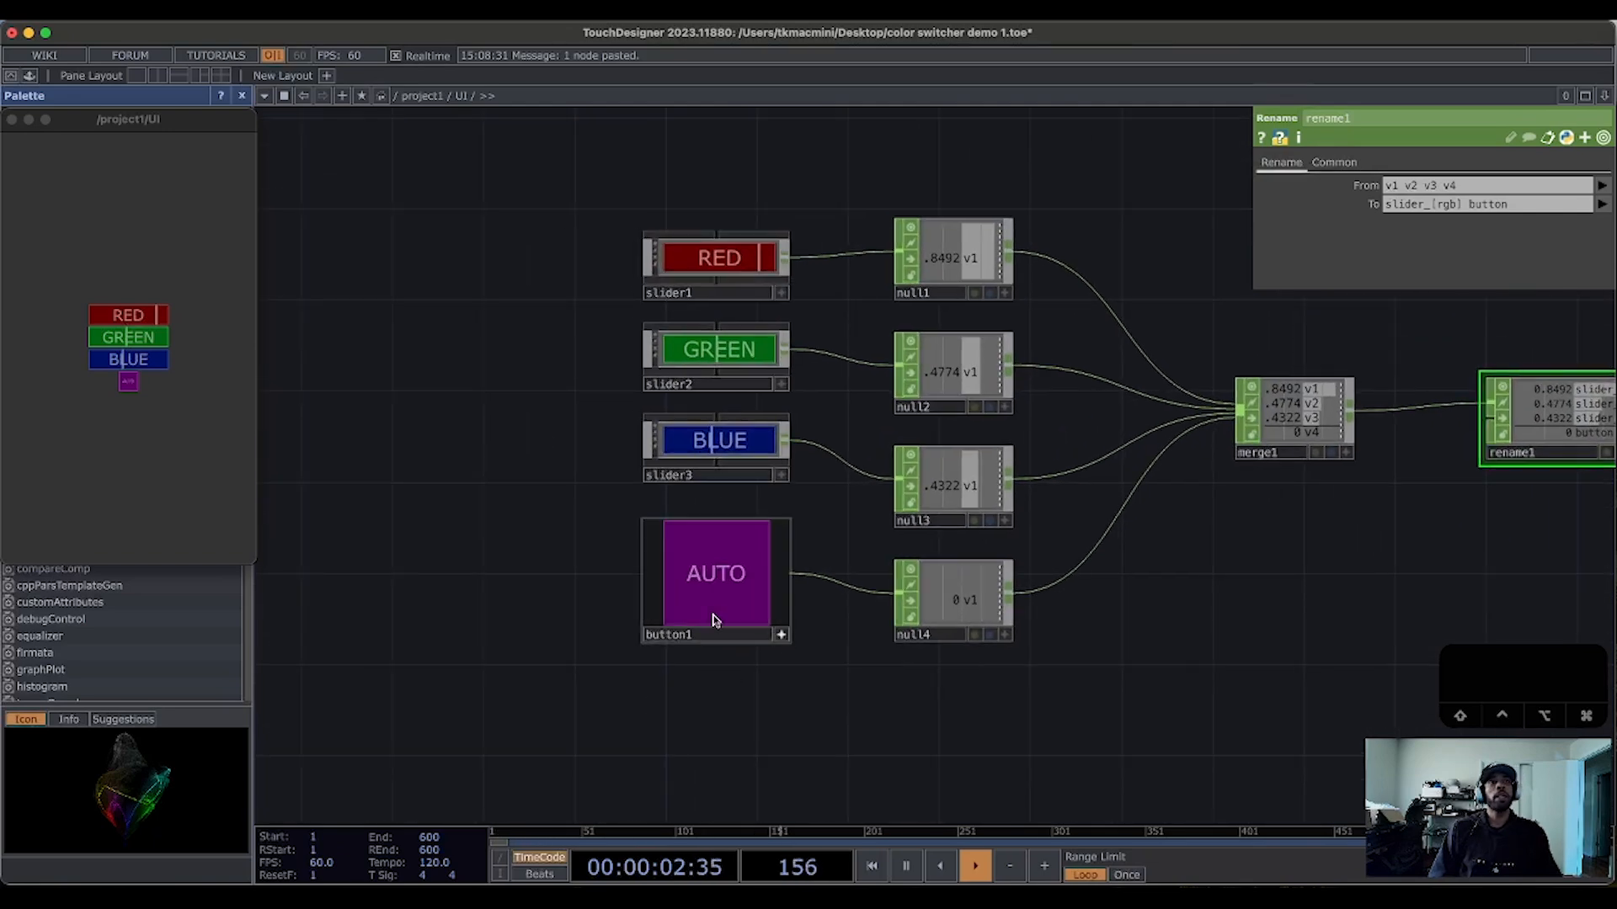
pyautogui.click(714, 562)
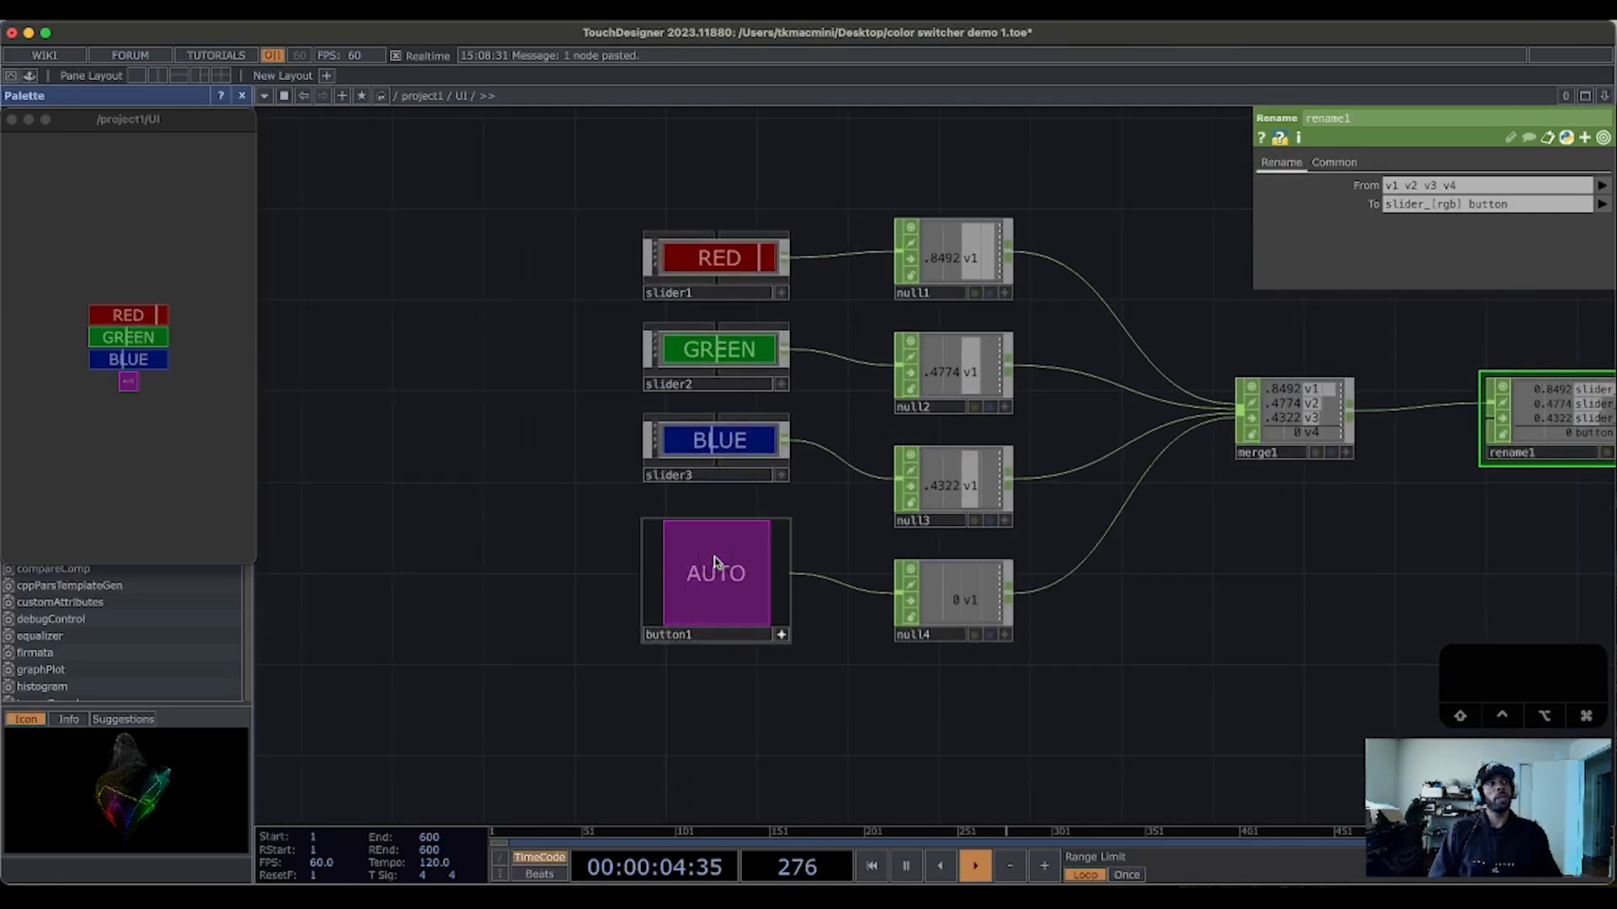
pyautogui.click(714, 562)
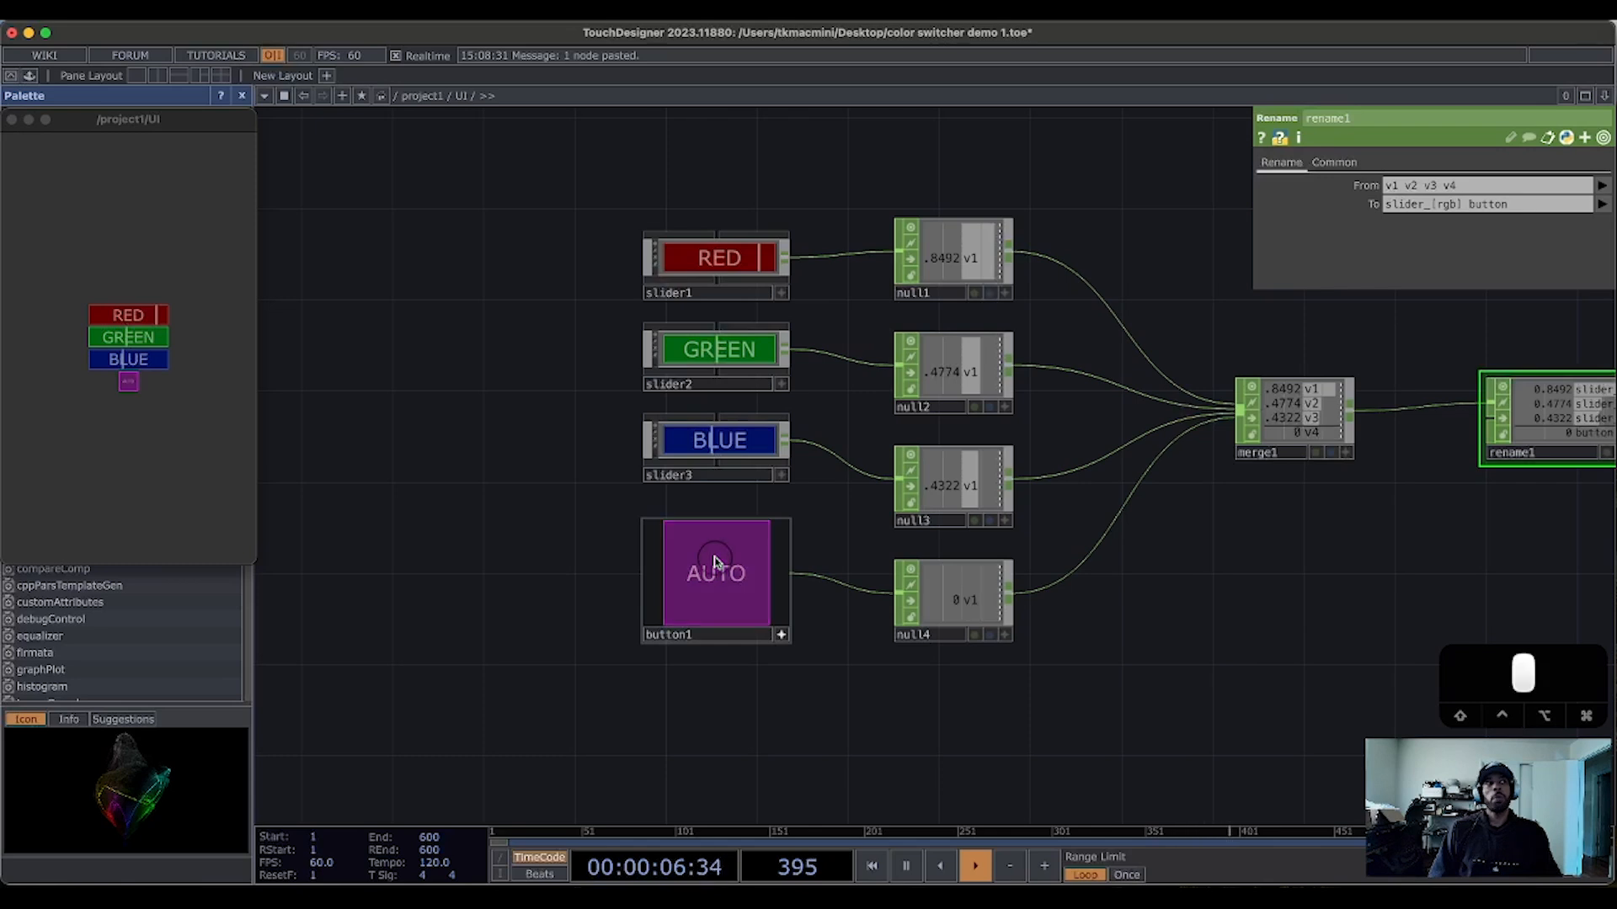
pyautogui.click(714, 563)
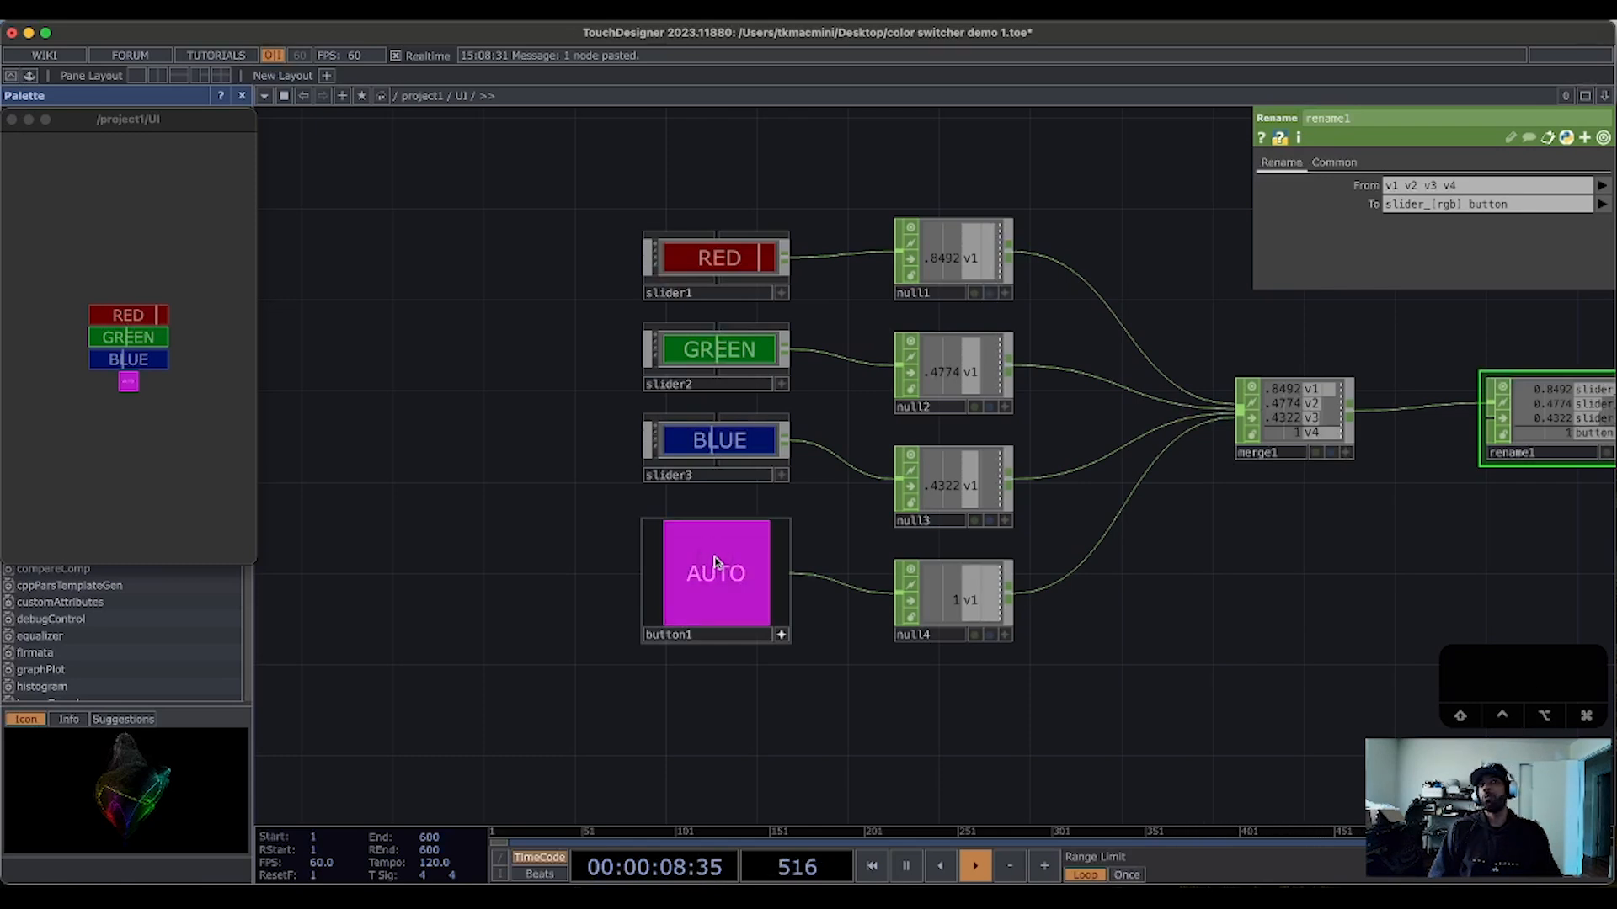
pyautogui.click(709, 612)
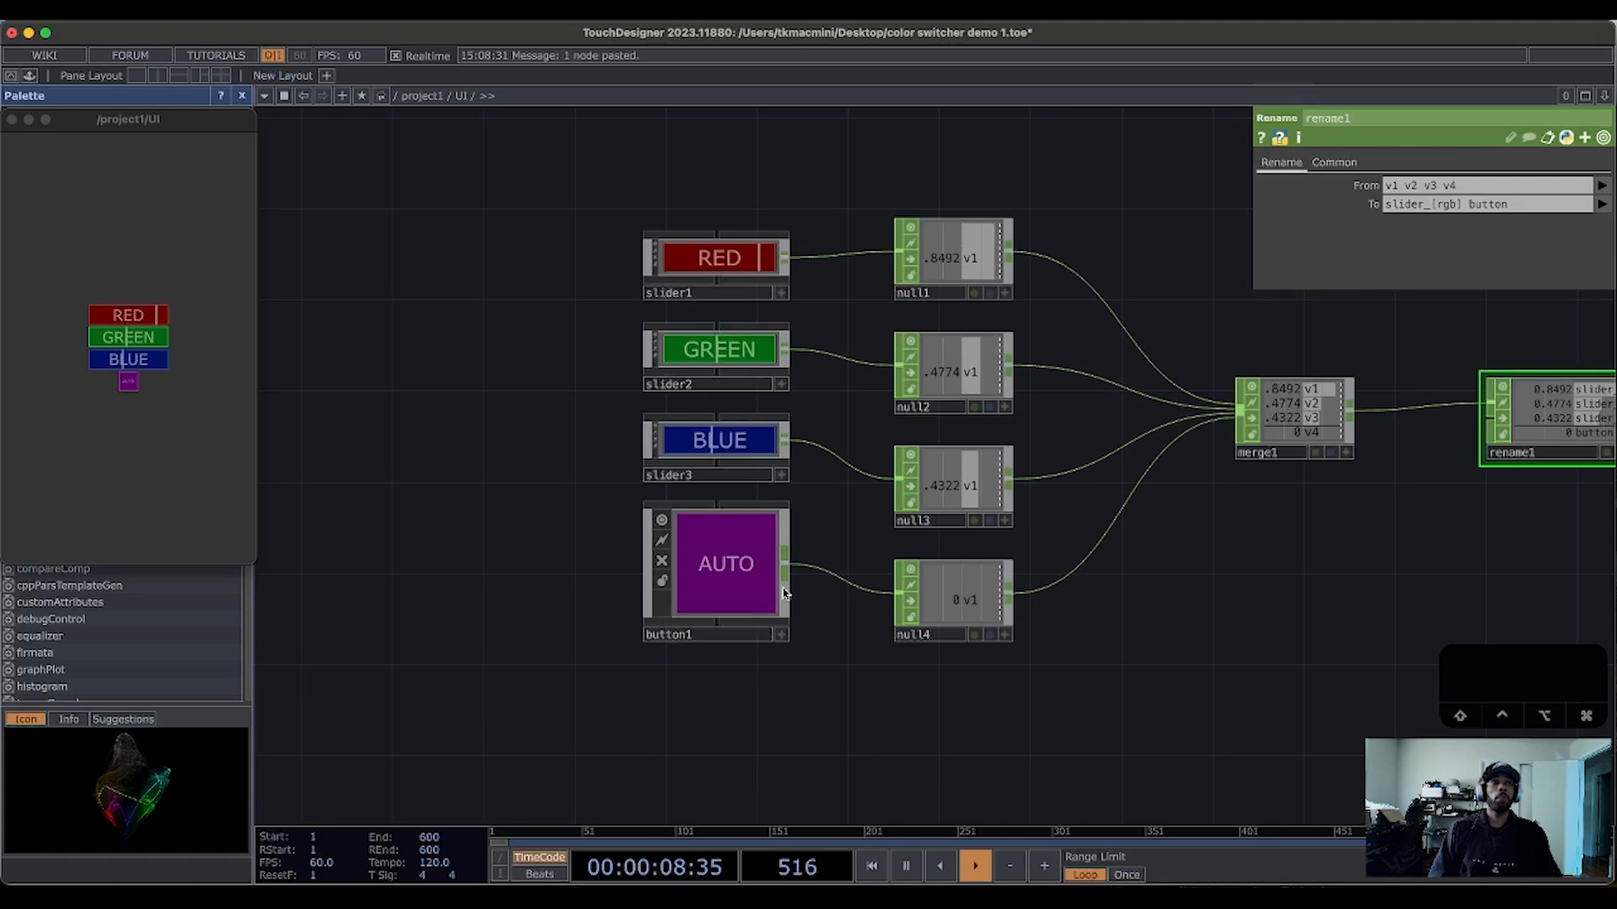
# Step: Set the button type of button1 to Momentary
pyautogui.click(783, 594)
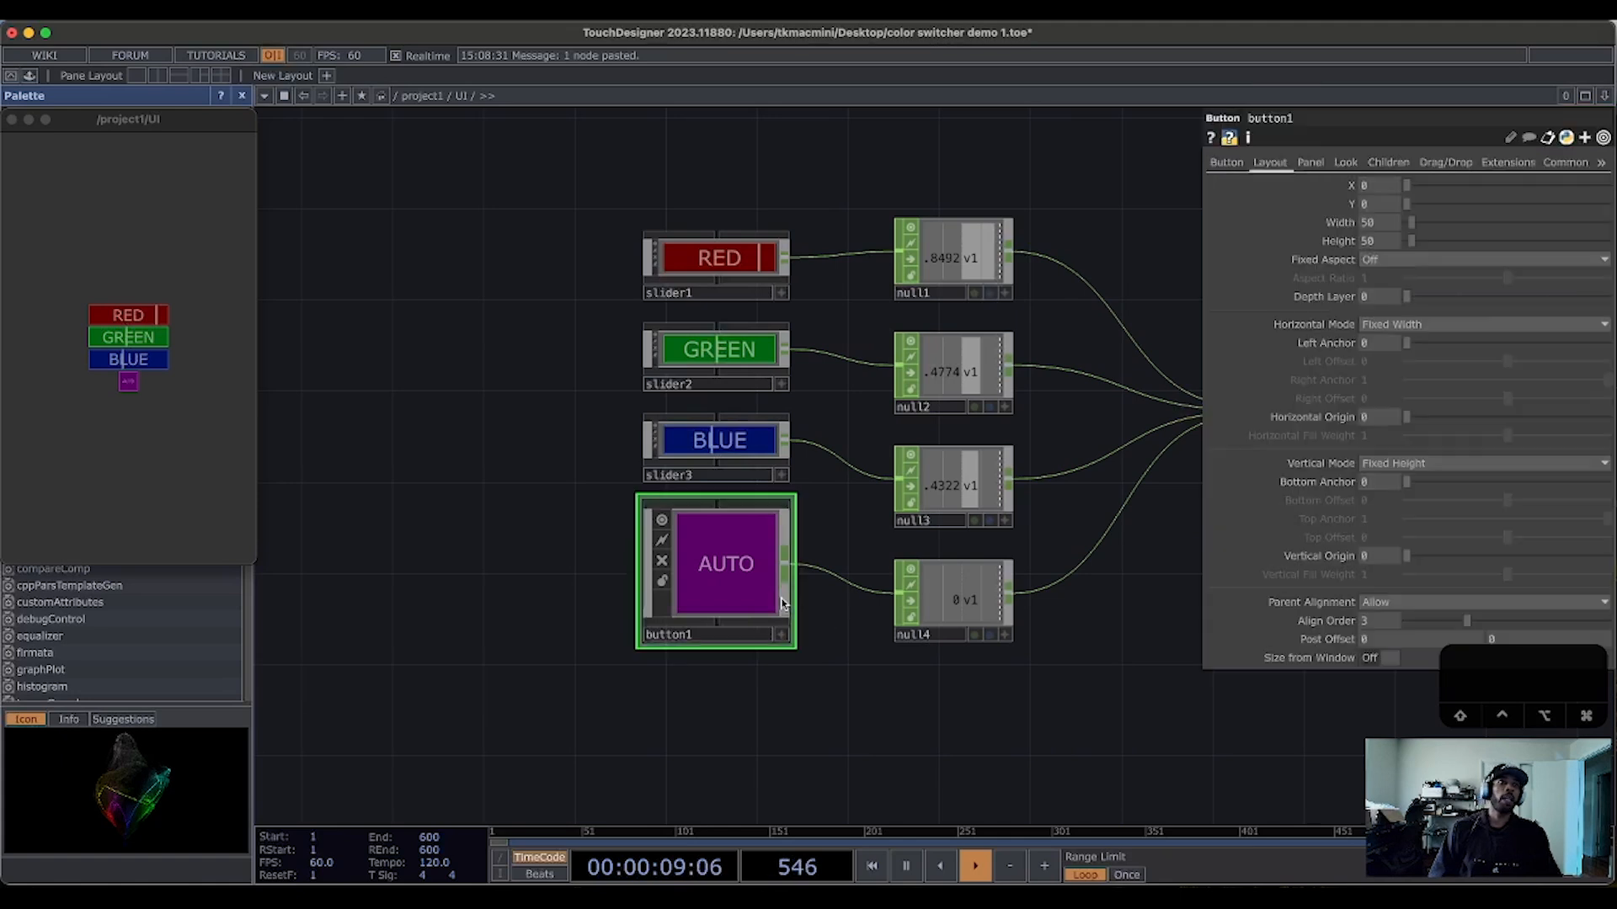
pyautogui.click(1225, 162)
pyautogui.click(1447, 232)
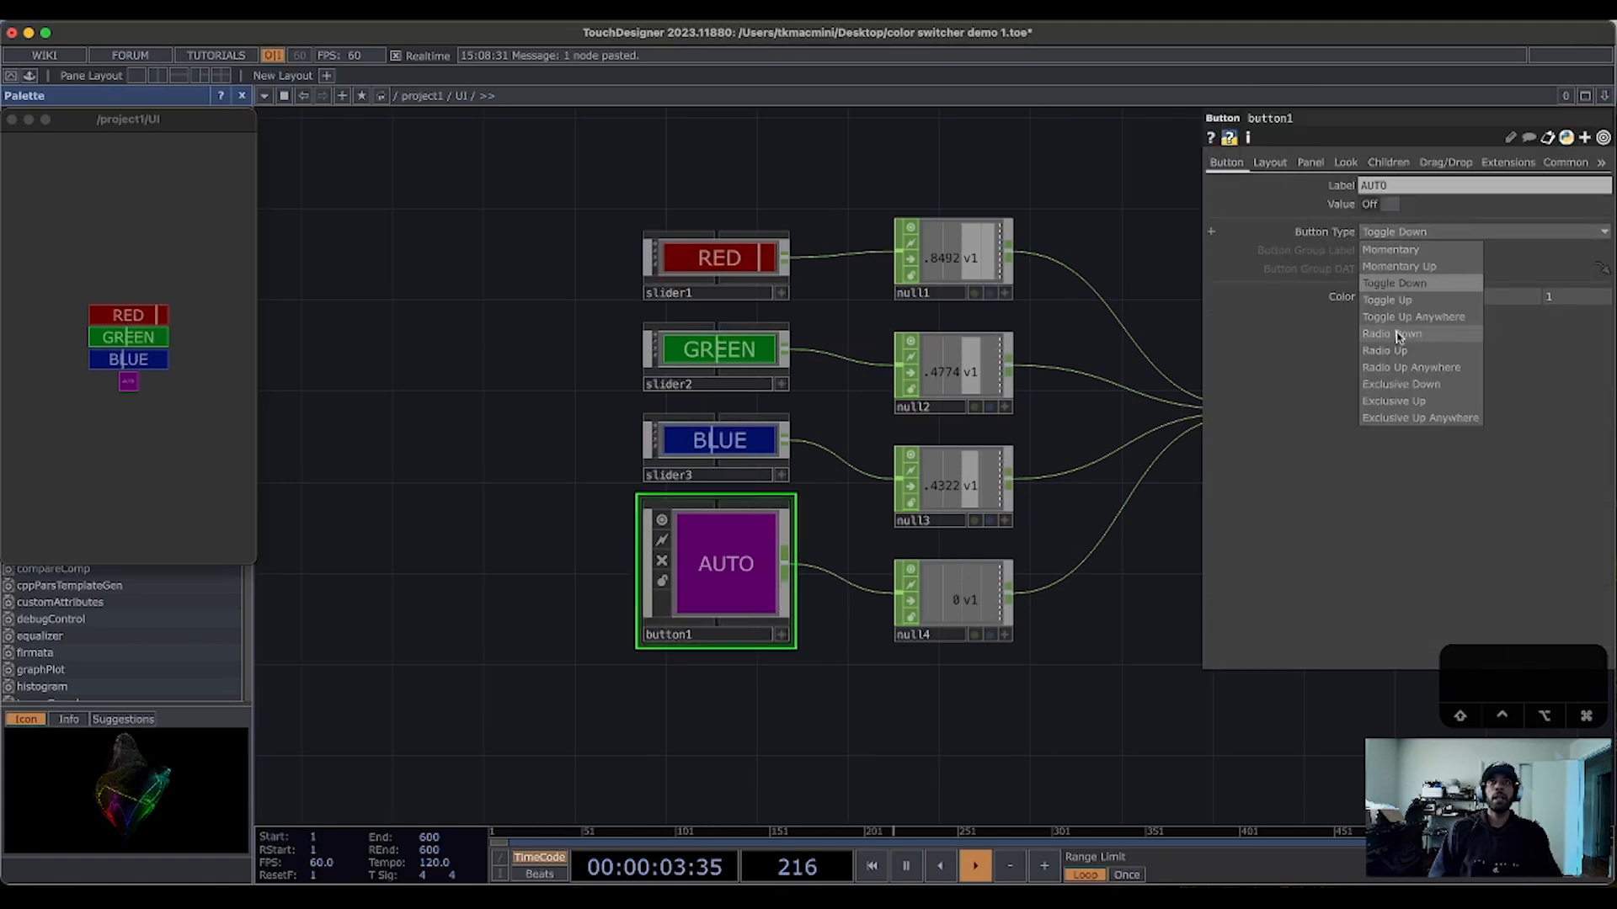
pyautogui.click(1449, 250)
# Step: Test the momentary behaviour of the AUTO button in its interactive viewer
pyautogui.click(781, 634)
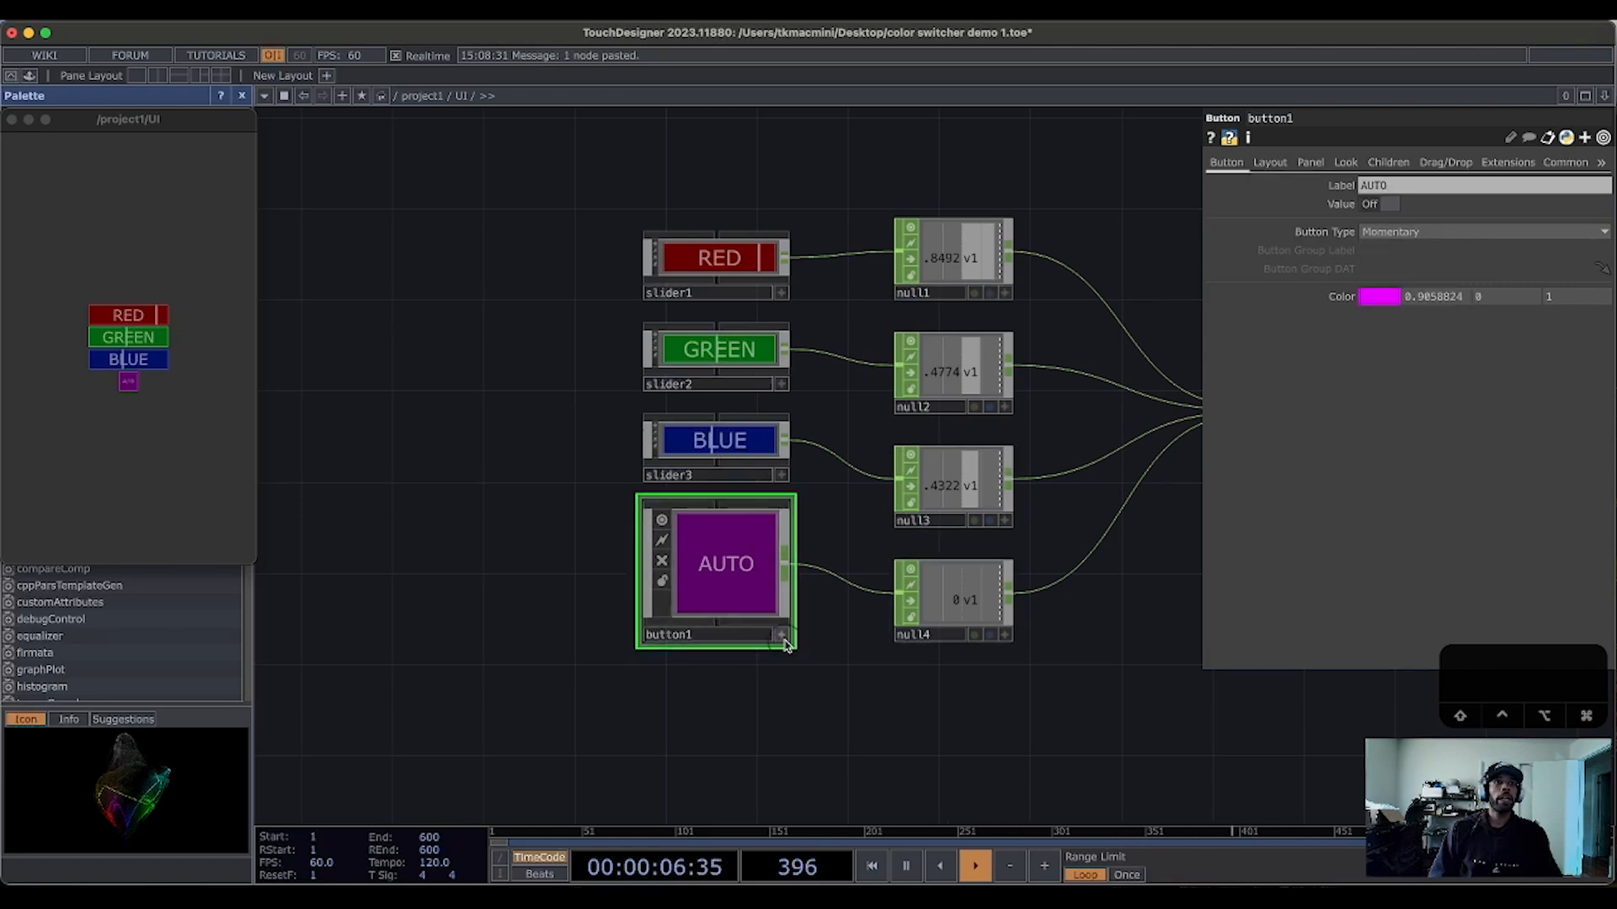
pyautogui.click(732, 576)
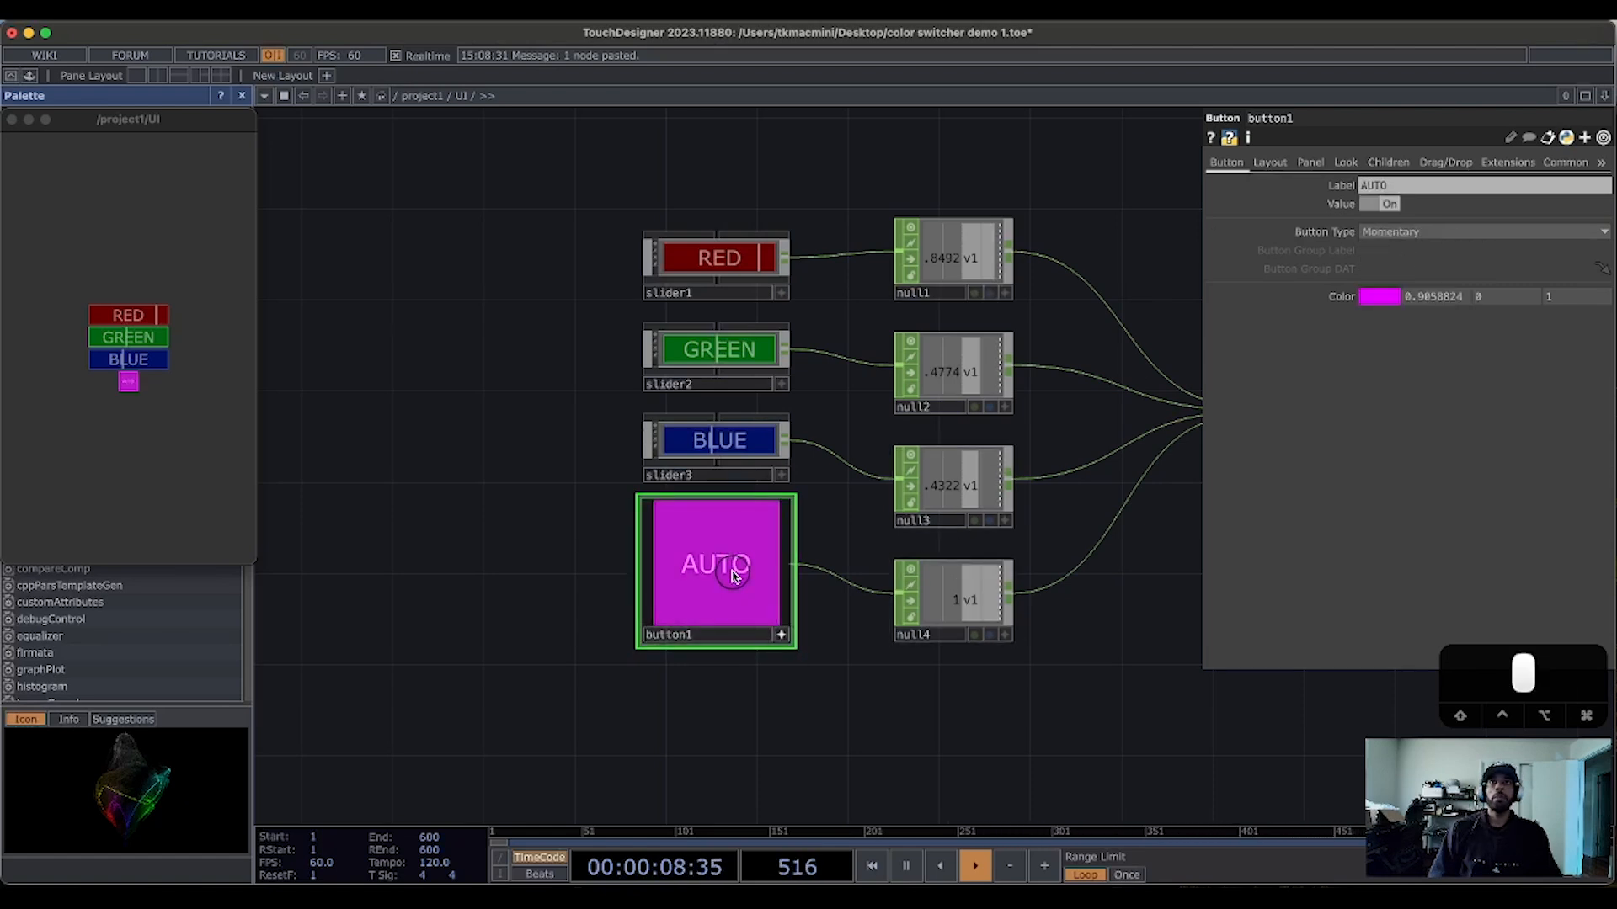
pyautogui.click(733, 575)
pyautogui.click(733, 575)
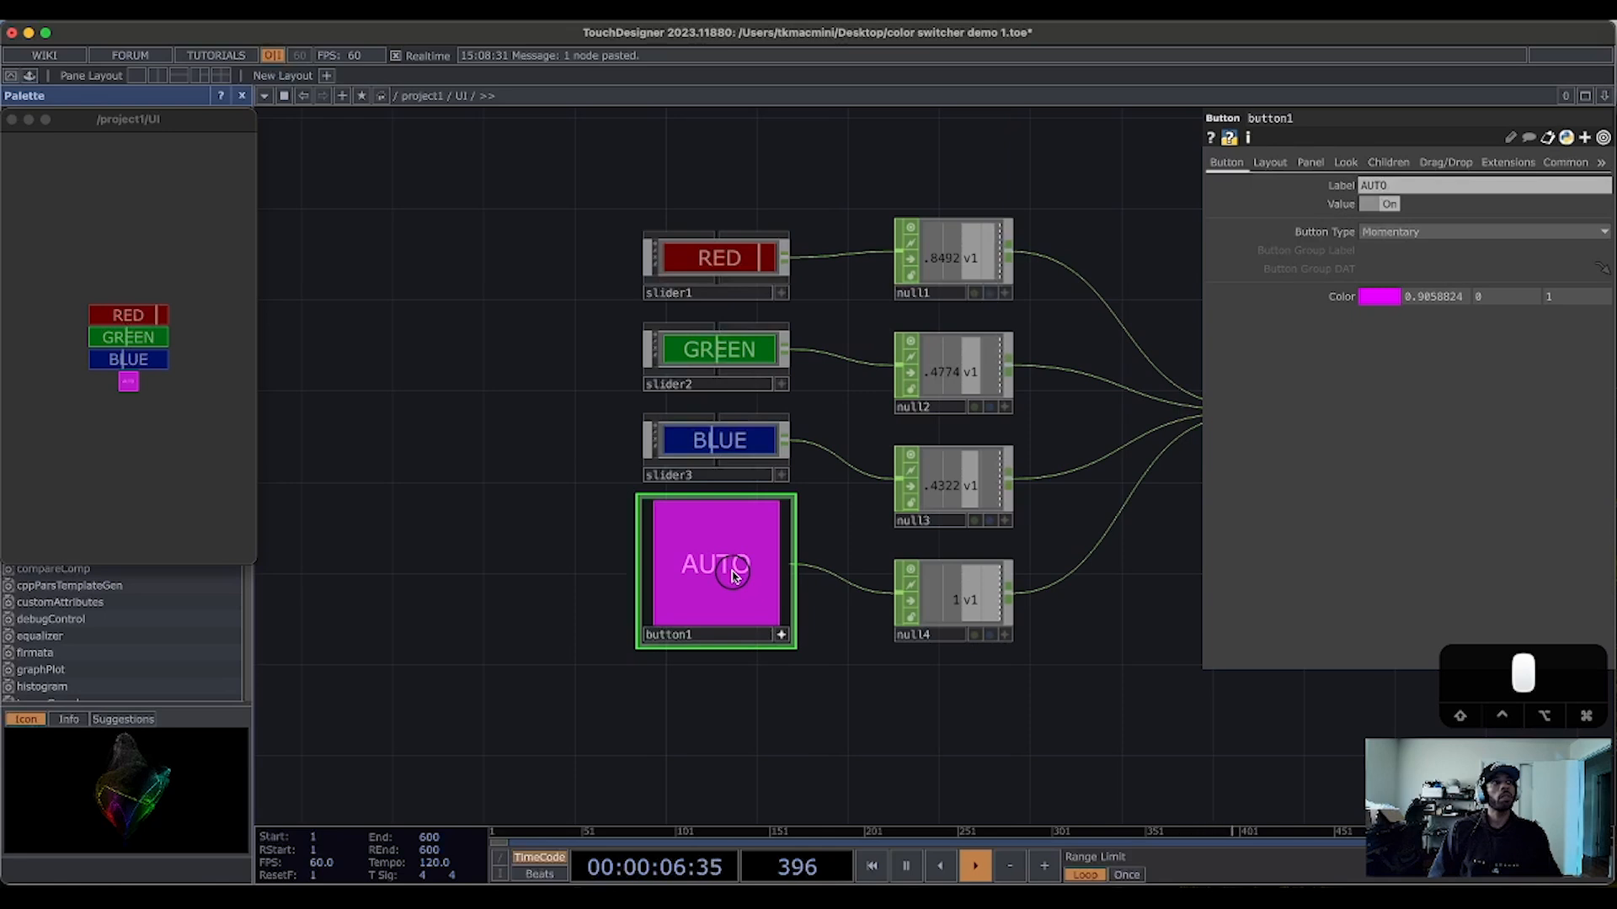
# Step: Set the button type of button1 to Toggle Down and test switching it on and off
pyautogui.click(1473, 231)
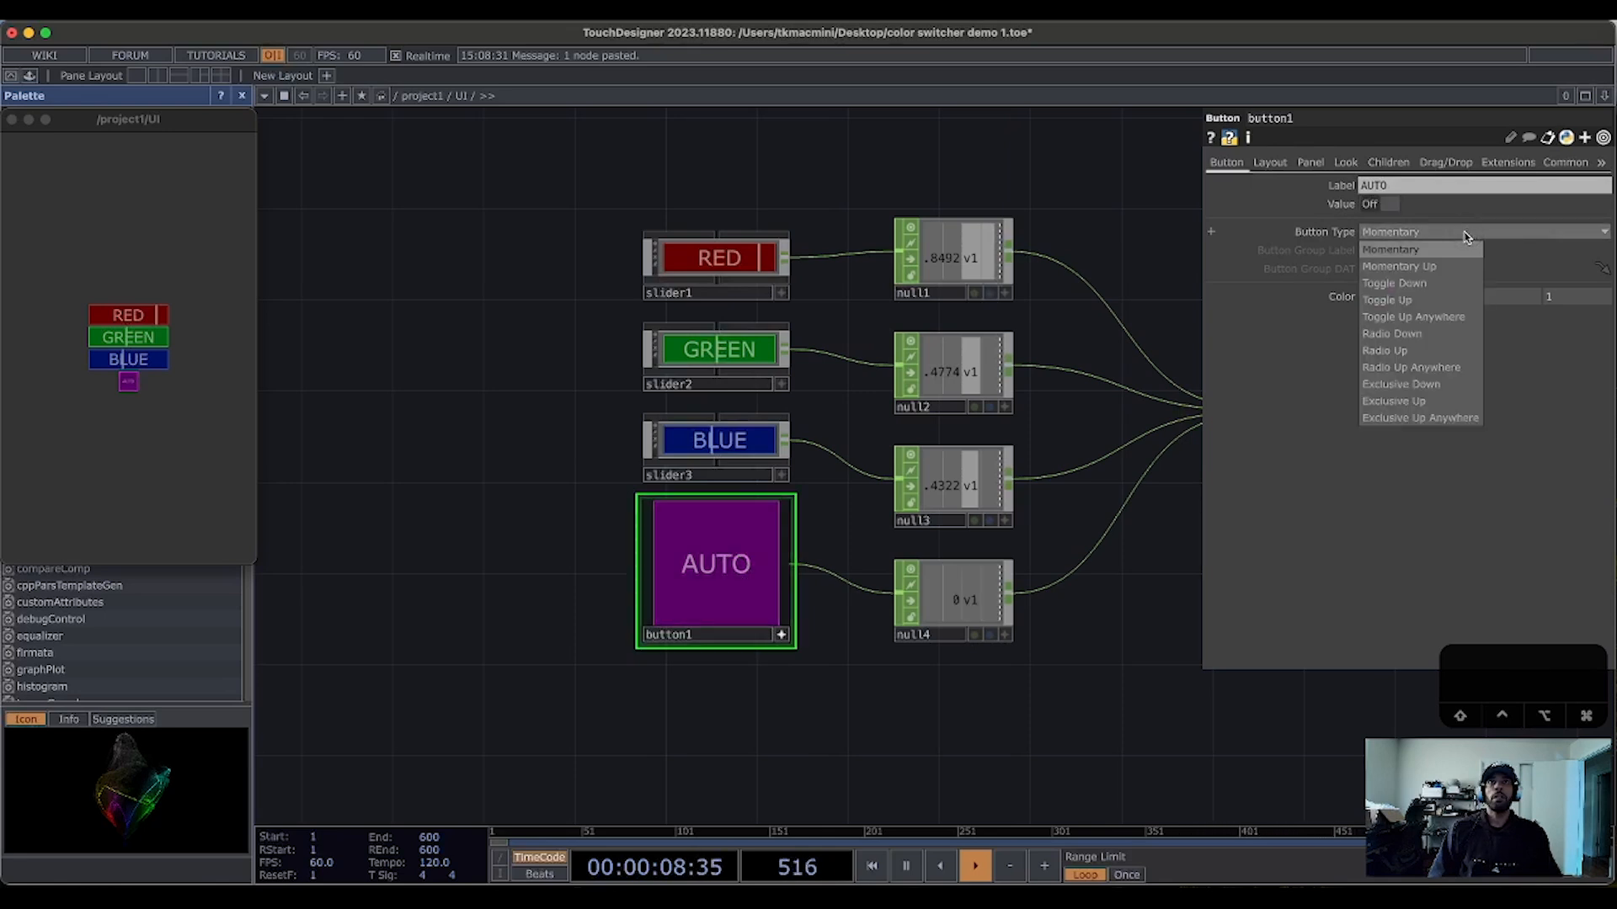
pyautogui.click(1410, 287)
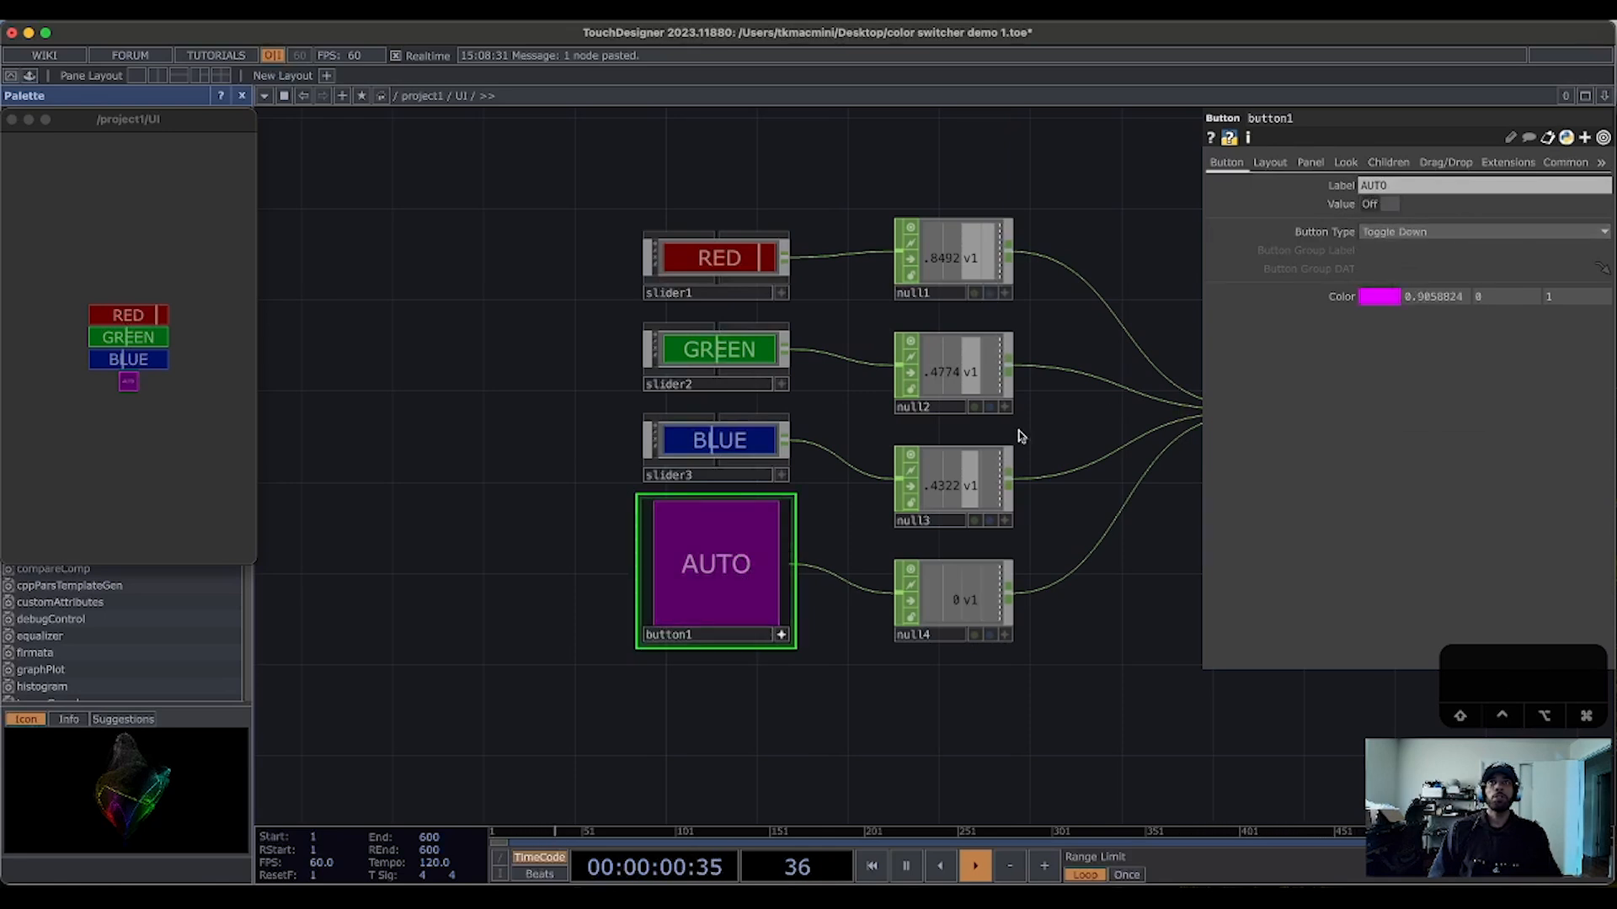
pyautogui.click(730, 570)
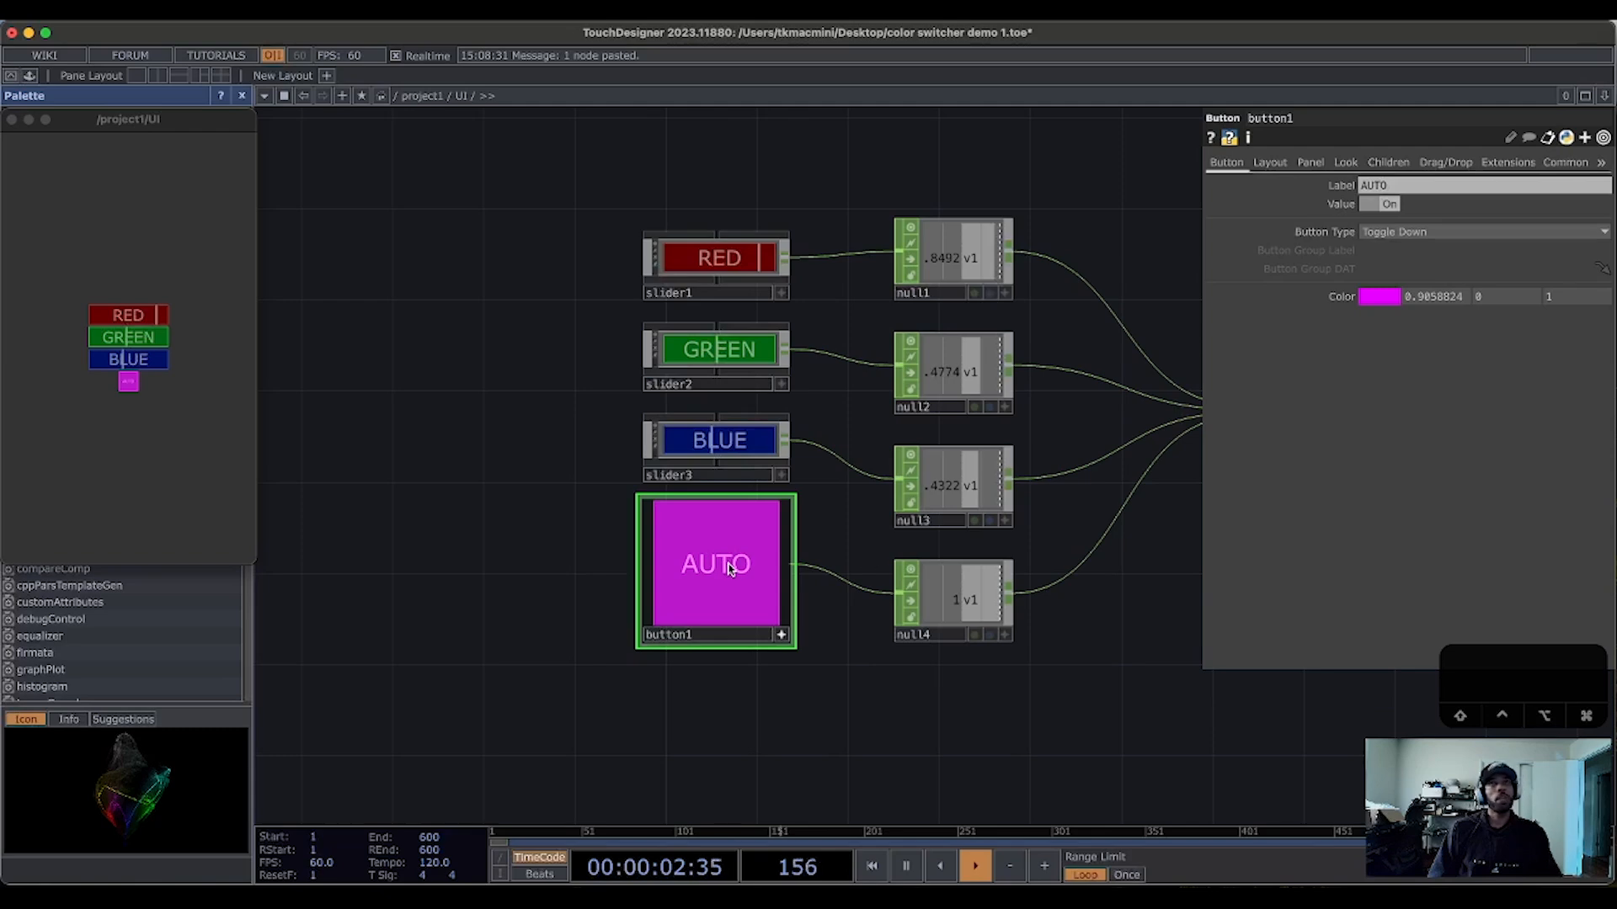
pyautogui.click(725, 599)
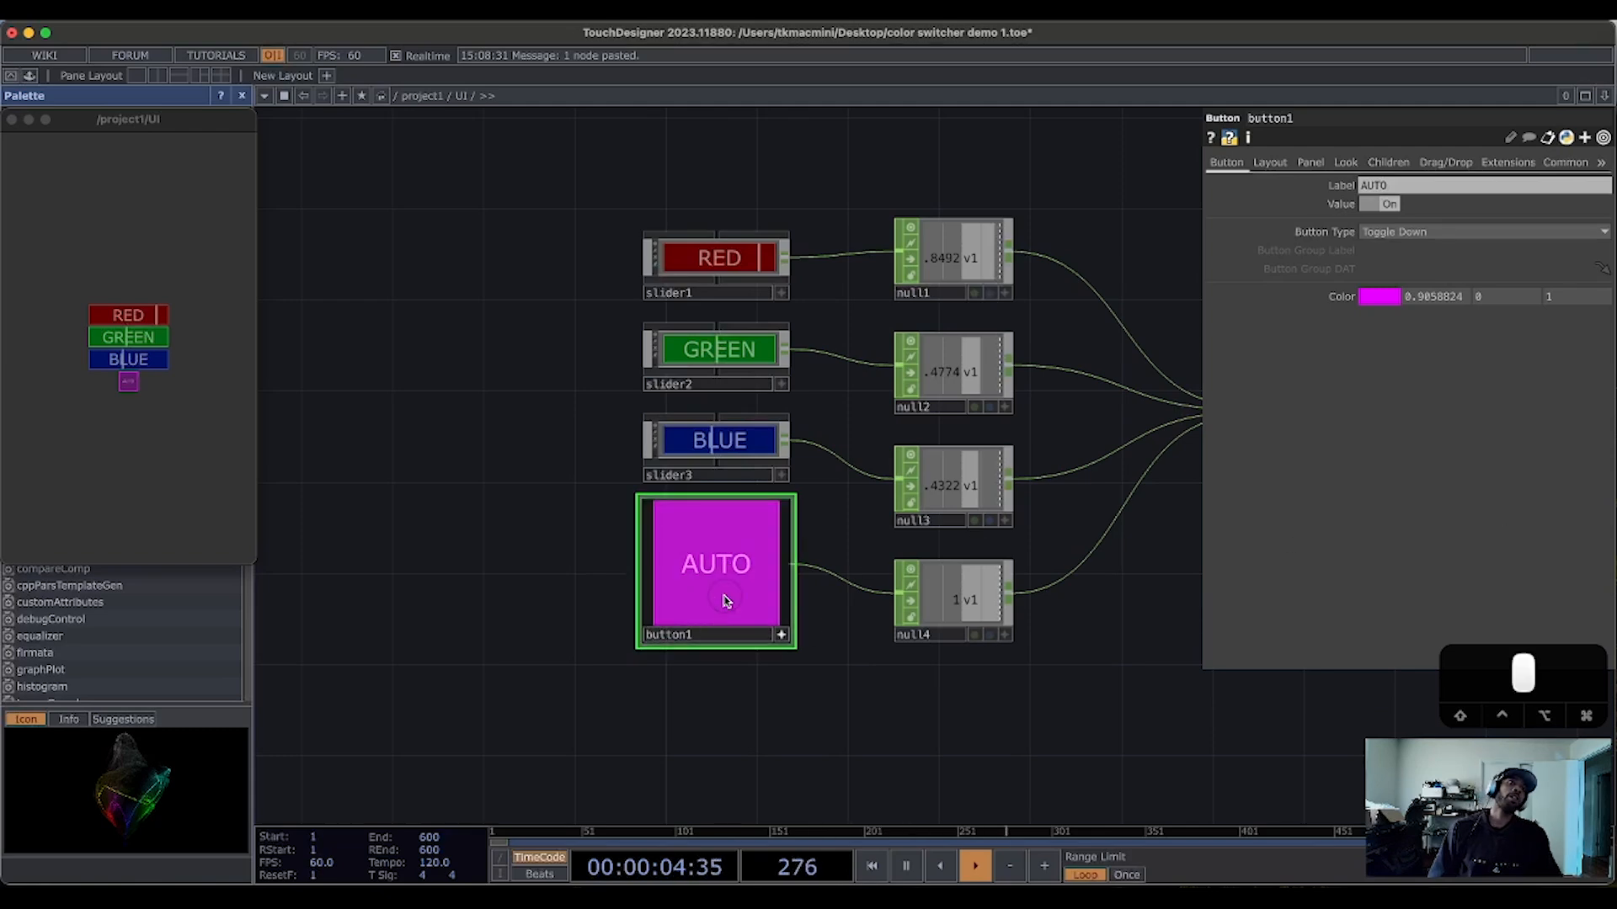
pyautogui.click(781, 635)
pyautogui.click(1129, 702)
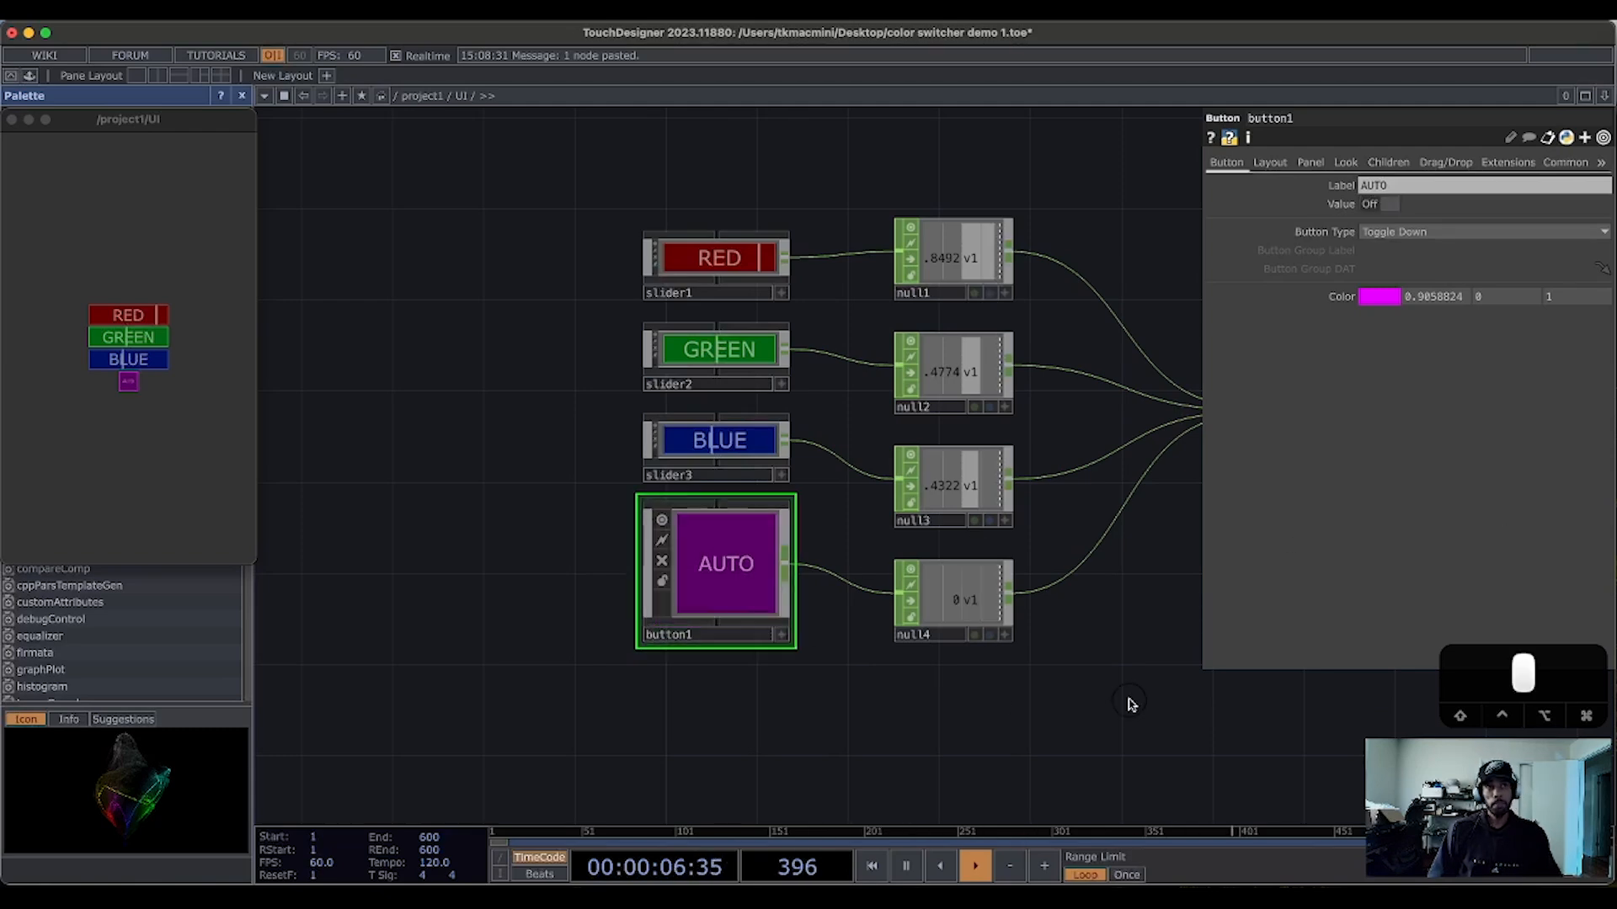
# Step: Add a Select CHOP fed by the output of rename1 and place it beside that node
pyautogui.scroll(-5, 992, 639)
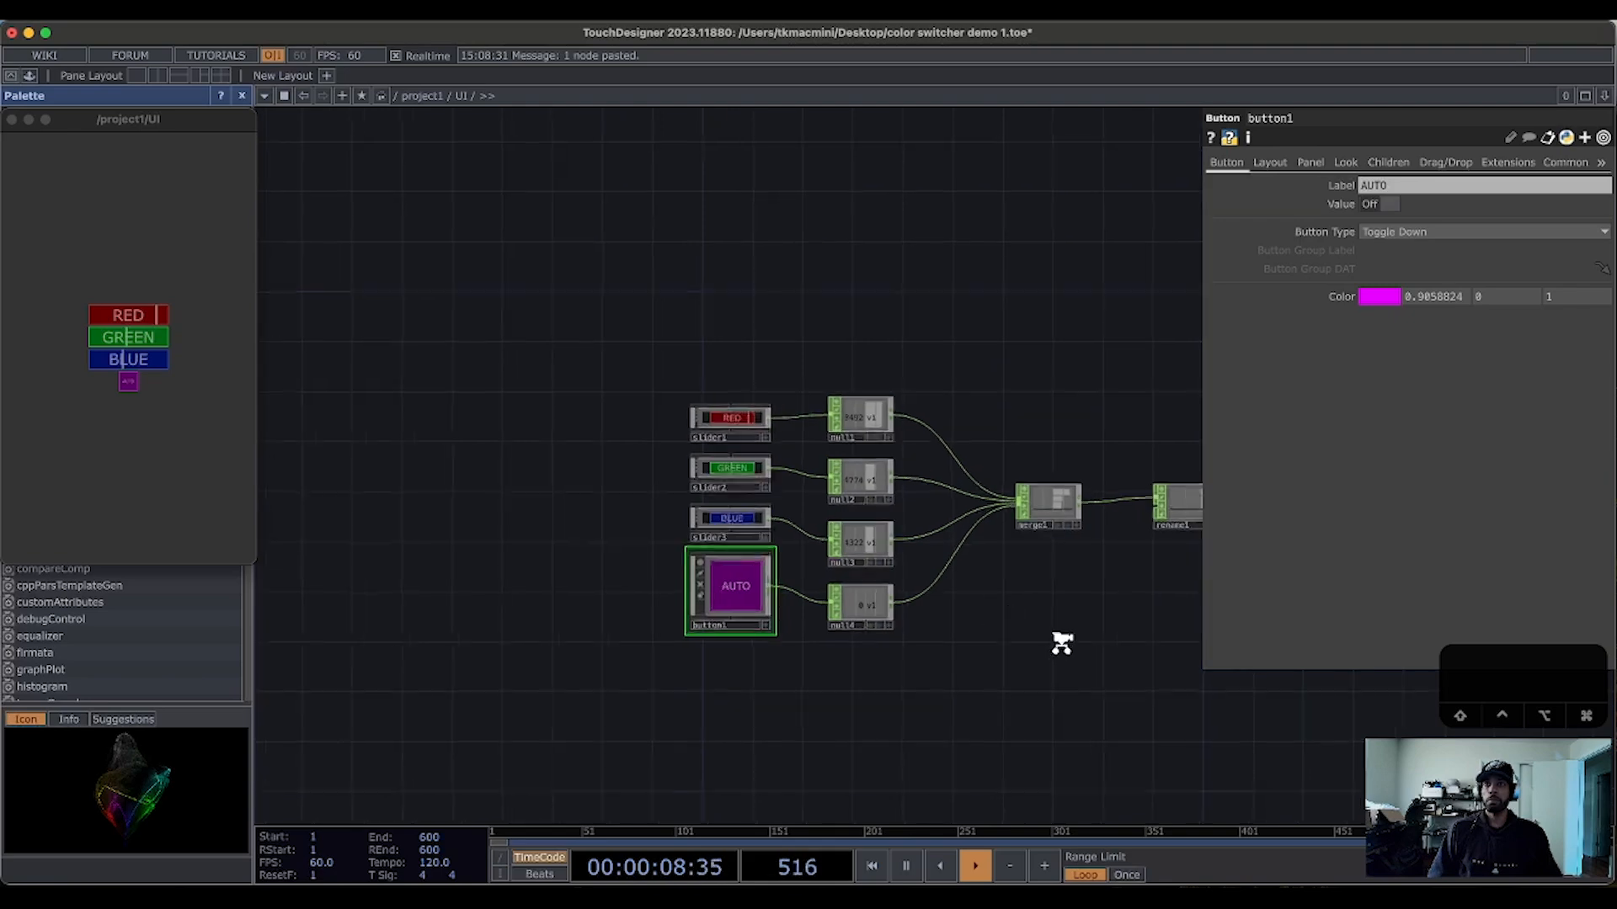
pyautogui.moveTo(1062, 643); pyautogui.dragTo(862, 679)
pyautogui.scroll(5, 949, 567)
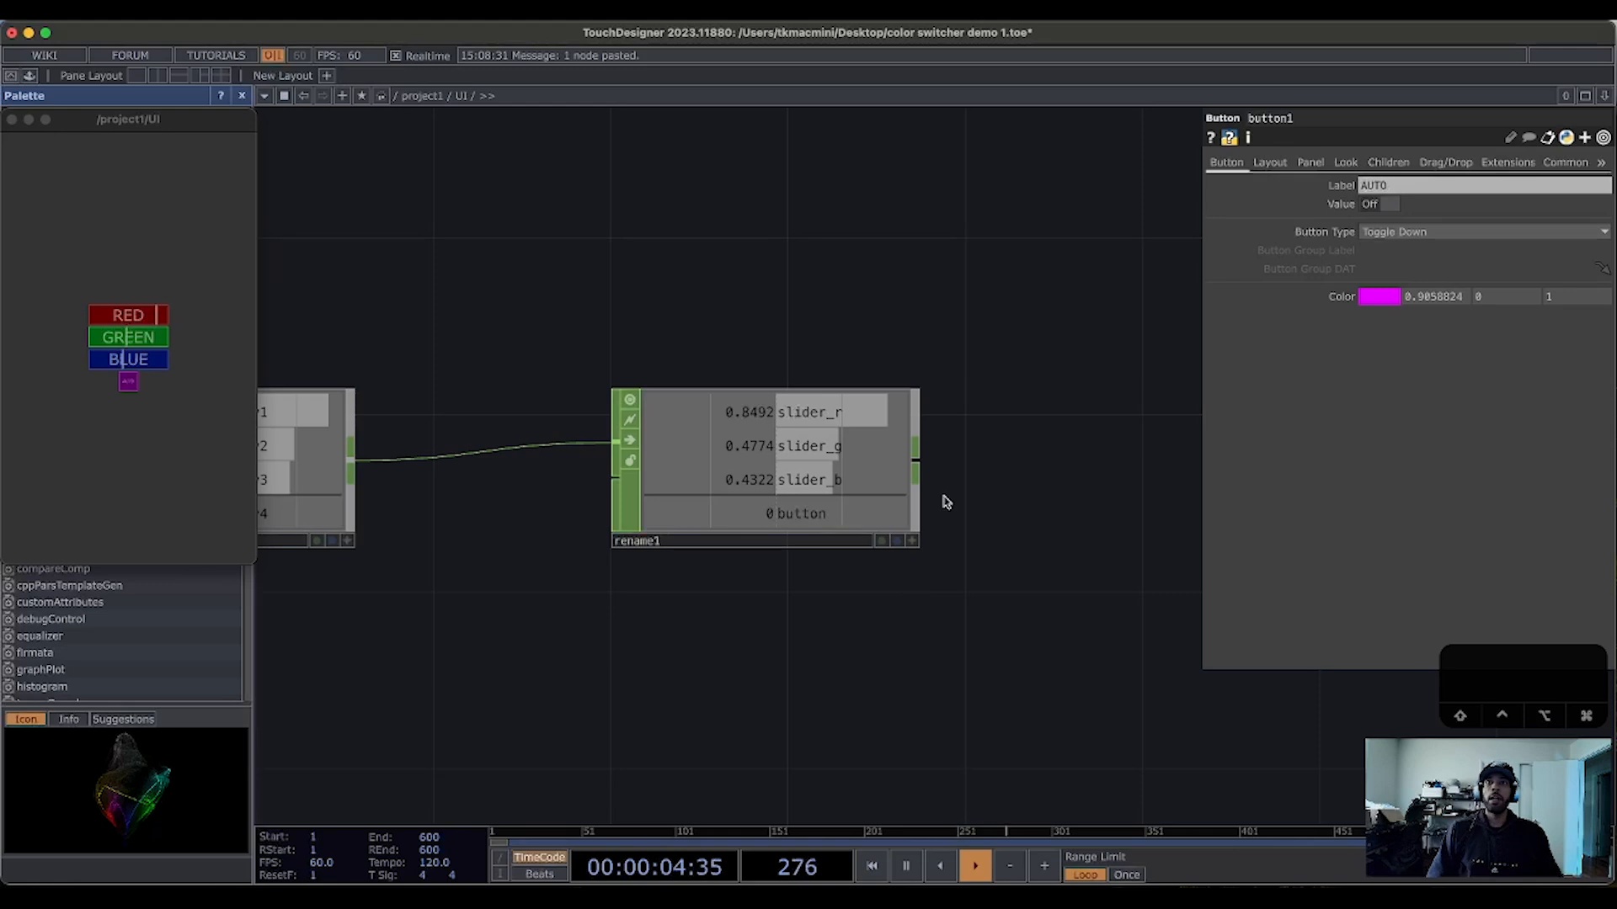
pyautogui.moveTo(984, 506); pyautogui.dragTo(925, 527)
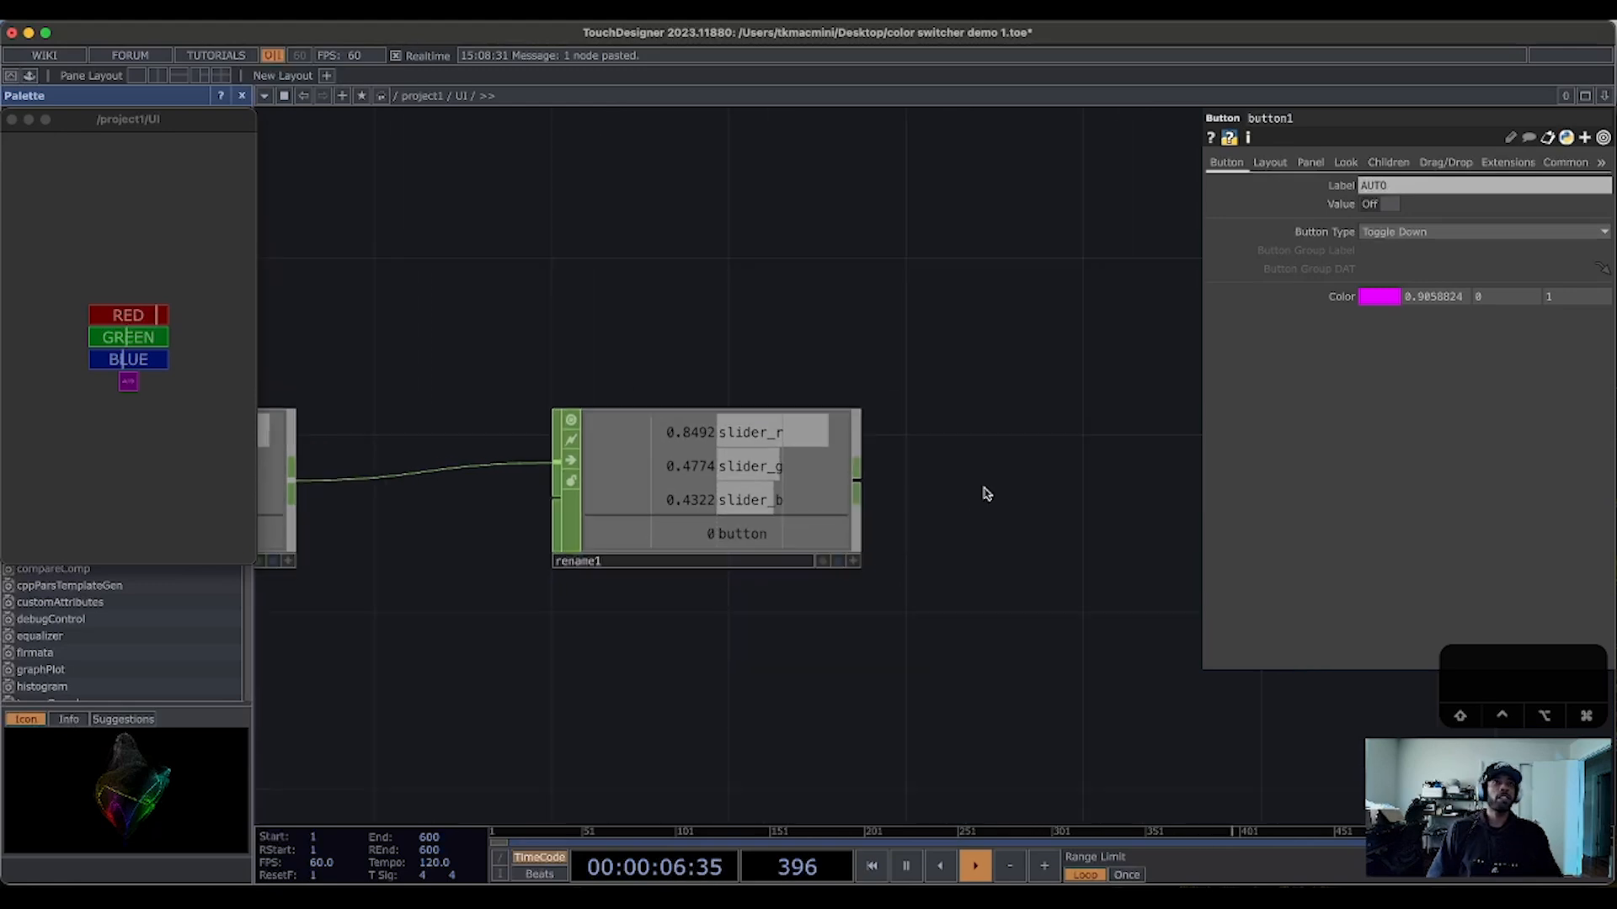
pyautogui.click(856, 486)
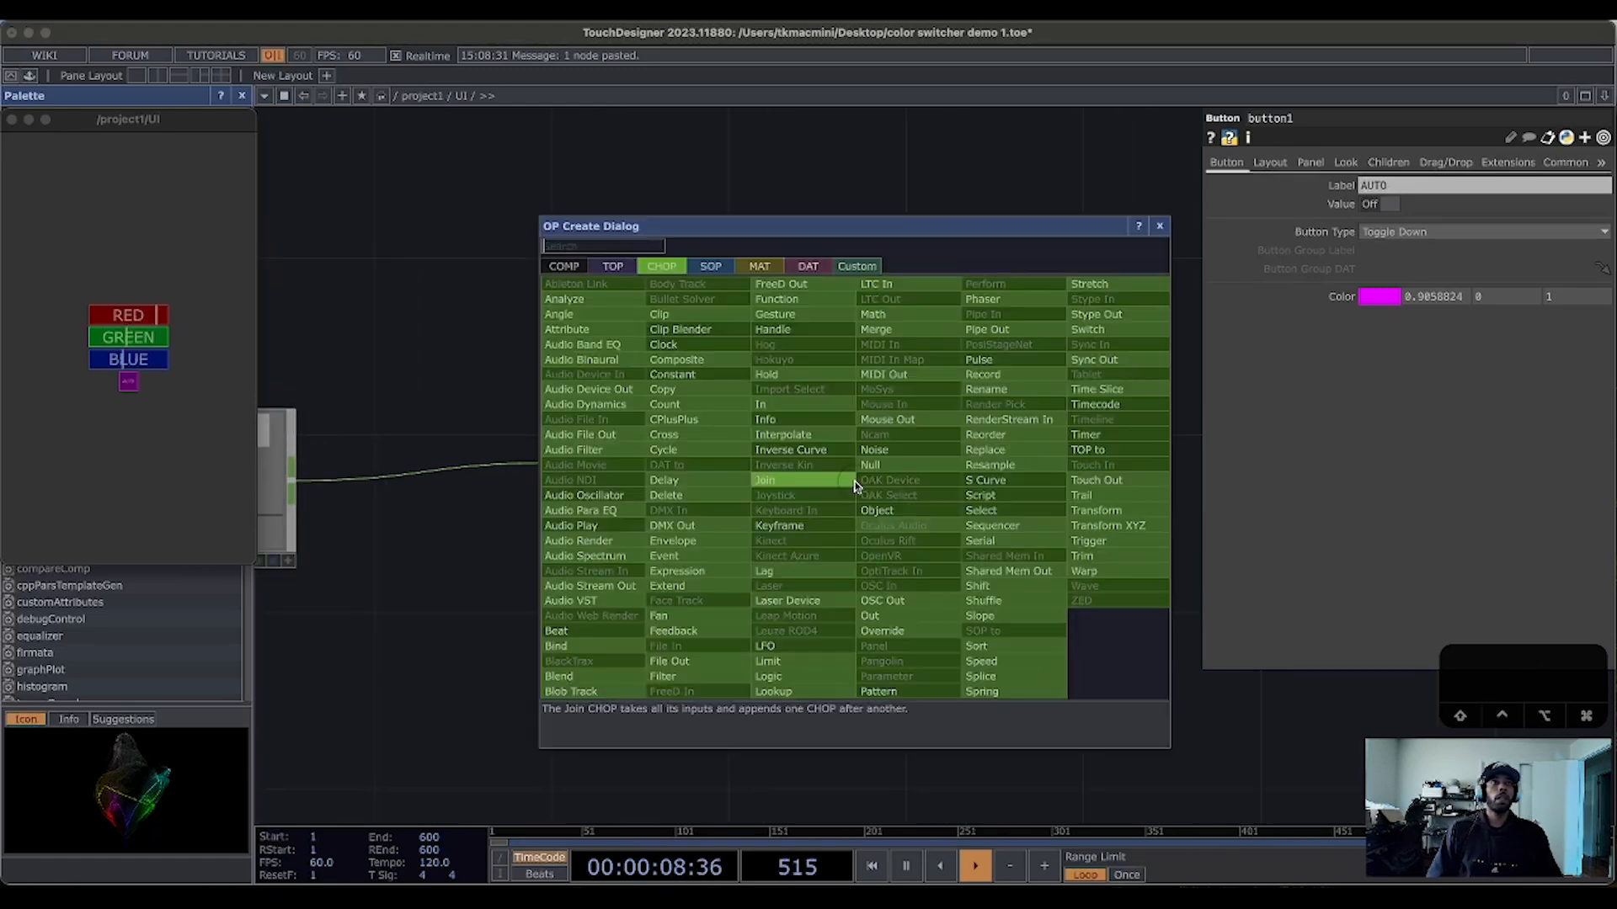
pyautogui.click(993, 515)
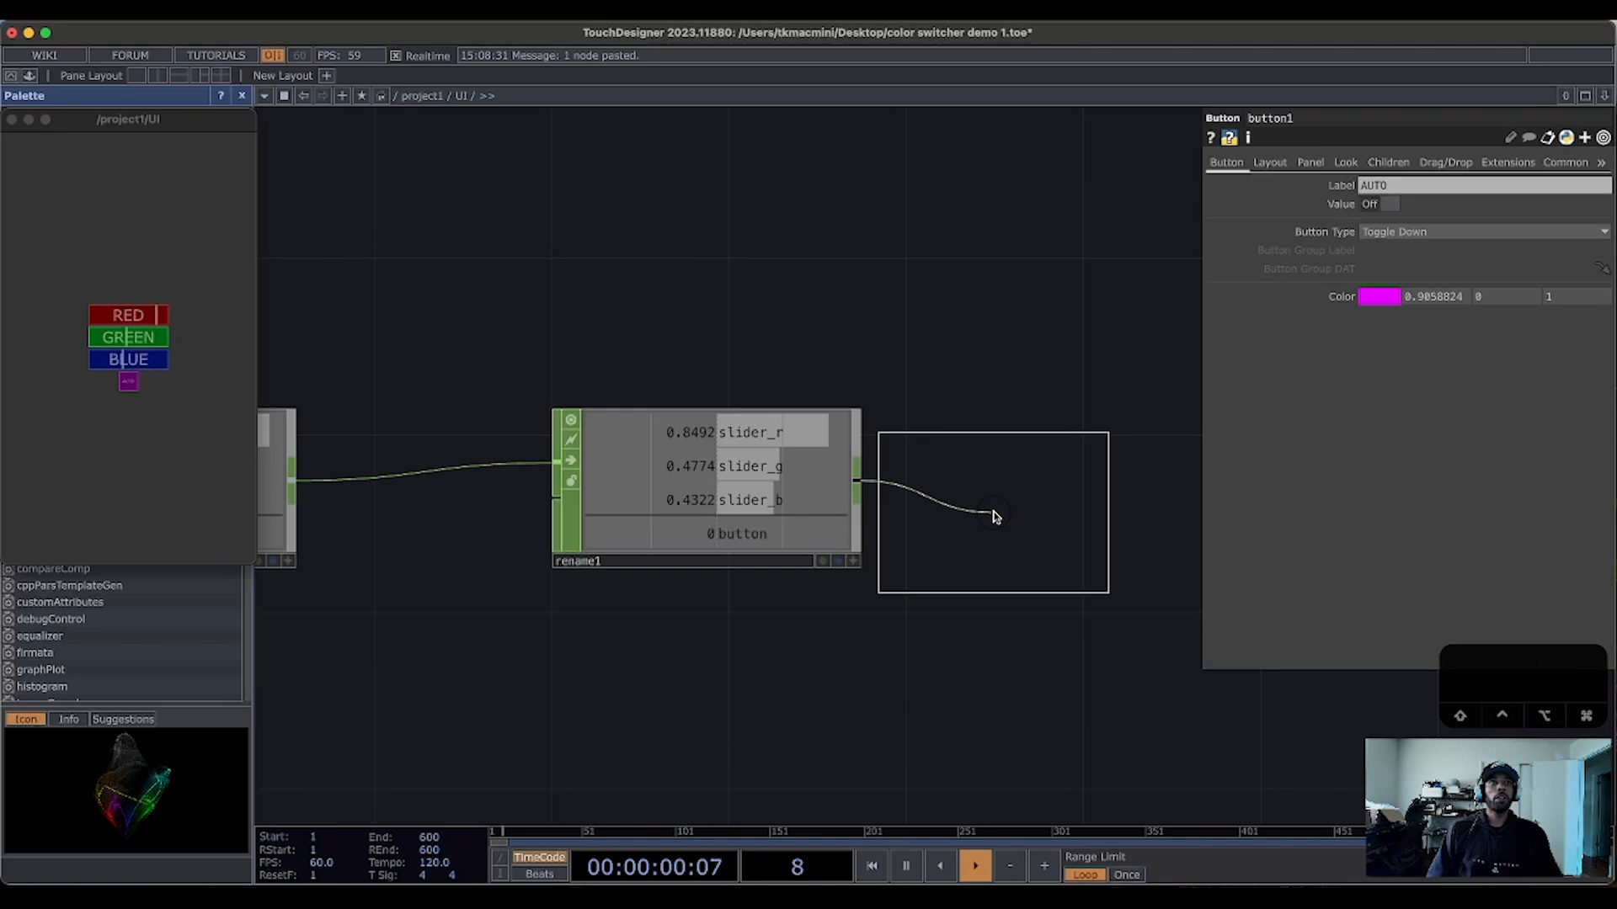
pyautogui.click(1111, 480)
# Step: Branch a second Select CHOP off the rename1 output and place it below select1
pyautogui.moveTo(901, 658); pyautogui.dragTo(1064, 642)
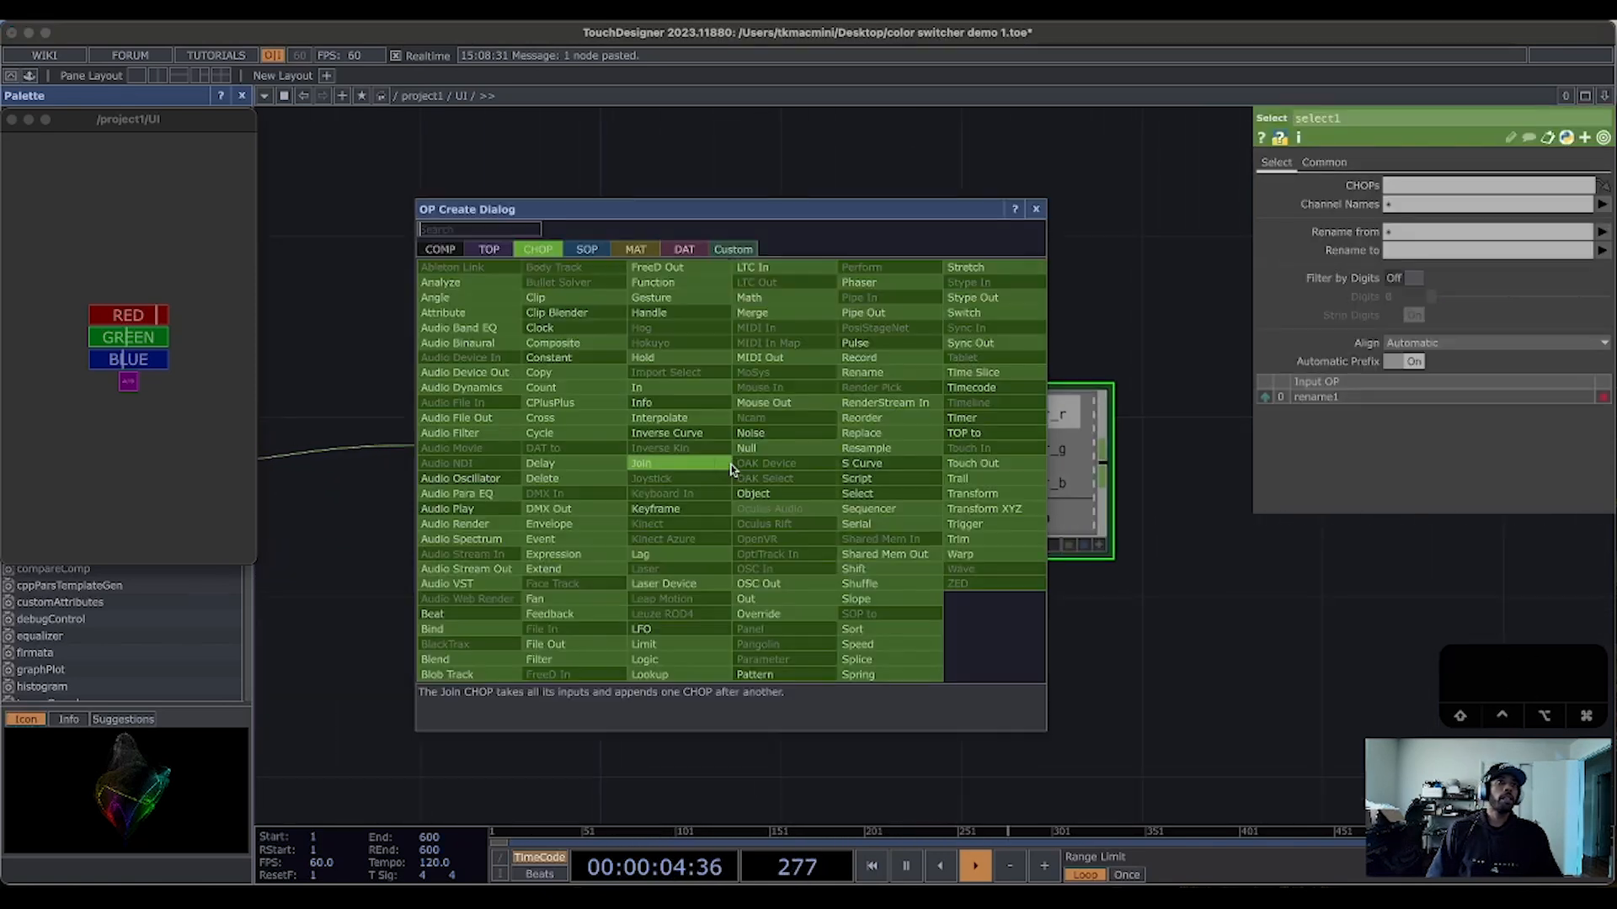
pyautogui.rightClick(730, 462)
pyautogui.click(857, 494)
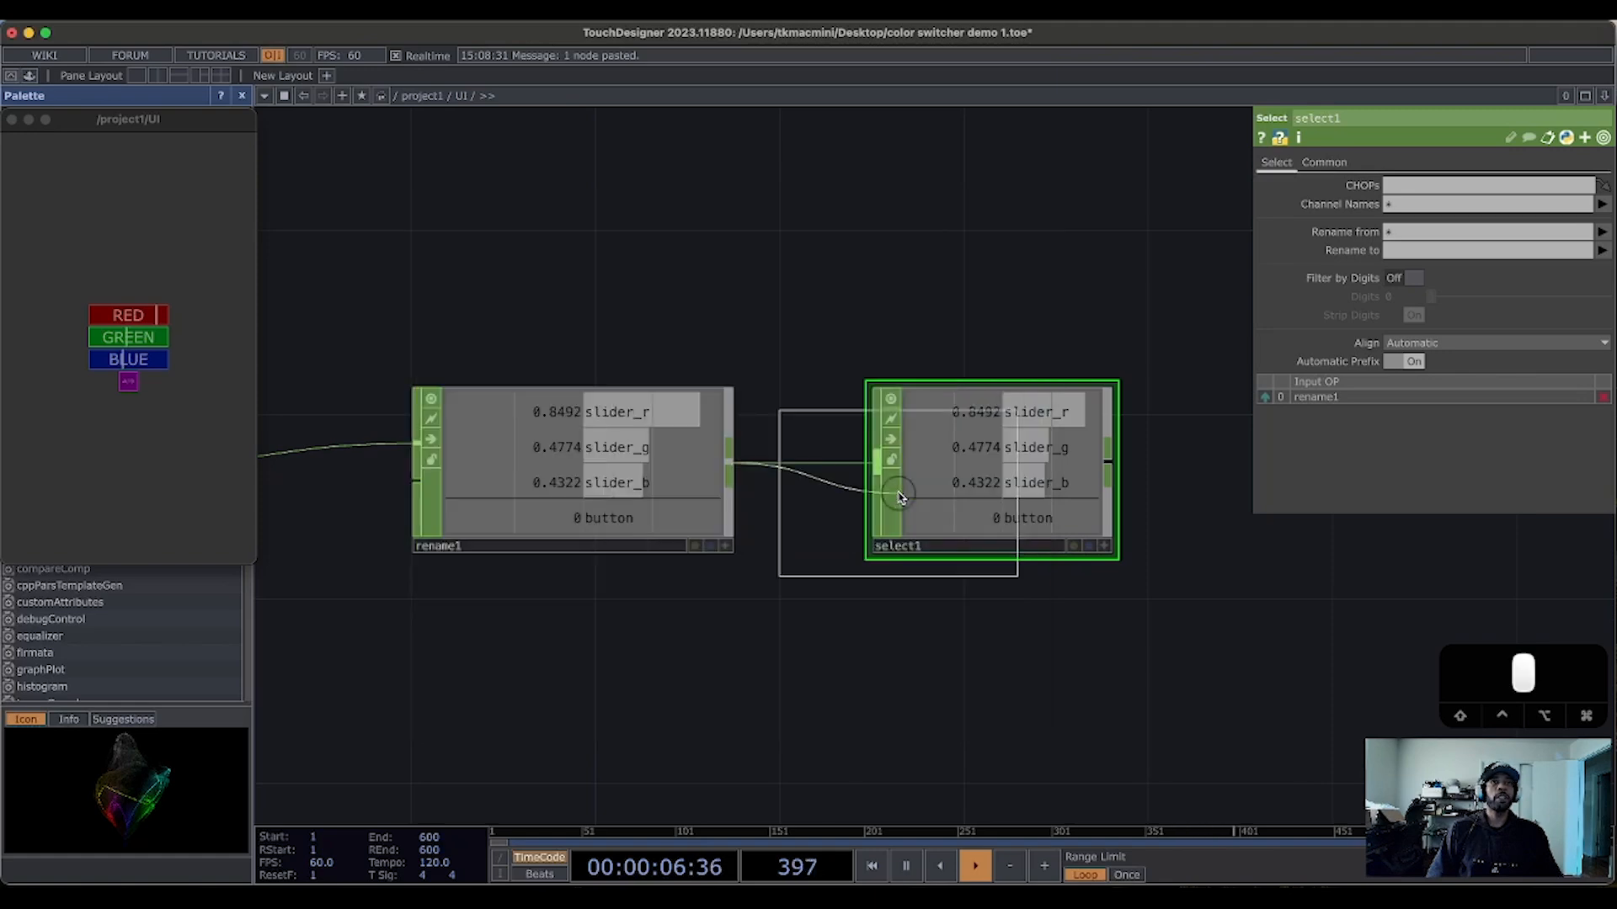
pyautogui.click(997, 718)
# Step: Limit select1 to the channels slider_r, slider_g and slider_b
pyautogui.moveTo(1162, 715); pyautogui.dragTo(1194, 538)
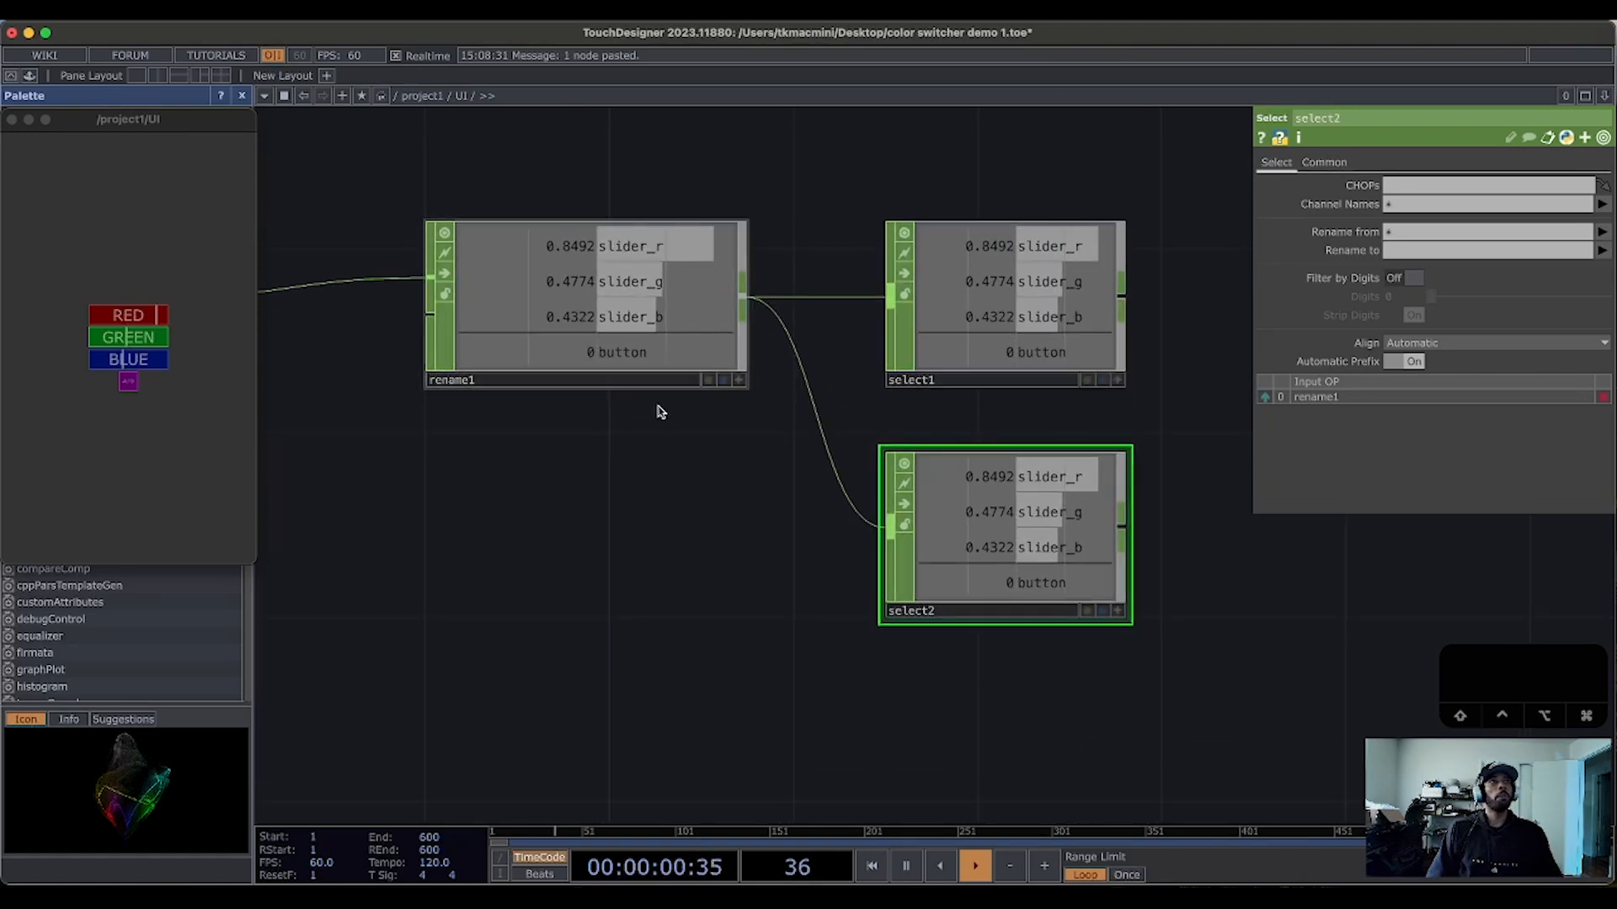
pyautogui.click(465, 318)
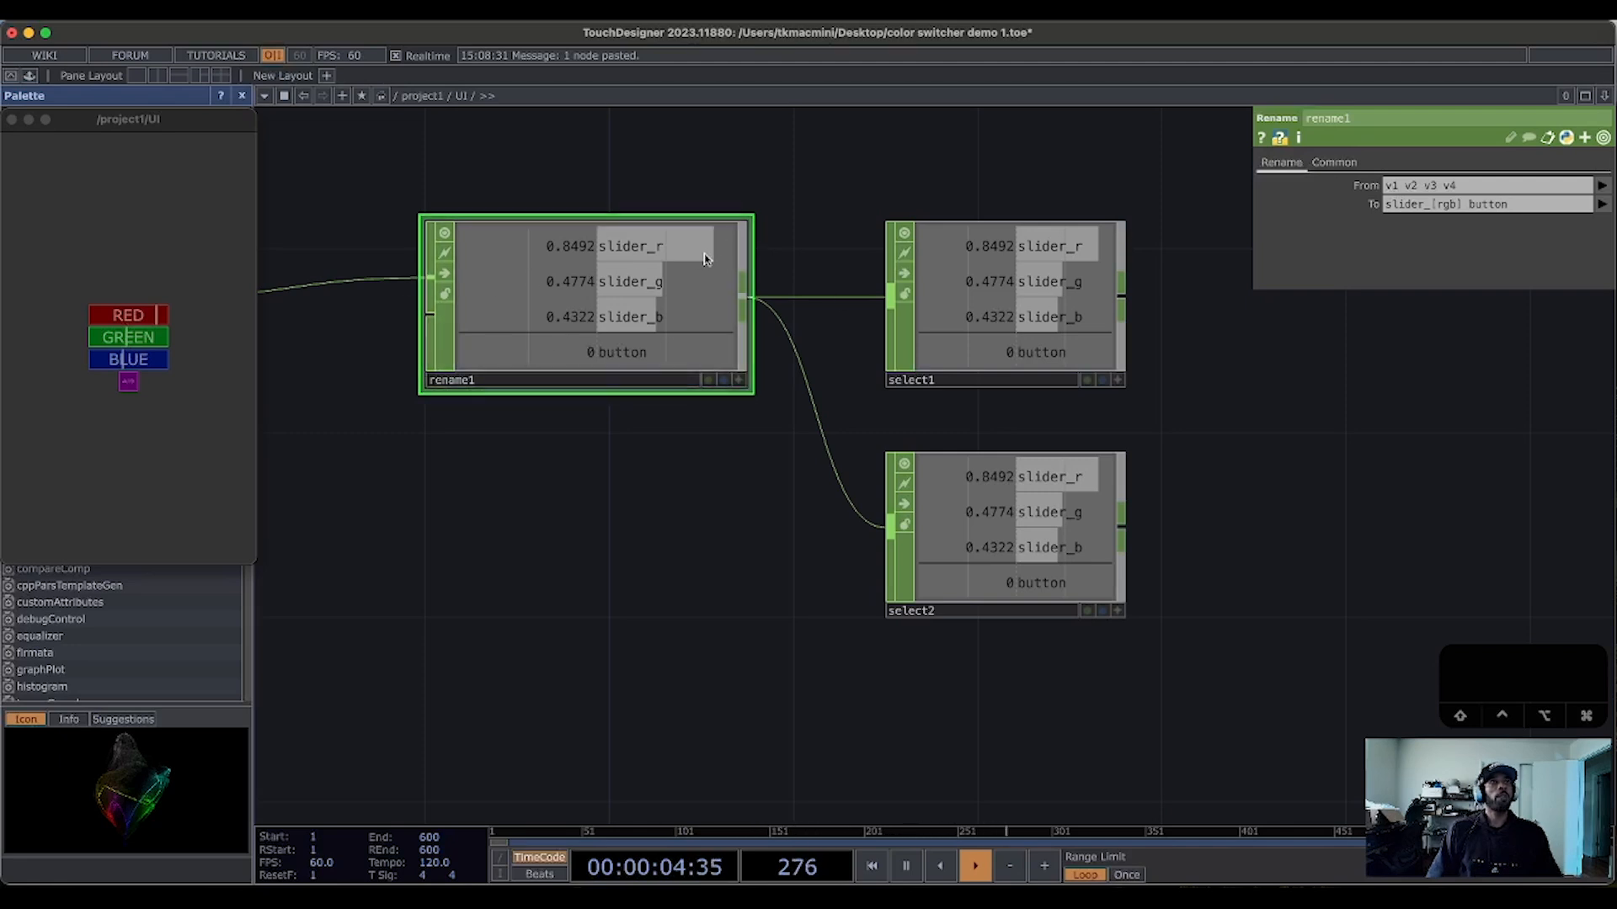
pyautogui.hscroll(3, 1095, 379)
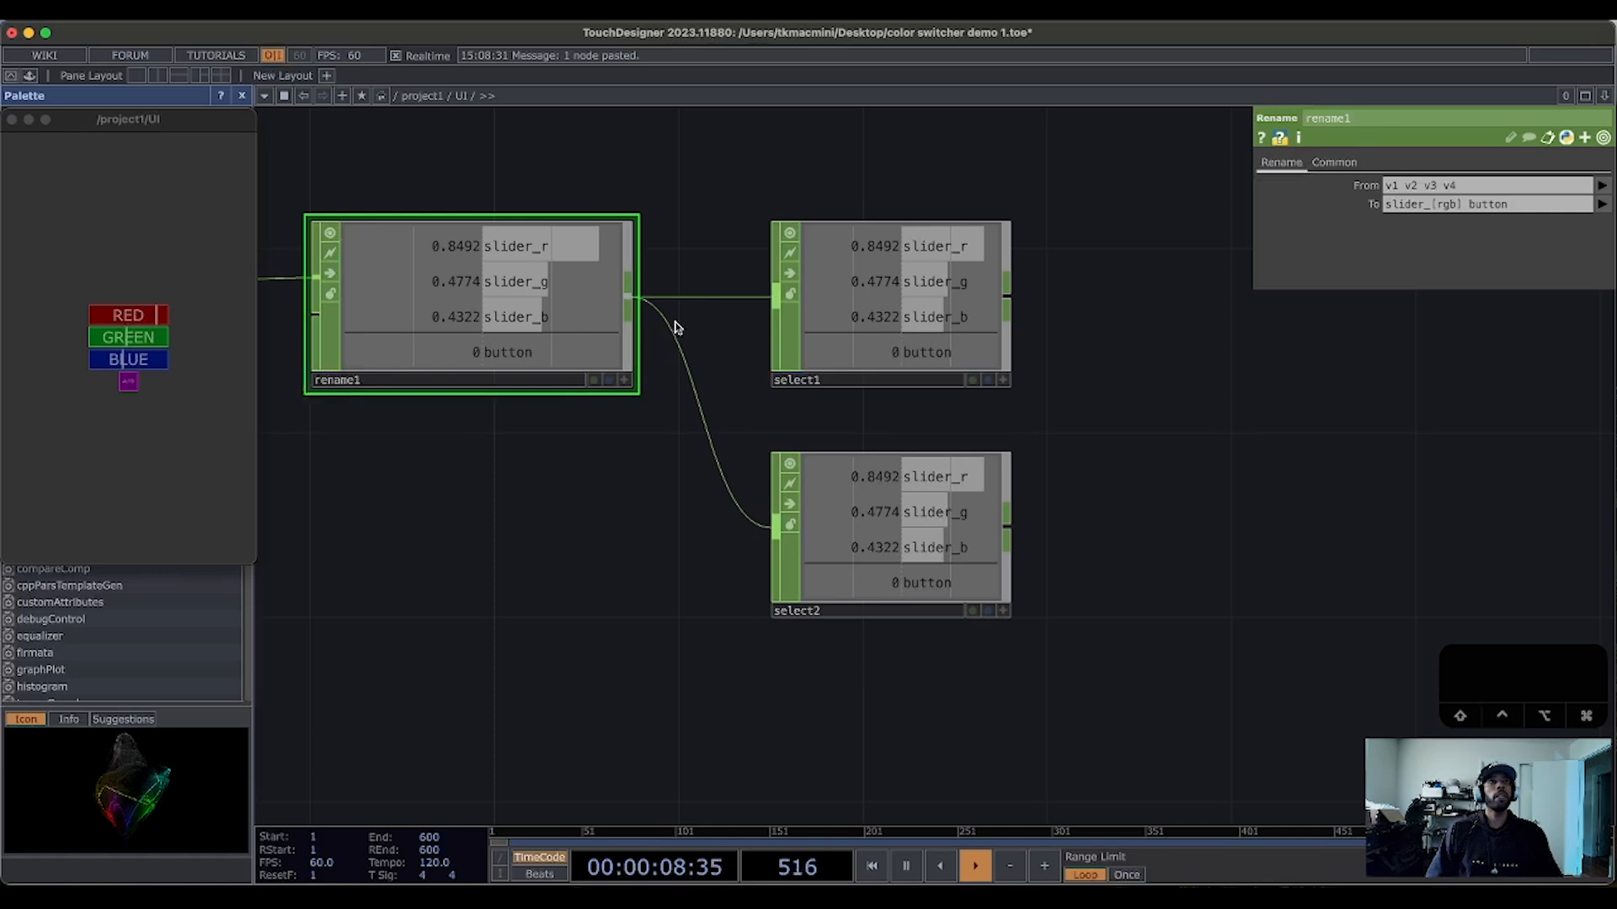
pyautogui.click(817, 352)
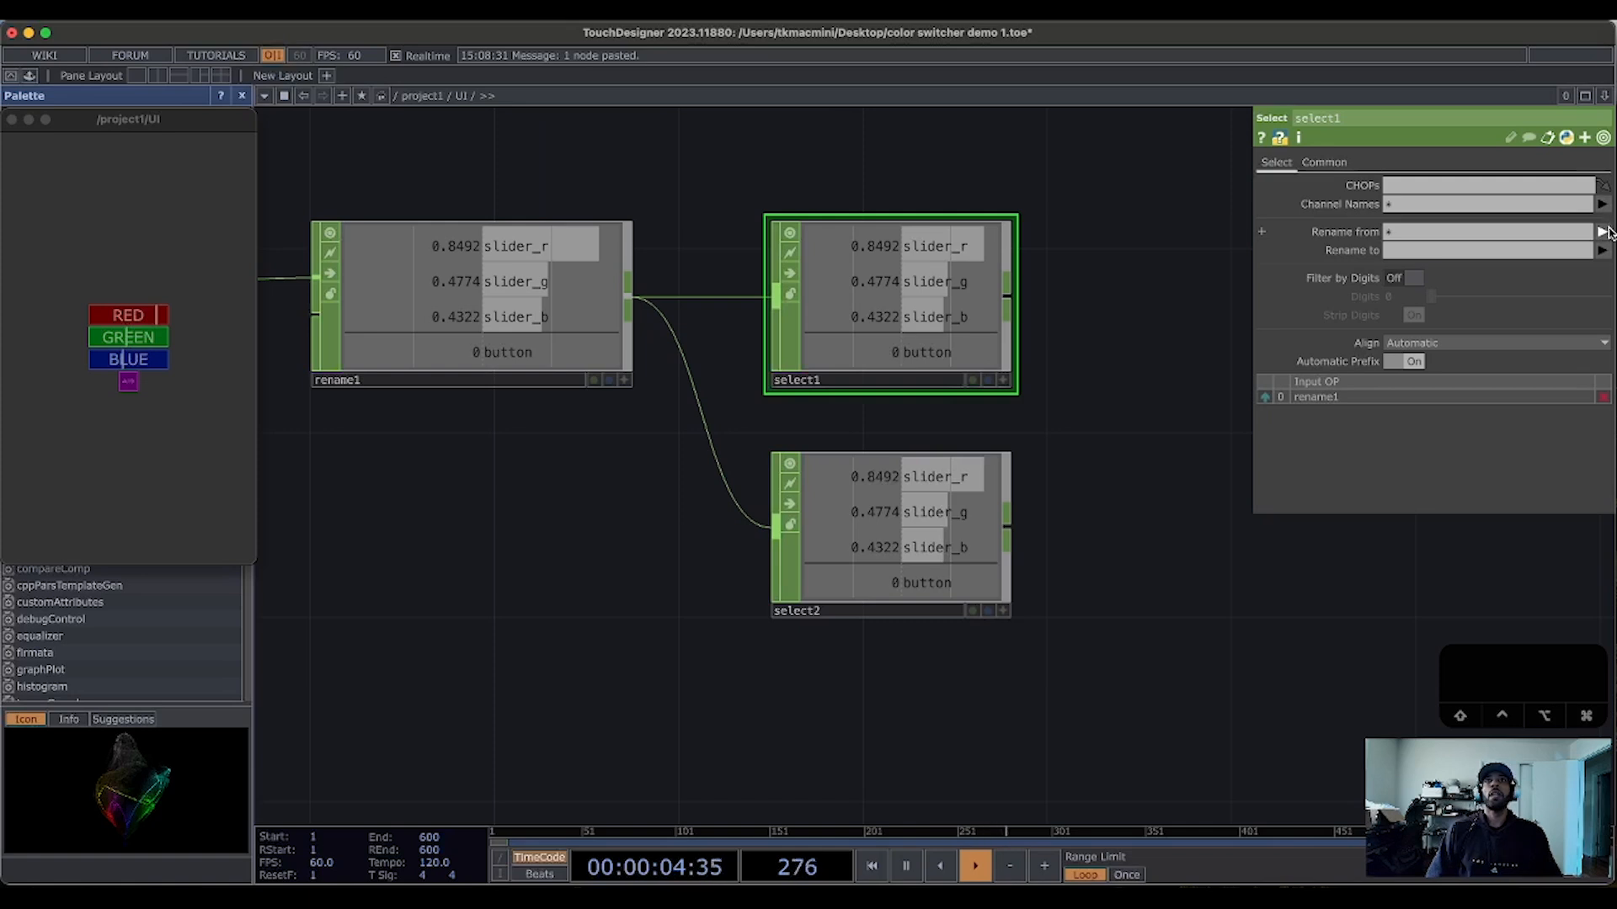
pyautogui.click(1602, 203)
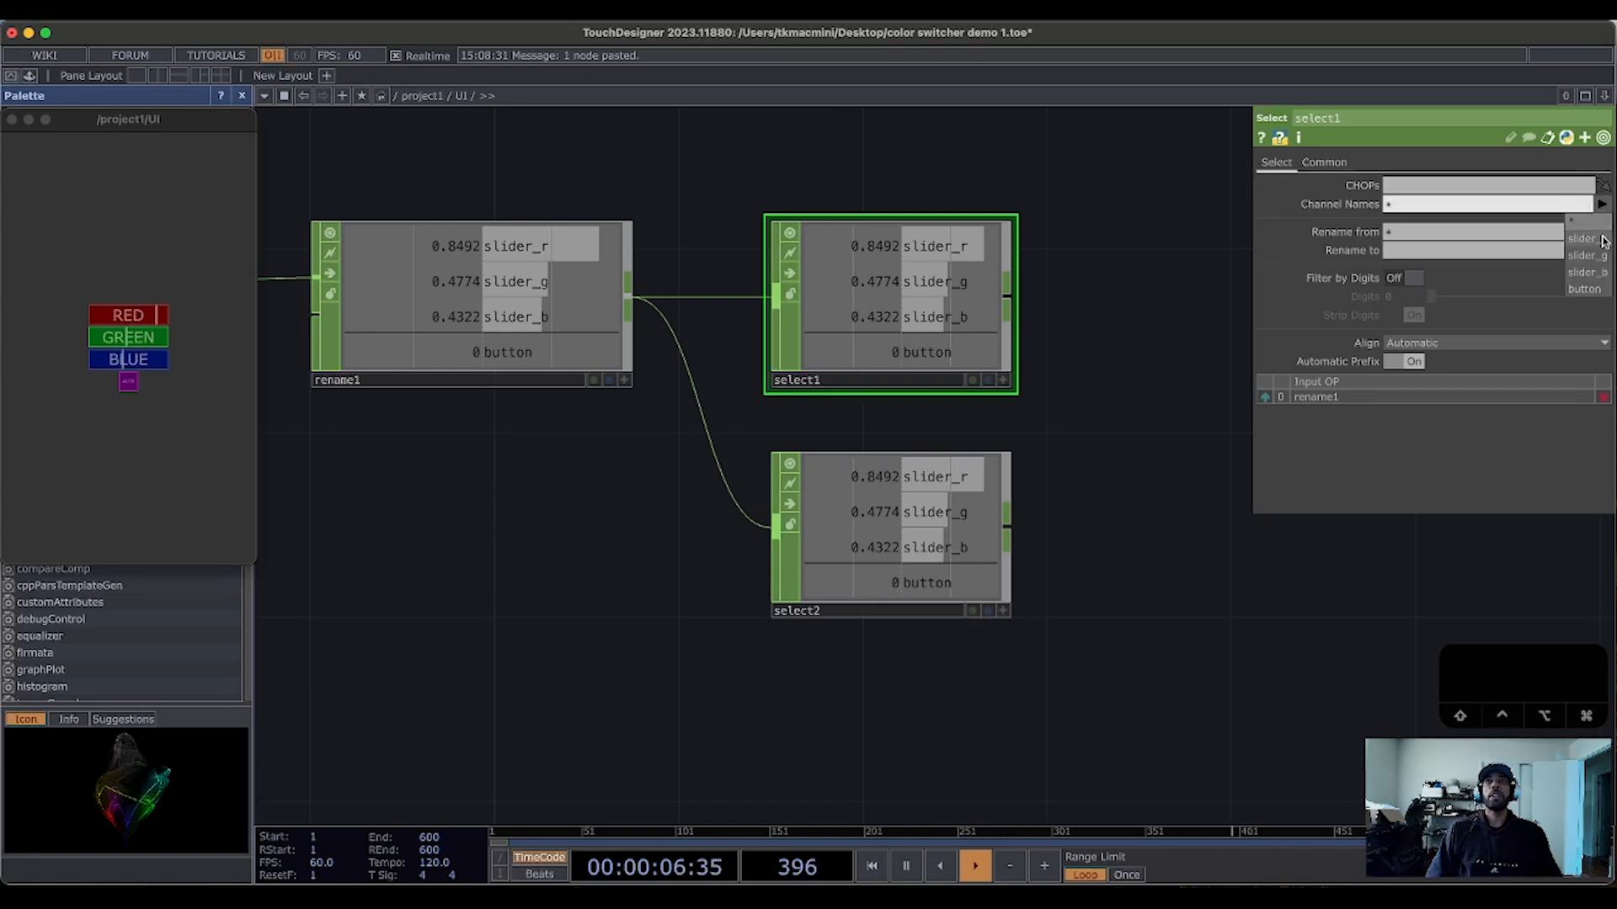
pyautogui.click(1599, 222)
pyautogui.click(1603, 205)
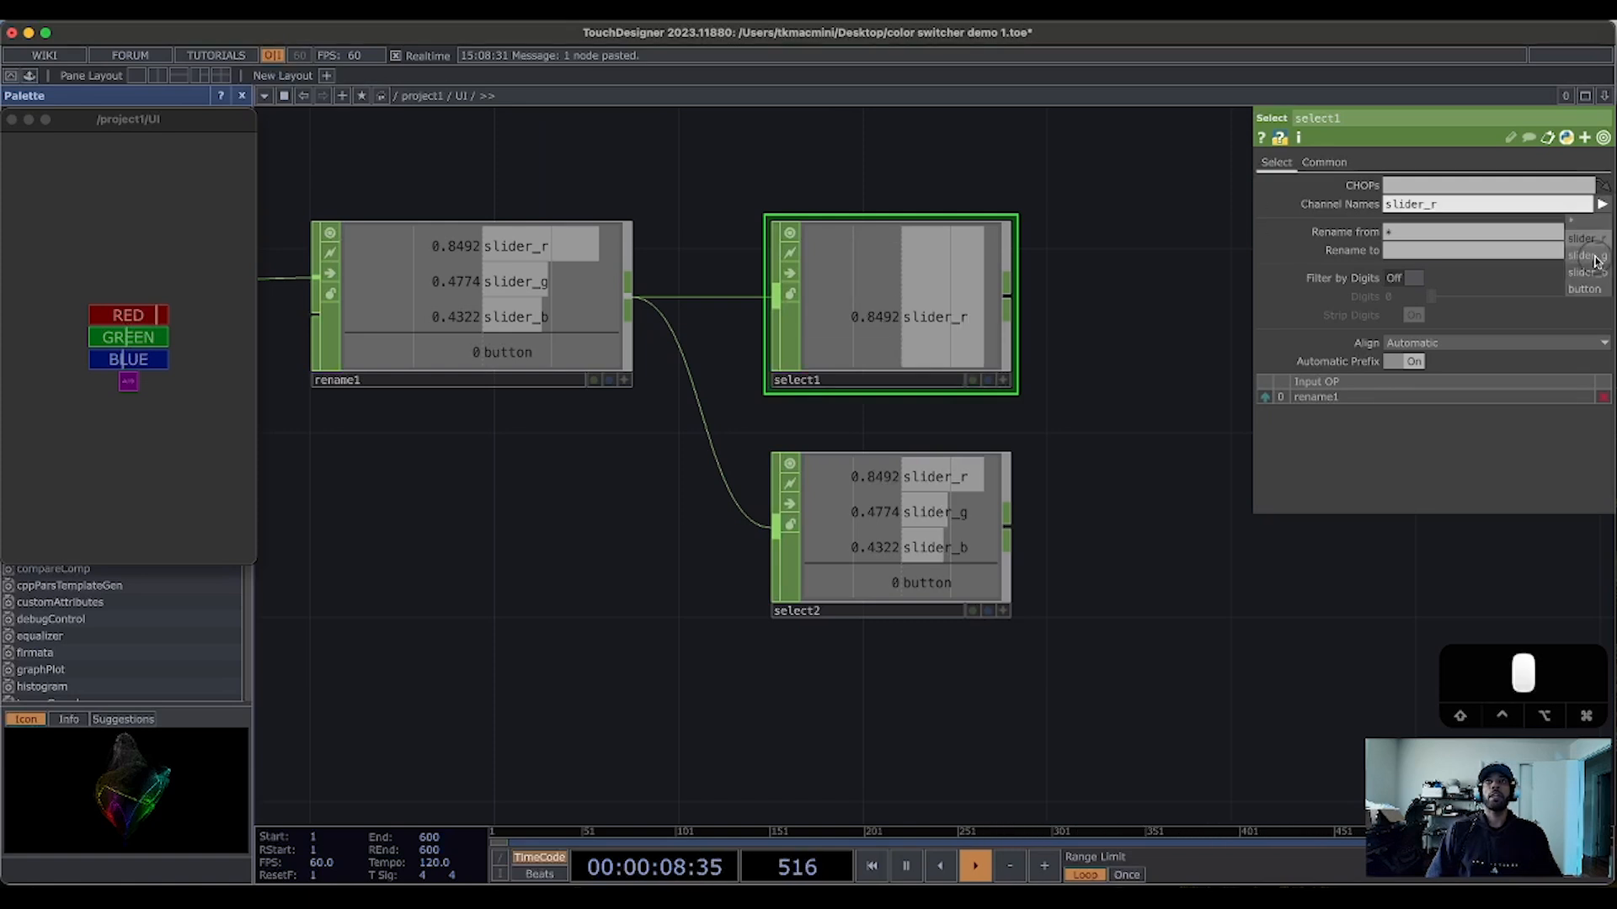
pyautogui.click(1596, 244)
pyautogui.click(1602, 205)
pyautogui.click(1596, 272)
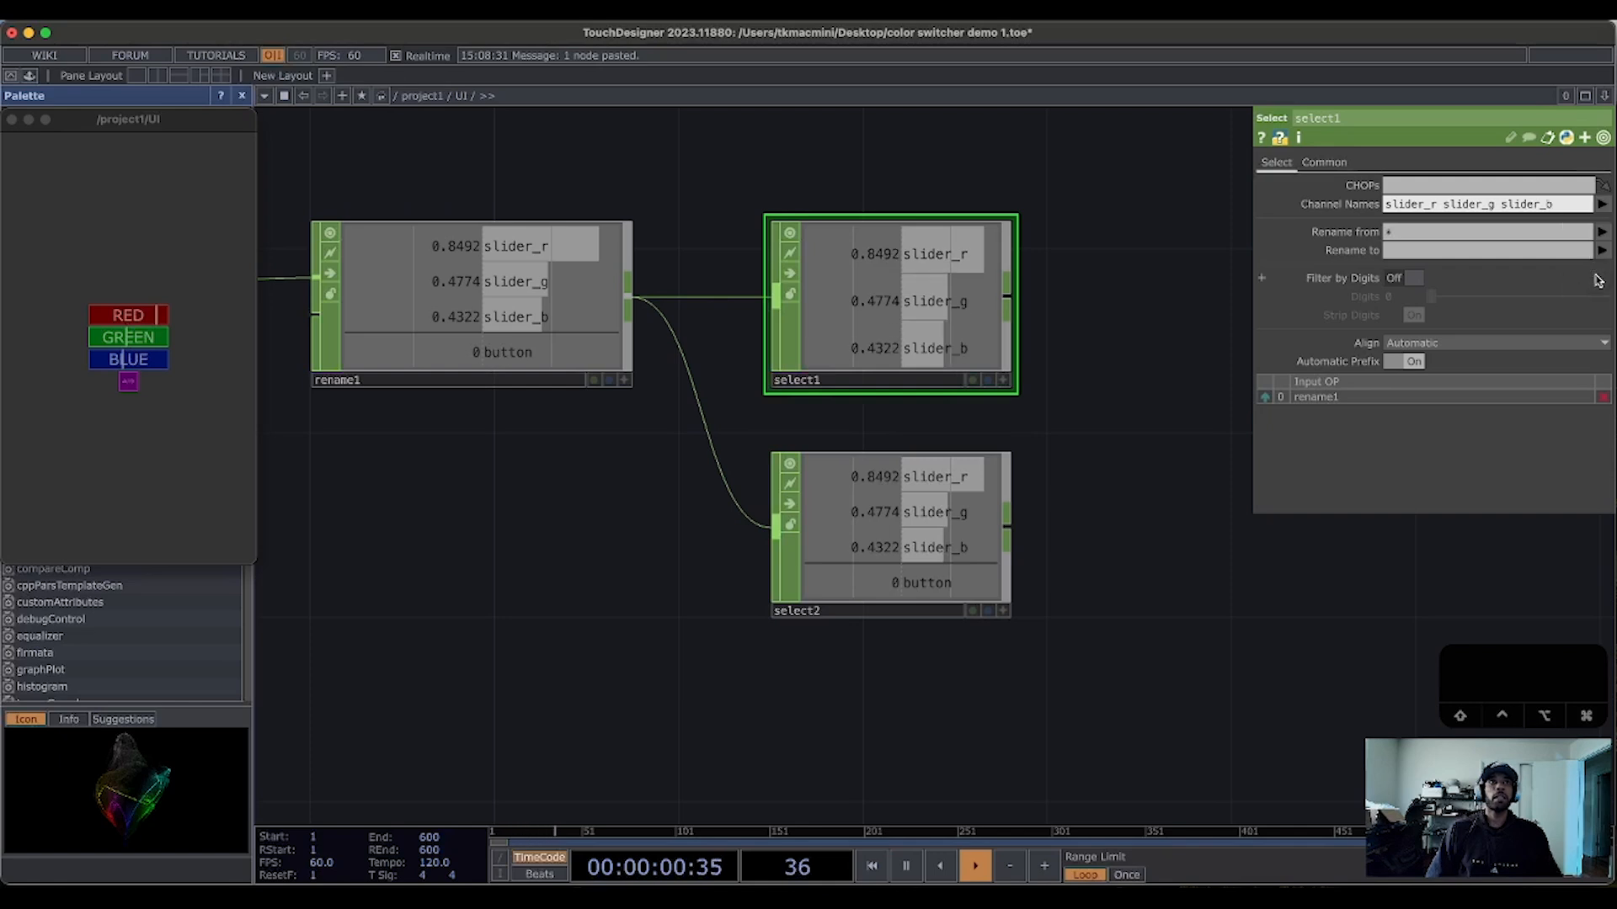
# Step: Limit select2 to the button channel only
pyautogui.moveTo(1130, 558); pyautogui.dragTo(1091, 470)
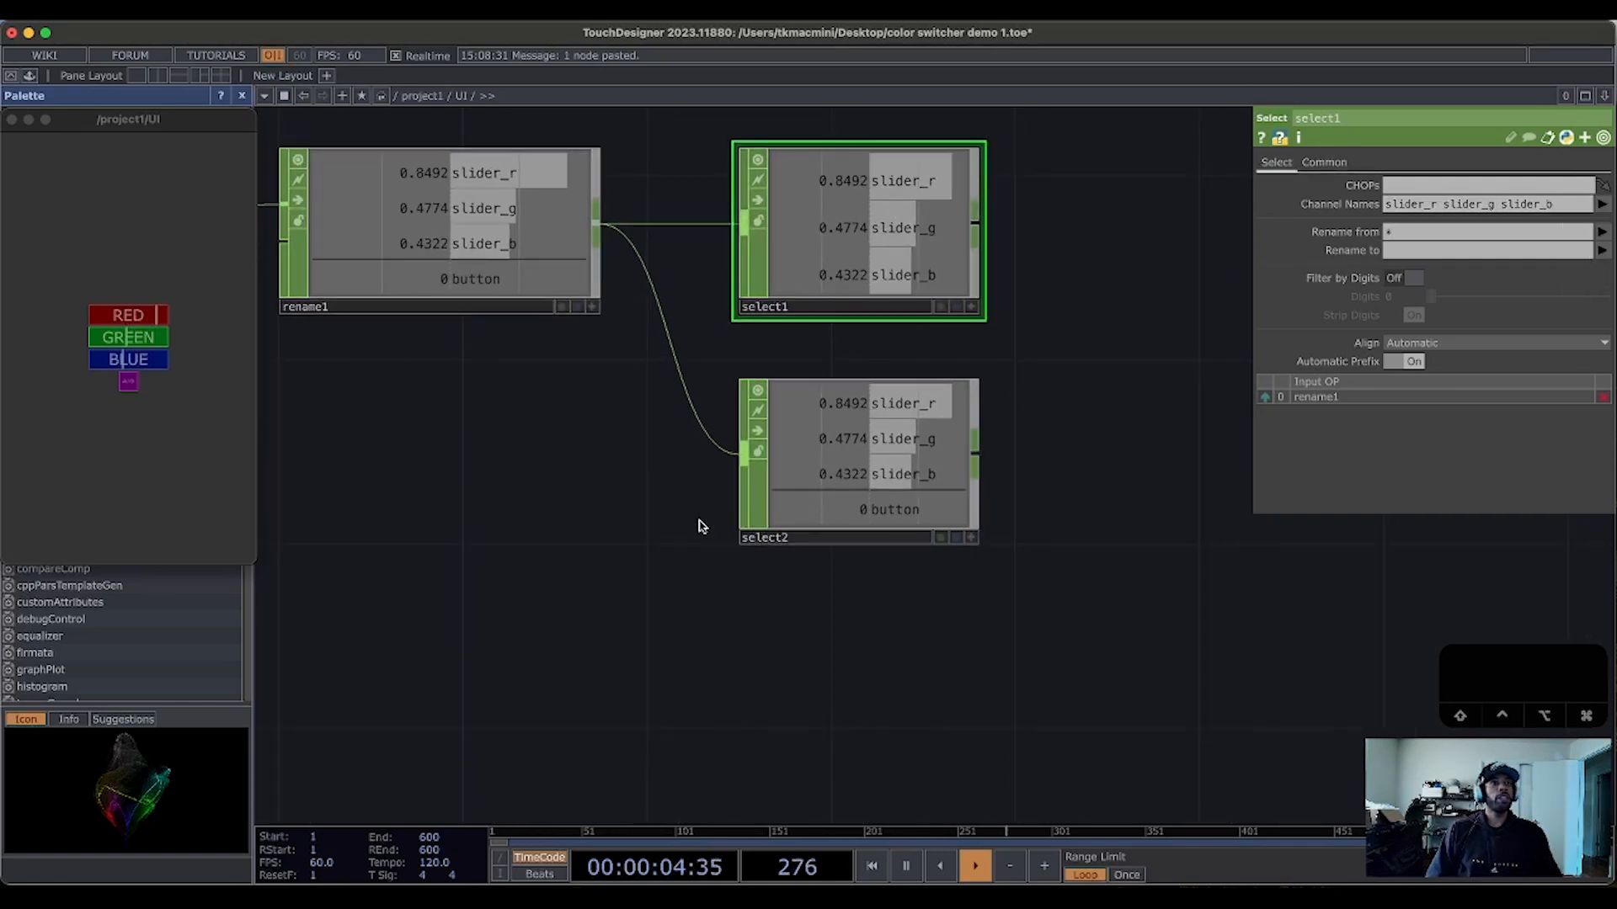
pyautogui.click(758, 510)
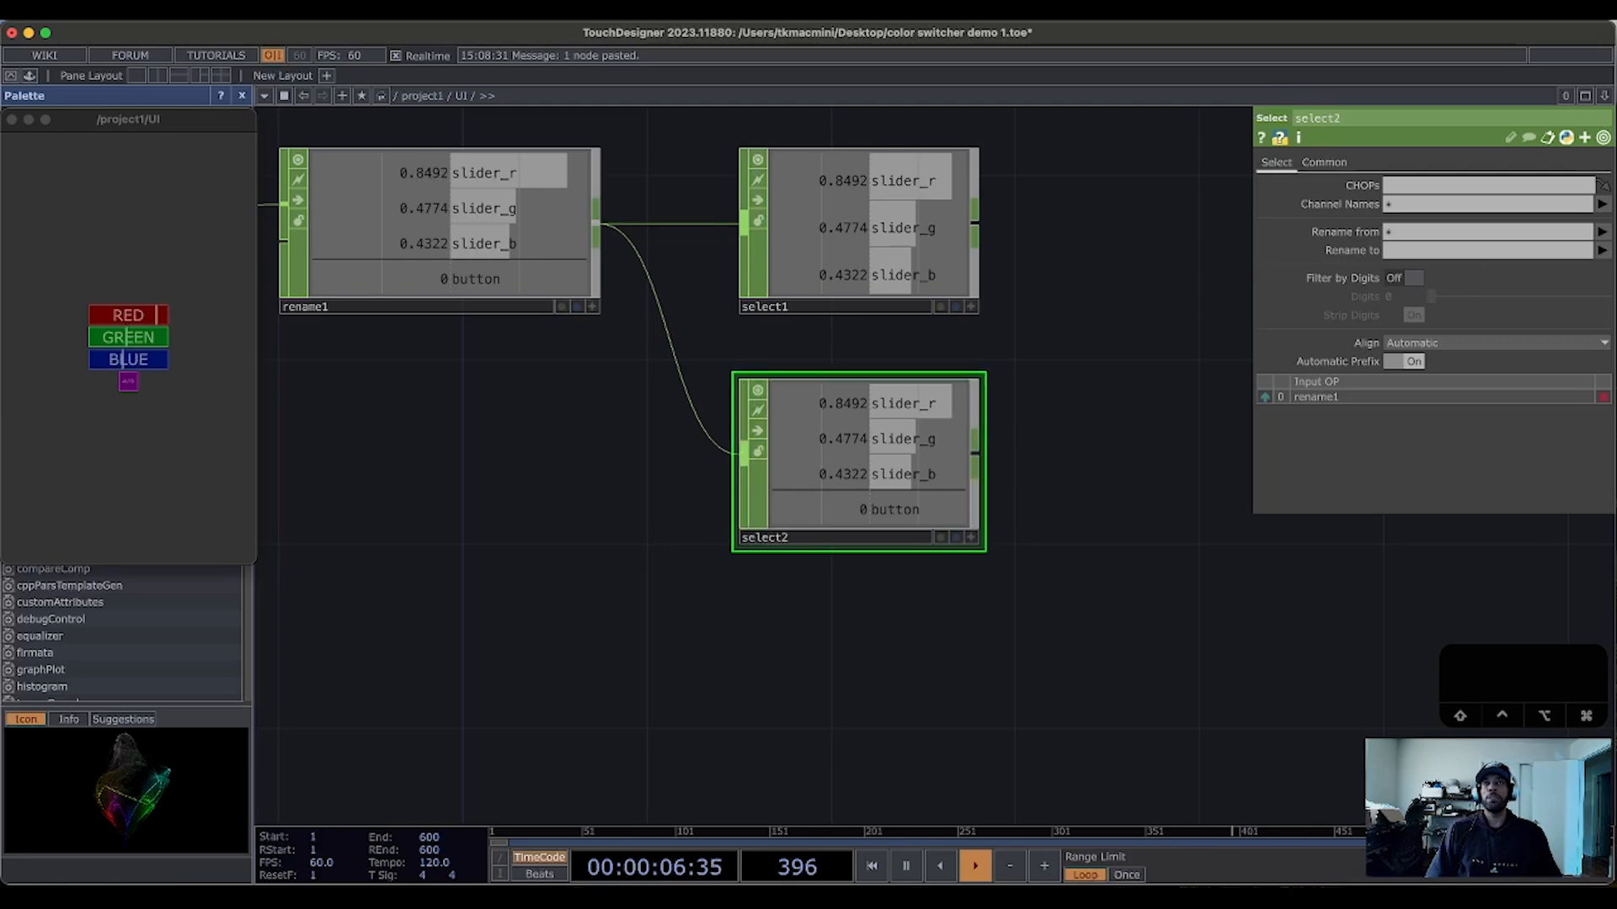
pyautogui.click(1603, 204)
pyautogui.click(1591, 295)
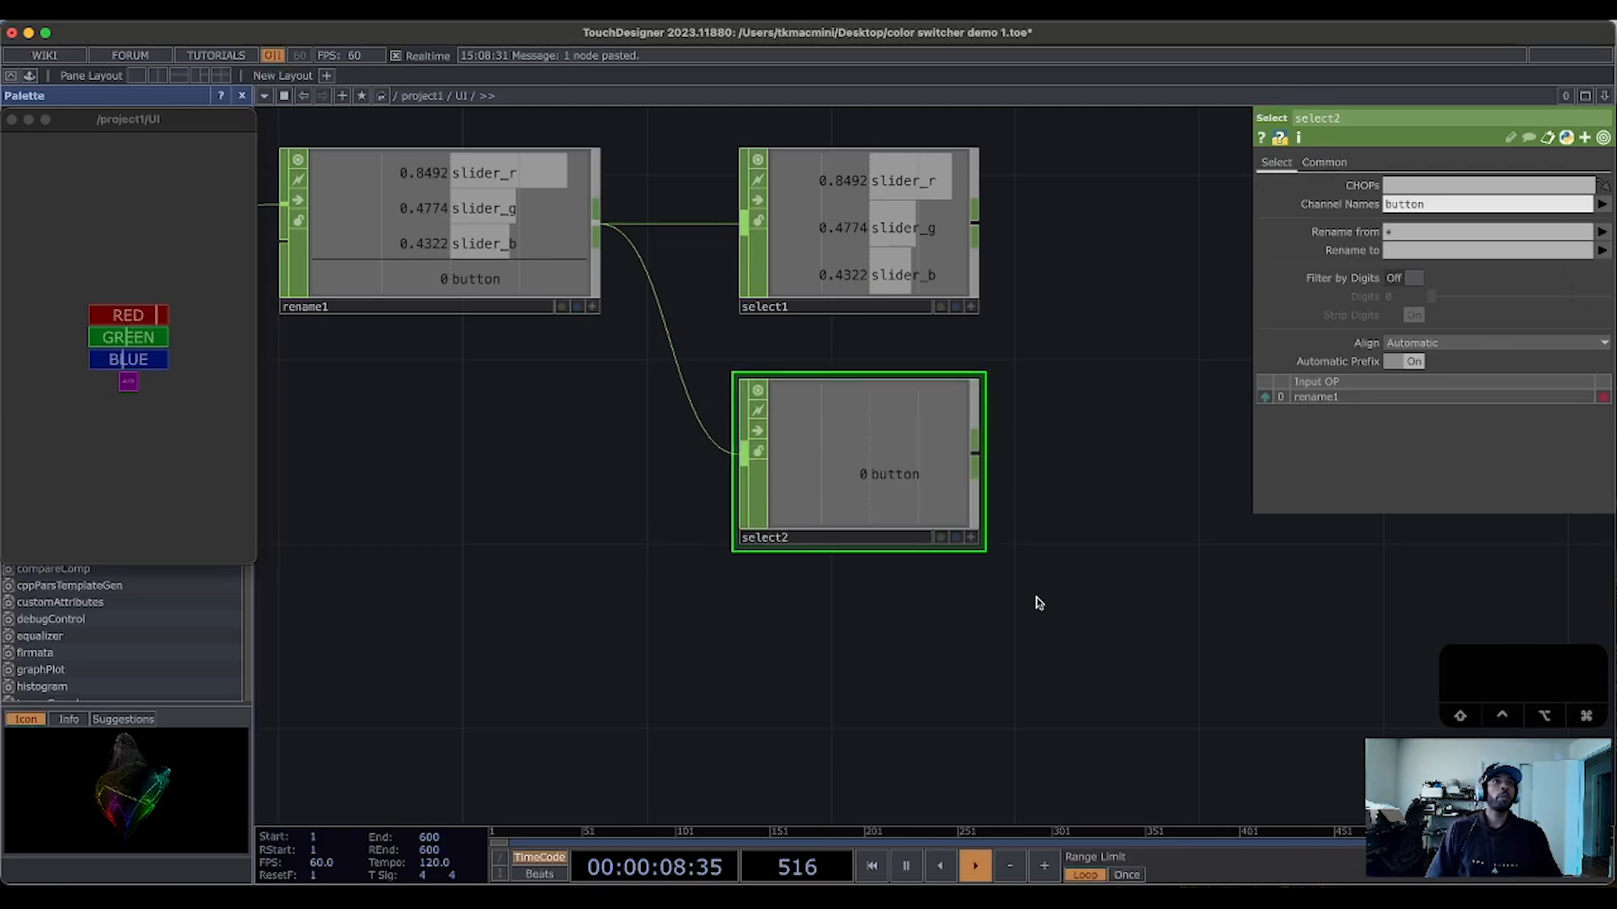
# Step: Add a Null CHOP fed by the output of select1 and place it beside that node
pyautogui.scroll(-5, 1086, 585)
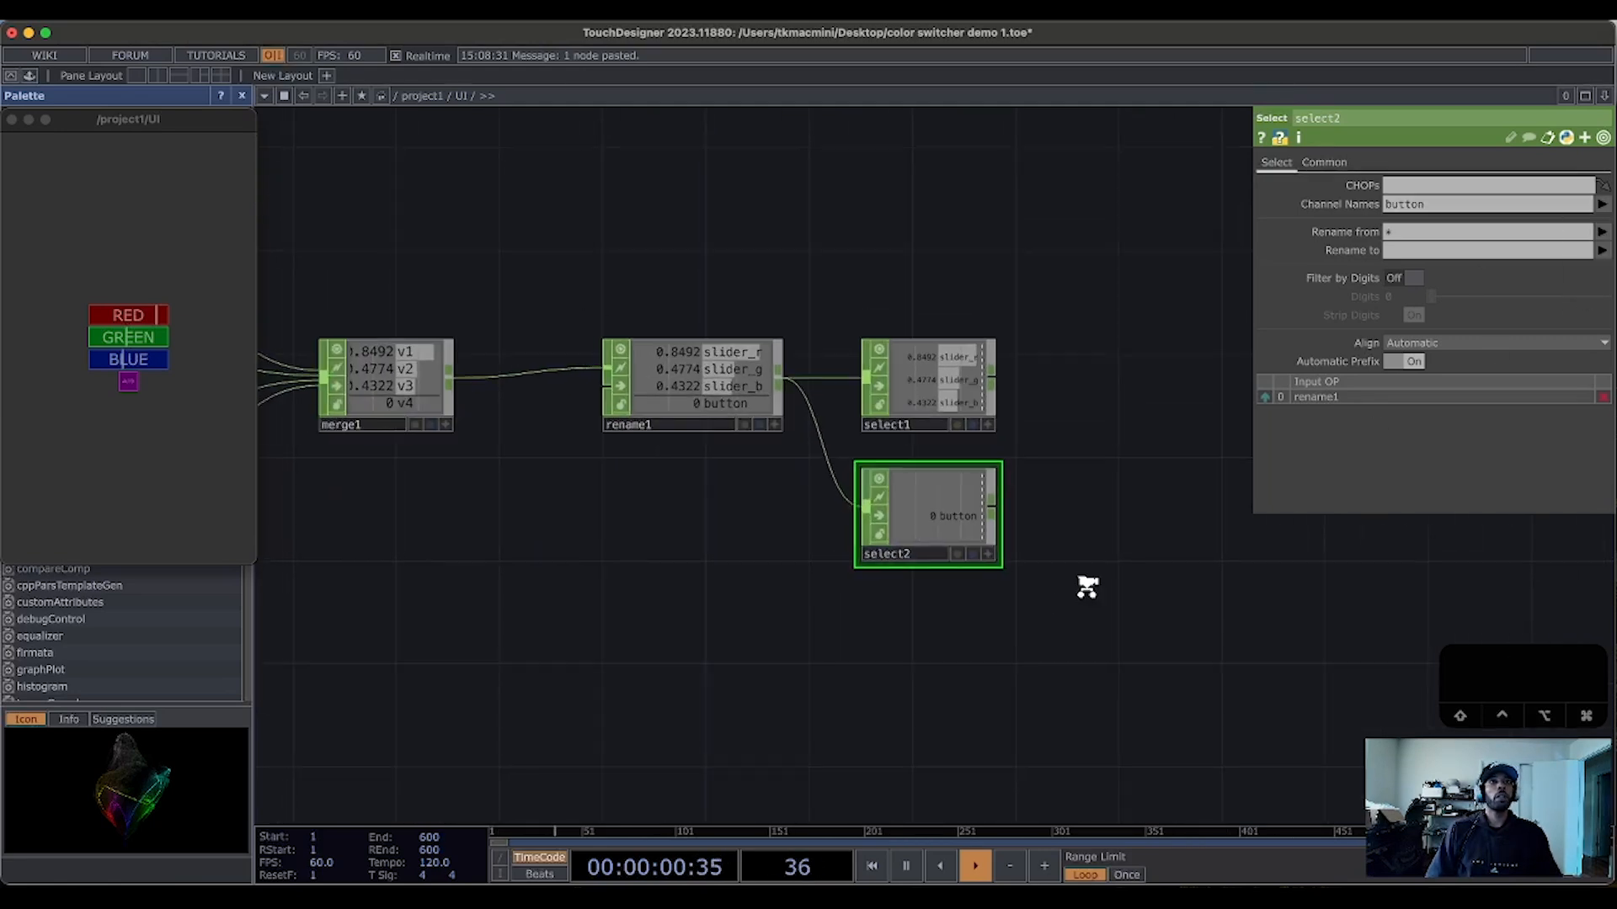
pyautogui.moveTo(929, 700); pyautogui.dragTo(1025, 651)
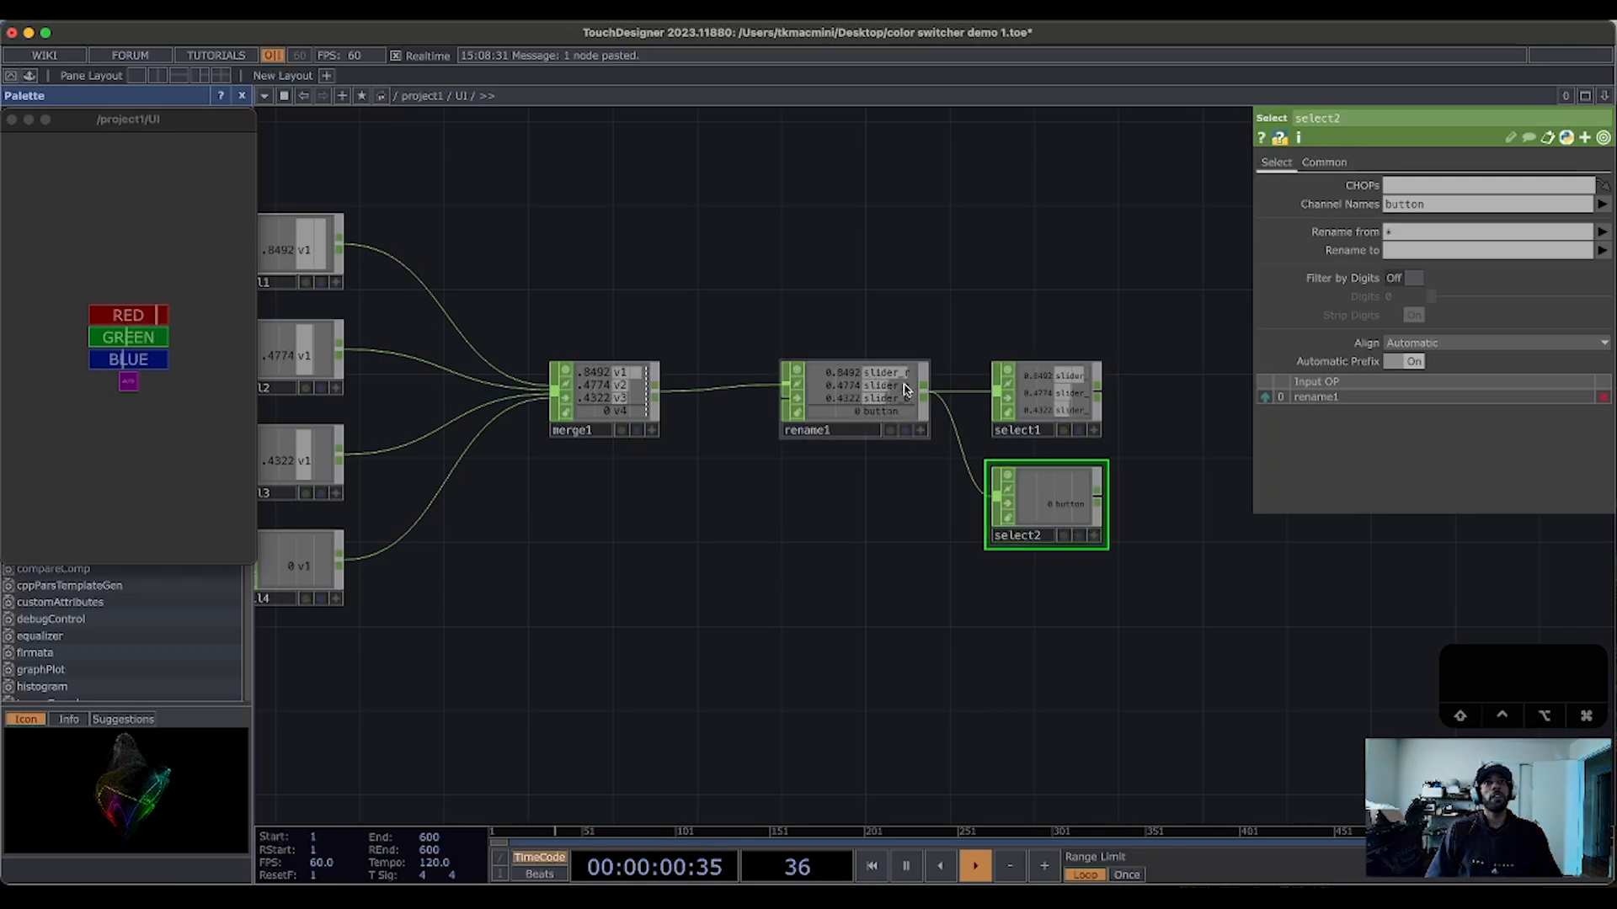
pyautogui.moveTo(940, 658); pyautogui.dragTo(1002, 670)
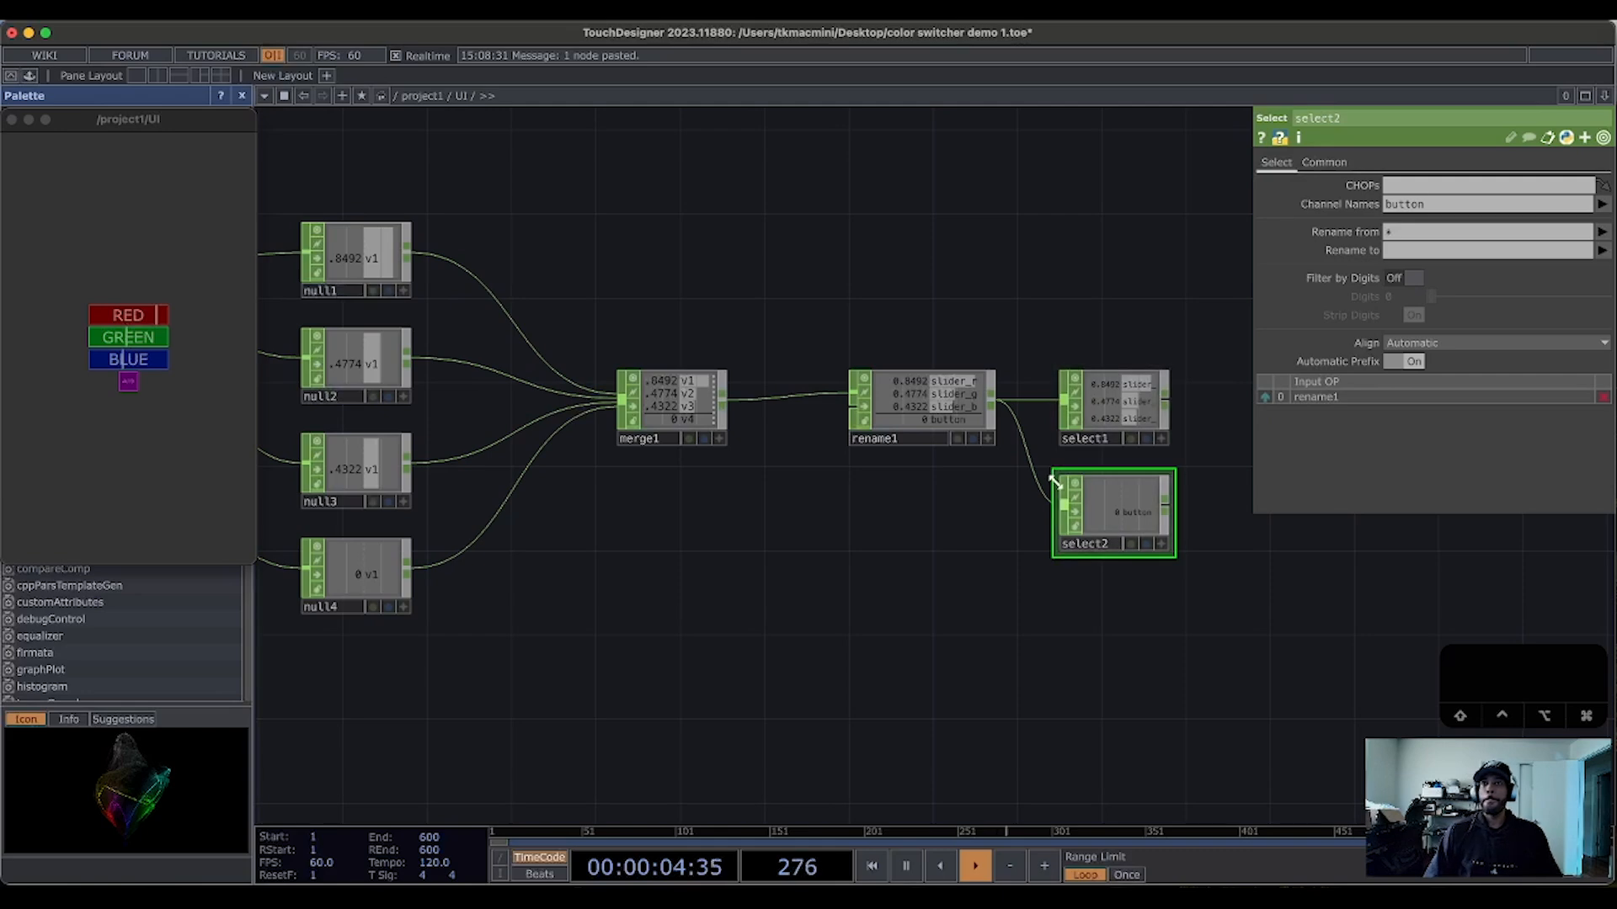
pyautogui.moveTo(1289, 673); pyautogui.dragTo(952, 689)
pyautogui.scroll(5, 768, 430)
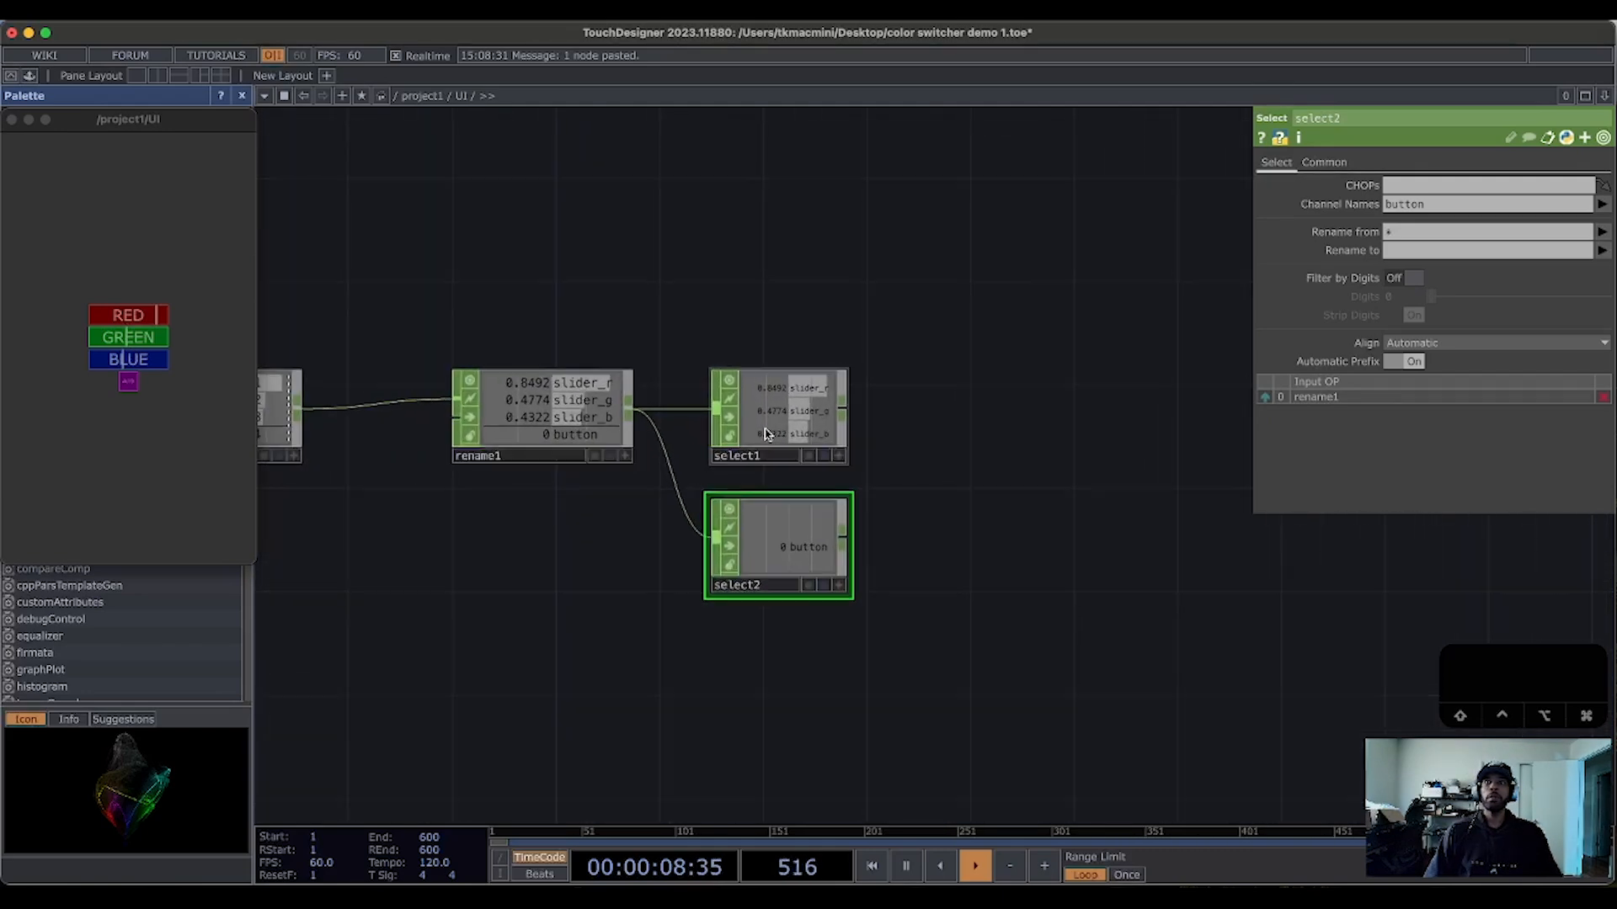
pyautogui.scroll(-3, 763, 431)
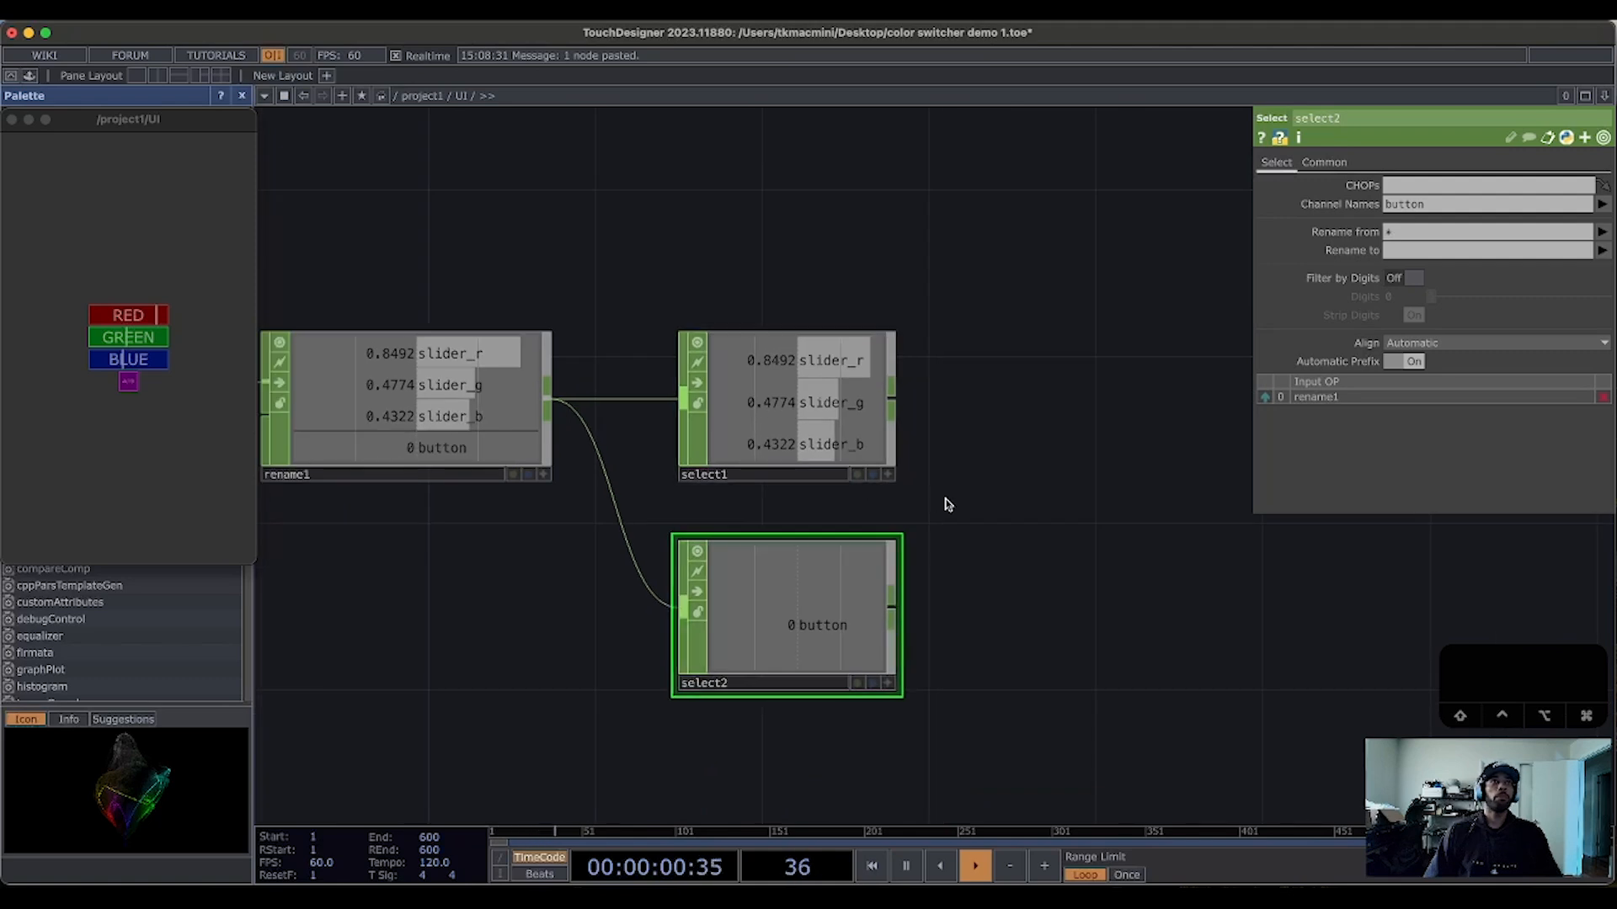
pyautogui.rightClick(891, 406)
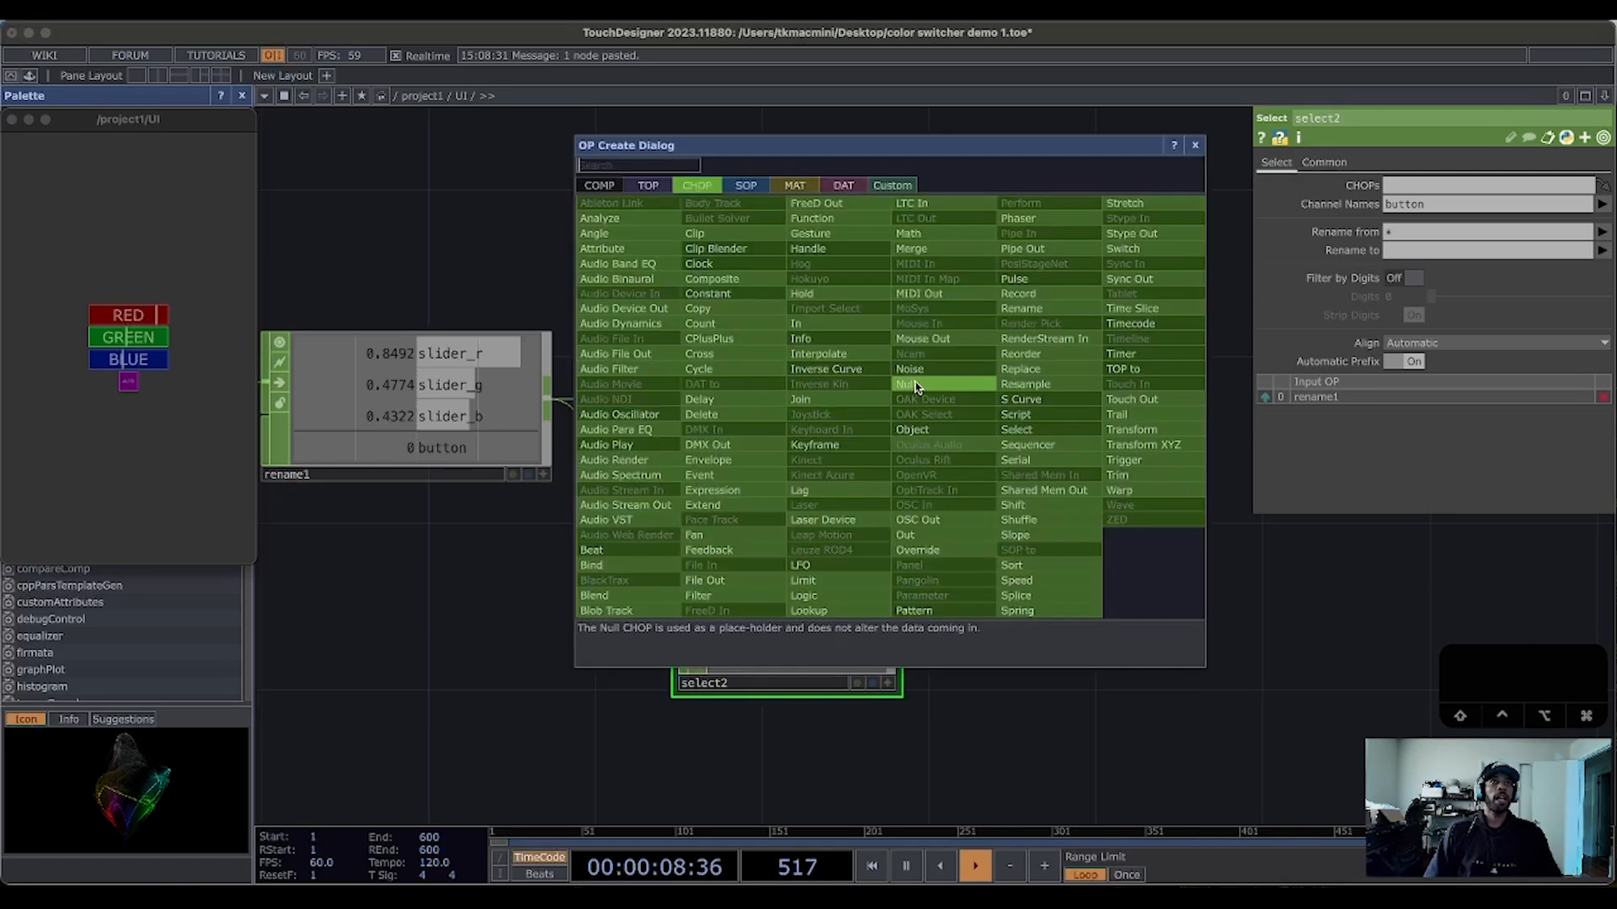
pyautogui.click(908, 377)
pyautogui.click(1205, 421)
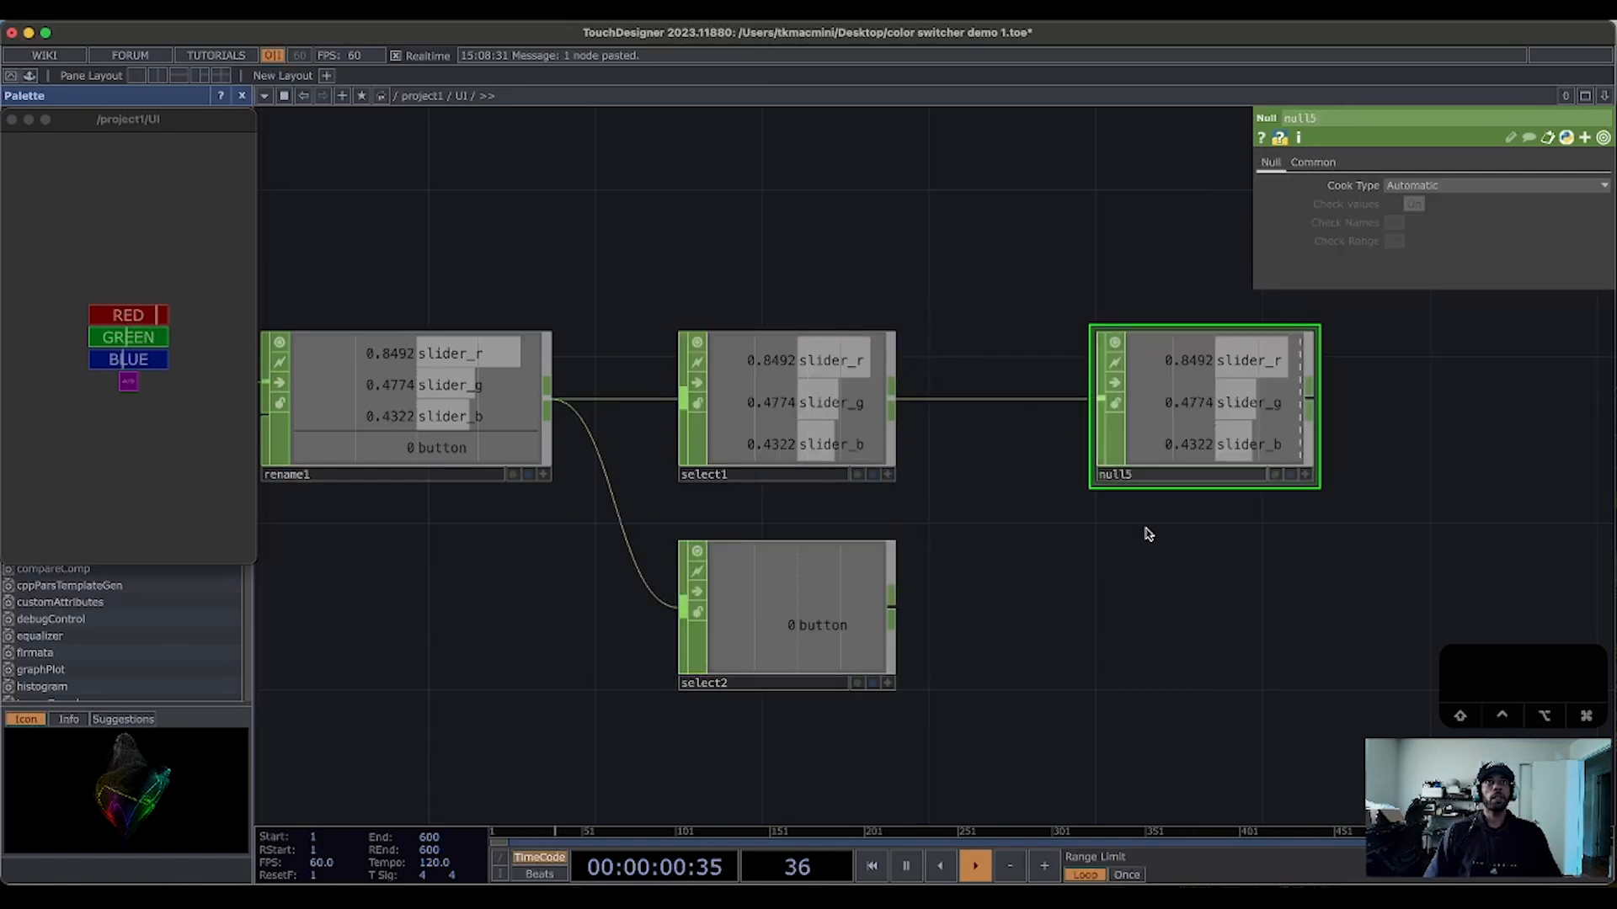
# Step: Add a Null CHOP fed by the output of select2, place it beside that node and rename it auto_button
pyautogui.rightClick(892, 611)
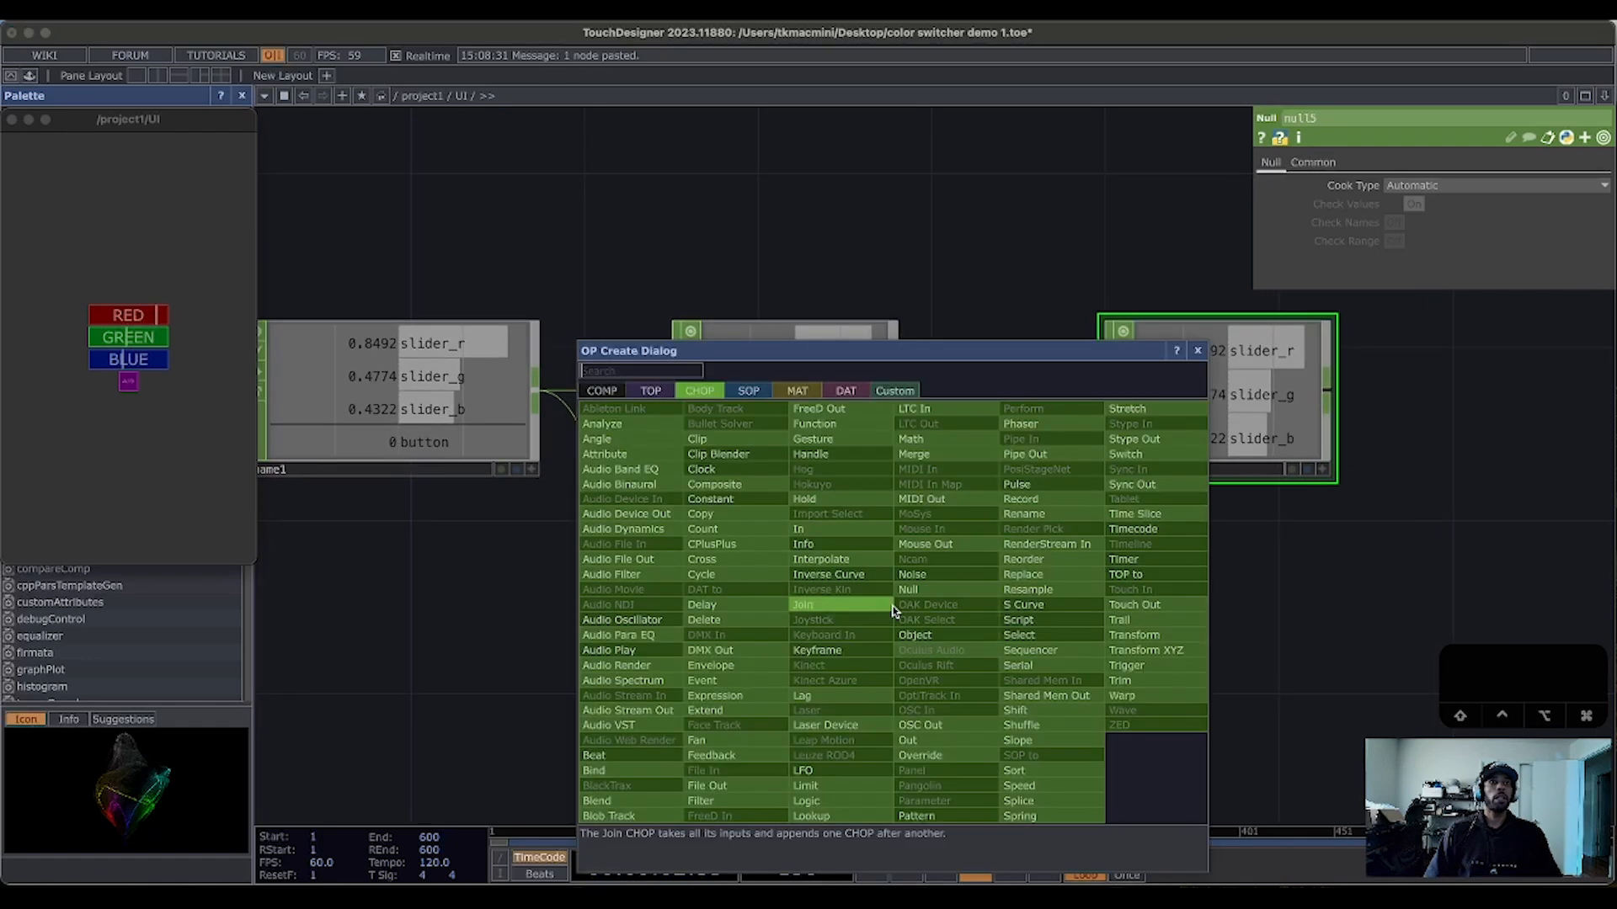
pyautogui.click(894, 599)
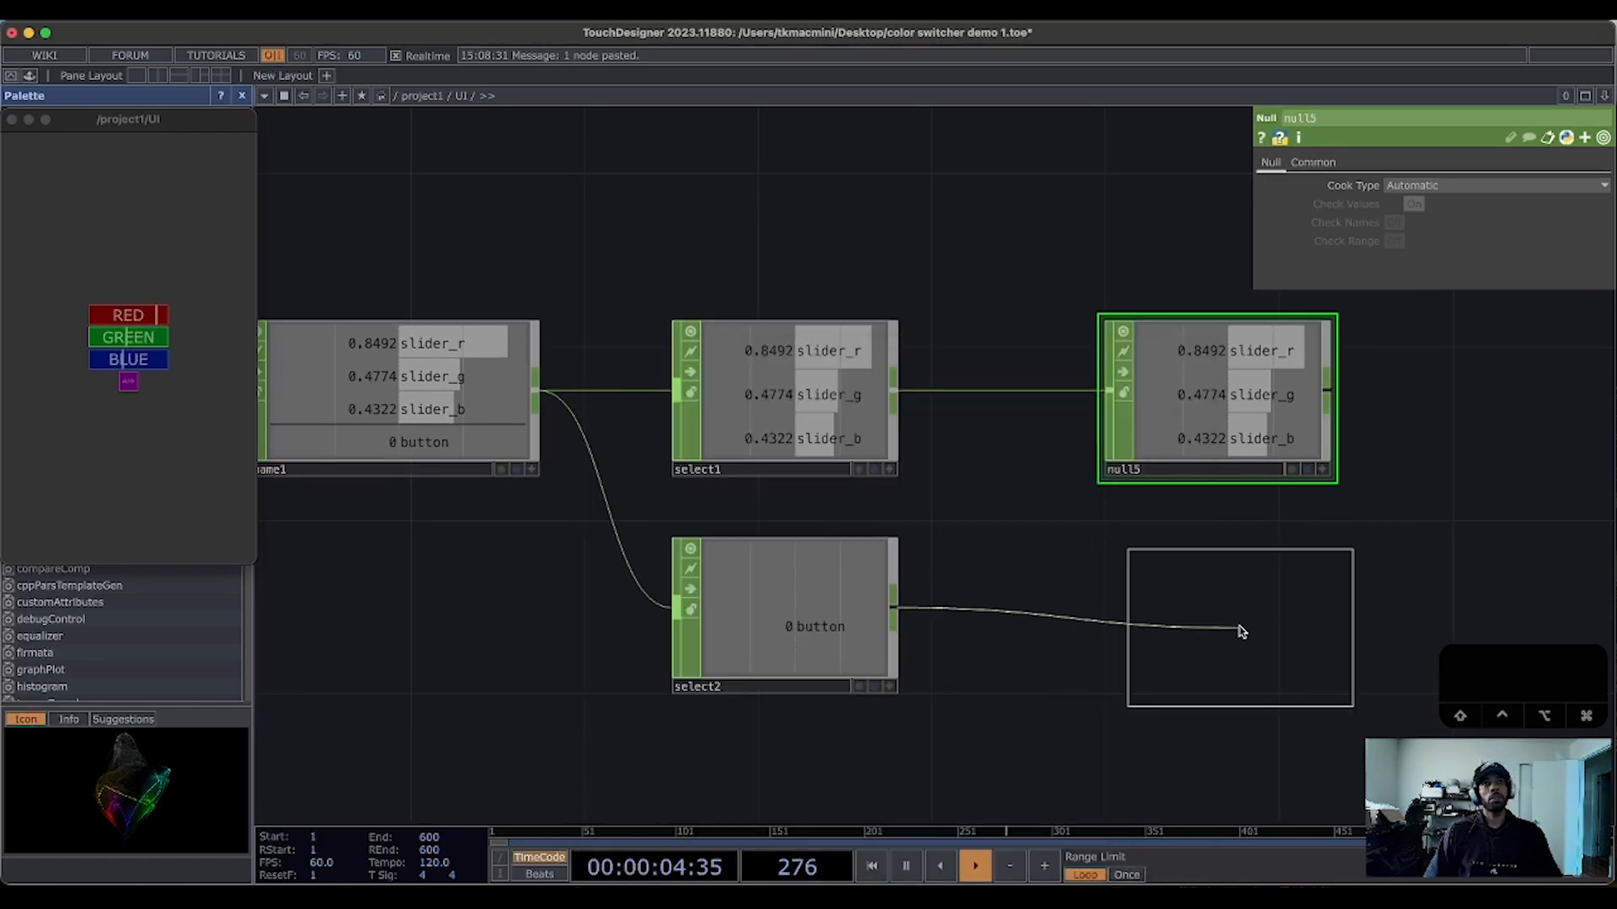
pyautogui.click(1221, 623)
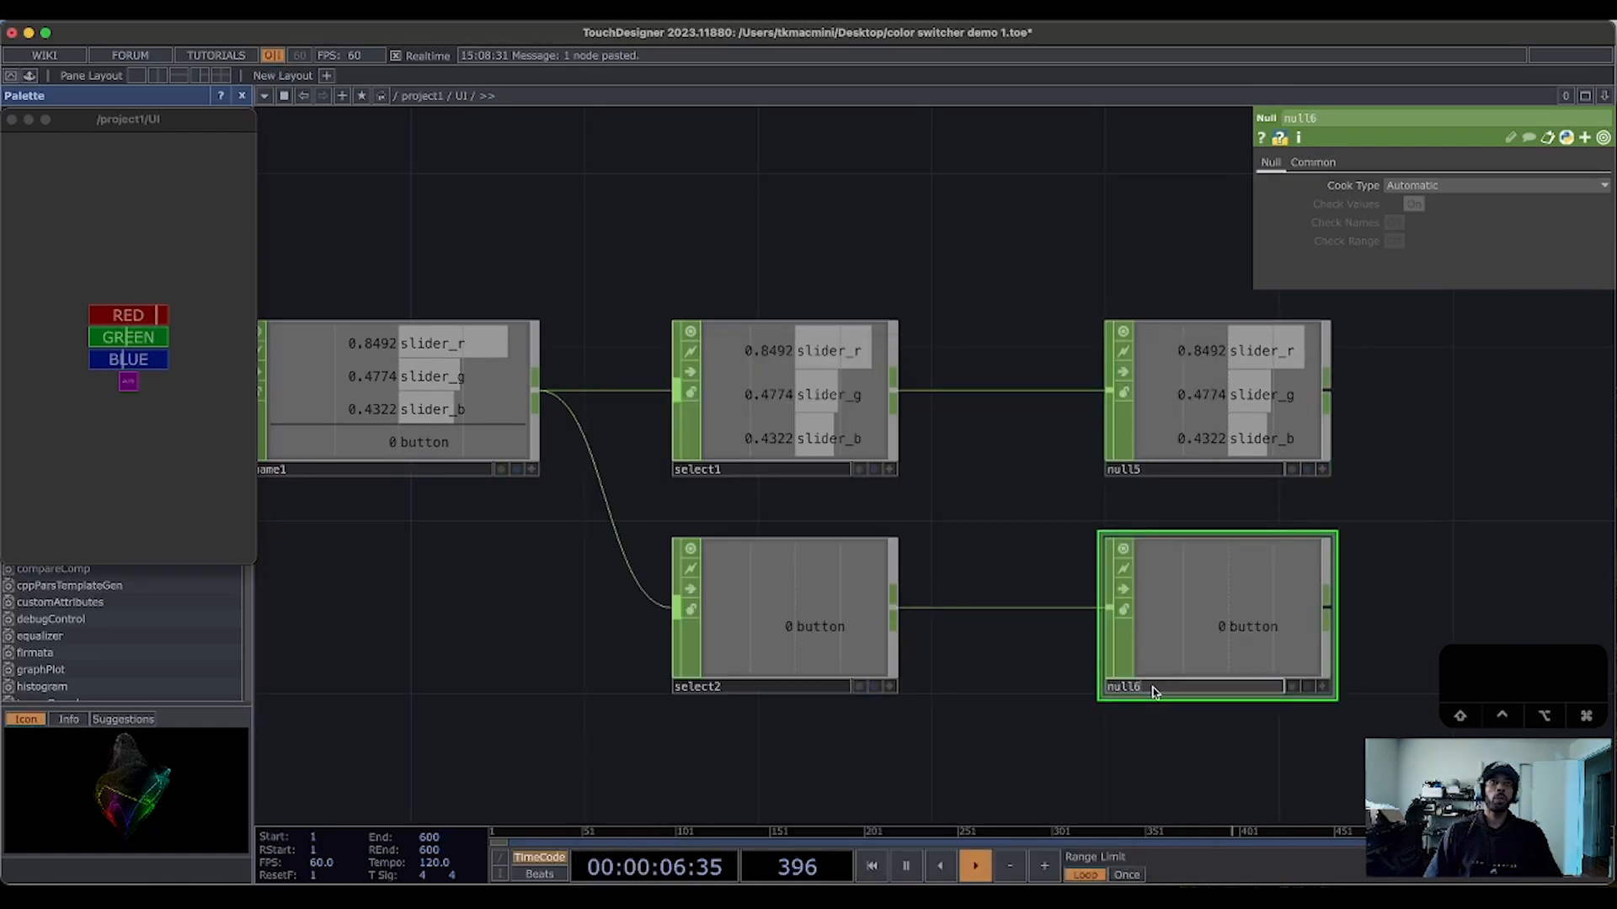
pyautogui.write('auto')
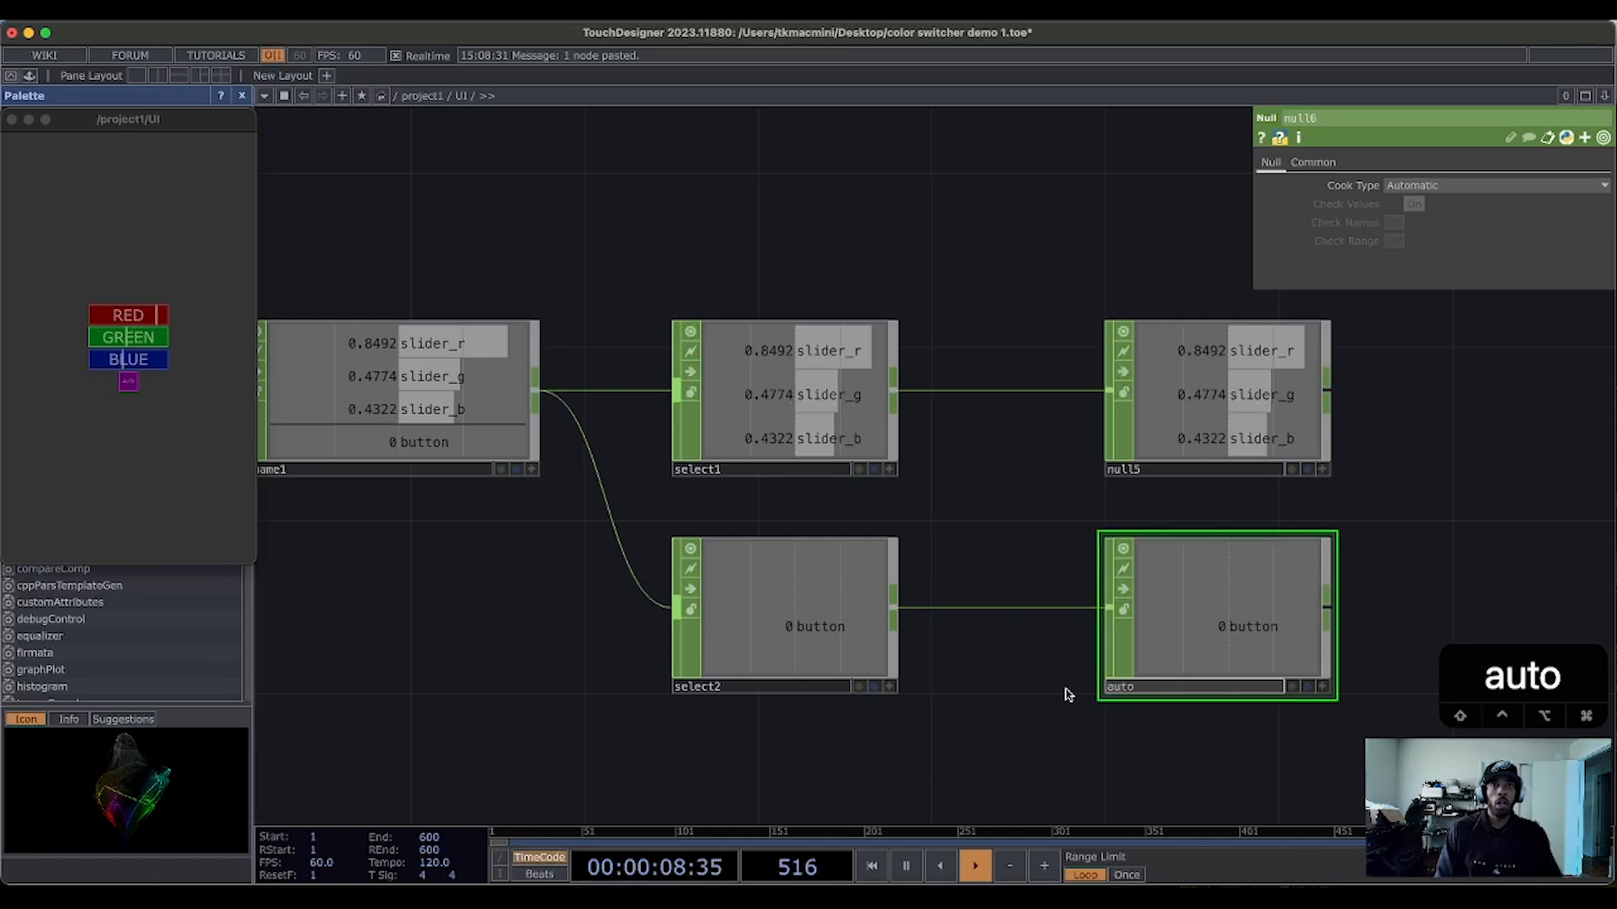
pyautogui.write('_button')
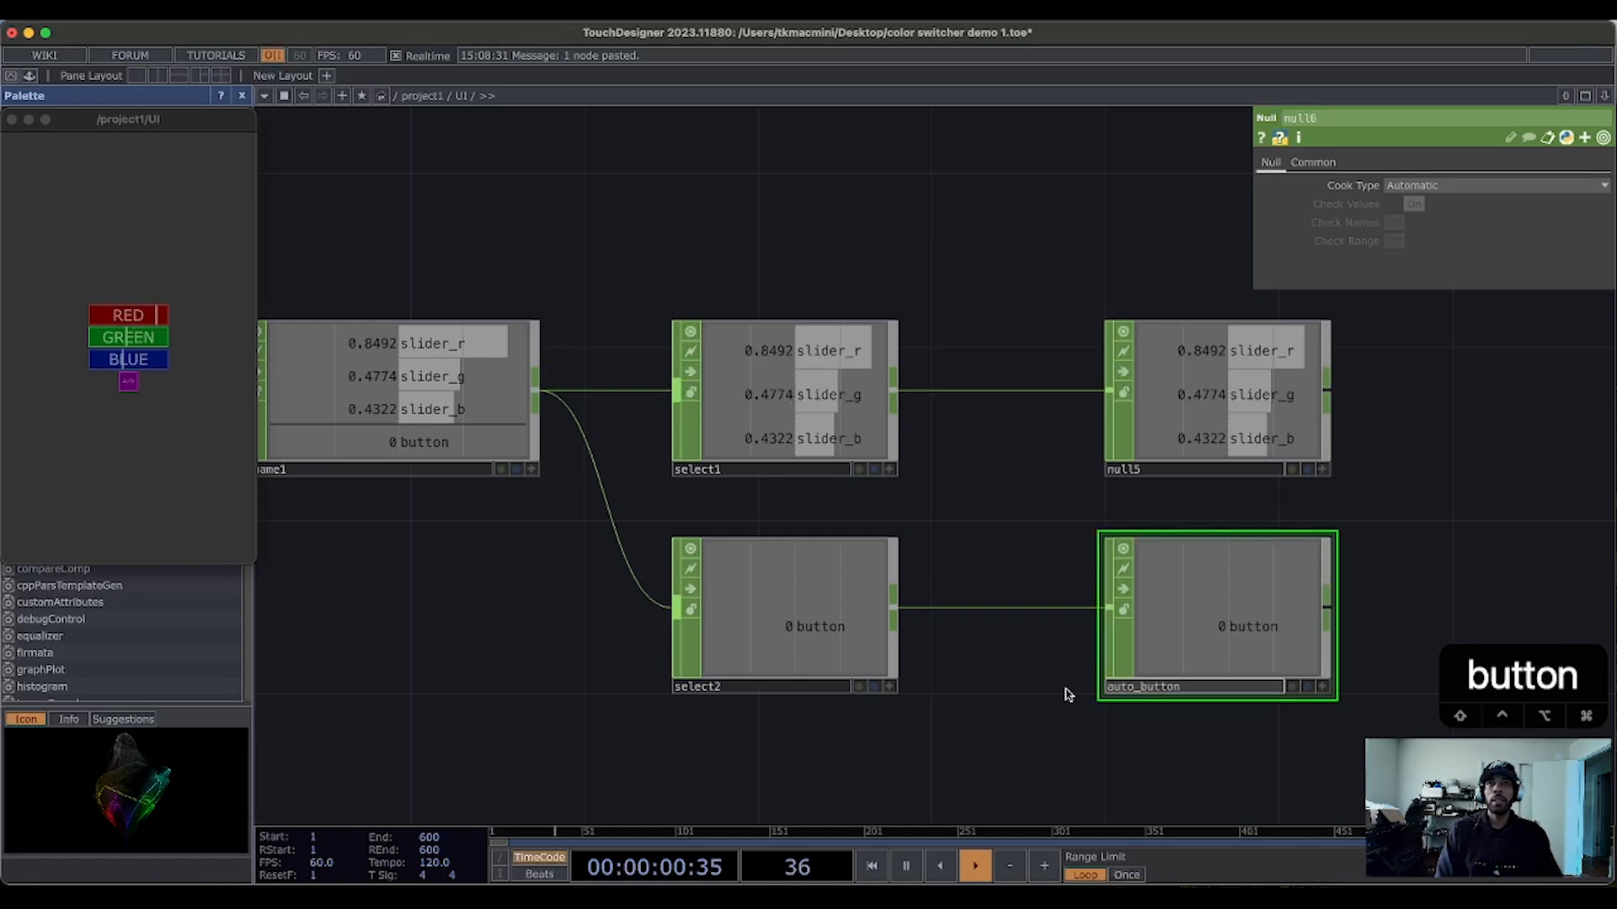
# Step: Rename the Null CHOP fed by select1 as slider_rgb
pyautogui.click(1128, 468)
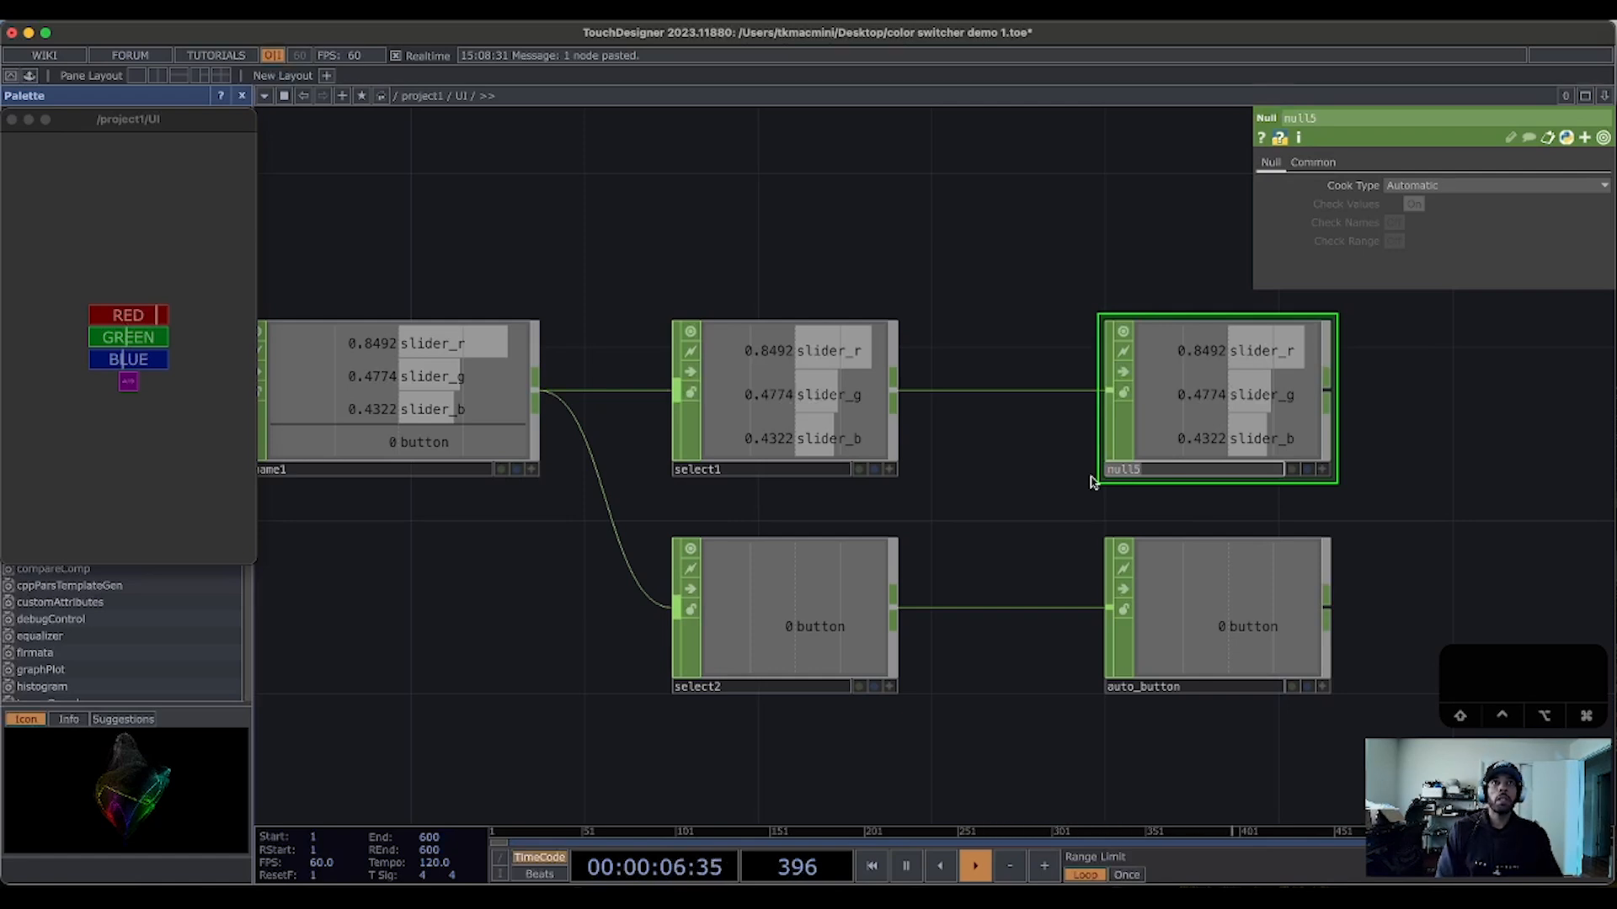
pyautogui.write('silde')
pyautogui.press('BackSpace')
pyautogui.press('BackSpace')
pyautogui.press('BackSpace')
pyautogui.press('BackSpace')
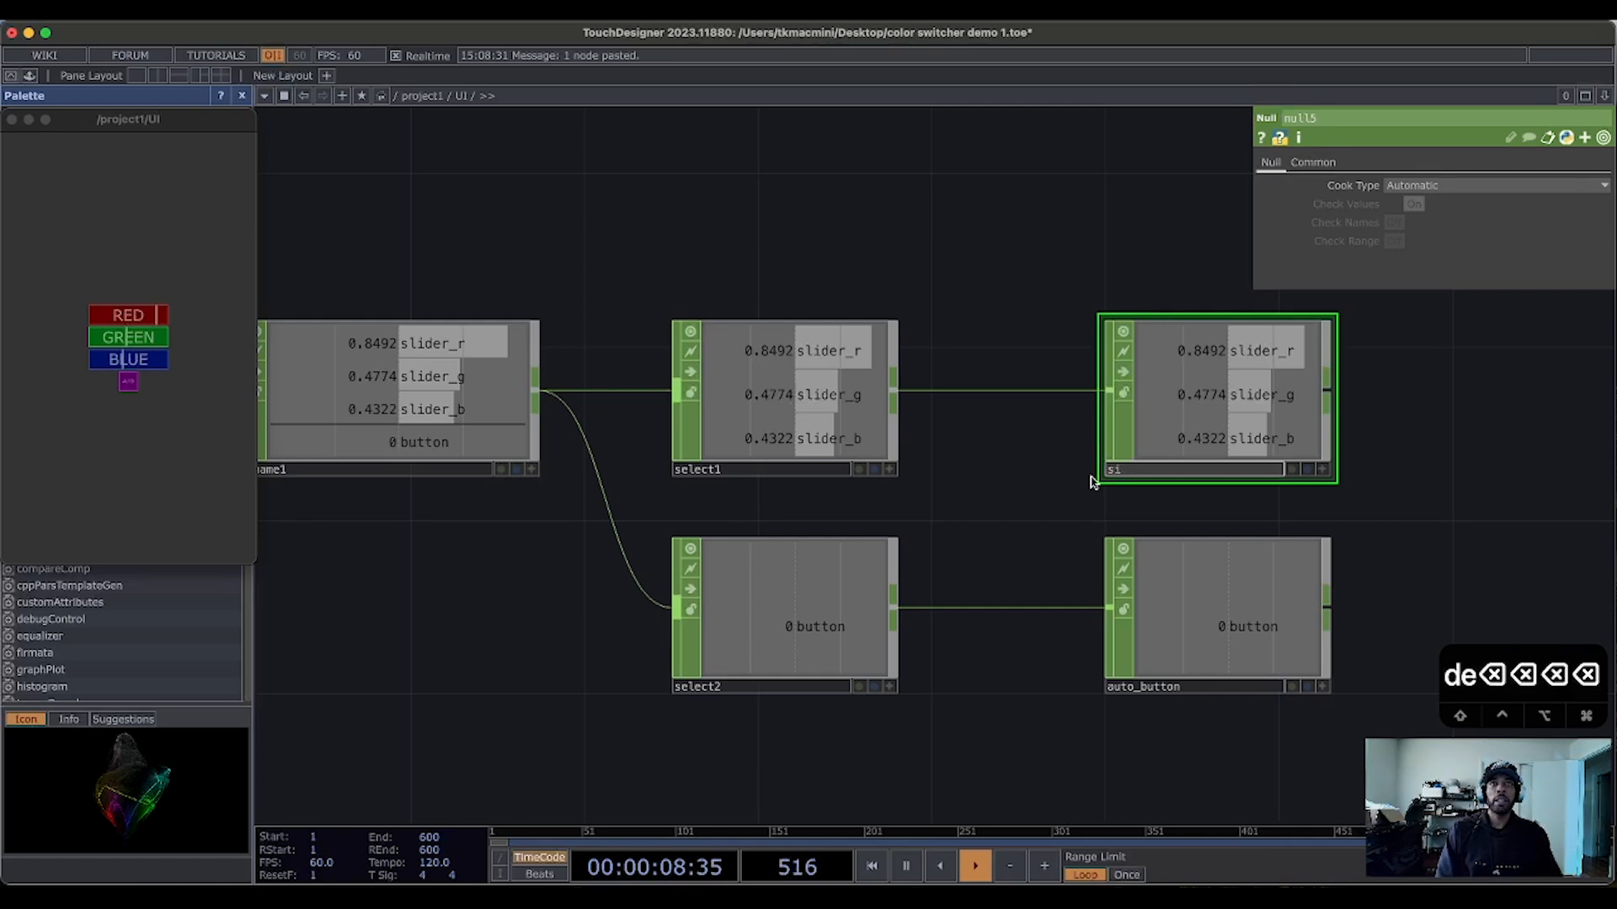
pyautogui.write(';li')
pyautogui.press('BackSpace')
pyautogui.press('BackSpace')
pyautogui.press('BackSpace')
pyautogui.press('BackSpace')
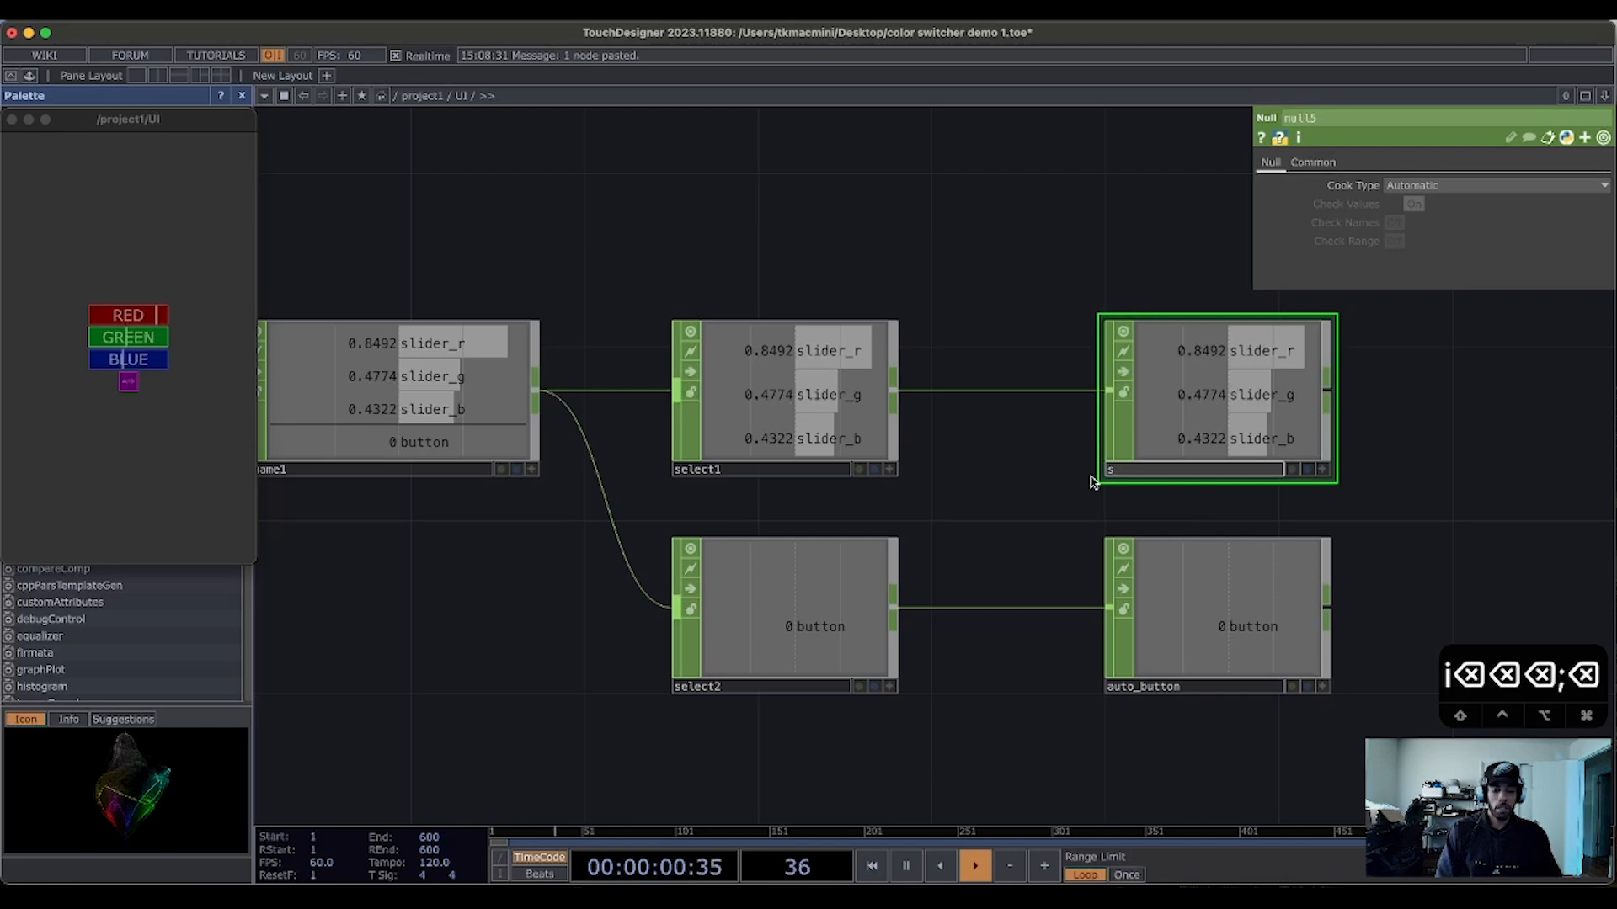
pyautogui.write('slider')
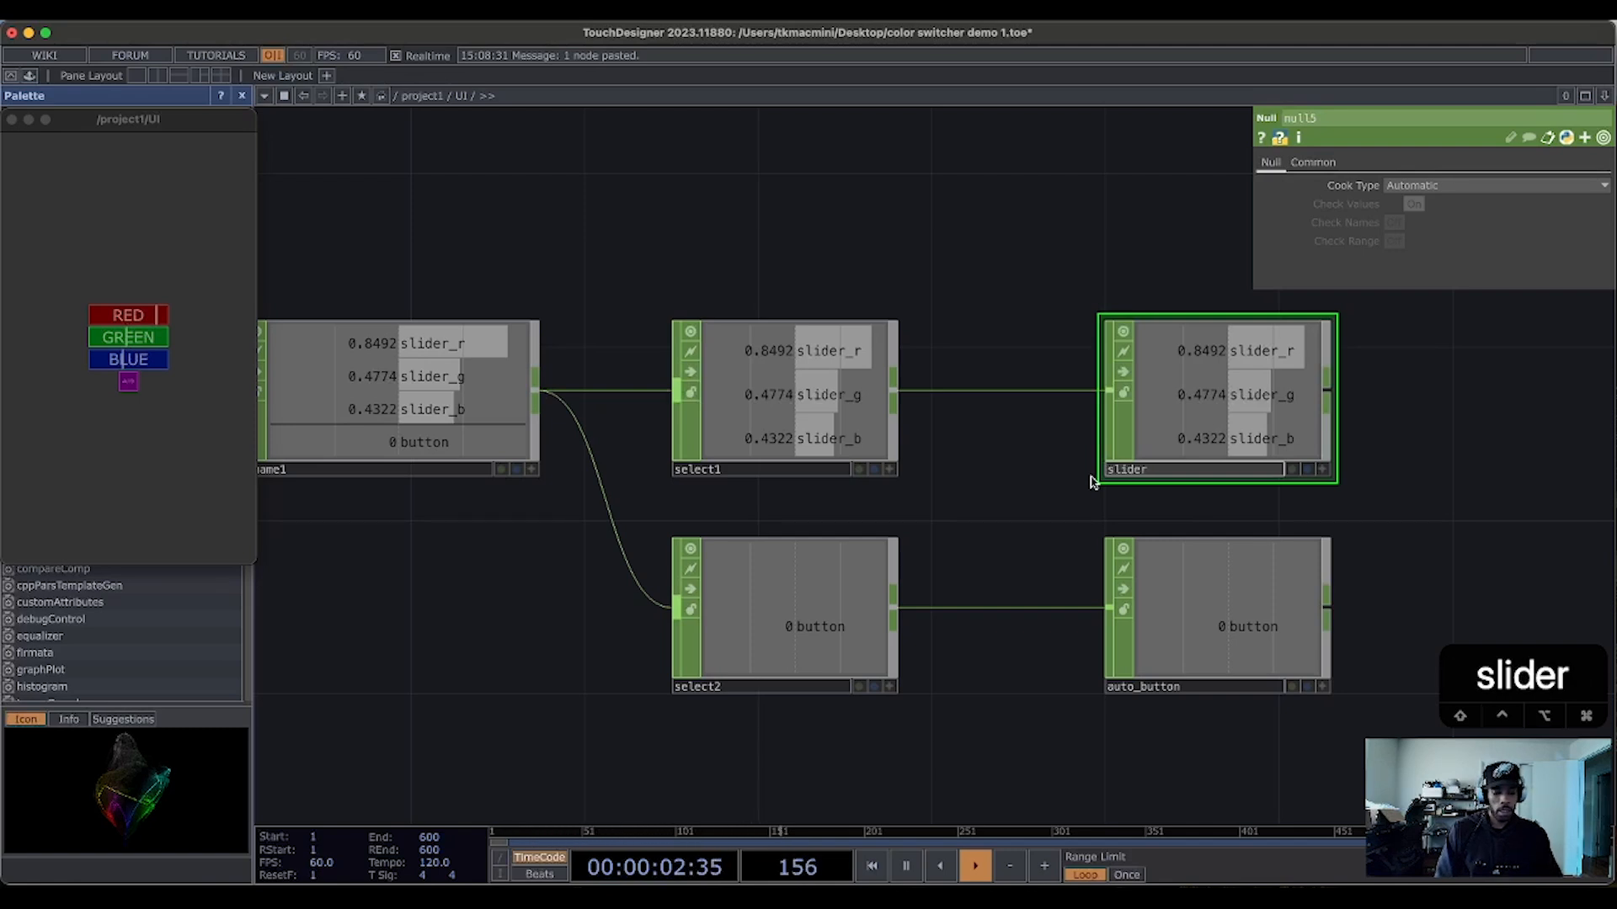
pyautogui.write('_rg')
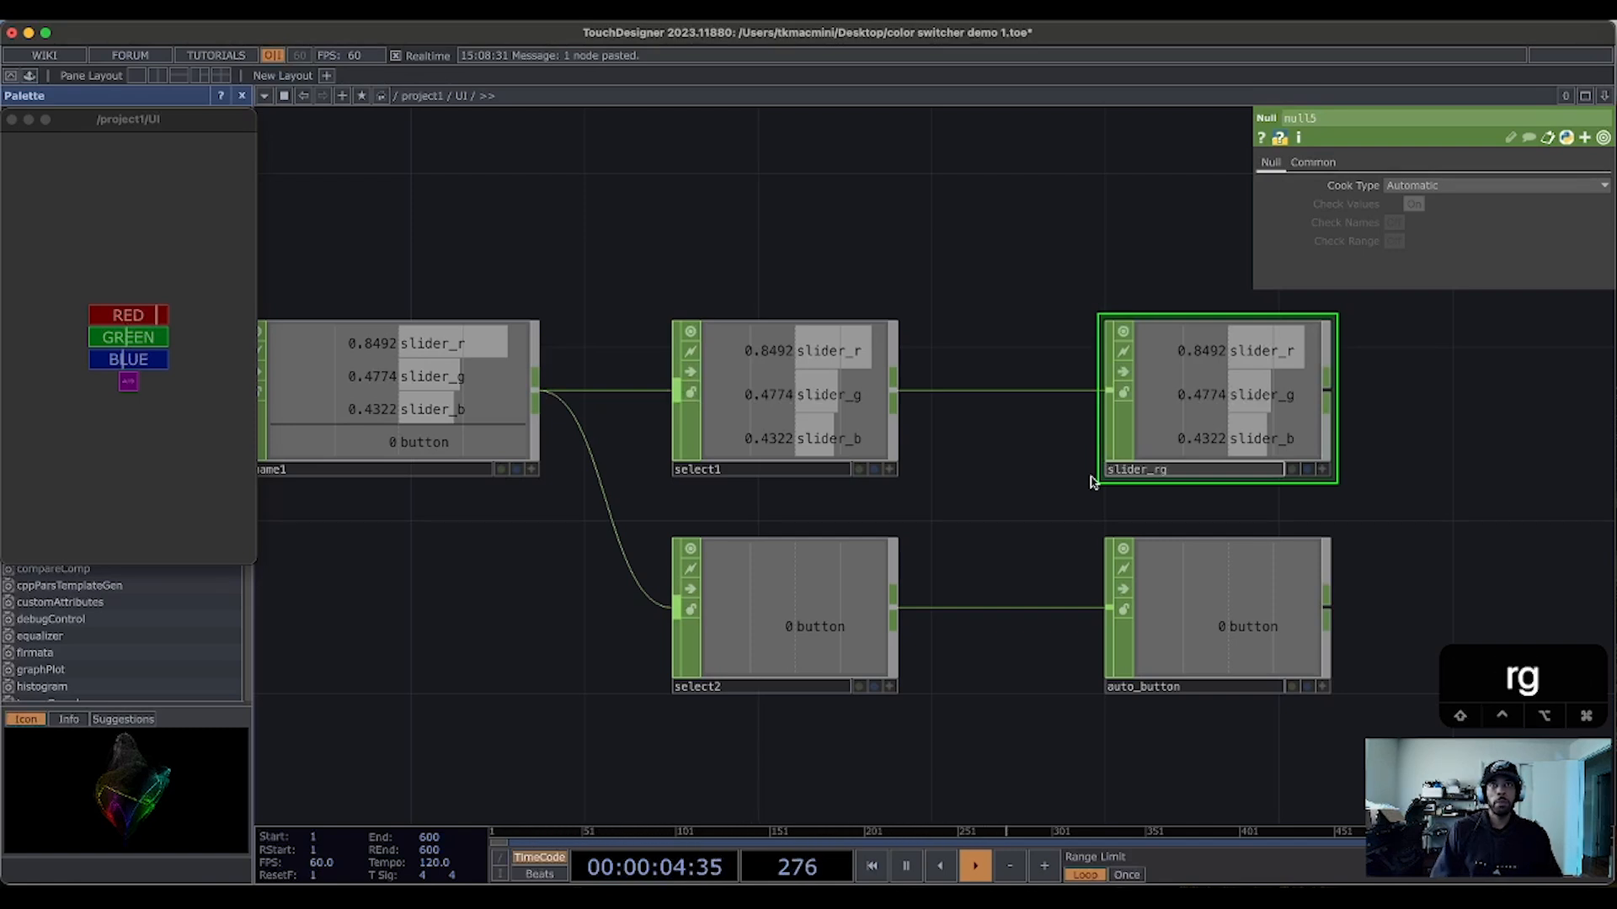
pyautogui.write('b')
pyautogui.press('Return')
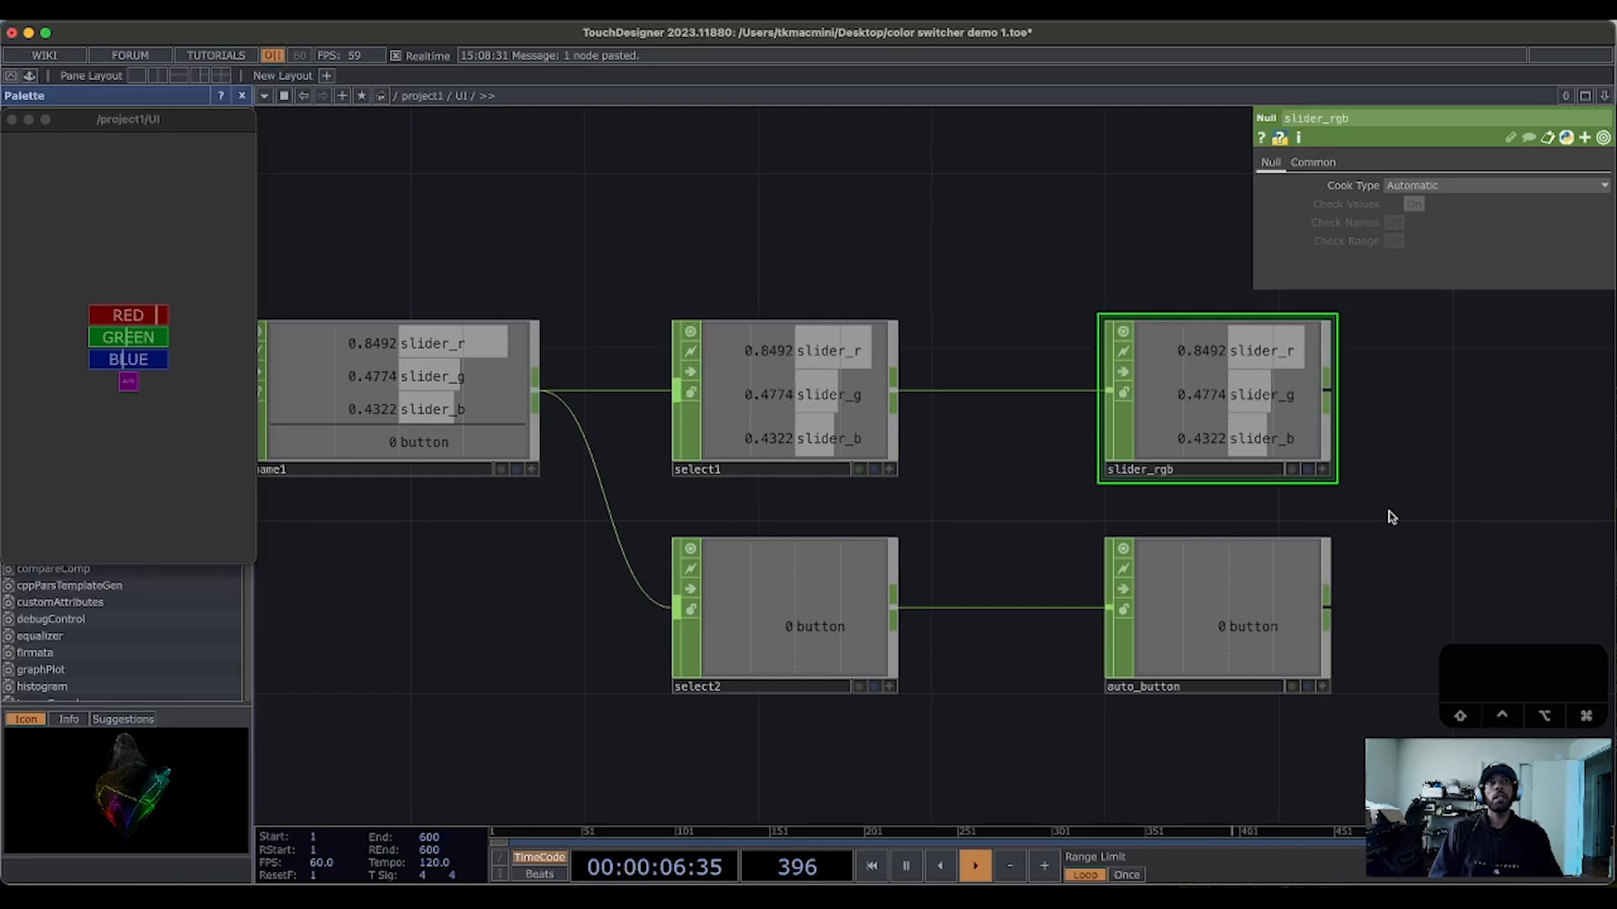
# Step: Review the whole node chain from the sliders and AUTO button through merge1 and rename1 to the slider_rgb and auto_button nulls
pyautogui.scroll(-3, 1312, 726)
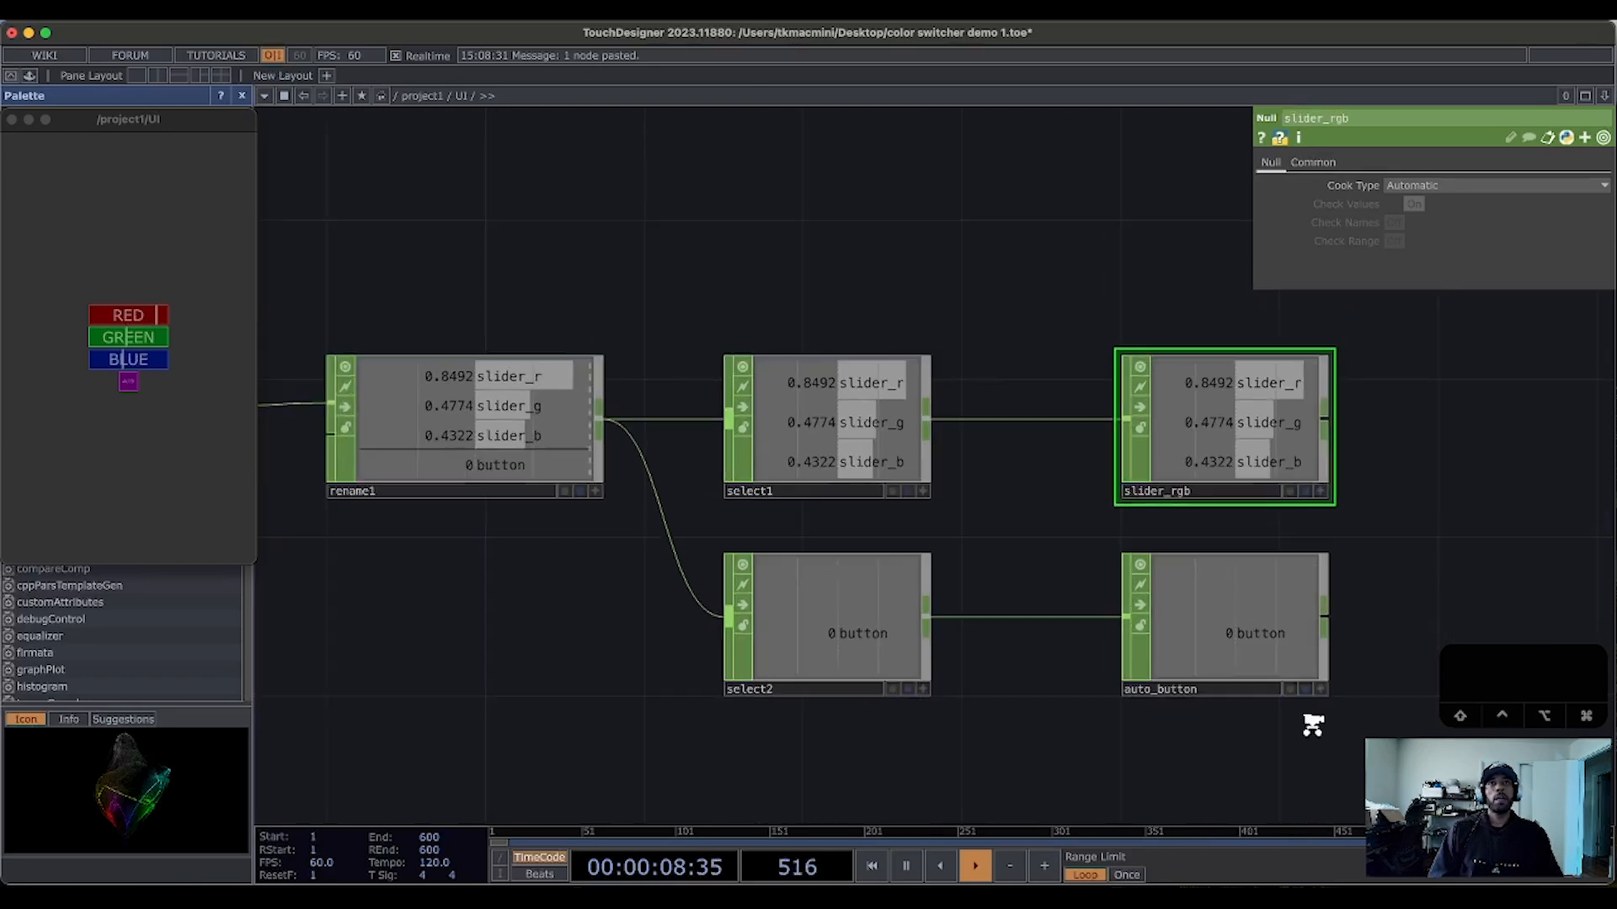
pyautogui.scroll(-3, 1312, 730)
pyautogui.moveTo(949, 741); pyautogui.dragTo(787, 439)
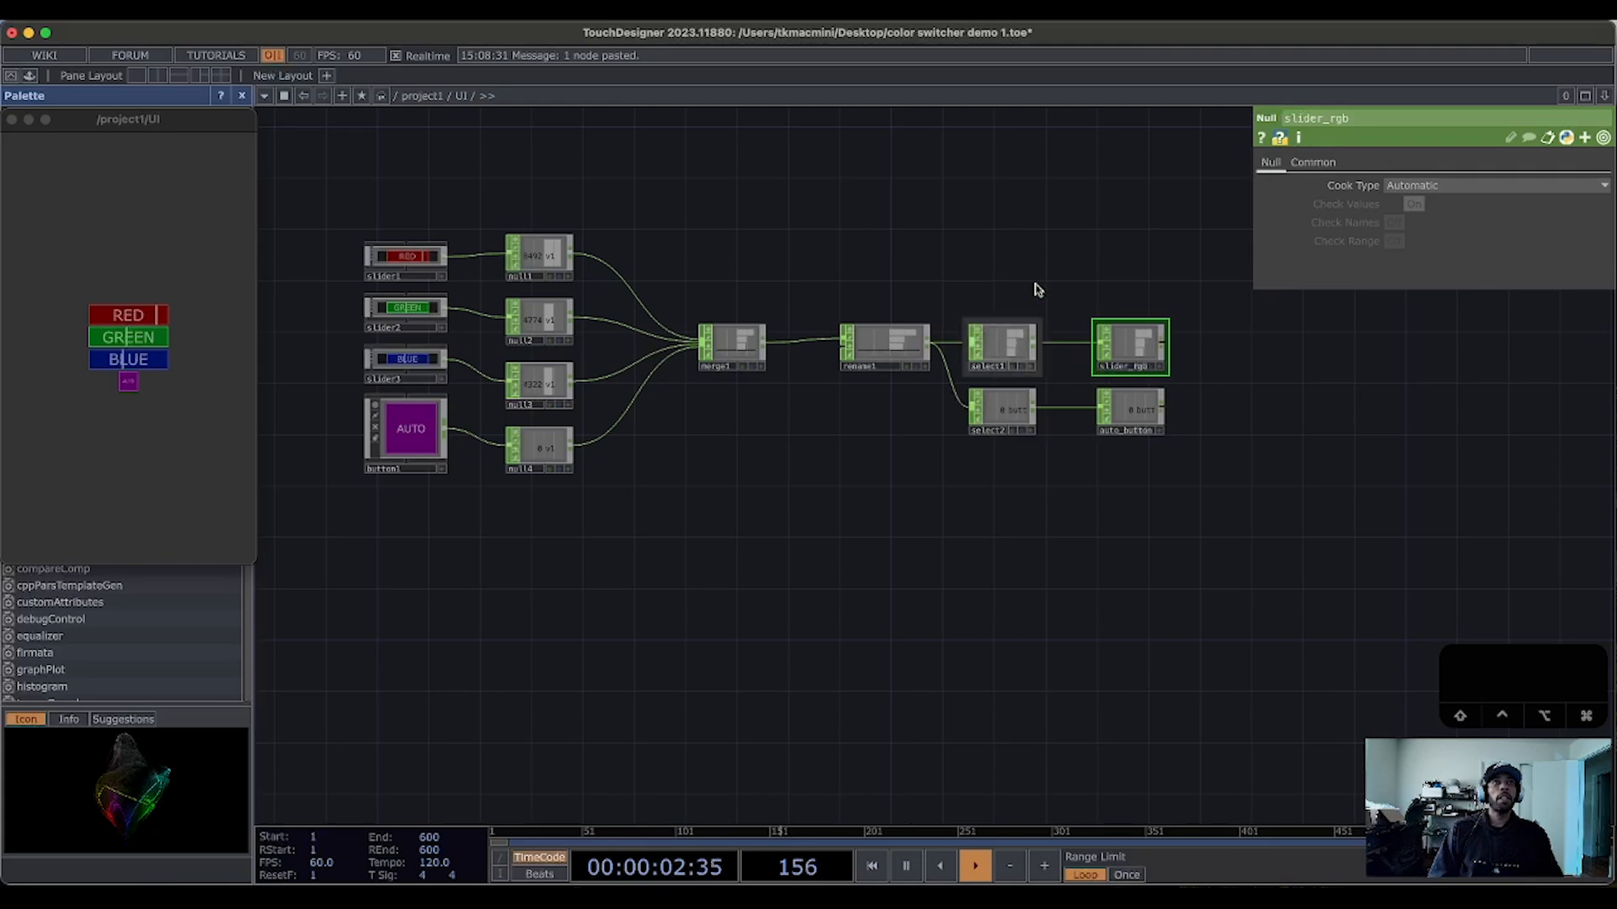
pyautogui.scroll(5, 1150, 407)
pyautogui.moveTo(1291, 350); pyautogui.dragTo(1343, 588)
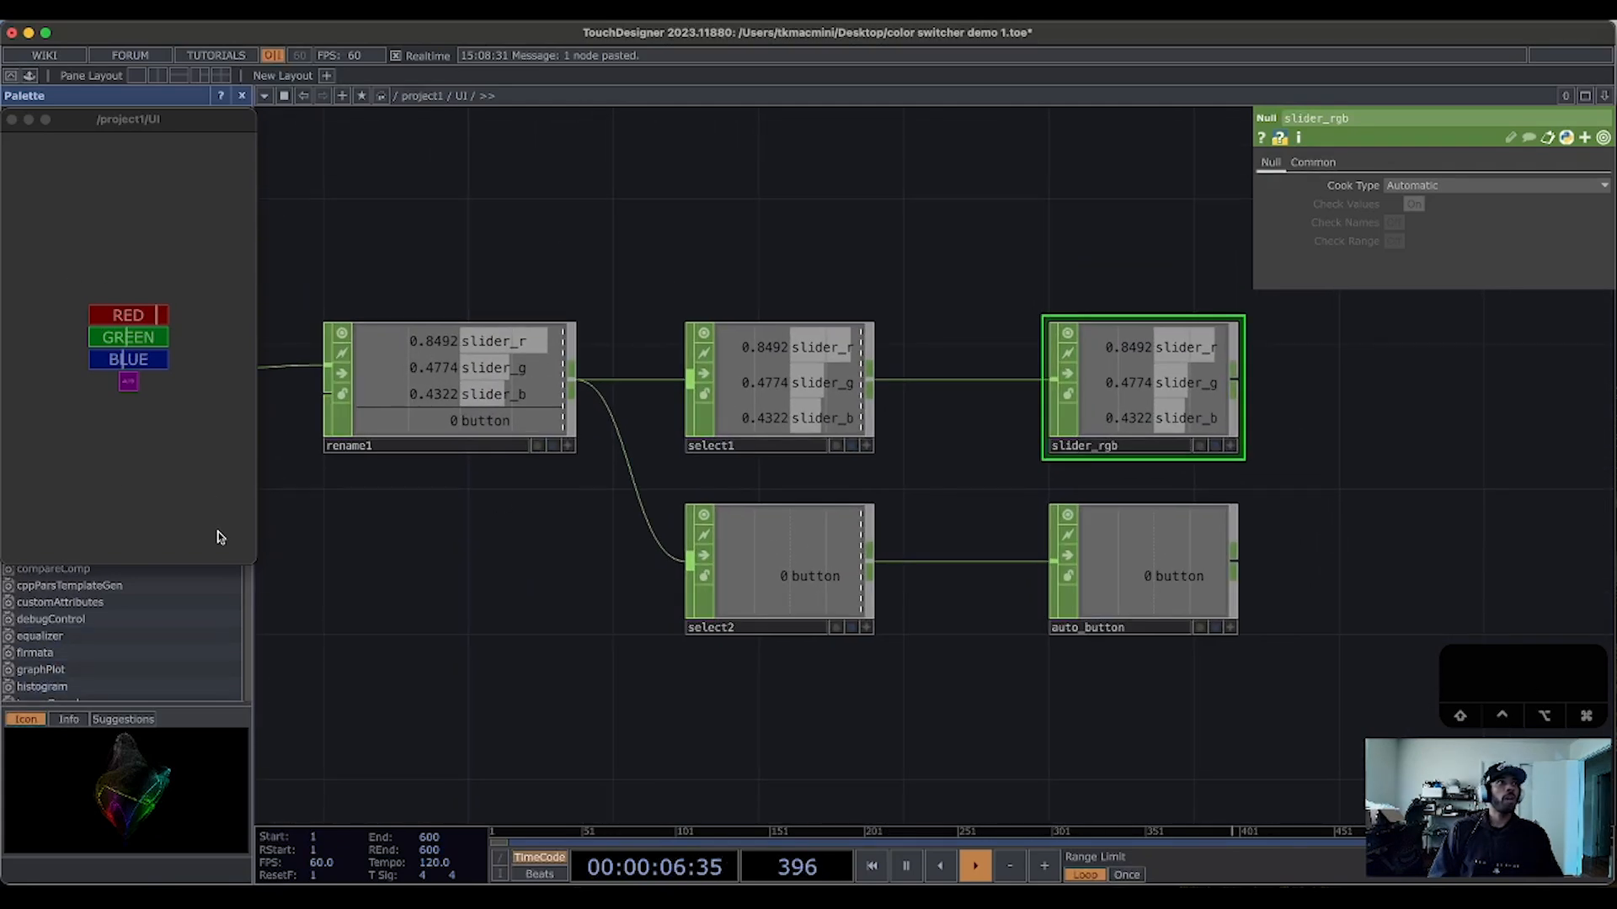
pyautogui.scroll(-4, 531, 658)
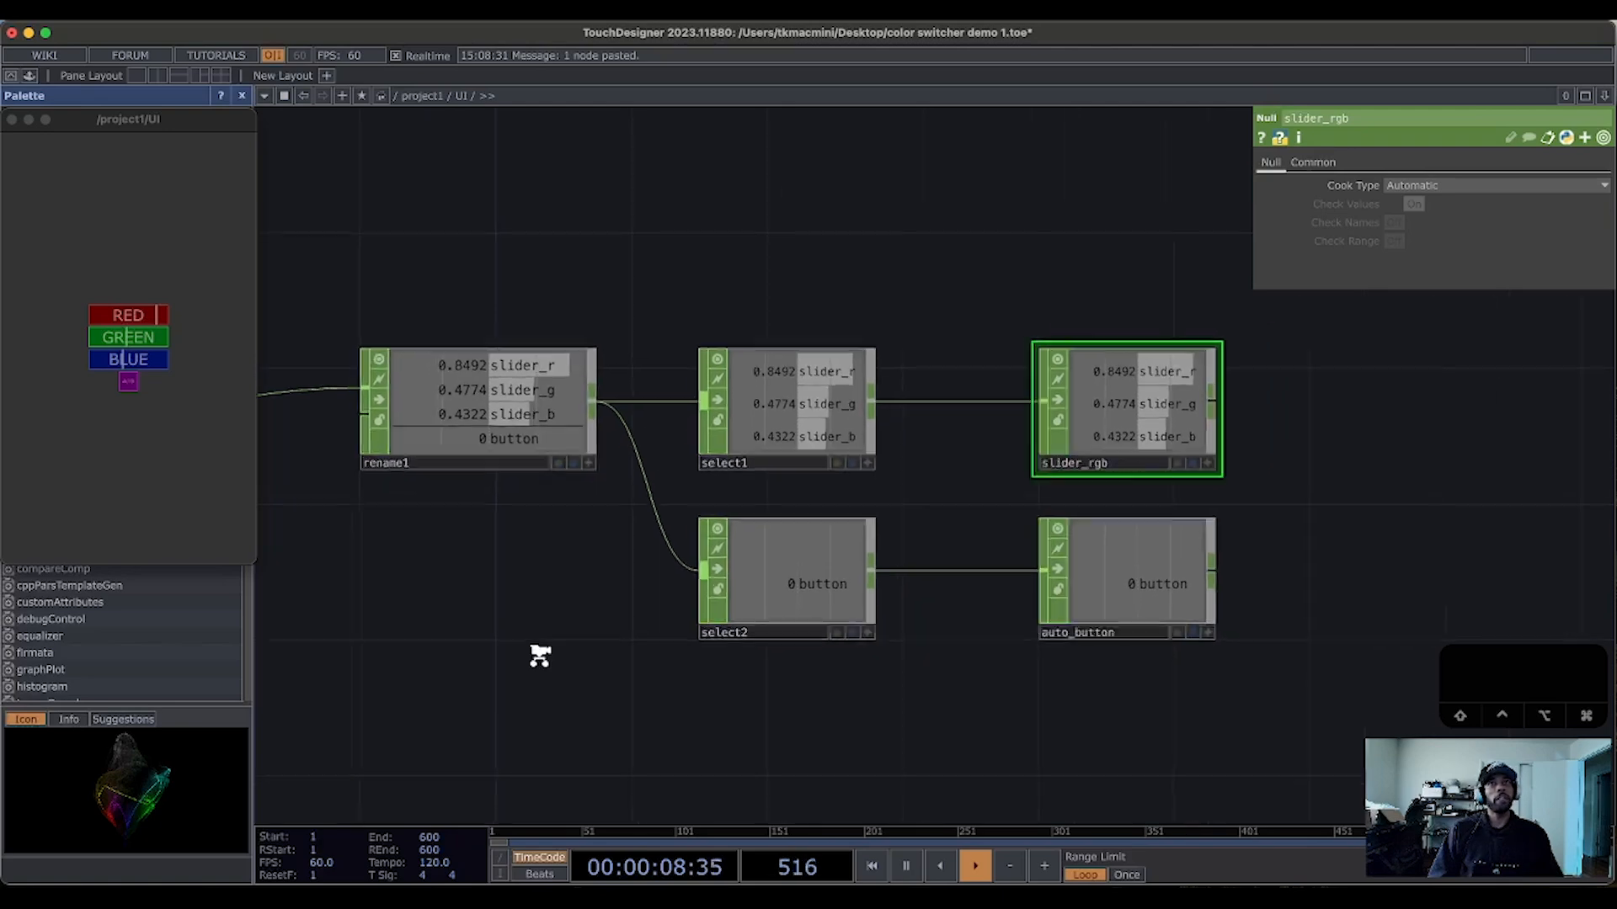
pyautogui.scroll(-5, 531, 656)
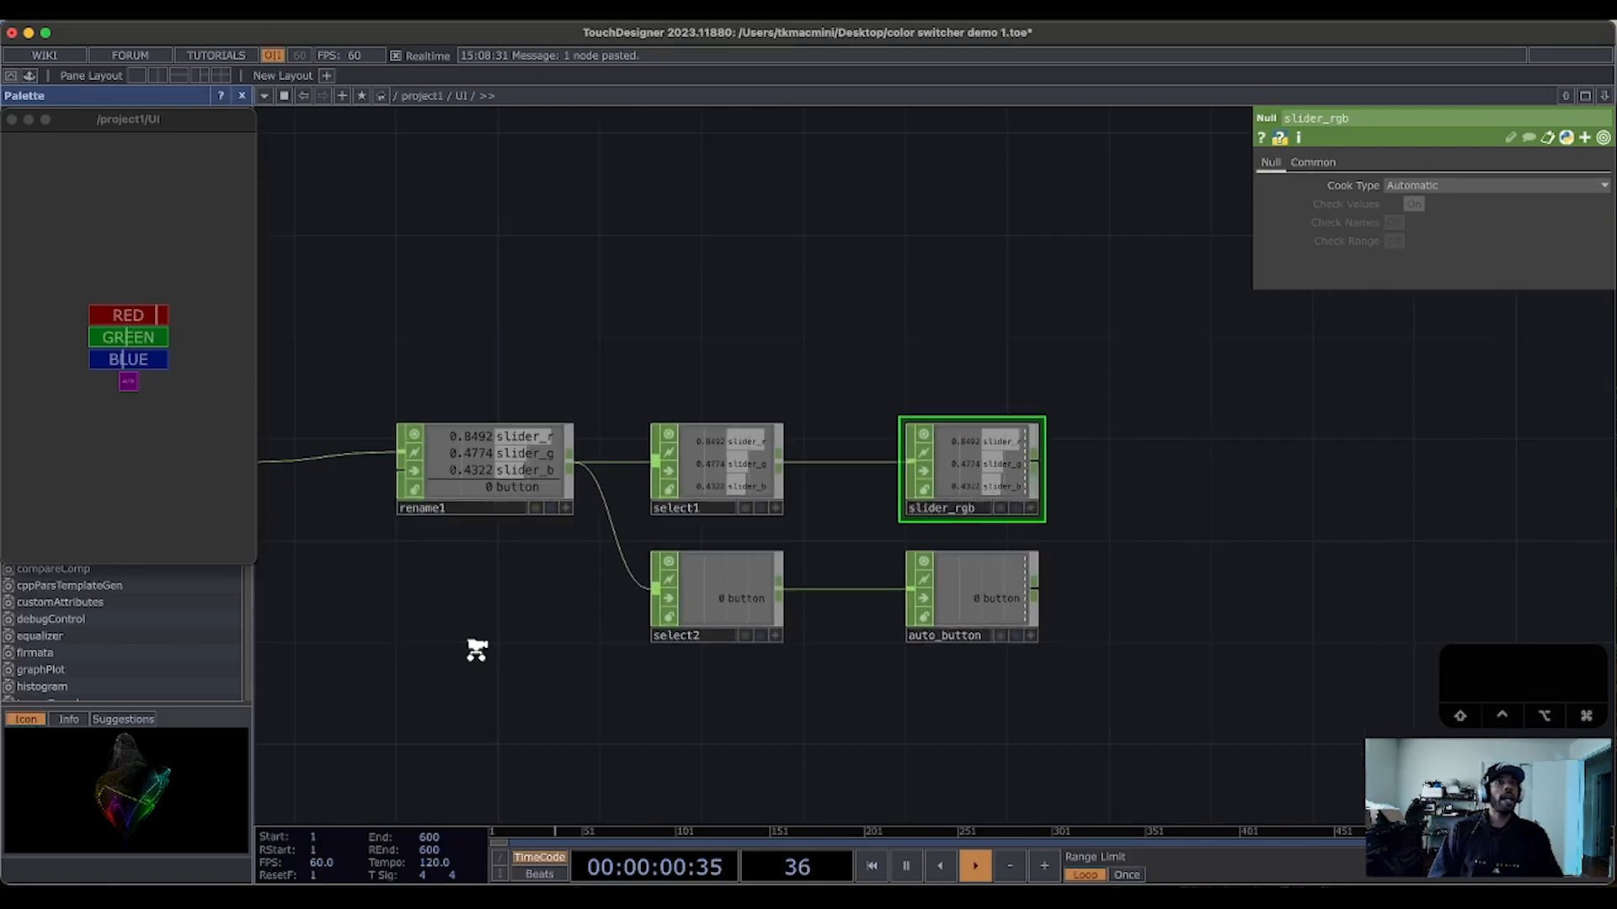
pyautogui.moveTo(435, 655); pyautogui.dragTo(677, 662)
pyautogui.moveTo(326, 633); pyautogui.dragTo(768, 663)
pyautogui.scroll(-1, 822, 675)
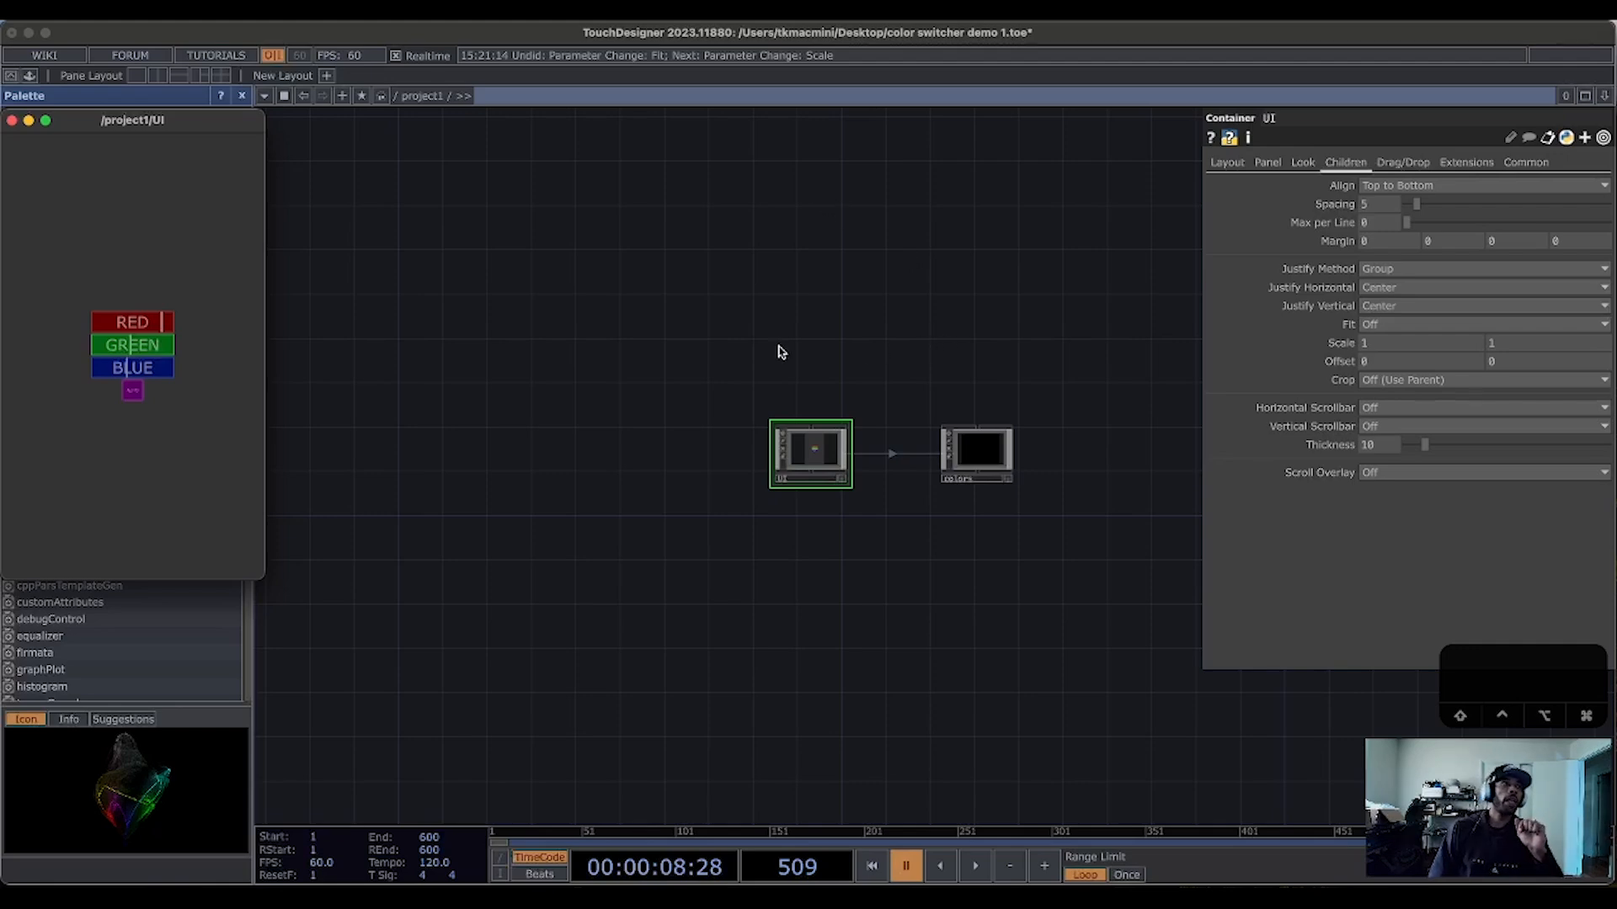
# Step: Enter the UI container's network and try out the RED, GREEN and BLUE sliders and the AUTO button in its floating viewer
pyautogui.doubleClick(807, 450)
pyautogui.scroll(5, 814, 429)
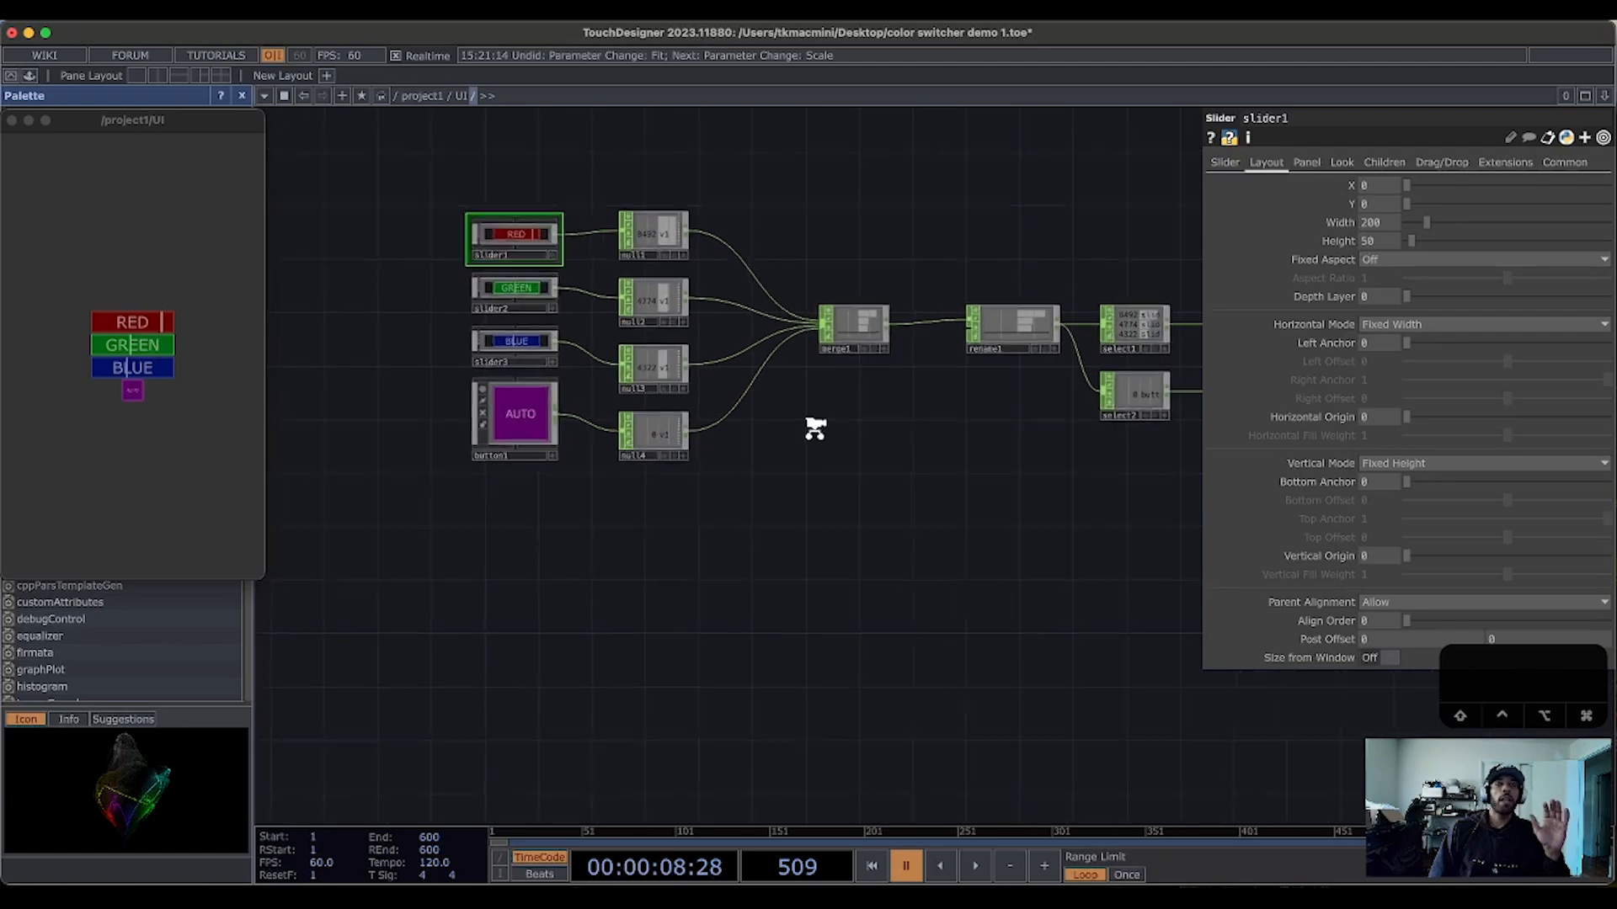
pyautogui.moveTo(944, 470); pyautogui.dragTo(829, 596)
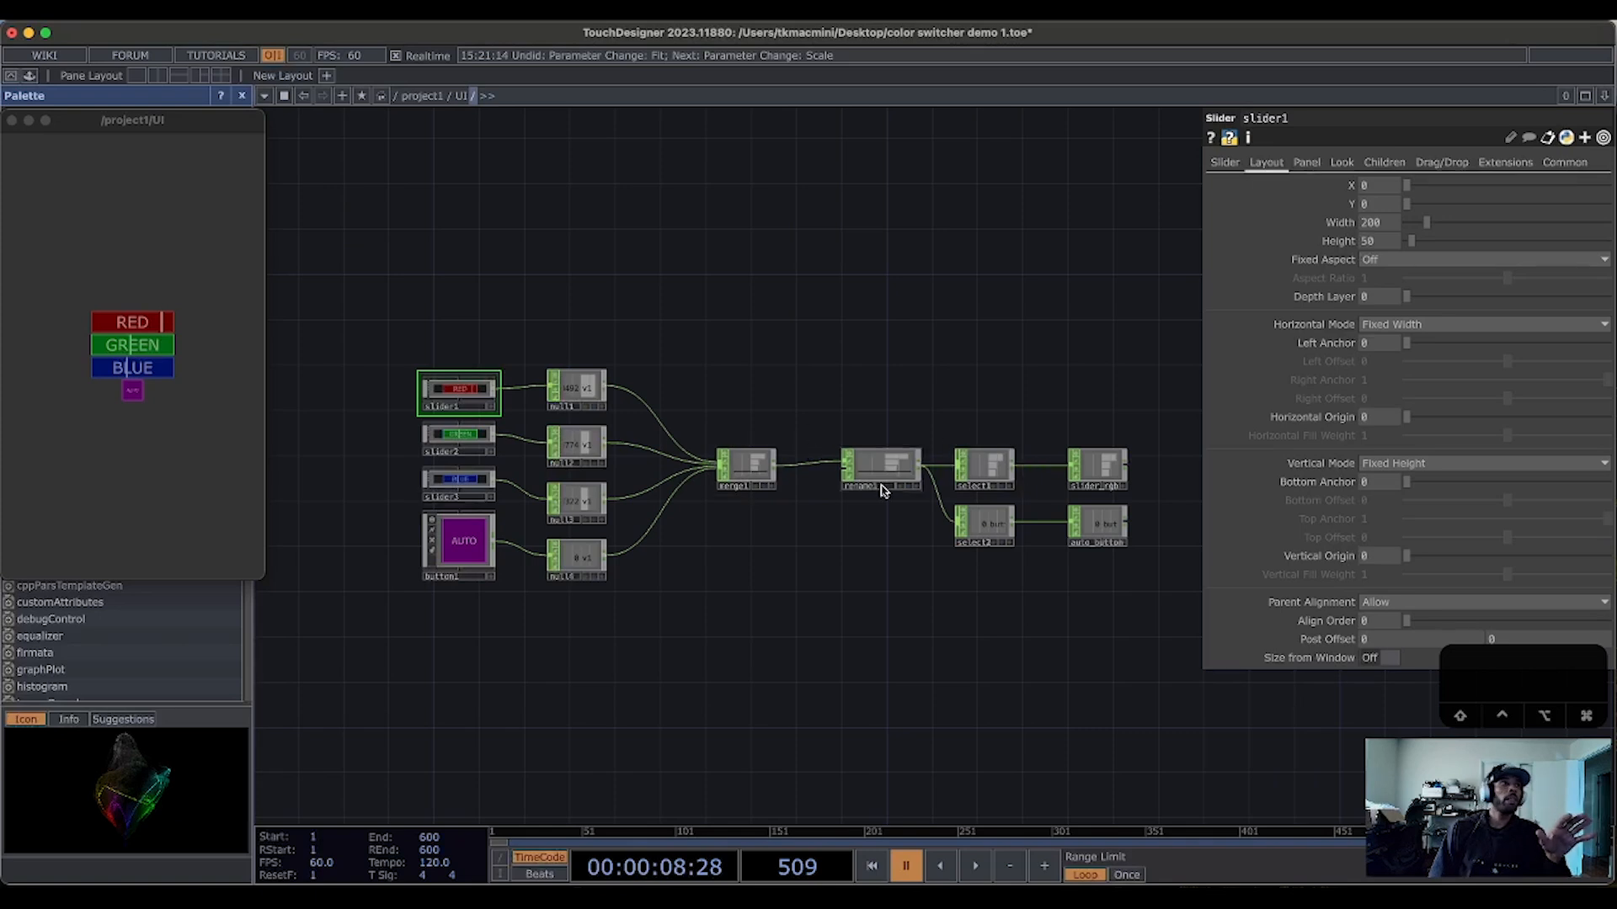
pyautogui.scroll(-2, 879, 488)
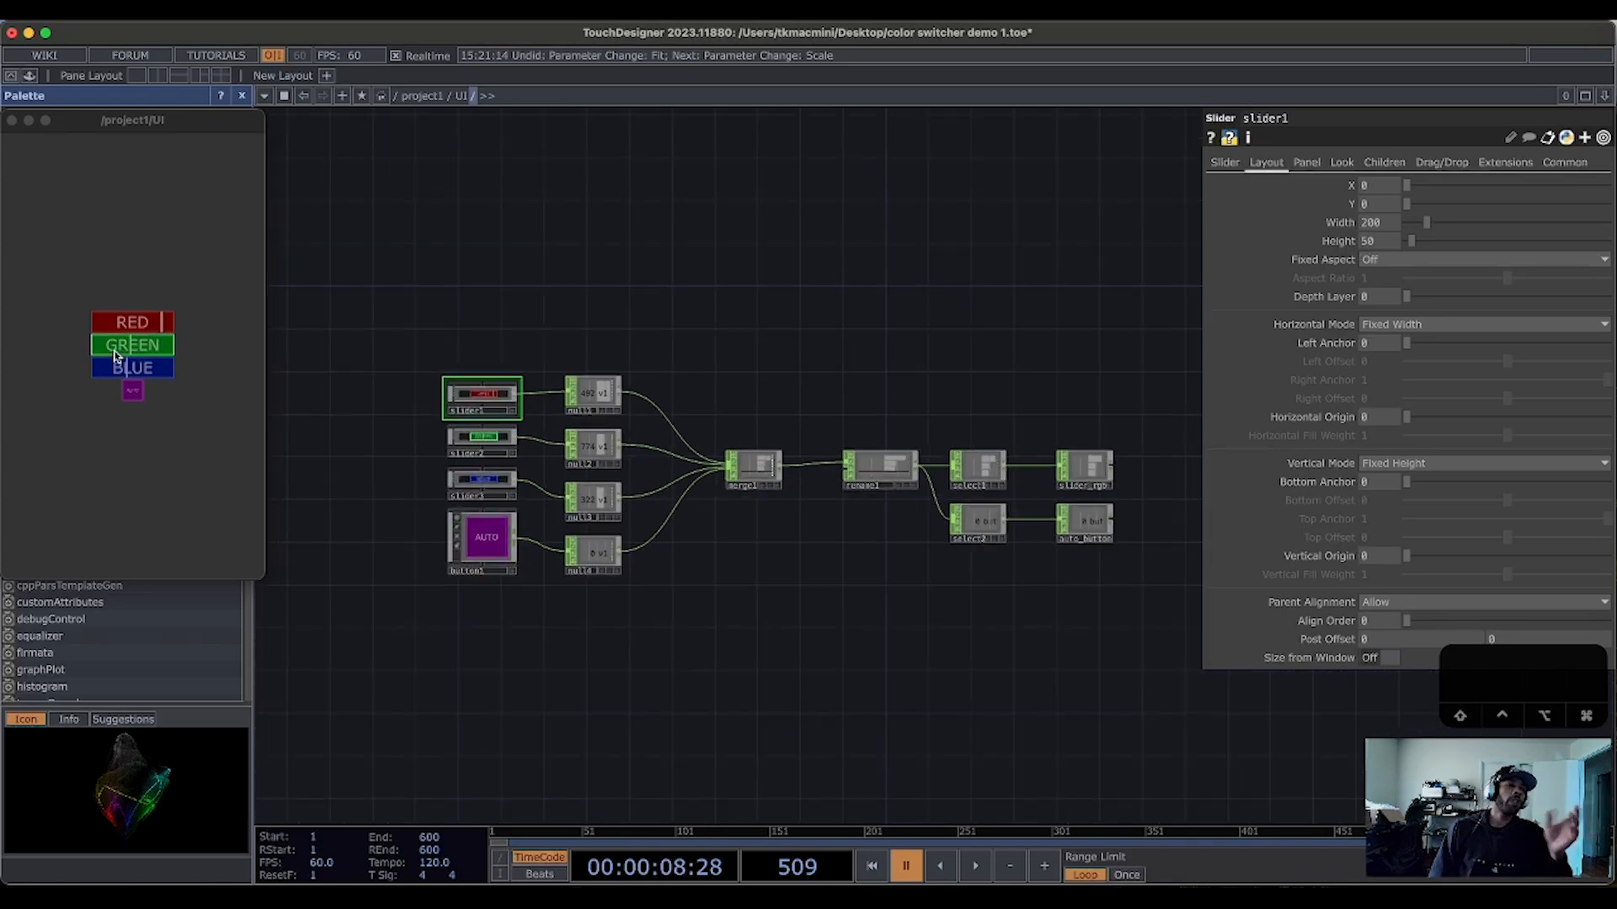
pyautogui.moveTo(155, 322); pyautogui.dragTo(113, 368)
pyautogui.click(132, 393)
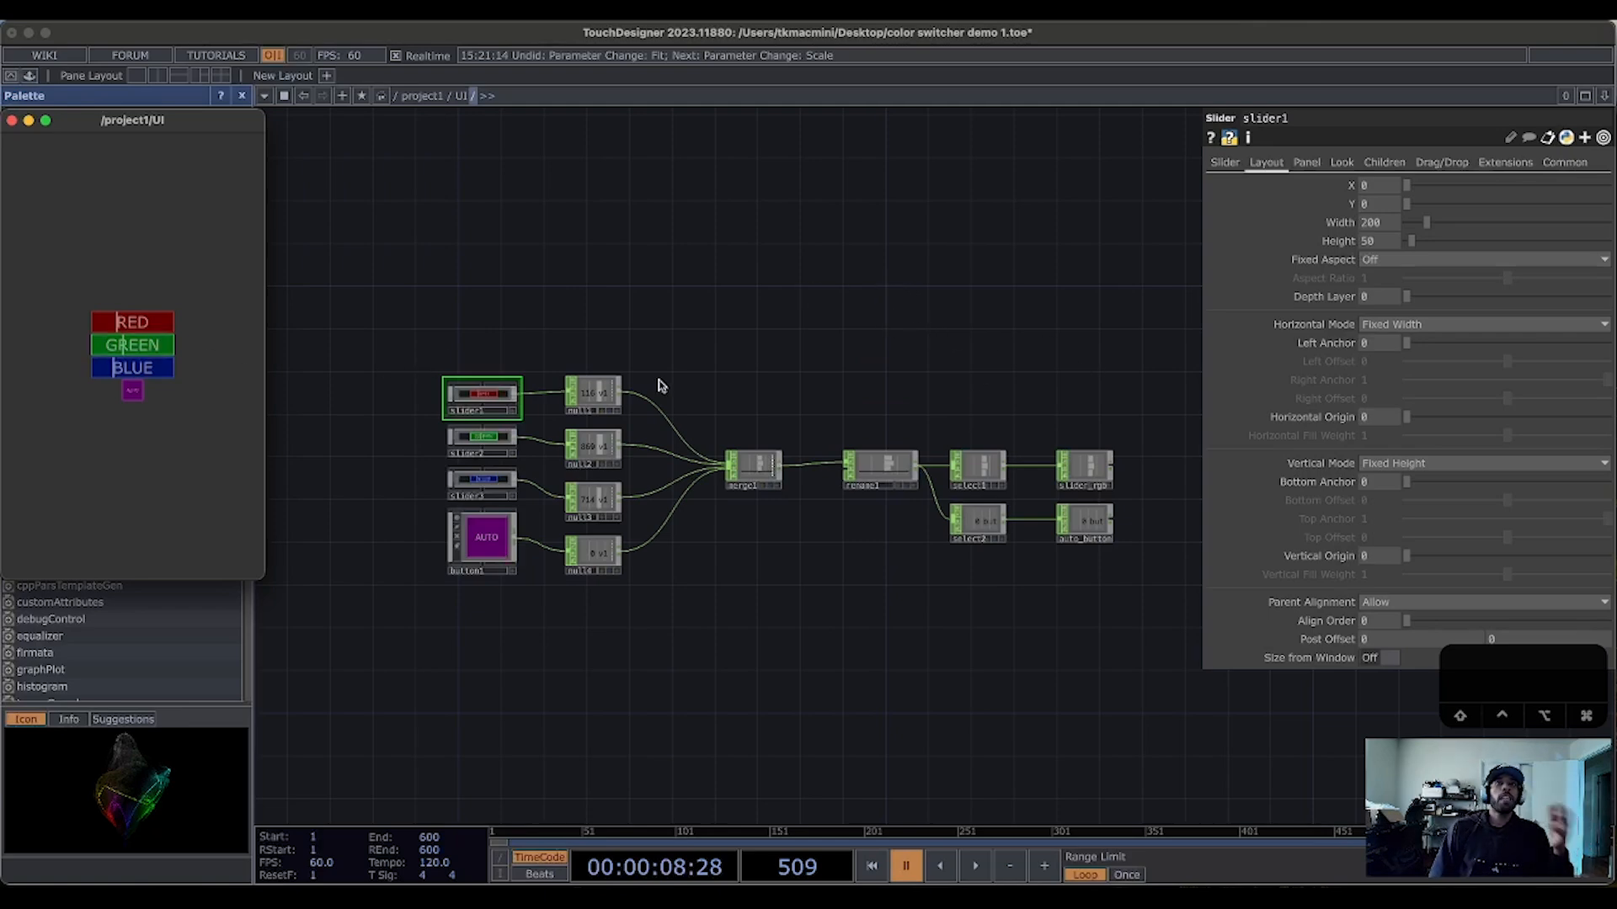
# Step: Leave the UI network and return to the project1 level holding the UI and colors containers
pyautogui.scroll(-5, 664, 386)
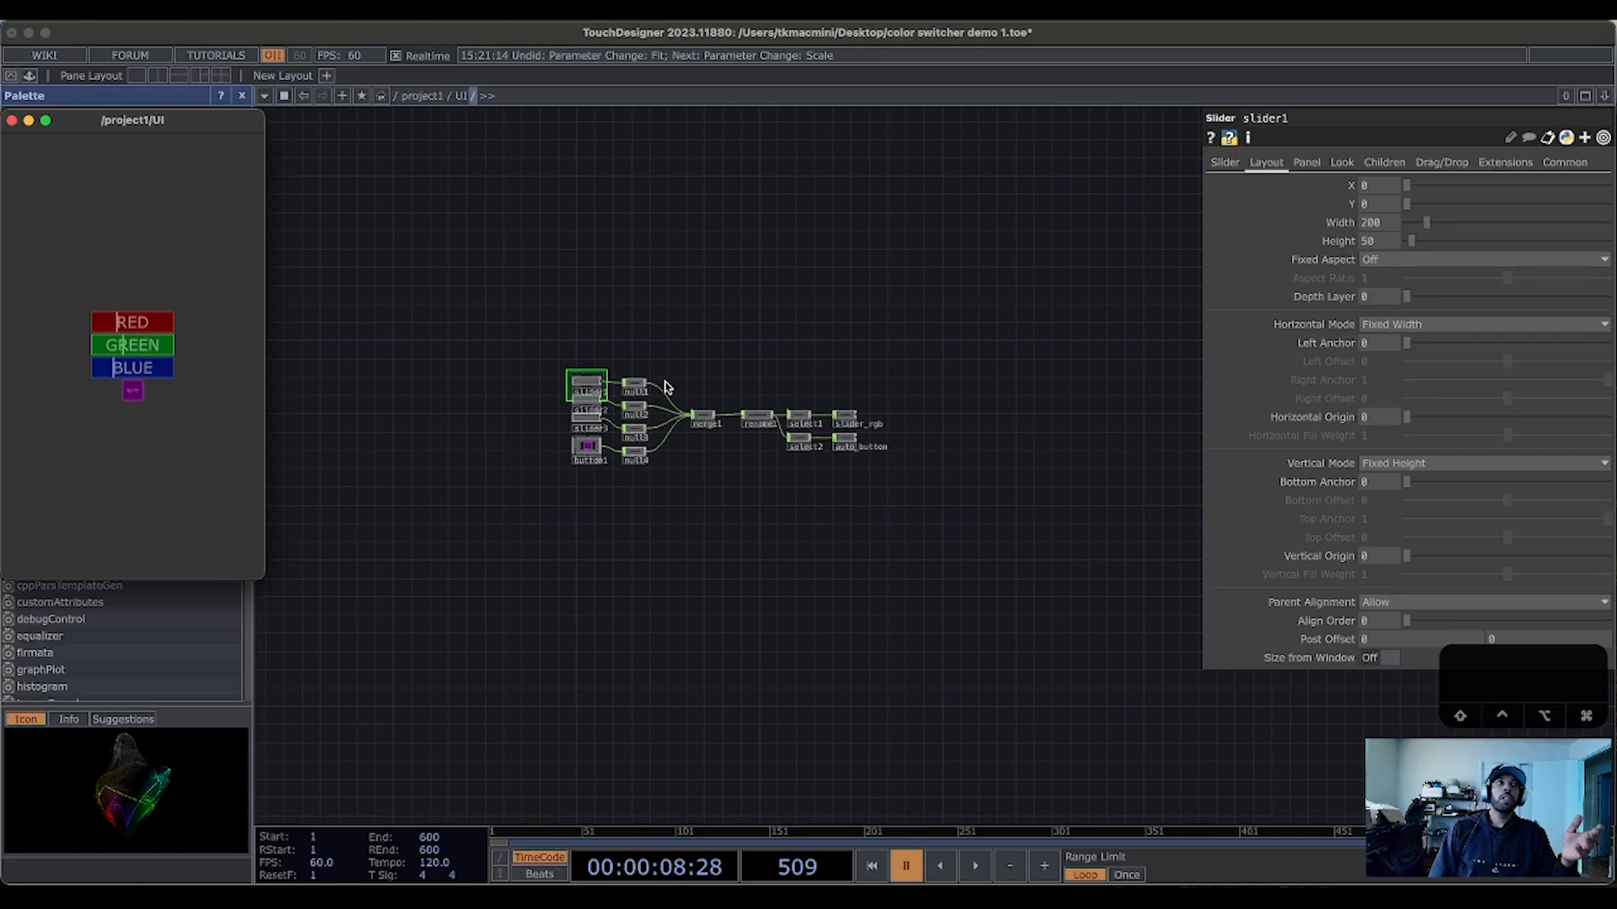
pyautogui.scroll(-3, 665, 386)
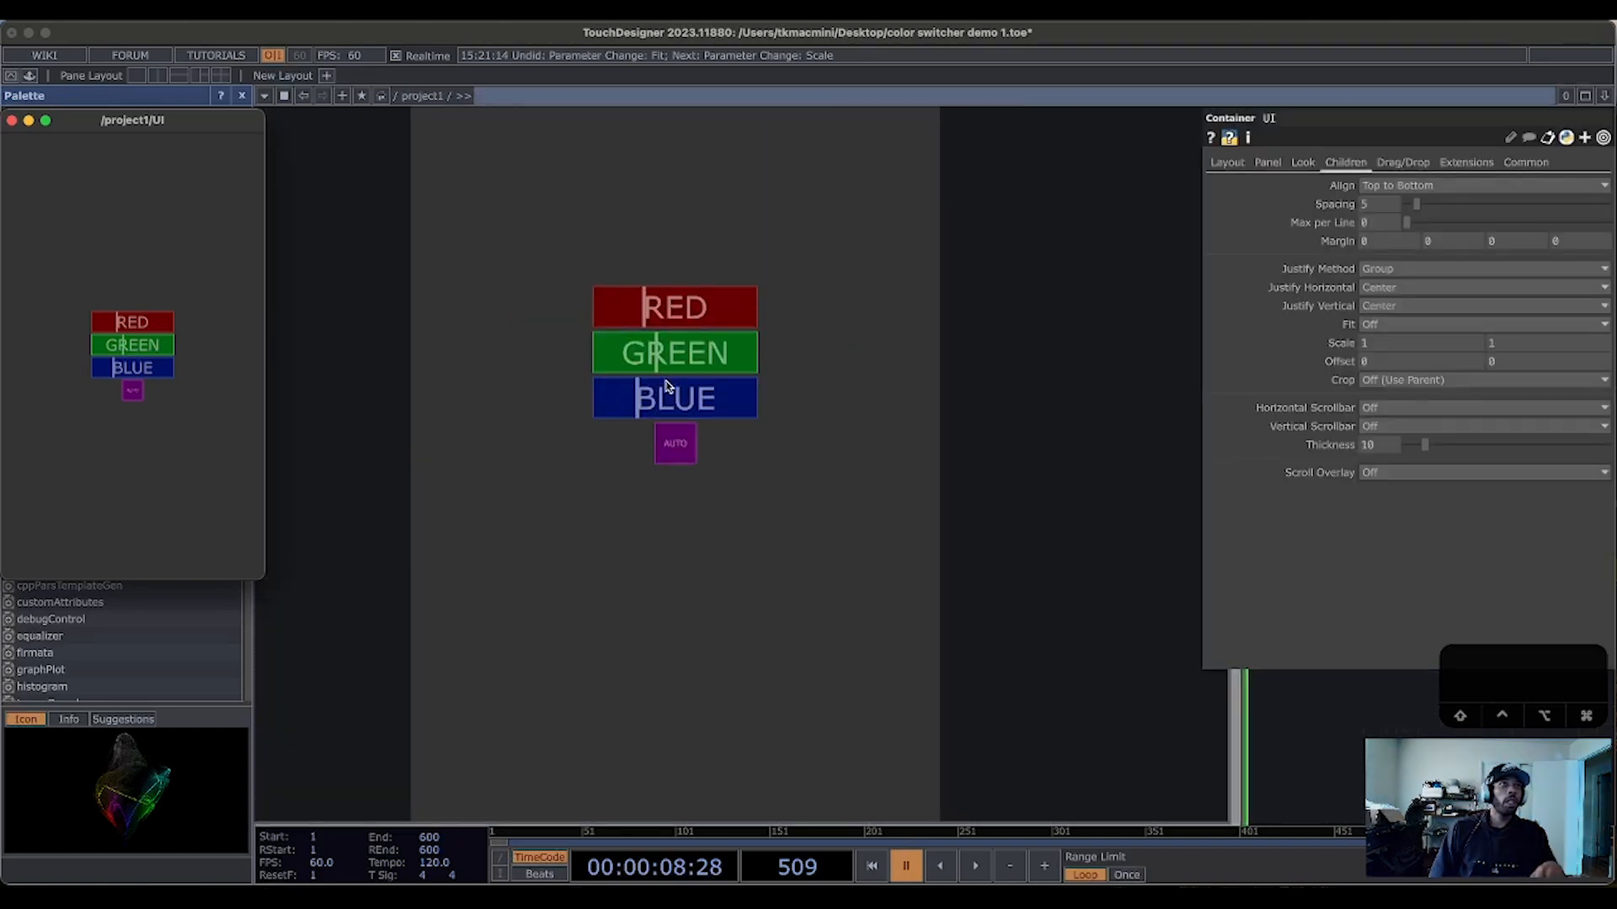
pyautogui.scroll(-5, 665, 386)
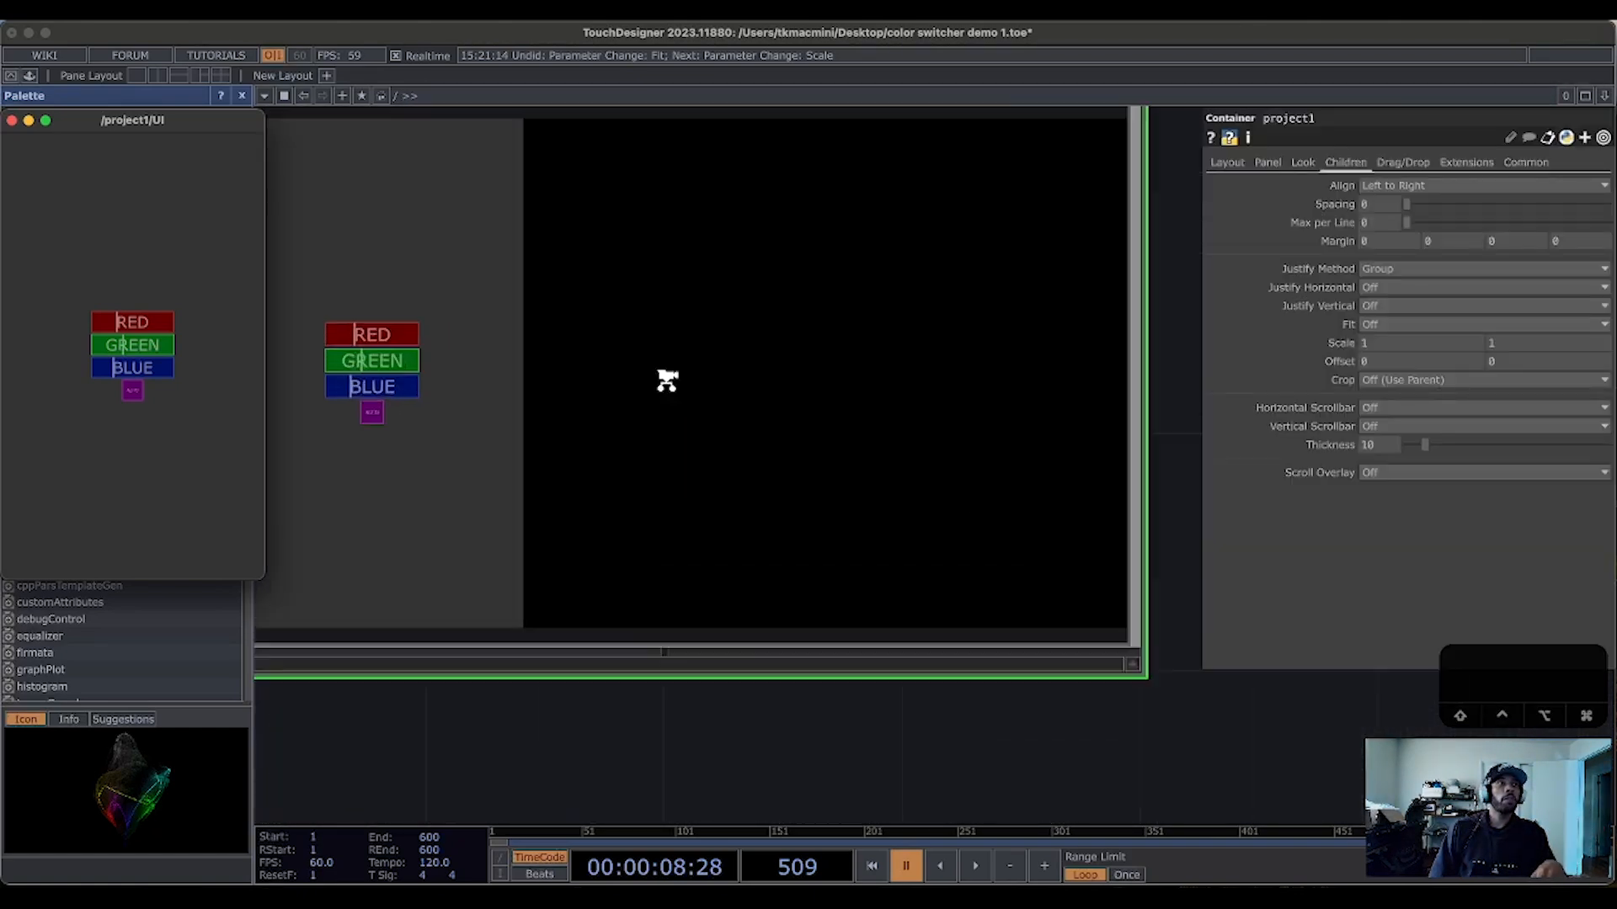
pyautogui.scroll(2, 665, 375)
pyautogui.press('i')
pyautogui.press('i')
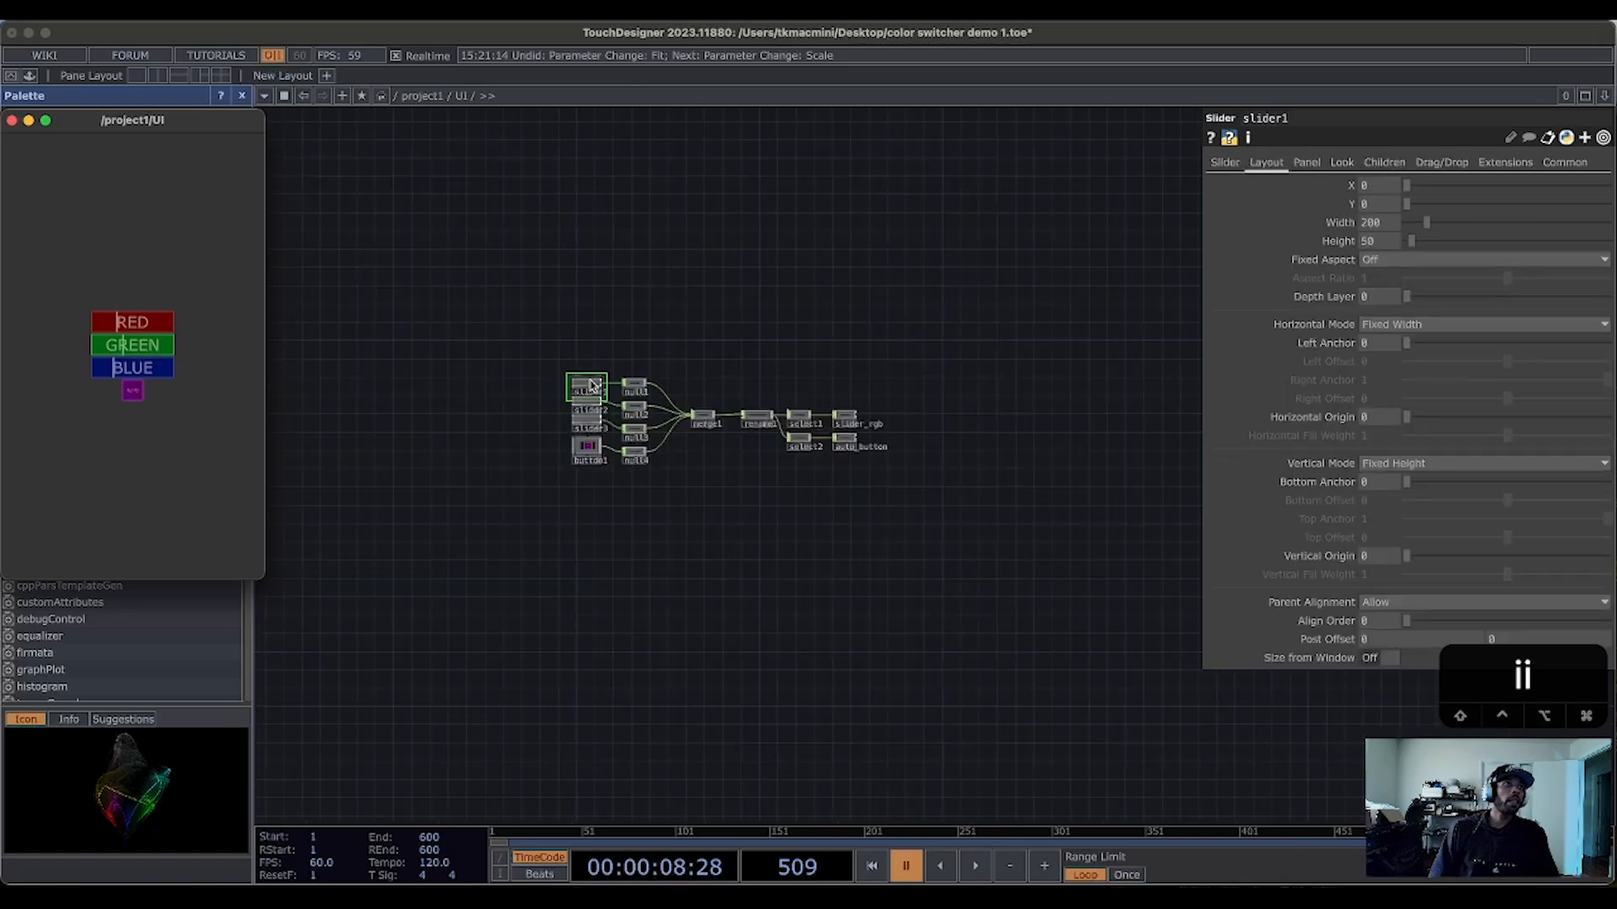
pyautogui.press('u')
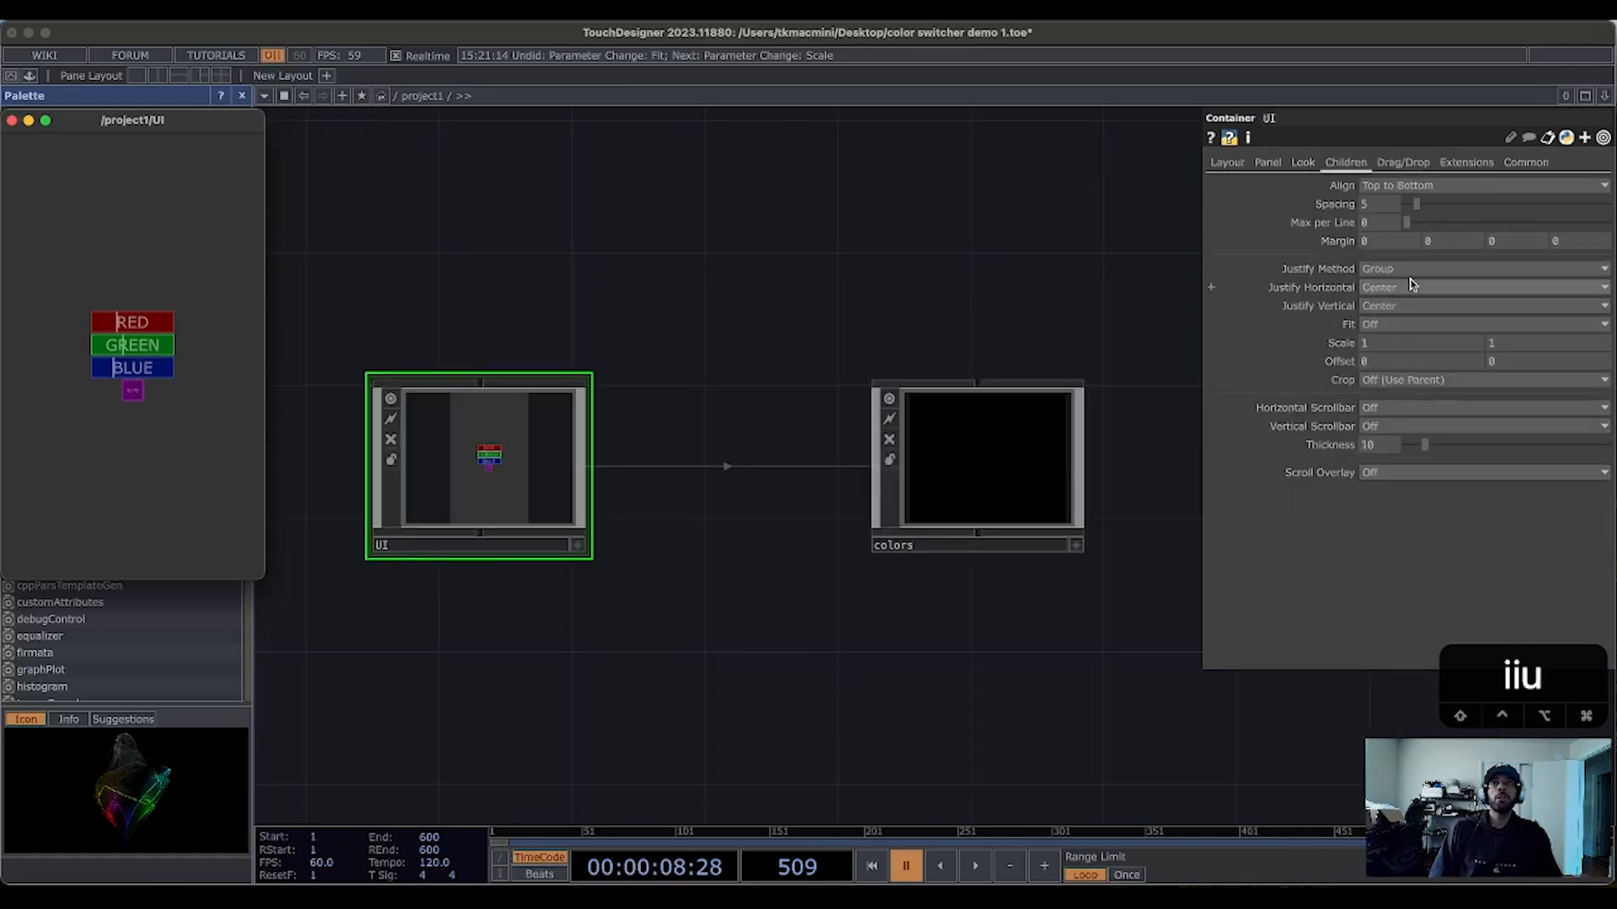
# Step: Set the UI container's Fit option for its children to Fit Best
pyautogui.click(1303, 165)
pyautogui.click(1302, 165)
pyautogui.click(1342, 168)
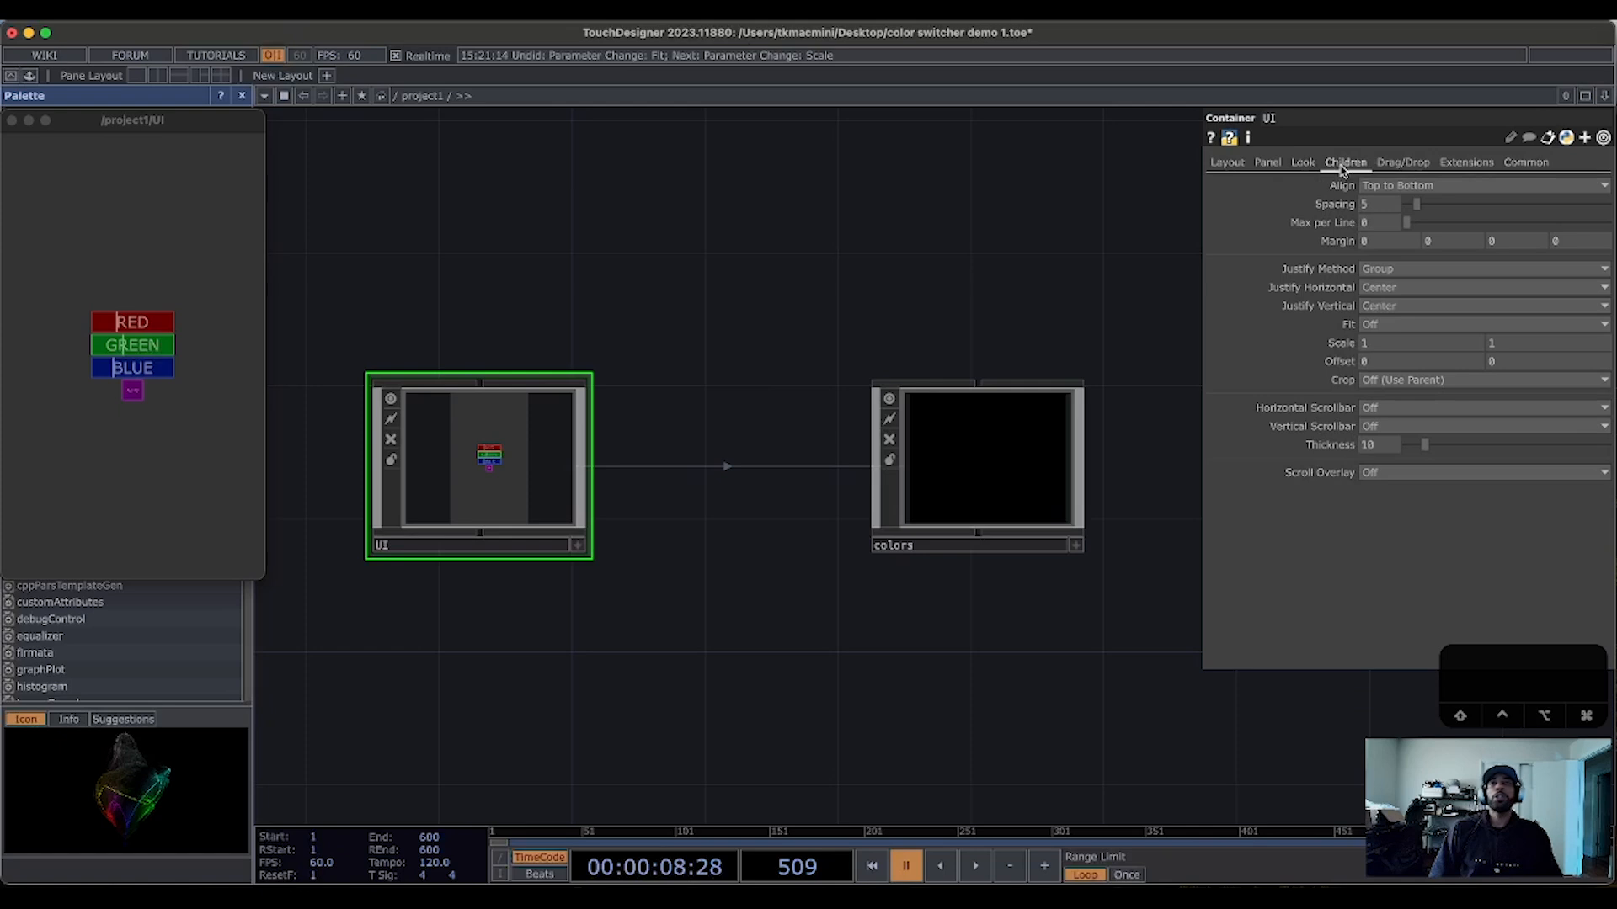
pyautogui.click(1421, 327)
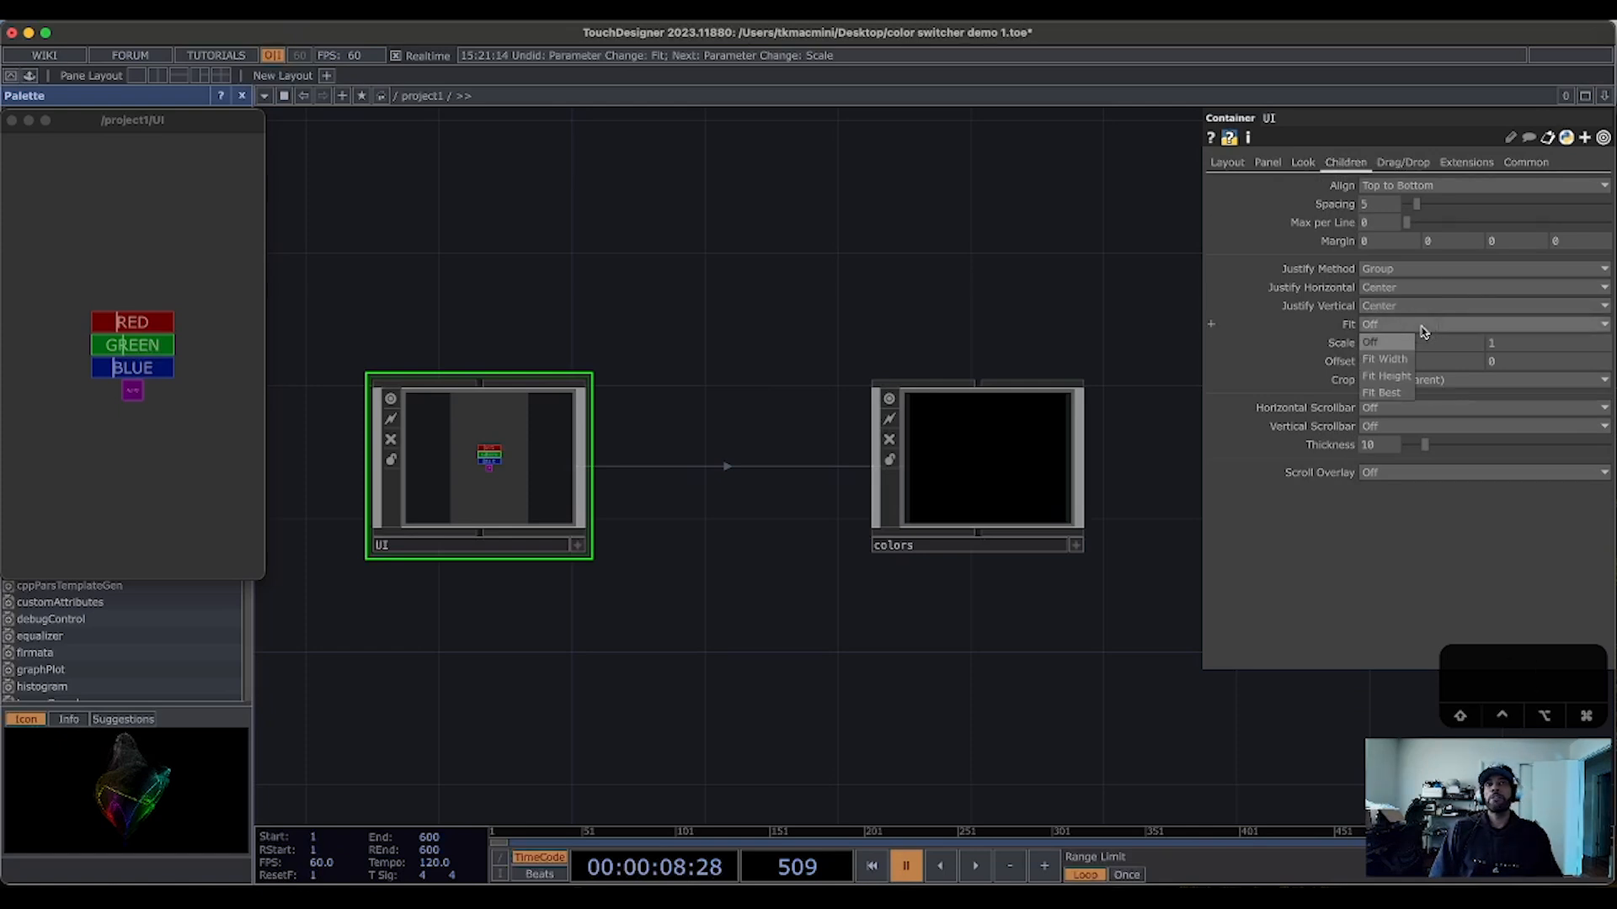
pyautogui.click(1386, 393)
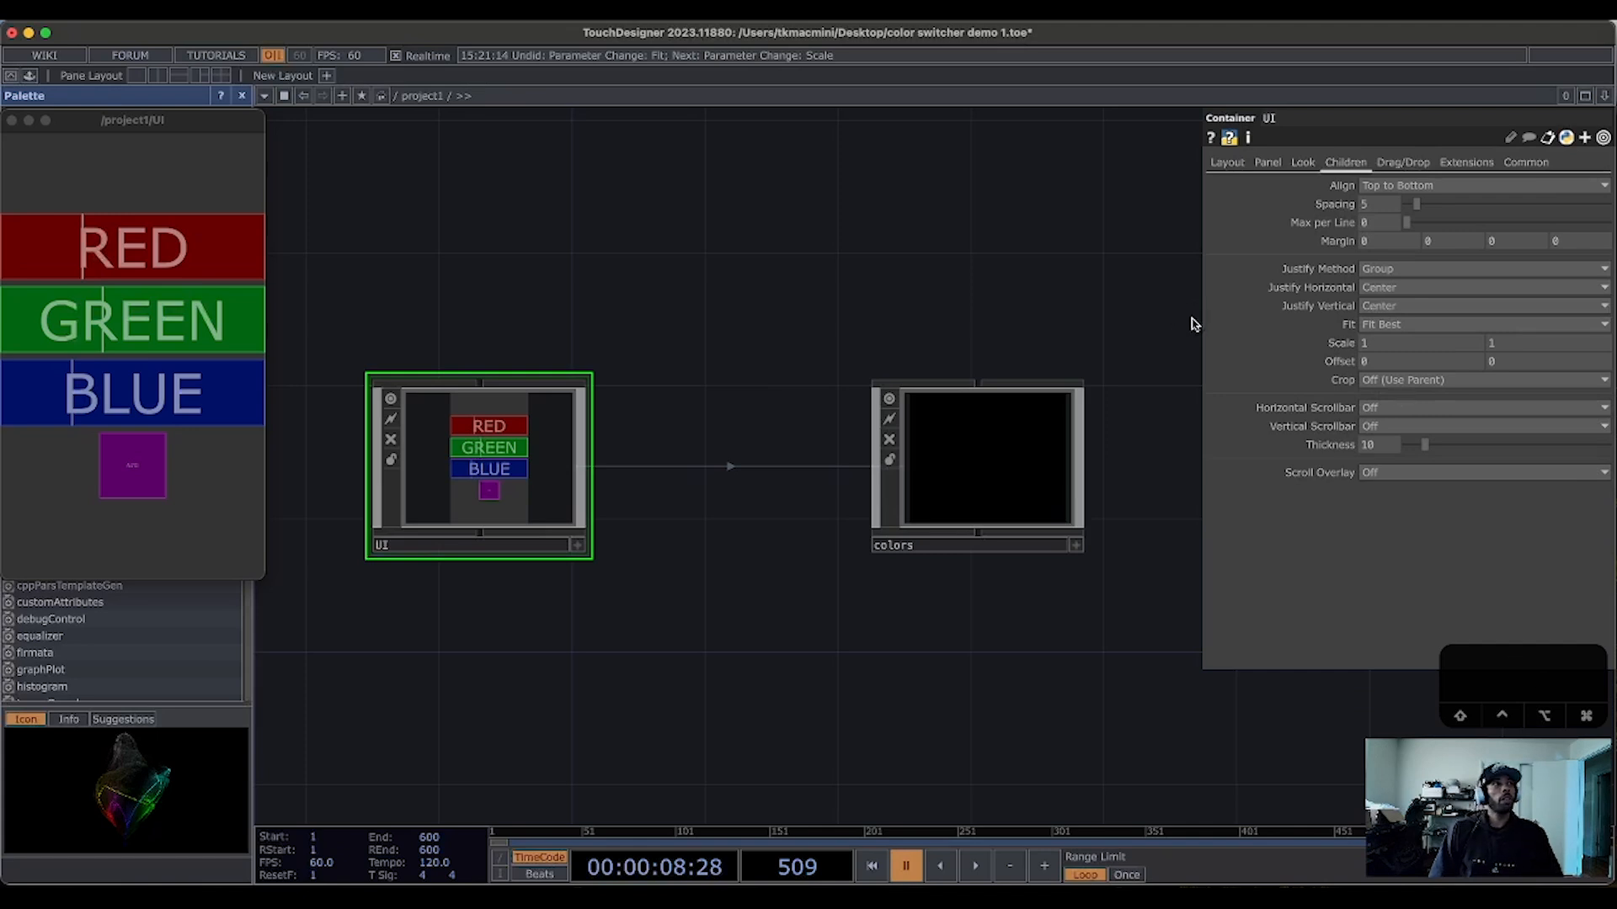
# Step: Try out the enlarged RED, GREEN and BLUE sliders and toggle the AUTO button in the UI container's floating viewer
pyautogui.moveTo(85, 240)
pyautogui.mouseDown()
pyautogui.moveTo(182, 242)
pyautogui.moveTo(15, 253)
pyautogui.moveTo(215, 255)
pyautogui.moveTo(104, 265)
pyautogui.mouseUp()
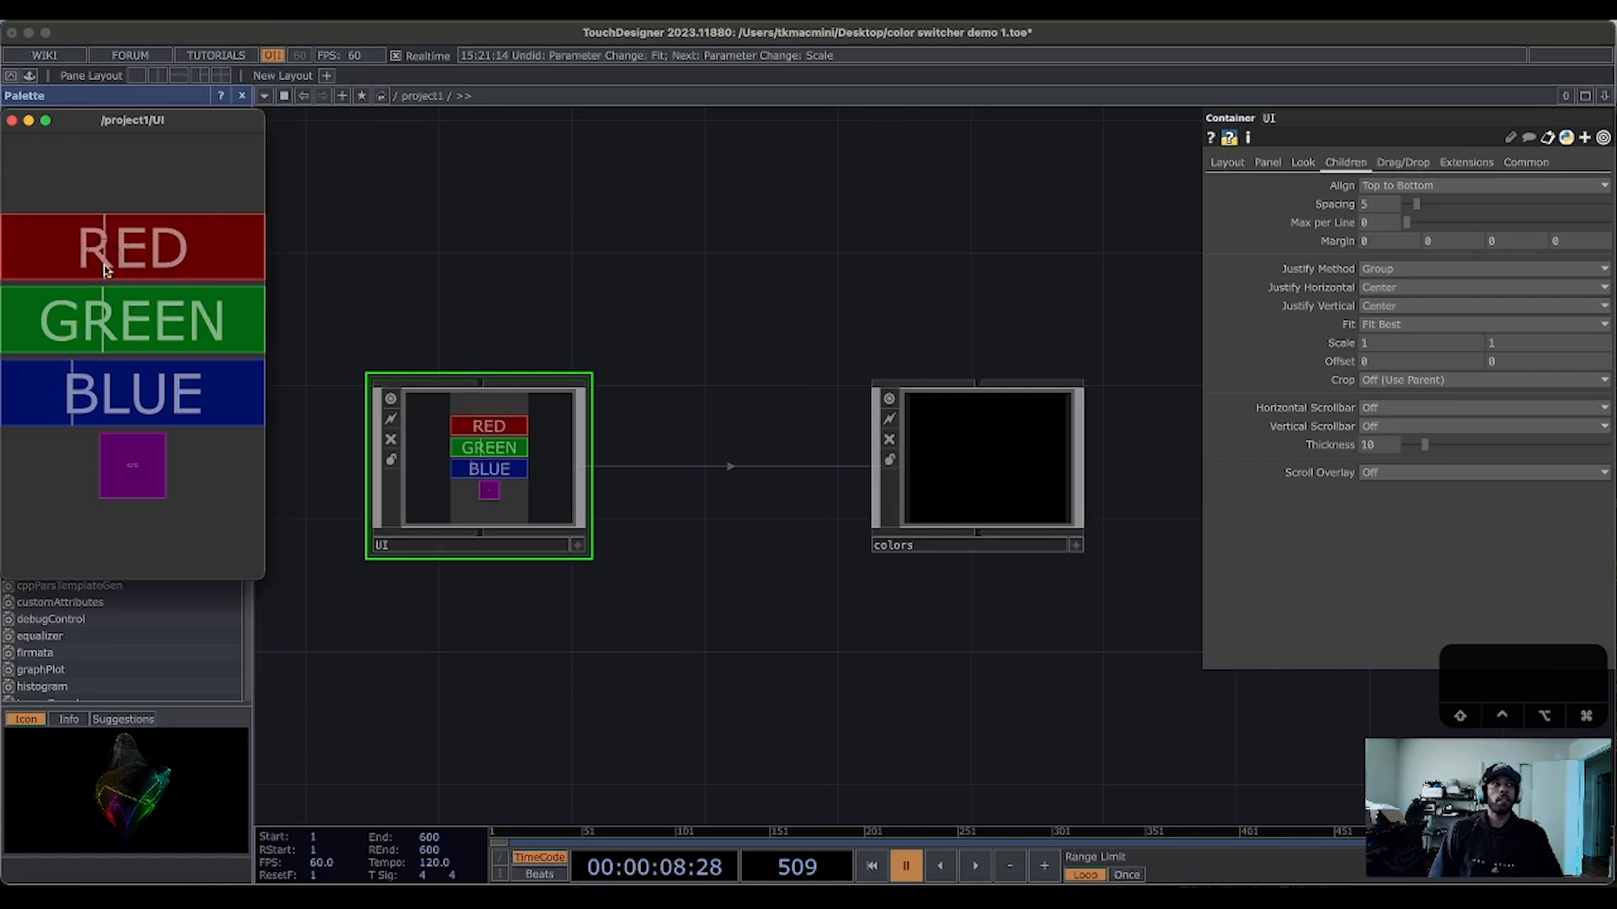
pyautogui.moveTo(33, 310); pyautogui.dragTo(159, 320)
pyautogui.moveTo(223, 391); pyautogui.dragTo(105, 431)
pyautogui.click(126, 467)
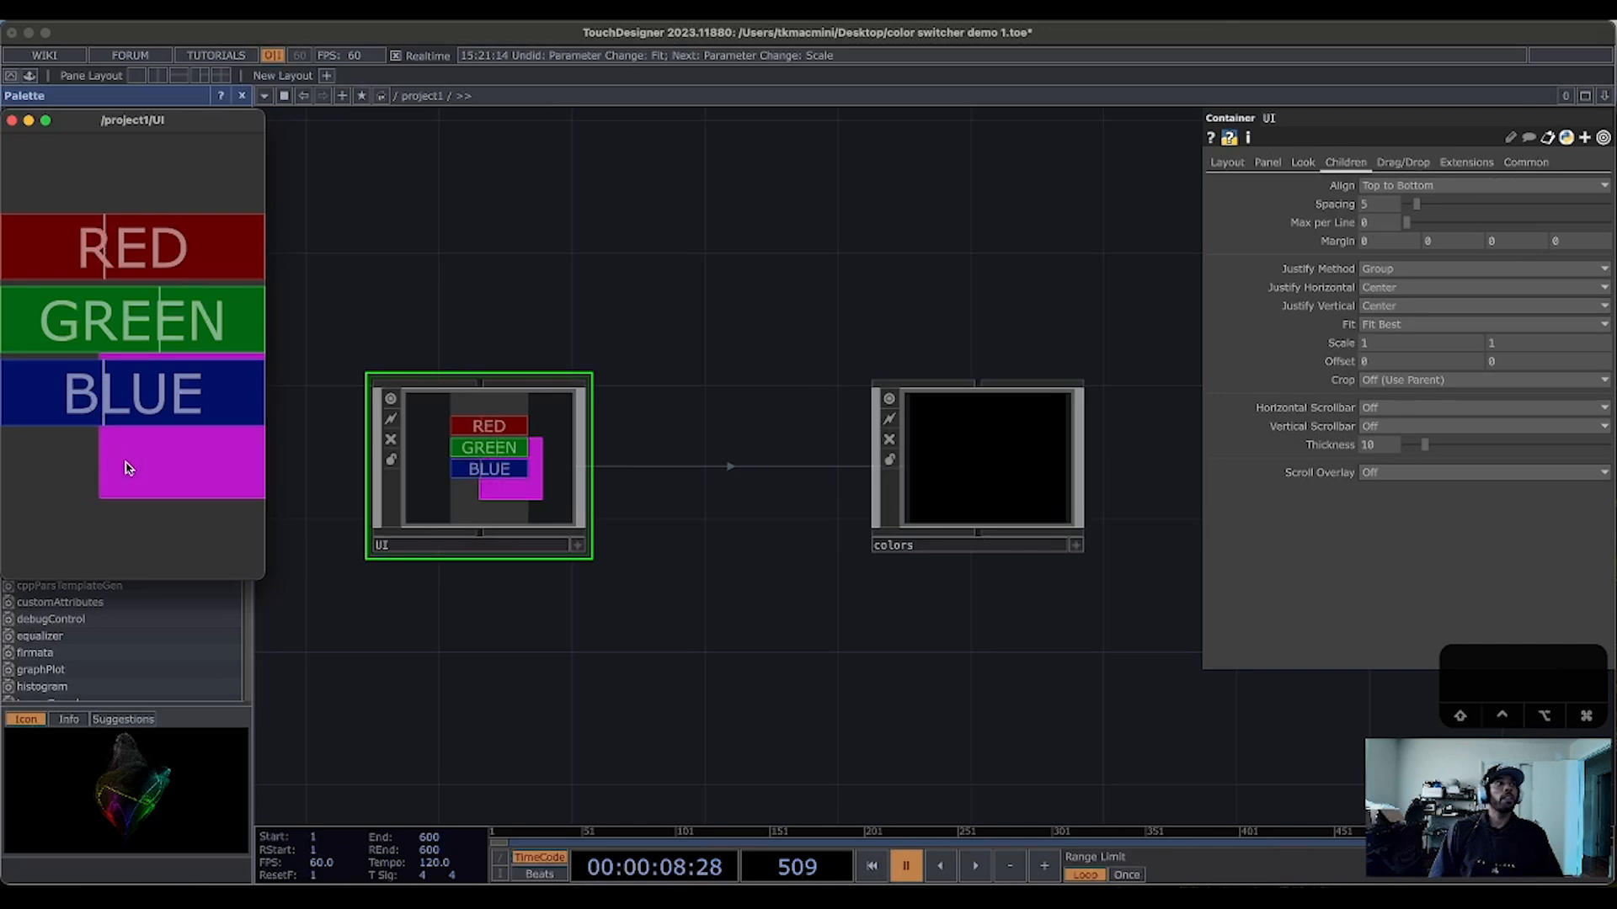
pyautogui.click(128, 465)
pyautogui.click(126, 468)
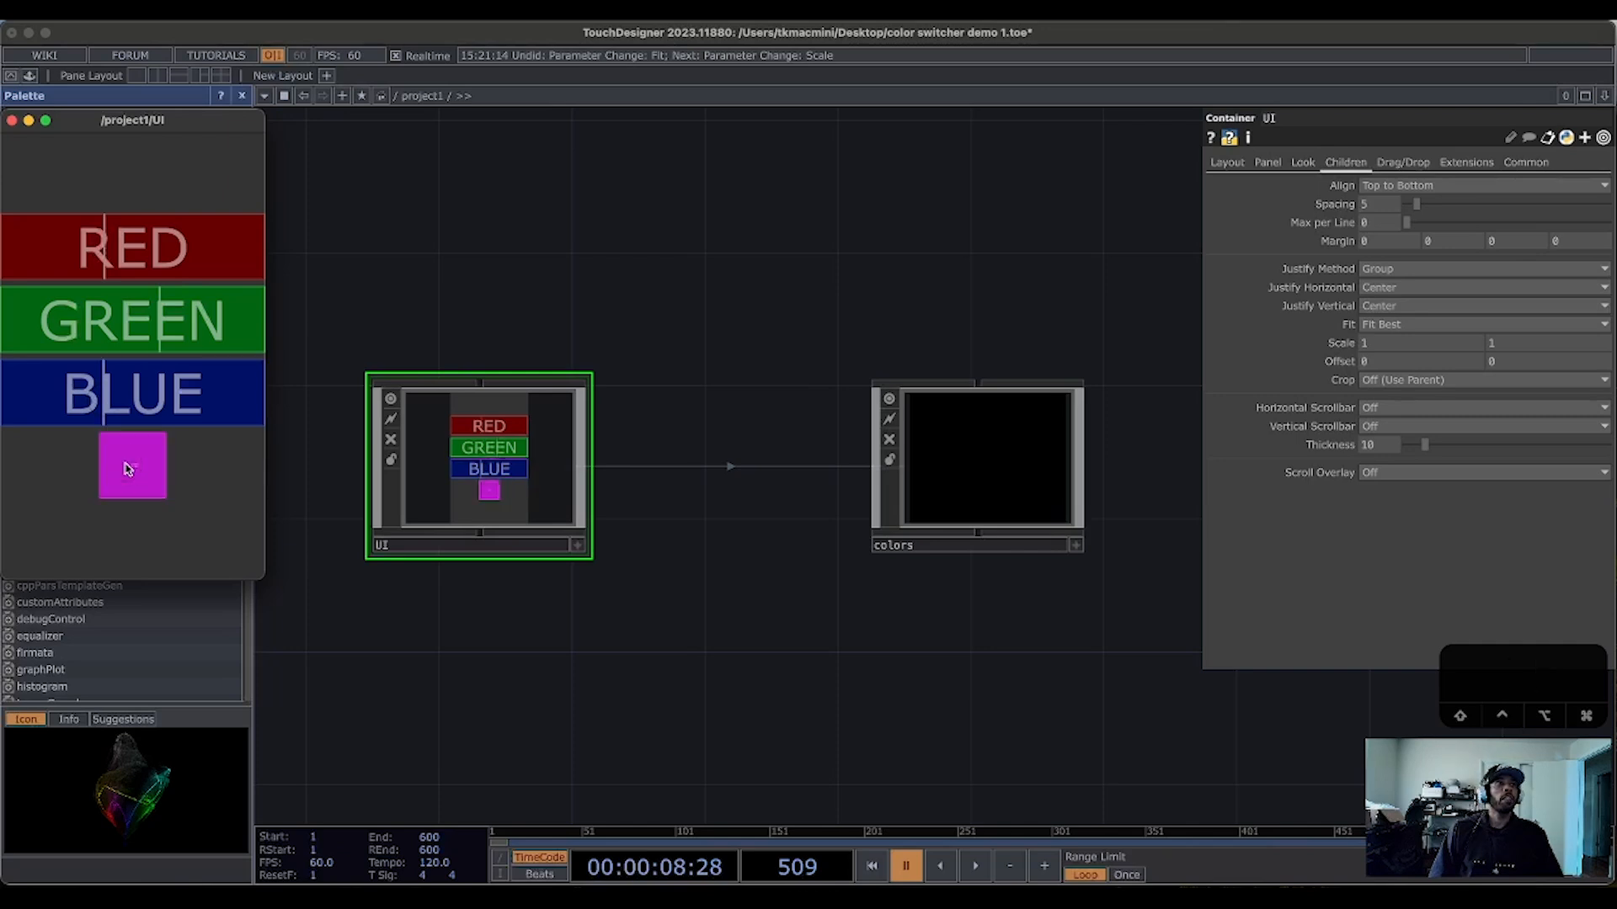
pyautogui.click(128, 468)
pyautogui.click(130, 469)
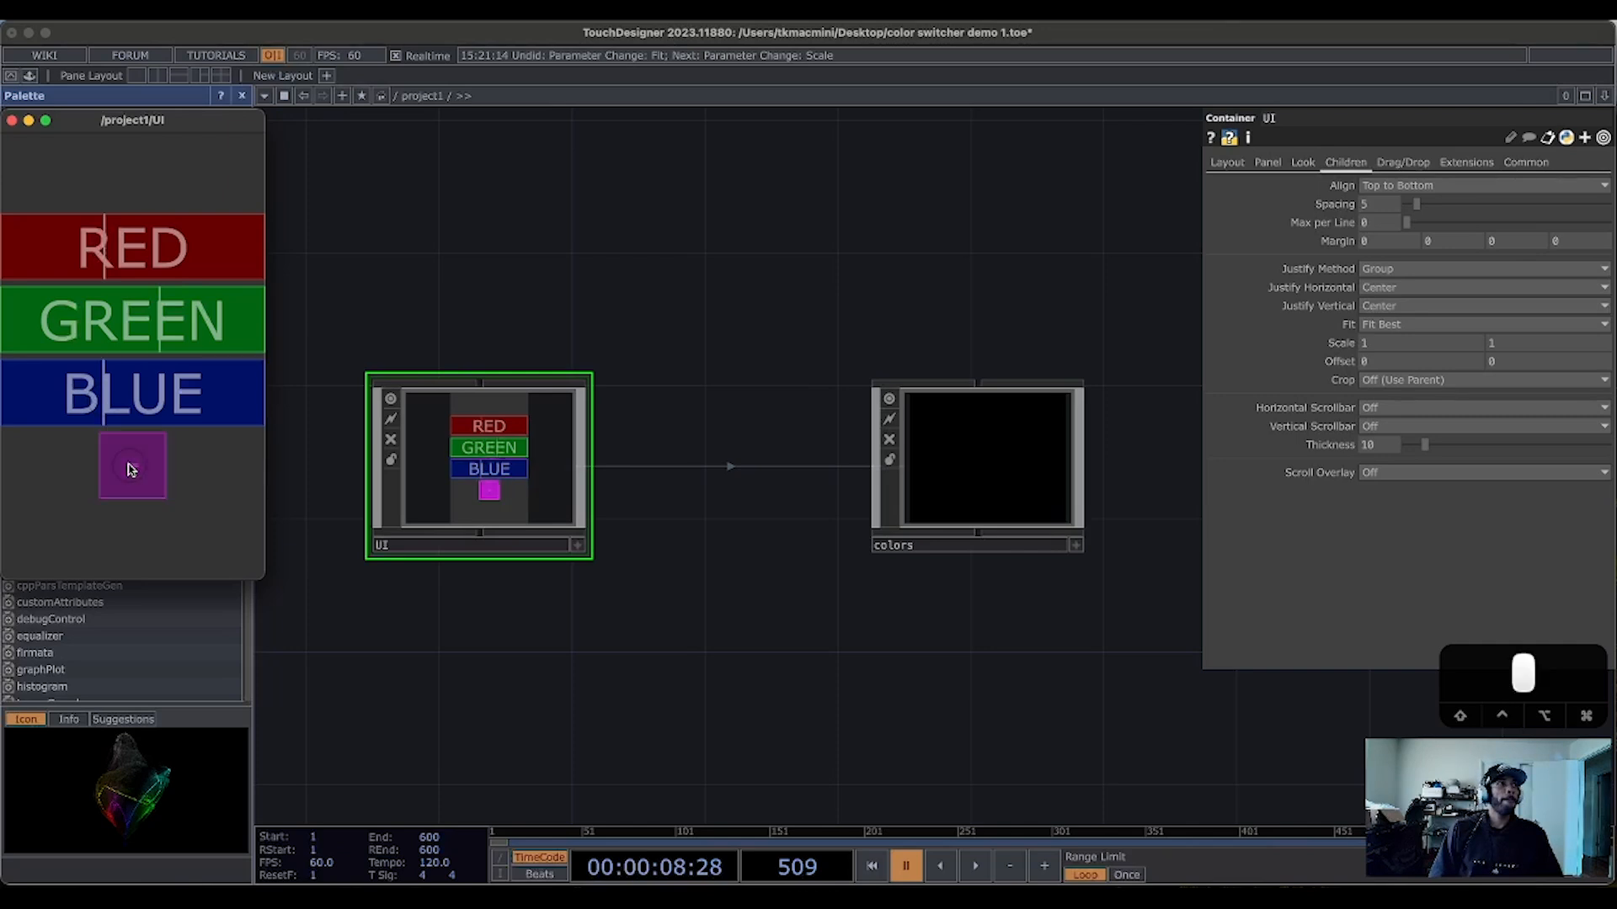
pyautogui.click(130, 468)
pyautogui.click(132, 469)
pyautogui.click(131, 468)
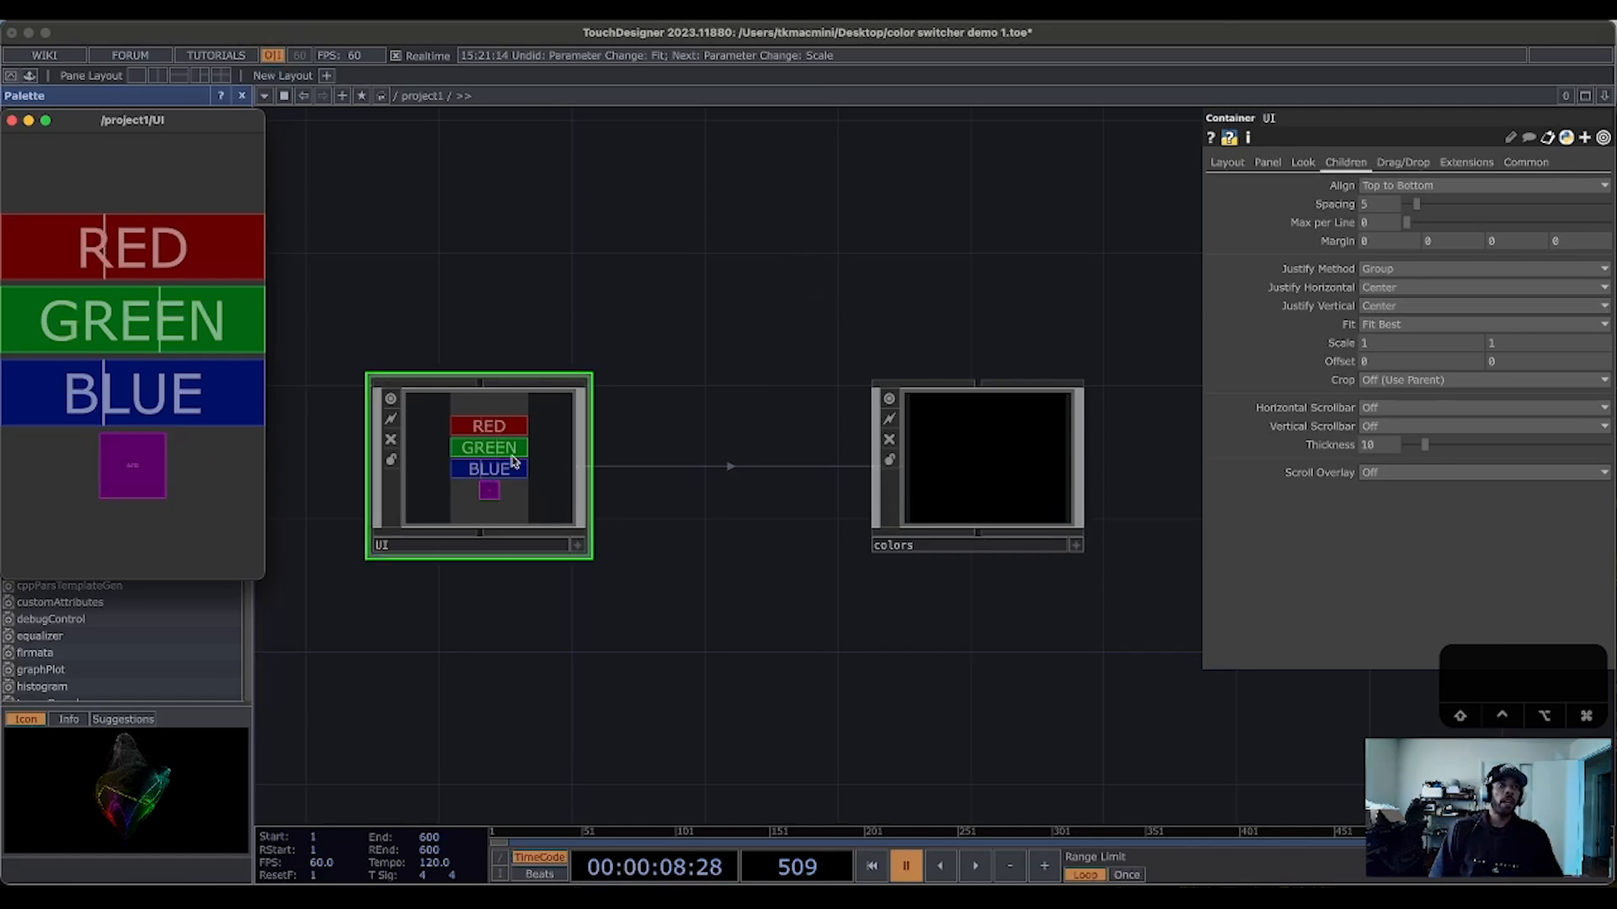
# Step: Enter the UI container's network and go inside the AUTO button component, button1
pyautogui.scroll(1, 482, 457)
pyautogui.doubleClick(513, 510)
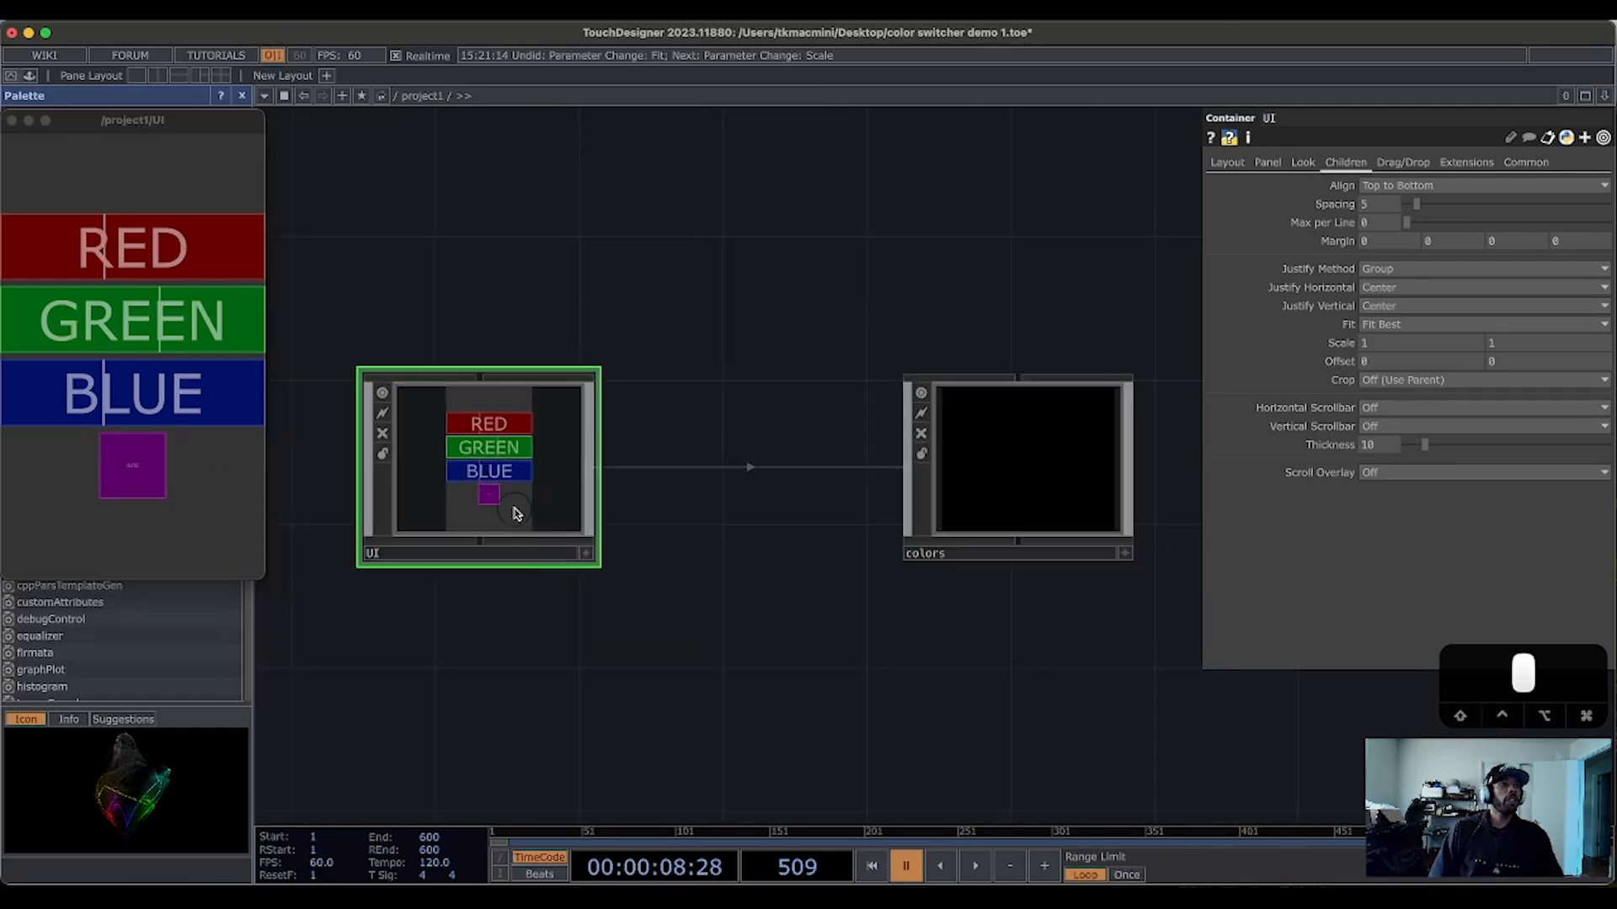
pyautogui.scroll(10, 622, 474)
pyautogui.moveTo(583, 469); pyautogui.dragTo(1264, 701)
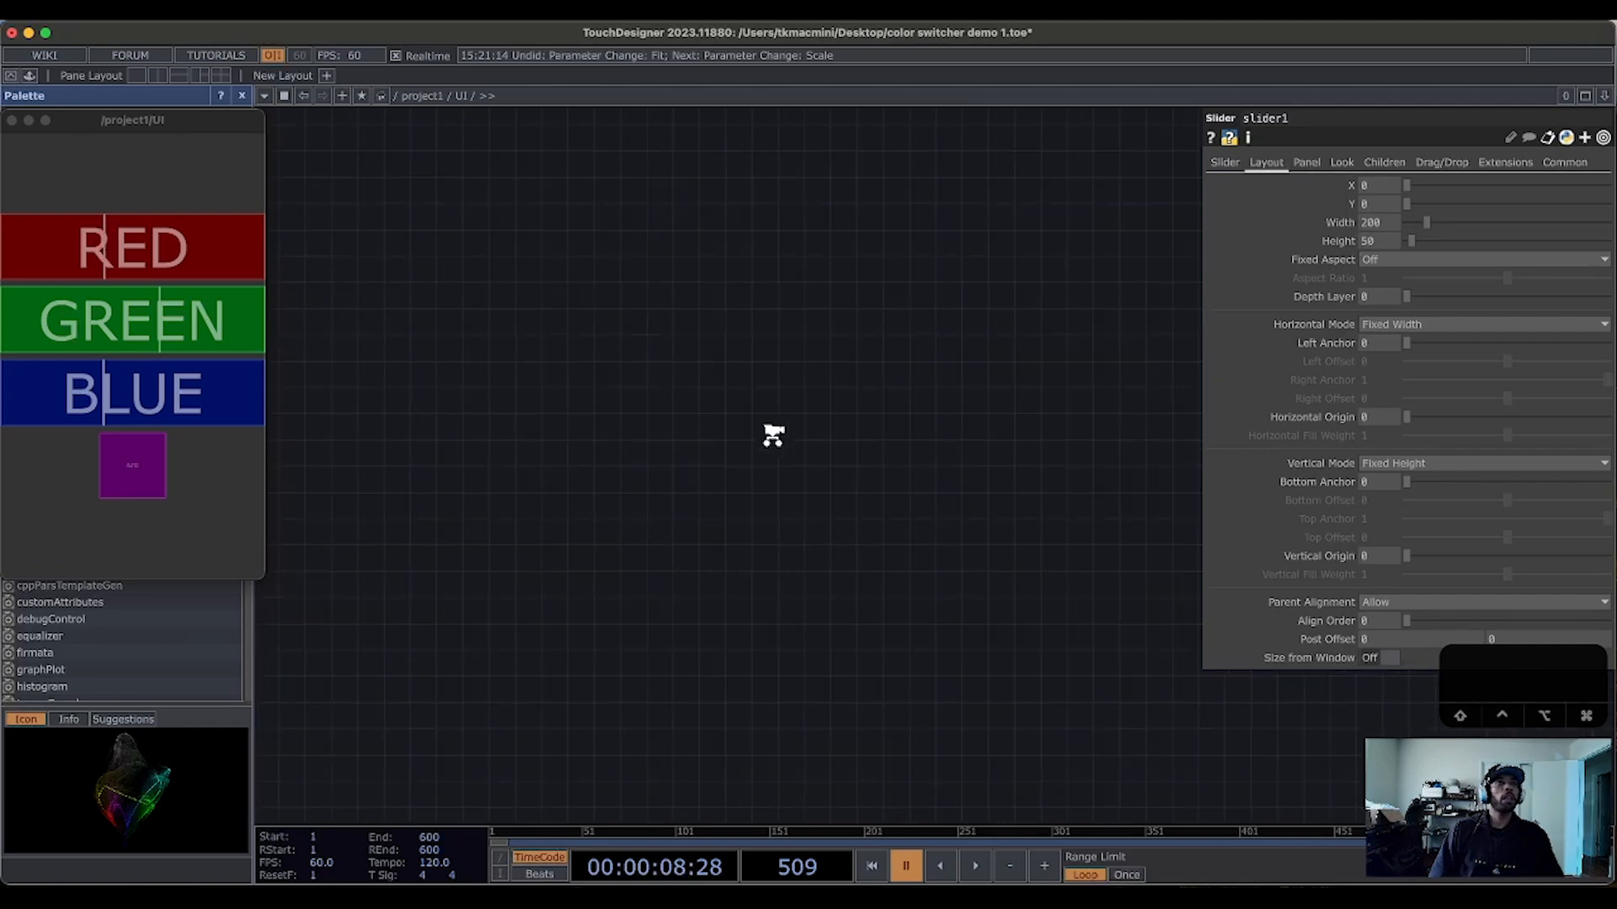
pyautogui.moveTo(773, 435); pyautogui.dragTo(772, 362)
pyautogui.scroll(-10, 811, 552)
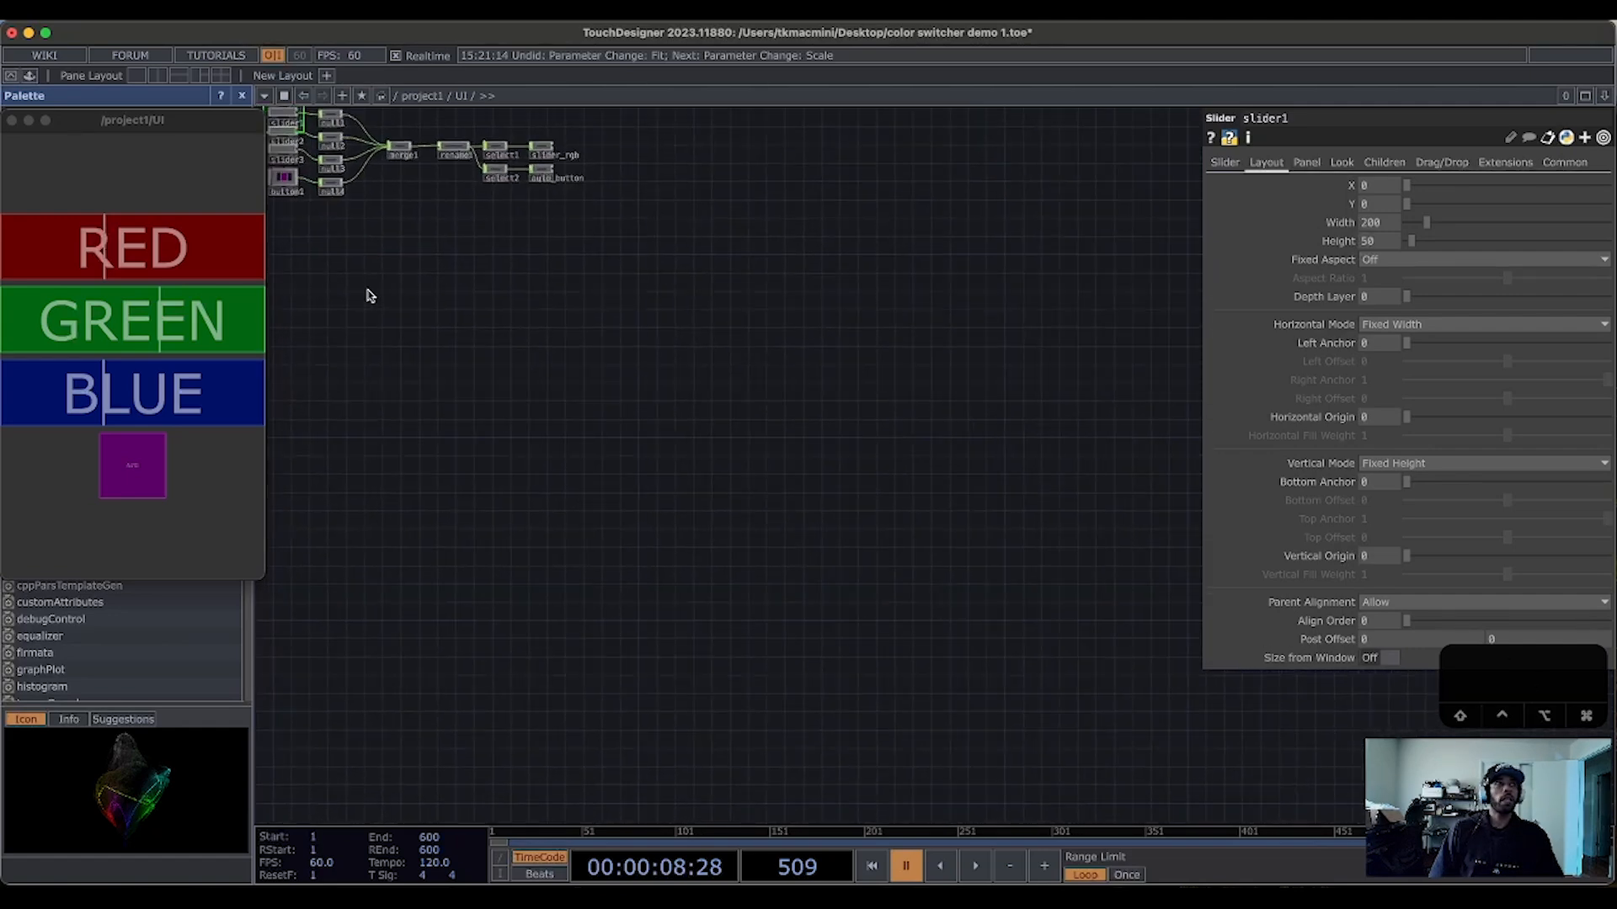
pyautogui.press('h')
pyautogui.press('h')
pyautogui.moveTo(676, 623); pyautogui.dragTo(709, 617)
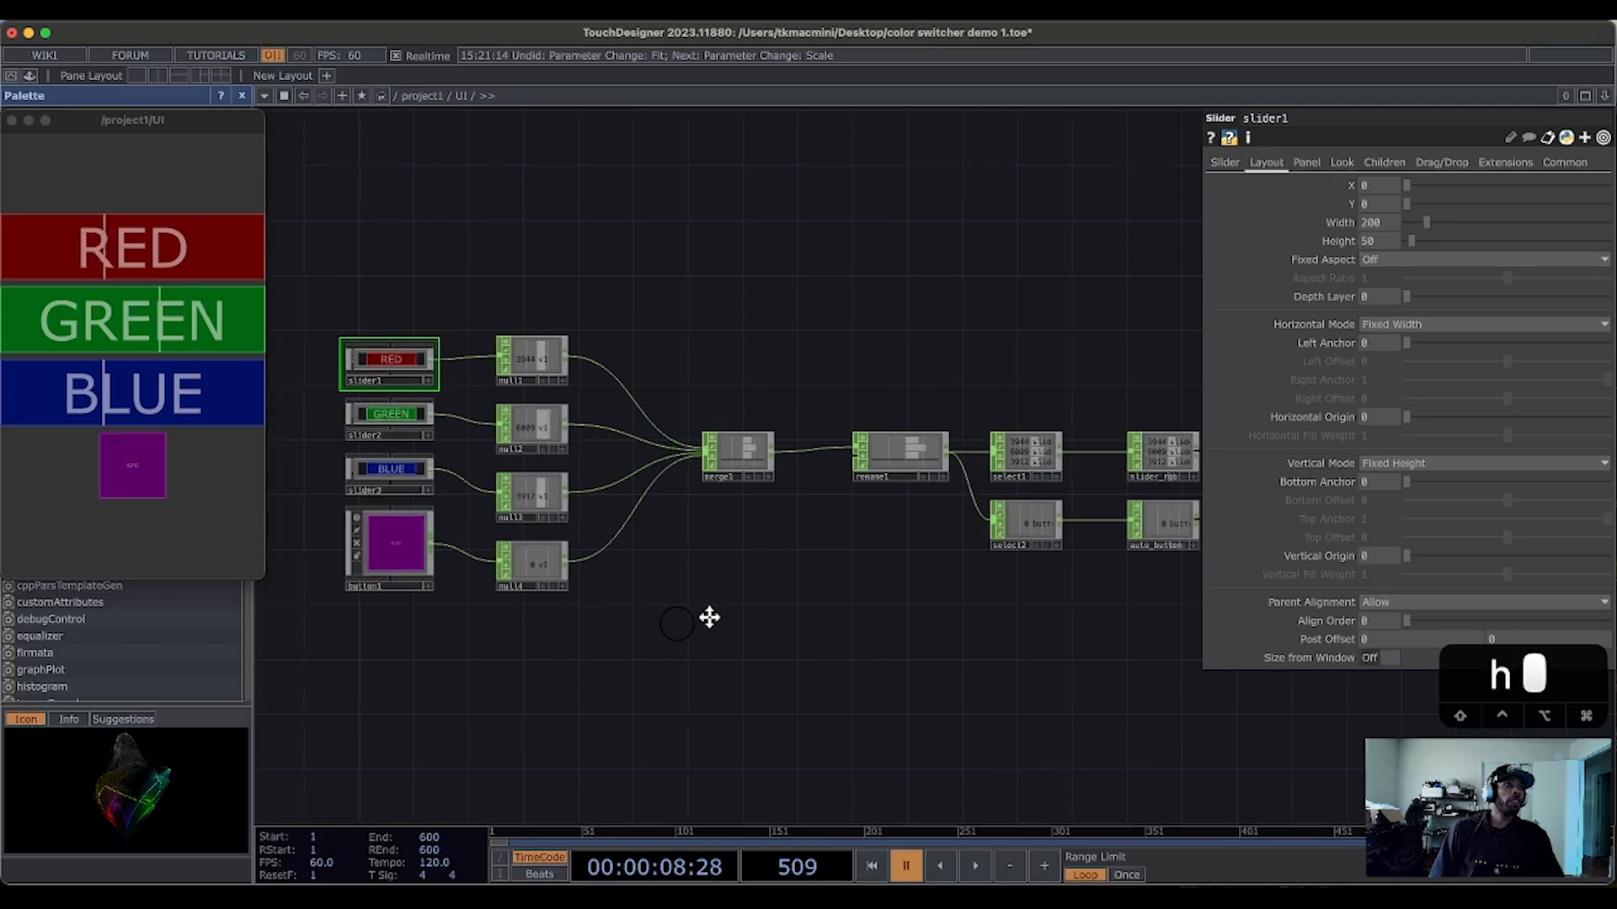
pyautogui.scroll(5, 588, 545)
pyautogui.click(666, 495)
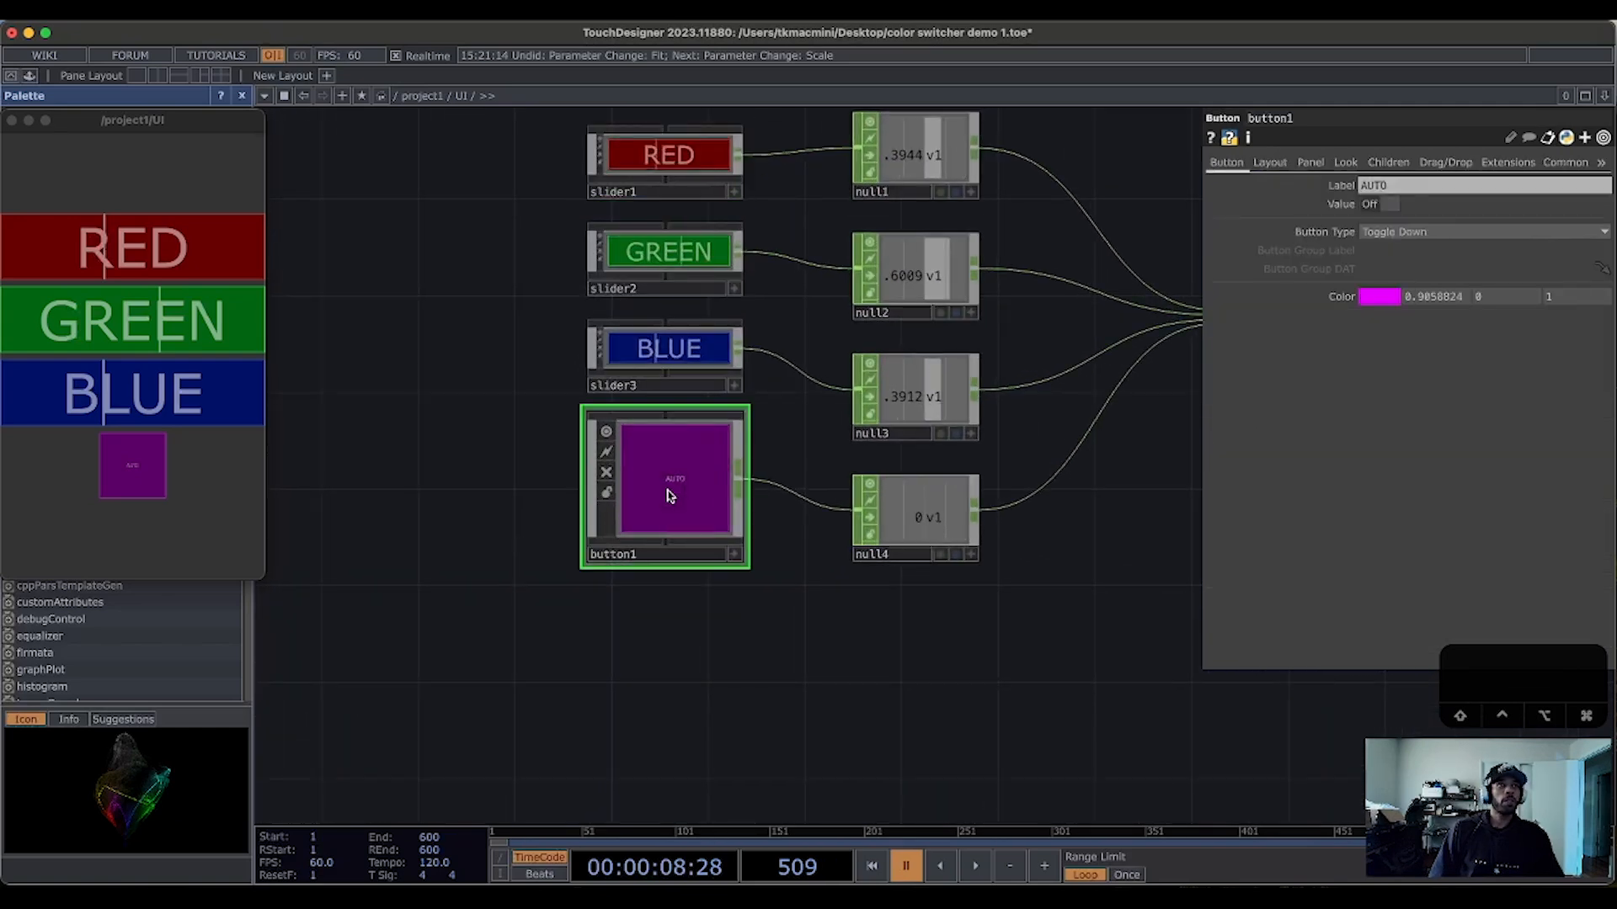
pyautogui.press('i')
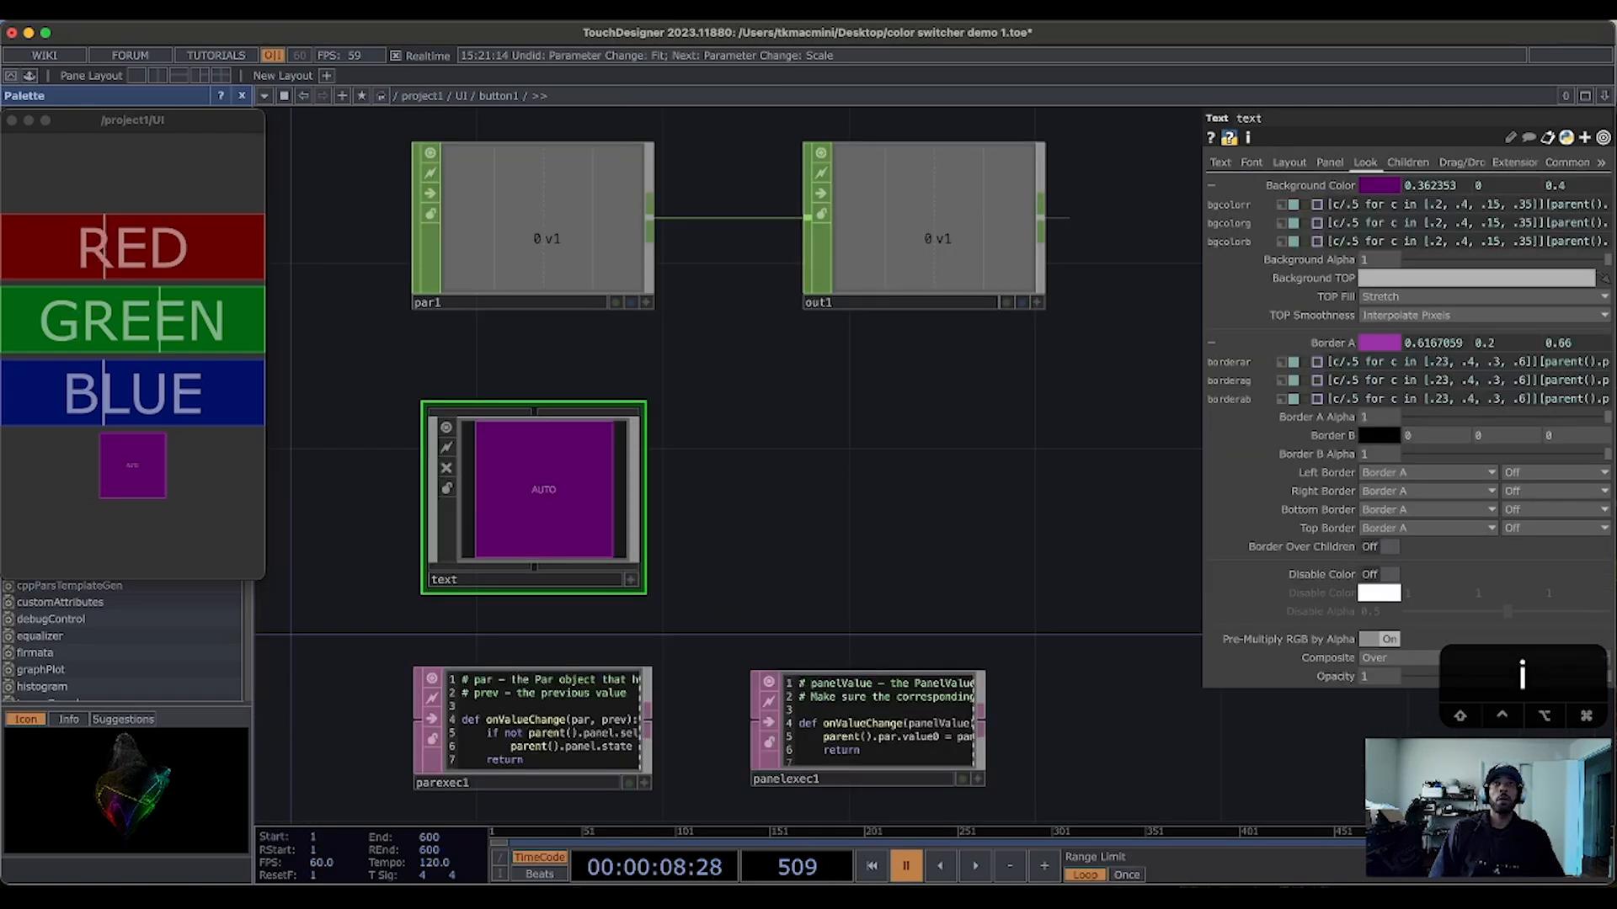
# Step: Set Scale Text to Fit to Always on button1's text component, and return to the project1 level
pyautogui.click(1246, 163)
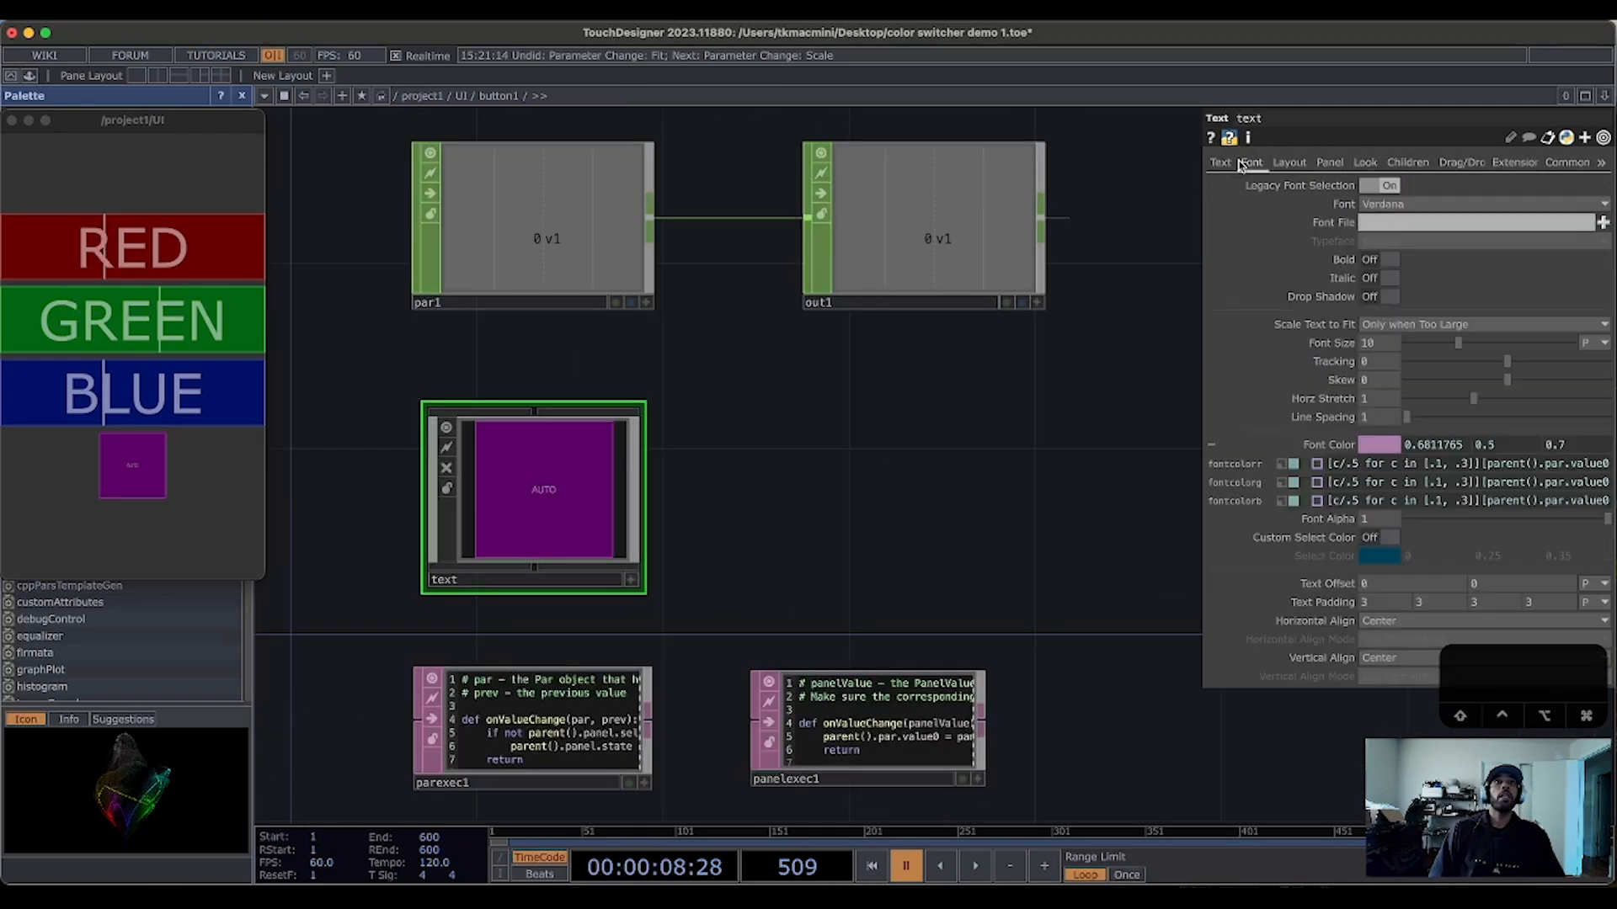
pyautogui.click(1442, 326)
pyautogui.click(1436, 337)
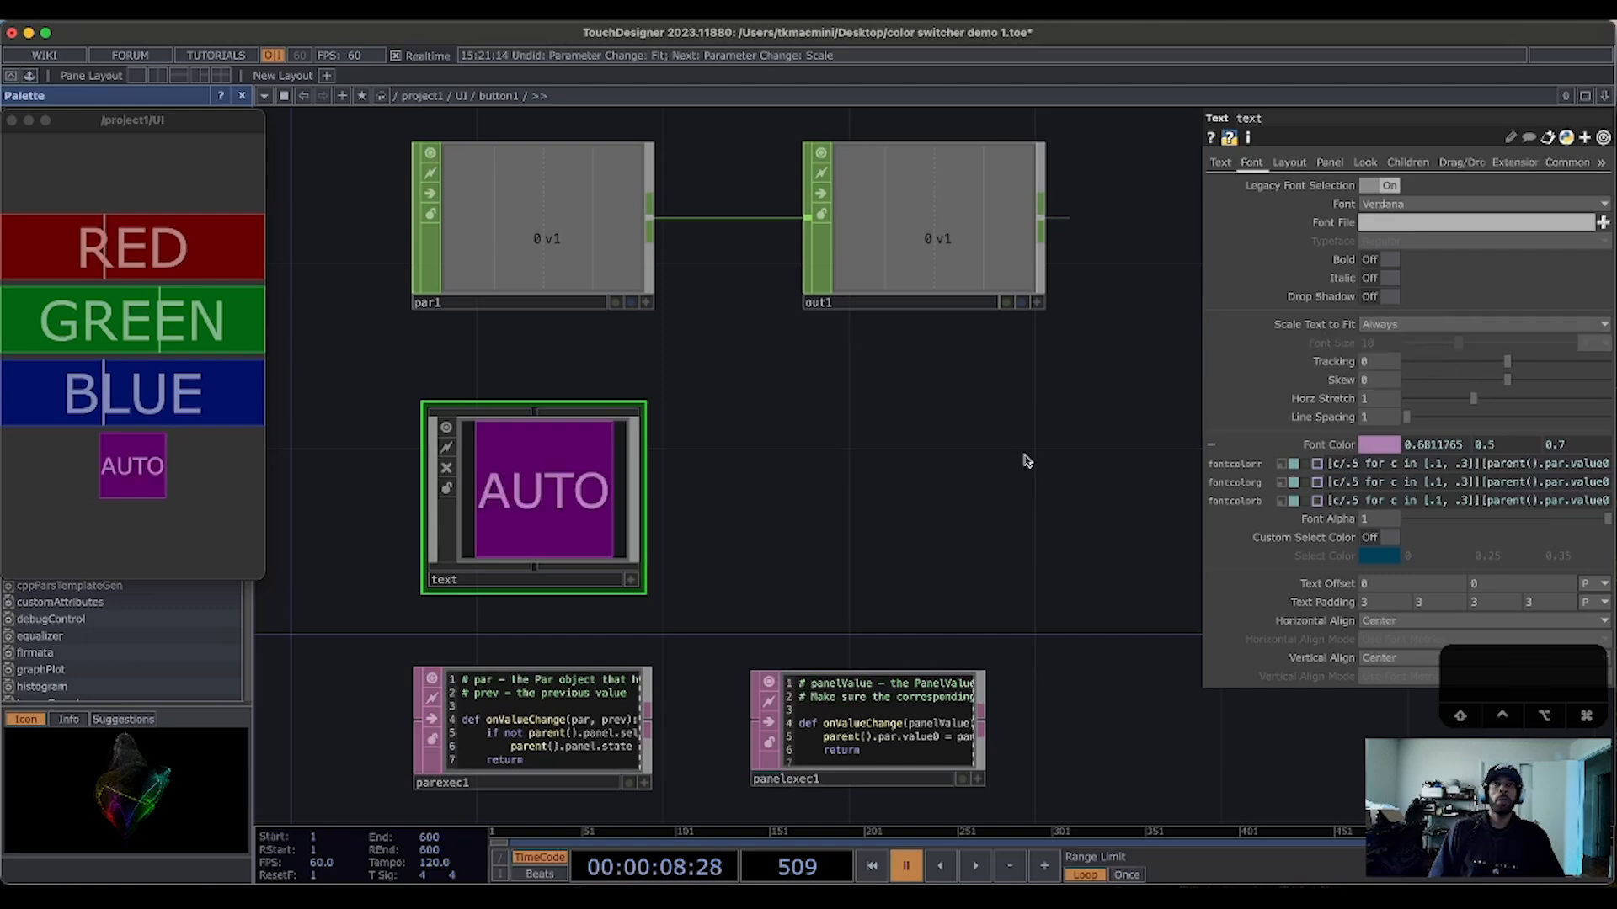
pyautogui.press('u')
pyautogui.press('u')
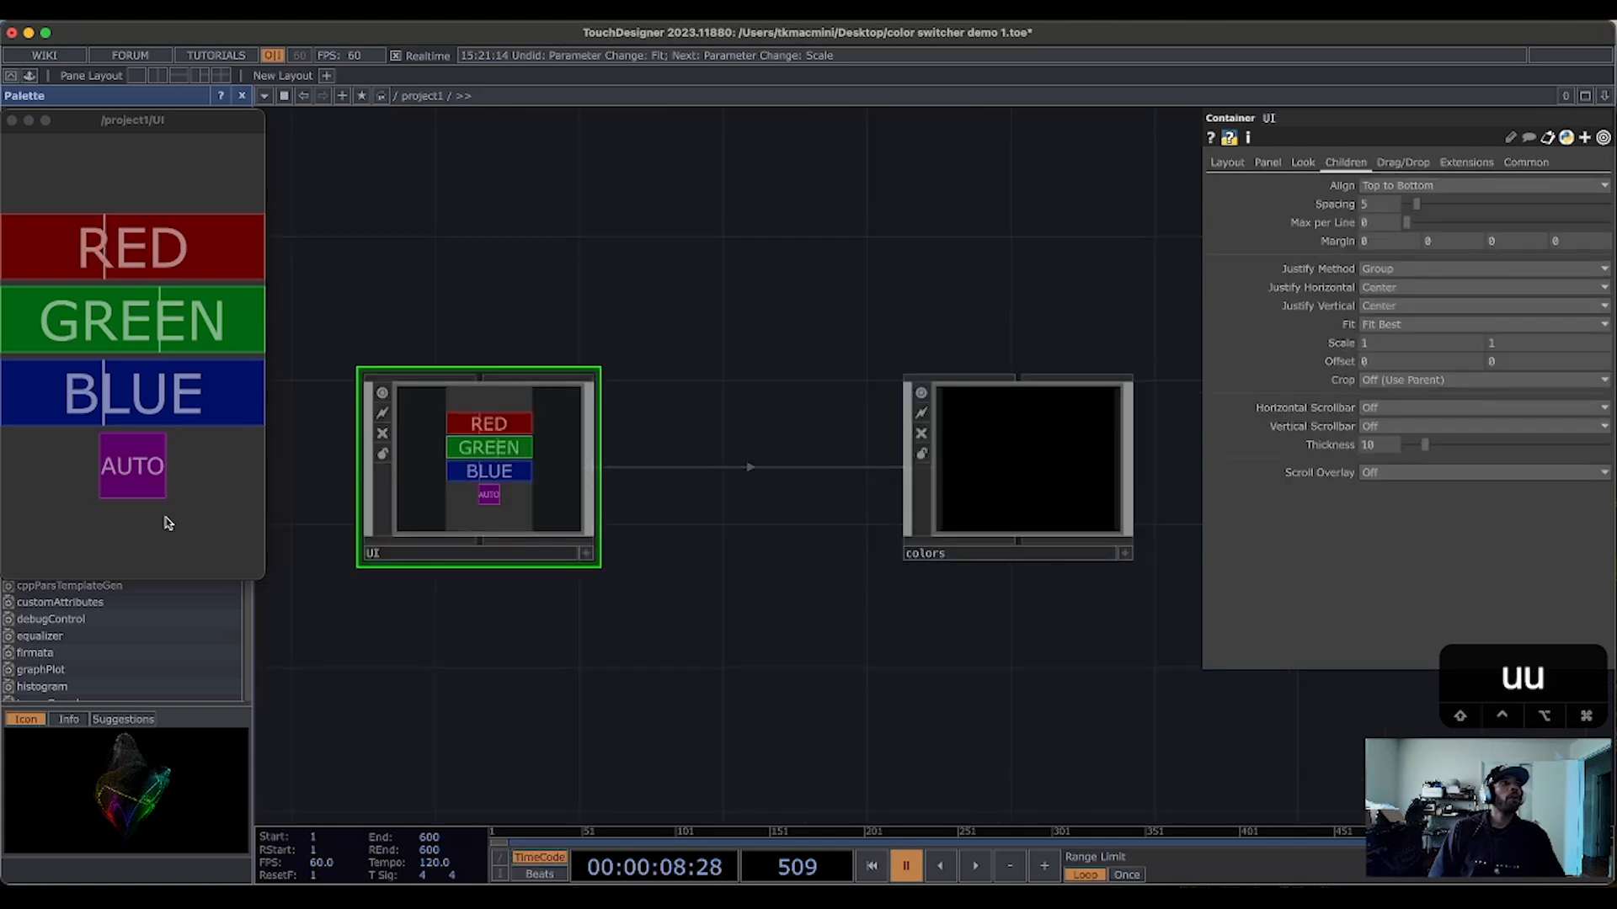
# Step: Toggle the AUTO button and move the BLUE, GREEN and RED sliders in the floating viewer to test the resized label
pyautogui.click(155, 467)
pyautogui.click(155, 466)
pyautogui.click(130, 470)
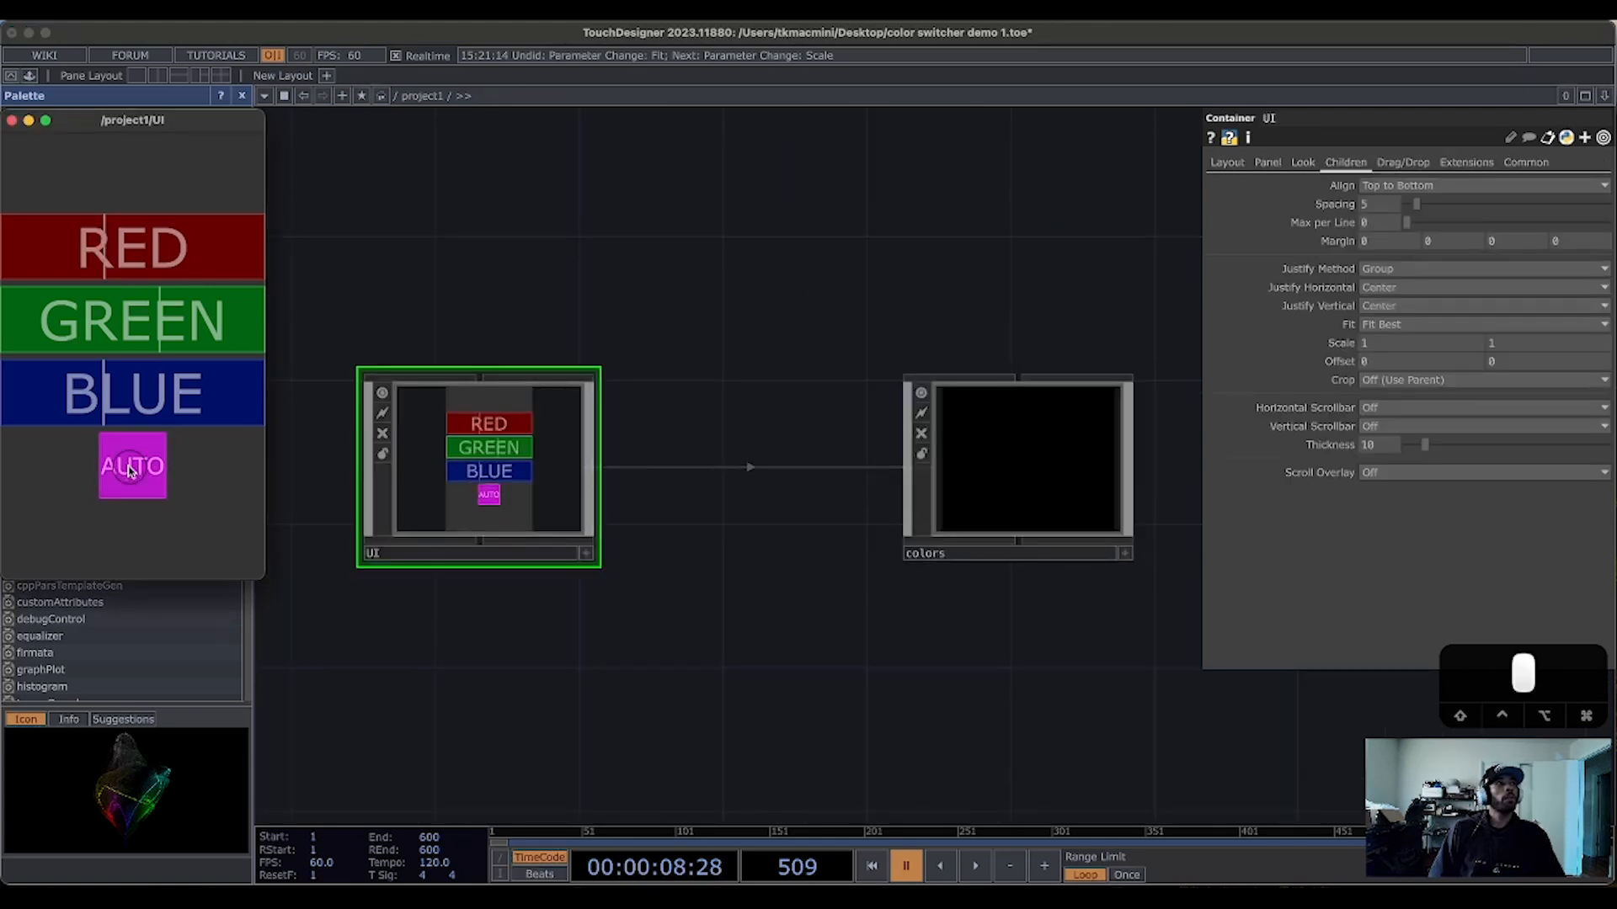
pyautogui.click(130, 471)
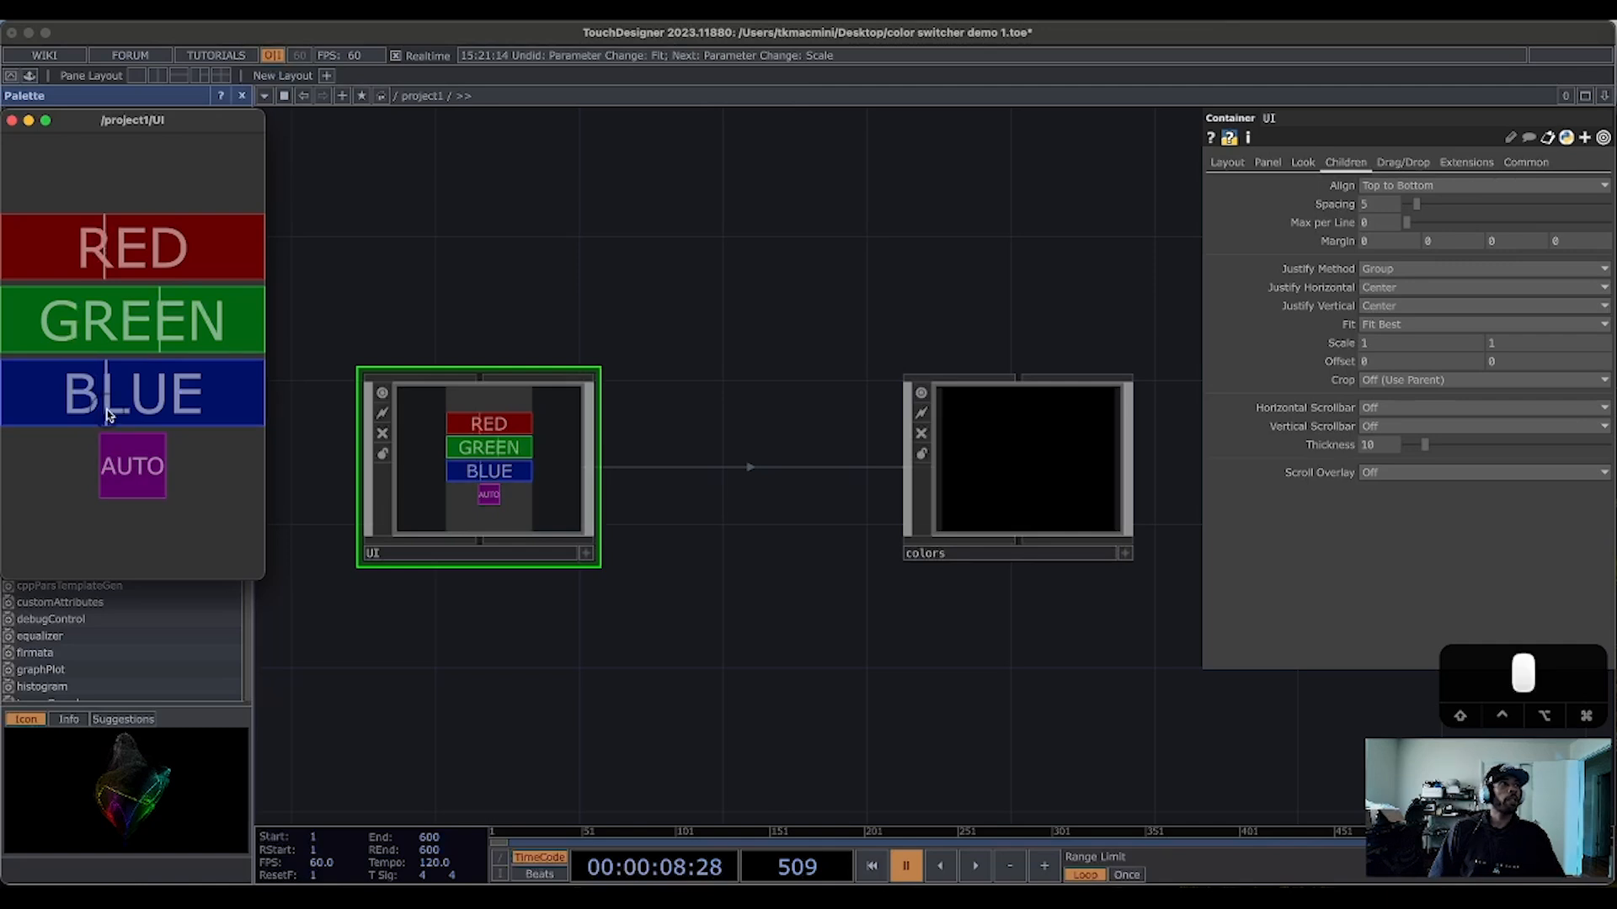
pyautogui.moveTo(169, 410); pyautogui.dragTo(105, 411)
pyautogui.moveTo(126, 320); pyautogui.dragTo(162, 319)
pyautogui.moveTo(101, 250)
pyautogui.mouseDown()
pyautogui.moveTo(147, 253)
pyautogui.moveTo(107, 256)
pyautogui.mouseUp()
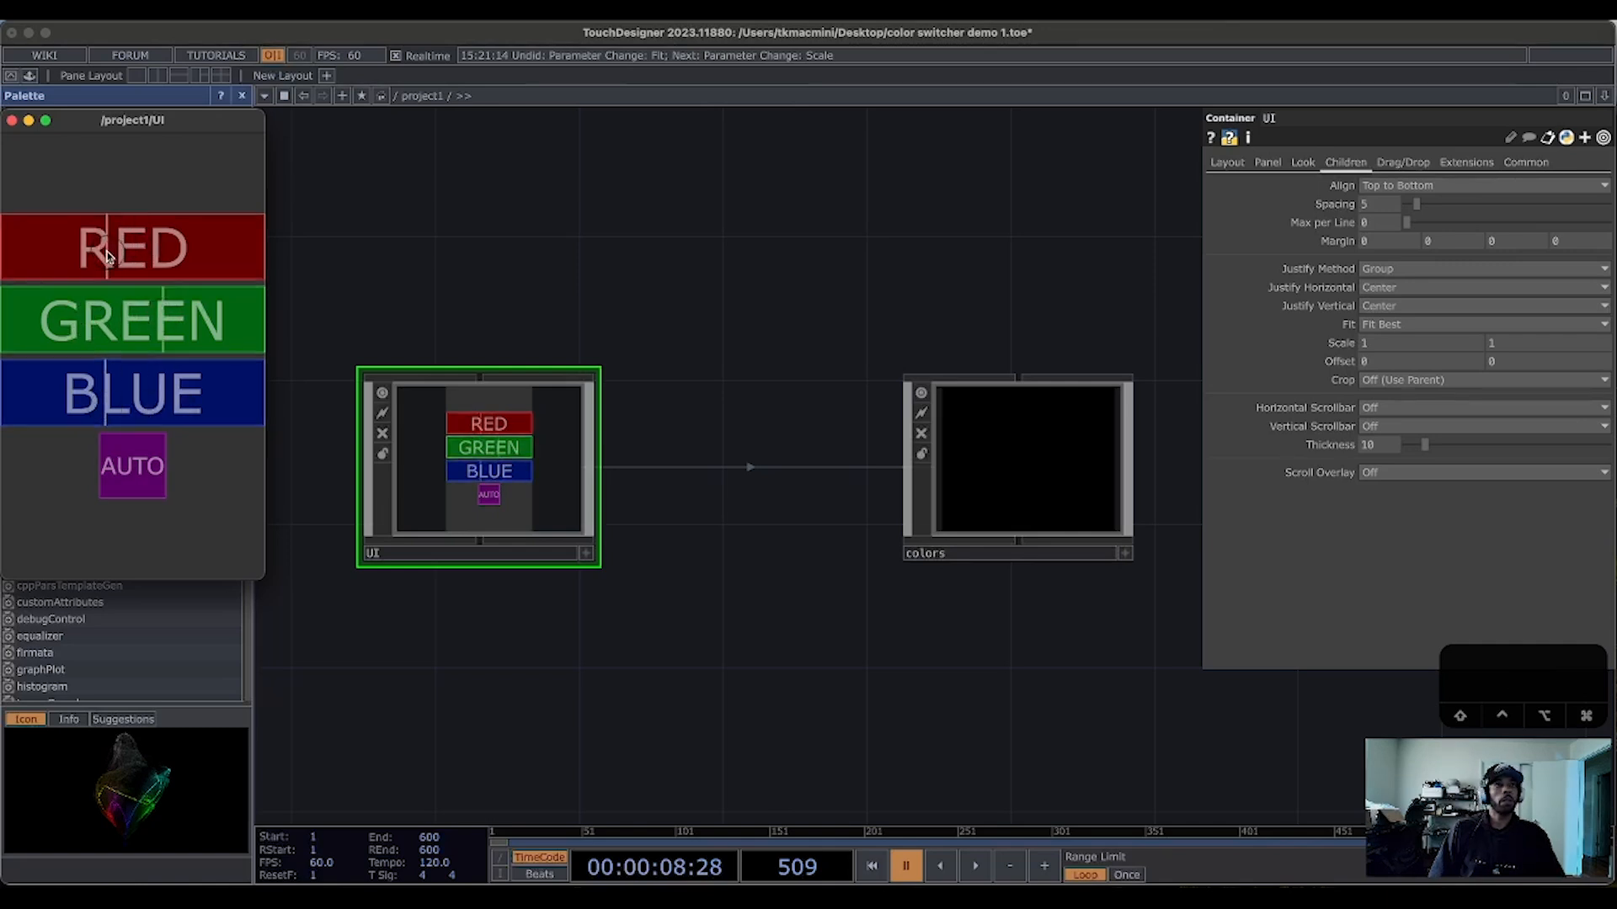
pyautogui.click(701, 572)
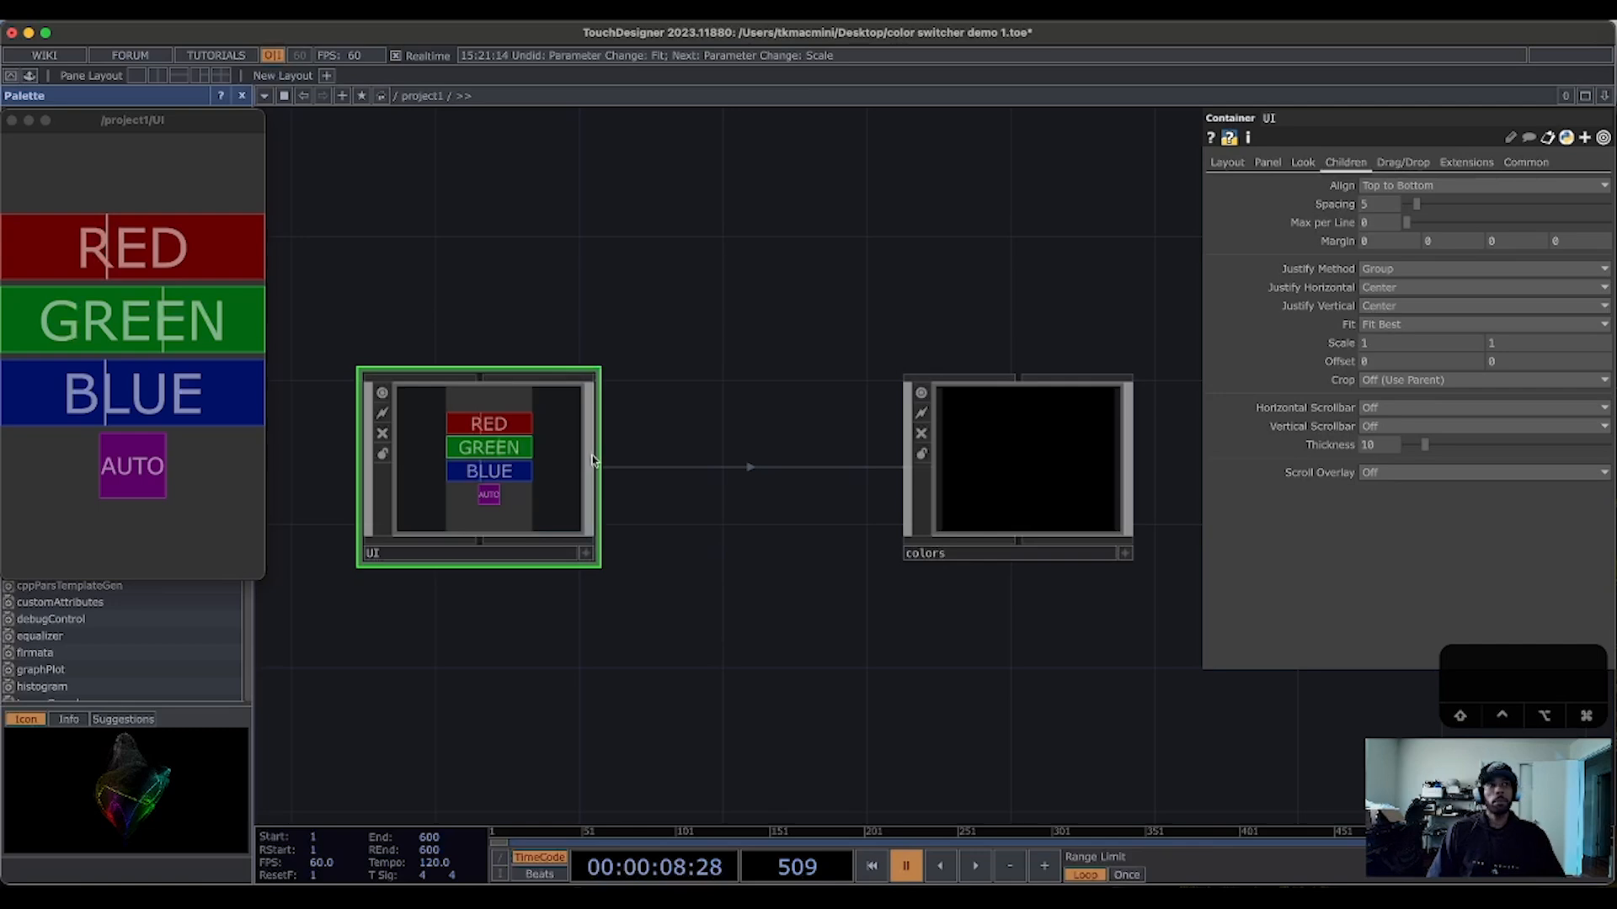
# Step: Go back into the UI network and review the chain from the sliders and button to the slider_rgb and auto_button nulls
pyautogui.press('i')
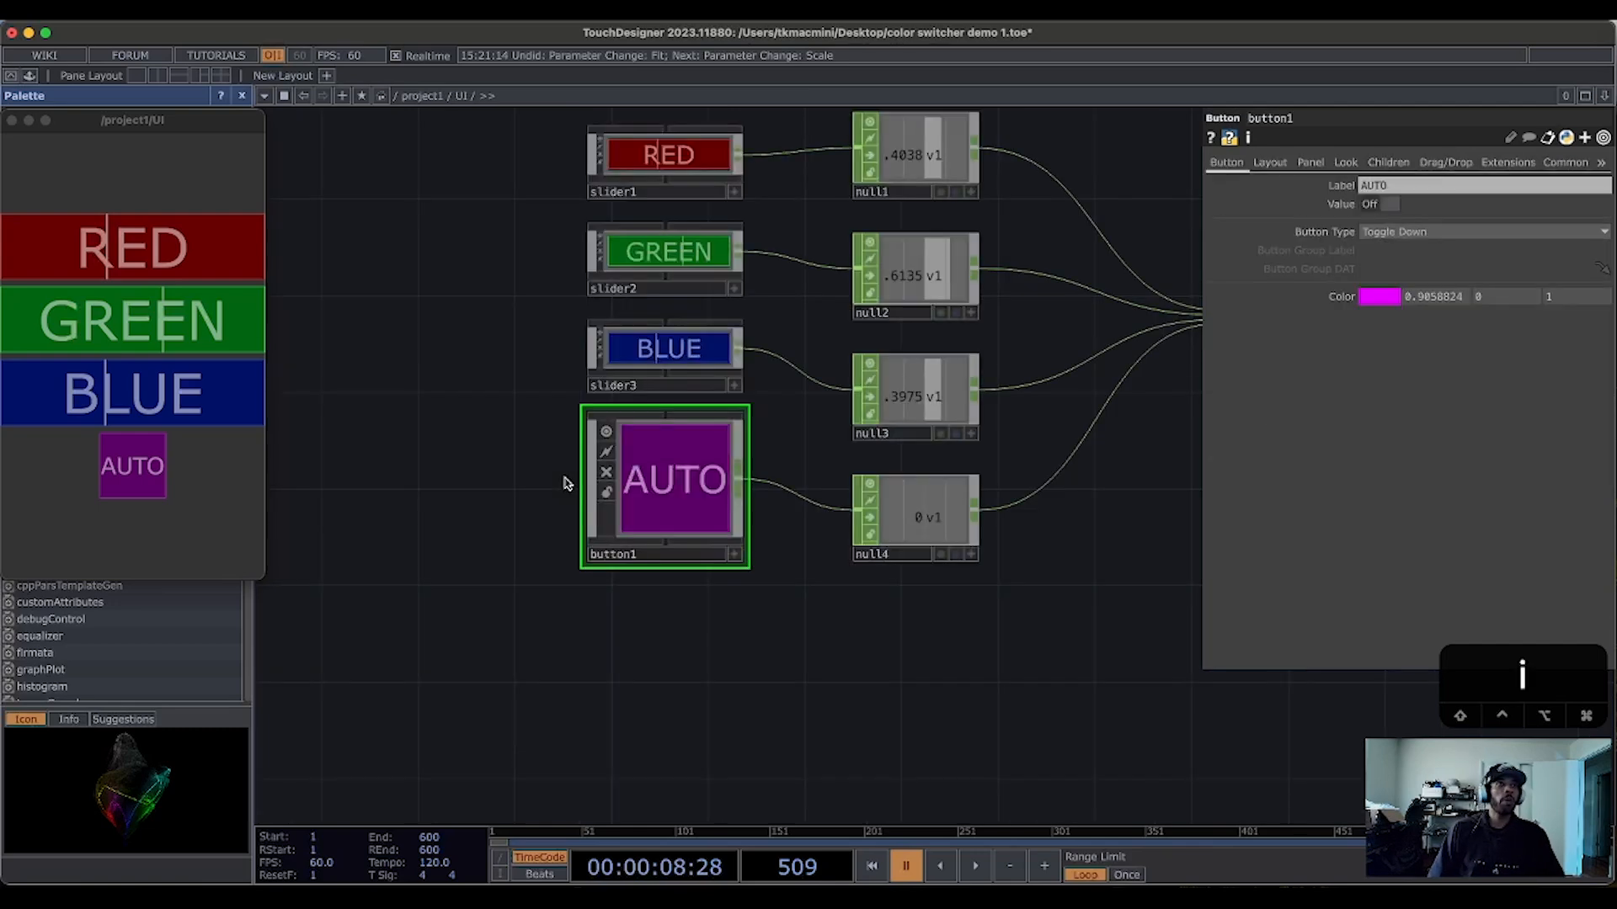
pyautogui.scroll(-5, 1154, 497)
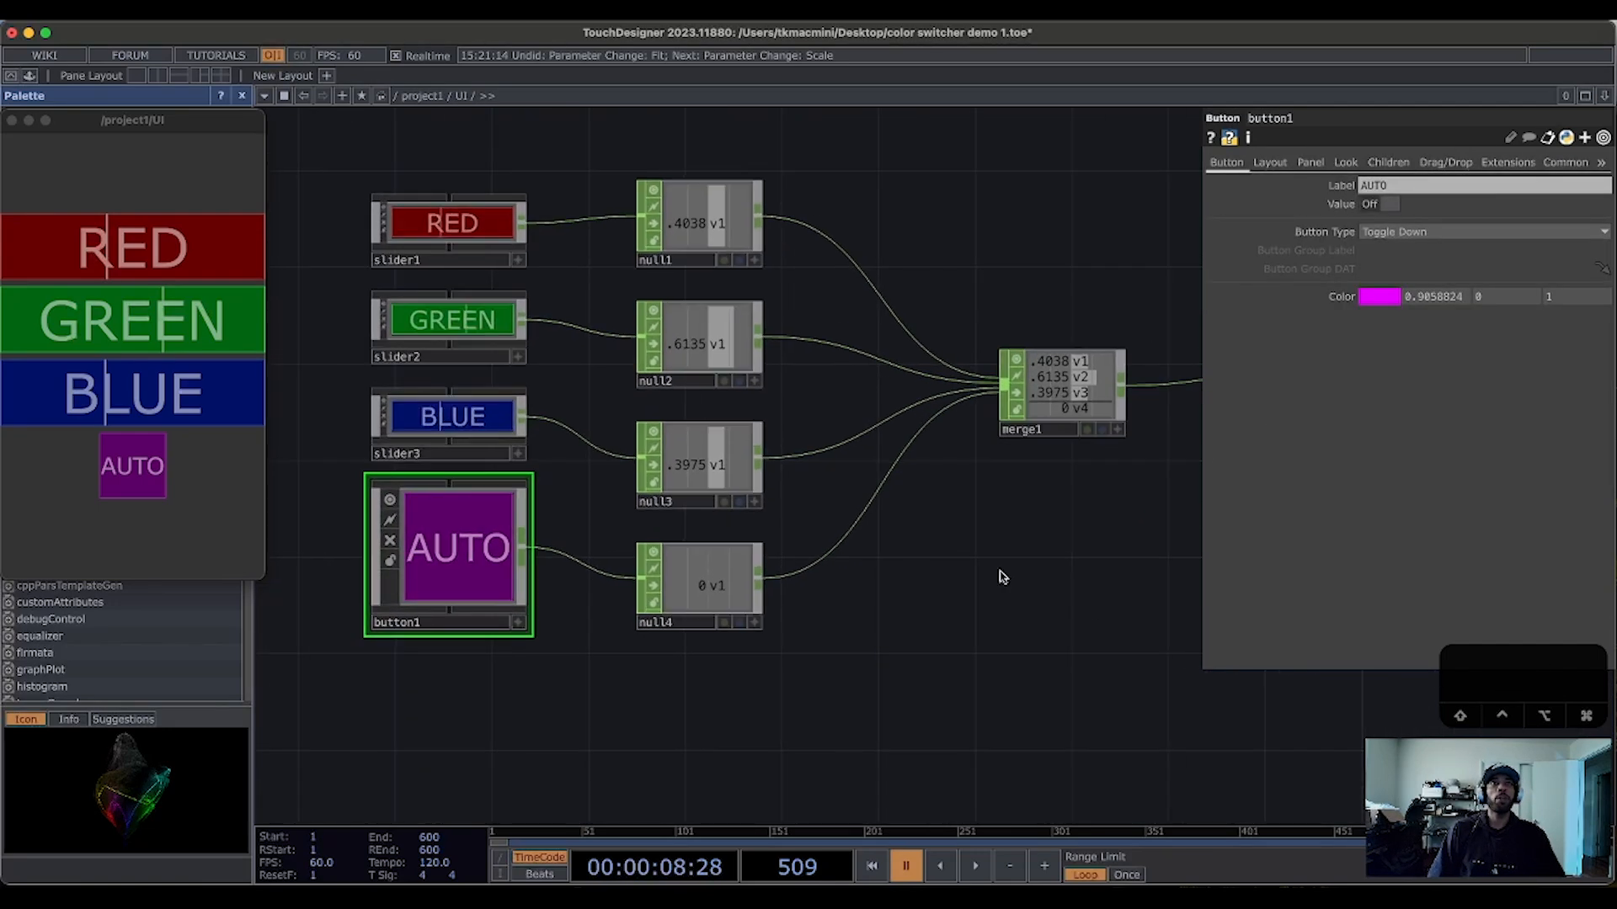
pyautogui.moveTo(1206, 711); pyautogui.dragTo(761, 602)
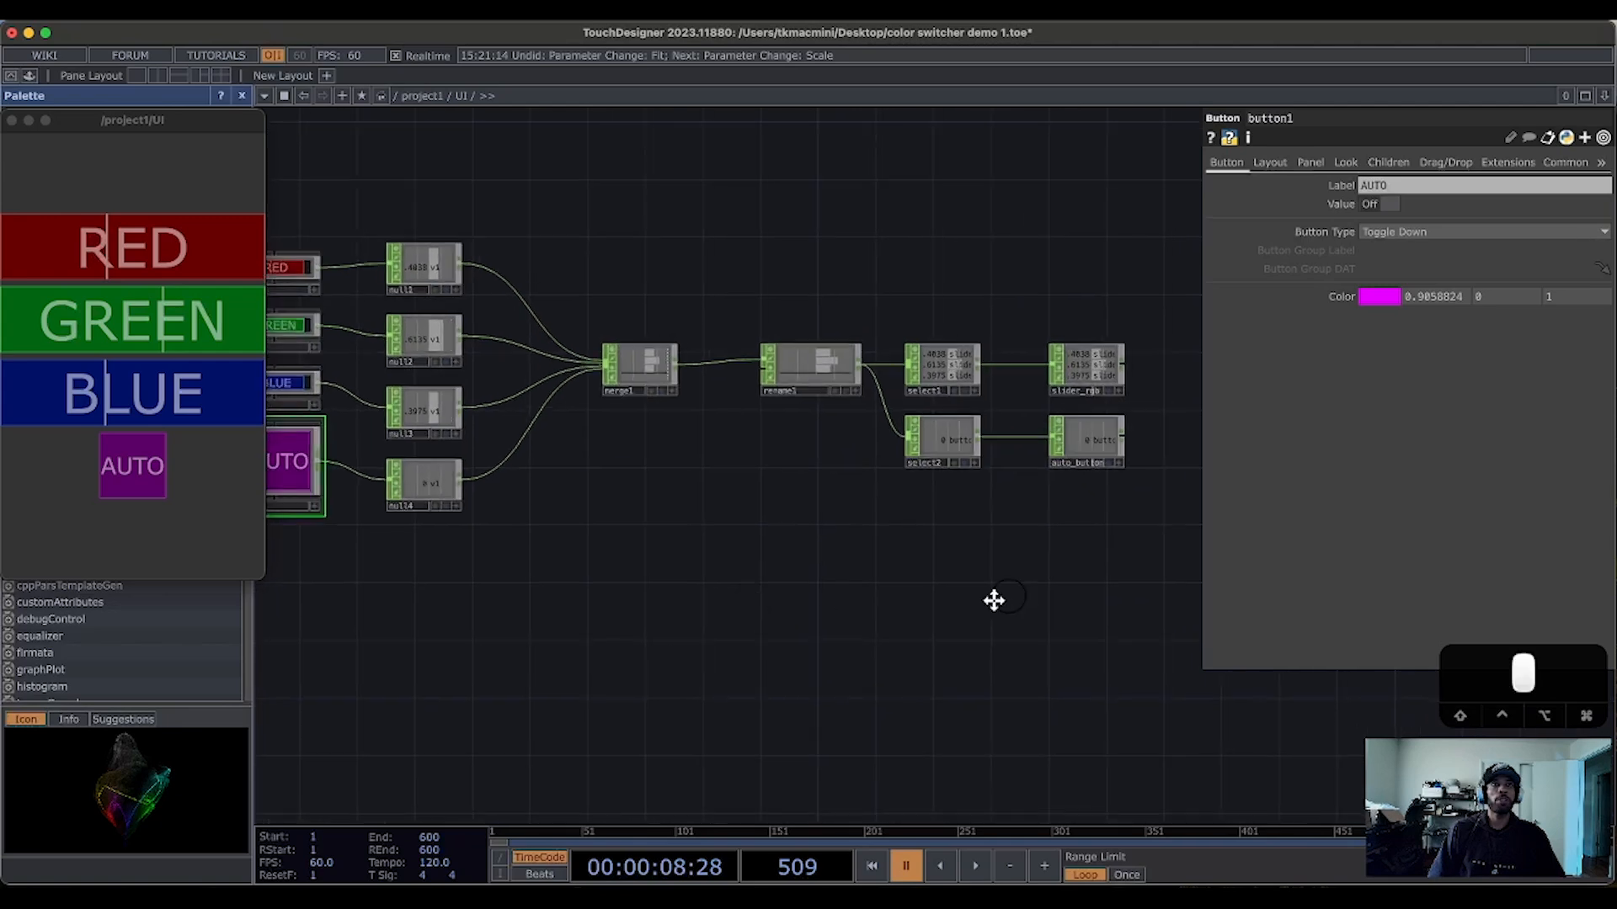
pyautogui.moveTo(995, 600); pyautogui.dragTo(1126, 530)
pyautogui.moveTo(1019, 519); pyautogui.dragTo(935, 565)
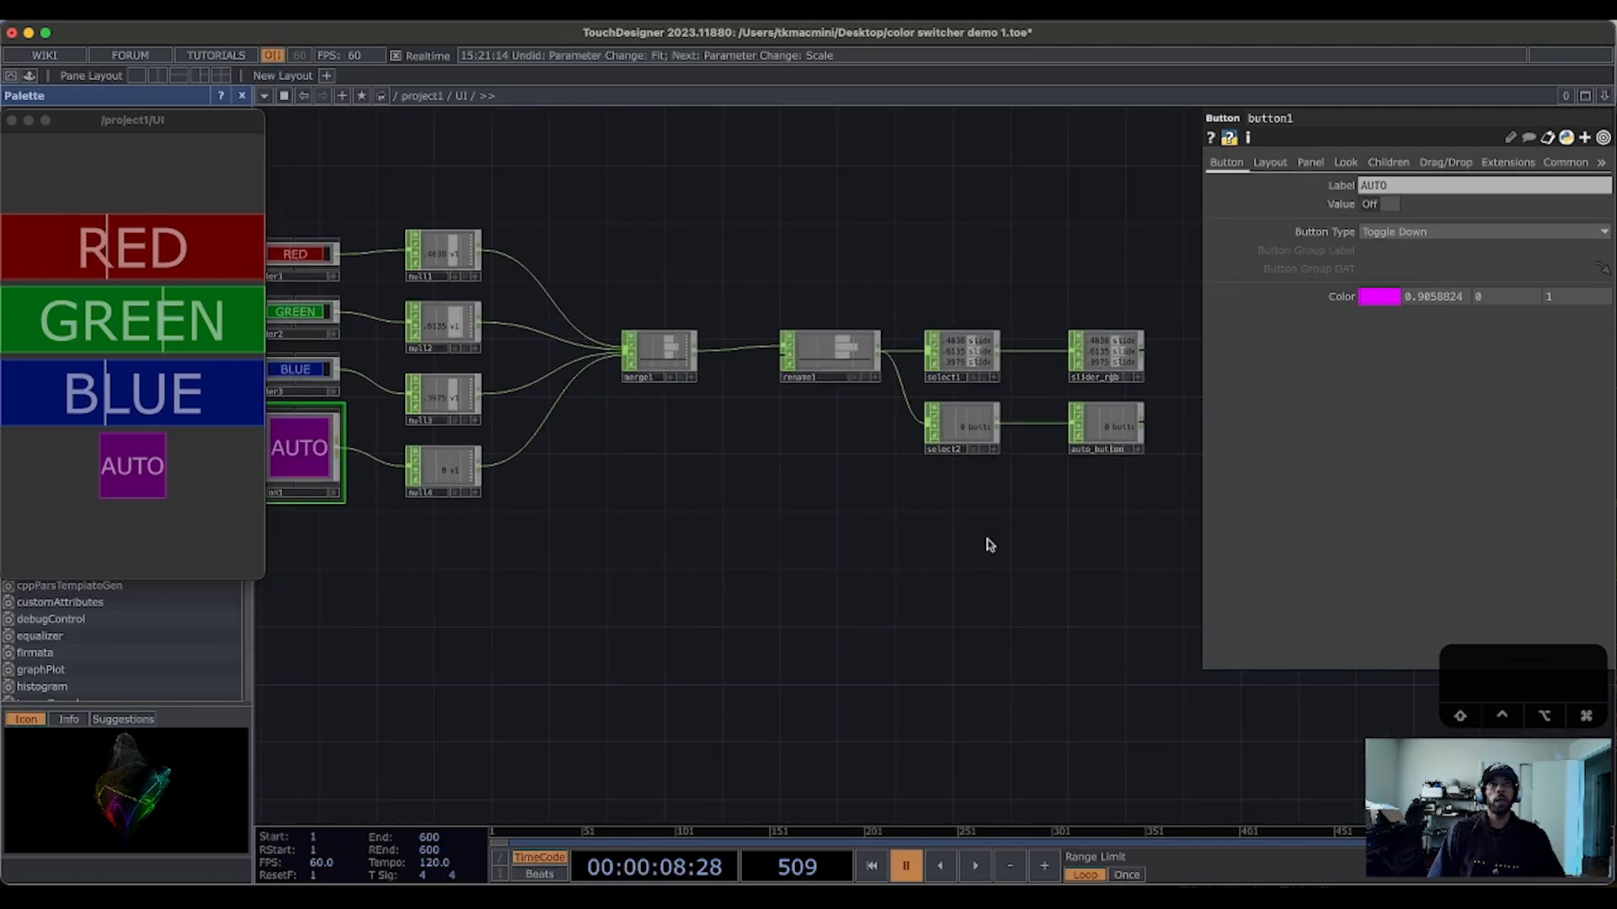
pyautogui.scroll(-3, 941, 613)
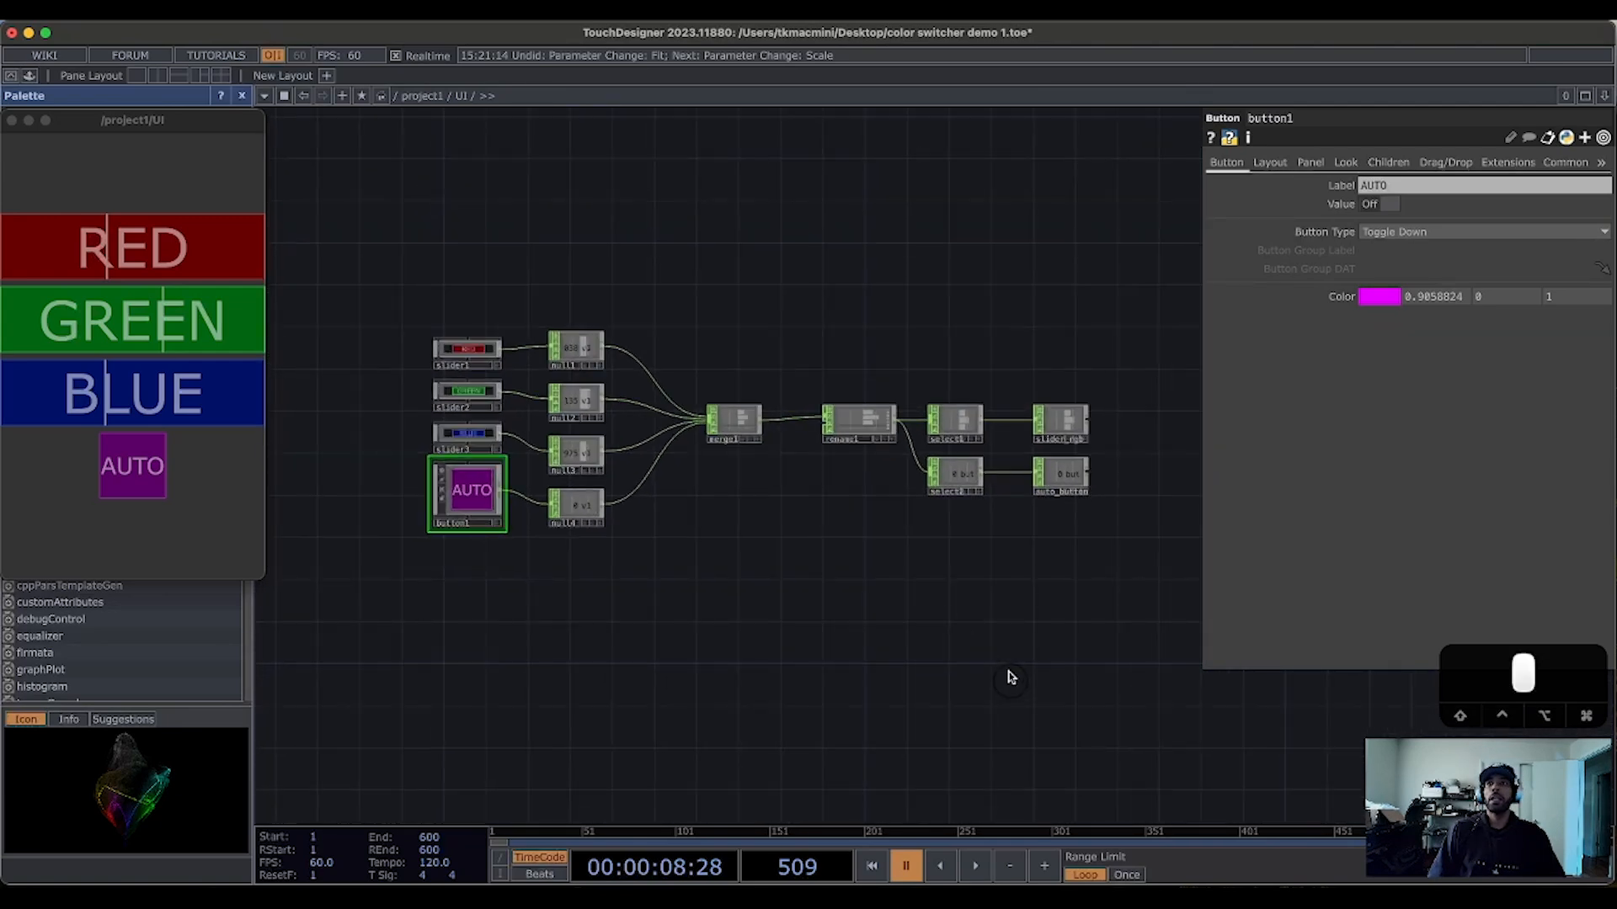
pyautogui.moveTo(1010, 675); pyautogui.dragTo(1003, 506)
pyautogui.moveTo(1060, 438); pyautogui.dragTo(991, 498)
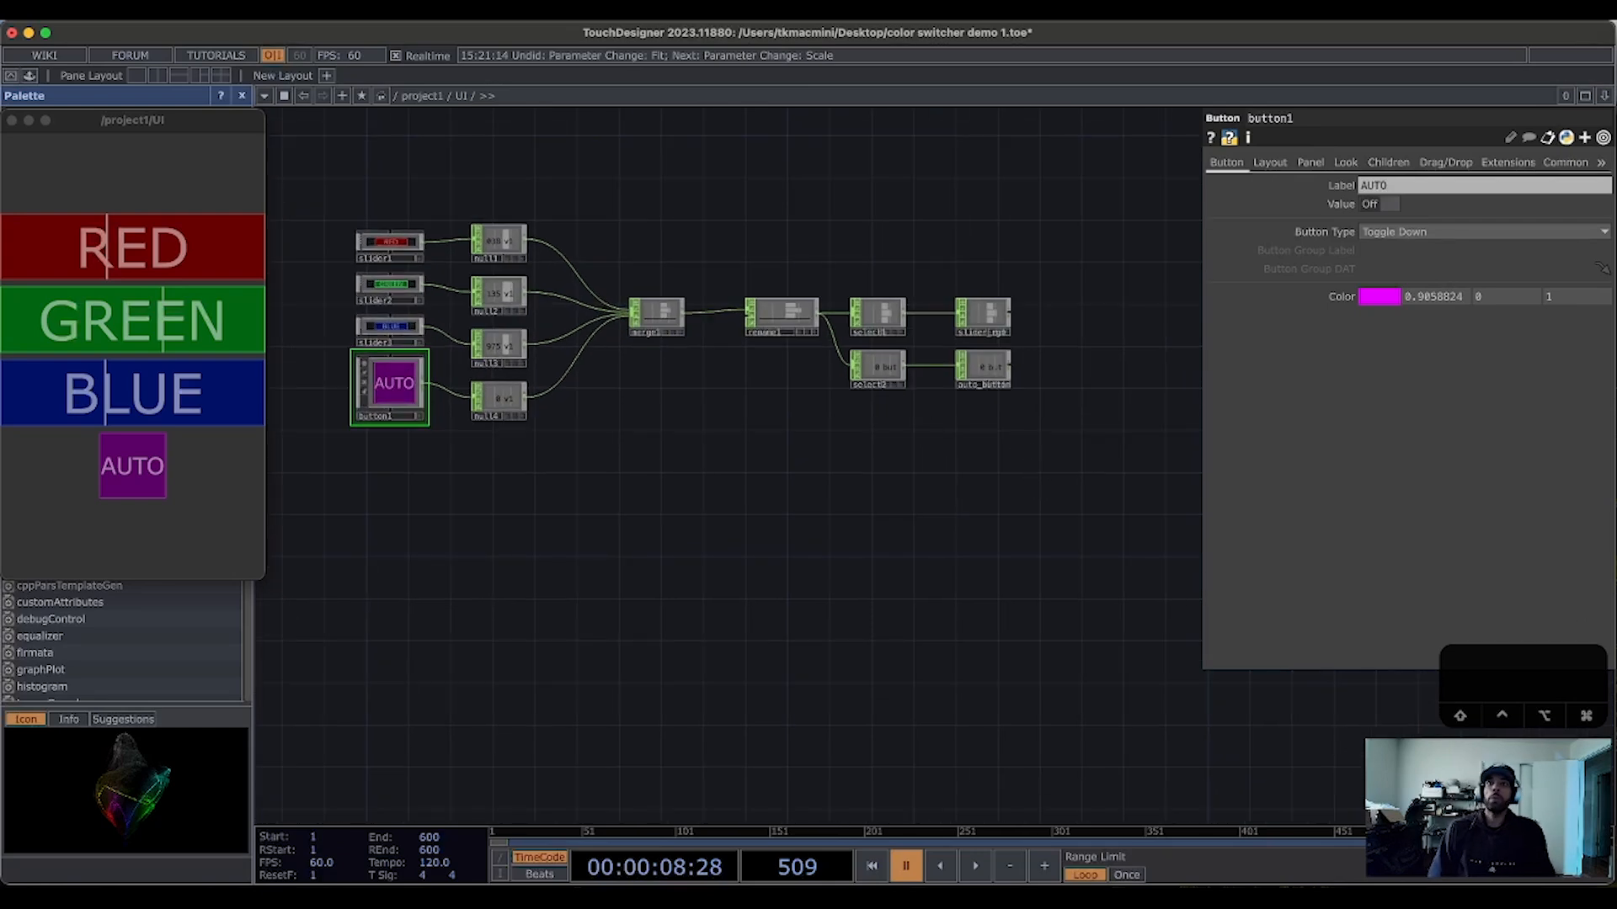
pyautogui.moveTo(594, 566); pyautogui.dragTo(729, 483)
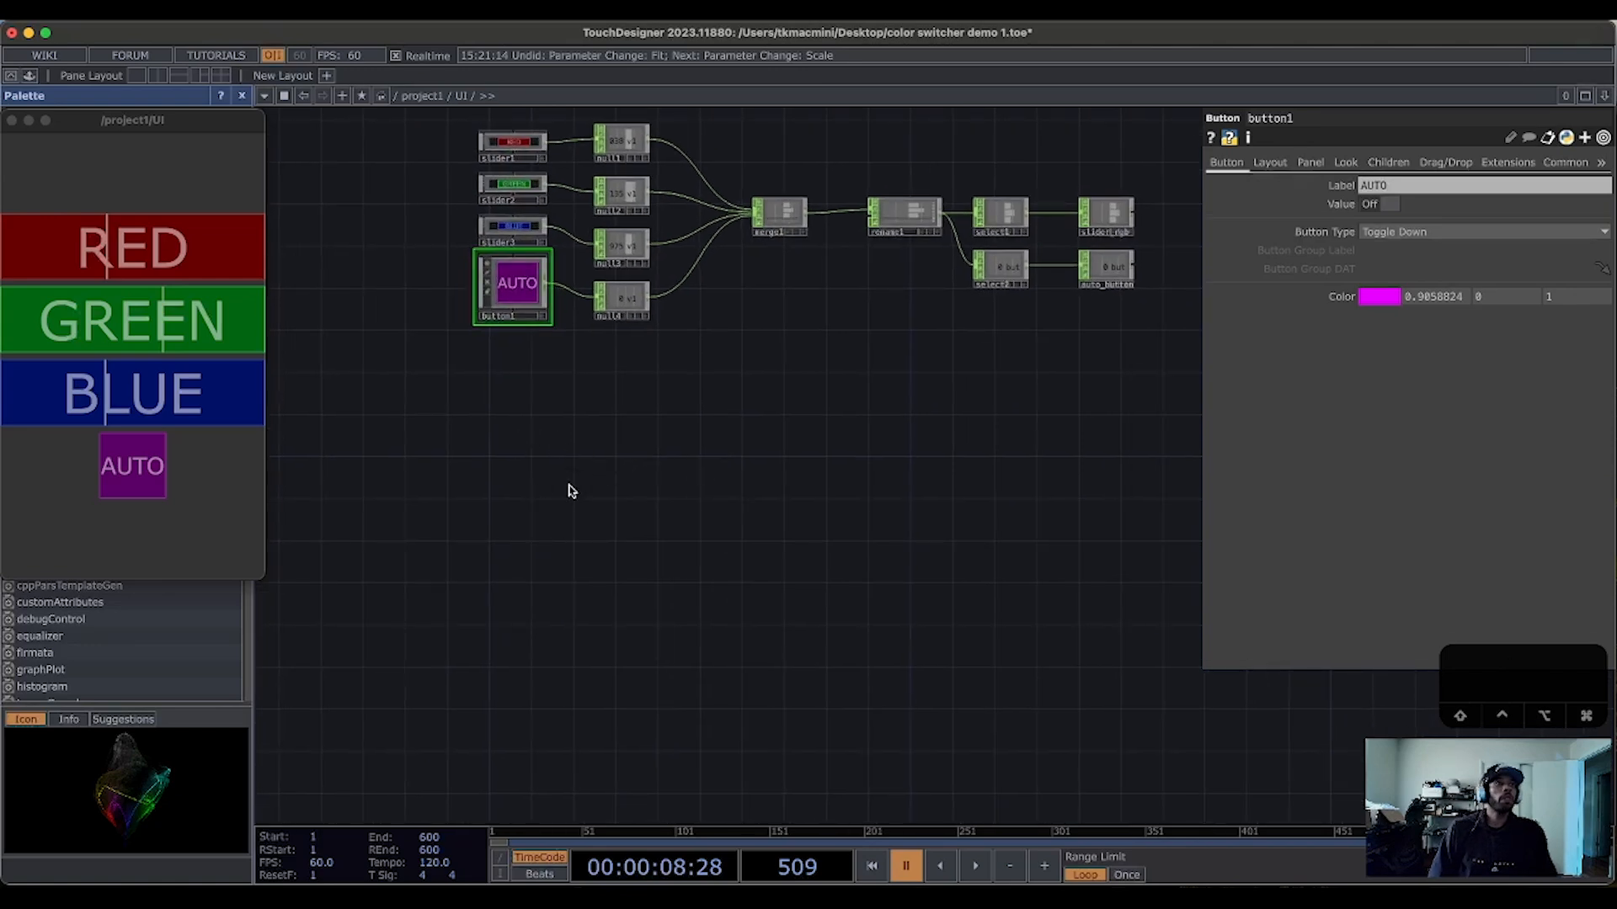
# Step: Add an LFO CHOP in the empty area below button1 in the UI network
pyautogui.press('Tab')
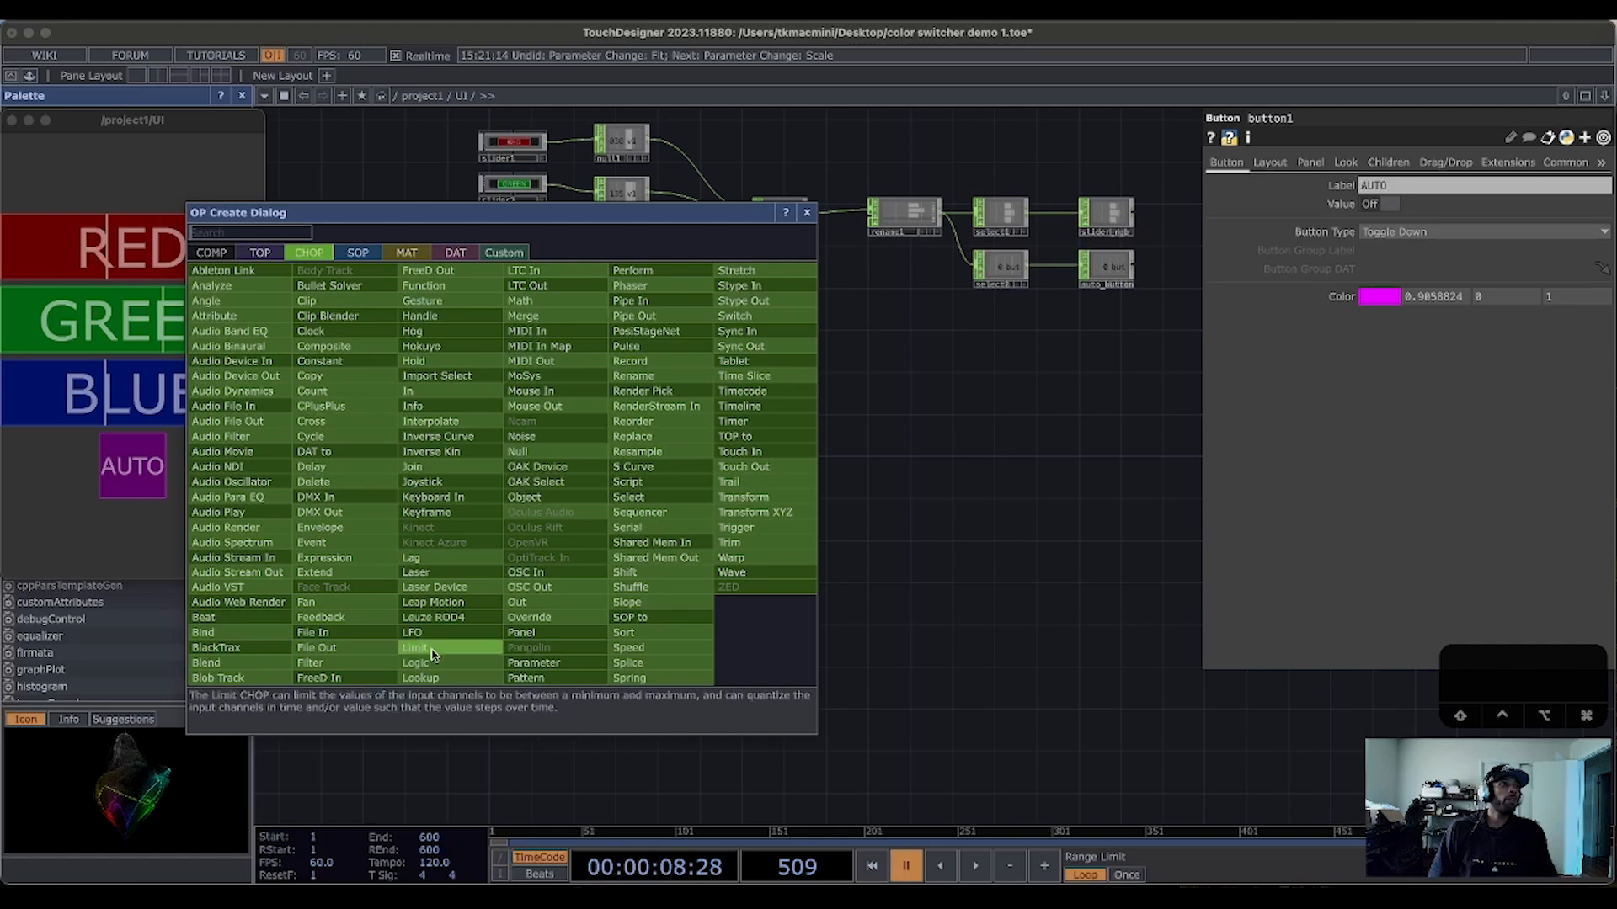
pyautogui.click(414, 633)
pyautogui.click(511, 444)
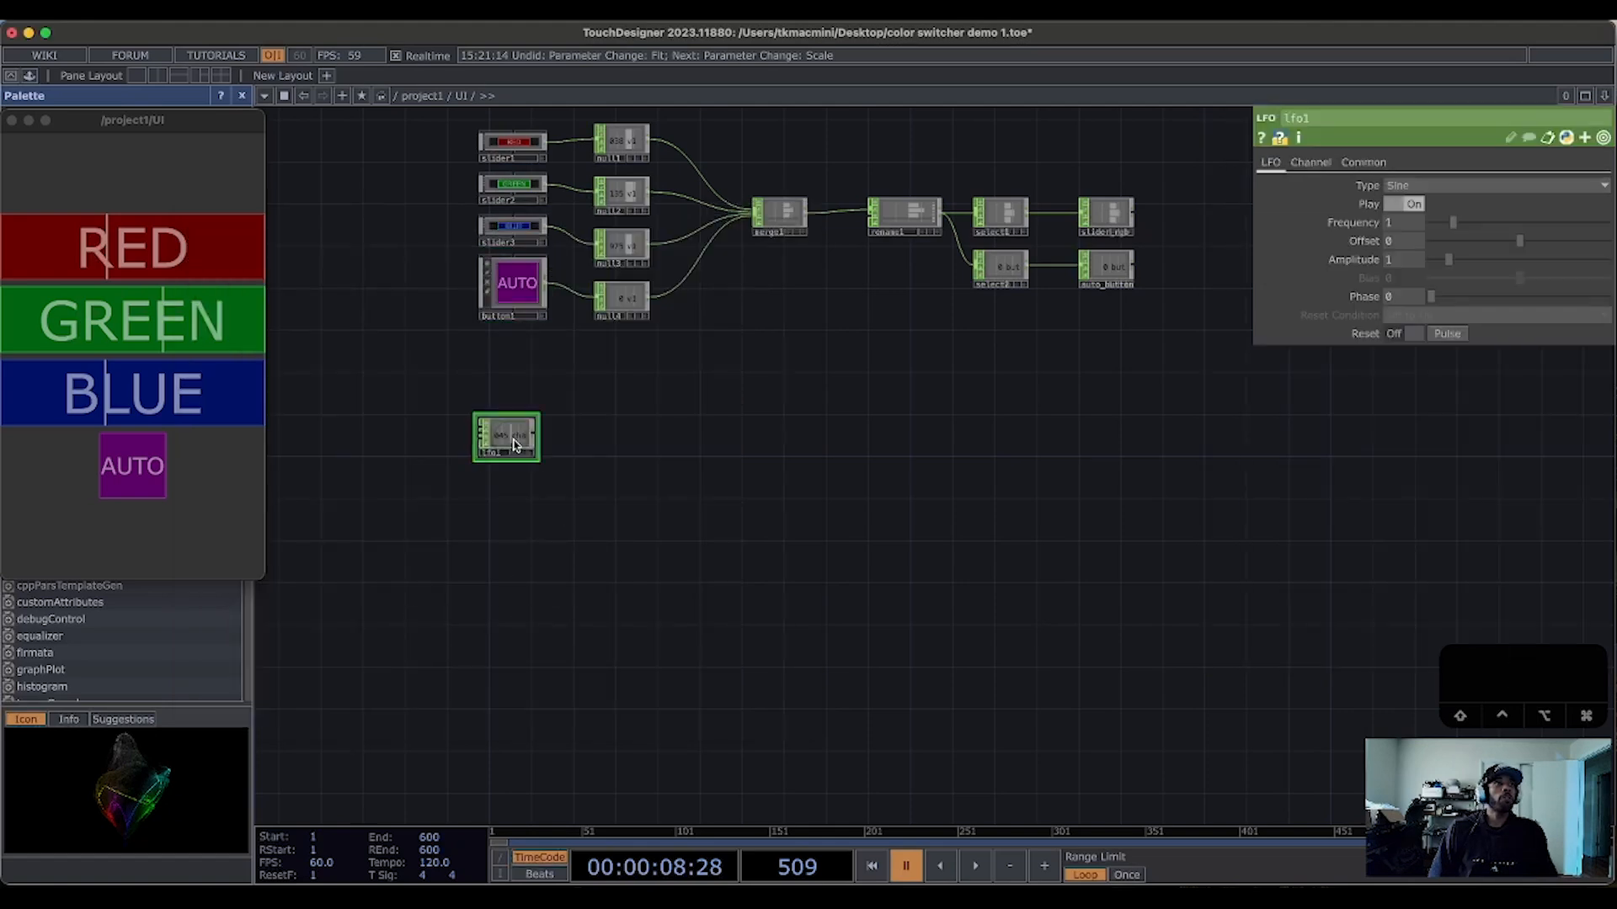
# Step: Start timeline playback, pausing and resuming it once, to run the new LFO CHOP's sine signal
pyautogui.scroll(3, 527, 436)
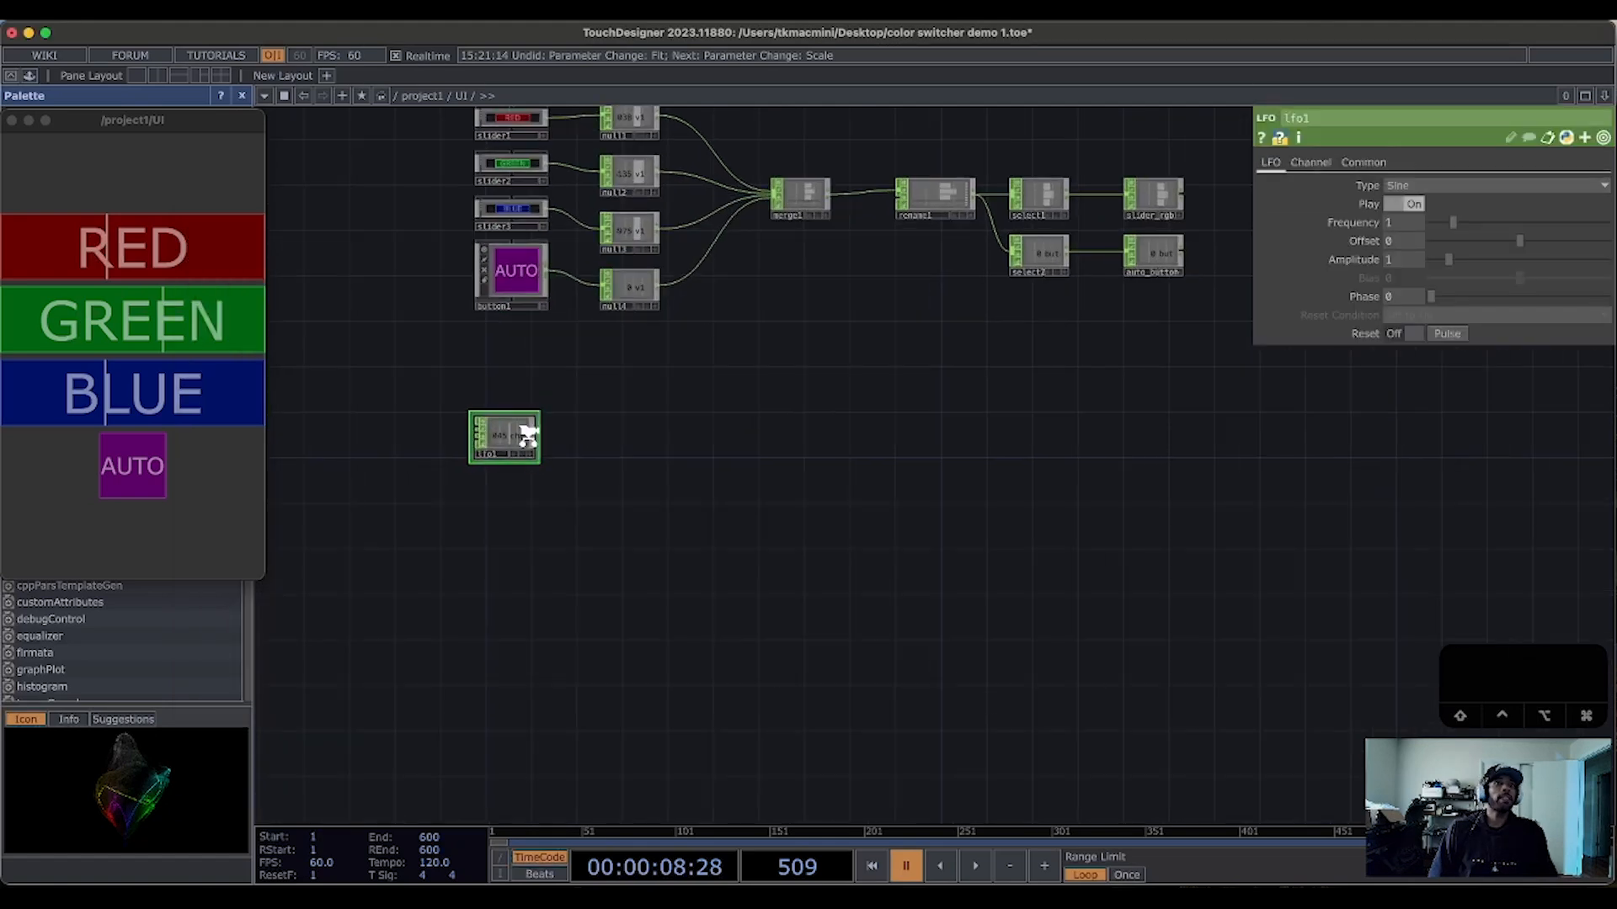
pyautogui.click(964, 865)
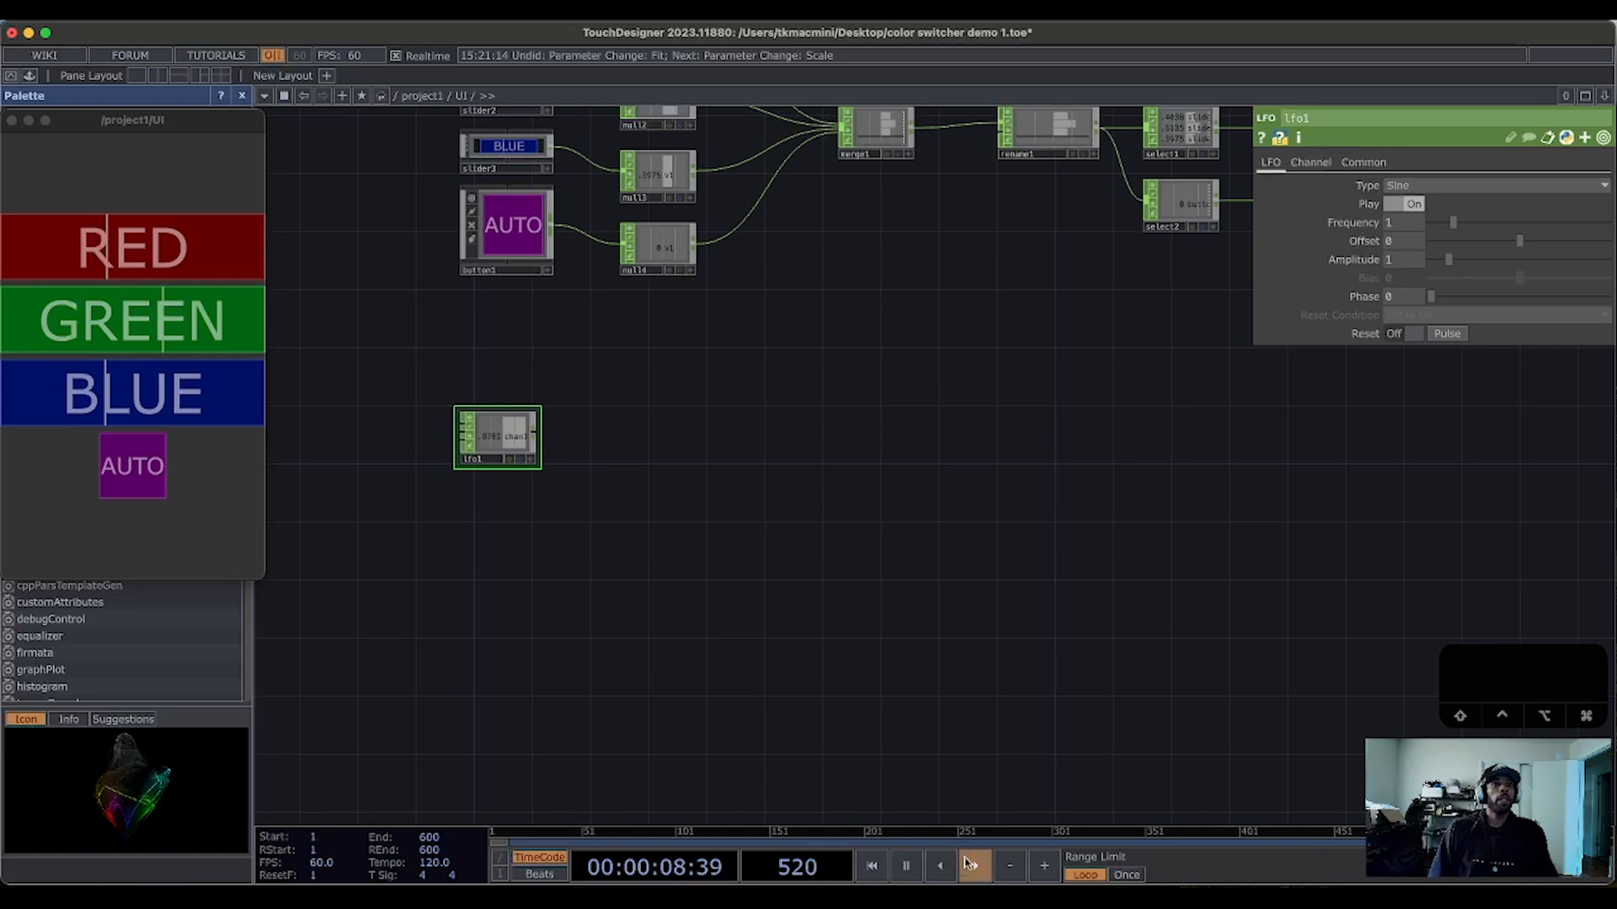
pyautogui.scroll(3, 464, 499)
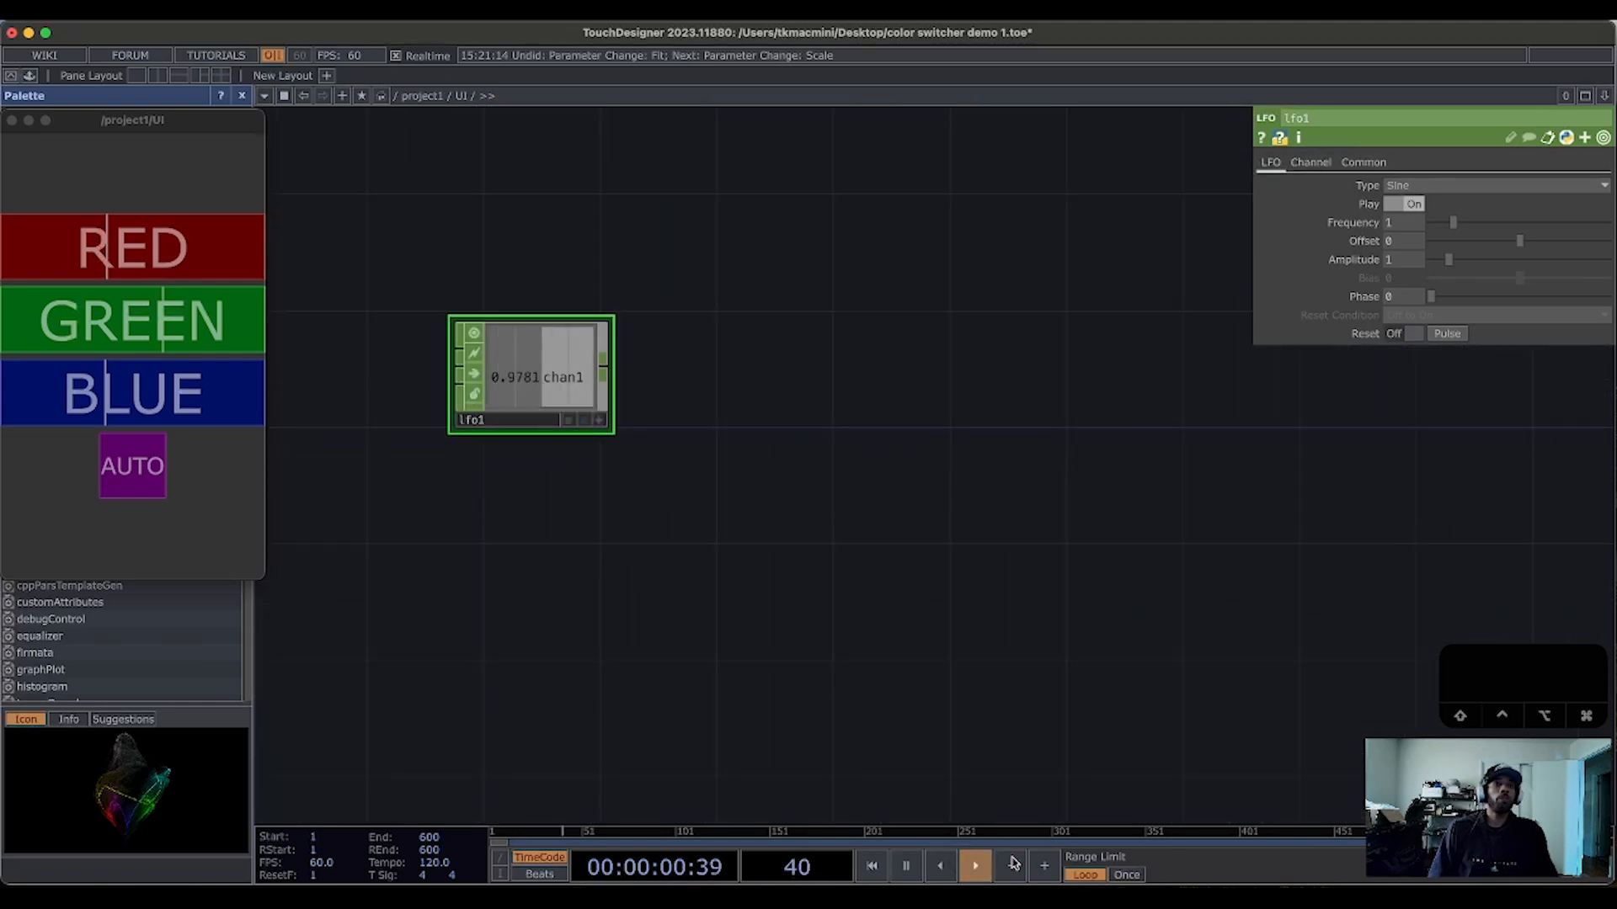
pyautogui.click(975, 868)
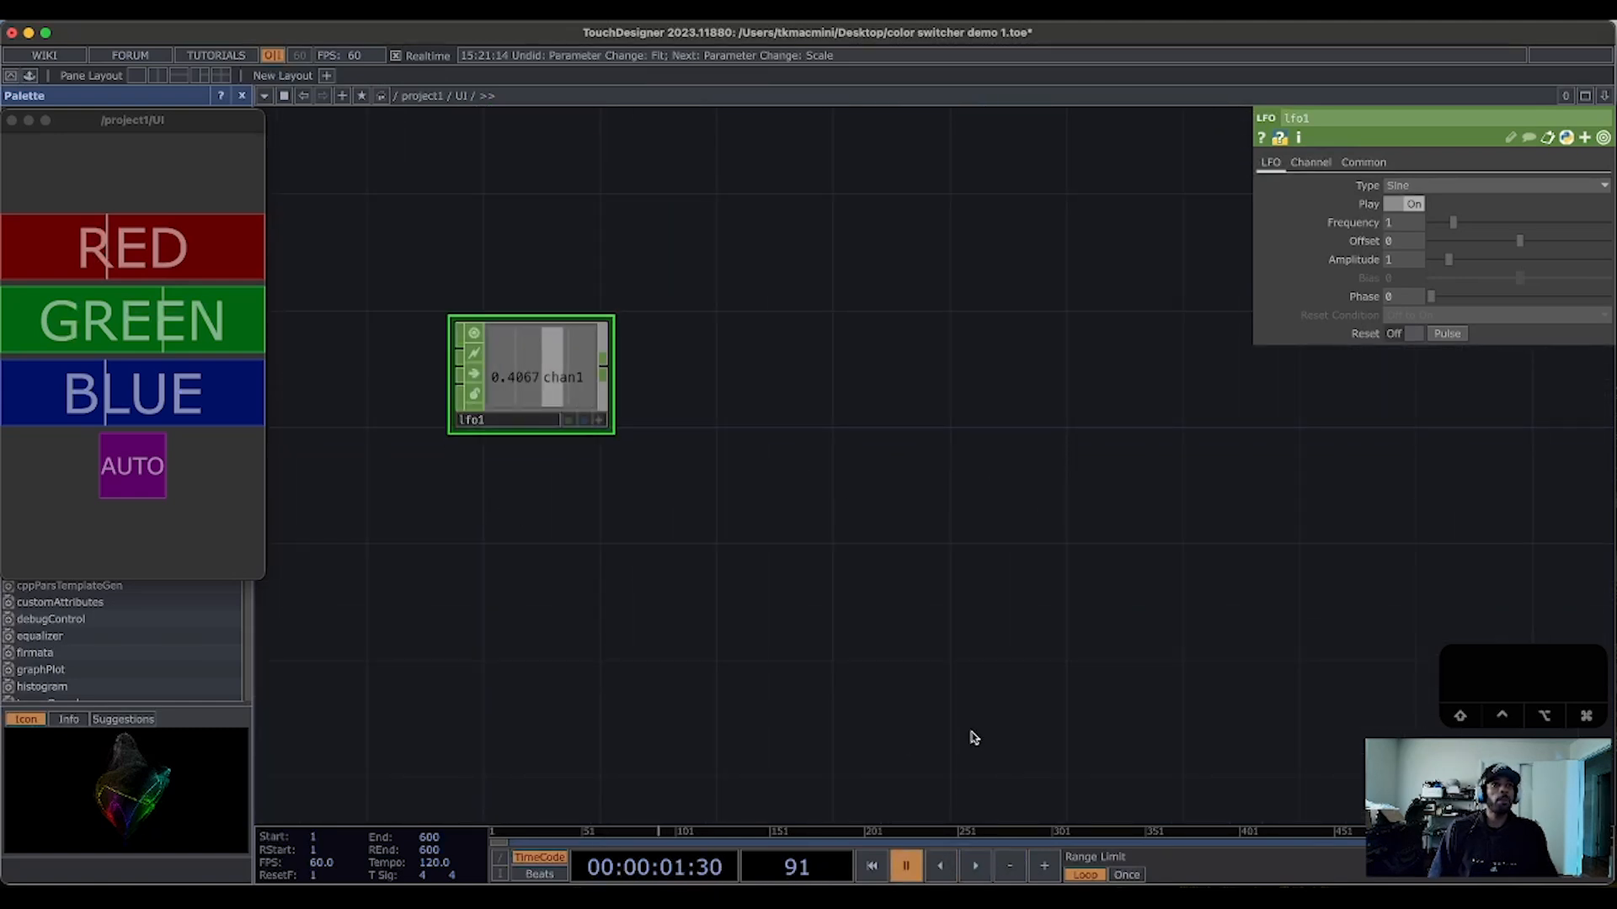
pyautogui.click(979, 874)
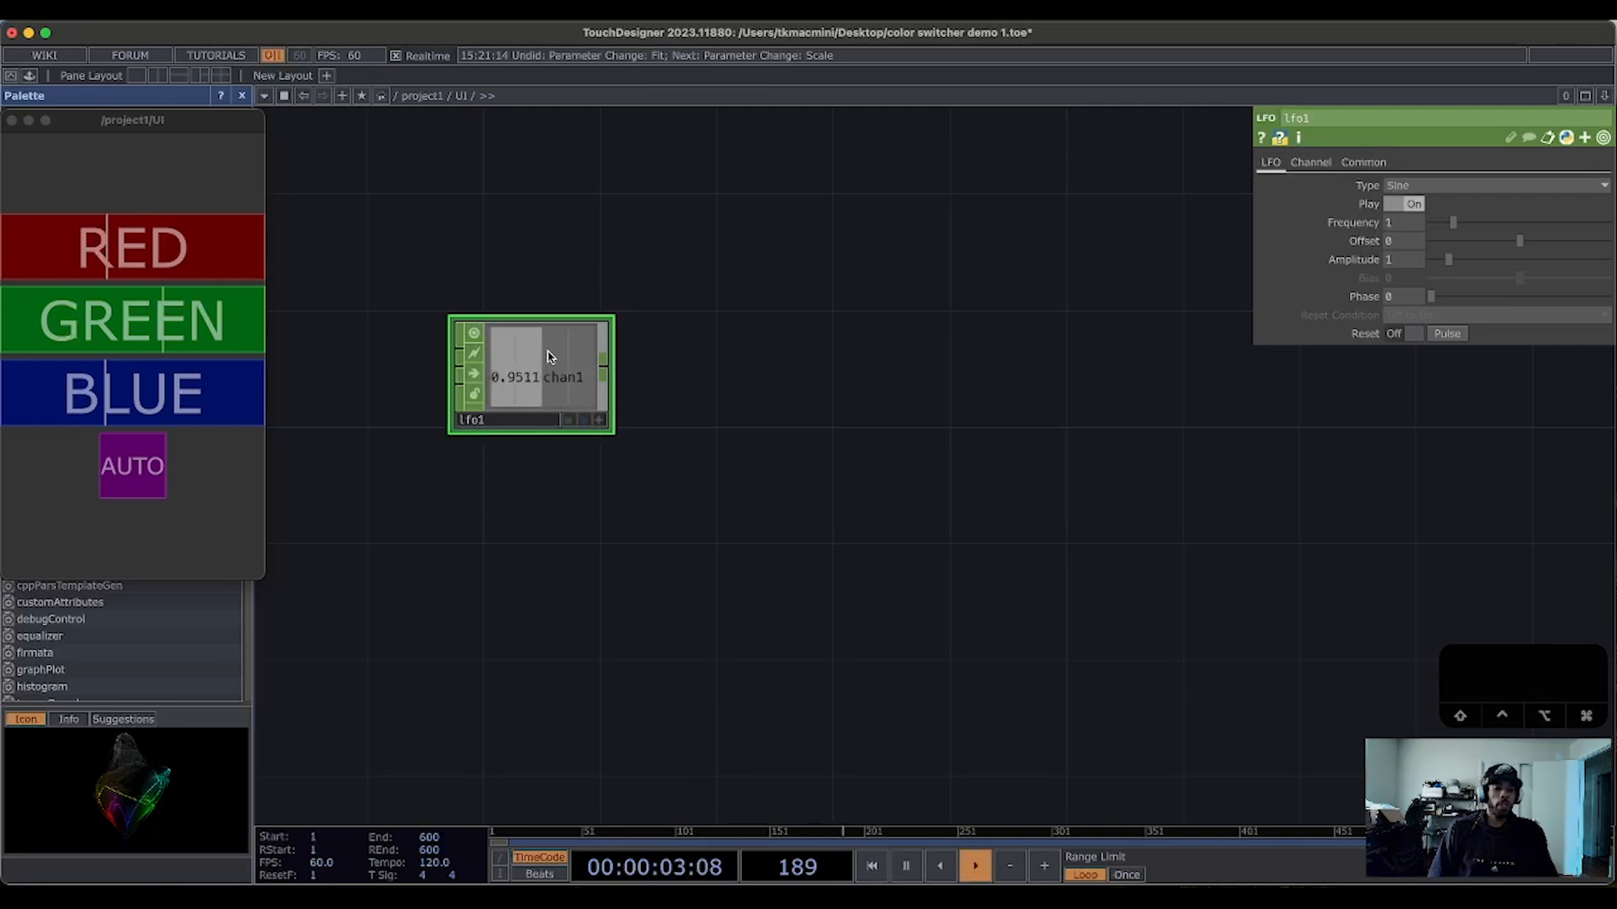
pyautogui.click(1310, 163)
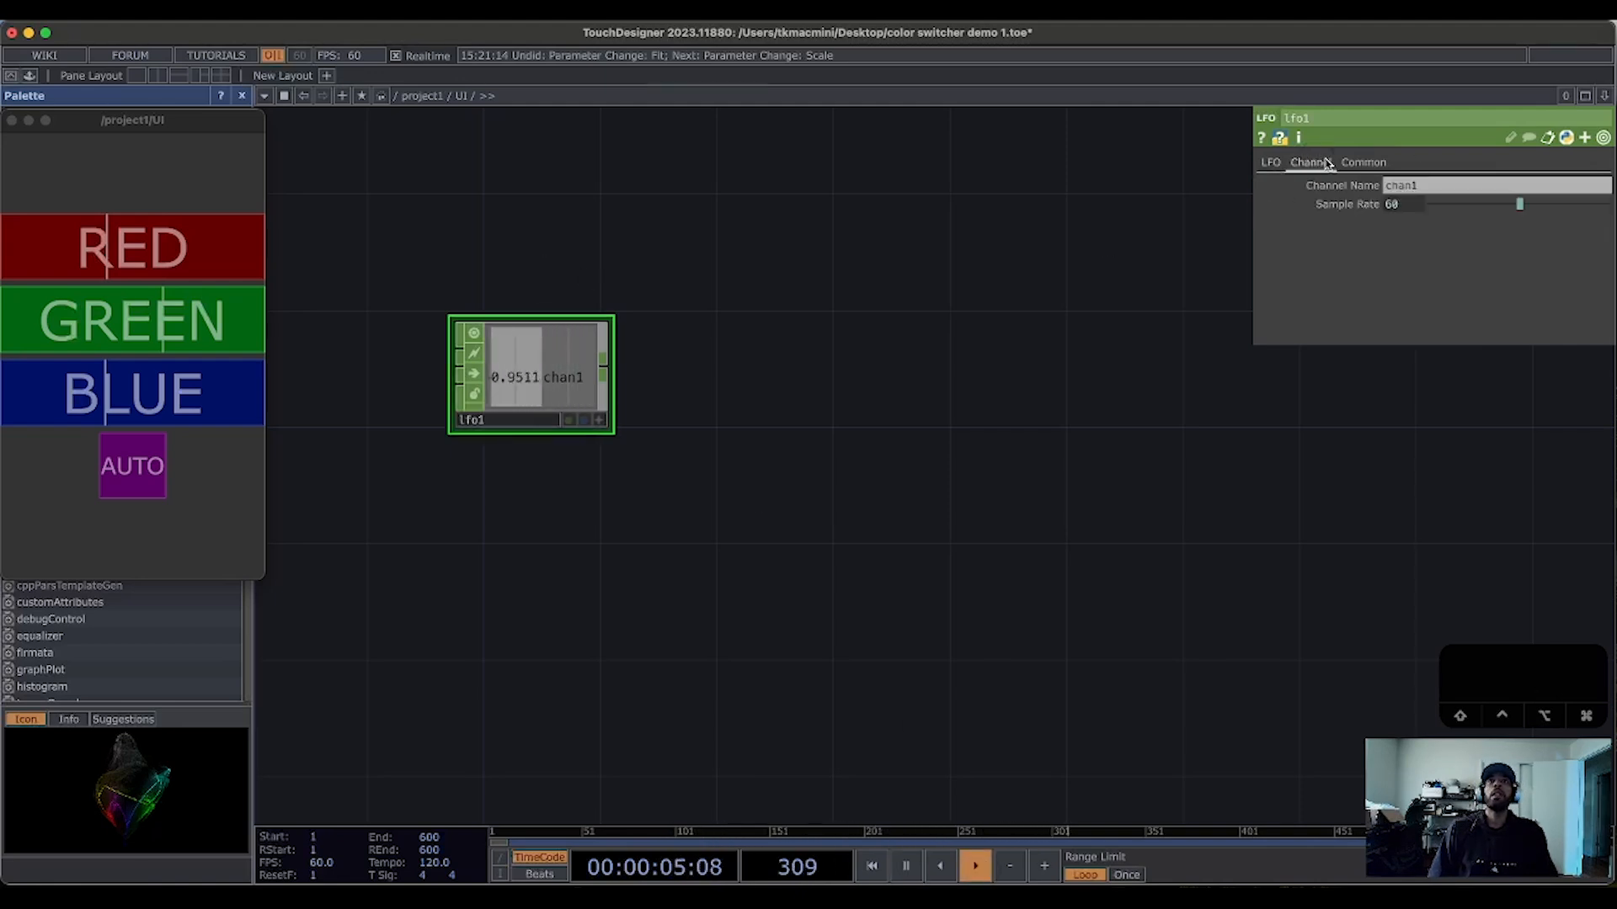
pyautogui.click(1363, 162)
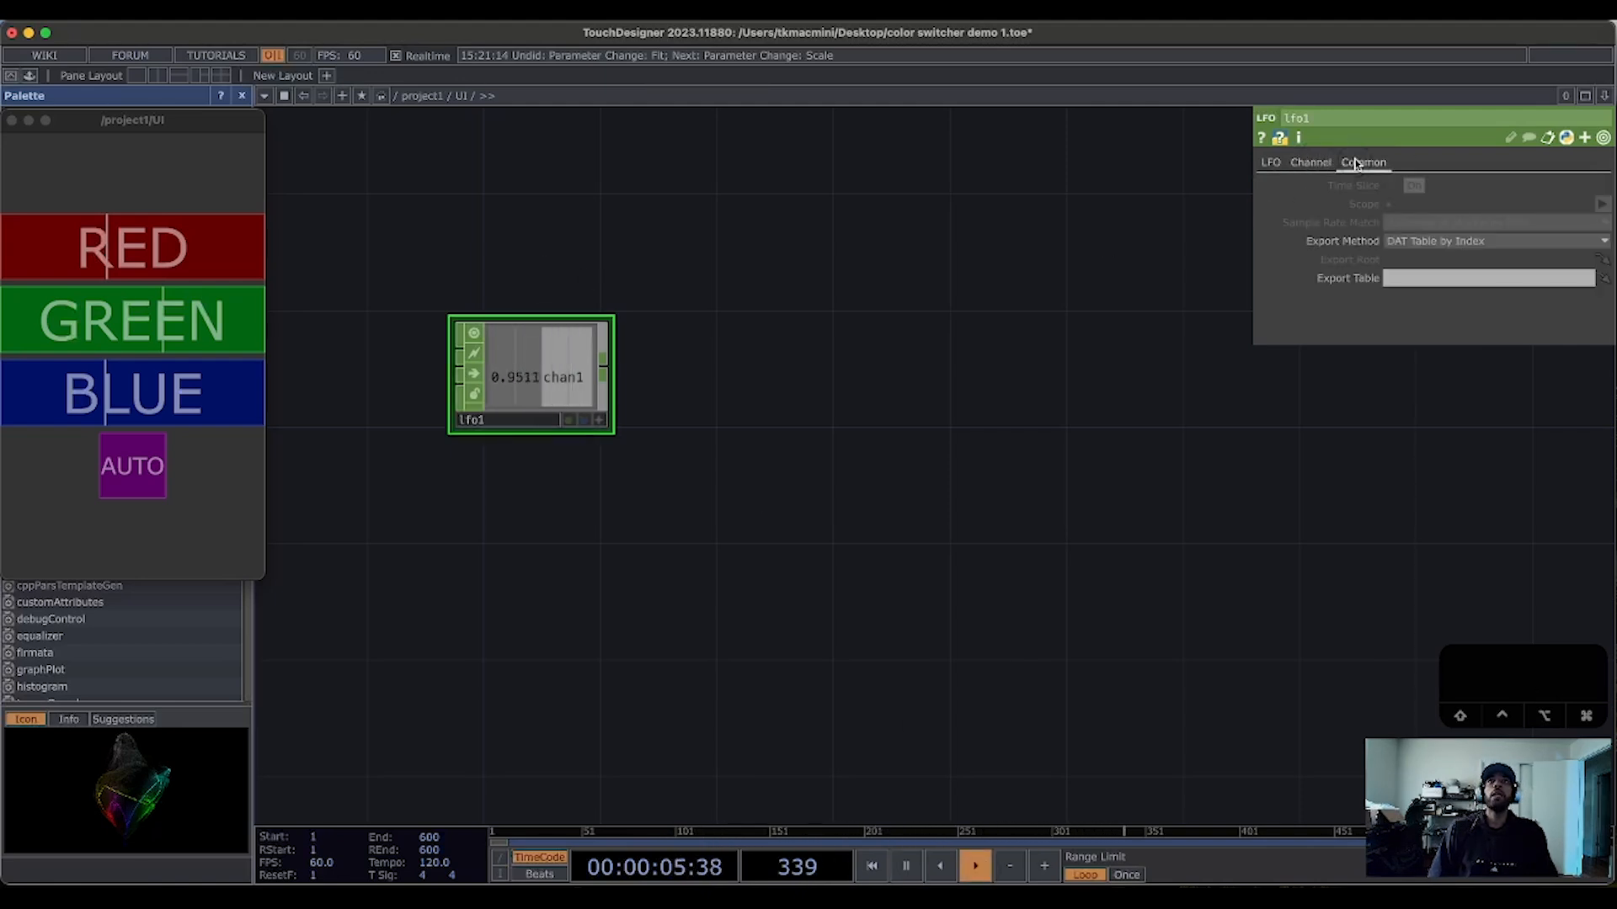
pyautogui.click(1271, 164)
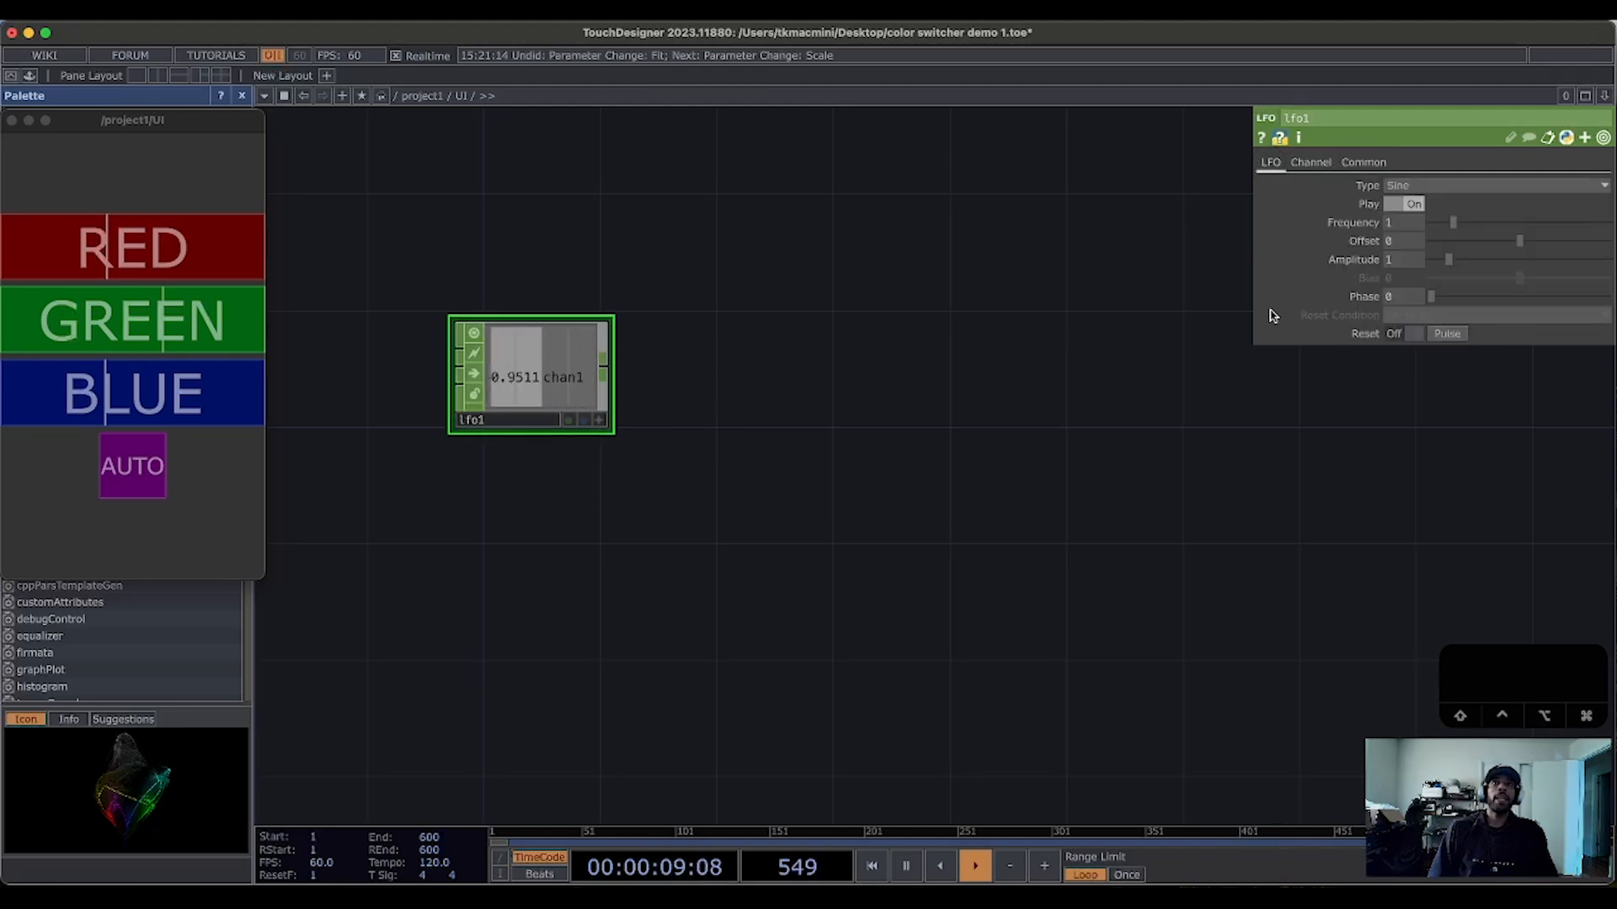
# Step: Add a Trail CHOP fed by lfo1 and place it just above the LFO to plot its signal
pyautogui.press('Tab')
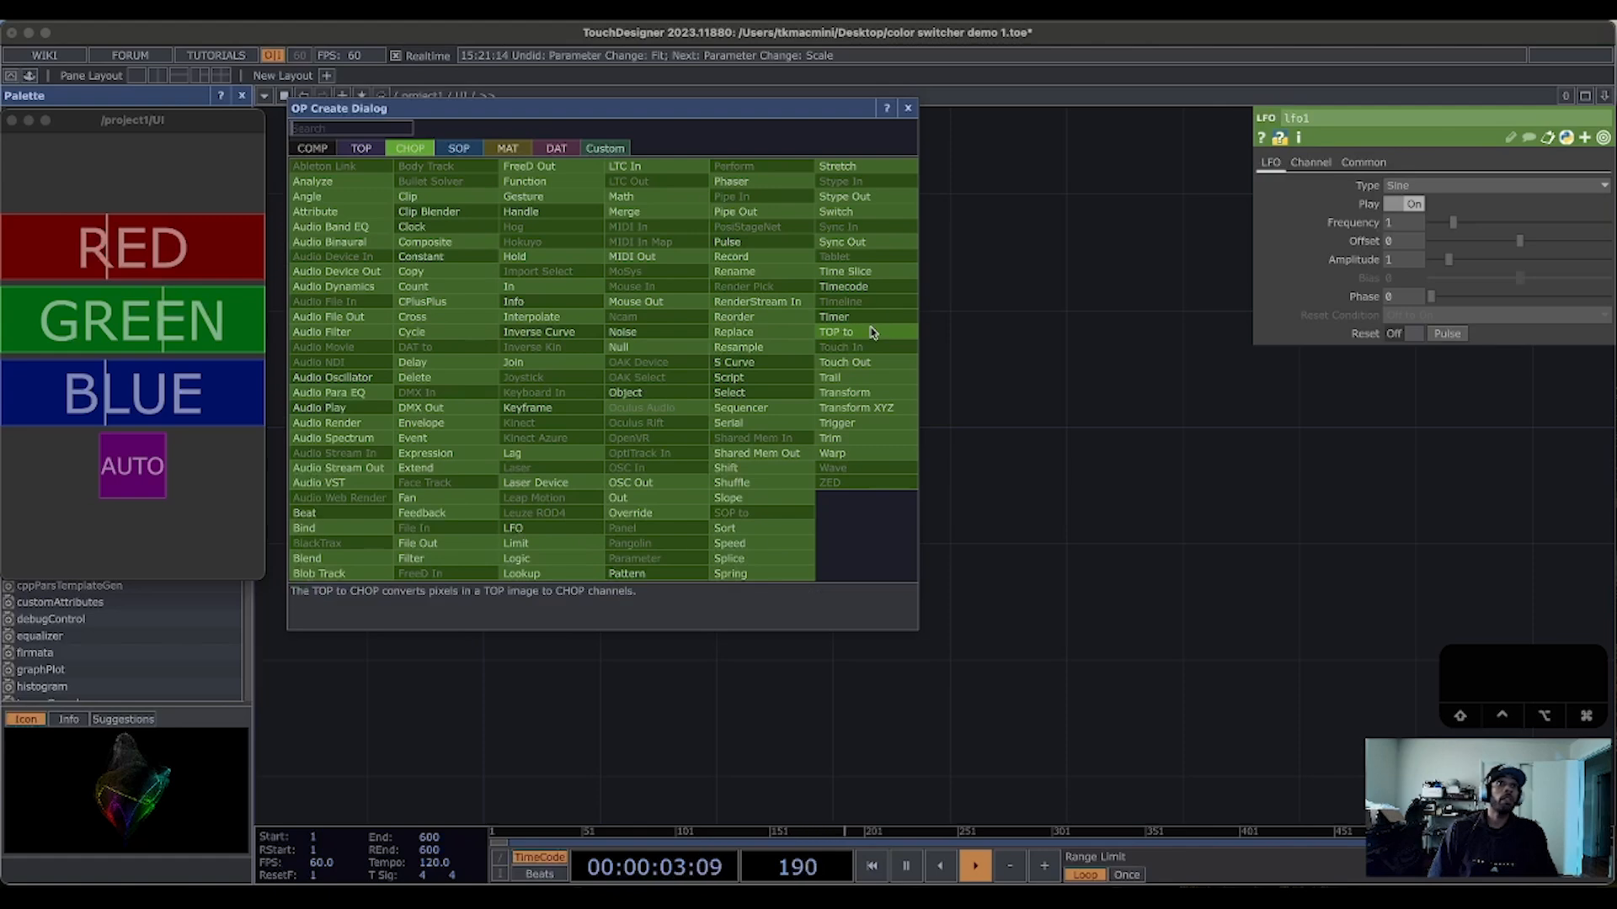
pyautogui.click(866, 375)
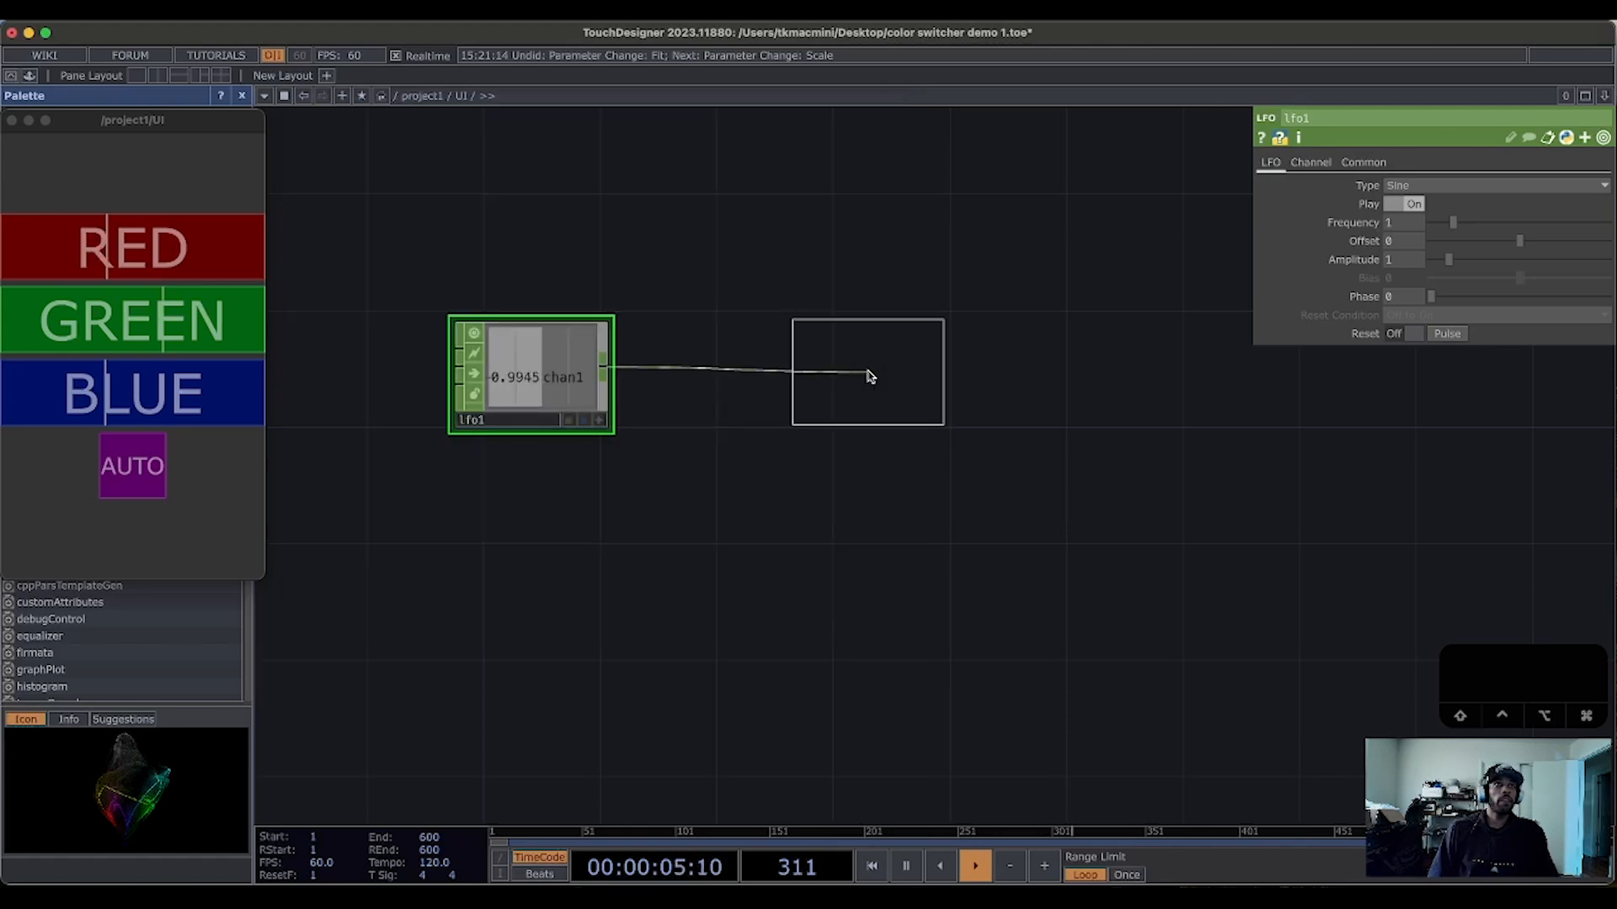
pyautogui.click(668, 235)
pyautogui.moveTo(685, 354); pyautogui.dragTo(754, 513)
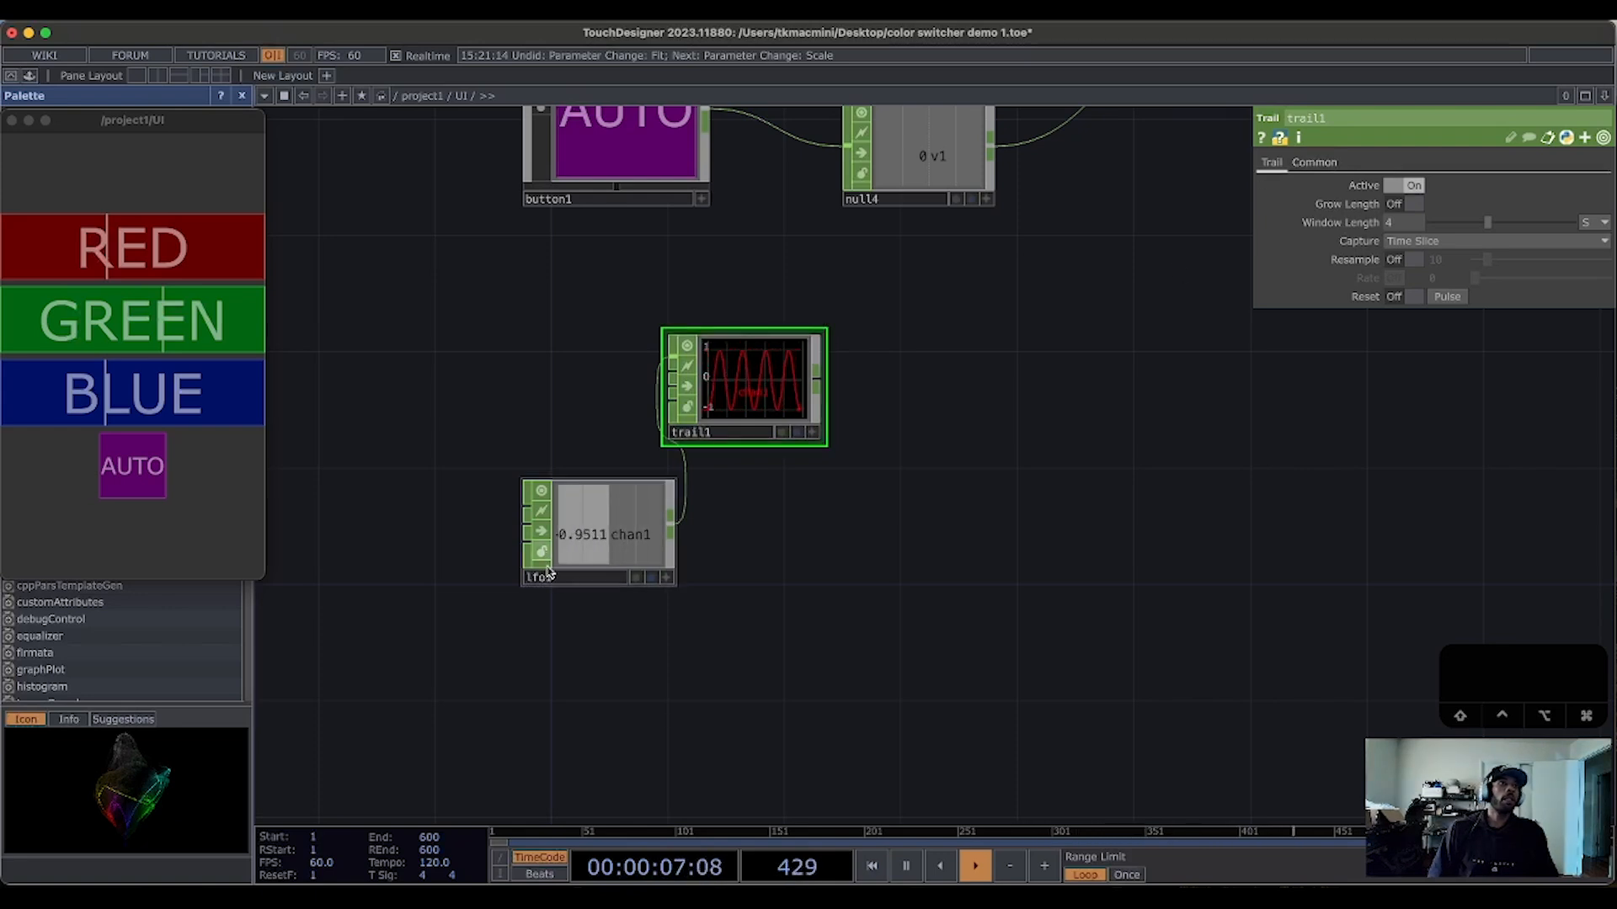
# Step: Set lfo1's waveform type to Gaussian and its frequency to 0.35
pyautogui.click(579, 577)
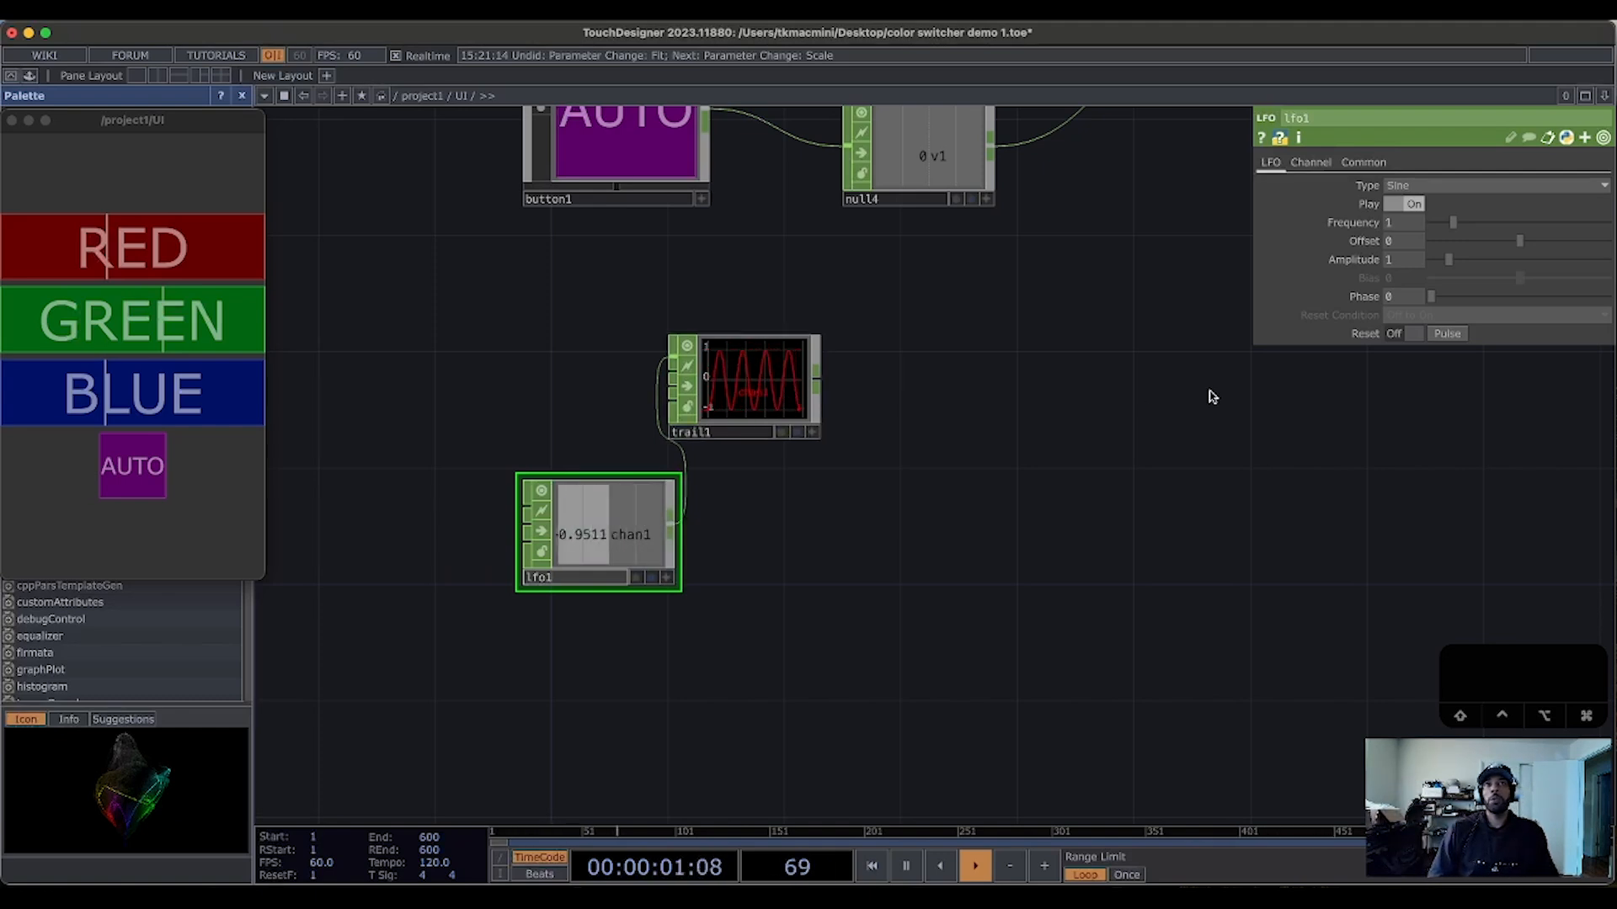
pyautogui.click(1471, 187)
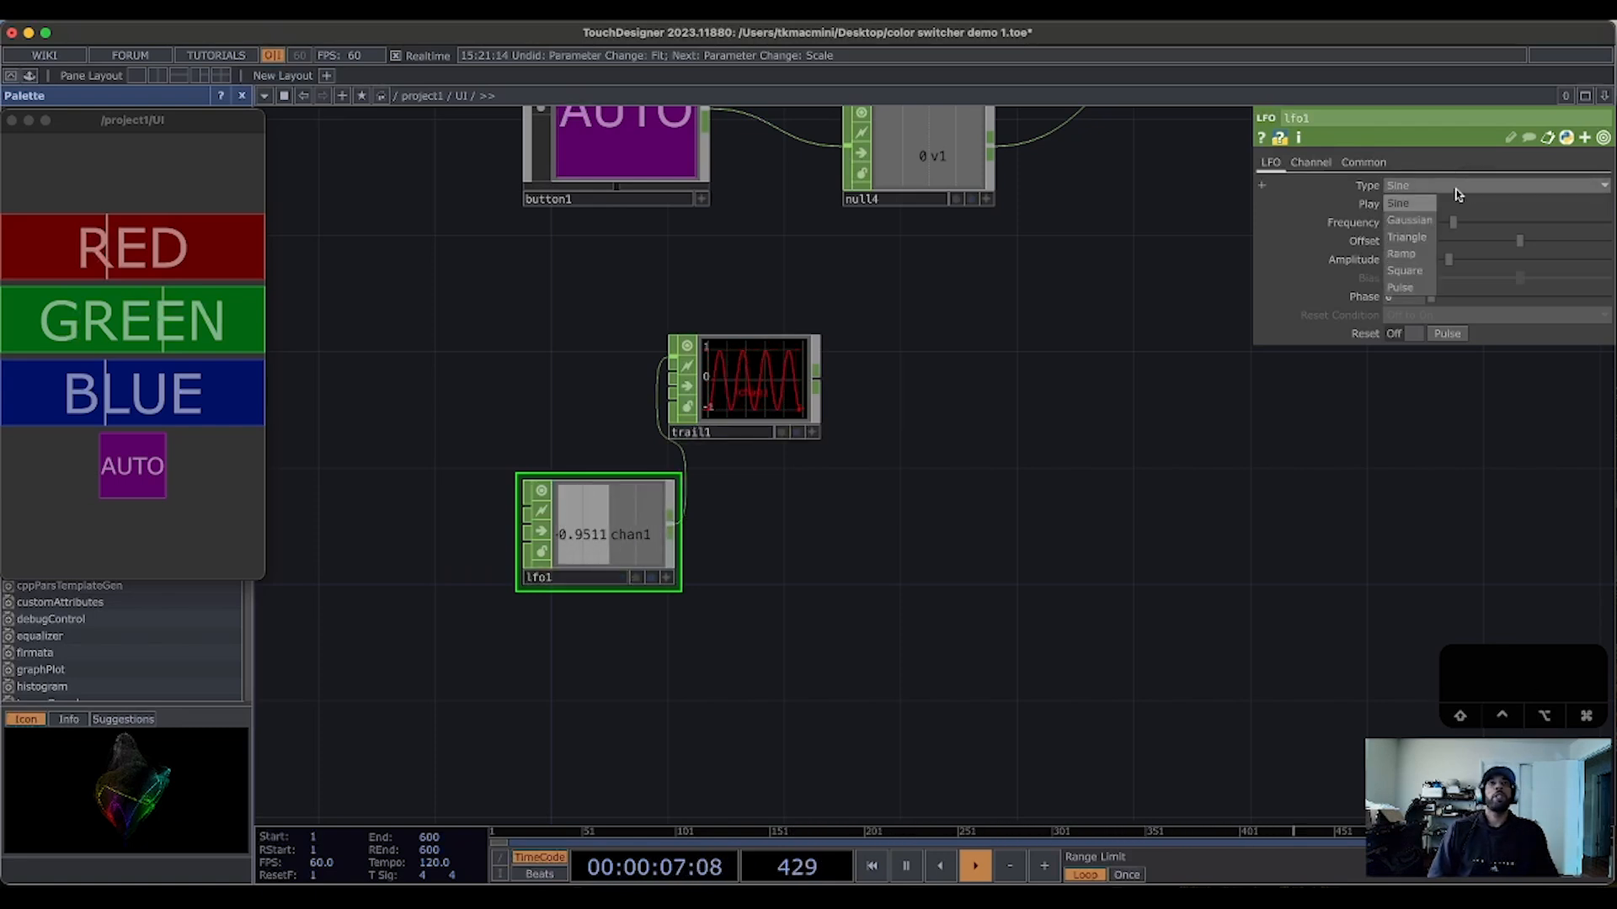
pyautogui.click(1421, 221)
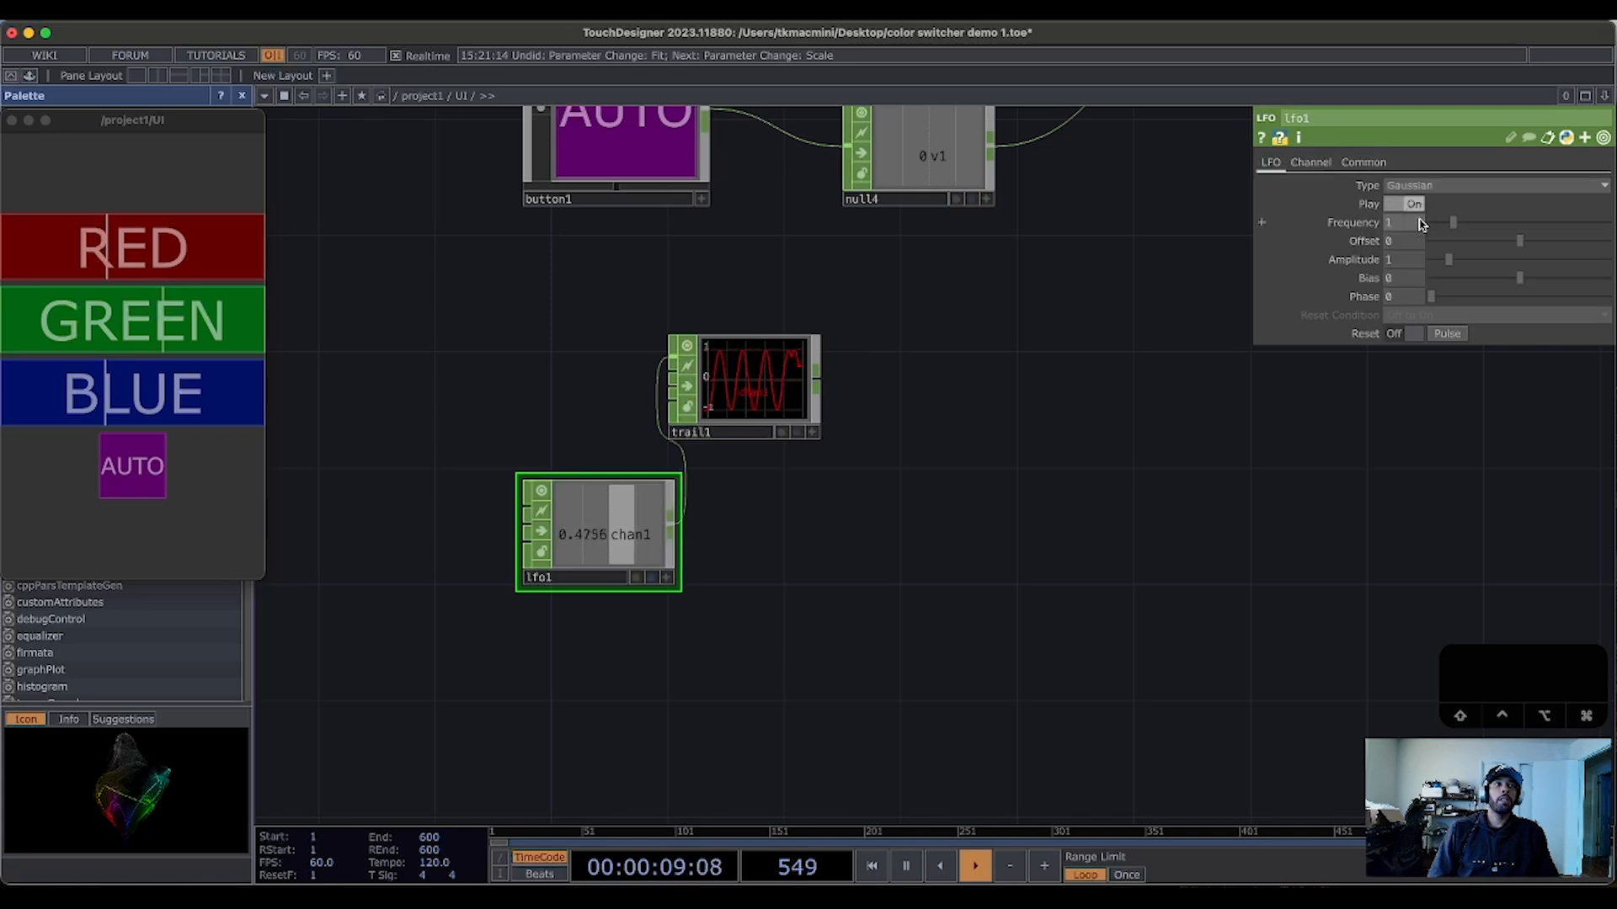
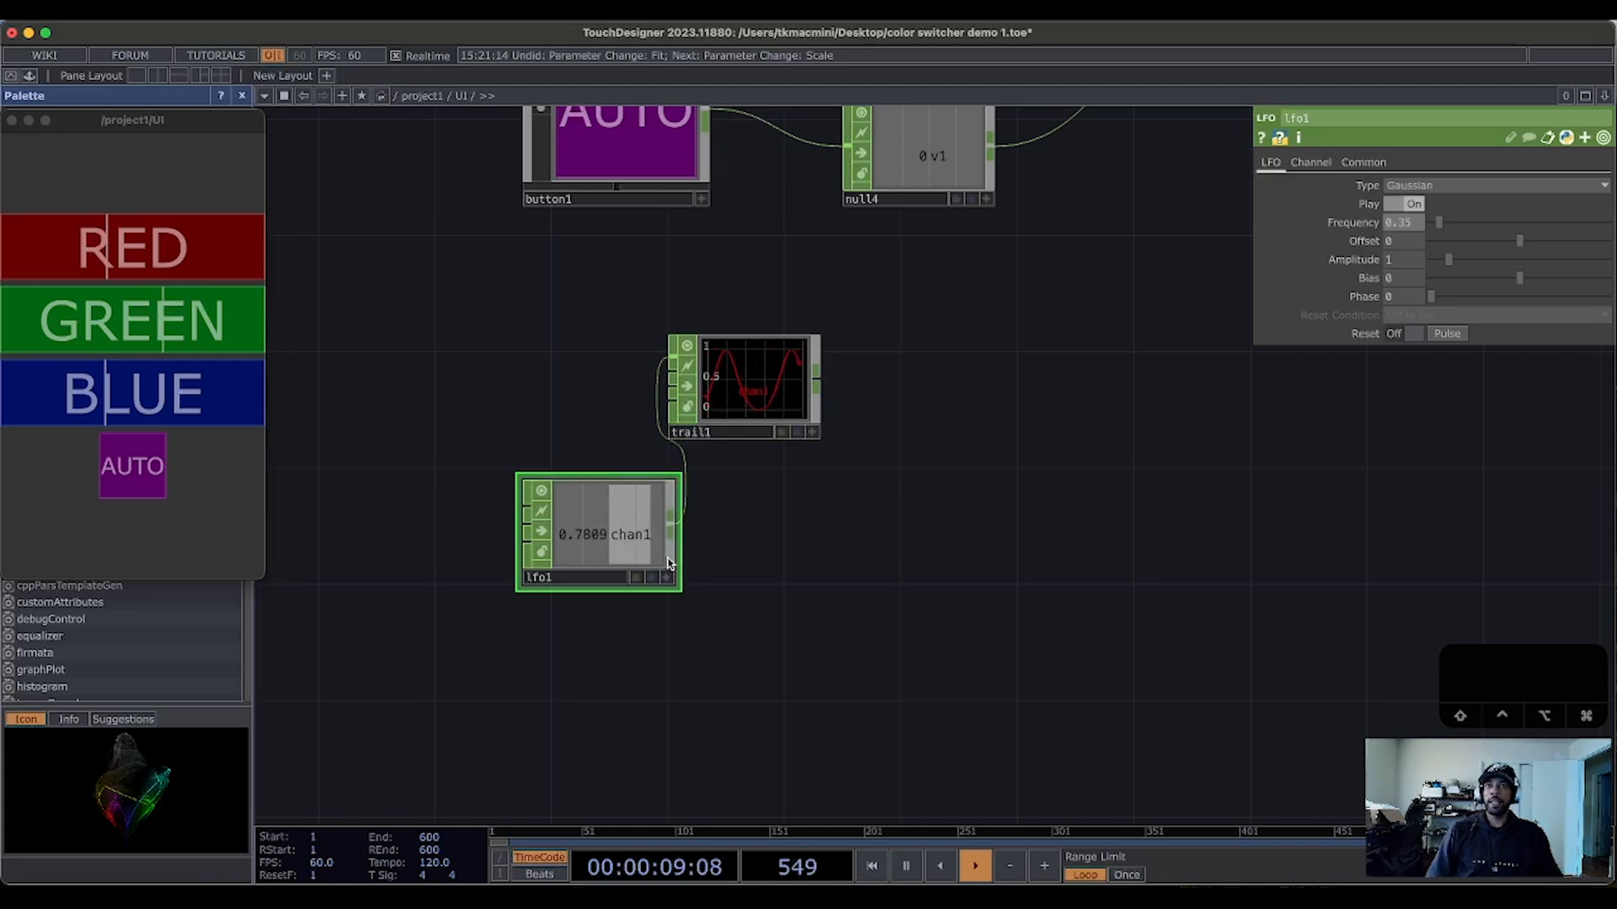
# Step: Add a Null CHOP connected to the output of lfo1 and place it beside the LFO
pyautogui.rightClick(667, 528)
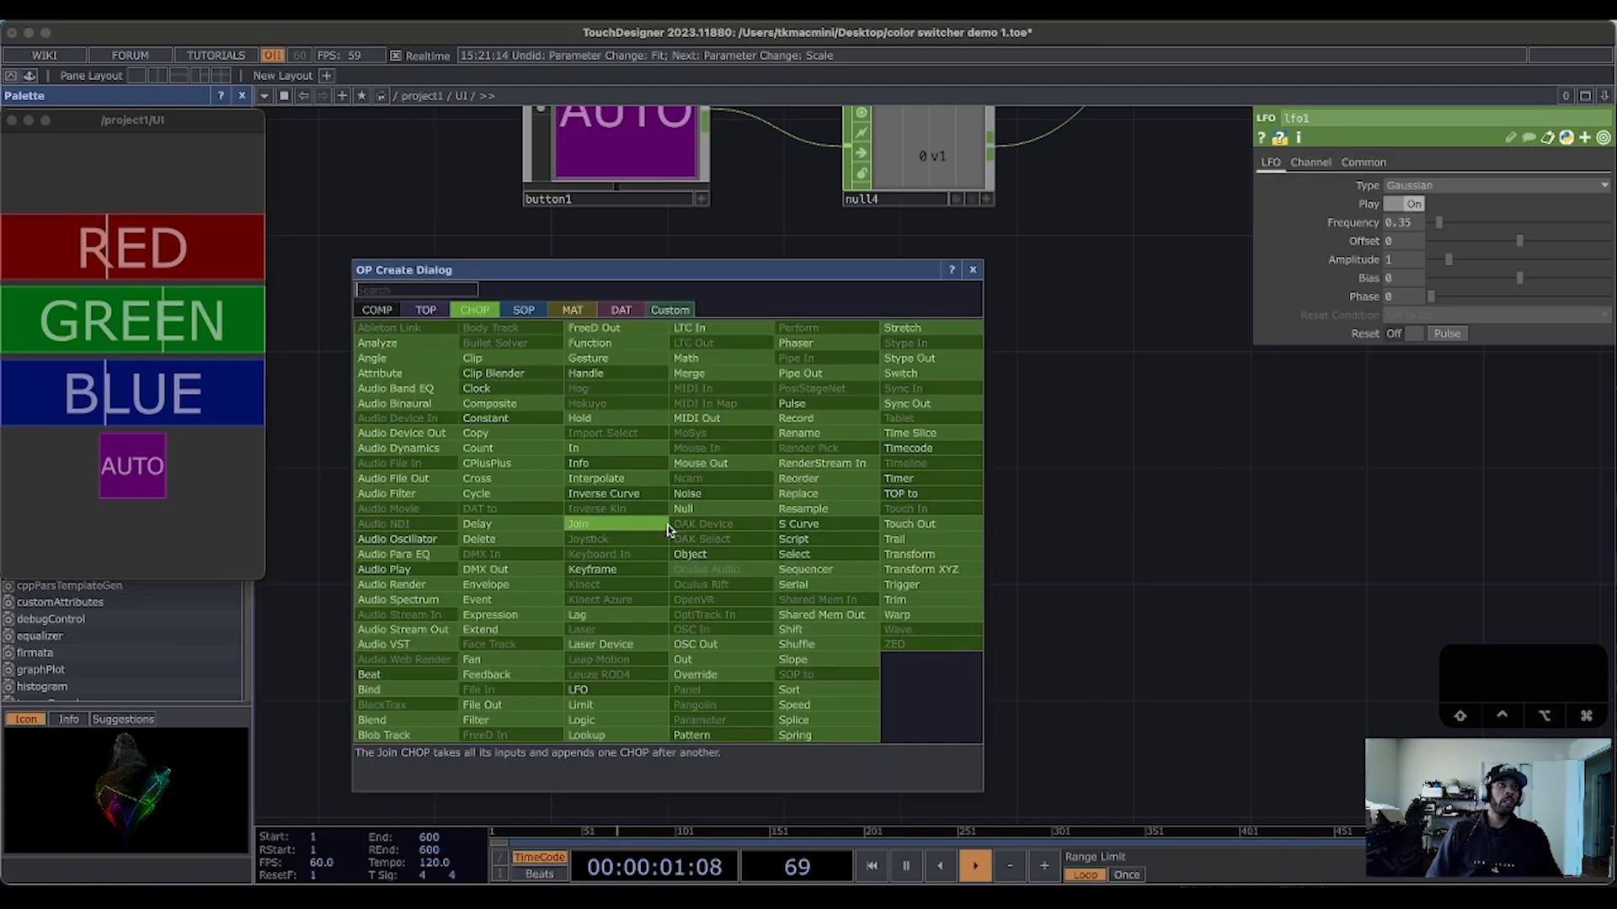
pyautogui.click(731, 513)
pyautogui.click(954, 533)
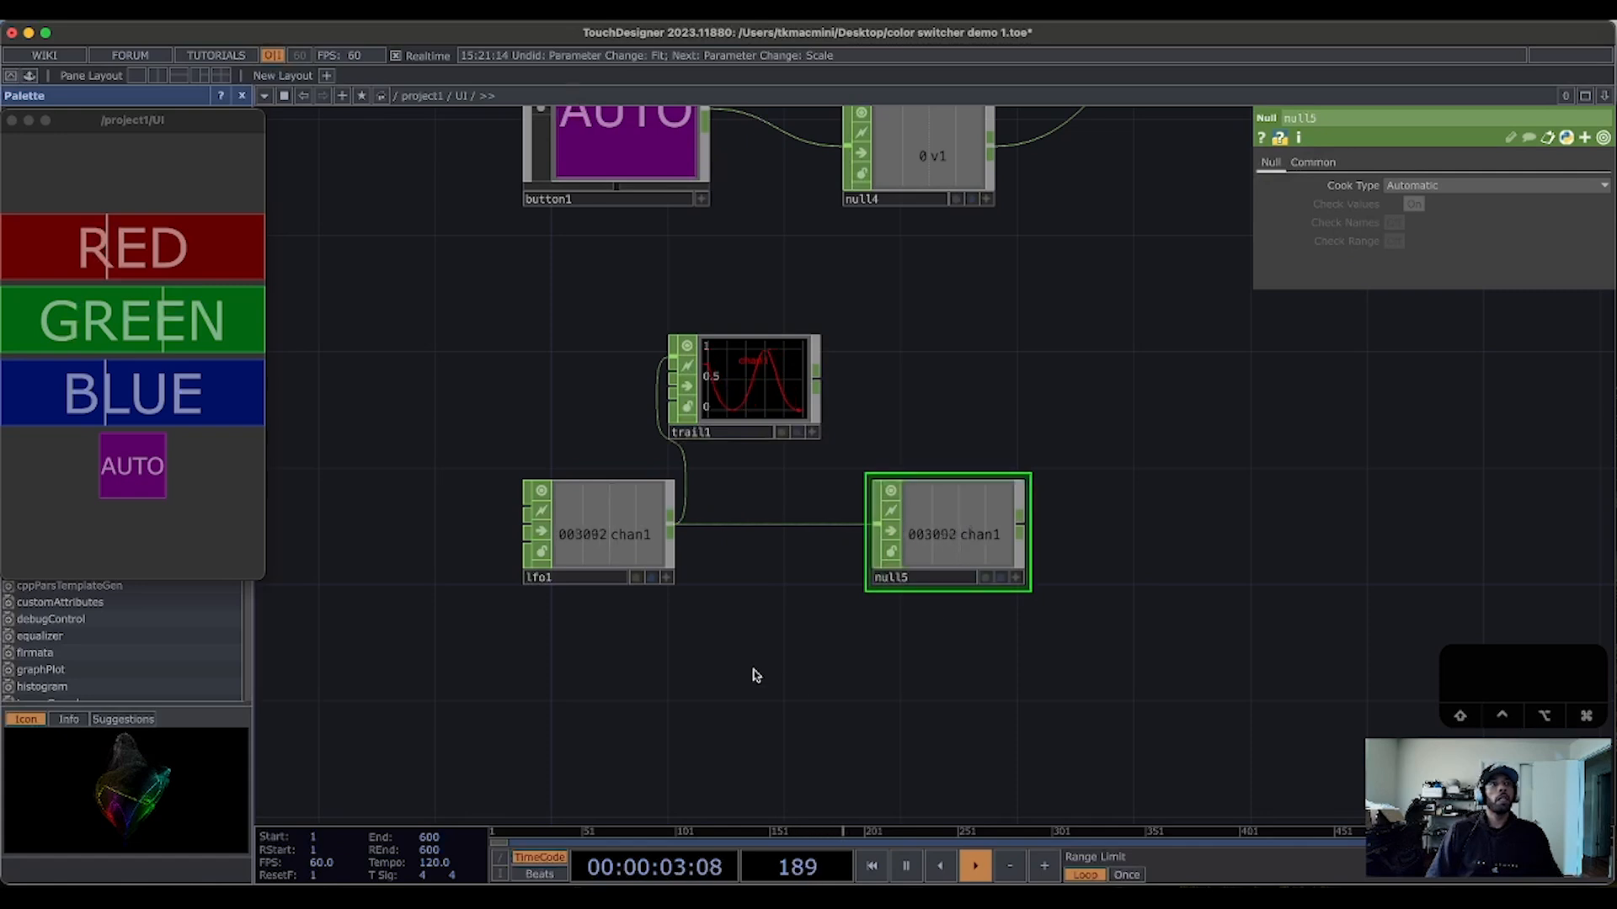
# Step: Duplicate the connected lfo1 and null5 pair twice and space the three pairs evenly in rows below the trail
pyautogui.moveTo(985, 644); pyautogui.dragTo(581, 511)
pyautogui.press('super+c')
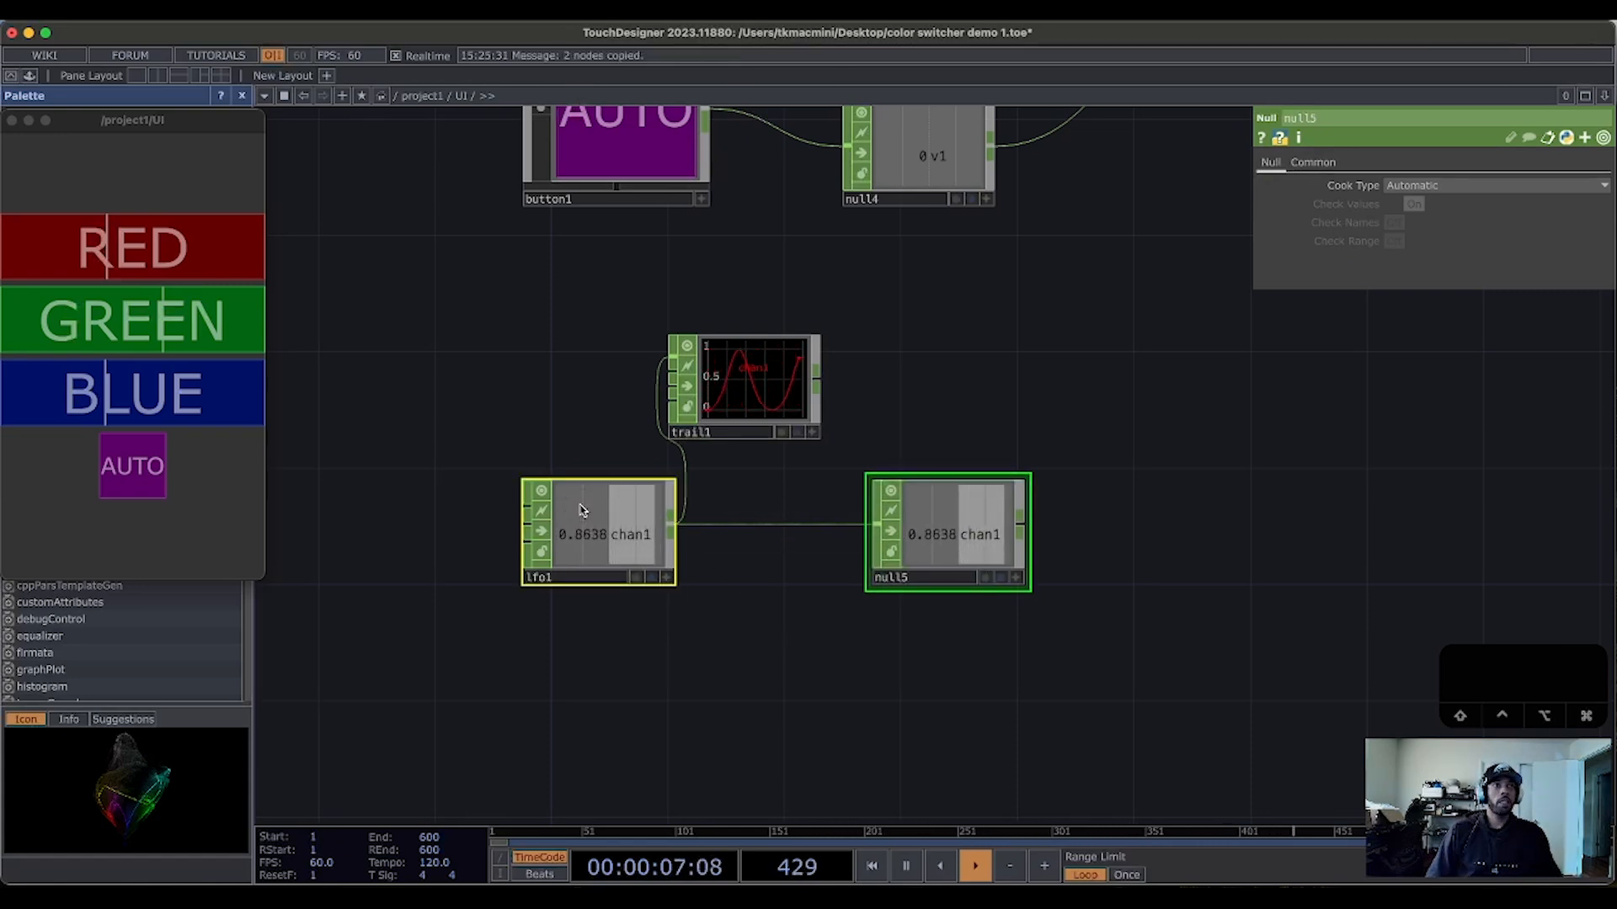
pyautogui.press('super+v')
pyautogui.press('super+v')
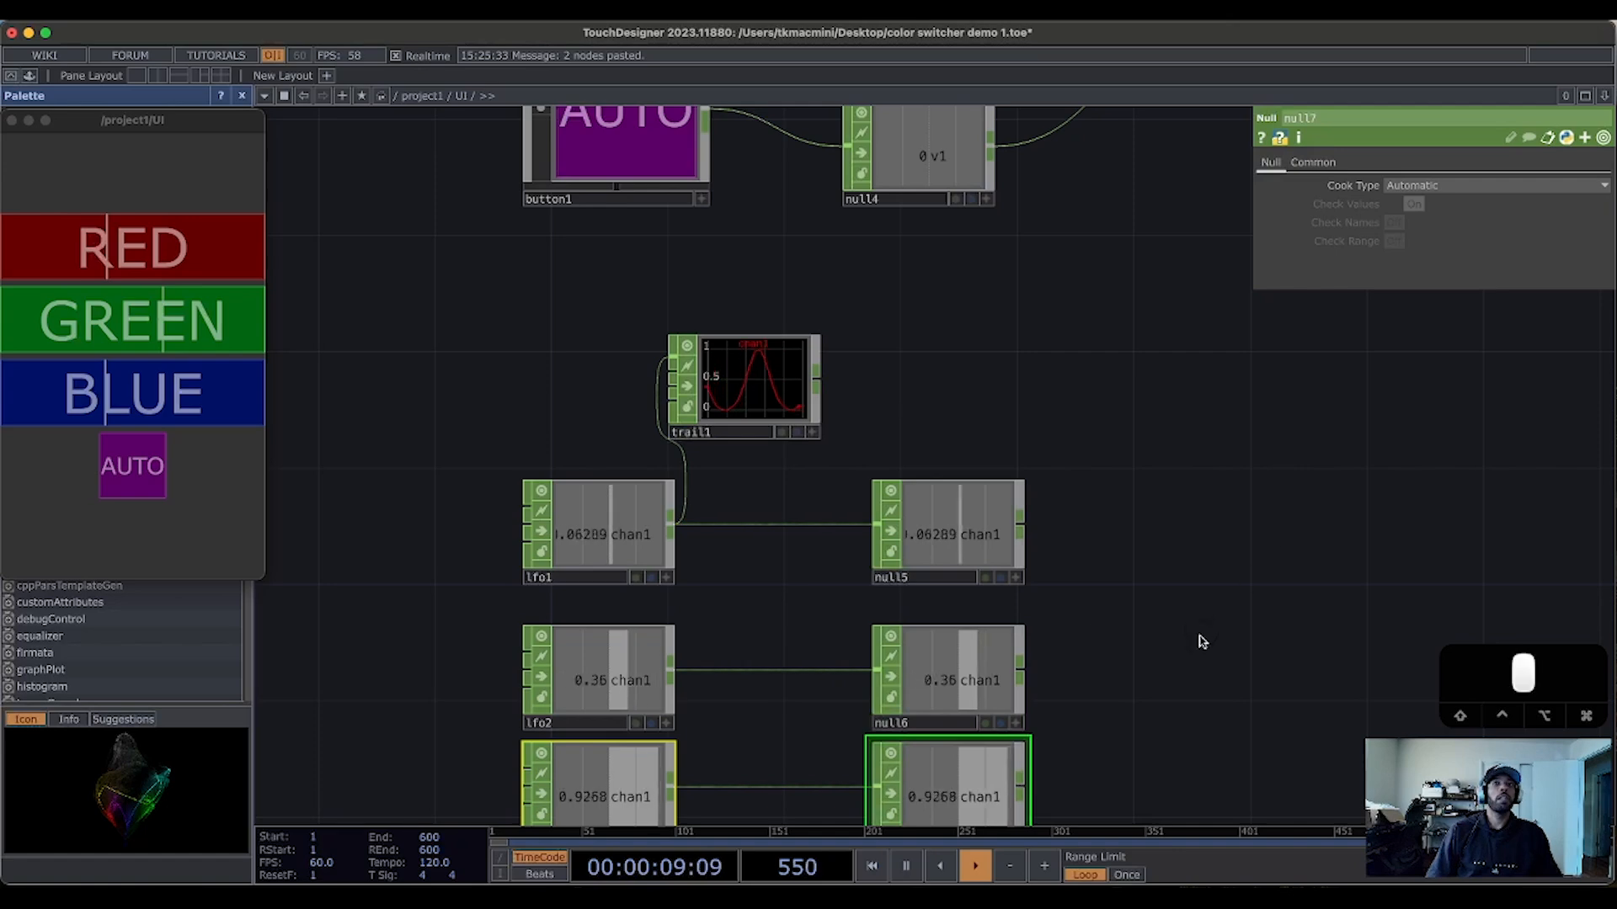
pyautogui.moveTo(1199, 643); pyautogui.dragTo(1224, 496, button='middle')
pyautogui.moveTo(628, 637); pyautogui.dragTo(639, 666)
pyautogui.click(1222, 593)
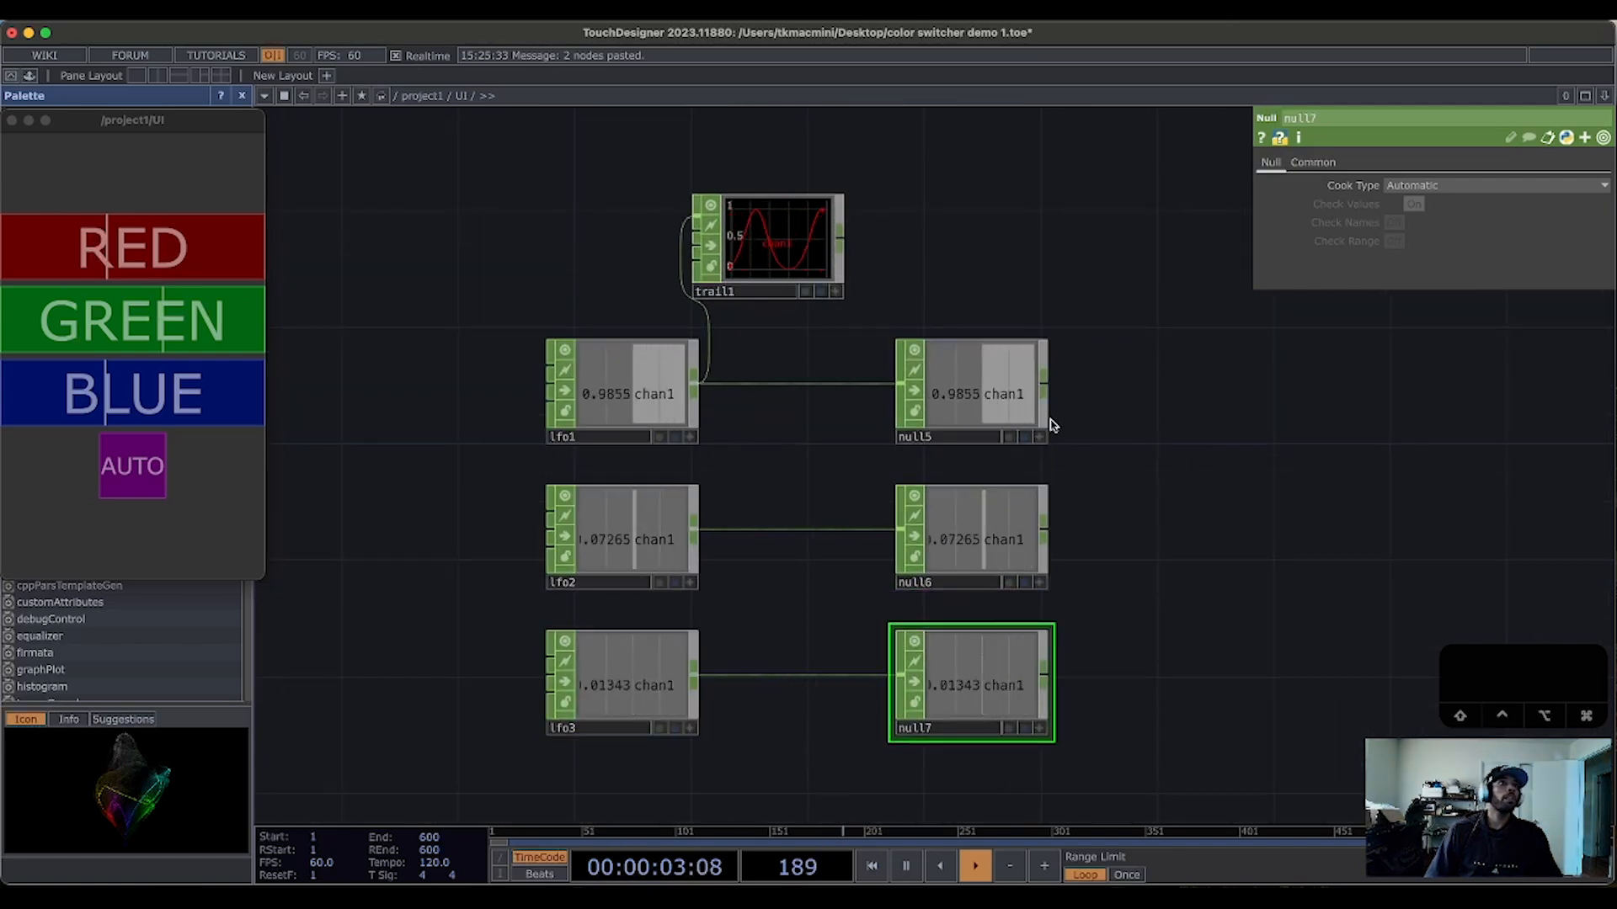
# Step: Go over the three LFO and Null pairs, selecting the nodes in turn to inspect them
pyautogui.click(932, 436)
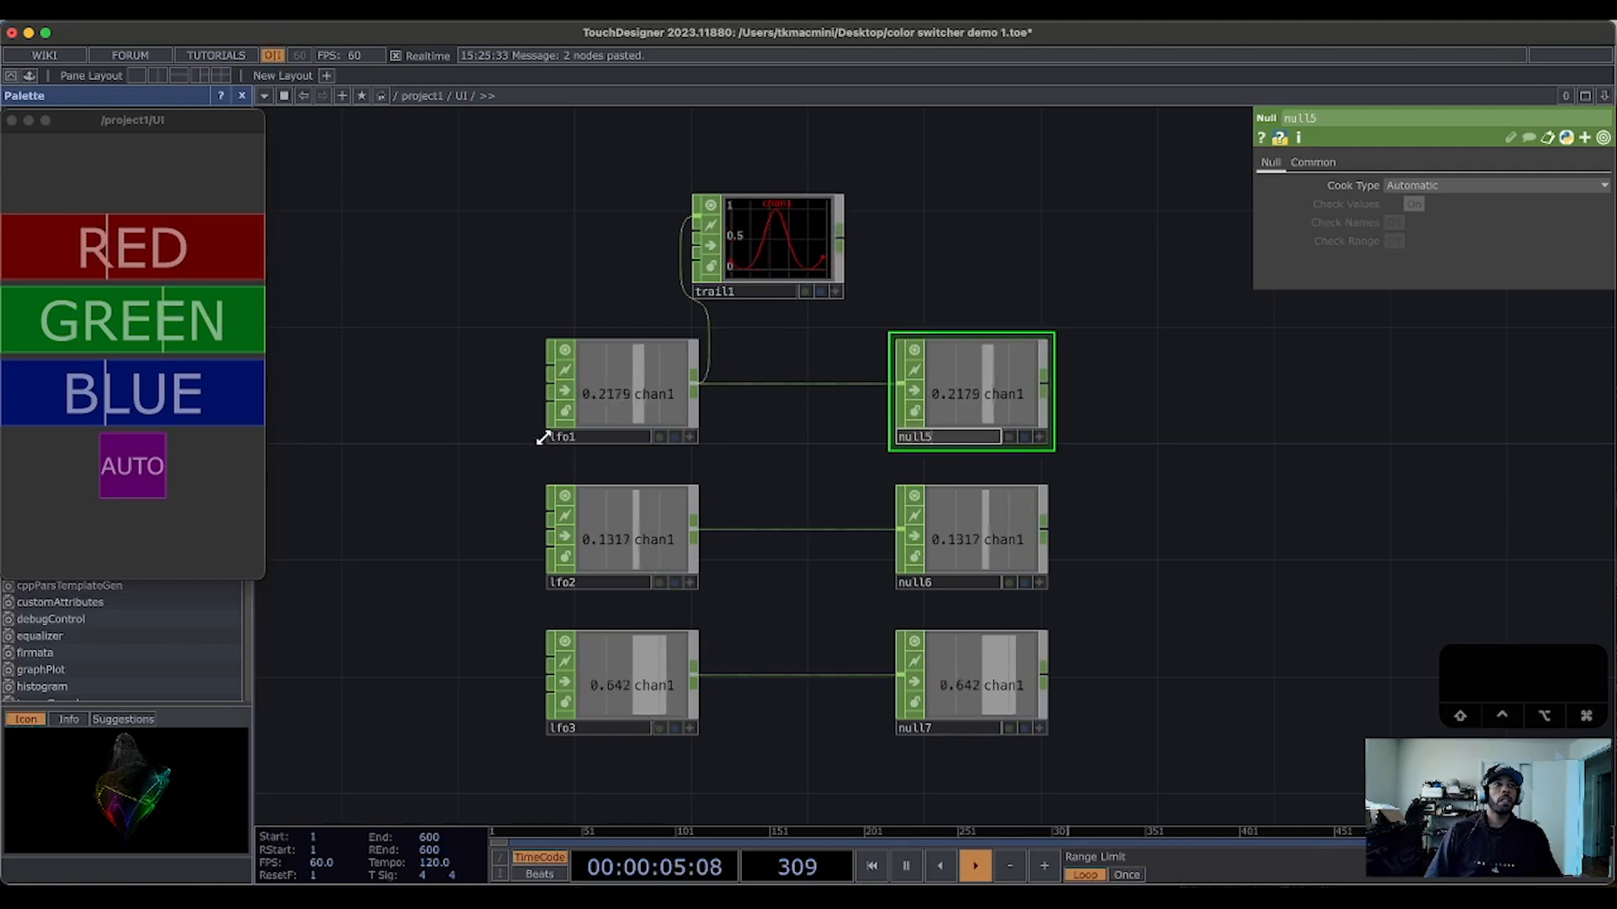
pyautogui.click(613, 412)
pyautogui.click(935, 421)
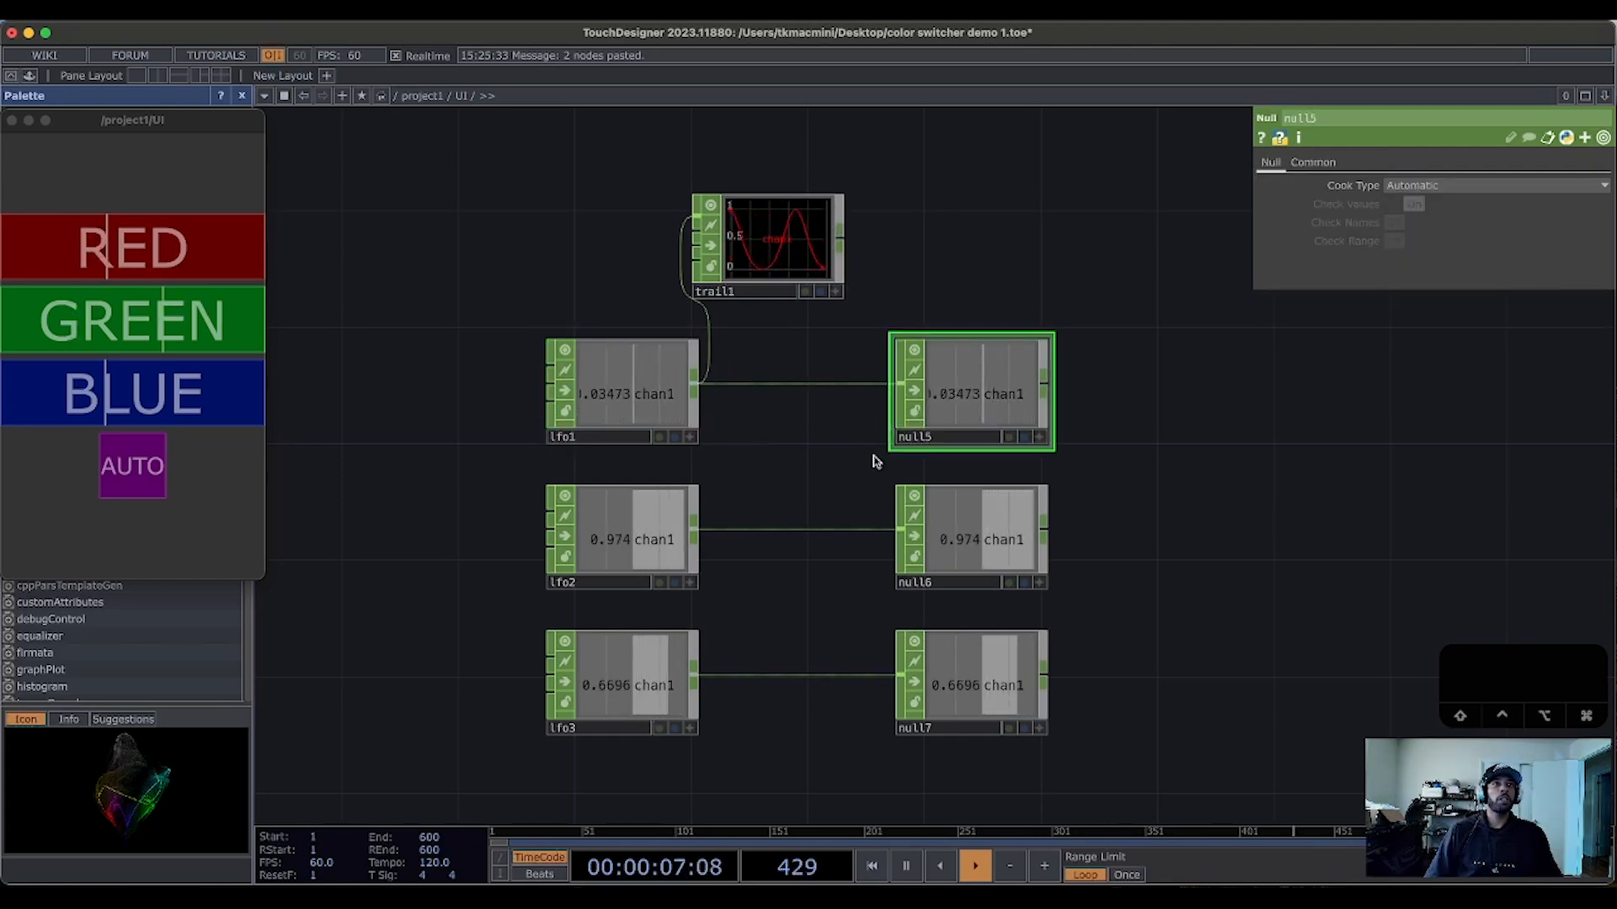
pyautogui.click(602, 534)
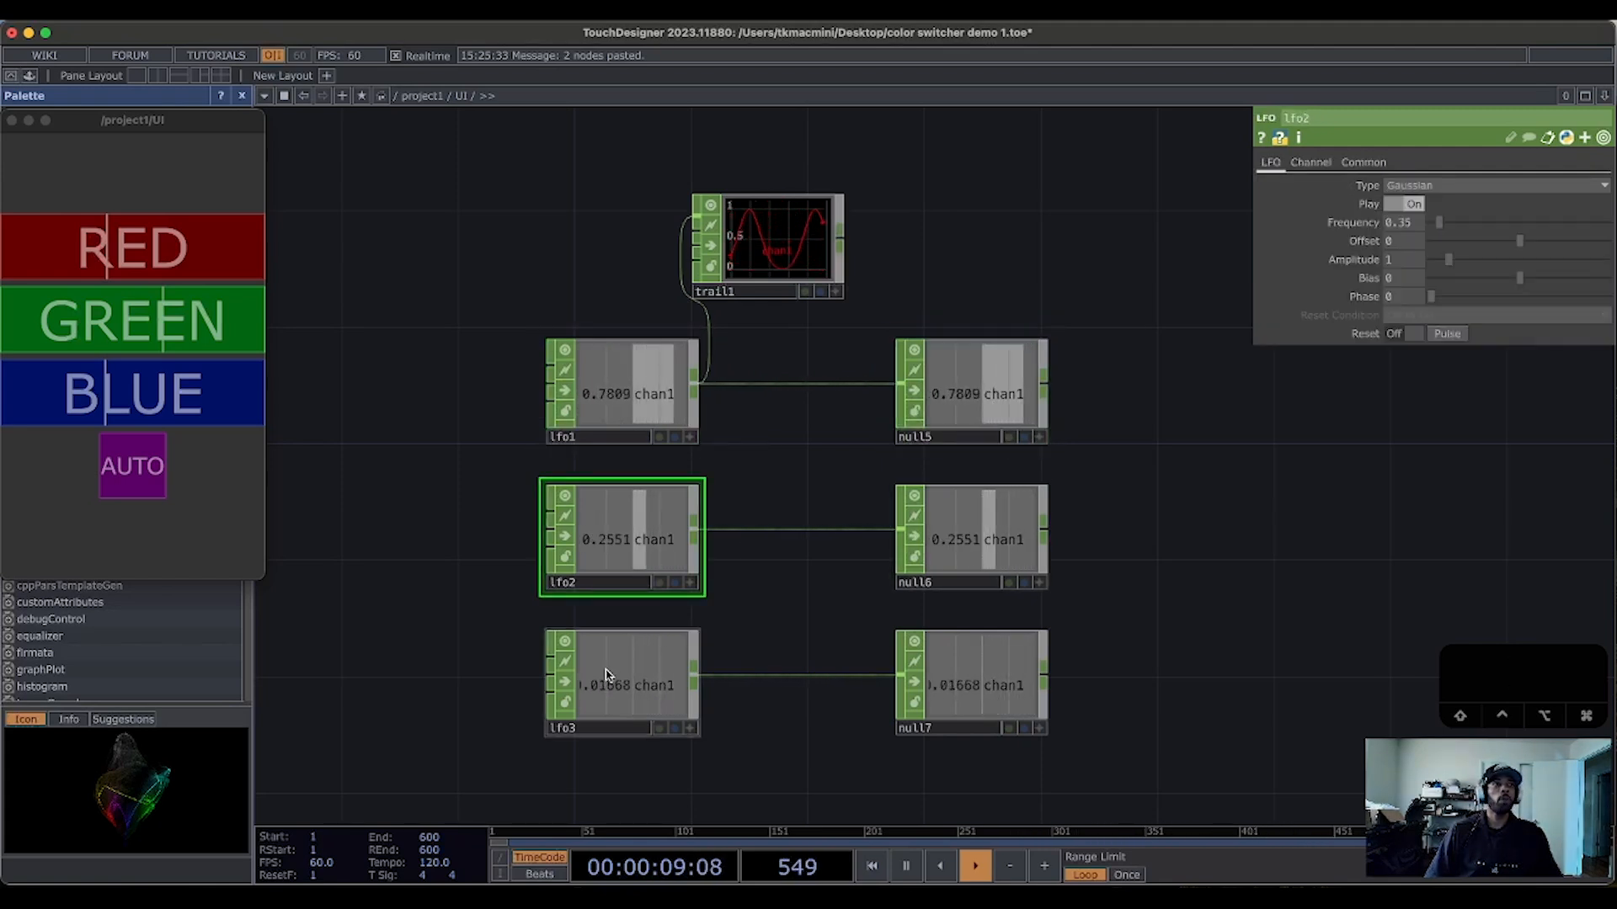
pyautogui.click(678, 678)
pyautogui.click(995, 672)
pyautogui.click(998, 539)
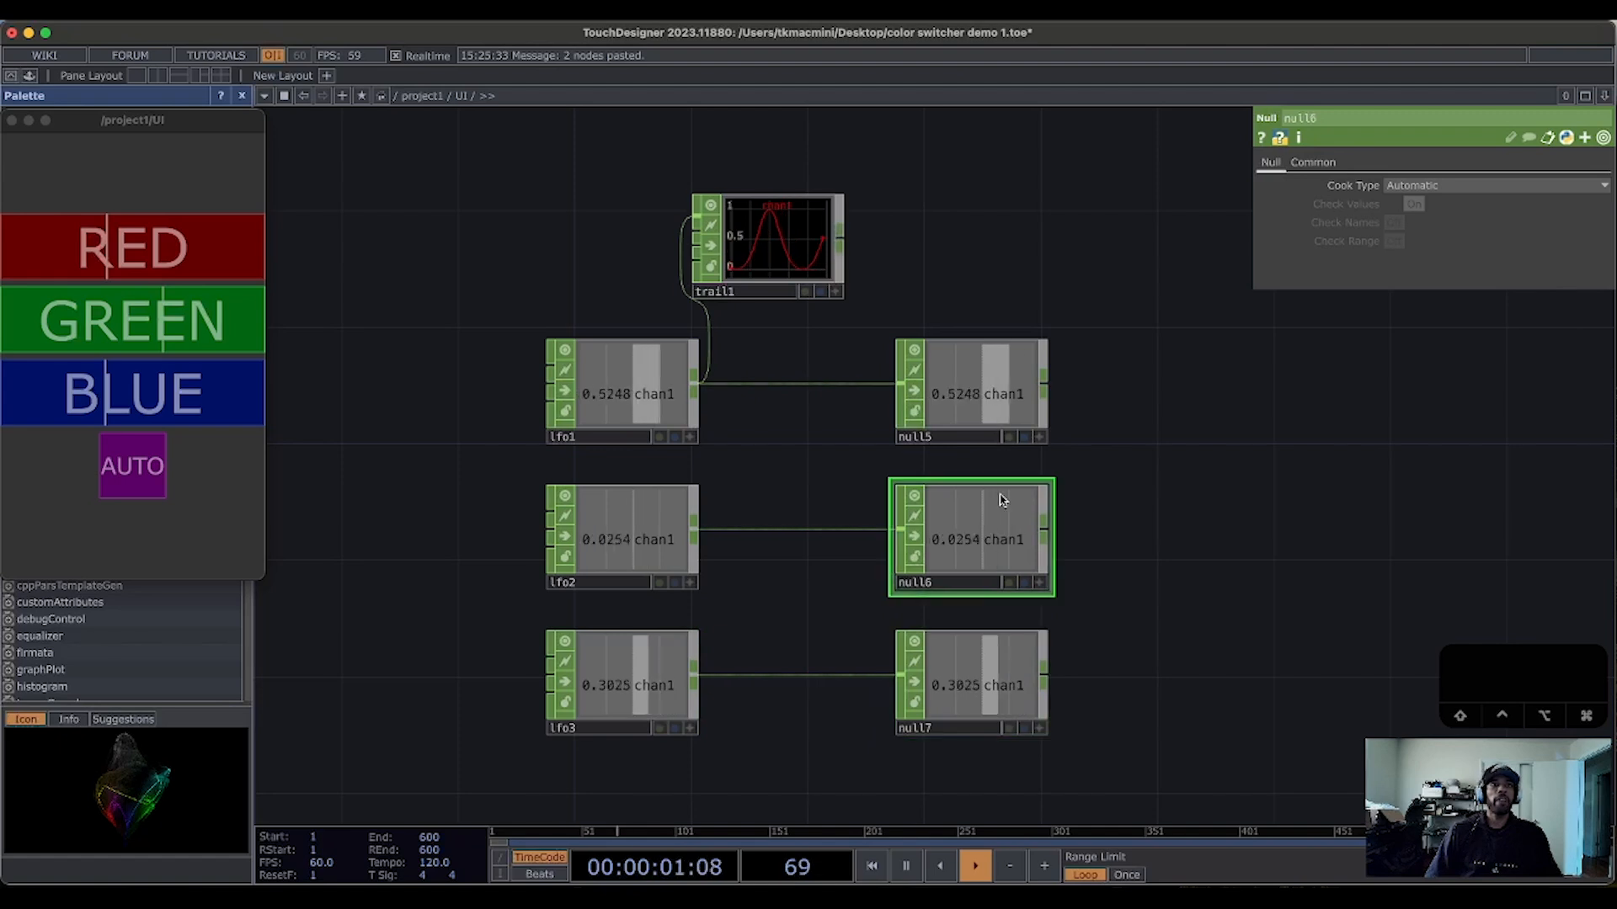
pyautogui.click(981, 389)
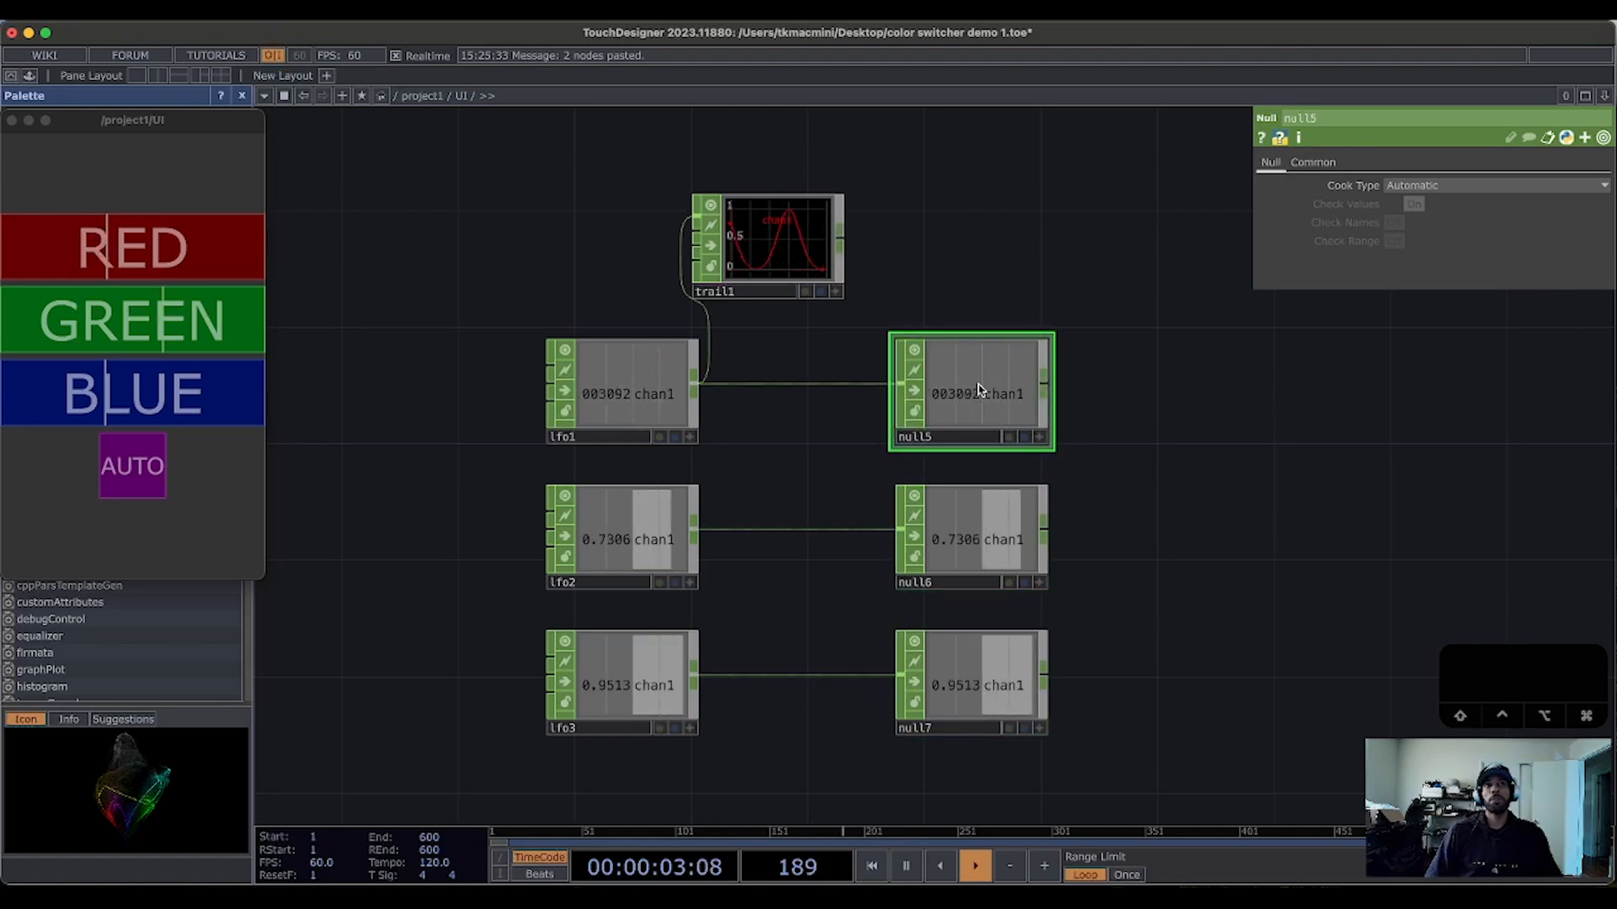
# Step: Rename the null fed by lfo1 as auto_red
pyautogui.click(945, 440)
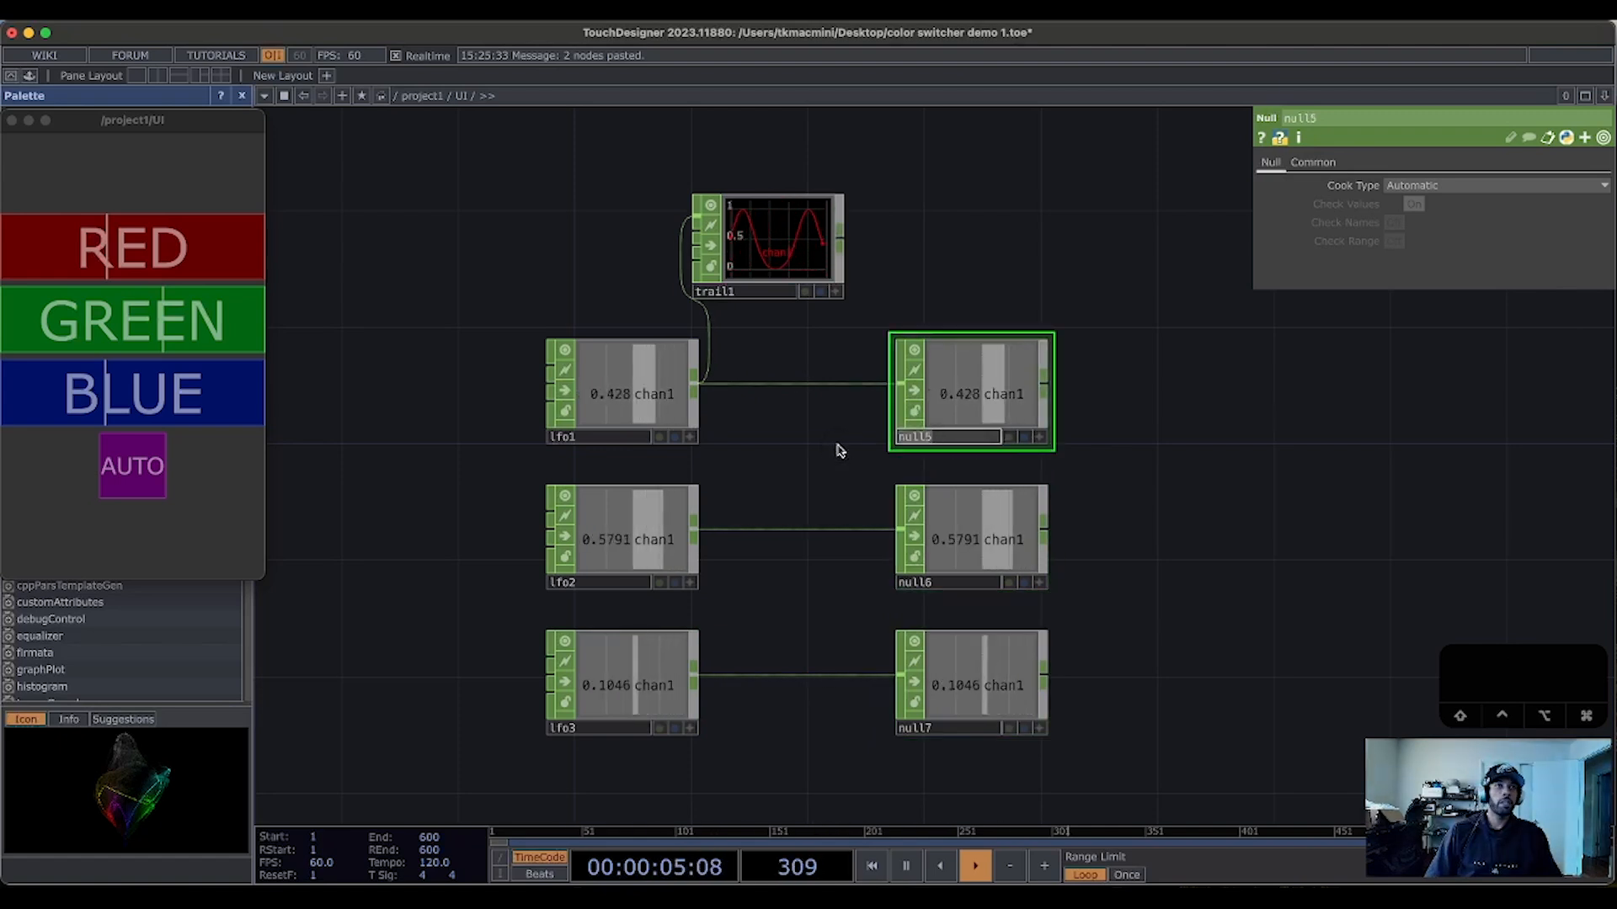
pyautogui.write('auto')
pyautogui.press('BackSpace')
pyautogui.press('BackSpace')
pyautogui.press('BackSpace')
pyautogui.press('BackSpace')
pyautogui.press('BackSpace')
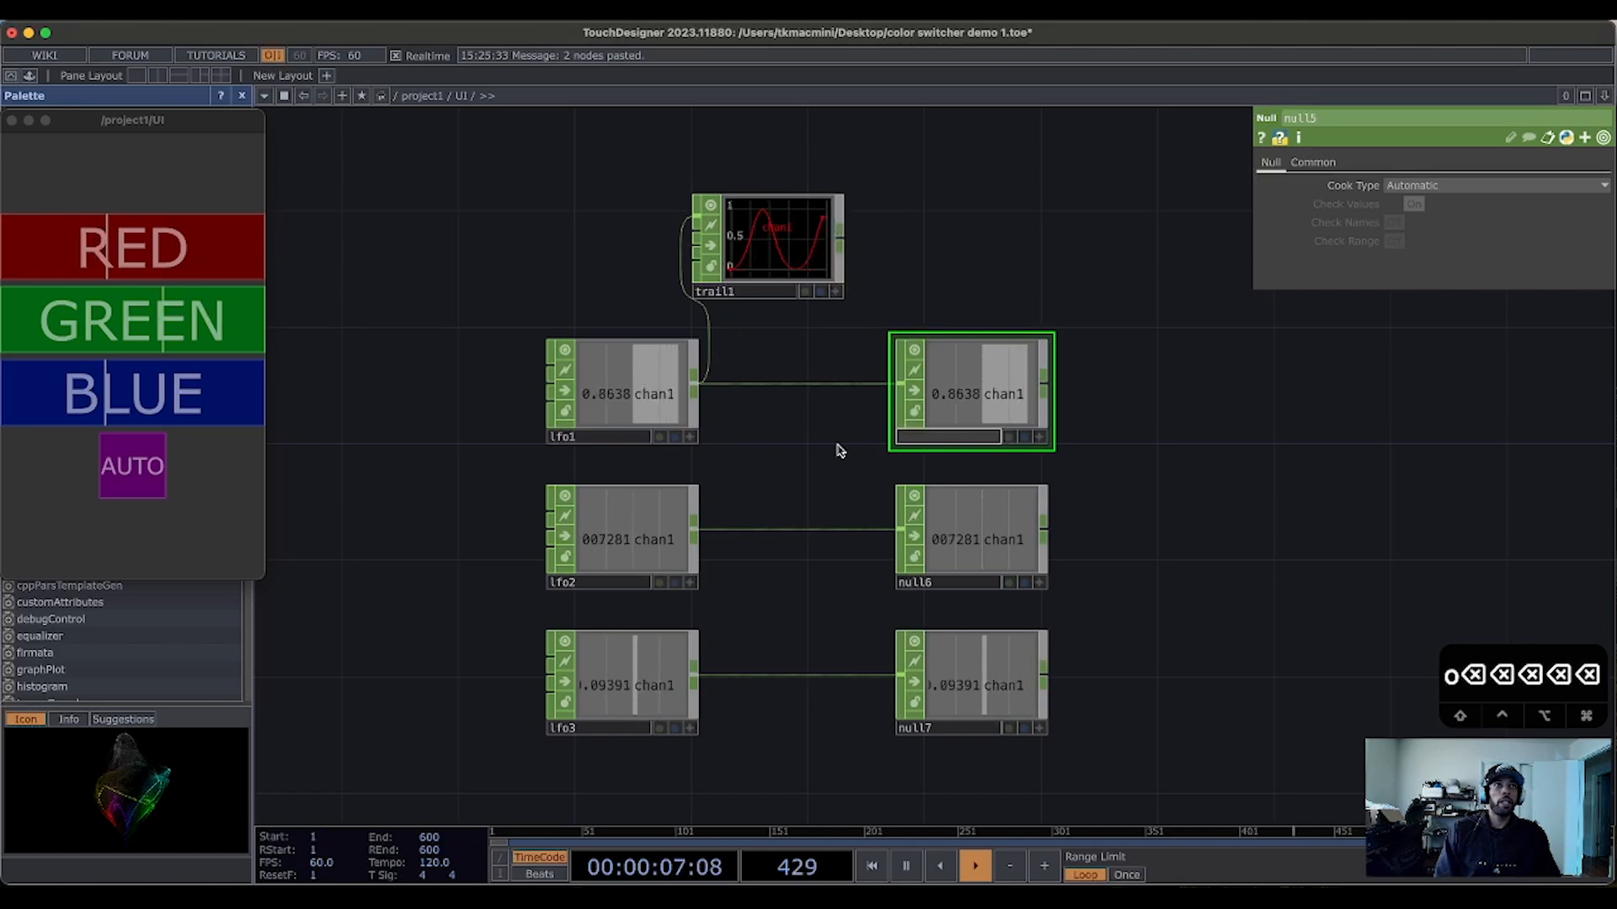
pyautogui.write('autop')
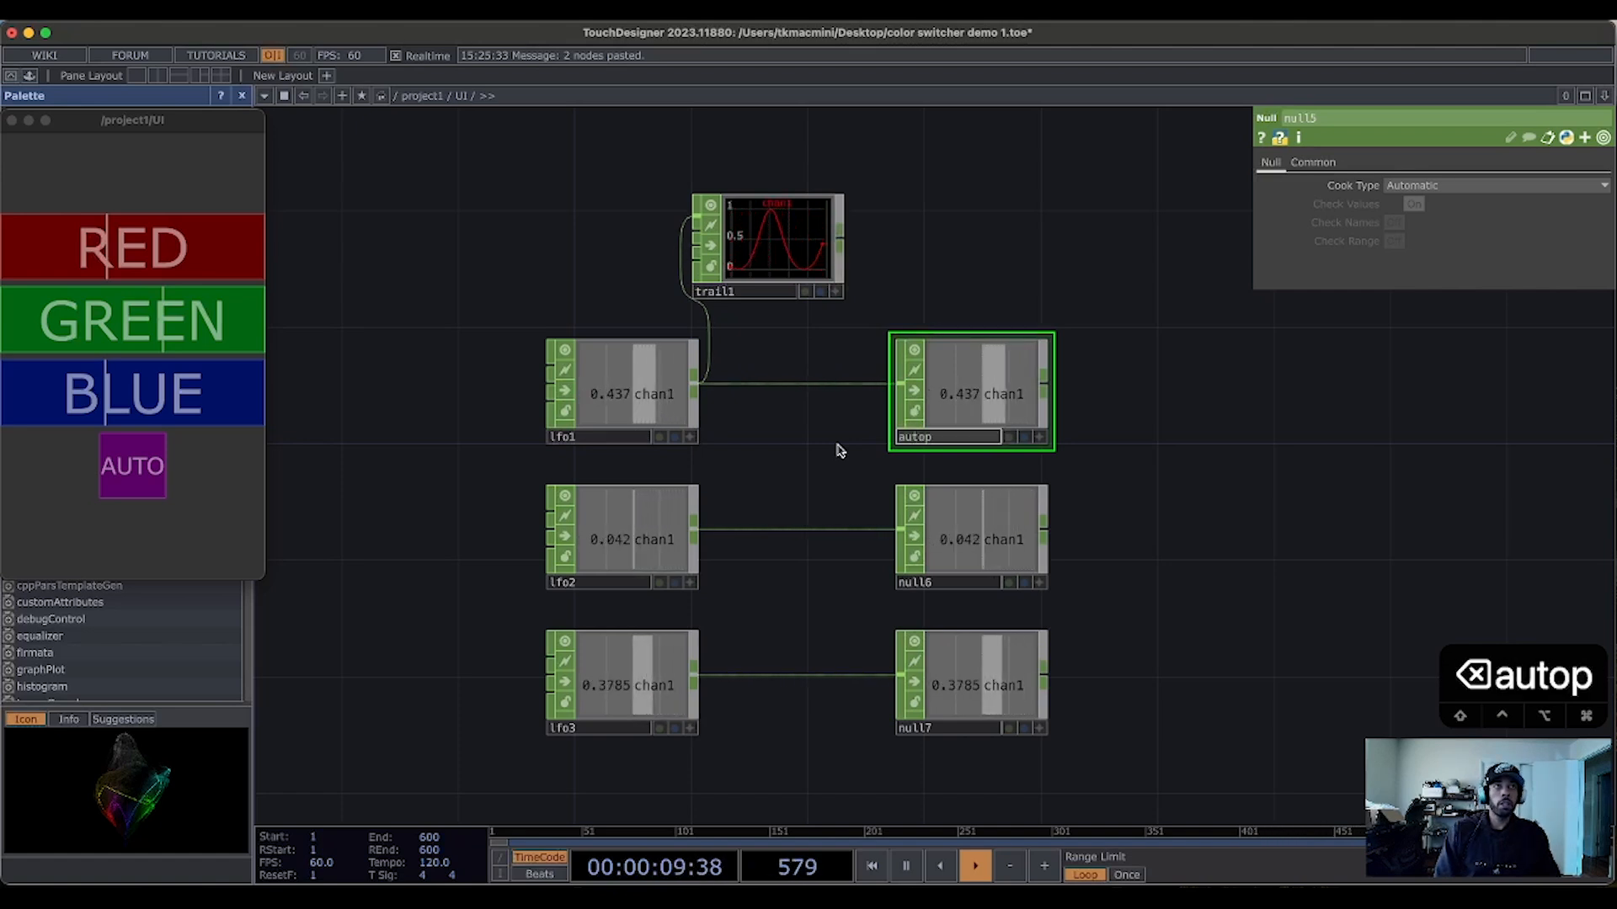
pyautogui.press('BackSpace')
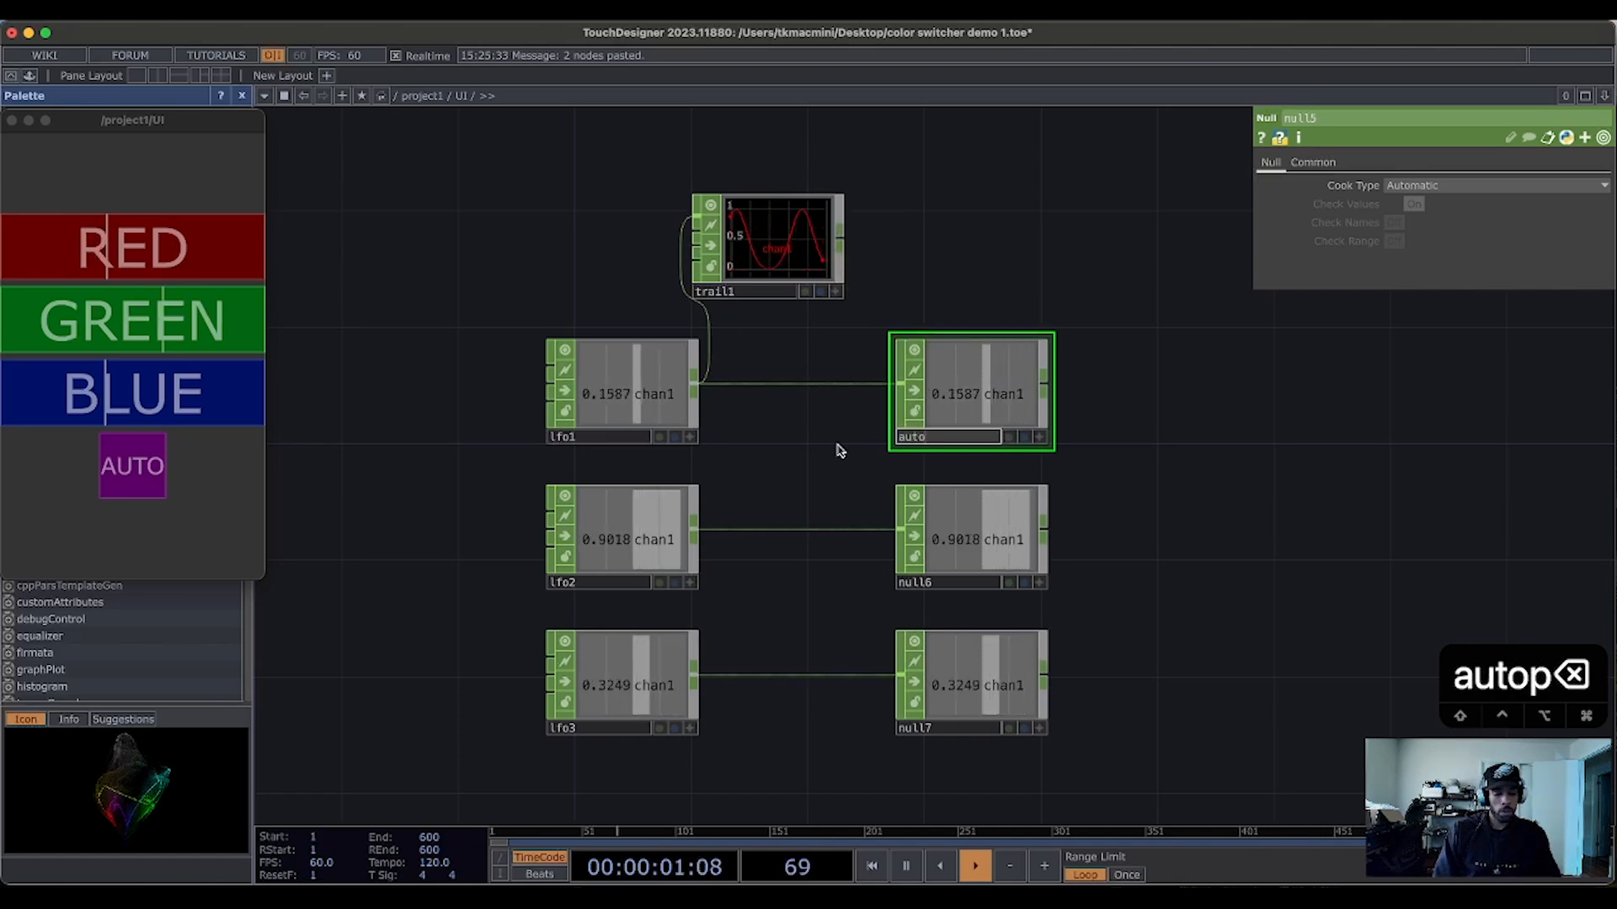
pyautogui.write('_red')
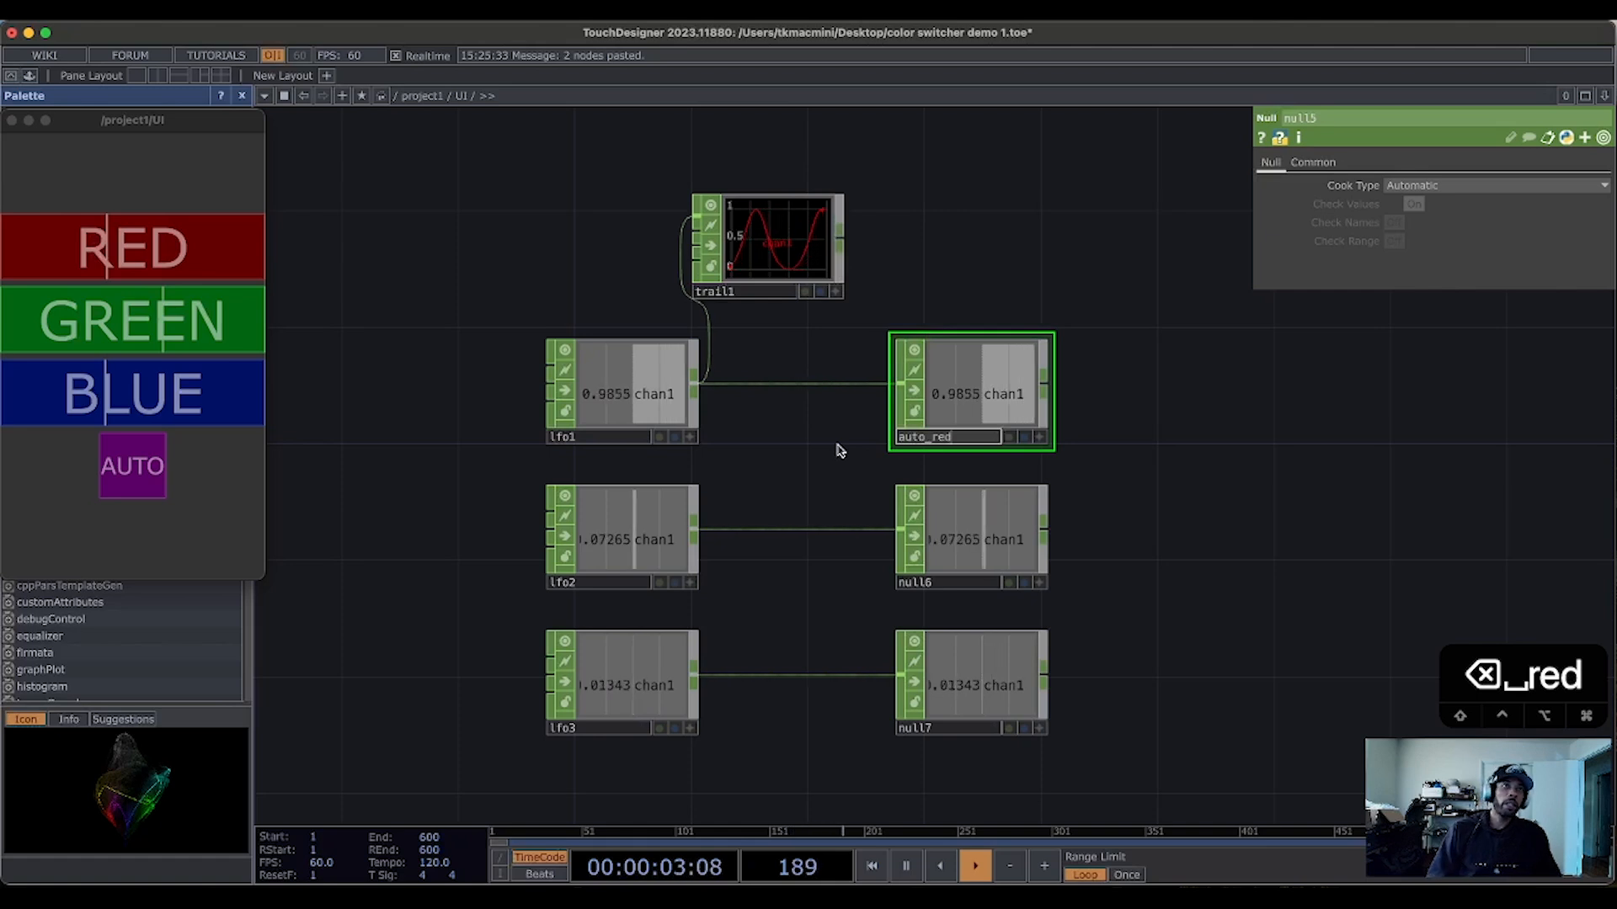
# Step: Rename the null fed by lfo2 as auto_green
pyautogui.click(926, 581)
pyautogui.write('atud')
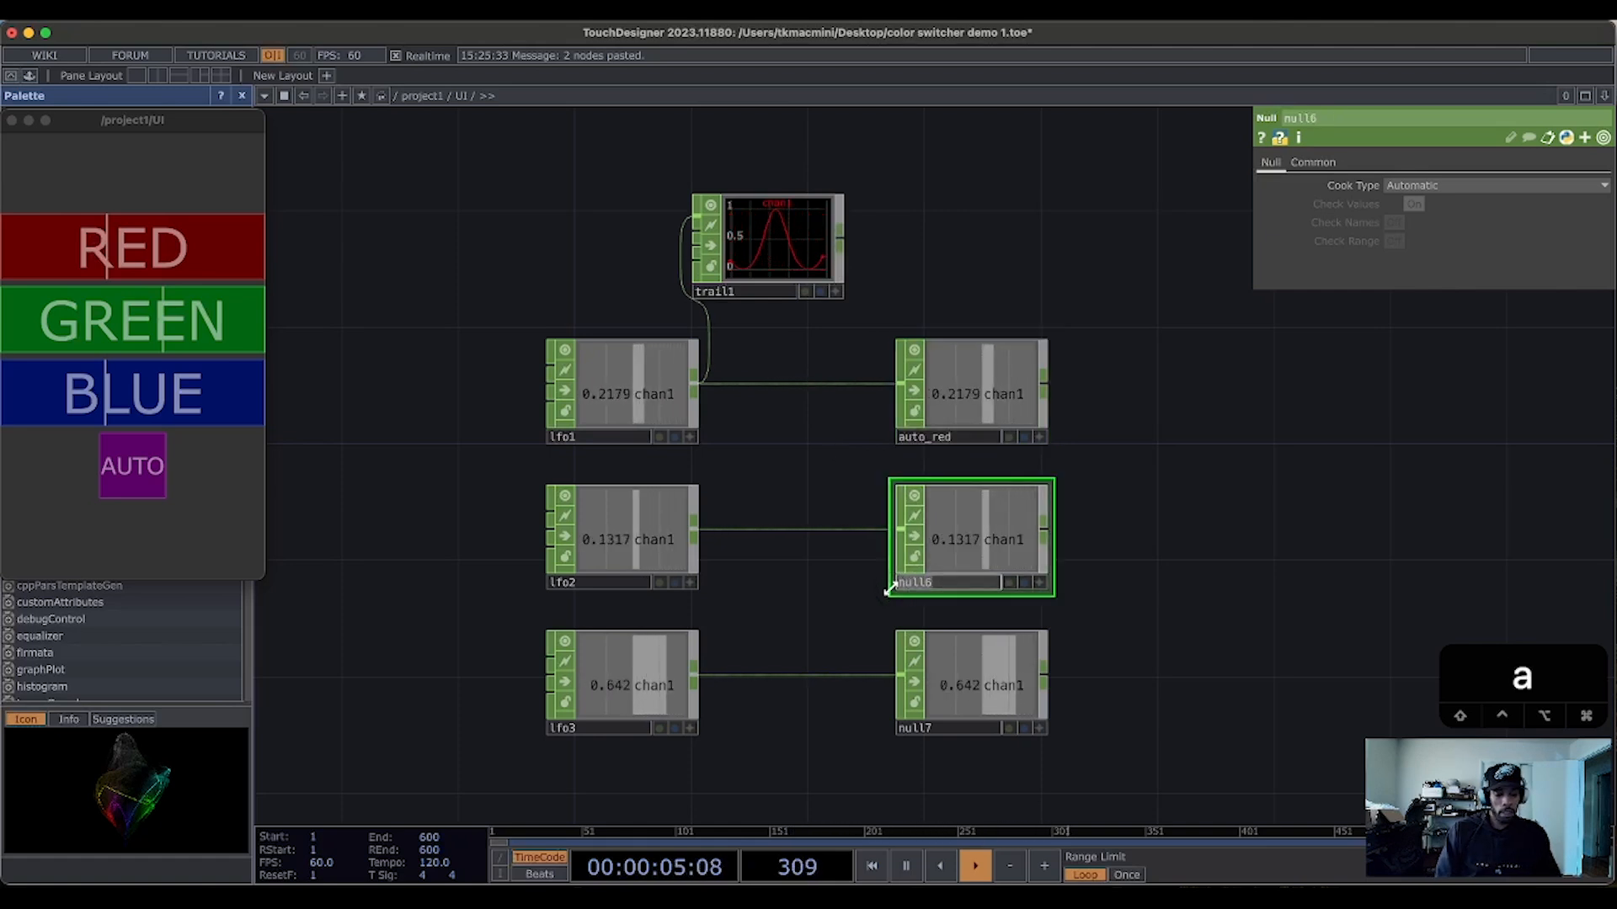
pyautogui.press('BackSpace')
pyautogui.press('BackSpace')
pyautogui.press('BackSpace')
pyautogui.write('ut')
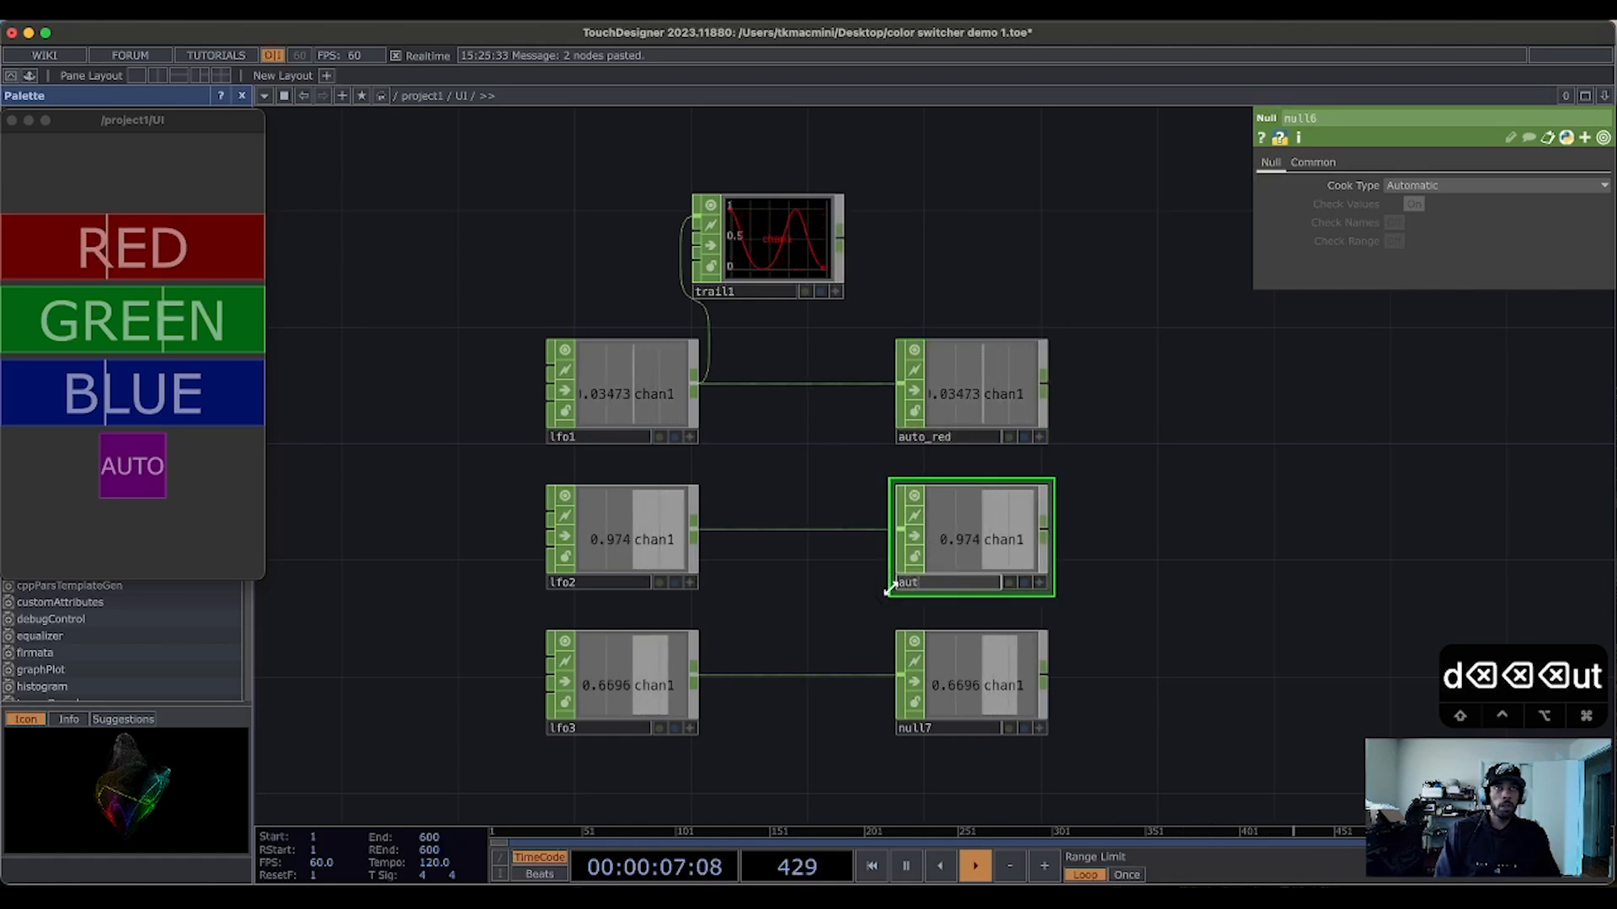
pyautogui.write('o_g')
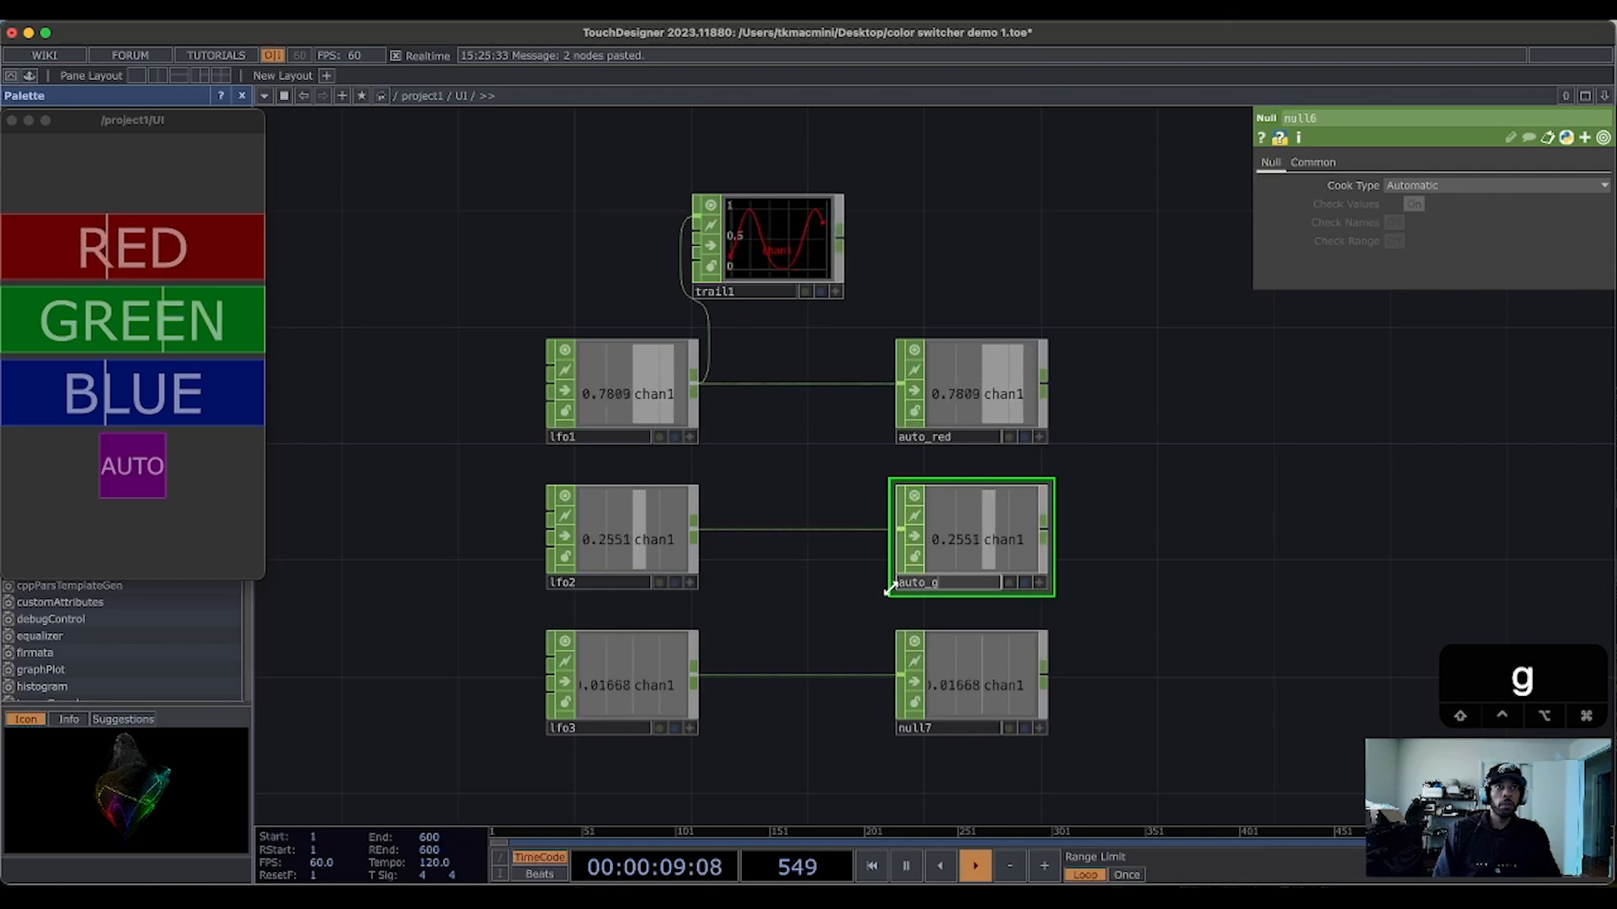
pyautogui.write('reen')
pyautogui.press('Return')
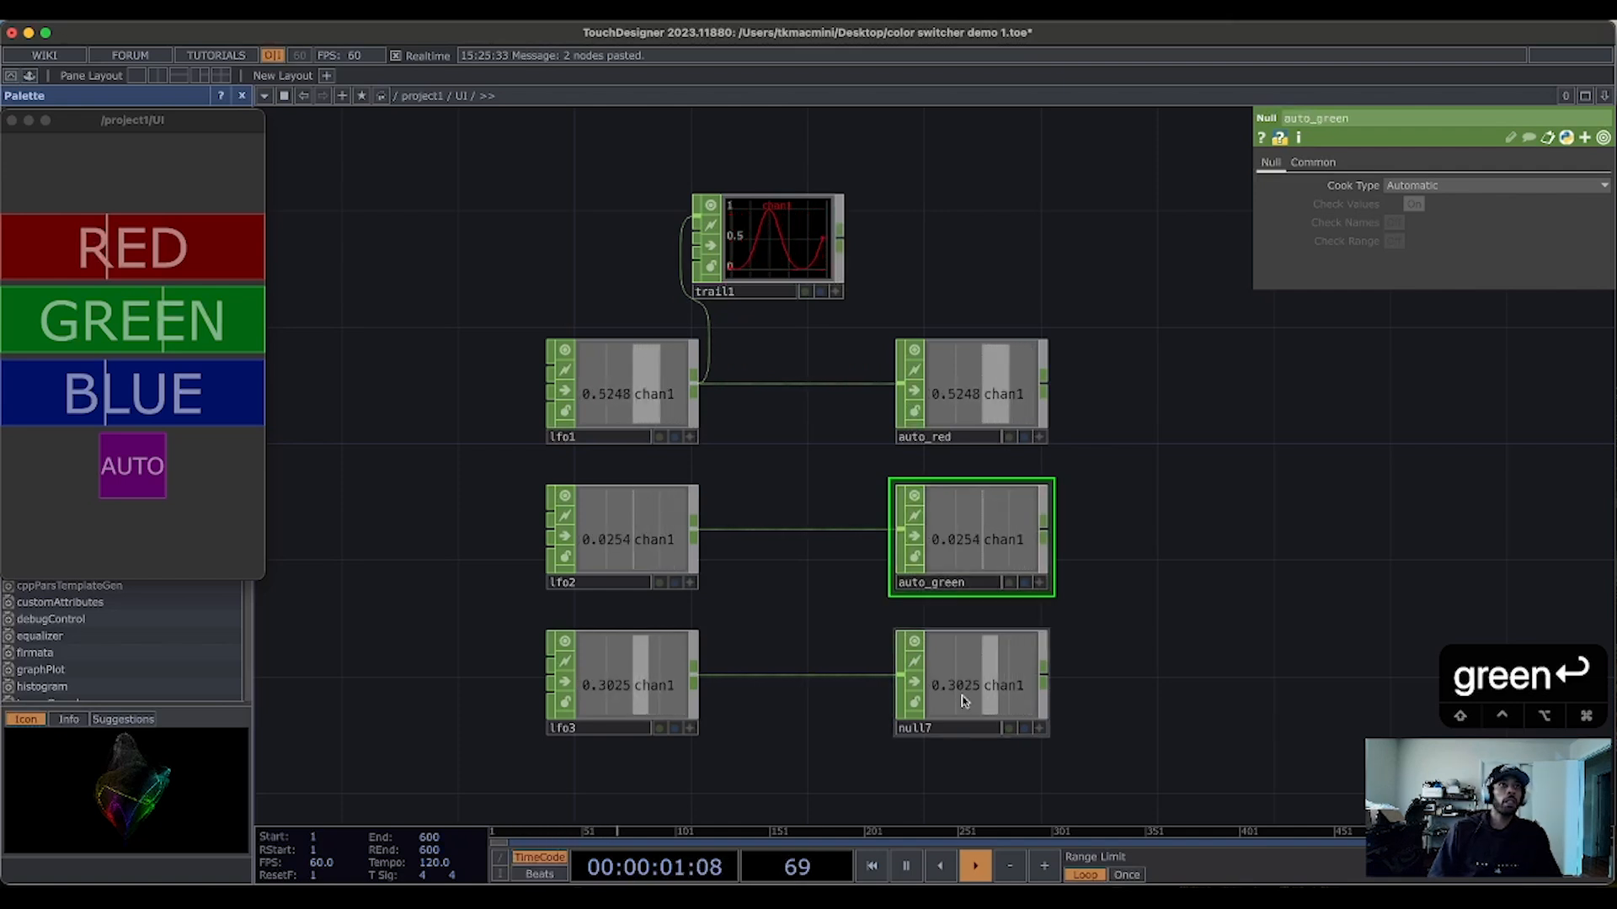
# Step: Rename the null fed by lfo3 as auto_blue
pyautogui.click(941, 732)
pyautogui.press('BackSpace')
pyautogui.press('BackSpace')
pyautogui.press('BackSpace')
pyautogui.press('BackSpace')
pyautogui.press('BackSpace')
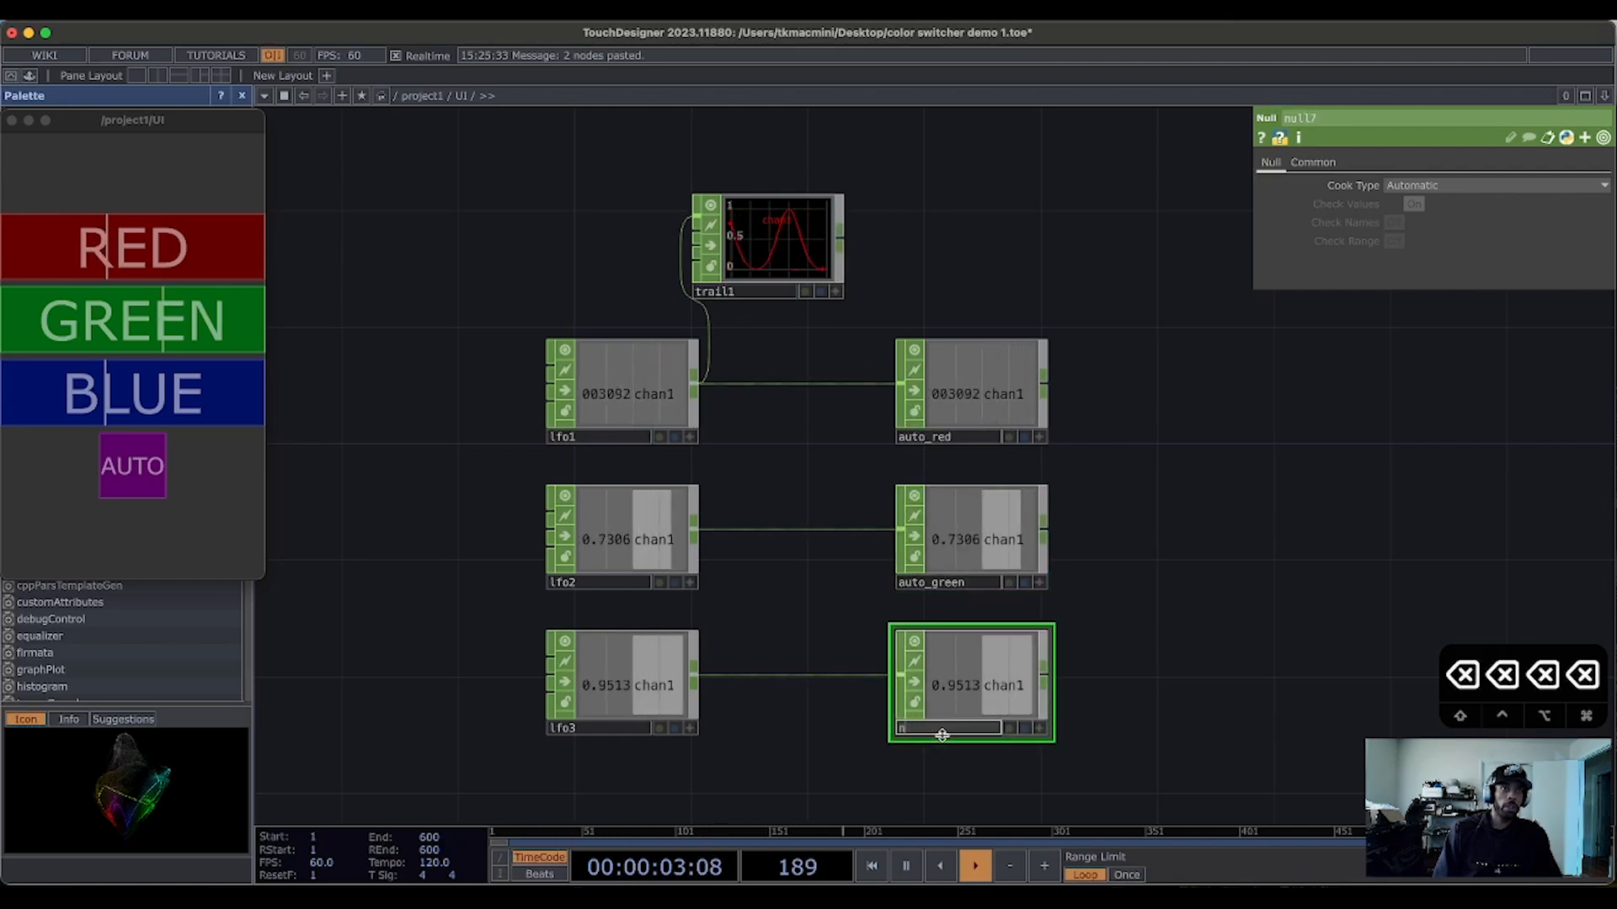
pyautogui.write('auto_nb')
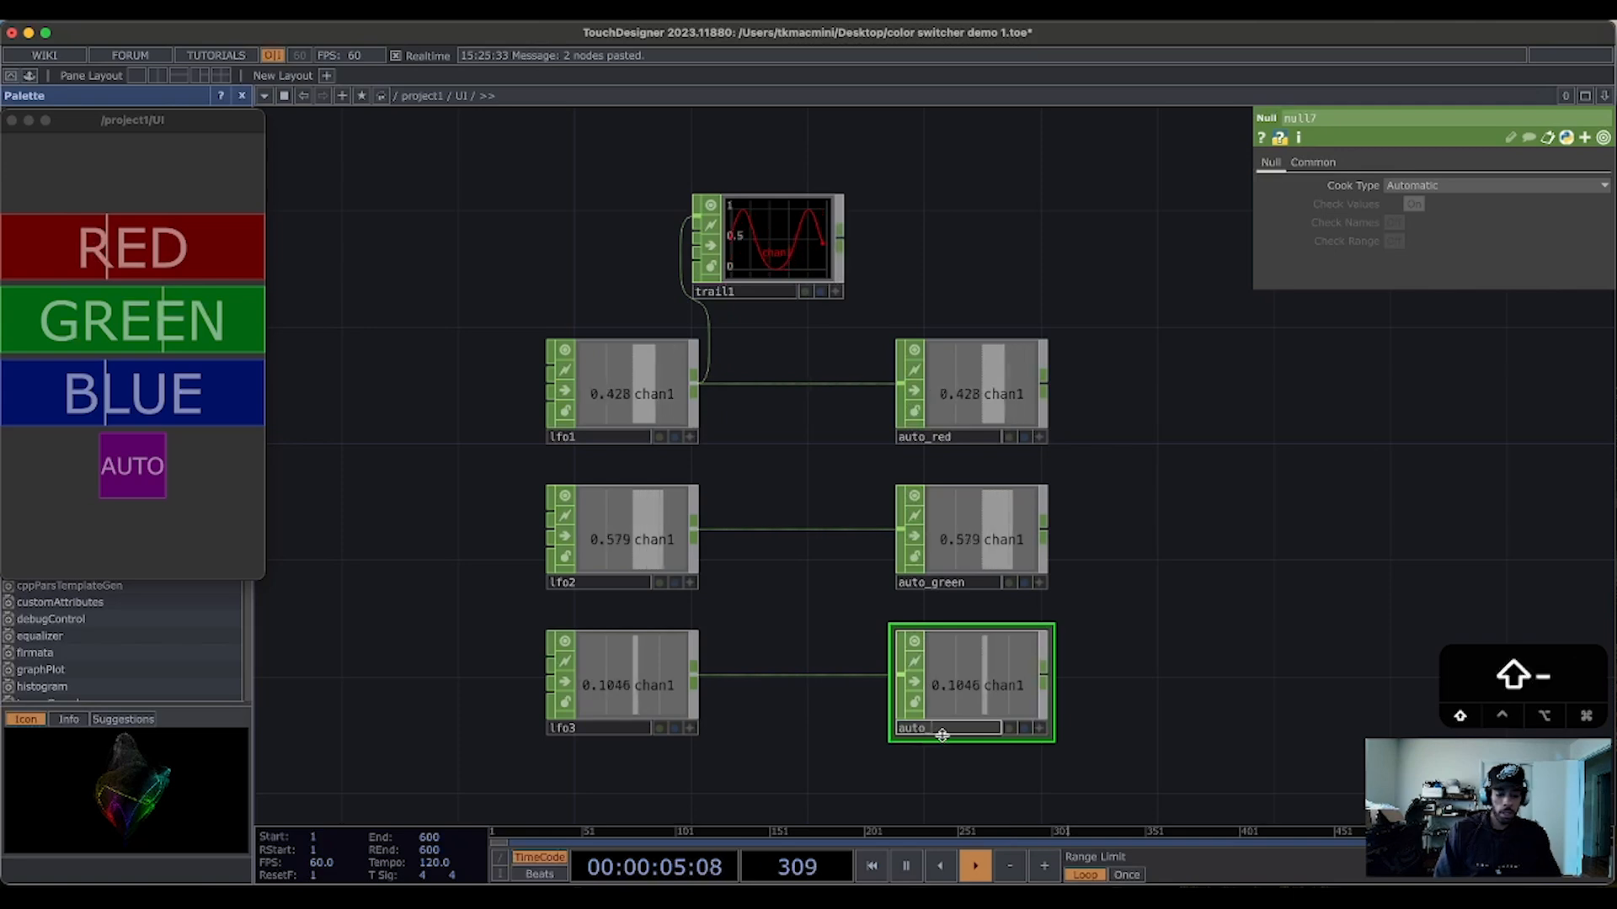
pyautogui.press('BackSpace')
pyautogui.press('BackSpace')
pyautogui.write('blue')
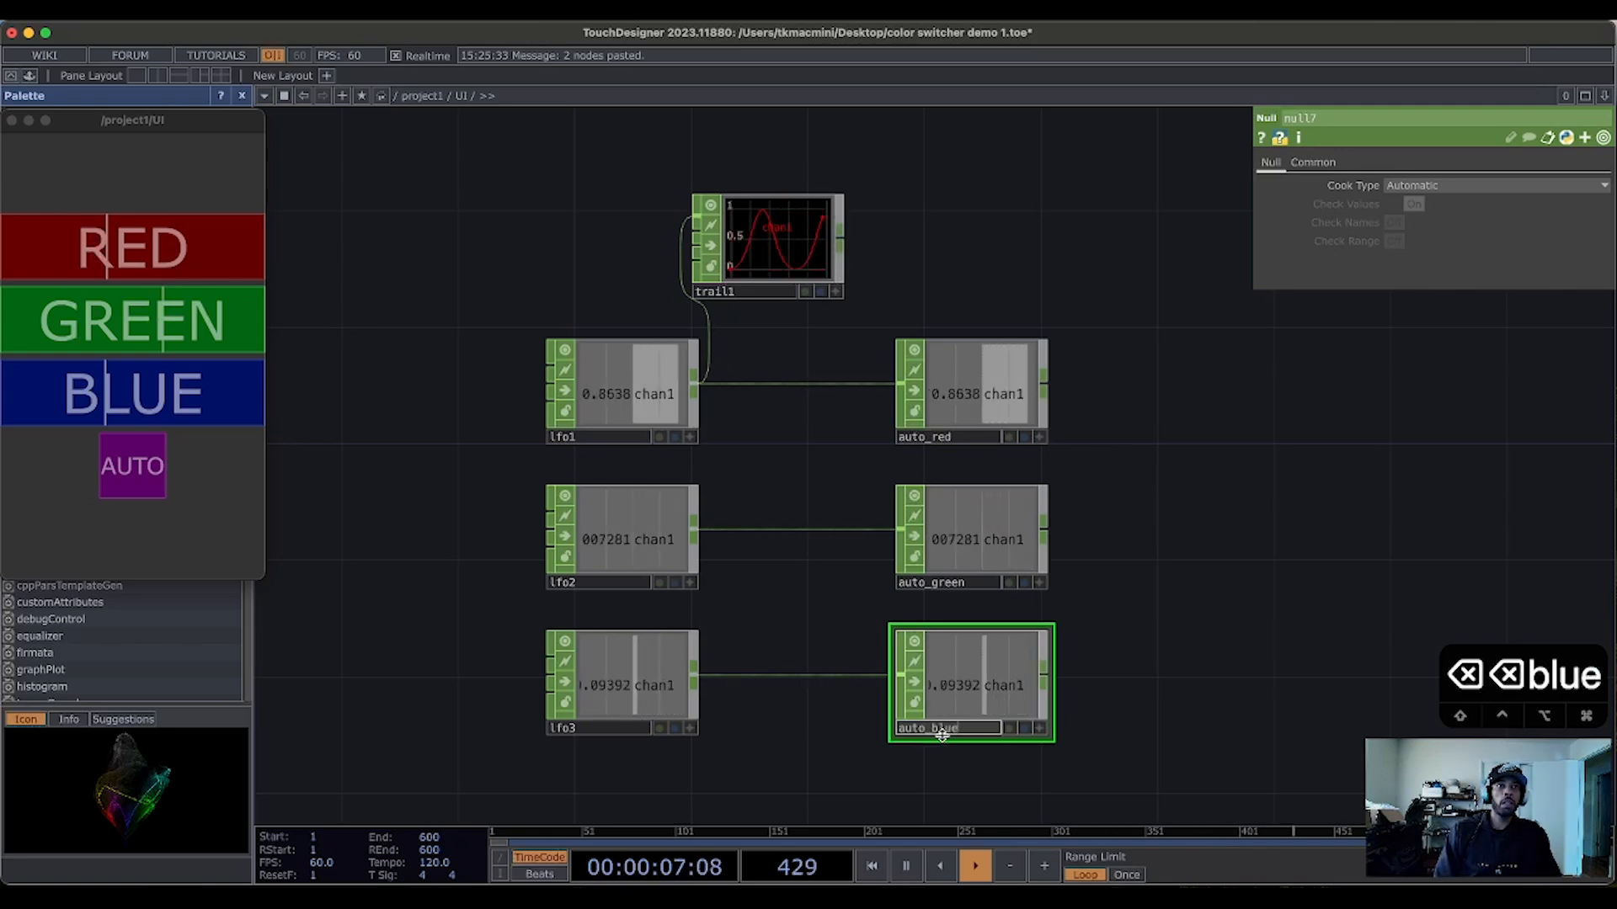
pyautogui.press('Return')
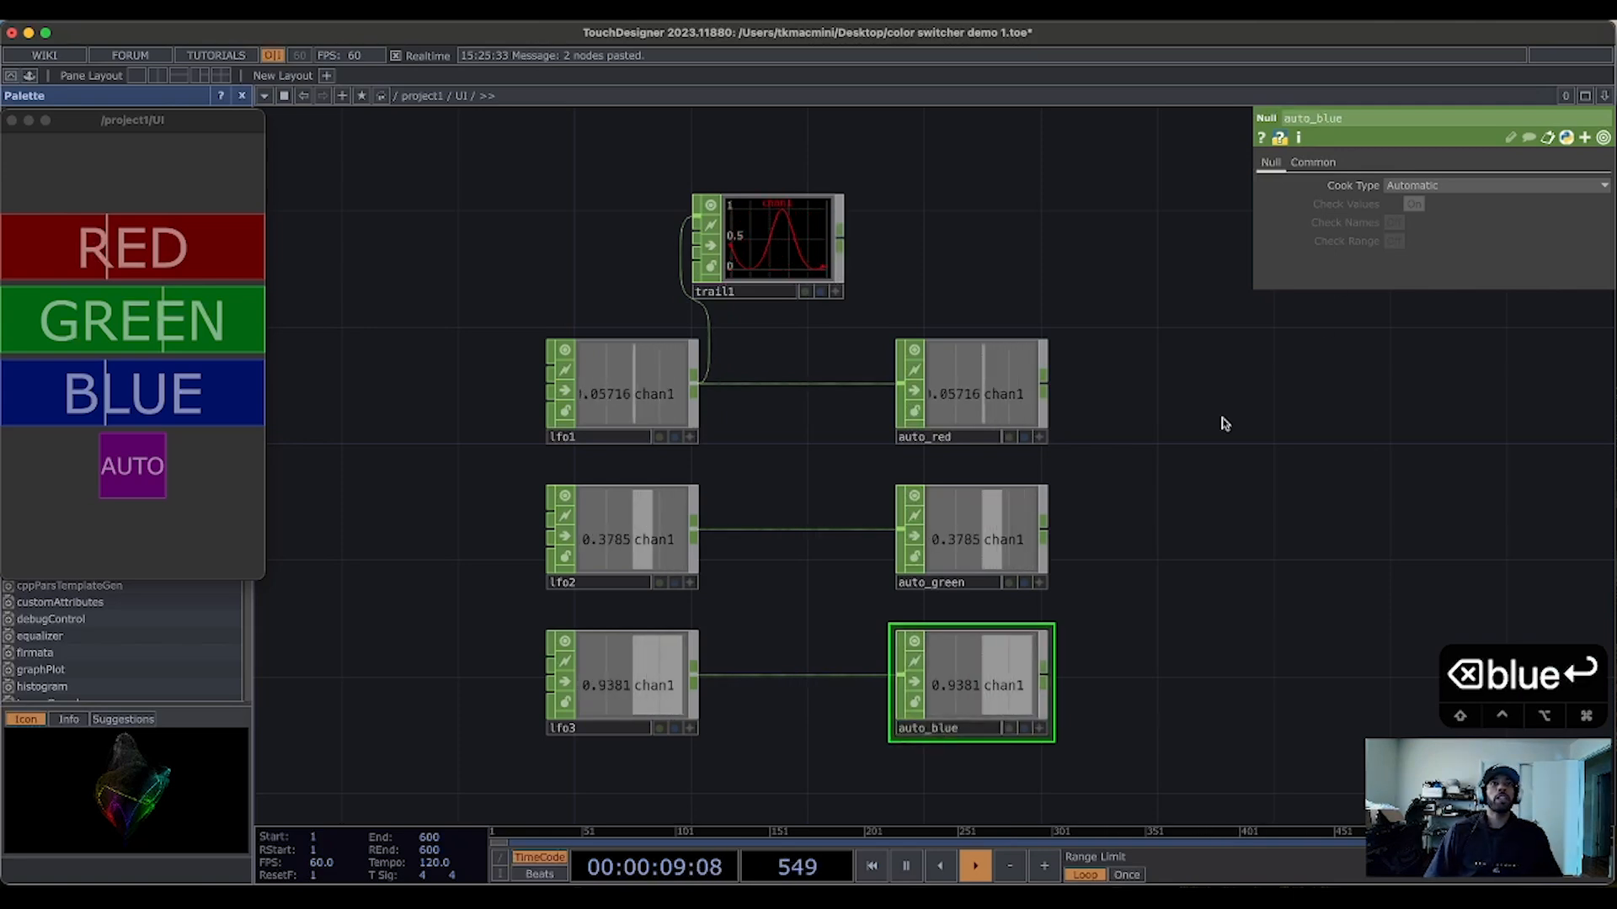
# Step: Move the RED slider in the floating viewer and examine how its value reaches null1 in the UI network
pyautogui.moveTo(1213, 470); pyautogui.dragTo(1122, 450)
pyautogui.scroll(-3, 1123, 450)
pyautogui.click(67, 261)
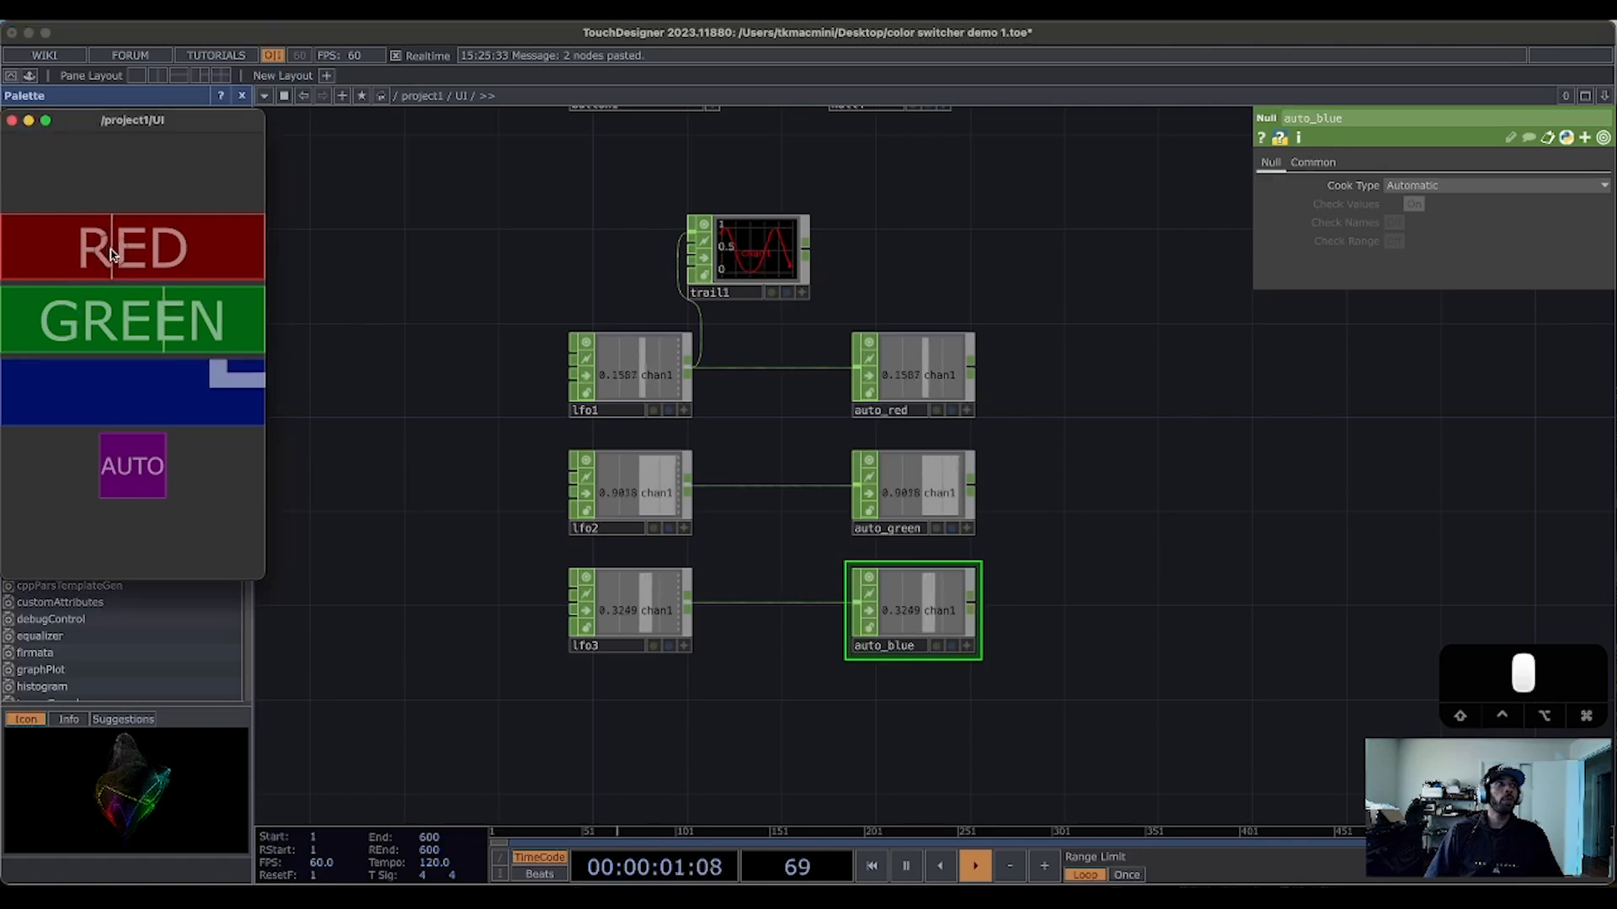
pyautogui.moveTo(1112, 231); pyautogui.dragTo(1213, 563)
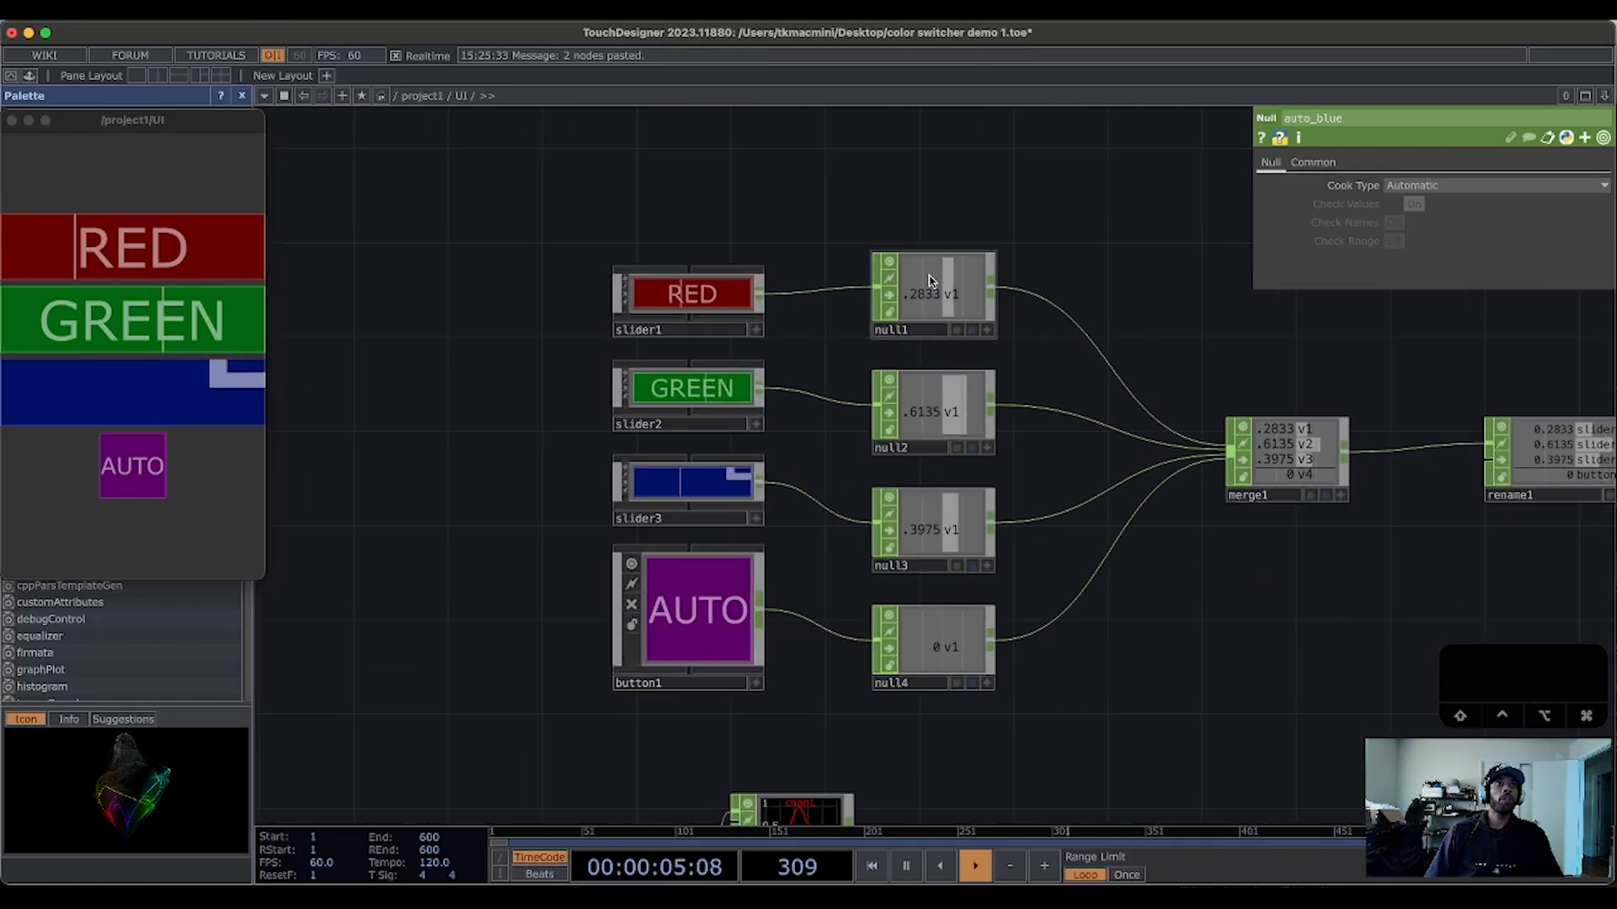
# Step: Move the RED slider in the floating viewer and compare the slider network with the LFO-driven auto nulls
pyautogui.moveTo(121, 263)
pyautogui.mouseDown()
pyautogui.moveTo(177, 253)
pyautogui.moveTo(12, 257)
pyautogui.moveTo(228, 267)
pyautogui.moveTo(130, 252)
pyautogui.moveTo(108, 268)
pyautogui.mouseUp()
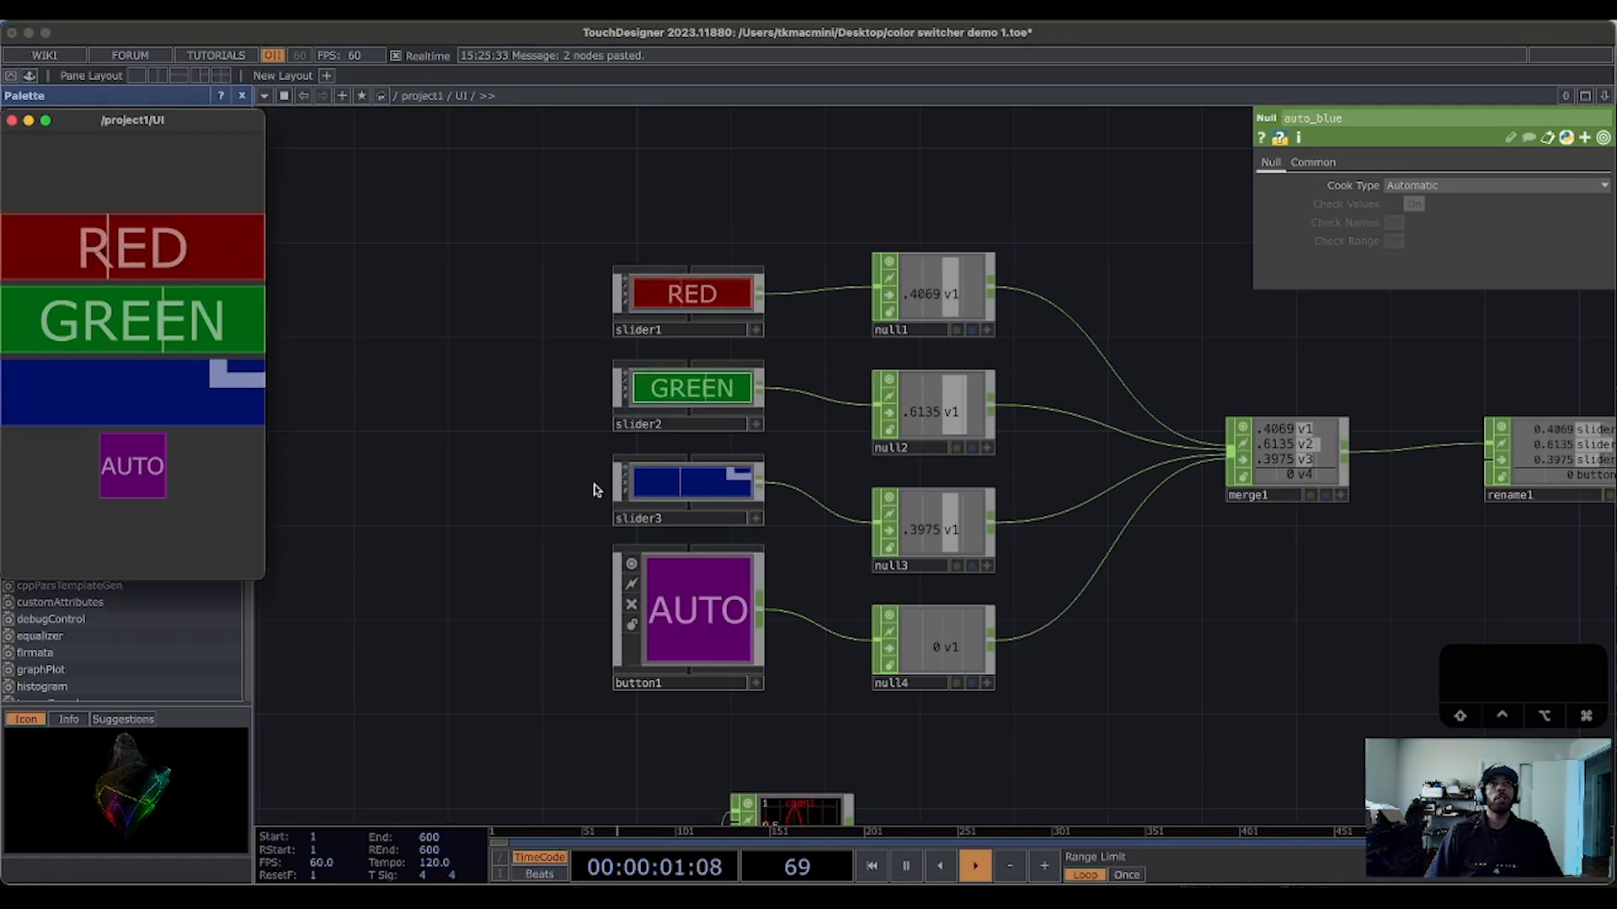
pyautogui.moveTo(1286, 708); pyautogui.dragTo(1124, 341)
pyautogui.moveTo(1113, 487); pyautogui.dragTo(1139, 219)
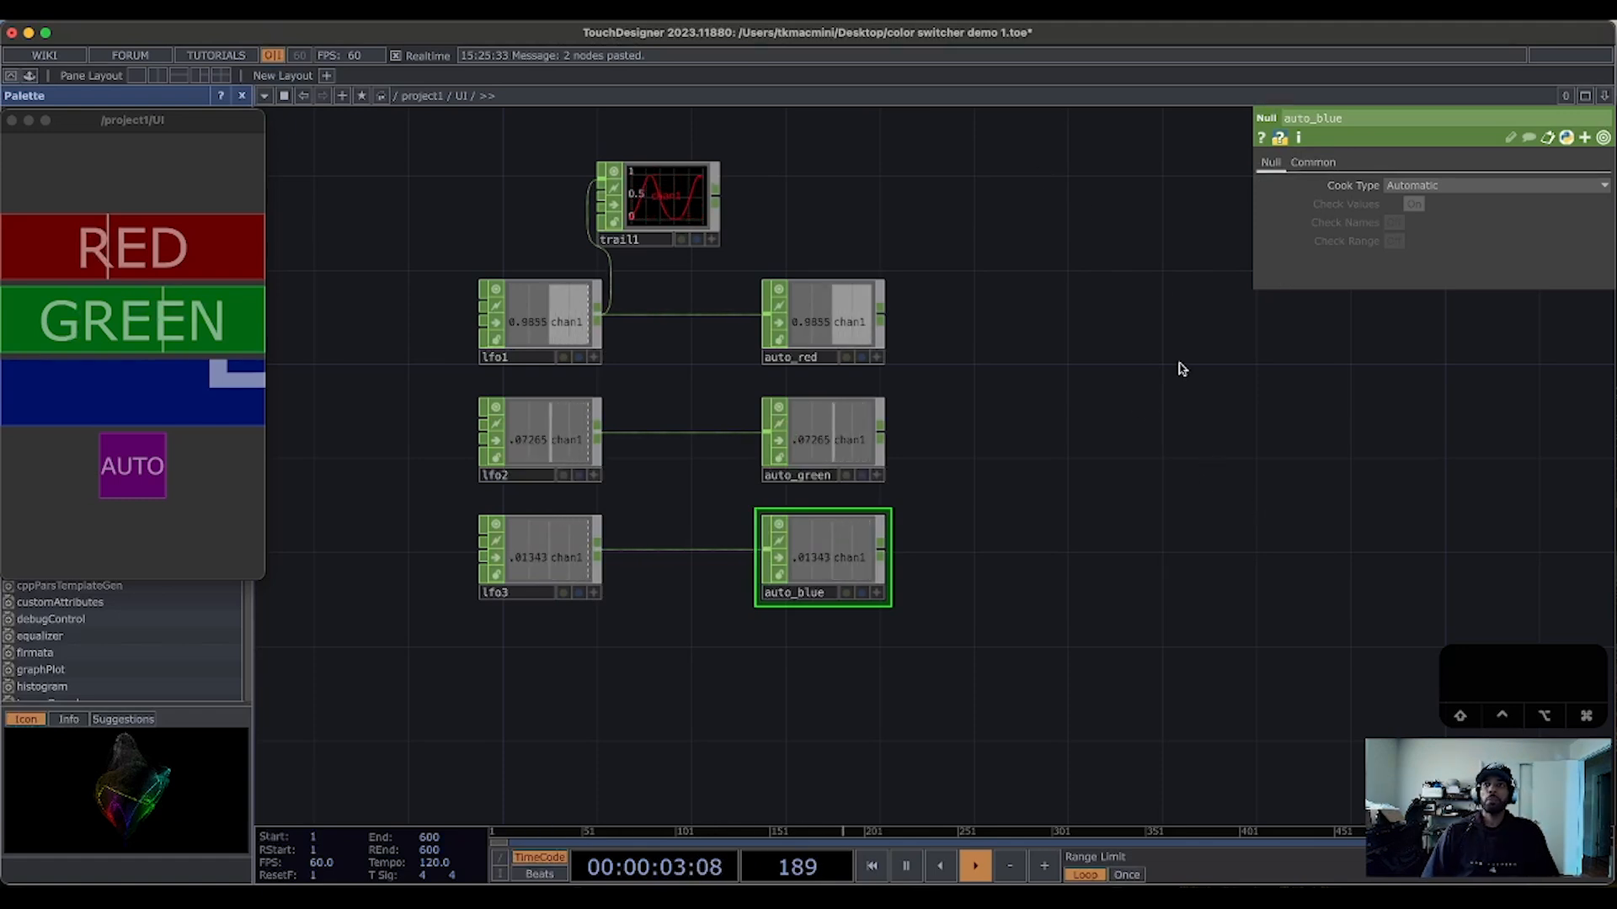
pyautogui.scroll(-6, 1254, 444)
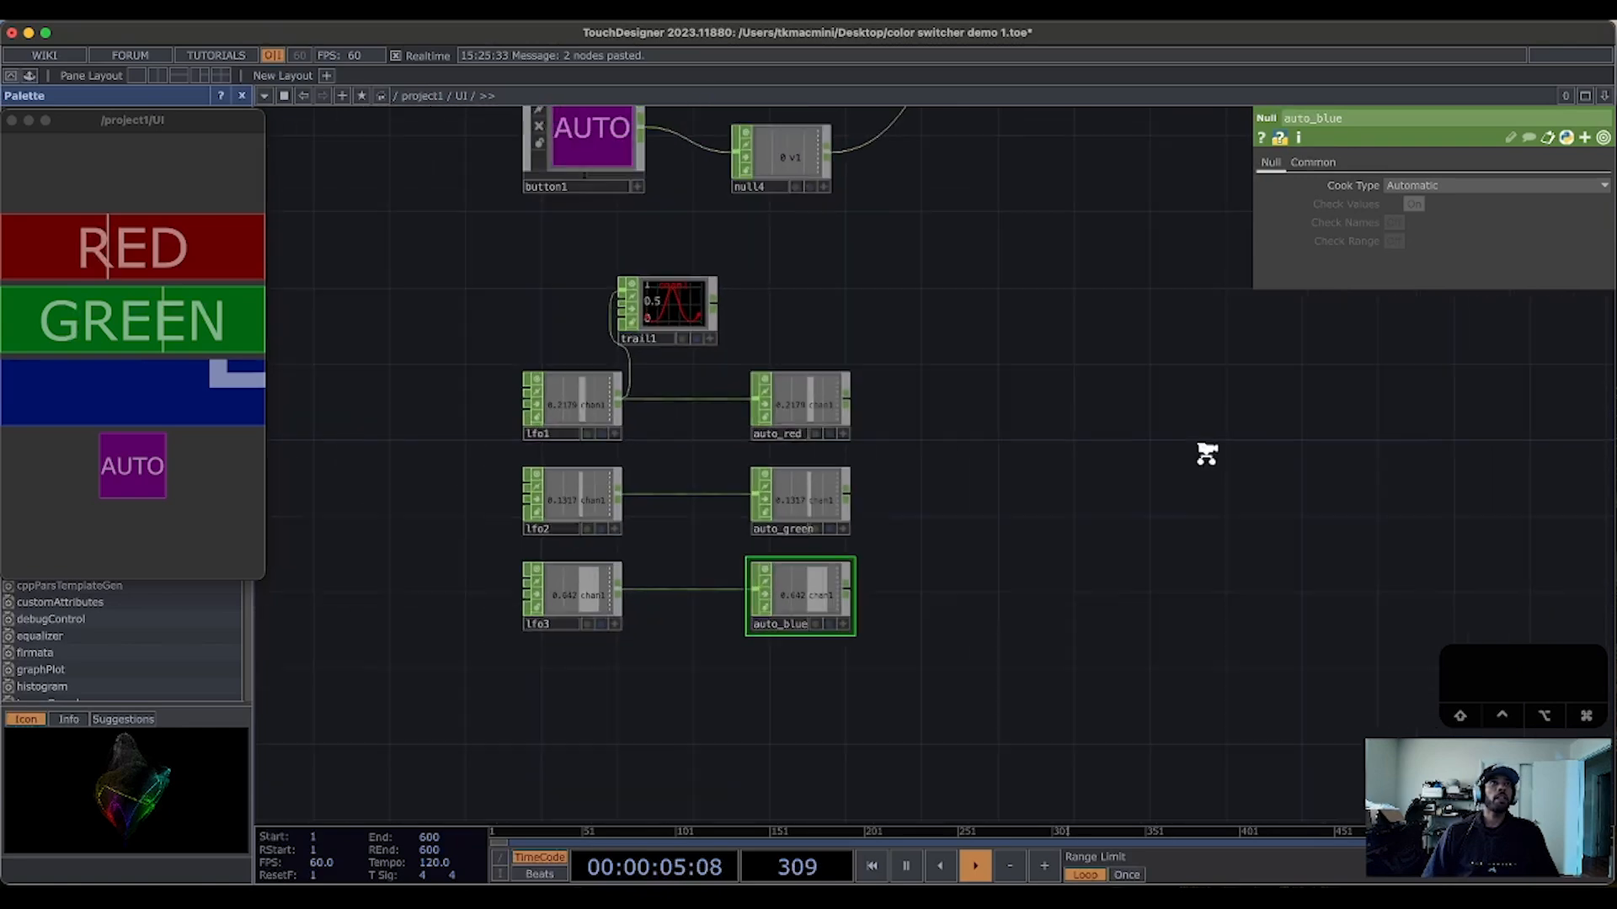
pyautogui.scroll(-3, 1229, 453)
pyautogui.scroll(8, 989, 516)
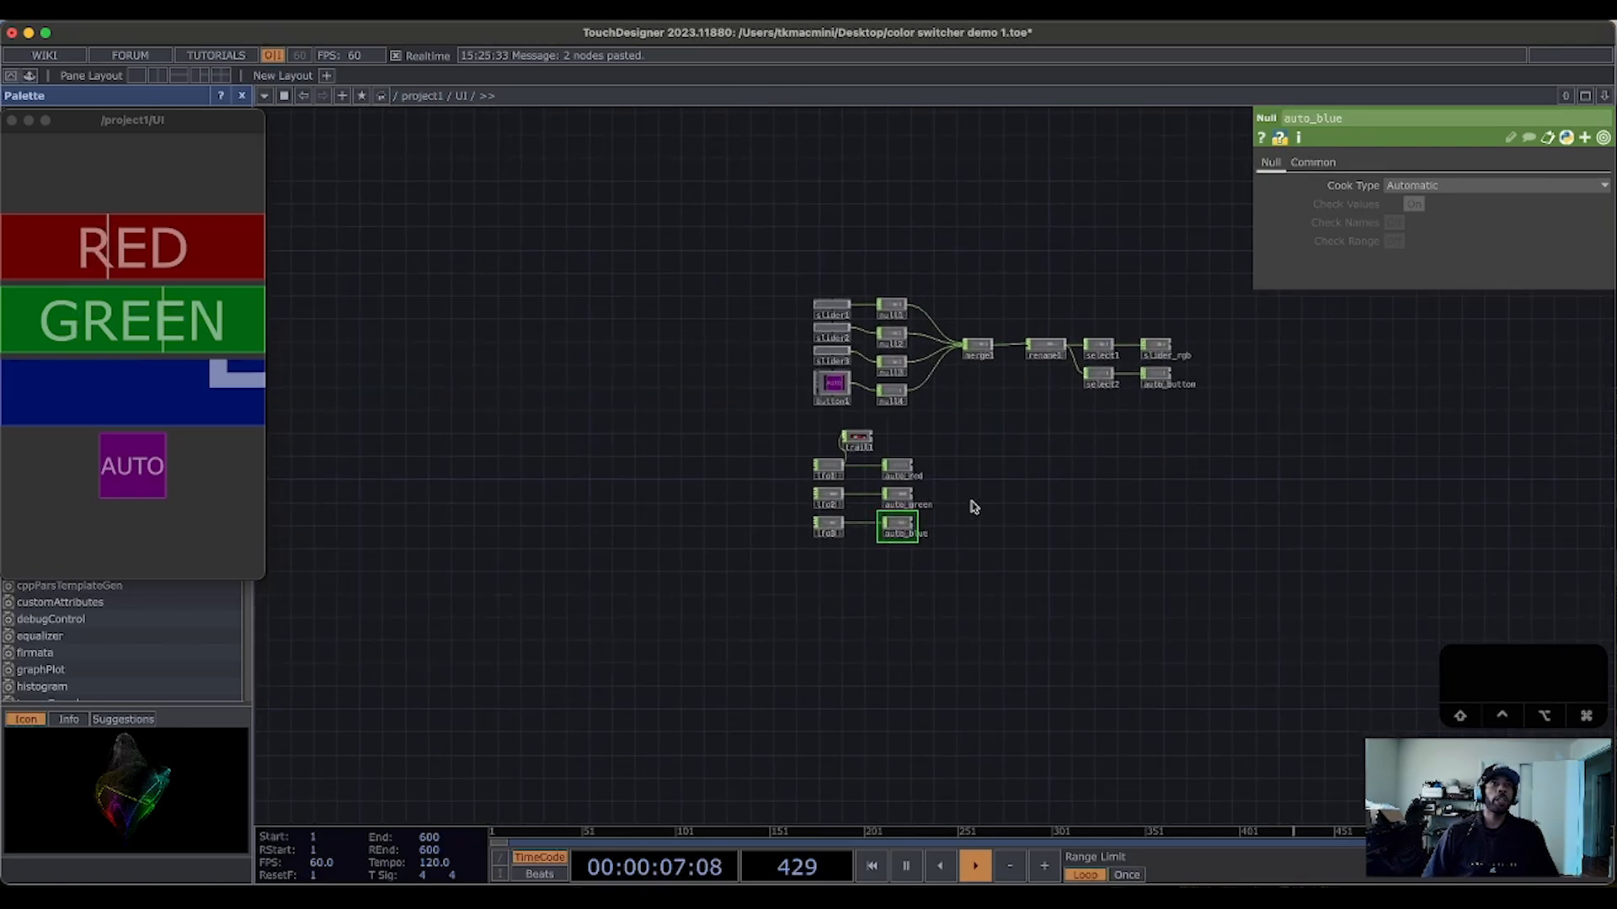
# Step: Add a Merge CHOP beside the auto nulls and wire auto_red, auto_green and auto_blue into it in that order
pyautogui.moveTo(1011, 503); pyautogui.dragTo(958, 573)
pyautogui.press('Tab')
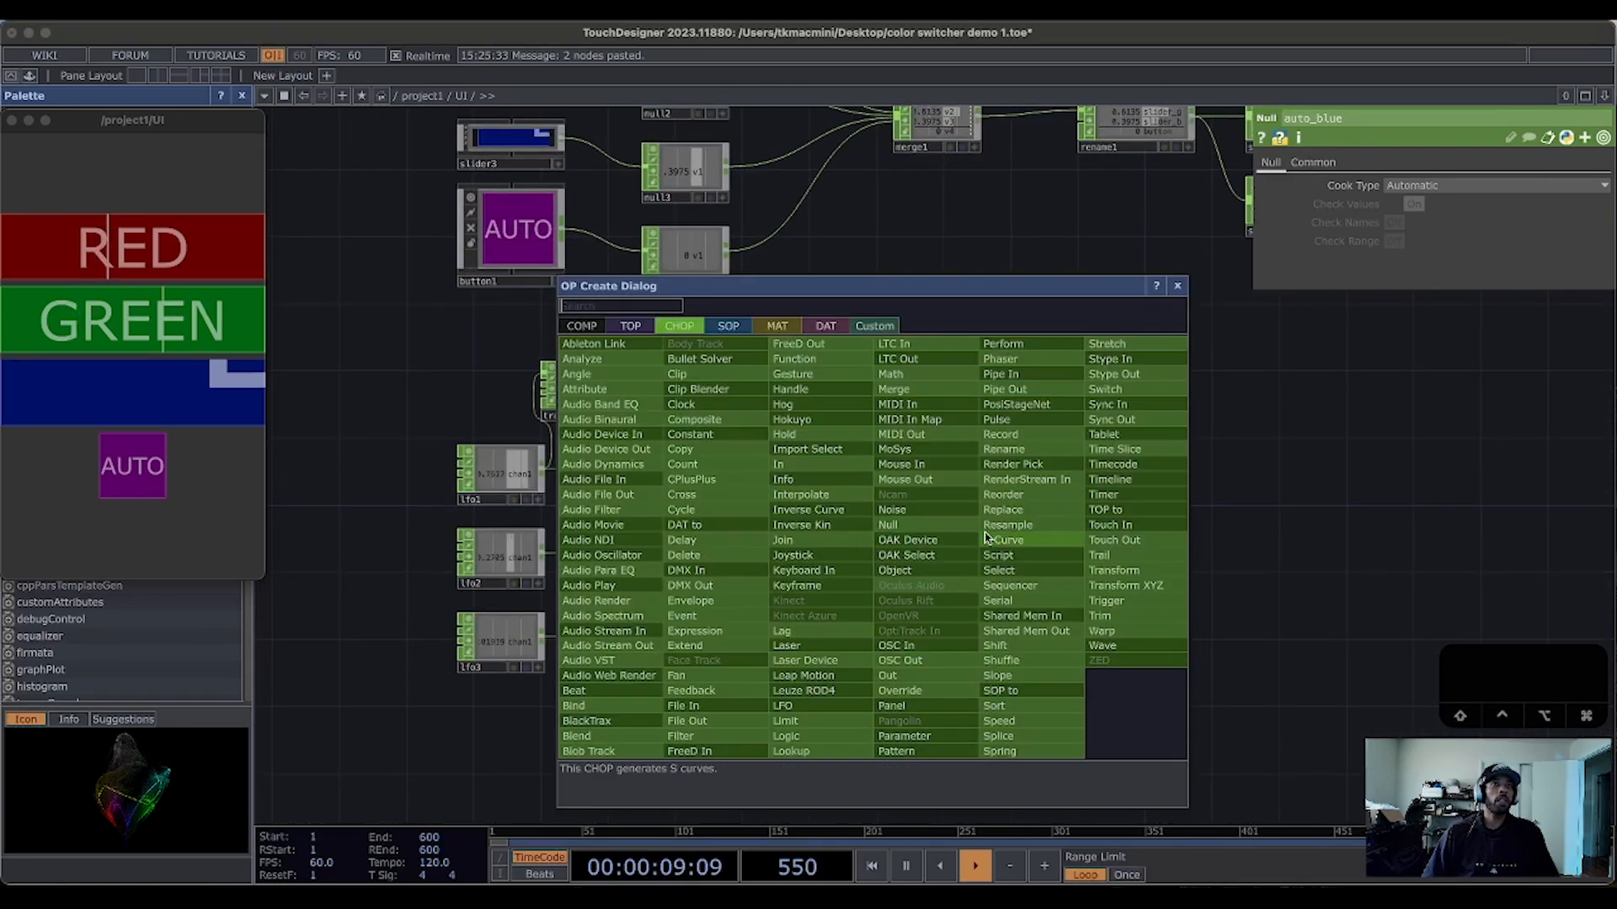
pyautogui.click(960, 389)
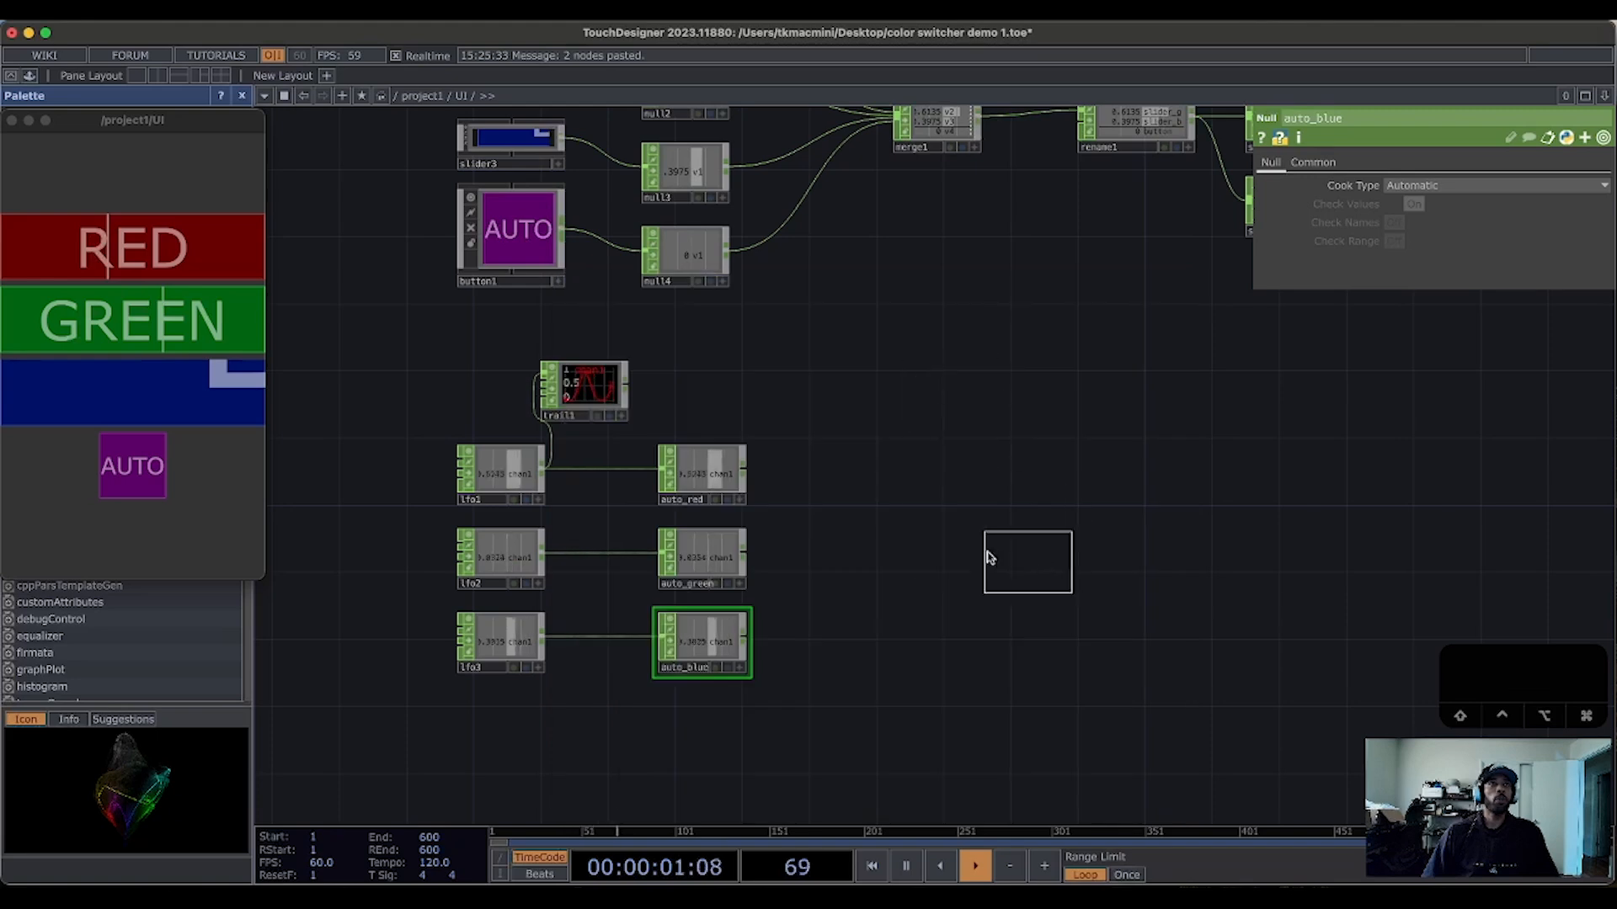
pyautogui.click(961, 550)
pyautogui.moveTo(745, 474); pyautogui.dragTo(926, 557)
pyautogui.moveTo(744, 557); pyautogui.dragTo(927, 558)
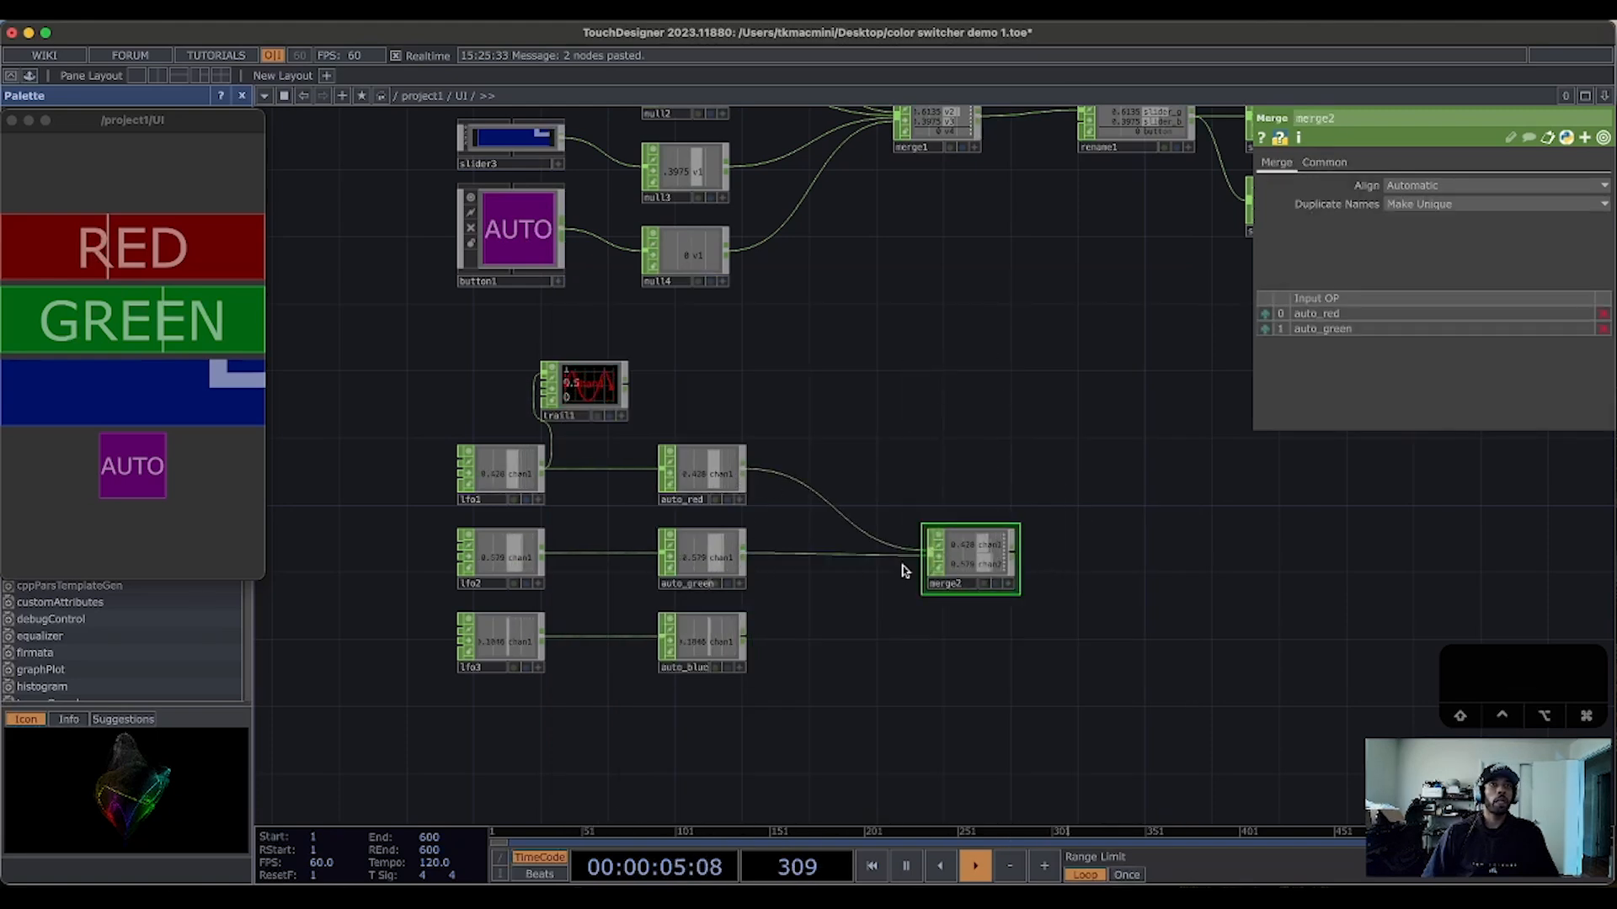
pyautogui.moveTo(747, 639); pyautogui.dragTo(1117, 503)
# Step: Append a Rename CHOP to the output of the merge that combines the three auto signals
pyautogui.moveTo(1263, 516); pyautogui.dragTo(915, 474)
pyautogui.scroll(5, 765, 422)
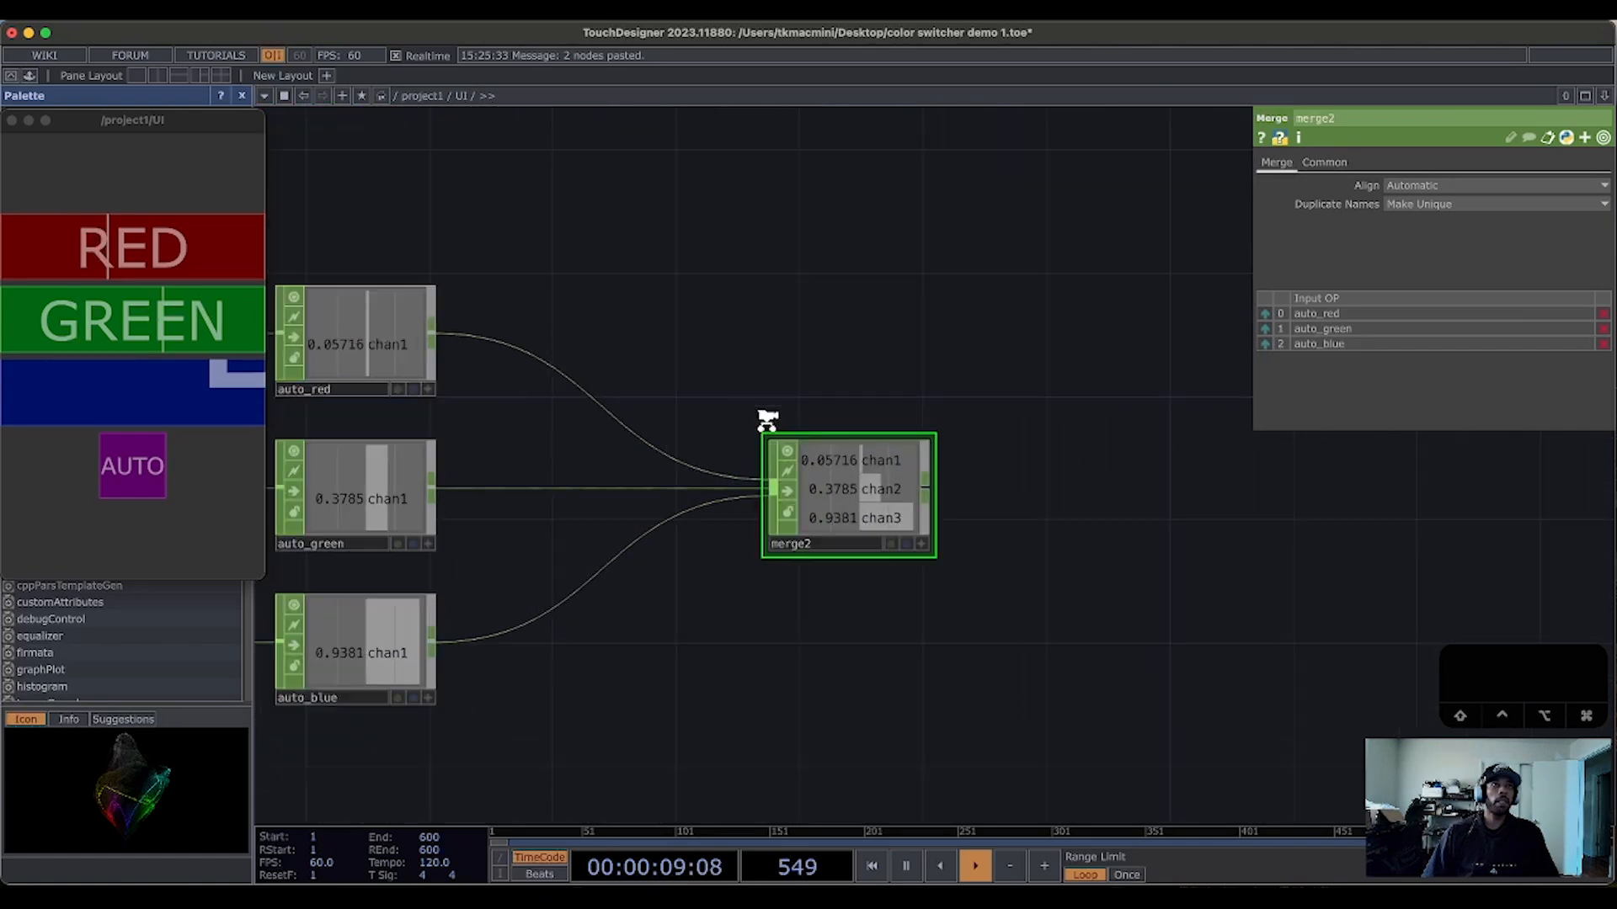
pyautogui.moveTo(1119, 632); pyautogui.dragTo(1004, 493)
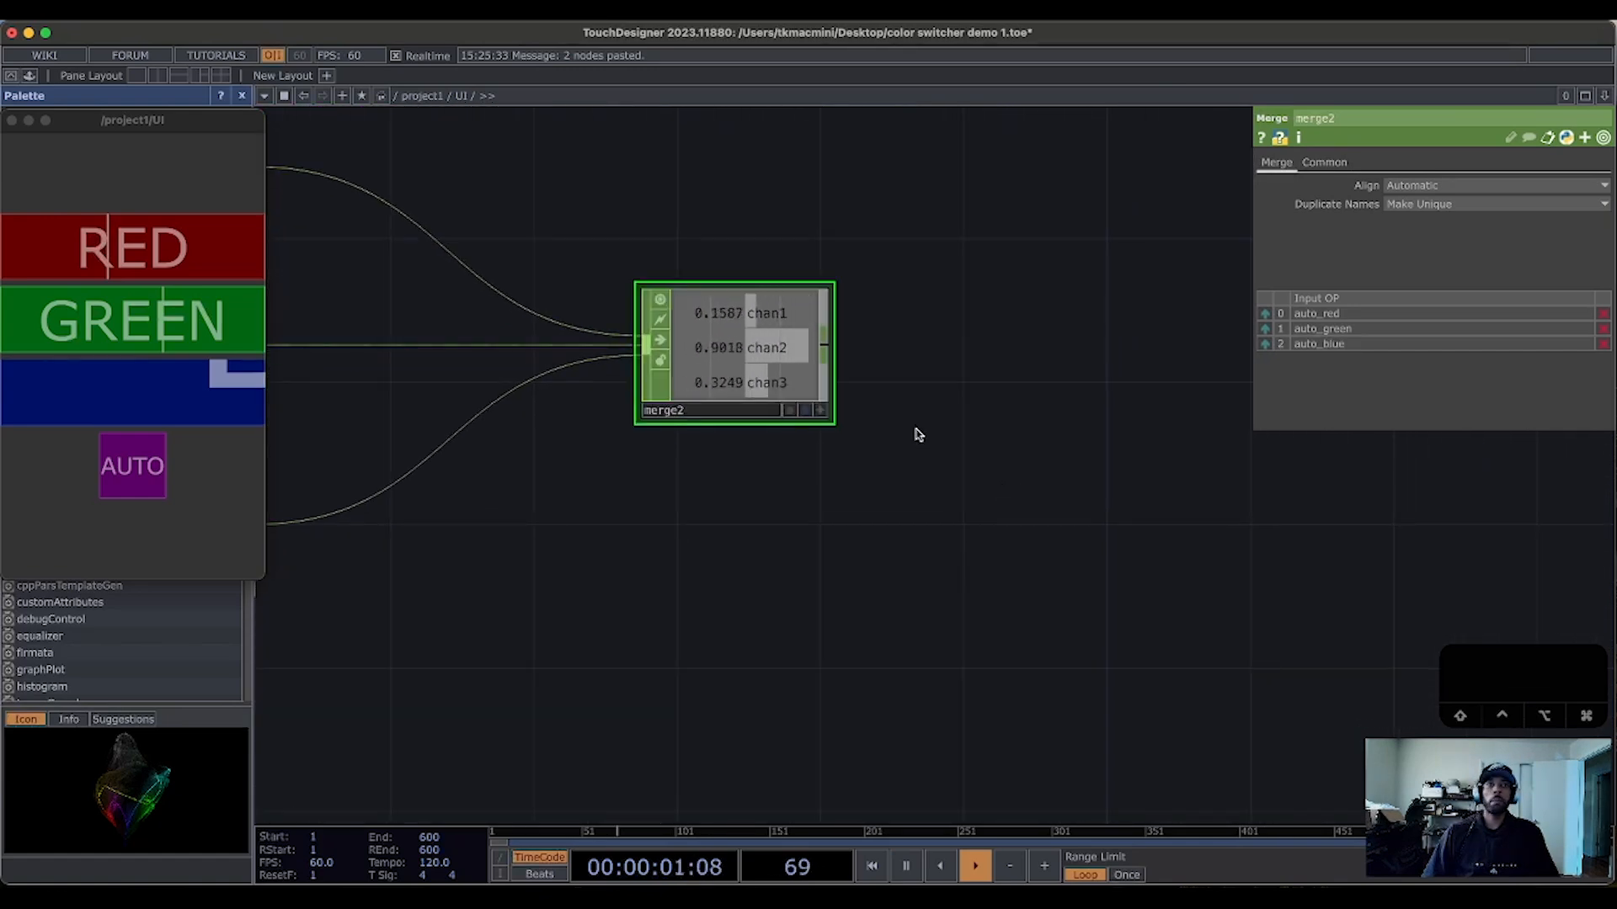
pyautogui.press('Tab')
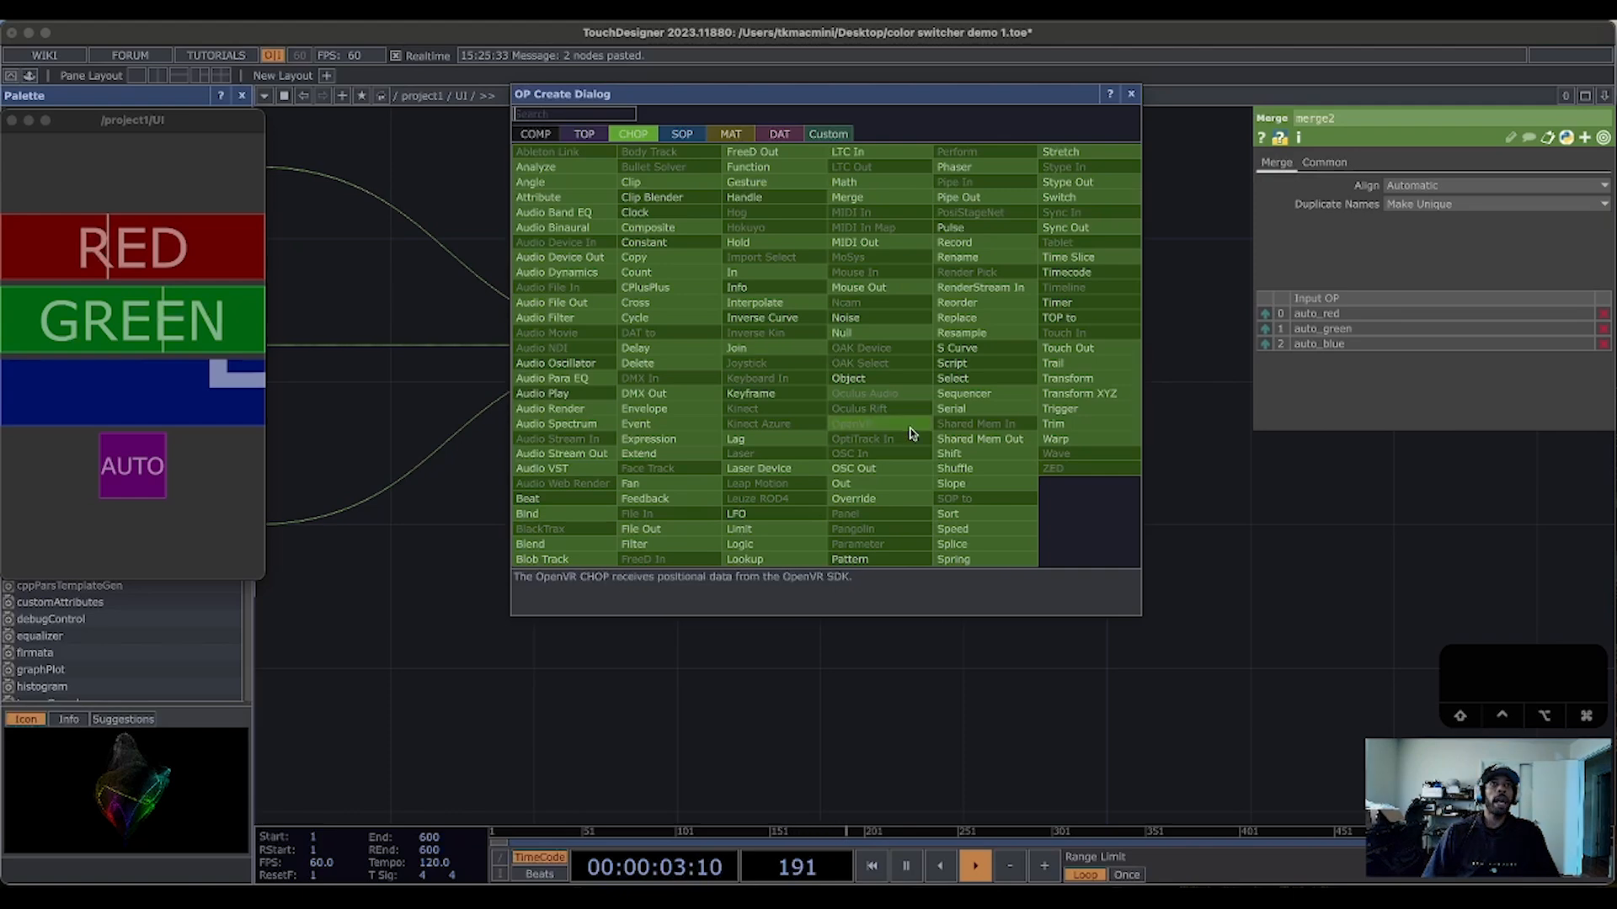
pyautogui.click(960, 257)
pyautogui.click(1092, 360)
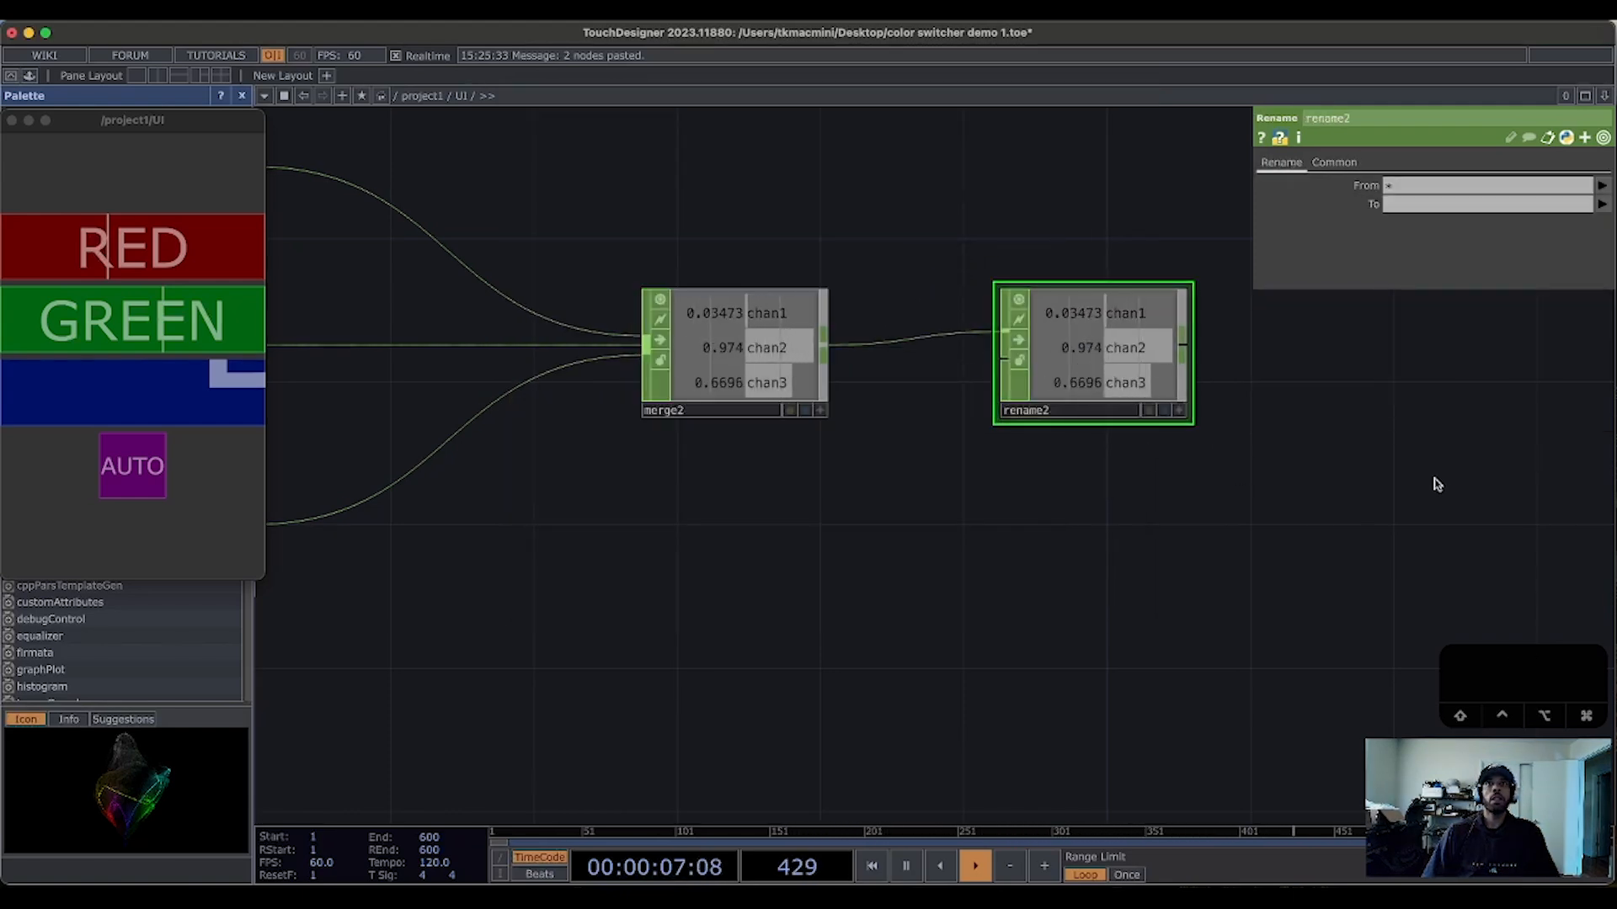
# Step: Rename all the merged auto channels using the To pattern auto_[rgb]
pyautogui.moveTo(1434, 480); pyautogui.dragTo(1250, 480)
pyautogui.click(1421, 203)
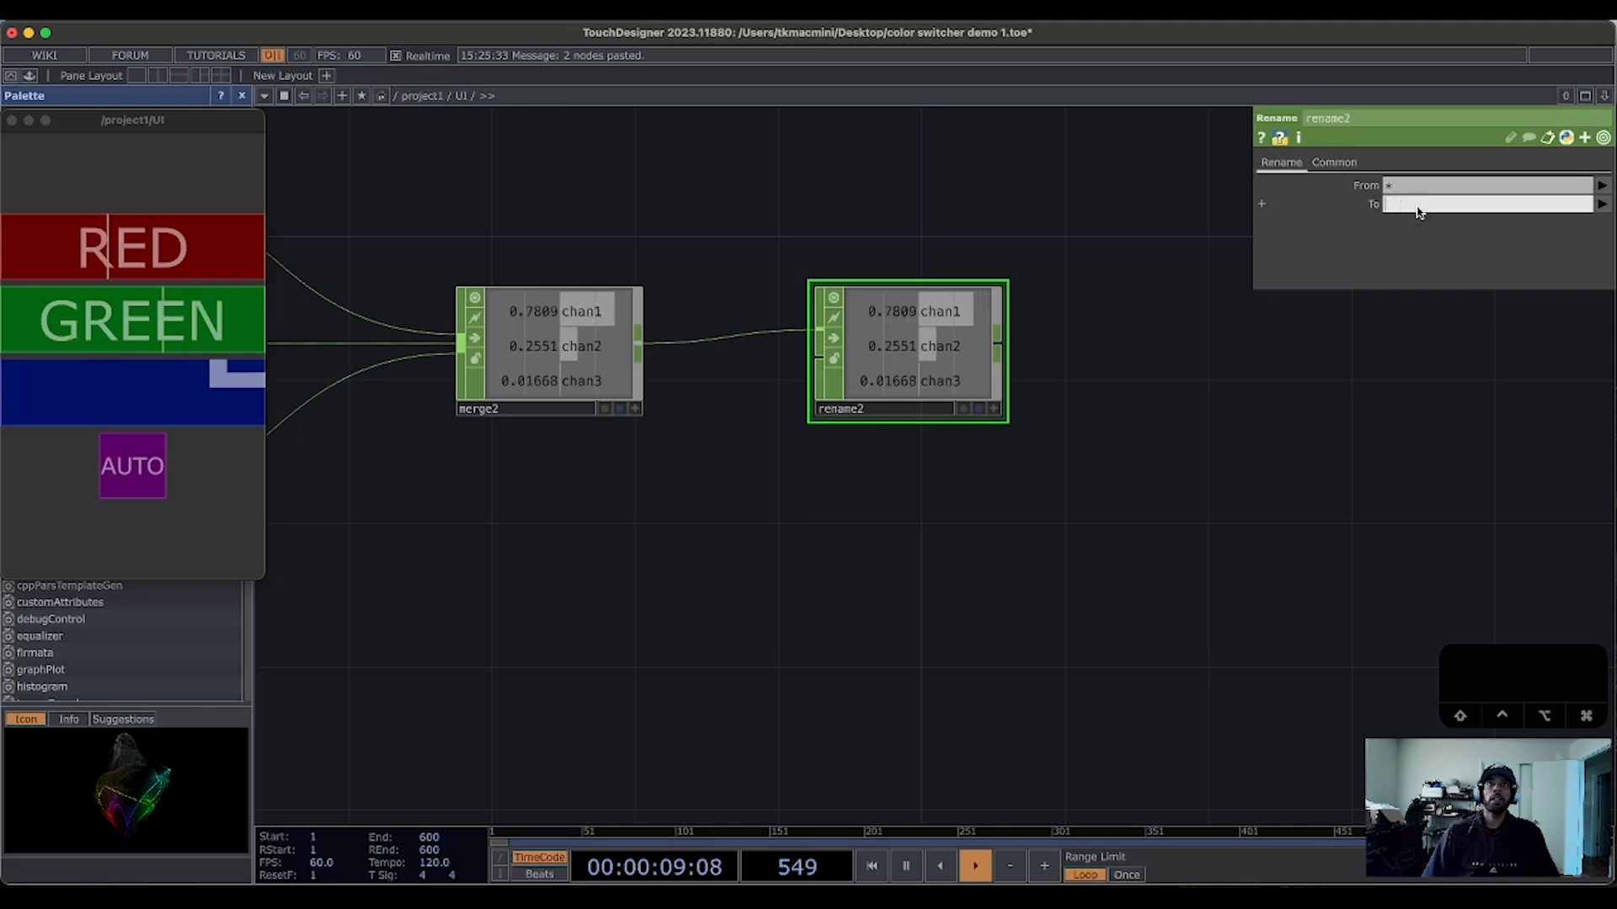
pyautogui.write('auto')
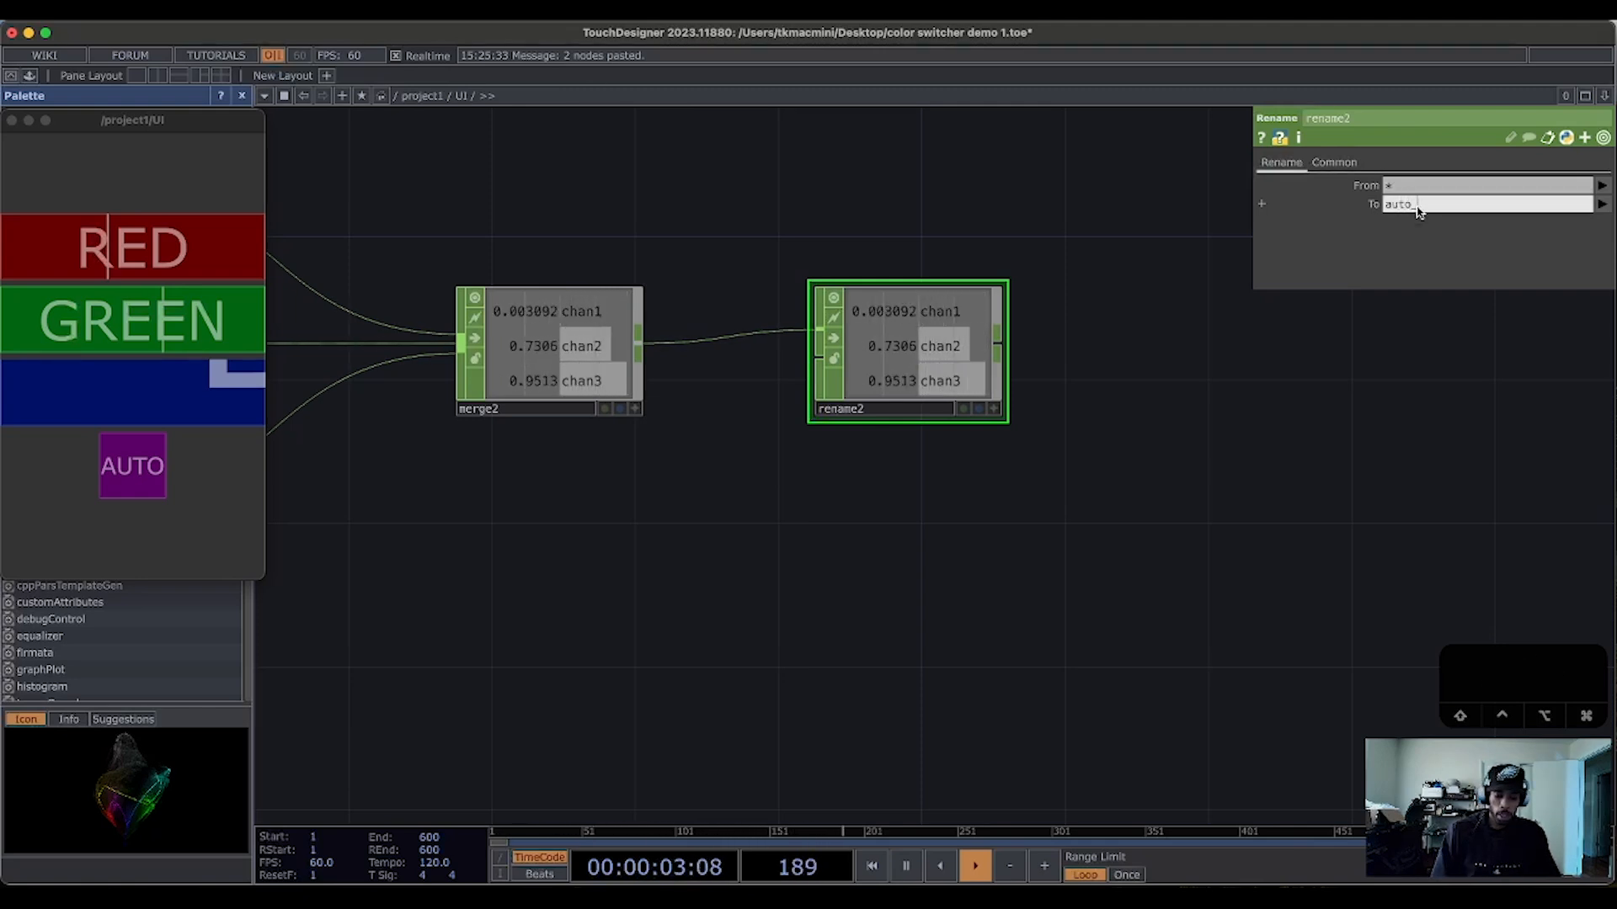
pyautogui.write('_[rgb]')
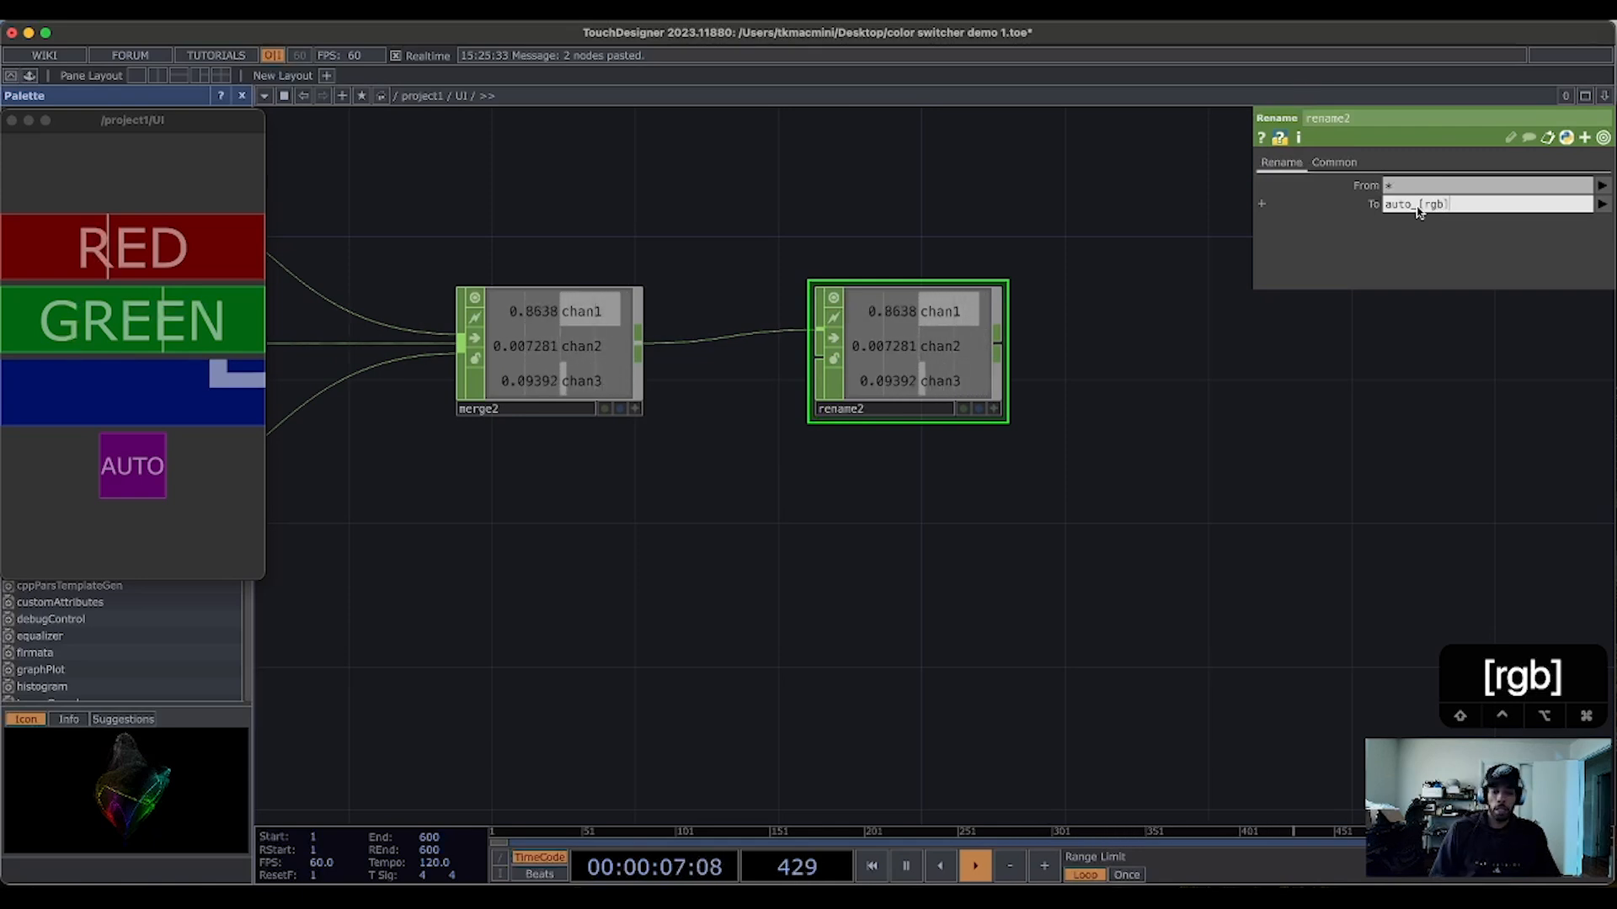
pyautogui.press('Return')
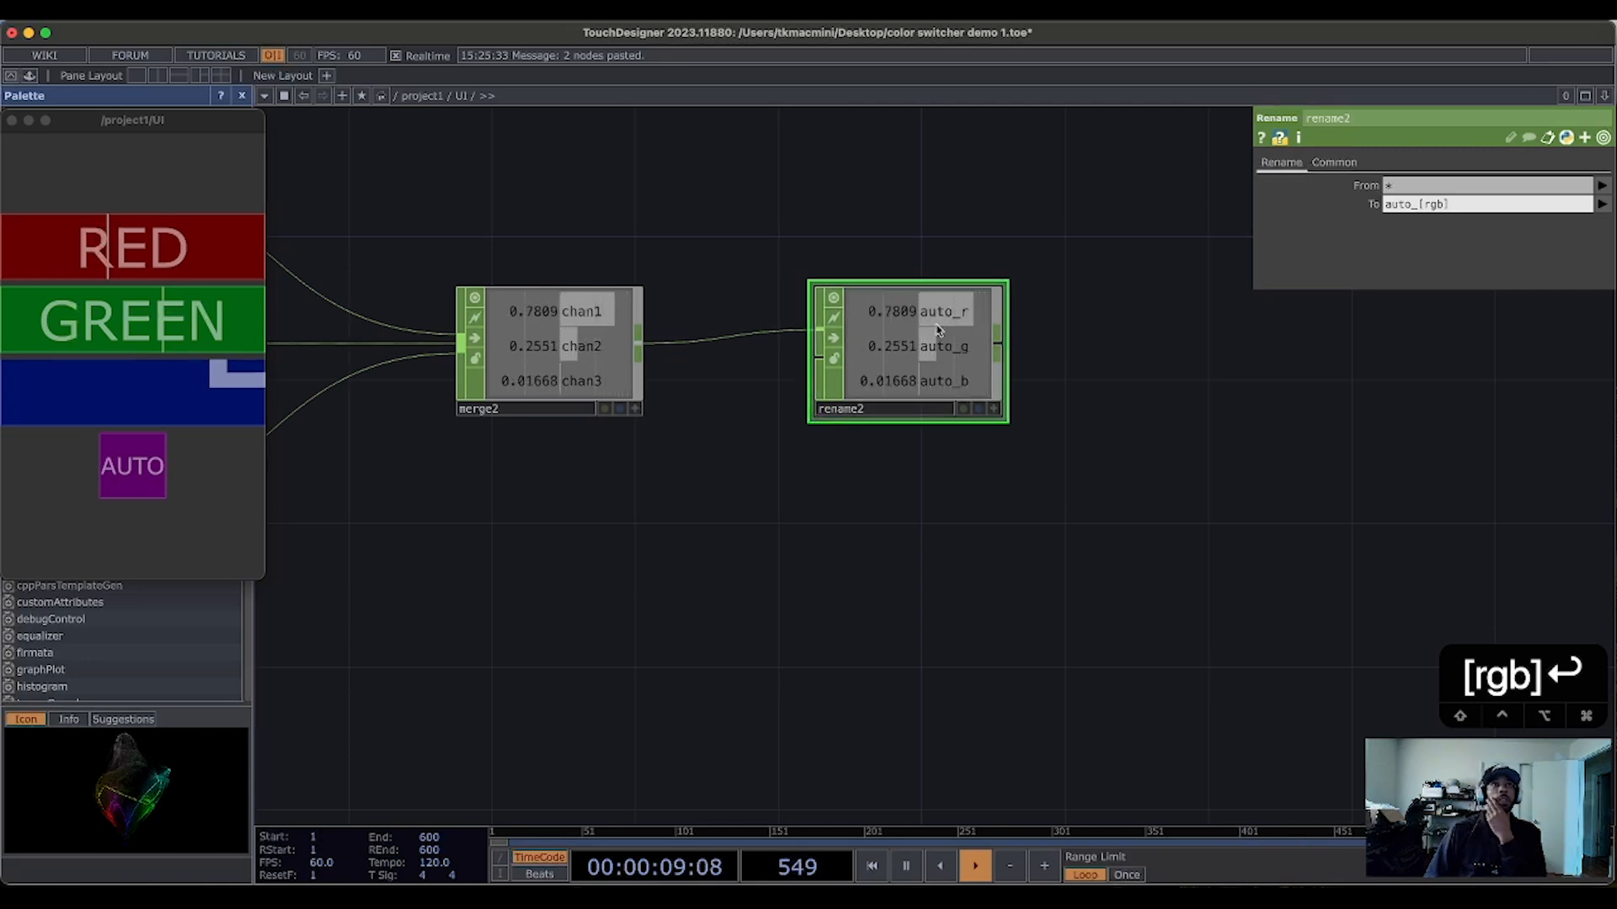
# Step: Append a Null CHOP to the output of the Rename operator carrying the auto channels
pyautogui.moveTo(1228, 436); pyautogui.dragTo(1108, 491)
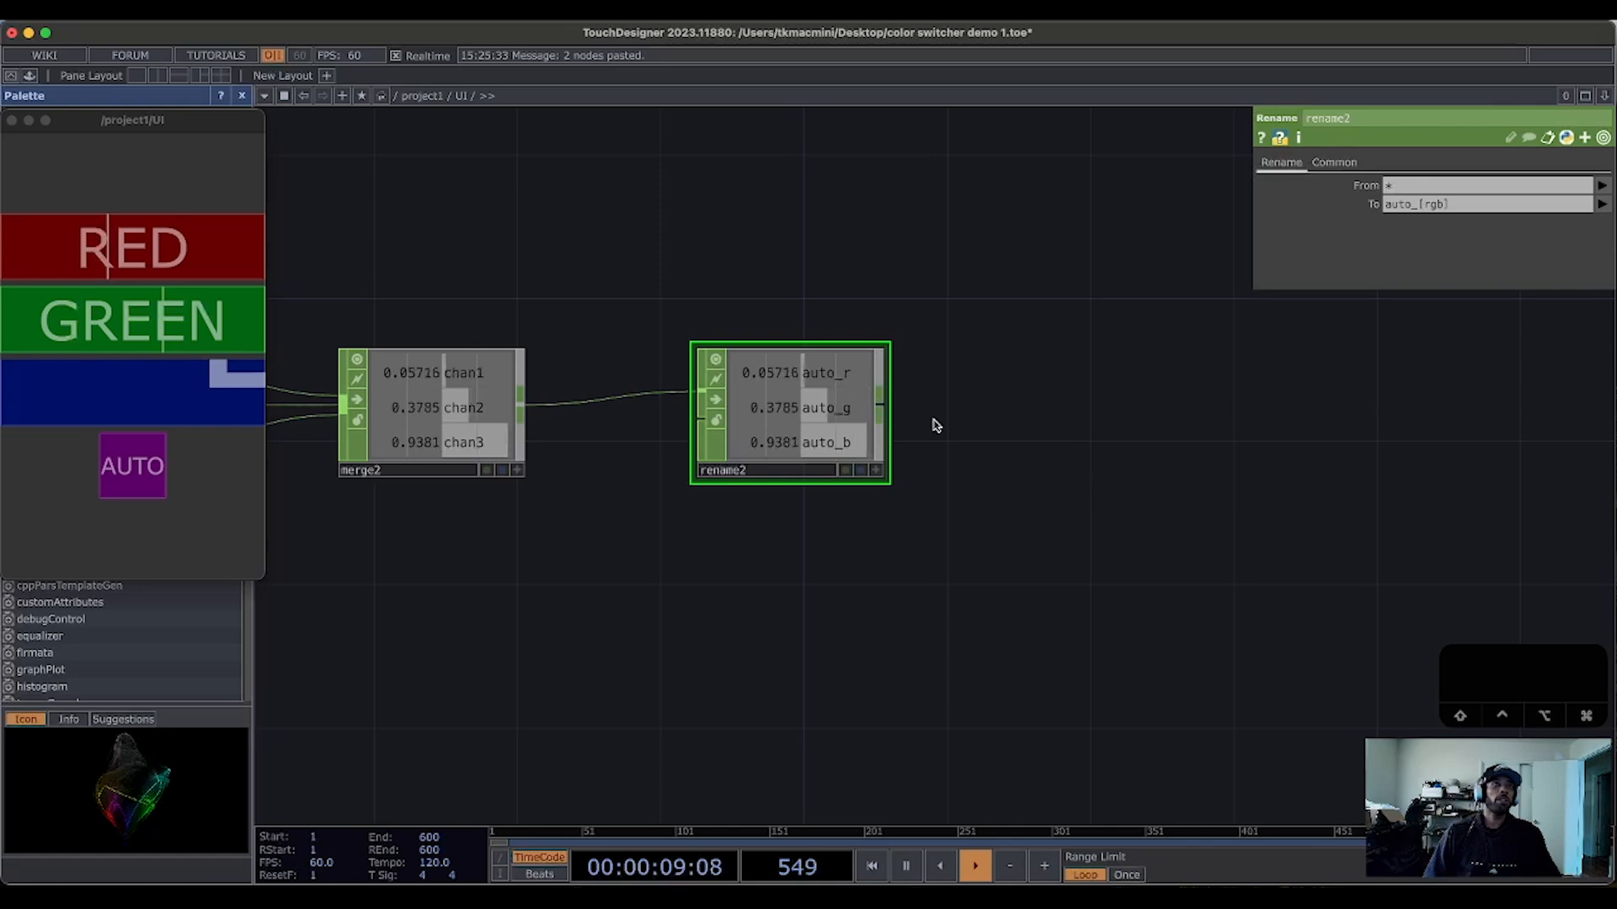
pyautogui.rightClick(880, 407)
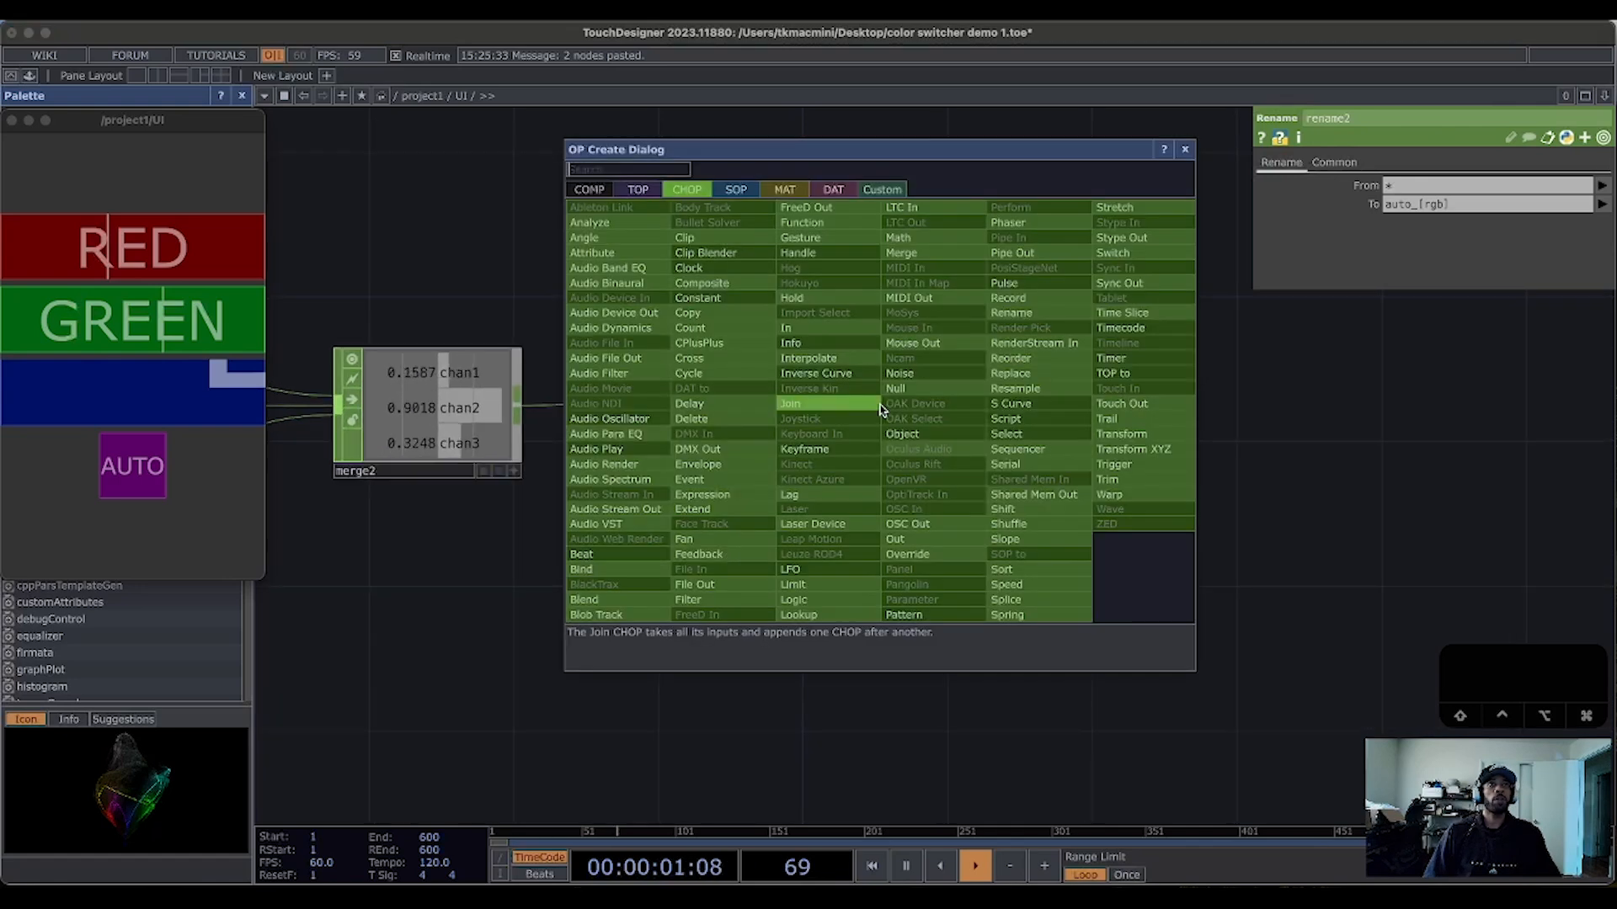
pyautogui.click(891, 384)
pyautogui.click(1148, 415)
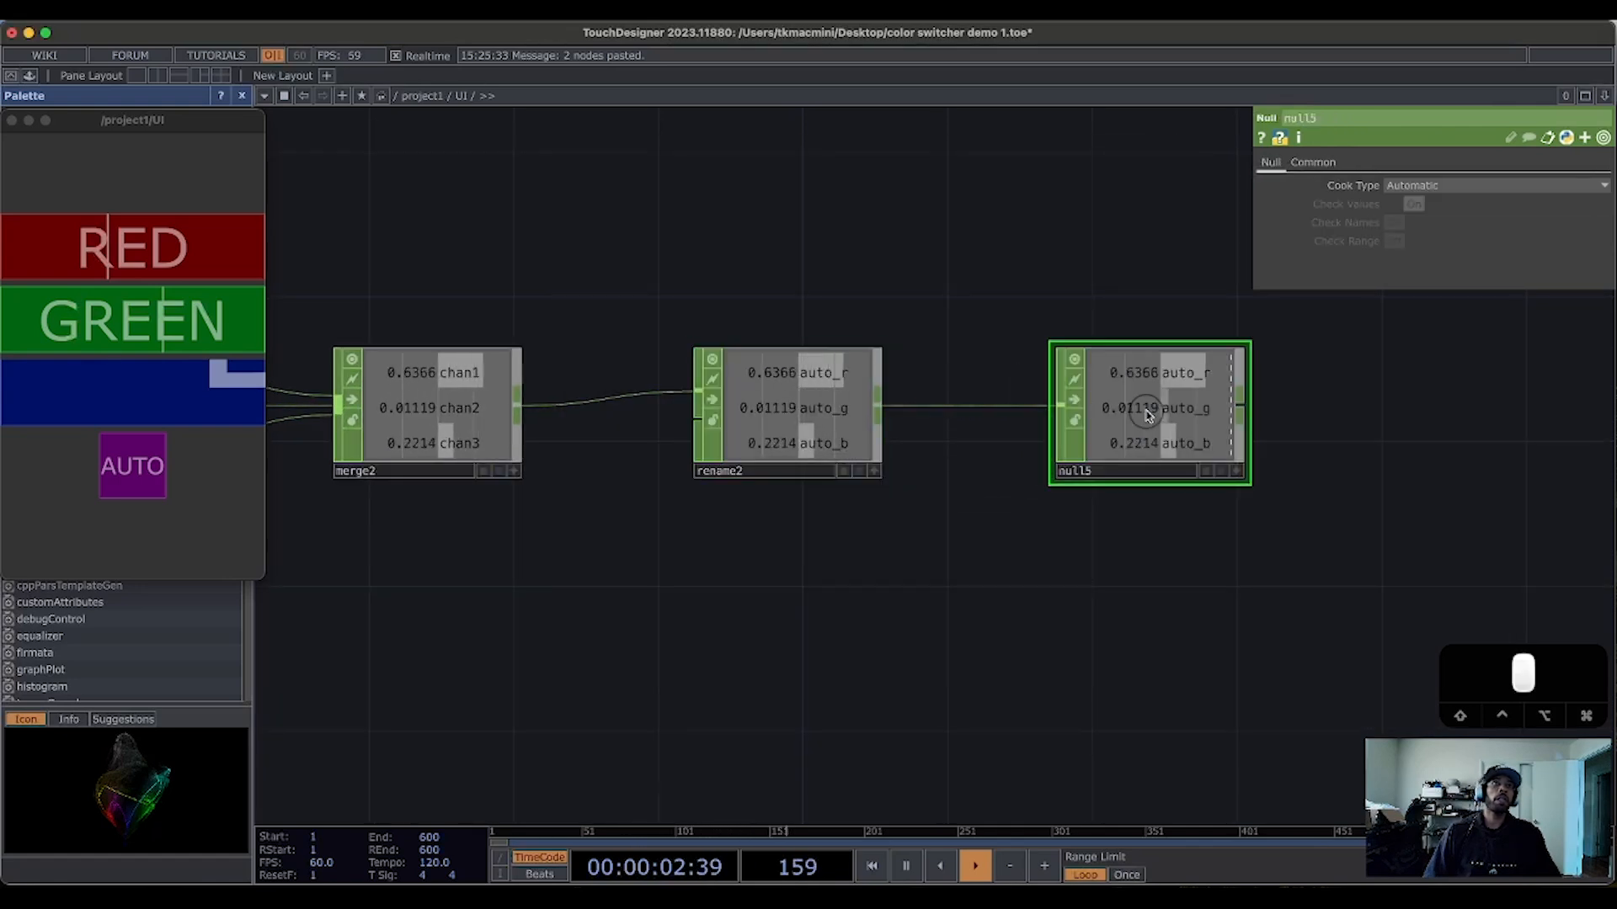
# Step: Rename the null at the end of the auto signal chain as auto_rgb_values
pyautogui.click(1098, 472)
pyautogui.moveTo(1098, 471); pyautogui.dragTo(1028, 474)
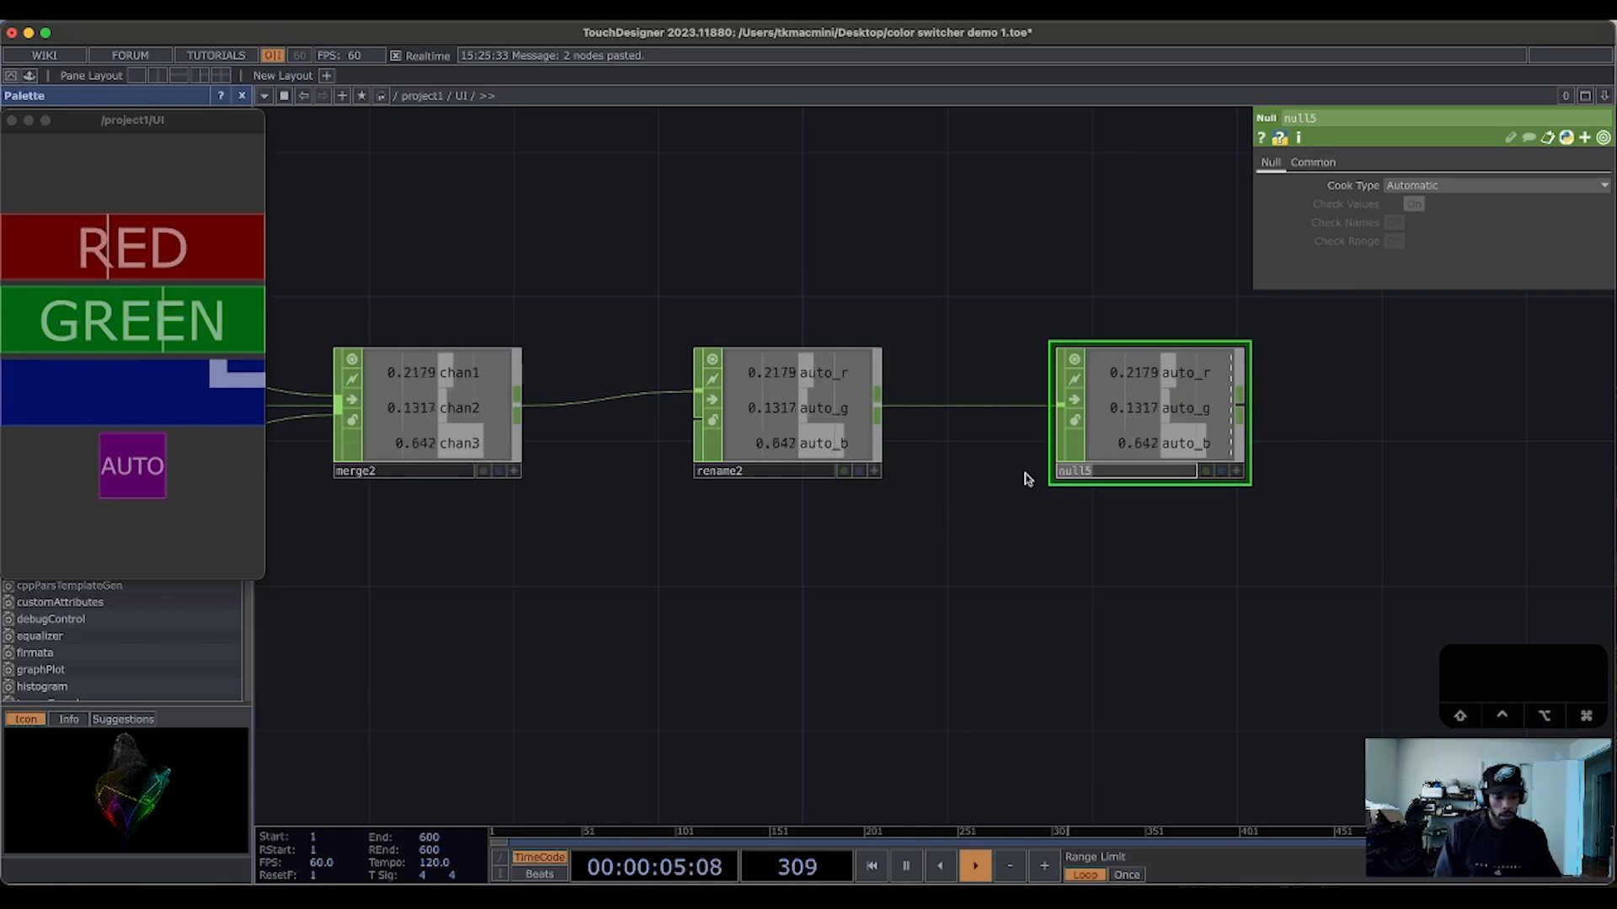
pyautogui.write('auto')
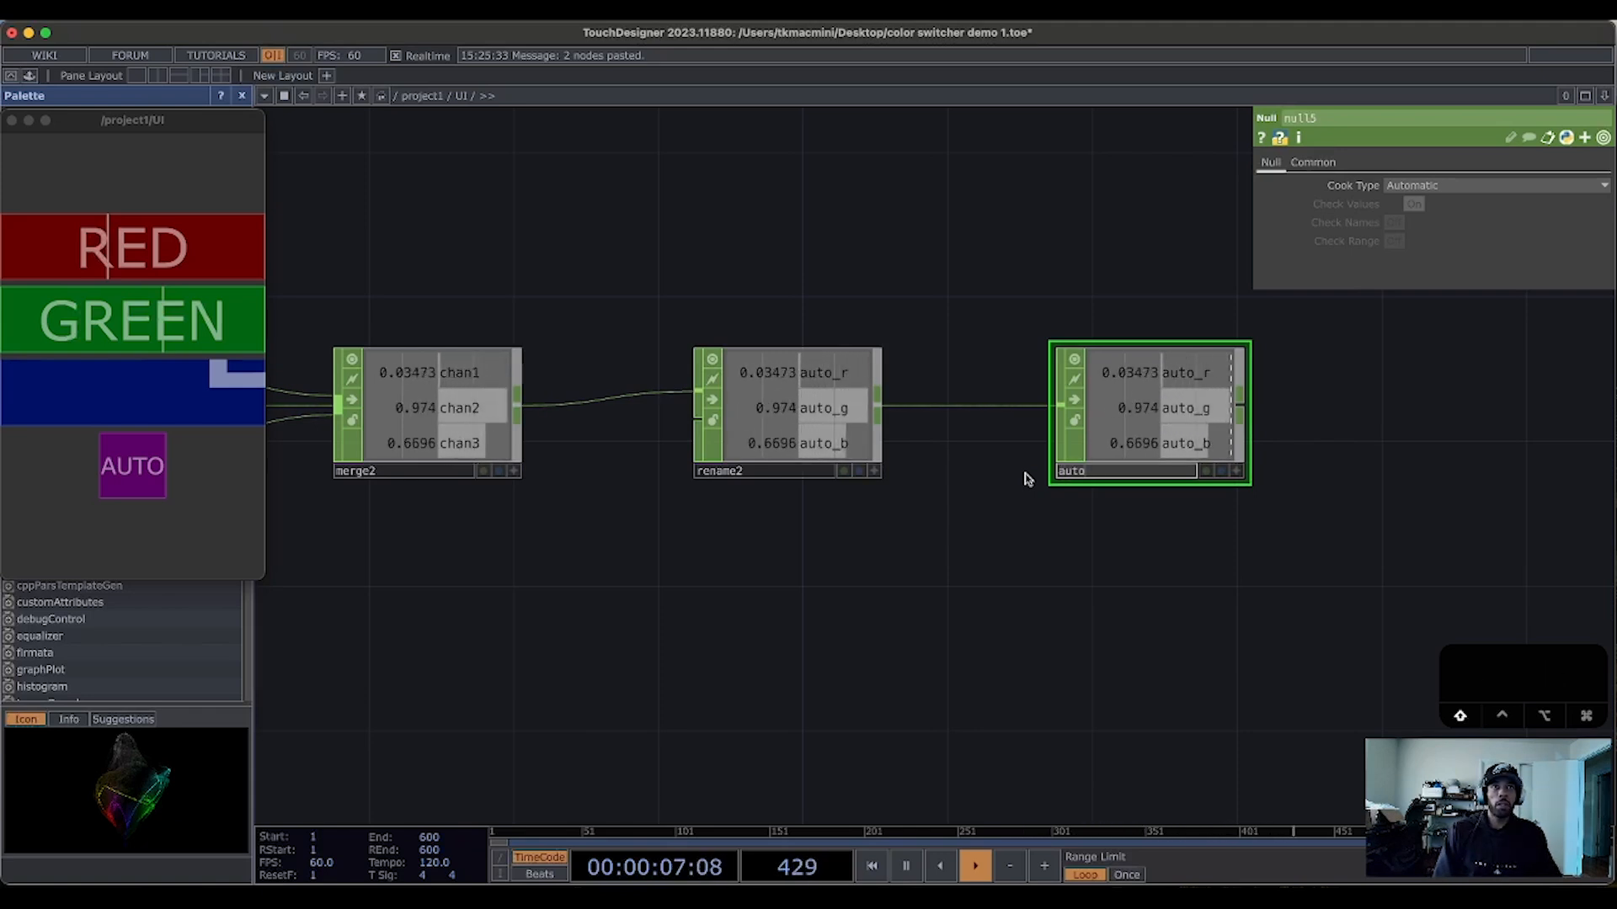
pyautogui.write('_rgb')
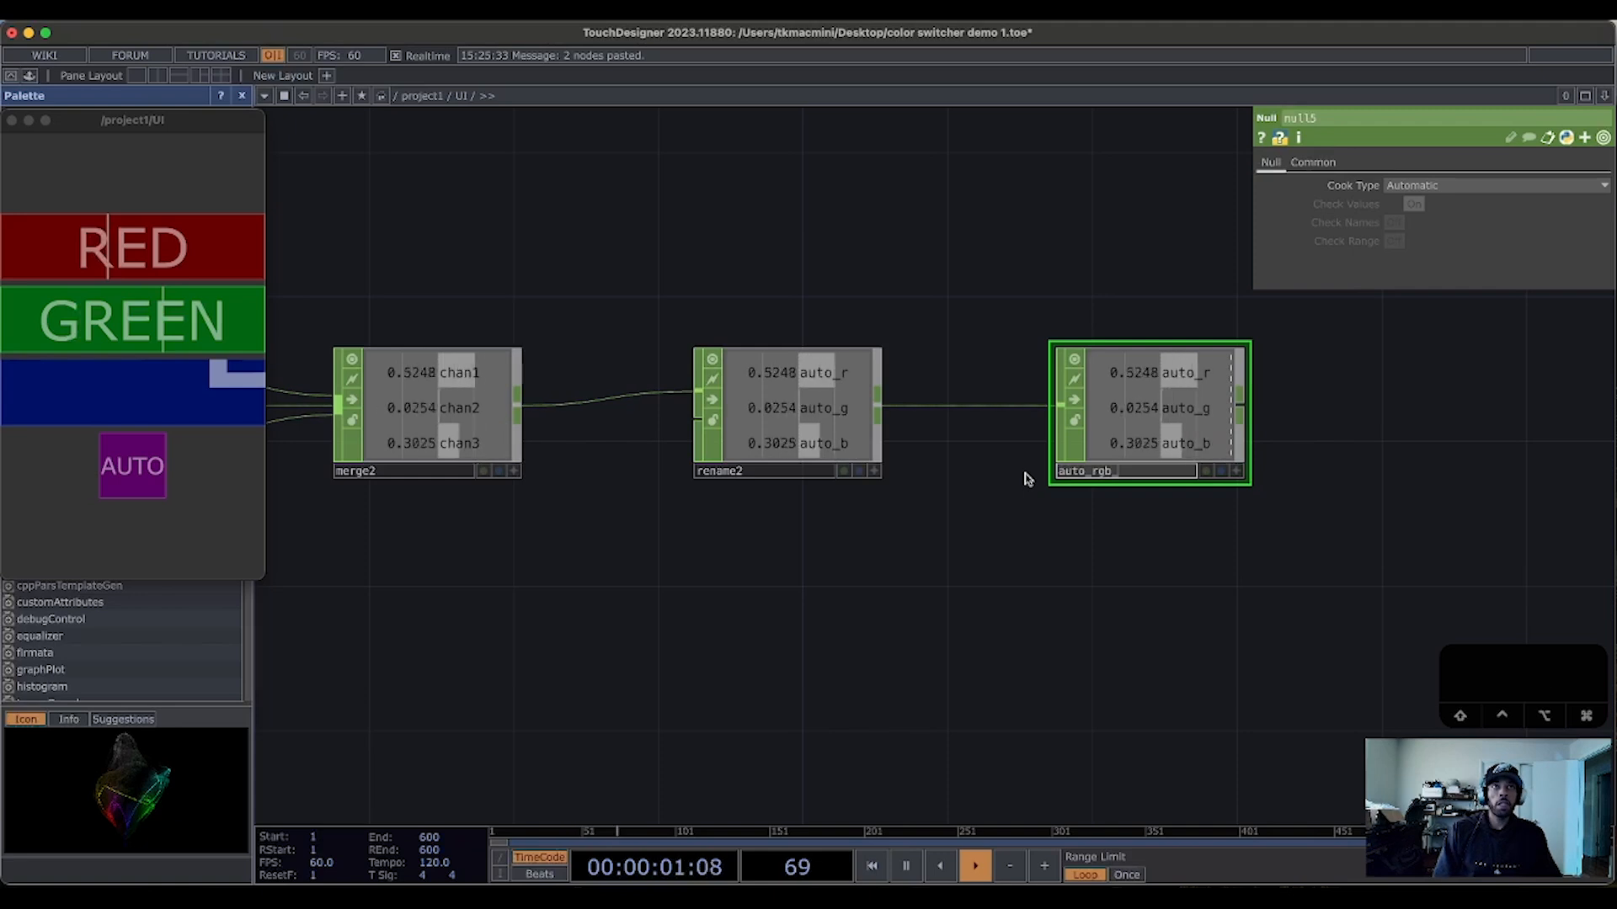
pyautogui.write('_values')
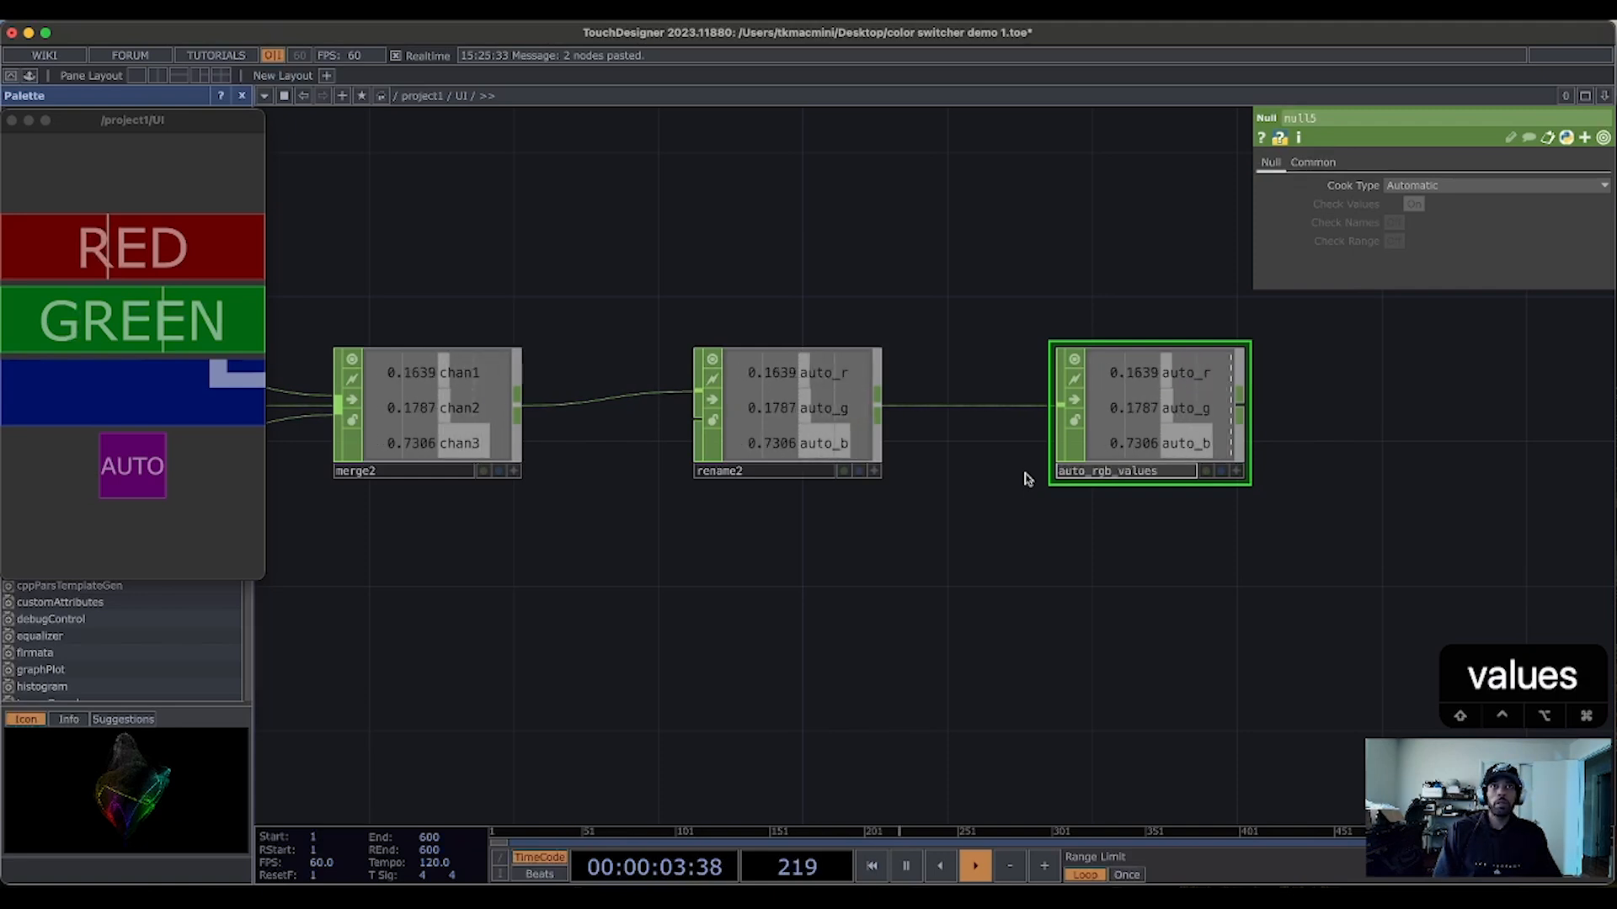
pyautogui.press('Return')
# Step: Add a network box and resize it to enclose the slider and button network up to slider_rgb and auto_button
pyautogui.moveTo(1192, 618); pyautogui.dragTo(1278, 674)
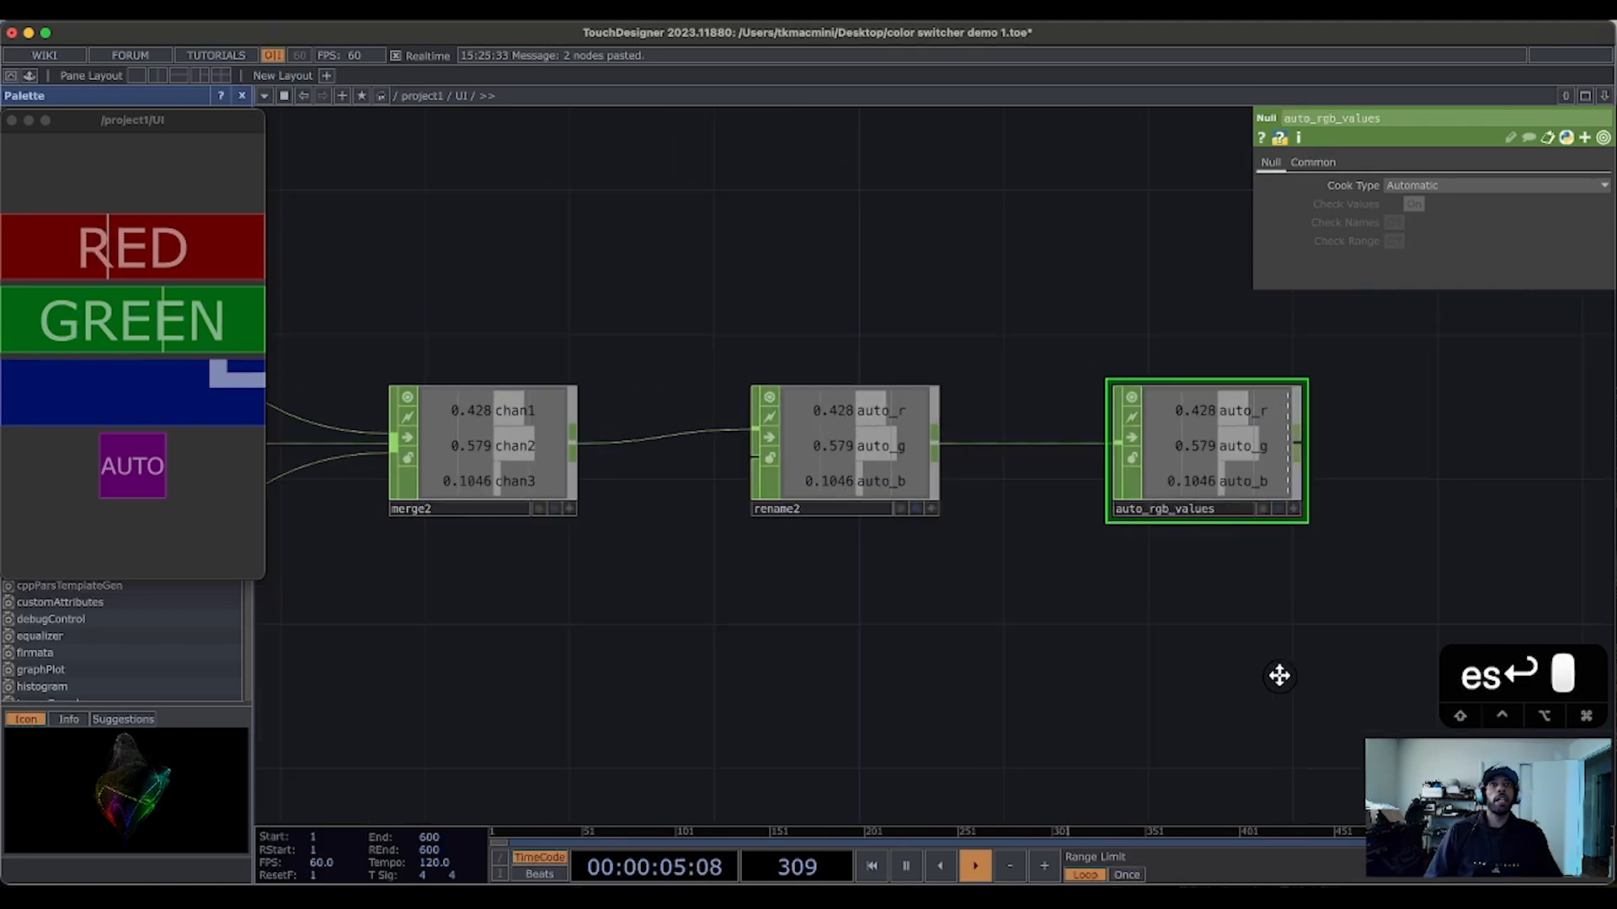
pyautogui.scroll(-3, 1283, 639)
pyautogui.moveTo(947, 666); pyautogui.dragTo(779, 740)
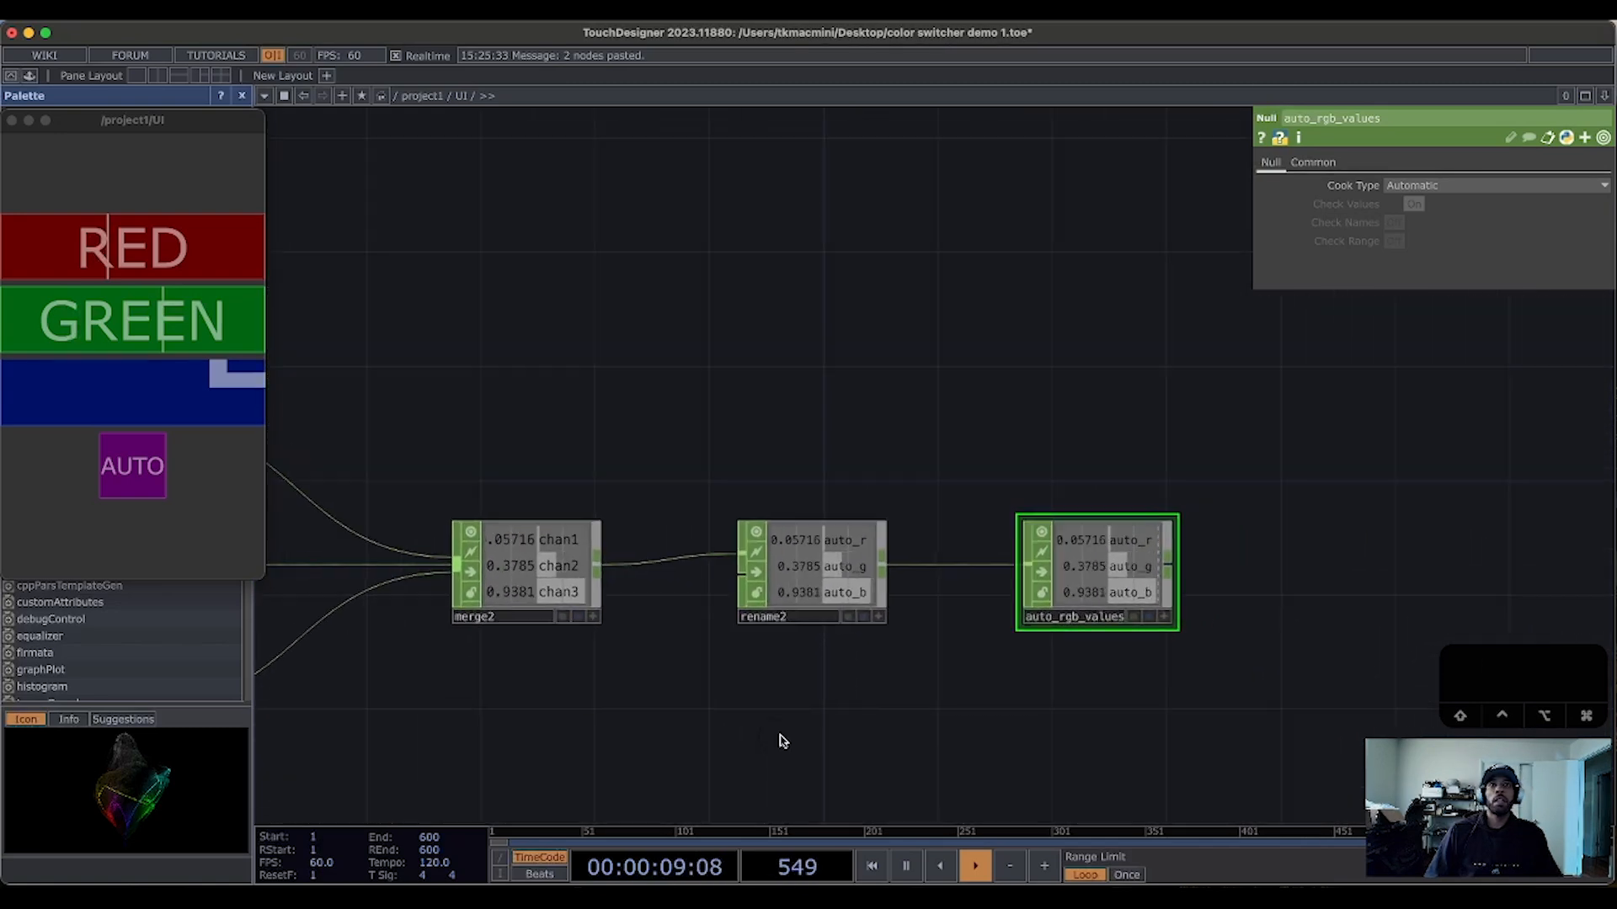
pyautogui.moveTo(1371, 473); pyautogui.dragTo(1075, 538)
pyautogui.press('h')
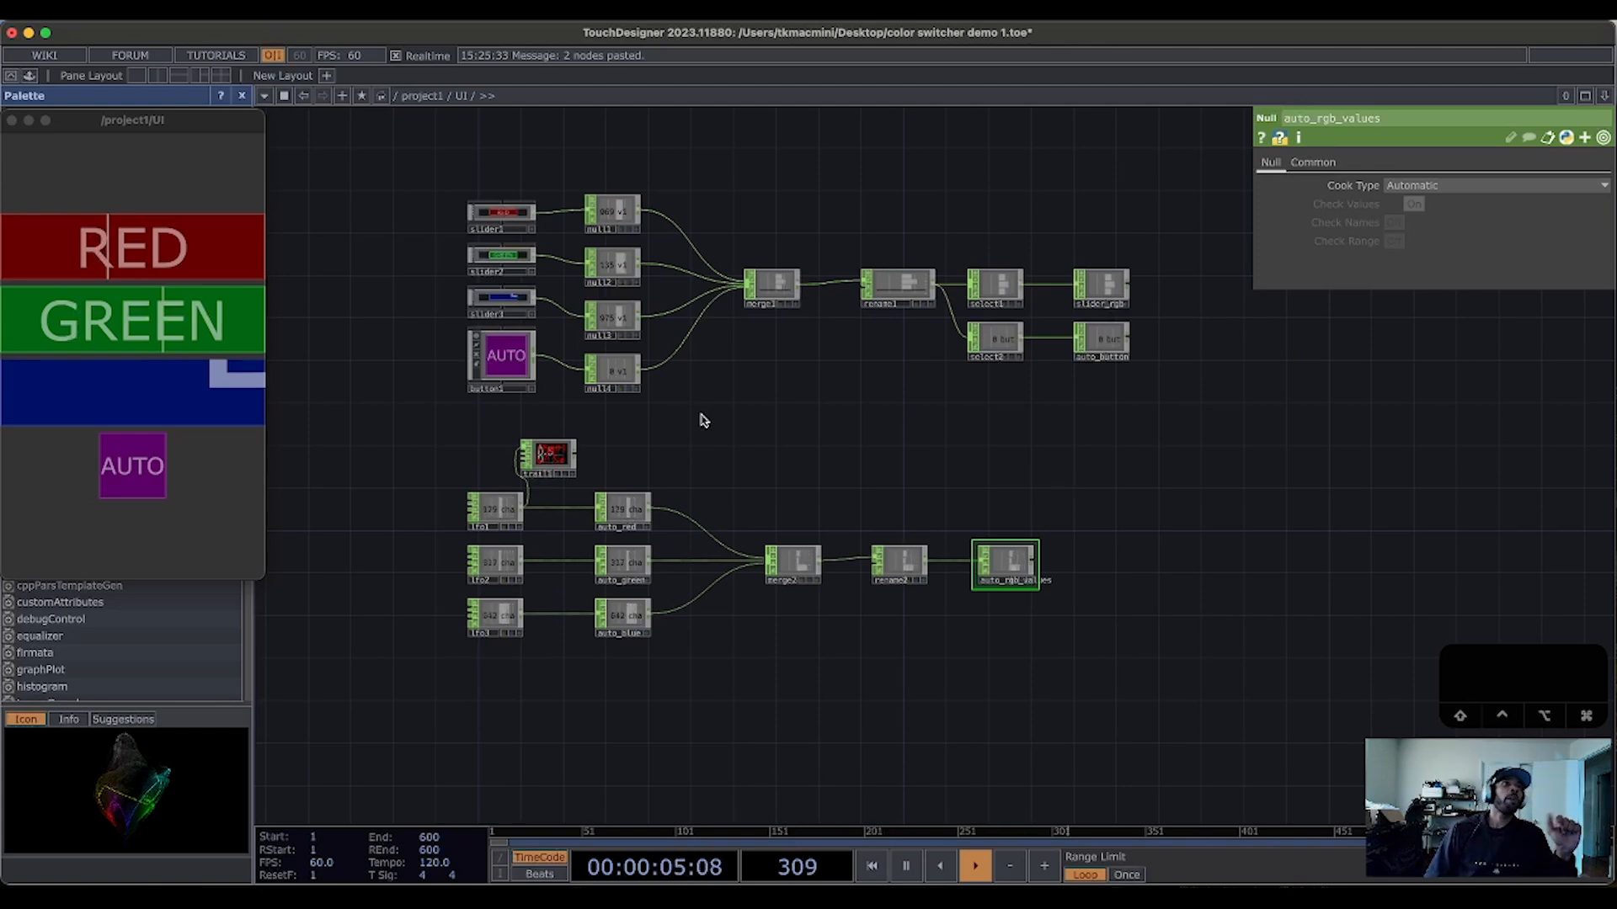
pyautogui.moveTo(829, 481); pyautogui.dragTo(813, 577)
pyautogui.moveTo(788, 522); pyautogui.dragTo(821, 592)
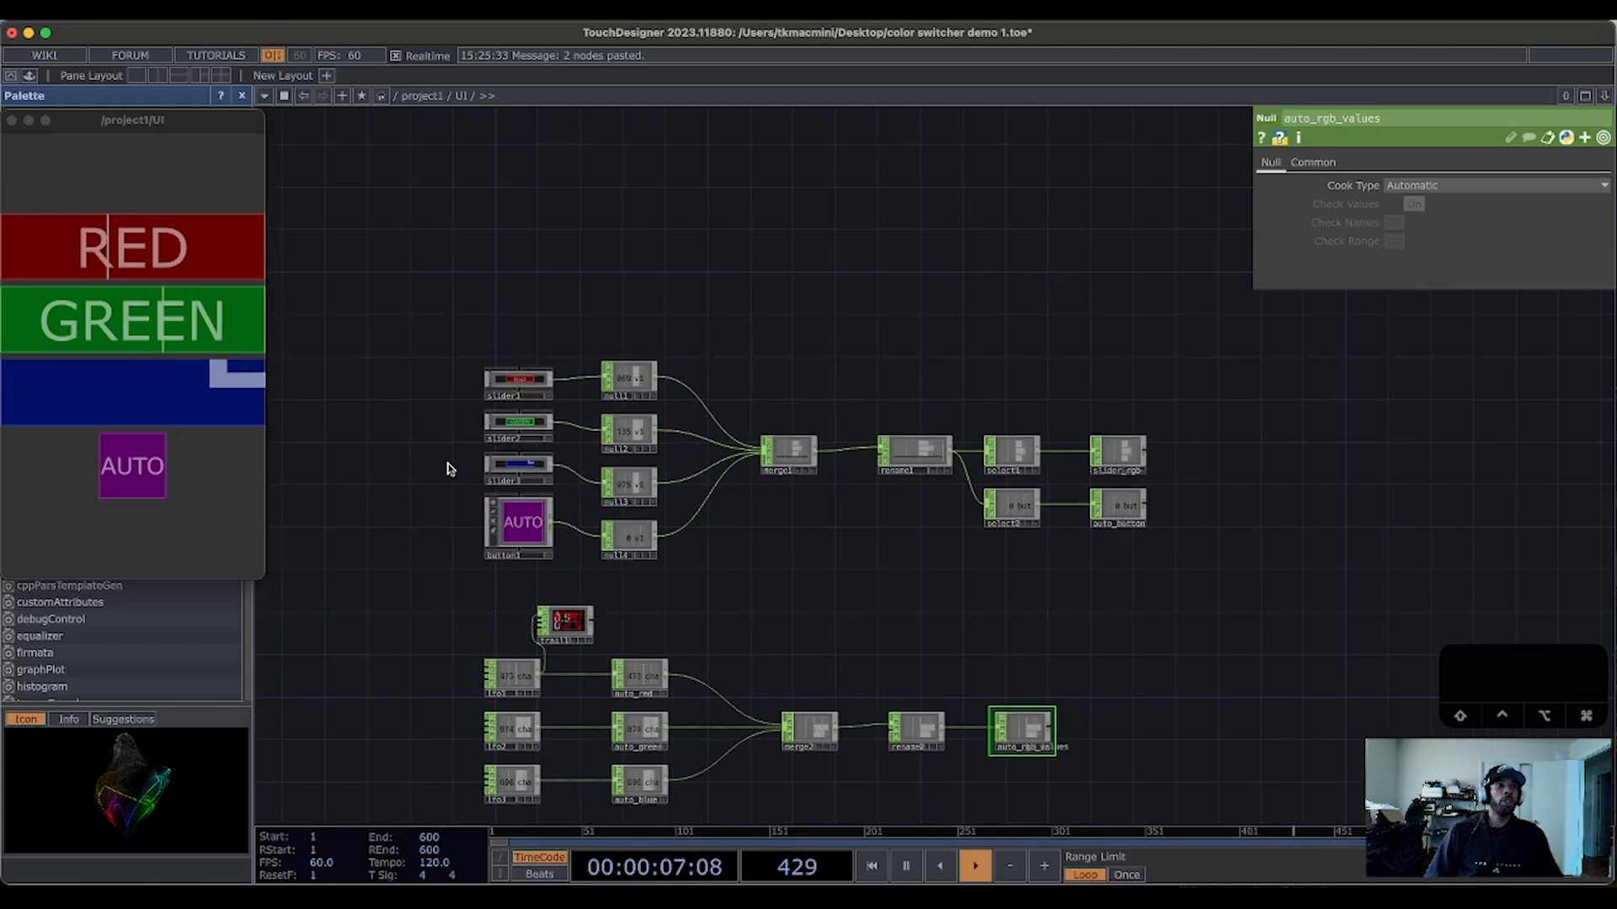
pyautogui.rightClick(434, 308)
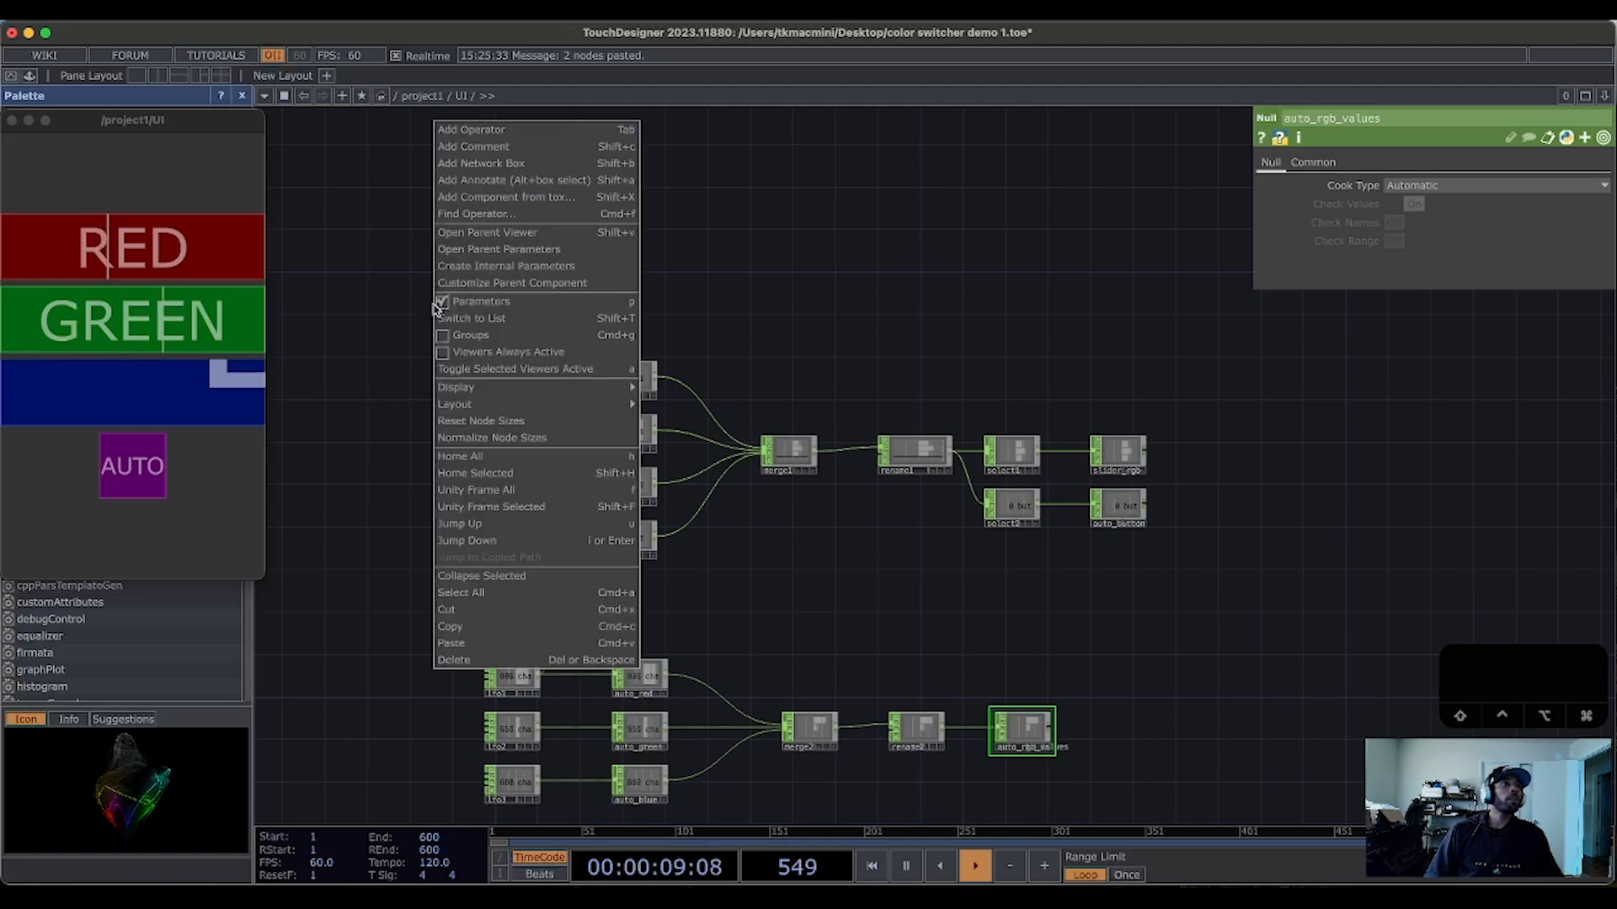
pyautogui.click(555, 164)
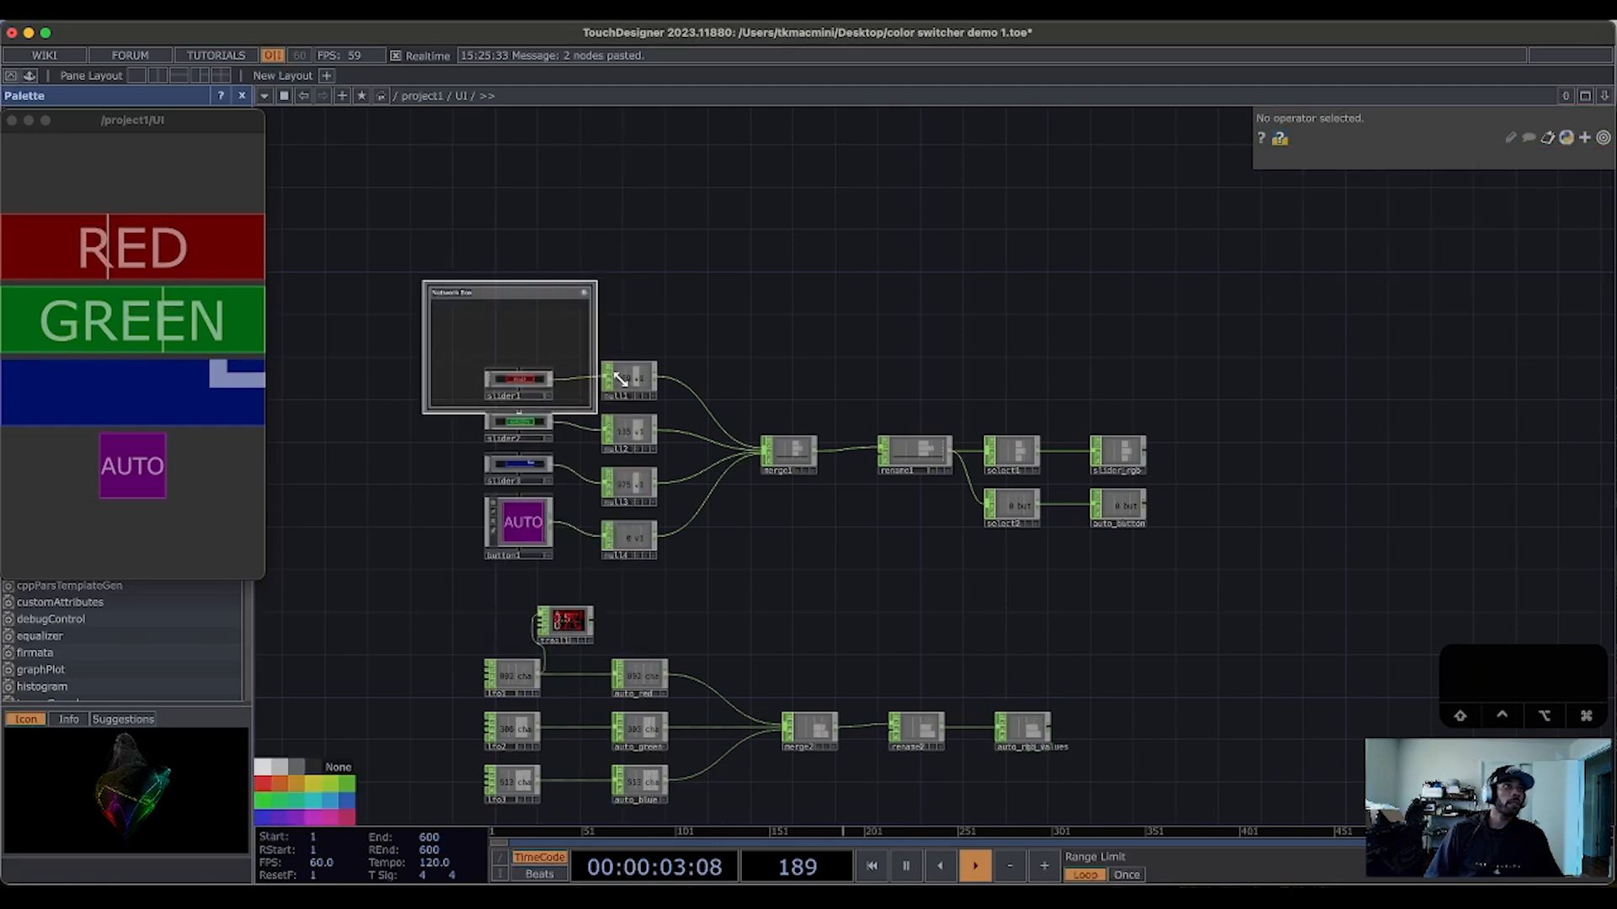
pyautogui.moveTo(596, 327); pyautogui.dragTo(1204, 425)
pyautogui.moveTo(987, 413); pyautogui.dragTo(1019, 580)
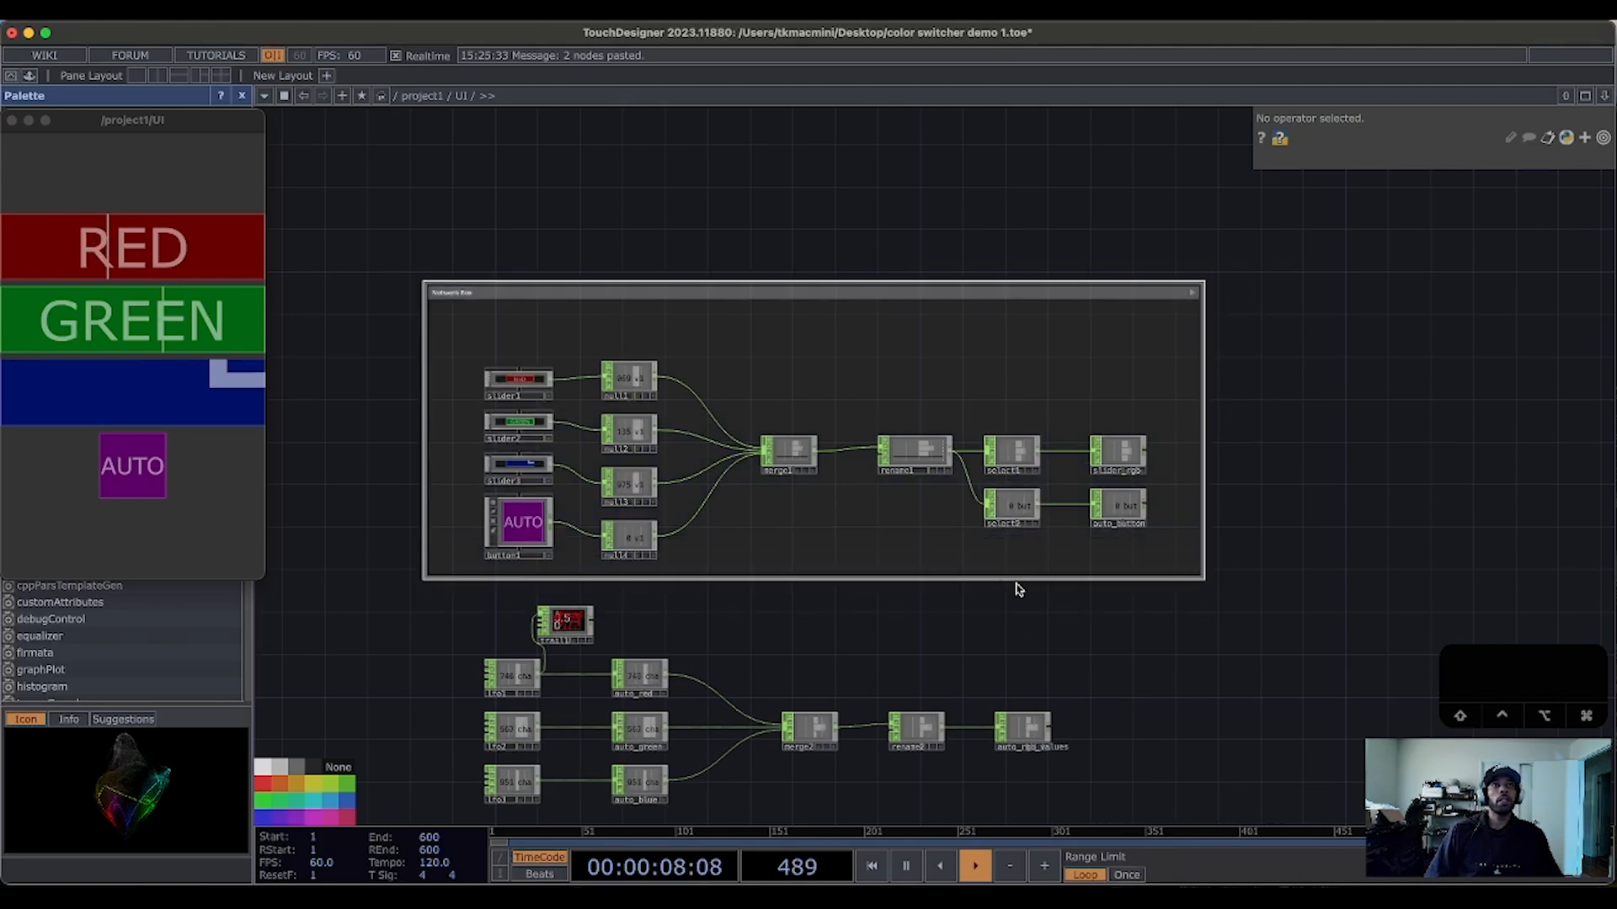
# Step: Replace the title of the network box around the slider and button network with UI
pyautogui.click(483, 293)
pyautogui.click(479, 295)
pyautogui.click(475, 293)
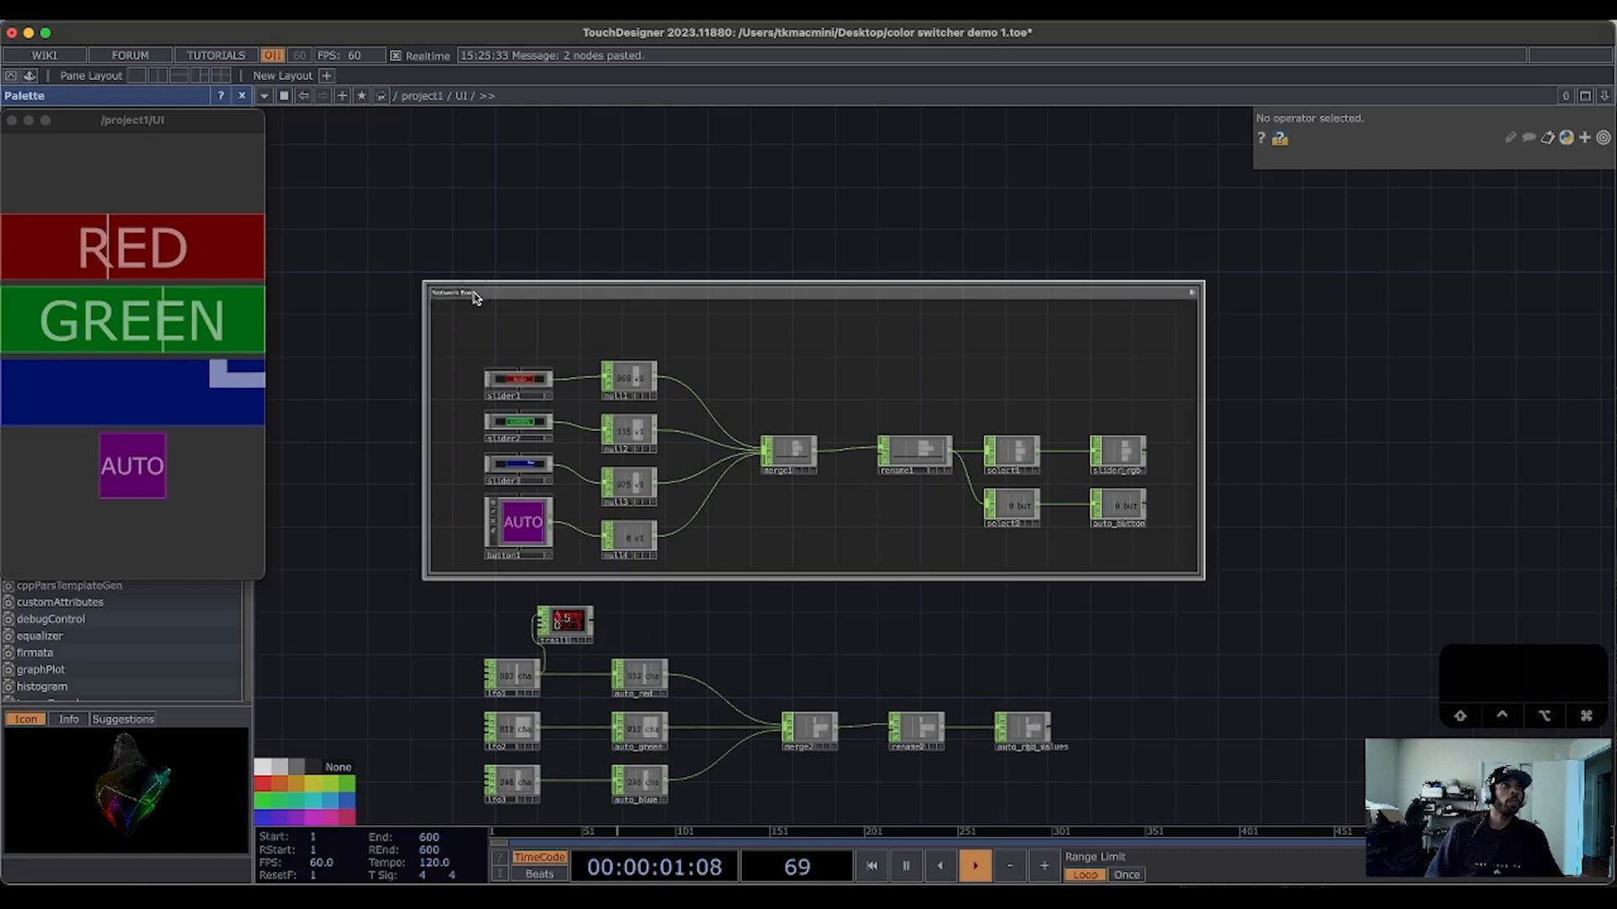
pyautogui.press('BackSpace')
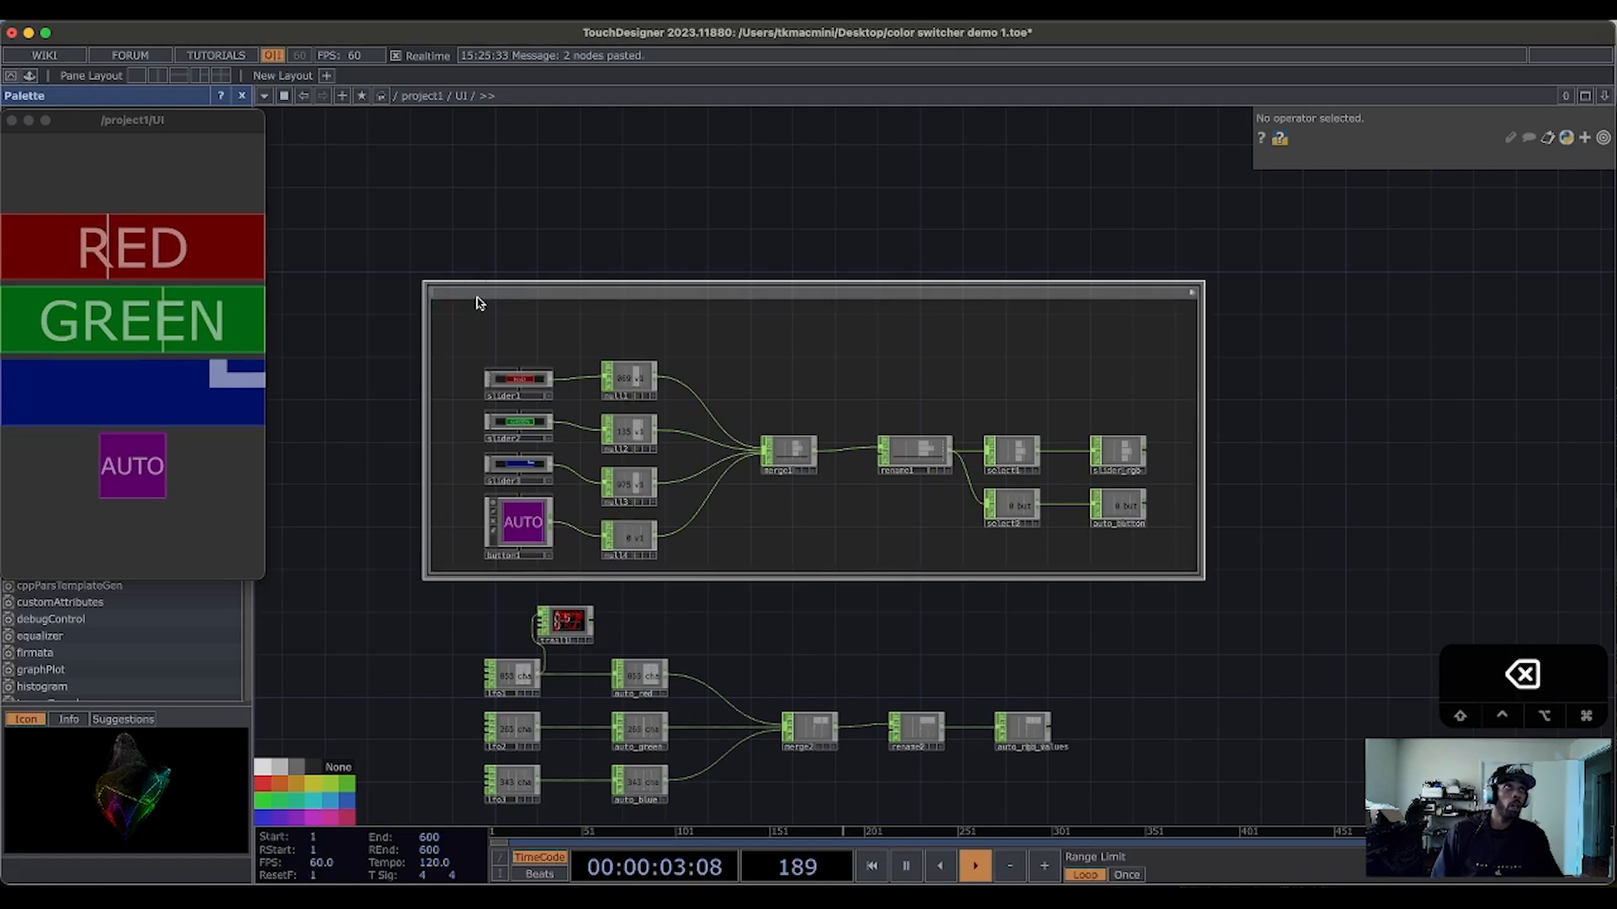
pyautogui.write('U')
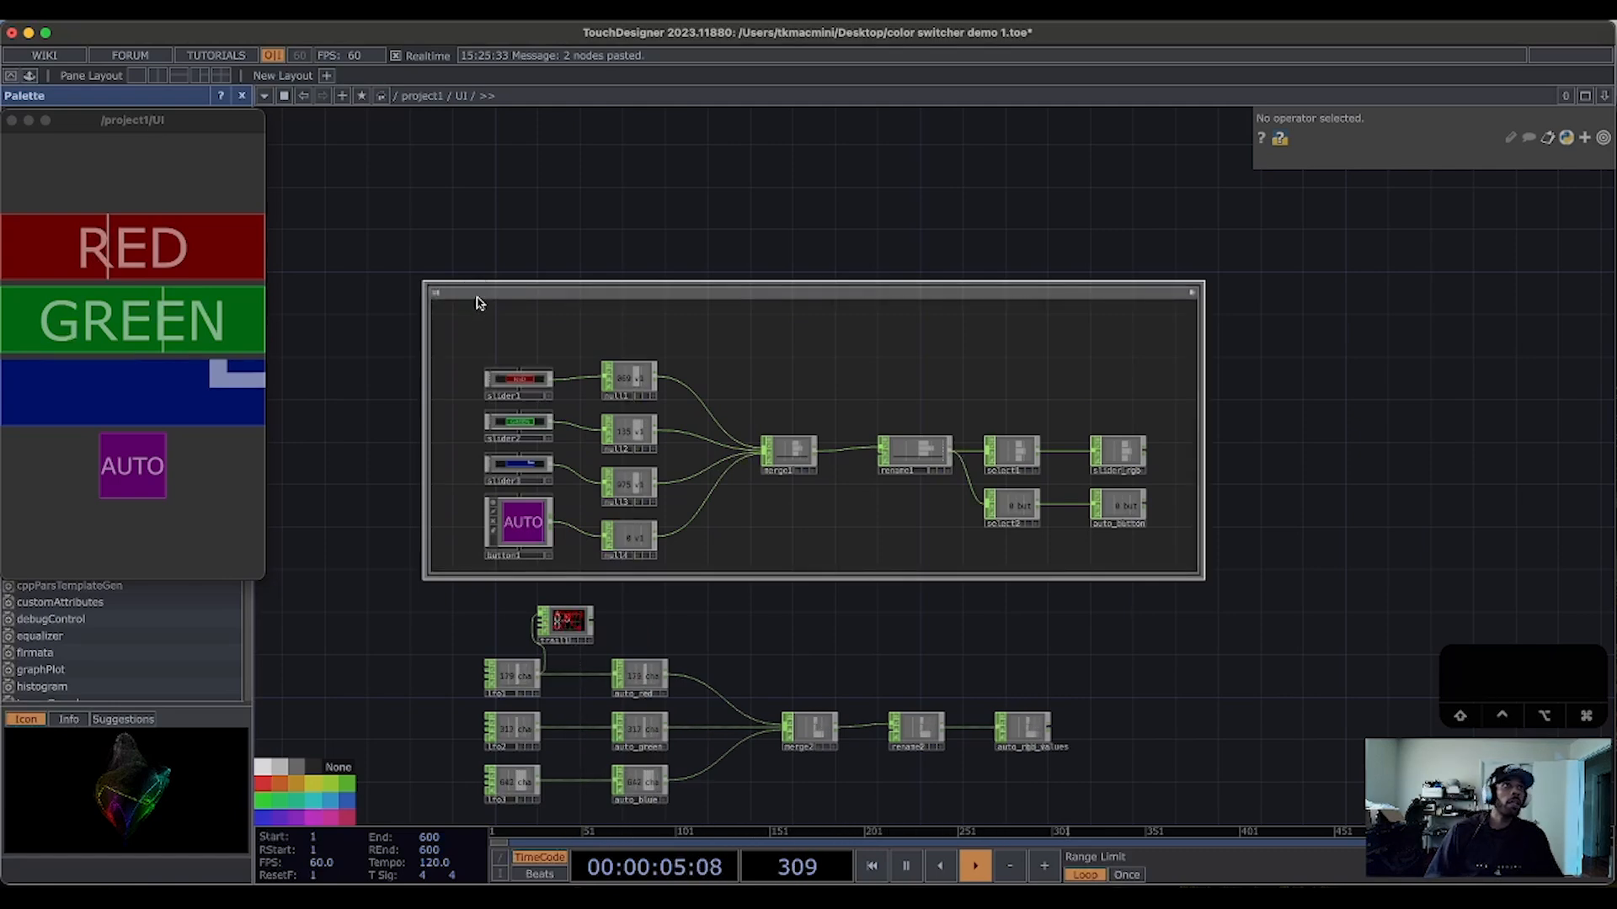
# Step: Colour the network box around the slider and button network orange
pyautogui.scroll(-5, 808, 660)
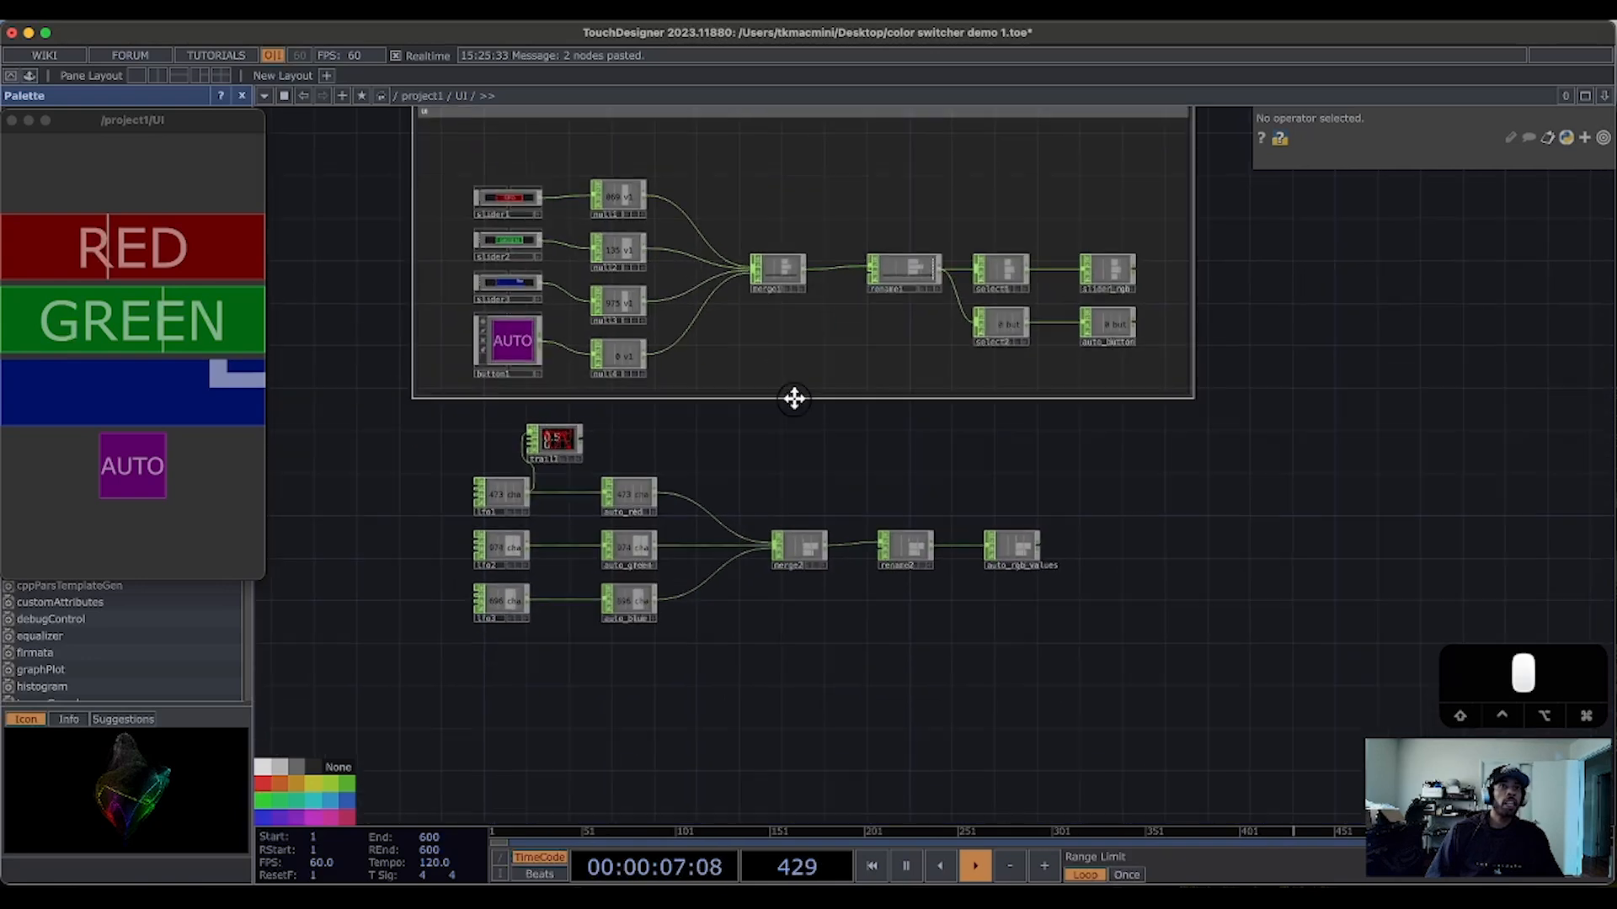
pyautogui.scroll(-2, 794, 399)
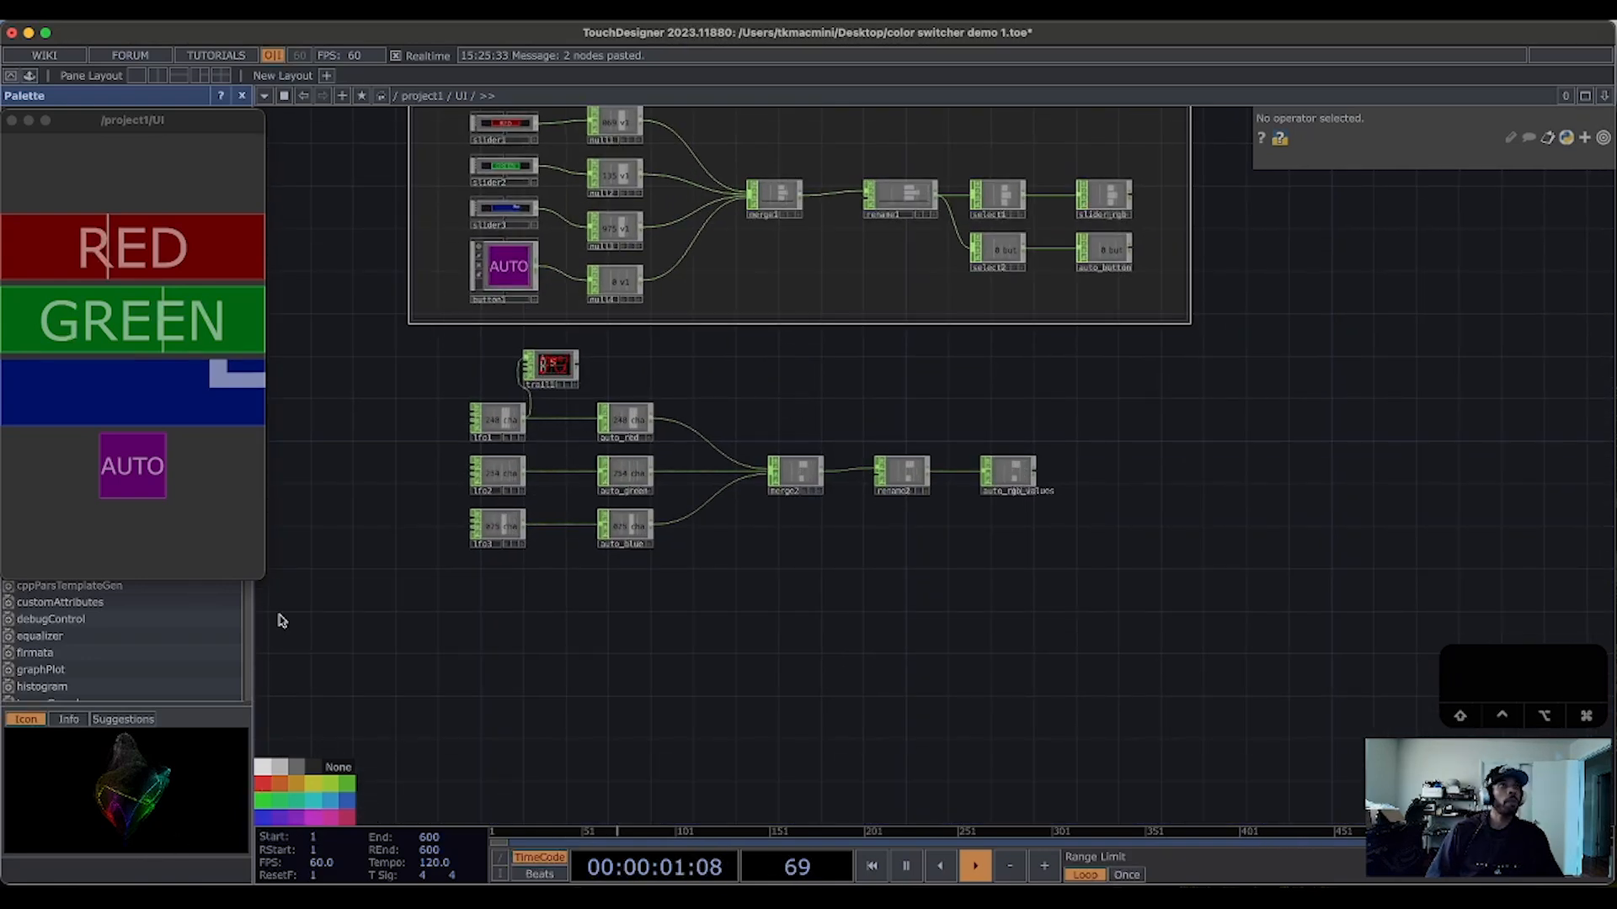
pyautogui.click(305, 790)
pyautogui.click(283, 784)
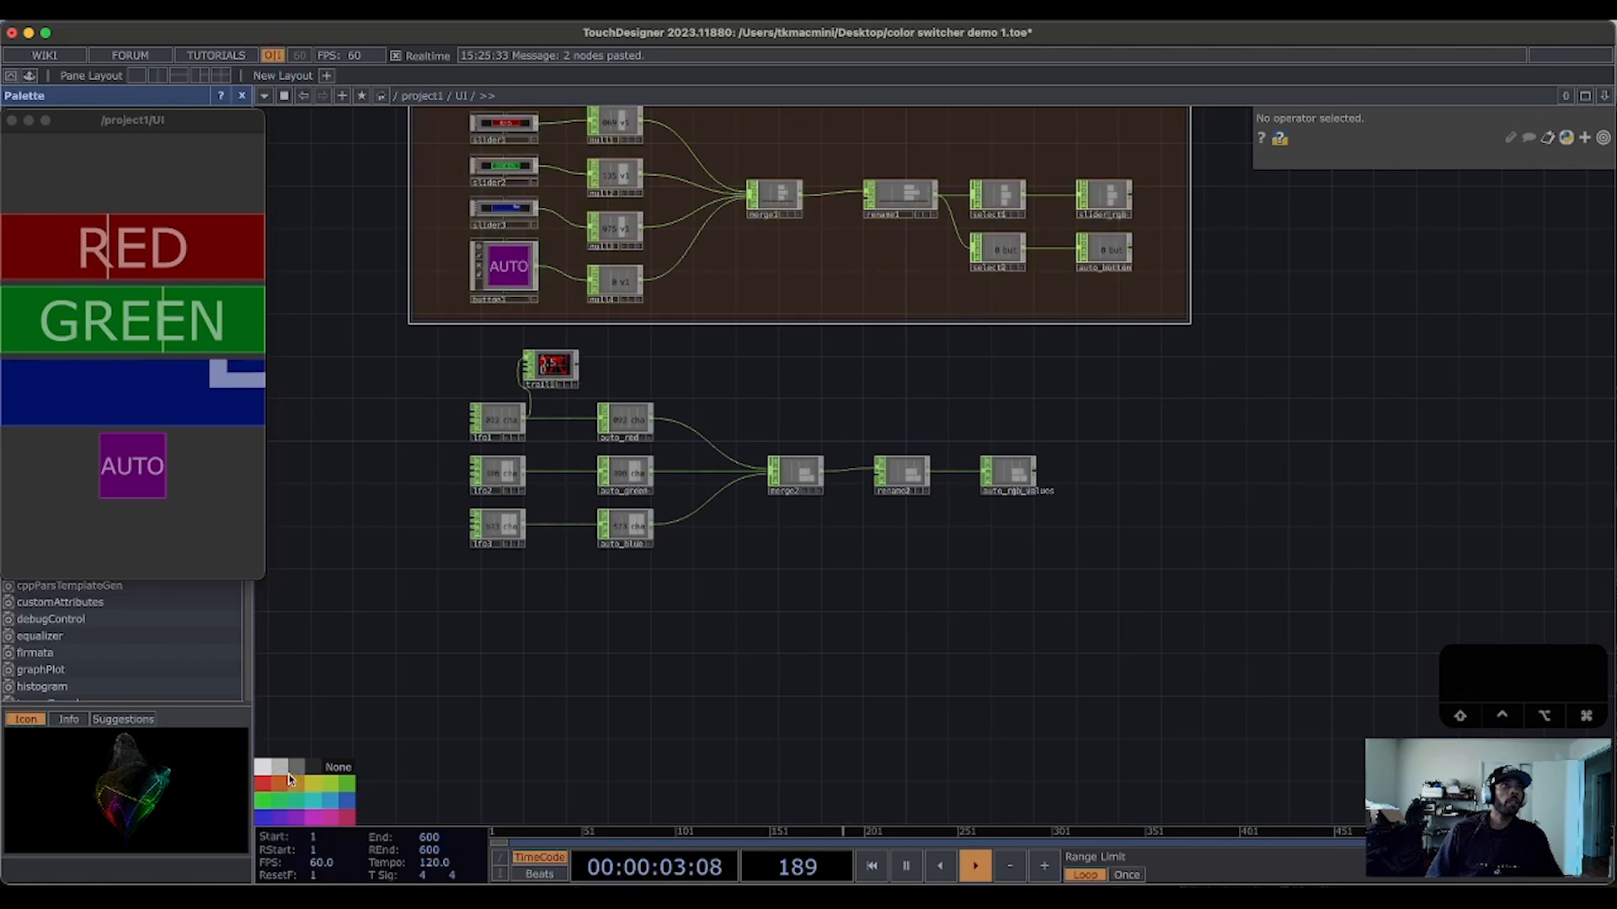
# Step: Recolour the UI network box dark grey
pyautogui.click(287, 770)
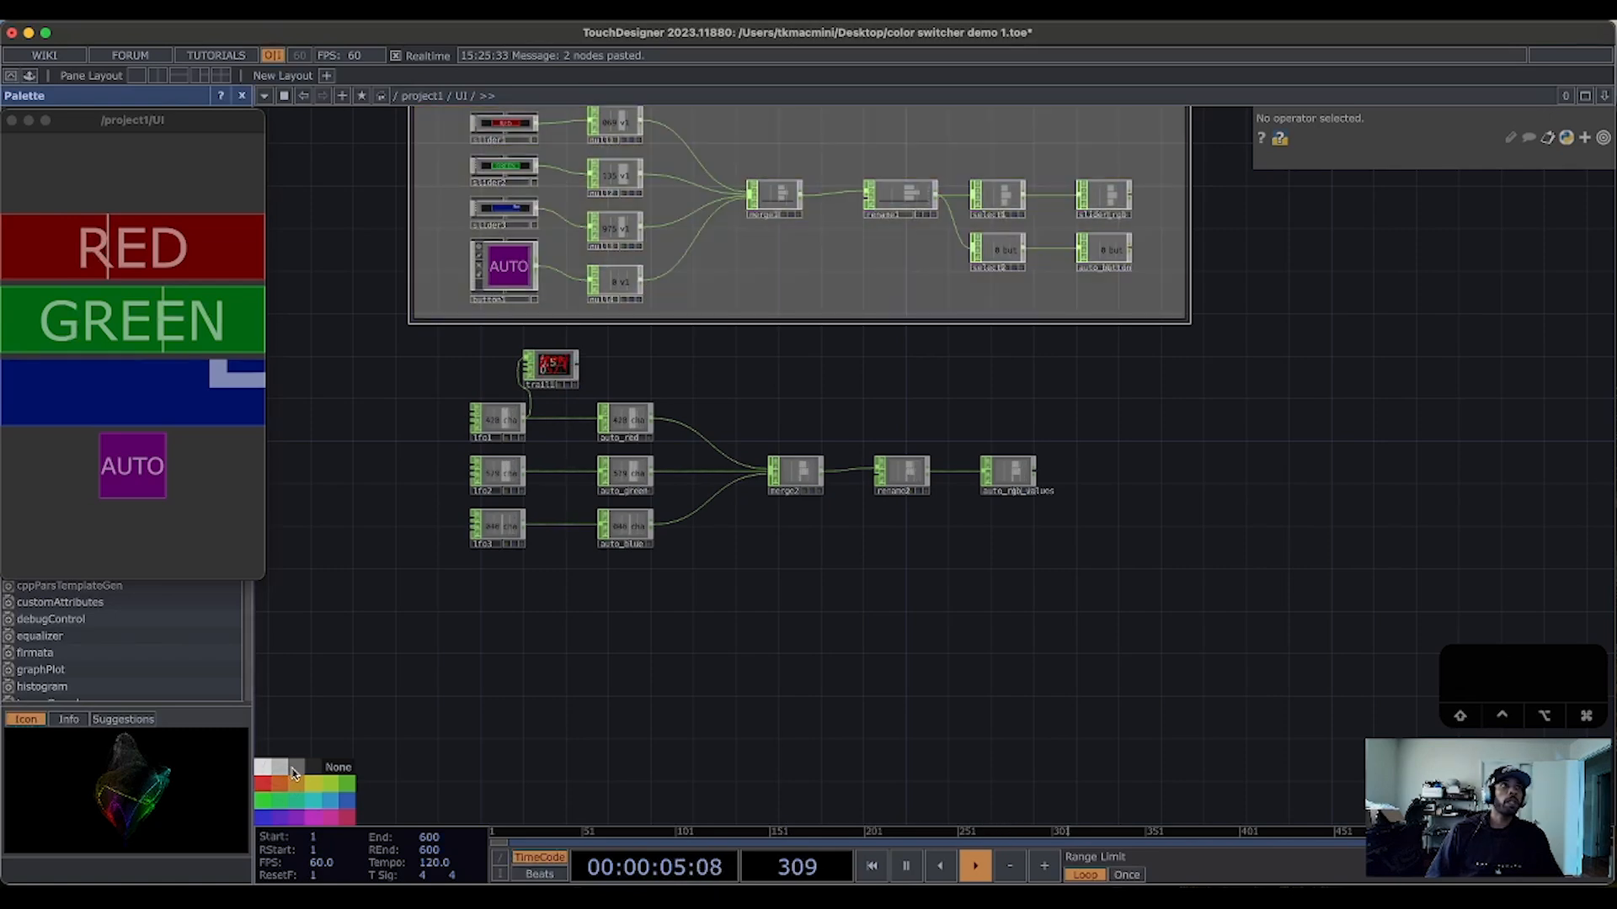
pyautogui.click(296, 774)
pyautogui.moveTo(408, 426)
pyautogui.mouseDown()
pyautogui.moveTo(383, 578)
pyautogui.moveTo(426, 515)
pyautogui.mouseUp()
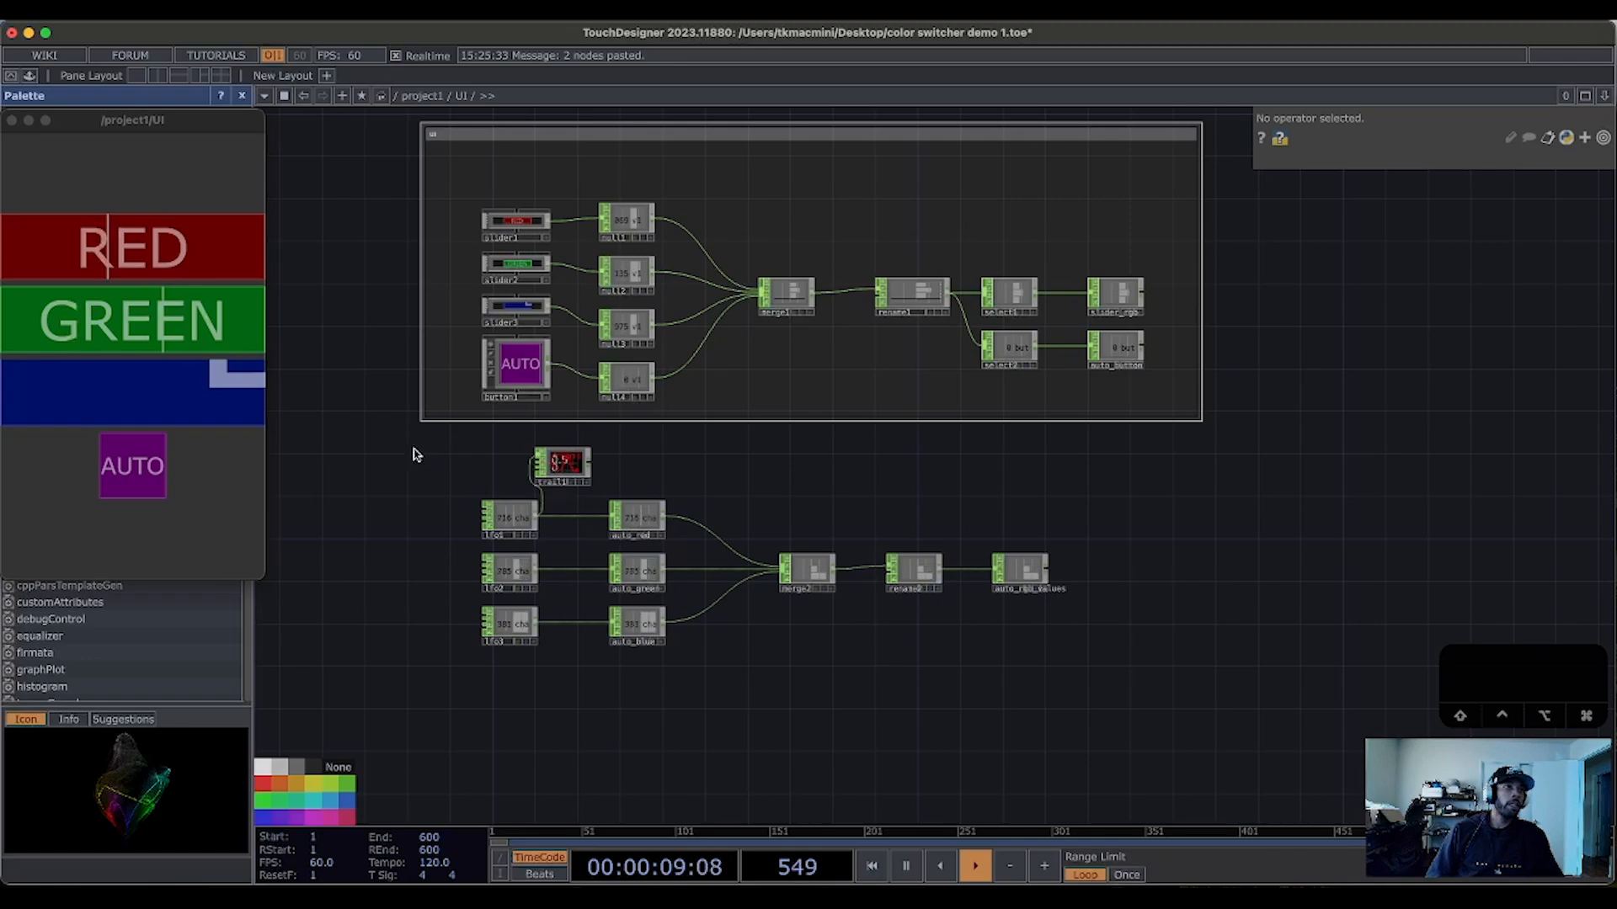
pyautogui.click(386, 509)
# Step: Add a network box enclosing the LFO chain up to auto_rgb_values and colour it green
pyautogui.moveTo(421, 443); pyautogui.dragTo(411, 351)
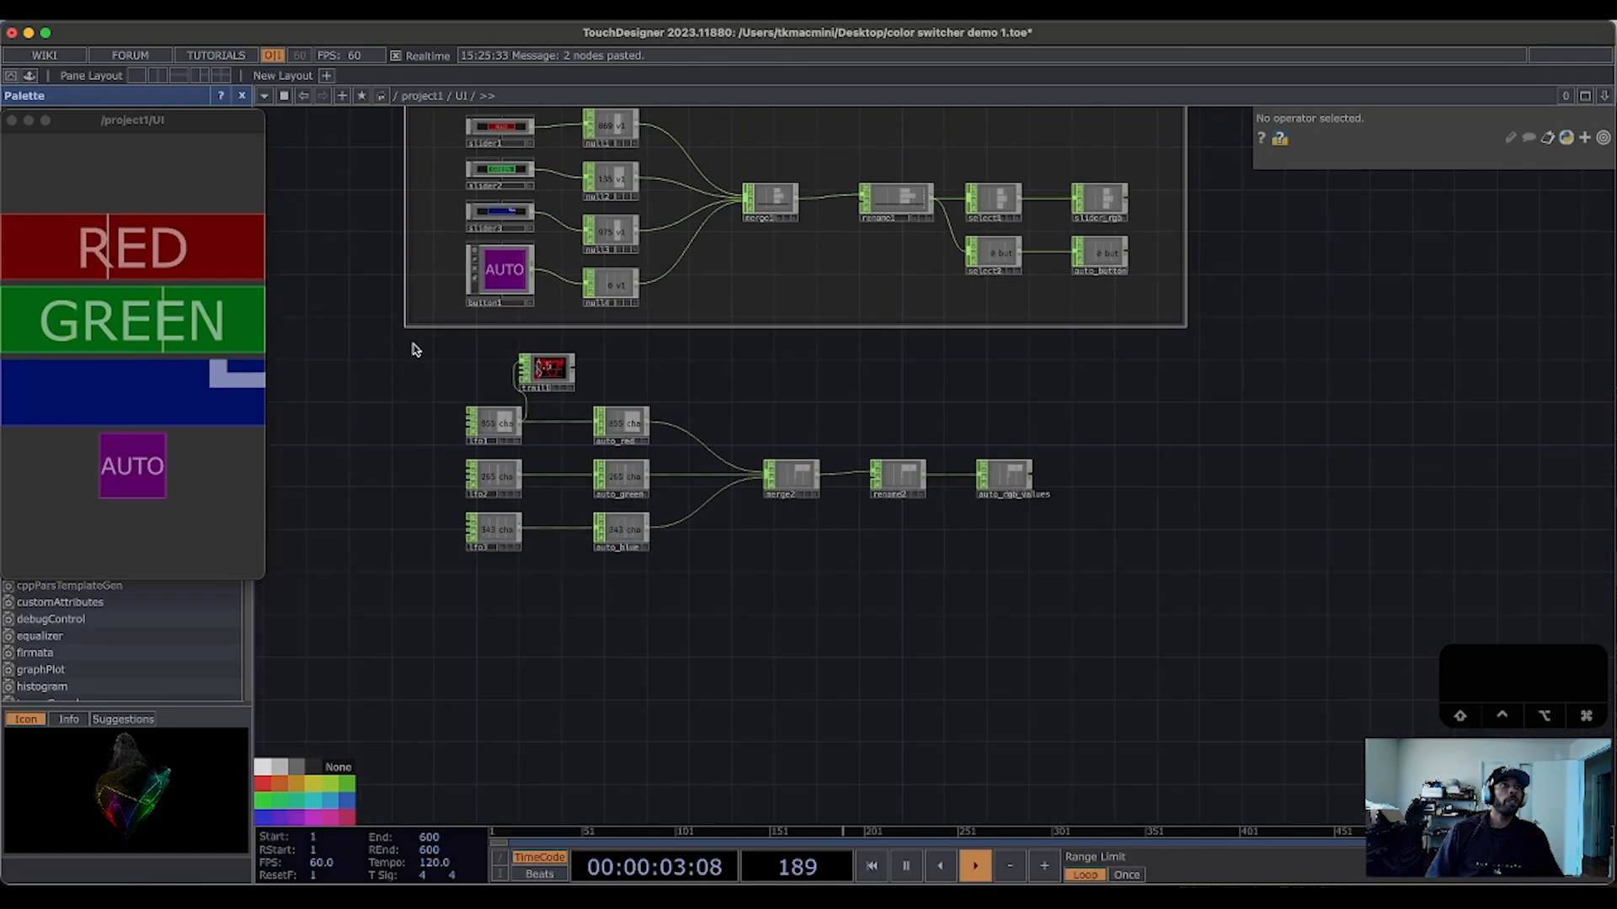
pyautogui.rightClick(413, 351)
pyautogui.click(472, 205)
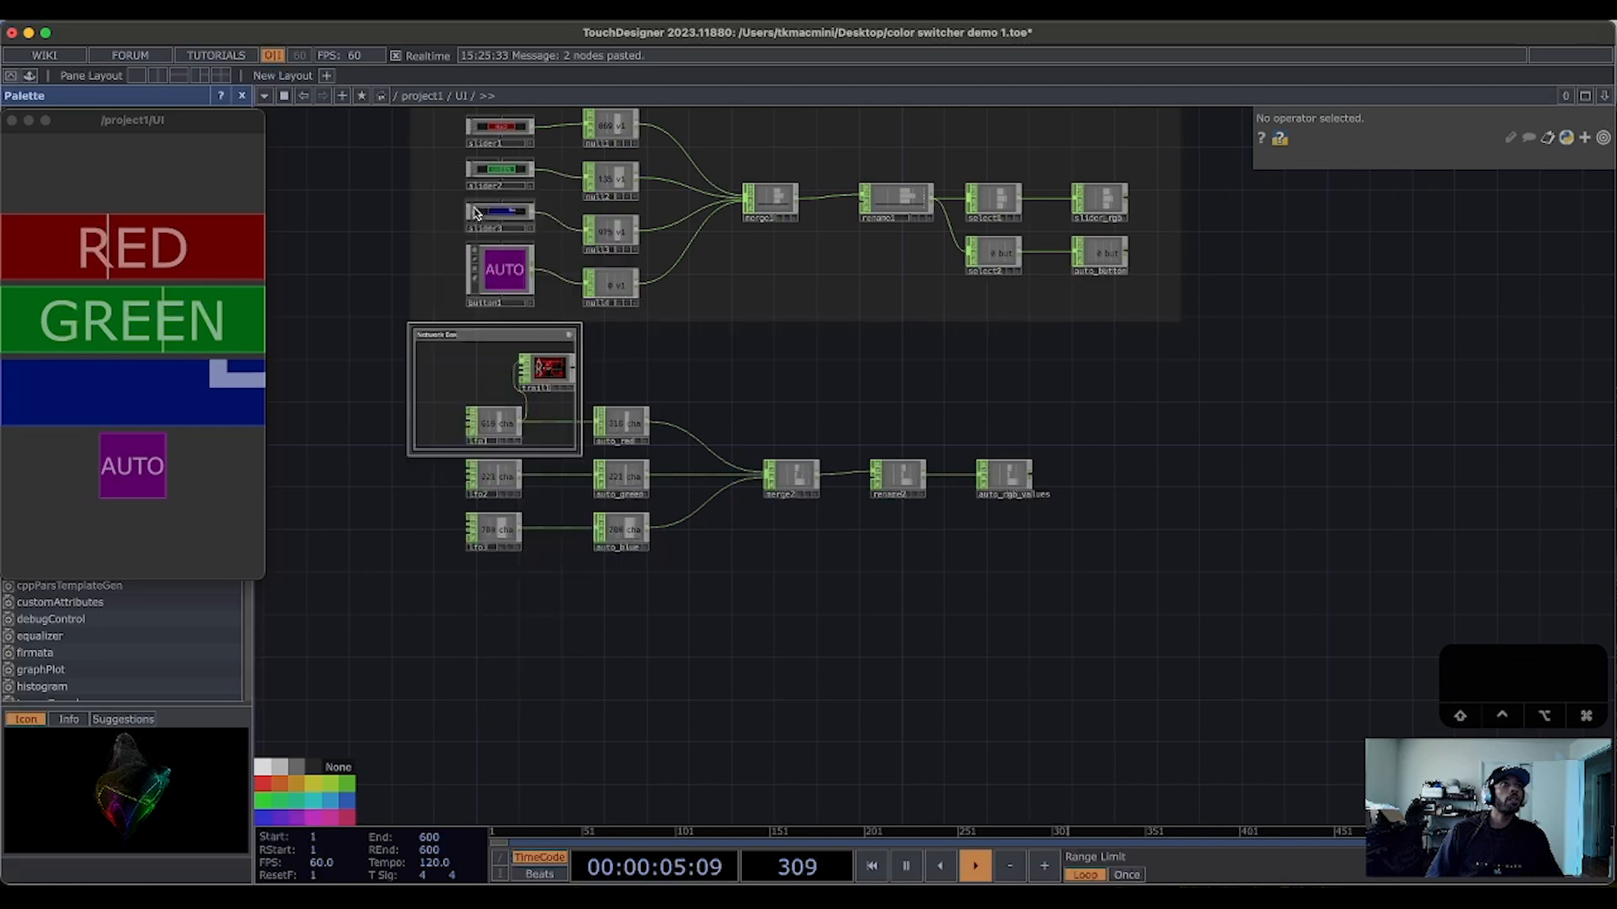
pyautogui.moveTo(576, 446); pyautogui.dragTo(1180, 618)
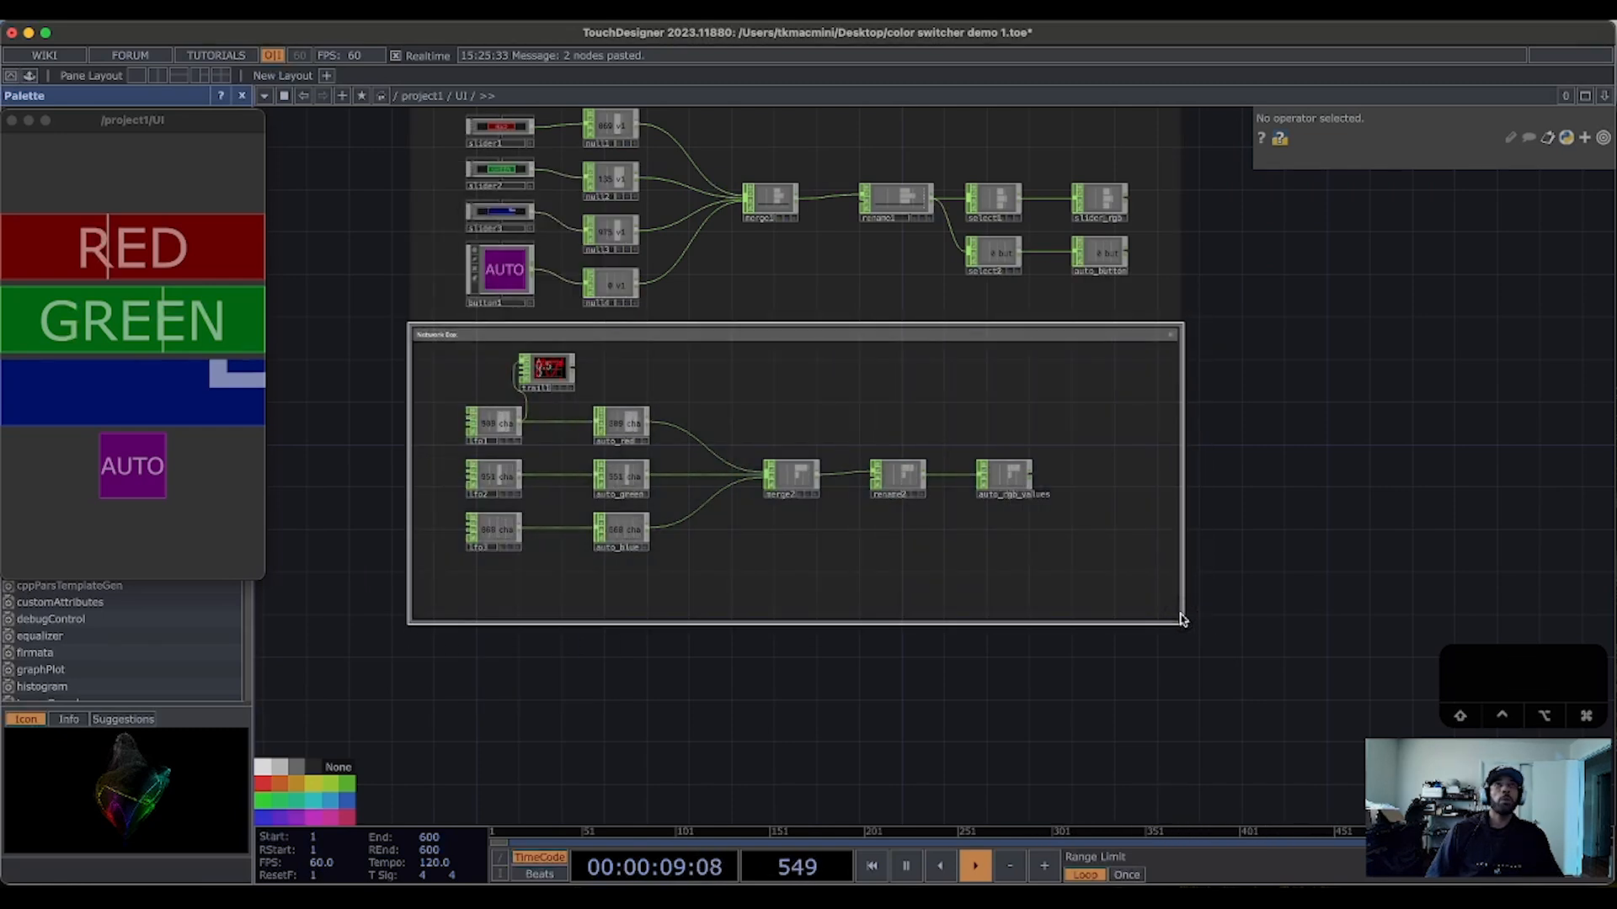
pyautogui.click(280, 805)
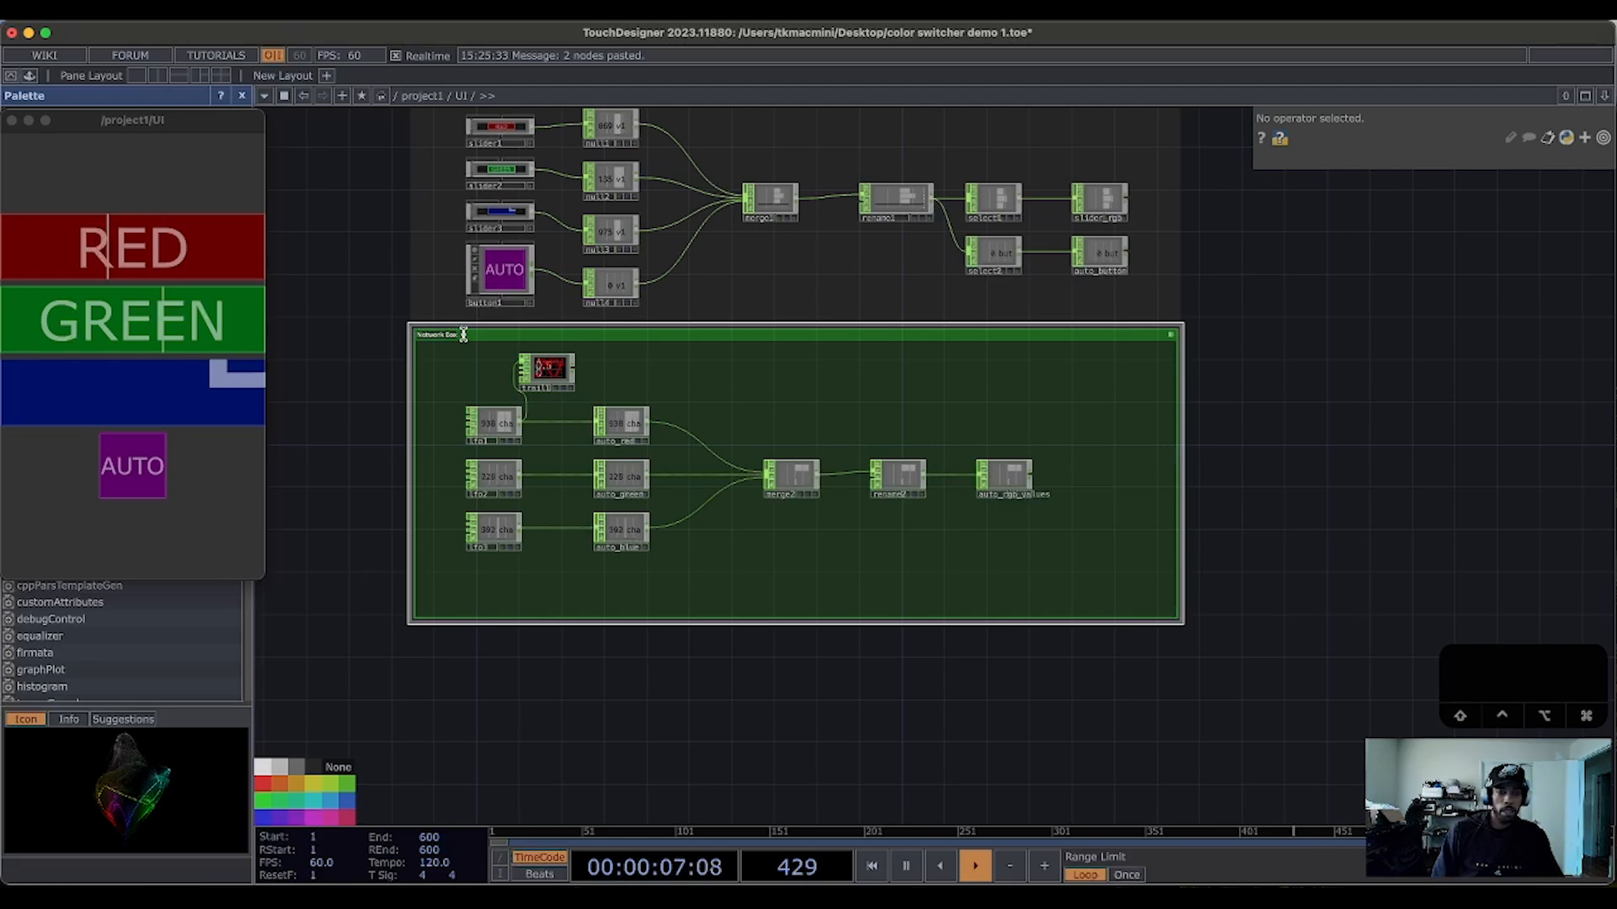
# Step: Replace the title of the green network box with AUTO RGB
pyautogui.scroll(5, 463, 334)
pyautogui.press('BackSpace')
pyautogui.press('BackSpace')
pyautogui.press('BackSpace')
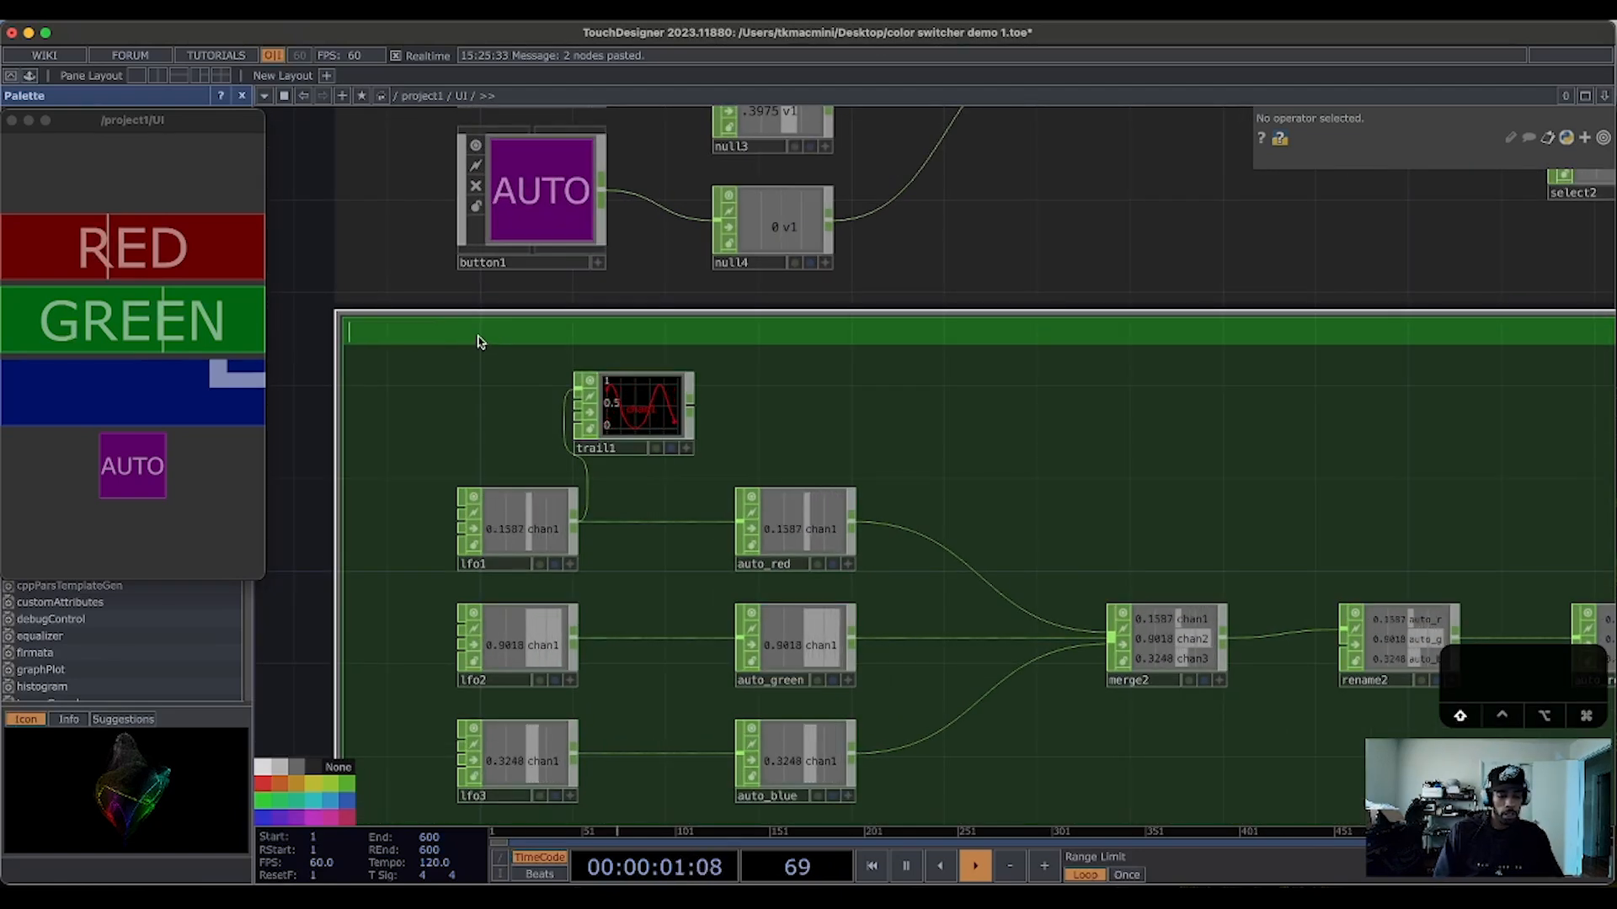
pyautogui.write('AU')
pyautogui.press('BackSpace')
pyautogui.press('BackSpace')
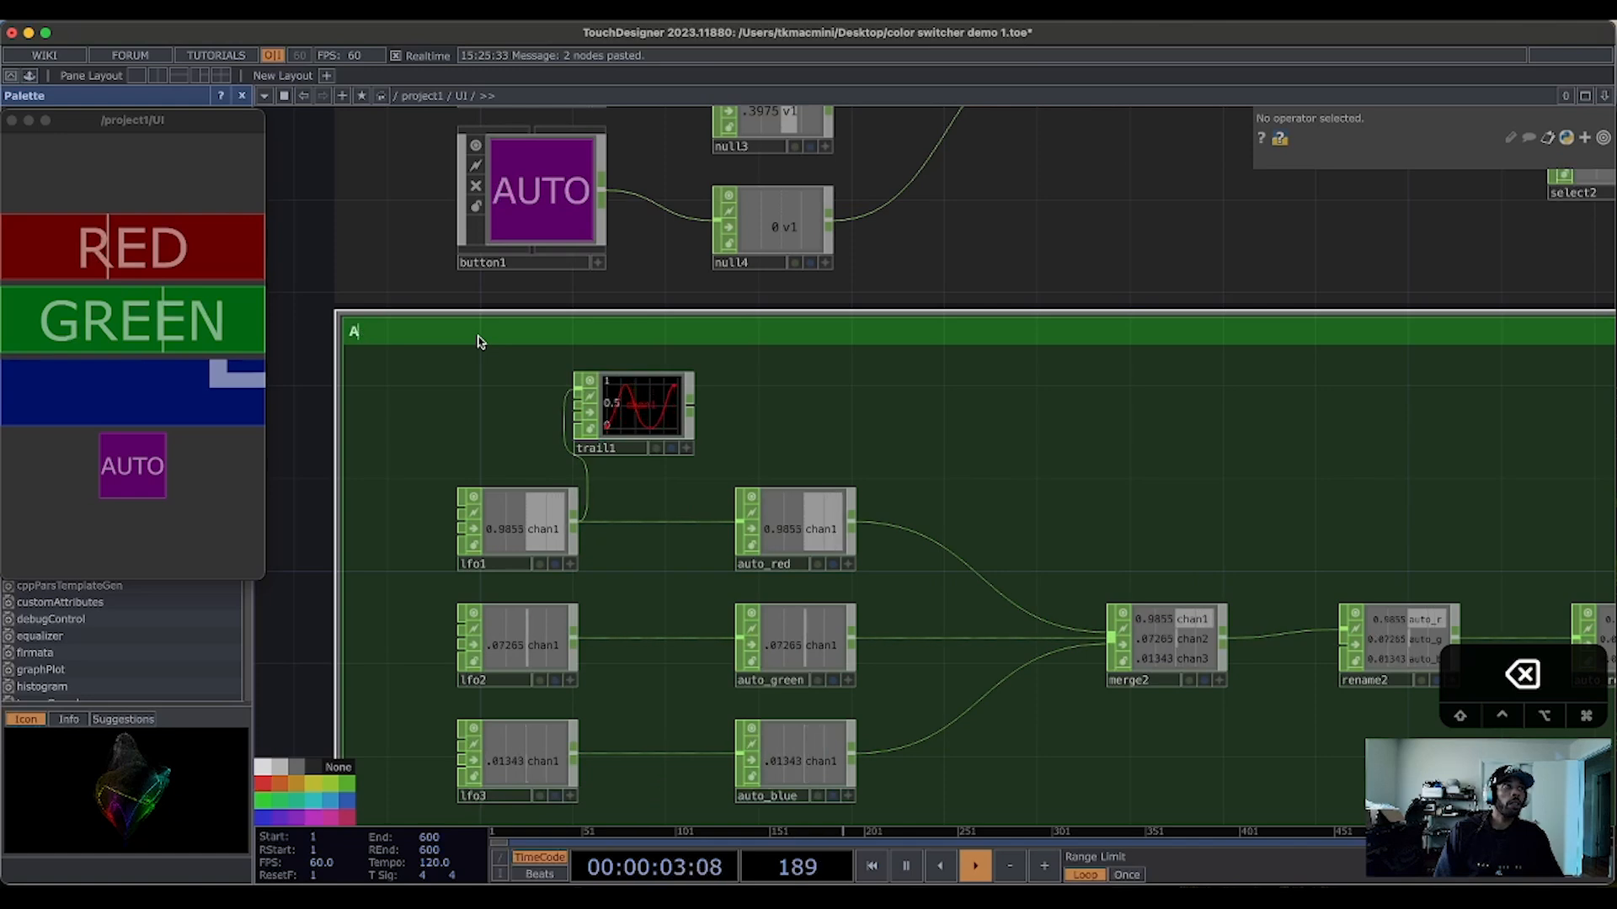
pyautogui.write('ATU')
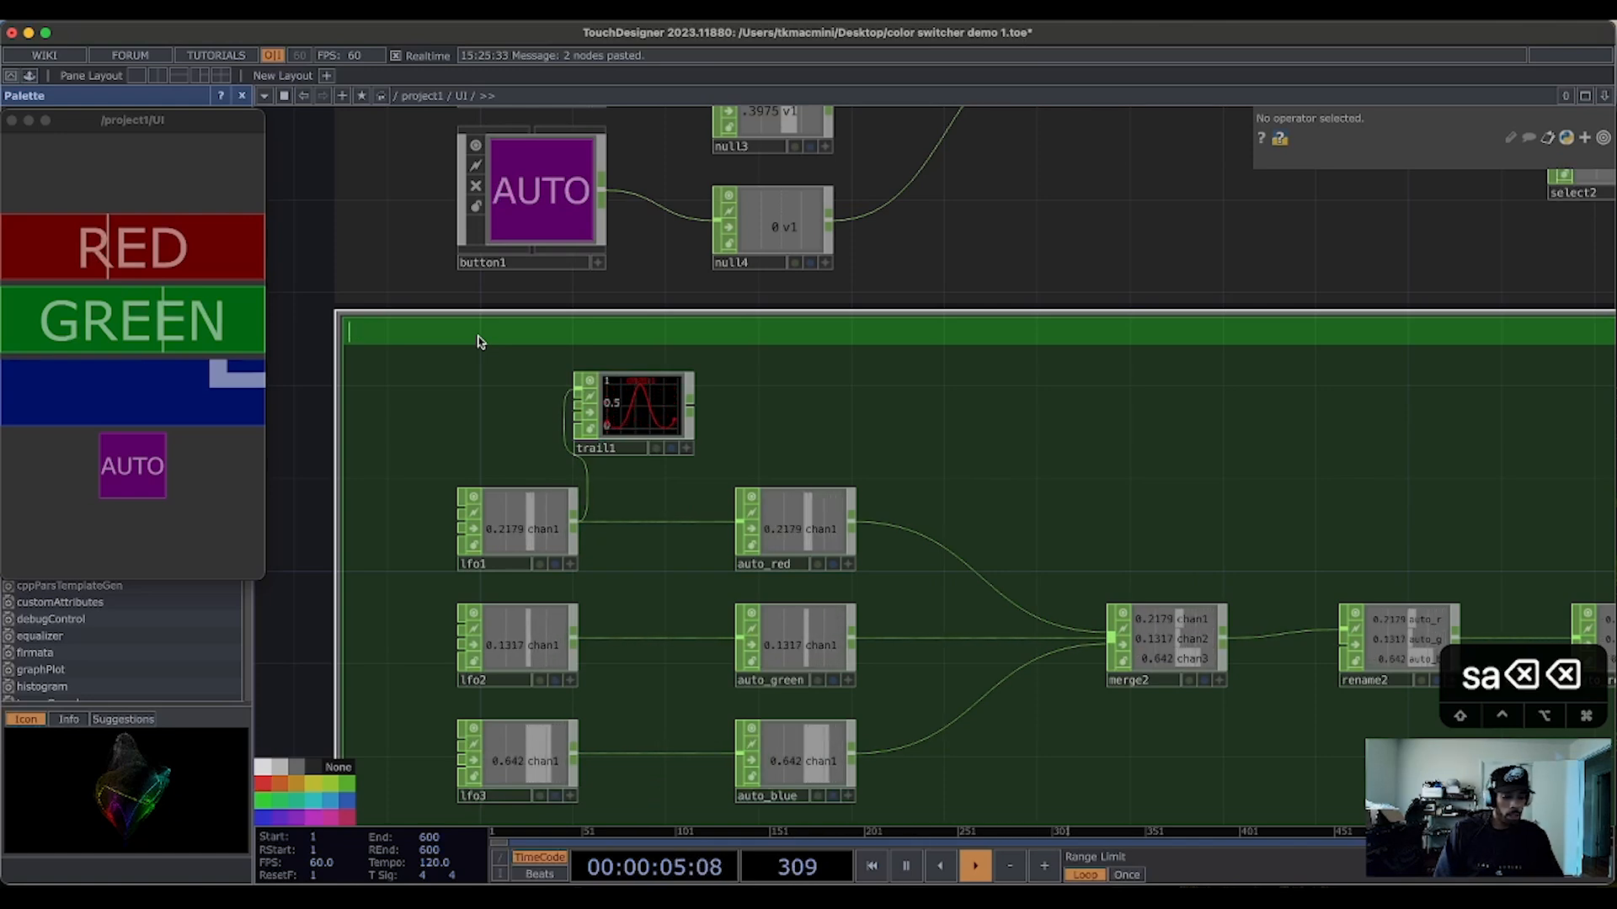
pyautogui.press('BackSpace')
pyautogui.press('BackSpace')
pyautogui.press('BackSpace')
pyautogui.write('UTP')
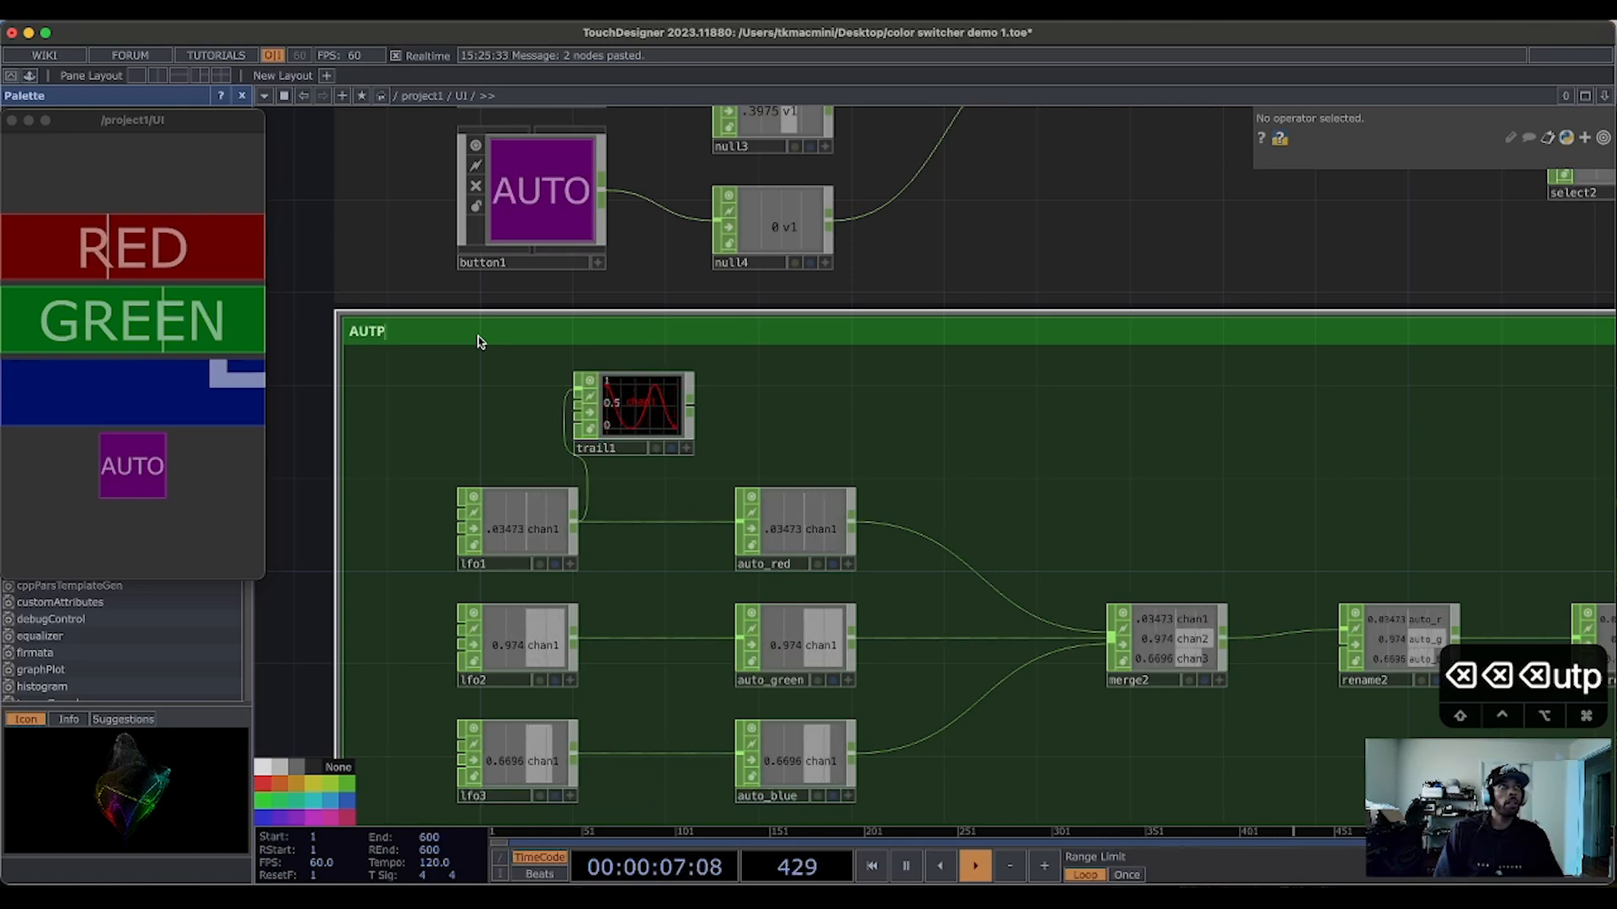
pyautogui.press('BackSpace')
pyautogui.write('O RGB')
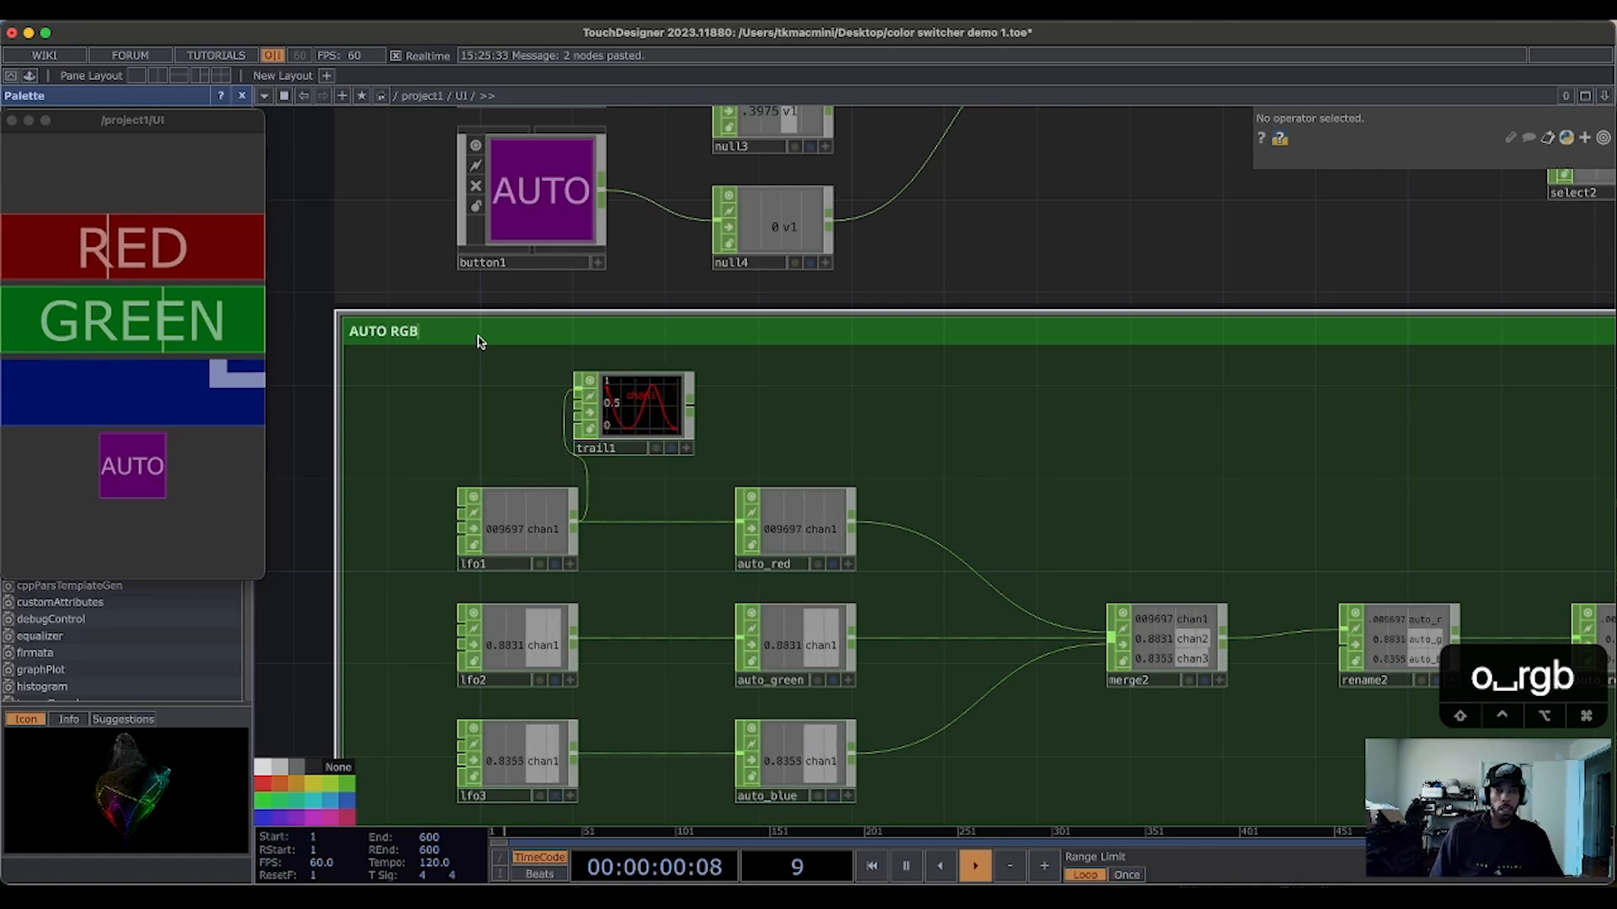
pyautogui.press('Return')
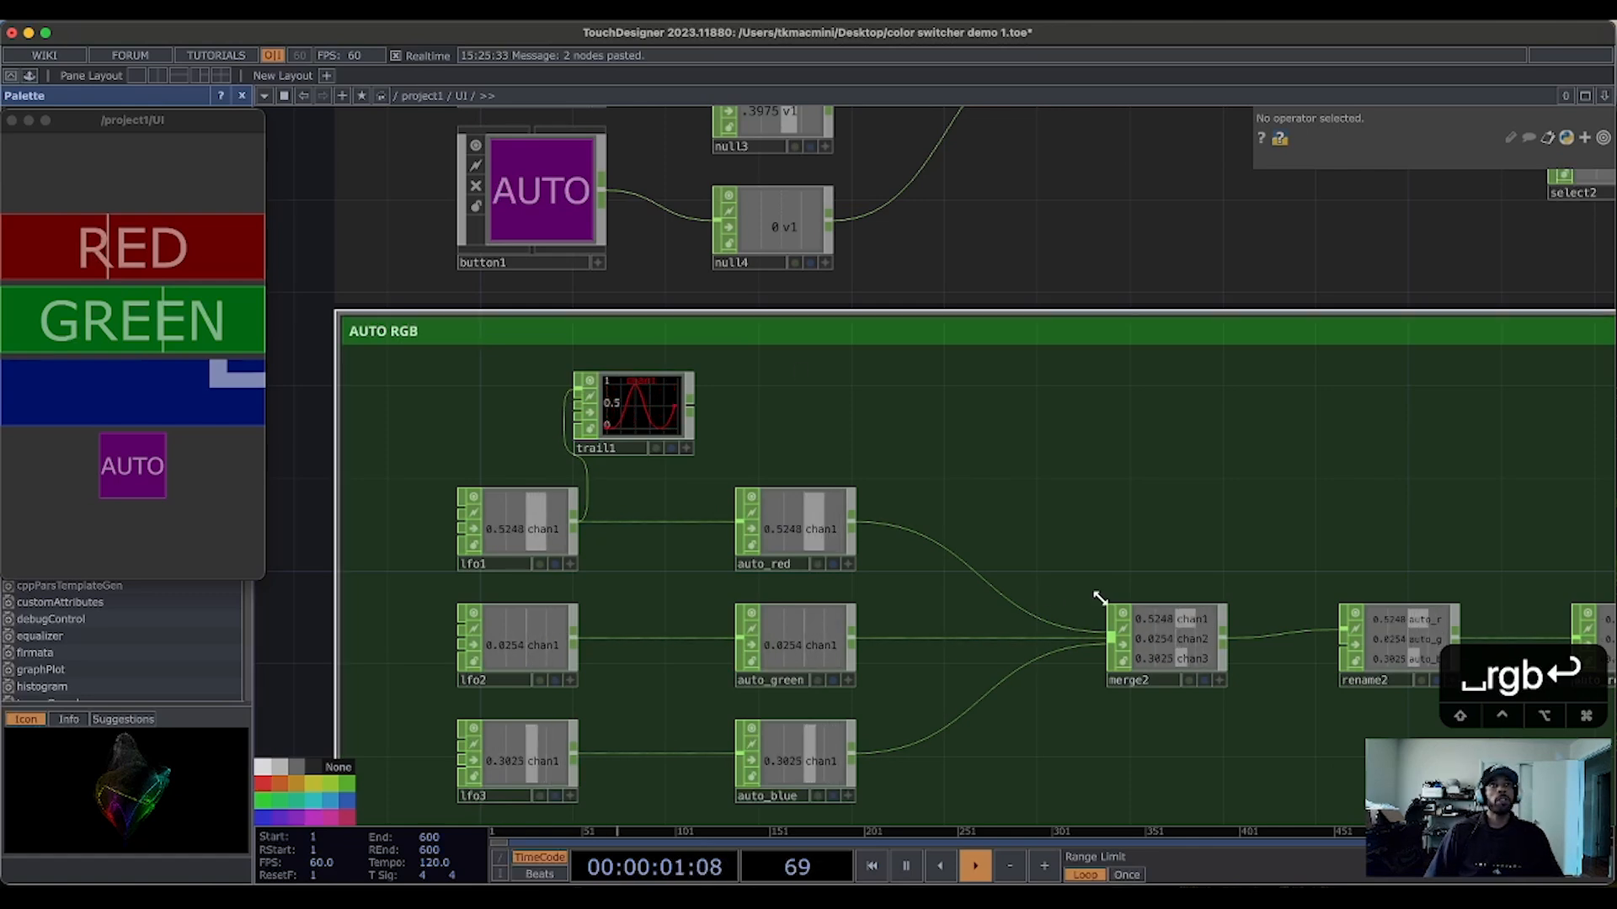
# Step: Move the AUTO RGB network box below the UI box, leaving a gap and lining up their left edges
pyautogui.scroll(-5, 1097, 596)
pyautogui.moveTo(1404, 509); pyautogui.dragTo(1100, 282)
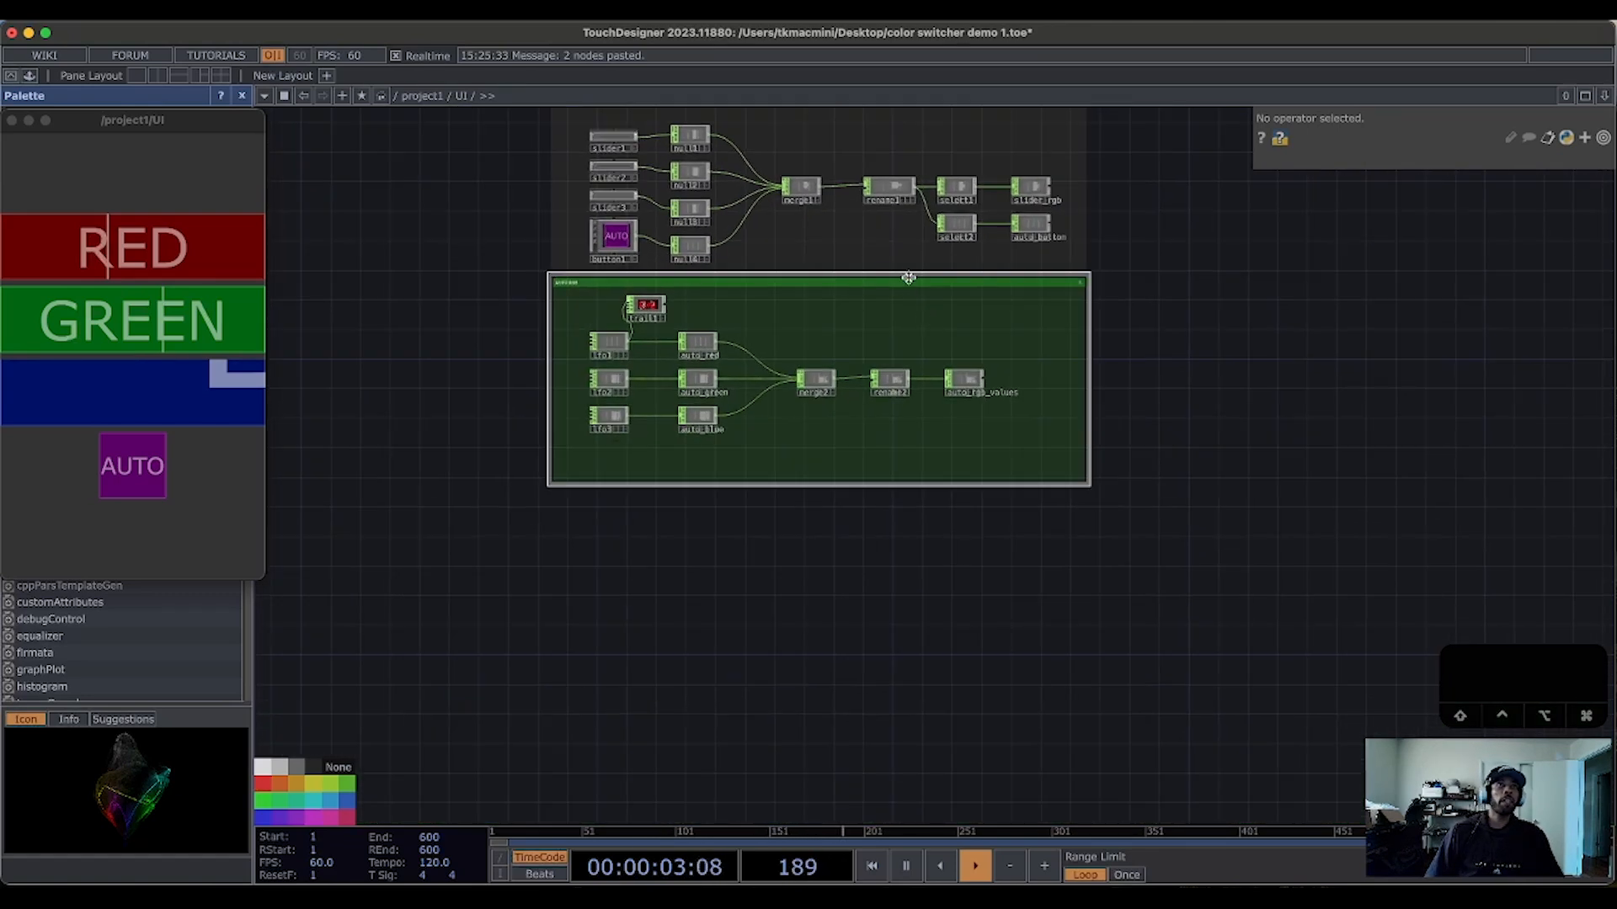
pyautogui.click(907, 287)
pyautogui.moveTo(898, 290); pyautogui.dragTo(895, 457)
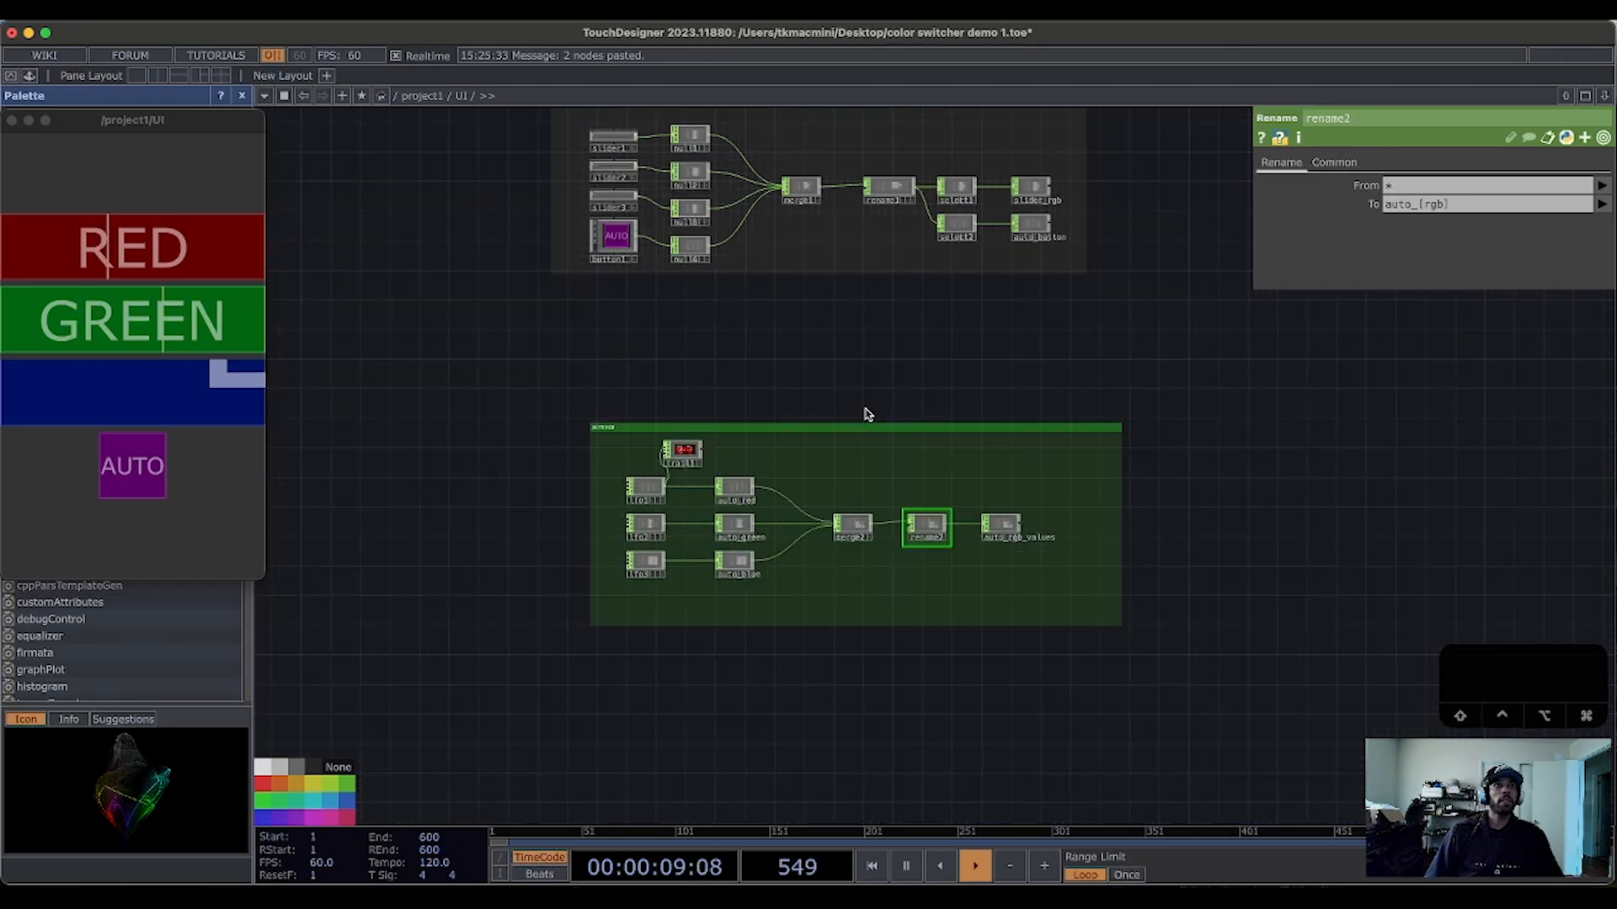
pyautogui.moveTo(876, 337); pyautogui.dragTo(866, 452)
pyautogui.scroll(5, 867, 452)
pyautogui.moveTo(833, 210); pyautogui.dragTo(891, 233)
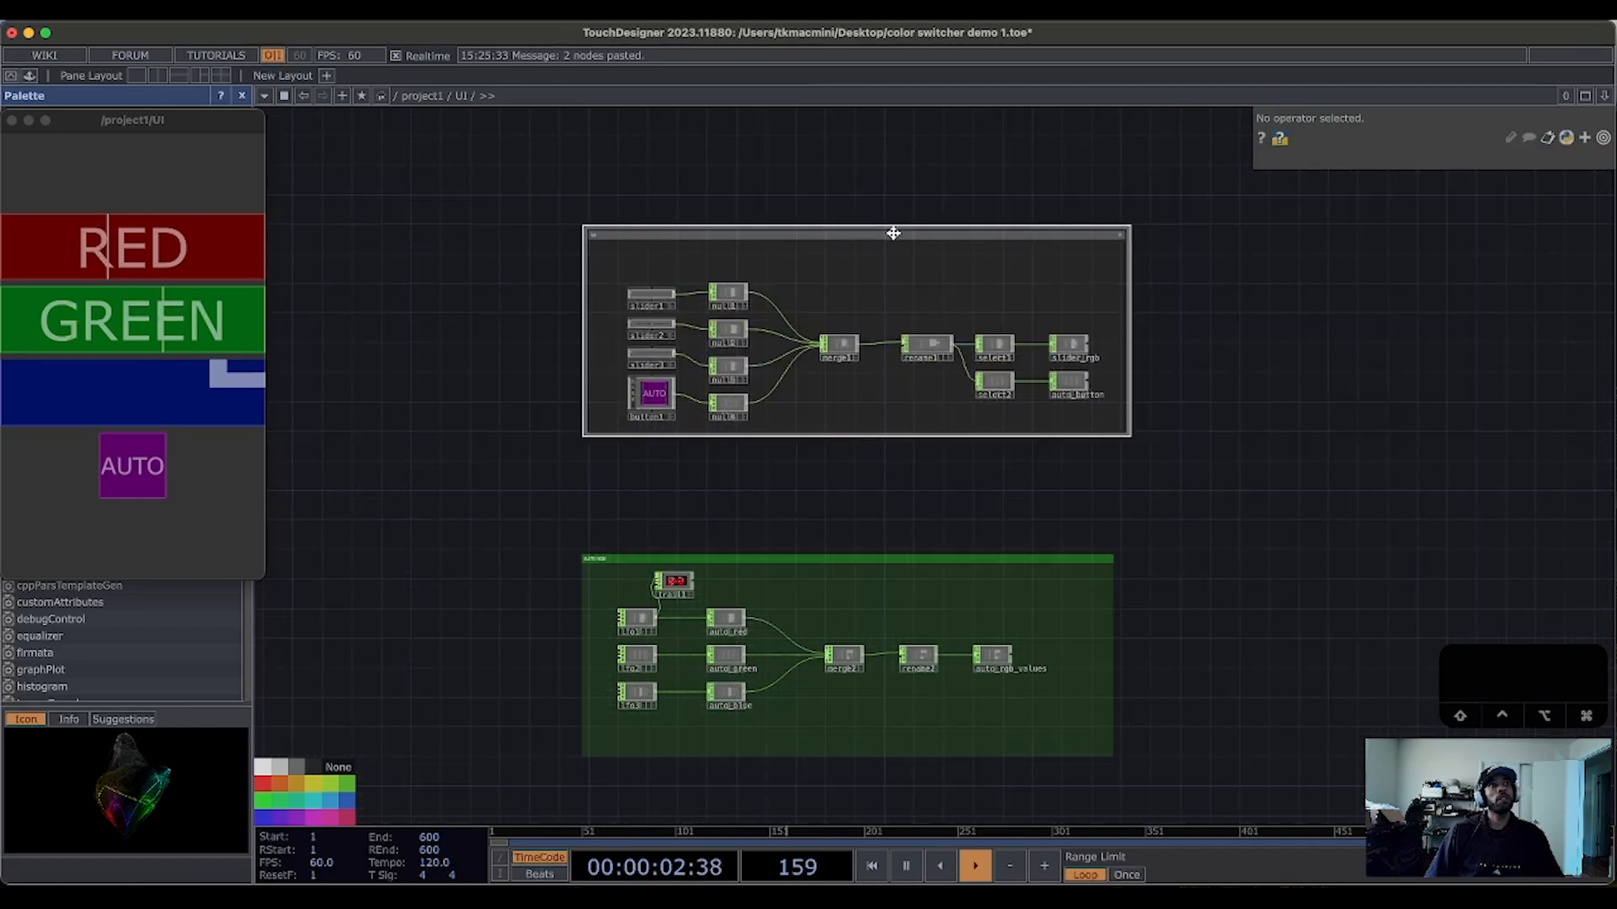
pyautogui.click(858, 560)
pyautogui.moveTo(858, 560); pyautogui.dragTo(866, 545)
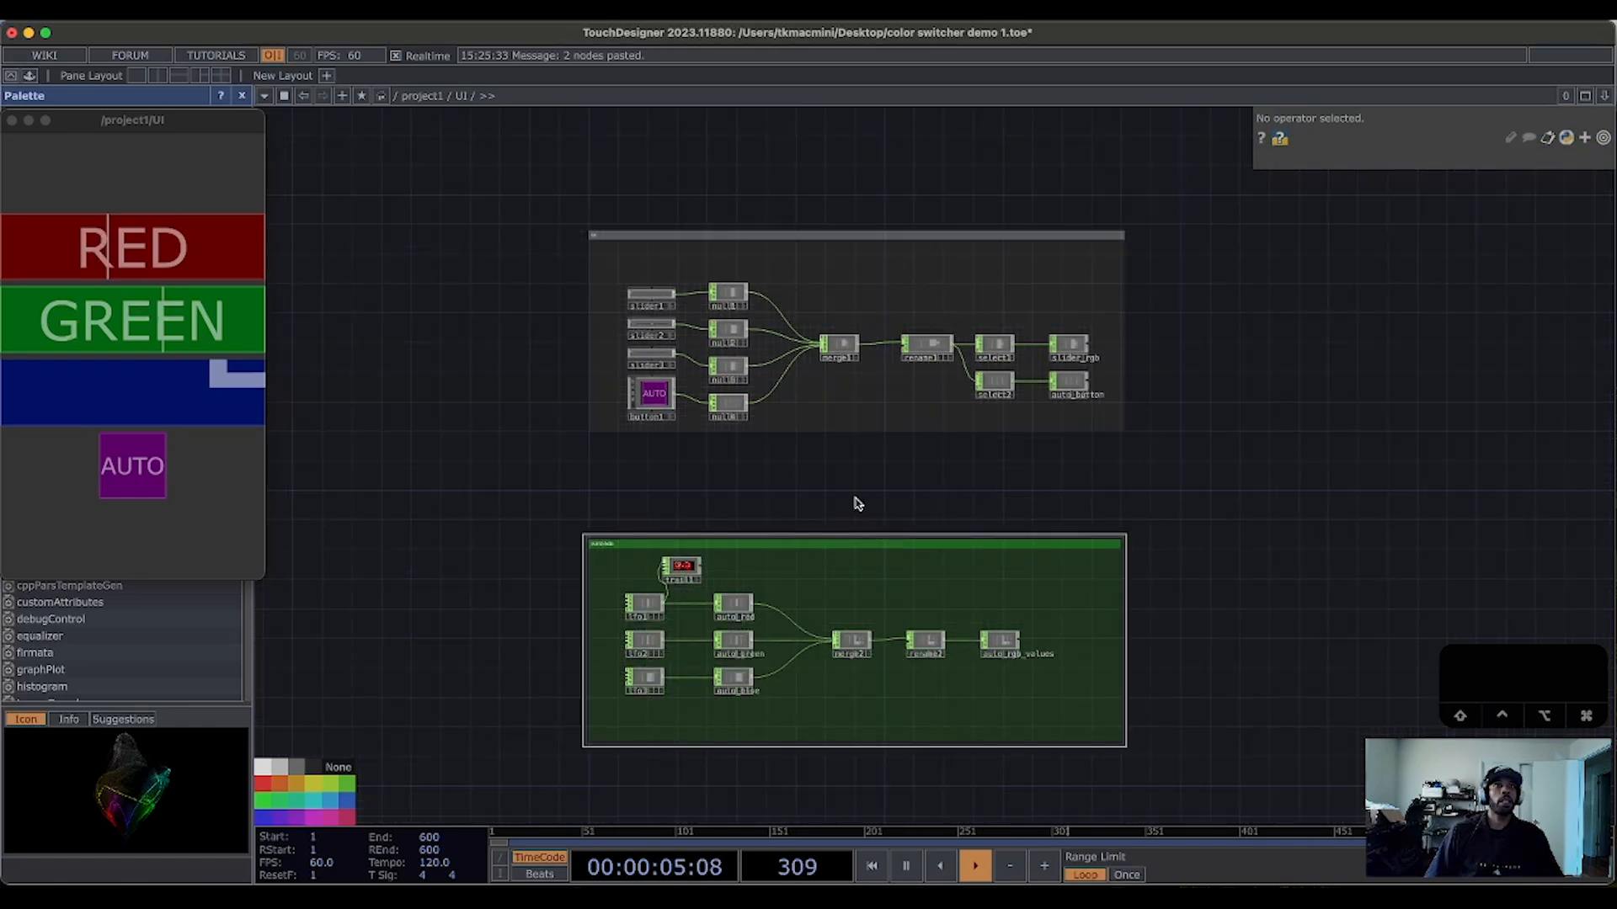
pyautogui.moveTo(875, 236); pyautogui.dragTo(867, 242)
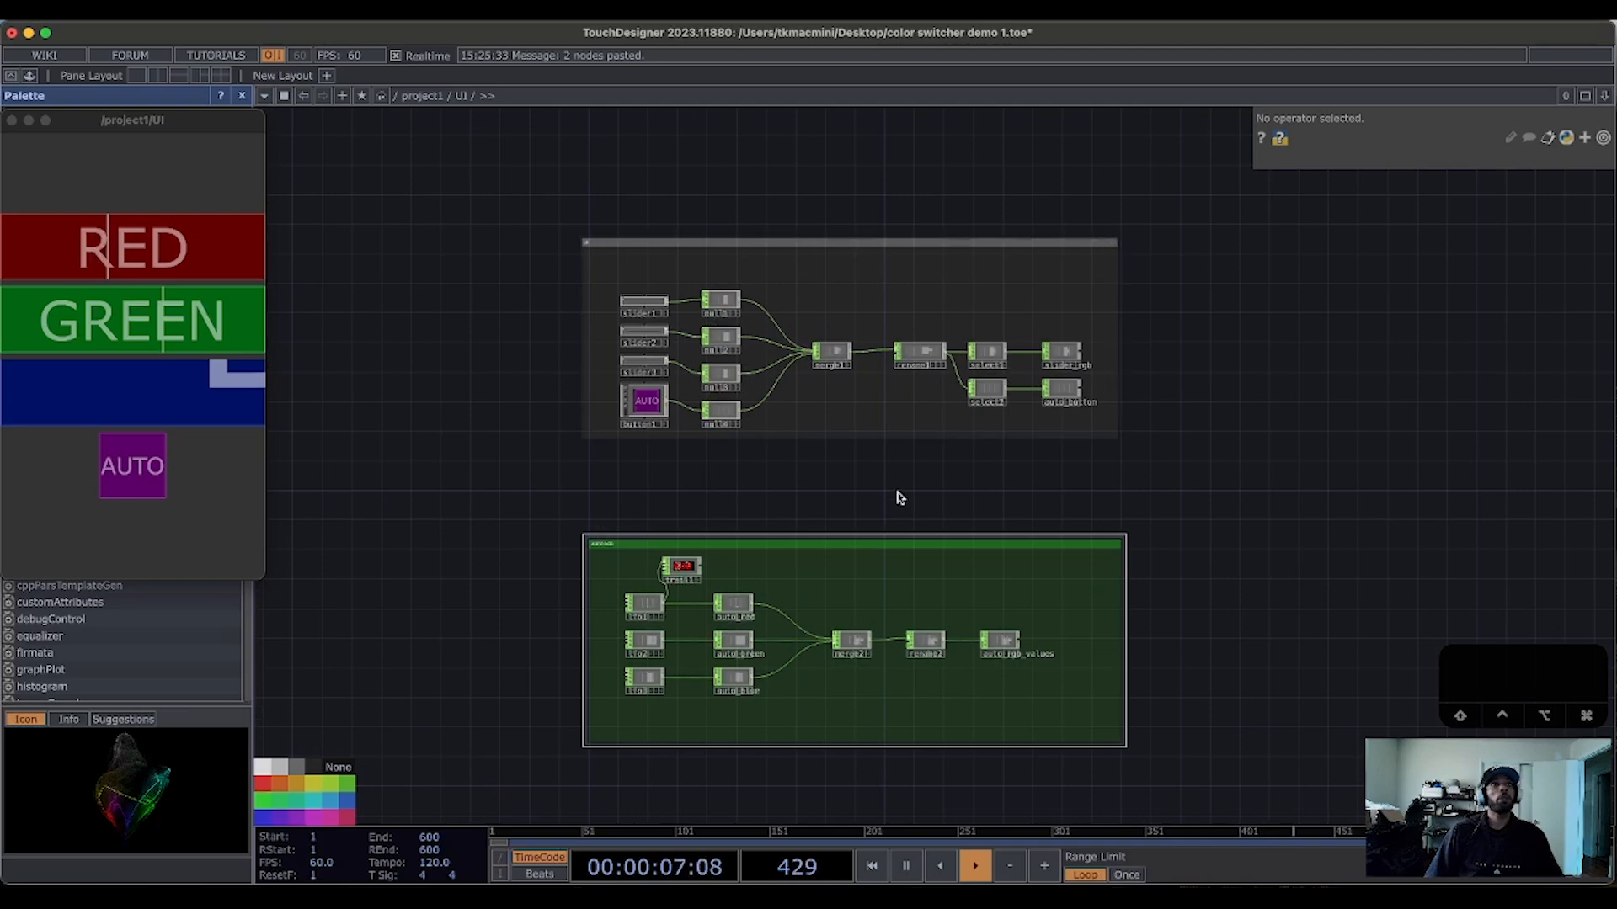
# Step: Widen the UI and AUTO RGB network boxes so their right edges roughly line up
pyautogui.moveTo(897, 500); pyautogui.dragTo(880, 537)
pyautogui.moveTo(1157, 516); pyautogui.dragTo(974, 484)
pyautogui.scroll(-4, 1155, 515)
pyautogui.scroll(-1, 1155, 515)
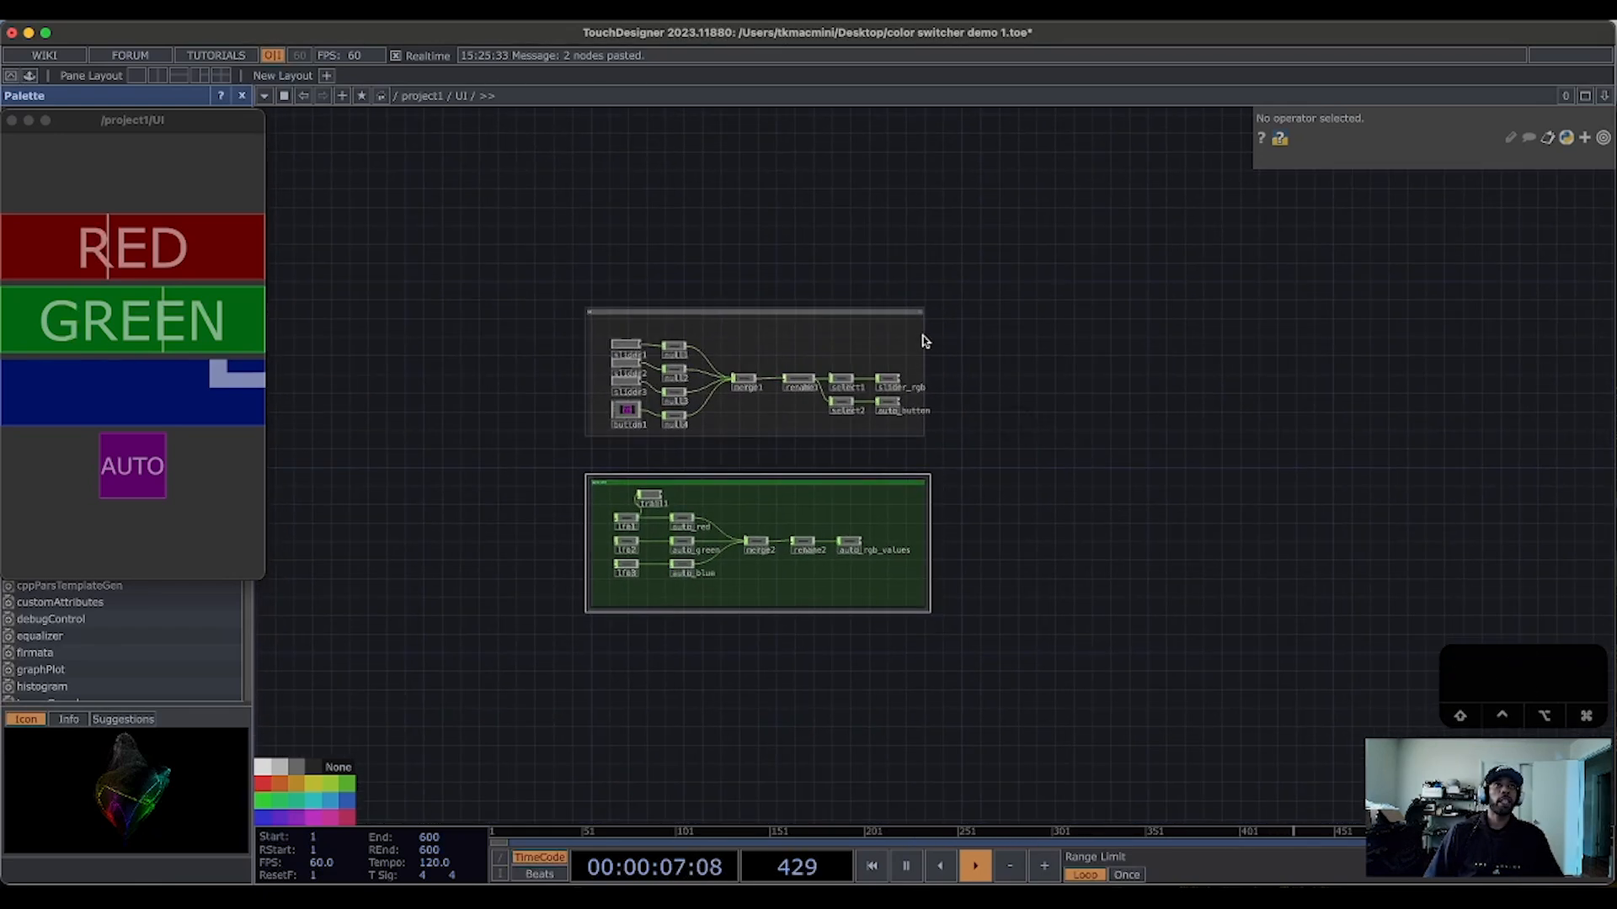
pyautogui.moveTo(921, 336); pyautogui.dragTo(952, 335)
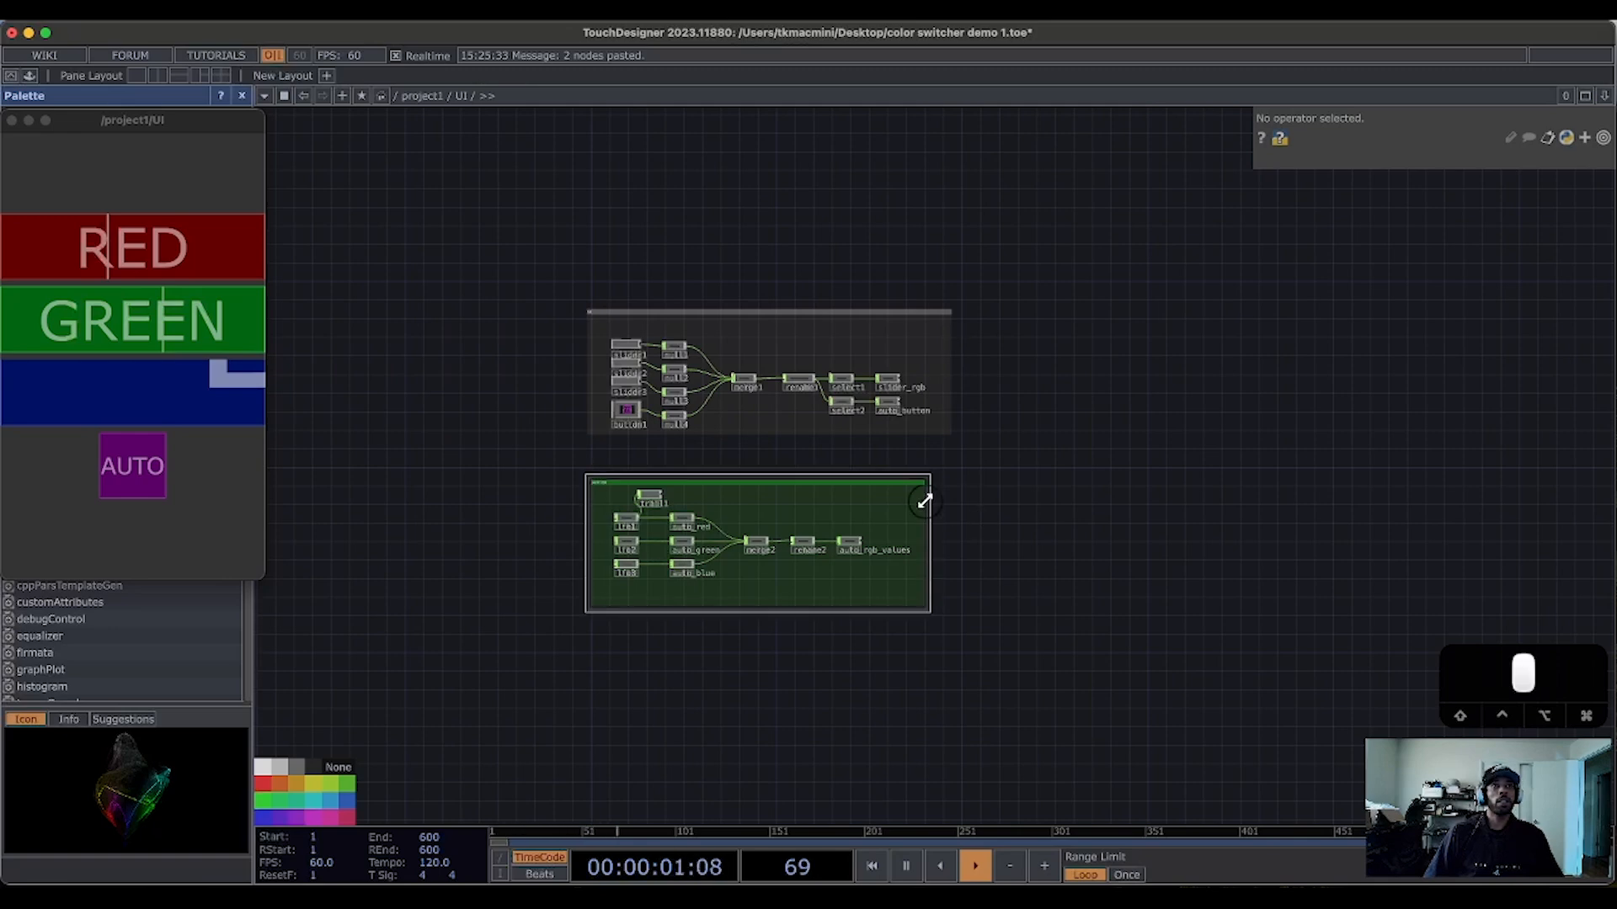
pyautogui.moveTo(928, 518); pyautogui.dragTo(955, 518)
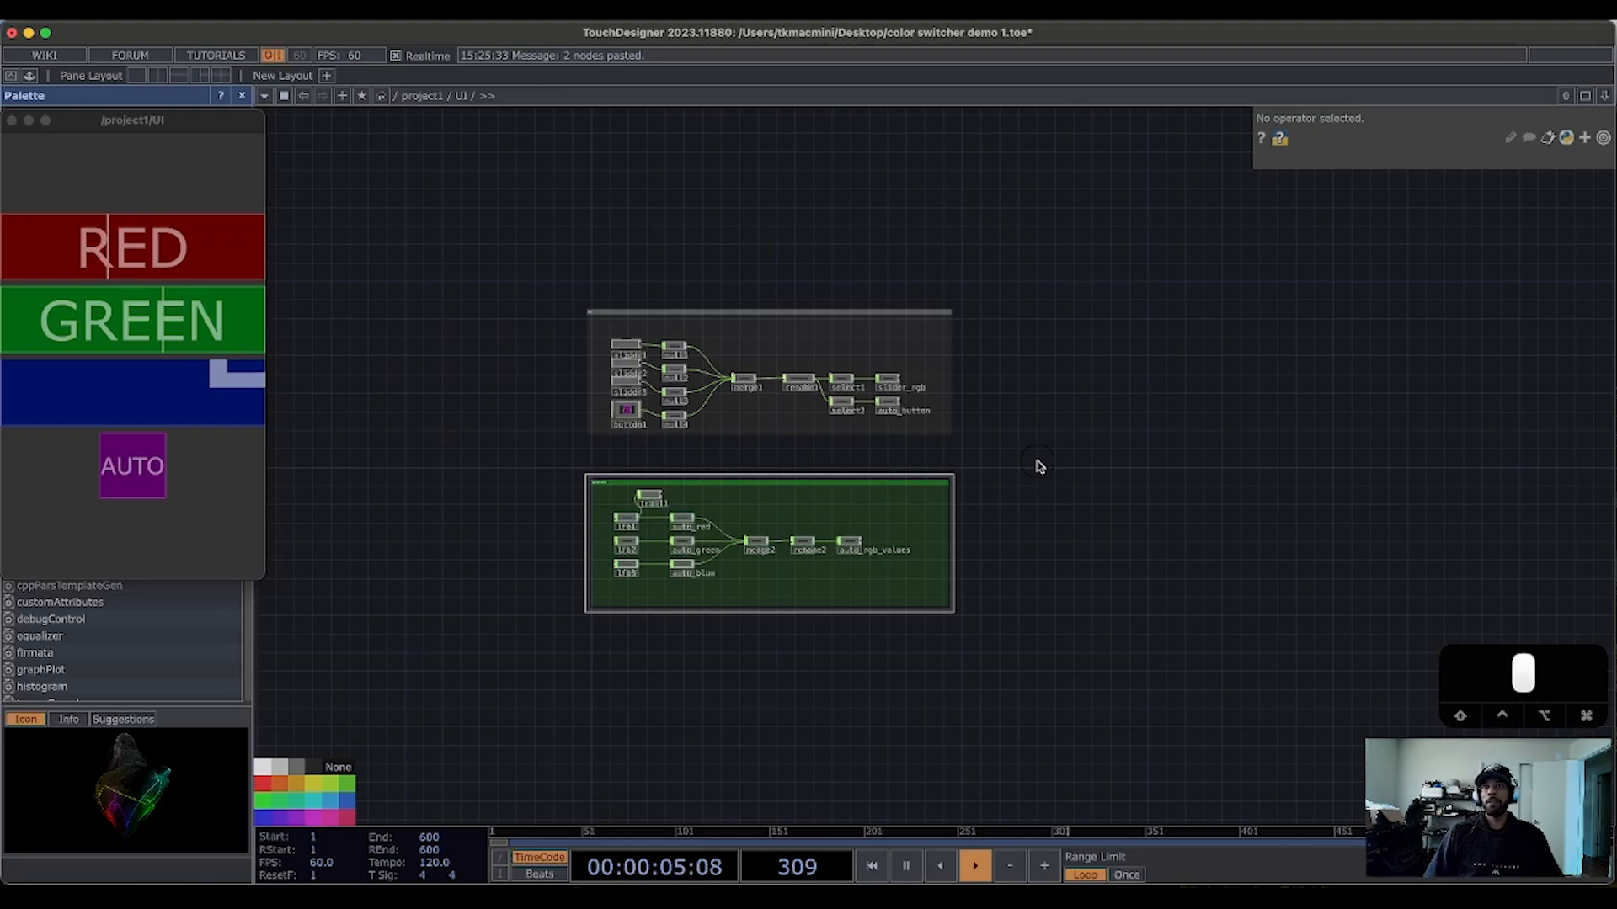
pyautogui.moveTo(1039, 466); pyautogui.dragTo(1190, 463)
pyautogui.scroll(10, 1051, 407)
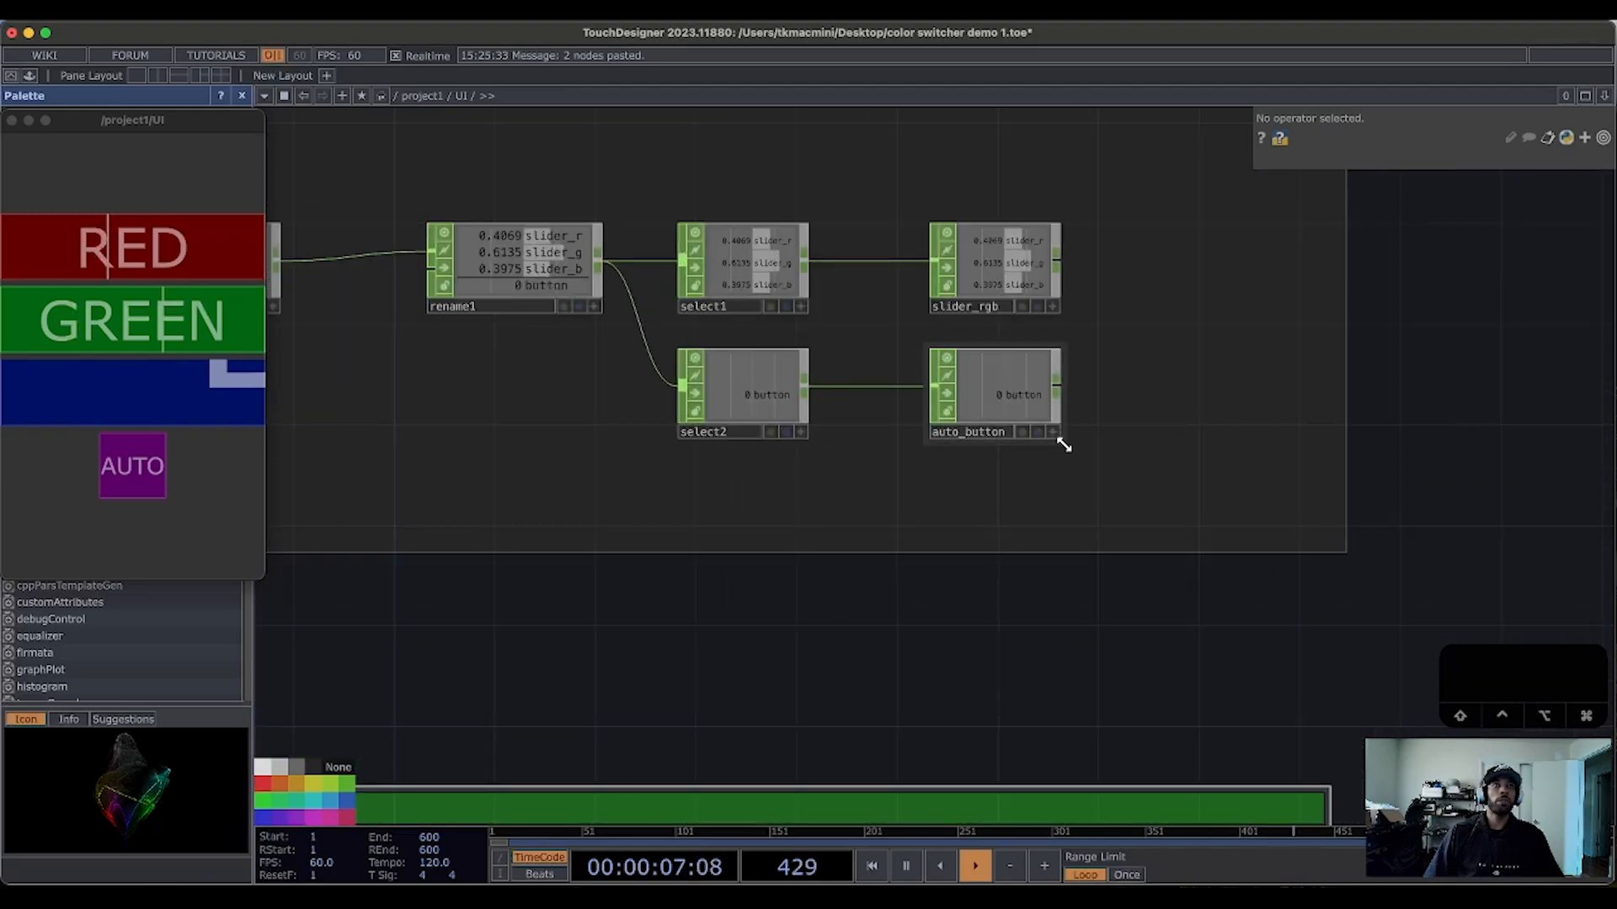
pyautogui.scroll(-8, 1063, 444)
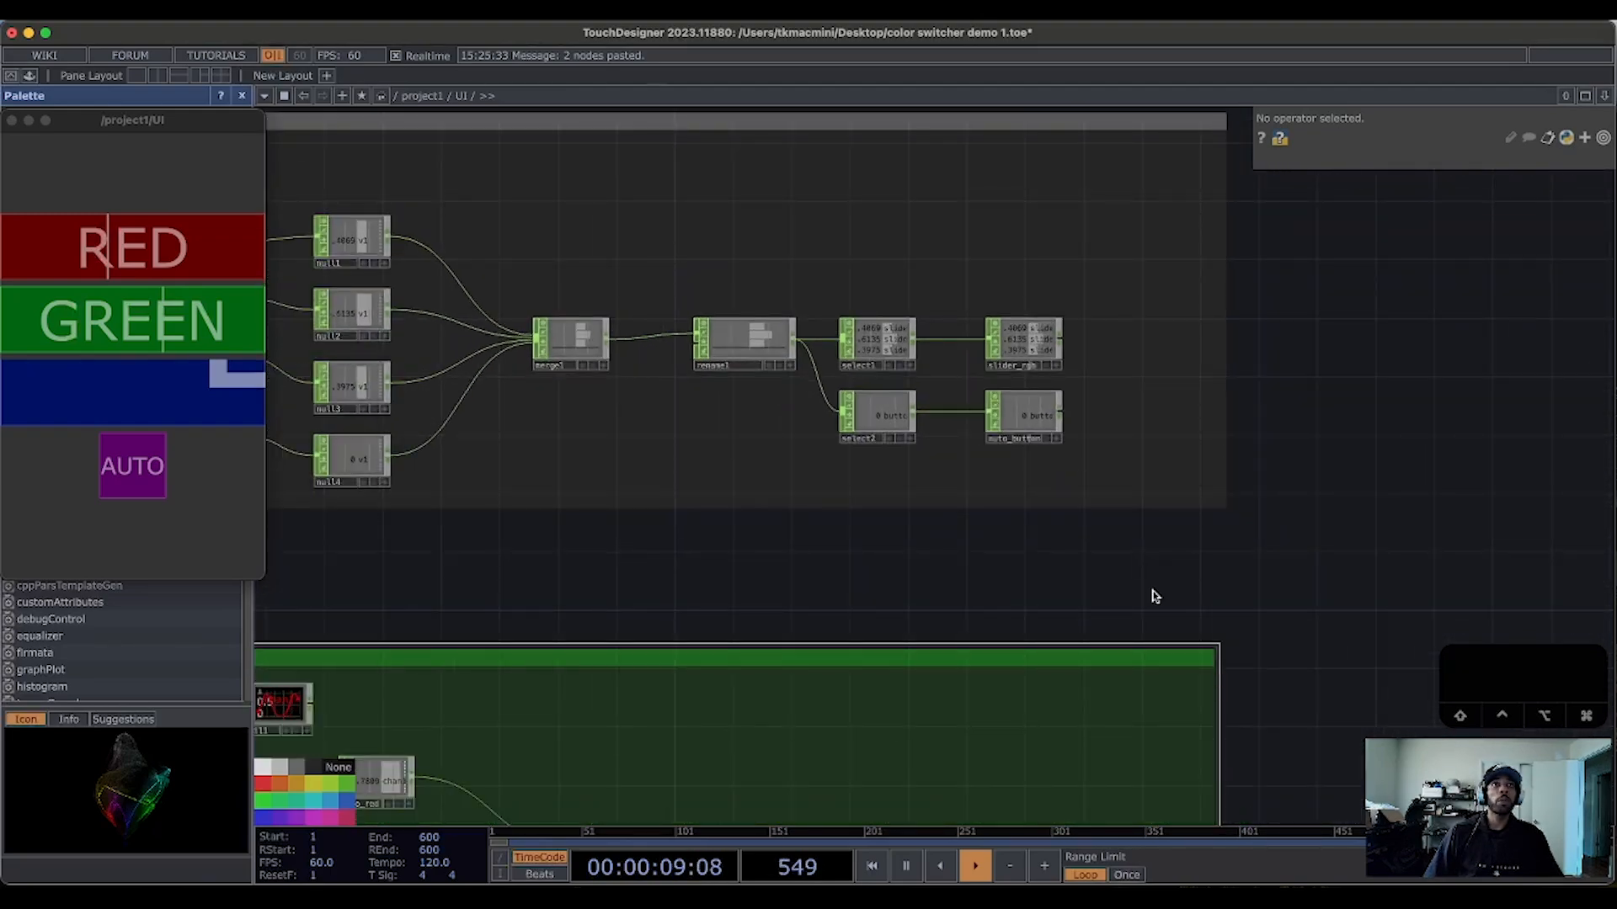
pyautogui.scroll(-10, 1153, 596)
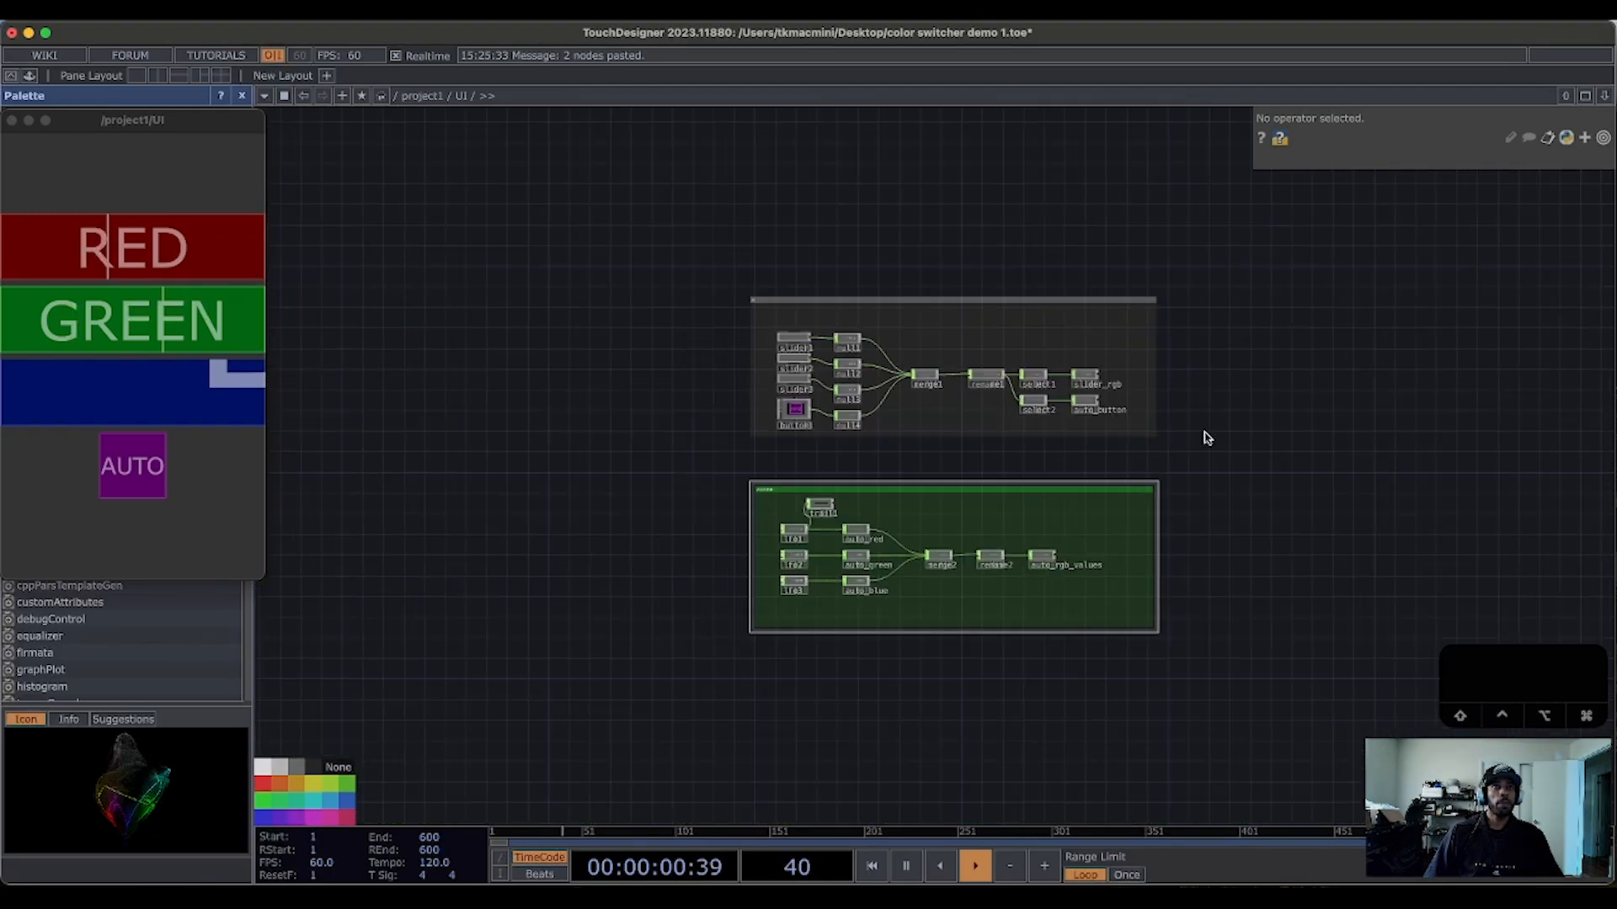
# Step: Add a Switch CHOP in the empty network area to the right of the UI and AUTO RGB network boxes
pyautogui.moveTo(1205, 437); pyautogui.dragTo(1100, 420)
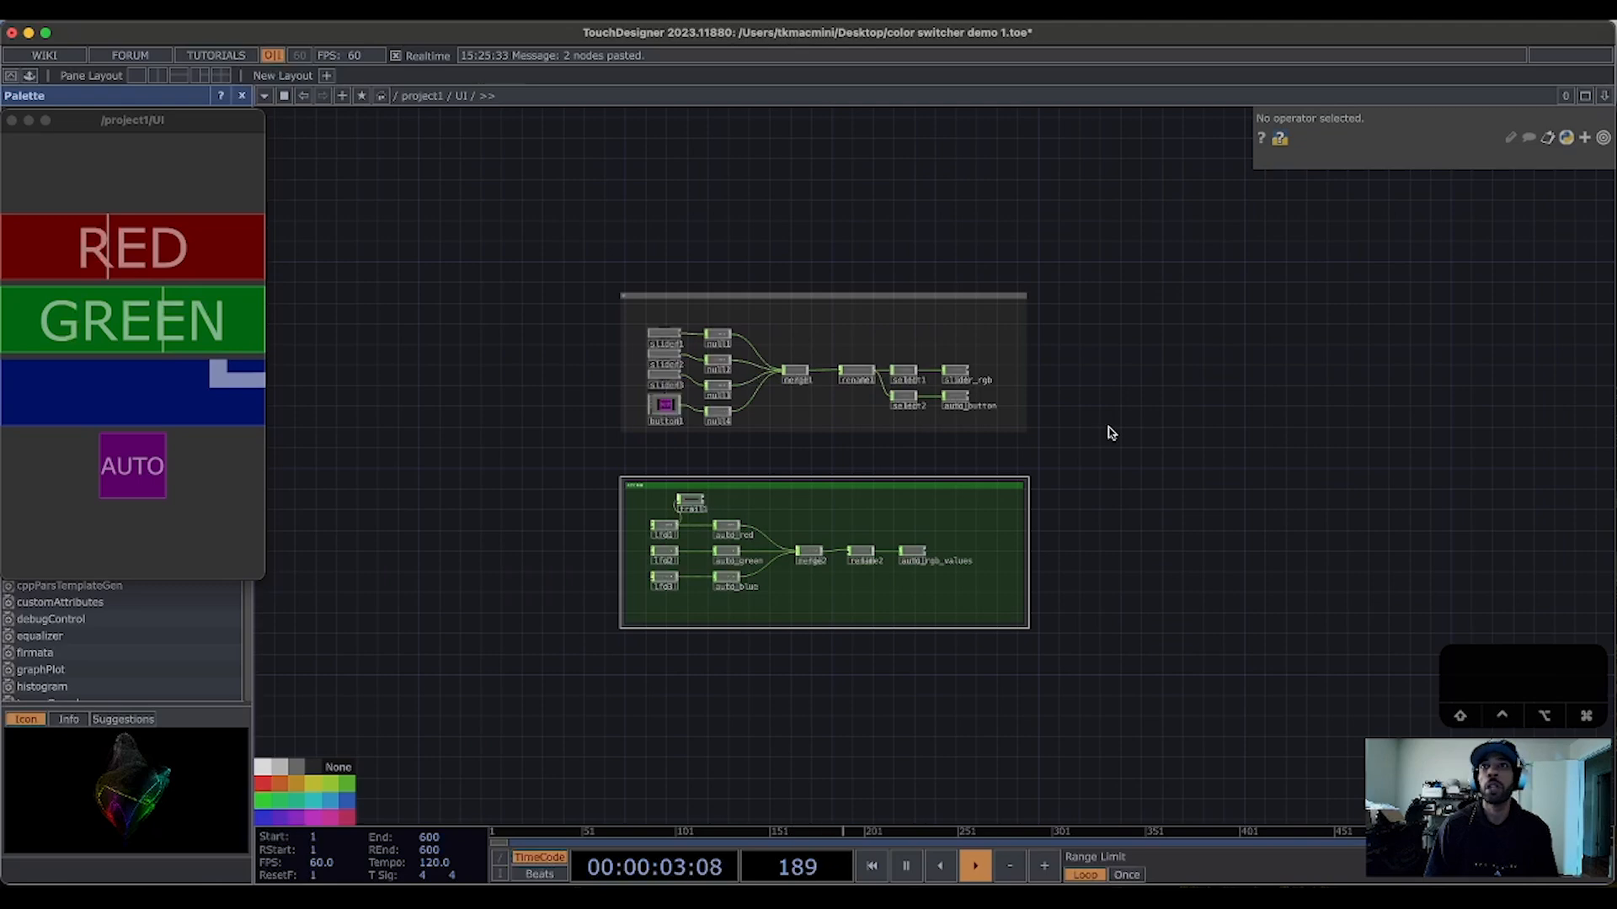
pyautogui.press('Tab')
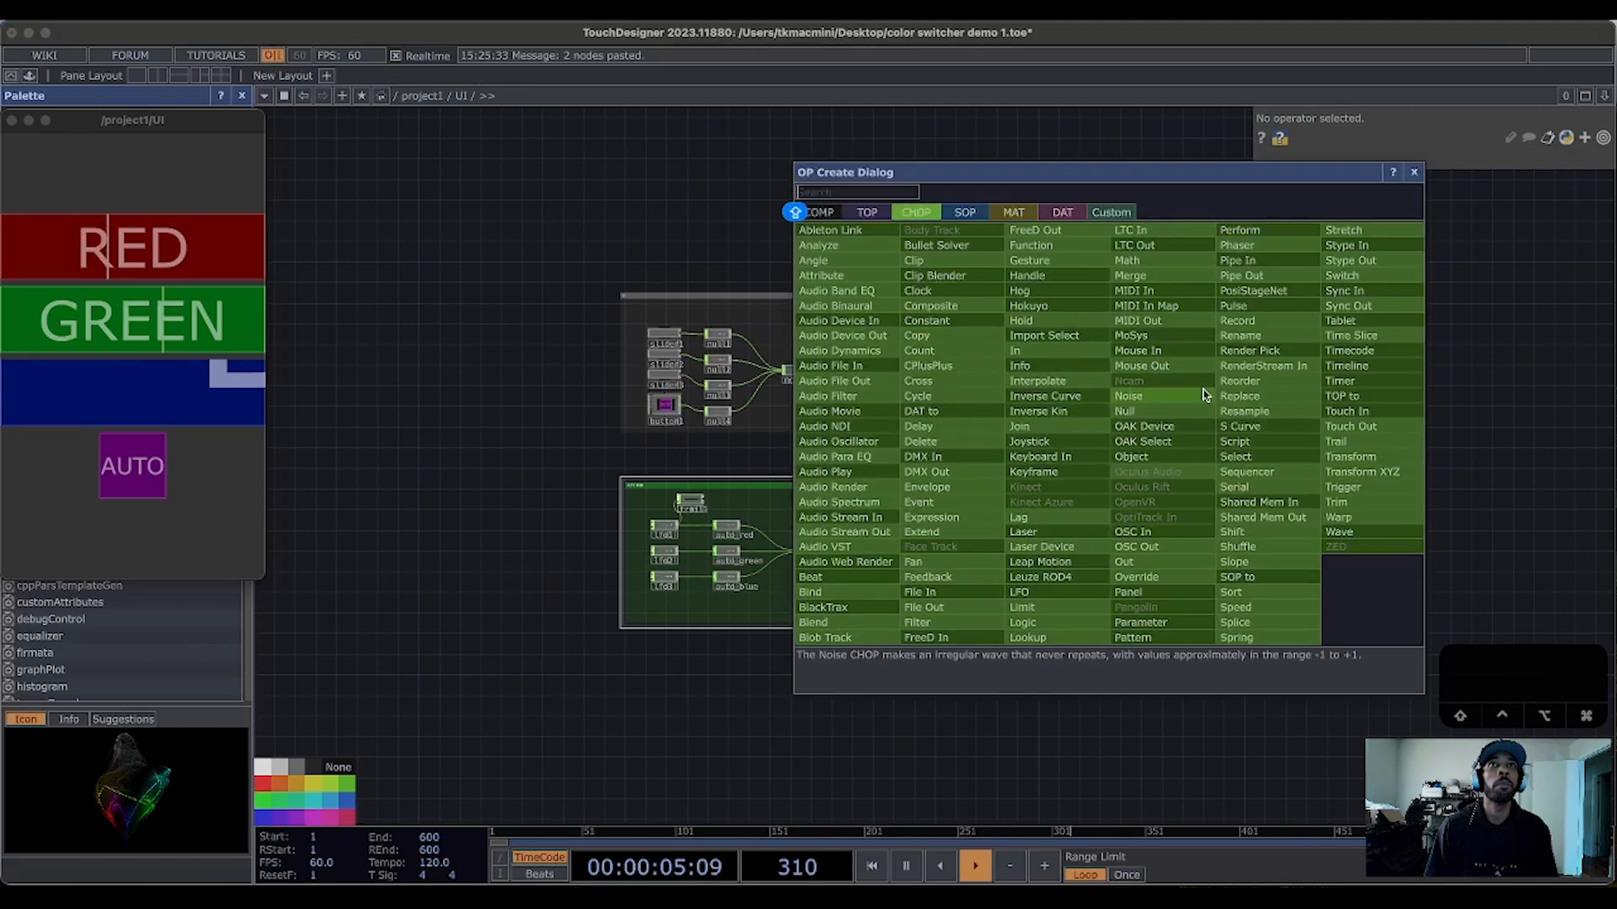
pyautogui.click(1384, 263)
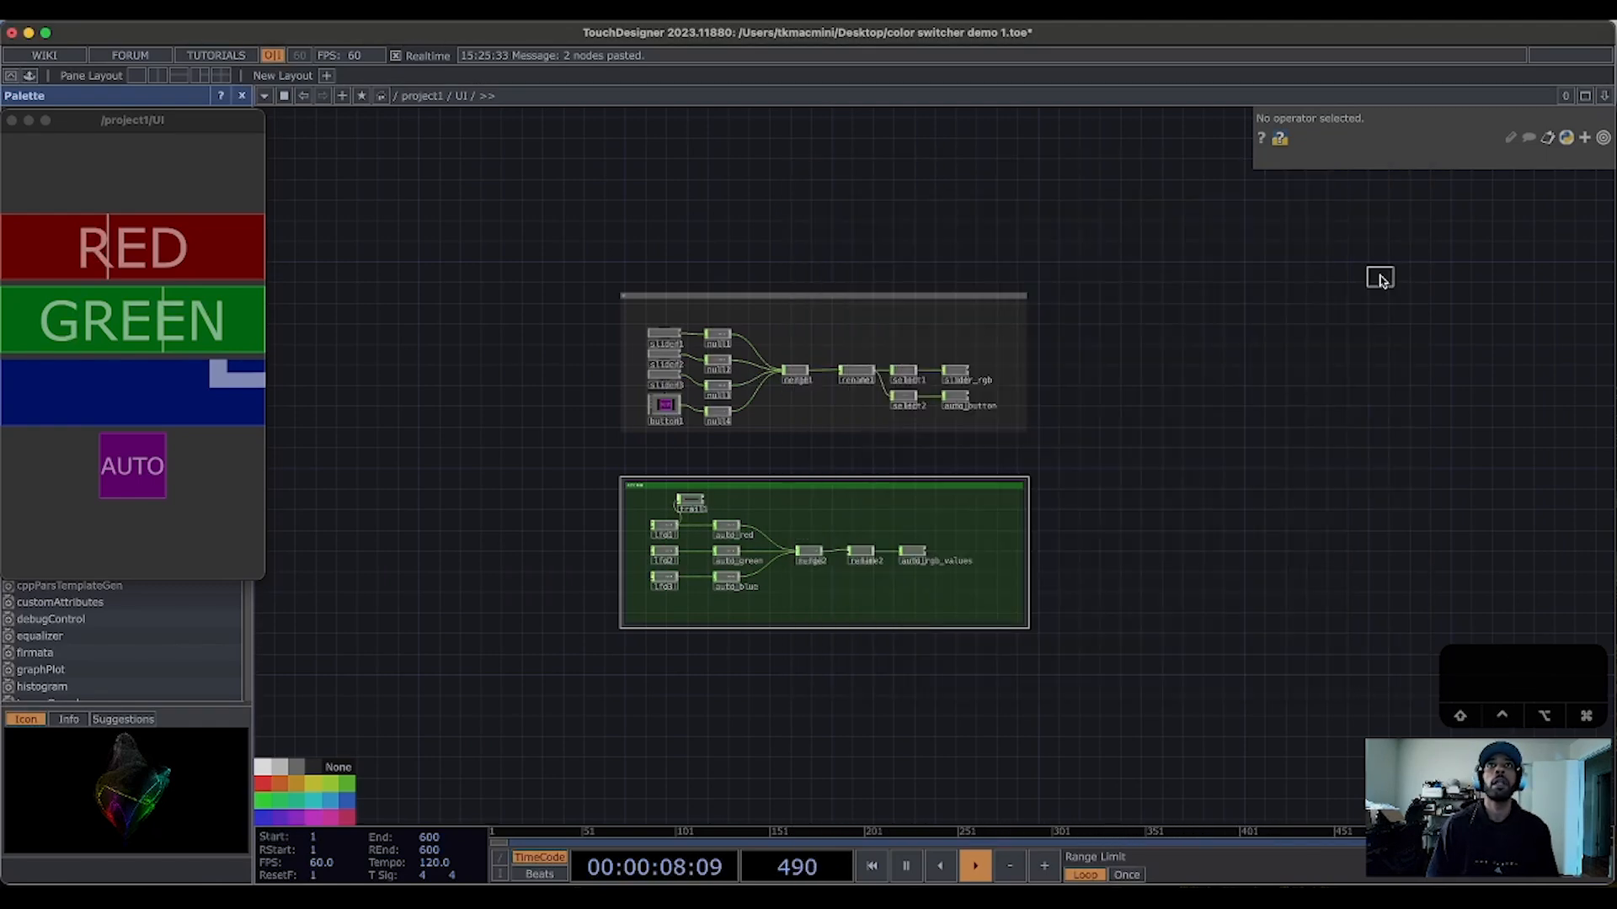
pyautogui.click(1093, 443)
pyautogui.press('h')
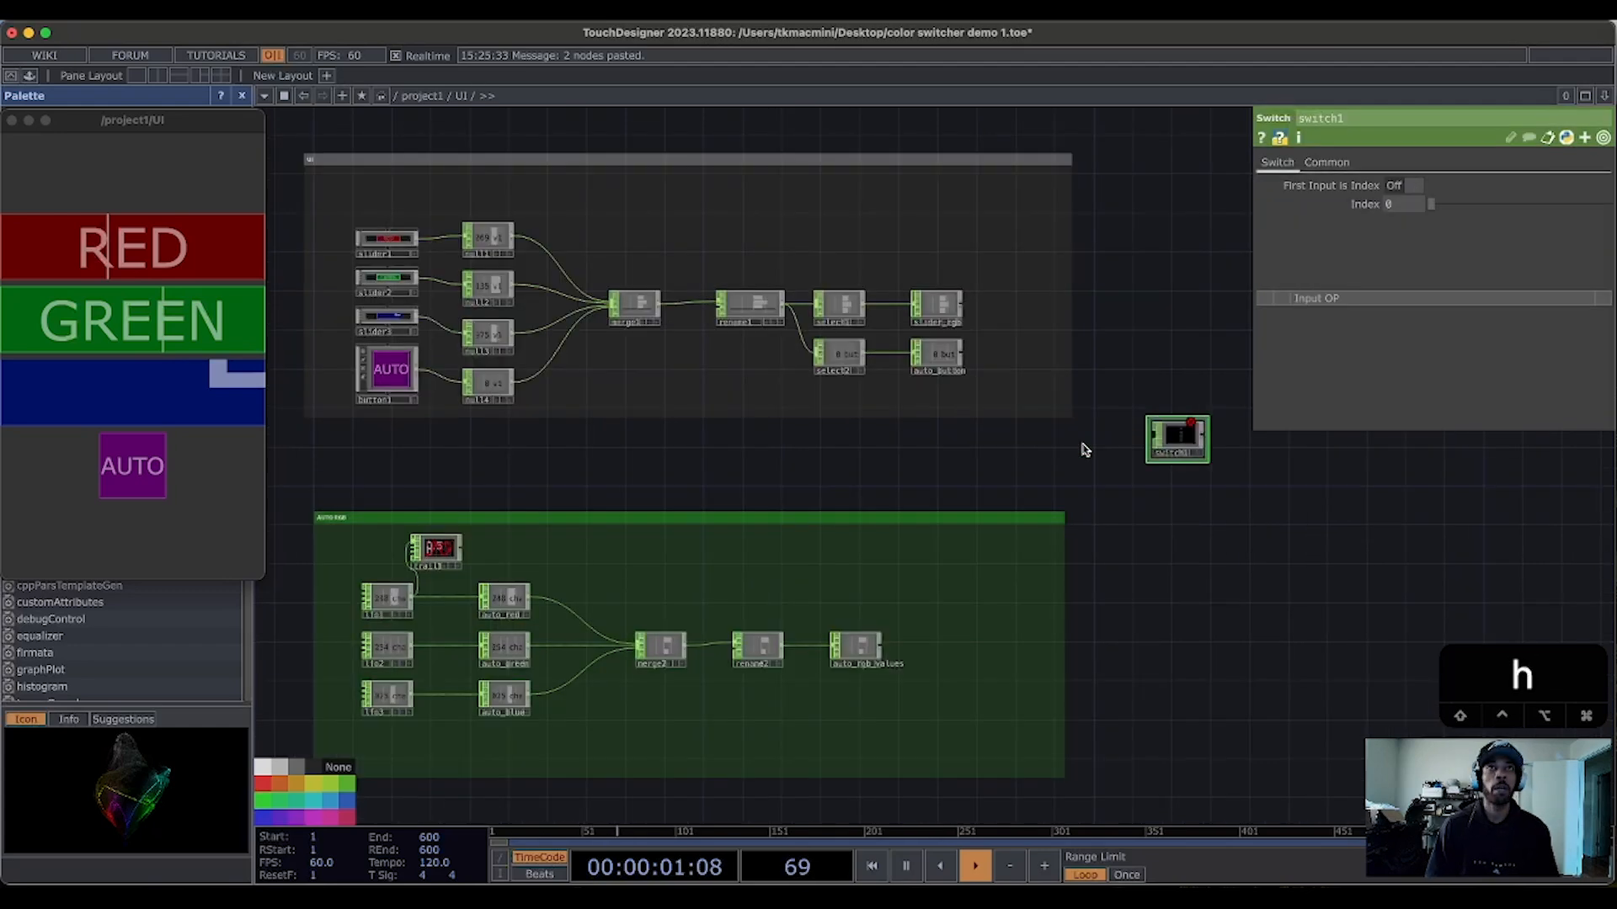
# Step: Toggle the AUTO button repeatedly in the UI panel to test its response beside auto_button and the new switch
pyautogui.scroll(4, 1123, 484)
pyautogui.moveTo(1008, 506); pyautogui.dragTo(803, 467)
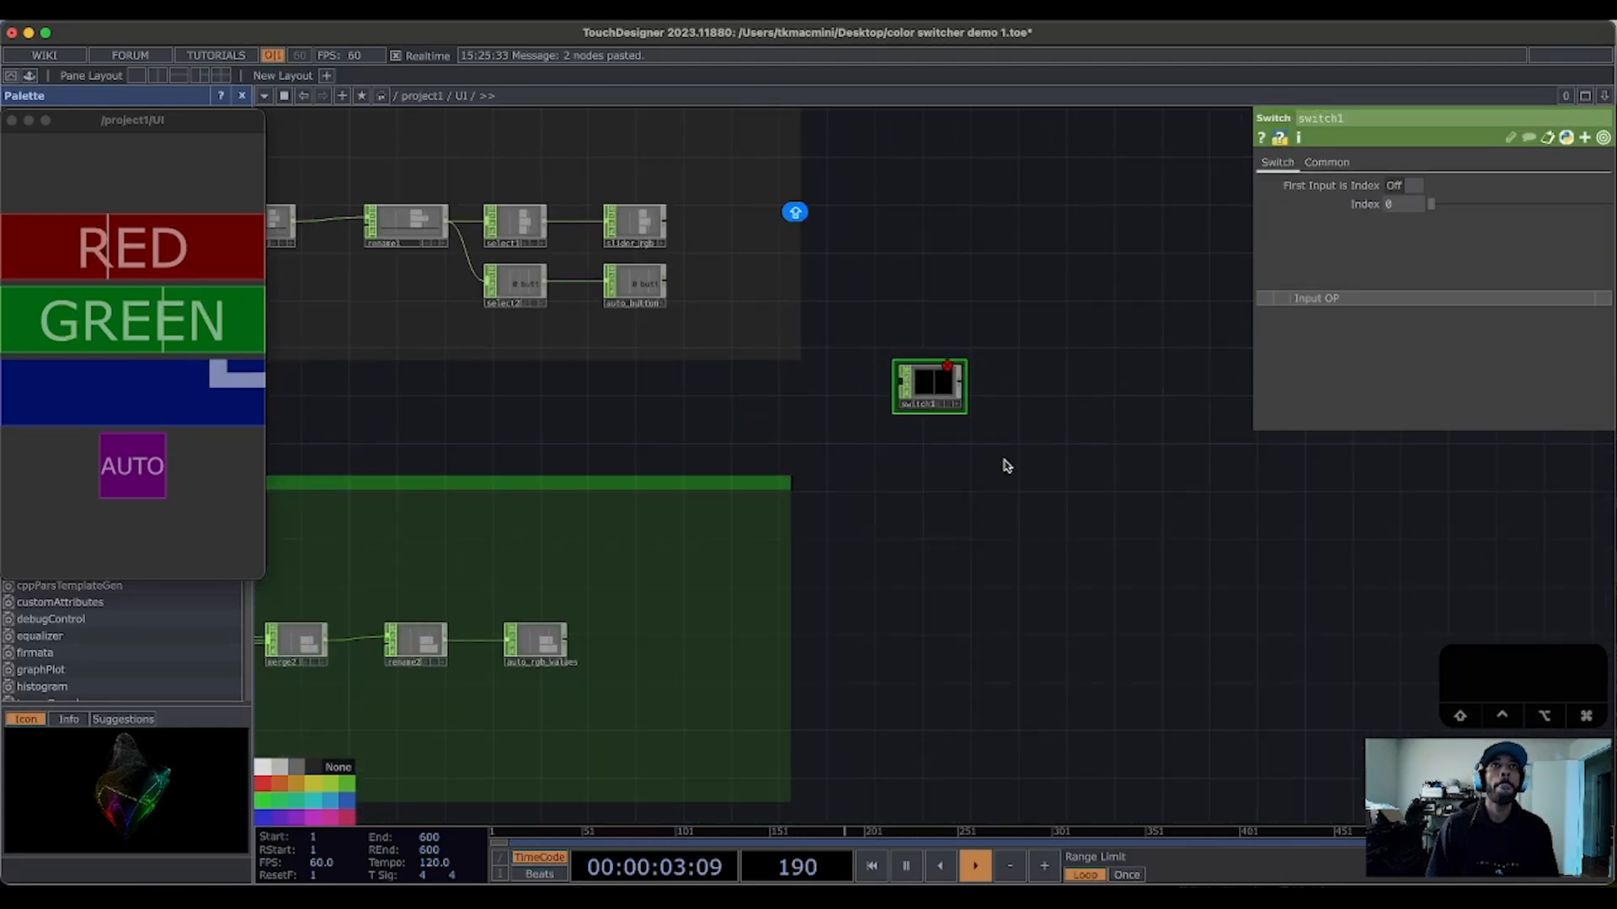
pyautogui.scroll(4, 735, 425)
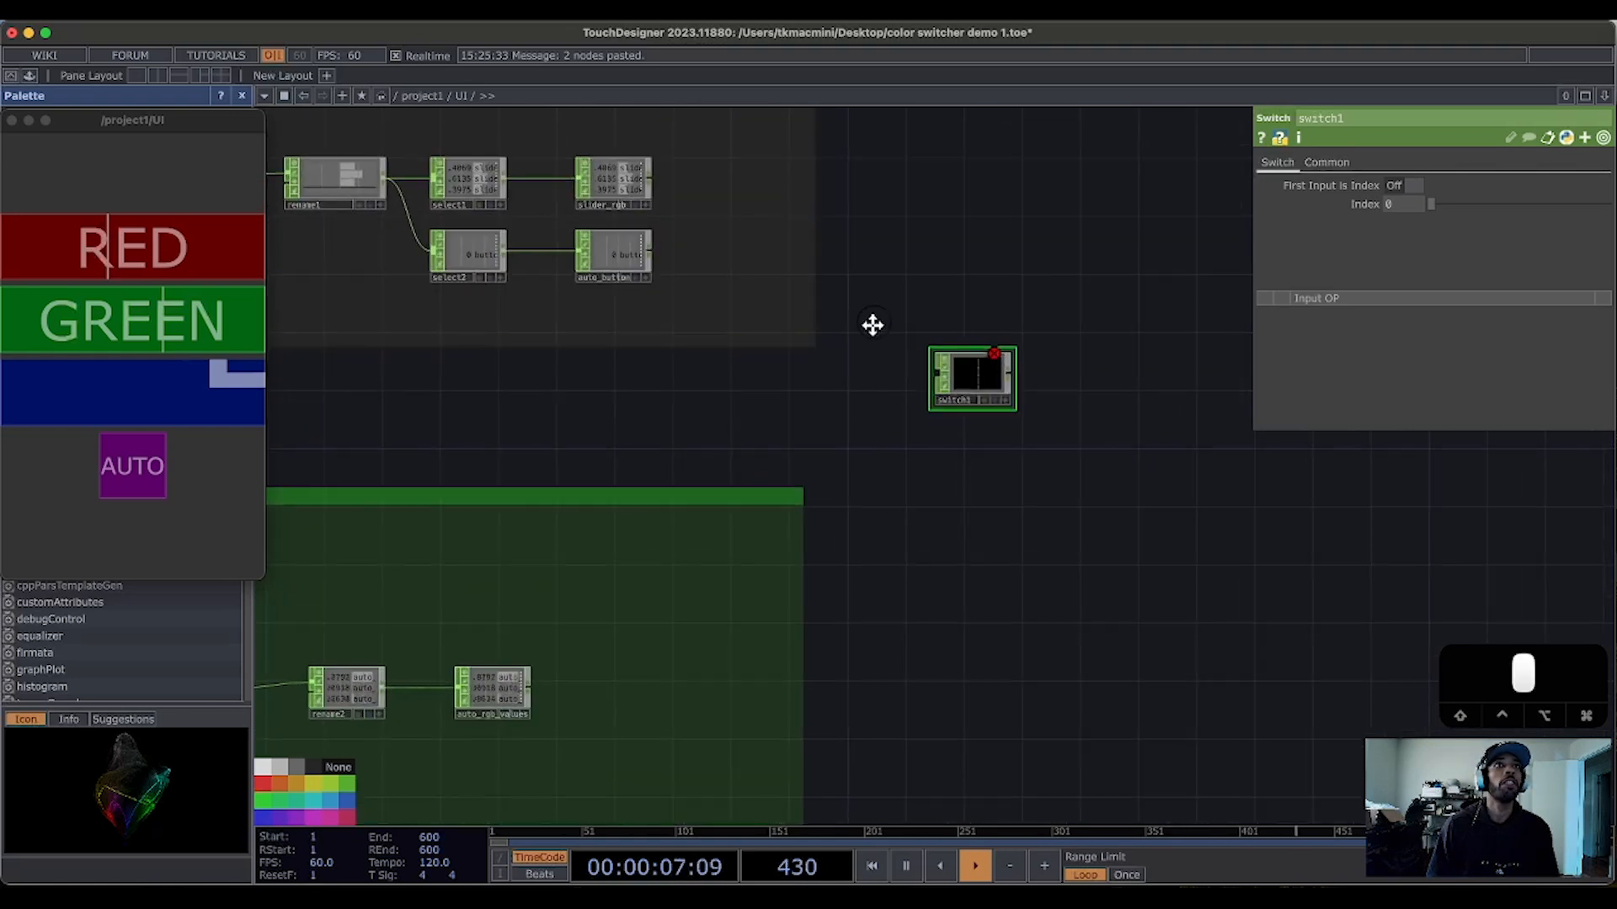
pyautogui.moveTo(869, 325); pyautogui.dragTo(853, 440)
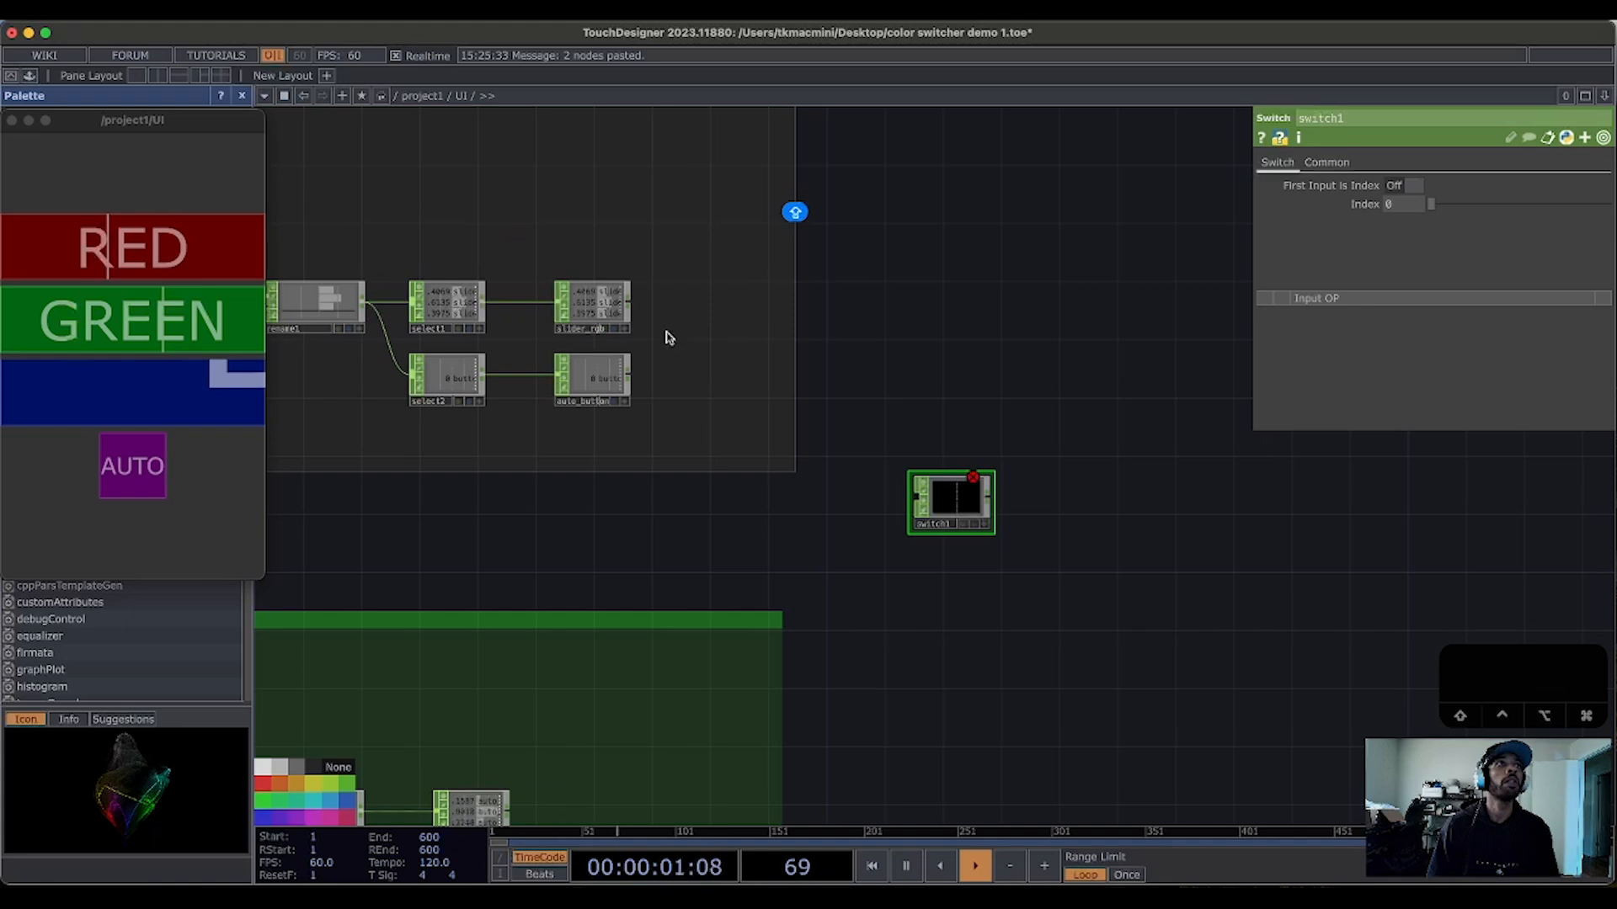
pyautogui.scroll(-1, 404, 505)
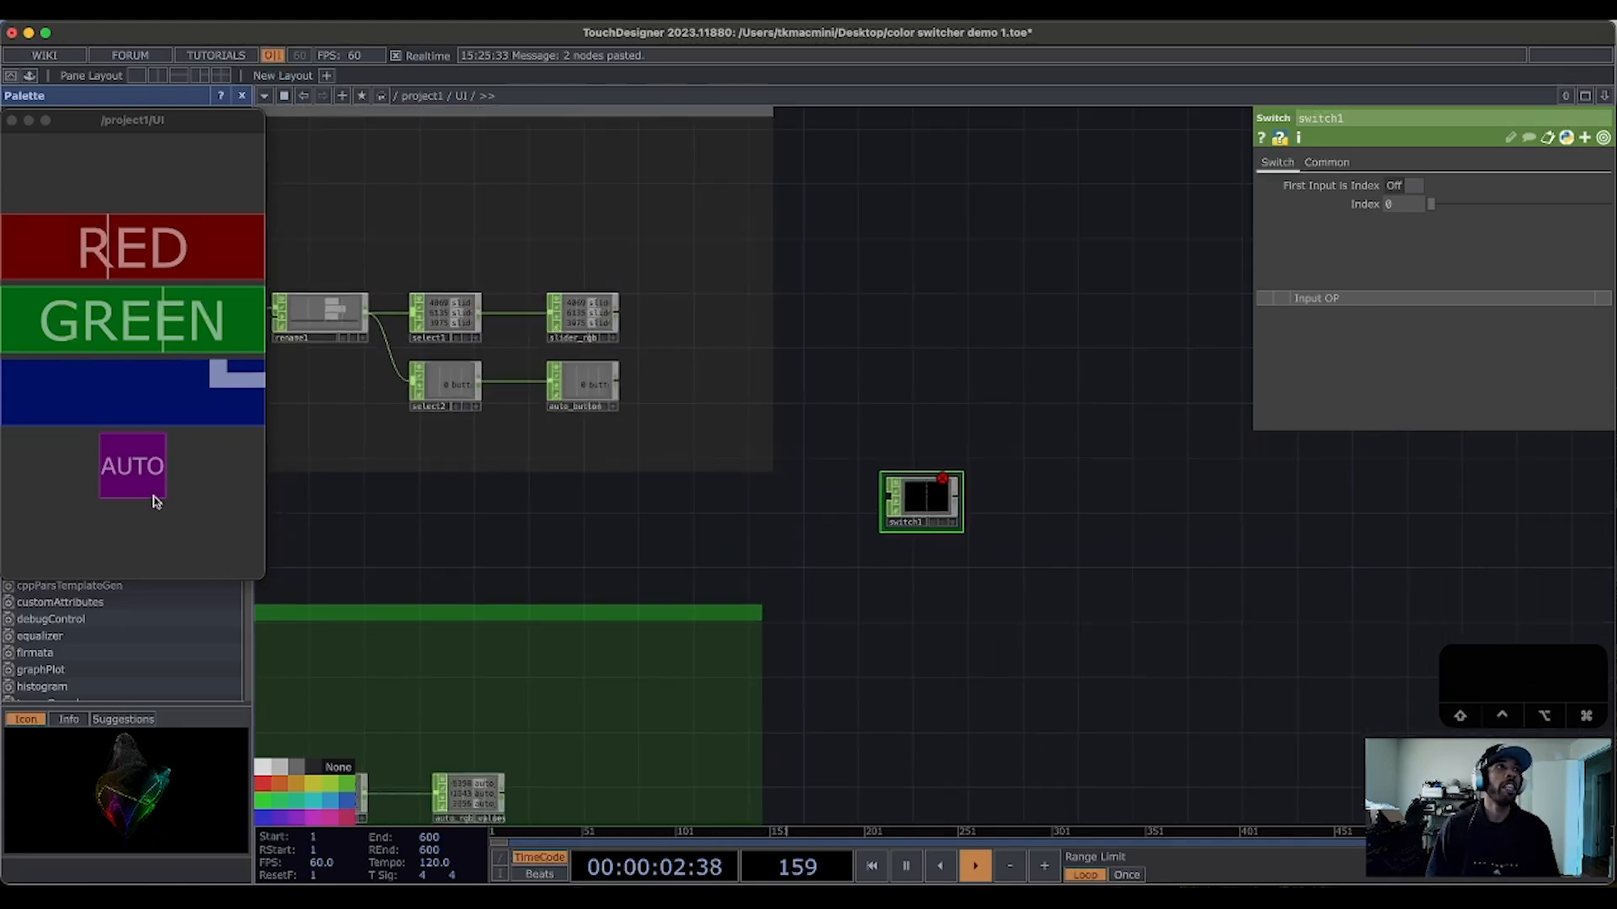
pyautogui.click(123, 466)
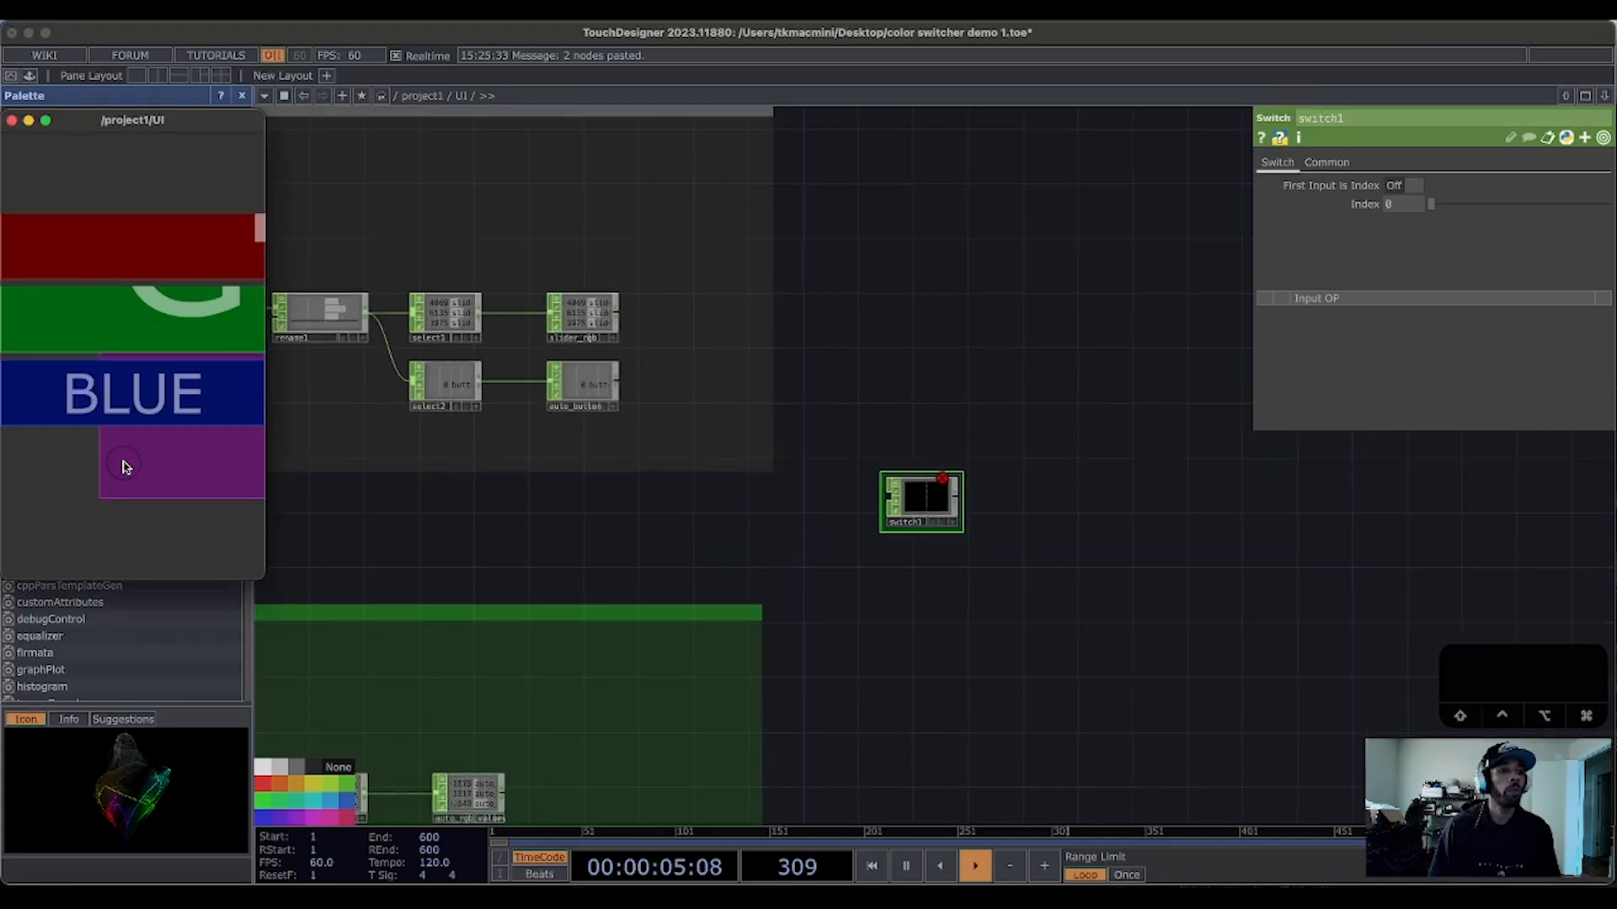
pyautogui.click(122, 465)
pyautogui.click(122, 465)
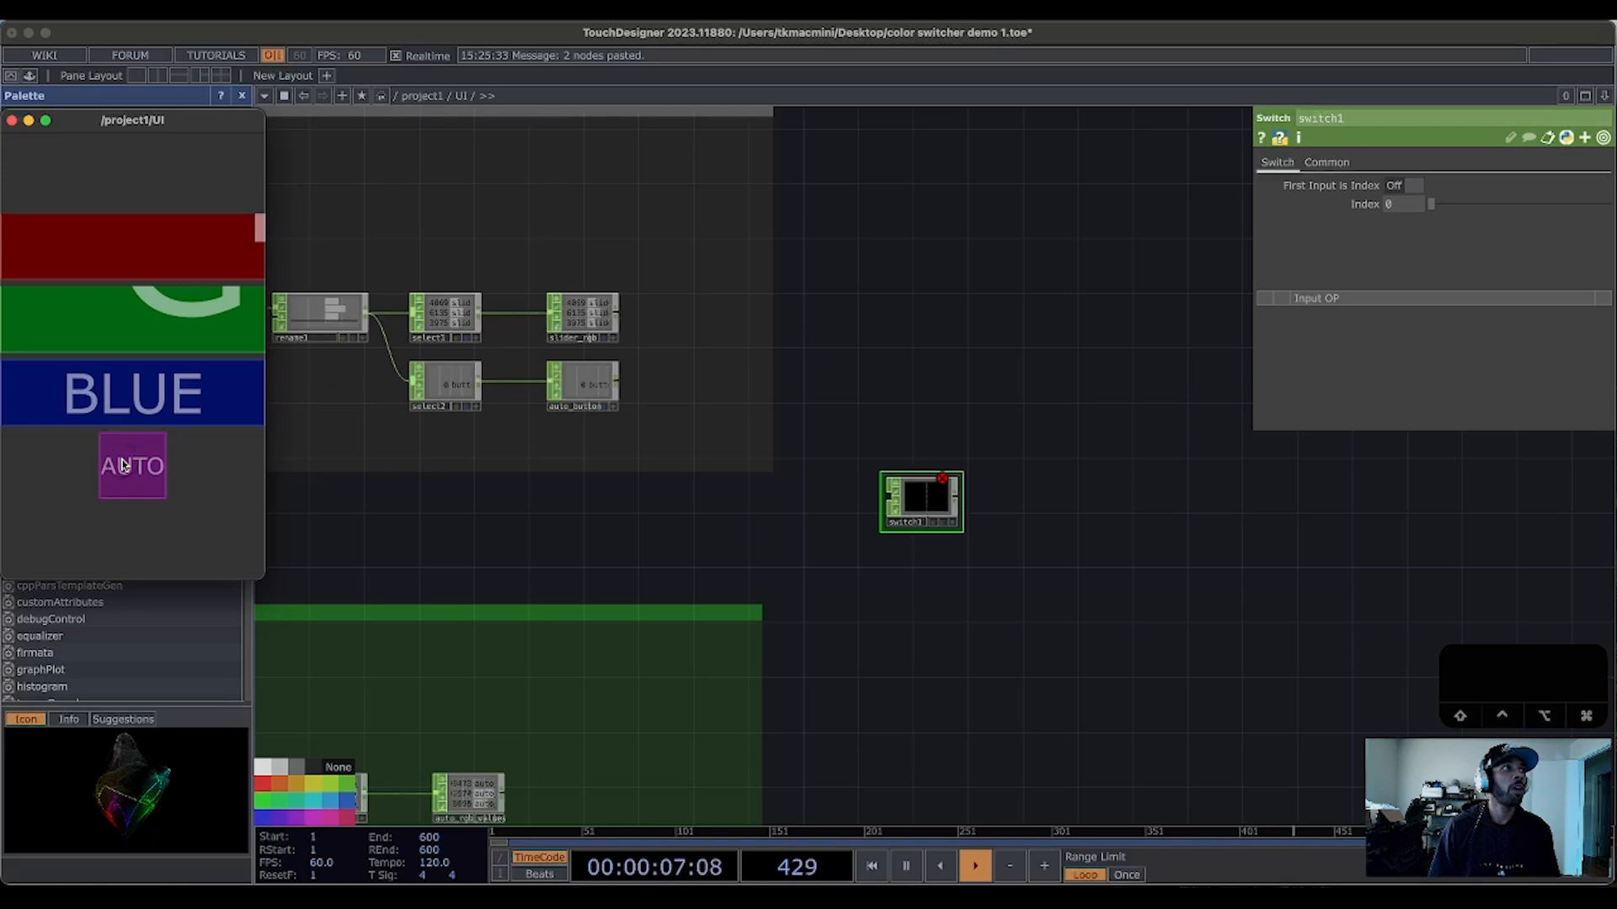
pyautogui.click(122, 465)
pyautogui.click(122, 465)
pyautogui.click(123, 465)
pyautogui.click(126, 469)
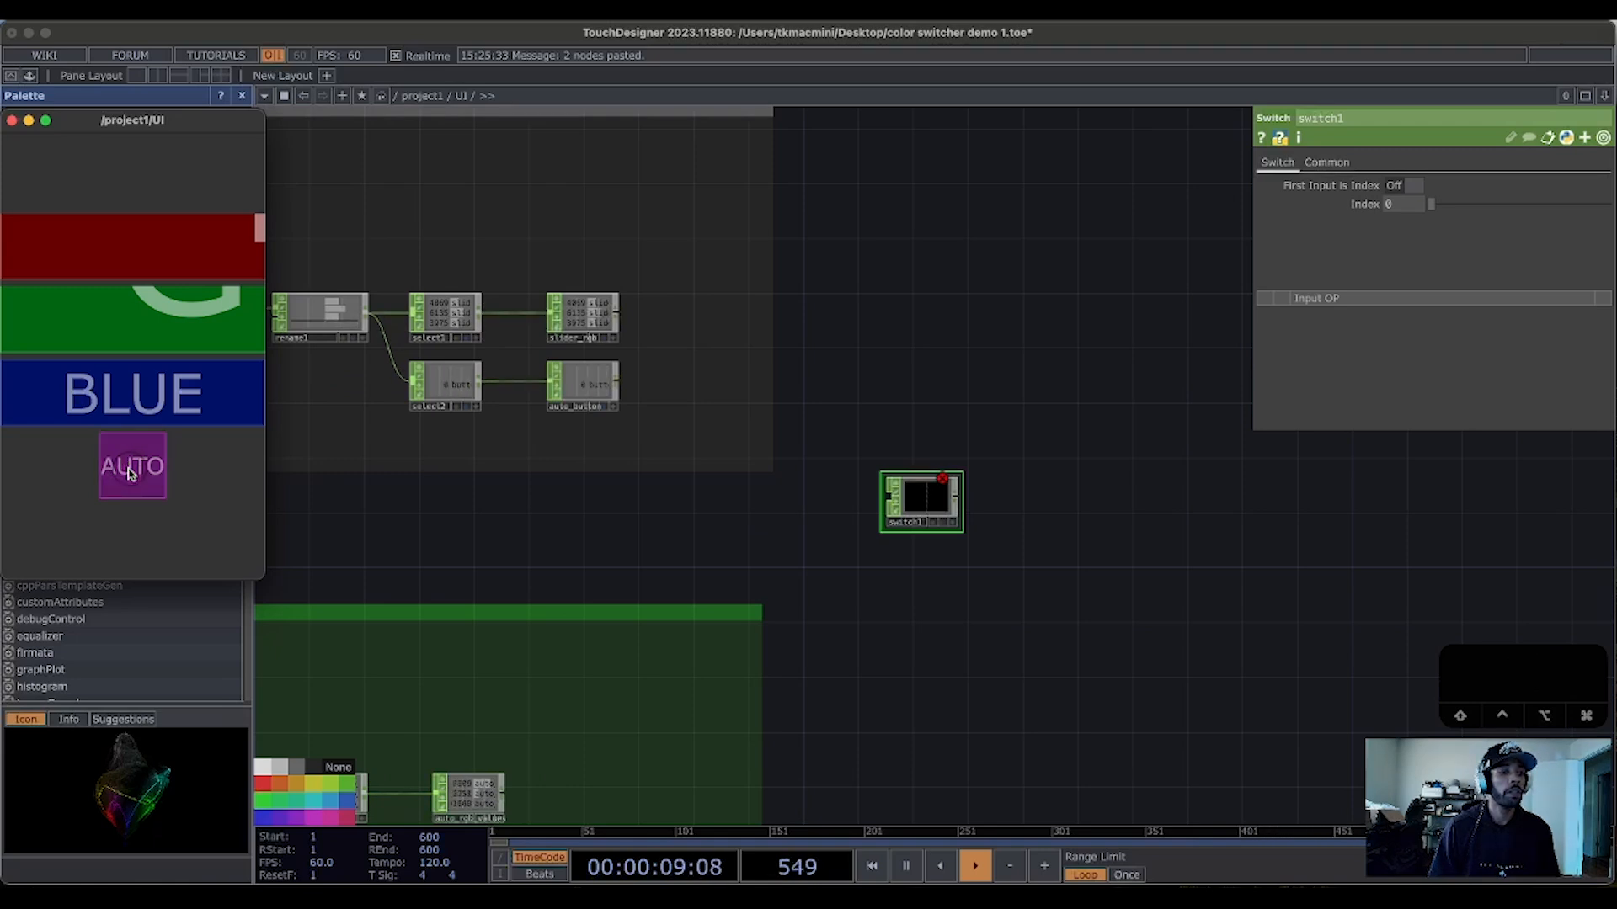
pyautogui.click(129, 472)
pyautogui.click(131, 473)
pyautogui.click(130, 473)
pyautogui.click(130, 472)
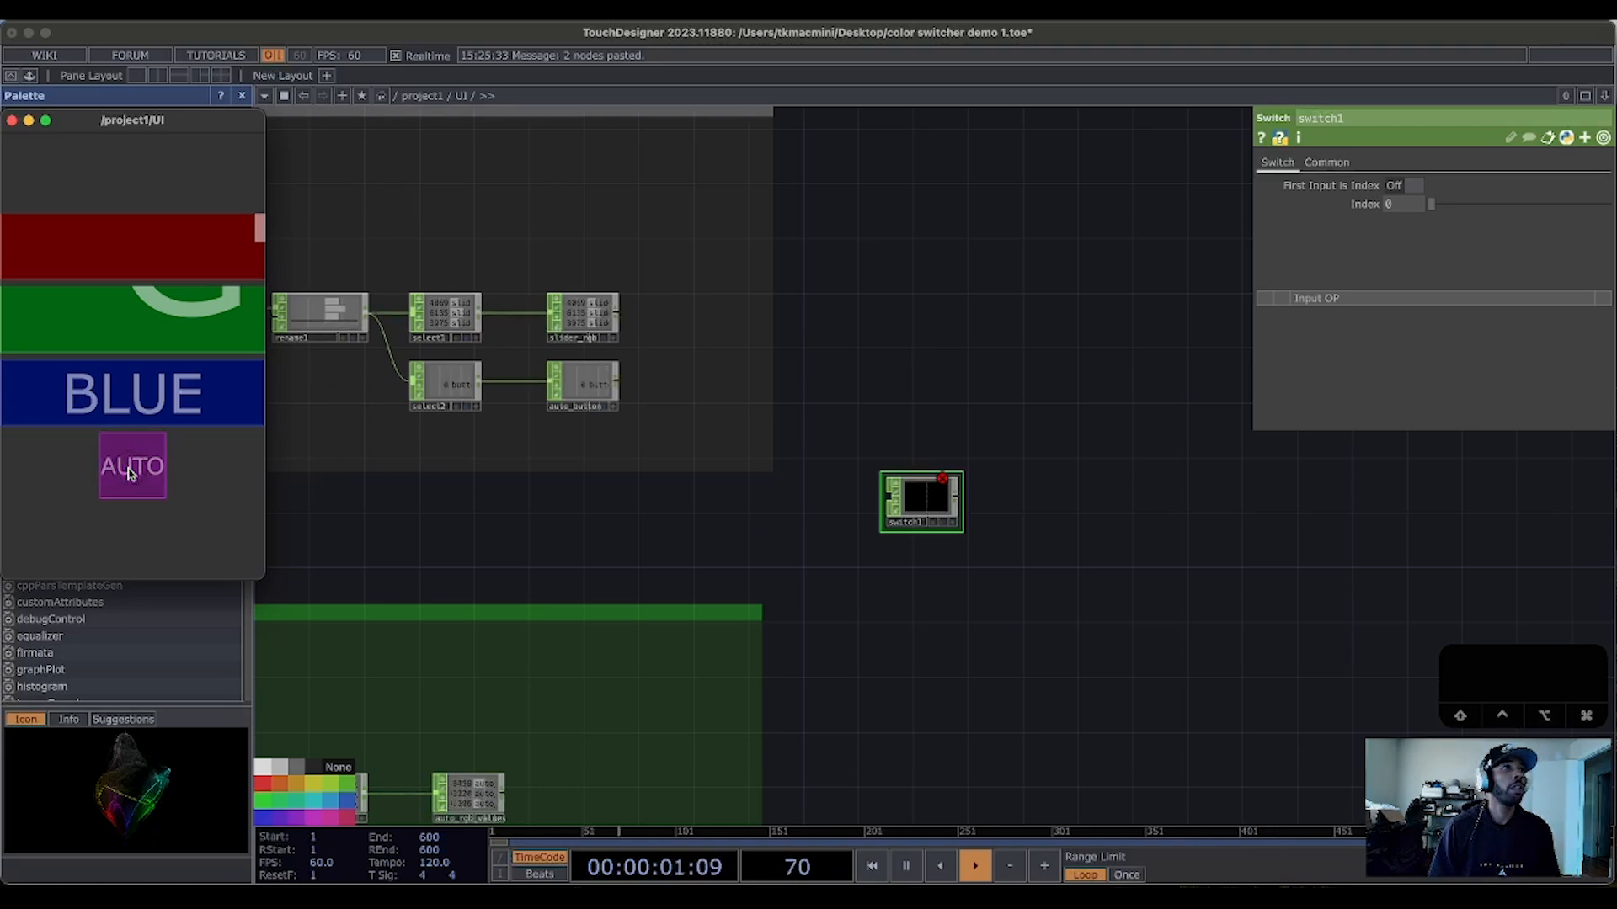
# Step: Toggle AUTO on and off in the UI panel and examine the auto_button channel up close
pyautogui.click(131, 472)
pyautogui.click(130, 473)
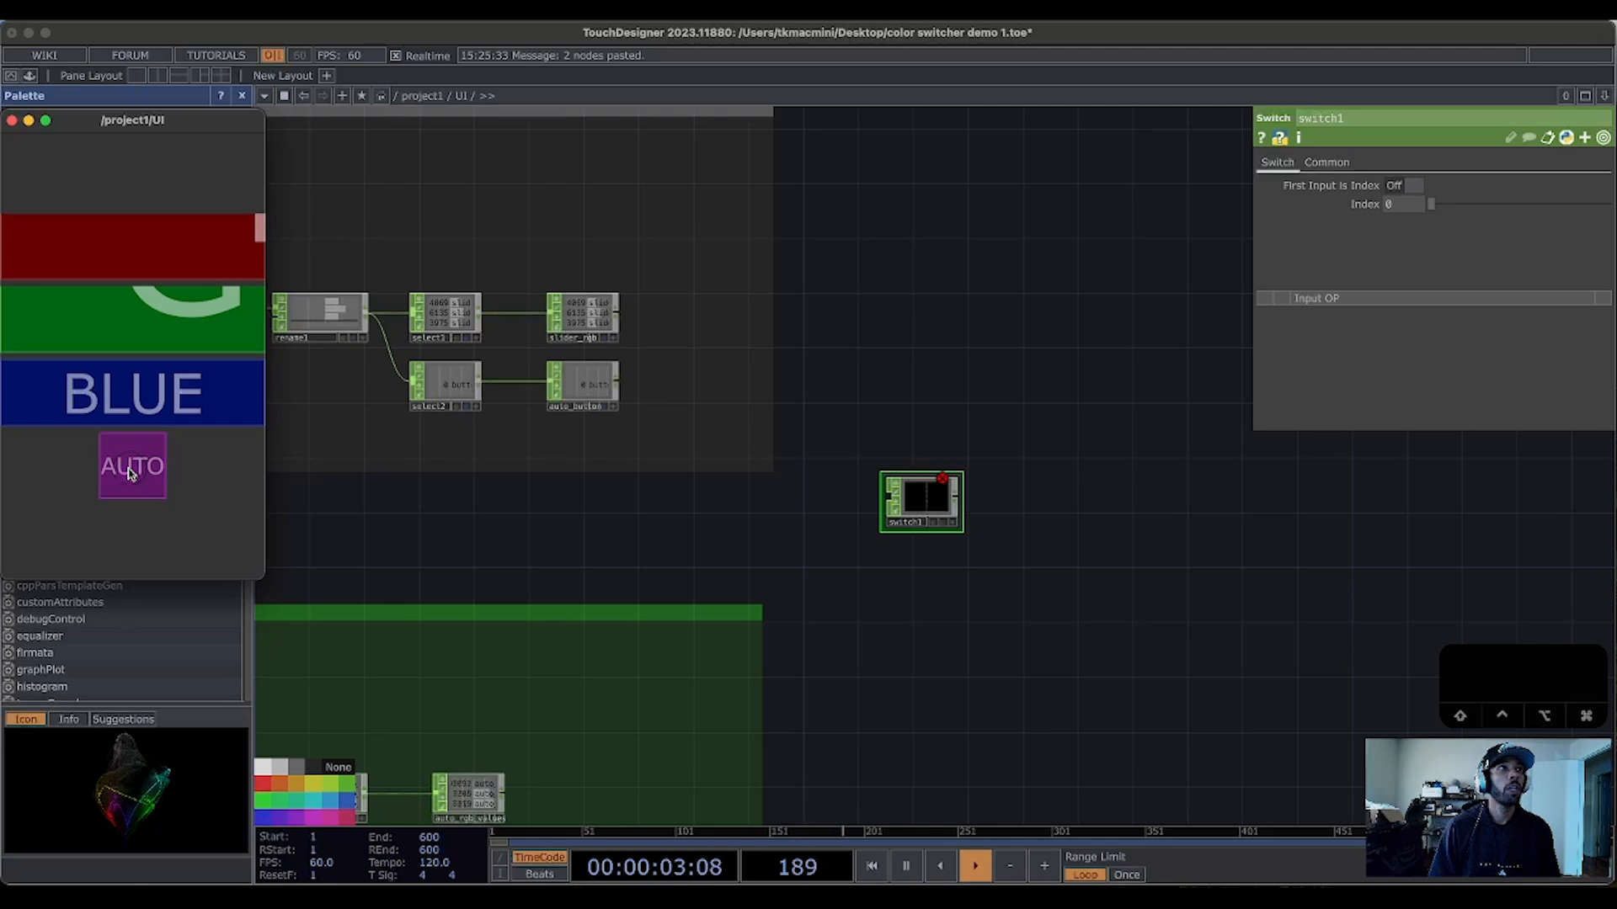
pyautogui.click(130, 473)
pyautogui.click(130, 473)
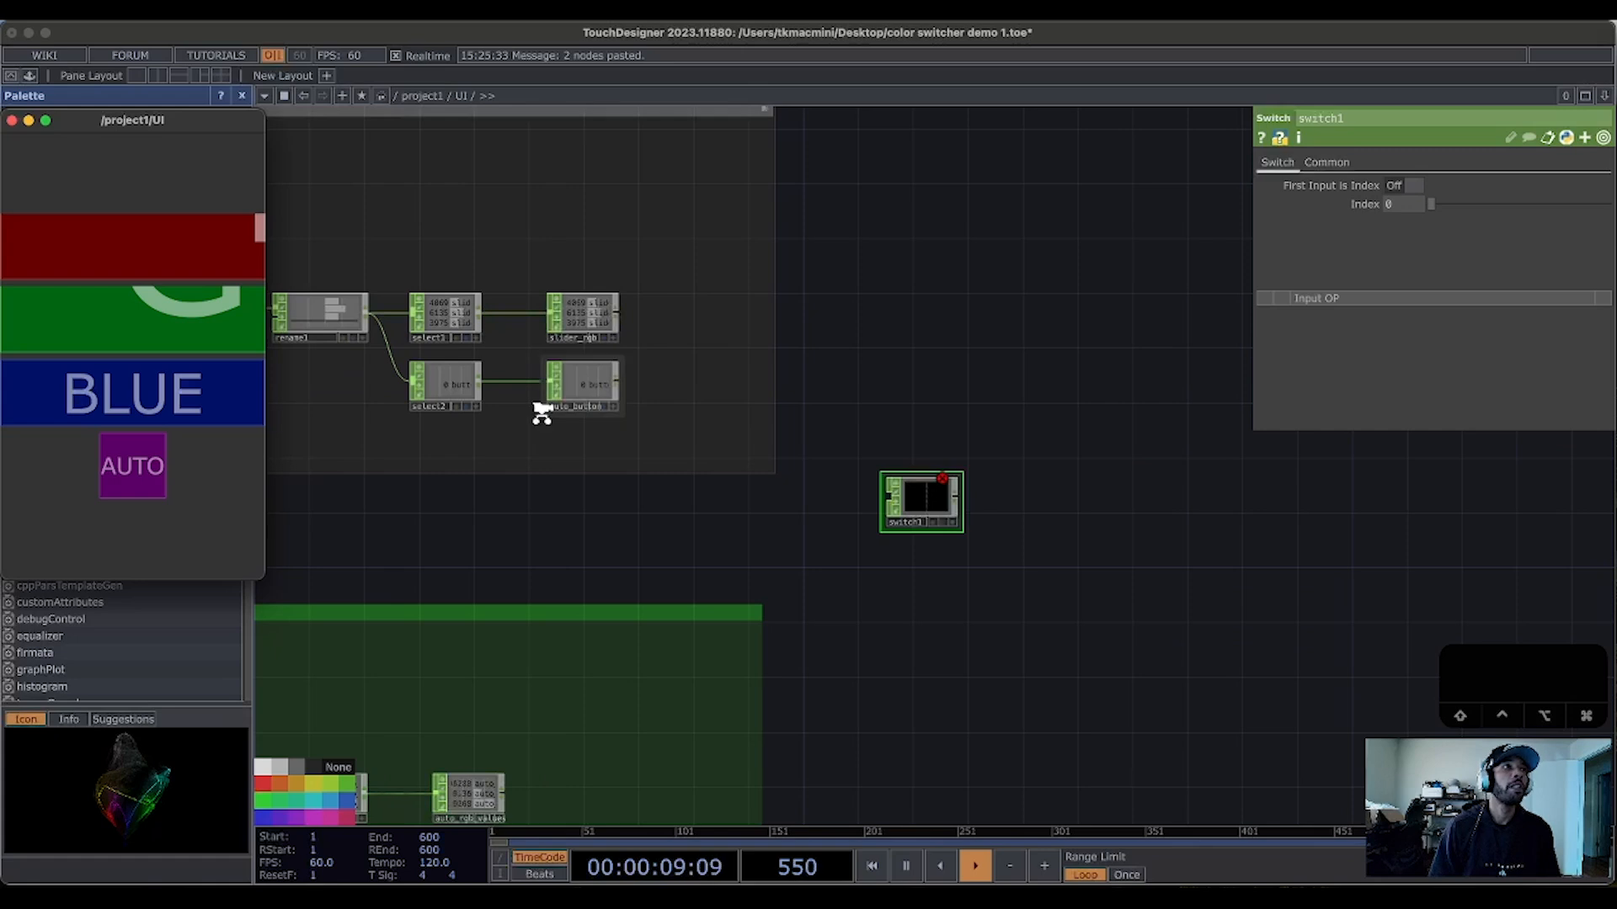
pyautogui.scroll(5, 538, 409)
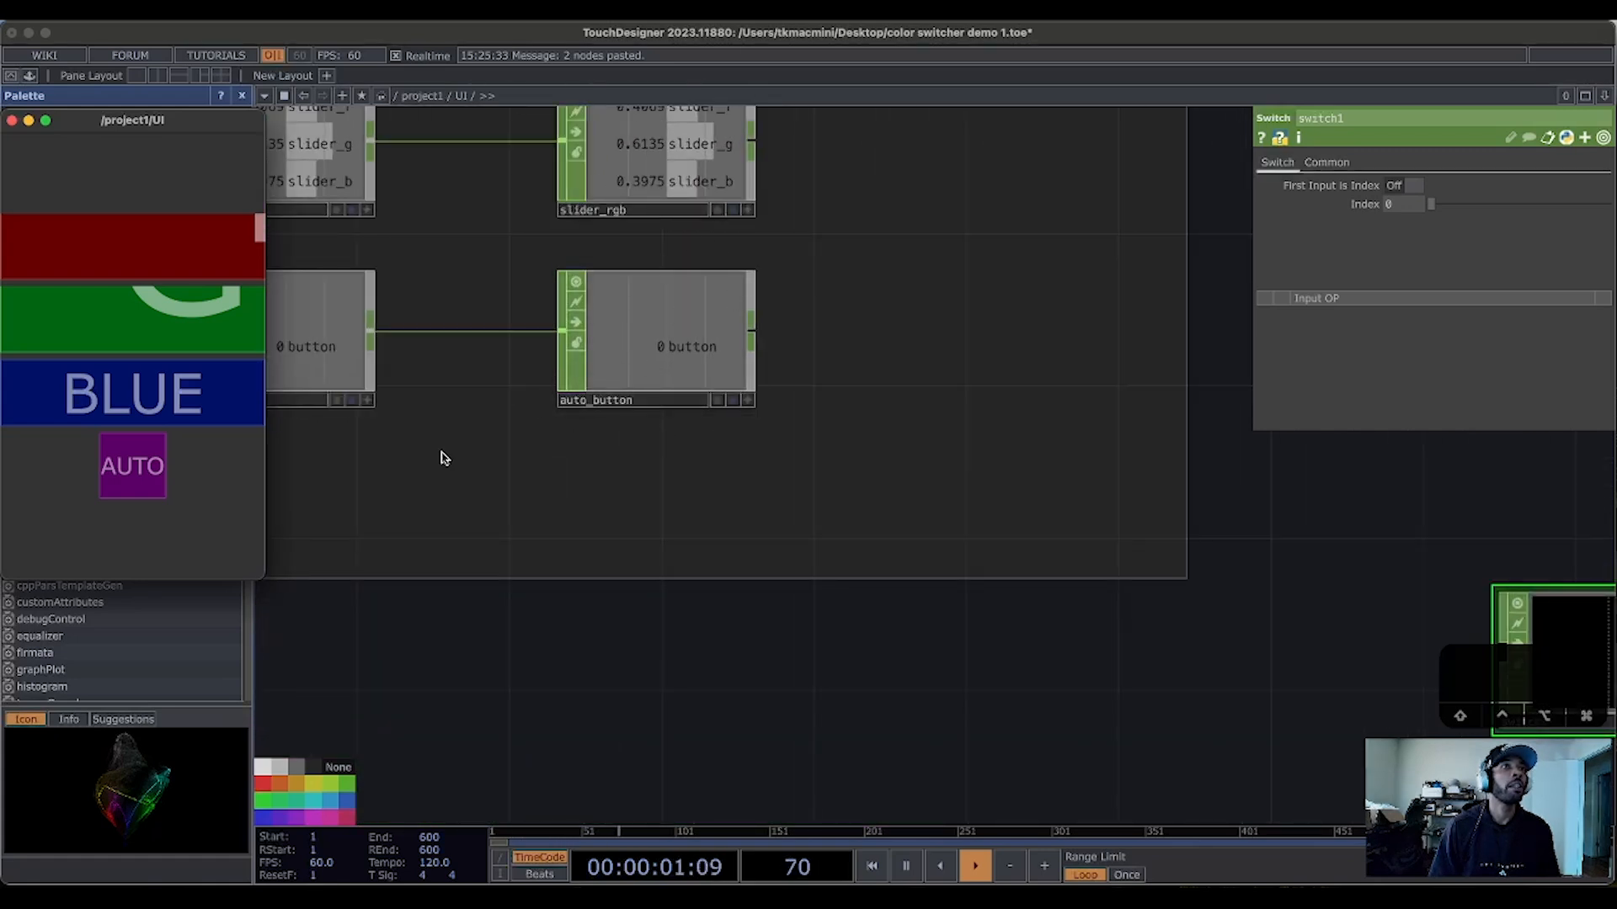
pyautogui.click(135, 471)
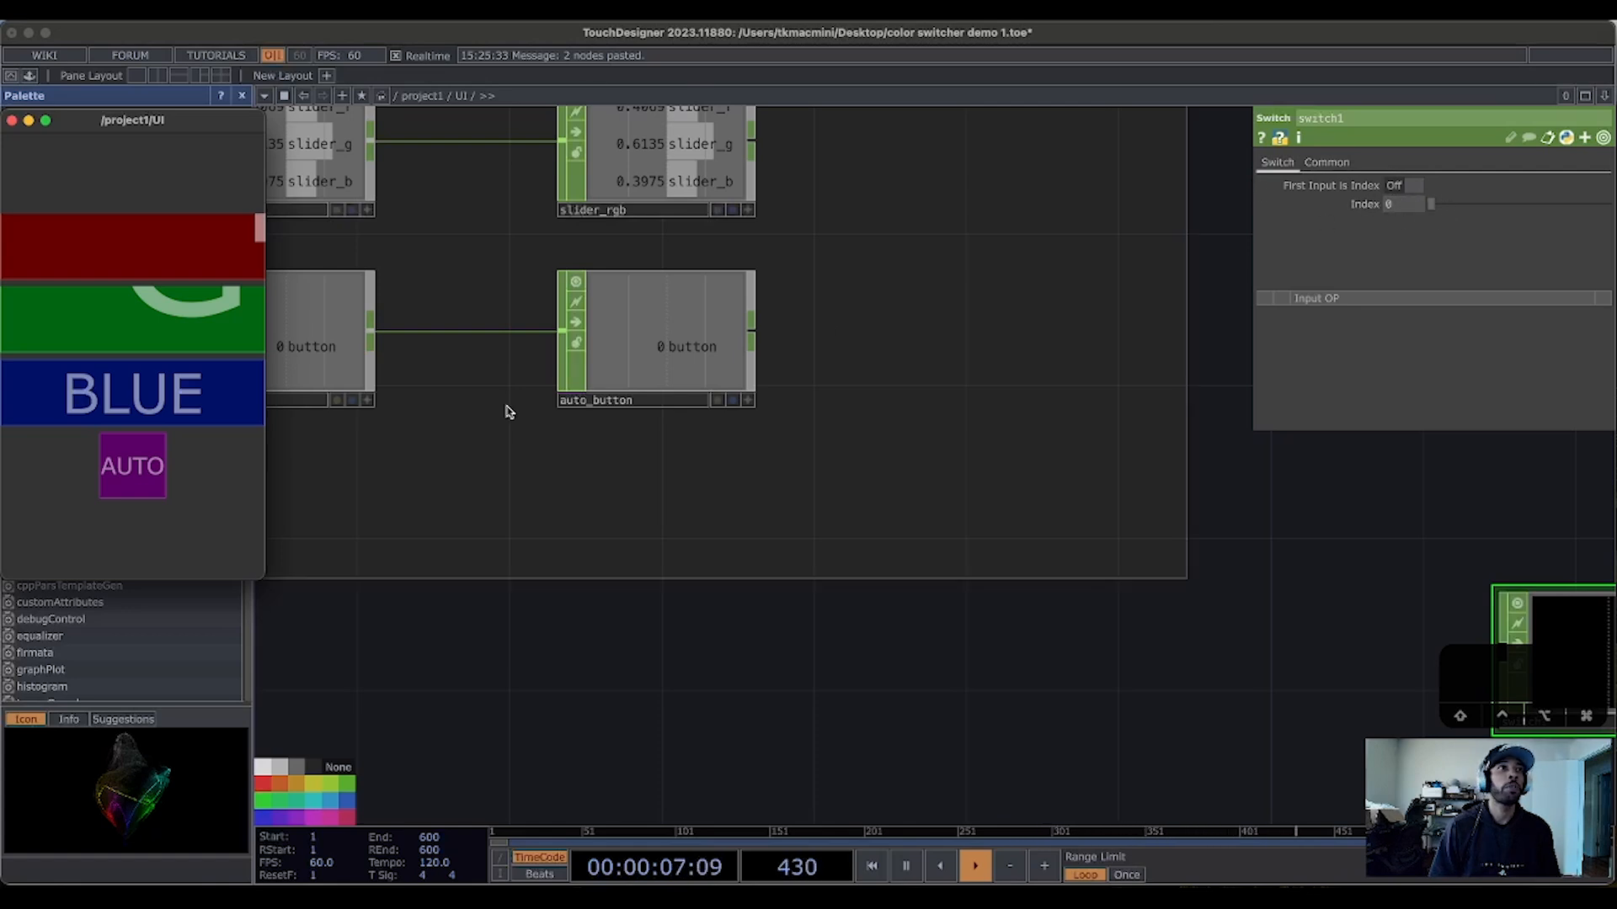
# Step: Link the switch's Index to the button channel of auto_button as a CHOP Reference
pyautogui.click(749, 404)
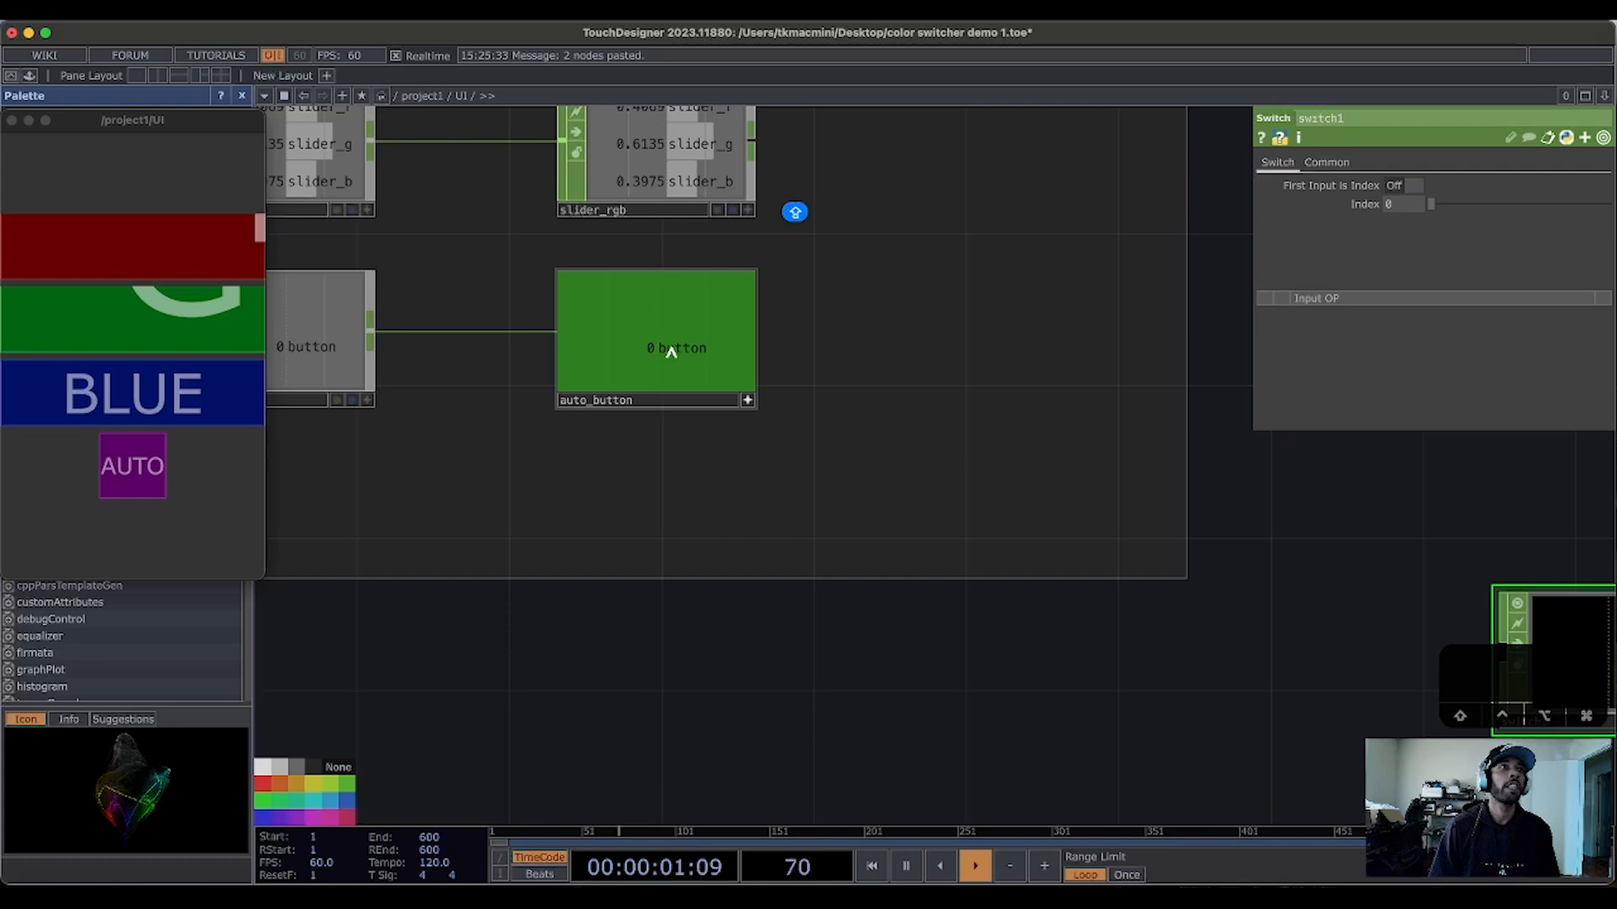
pyautogui.click(671, 352)
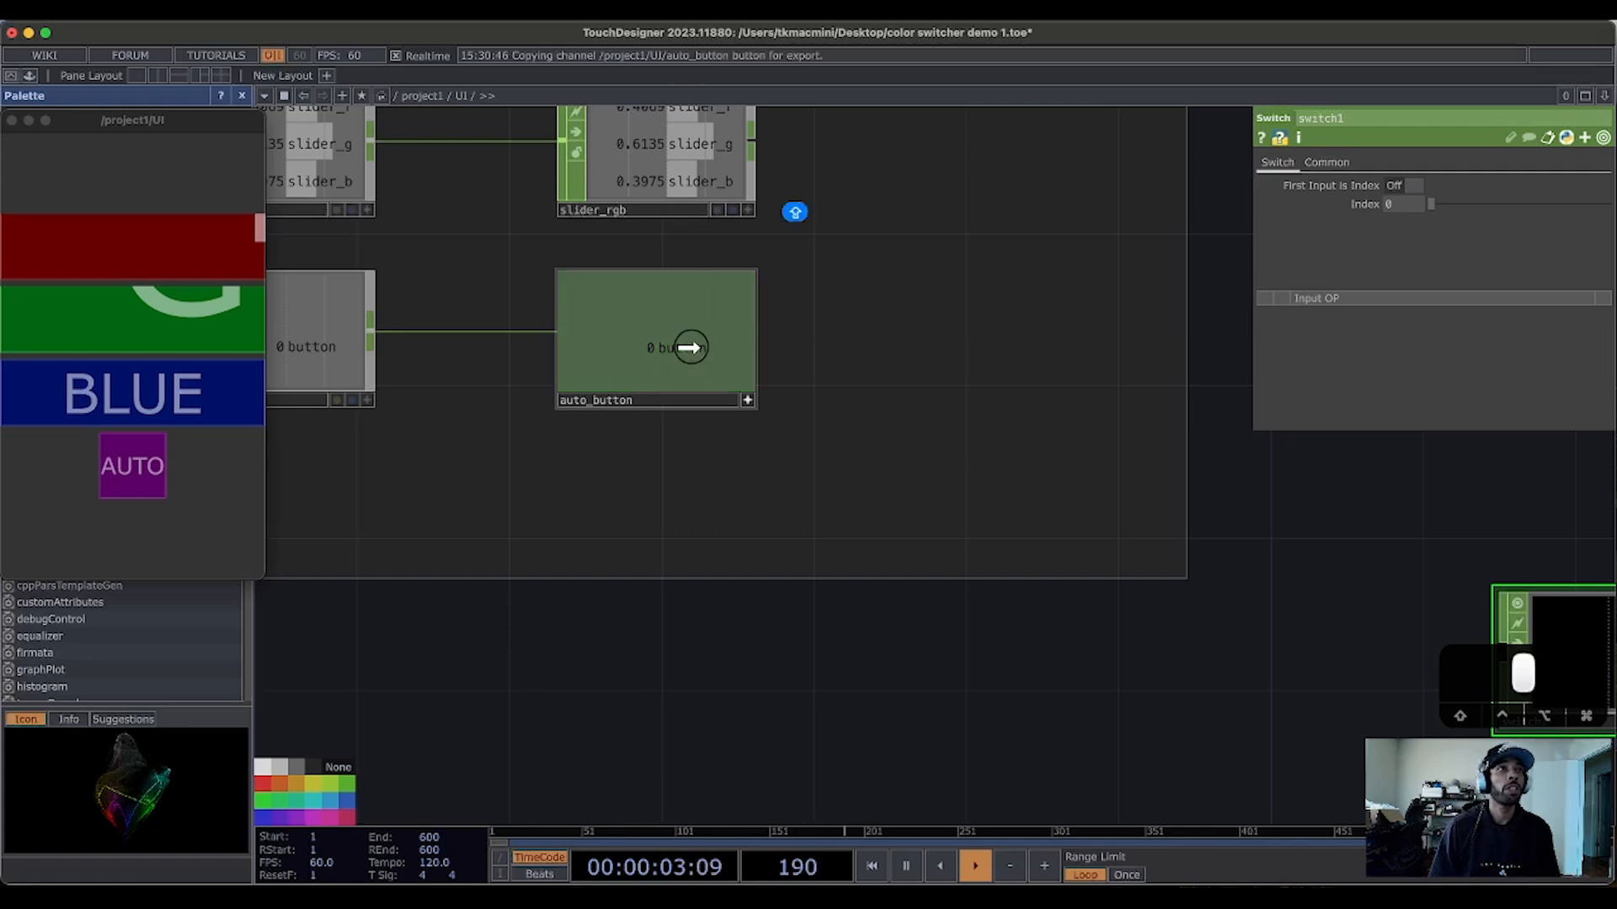
pyautogui.click(1388, 204)
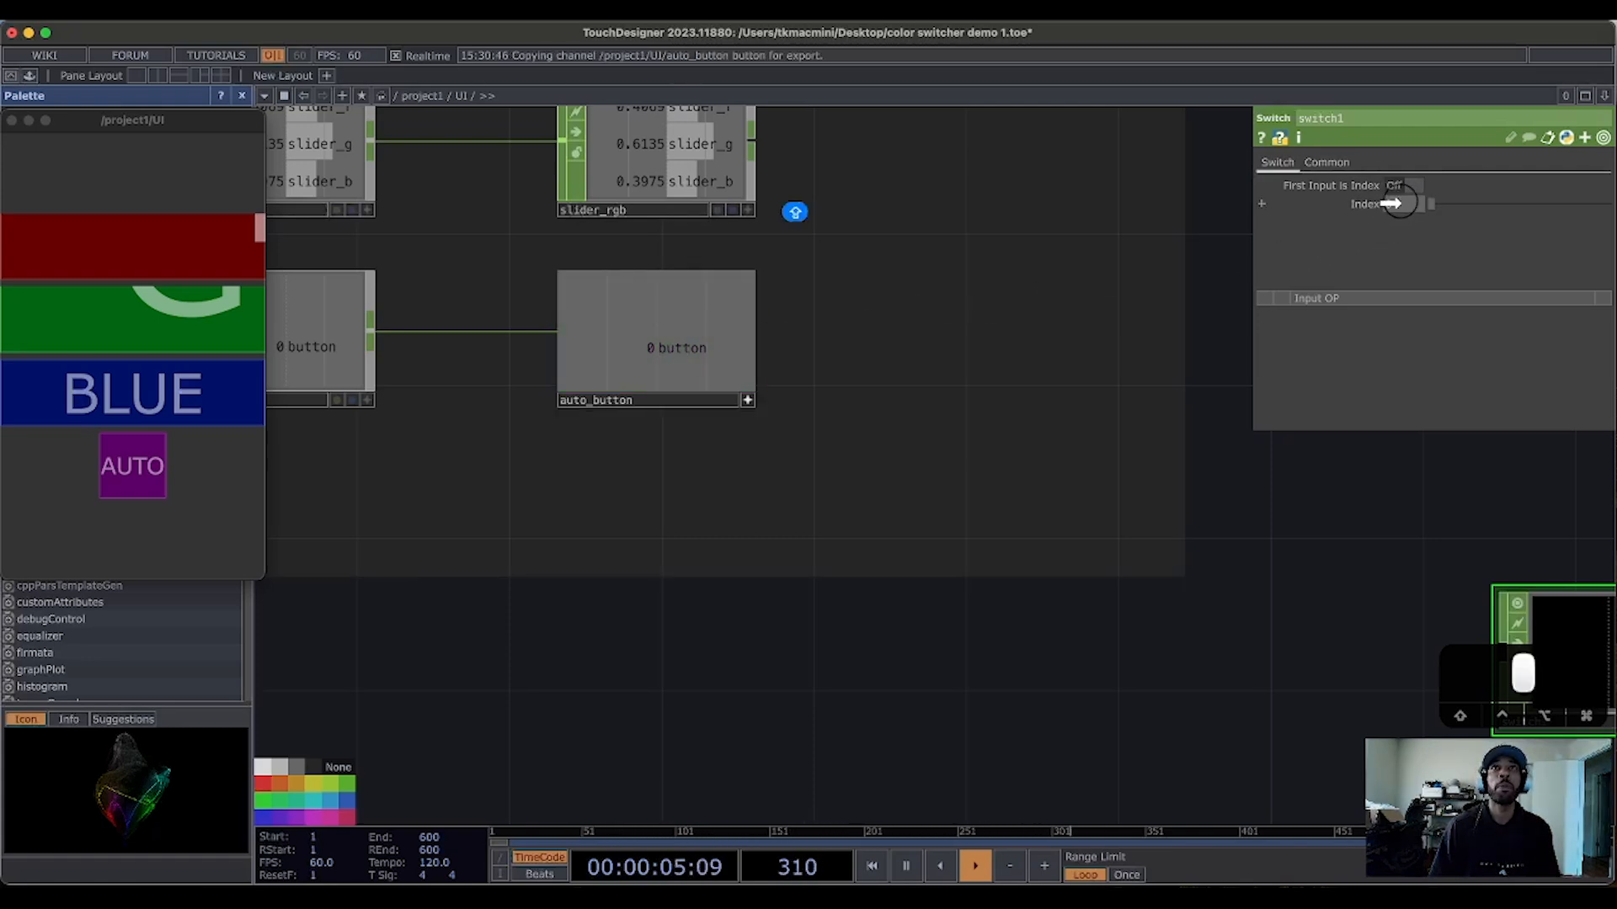
pyautogui.moveTo(1389, 203); pyautogui.dragTo(1391, 203)
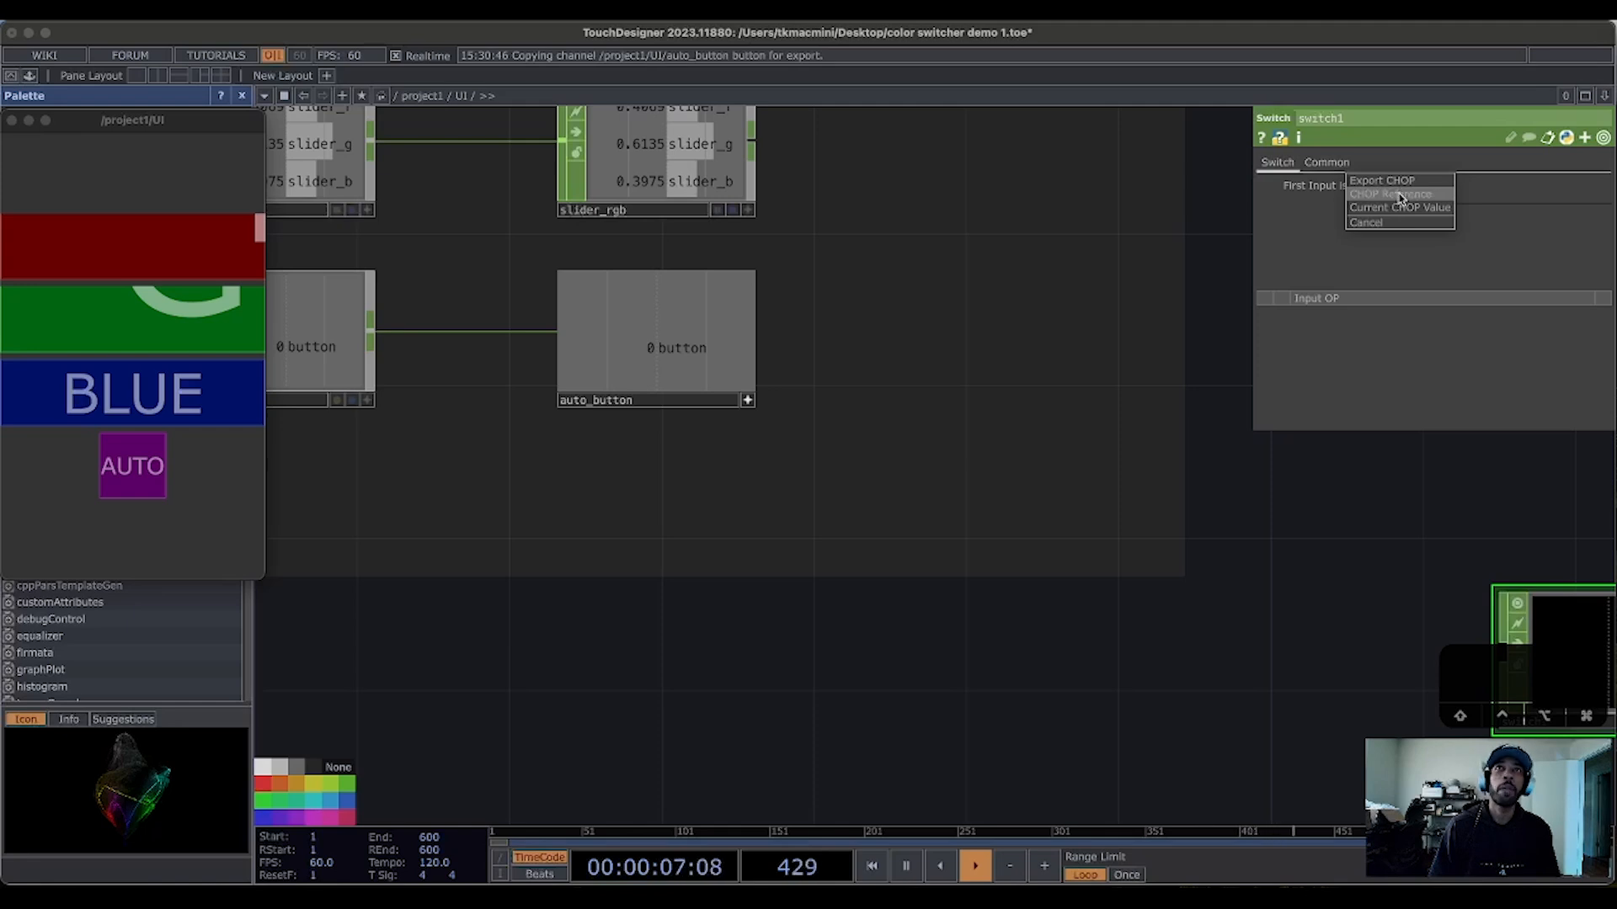
pyautogui.click(1398, 194)
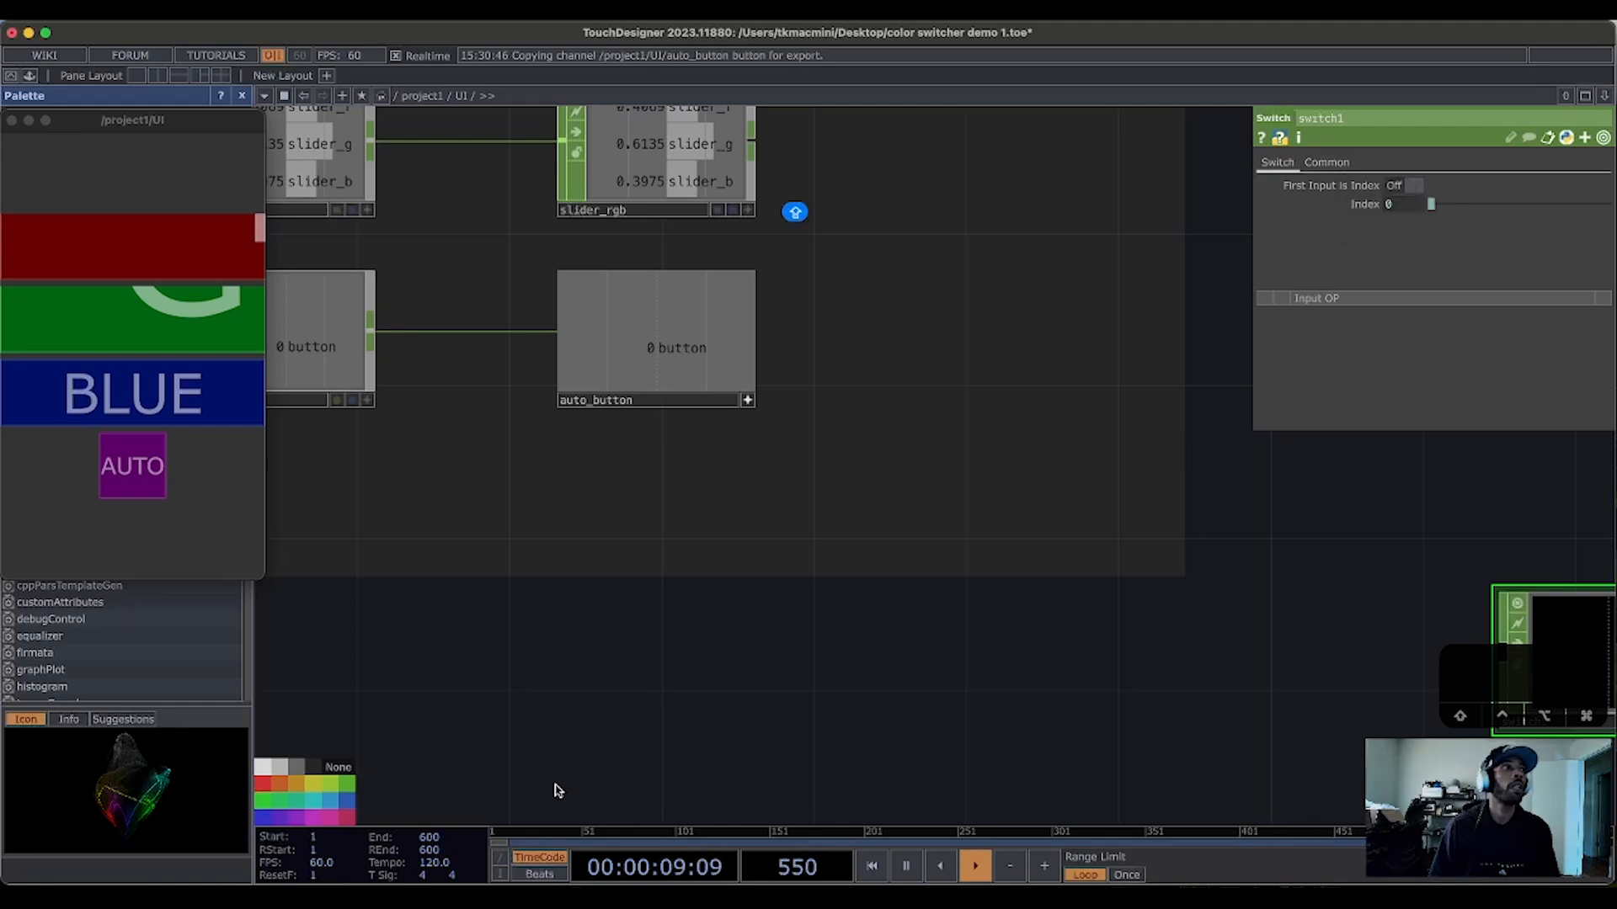
# Step: Toggle AUTO repeatedly to check how auto_button and the switch's linked Index respond
pyautogui.click(125, 480)
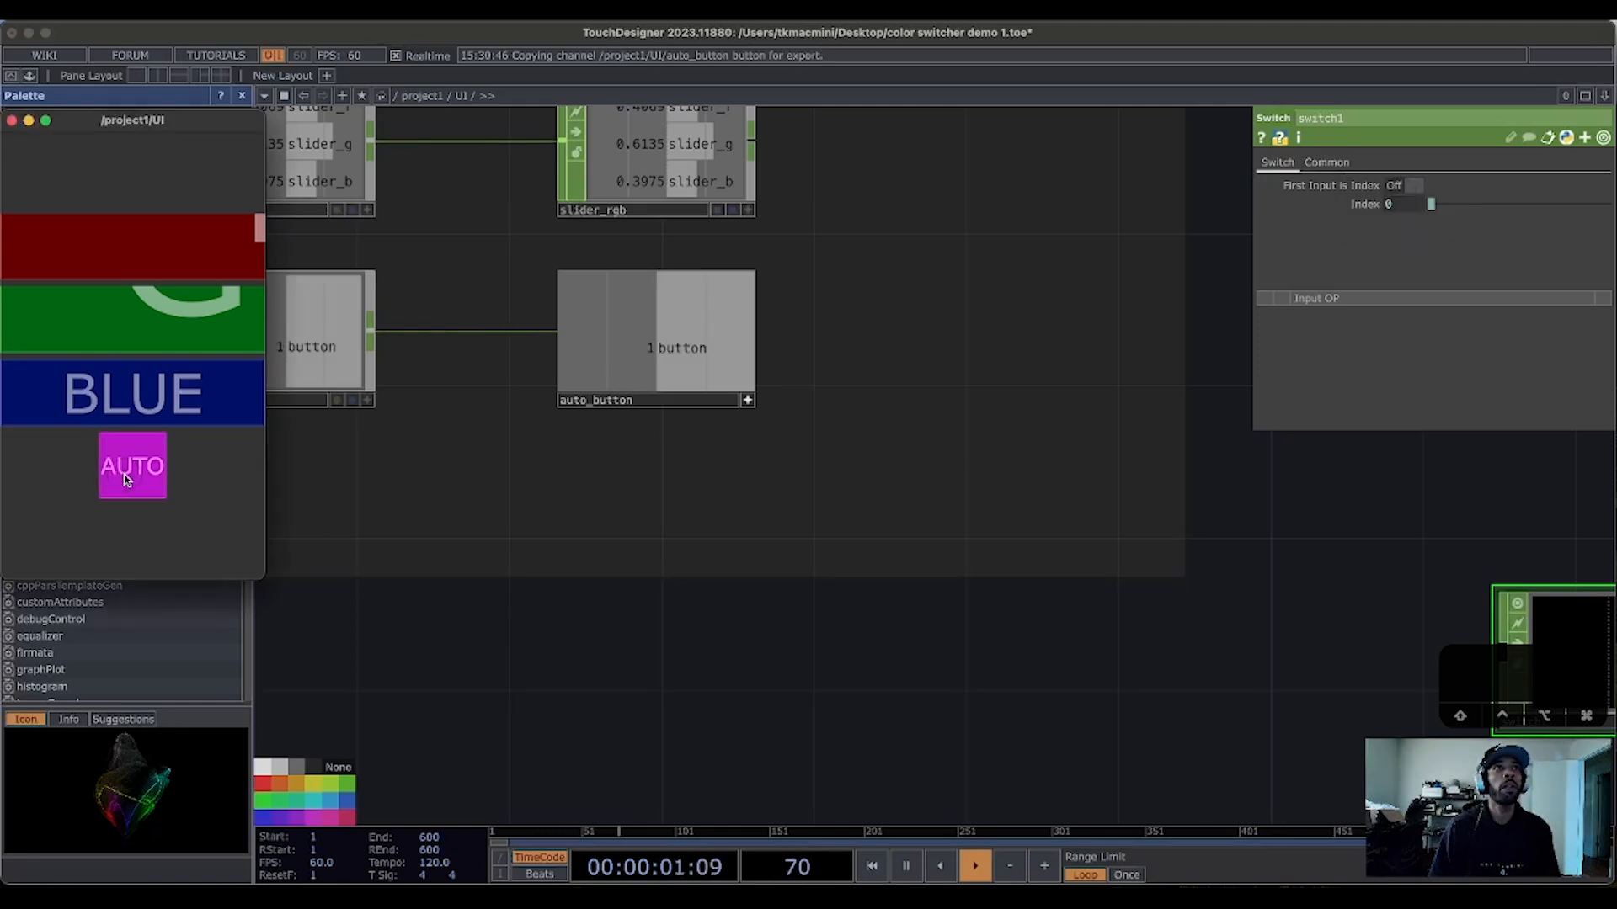
pyautogui.click(125, 480)
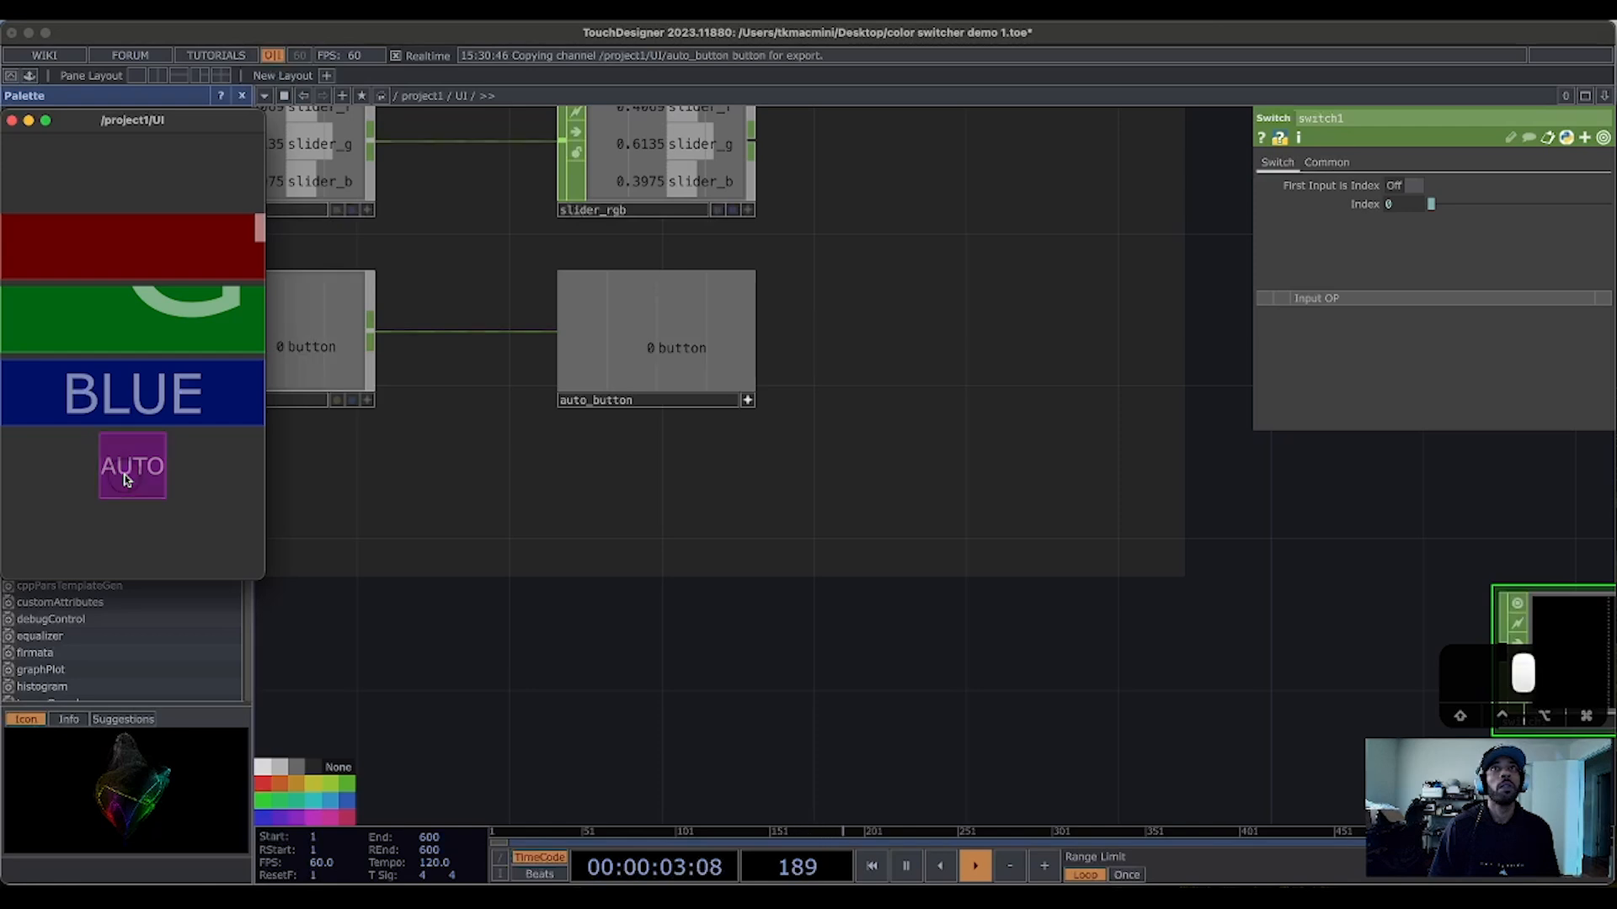
pyautogui.click(124, 480)
pyautogui.click(125, 480)
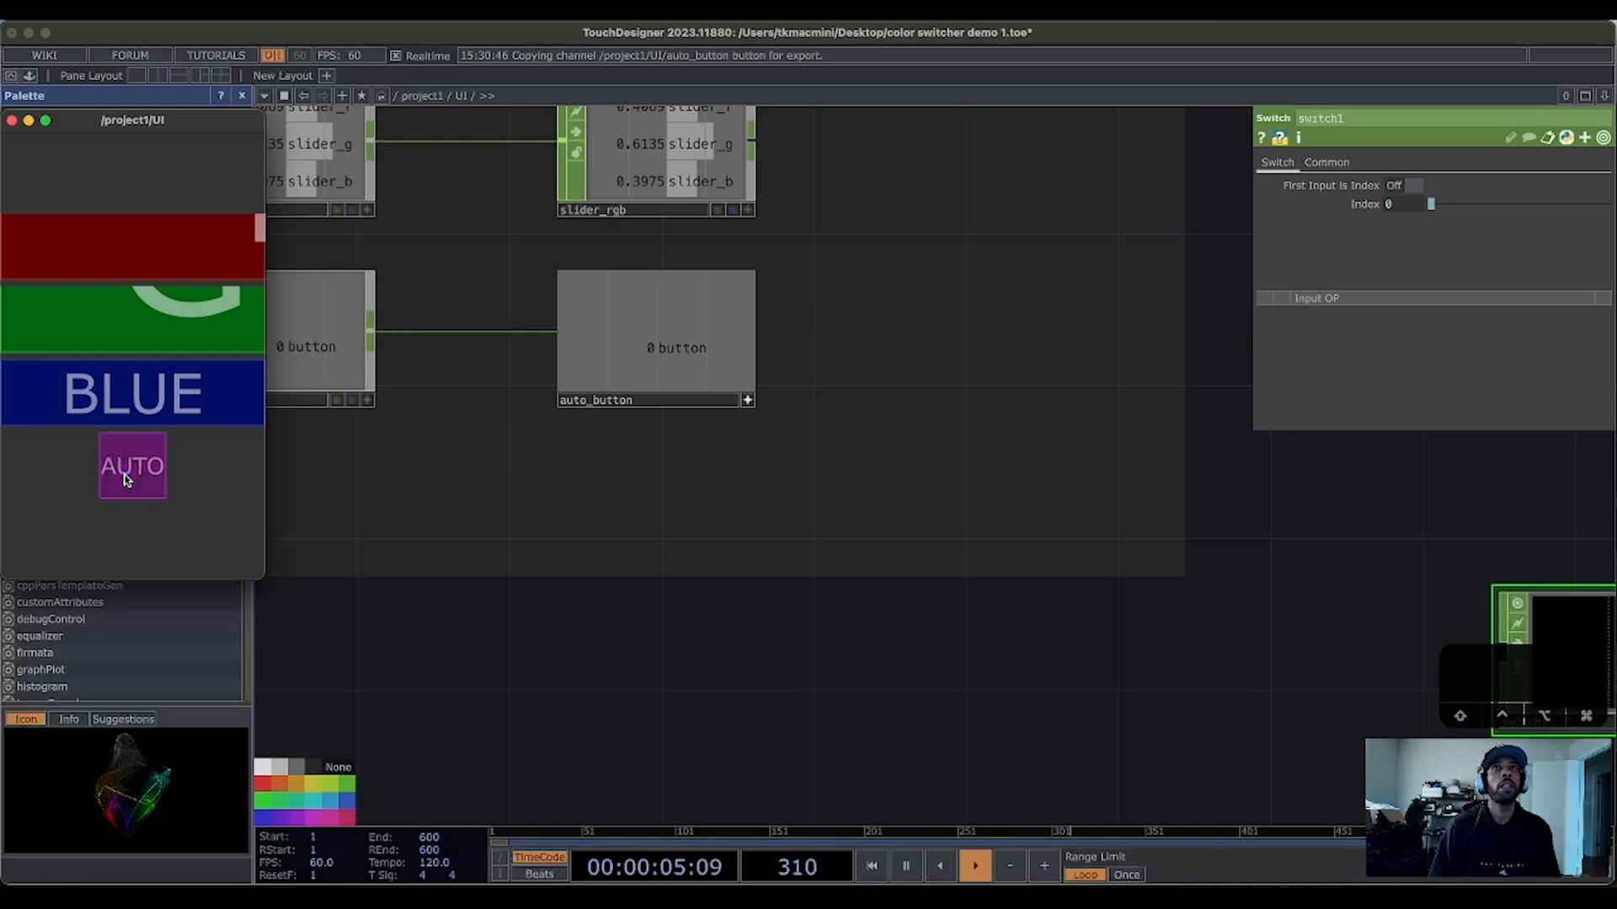
pyautogui.click(125, 480)
pyautogui.click(125, 480)
pyautogui.click(124, 480)
pyautogui.click(125, 480)
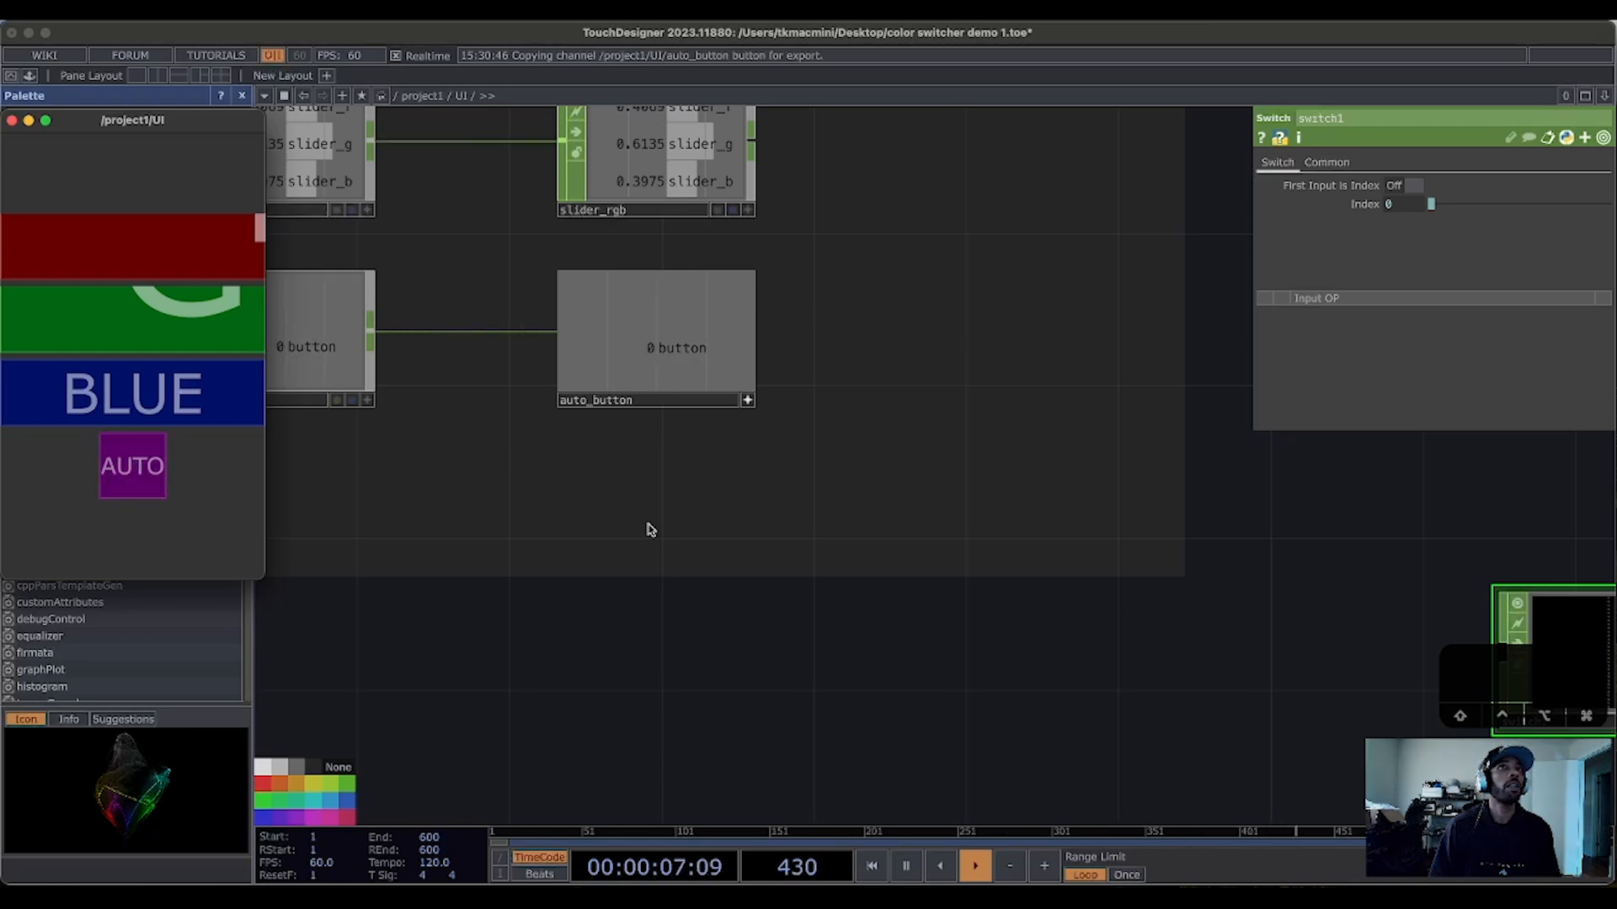
# Step: Connect the slider_rgb output to switch1 as its first input
pyautogui.moveTo(1429, 627); pyautogui.dragTo(1294, 726)
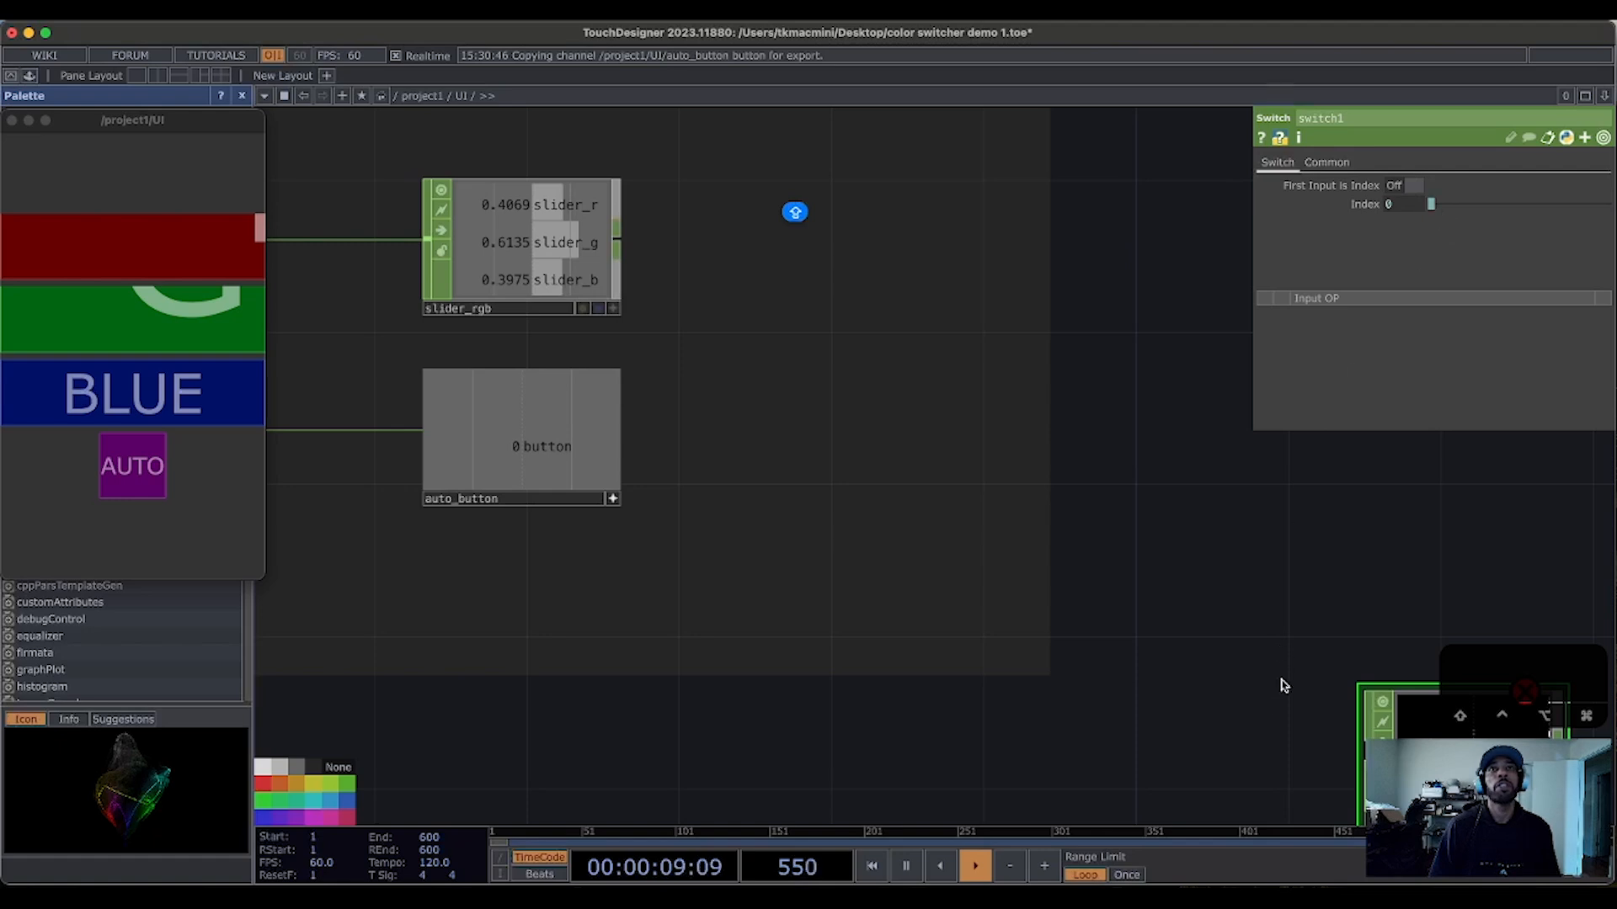
pyautogui.scroll(-5, 1226, 664)
pyautogui.moveTo(1317, 552); pyautogui.dragTo(969, 338)
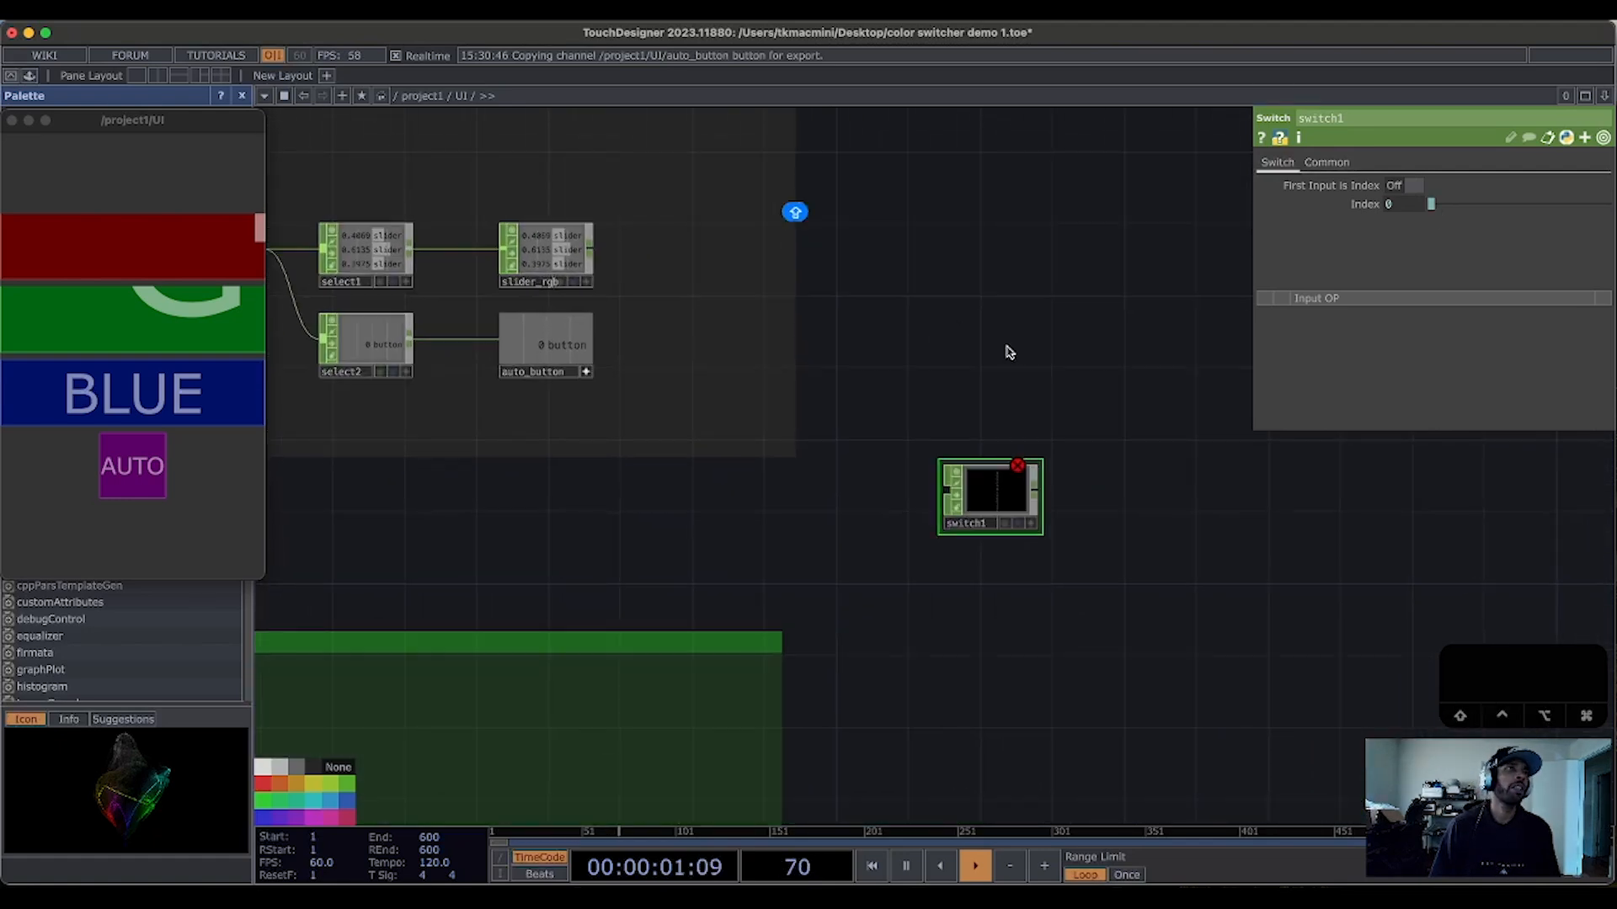
pyautogui.click(922, 404)
pyautogui.scroll(3, 943, 379)
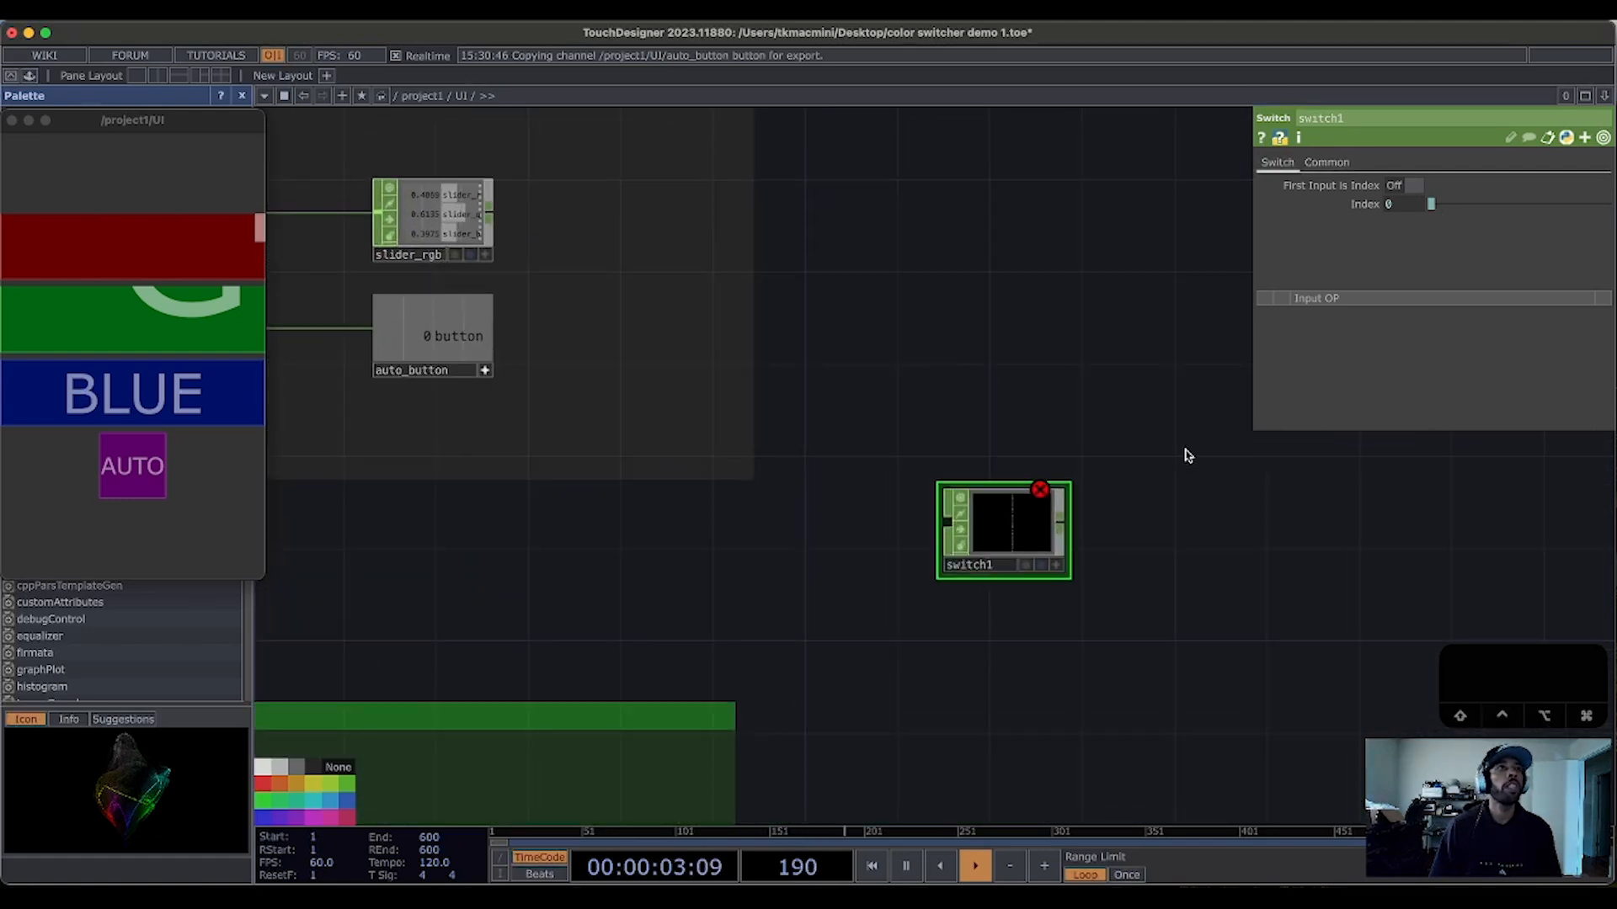
pyautogui.moveTo(1220, 473); pyautogui.dragTo(1191, 322)
pyautogui.moveTo(1148, 483); pyautogui.dragTo(1166, 581)
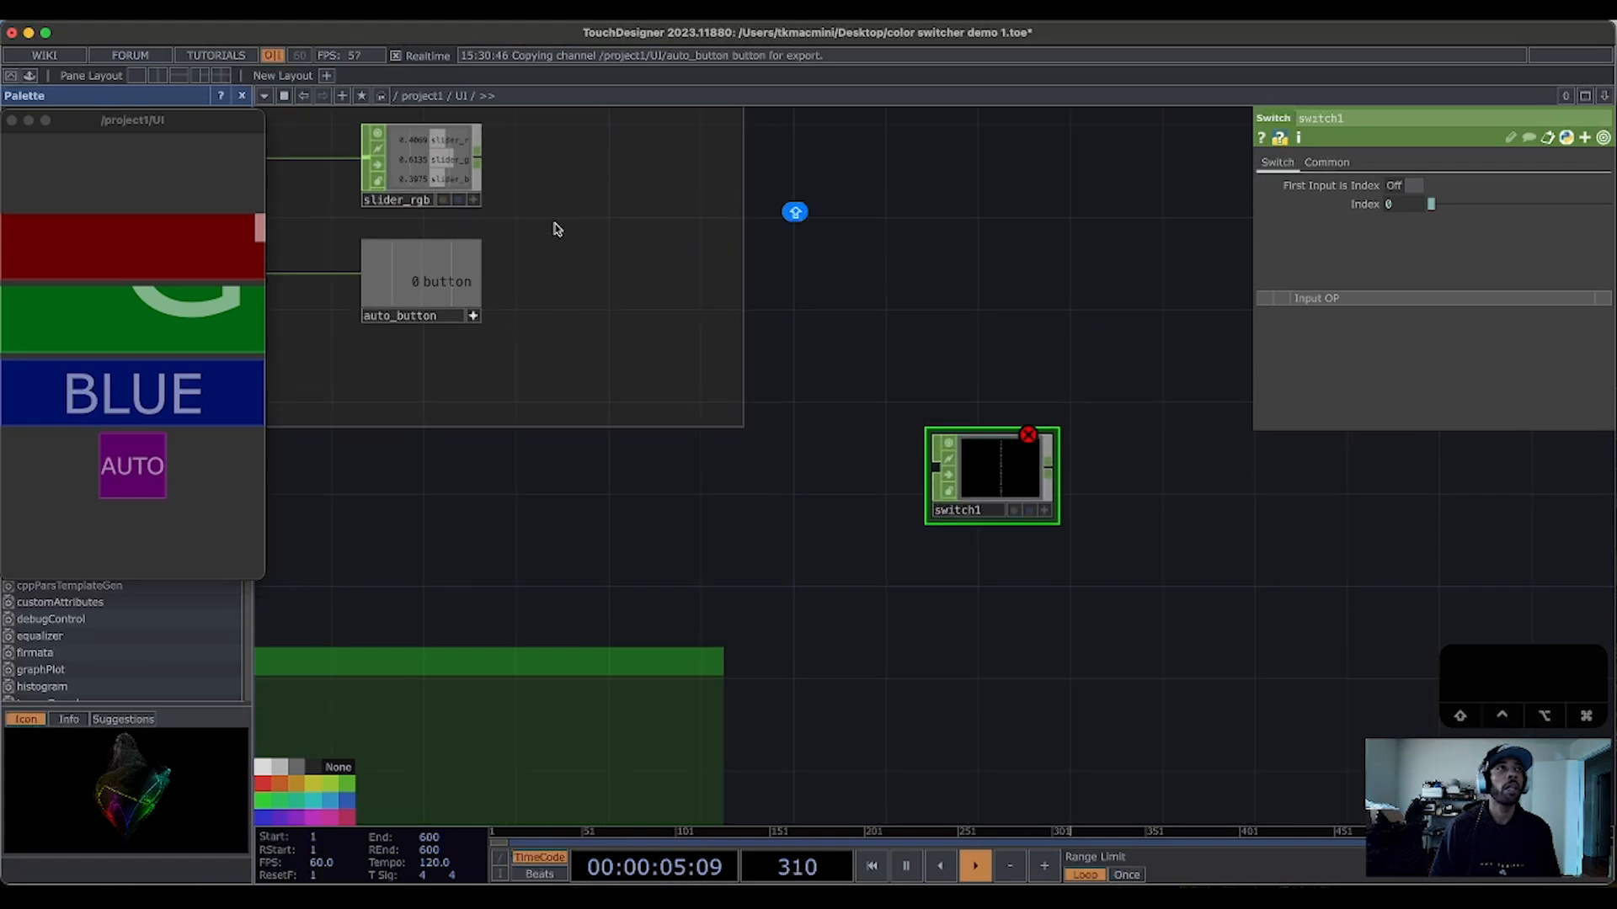
pyautogui.moveTo(482, 163); pyautogui.dragTo(938, 476)
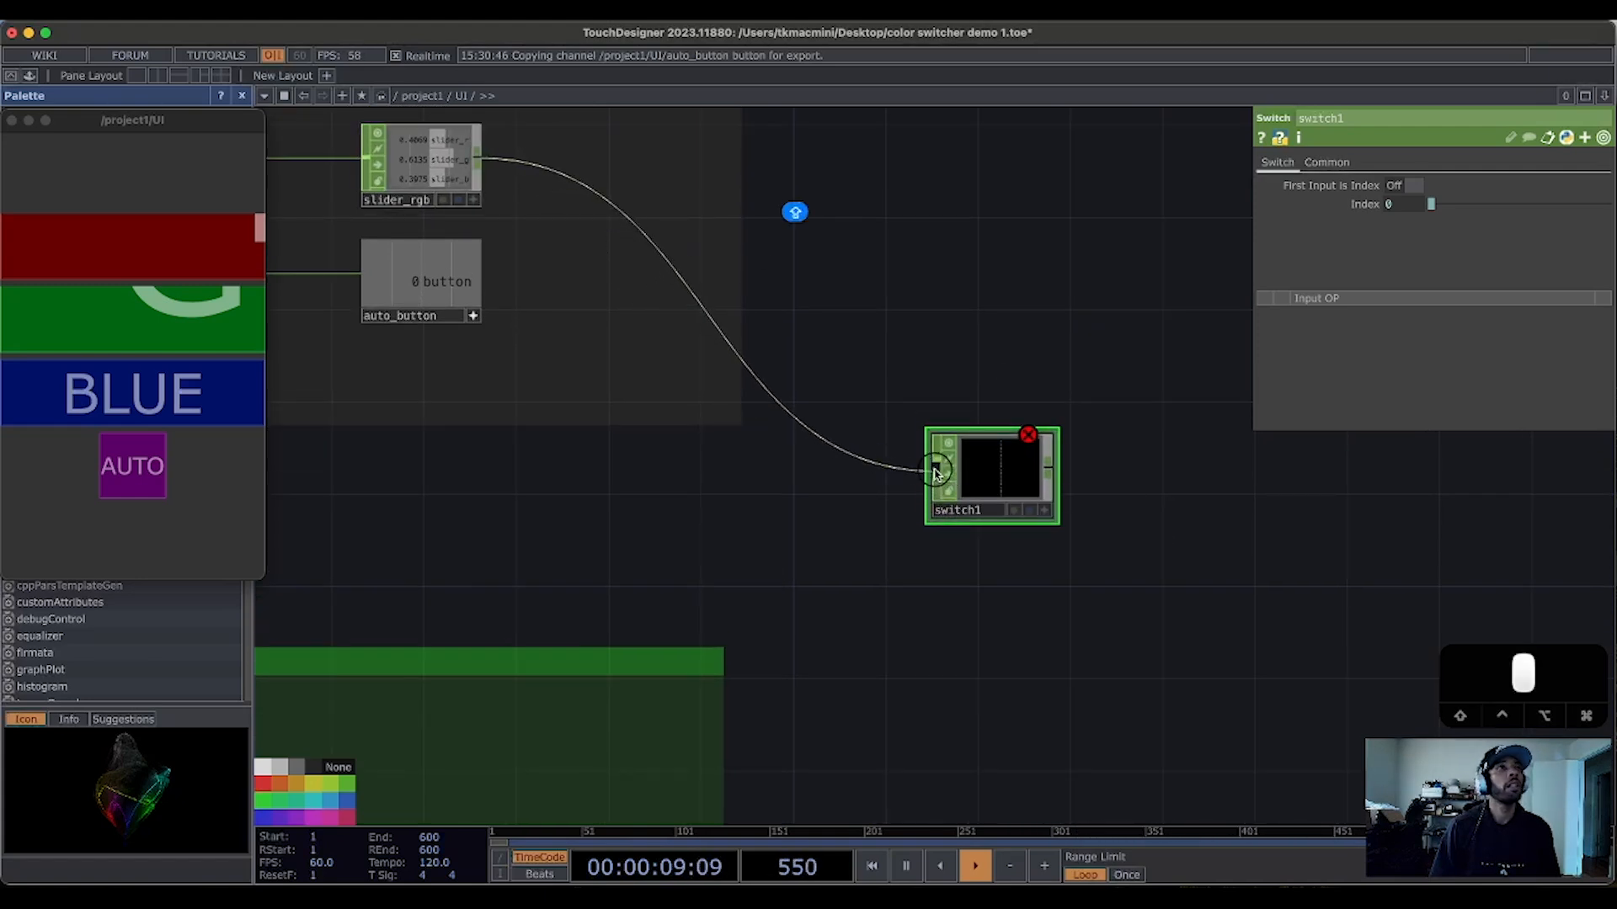
pyautogui.click(935, 472)
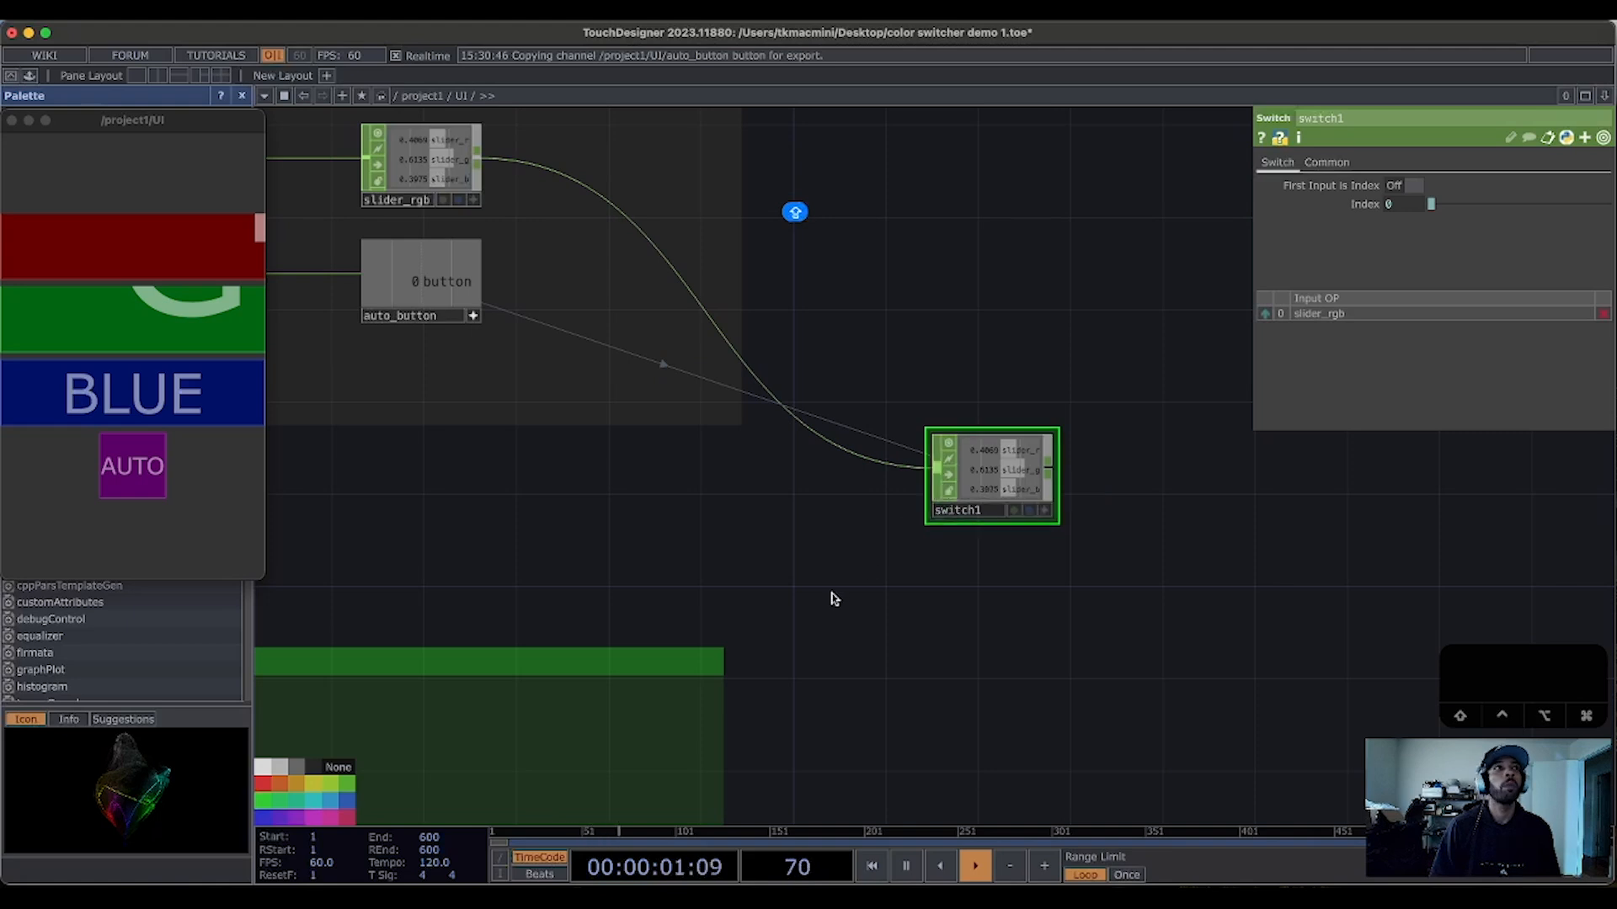
# Step: Connect the auto_rgb_values output from the green network box to switch1 as its second input
pyautogui.moveTo(835, 557); pyautogui.dragTo(862, 385)
pyautogui.moveTo(929, 556); pyautogui.dragTo(992, 305)
pyautogui.moveTo(959, 470); pyautogui.dragTo(1071, 714)
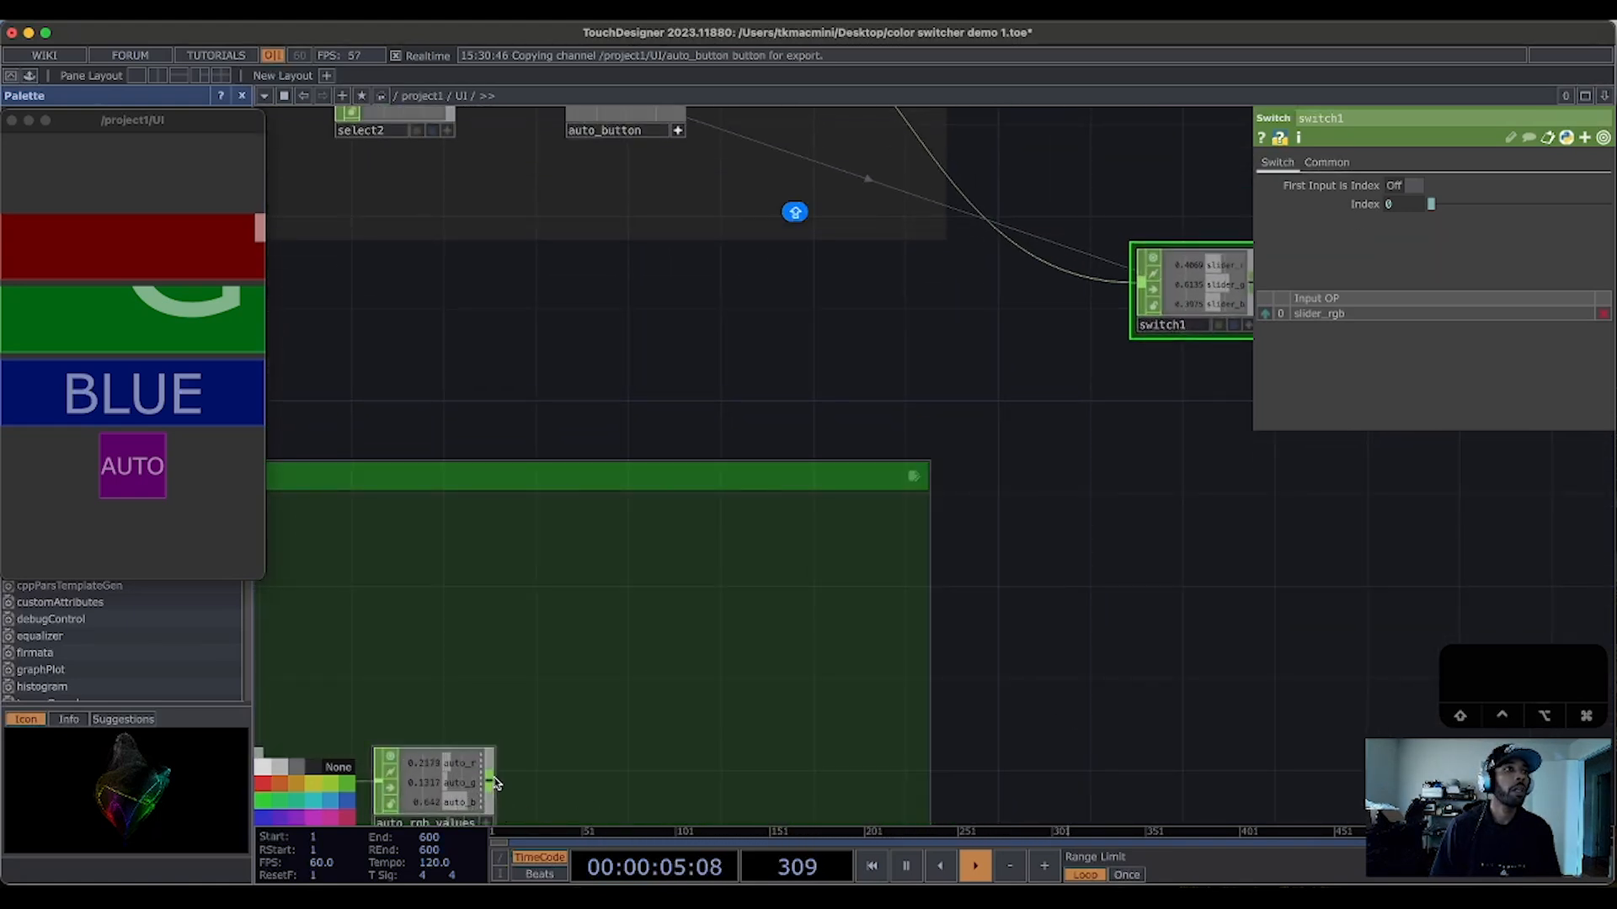
pyautogui.moveTo(489, 782); pyautogui.dragTo(1119, 307)
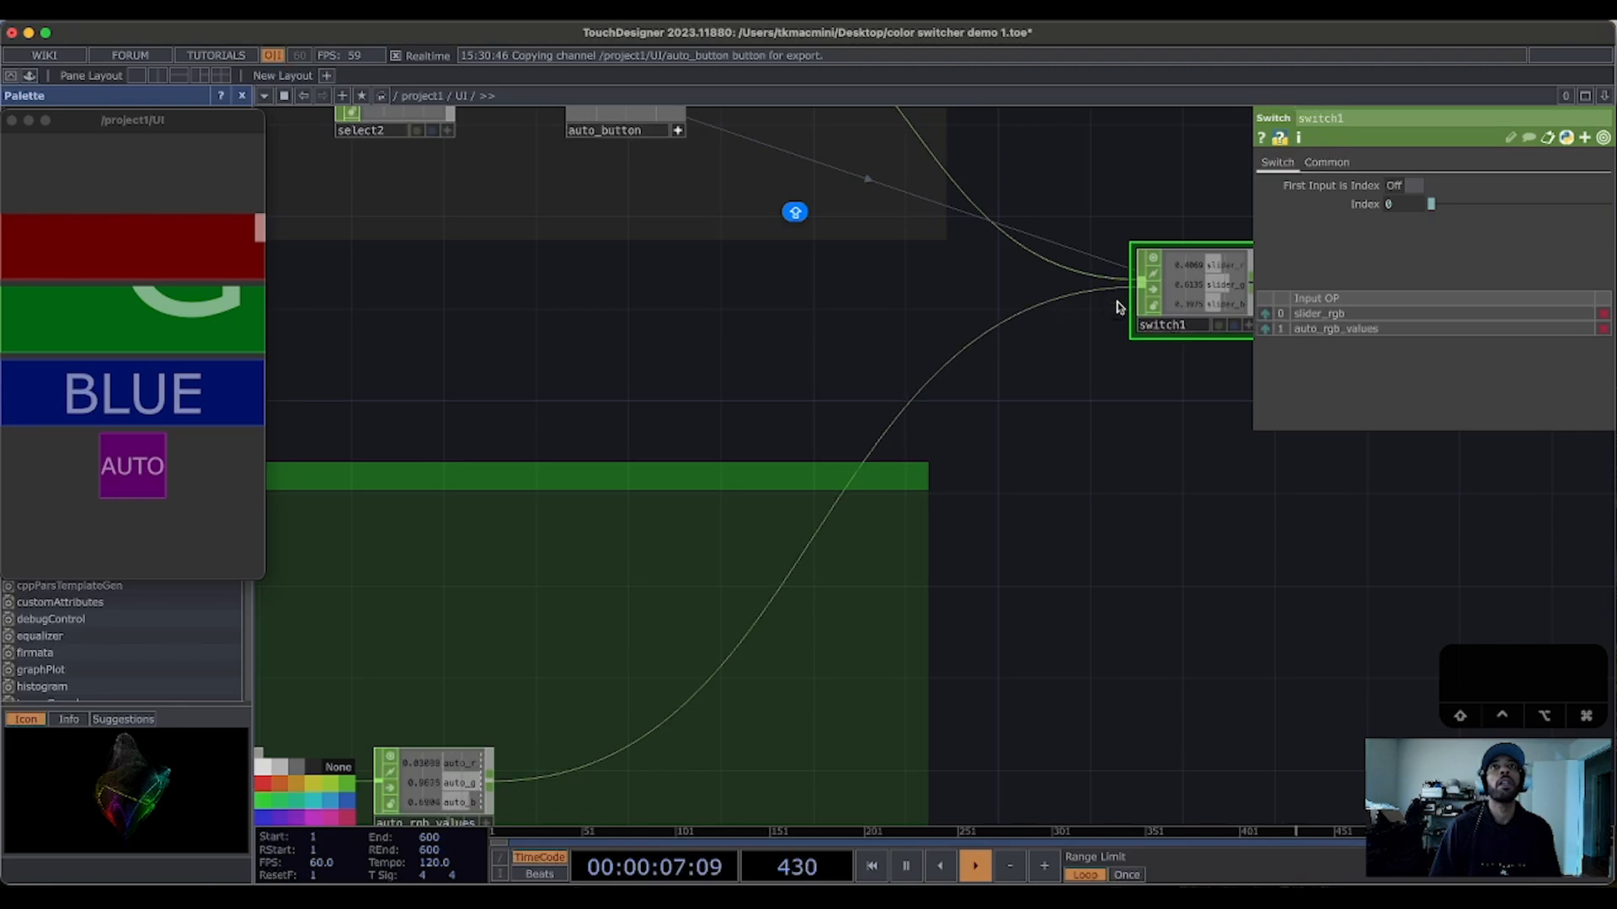
# Step: Turn AUTO on and back off to examine which RGB channels switch1 outputs in each state
pyautogui.moveTo(1116, 391); pyautogui.dragTo(1065, 591)
pyautogui.scroll(-3, 1060, 366)
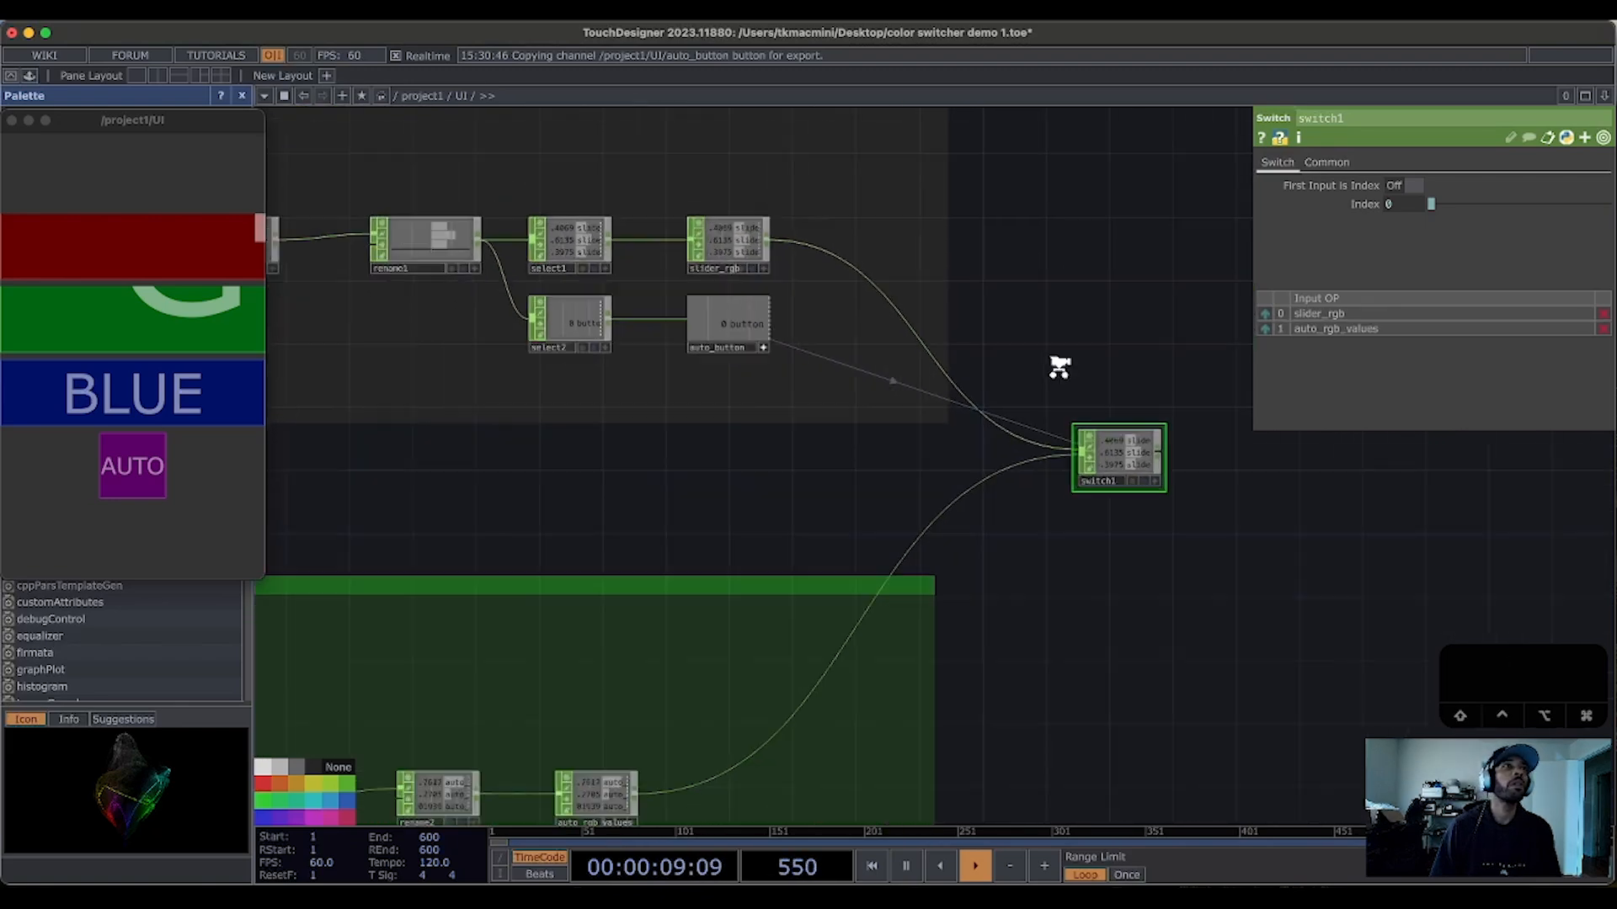
pyautogui.scroll(-2, 1059, 366)
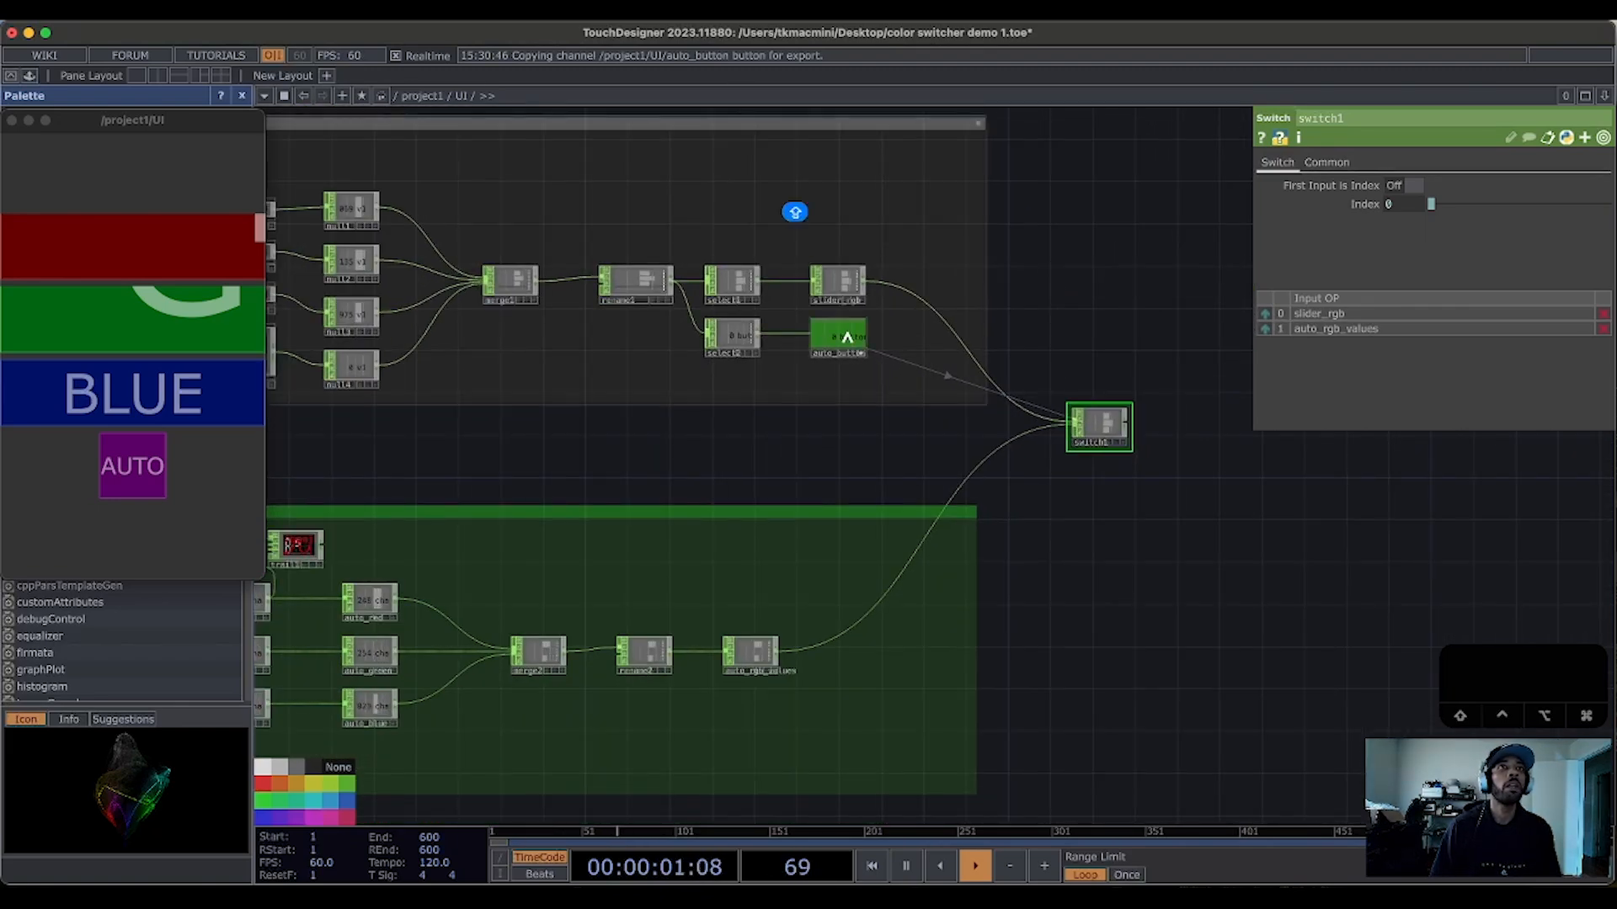
pyautogui.scroll(3, 836, 443)
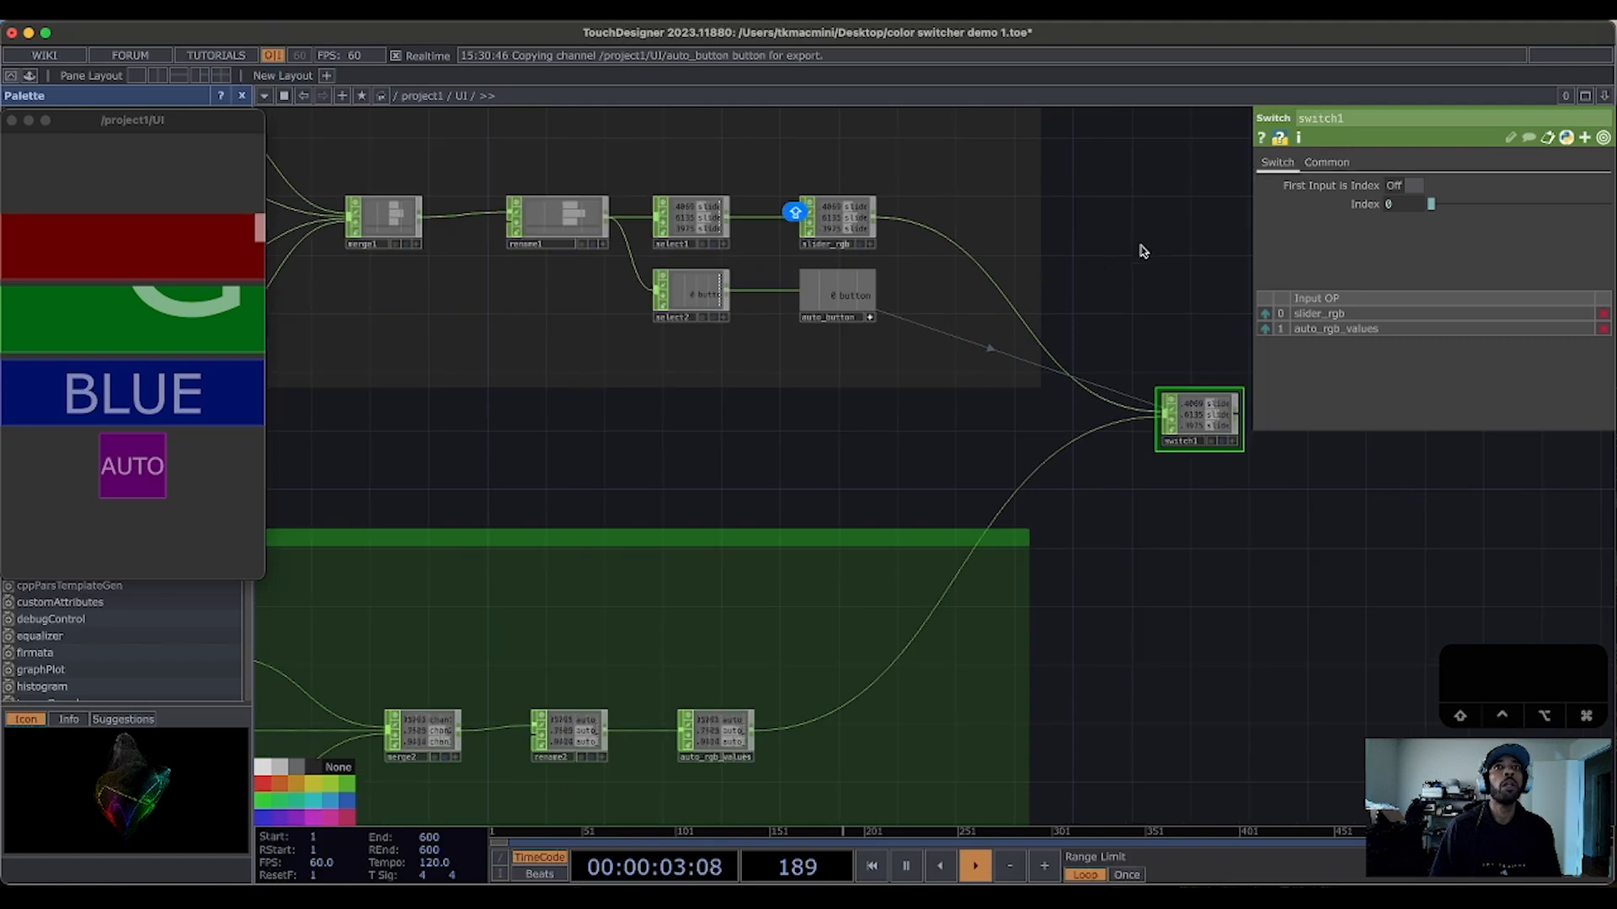
pyautogui.moveTo(1080, 305); pyautogui.dragTo(1002, 396)
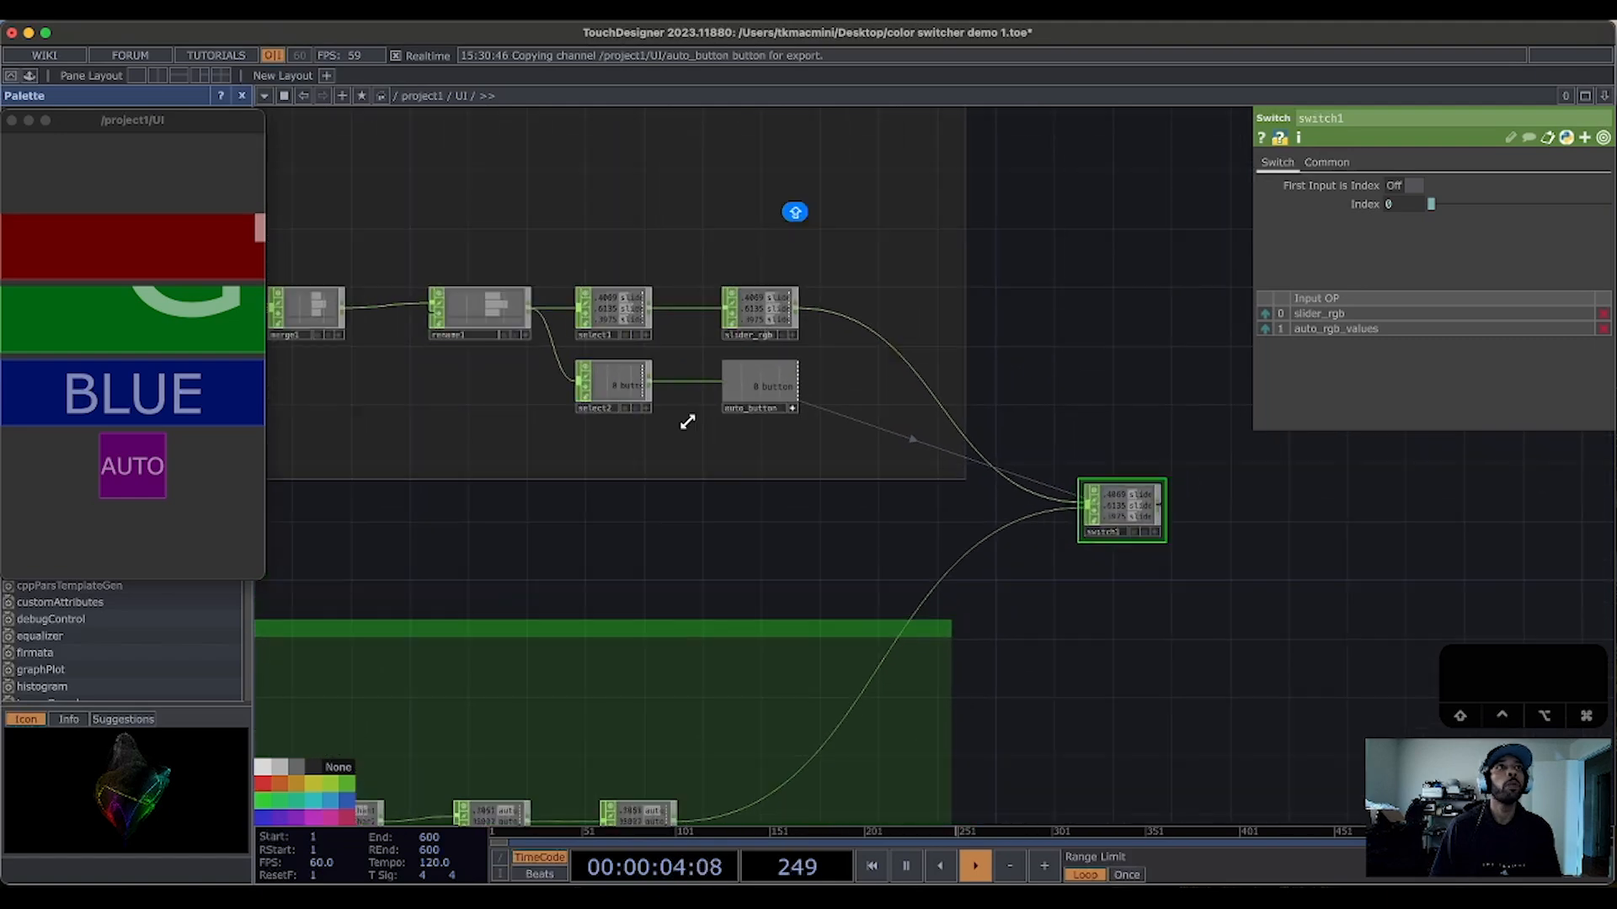
pyautogui.click(123, 479)
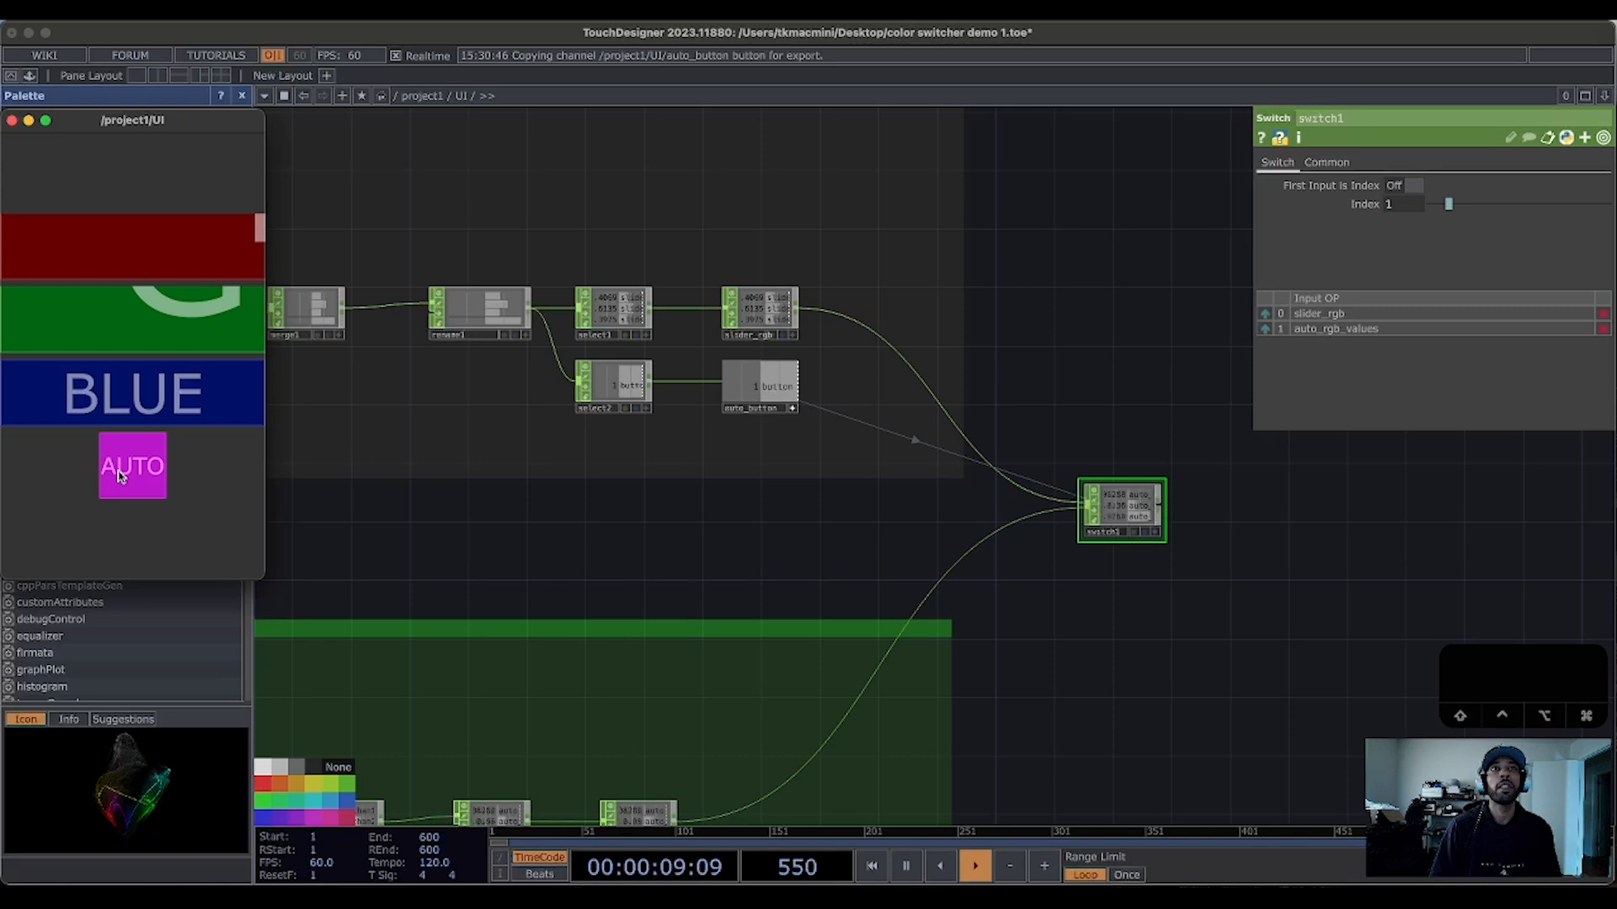
pyautogui.scroll(5, 1132, 575)
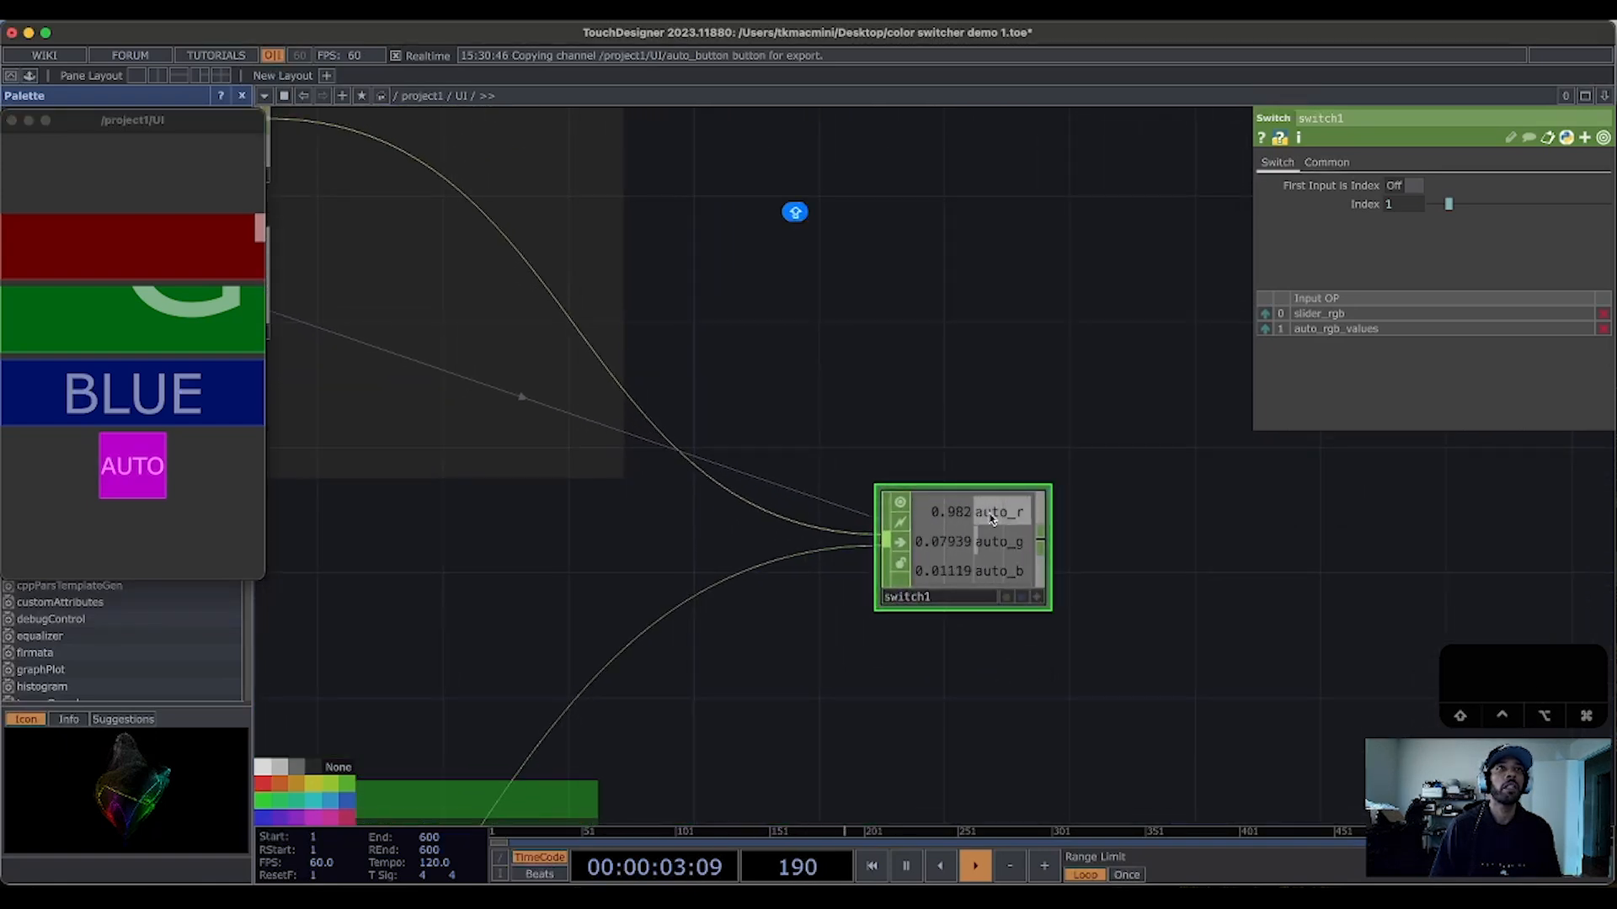
pyautogui.click(133, 460)
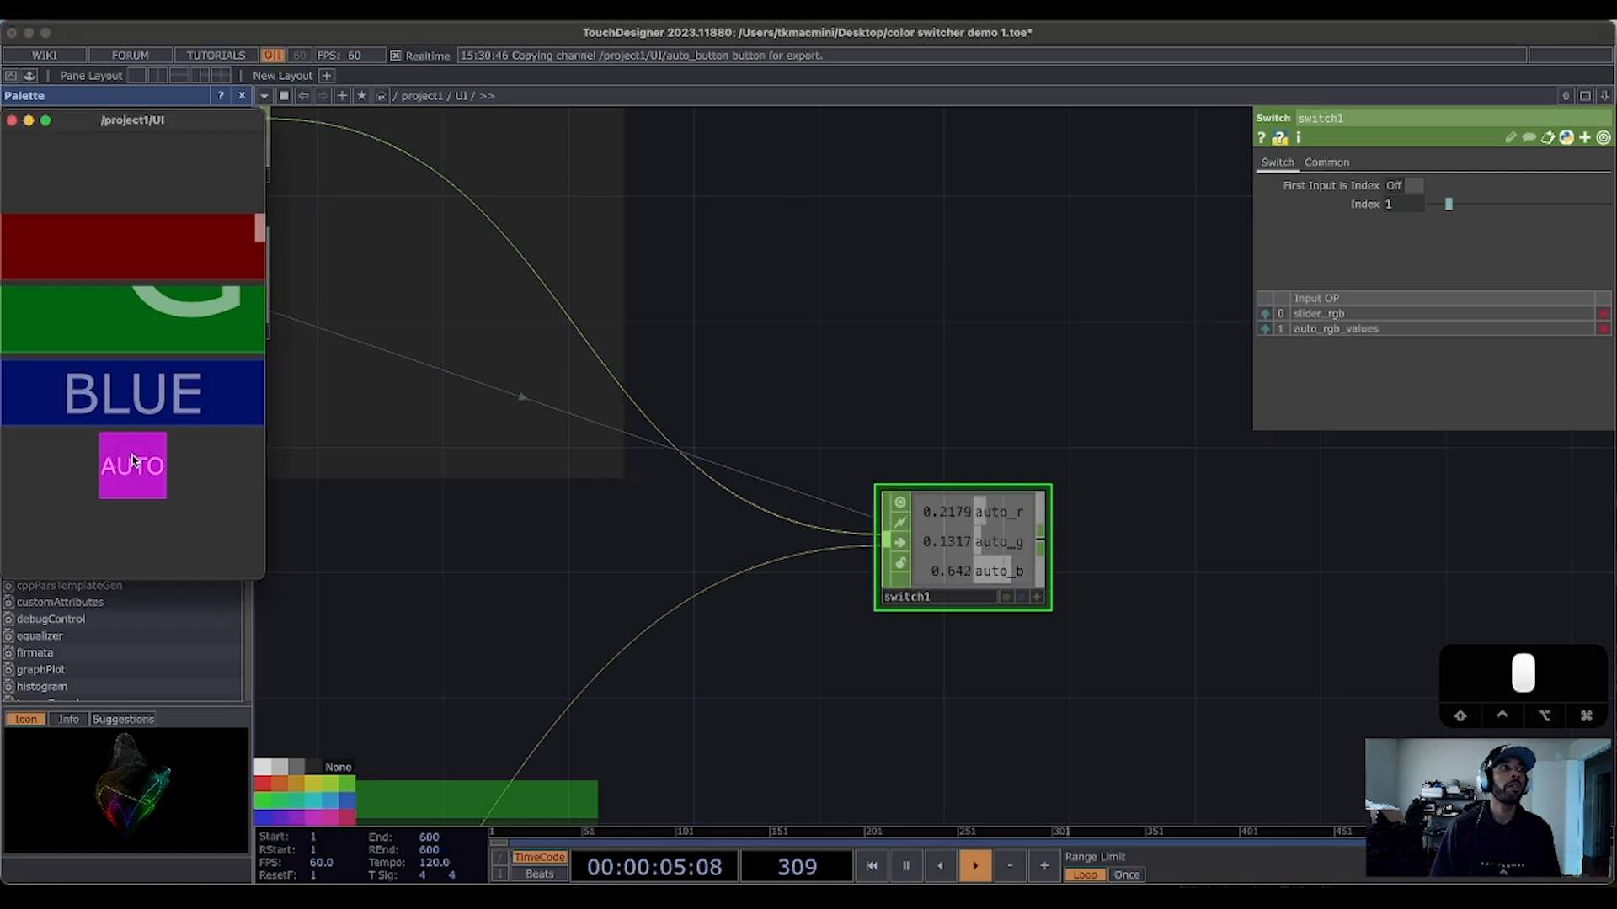
# Step: With AUTO off, adjust the UI panel sliders to about 0.26 red, 0.57 green and 0.38 blue
pyautogui.click(56, 263)
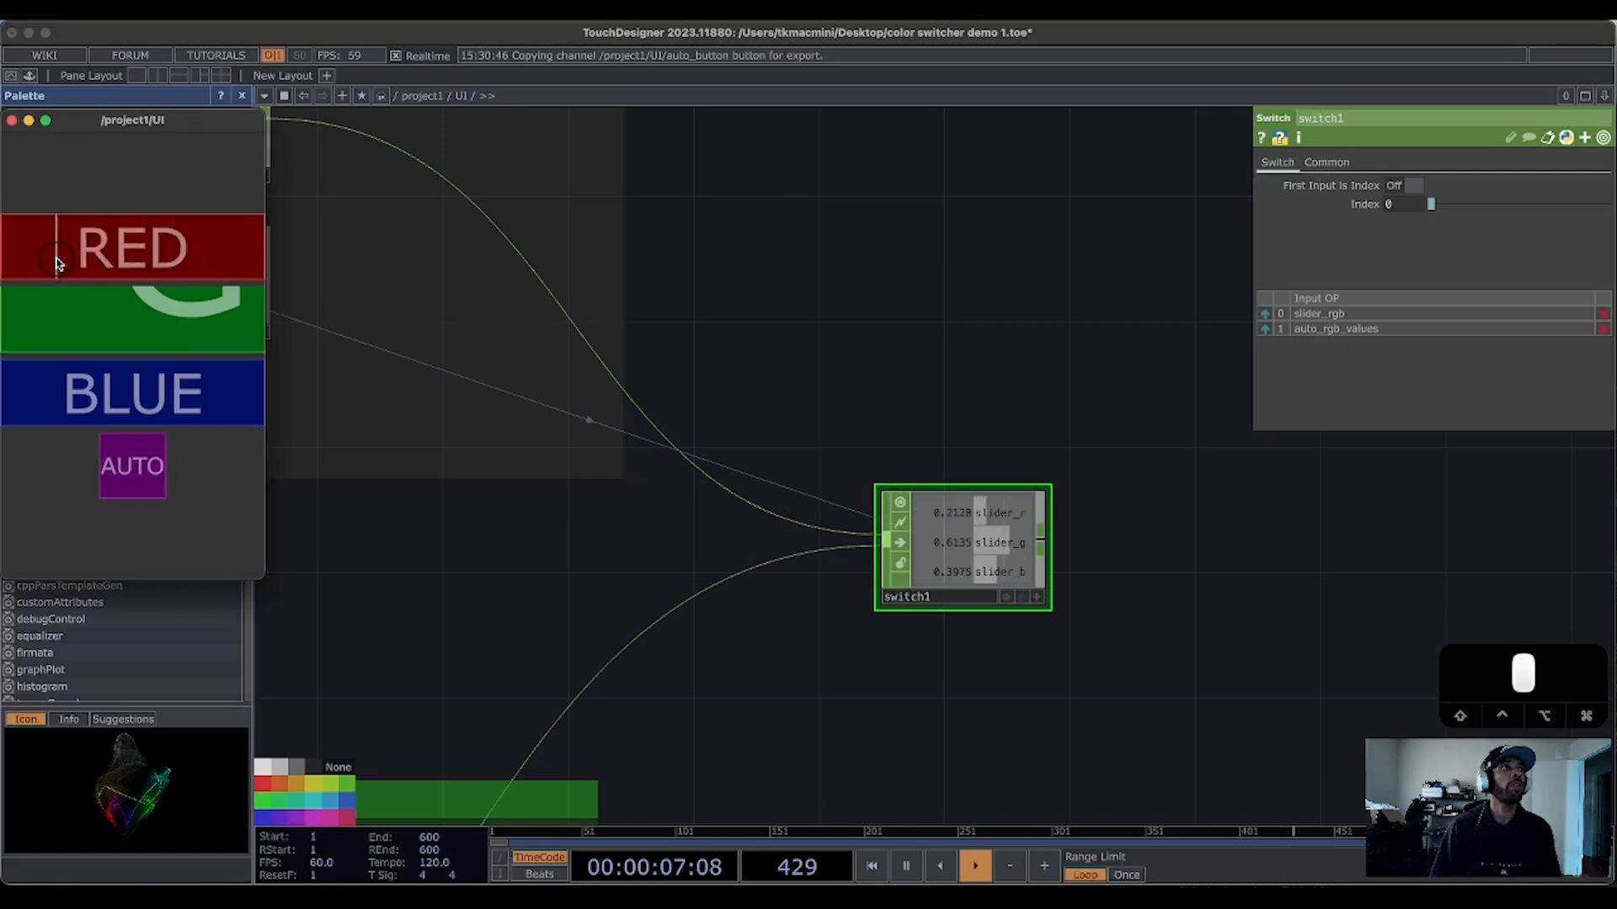
pyautogui.click(122, 341)
pyautogui.moveTo(153, 402); pyautogui.dragTo(117, 408)
pyautogui.moveTo(36, 318); pyautogui.dragTo(174, 328)
pyautogui.moveTo(59, 252)
pyautogui.mouseDown()
pyautogui.moveTo(168, 252)
pyautogui.moveTo(59, 268)
pyautogui.moveTo(188, 257)
pyautogui.moveTo(62, 253)
pyautogui.moveTo(171, 252)
pyautogui.moveTo(59, 283)
pyautogui.mouseUp()
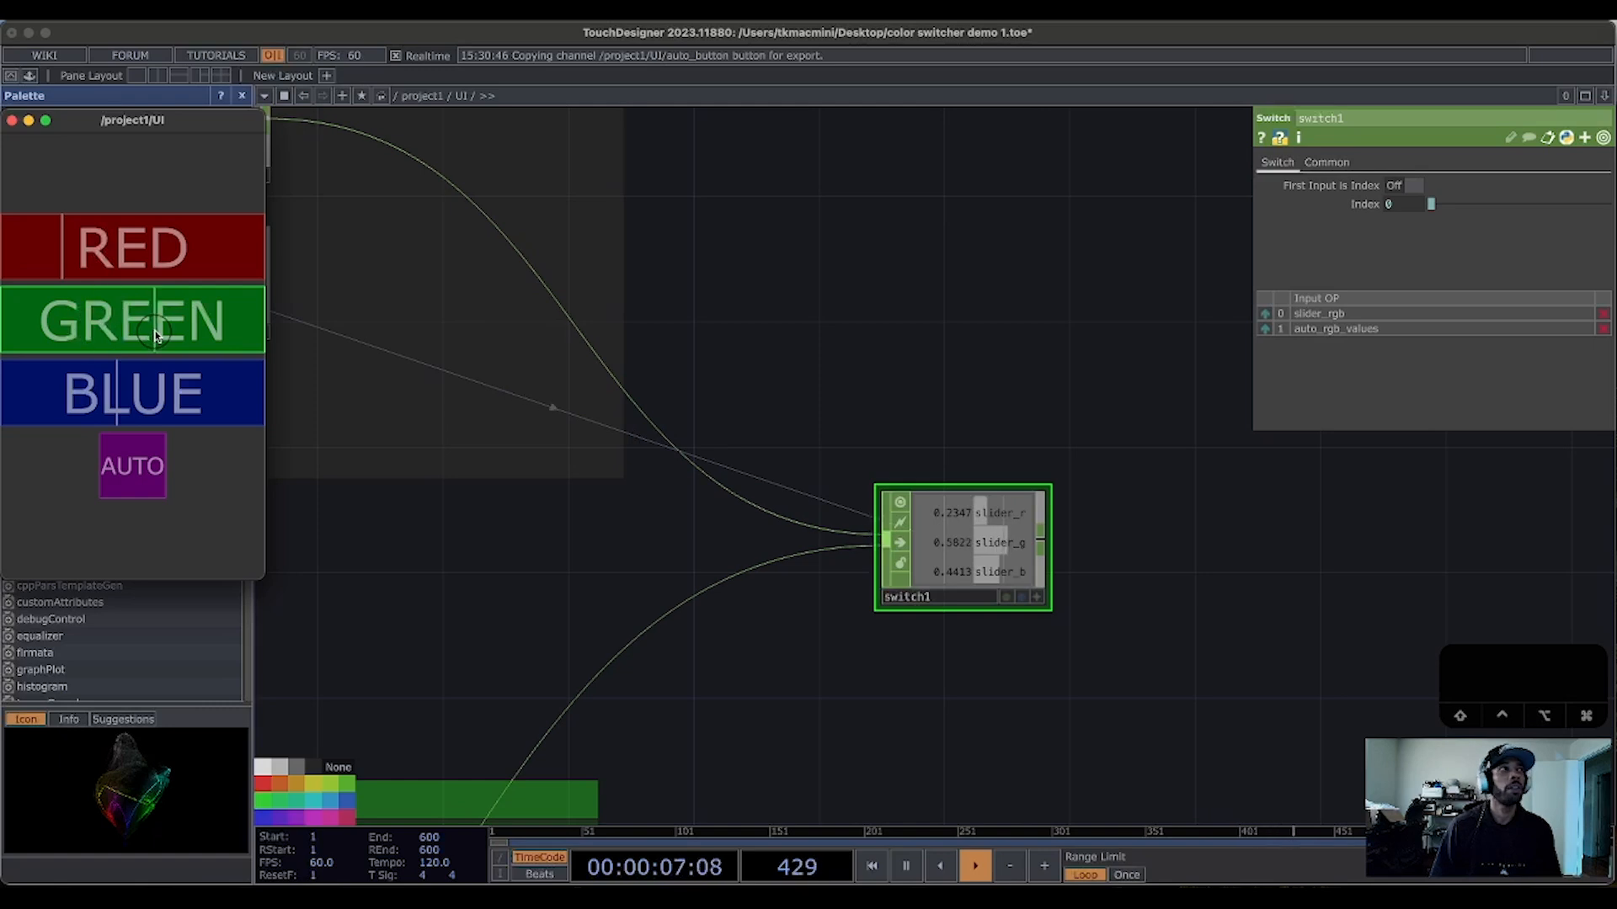
pyautogui.moveTo(115, 390)
pyautogui.mouseDown()
pyautogui.moveTo(213, 398)
pyautogui.moveTo(103, 396)
pyautogui.mouseUp()
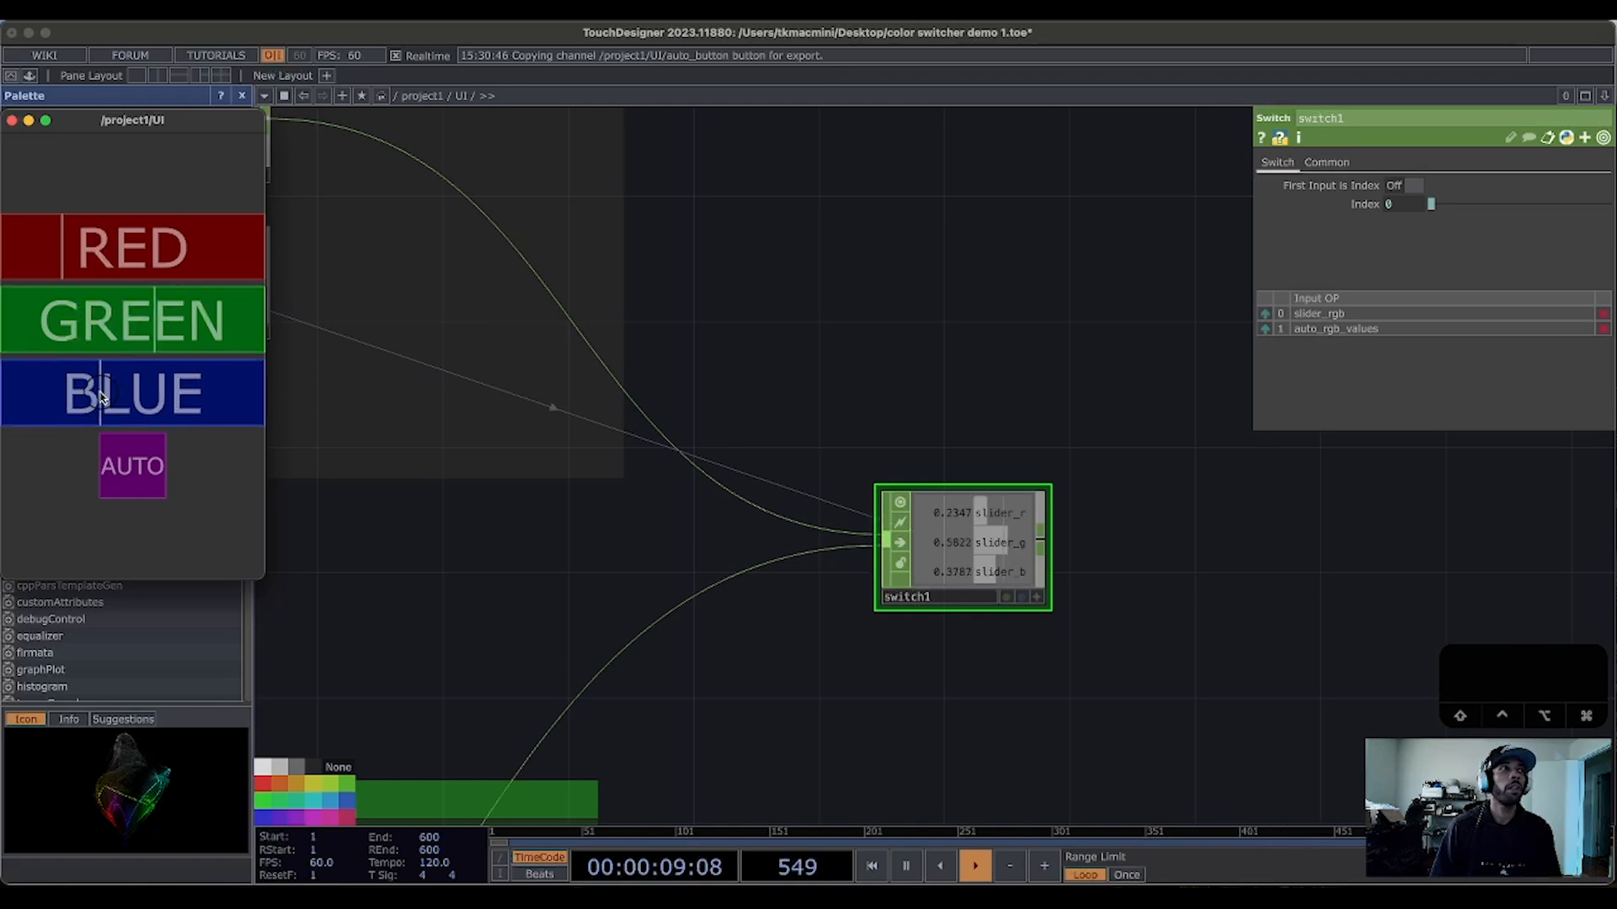
pyautogui.moveTo(118, 320); pyautogui.dragTo(153, 324)
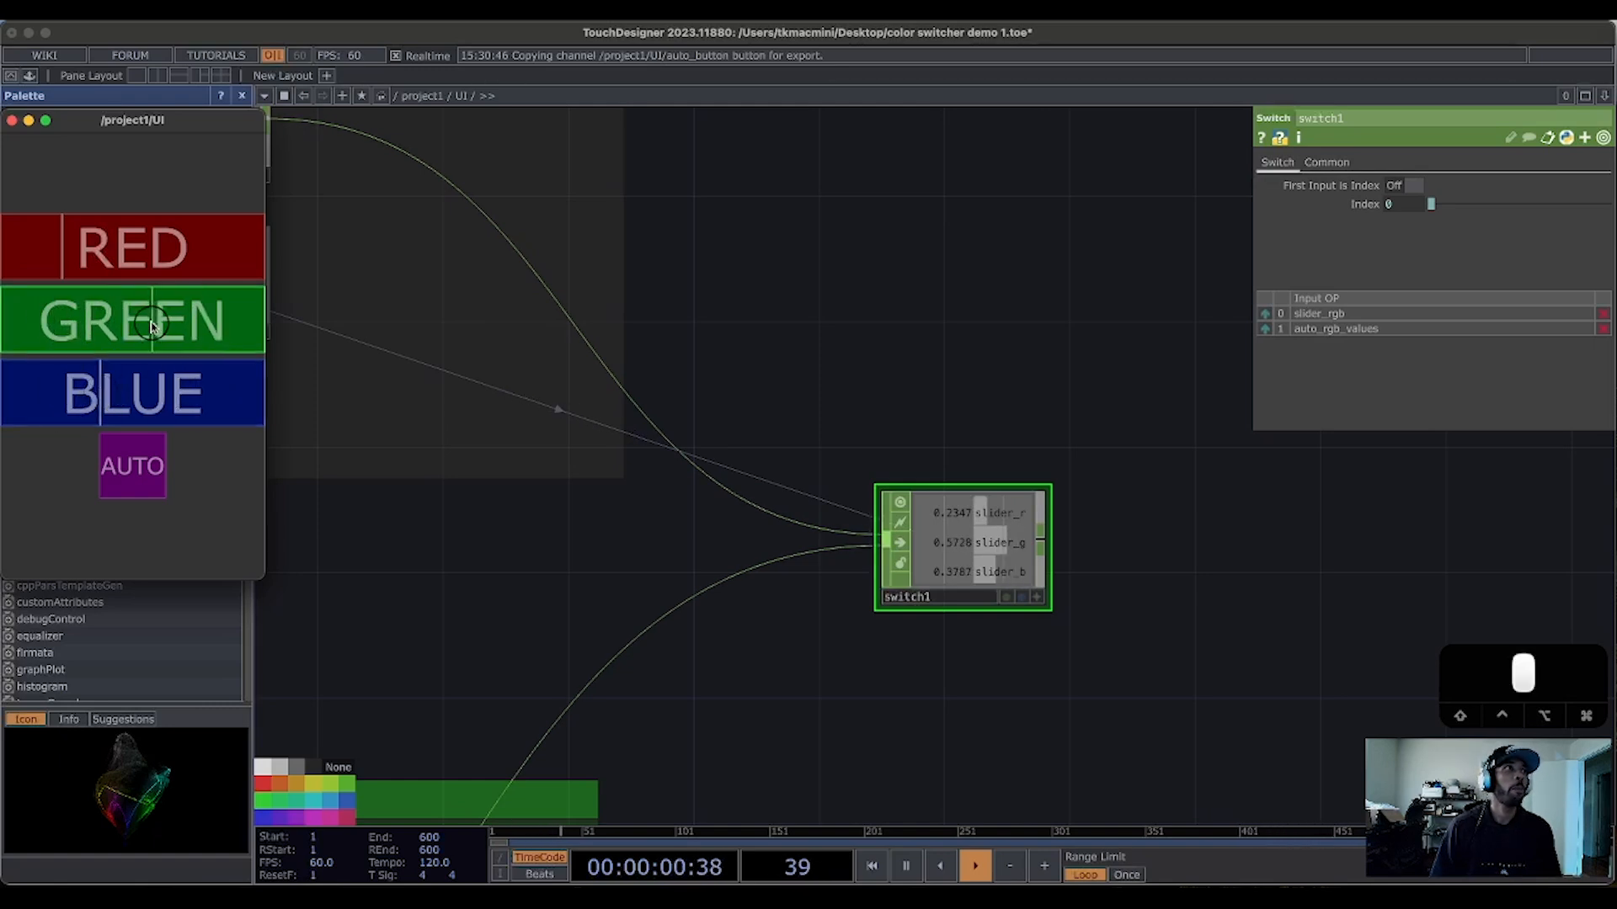
pyautogui.click(70, 246)
# Step: Switch AUTO on and off again while comparing the automatic and slider channels in an enlarged switch1
pyautogui.click(141, 472)
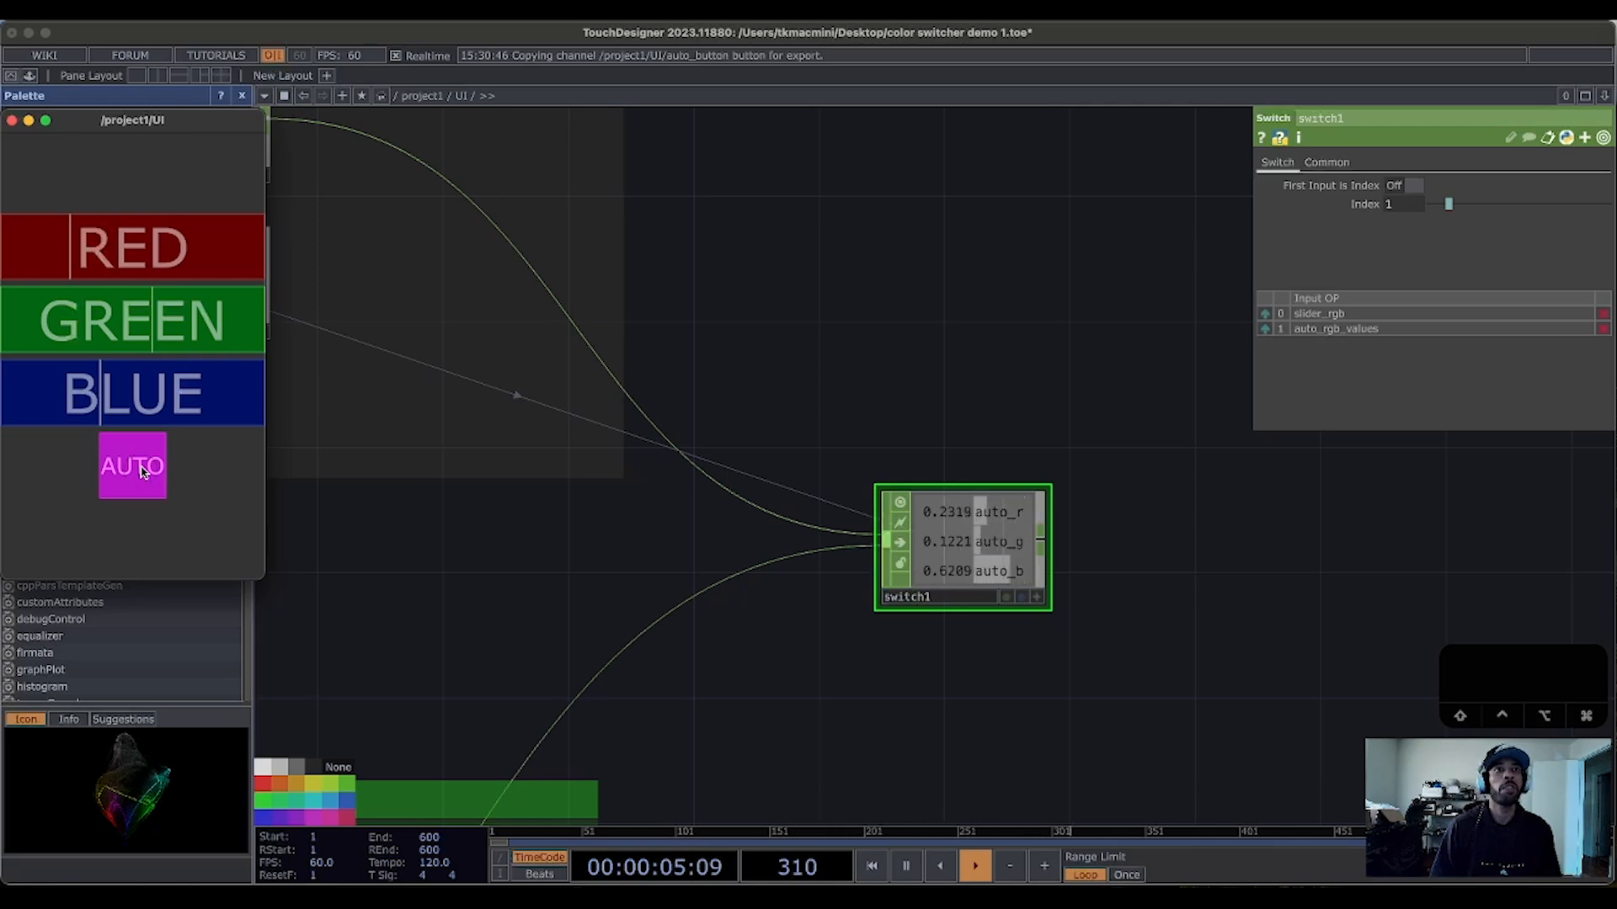
pyautogui.scroll(3, 957, 518)
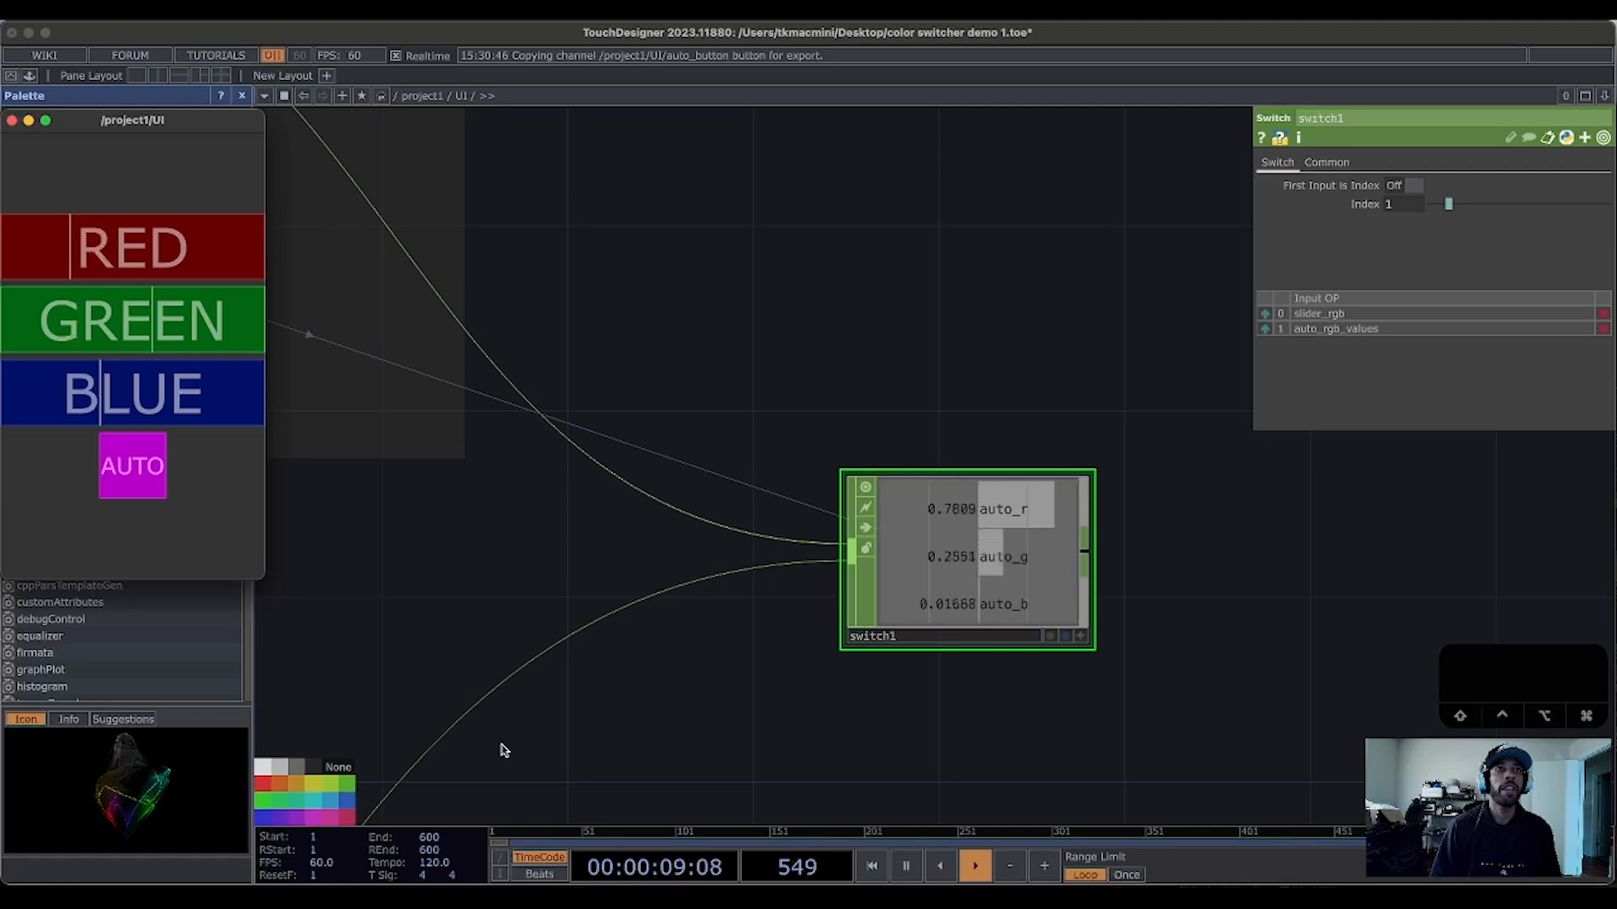
pyautogui.click(141, 468)
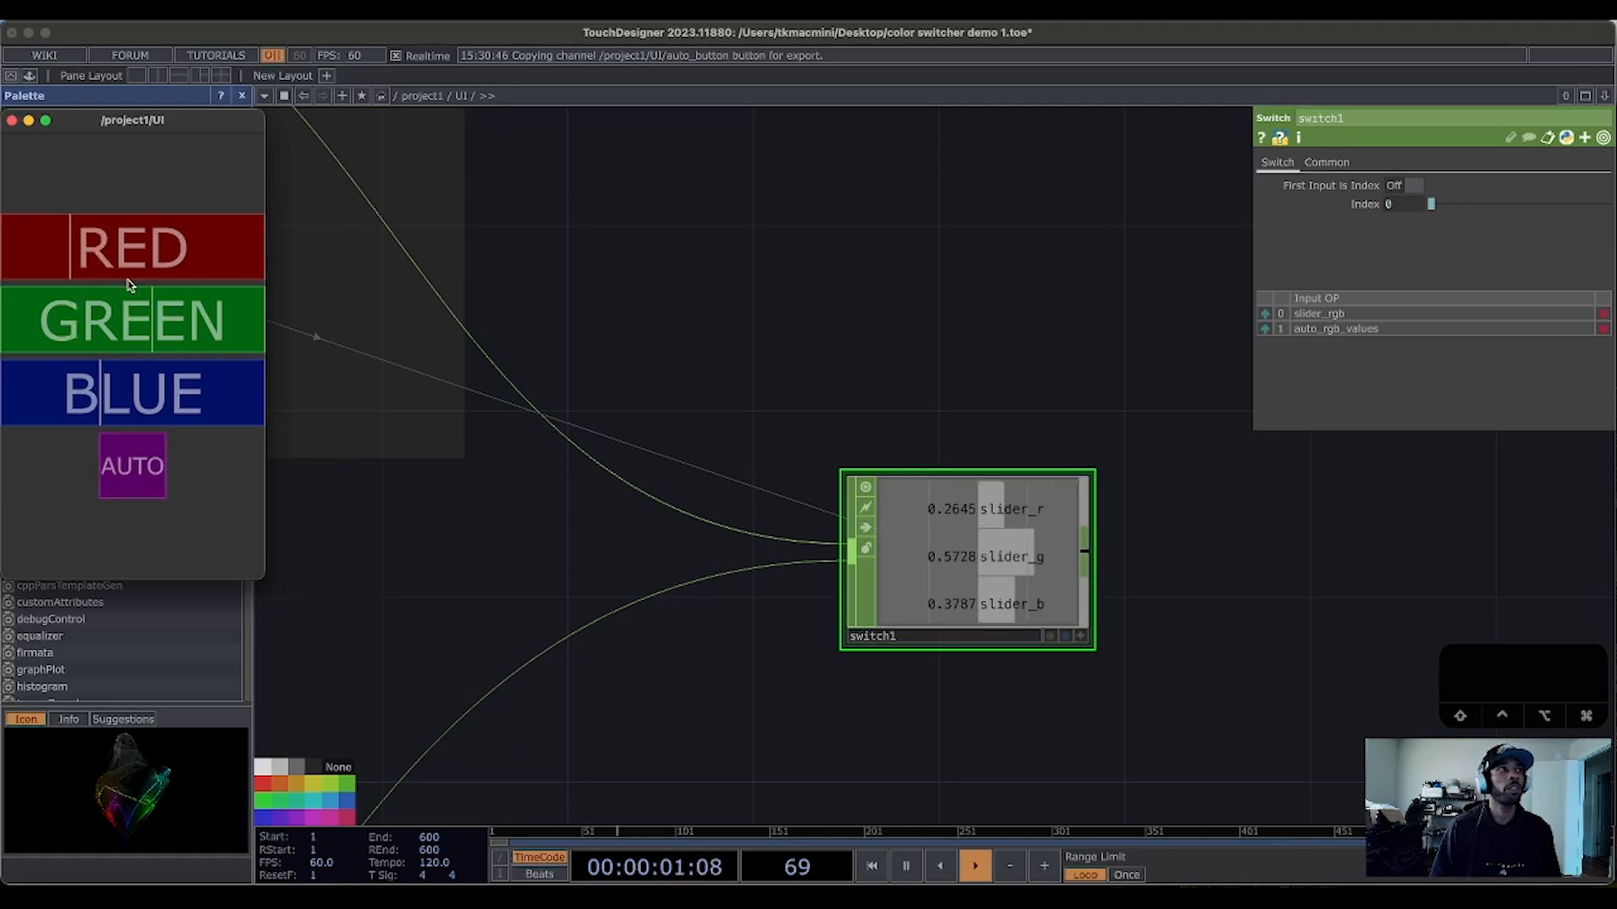
# Step: With AUTO off, adjust the UI panel sliders to about 0.78 red, 0.13 green and 0.41 blue
pyautogui.moveTo(221, 392); pyautogui.dragTo(120, 383)
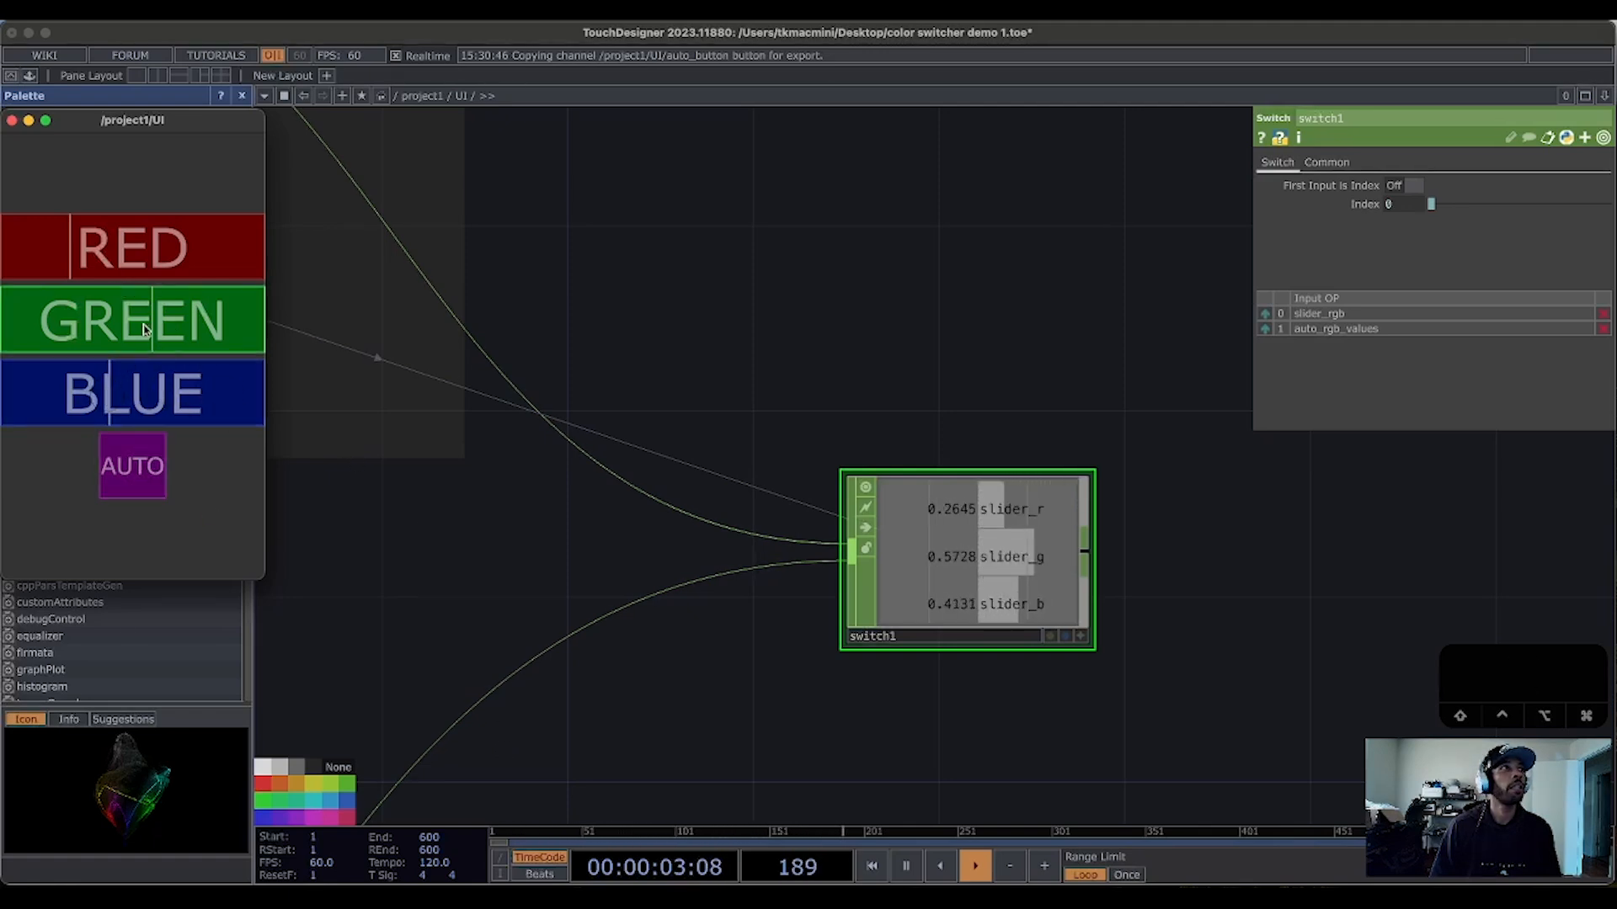
pyautogui.moveTo(169, 327); pyautogui.dragTo(36, 318)
pyautogui.moveTo(73, 251); pyautogui.dragTo(211, 267)
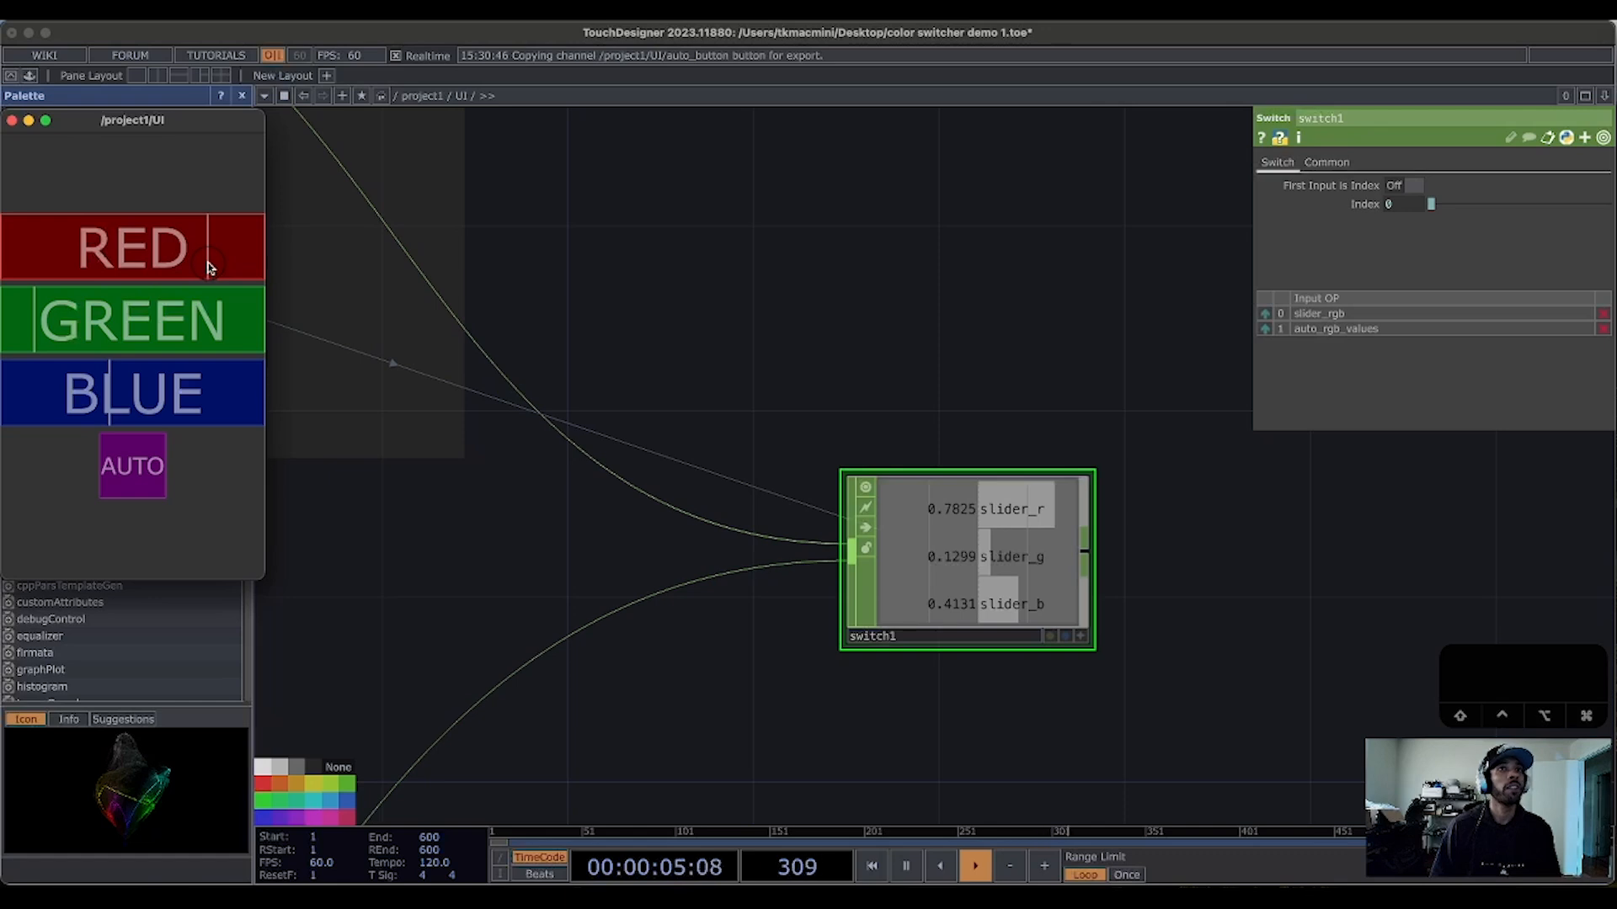
# Step: Toggle AUTO on and off a couple of times to compare switch1's automatic and slider outputs
pyautogui.click(123, 459)
pyautogui.click(124, 457)
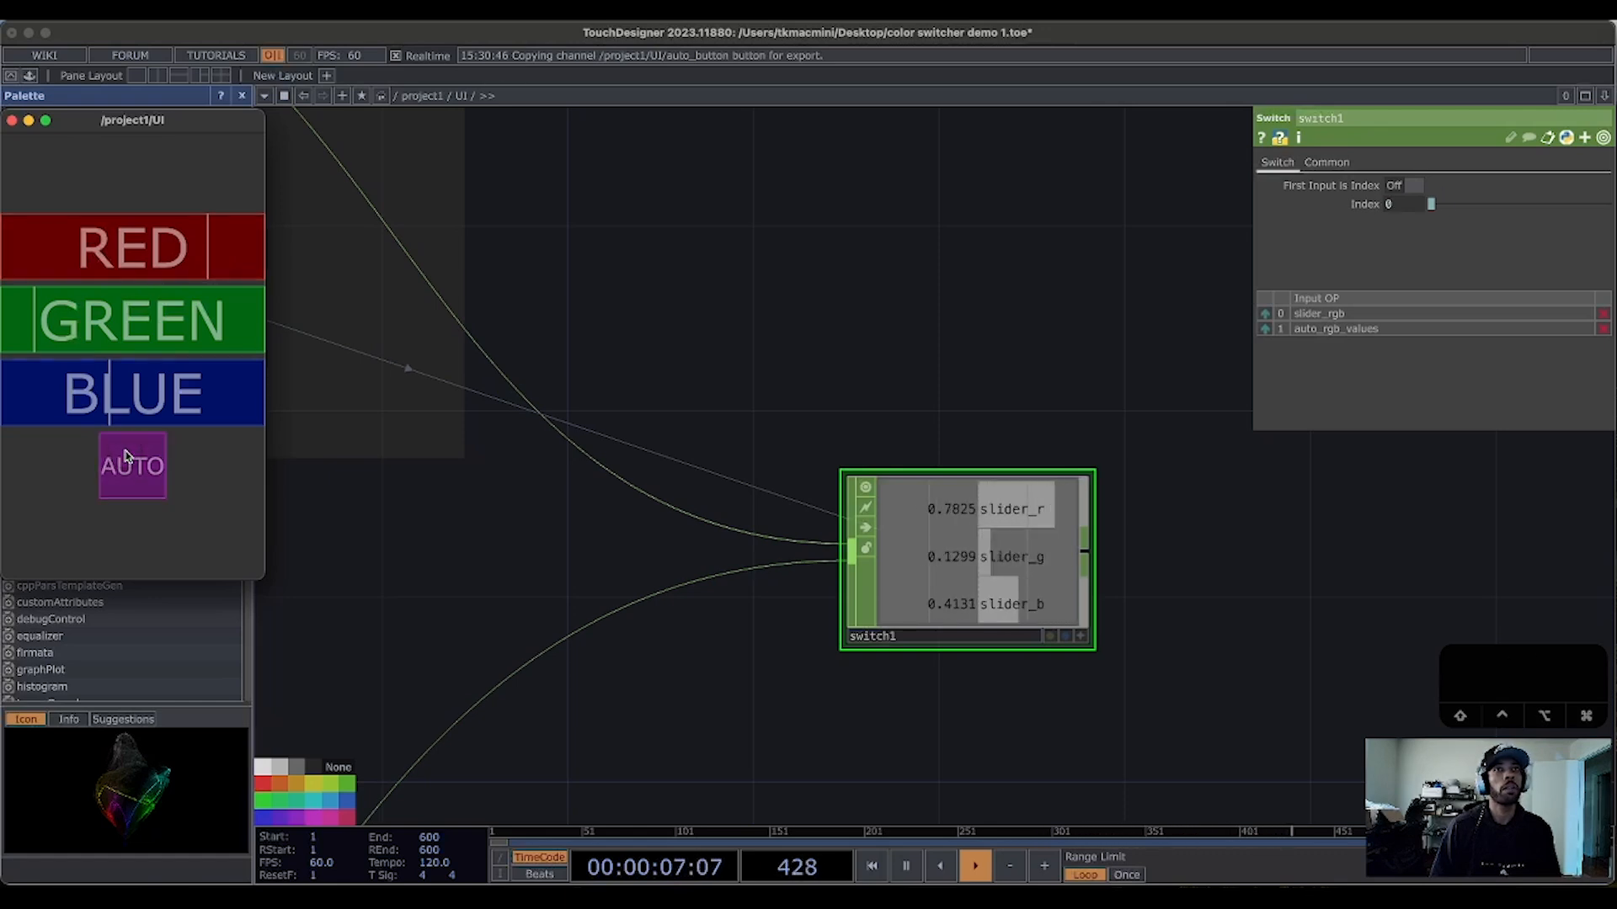
pyautogui.click(126, 456)
pyautogui.click(127, 456)
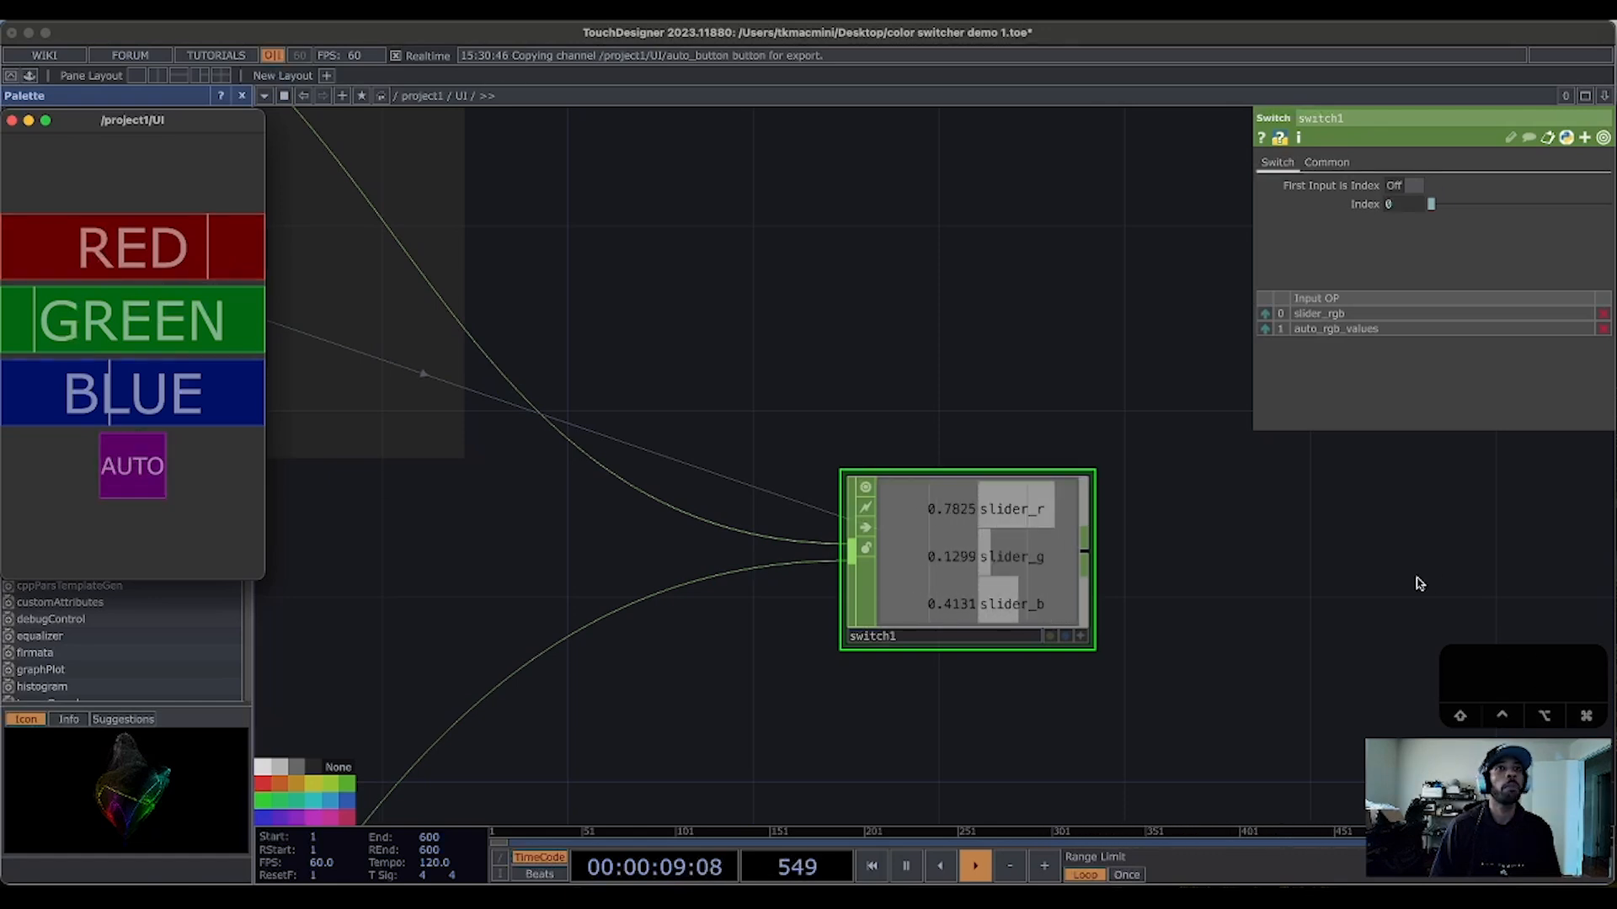
# Step: Add a Null CHOP to the output of switch1, placed beyond the two network boxes
pyautogui.scroll(-10, 1181, 602)
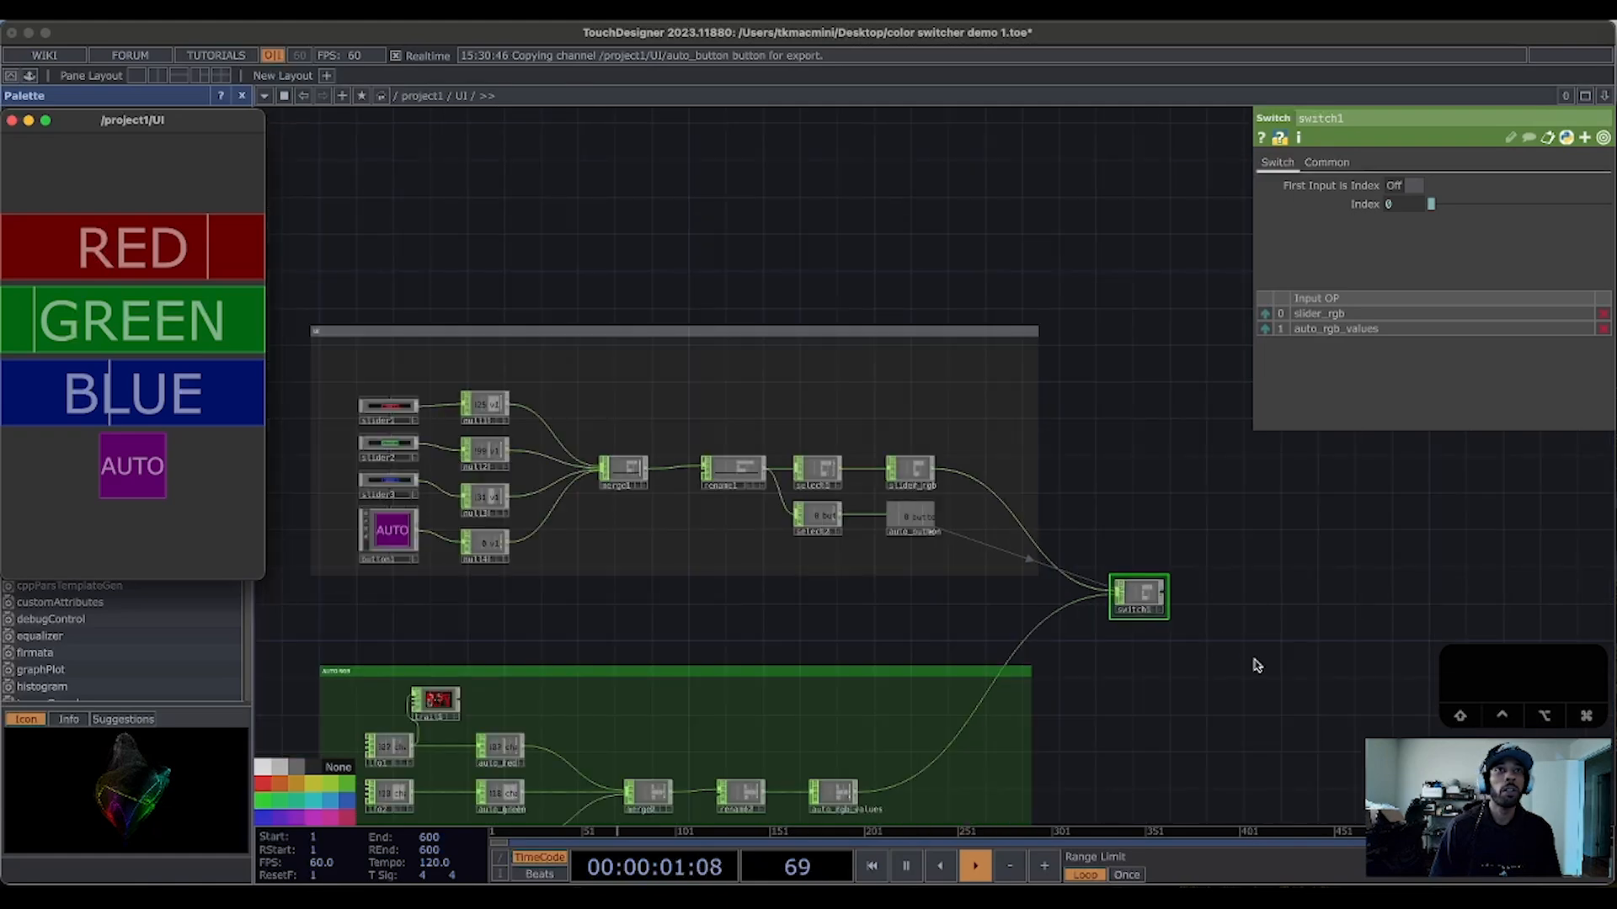
pyautogui.moveTo(1255, 646); pyautogui.dragTo(1306, 539)
pyautogui.scroll(-2, 1277, 585)
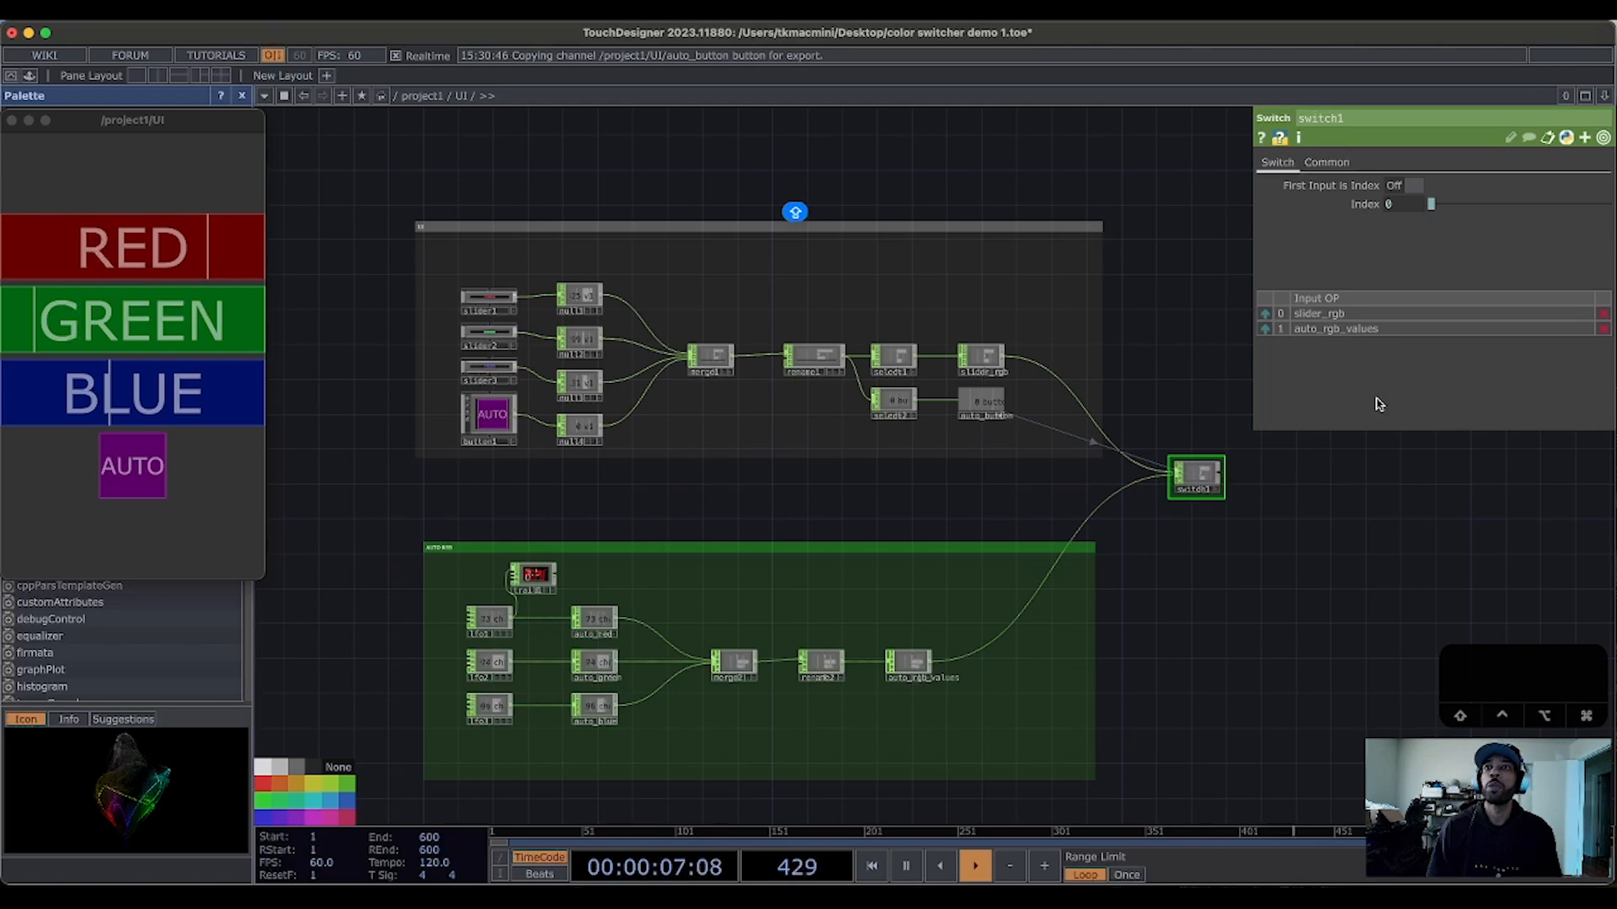
pyautogui.moveTo(1252, 474); pyautogui.dragTo(1084, 472)
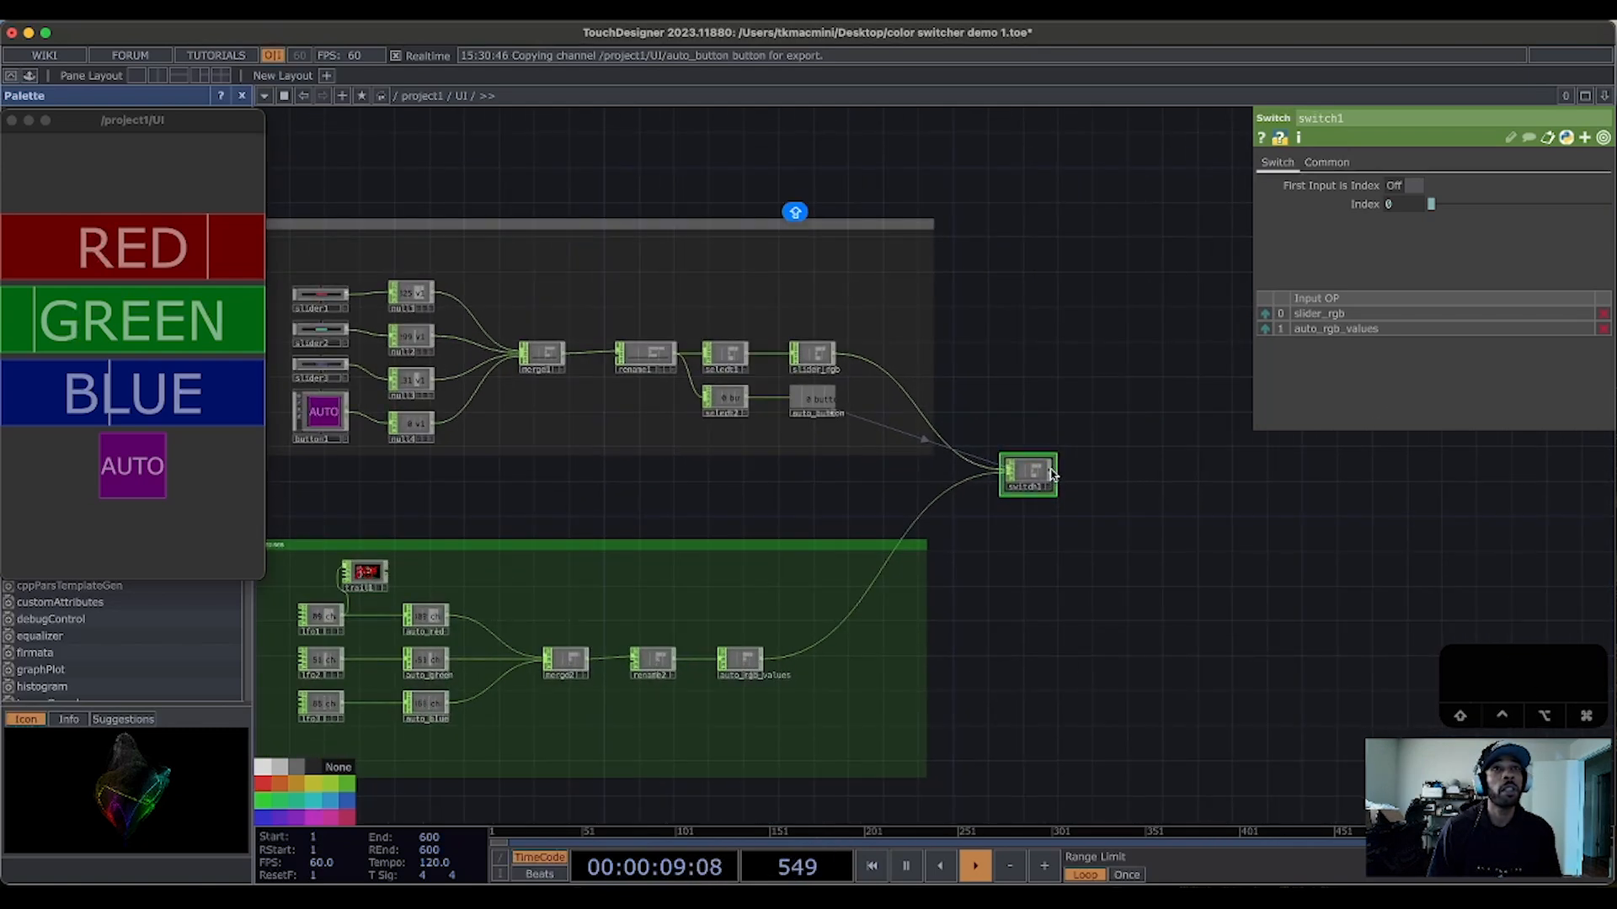
pyautogui.rightClick(1052, 474)
pyautogui.click(1097, 457)
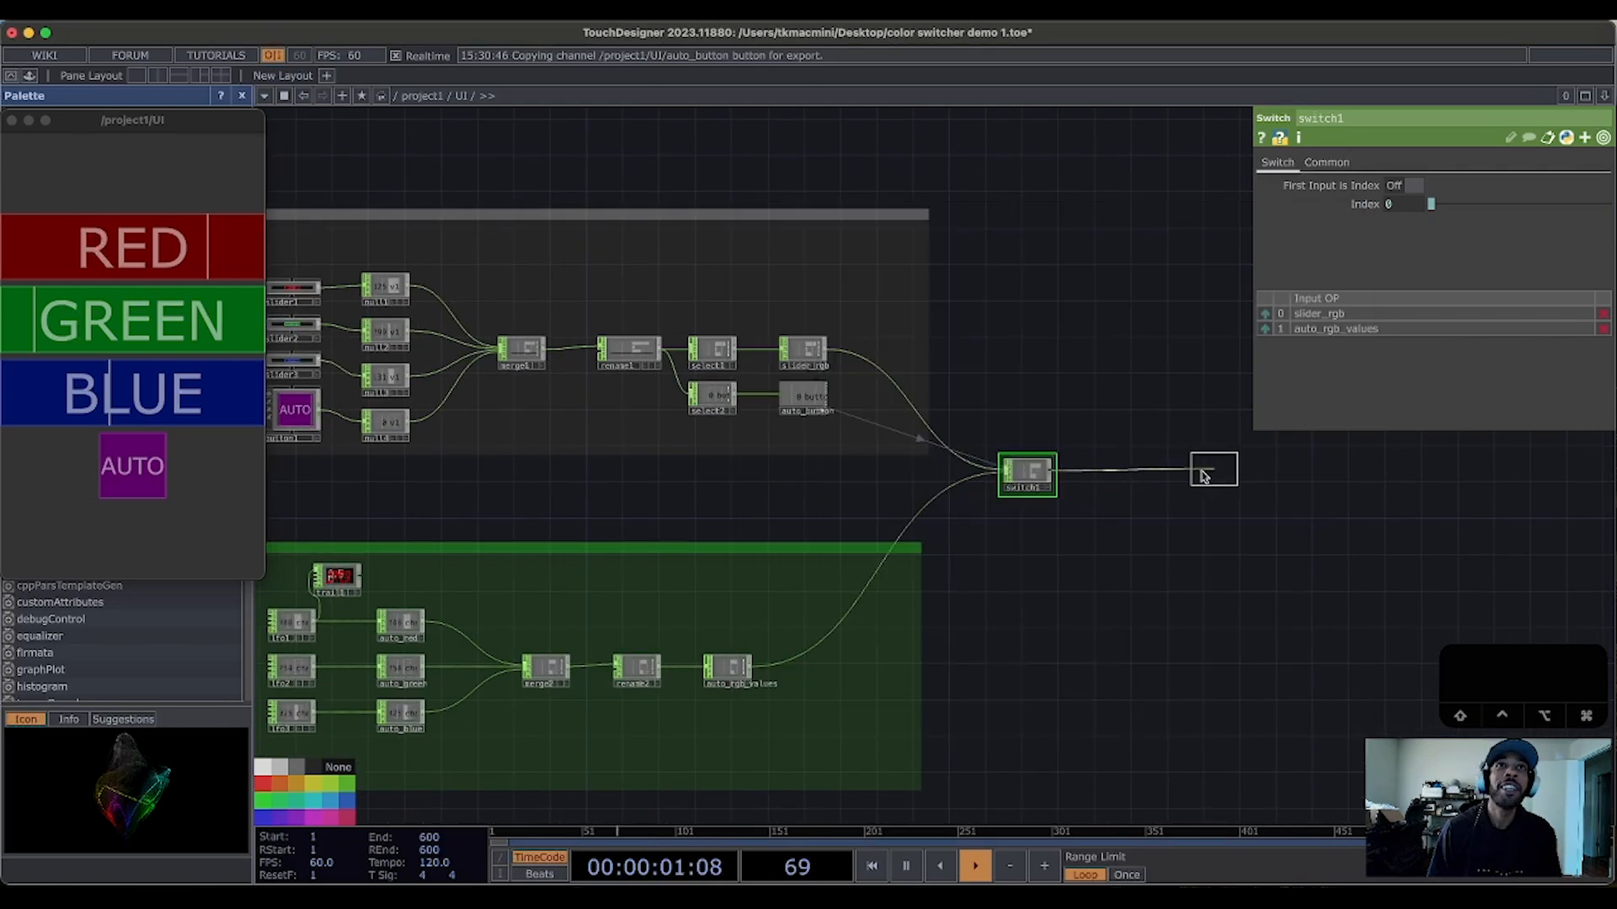
pyautogui.click(1116, 473)
# Step: Rename the new Null CHOP after switch1 as COLOR_SWITCH
pyautogui.scroll(10, 1115, 505)
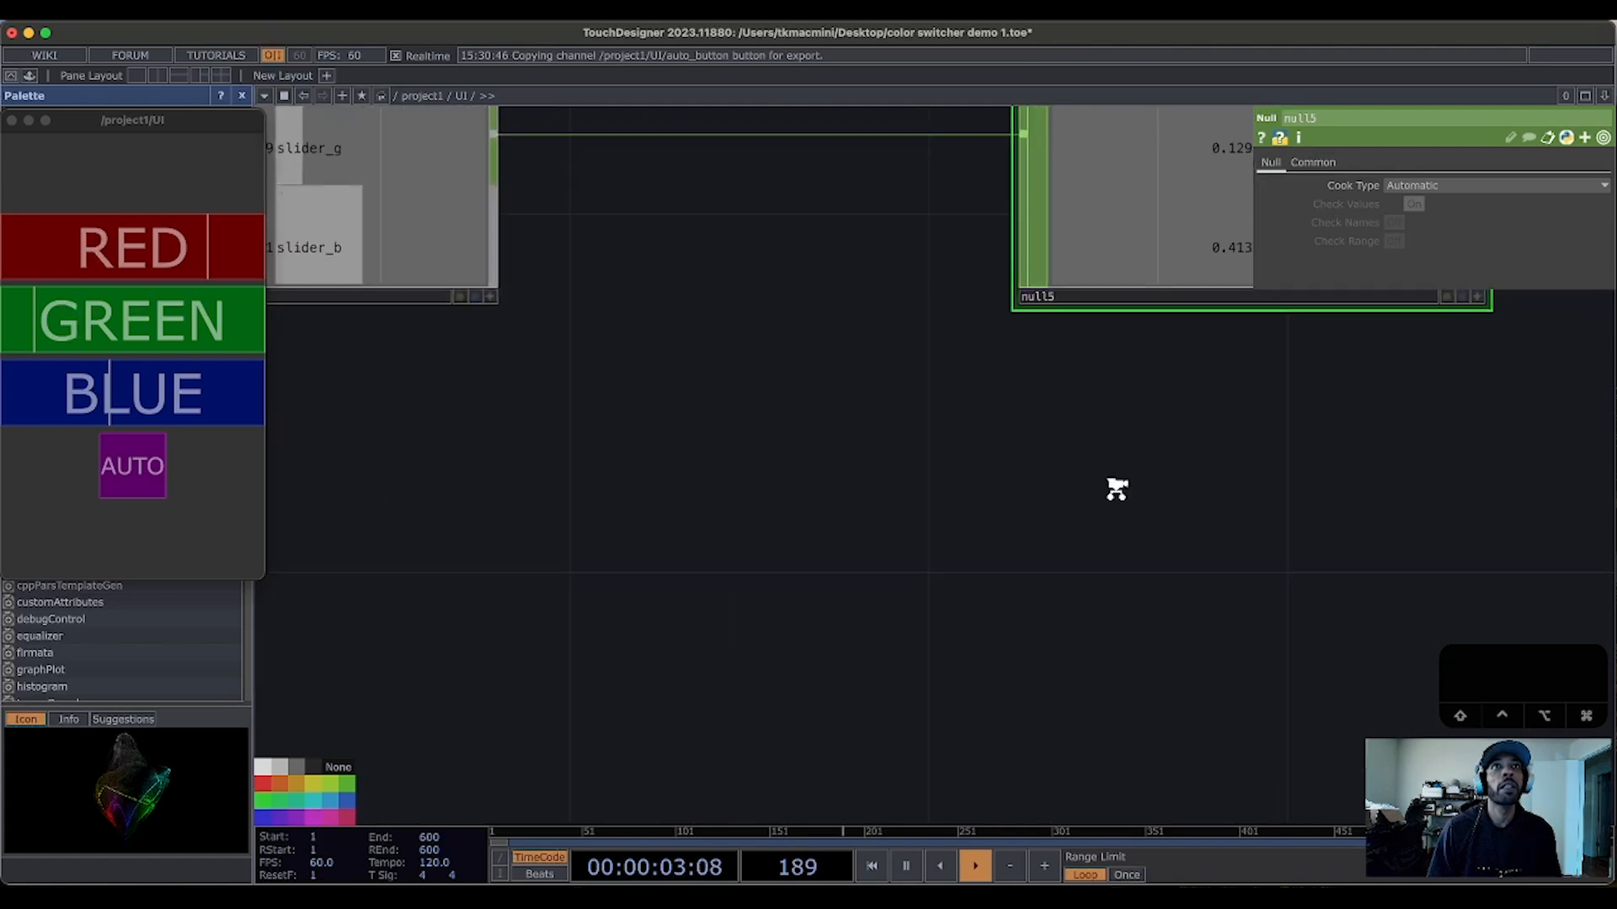
pyautogui.scroll(-5, 1117, 490)
pyautogui.moveTo(1162, 492); pyautogui.dragTo(1068, 627)
pyautogui.click(1036, 542)
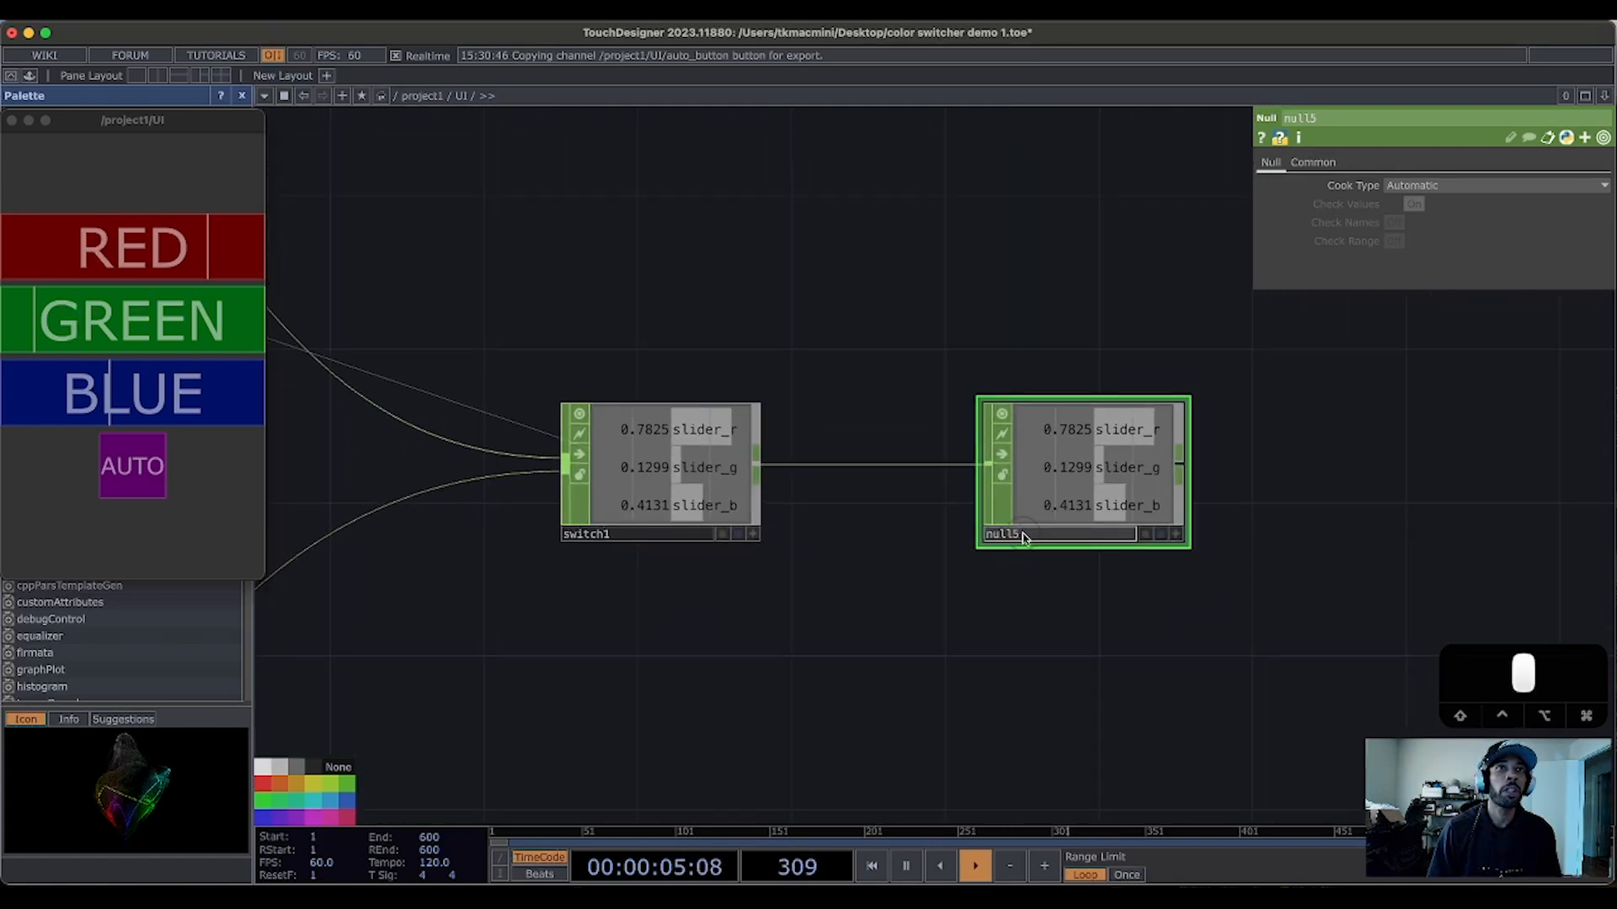
pyautogui.write('COLOR_SWITCH')
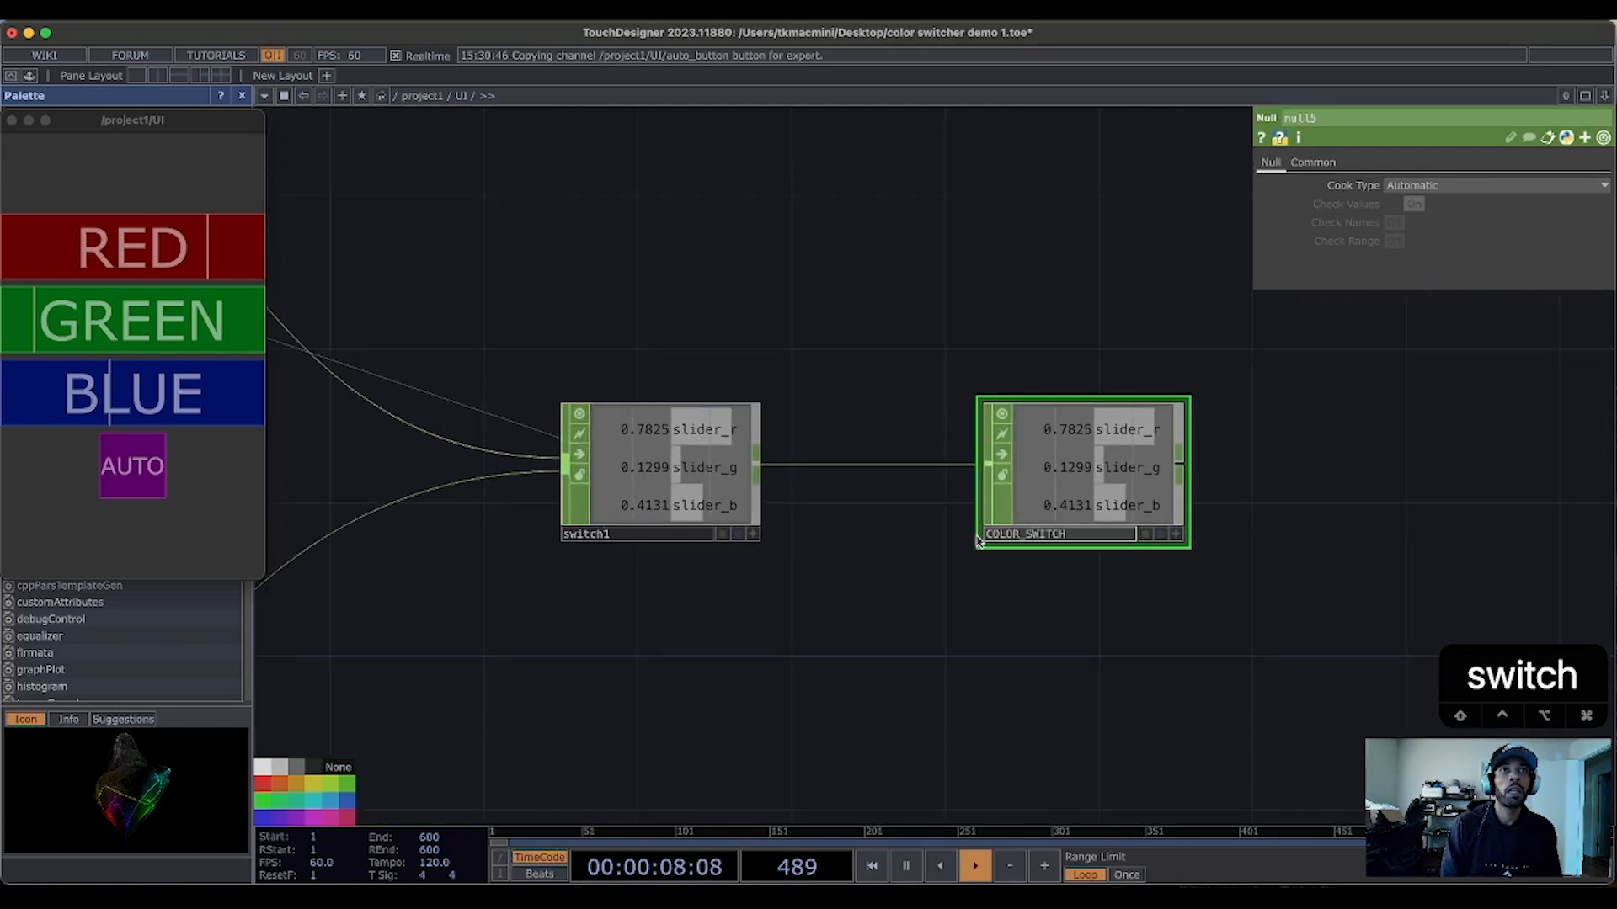
pyautogui.press('Return')
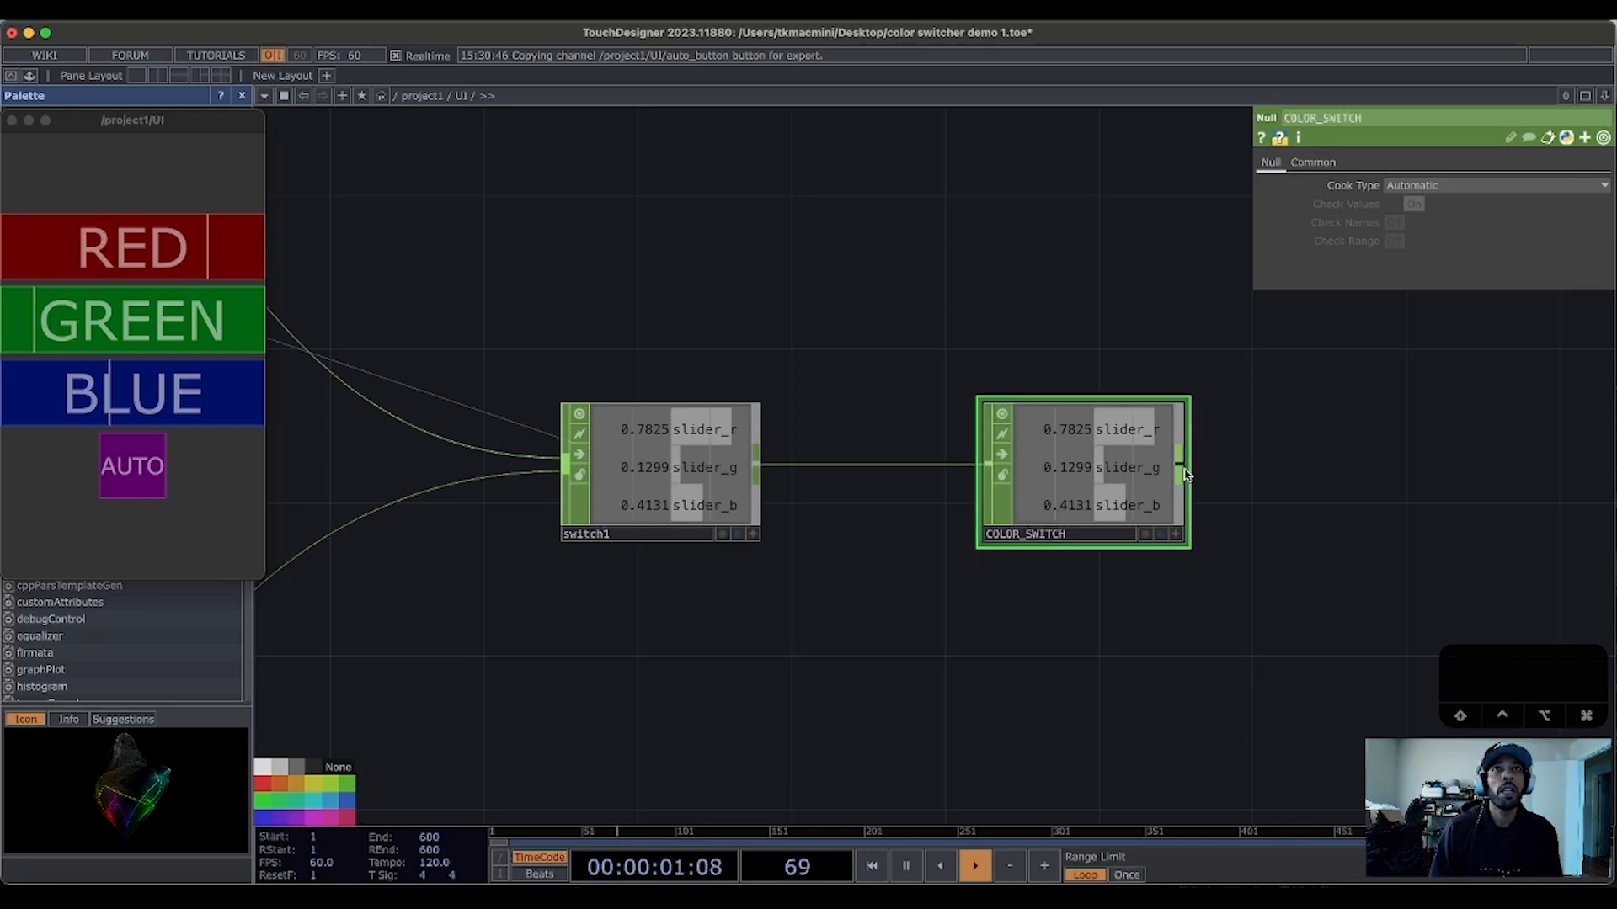
# Step: Add an Out CHOP beside COLOR_SWITCH and connect COLOR_SWITCH's output to its input
pyautogui.moveTo(1280, 502); pyautogui.dragTo(1069, 531)
pyautogui.doubleClick(1153, 515)
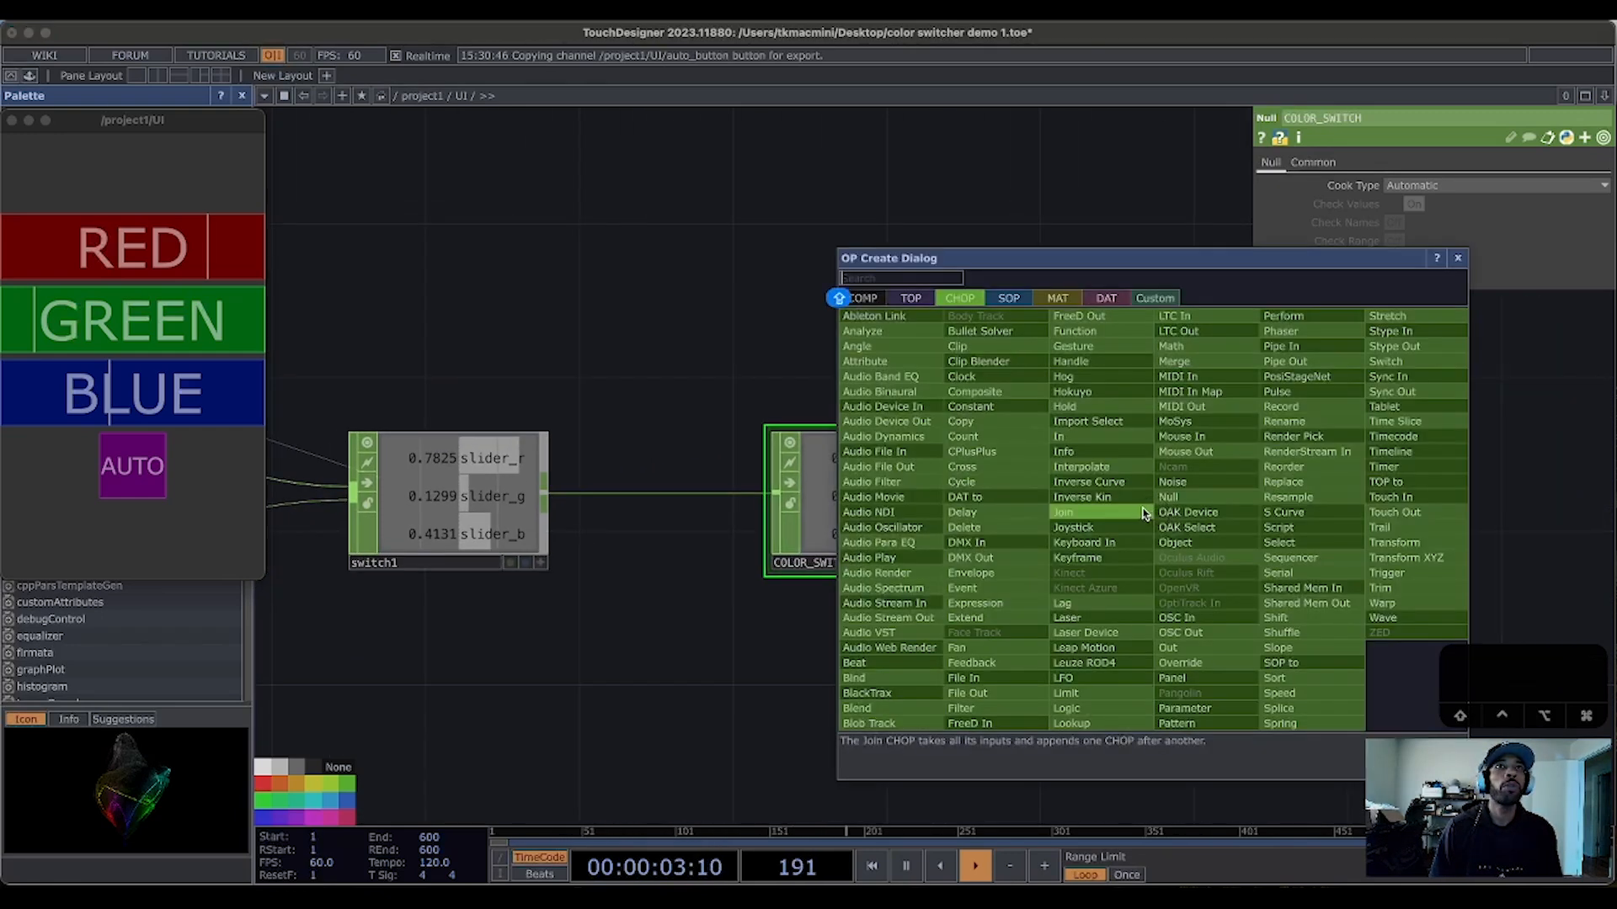
pyautogui.click(1215, 648)
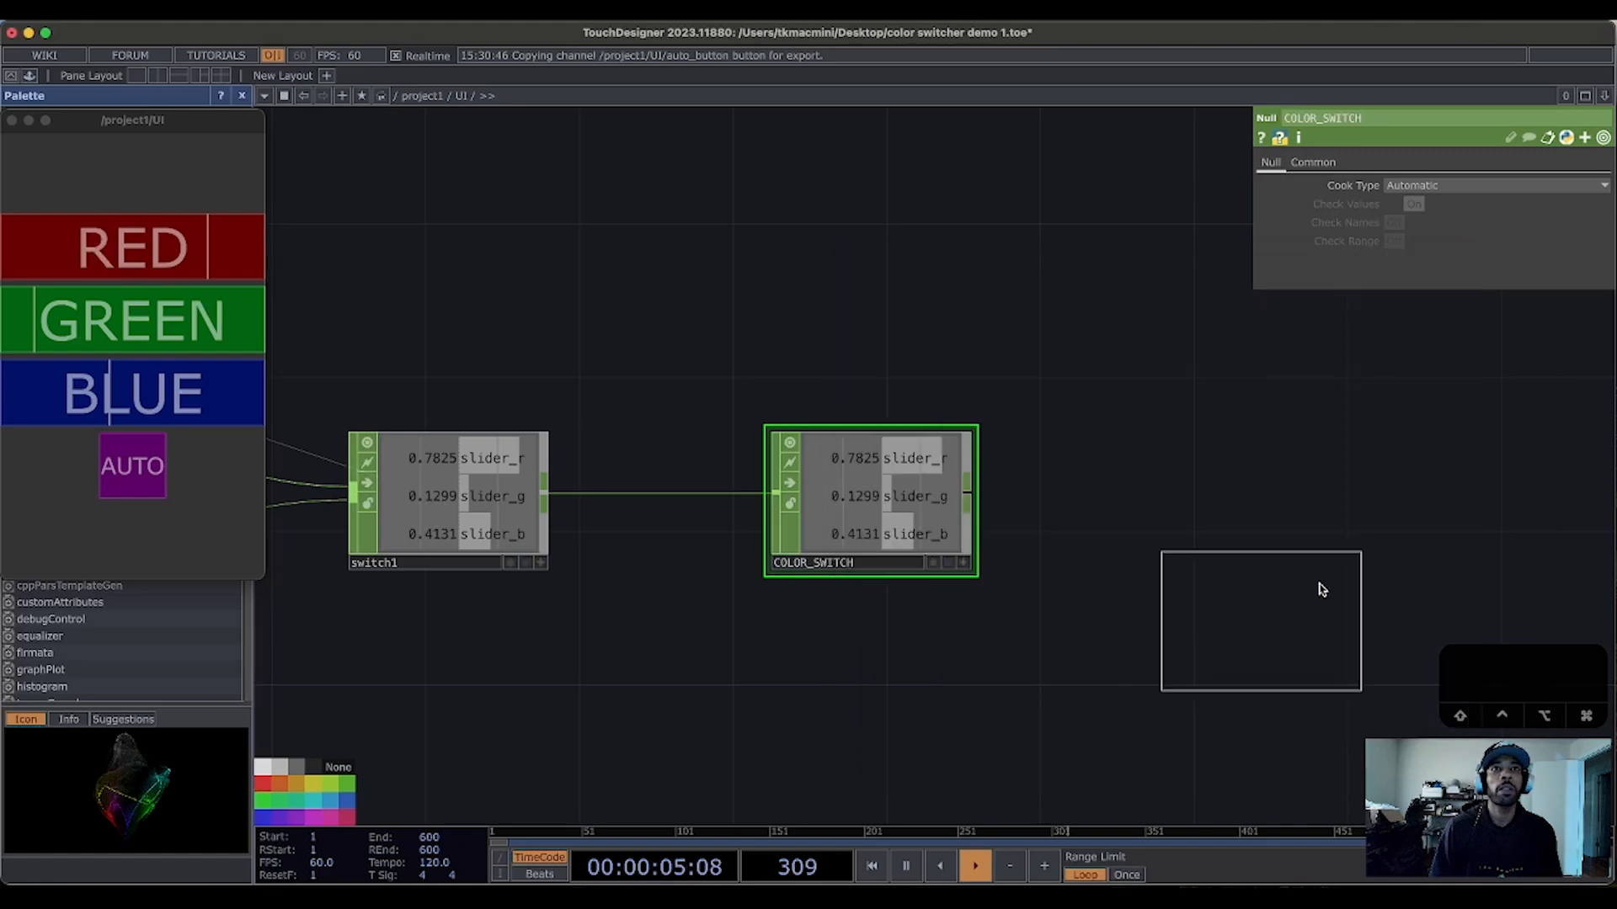
pyautogui.click(1312, 490)
pyautogui.moveTo(1336, 603); pyautogui.dragTo(1073, 674)
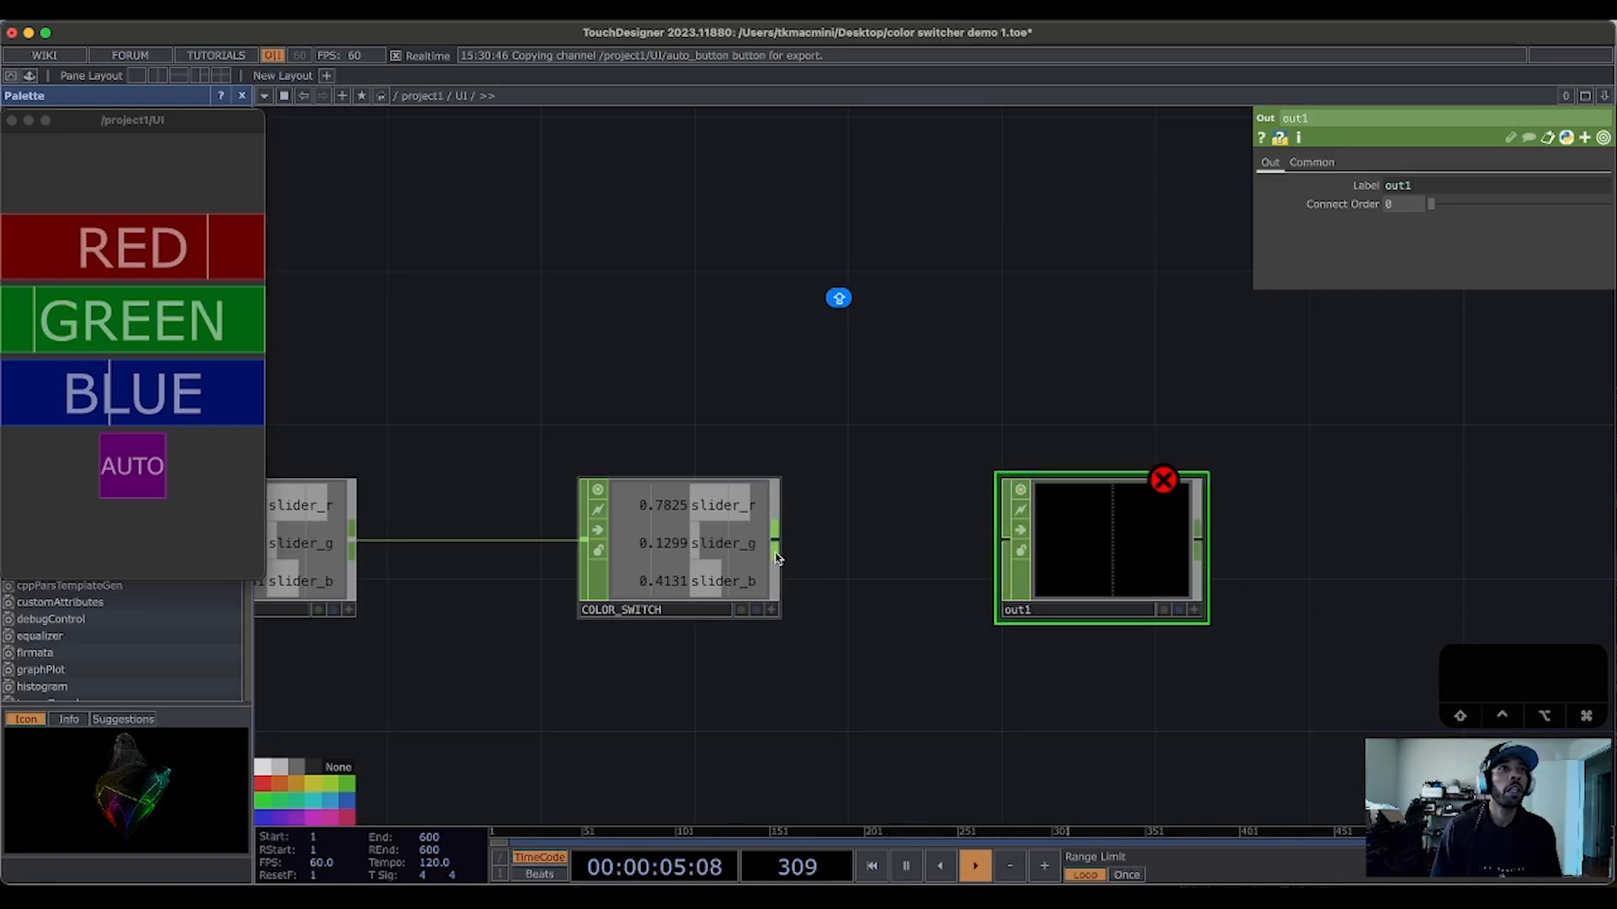
pyautogui.moveTo(777, 548); pyautogui.dragTo(1005, 539)
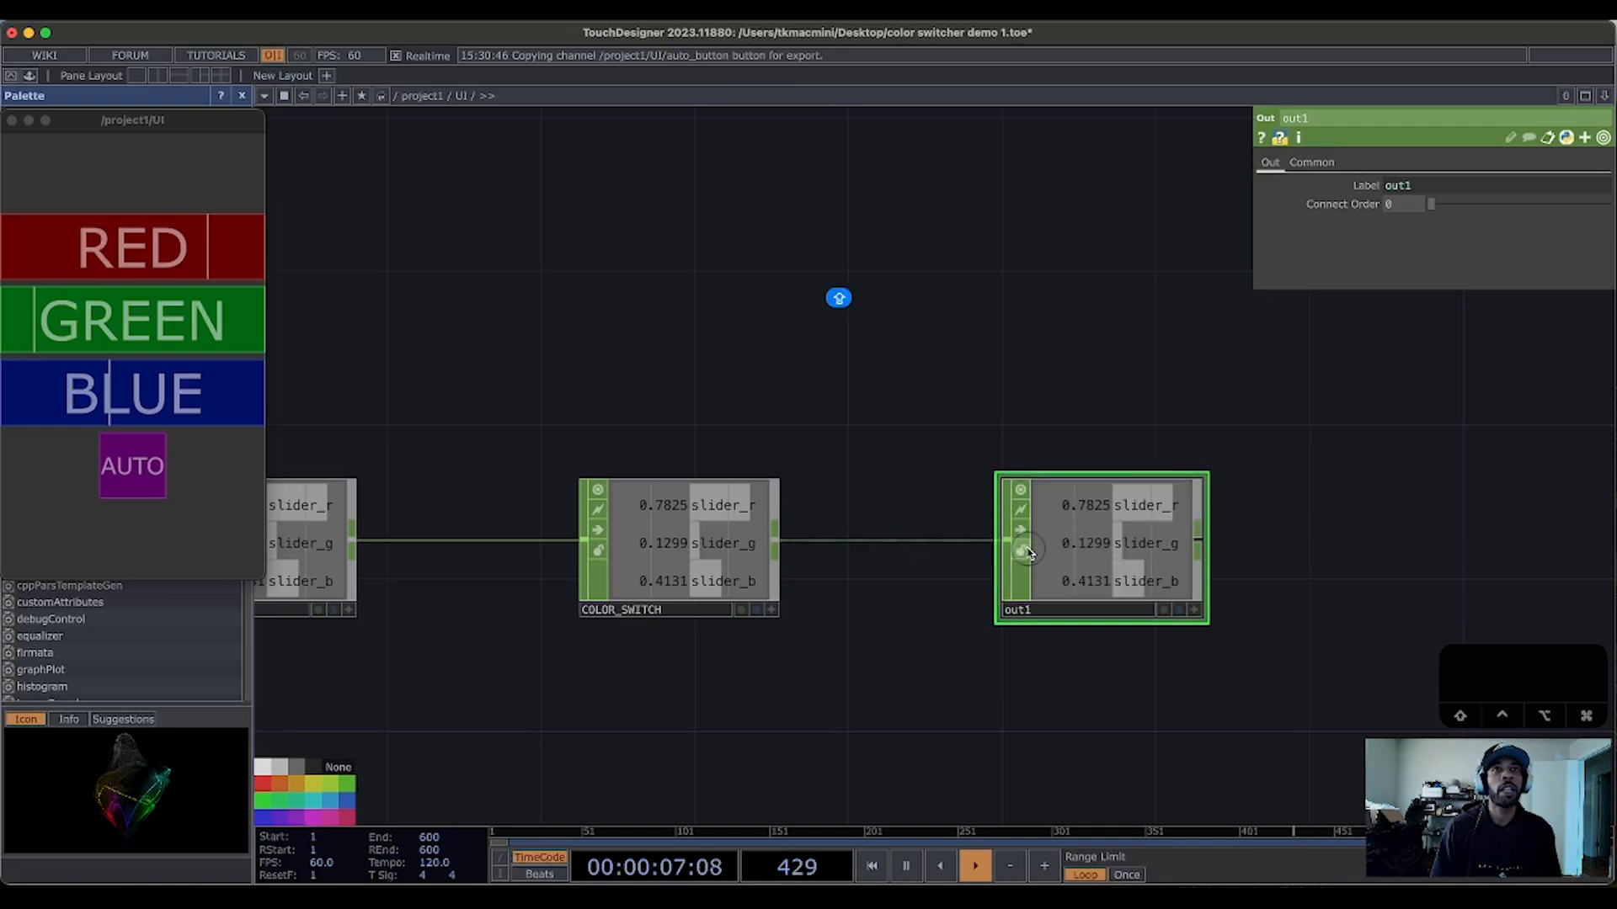
# Step: Toggle AUTO repeatedly to check that out1 passes the channels selected by the switch, ending with AUTO on
pyautogui.hscroll(-10, 1352, 645)
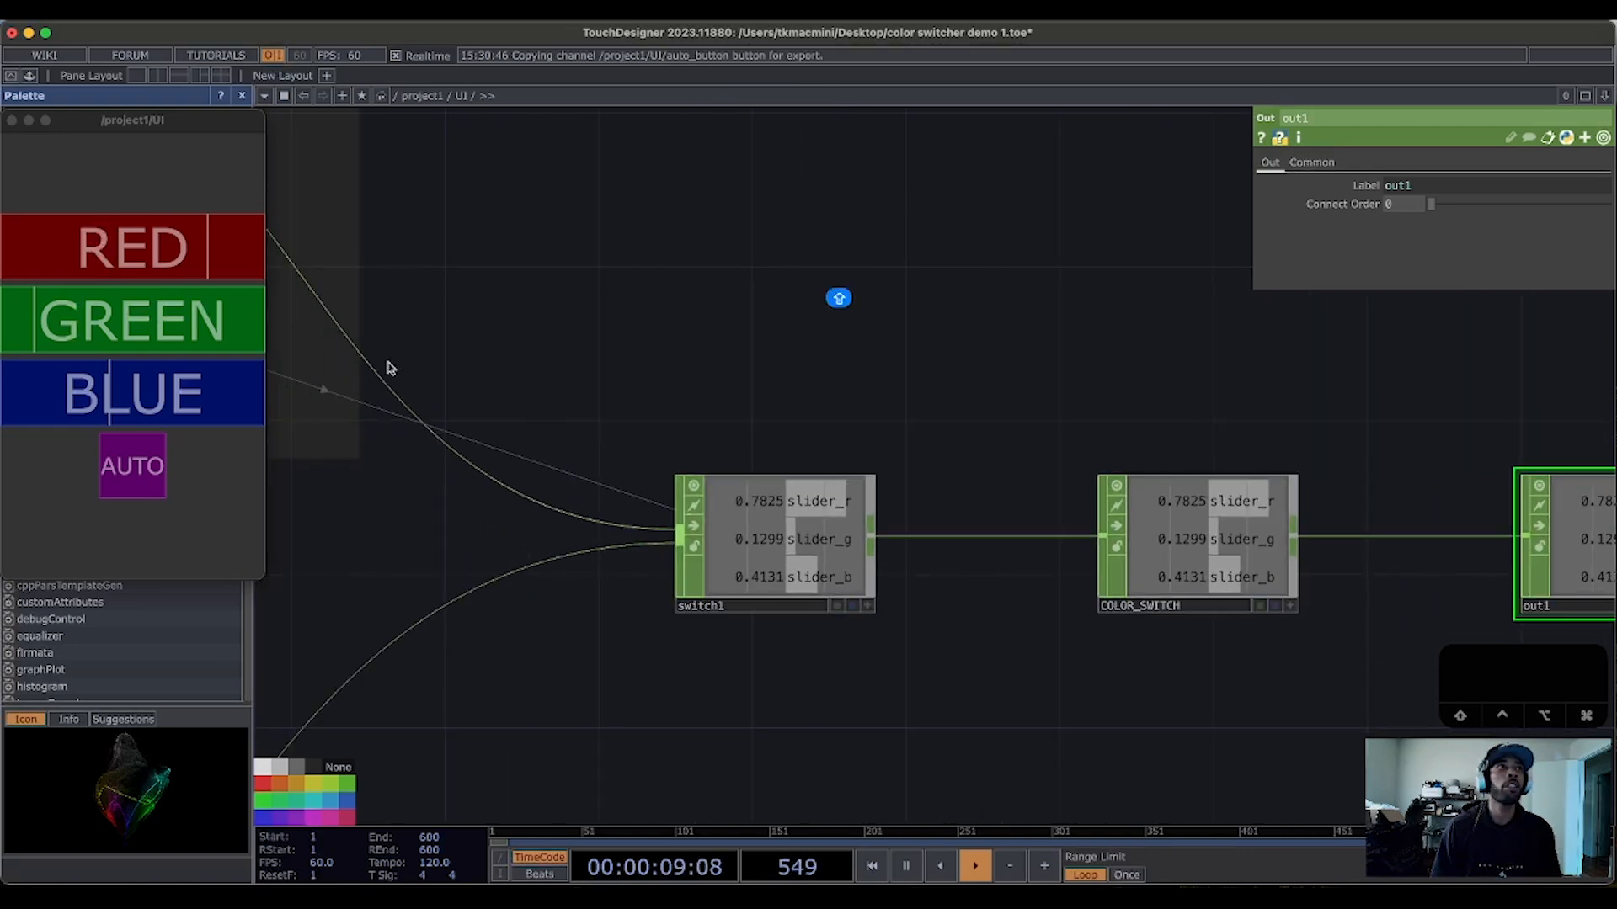
pyautogui.click(130, 463)
pyautogui.moveTo(946, 672); pyautogui.dragTo(168, 660)
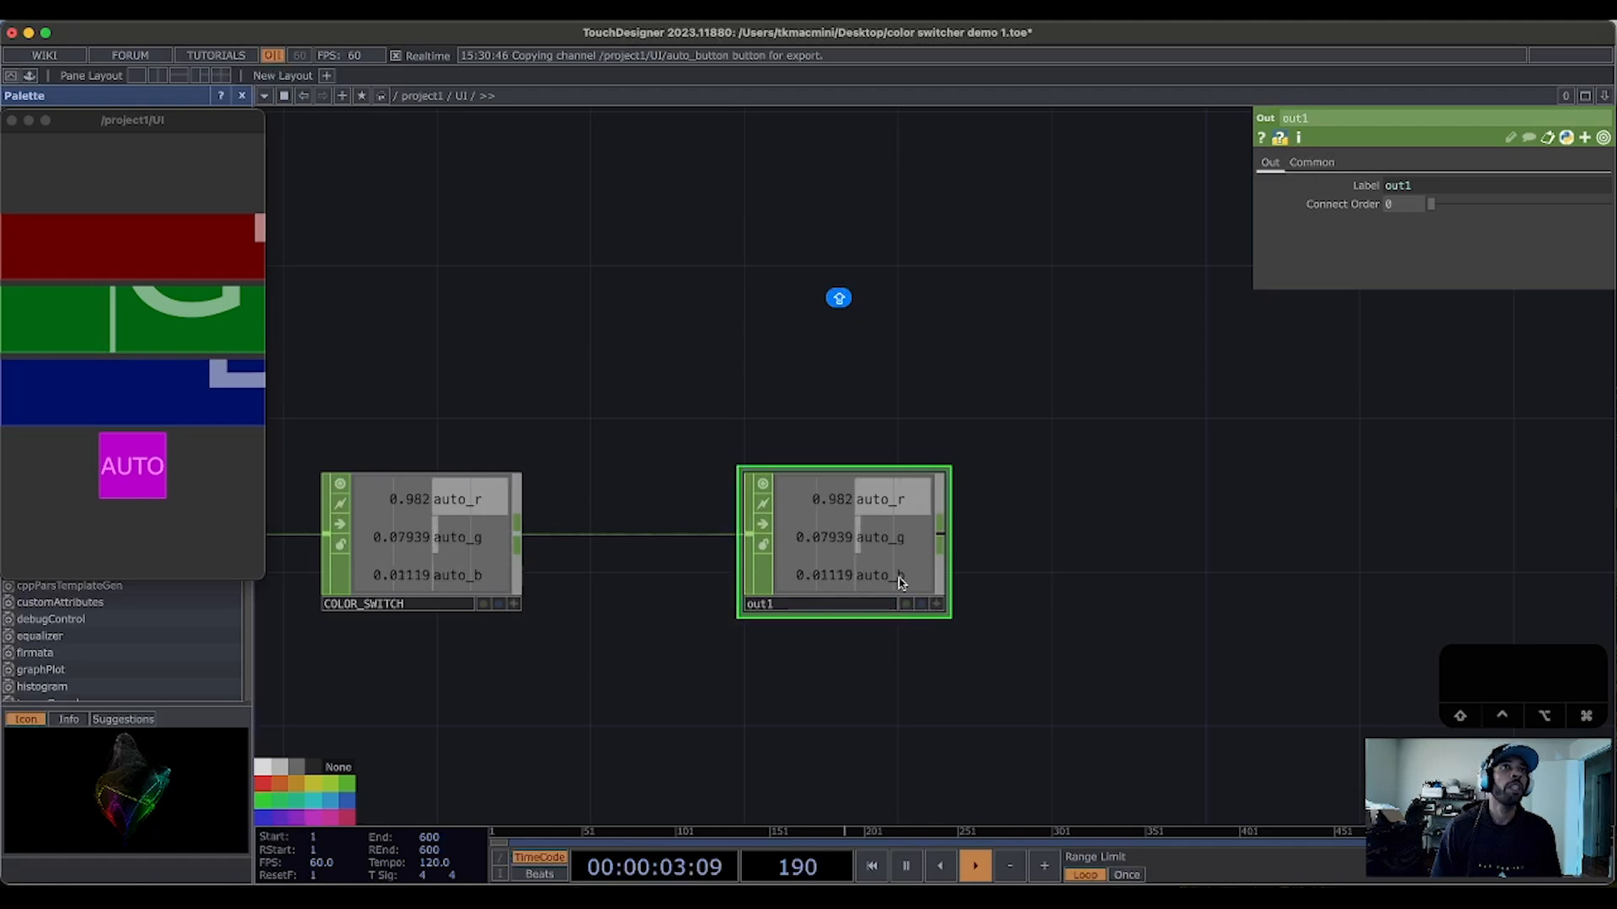
pyautogui.click(140, 471)
pyautogui.click(140, 470)
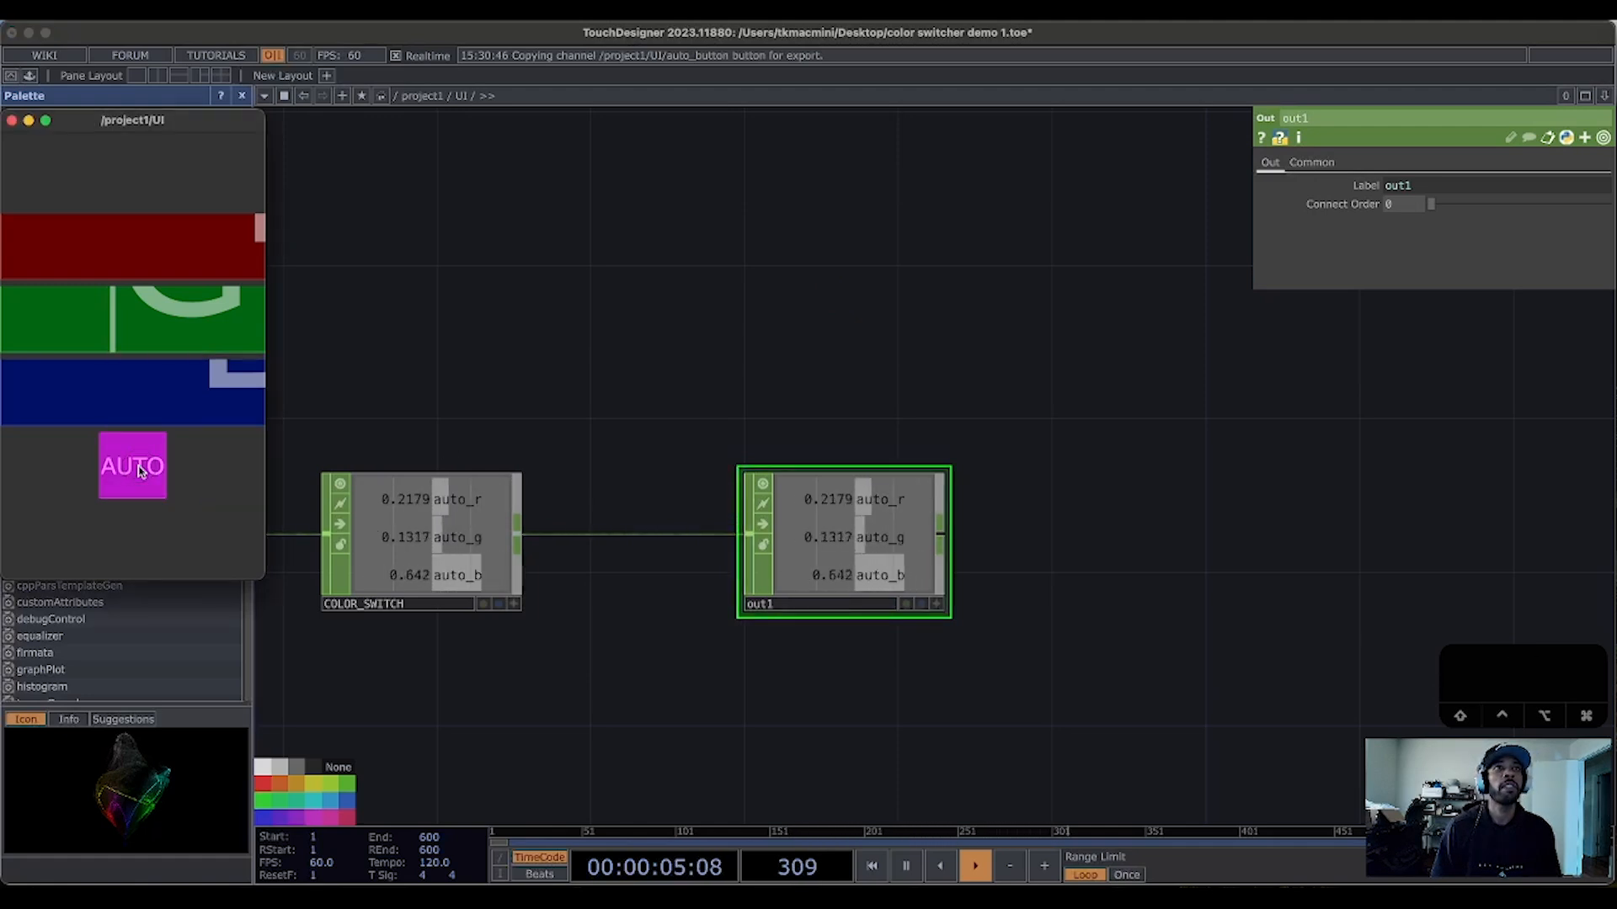
pyautogui.click(140, 469)
pyautogui.click(140, 469)
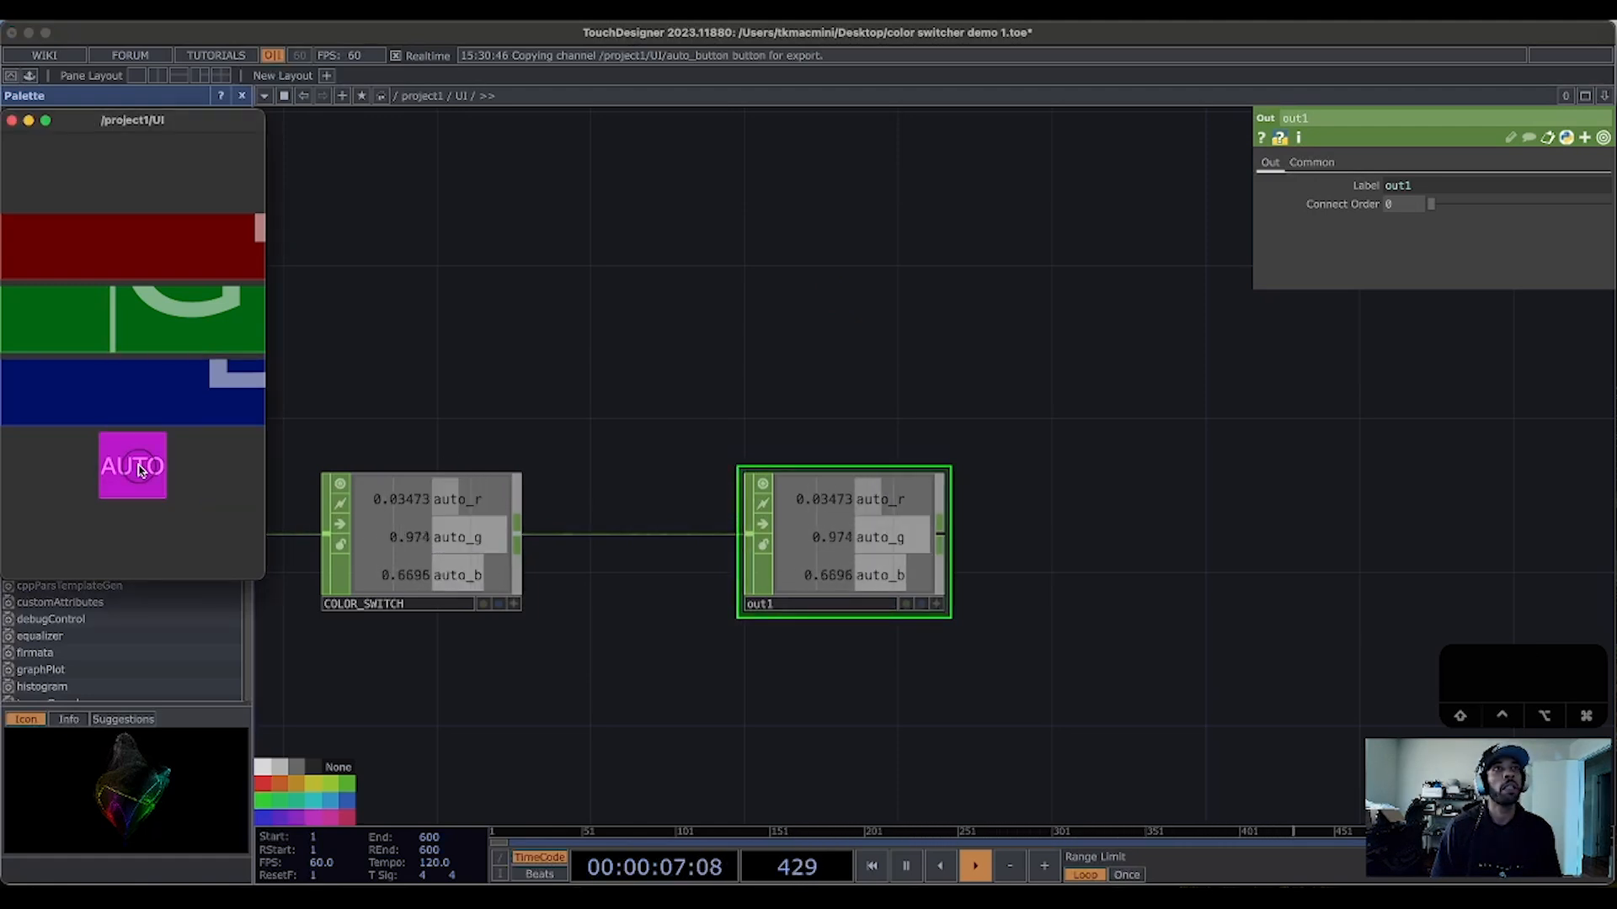
# Step: Go up to the project1 network and move the panel's red, green and blue sliders close to their midpoints
pyautogui.scroll(-1, 1126, 522)
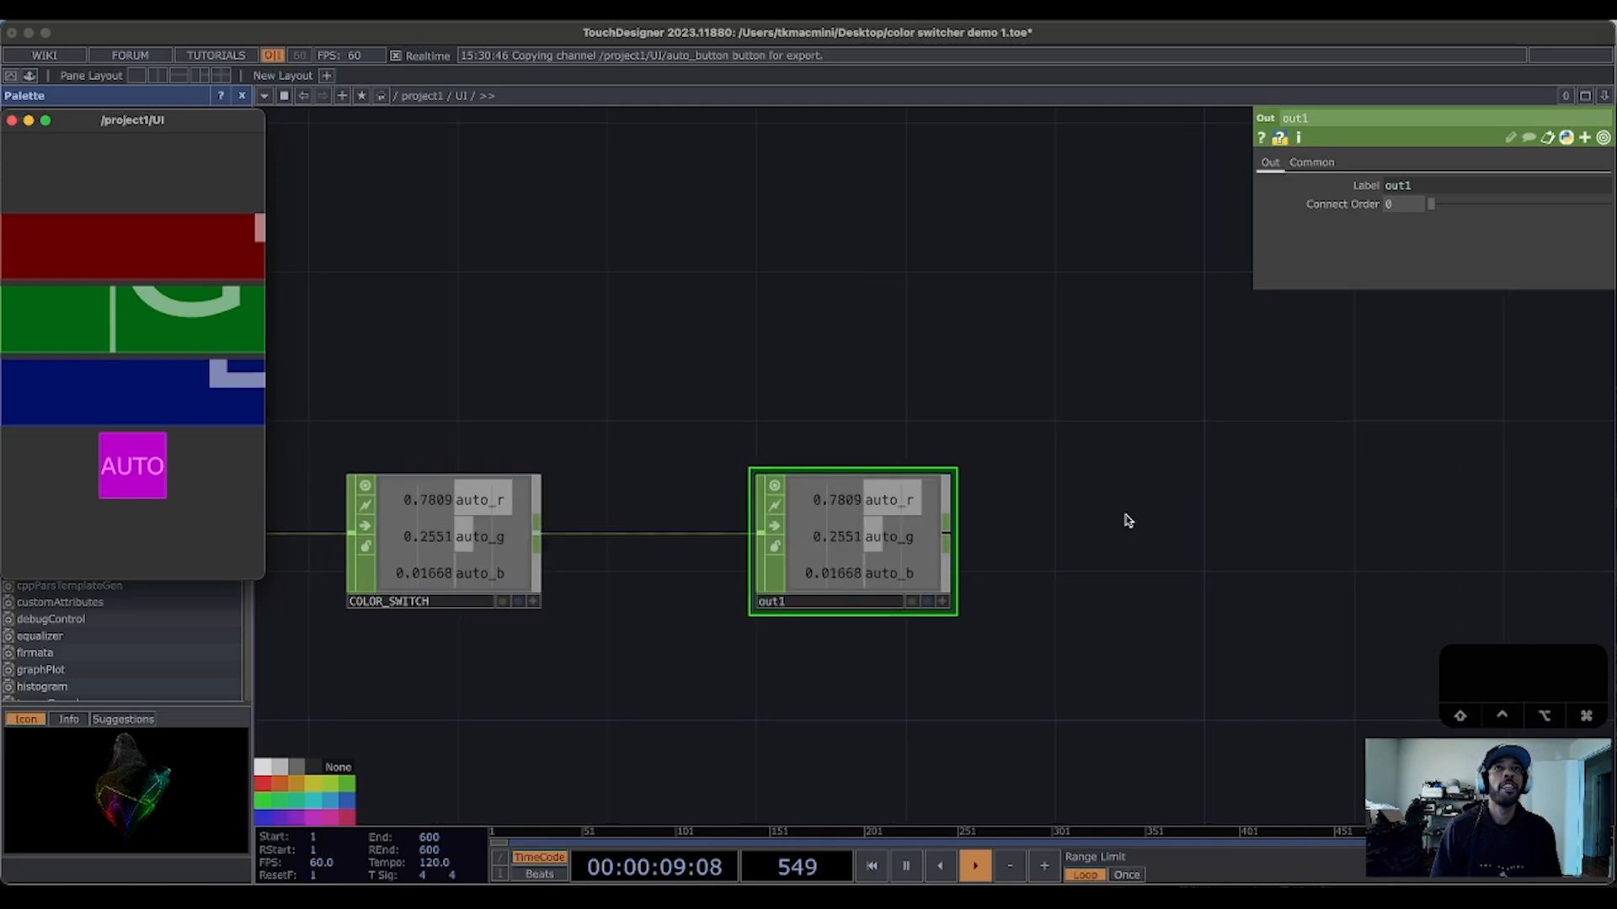
pyautogui.press('u')
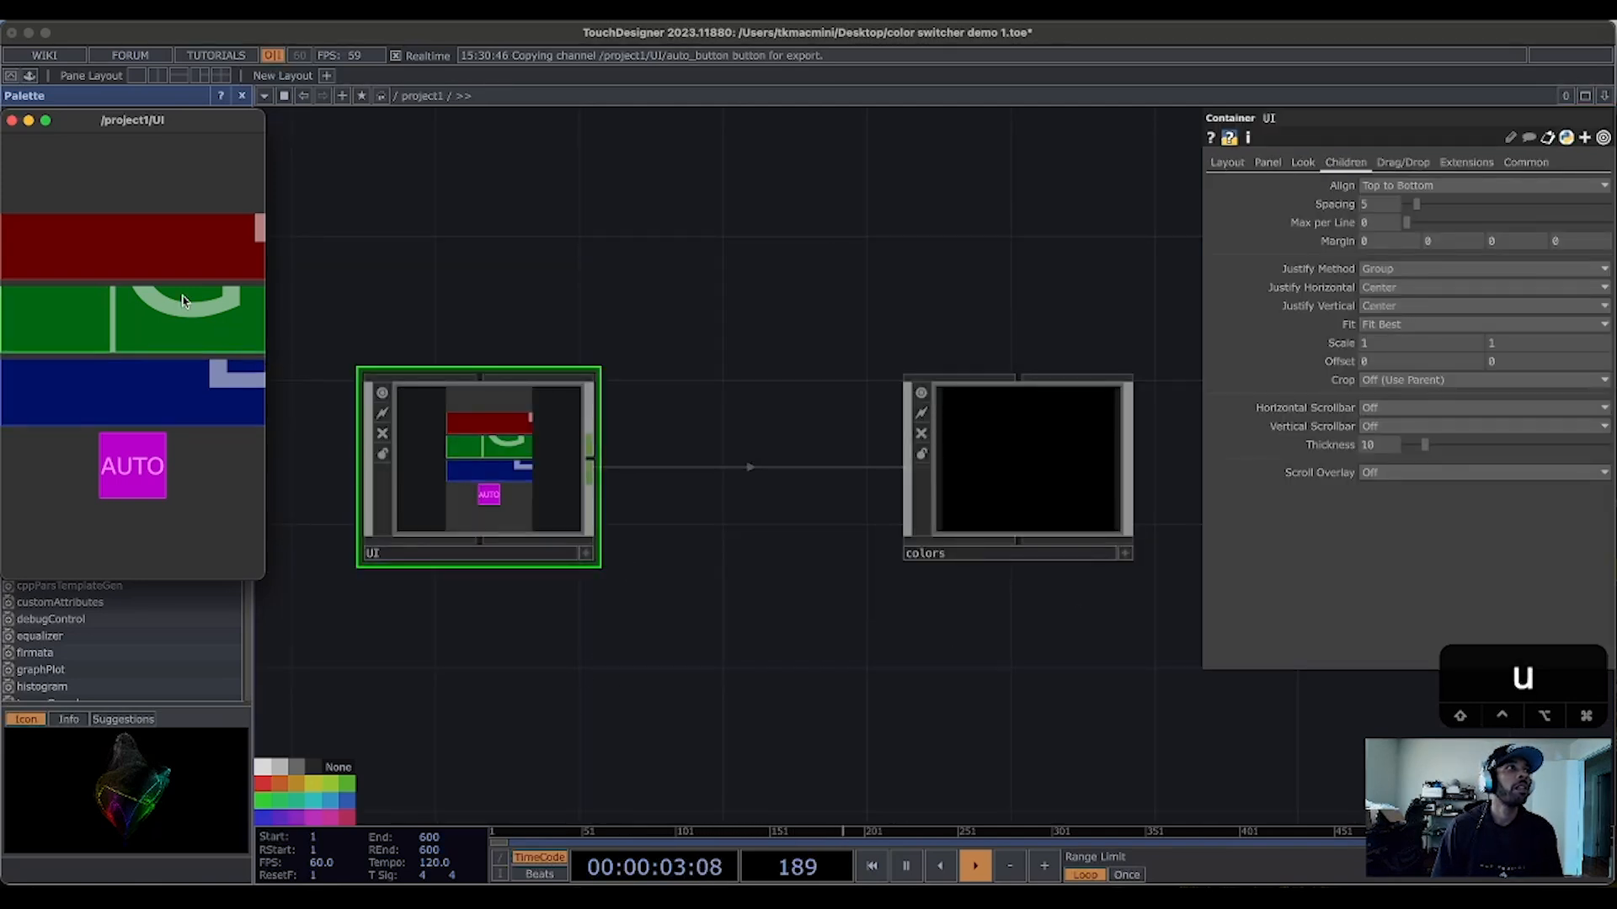
pyautogui.click(204, 235)
pyautogui.moveTo(192, 250); pyautogui.dragTo(133, 251)
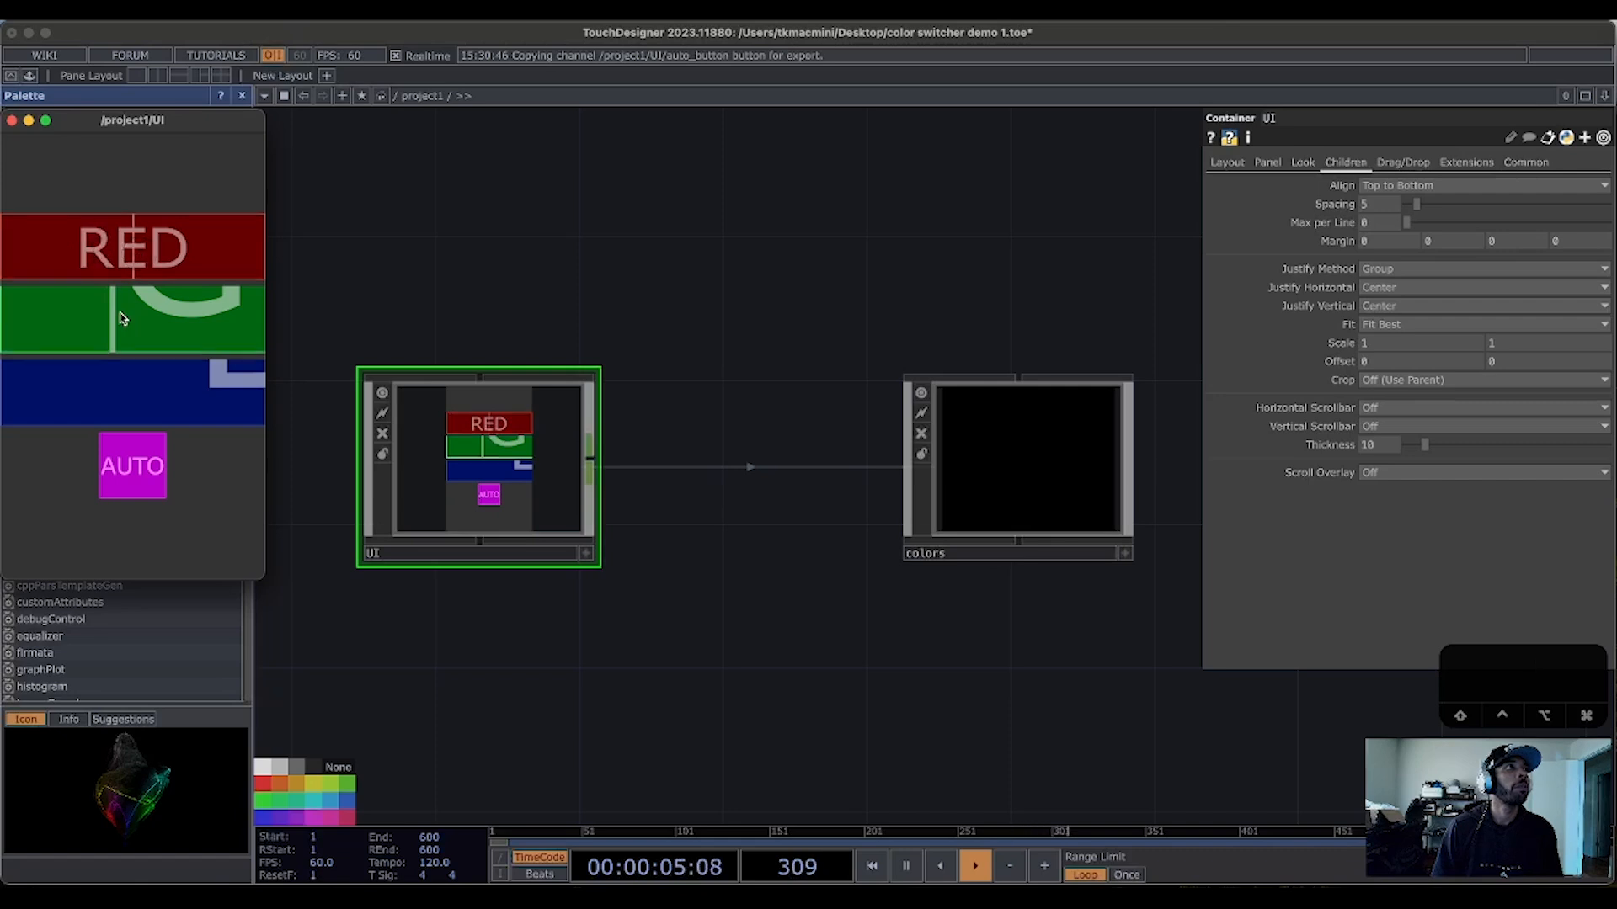
pyautogui.moveTo(123, 319)
pyautogui.mouseDown()
pyautogui.moveTo(133, 326)
pyautogui.moveTo(110, 327)
pyautogui.mouseUp()
pyautogui.moveTo(180, 394)
pyautogui.mouseDown()
pyautogui.moveTo(87, 394)
pyautogui.moveTo(152, 396)
pyautogui.mouseUp()
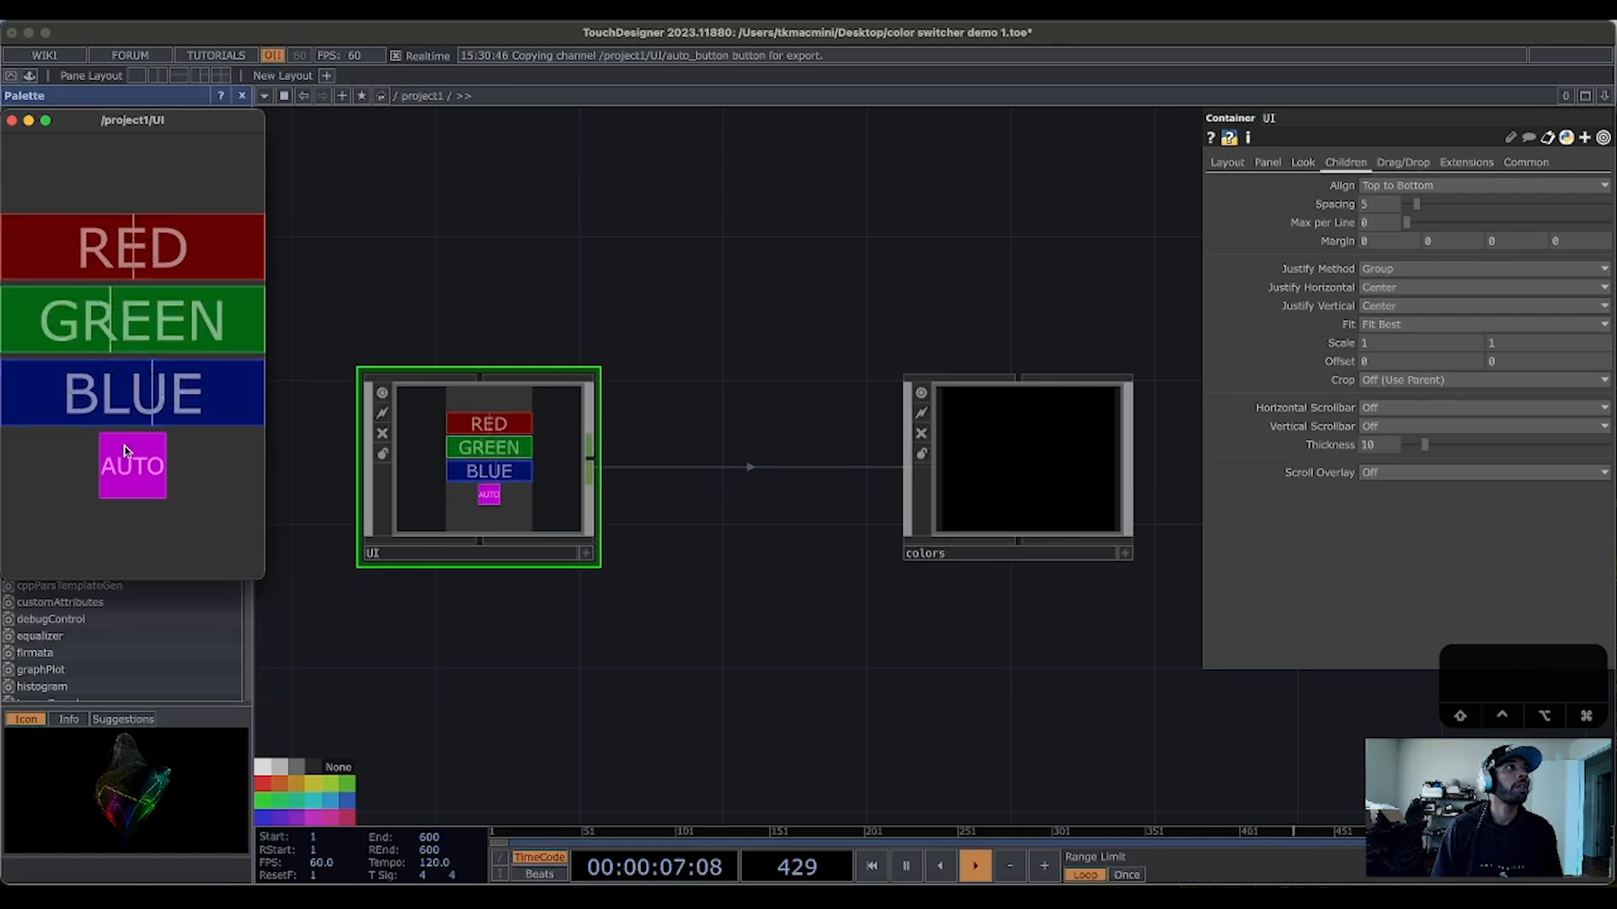
# Step: Toggle AUTO several times, ending with it off, and readjust the blue, green and red sliders near their midpoints
pyautogui.click(124, 454)
pyautogui.click(123, 459)
pyautogui.click(123, 459)
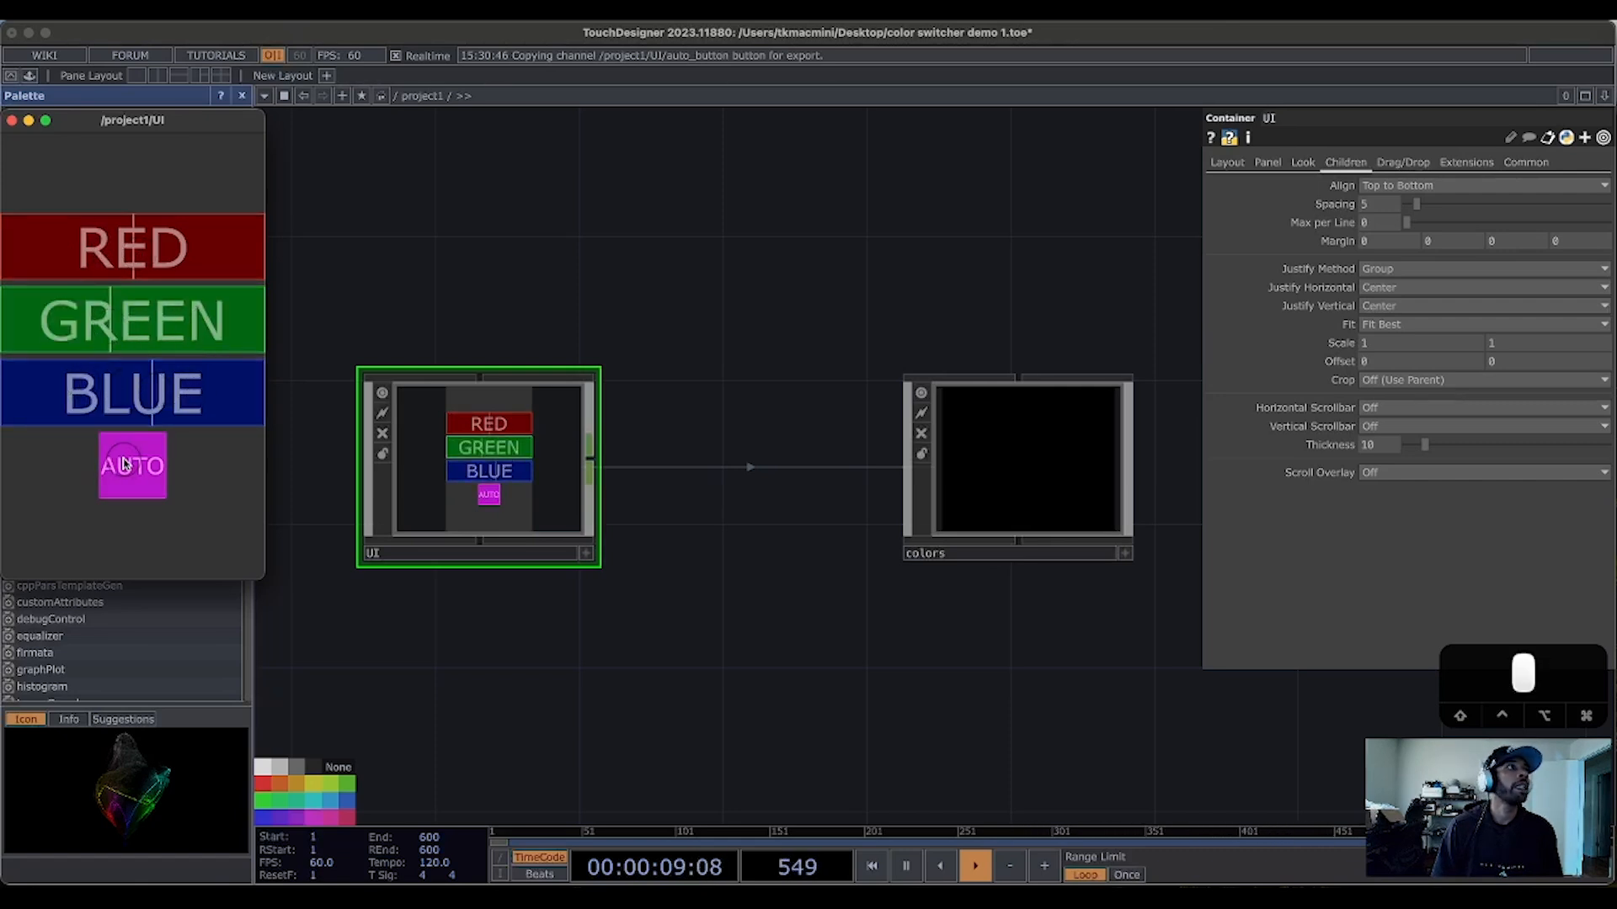
pyautogui.click(123, 458)
pyautogui.moveTo(126, 398); pyautogui.dragTo(139, 395)
pyautogui.moveTo(114, 325); pyautogui.dragTo(98, 326)
pyautogui.moveTo(97, 253); pyautogui.dragTo(70, 251)
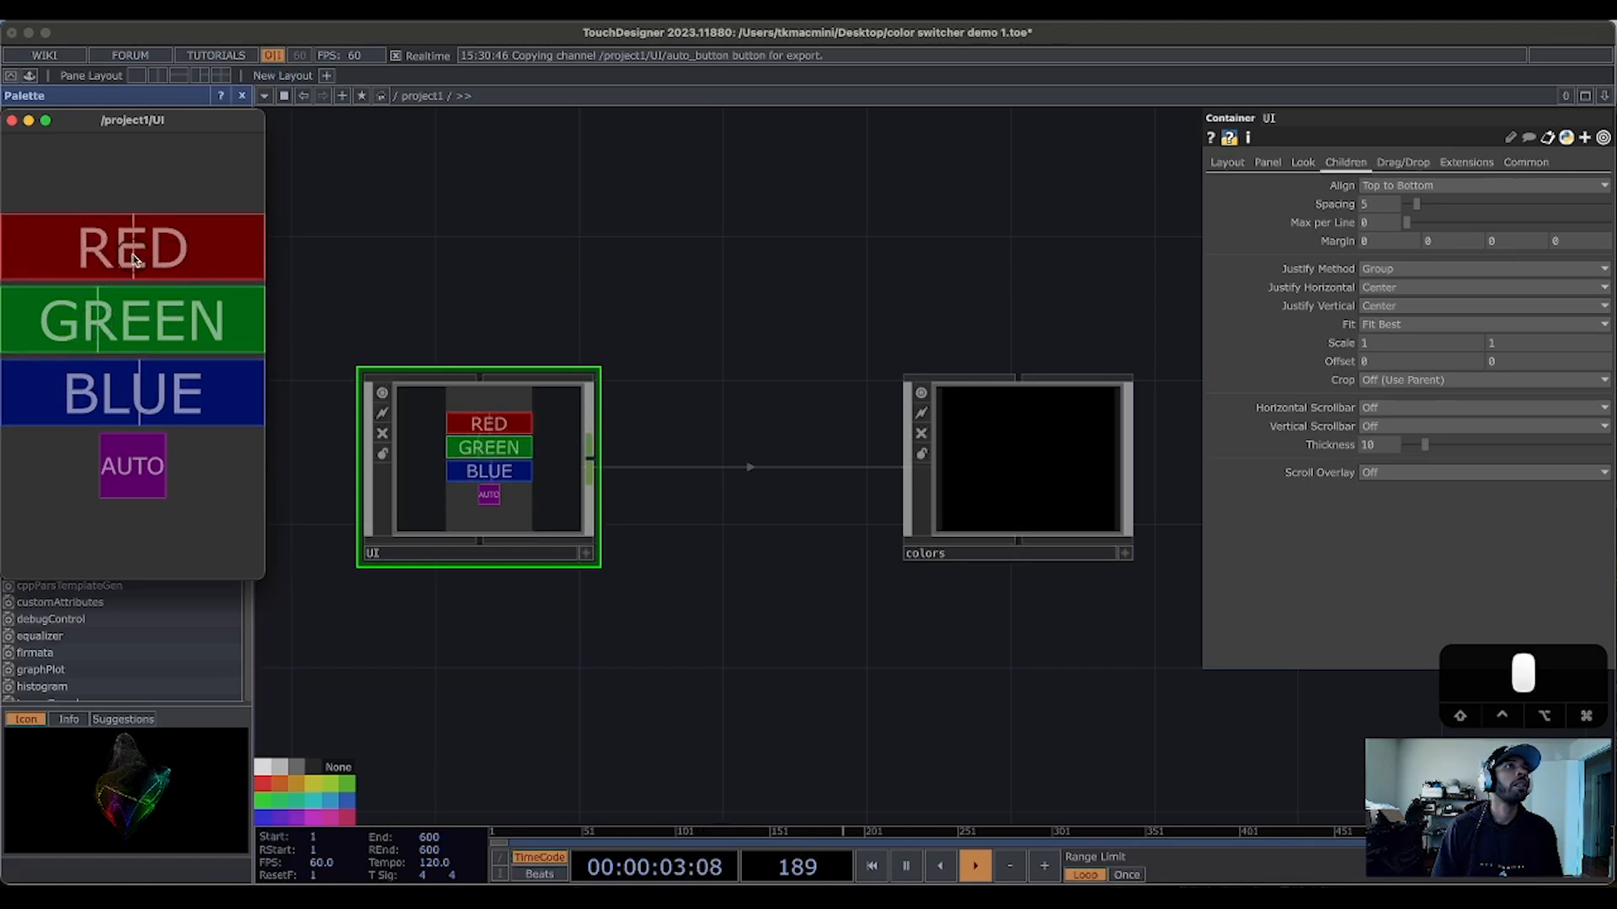
# Step: Move the colors container closer to the UI container in the project1 network
pyautogui.moveTo(712, 578); pyautogui.dragTo(891, 608)
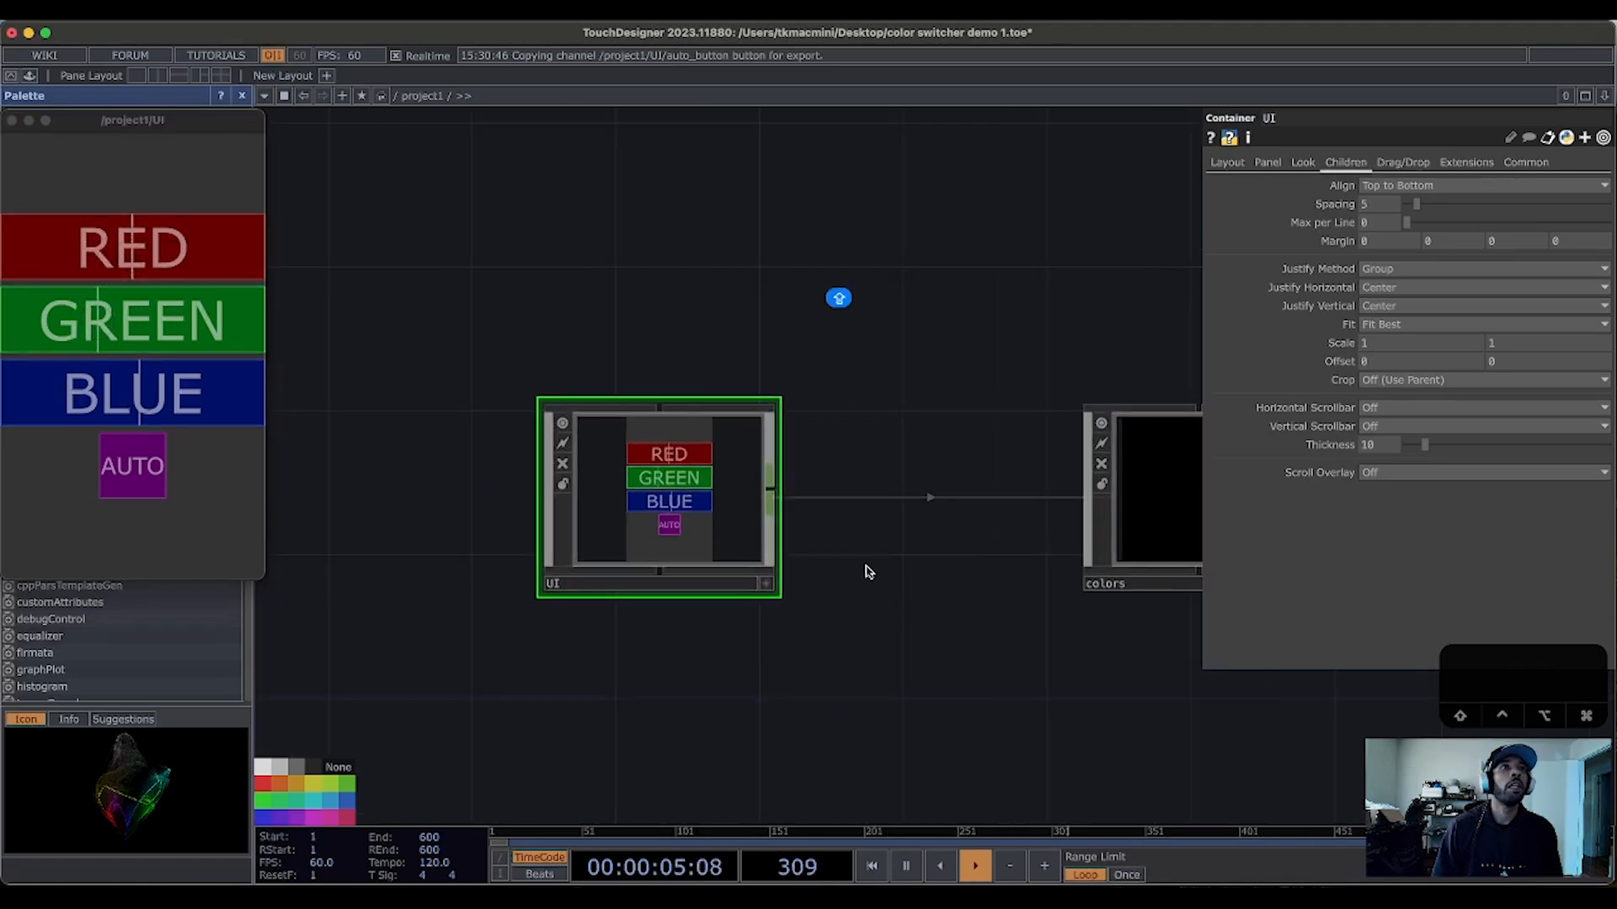
pyautogui.scroll(1, 787, 494)
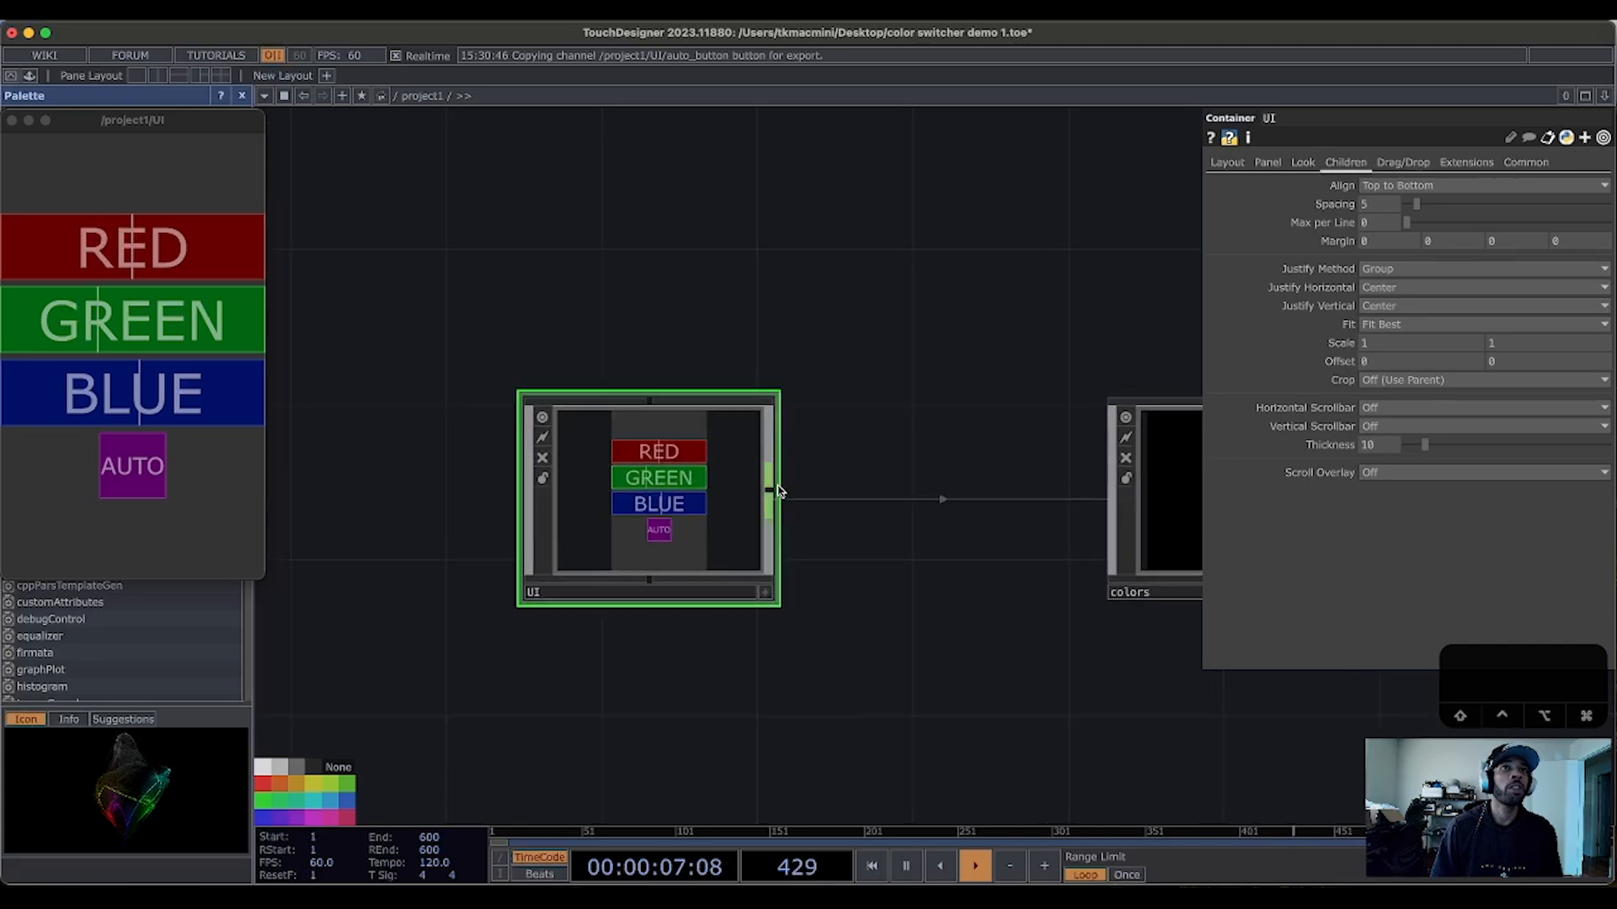
pyautogui.moveTo(801, 702); pyautogui.dragTo(892, 662)
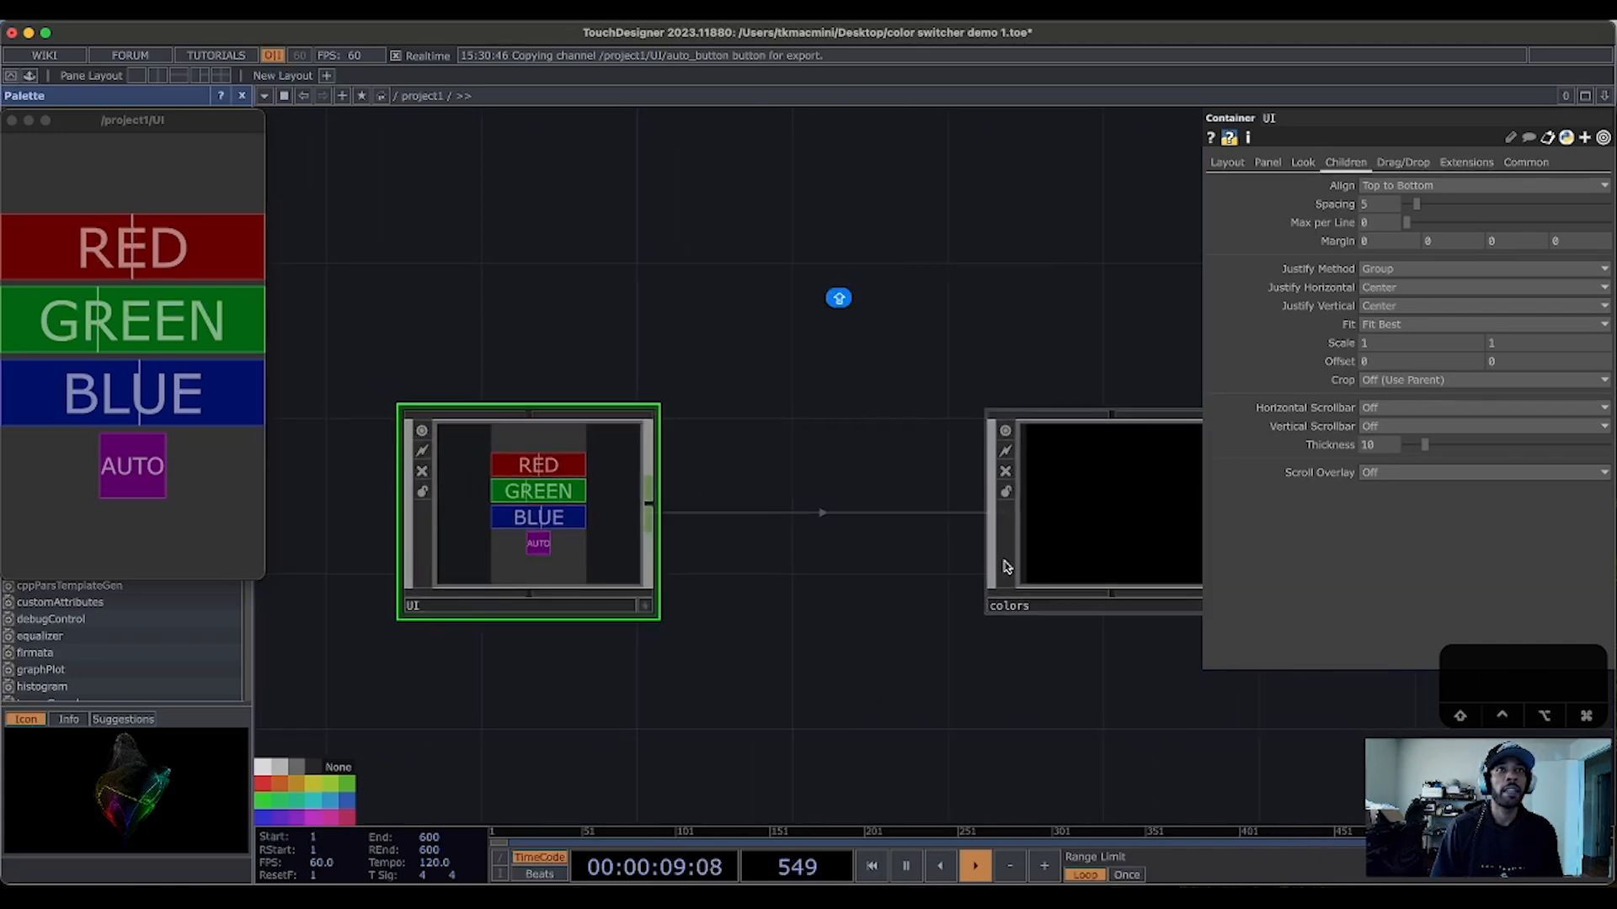
pyautogui.moveTo(1015, 565); pyautogui.dragTo(821, 564)
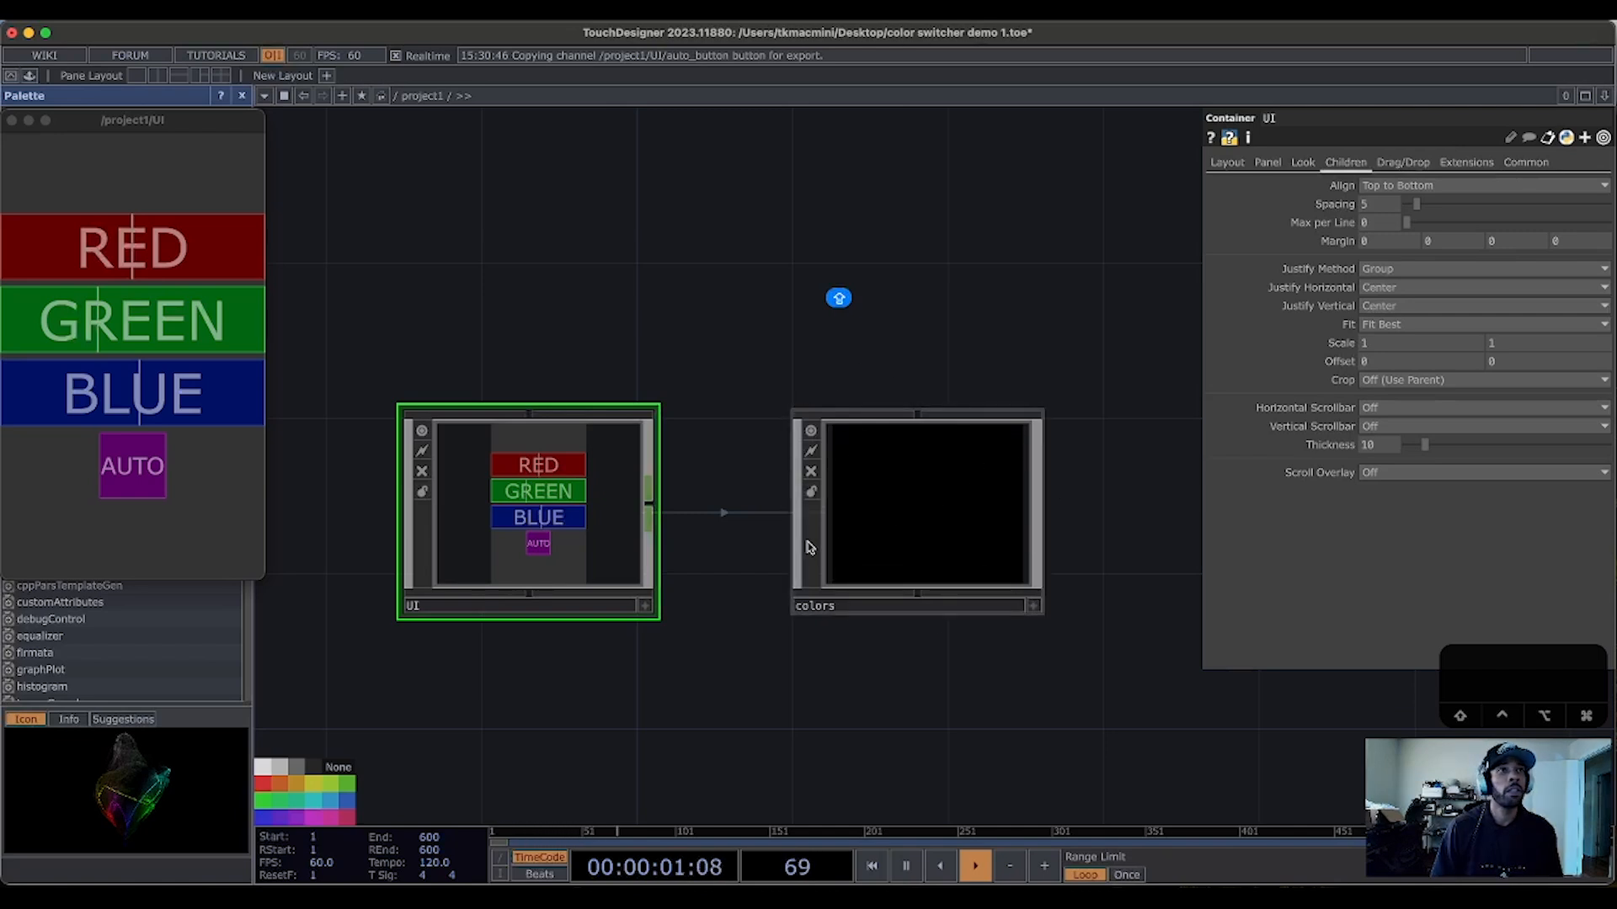
pyautogui.moveTo(806, 547); pyautogui.dragTo(918, 544)
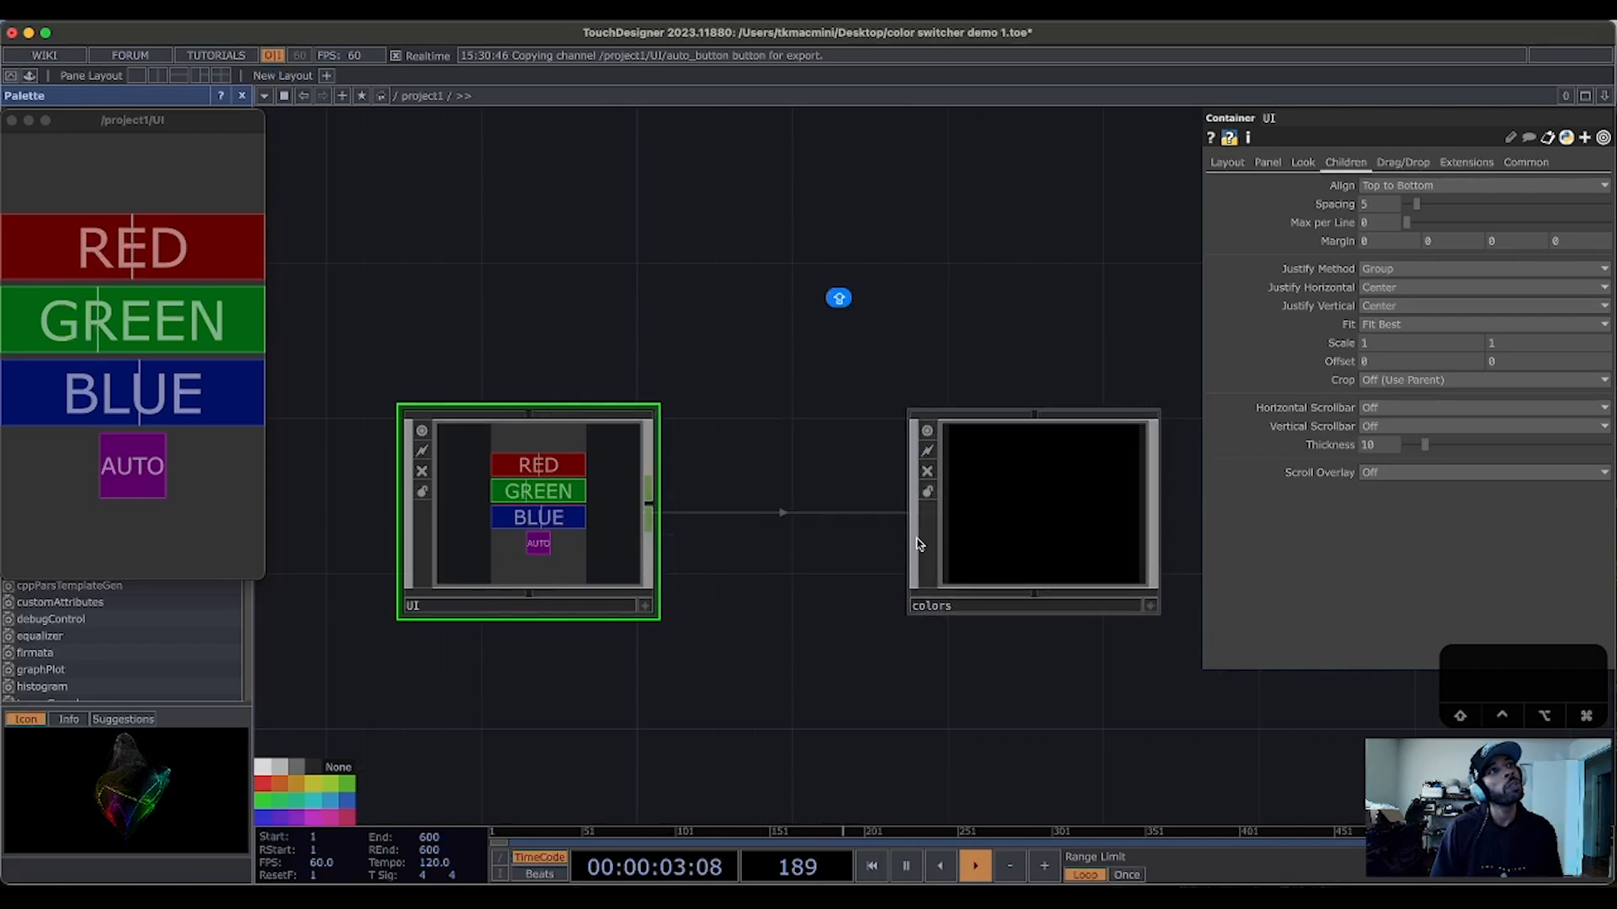
# Step: Enter the colors container and add an In CHOP to its empty network
pyautogui.click(1020, 531)
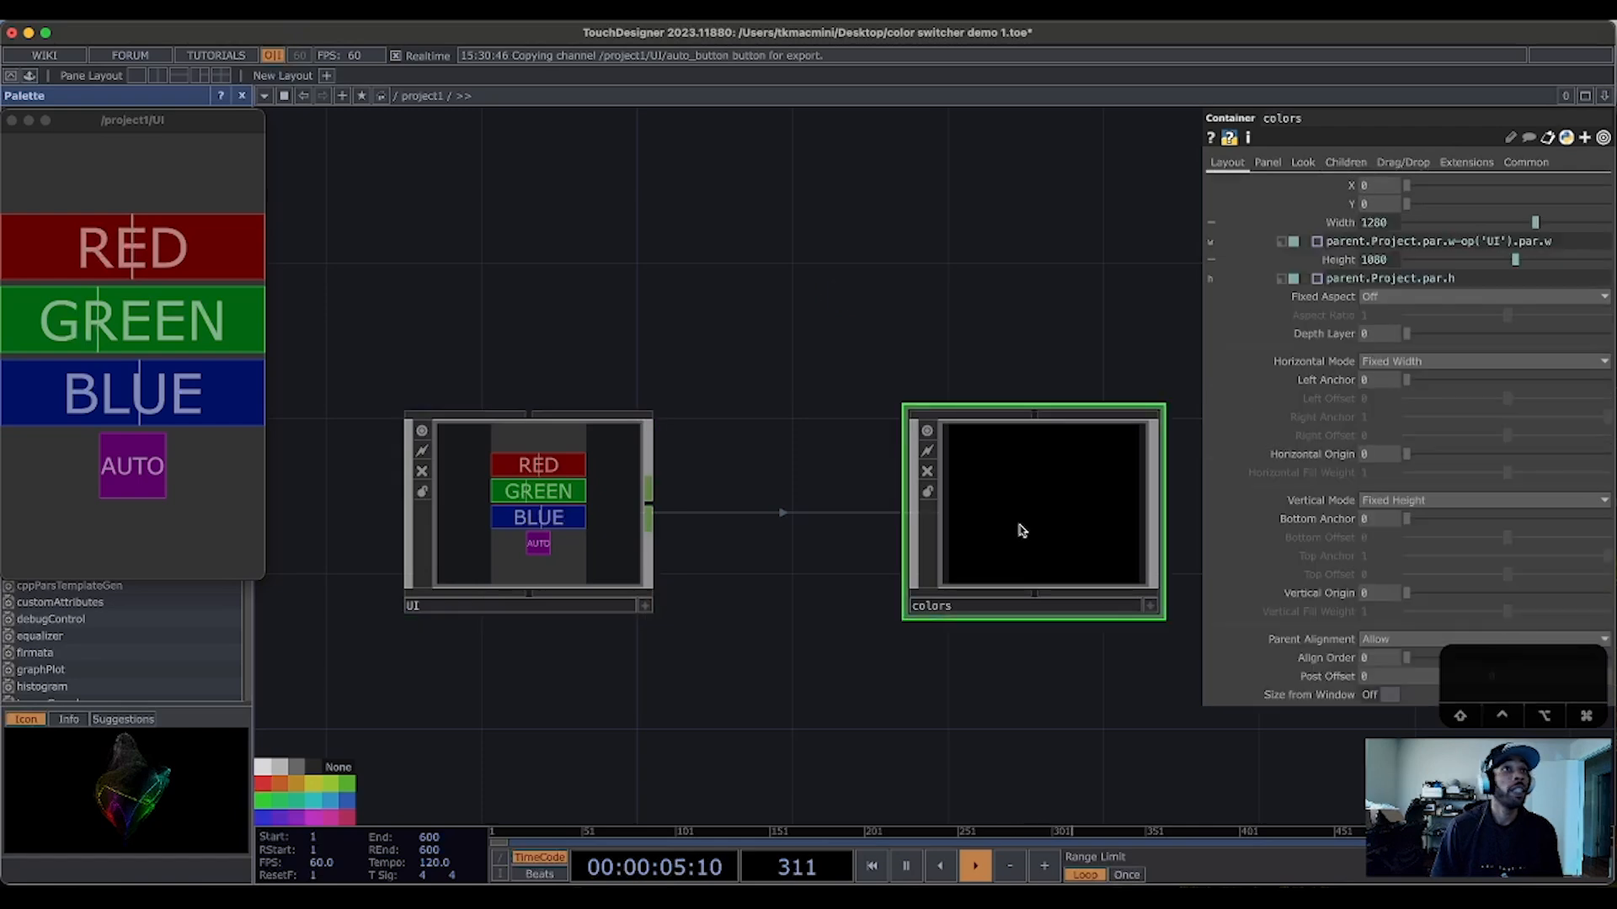
pyautogui.press('i')
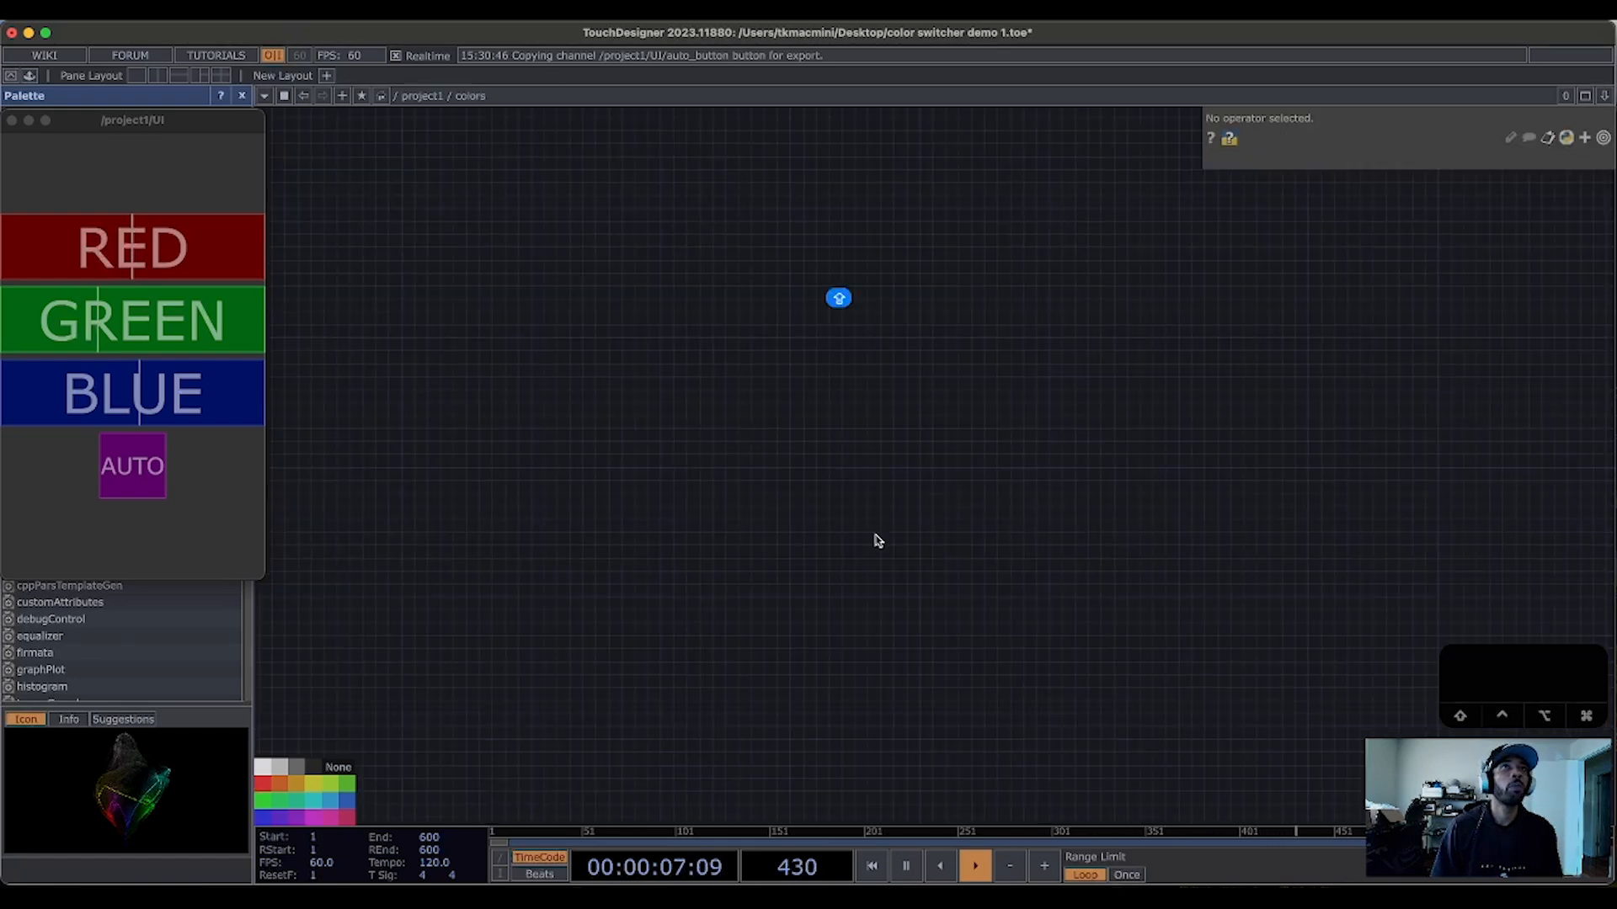
pyautogui.press('Tab')
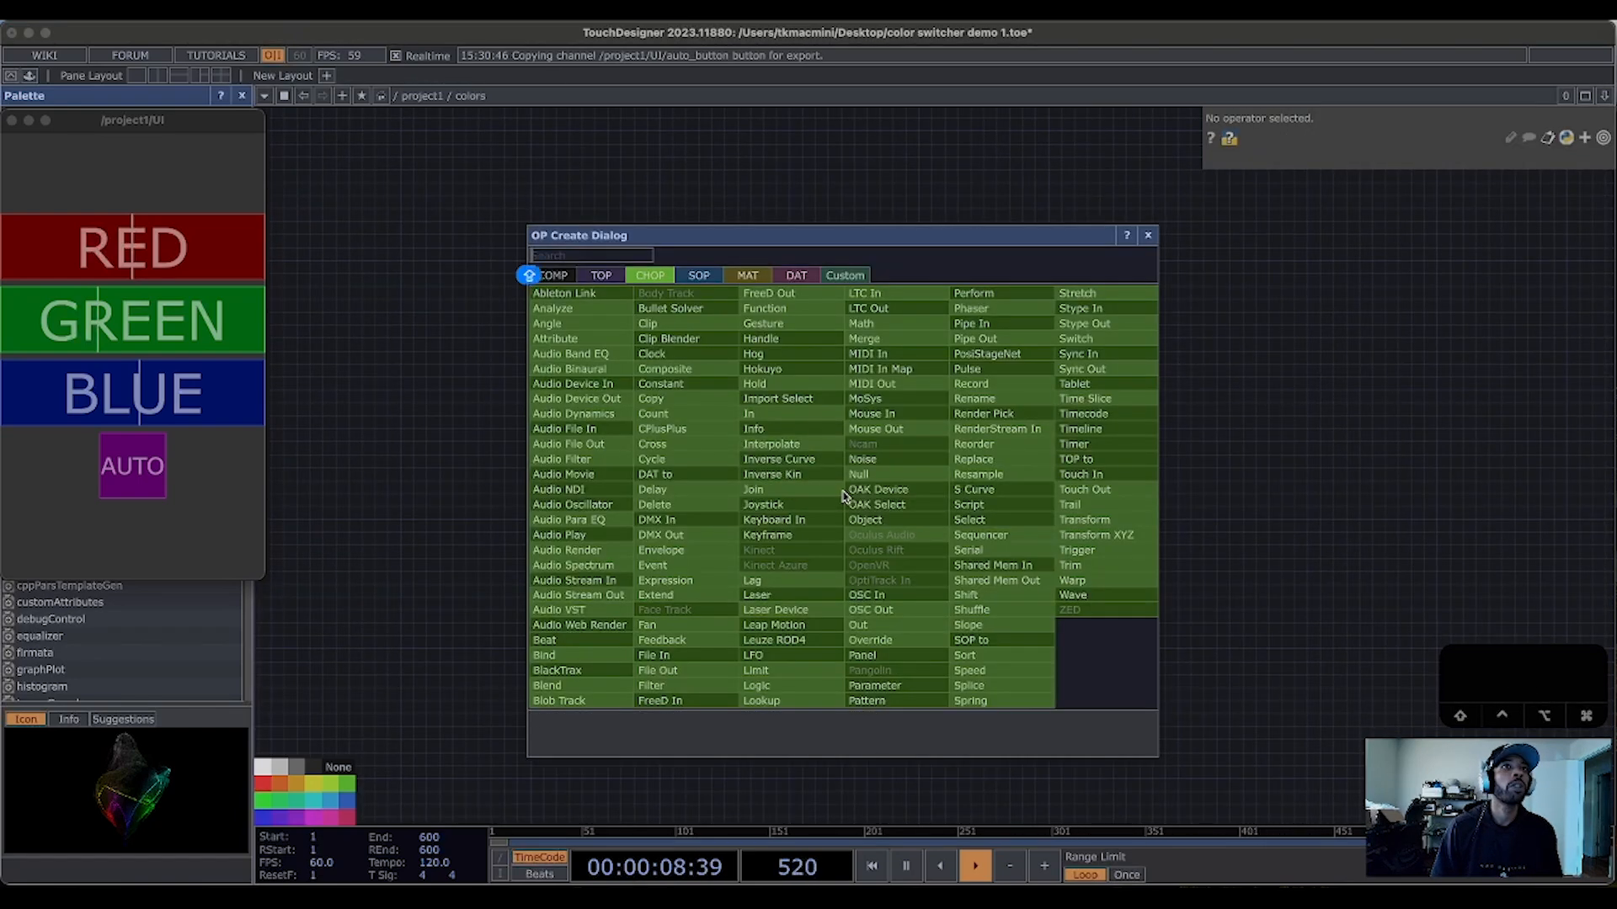
pyautogui.click(820, 414)
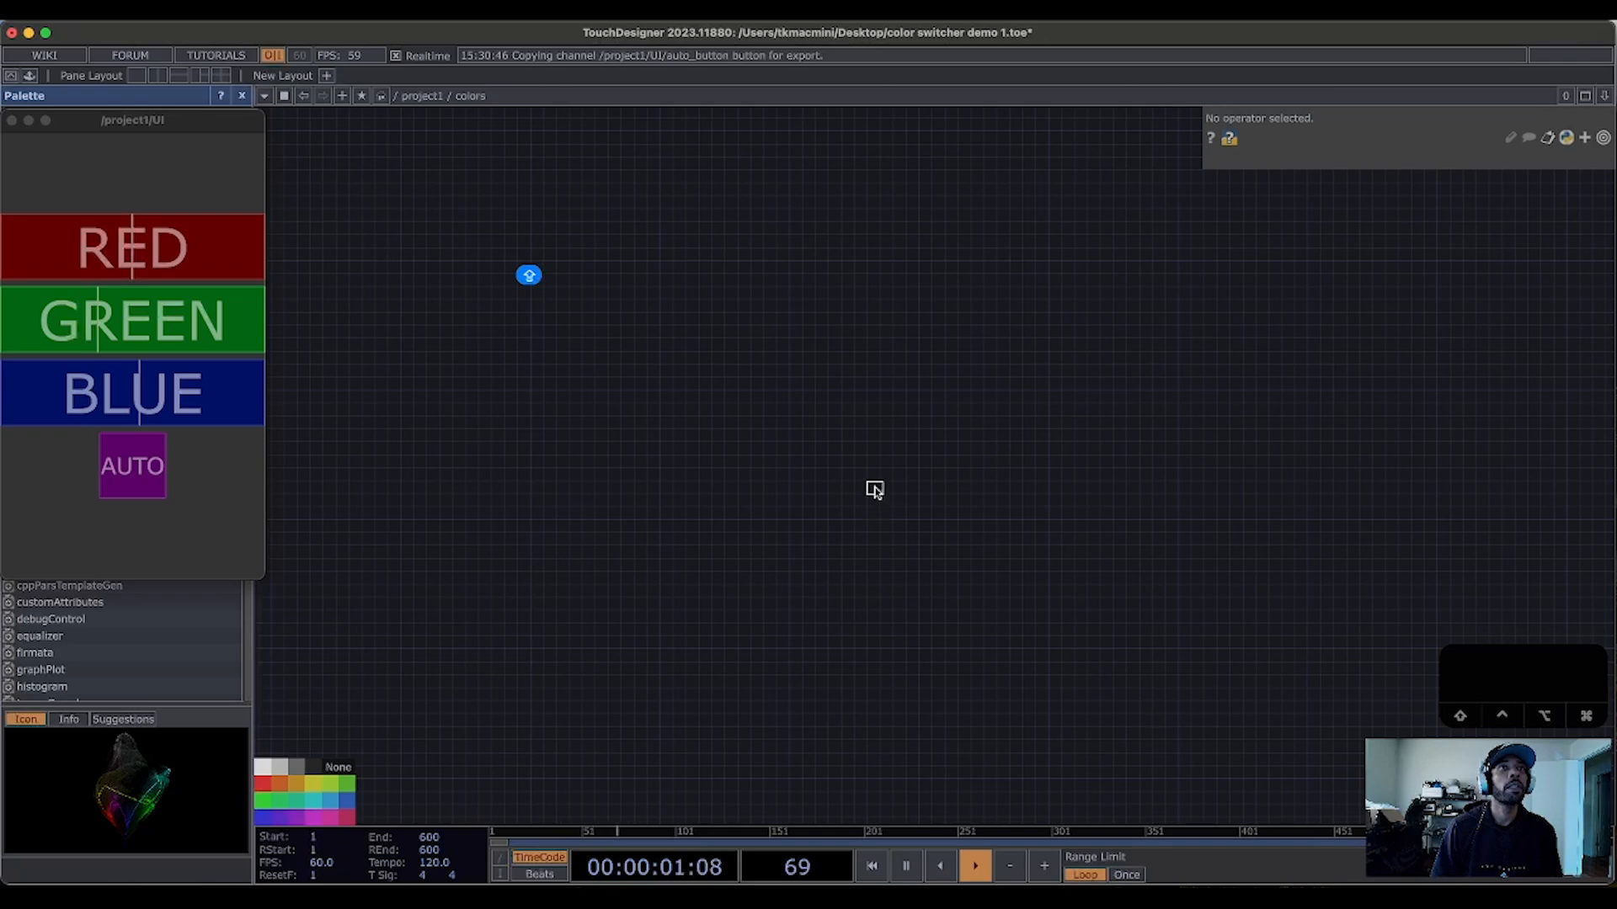
pyautogui.click(780, 447)
pyautogui.scroll(5, 796, 476)
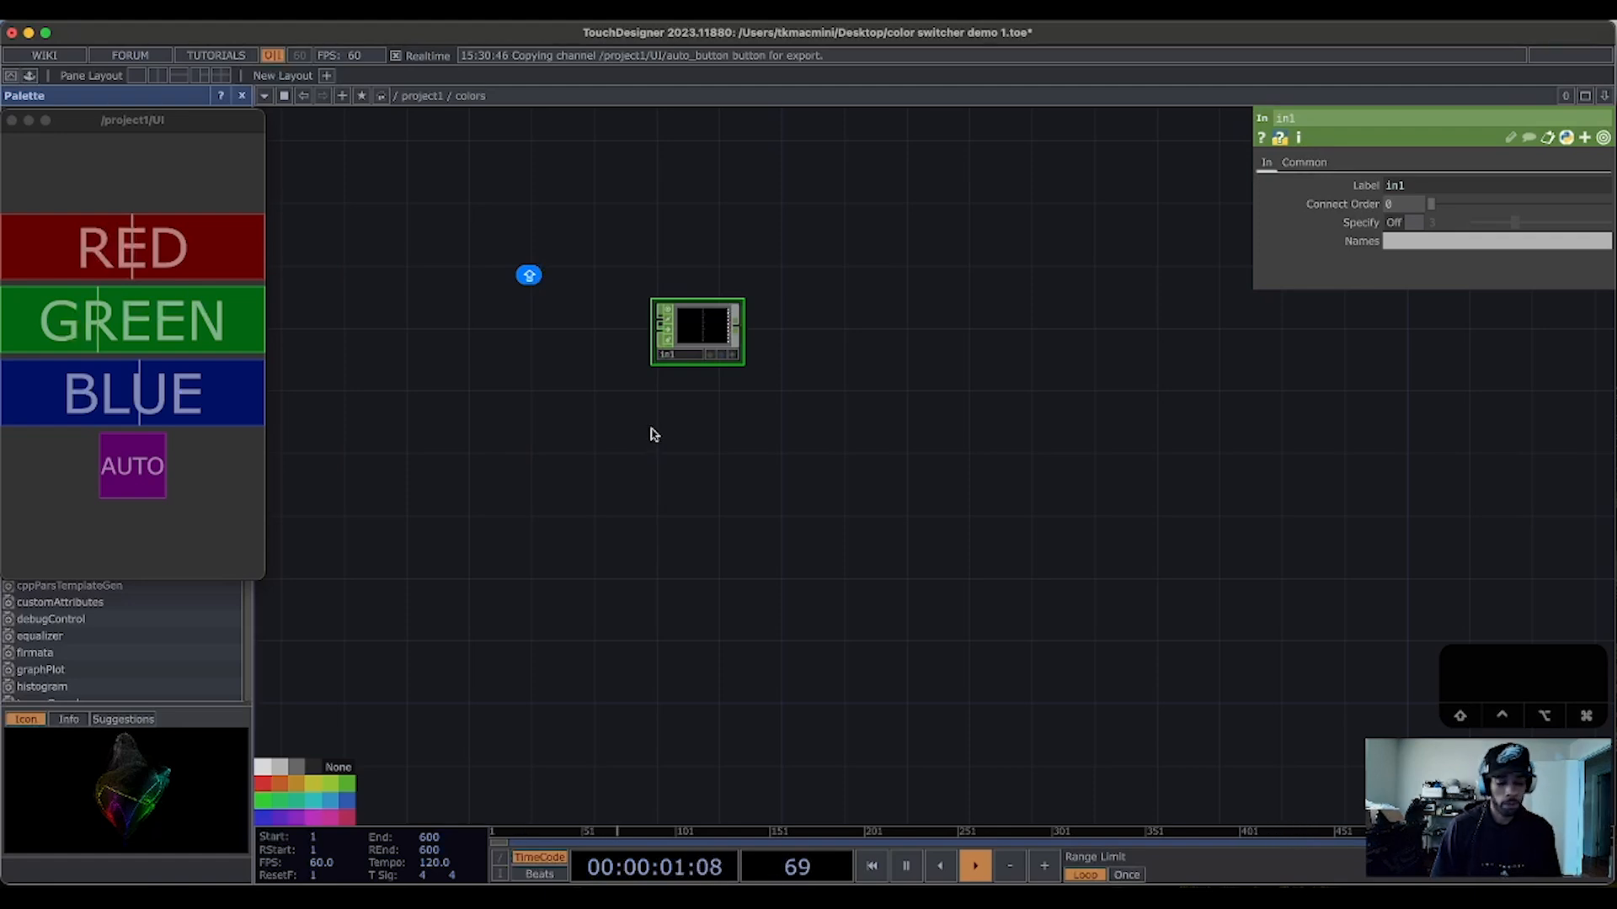
# Step: Go up to the project1 network, set the panel's sliders near their midpoints and toggle AUTO several times, ending with it off
pyautogui.press('u')
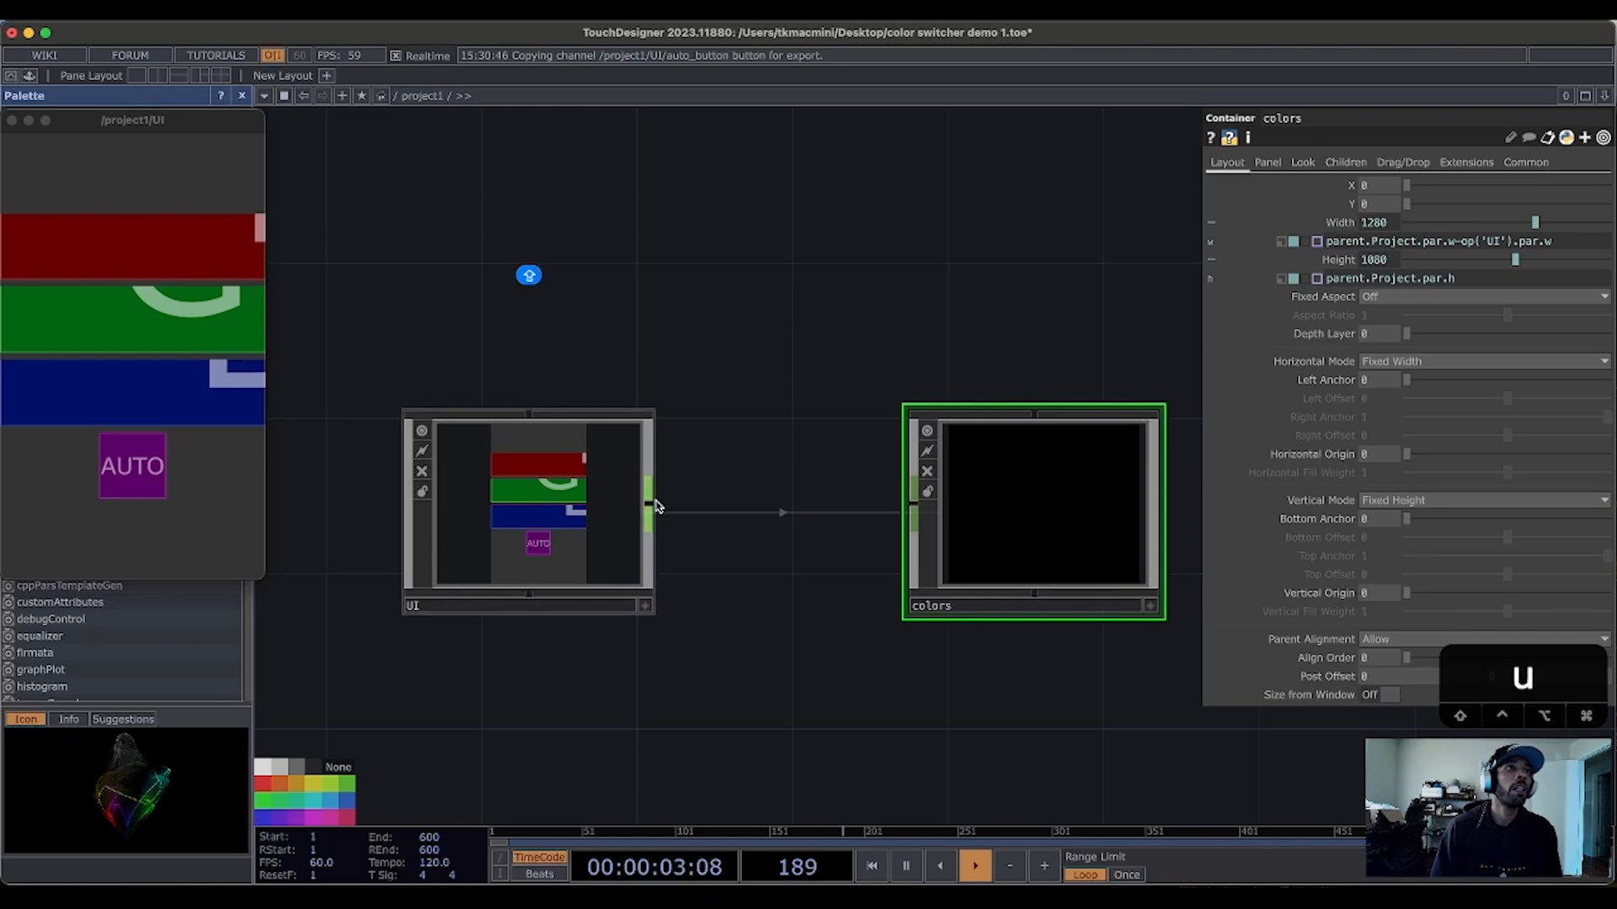
pyautogui.click(147, 324)
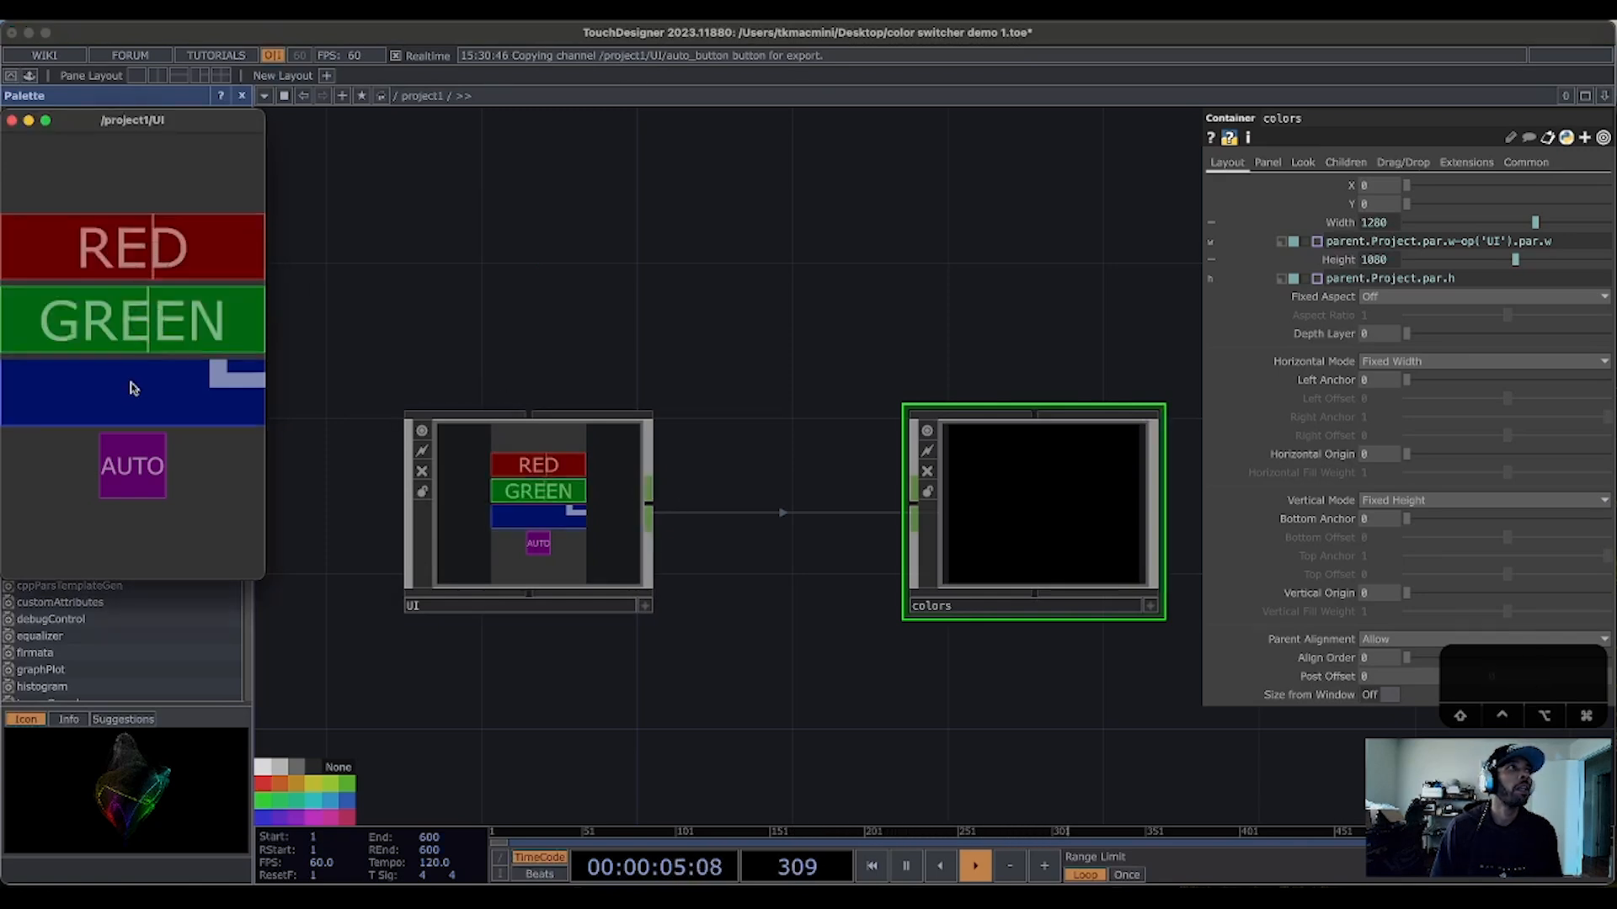
pyautogui.click(132, 388)
pyautogui.click(141, 453)
pyautogui.click(140, 452)
pyautogui.click(140, 453)
pyautogui.click(140, 452)
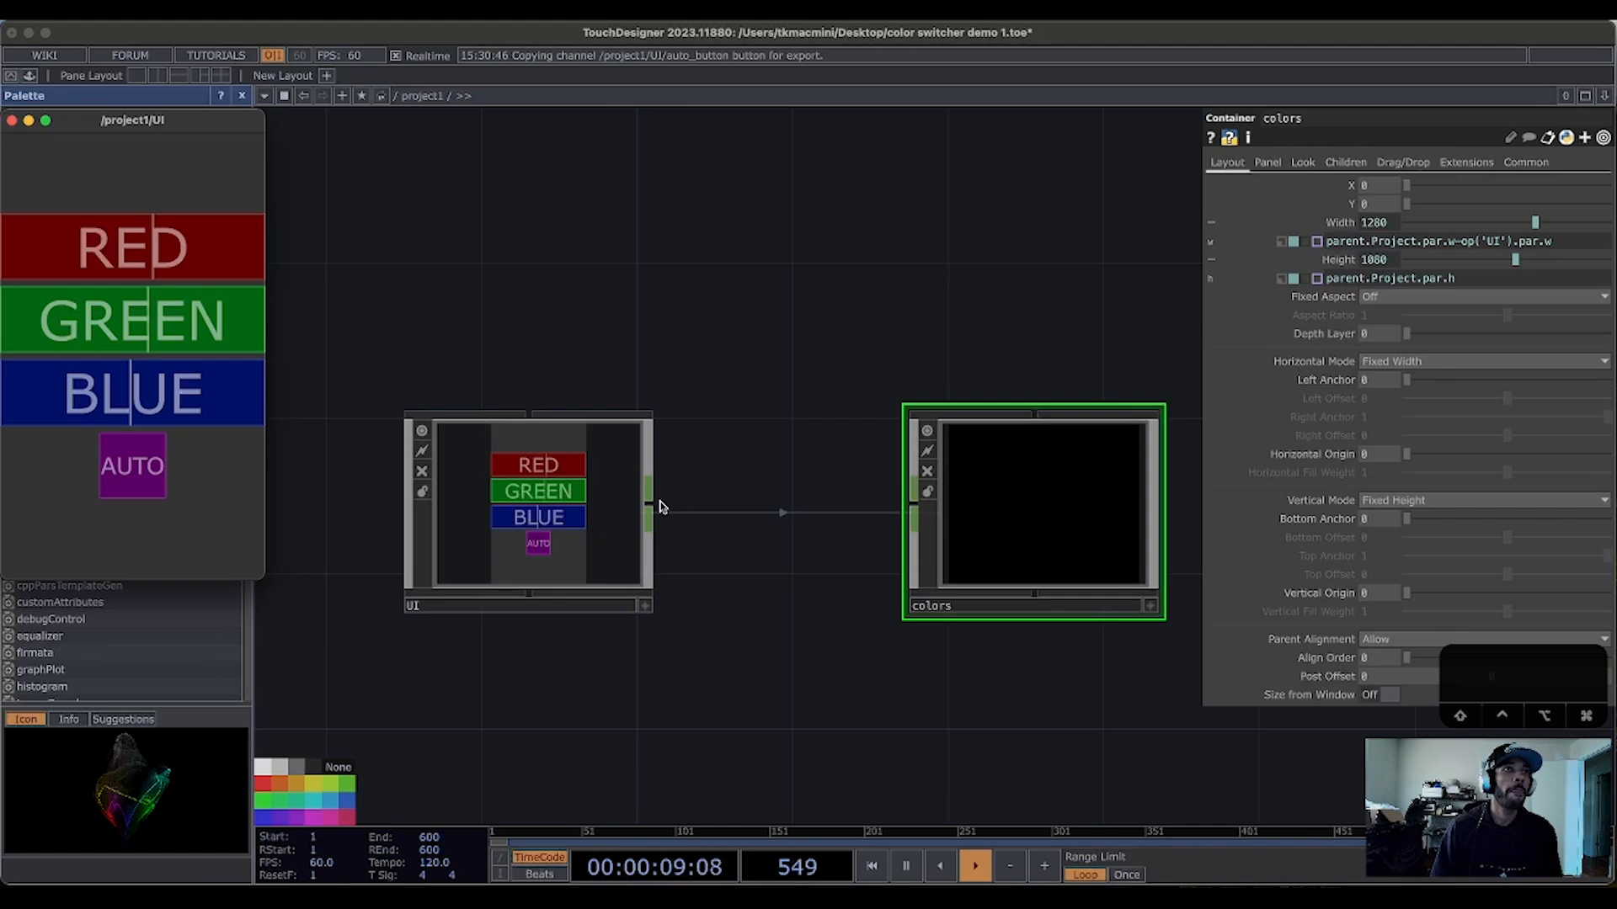
# Step: Wire the UI container's CHOP output into the colors container's input and readjust the blue, red and green sliders near their midpoints
pyautogui.moveTo(651, 508); pyautogui.dragTo(901, 510)
pyautogui.scroll(1, 901, 510)
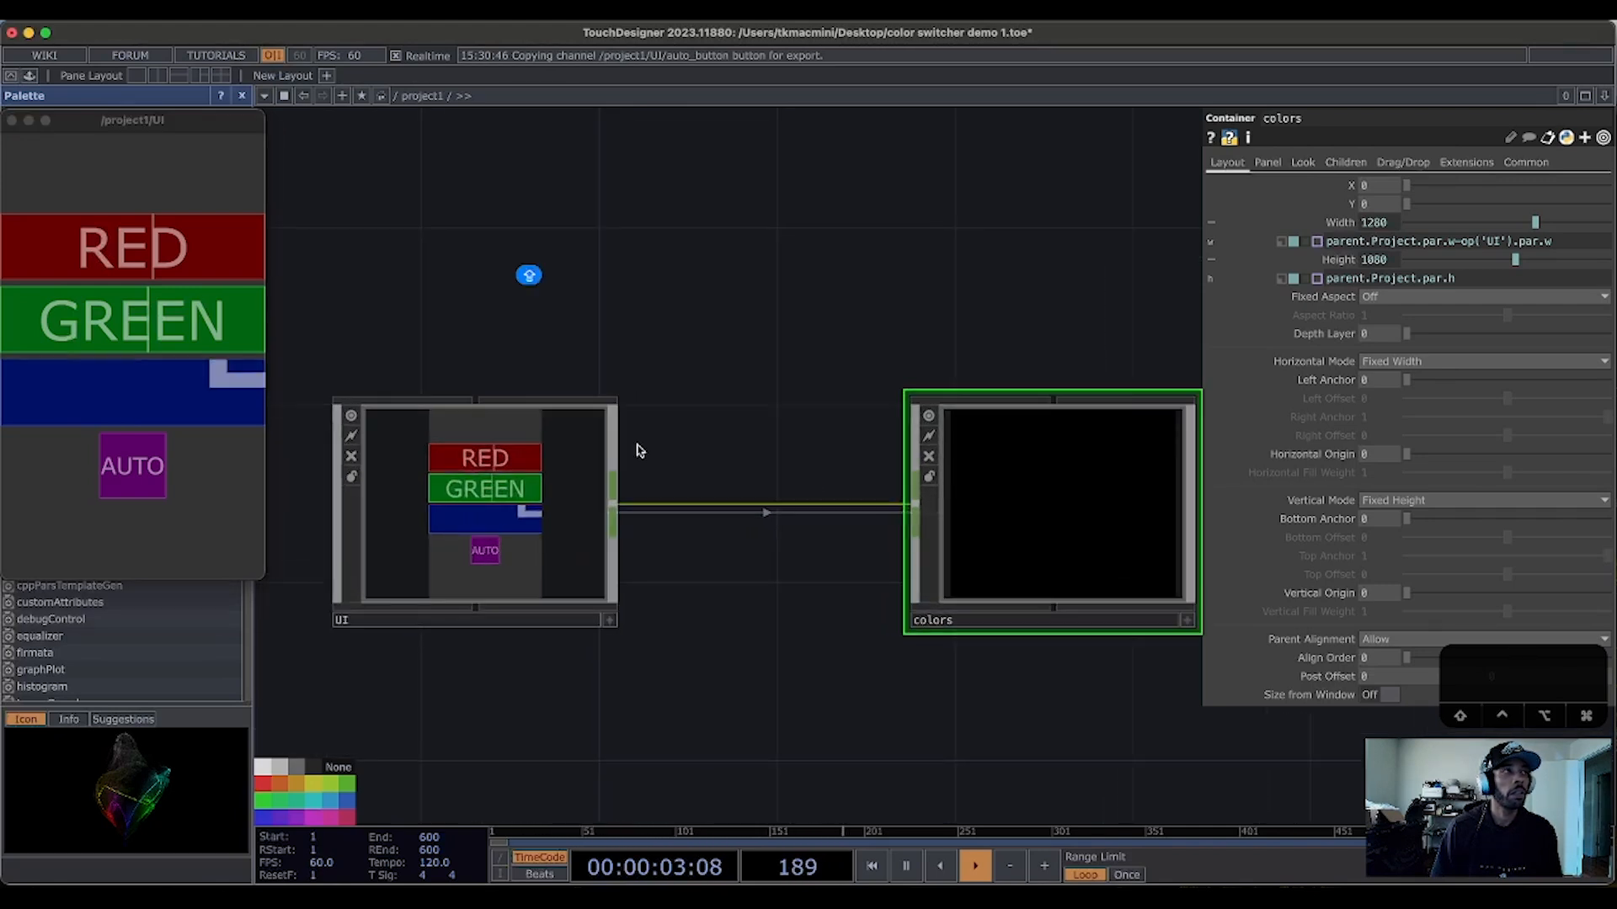
pyautogui.click(140, 402)
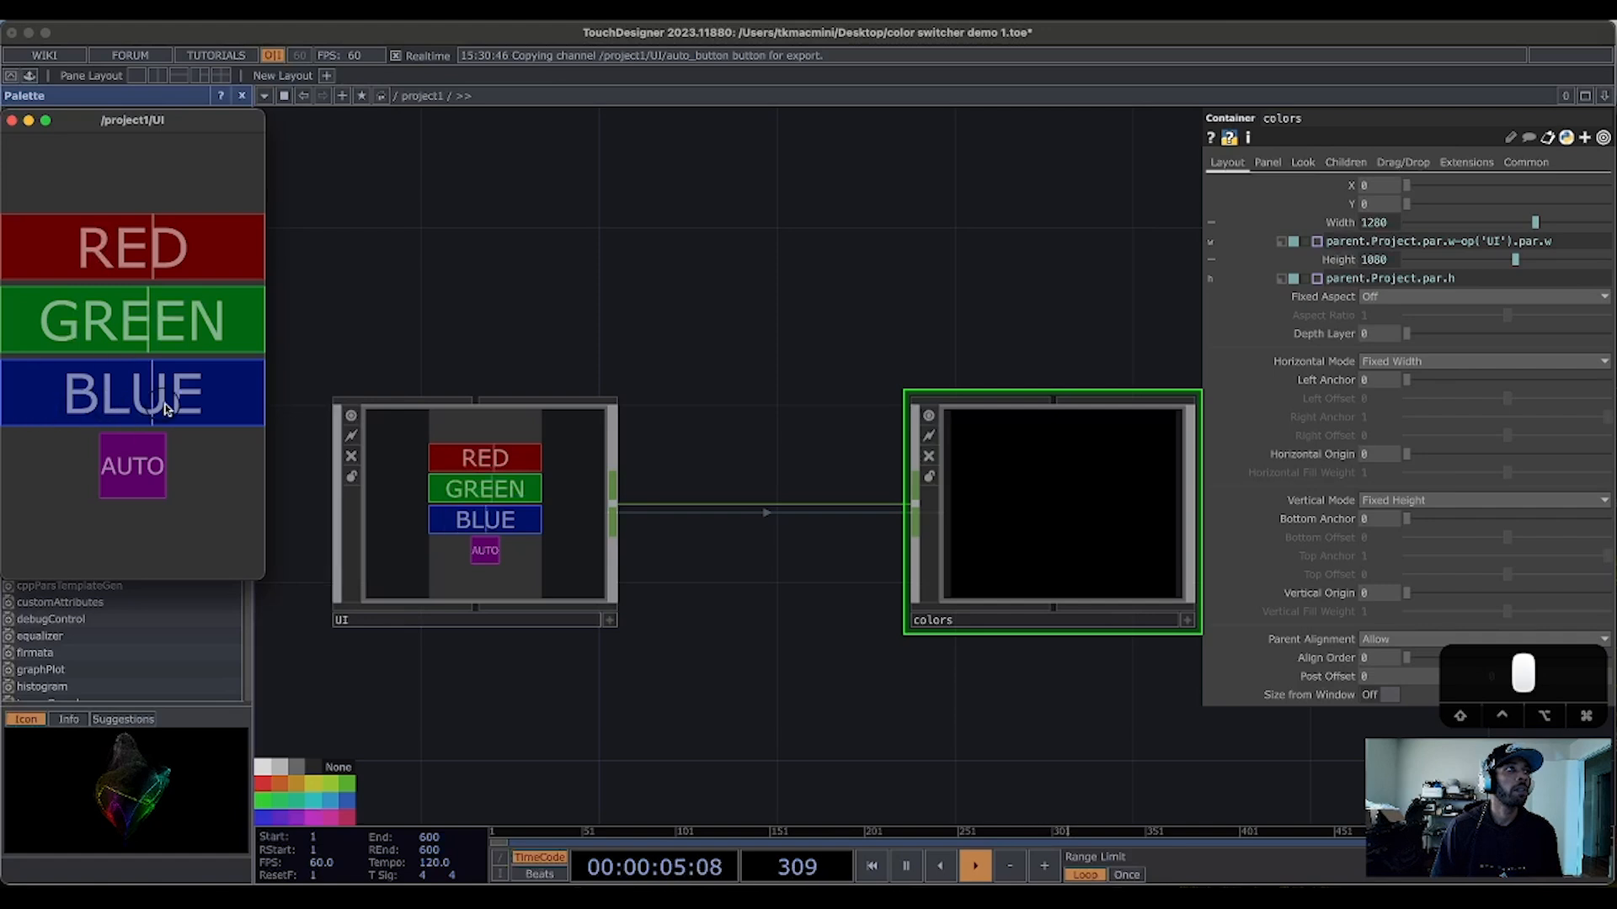
pyautogui.click(139, 459)
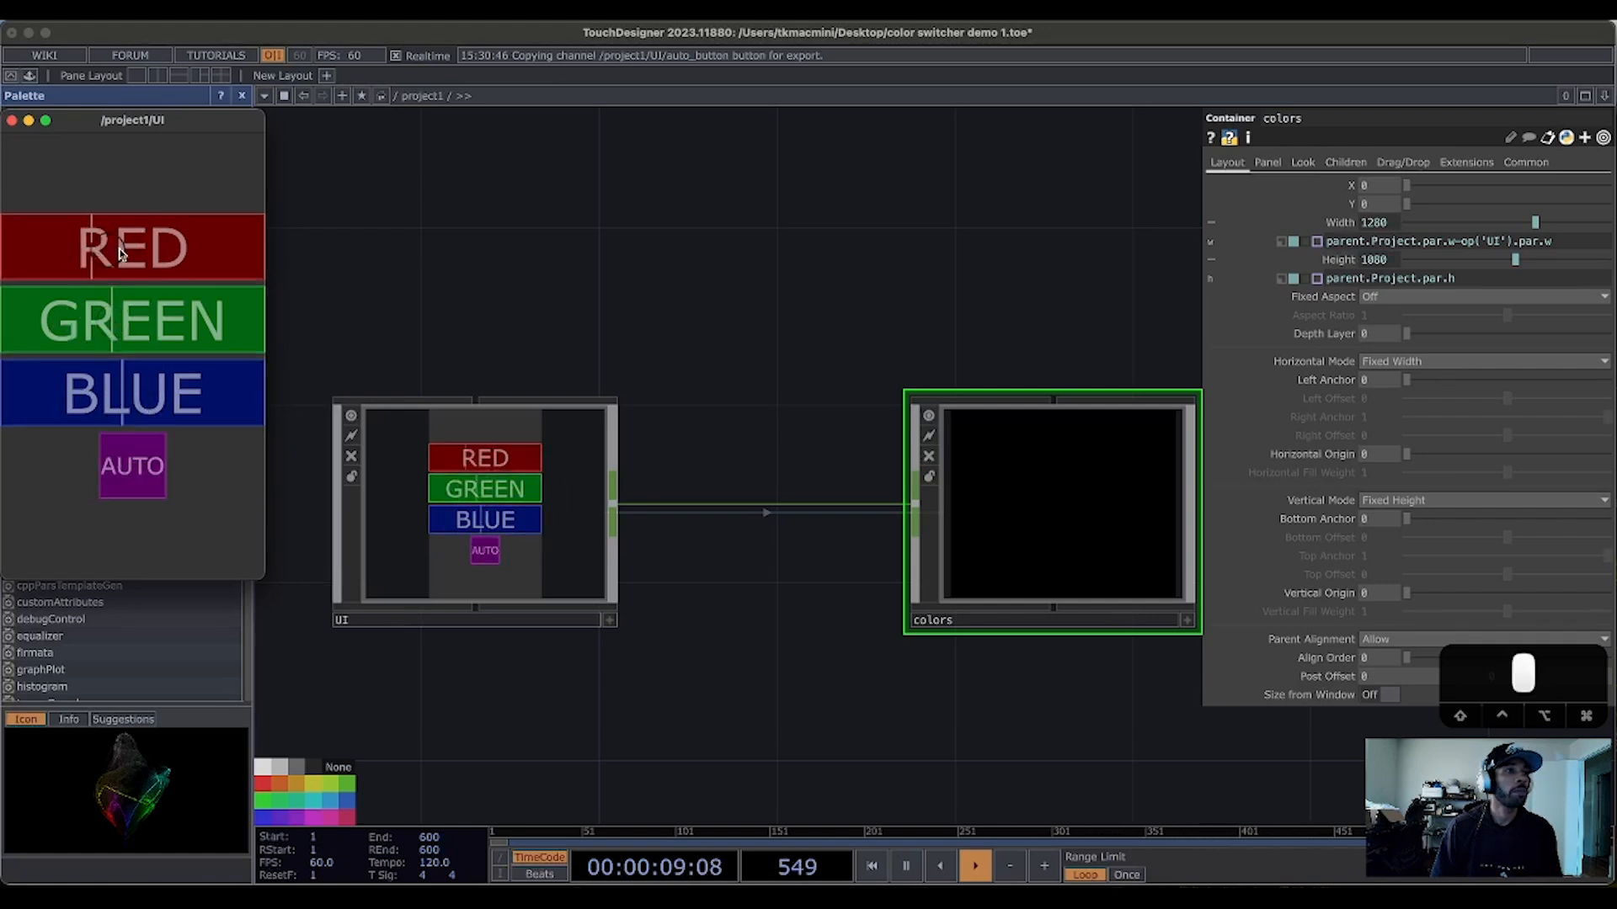
pyautogui.click(140, 337)
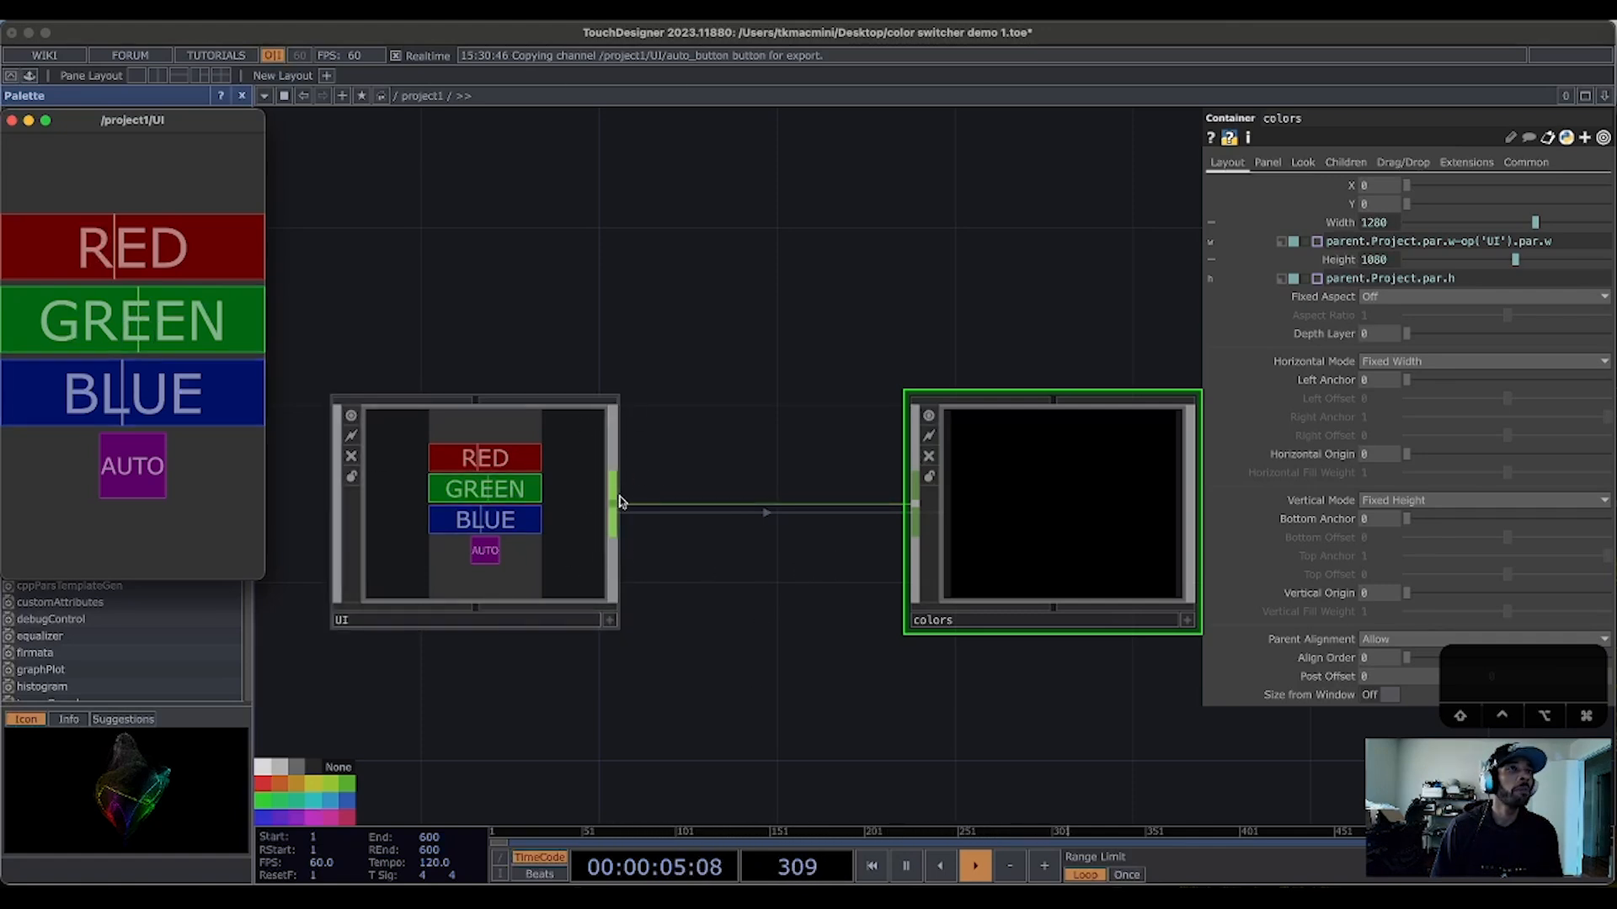
# Step: Enter the colors container and examine the channels arriving at in1
pyautogui.click(1042, 531)
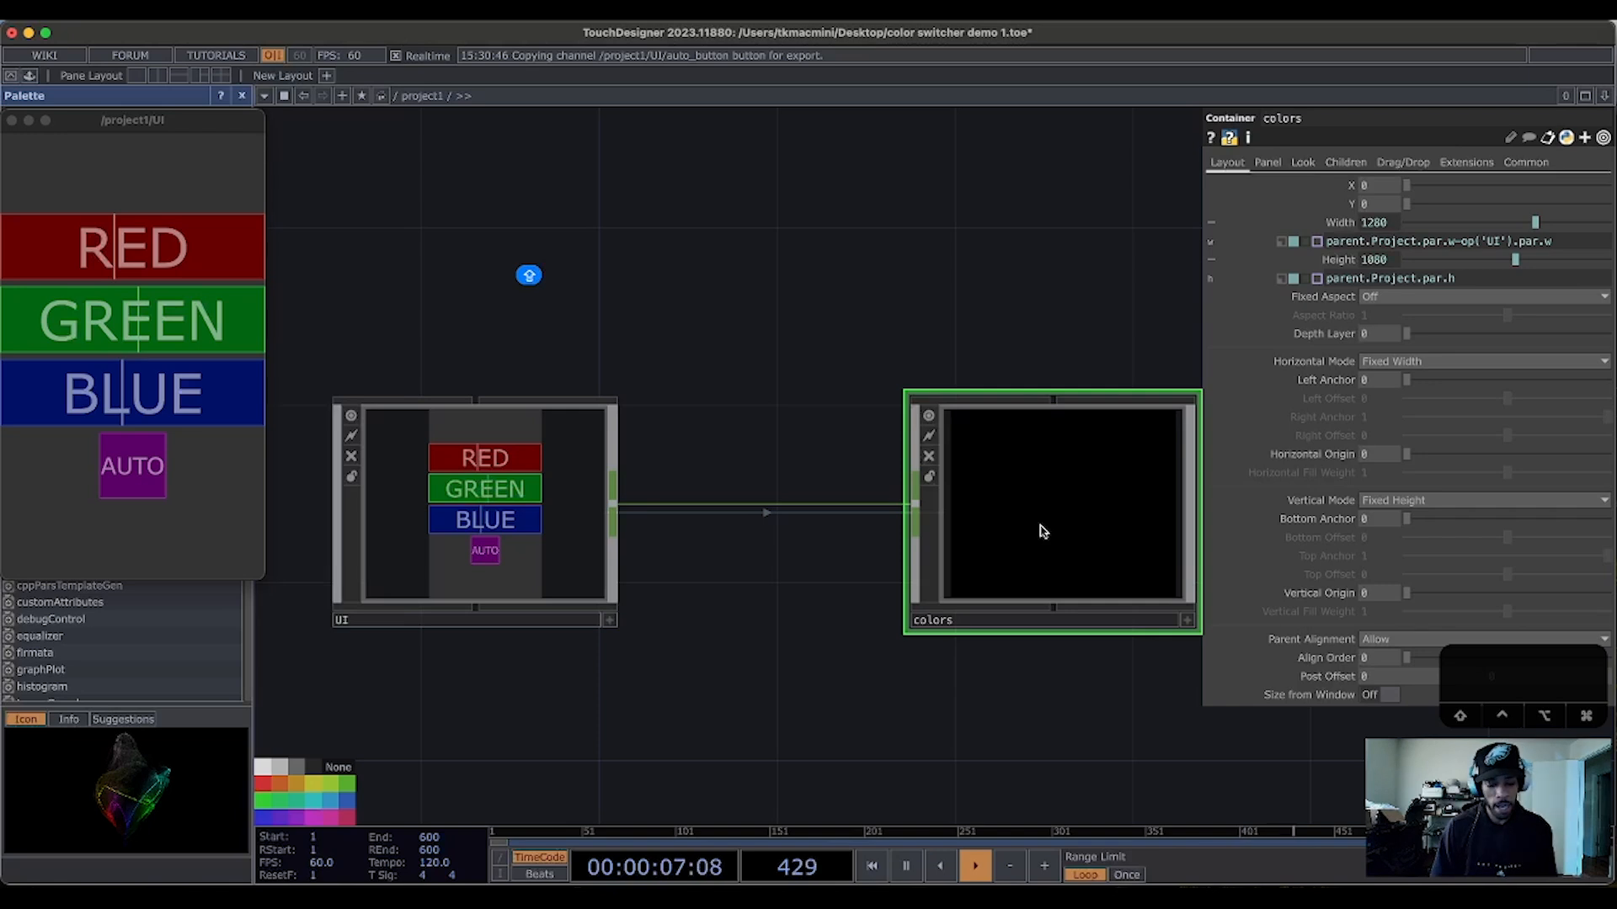
pyautogui.press('i')
pyautogui.scroll(3, 693, 382)
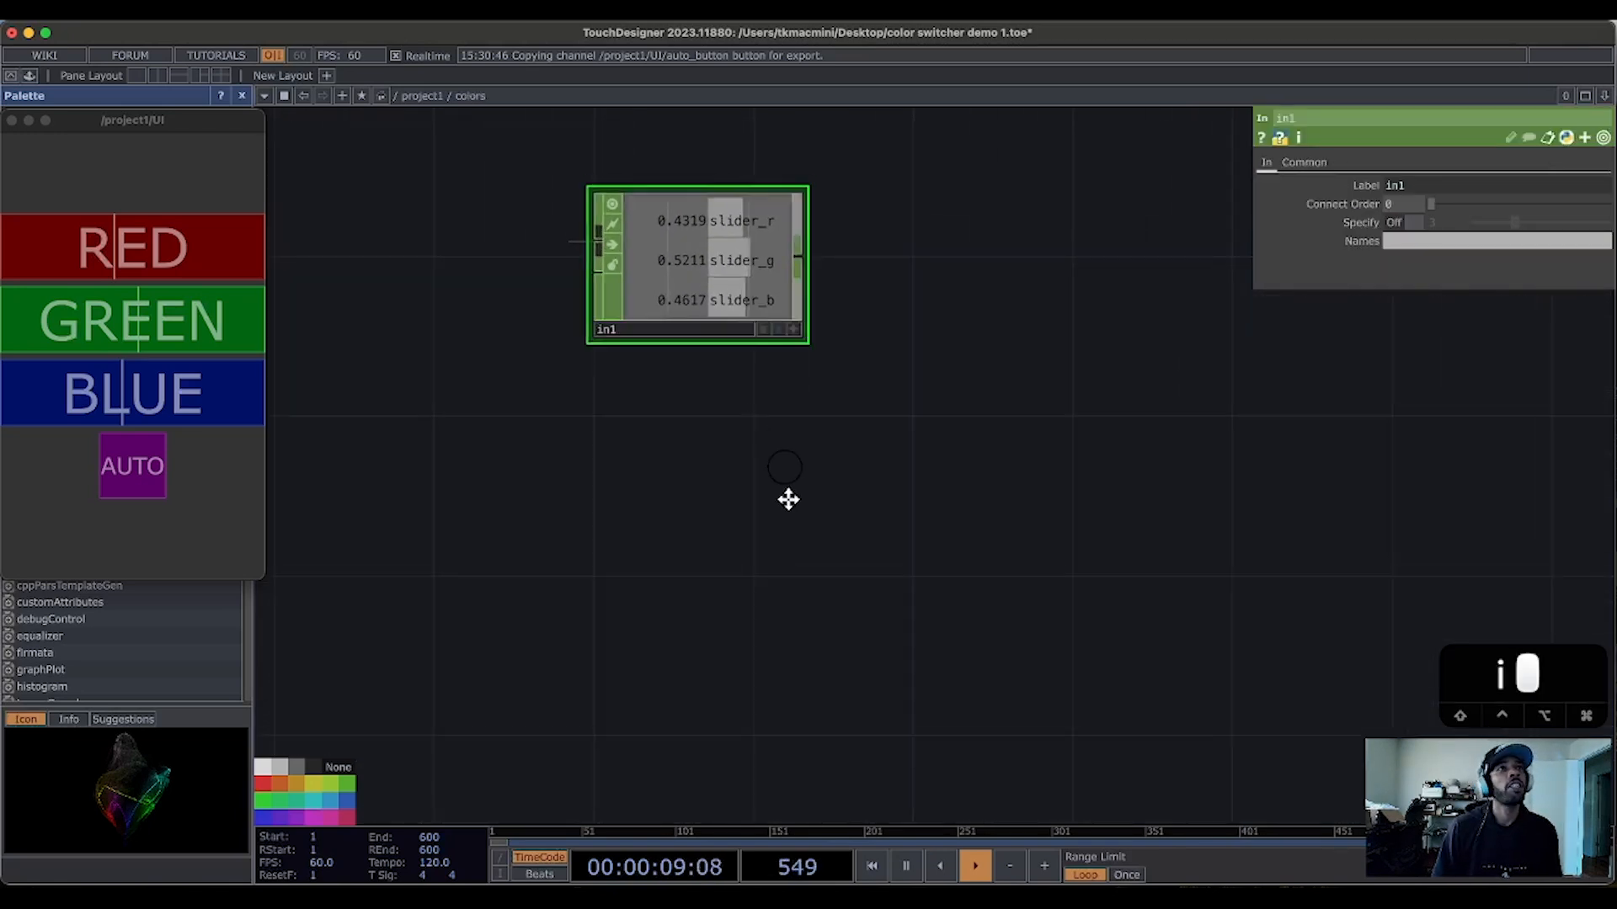
pyautogui.moveTo(789, 499); pyautogui.dragTo(792, 518)
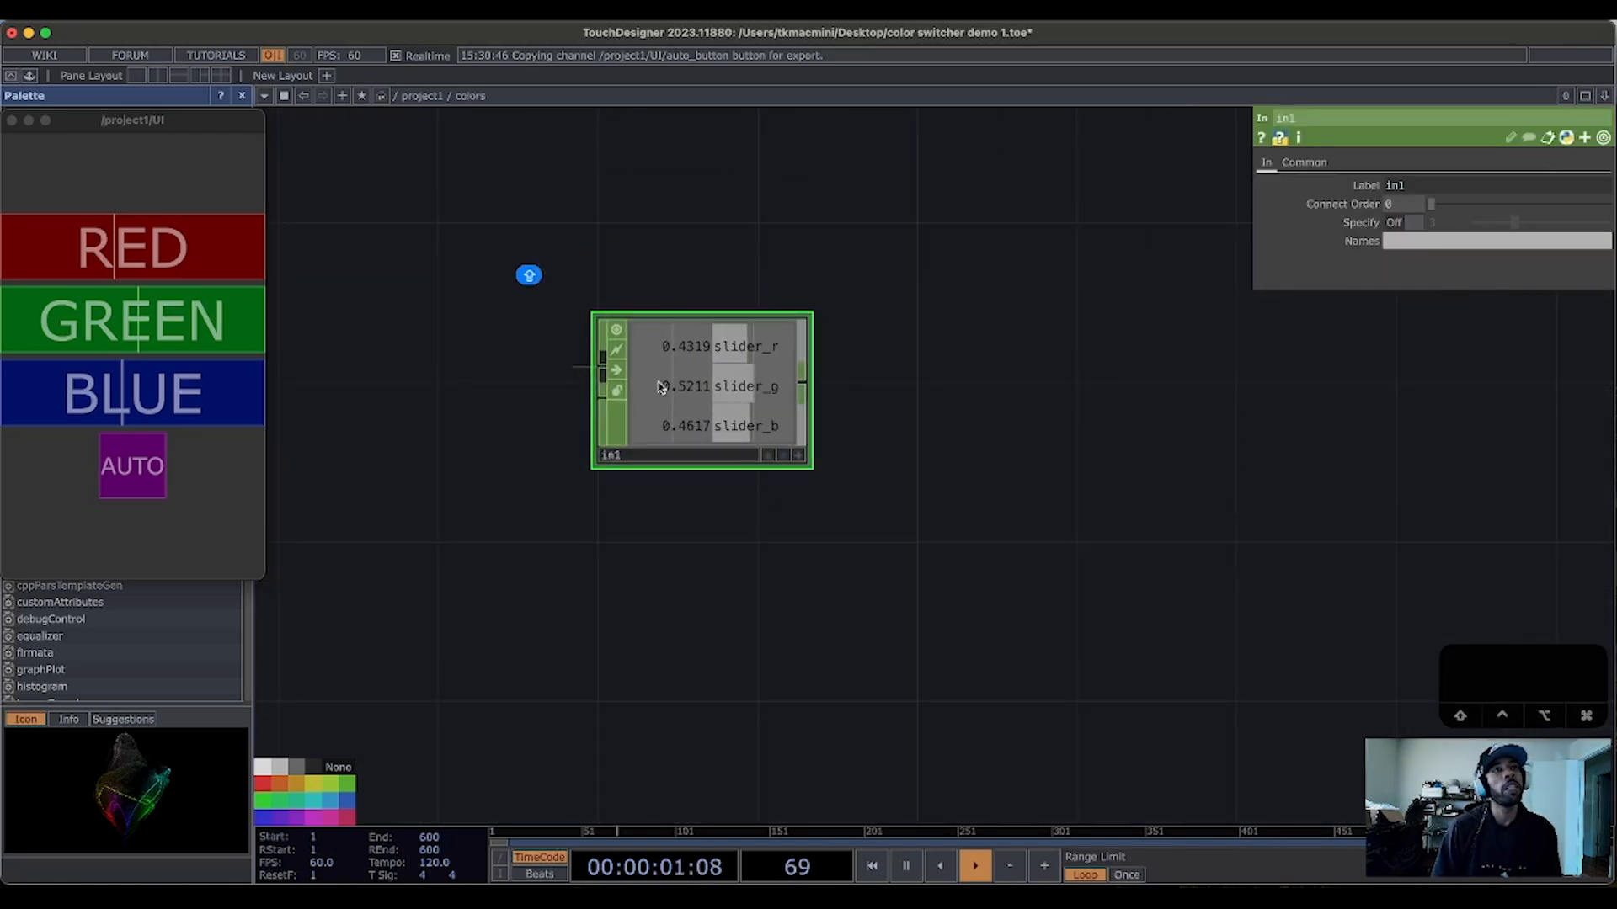
# Step: Switch AUTO on and off and move the panel's sliders to check which channels in1 receives
pyautogui.click(144, 477)
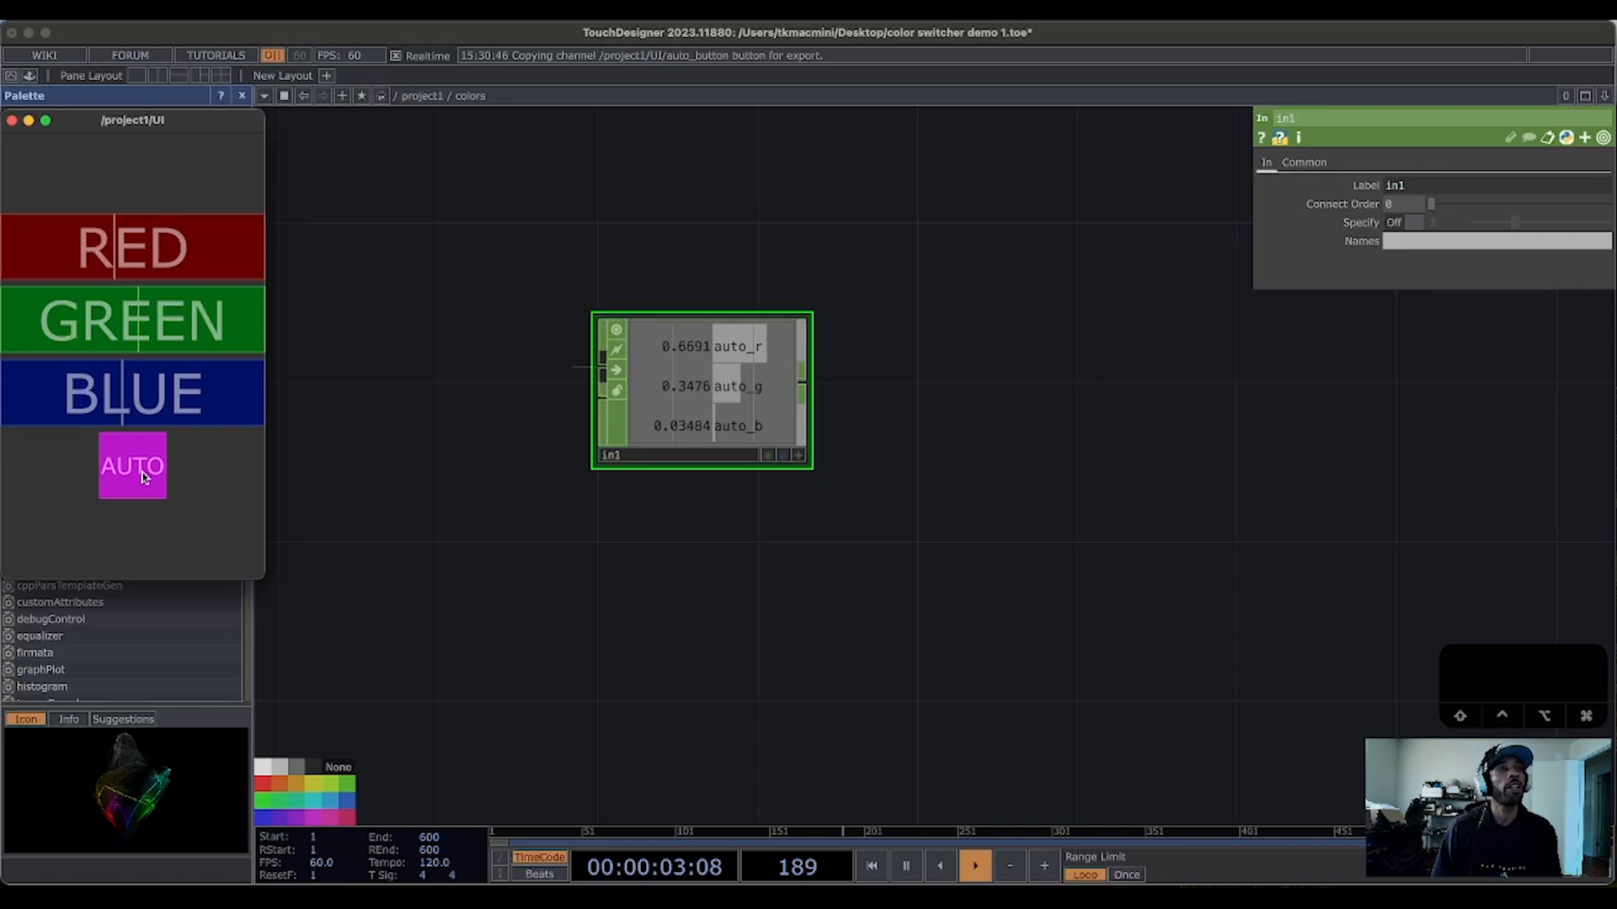
pyautogui.moveTo(135, 394)
pyautogui.mouseDown()
pyautogui.moveTo(183, 398)
pyautogui.moveTo(114, 394)
pyautogui.mouseUp()
pyautogui.moveTo(139, 313)
pyautogui.mouseDown()
pyautogui.moveTo(100, 311)
pyautogui.moveTo(187, 314)
pyautogui.moveTo(136, 314)
pyautogui.mouseUp()
pyautogui.moveTo(139, 253)
pyautogui.mouseDown()
pyautogui.moveTo(181, 252)
pyautogui.moveTo(101, 257)
pyautogui.moveTo(149, 262)
pyautogui.moveTo(121, 275)
pyautogui.moveTo(185, 278)
pyautogui.moveTo(117, 278)
pyautogui.moveTo(74, 327)
pyautogui.moveTo(130, 332)
pyautogui.moveTo(114, 333)
pyautogui.mouseUp()
pyautogui.moveTo(118, 389); pyautogui.dragTo(106, 396)
pyautogui.click(142, 466)
pyautogui.click(139, 467)
# Step: Move the red slider to about 0.33, green to about 0.50 and blue to about 0.42, and toggle AUTO, ending with it off
pyautogui.moveTo(115, 321); pyautogui.dragTo(119, 320)
pyautogui.moveTo(133, 252); pyautogui.dragTo(87, 252)
pyautogui.moveTo(118, 331)
pyautogui.mouseDown()
pyautogui.moveTo(154, 328)
pyautogui.moveTo(134, 330)
pyautogui.mouseUp()
pyautogui.click(111, 391)
pyautogui.click(149, 482)
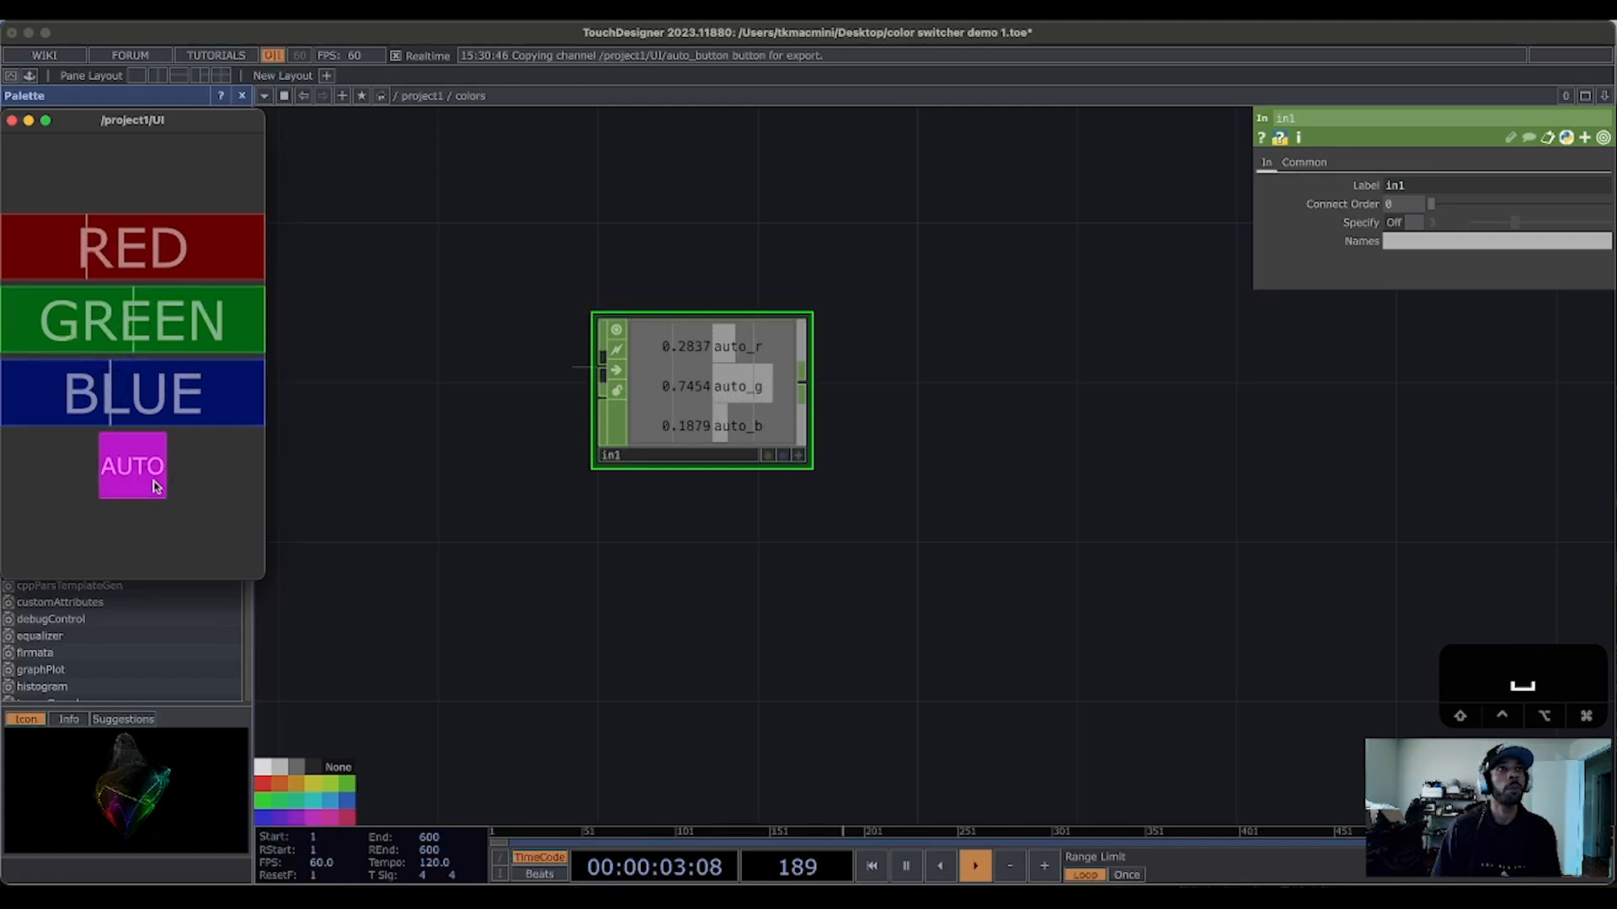
pyautogui.click(154, 485)
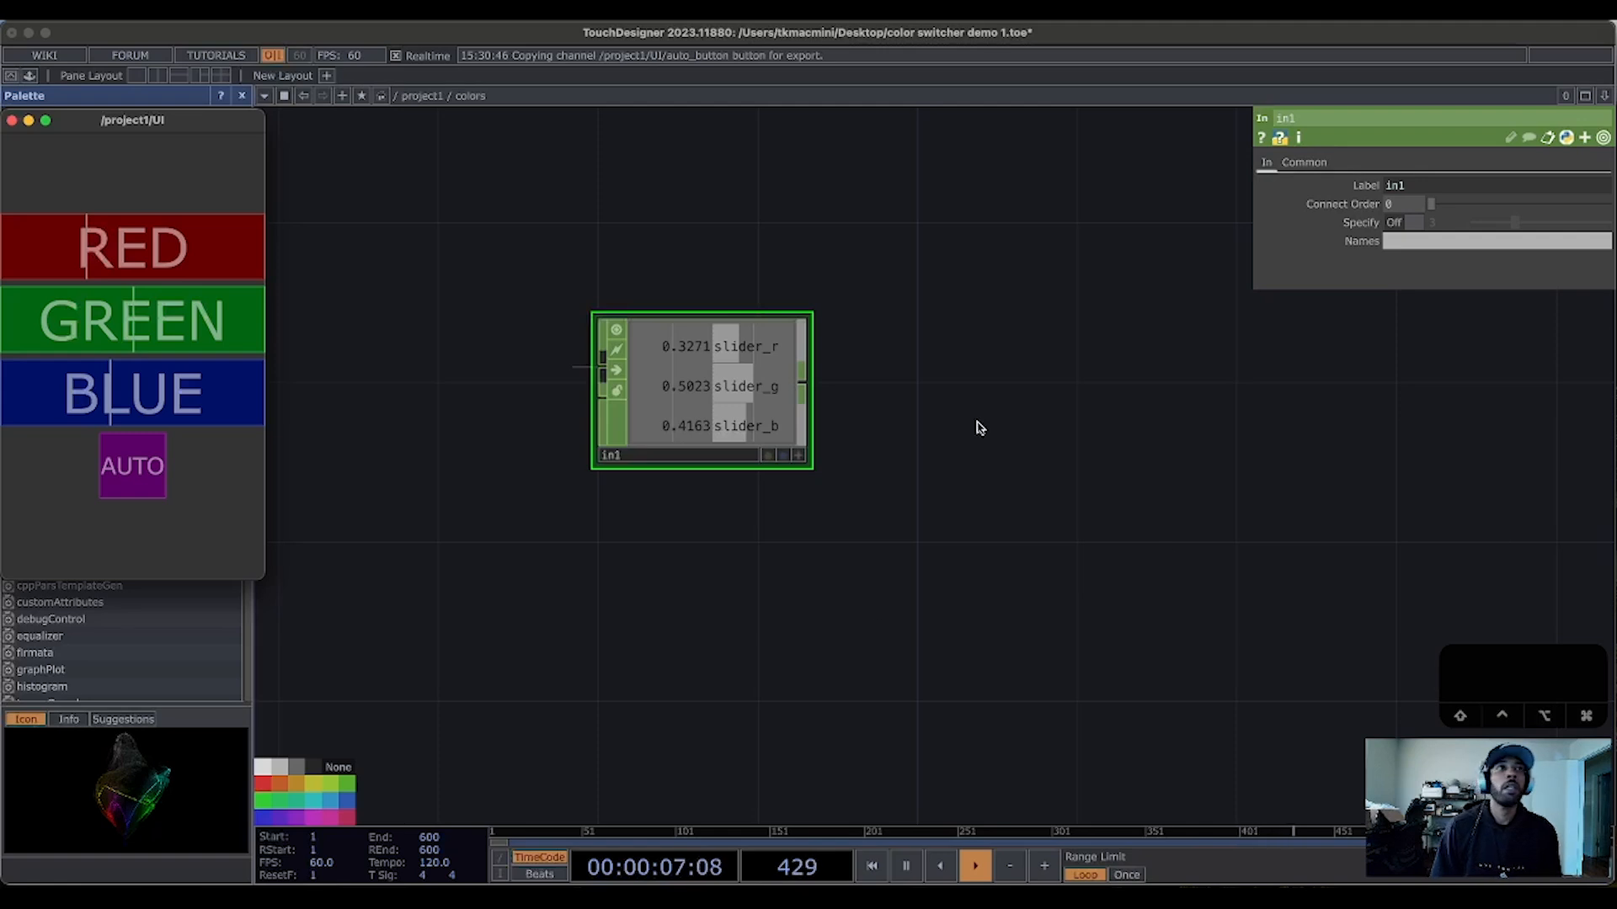
# Step: Move the colors container closer to the UI container in the project1 network and go back inside colors
pyautogui.scroll(-5, 967, 539)
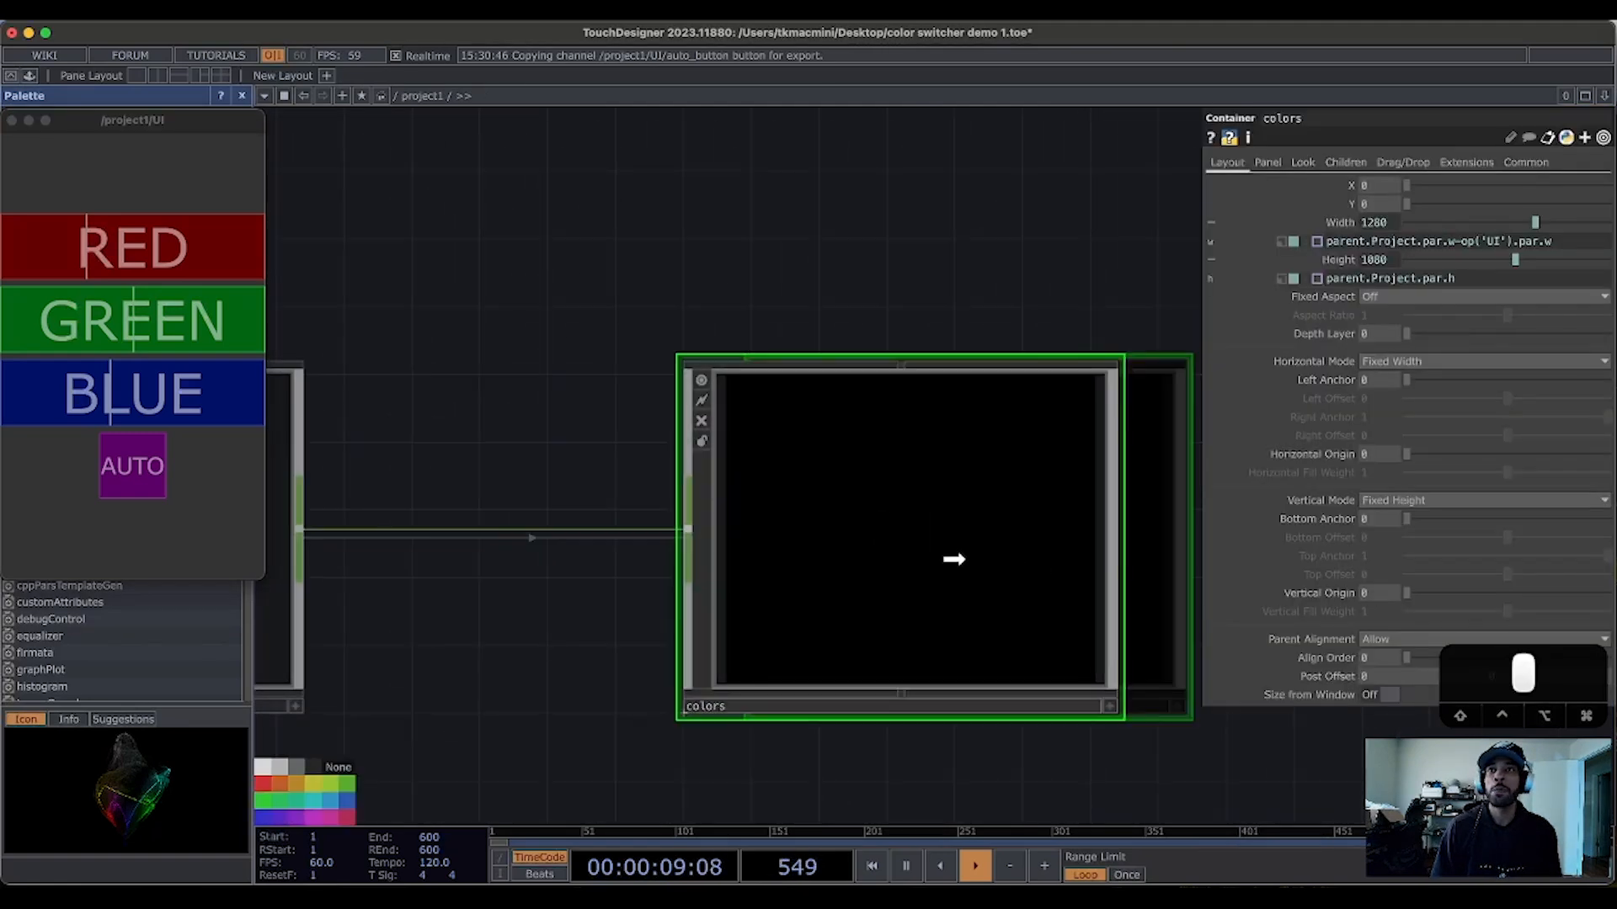
pyautogui.moveTo(954, 559); pyautogui.dragTo(916, 553)
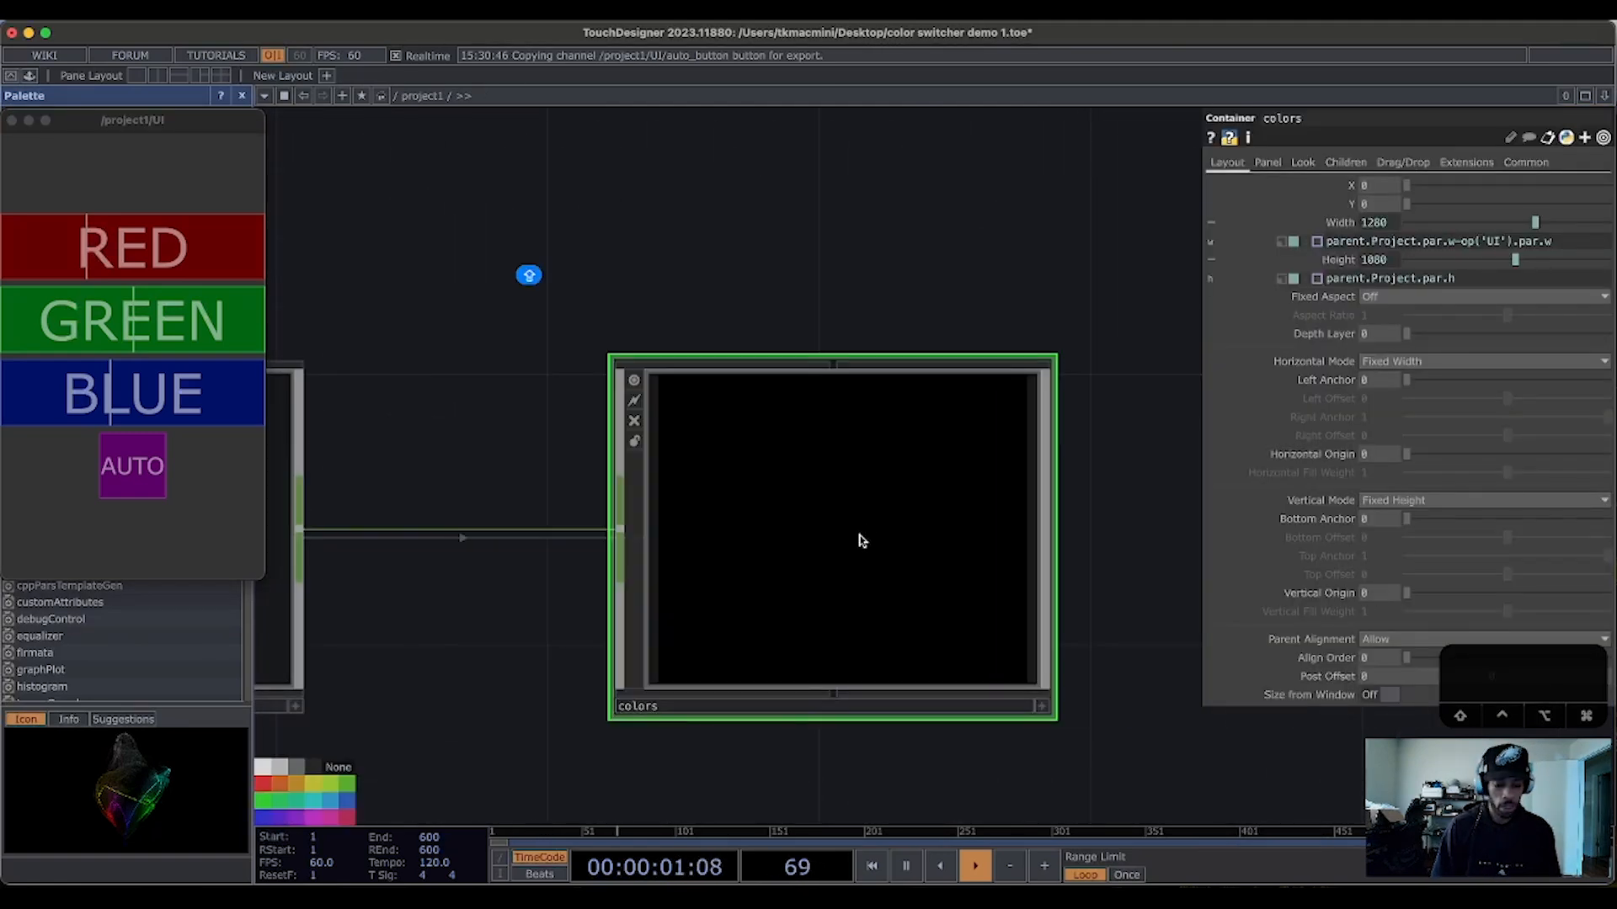
pyautogui.press('i')
# Step: Append a Null CHOP to the output of in1 in the colors network
pyautogui.moveTo(1281, 487); pyautogui.dragTo(1086, 539)
pyautogui.scroll(-3, 1156, 483)
pyautogui.scroll(-3, 1156, 483)
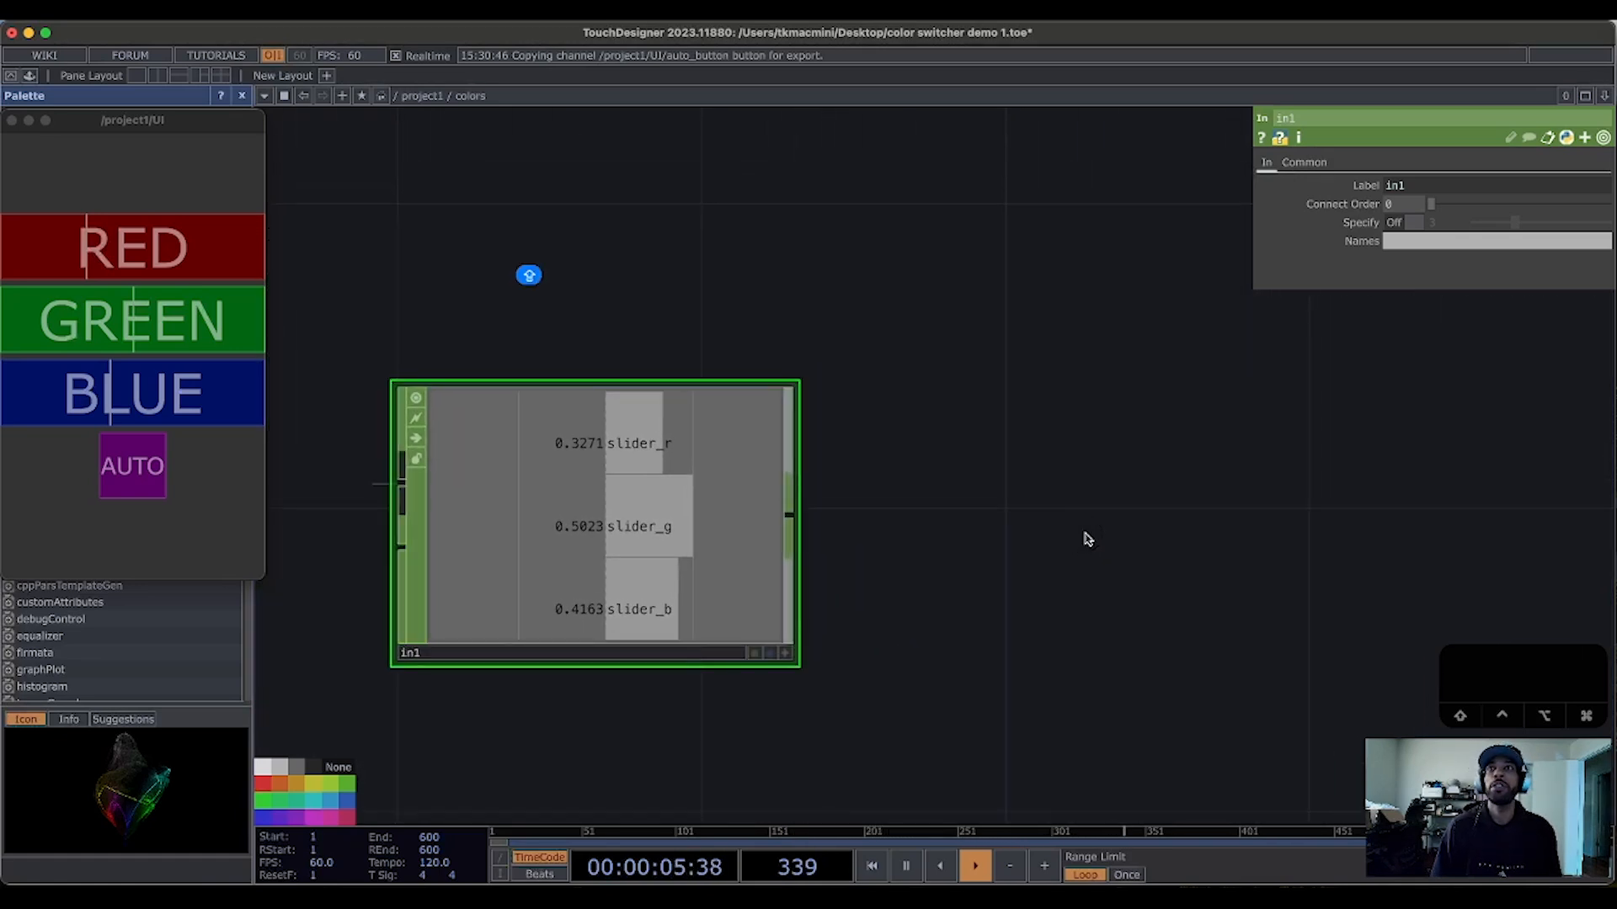
pyautogui.rightClick(786, 516)
pyautogui.click(802, 505)
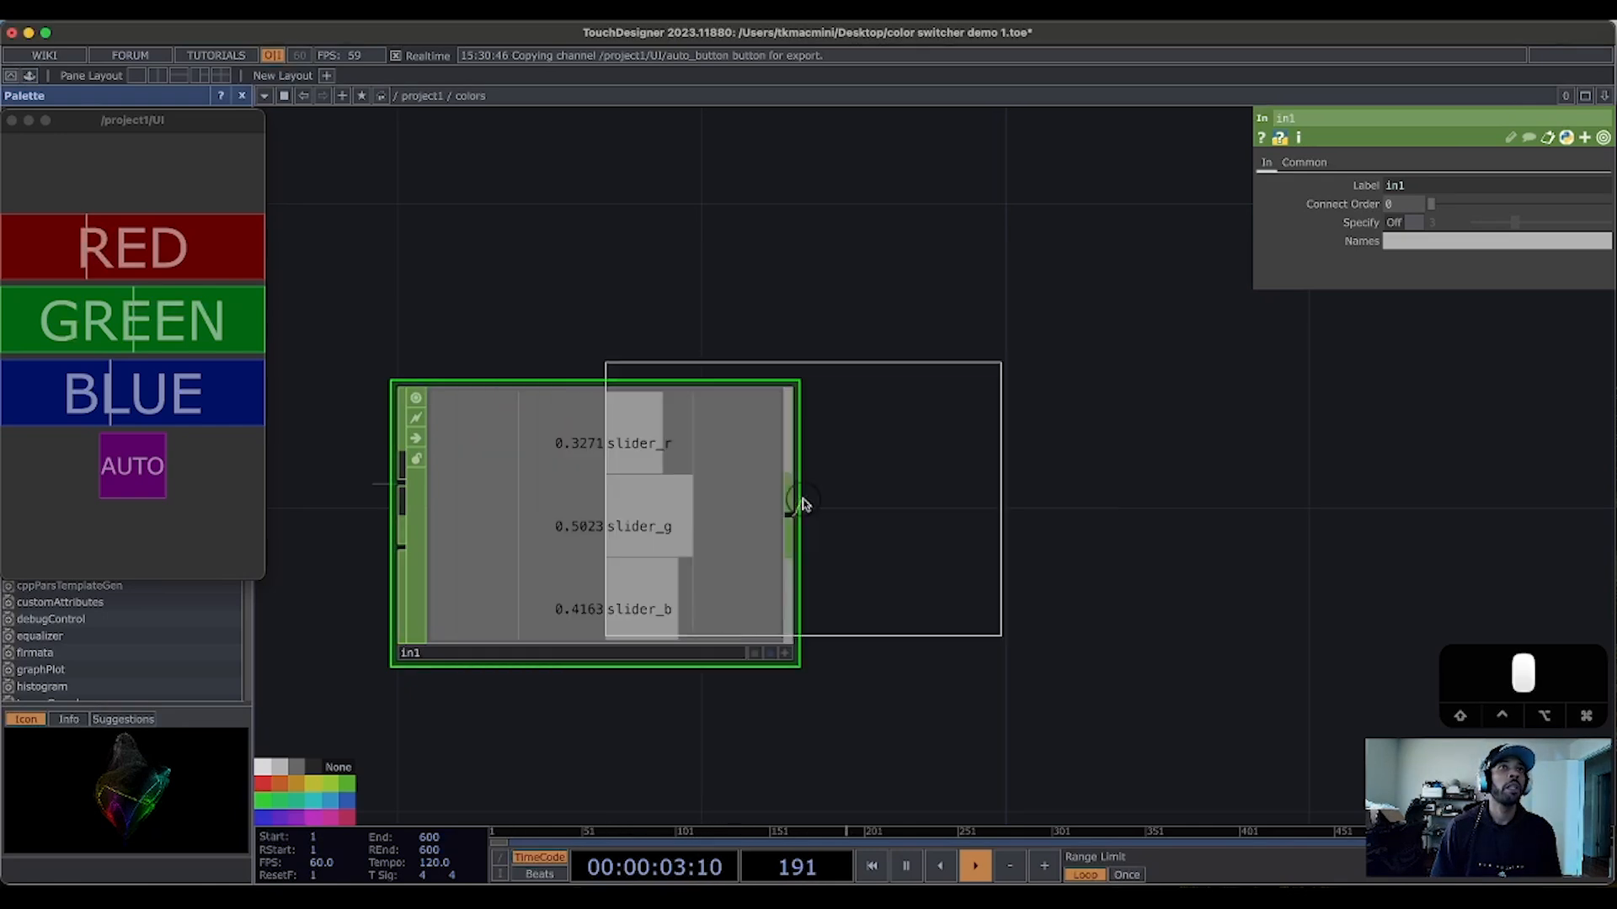
pyautogui.click(1196, 522)
pyautogui.hscroll(5, 854, 510)
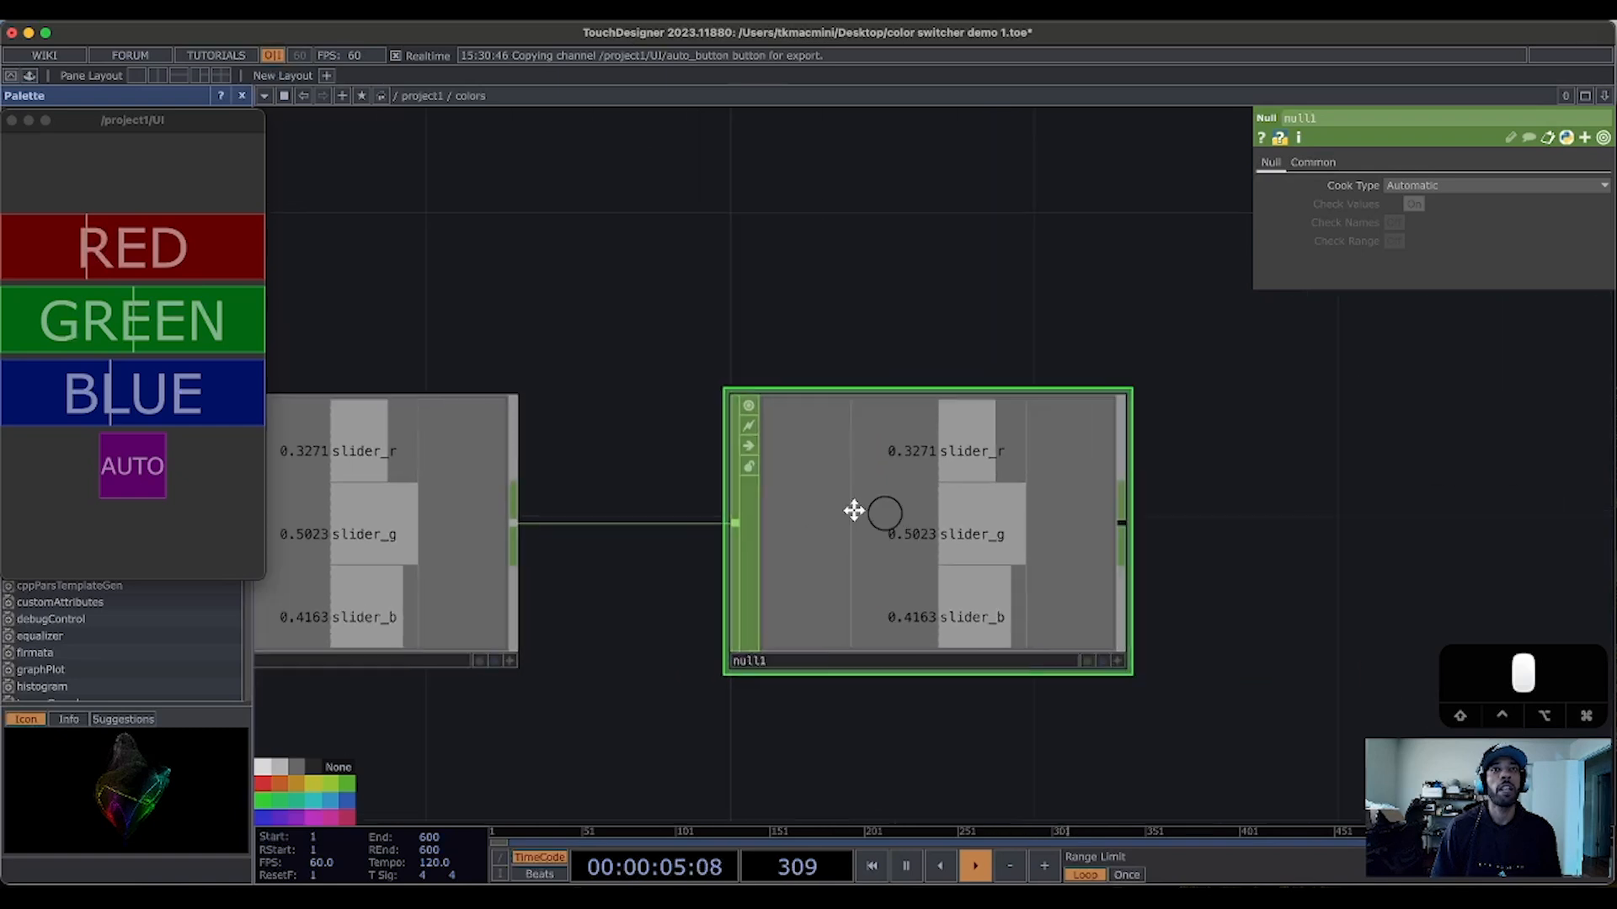
# Step: Add a Constant TOP beside null1 in the colors network
pyautogui.moveTo(854, 510); pyautogui.dragTo(1031, 516)
pyautogui.scroll(-5, 1036, 548)
pyautogui.scroll(3, 1037, 548)
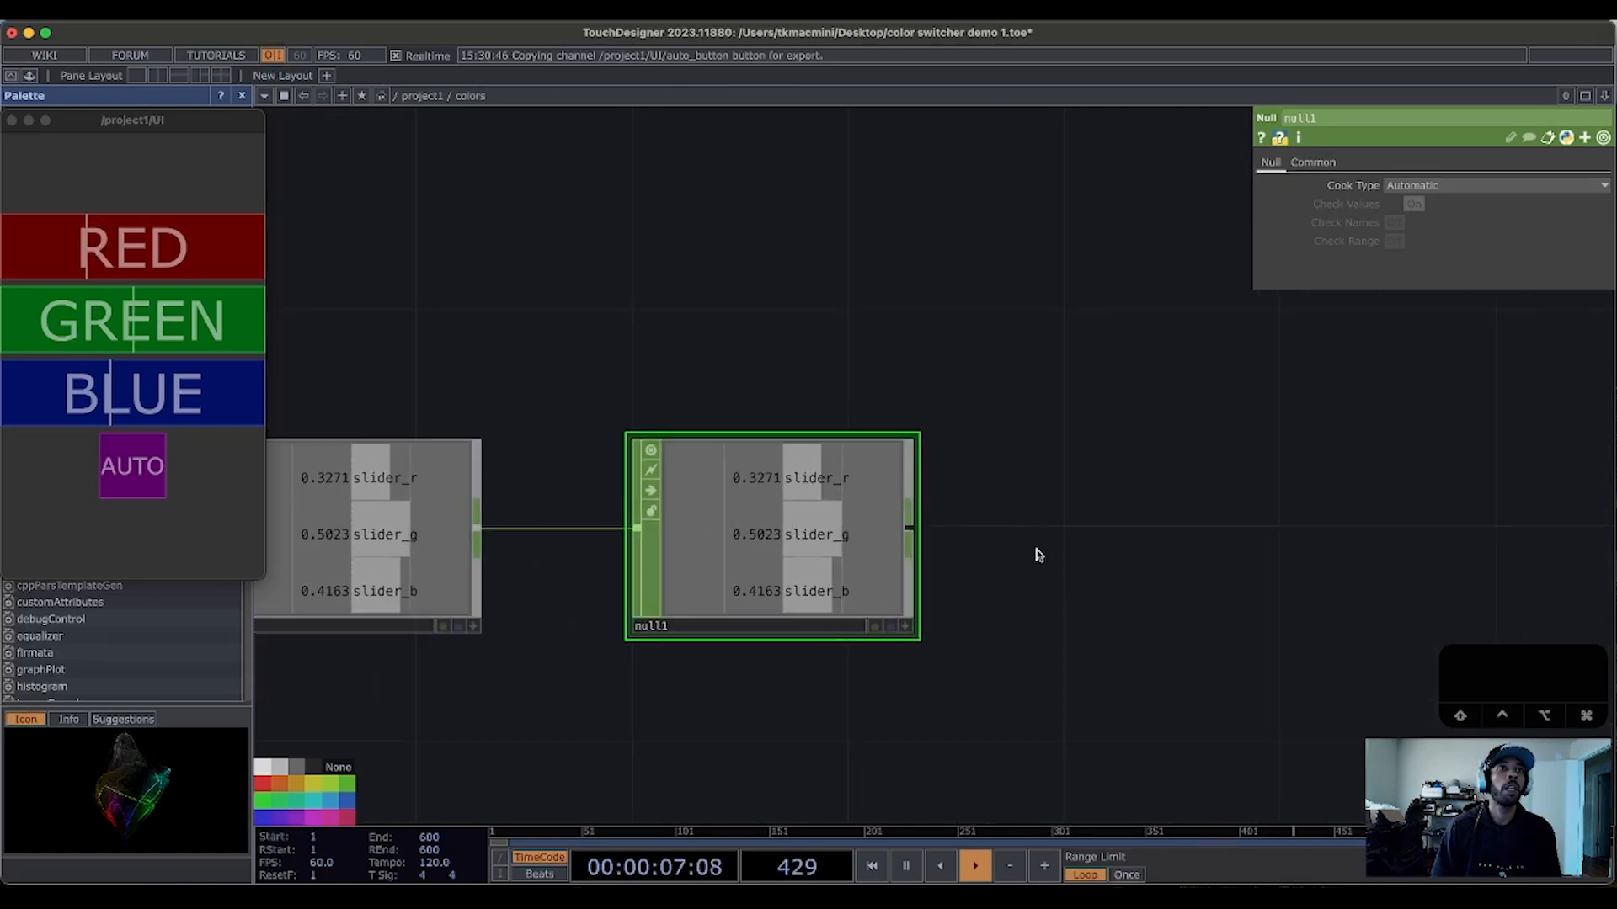
pyautogui.scroll(-1, 1036, 549)
pyautogui.moveTo(1192, 592); pyautogui.dragTo(1242, 538)
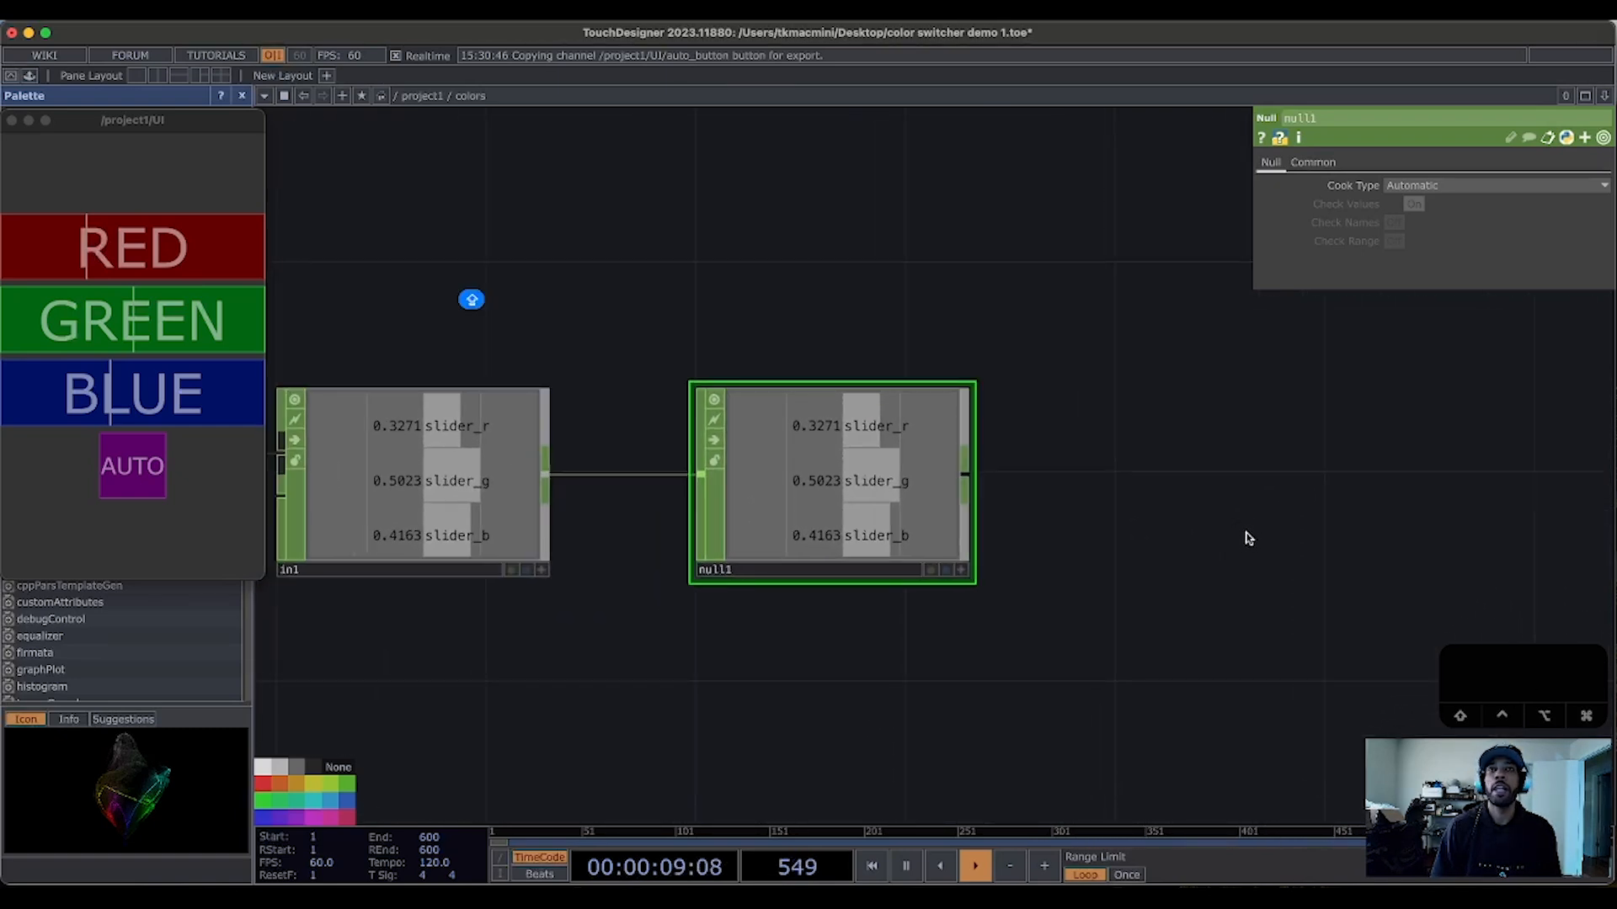
pyautogui.press('Tab')
pyautogui.click(1004, 317)
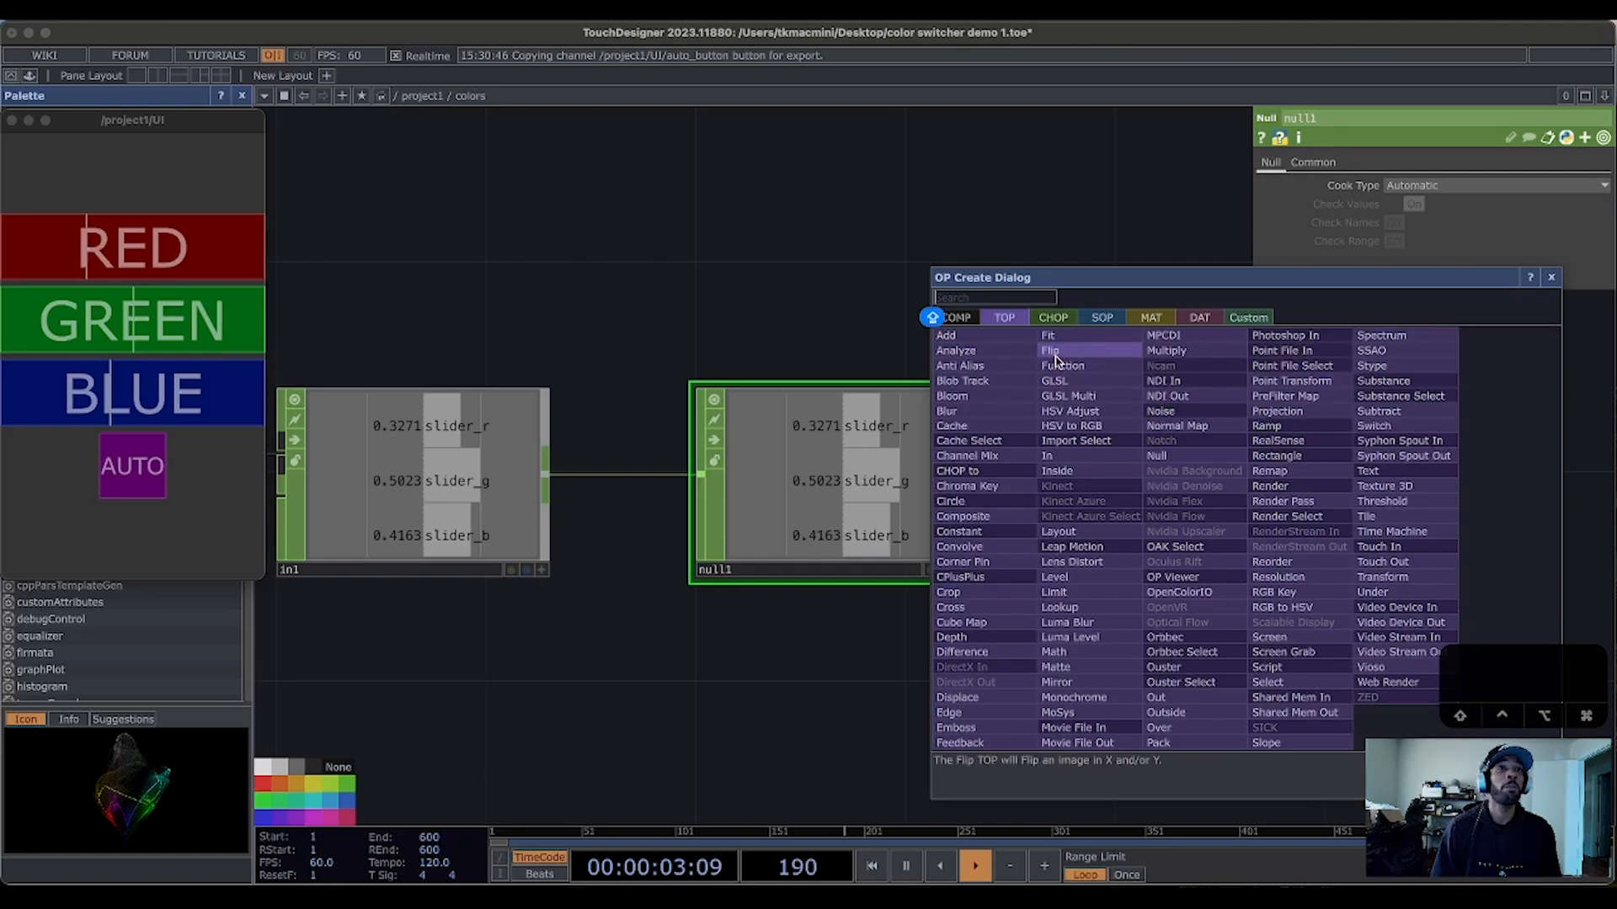
pyautogui.click(1001, 534)
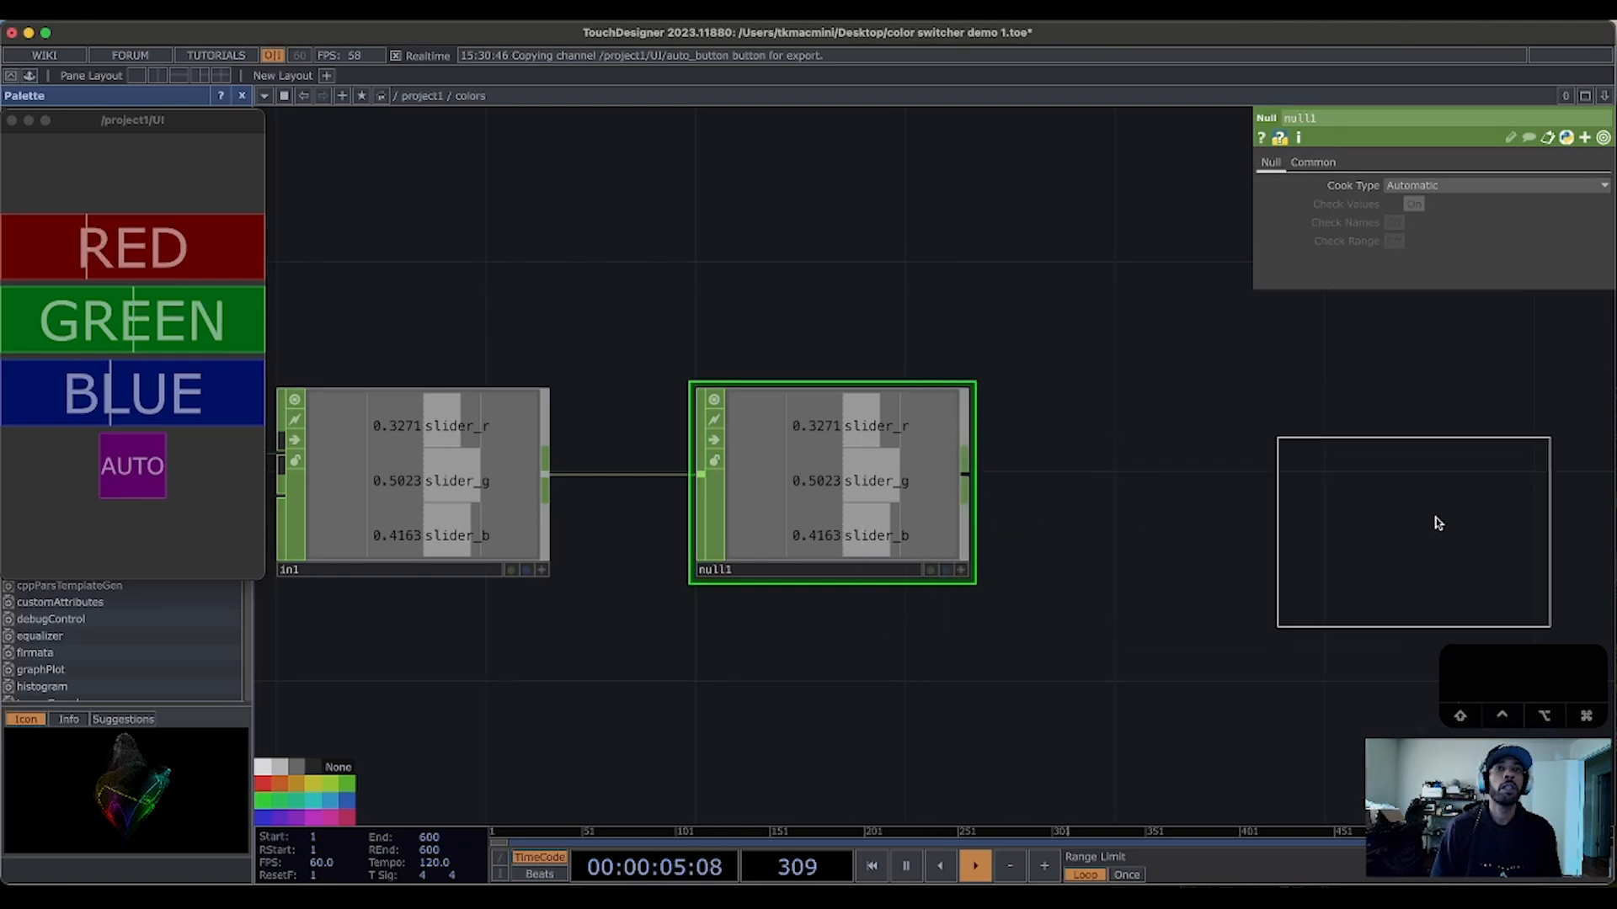
pyautogui.click(1386, 491)
pyautogui.moveTo(991, 649)
pyautogui.mouseDown()
pyautogui.moveTo(816, 675)
pyautogui.moveTo(973, 671)
pyautogui.mouseUp()
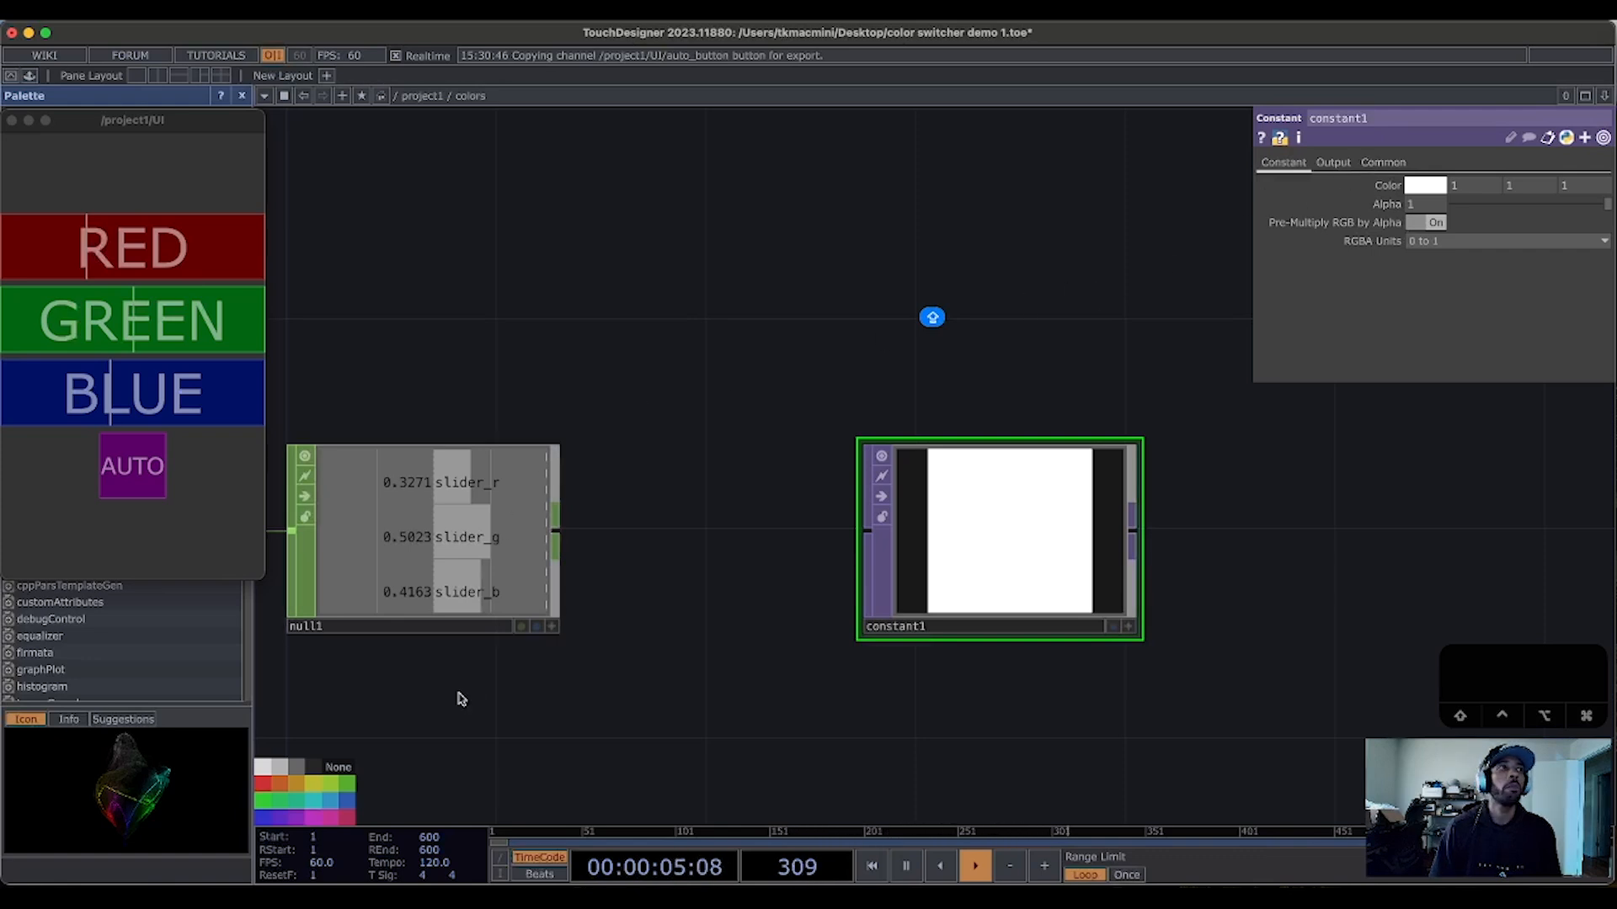
# Step: Append a Null TOP to the output of constant1
pyautogui.click(554, 604)
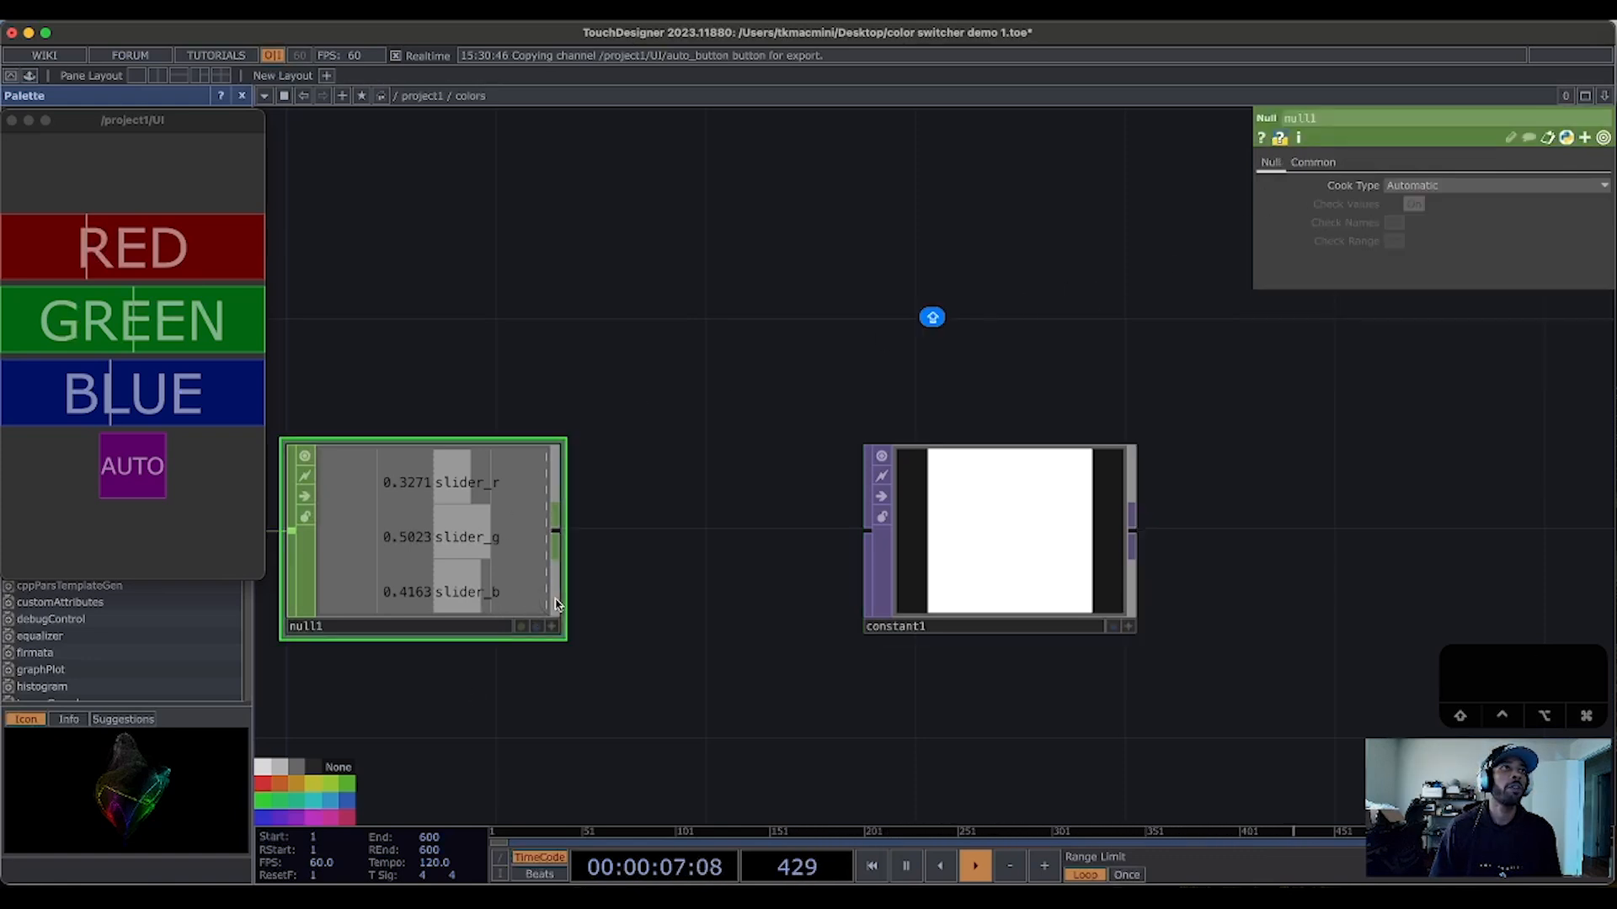
pyautogui.click(1048, 549)
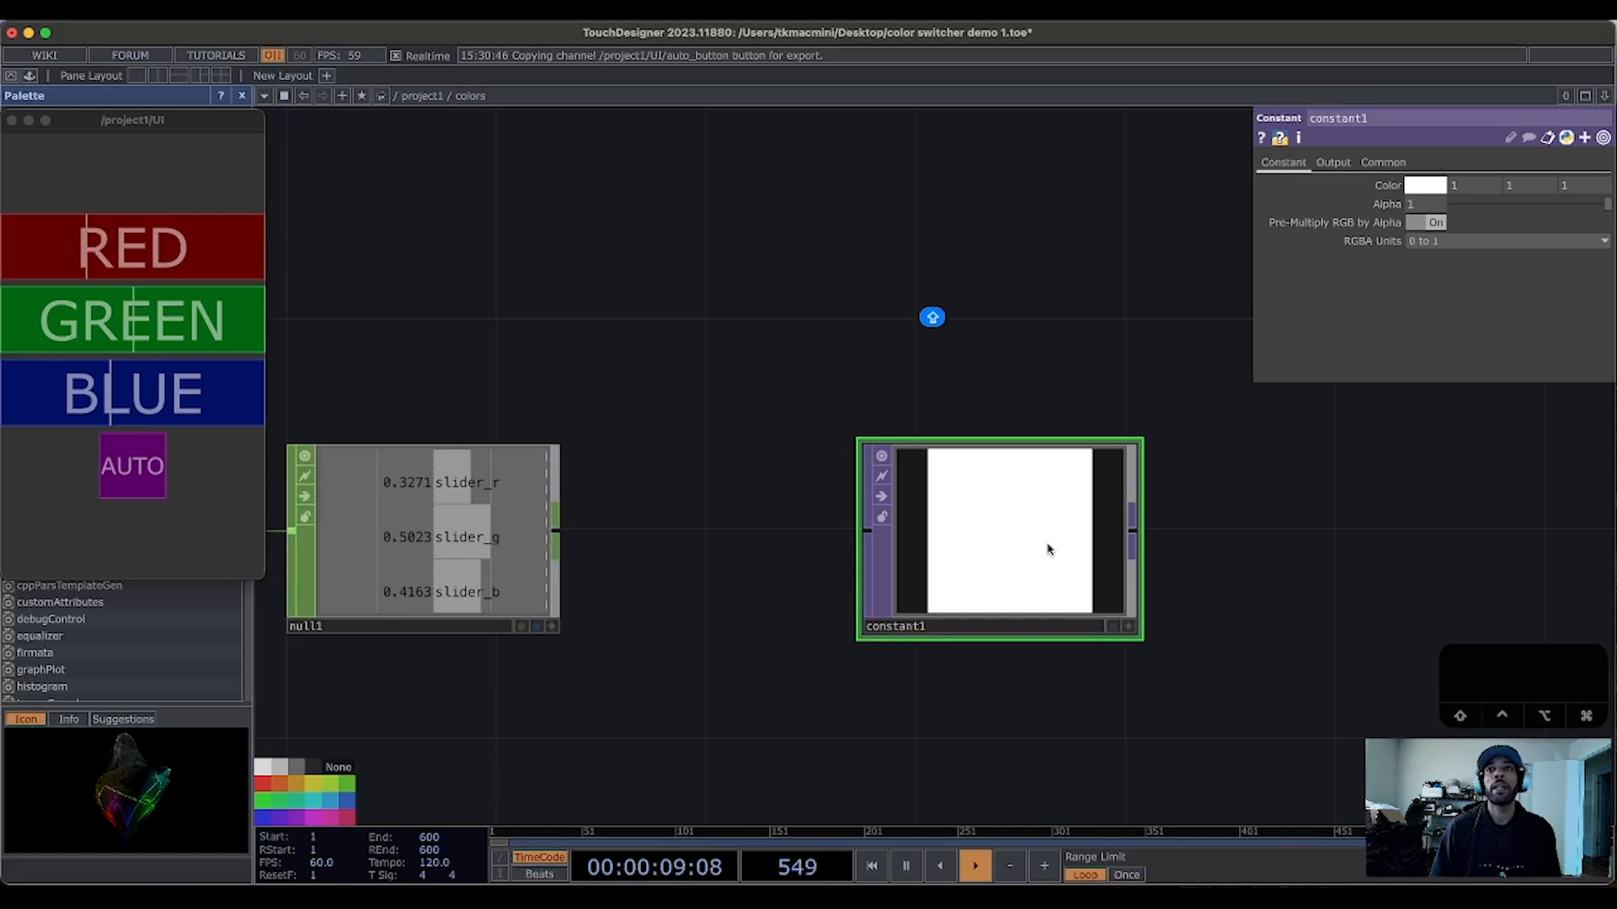
pyautogui.press('h')
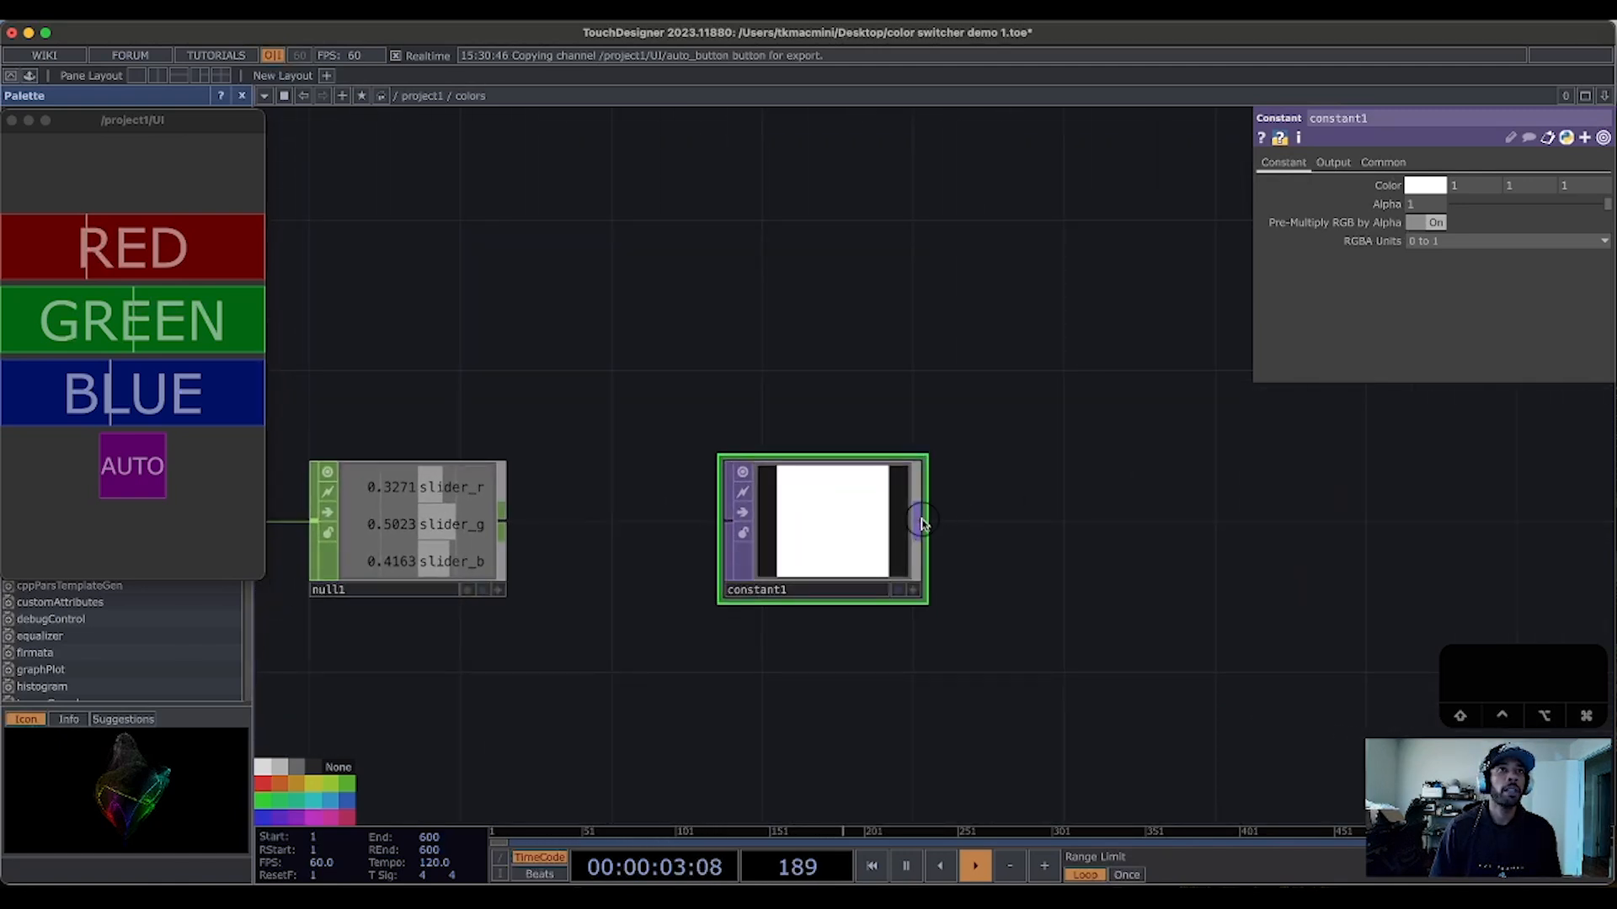
pyautogui.click(920, 523)
pyautogui.click(1230, 265)
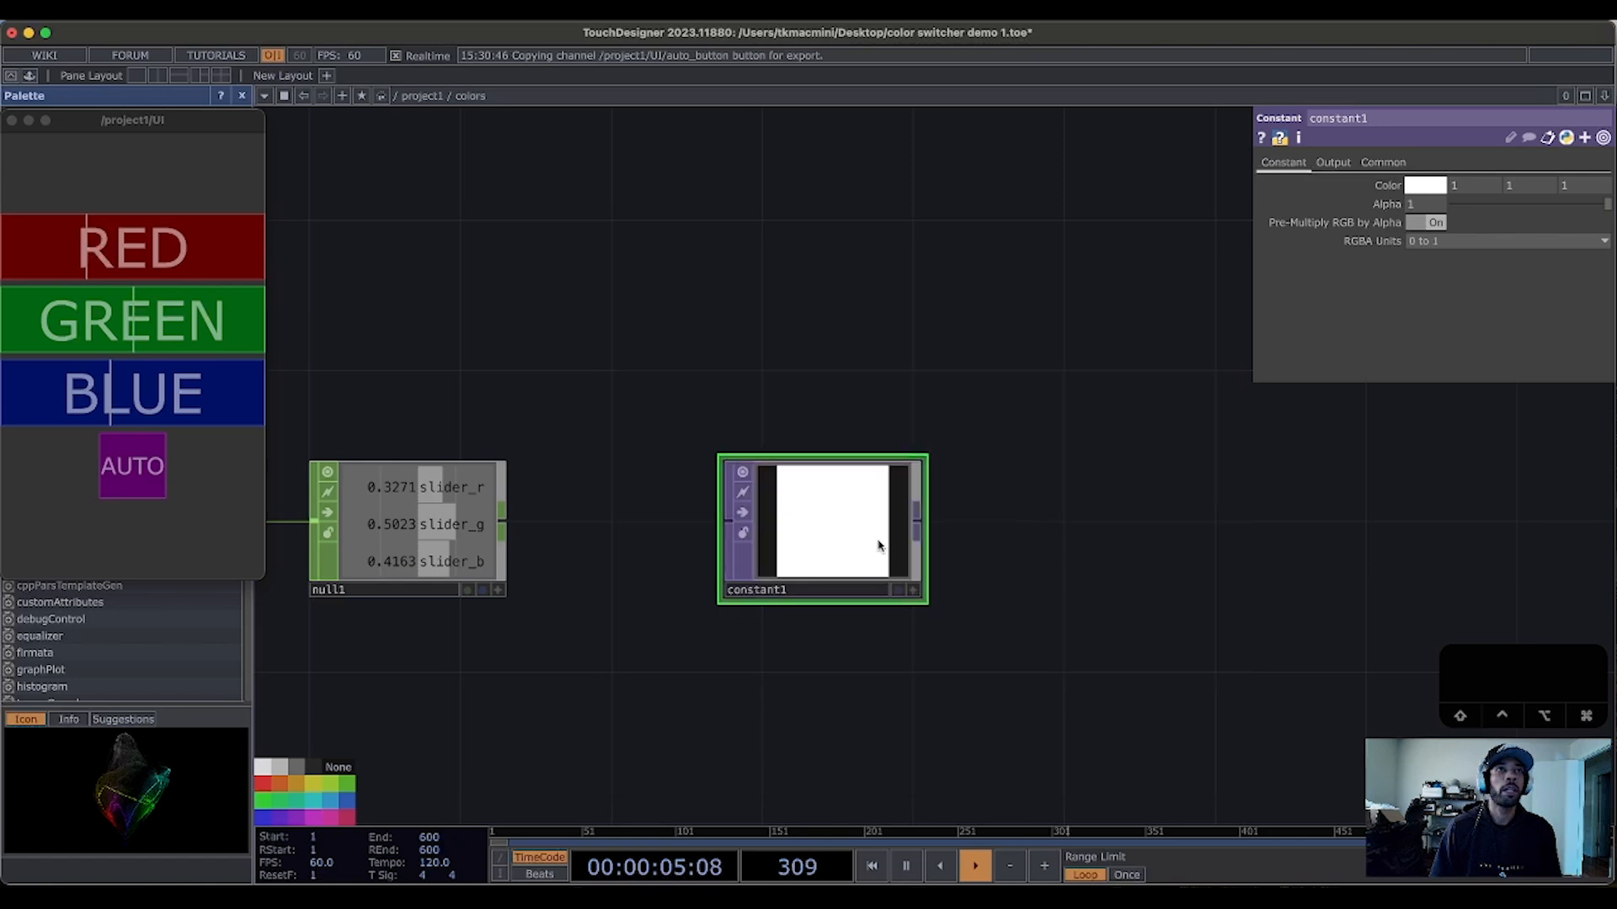
pyautogui.hotkey('alt', 'n')
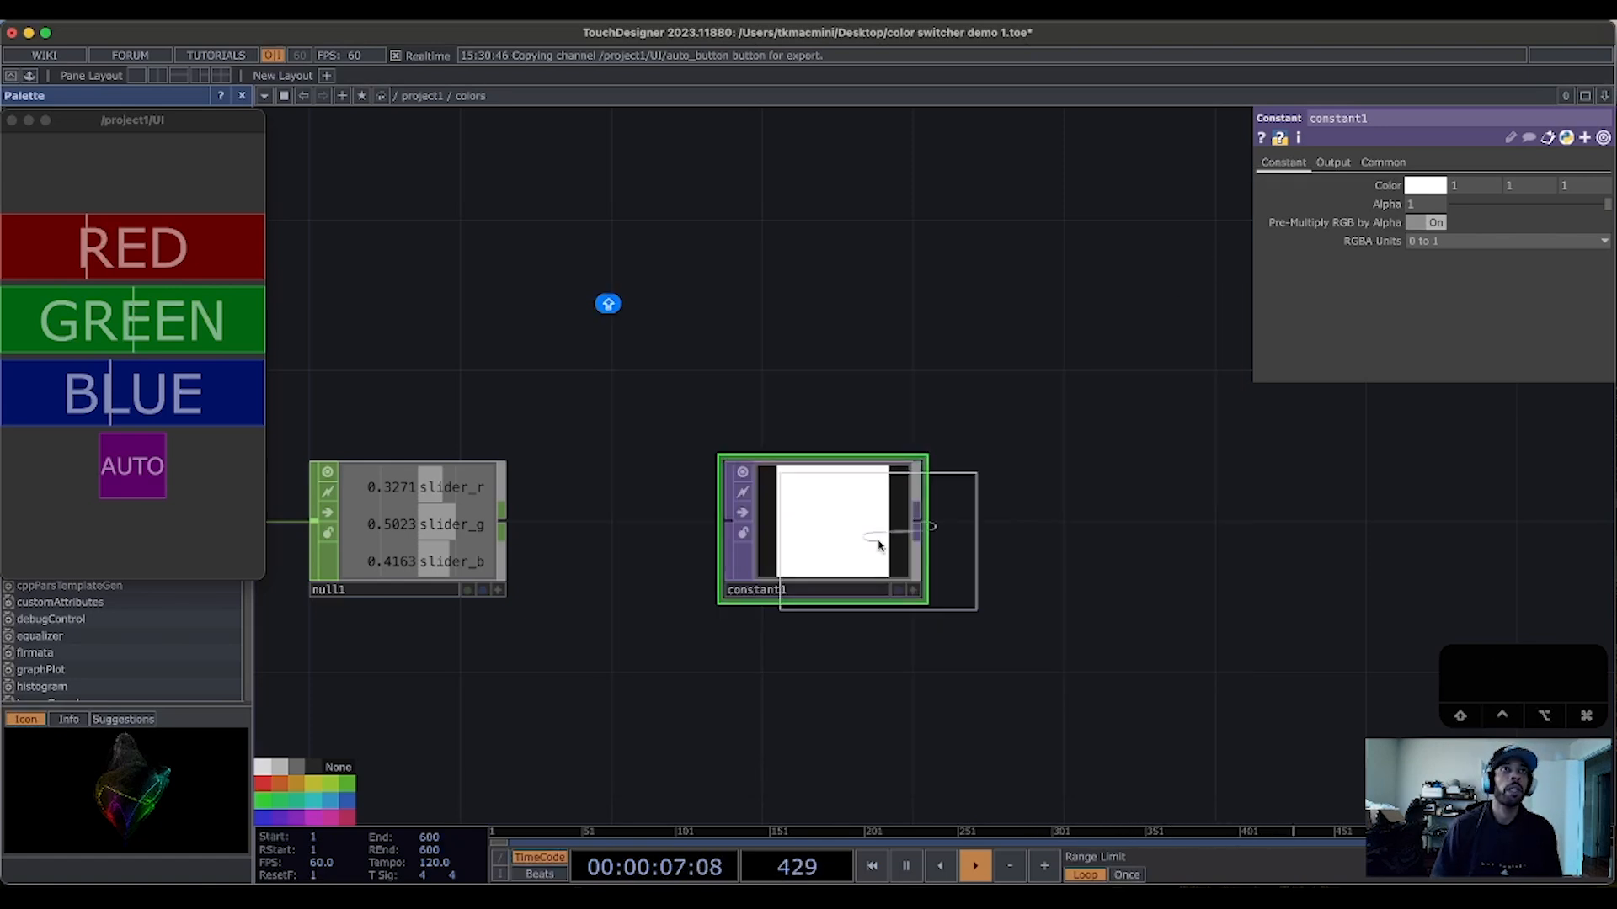
pyautogui.click(1124, 527)
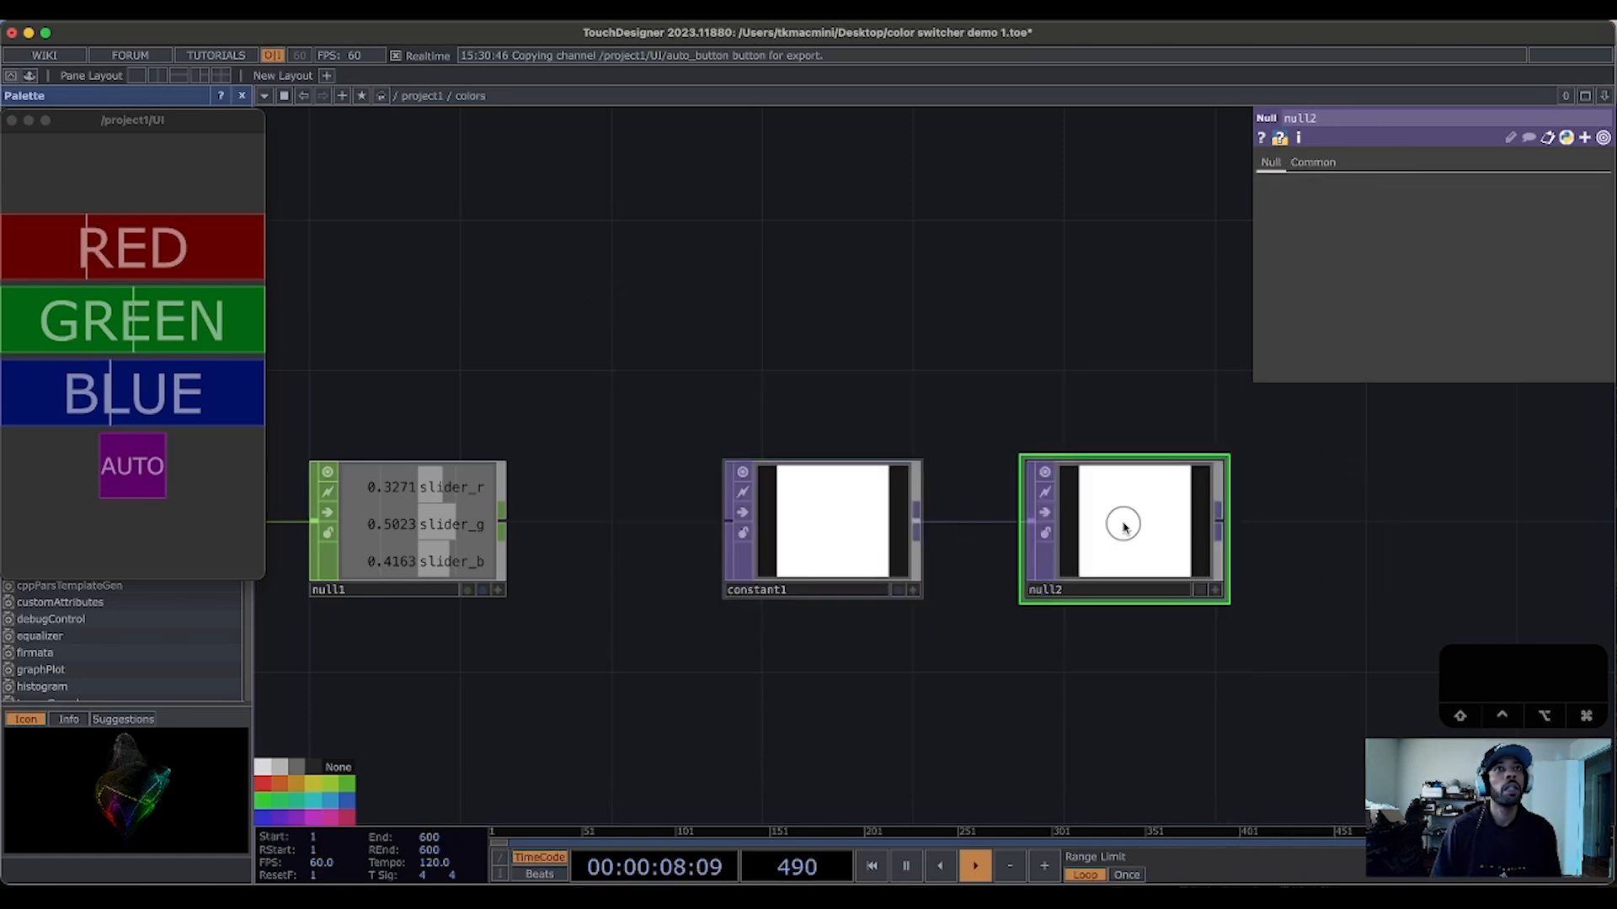
# Step: Append an Out TOP to the output of null2 in the colors network
pyautogui.rightClick(1222, 528)
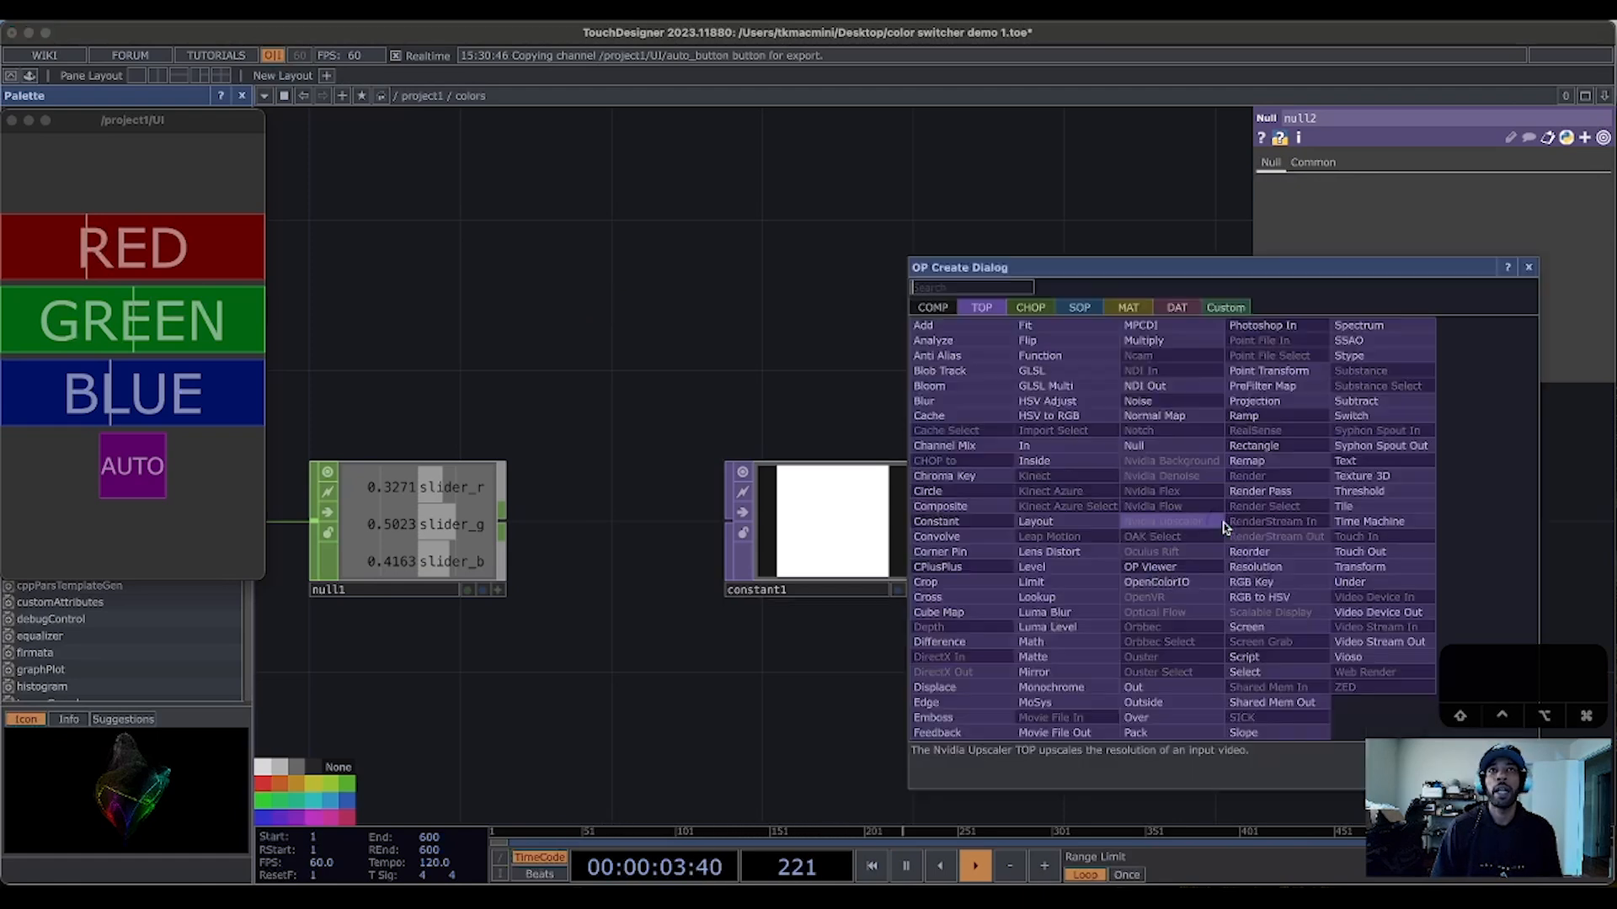
pyautogui.click(1137, 687)
pyautogui.click(1492, 530)
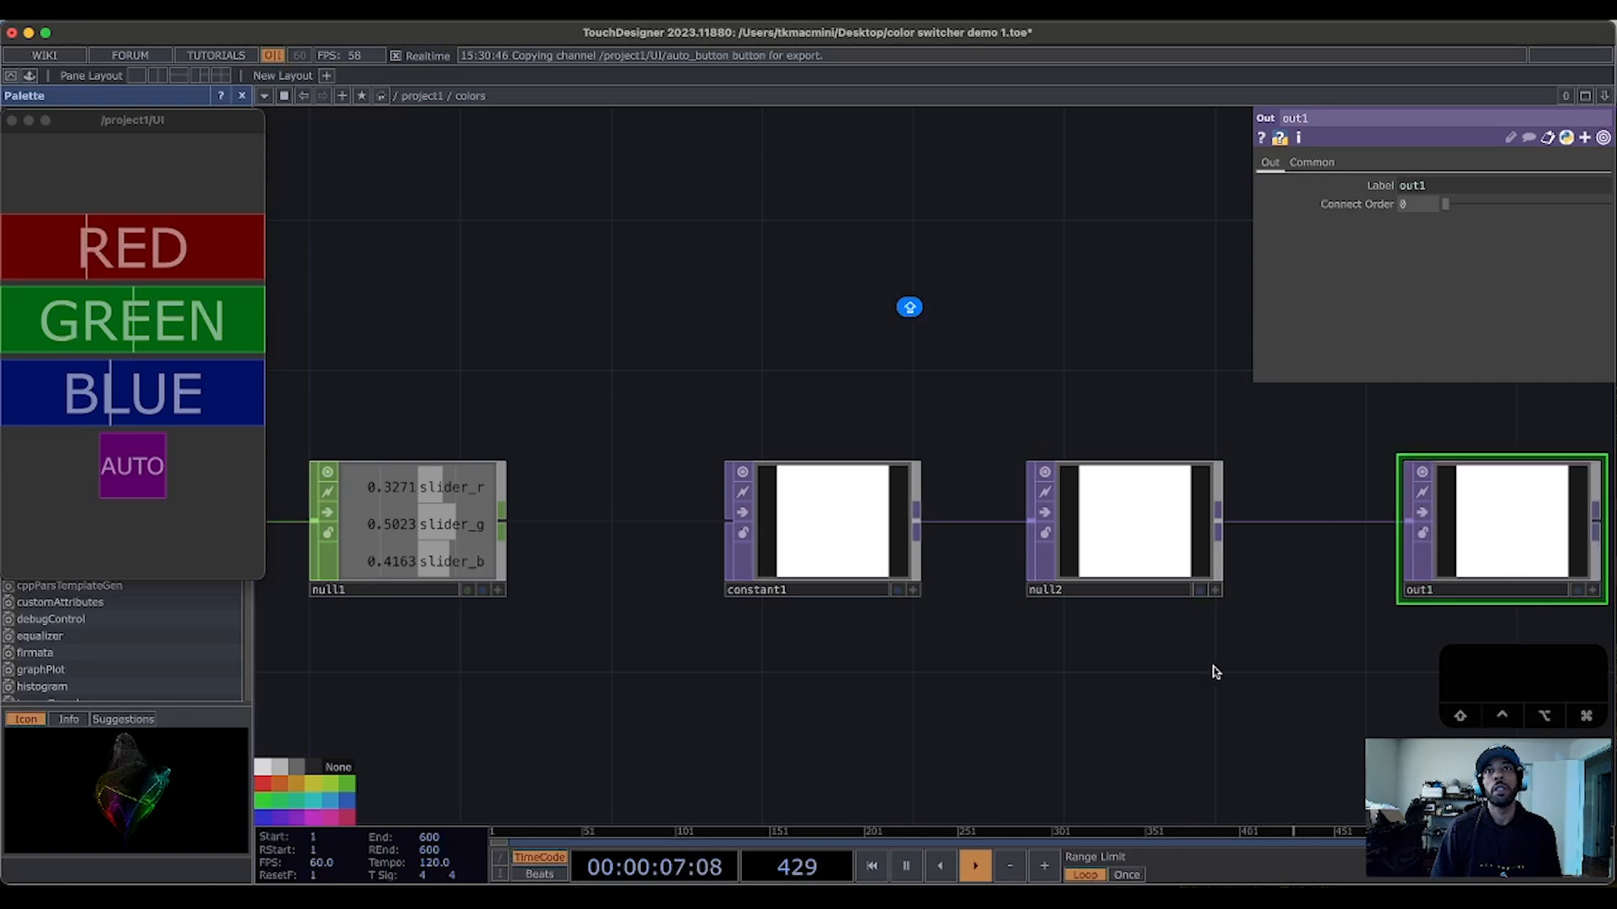
# Step: Set the resolution of the constant1 TOP to 1280 by 1080
pyautogui.click(914, 558)
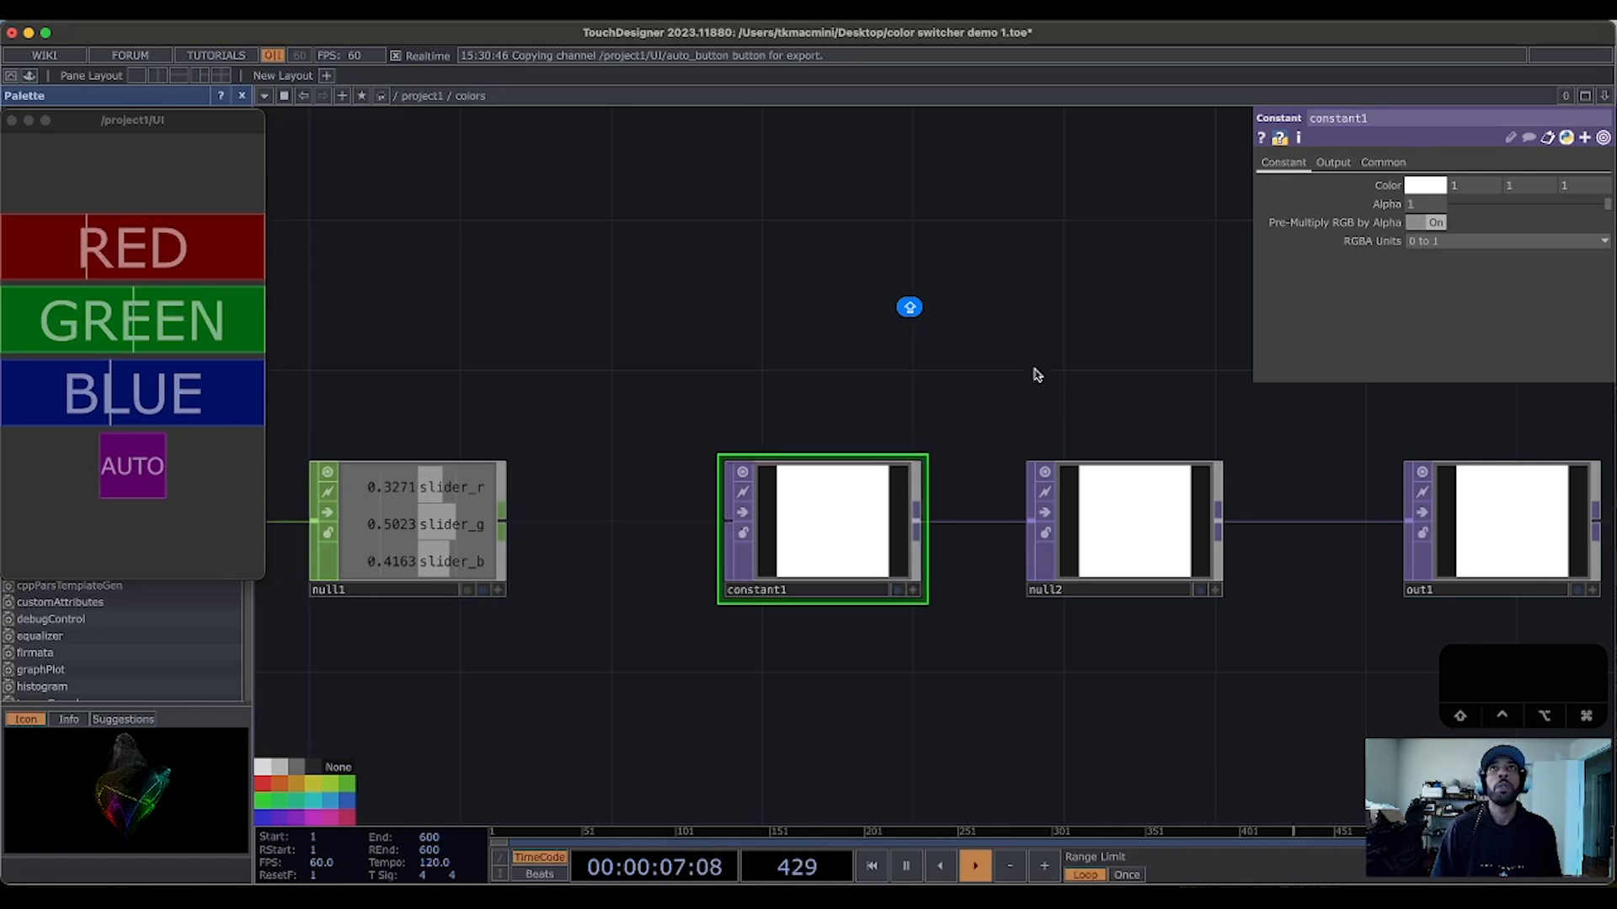
pyautogui.moveTo(1042, 379); pyautogui.dragTo(1014, 466)
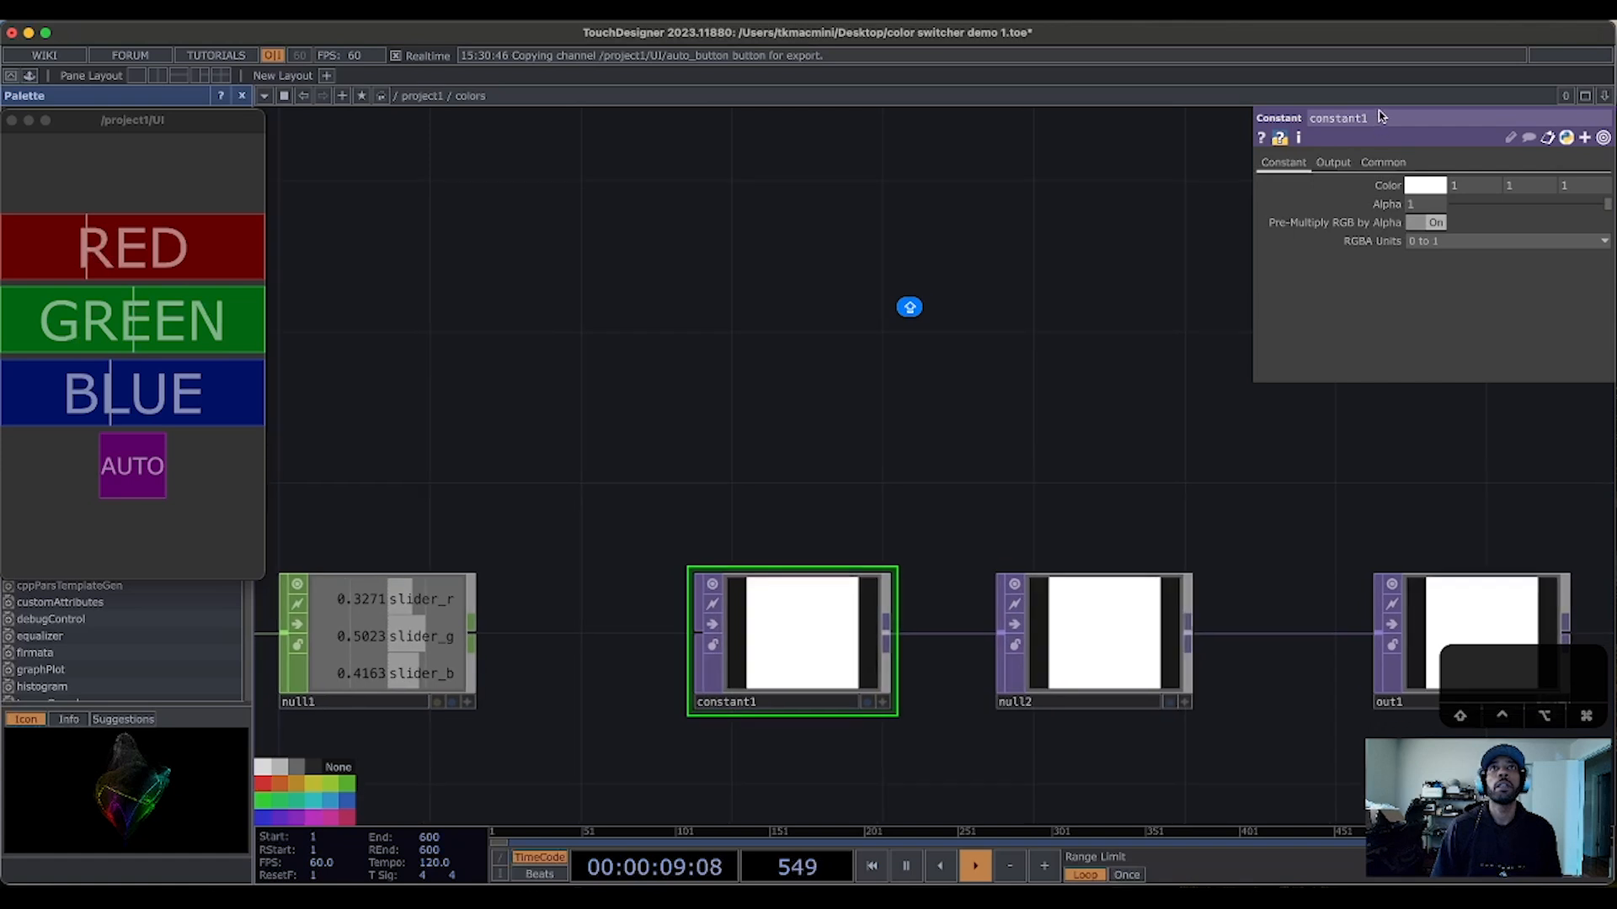
pyautogui.click(1333, 163)
pyautogui.click(1384, 162)
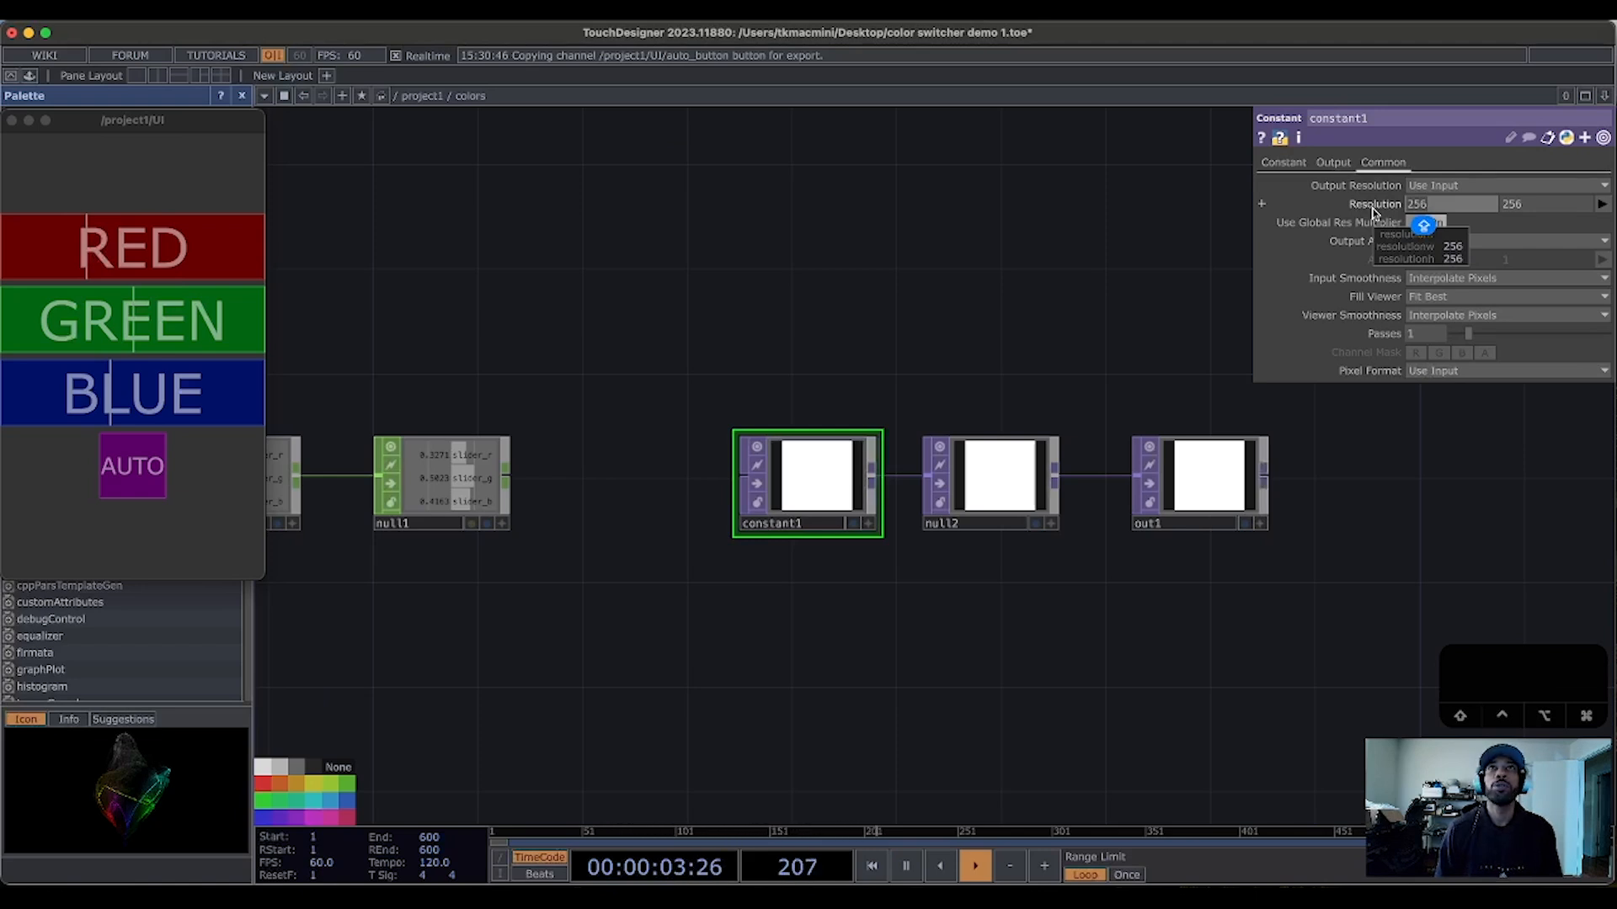
pyautogui.write('1288')
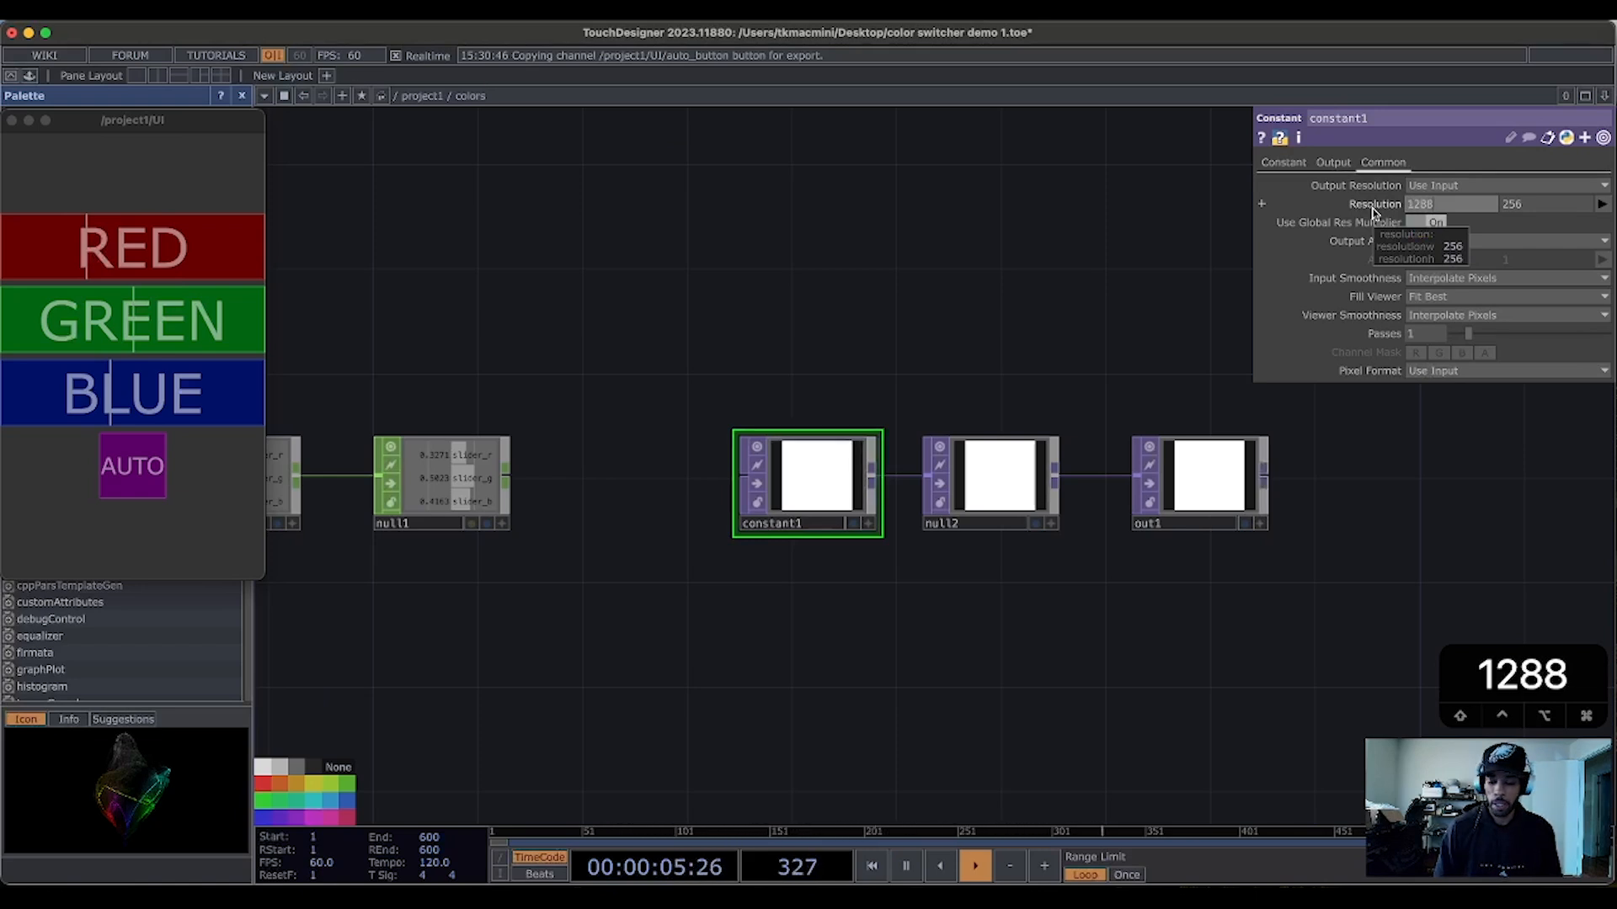
pyautogui.press('BackSpace')
pyautogui.write('0')
pyautogui.moveTo(1554, 208); pyautogui.dragTo(1475, 207)
pyautogui.write('1080')
pyautogui.press('Return')
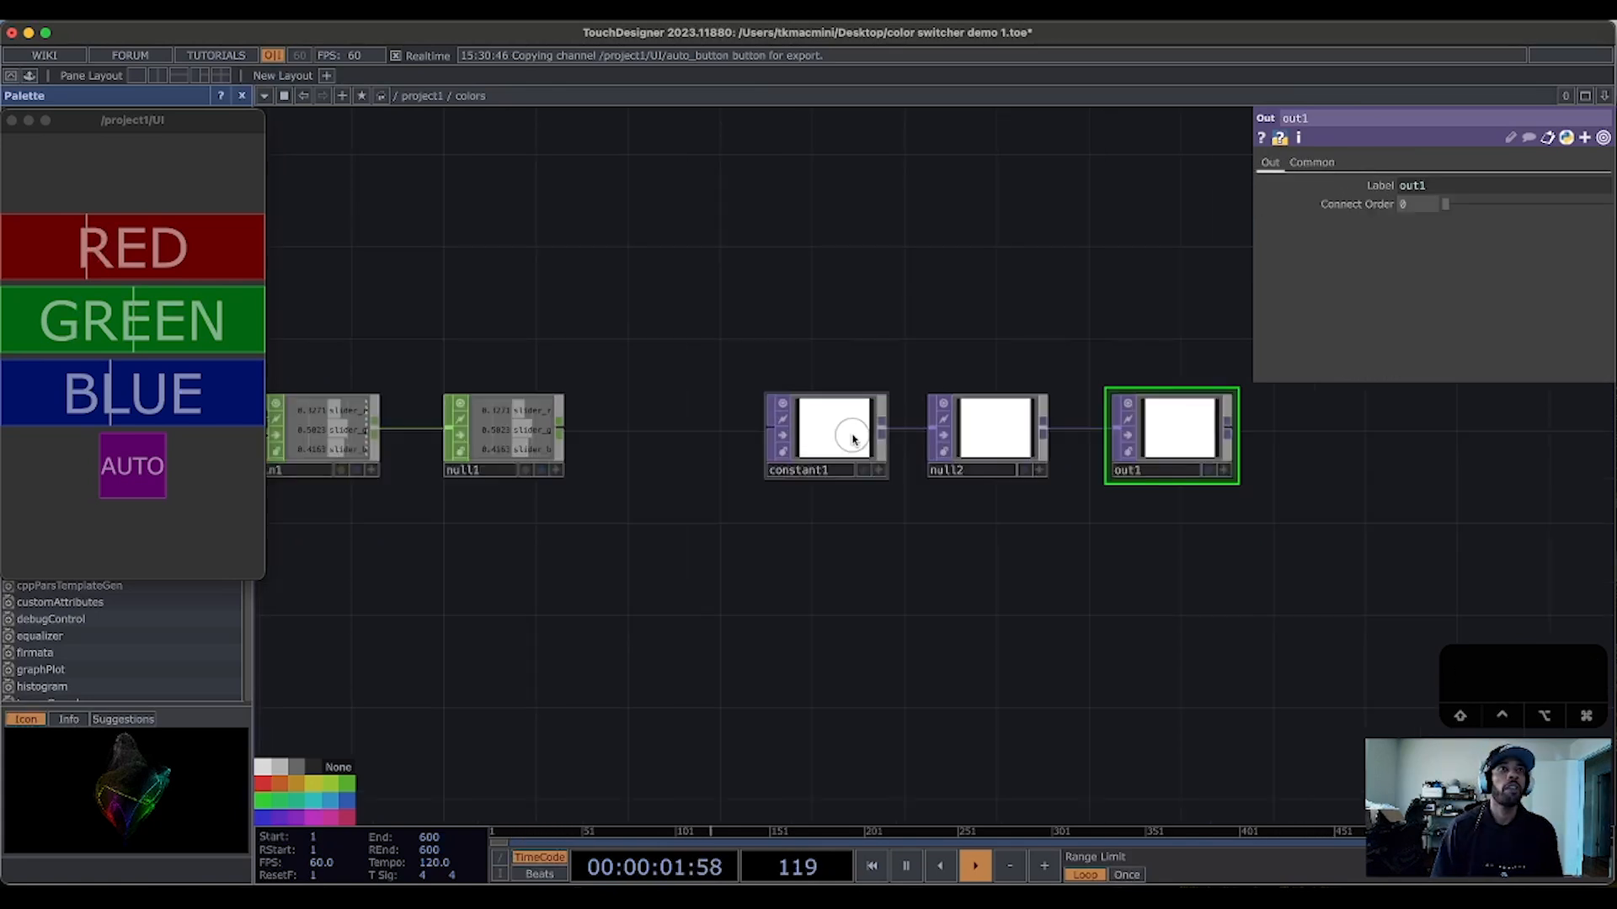
pyautogui.click(850, 437)
pyautogui.click(989, 444)
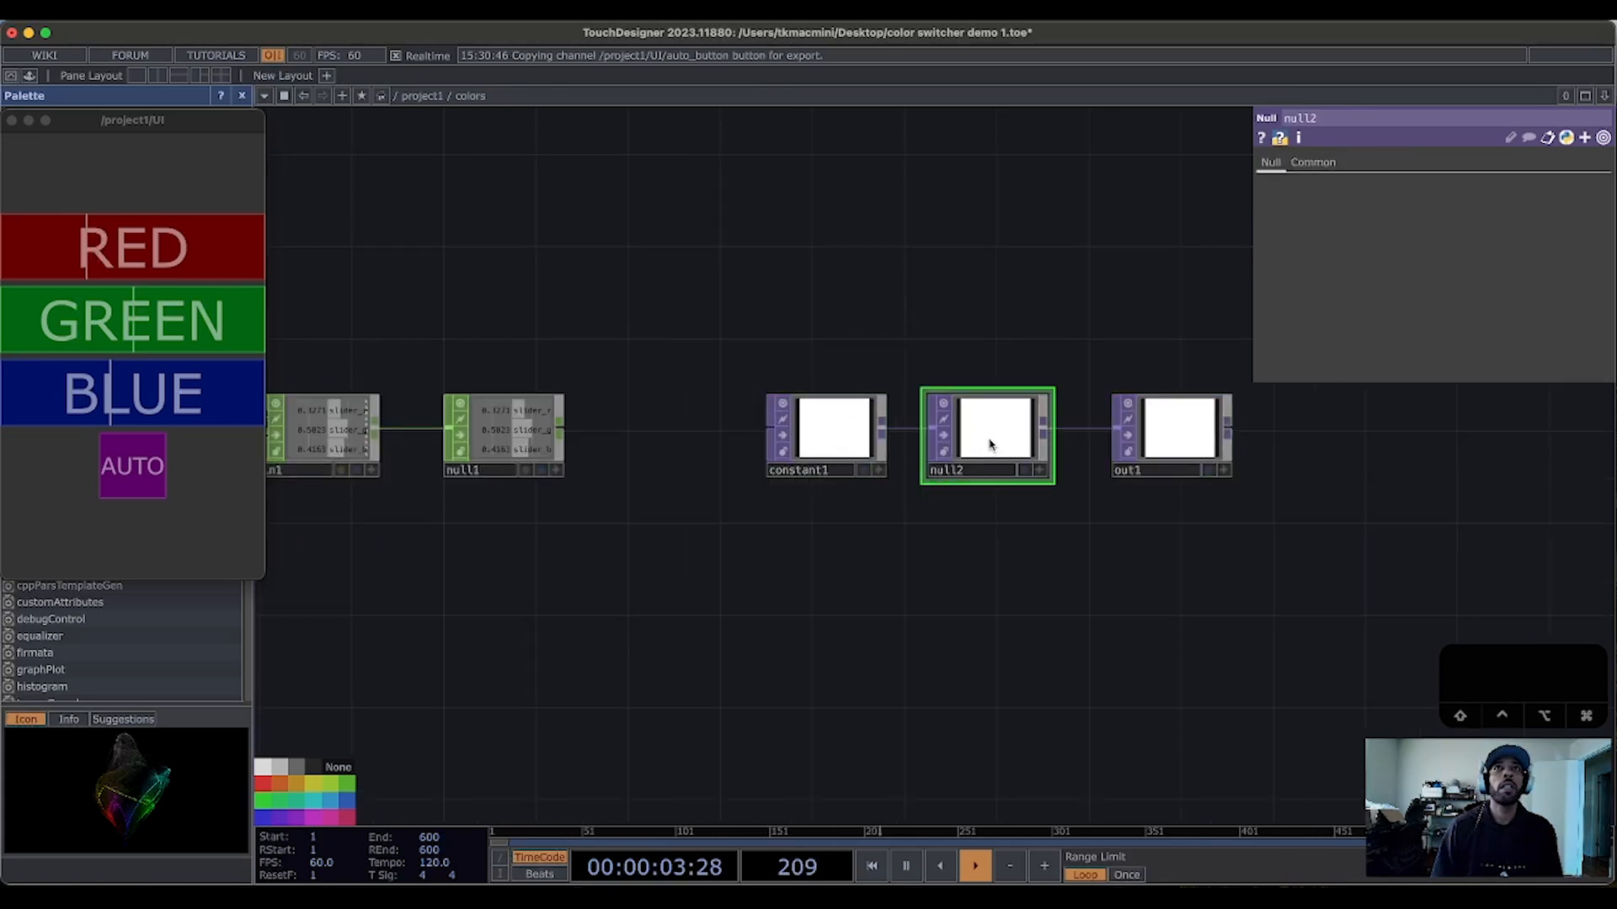
pyautogui.click(1173, 448)
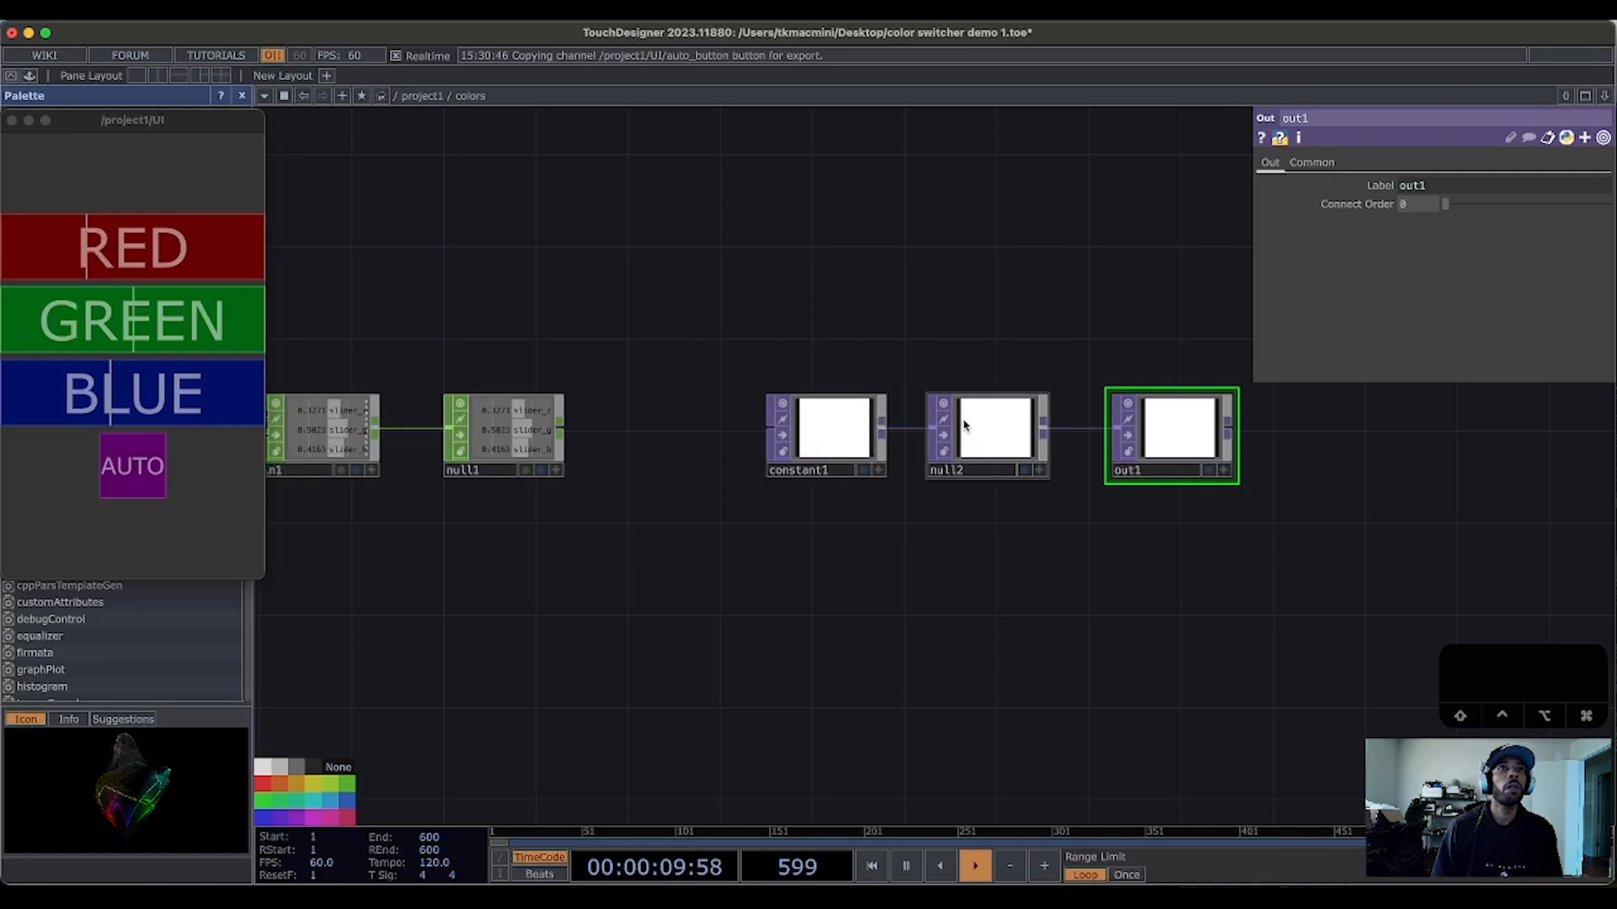
# Step: Leave the colors network and set the colors container's Background TOP to ./out1
pyautogui.scroll(-2, 965, 425)
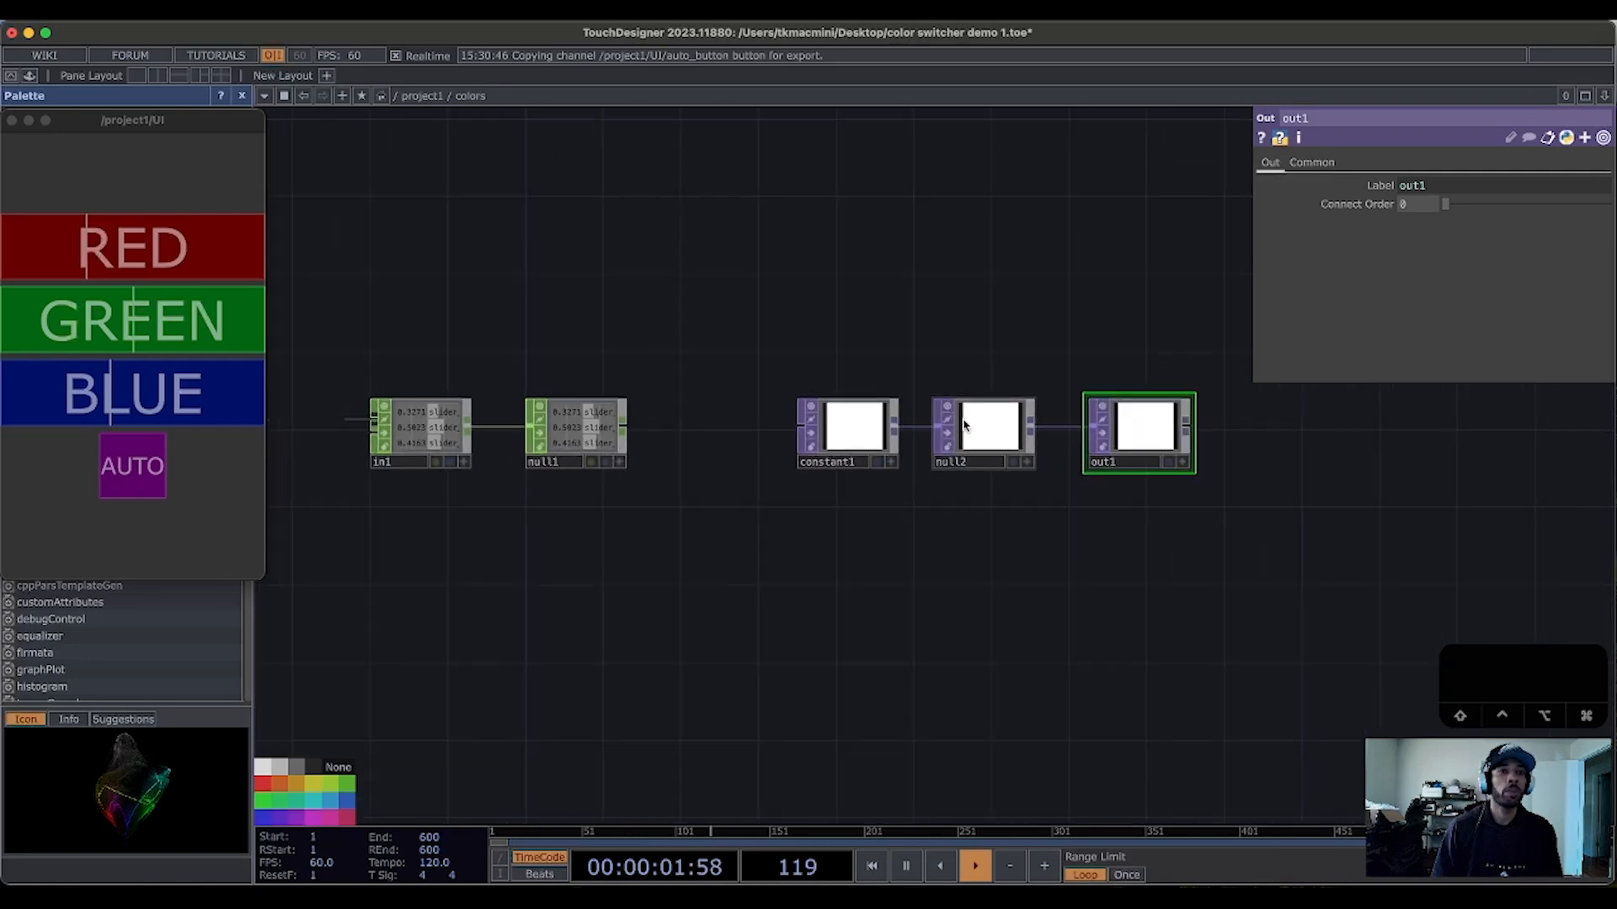
pyautogui.press('u')
pyautogui.click(1390, 221)
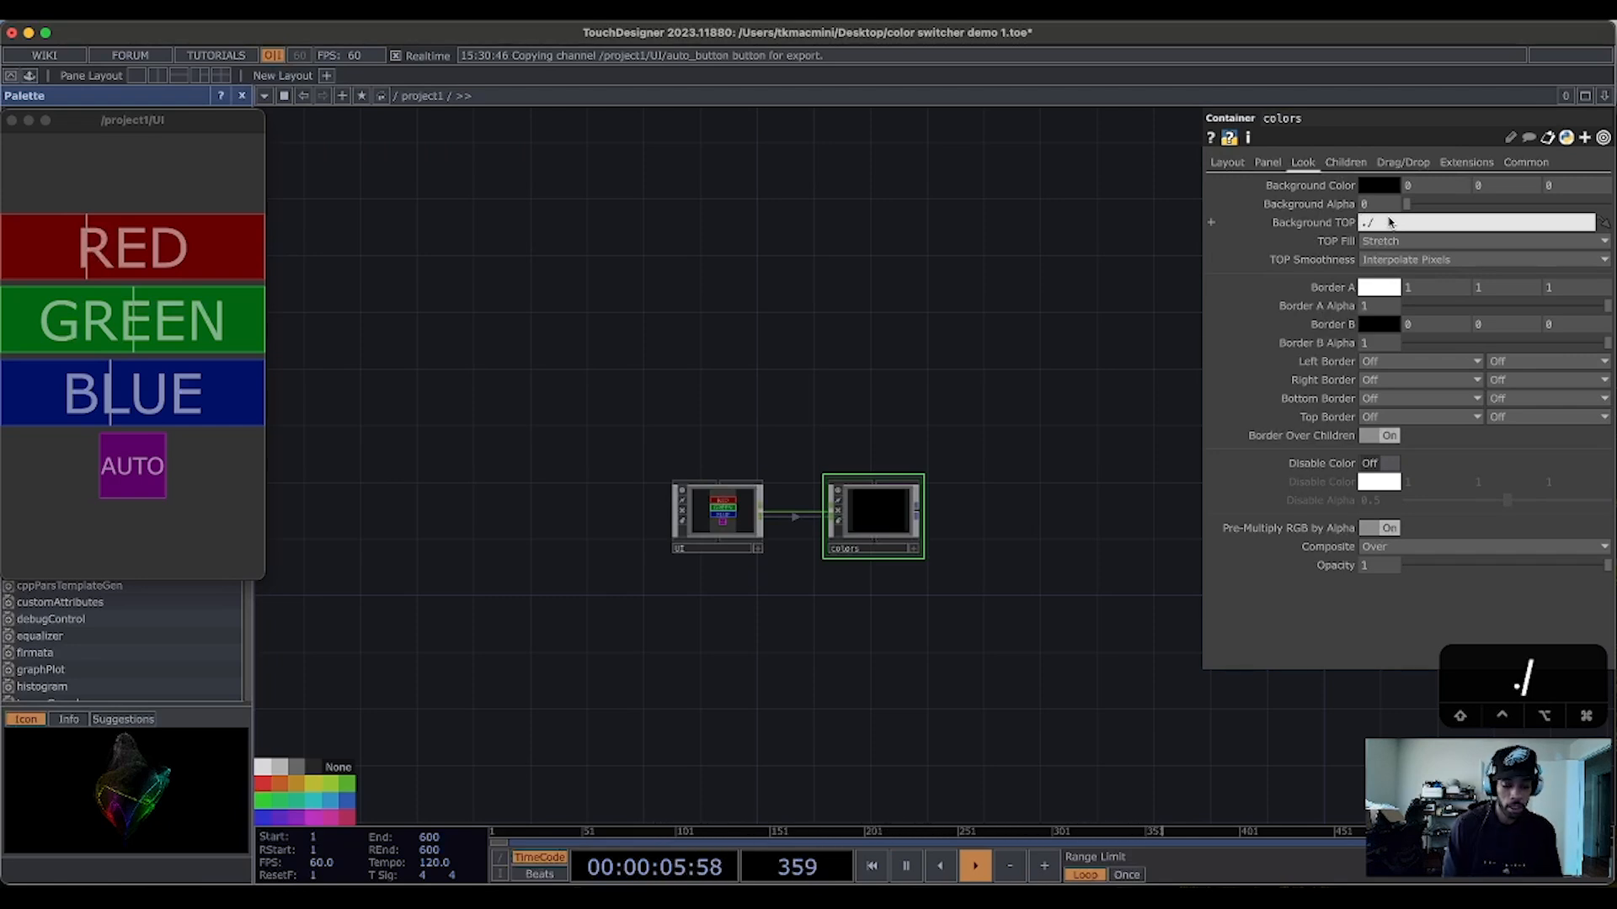
pyautogui.write('out1')
pyautogui.press('BackSpace')
pyautogui.press('BackSpace')
pyautogui.press('BackSpace')
pyautogui.press('BackSpace')
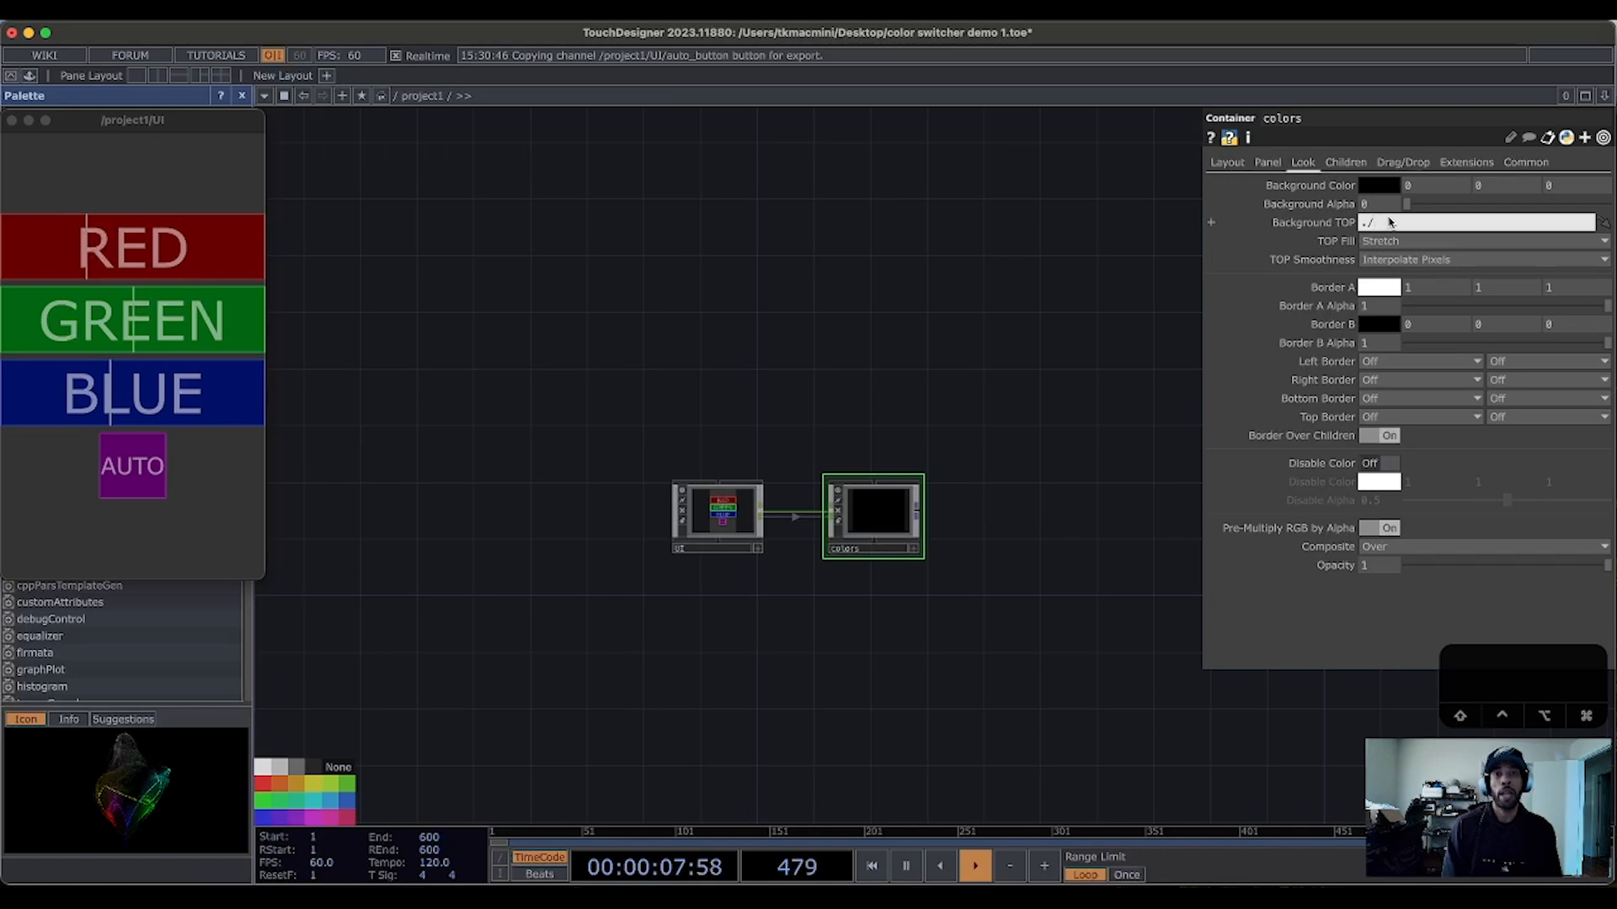
pyautogui.write('out1')
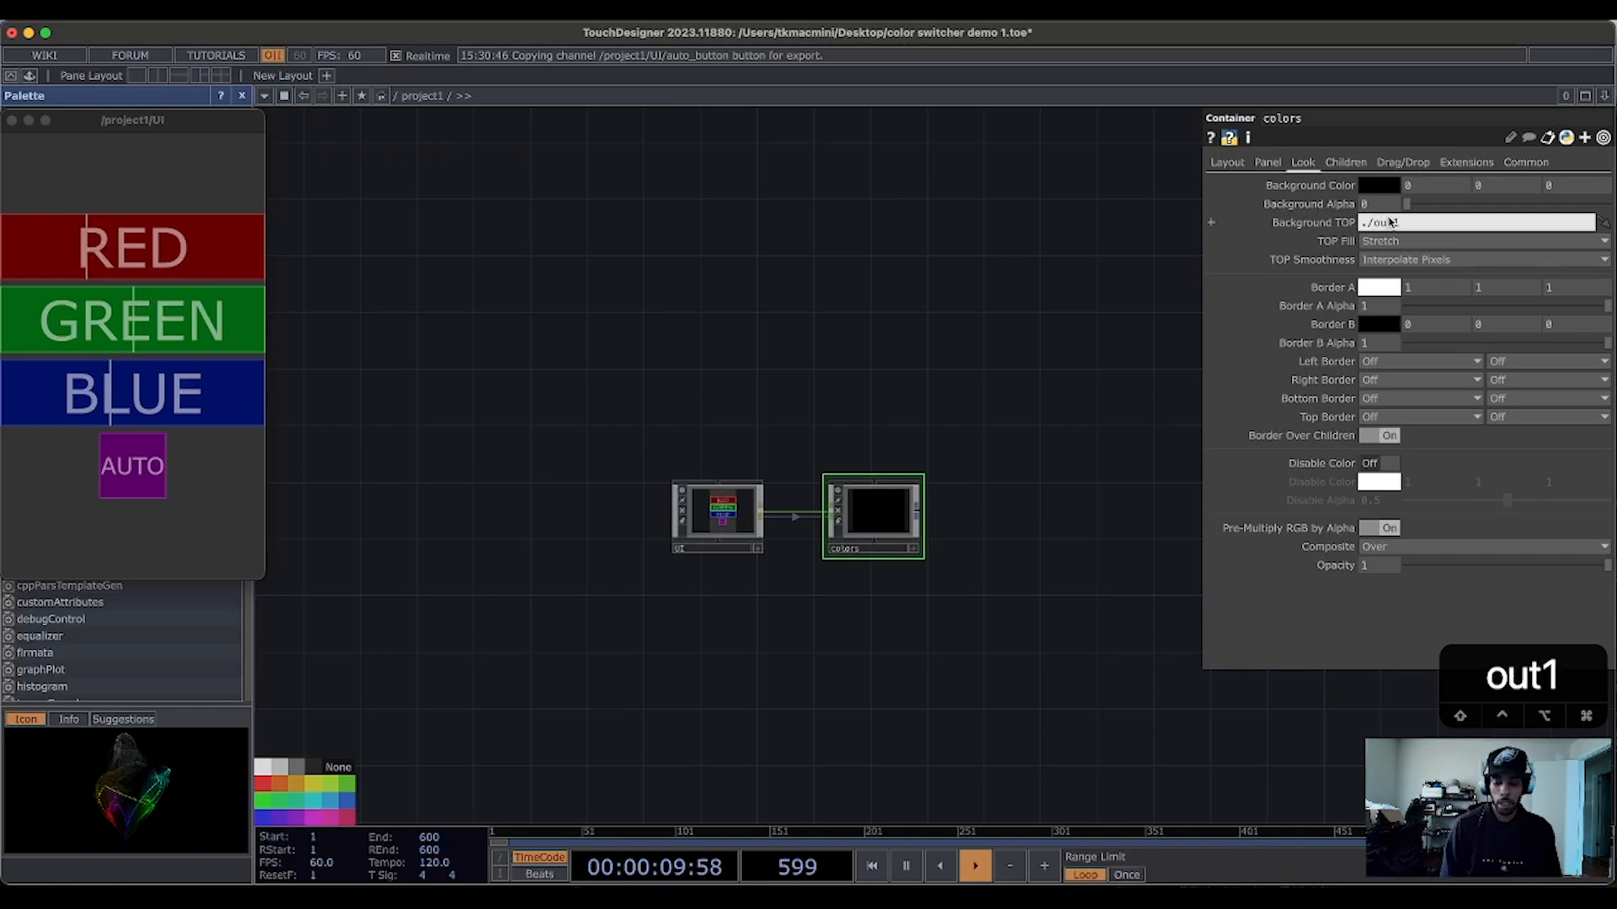
pyautogui.press('Return')
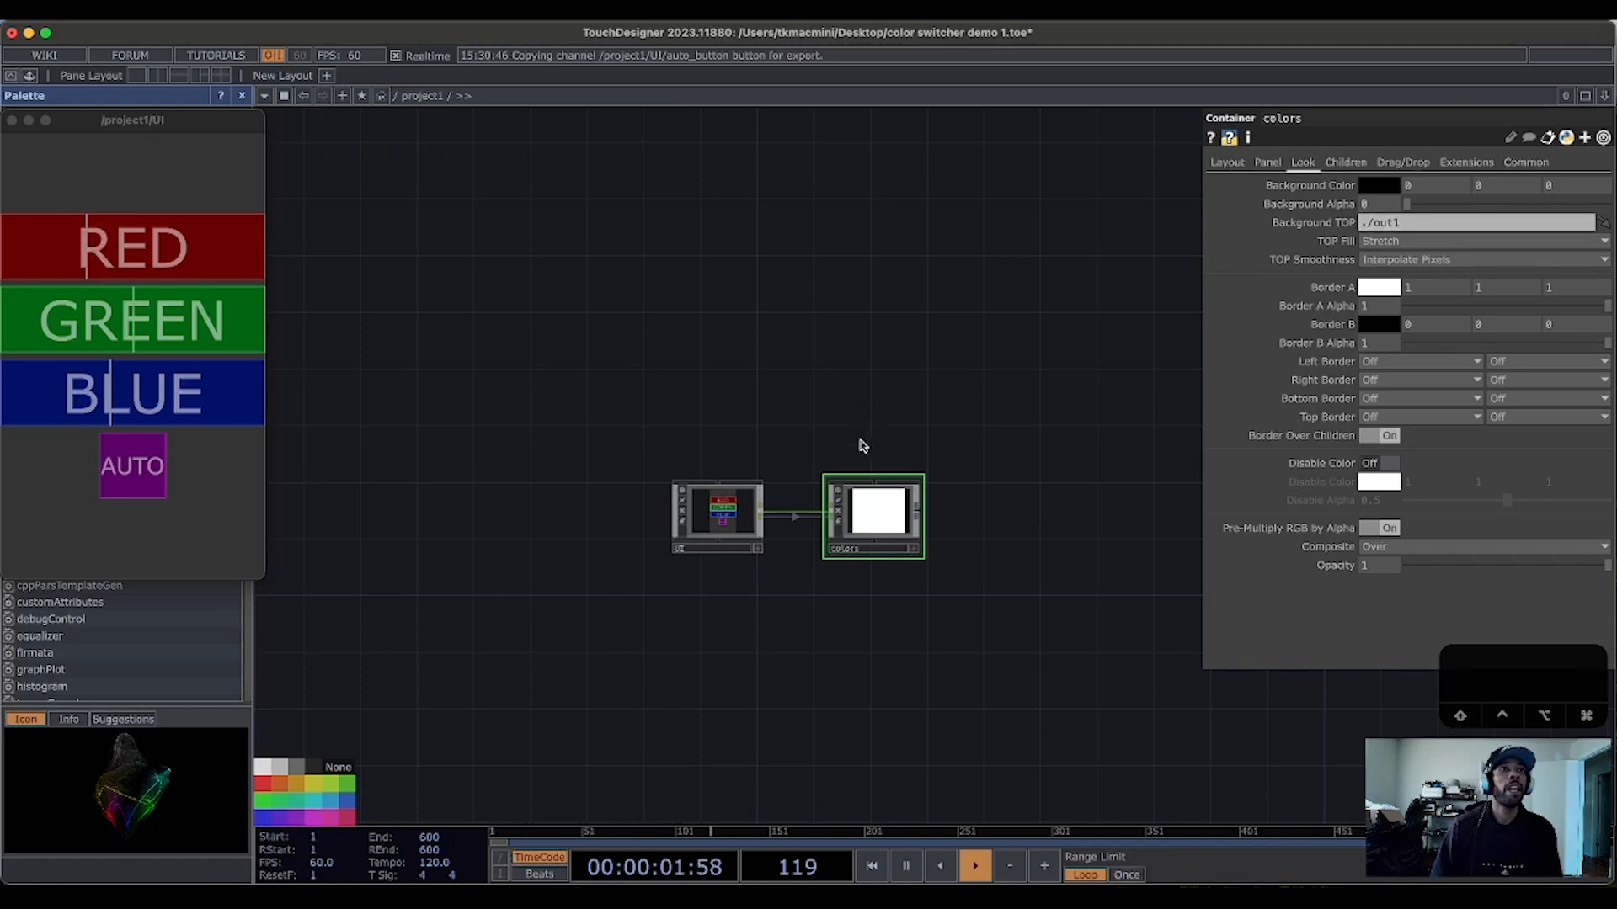
# Step: Check the network inside the colors container, and go up to the root level to view project1
pyautogui.scroll(5, 823, 490)
pyautogui.scroll(1, 821, 493)
pyautogui.moveTo(1093, 562); pyautogui.dragTo(1012, 556)
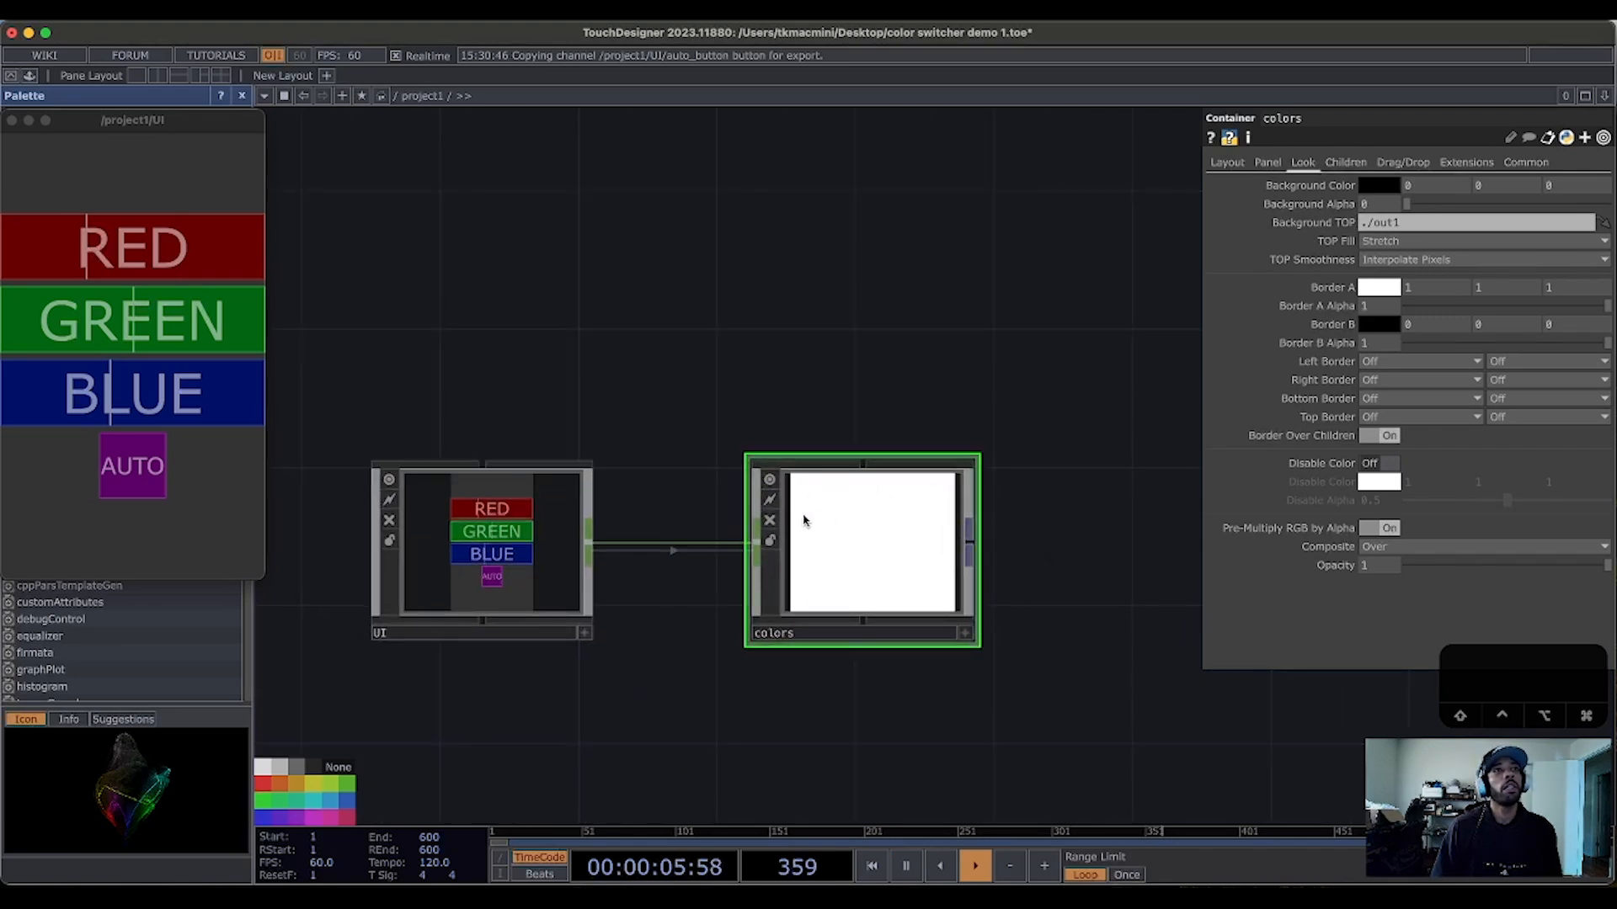
pyautogui.doubleClick(864, 557)
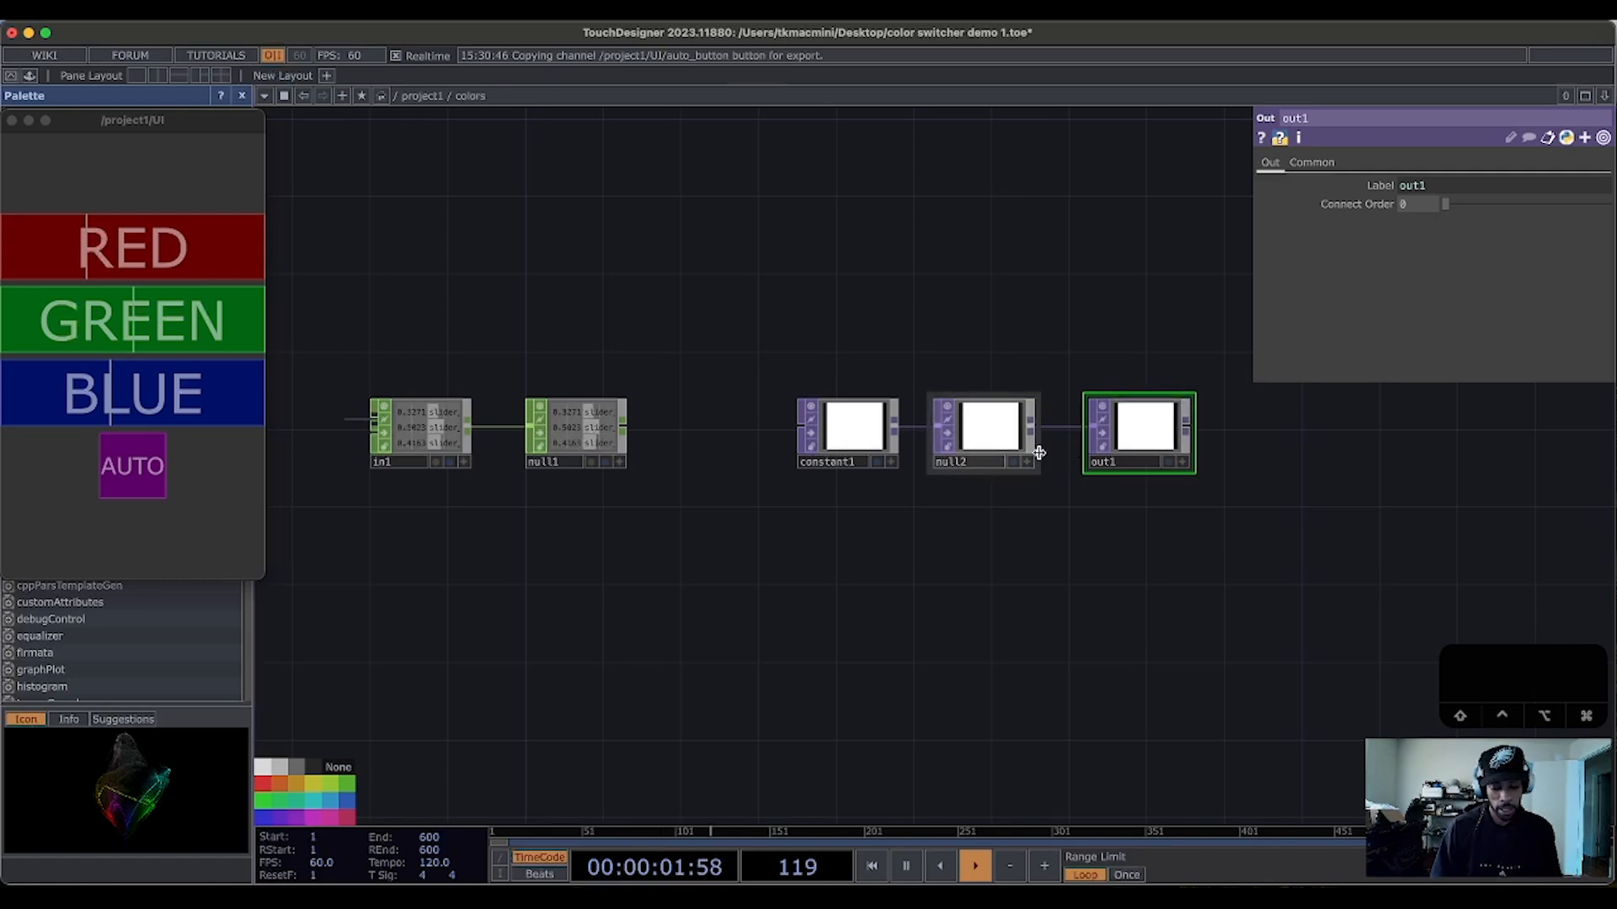
pyautogui.press('u')
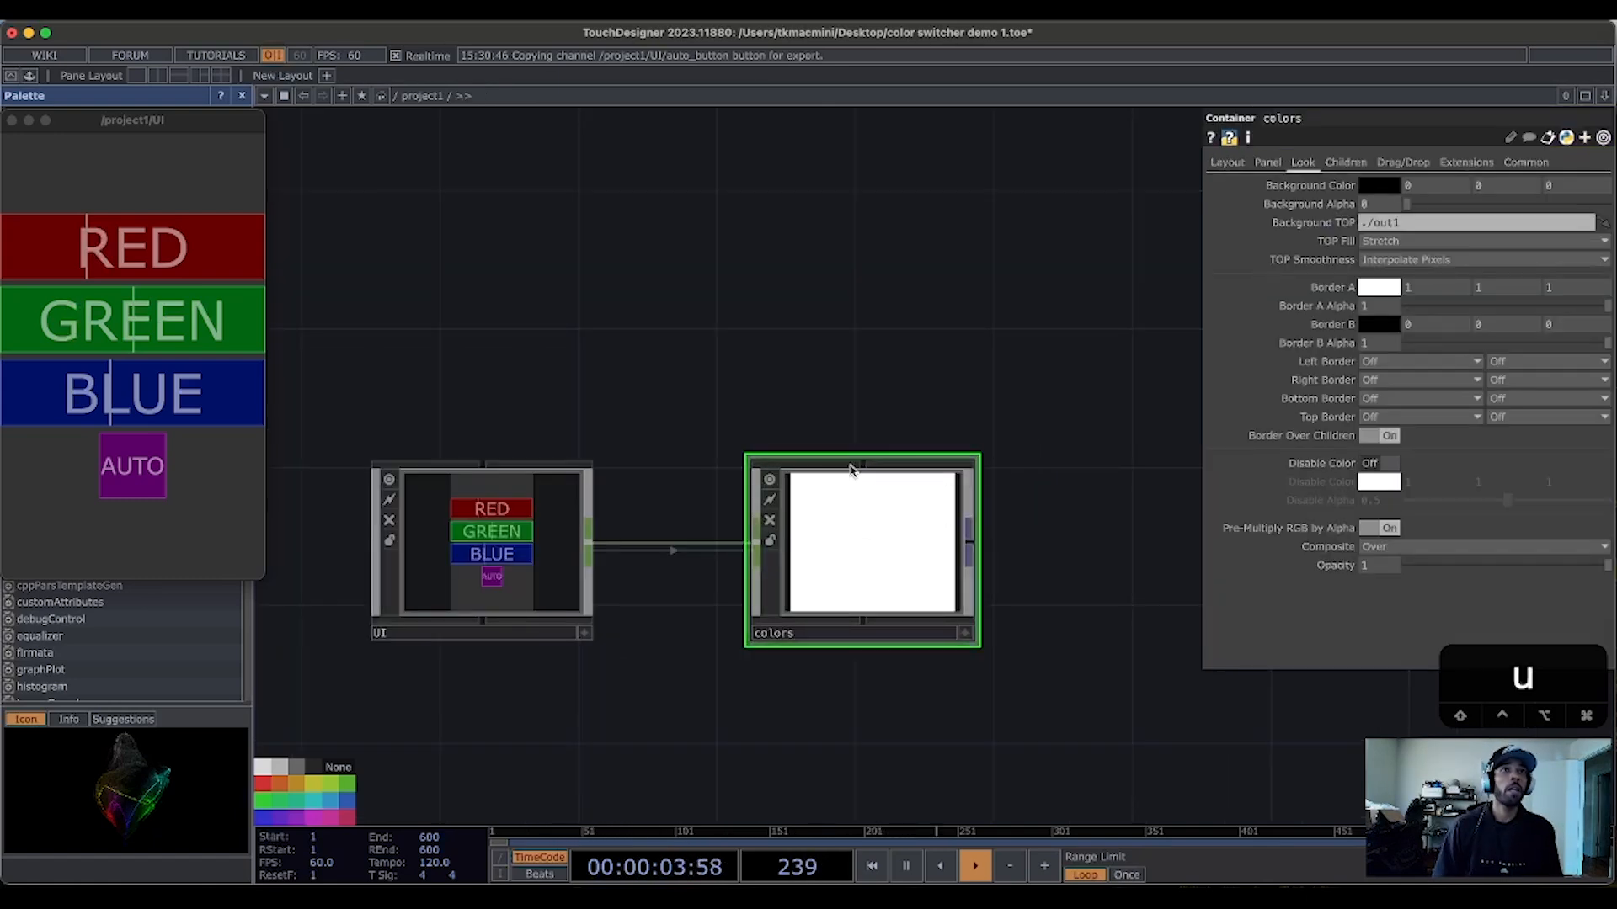
pyautogui.press('u')
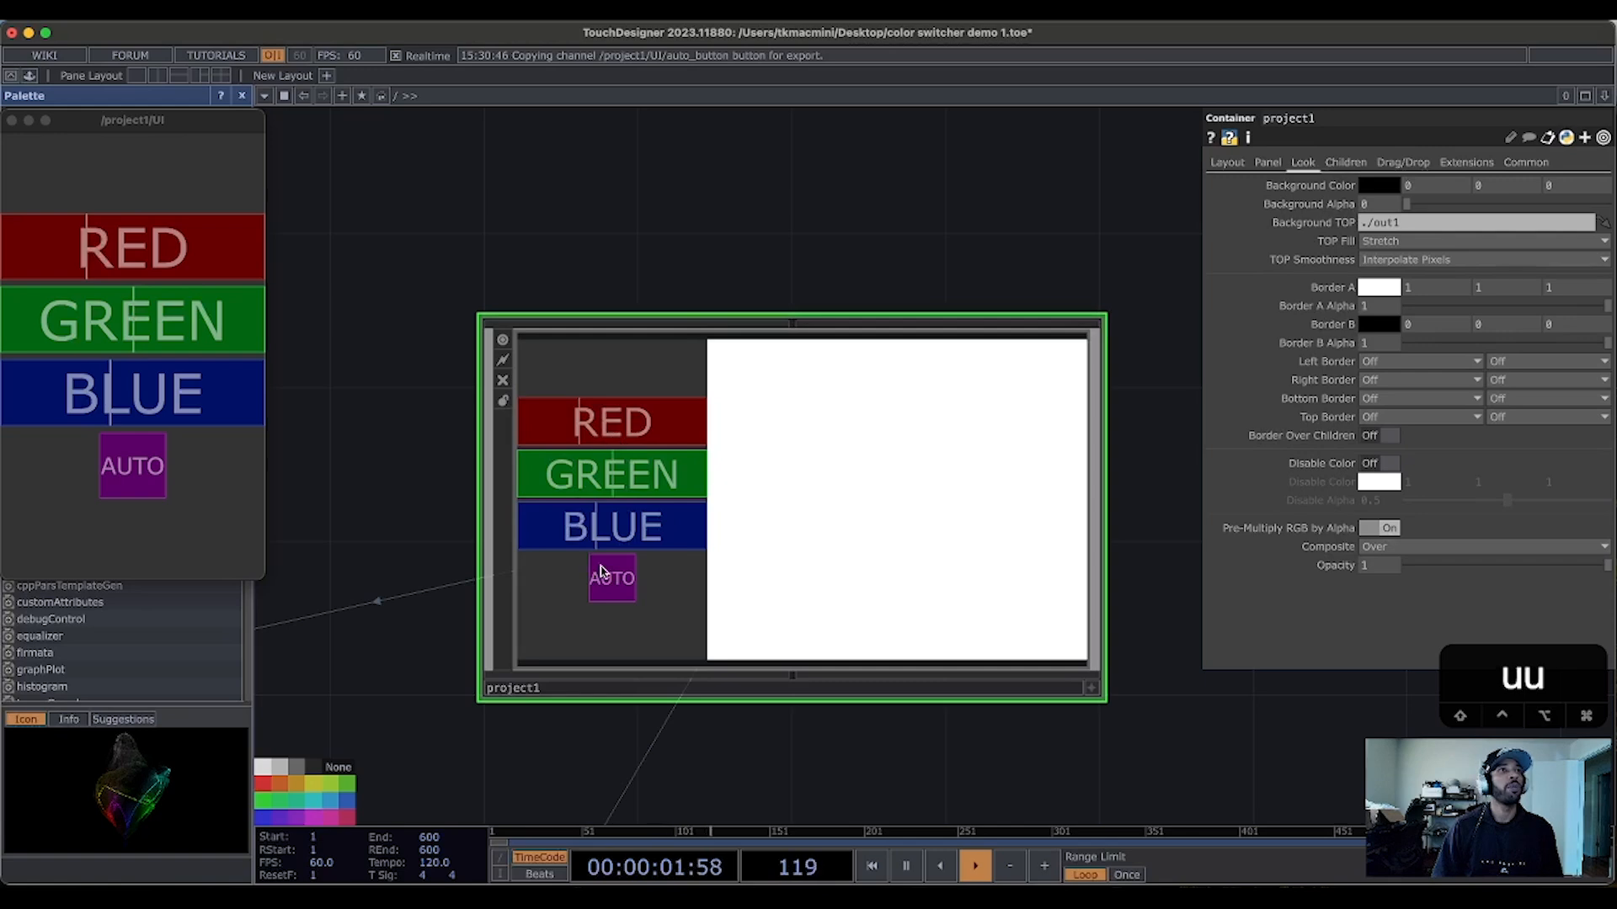
# Step: Test the AUTO toggle and the RED, GREEN and BLUE sliders in the UI window against the project1 preview
pyautogui.click(133, 469)
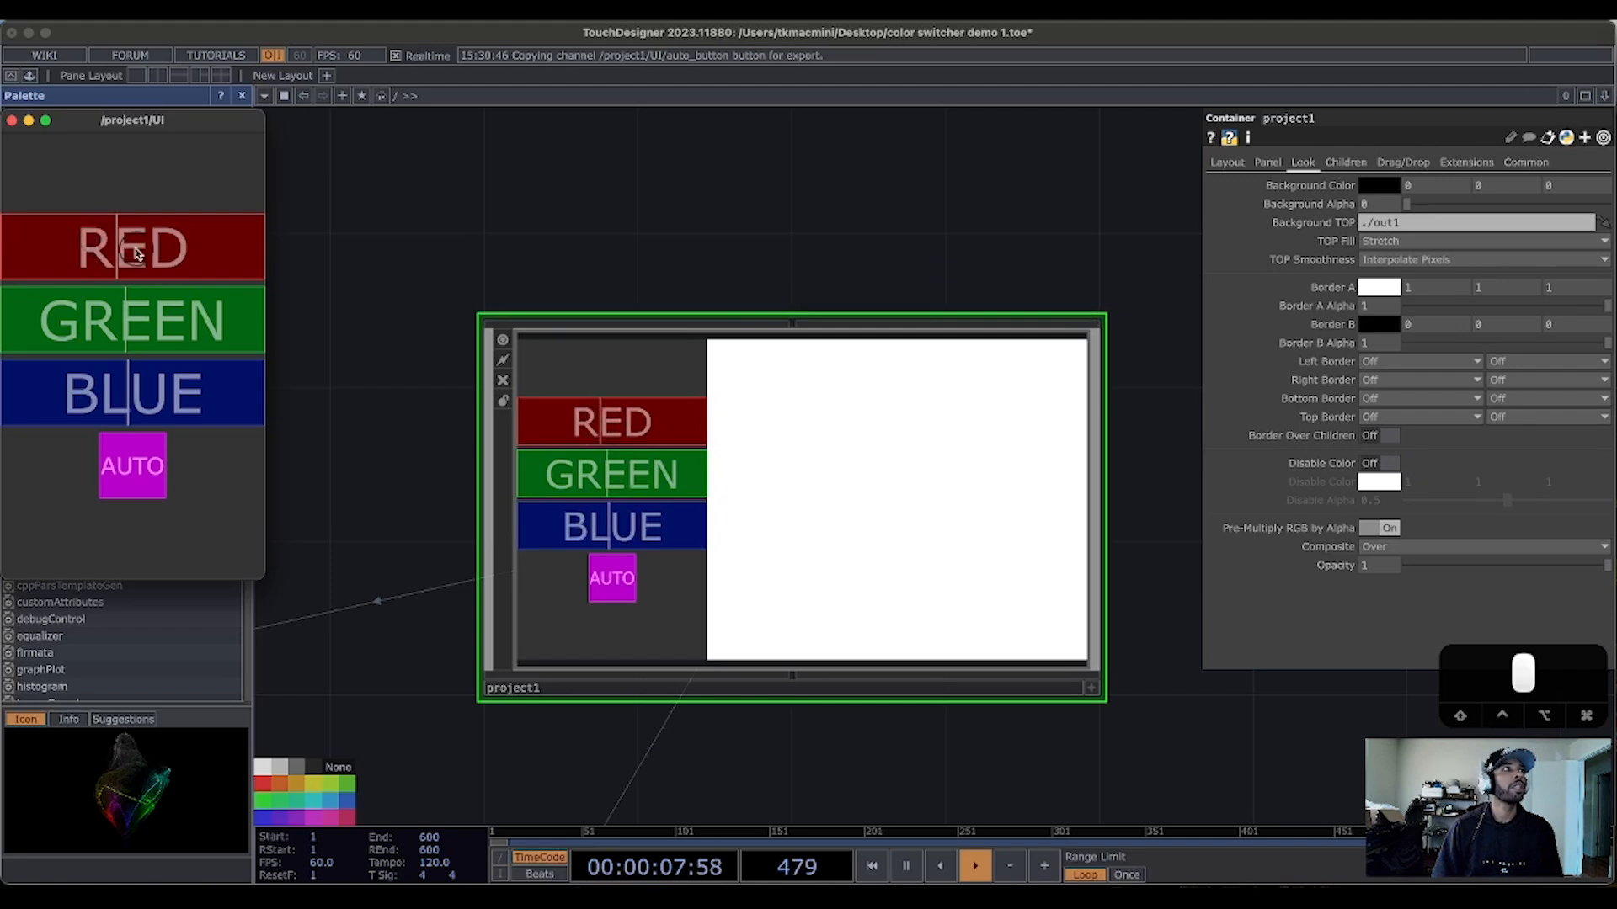
pyautogui.click(145, 322)
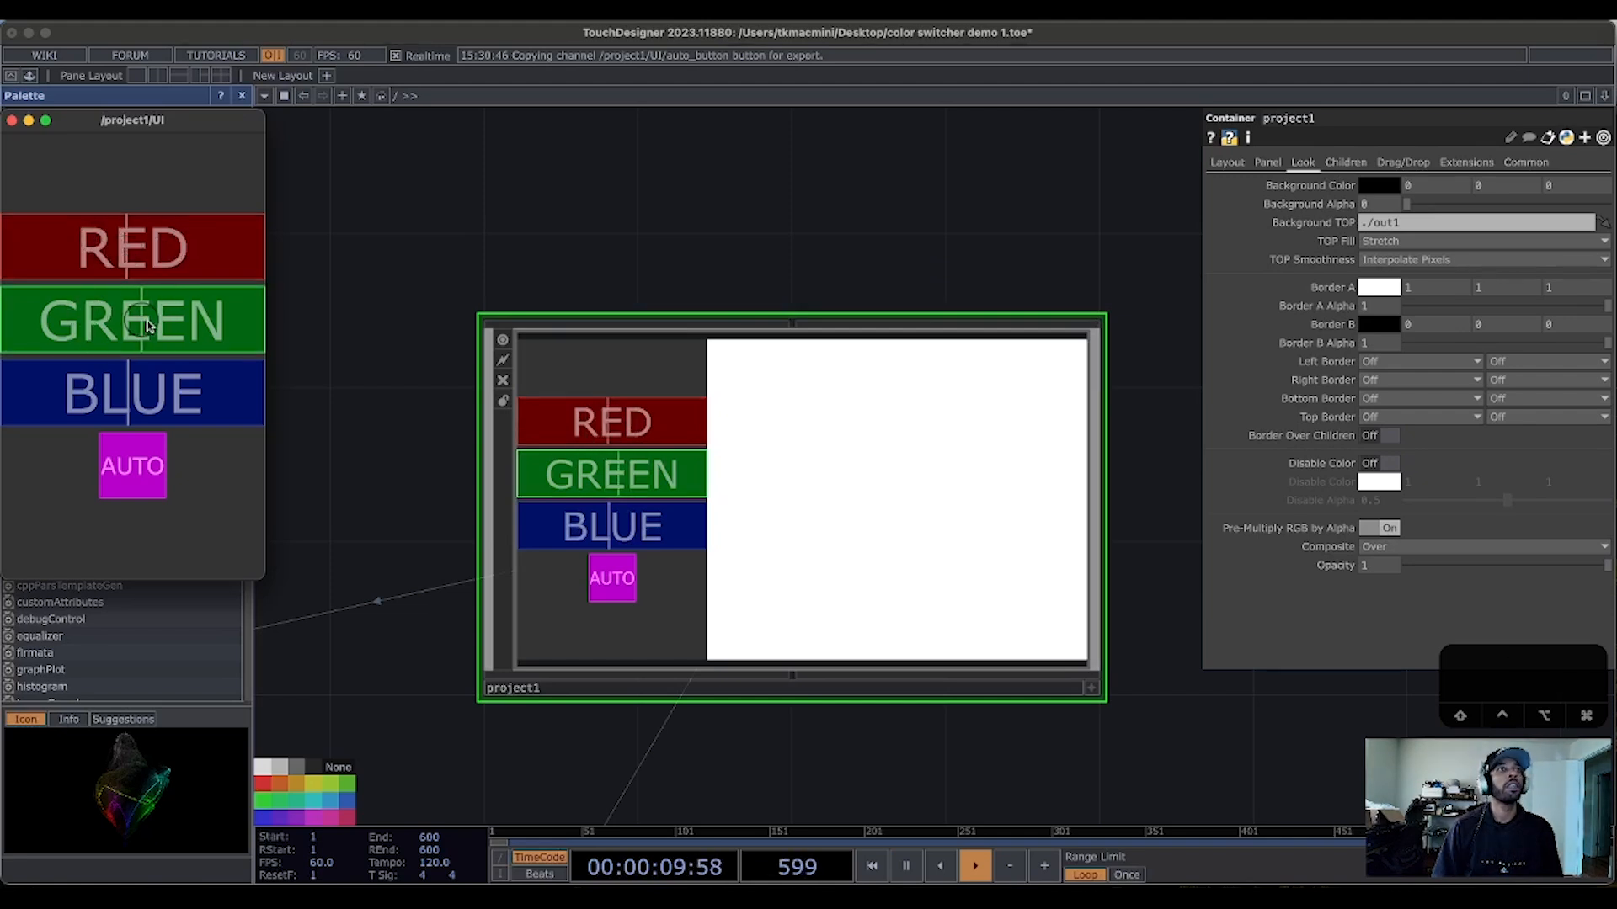
pyautogui.click(121, 397)
pyautogui.click(138, 460)
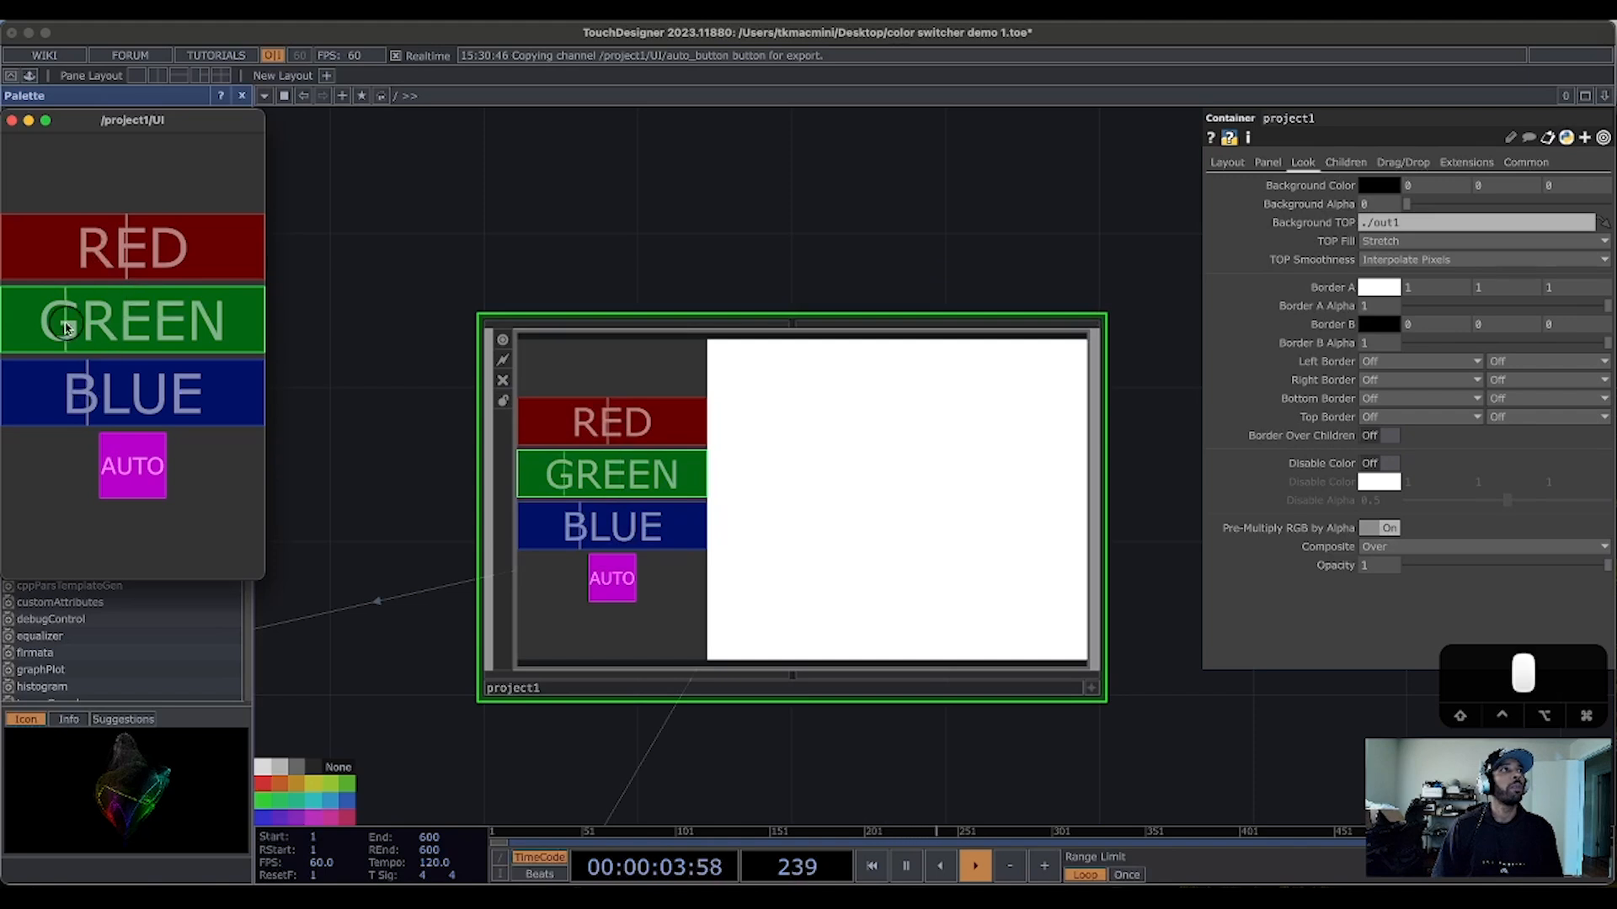
pyautogui.click(132, 466)
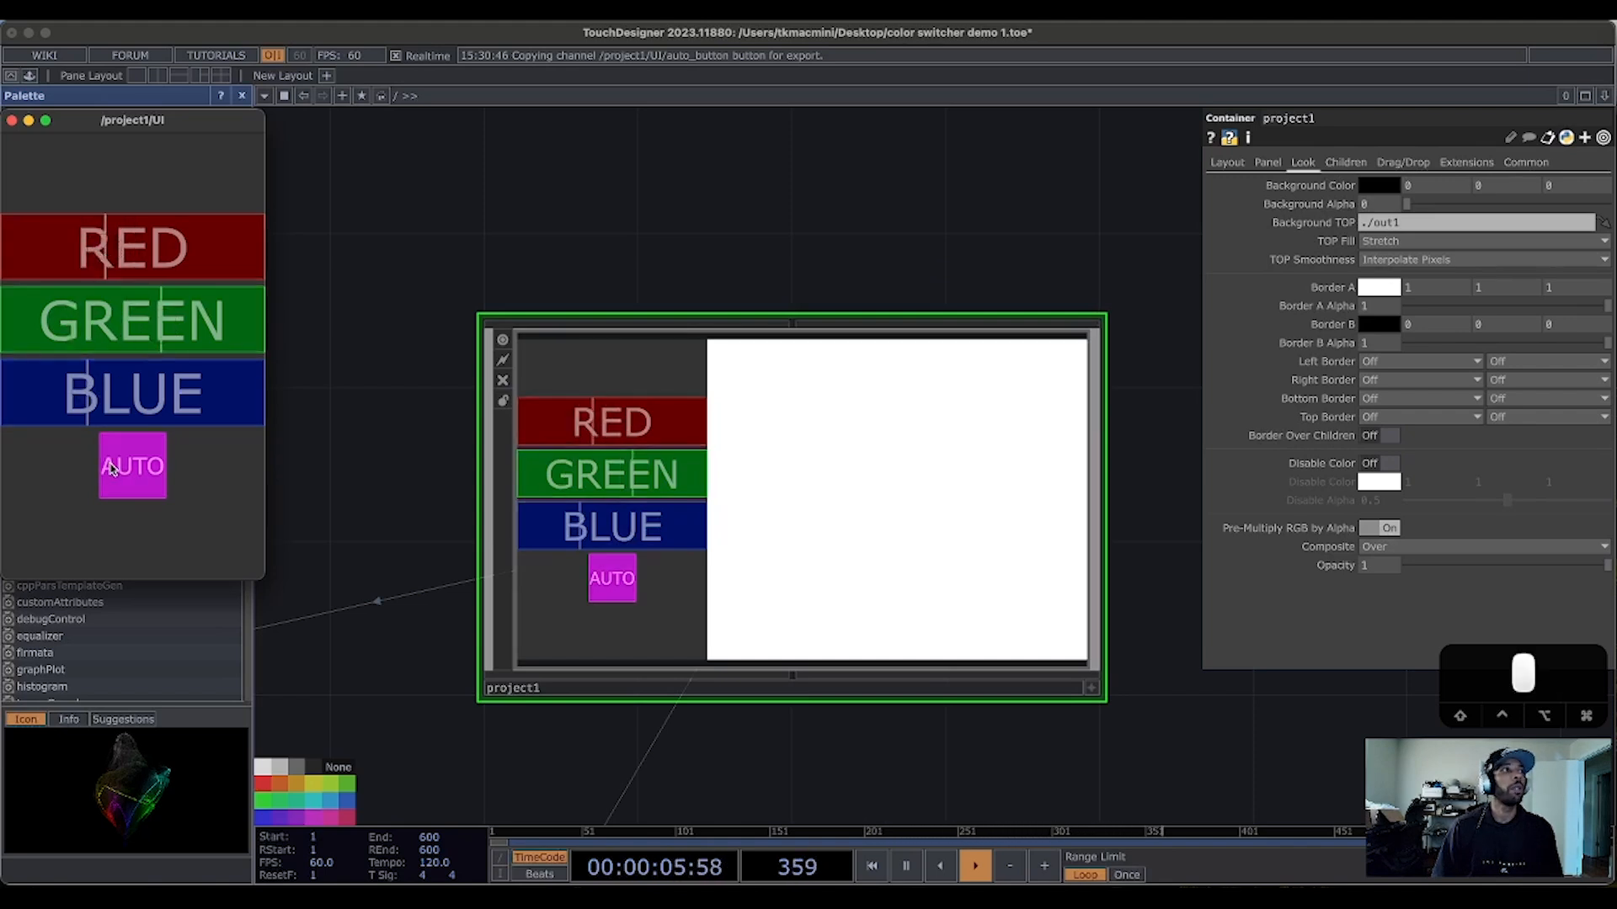
pyautogui.click(121, 399)
pyautogui.click(140, 382)
pyautogui.moveTo(152, 331); pyautogui.dragTo(118, 320)
pyautogui.moveTo(144, 250)
pyautogui.mouseDown()
pyautogui.moveTo(129, 251)
pyautogui.moveTo(152, 259)
pyautogui.mouseUp()
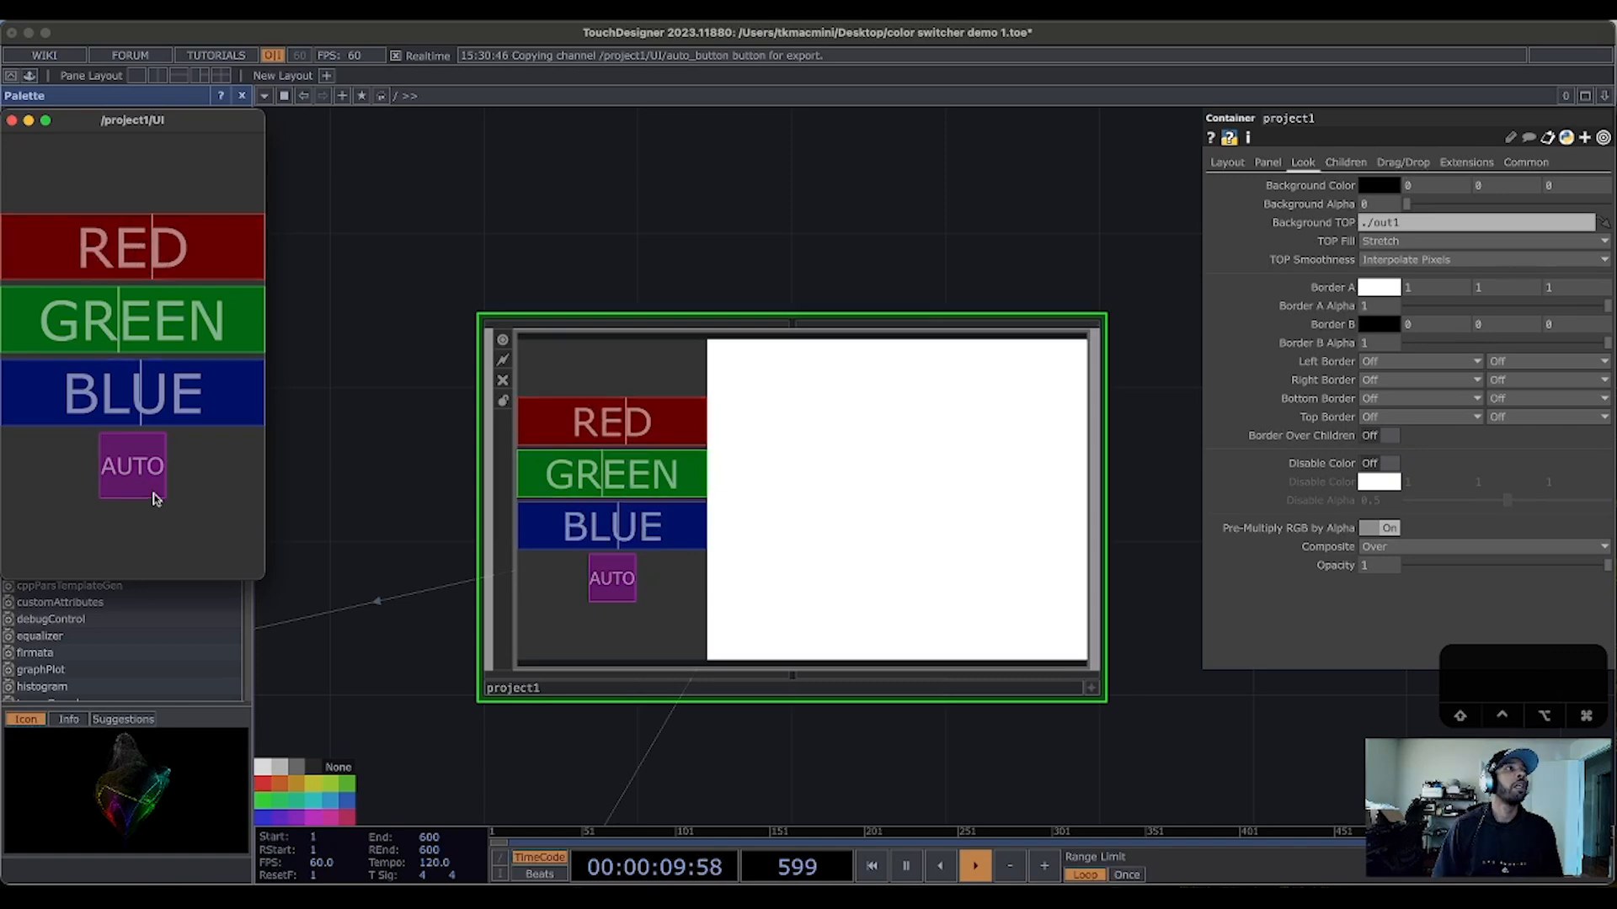
pyautogui.click(134, 467)
pyautogui.click(134, 467)
# Step: Go back inside the colors container and expand constant1's Color parameter into its separate red, green and blue components
pyautogui.doubleClick(873, 522)
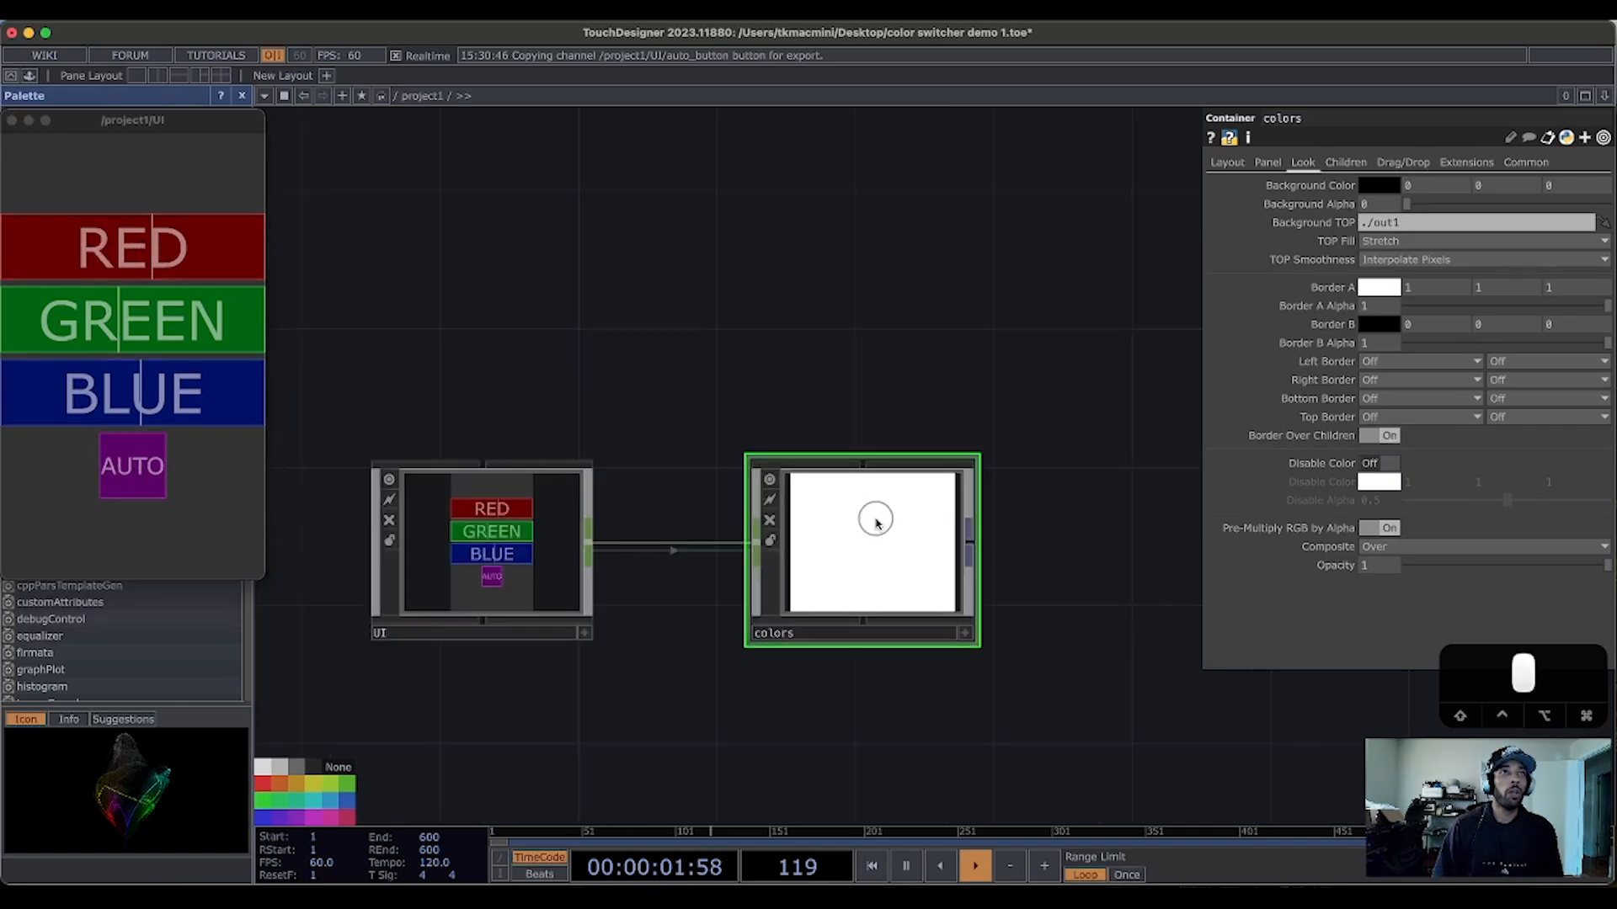
pyautogui.press('i')
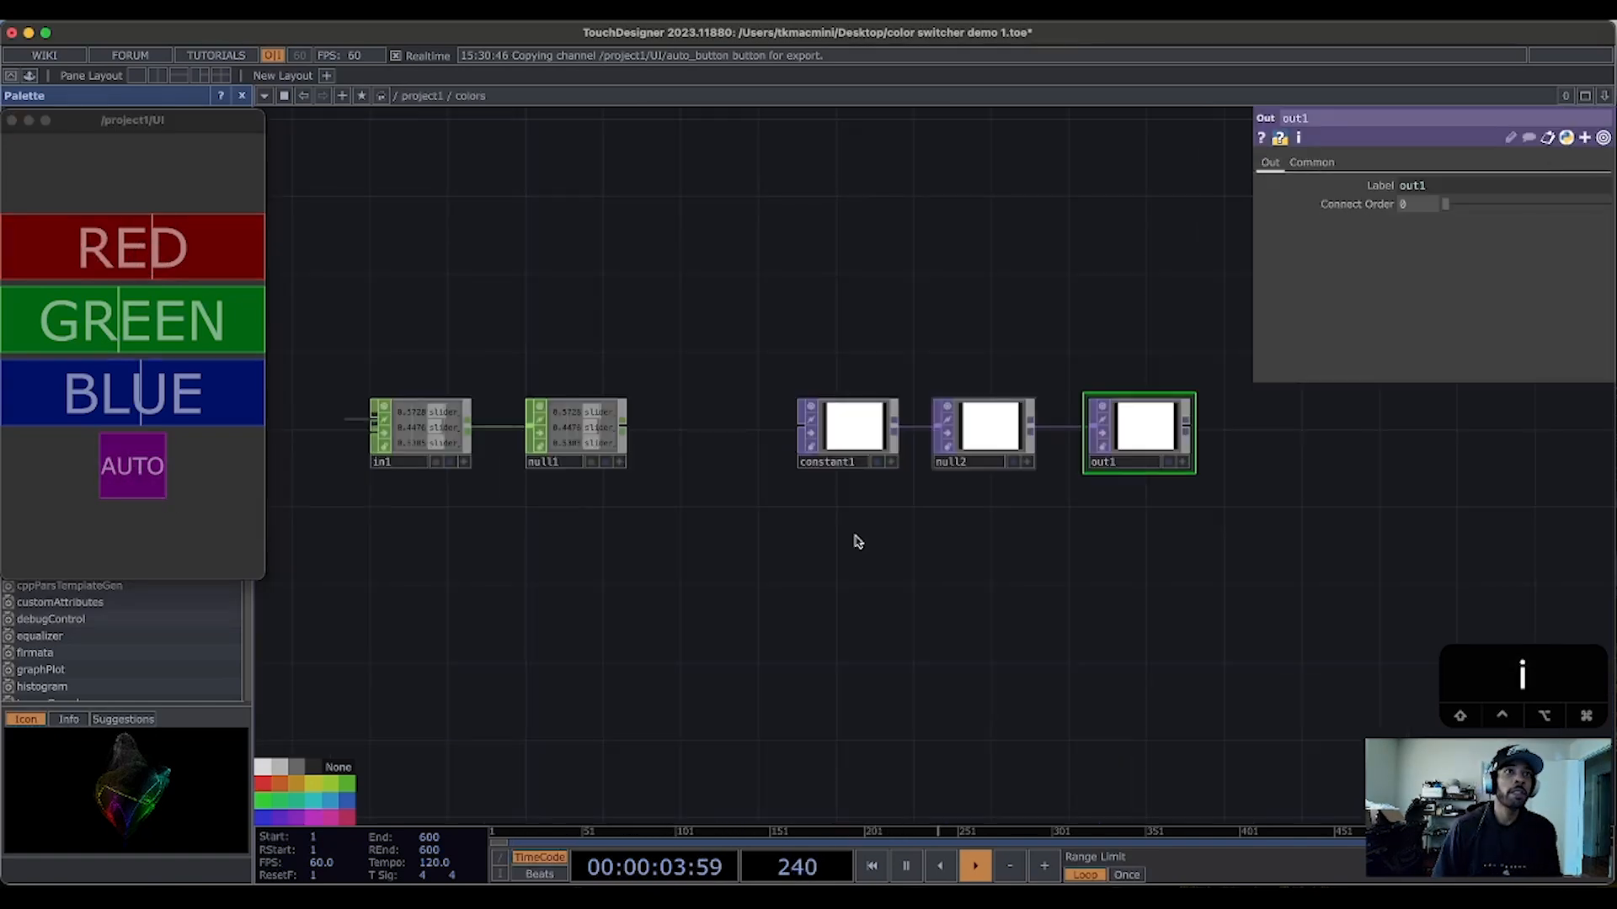
pyautogui.click(621, 448)
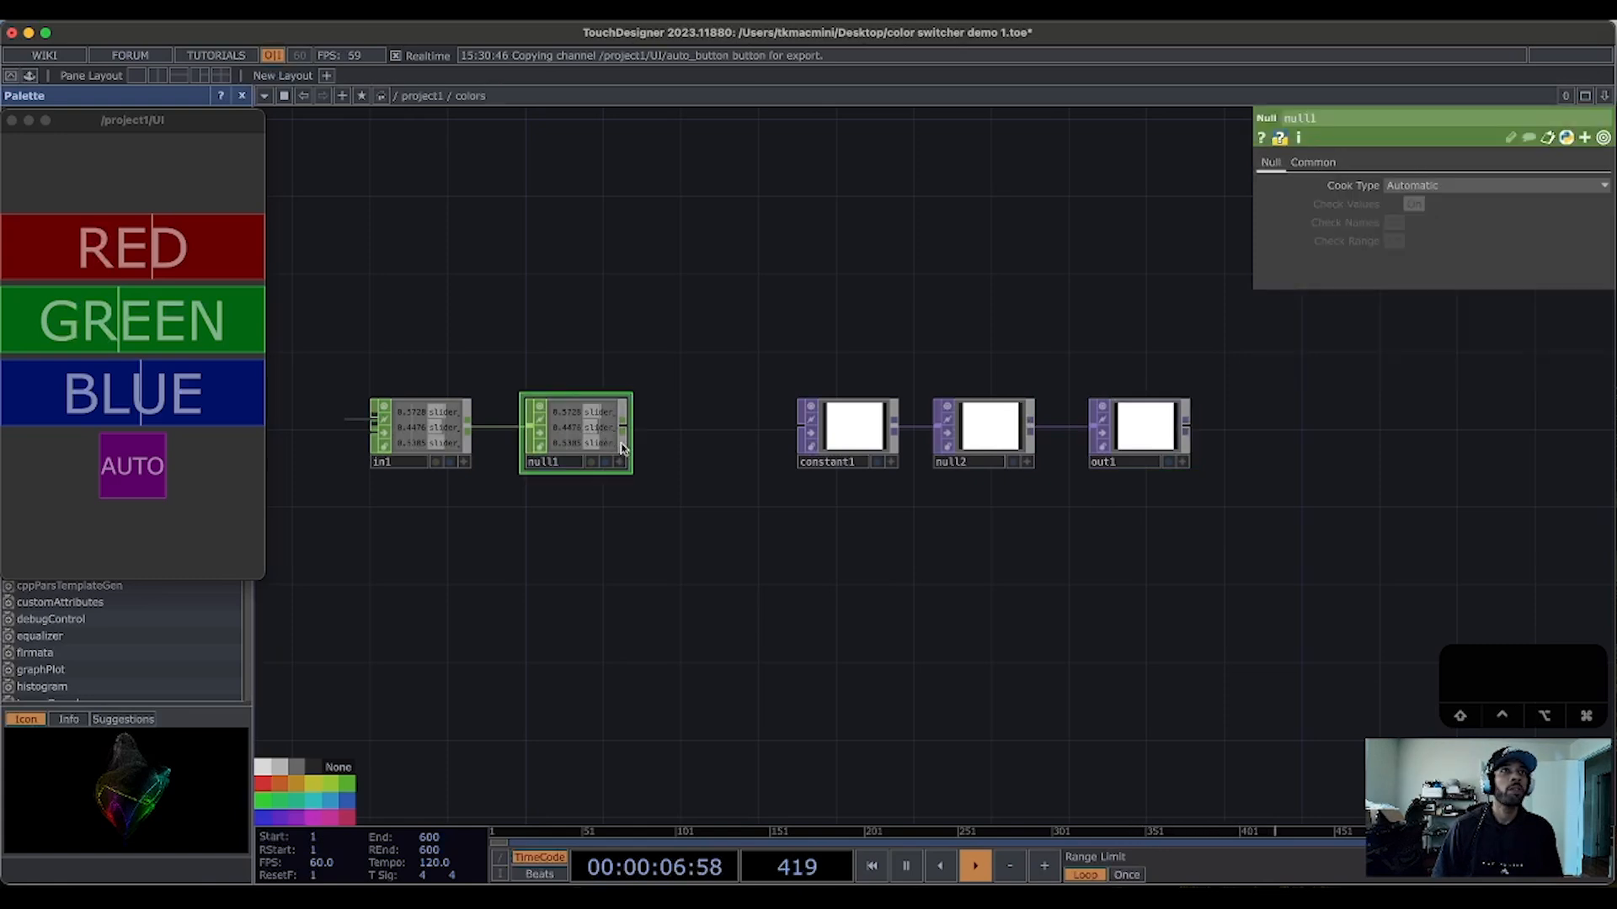
pyautogui.click(861, 441)
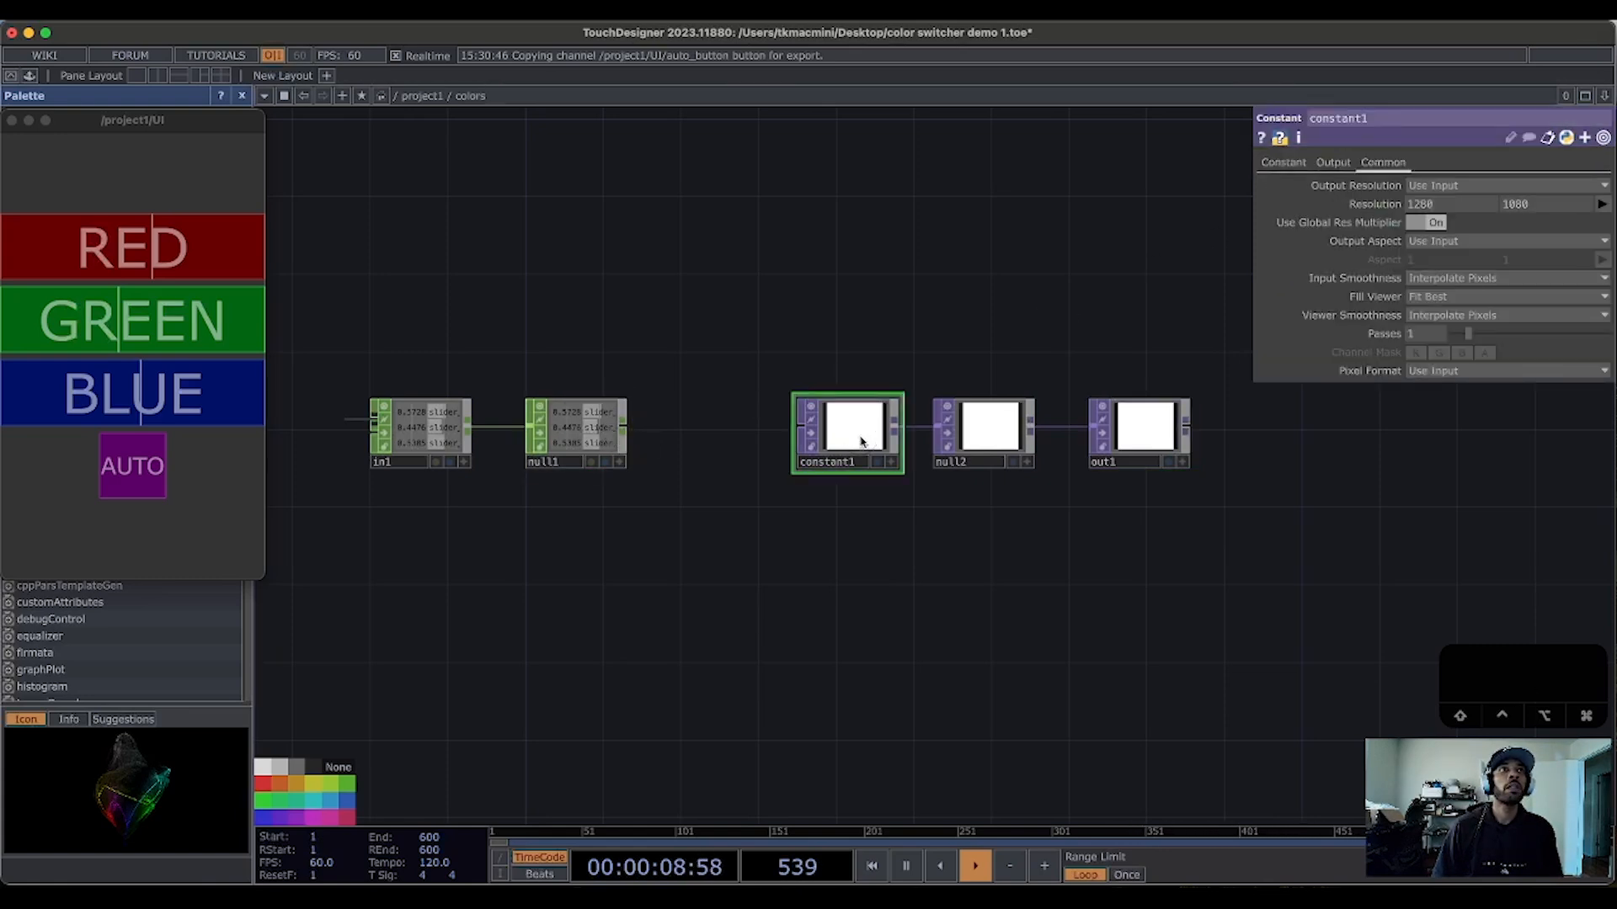
pyautogui.click(1276, 171)
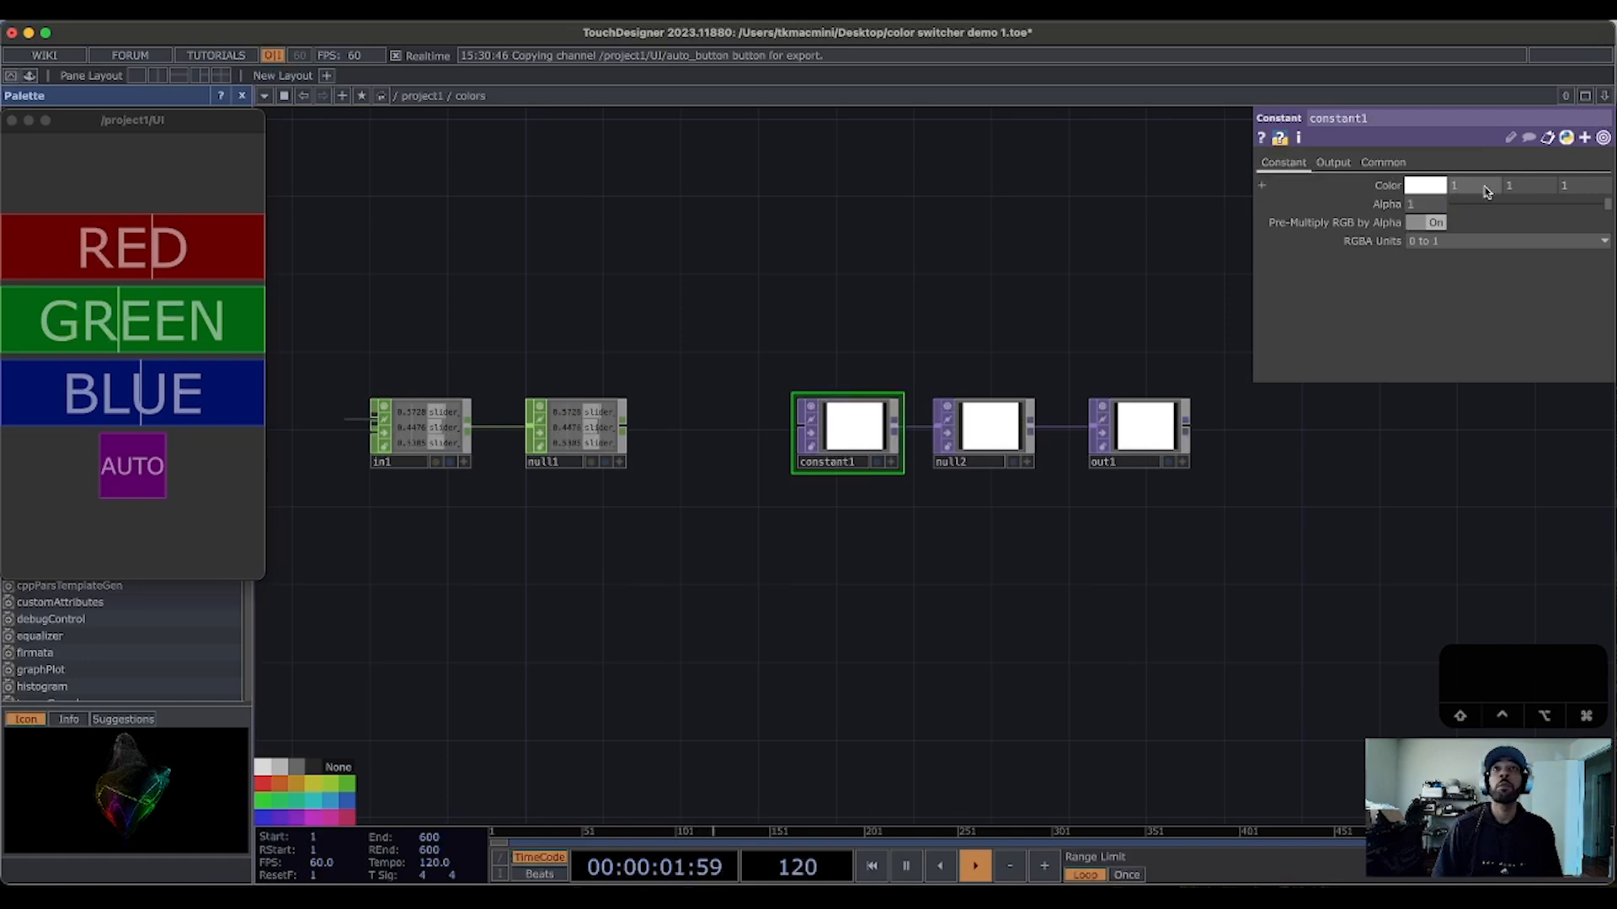
pyautogui.click(1263, 185)
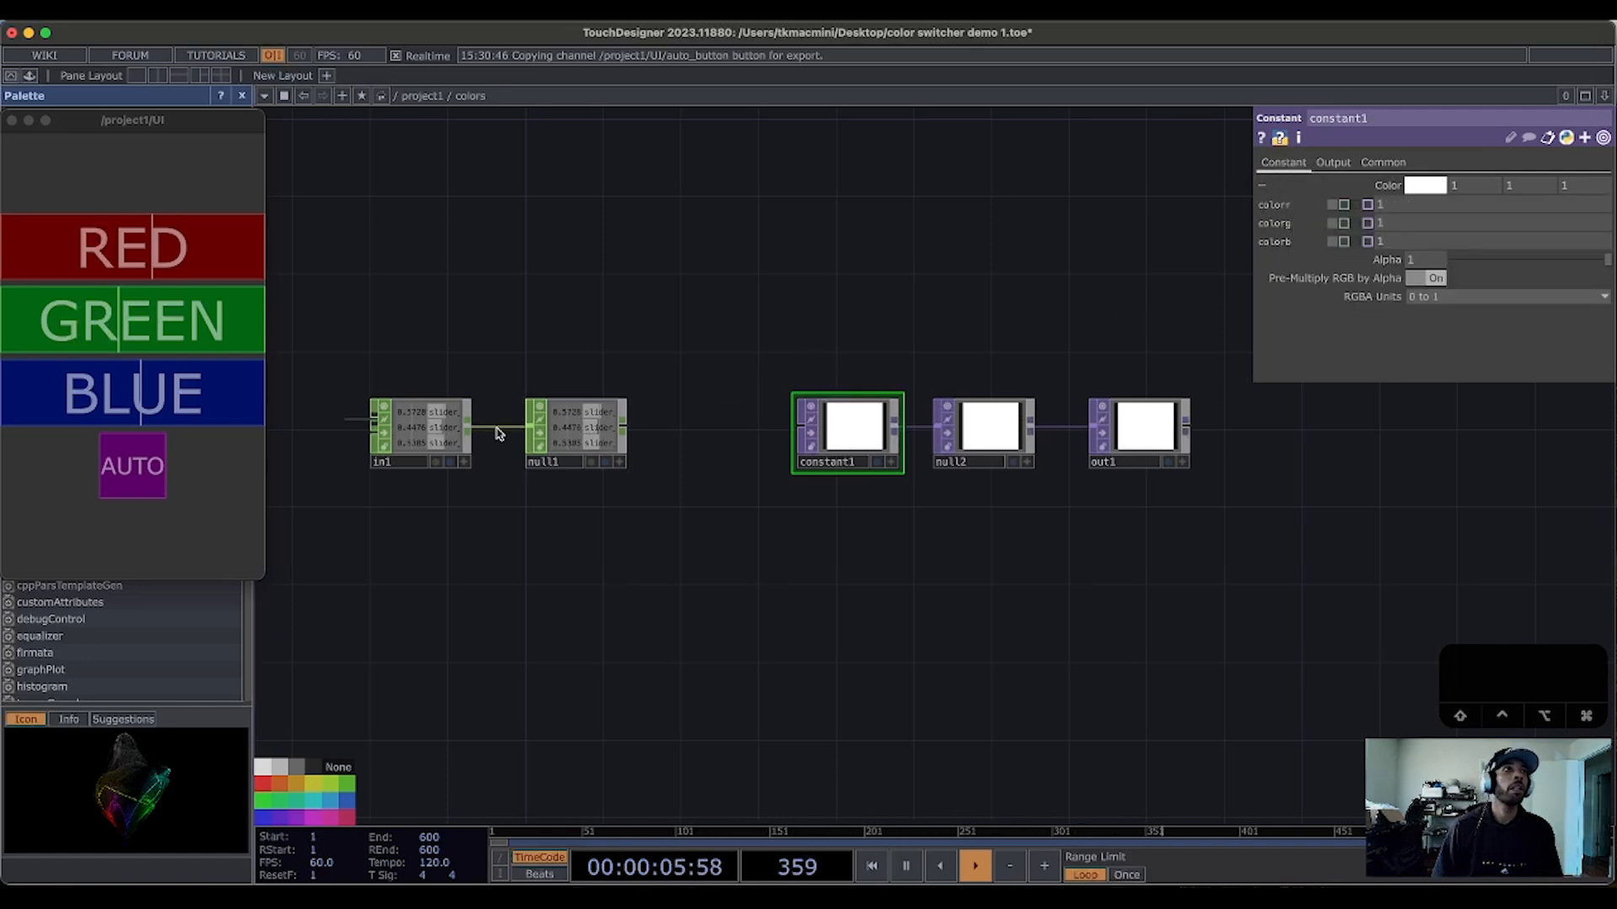
# Step: Export null1's slider_r, slider_g and slider_b channels to constant1's colorr, colorg and colorb parameters respectively
pyautogui.click(620, 462)
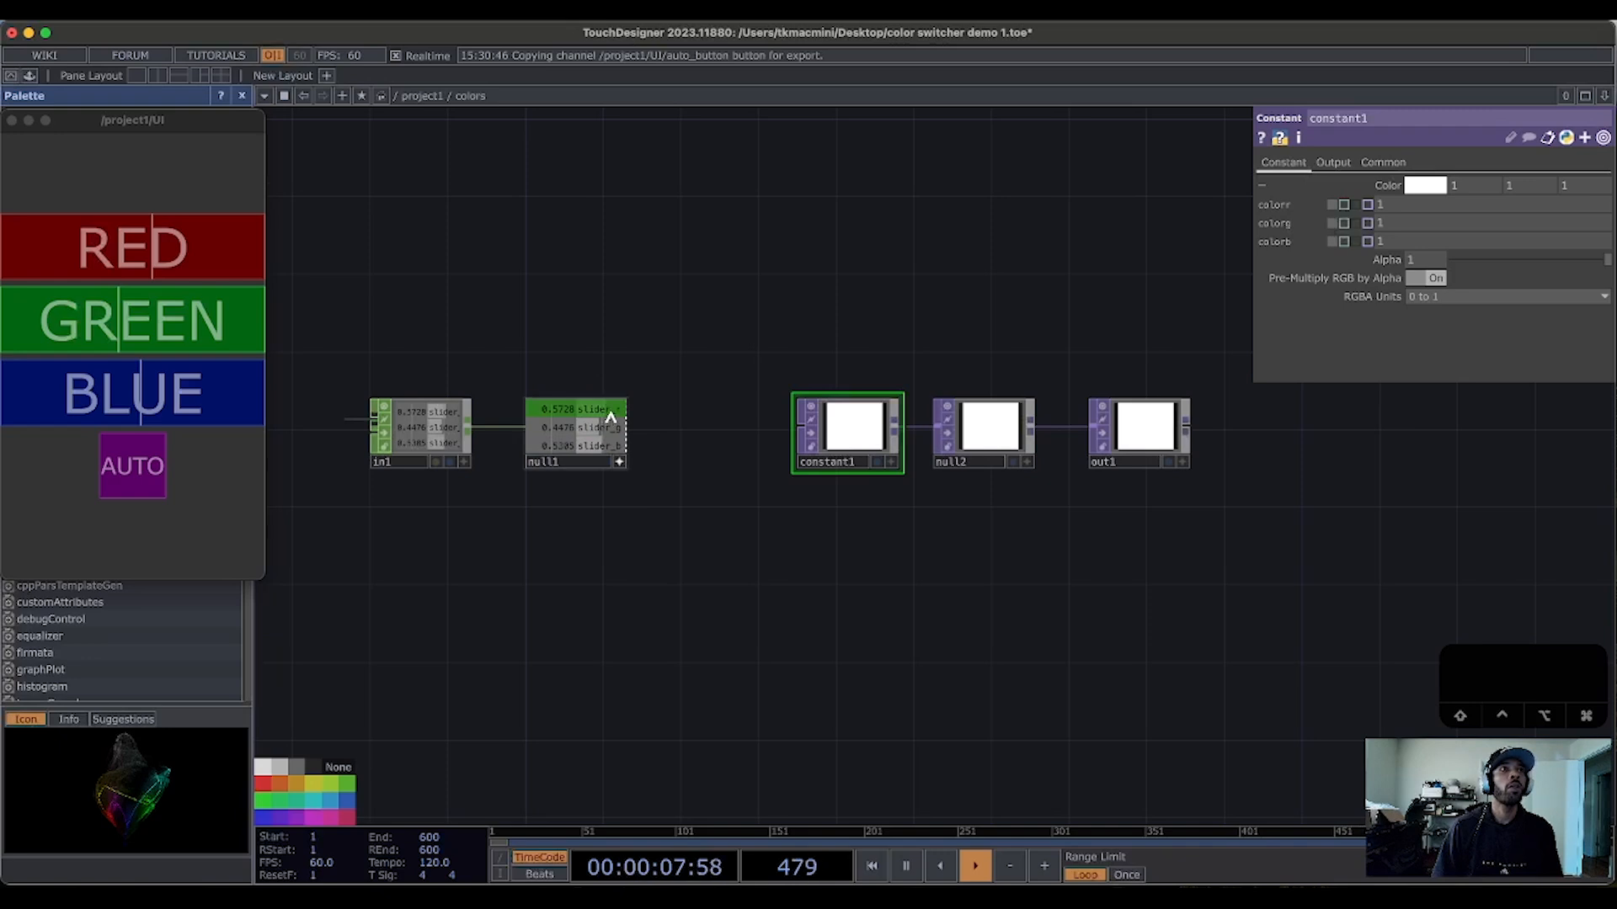
pyautogui.moveTo(606, 411); pyautogui.dragTo(1398, 205)
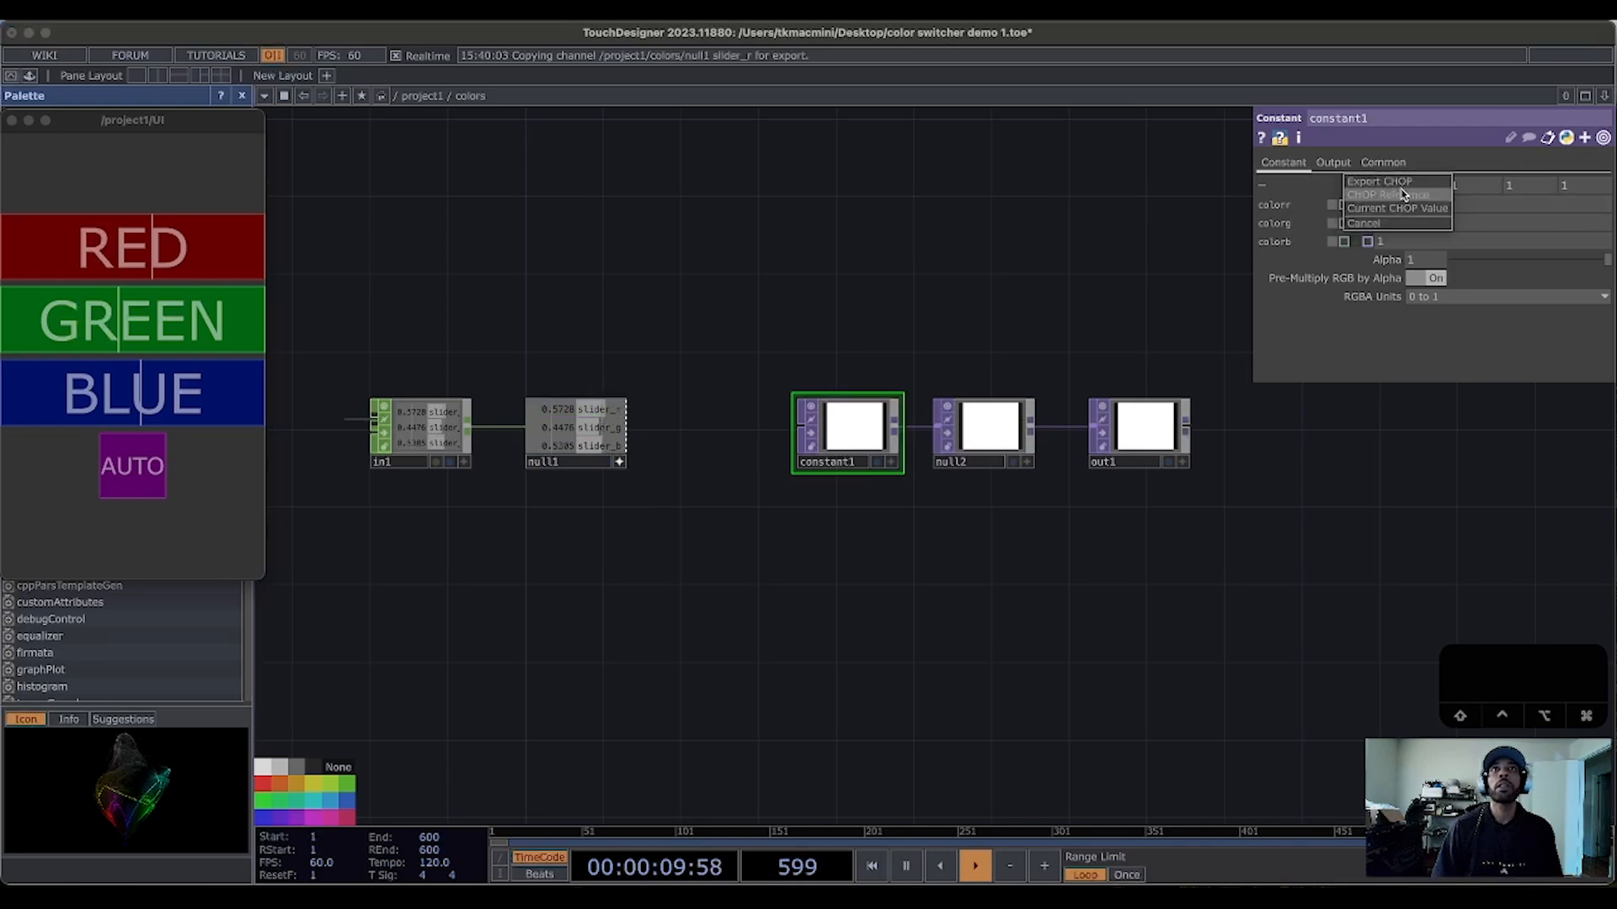
pyautogui.click(1378, 181)
pyautogui.moveTo(600, 428); pyautogui.dragTo(1389, 224)
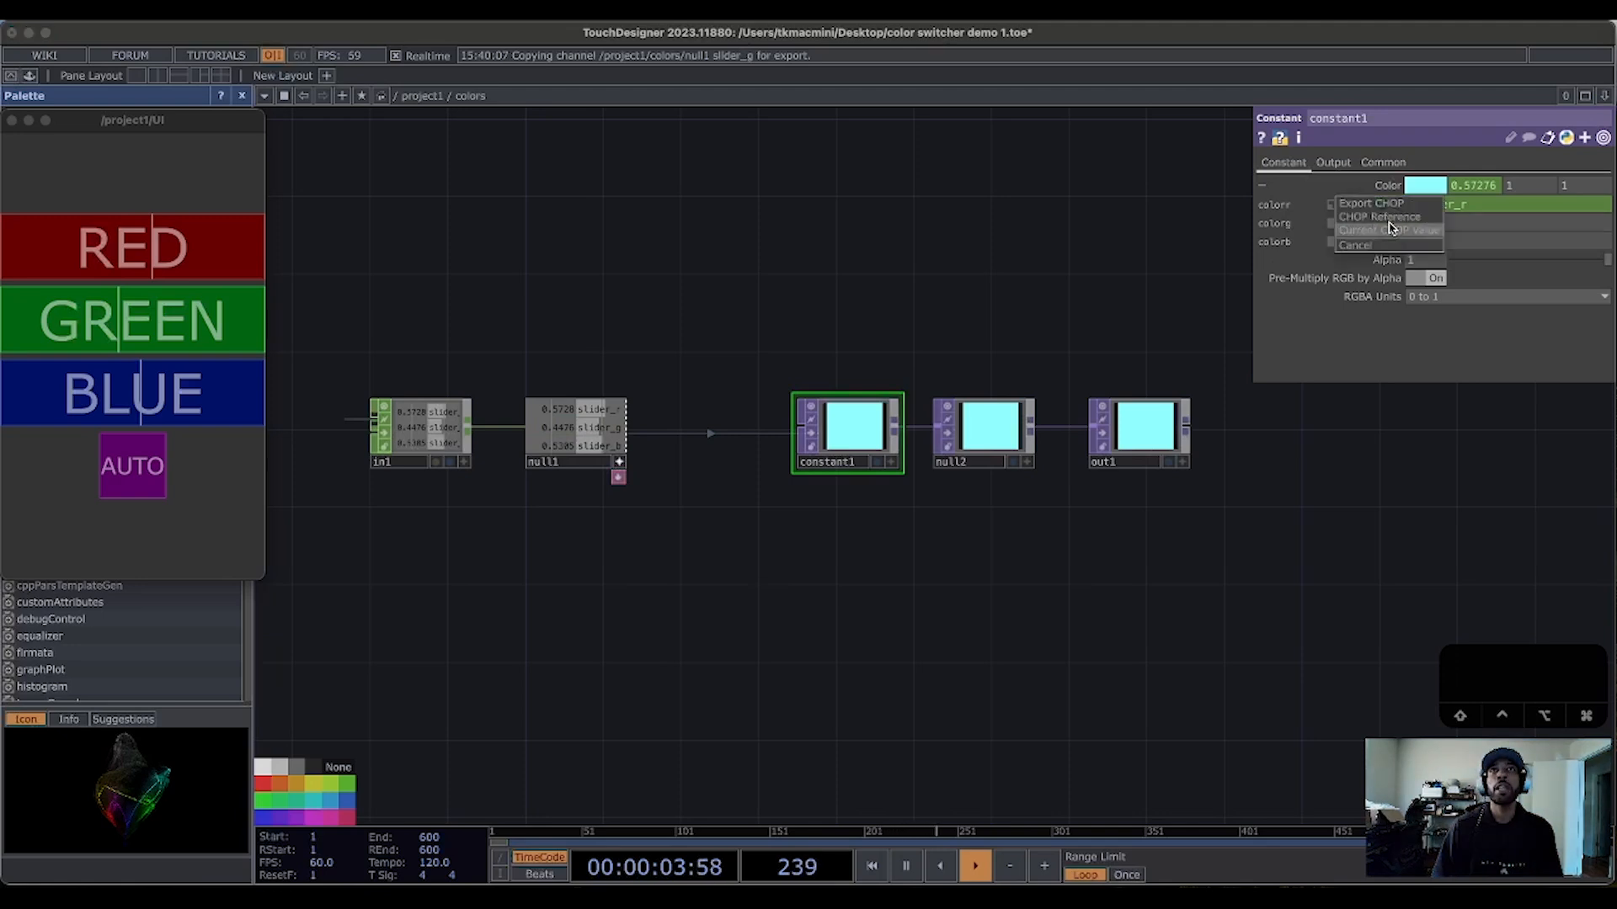
pyautogui.click(1395, 207)
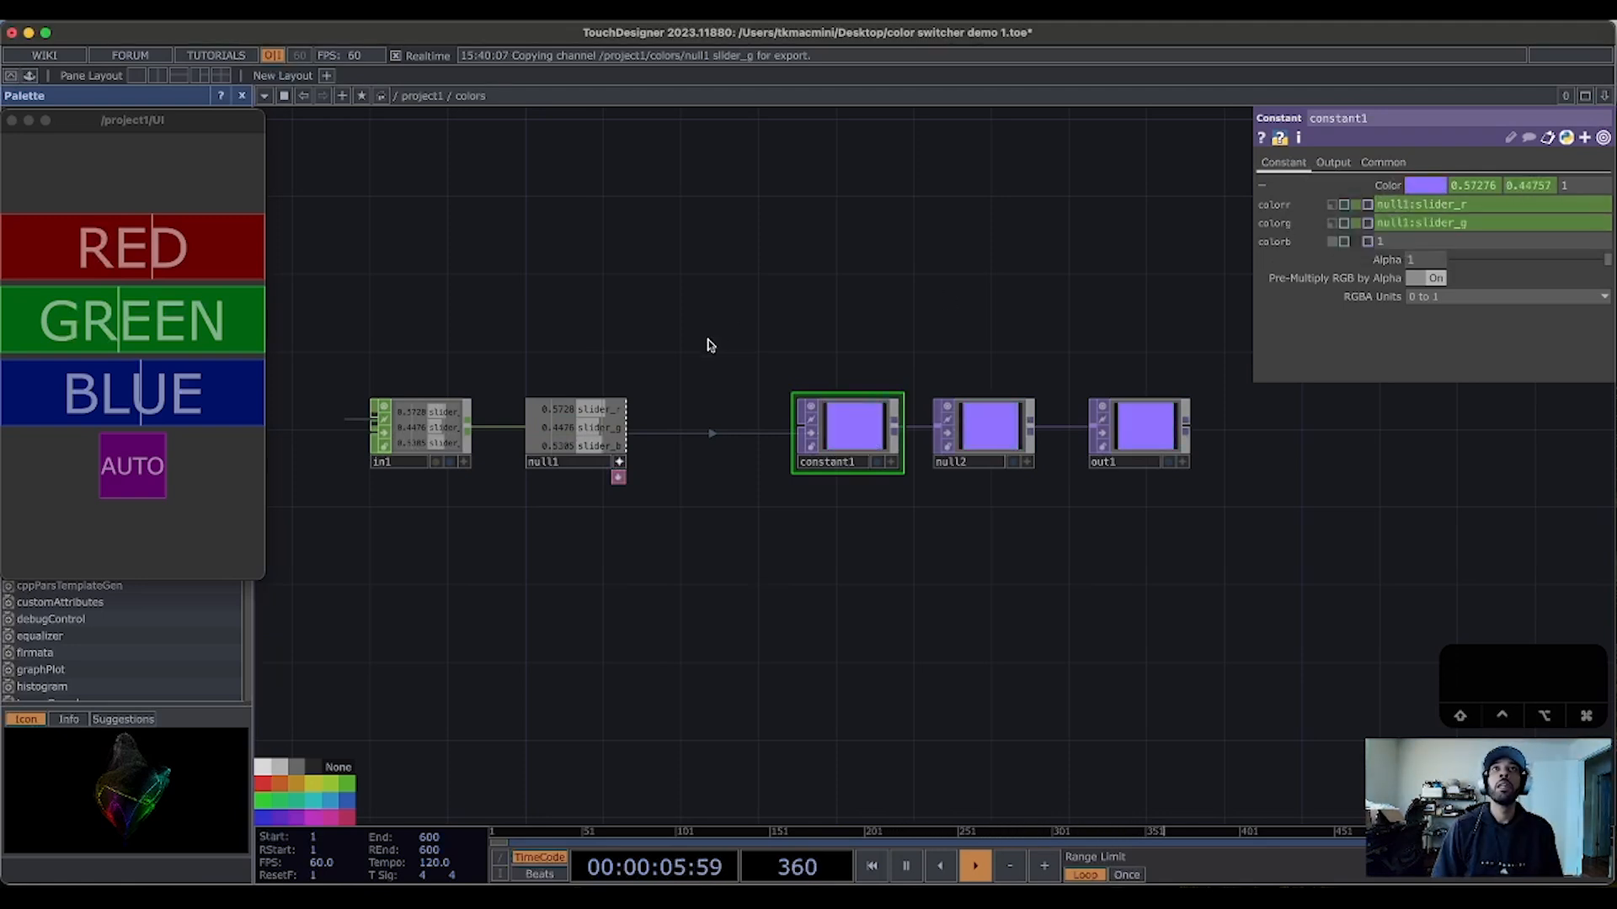
pyautogui.moveTo(596, 445); pyautogui.dragTo(1399, 244)
pyautogui.click(1406, 226)
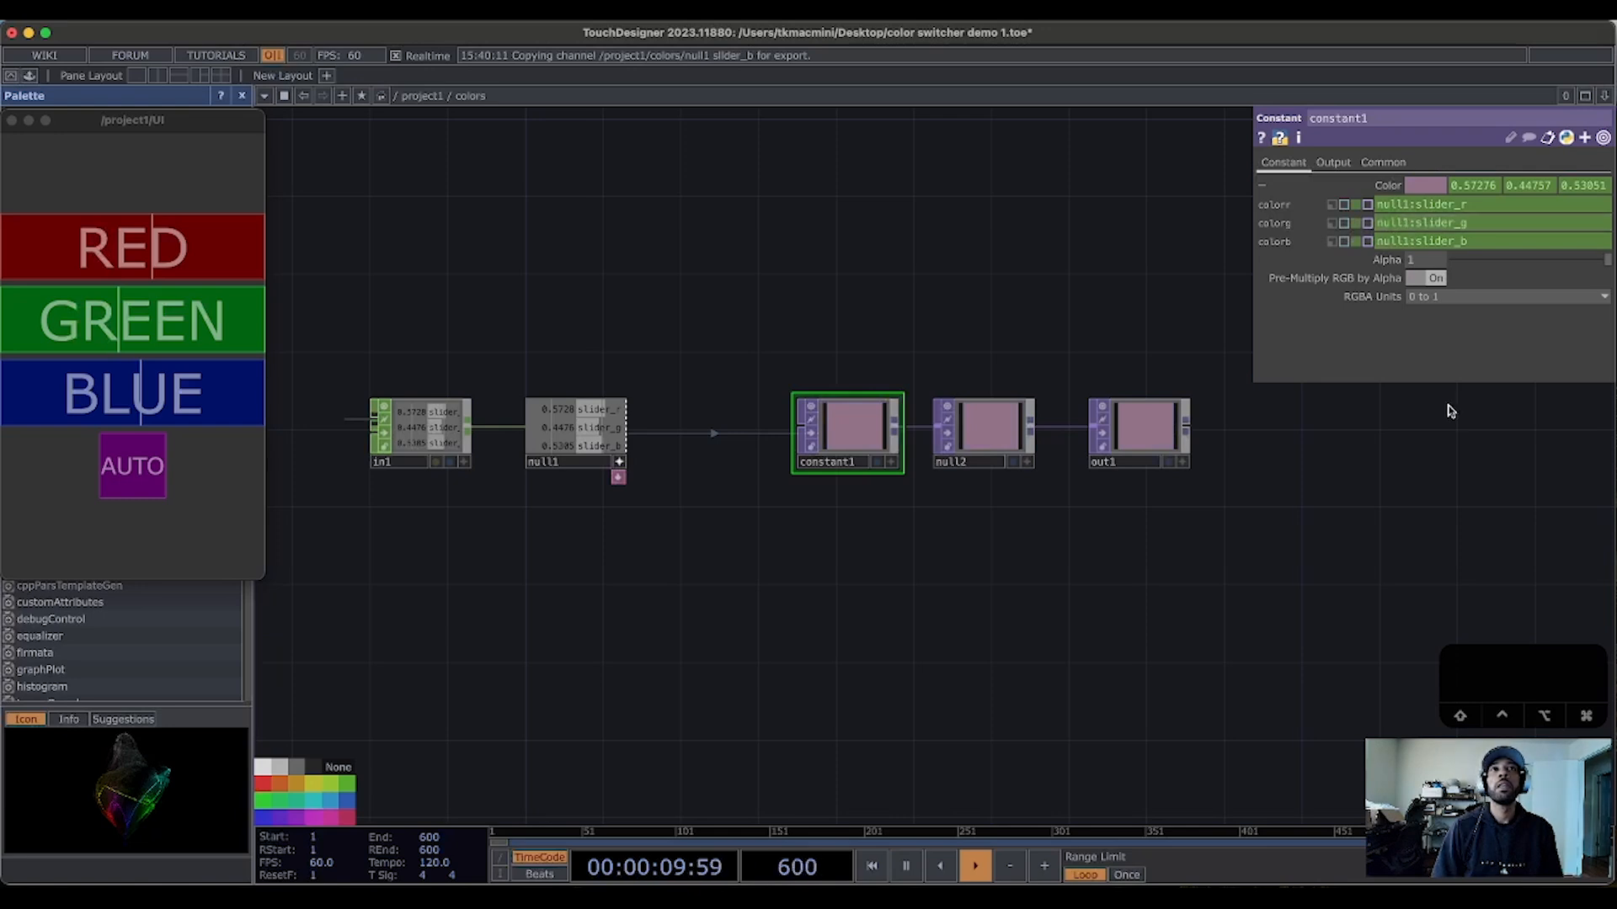
pyautogui.moveTo(894, 515); pyautogui.dragTo(139, 601)
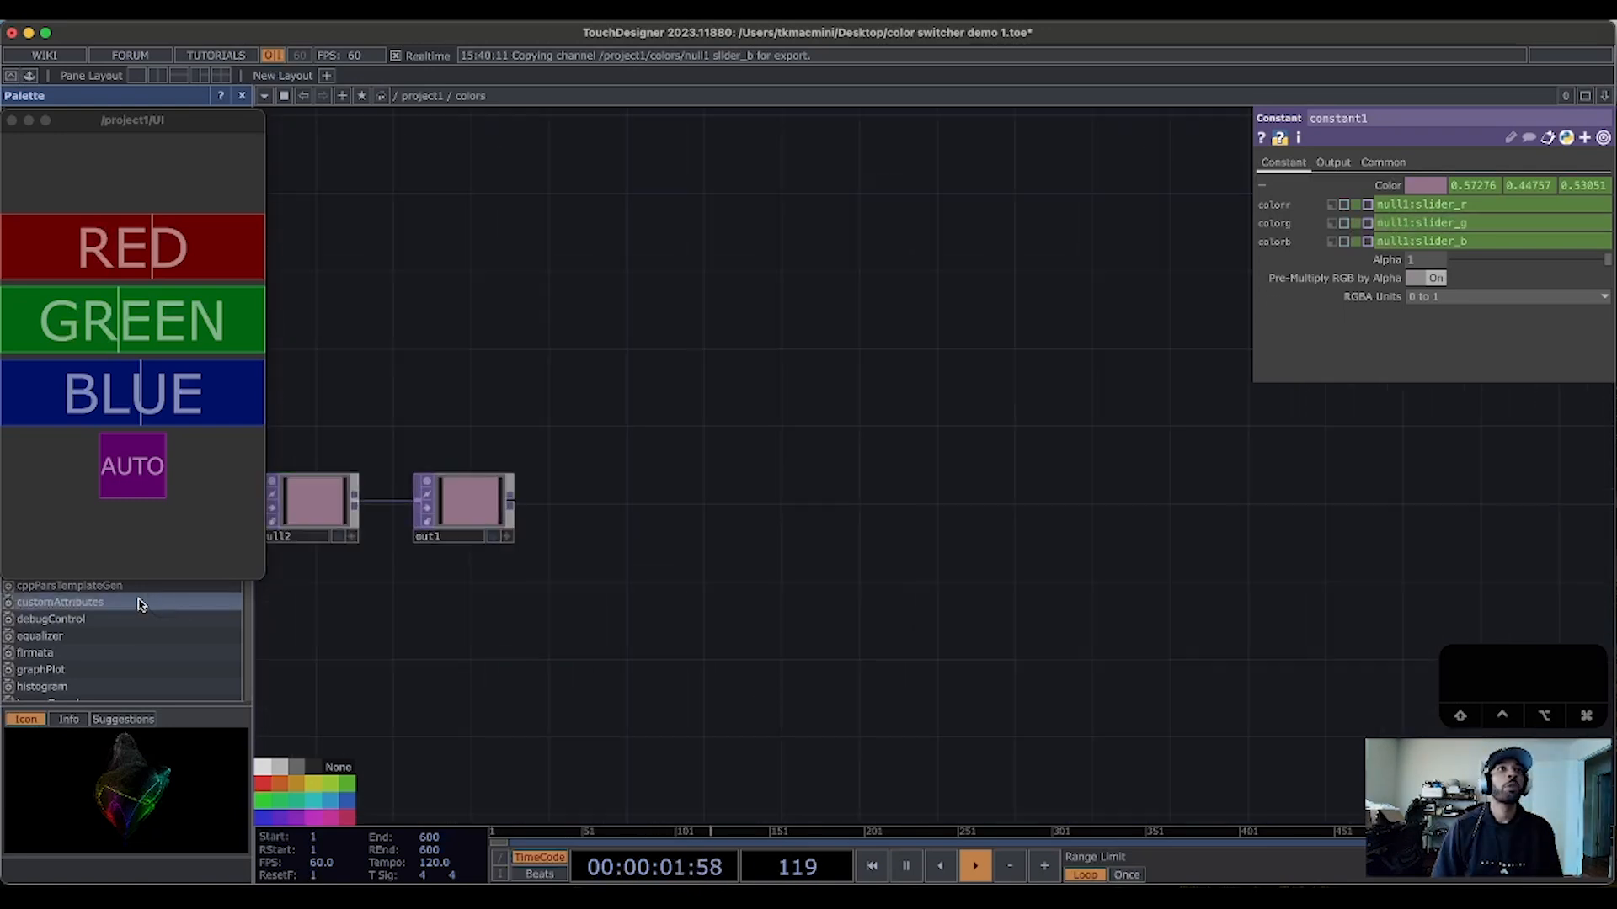
# Step: Bring the colors network into view and toggle AUTO in the UI window to check which null1 channels drive constant1's colour
pyautogui.moveTo(552, 617); pyautogui.dragTo(1269, 459)
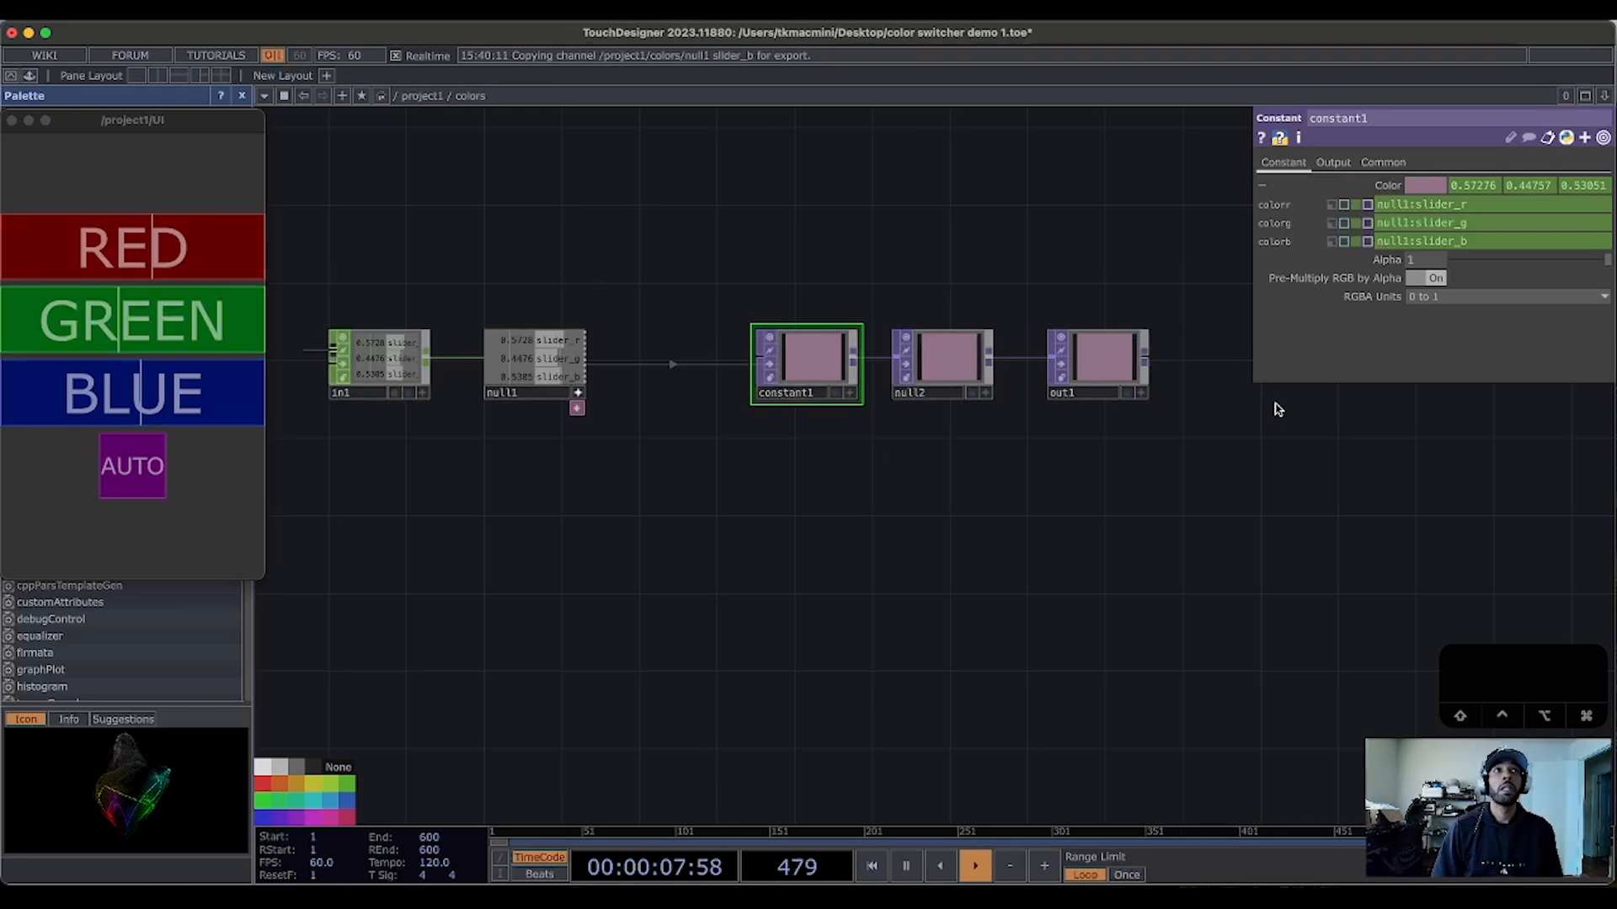
pyautogui.moveTo(855, 458); pyautogui.dragTo(769, 563)
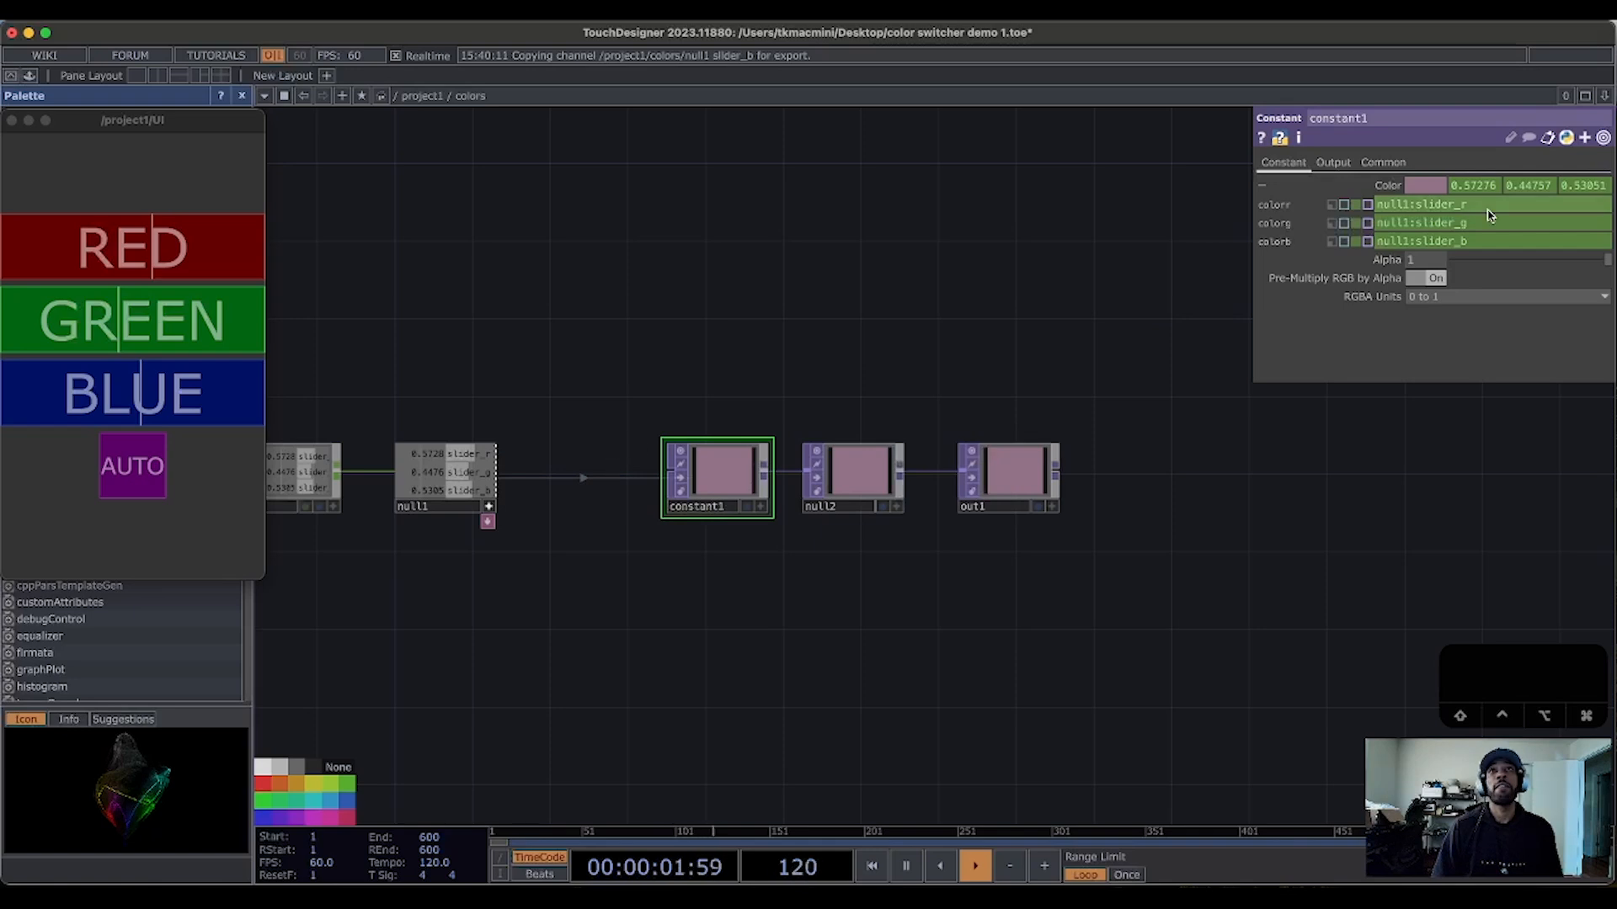
pyautogui.click(123, 465)
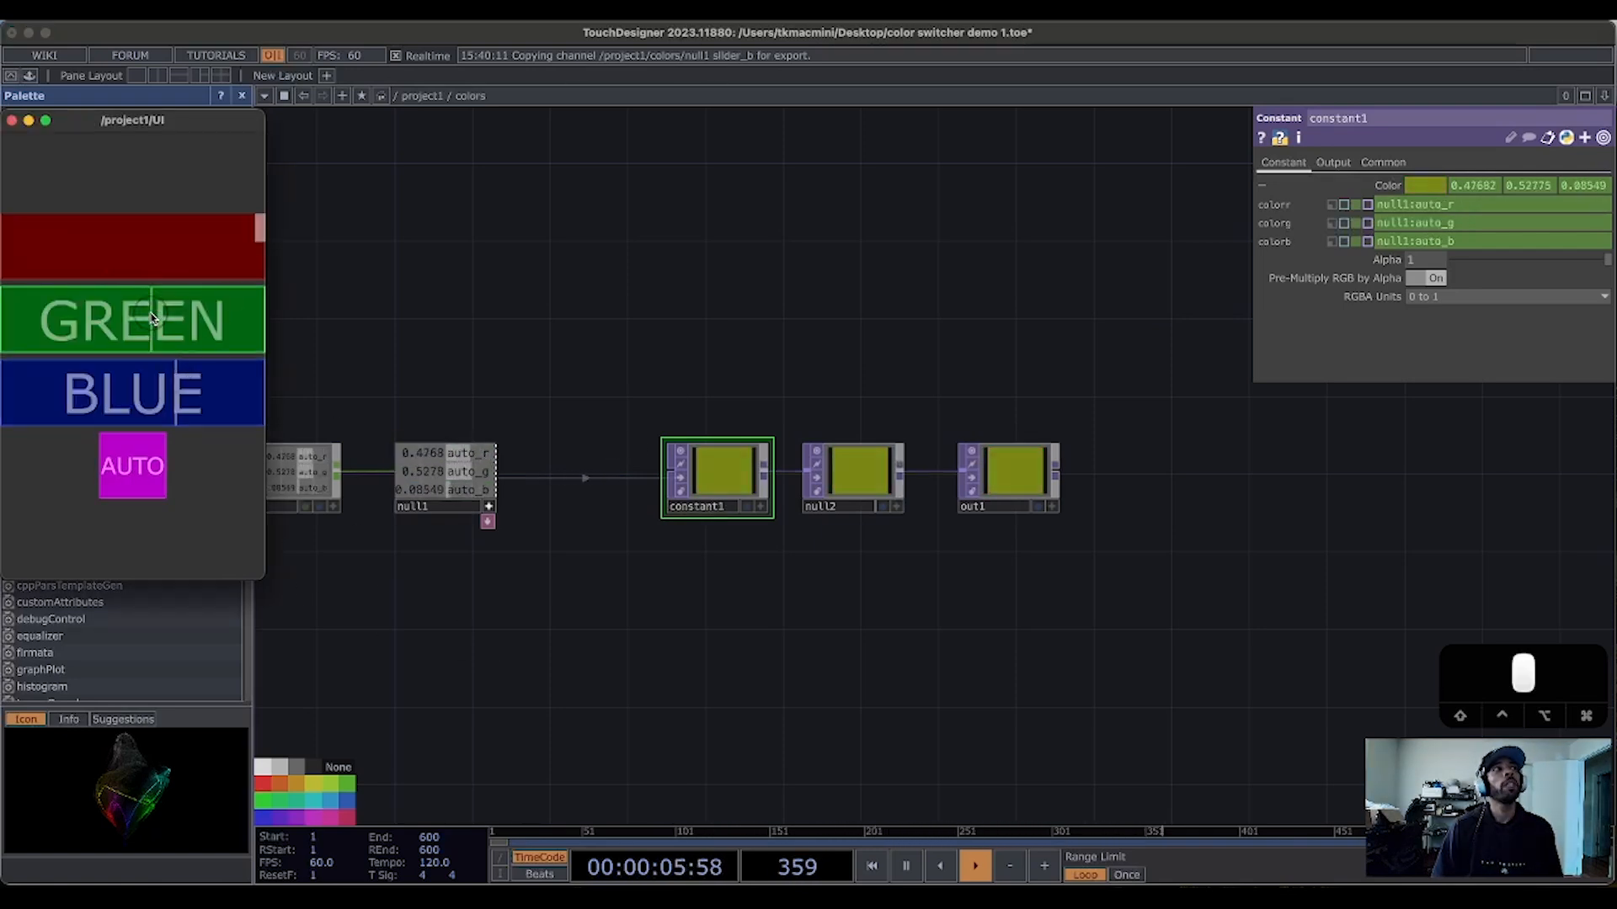
pyautogui.click(134, 467)
pyautogui.click(135, 468)
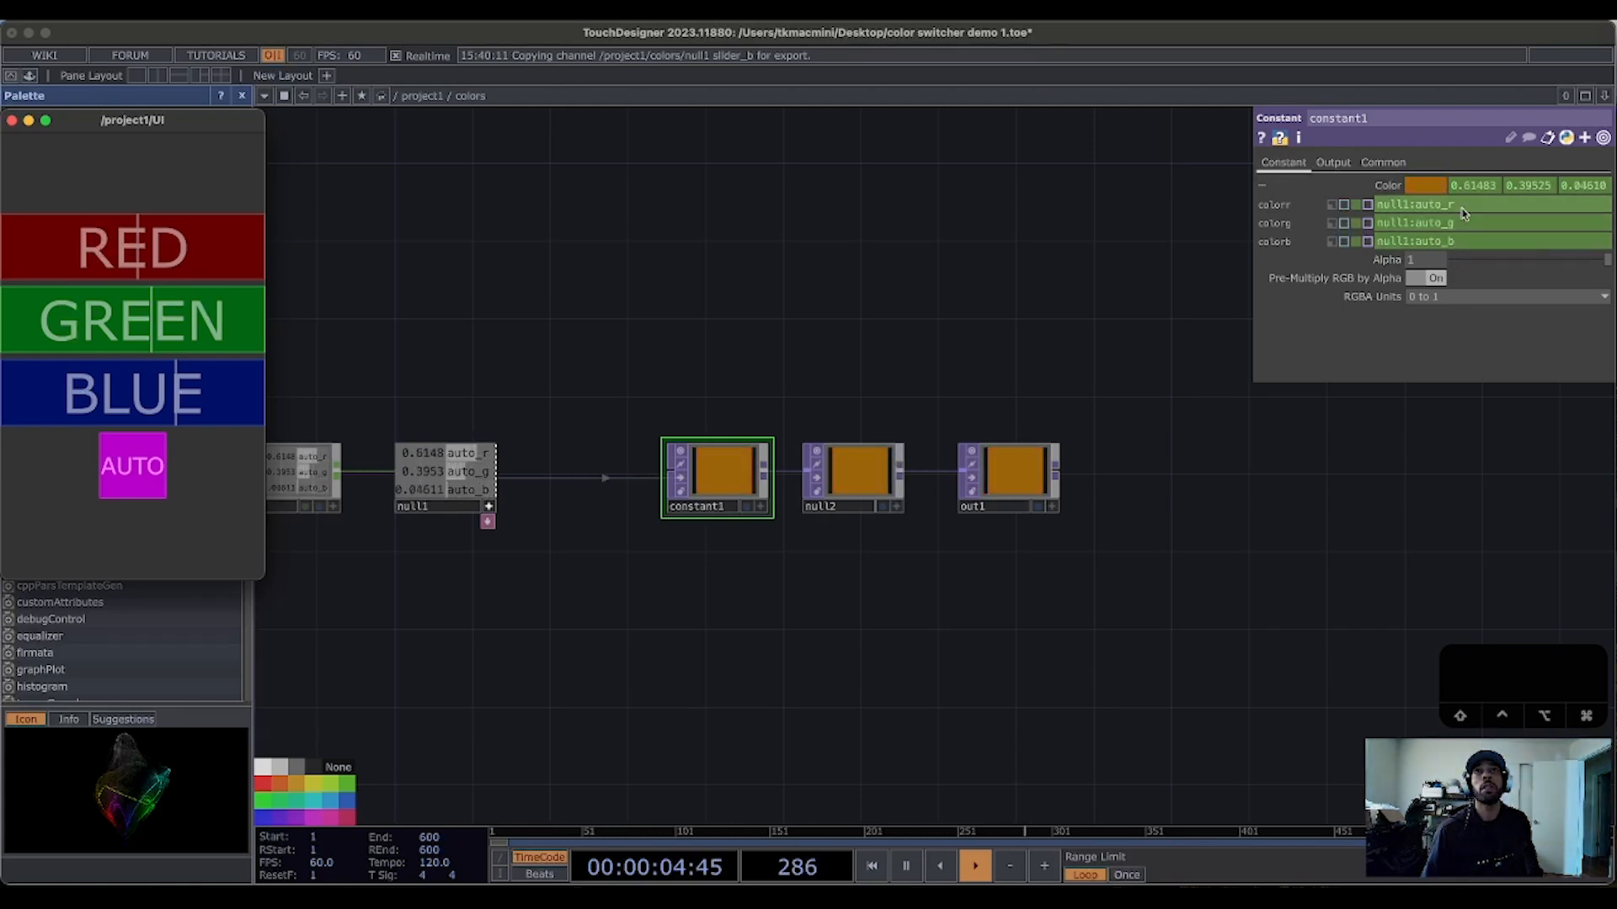
pyautogui.click(154, 467)
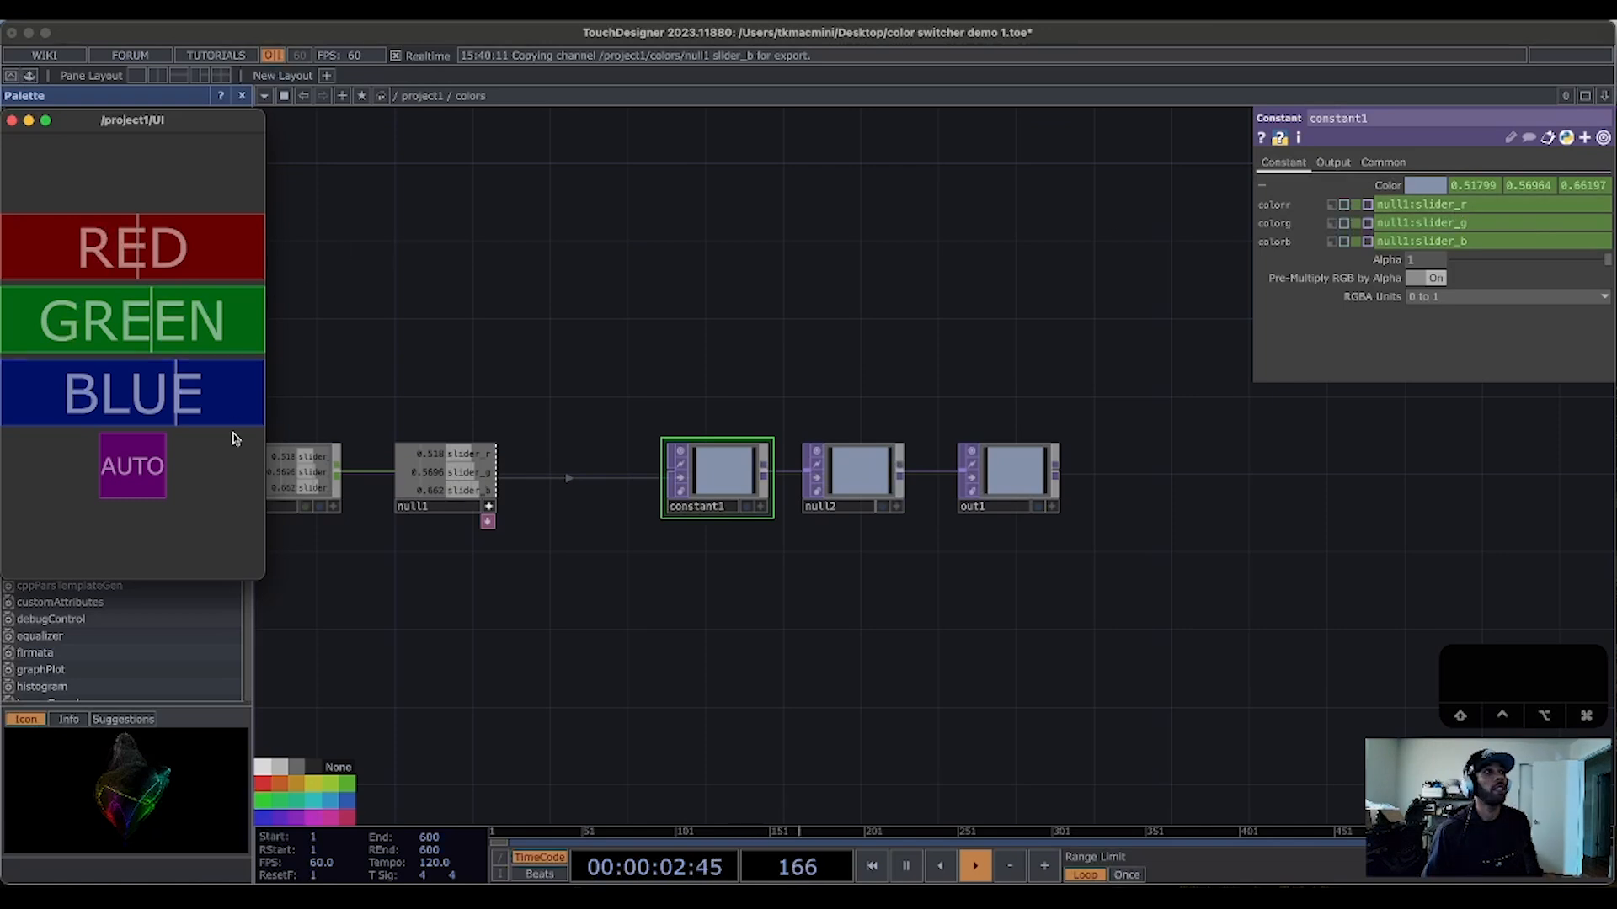
# Step: With AUTO off, try different BLUE, GREEN and RED slider values in the UI window and check constant1's colour response
pyautogui.click(34, 392)
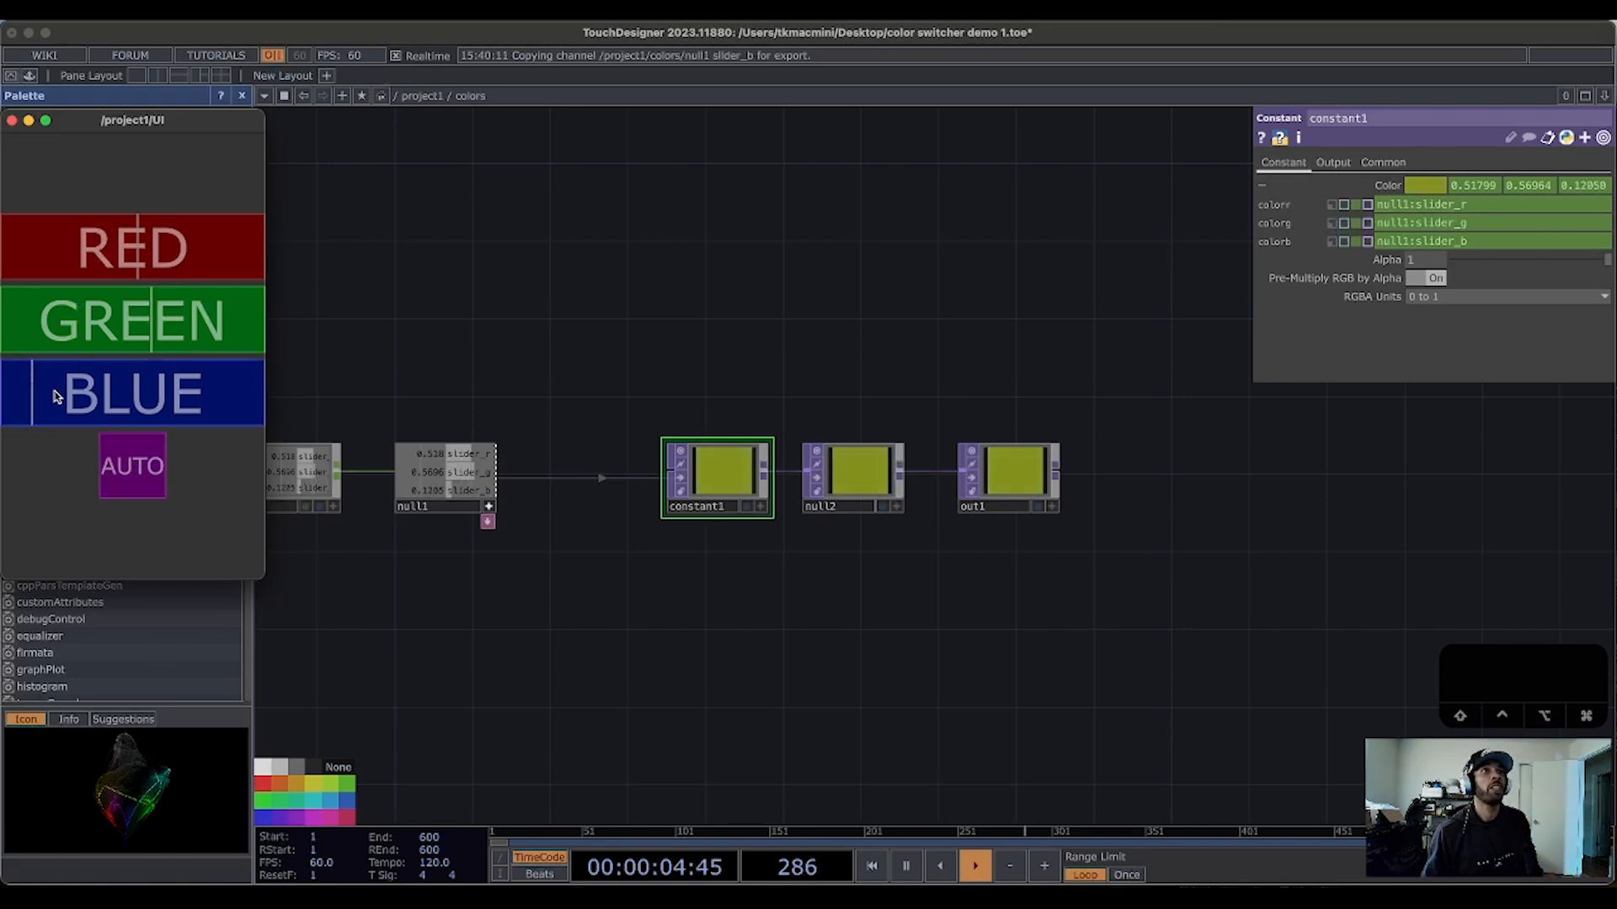
pyautogui.click(217, 336)
pyautogui.moveTo(217, 337)
pyautogui.mouseDown()
pyautogui.moveTo(73, 331)
pyautogui.moveTo(256, 332)
pyautogui.moveTo(134, 336)
pyautogui.moveTo(194, 345)
pyautogui.mouseUp()
pyautogui.moveTo(88, 260); pyautogui.dragTo(28, 269)
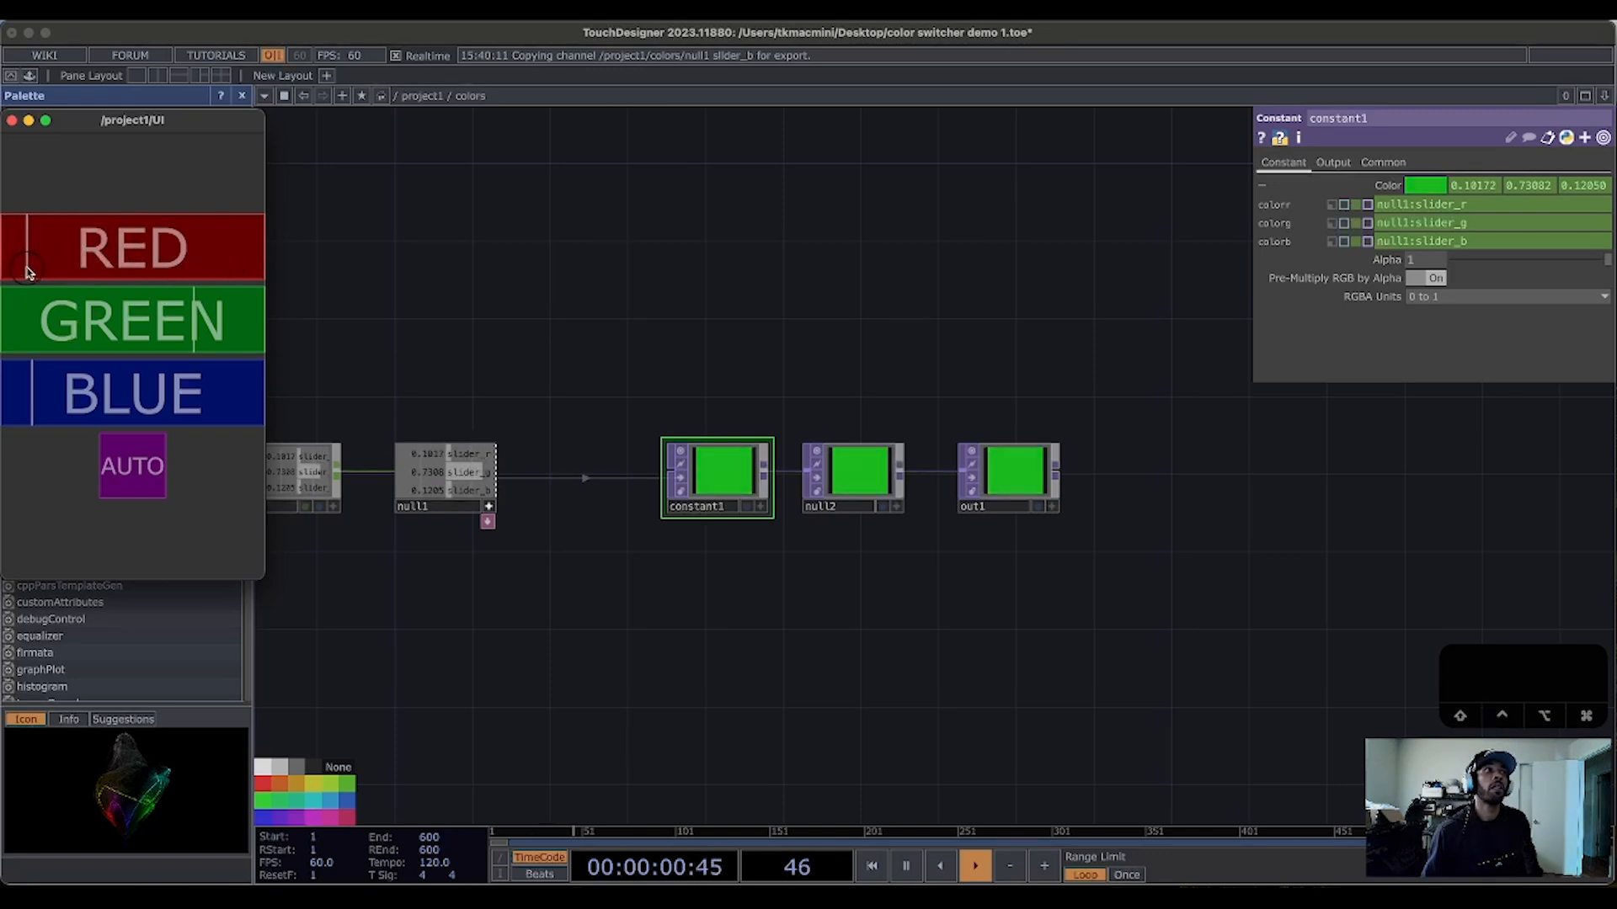
pyautogui.moveTo(63, 393)
pyautogui.mouseDown()
pyautogui.moveTo(301, 413)
pyautogui.moveTo(56, 404)
pyautogui.mouseUp()
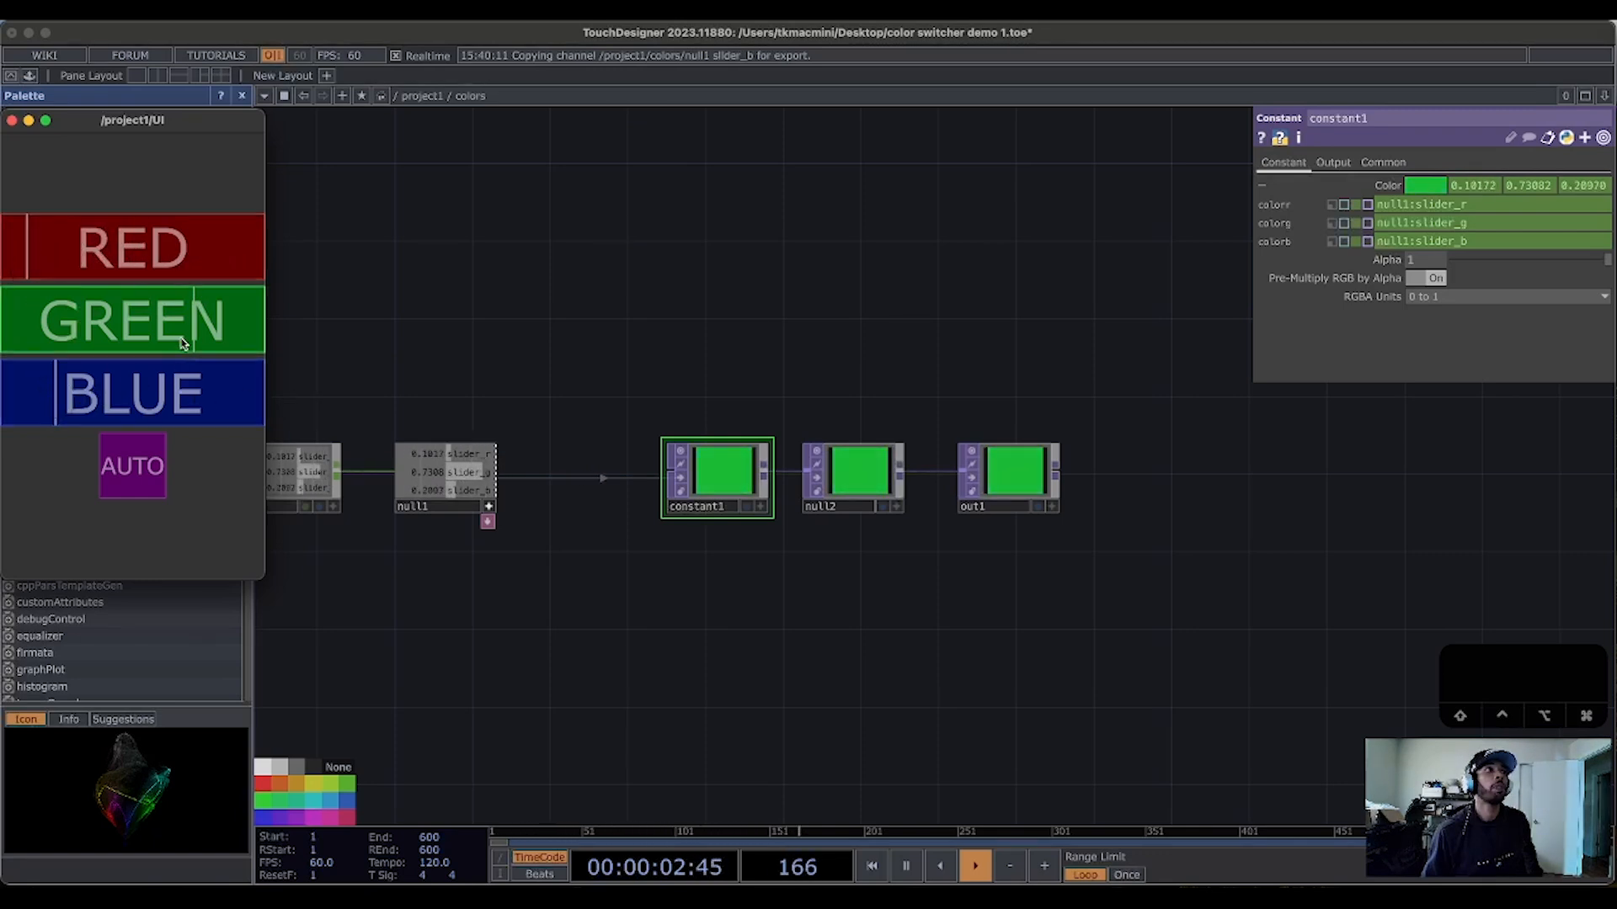
pyautogui.moveTo(191, 342); pyautogui.dragTo(83, 346)
pyautogui.moveTo(36, 249); pyautogui.dragTo(281, 260)
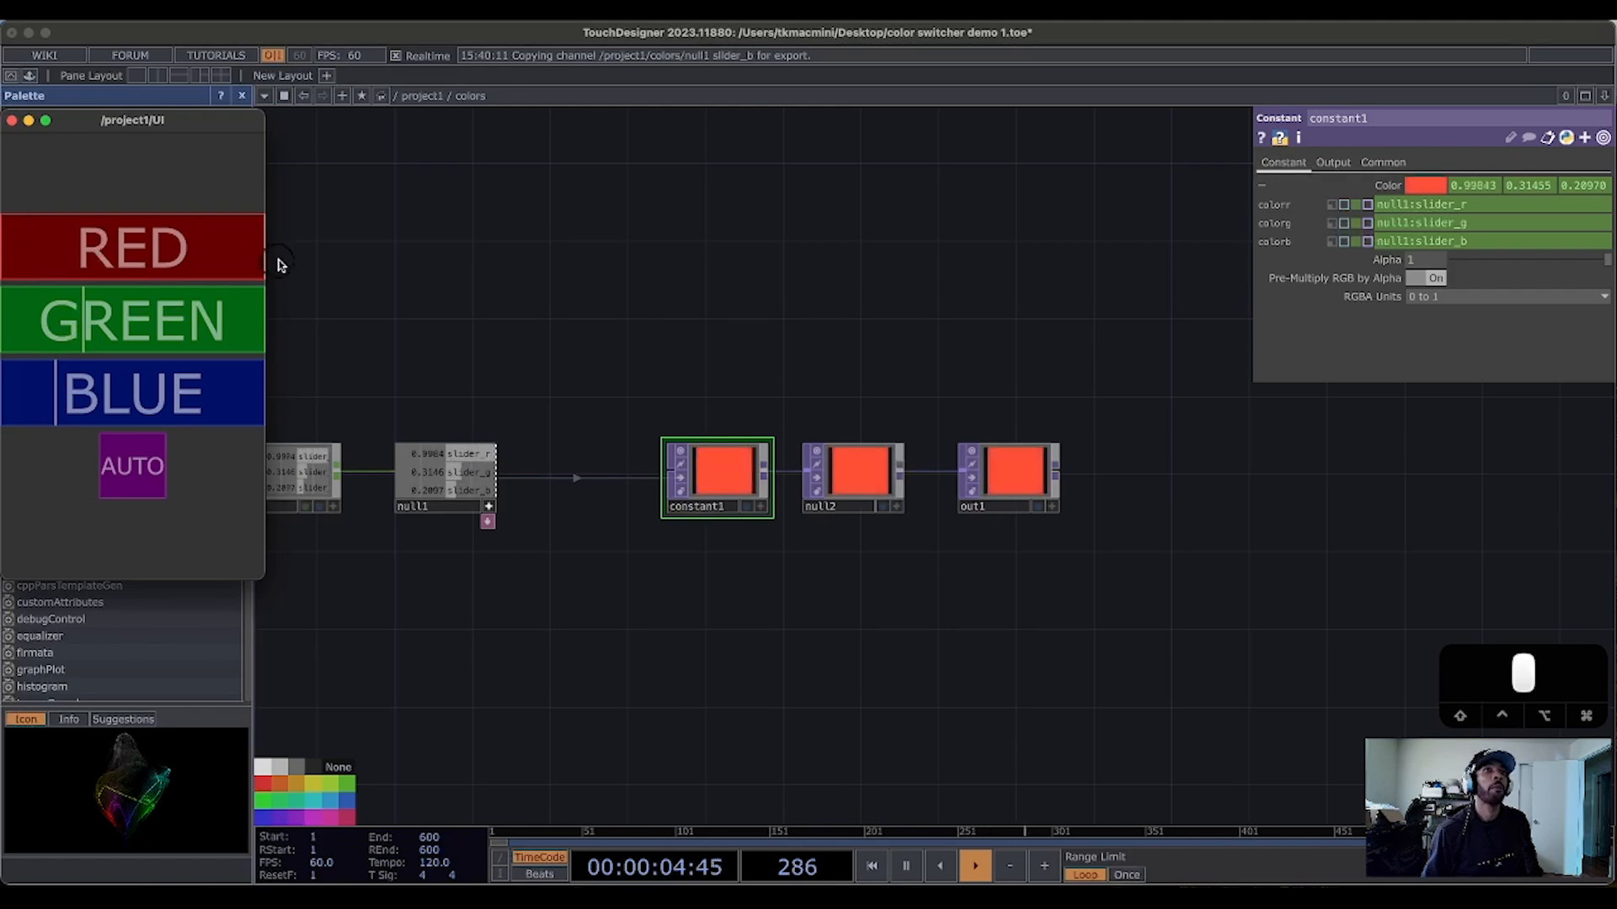
# Step: Compare automatic and manual colour by toggling AUTO and adjusting the BLUE and RED sliders, leaving AUTO on
pyautogui.click(139, 468)
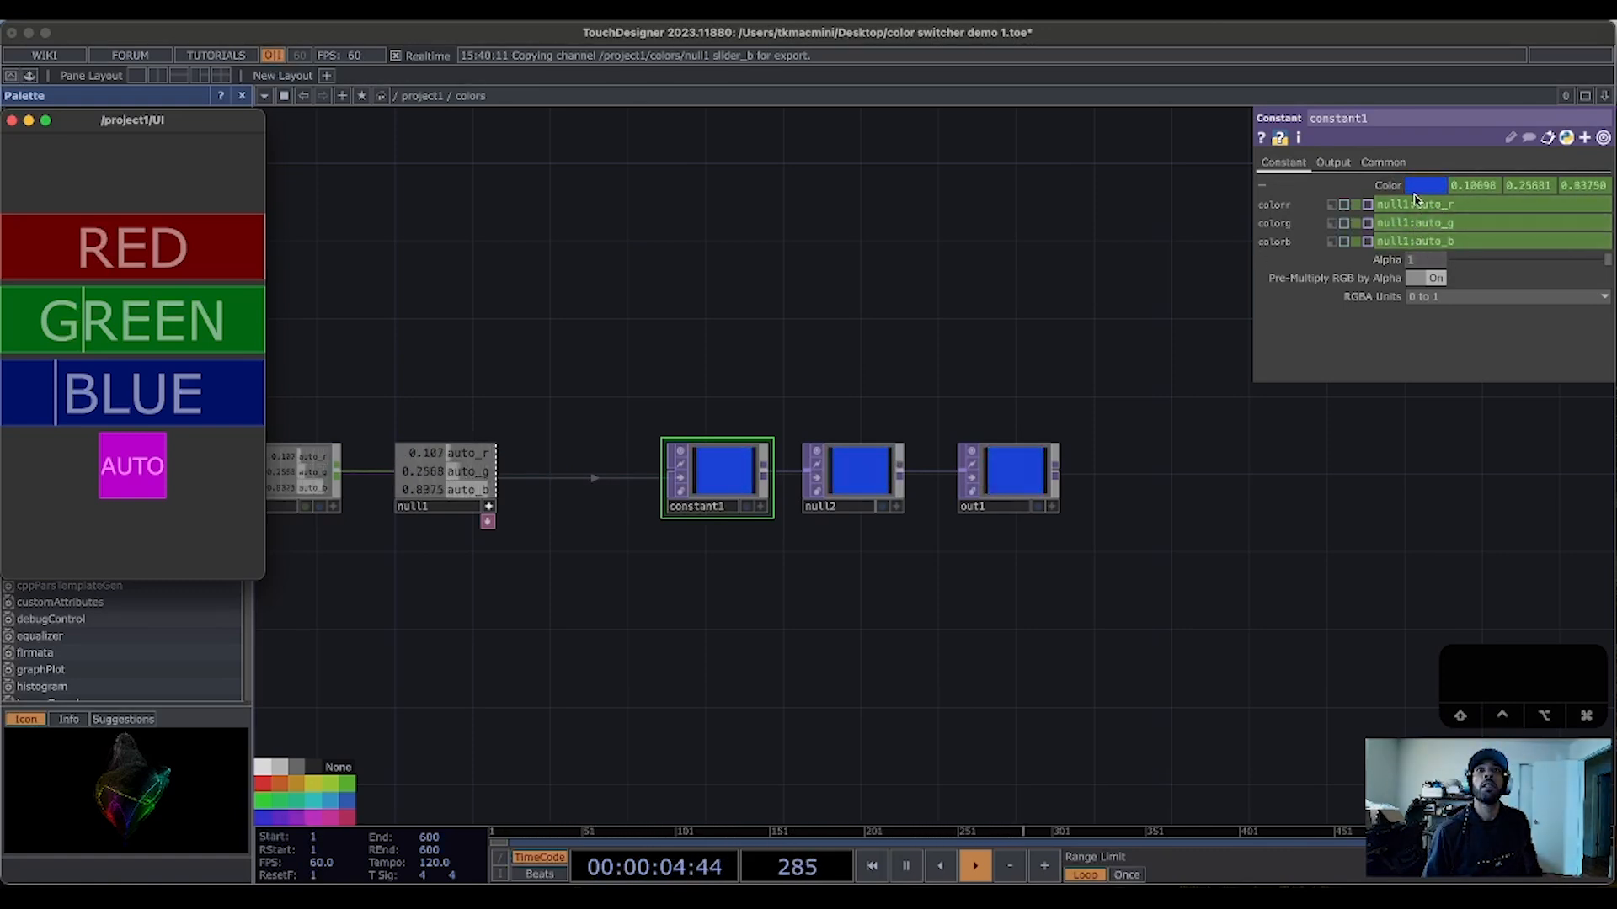
pyautogui.click(131, 473)
pyautogui.moveTo(91, 395); pyautogui.dragTo(84, 281)
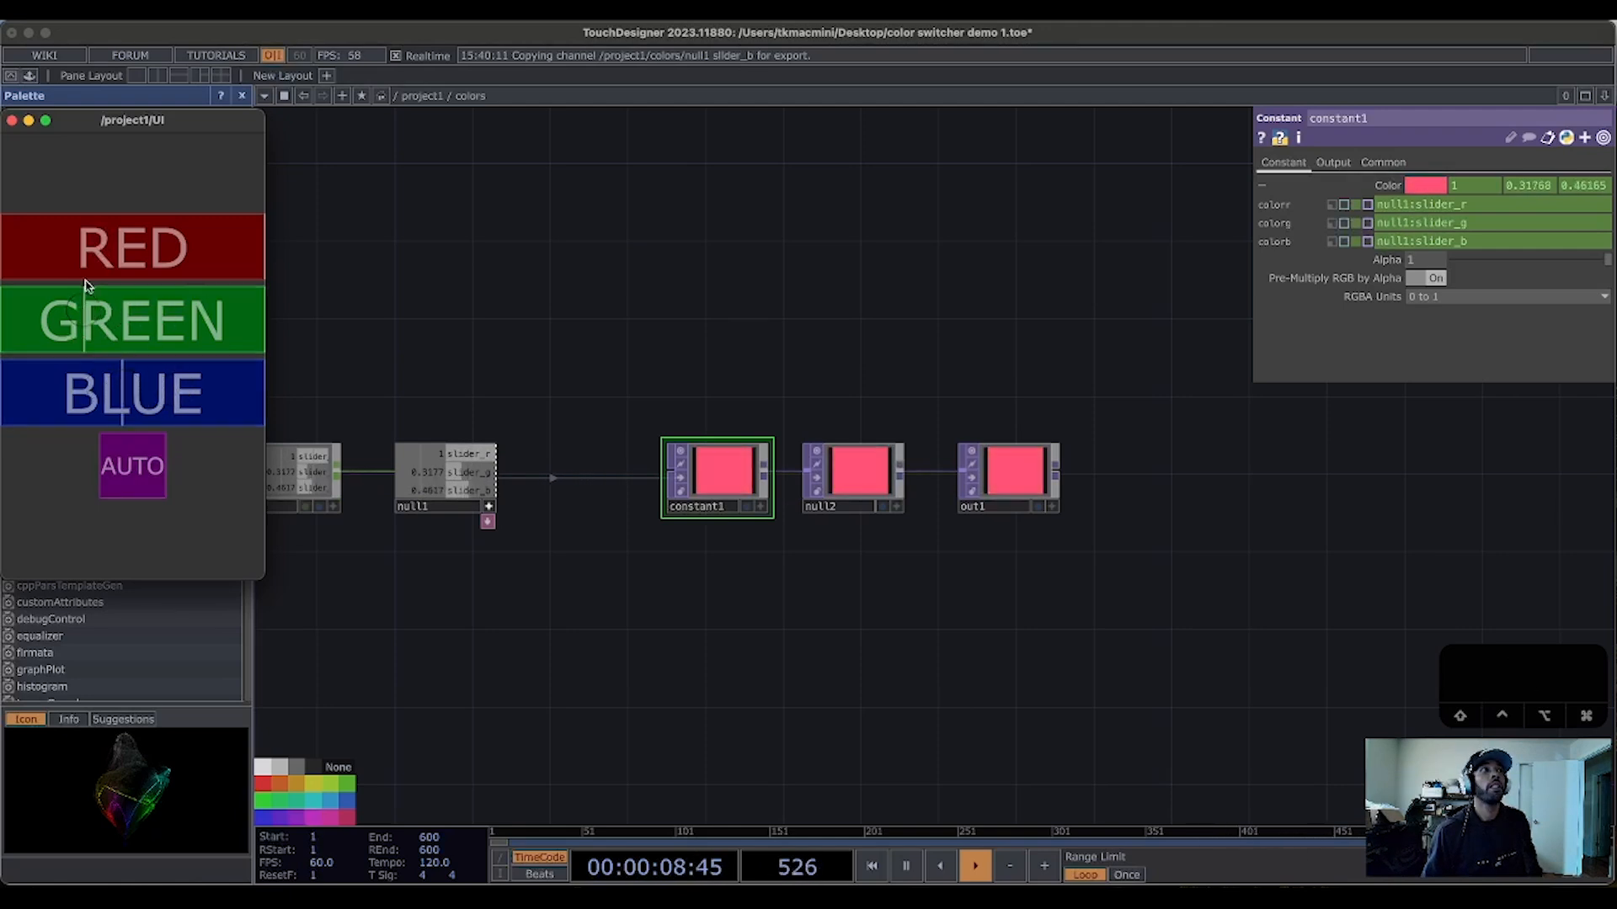
pyautogui.moveTo(169, 252); pyautogui.dragTo(135, 253)
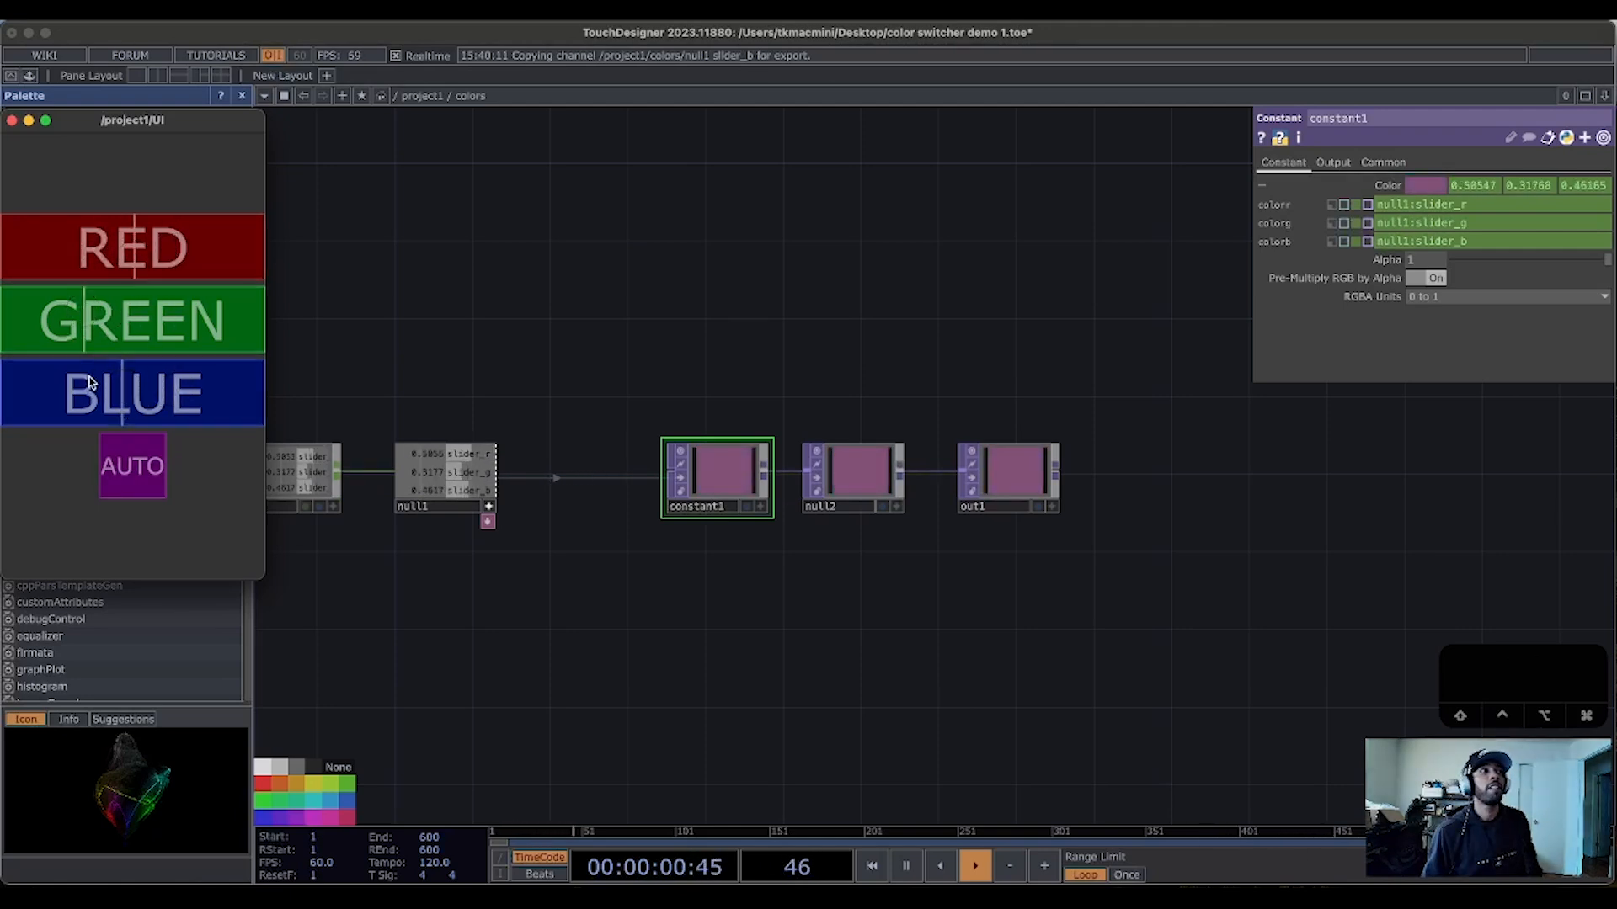
pyautogui.click(140, 482)
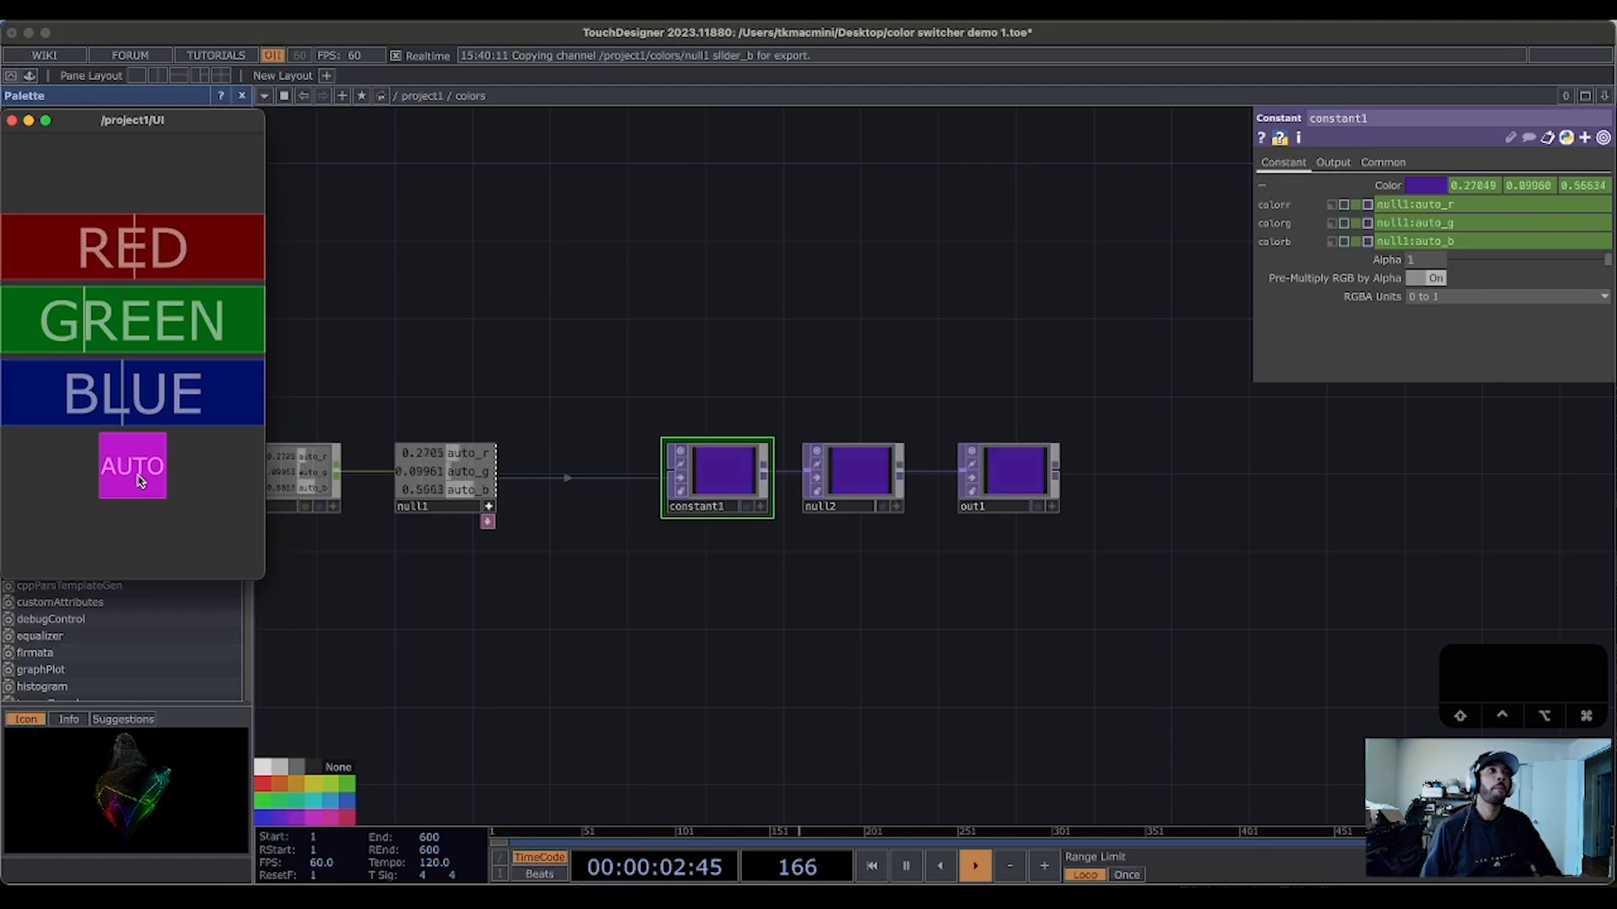
# Step: Go up from the colors container to the root level and close the floating UI window
pyautogui.click(809, 668)
pyautogui.moveTo(725, 676); pyautogui.dragTo(1179, 639)
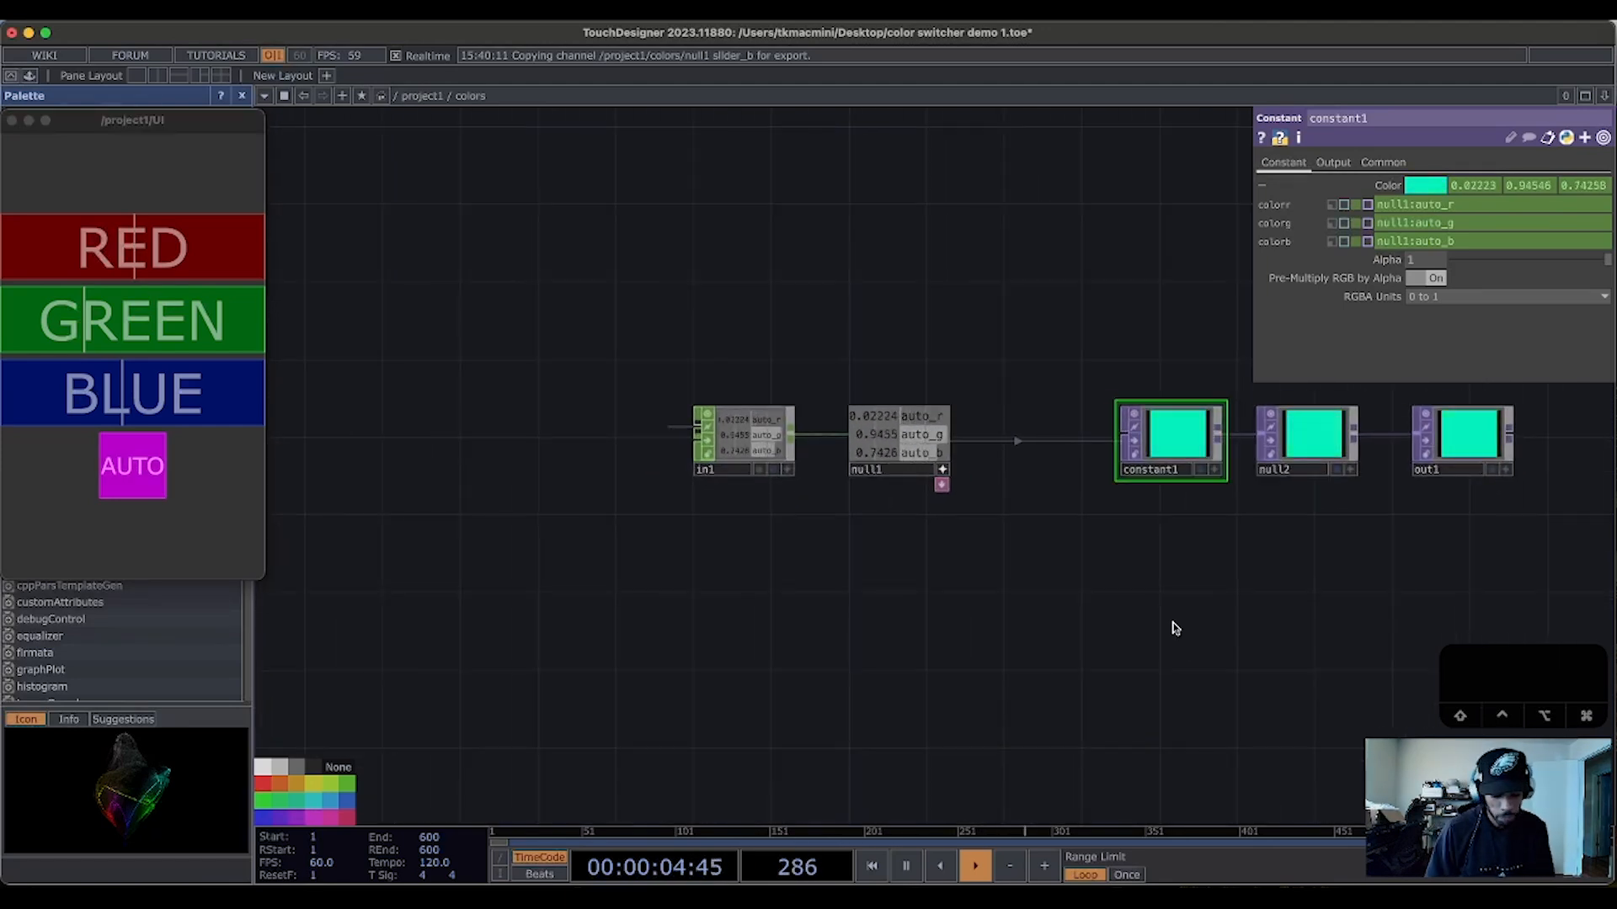
pyautogui.press('u')
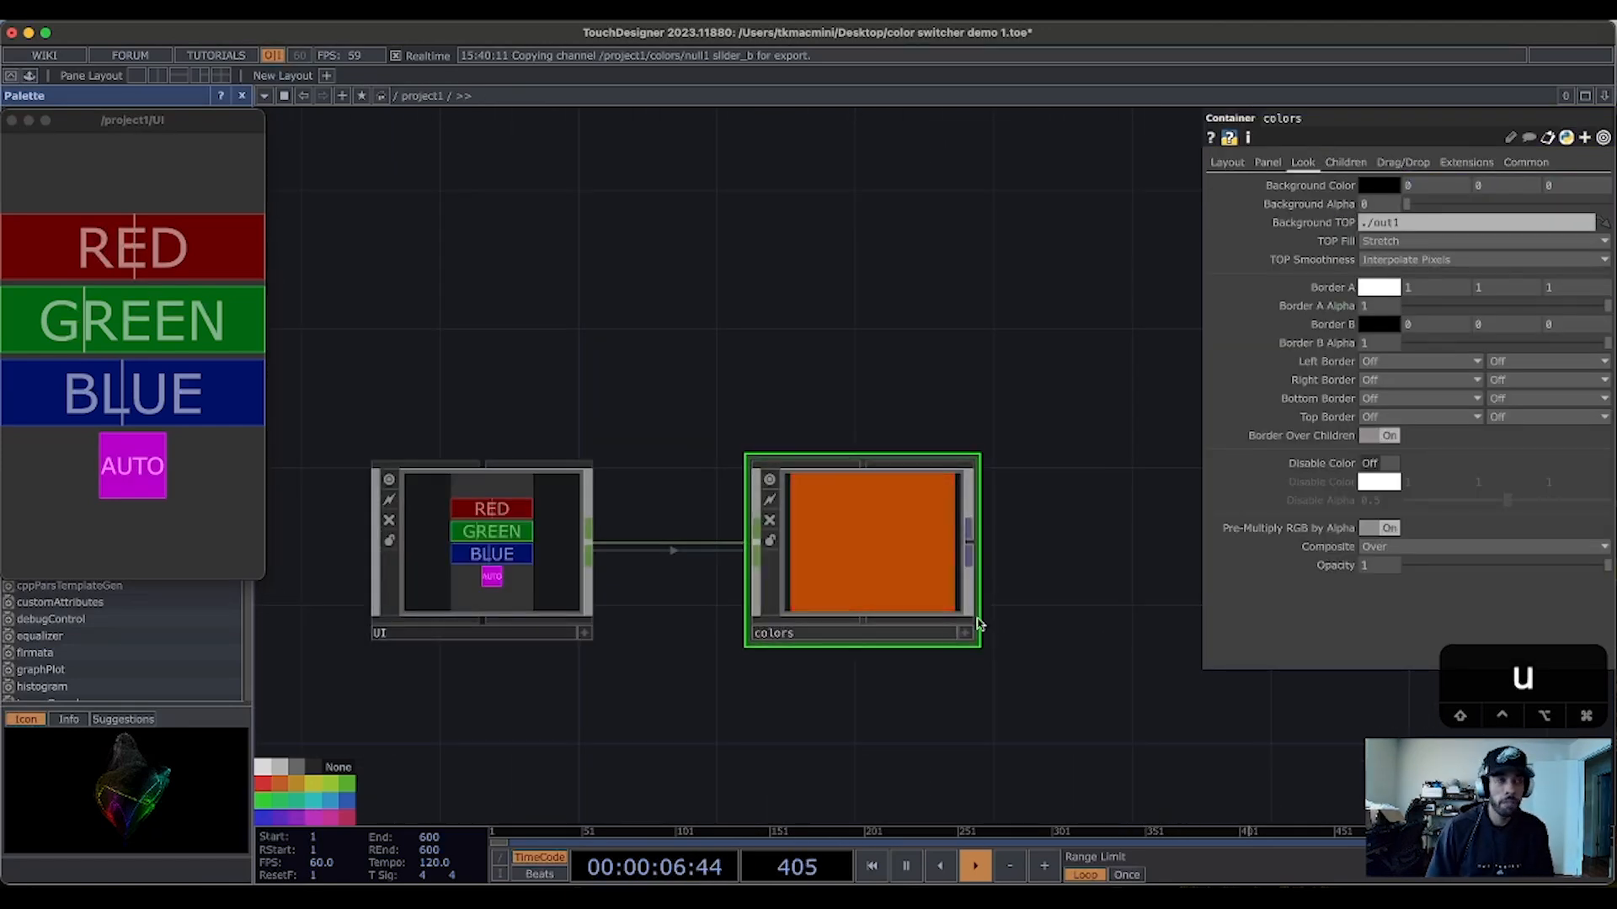
pyautogui.press('u')
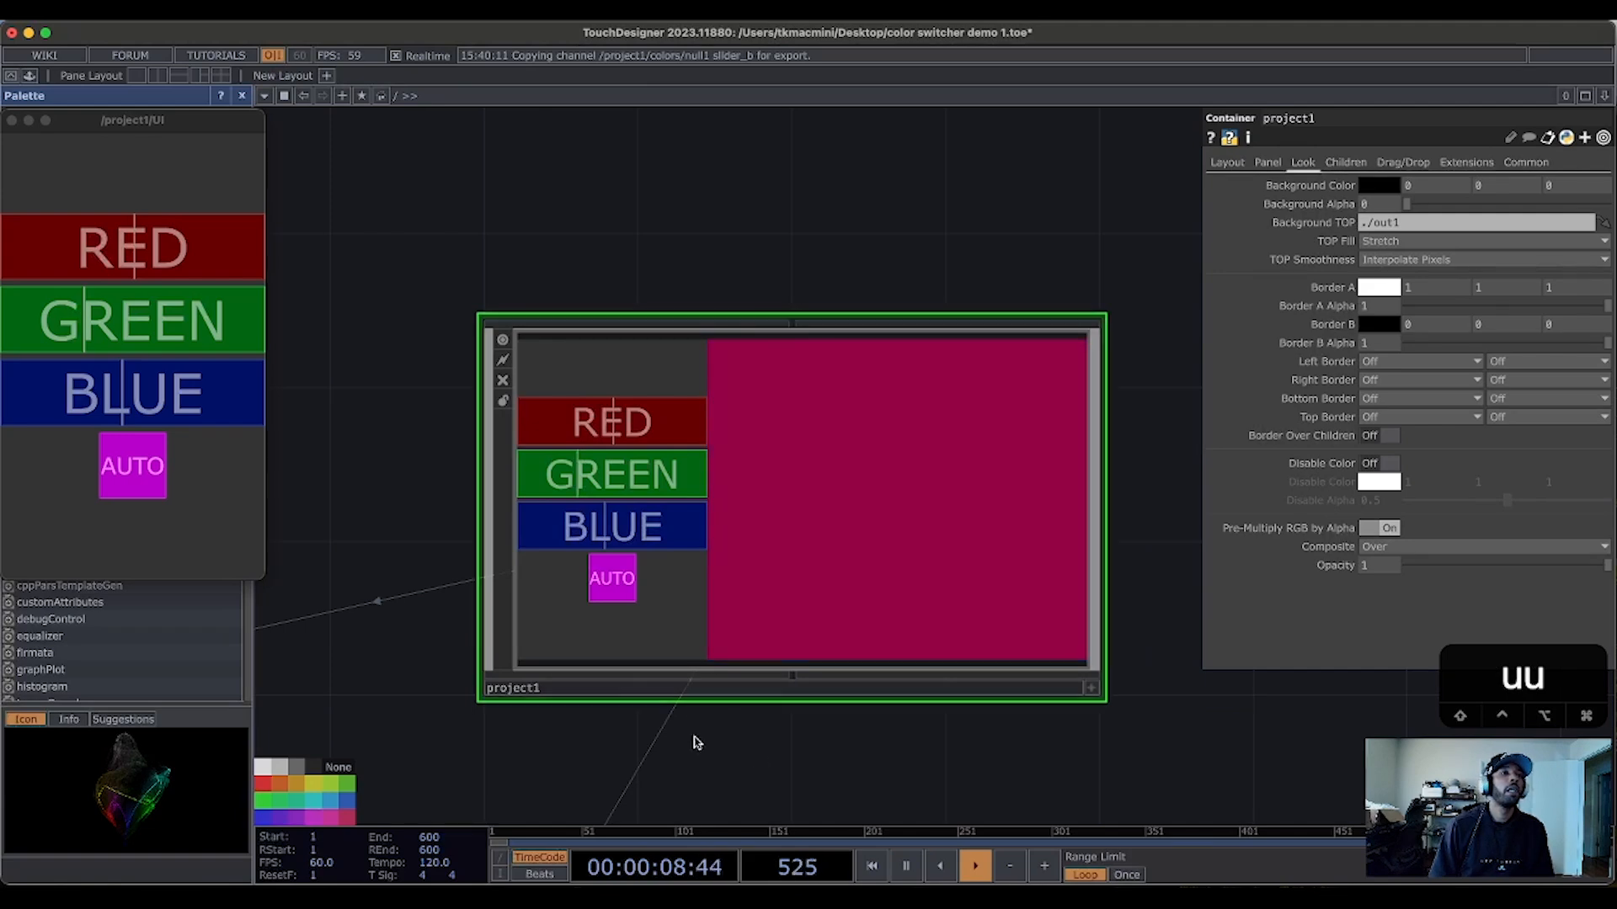
pyautogui.moveTo(990, 705); pyautogui.dragTo(1053, 671)
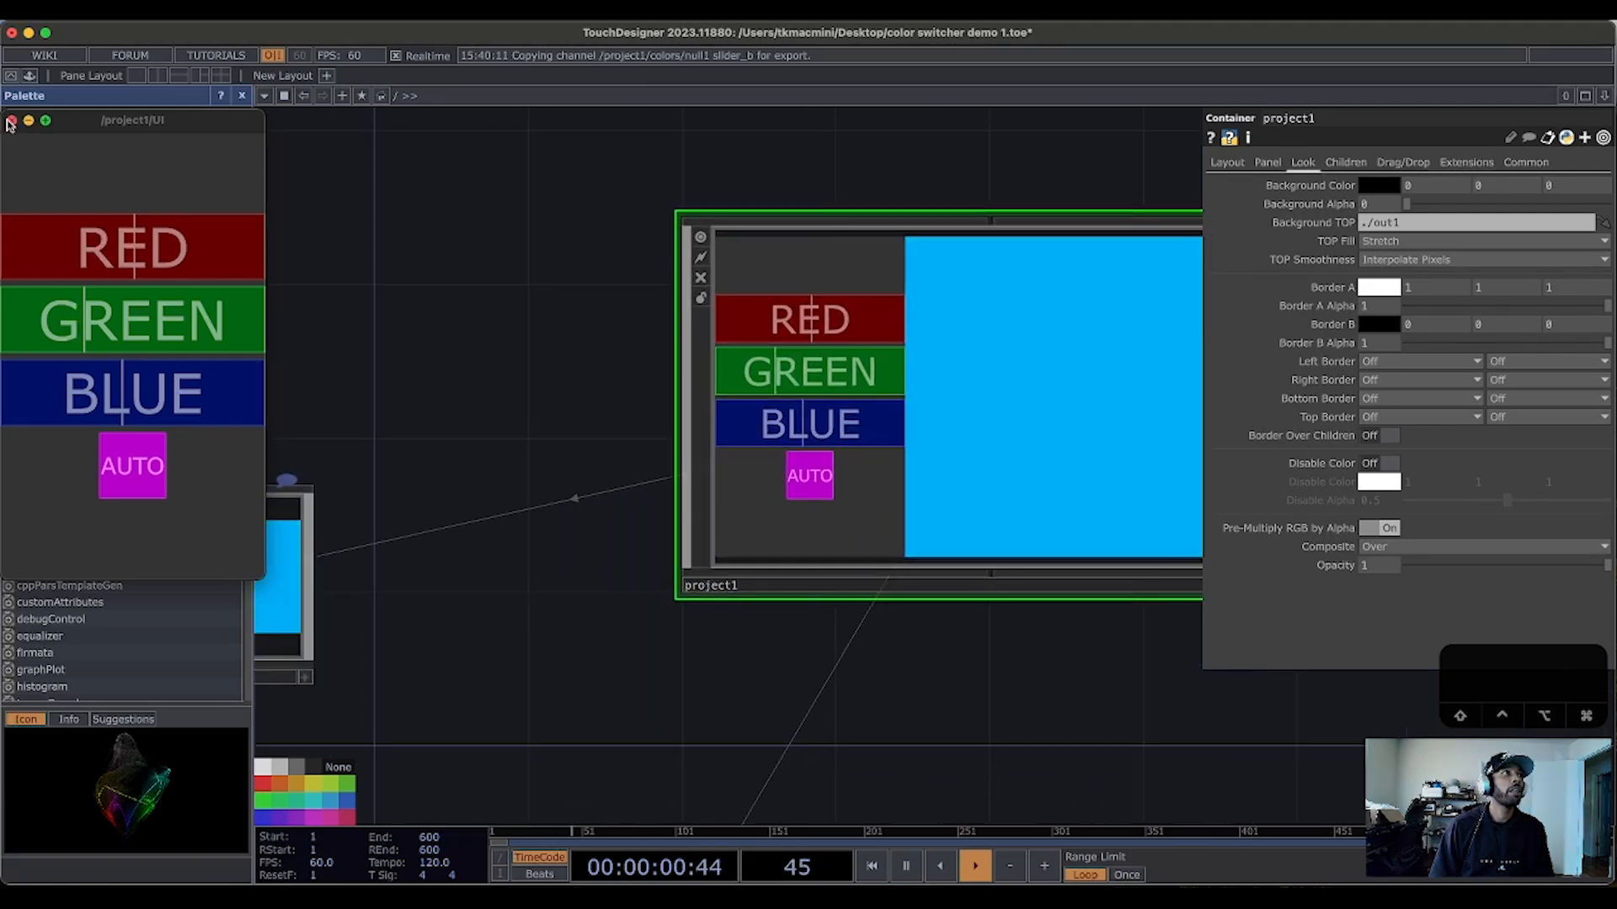
pyautogui.click(12, 120)
# Step: Open the perform Window COMP as a separate window and align it with the screen so the whole interface is visible
pyautogui.moveTo(520, 382); pyautogui.dragTo(682, 372)
pyautogui.scroll(-3, 616, 384)
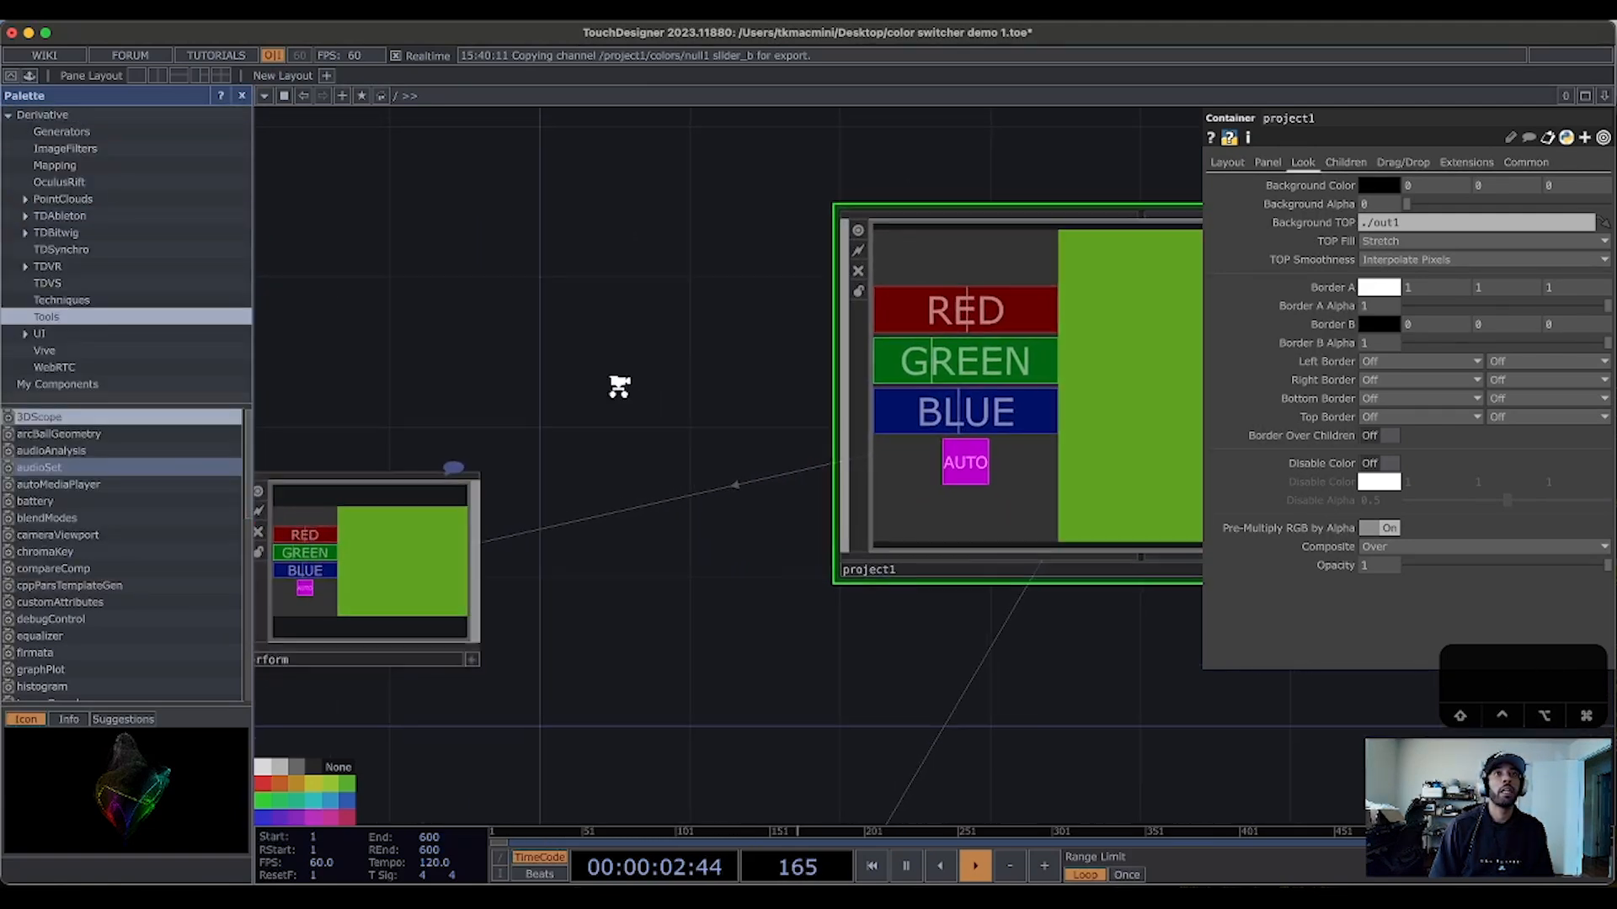
pyautogui.click(395, 563)
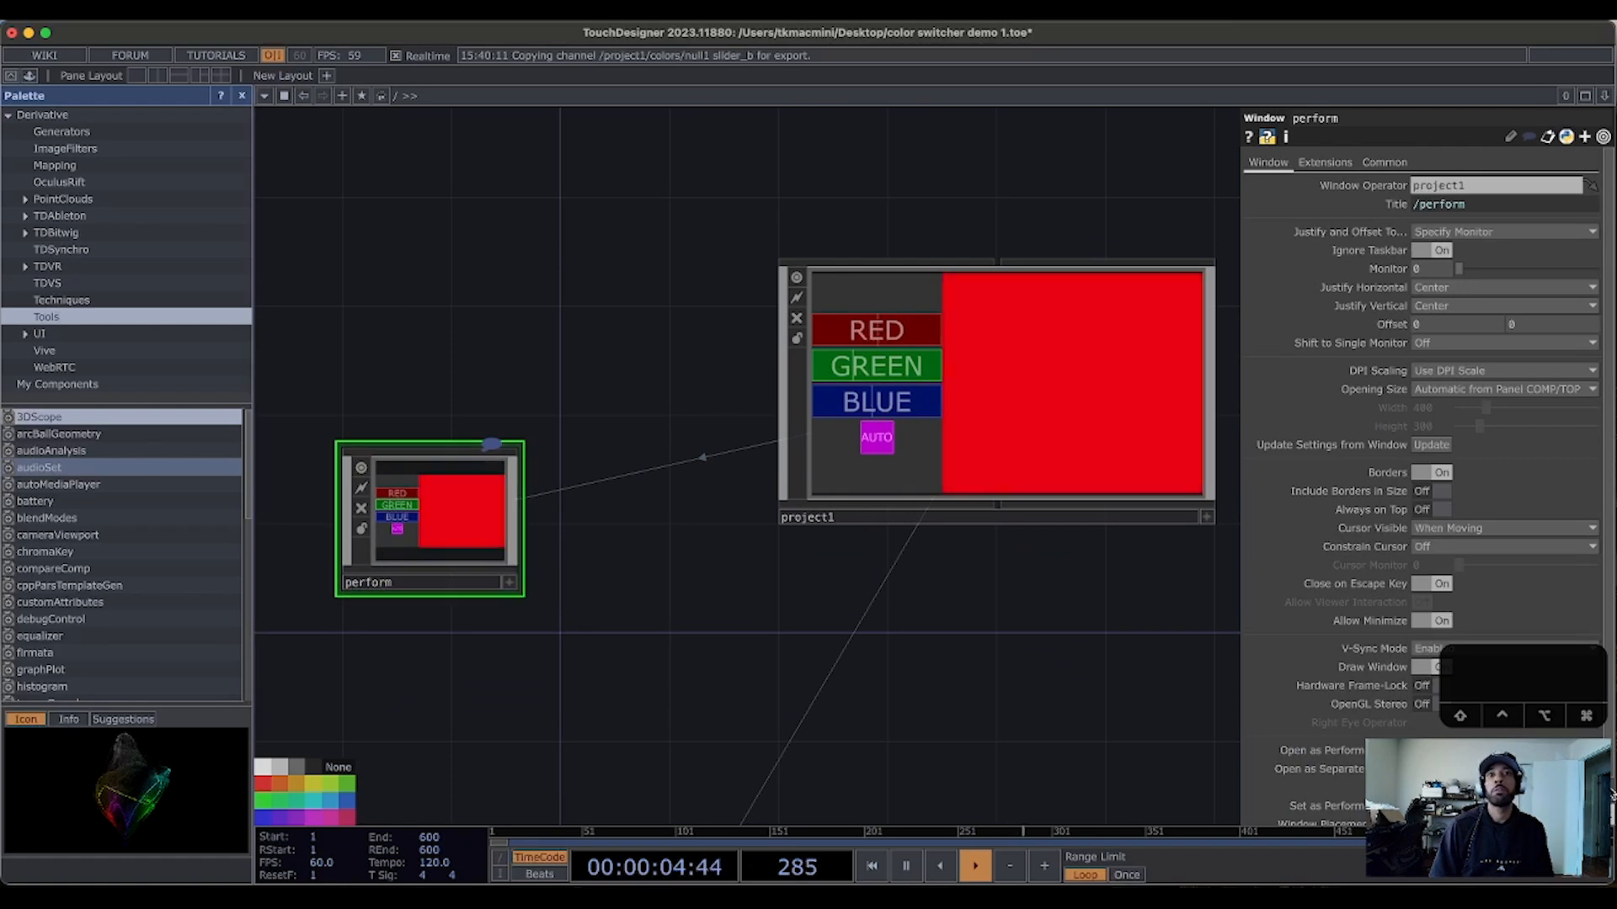
pyautogui.click(1432, 769)
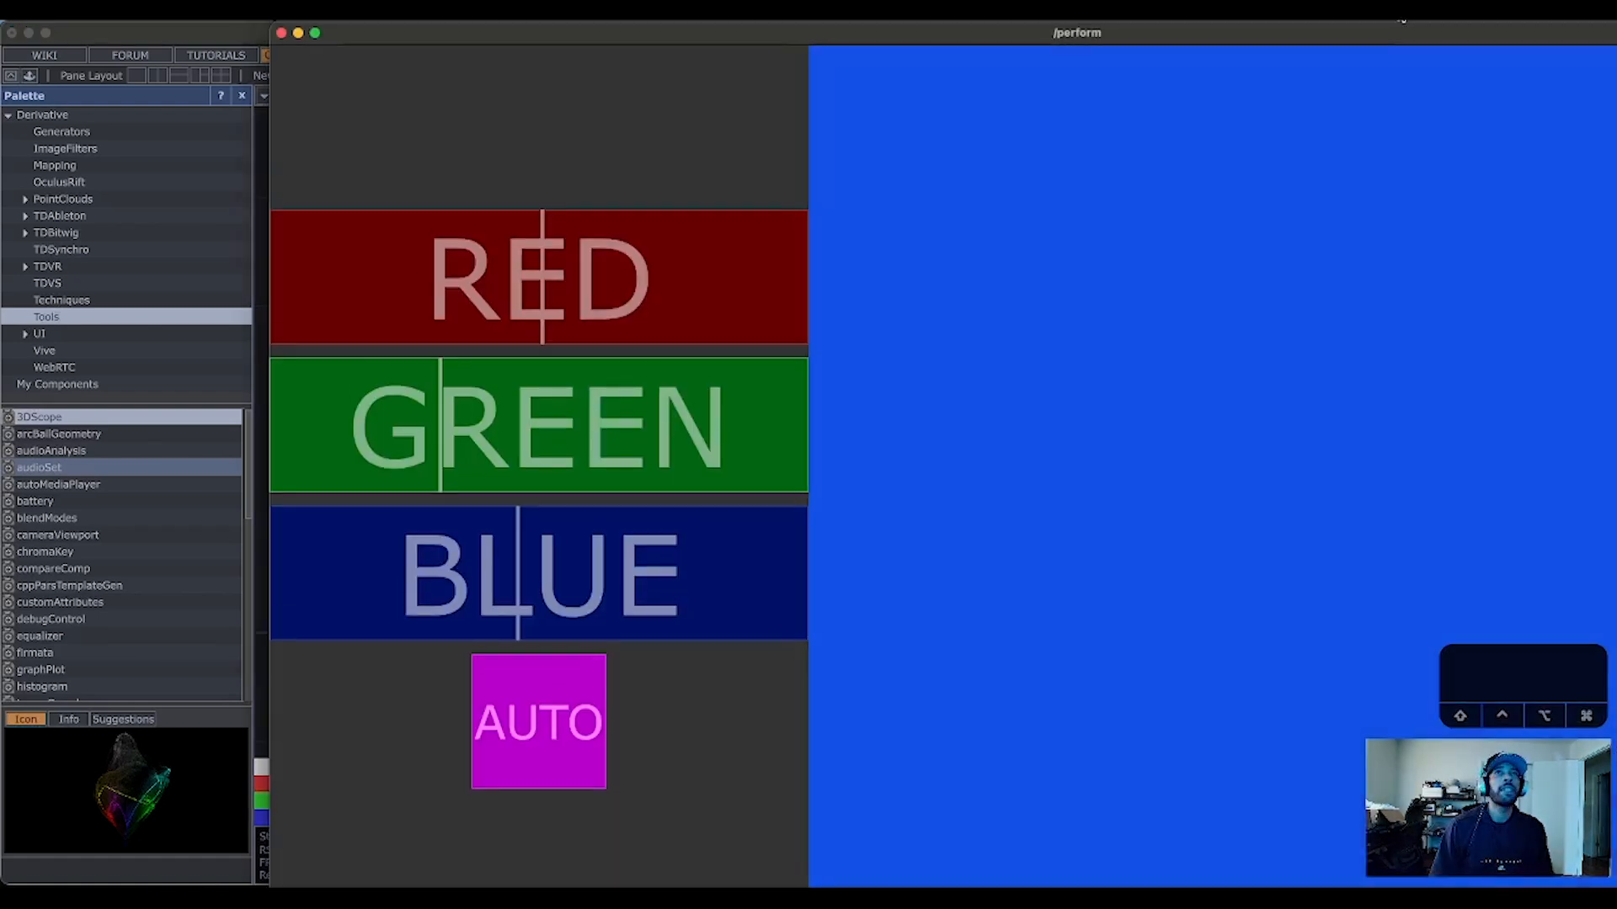
pyautogui.moveTo(1386, 37); pyautogui.dragTo(1136, 25)
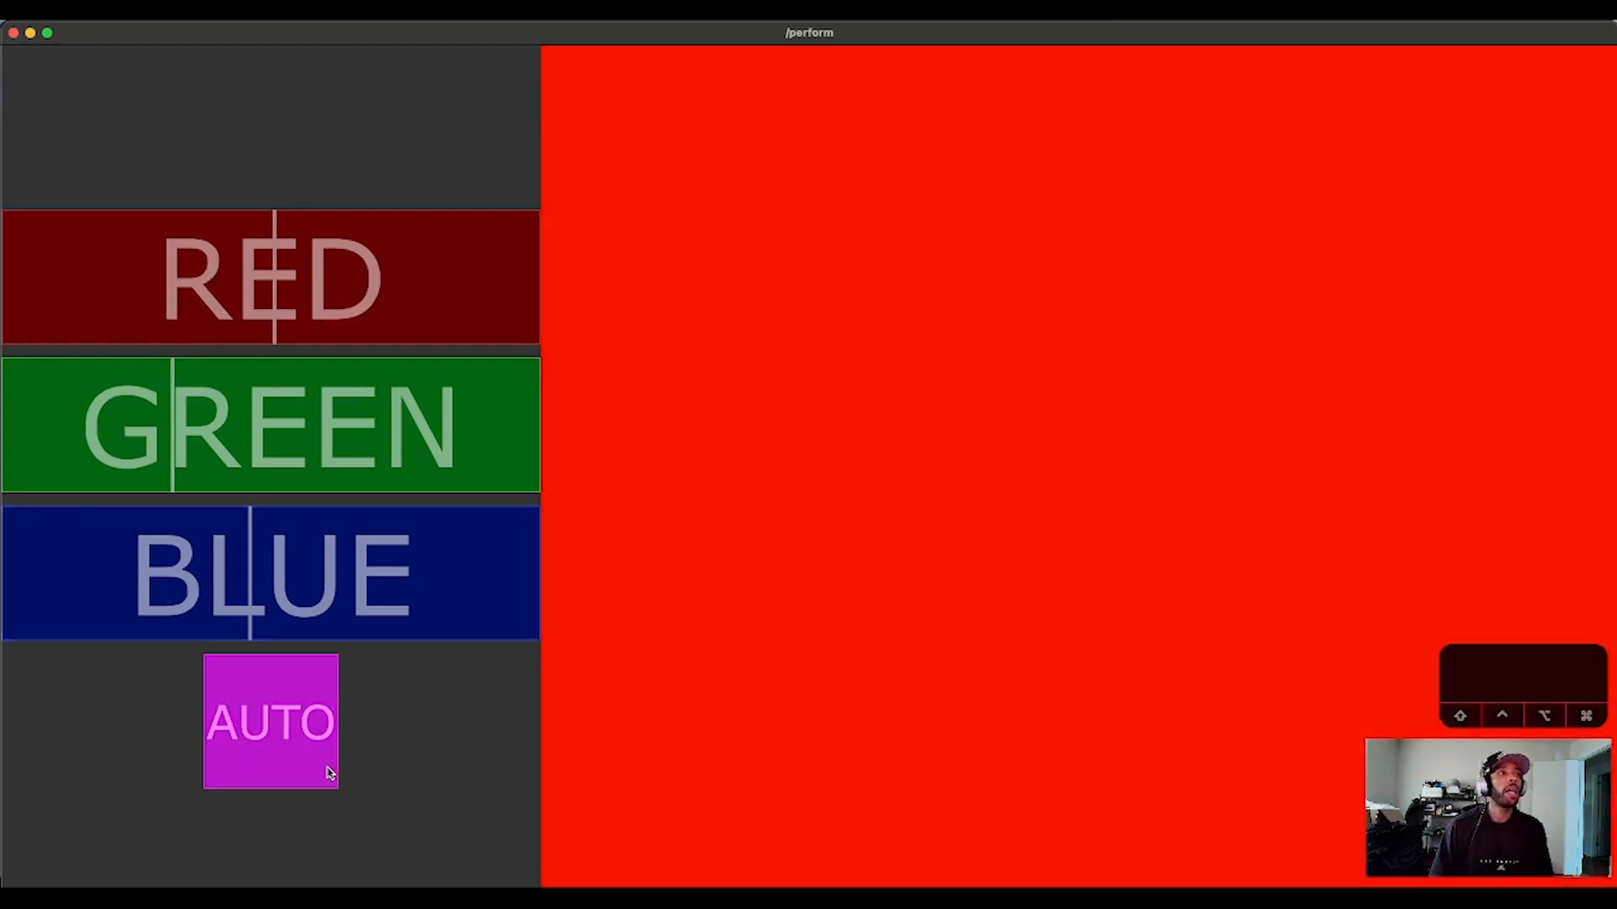
# Step: Test the finished colour switcher in the perform window by toggling AUTO and moving the BLUE, GREEN and RED sliders
pyautogui.click(279, 747)
pyautogui.click(278, 746)
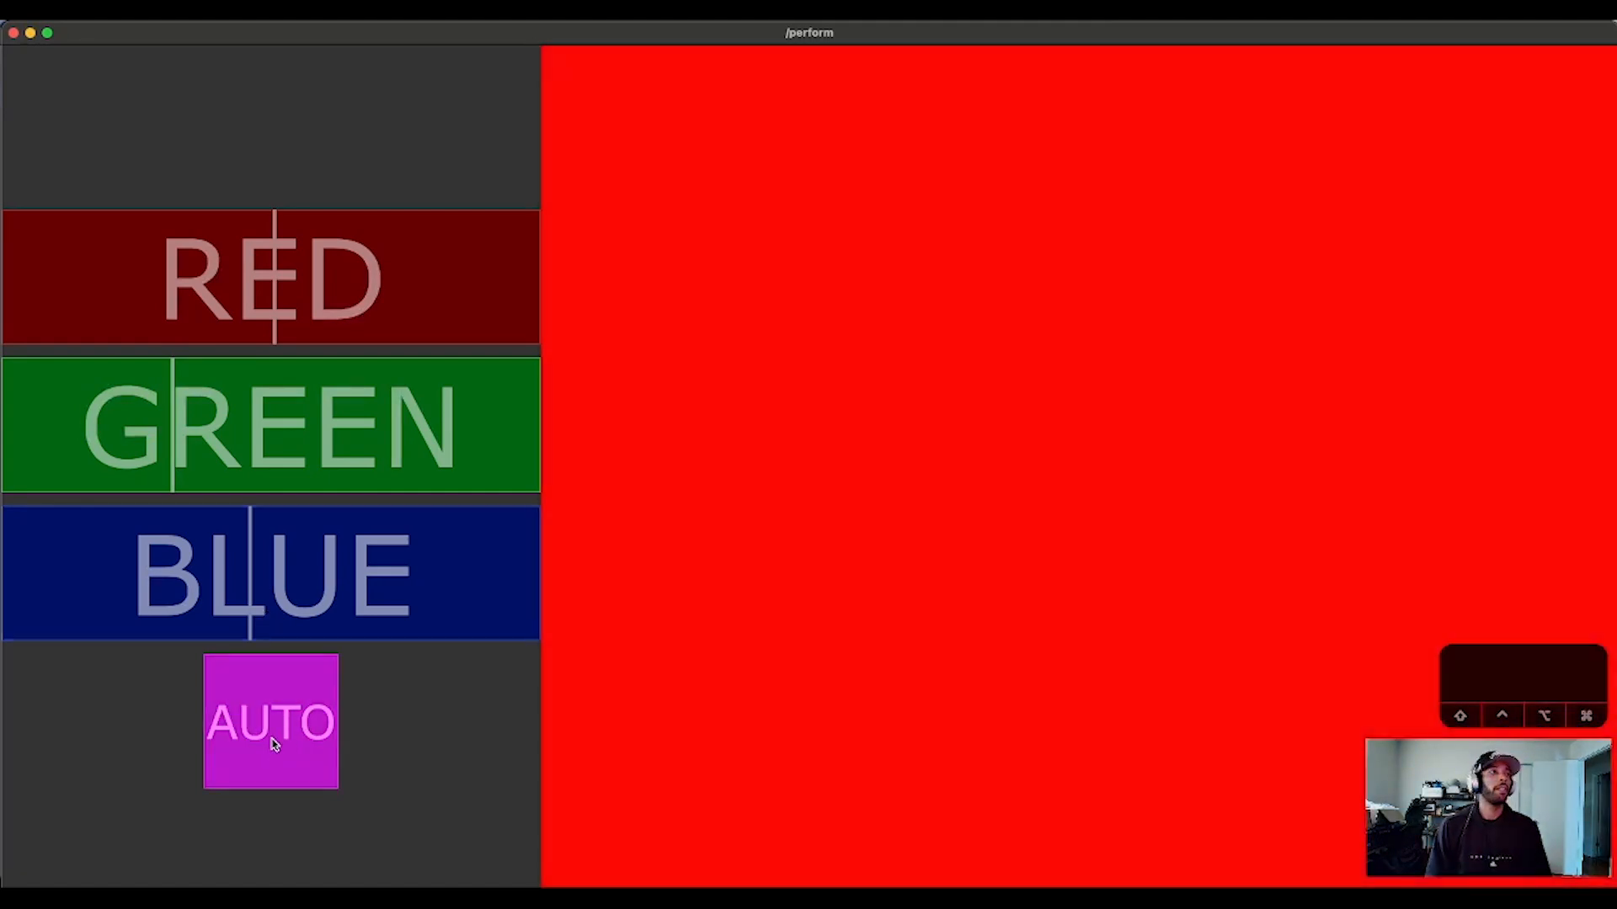
pyautogui.click(272, 744)
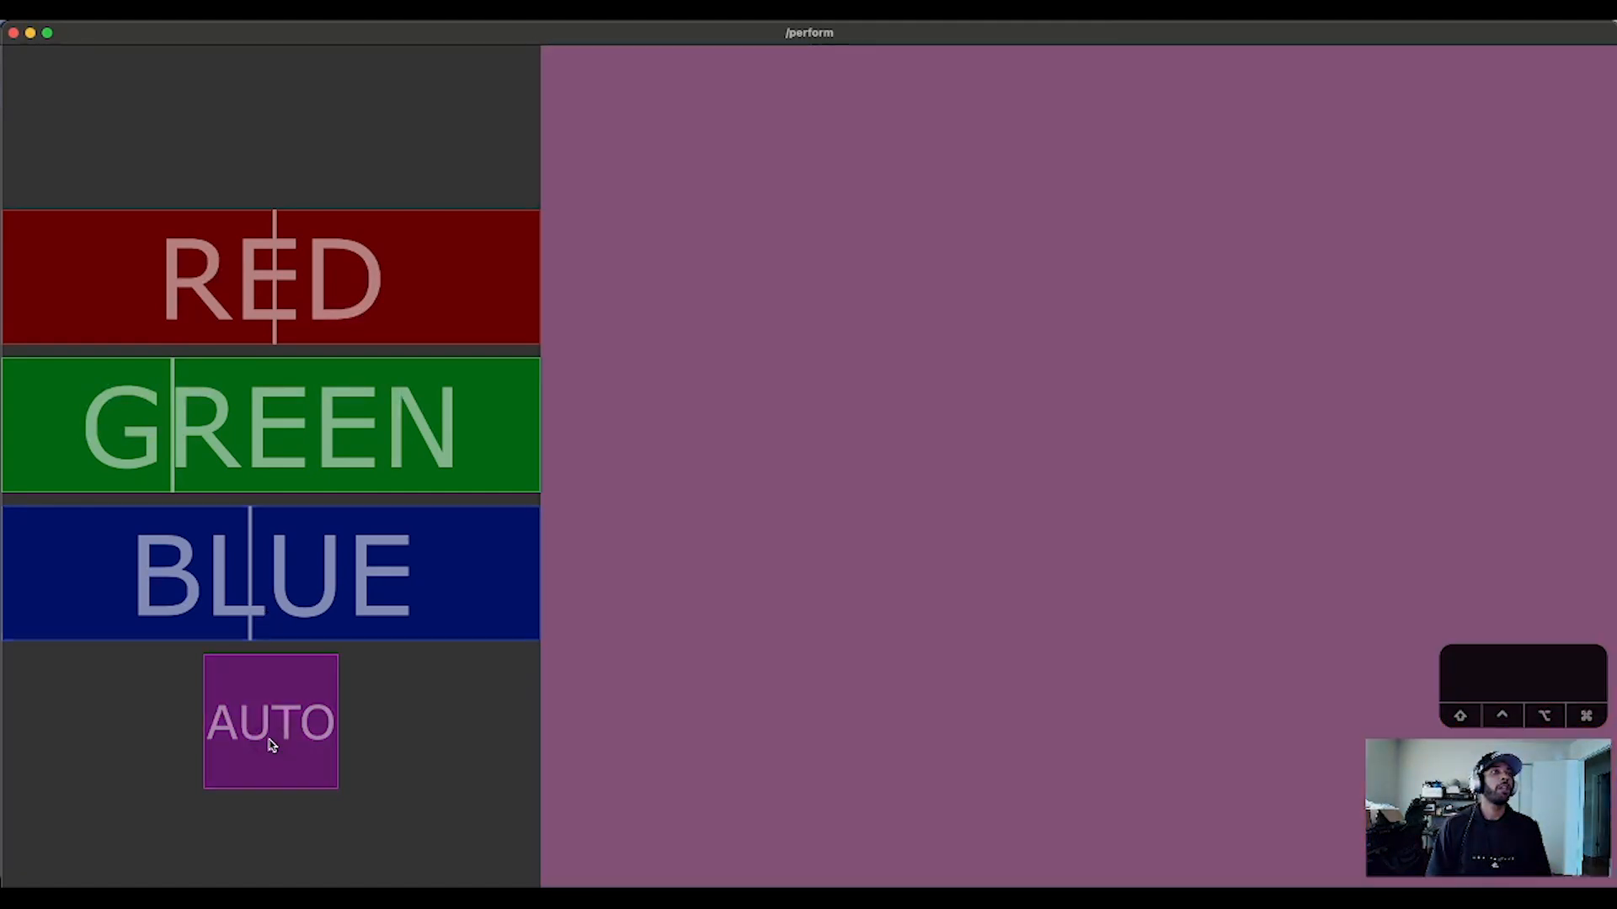
pyautogui.moveTo(250, 552); pyautogui.dragTo(50, 566)
pyautogui.moveTo(172, 438)
pyautogui.mouseDown()
pyautogui.moveTo(440, 438)
pyautogui.moveTo(177, 435)
pyautogui.mouseUp()
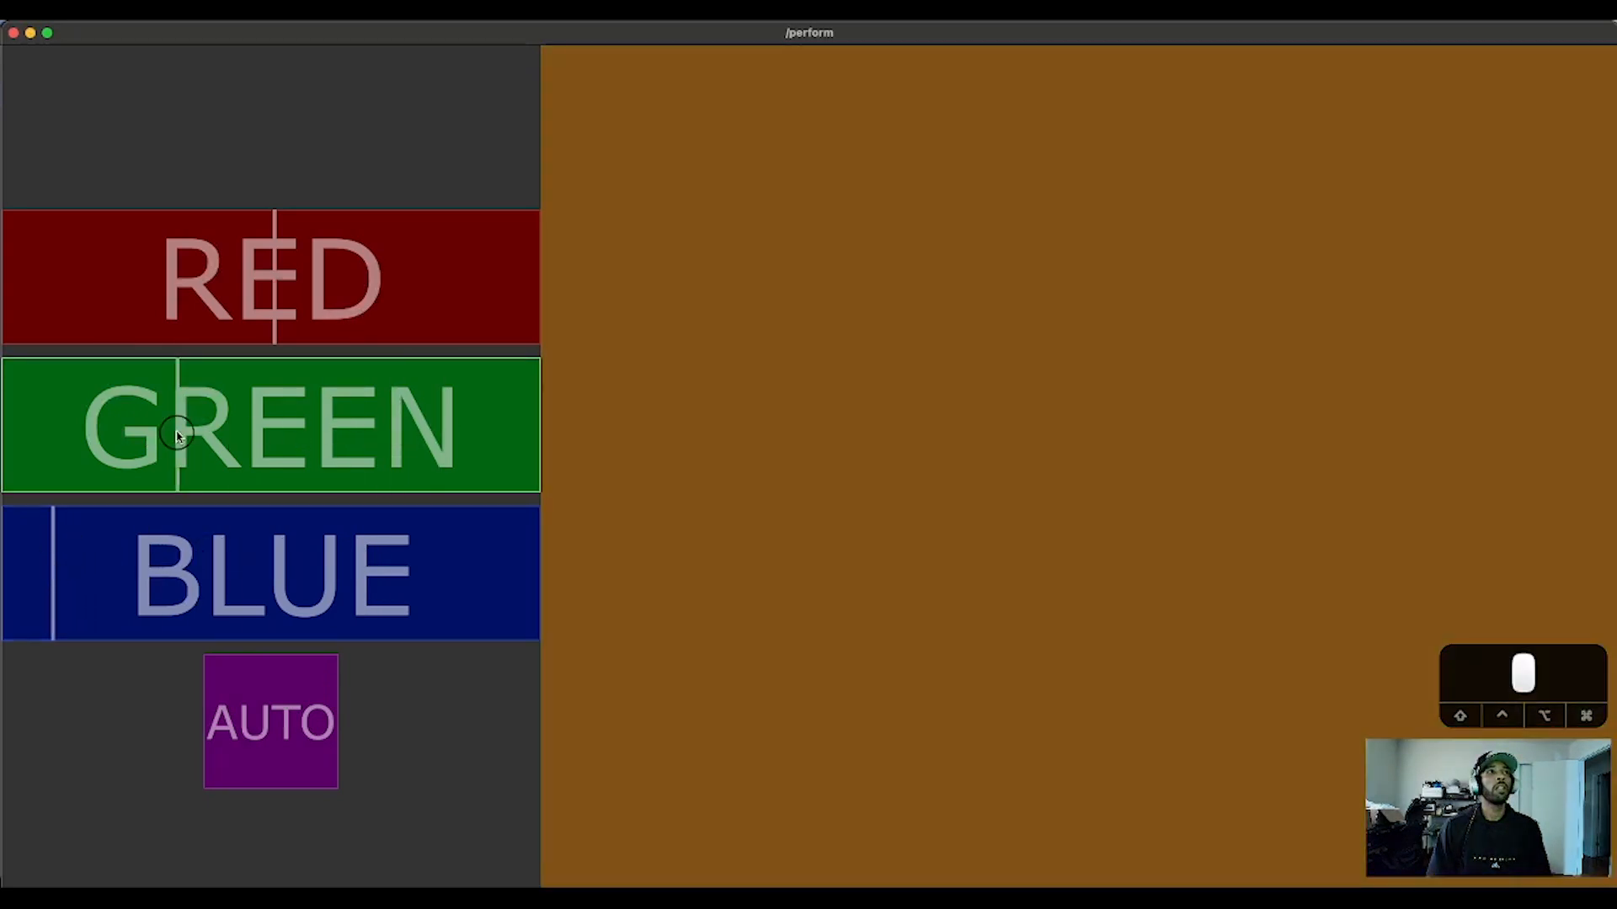
pyautogui.moveTo(293, 291); pyautogui.dragTo(487, 286)
pyautogui.moveTo(182, 375); pyautogui.dragTo(70, 450)
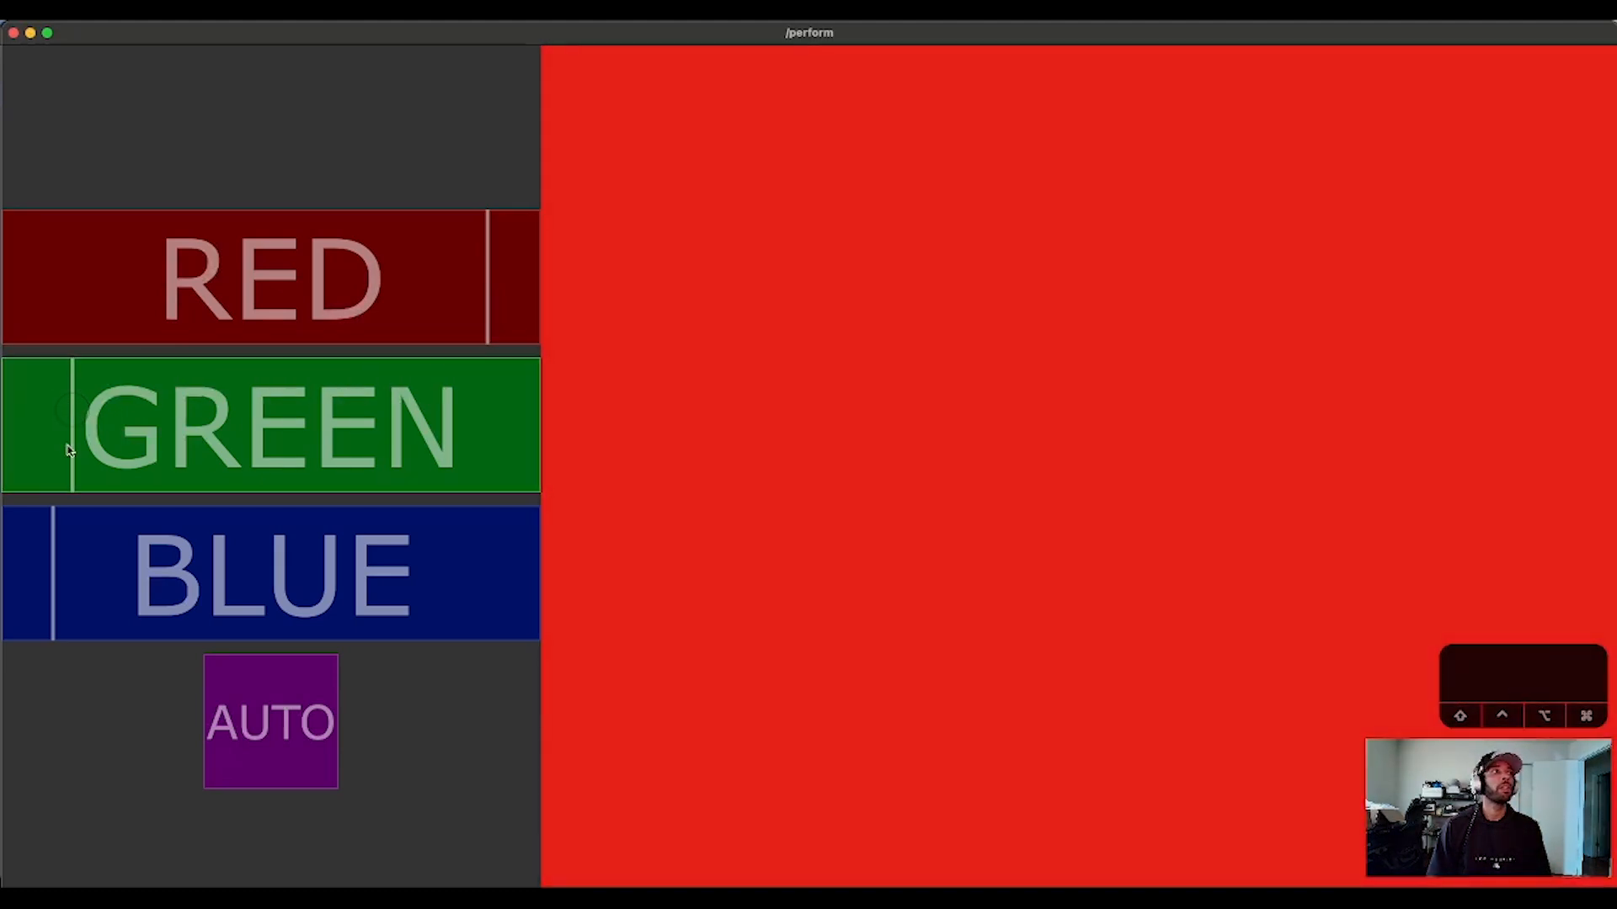
pyautogui.moveTo(54, 537); pyautogui.dragTo(289, 562)
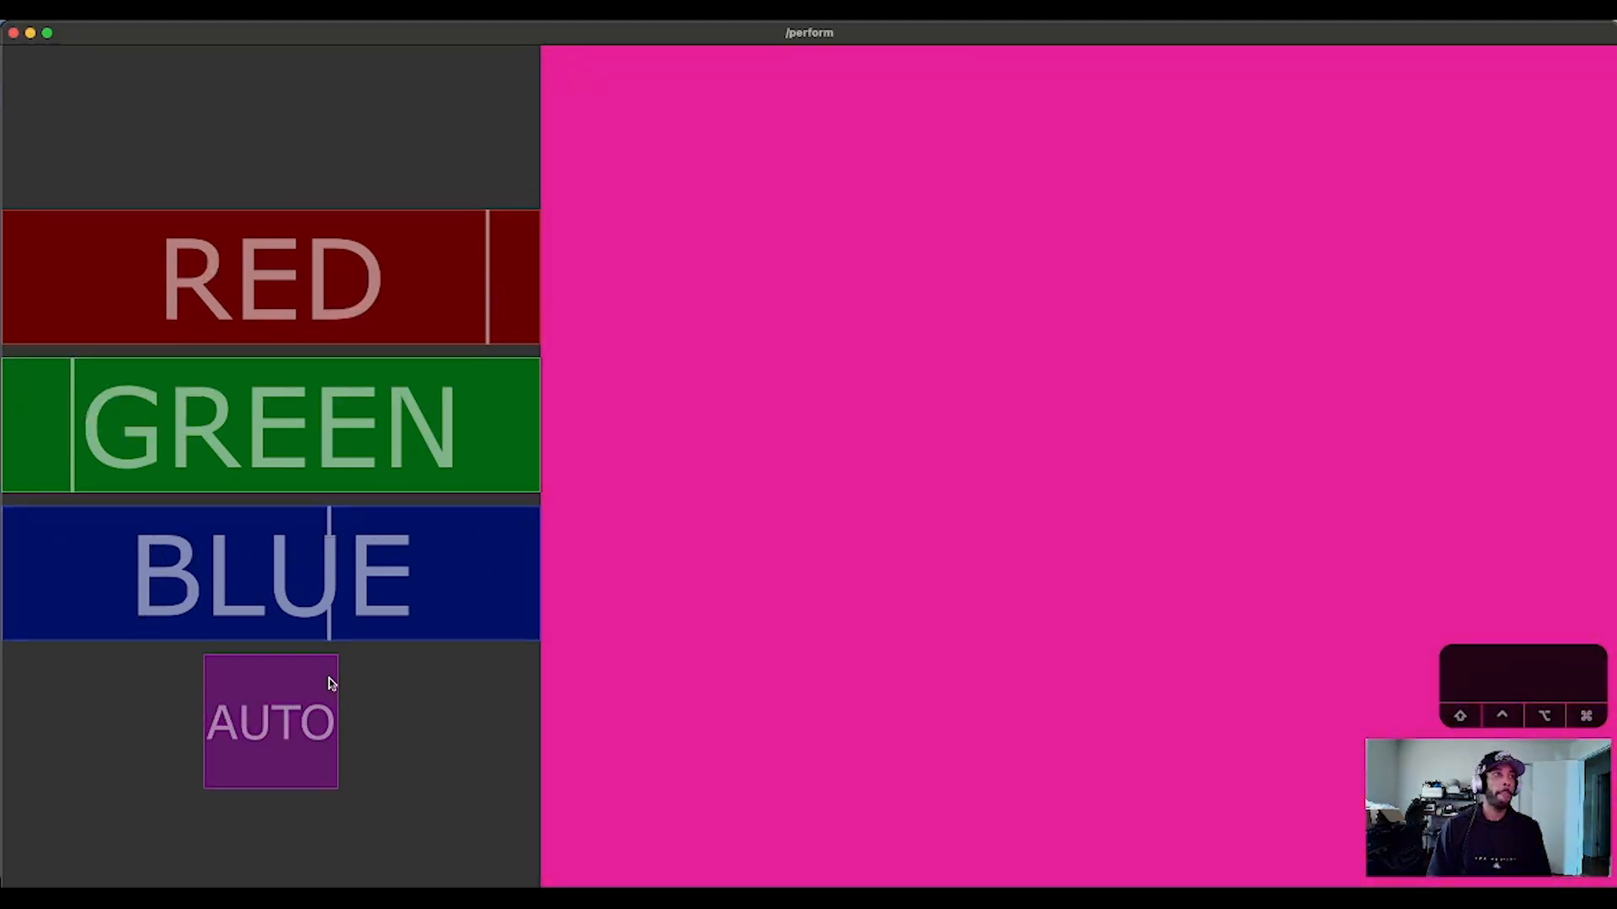
pyautogui.click(271, 722)
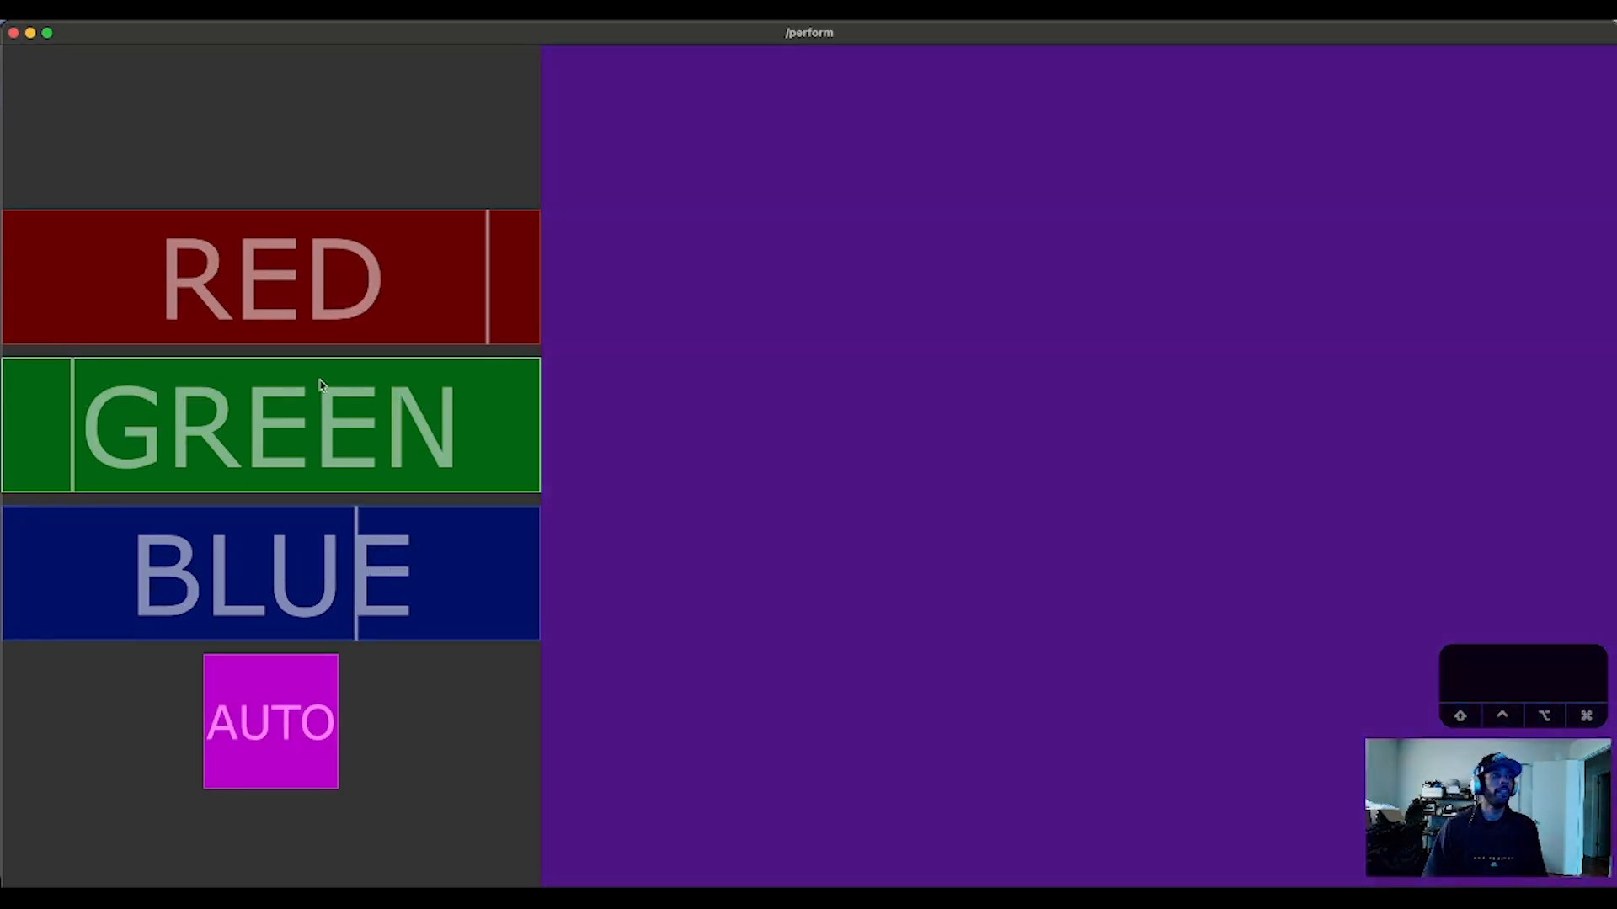
pyautogui.moveTo(320, 384); pyautogui.dragTo(294, 403)
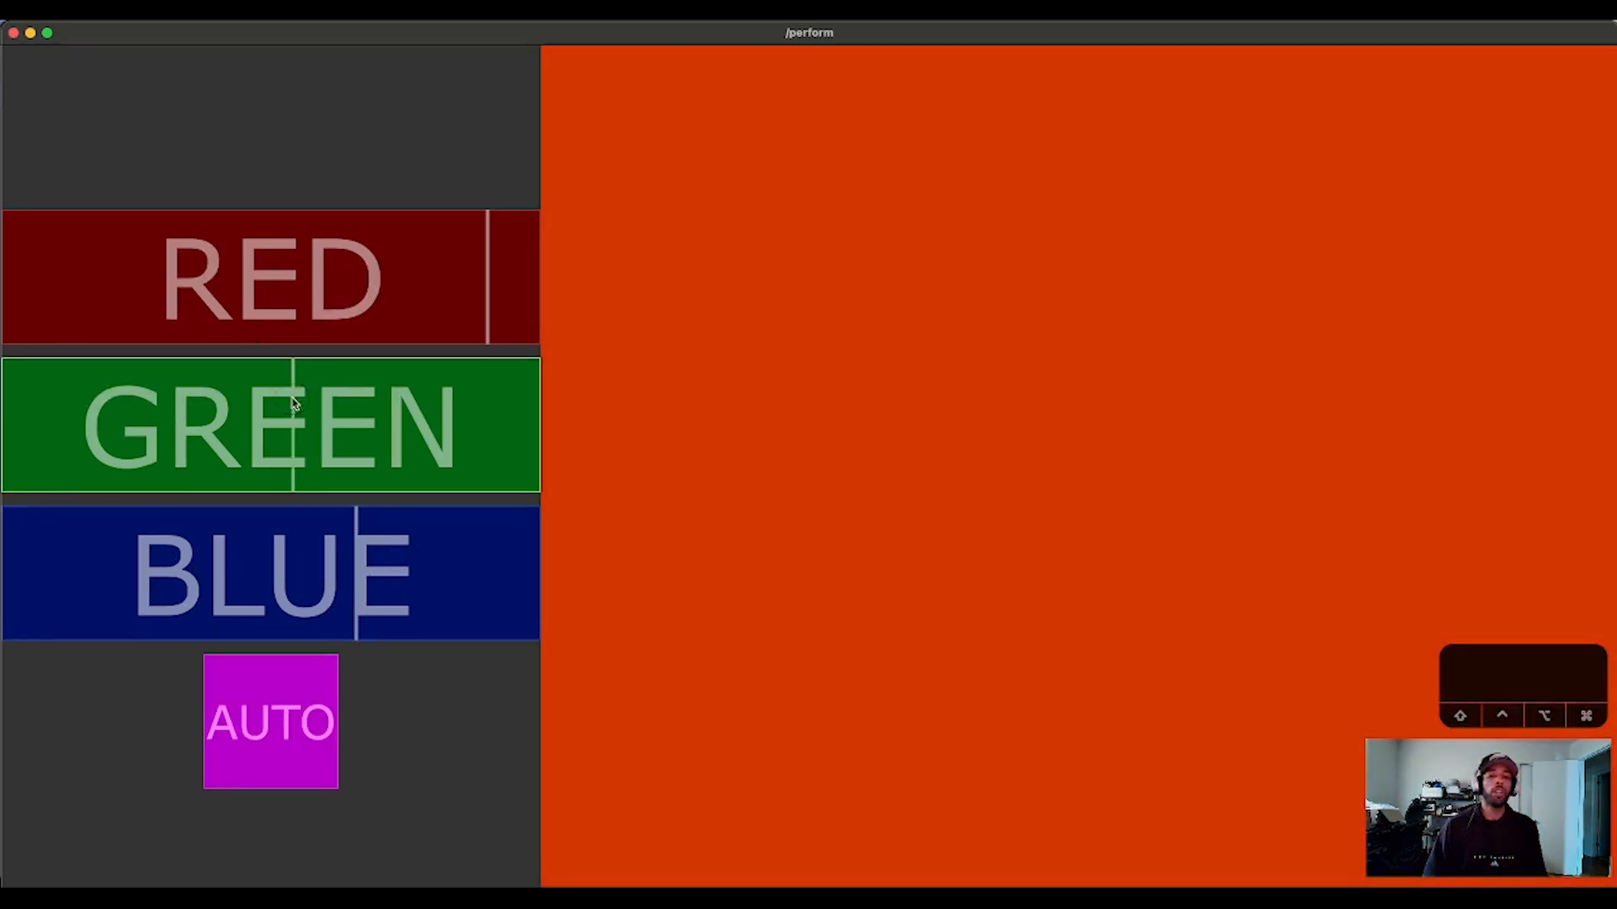